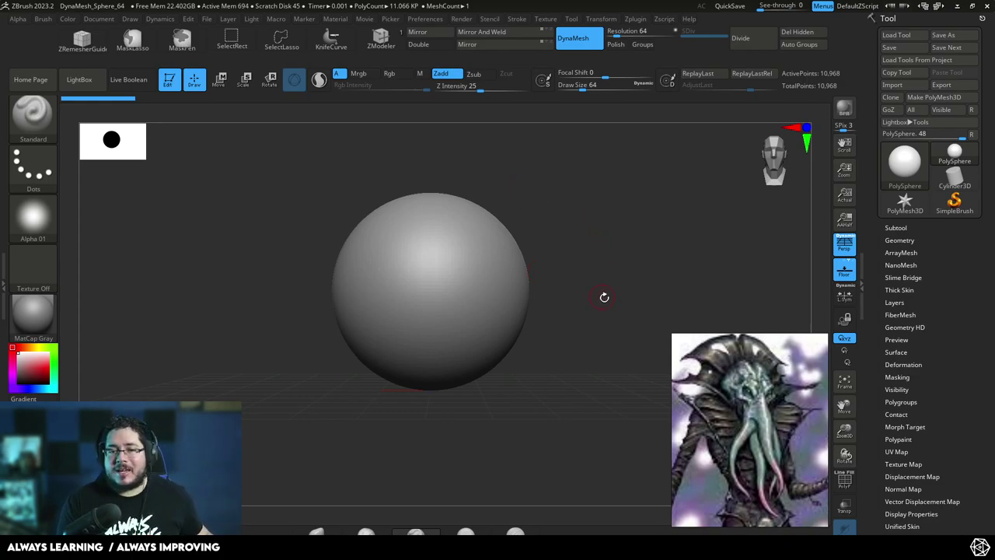
# - Select the Move brush with a draw size of about 567 and turn off the perspective view
pyautogui.keyDown('ctrl'); pyautogui.moveTo(602, 297); pyautogui.dragTo(595, 224, button='right'); pyautogui.keyUp('ctrl')
pyautogui.keyDown('alt'); pyautogui.moveTo(567, 265); pyautogui.dragTo(575, 280); pyautogui.keyUp('alt')
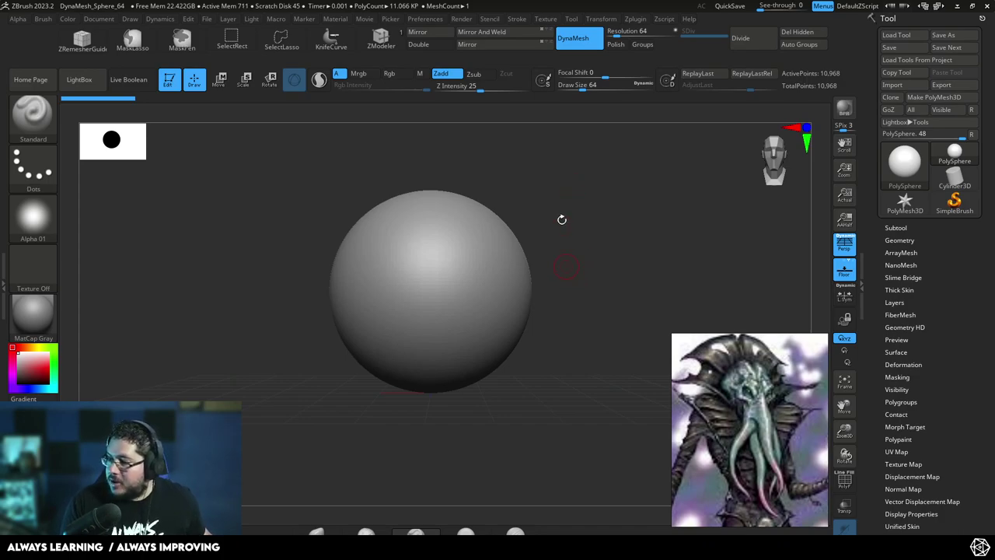
pyautogui.keyDown('ctrl'); pyautogui.moveTo(571, 293); pyautogui.dragTo(599, 286, button='right'); pyautogui.keyUp('ctrl')
pyautogui.moveTo(607, 276)
pyautogui.keyDown('alt'); pyautogui.mouseDown()
pyautogui.moveTo(600, 281)
pyautogui.moveTo(595, 270)
pyautogui.moveTo(600, 245)
pyautogui.mouseUp(); pyautogui.keyUp('alt')
pyautogui.press('b')
pyautogui.press('m')
pyautogui.press('v')
pyautogui.press('space')
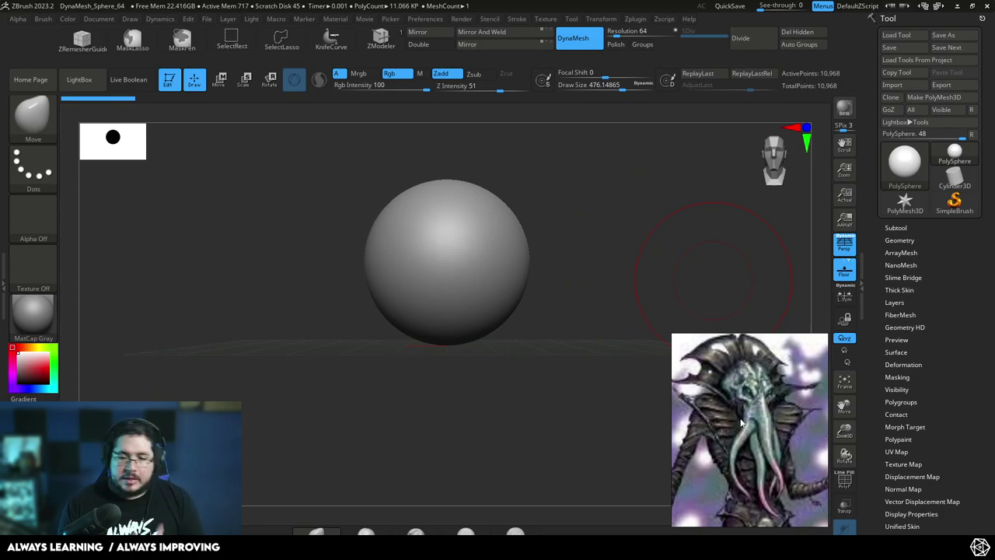
pyautogui.moveTo(609, 234)
pyautogui.keyDown('alt'); pyautogui.mouseDown()
pyautogui.moveTo(599, 228)
pyautogui.moveTo(575, 275)
pyautogui.moveTo(571, 250)
pyautogui.mouseUp(); pyautogui.keyUp('alt')
pyautogui.press('space')
pyautogui.click(535, 265)
pyautogui.click(844, 246)
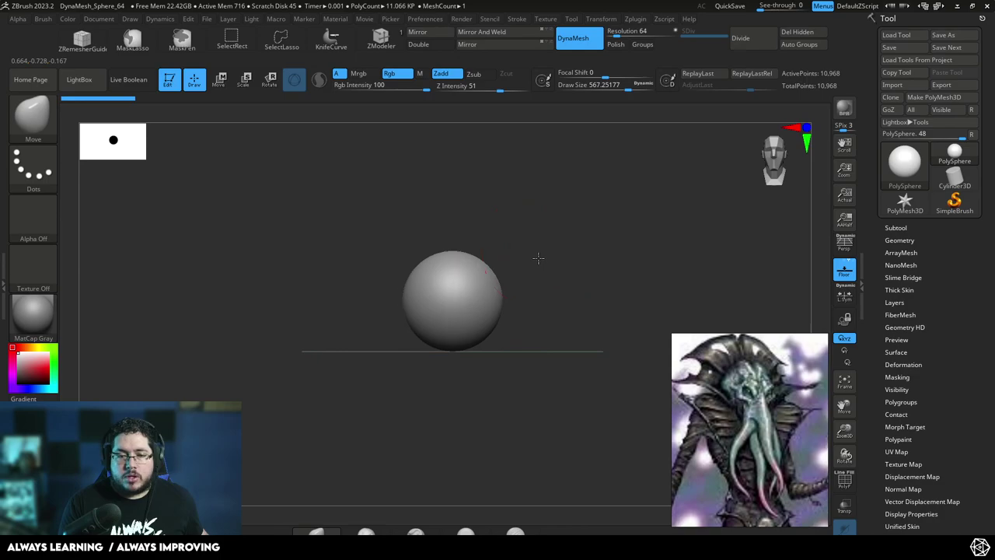
# - Push and pull the sphere's sides with the Move brush to rough out a tapered head profile
pyautogui.moveTo(493, 263)
pyautogui.mouseDown()
pyautogui.moveTo(499, 242)
pyautogui.moveTo(456, 225)
pyautogui.moveTo(457, 217)
pyautogui.mouseUp()
pyautogui.moveTo(509, 205); pyautogui.dragTo(524, 210)
pyautogui.press('space')
pyautogui.click(429, 238)
pyautogui.moveTo(398, 255)
pyautogui.mouseDown()
pyautogui.moveTo(378, 240)
pyautogui.moveTo(368, 247)
pyautogui.mouseUp()
pyautogui.moveTo(393, 301); pyautogui.dragTo(381, 304)
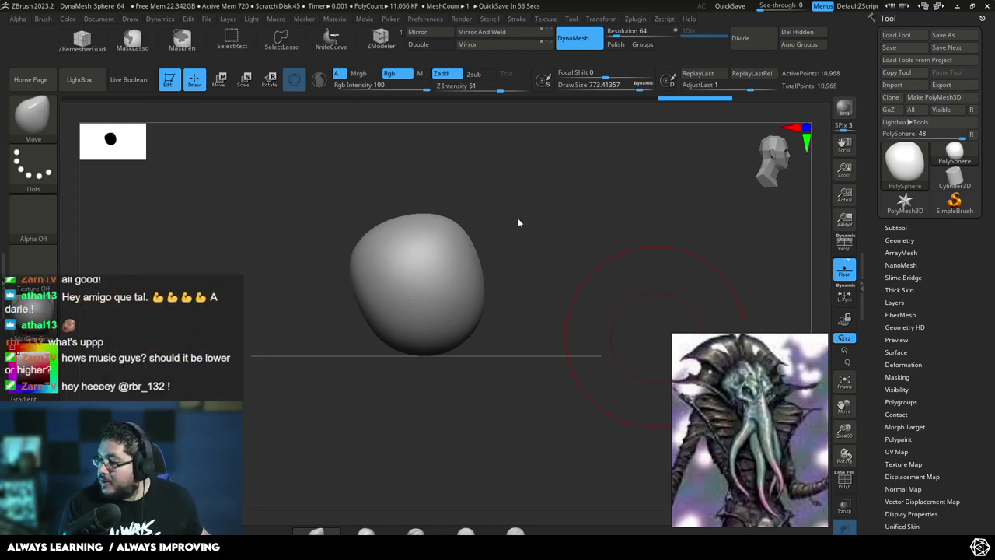
# - Reshape the head from the front with the Move brush into a taller, broader egg shape
pyautogui.moveTo(539, 247); pyautogui.dragTo(576, 266)
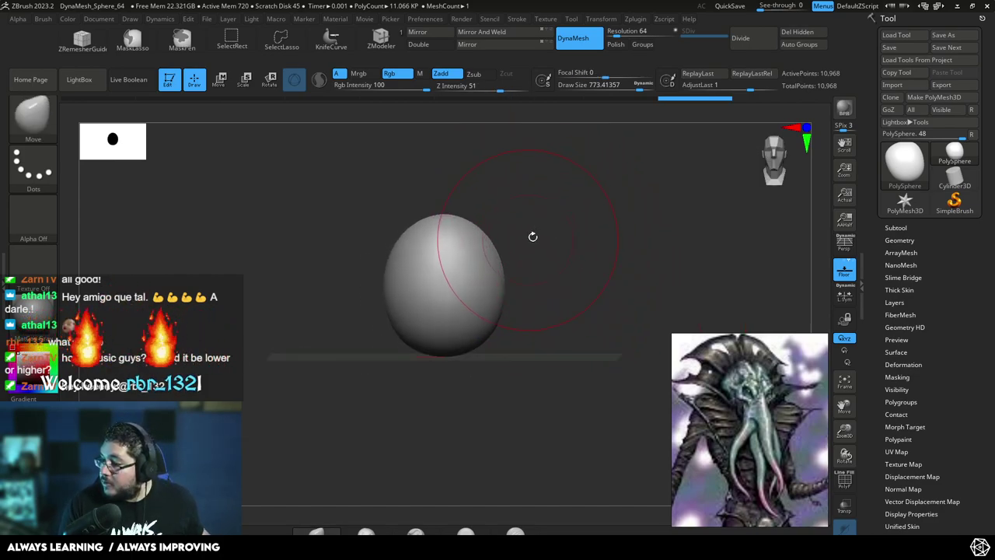
pyautogui.keyDown('shift'); pyautogui.moveTo(568, 244); pyautogui.dragTo(546, 253); pyautogui.keyUp('shift')
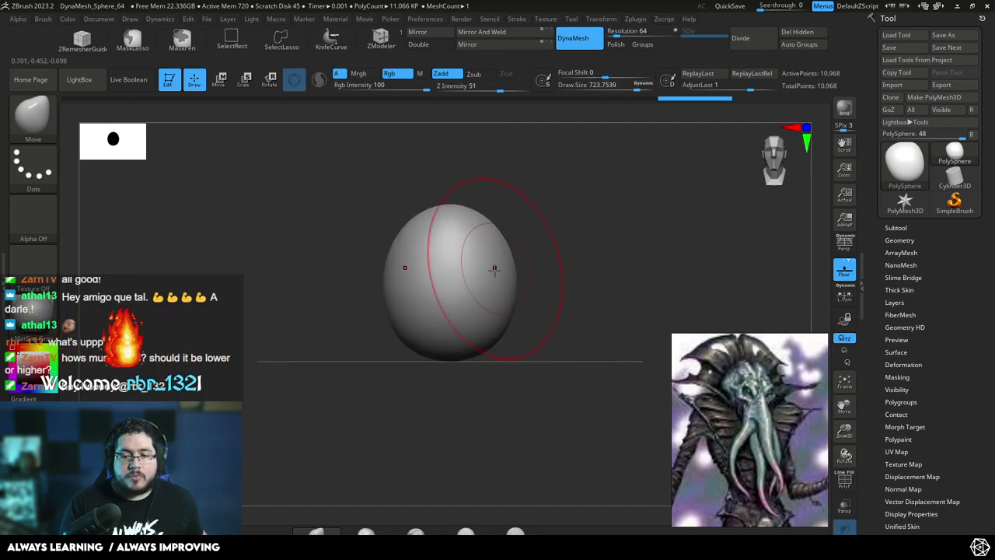
pyautogui.press('space')
pyautogui.moveTo(503, 288); pyautogui.dragTo(520, 300)
pyautogui.moveTo(544, 233); pyautogui.dragTo(585, 219)
pyautogui.press(']')
pyautogui.moveTo(410, 235); pyautogui.dragTo(412, 218)
# - Pull the lower front of the head outward into a face and jaw mass and refine the skull profile with smaller Move strokes
pyautogui.moveTo(551, 199); pyautogui.dragTo(480, 234)
pyautogui.moveTo(524, 338)
pyautogui.mouseDown()
pyautogui.moveTo(537, 351)
pyautogui.moveTo(506, 386)
pyautogui.moveTo(481, 273)
pyautogui.mouseUp()
pyautogui.press('space')
pyautogui.moveTo(413, 308); pyautogui.dragTo(469, 311)
pyautogui.keyDown('alt'); pyautogui.moveTo(497, 352); pyautogui.dragTo(523, 348); pyautogui.keyUp('alt')
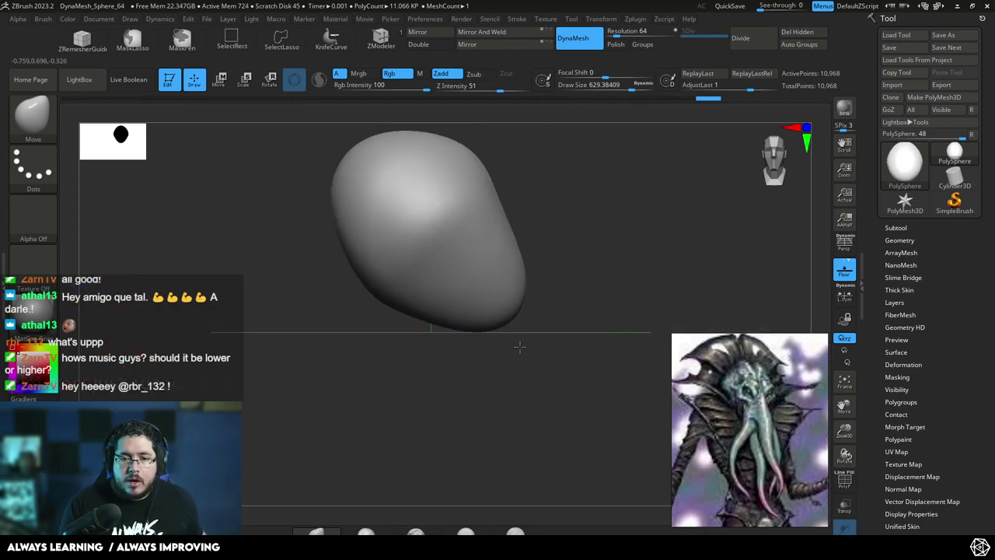
pyautogui.moveTo(513, 206); pyautogui.dragTo(539, 202)
pyautogui.moveTo(538, 259)
pyautogui.keyDown('alt'); pyautogui.mouseDown()
pyautogui.moveTo(546, 209)
pyautogui.moveTo(504, 210)
pyautogui.mouseUp(); pyautogui.keyUp('alt')
pyautogui.press('space')
pyautogui.moveTo(477, 308); pyautogui.dragTo(490, 264)
pyautogui.press('space')
pyautogui.moveTo(492, 215); pyautogui.dragTo(483, 197)
pyautogui.press('space')
# - Mask the head except for the neck area, extend a neck downward with the transform gizmo, and clear the mask
pyautogui.press('ctrl')
pyautogui.keyDown('ctrl'); pyautogui.click(631, 176); pyautogui.keyUp('ctrl')
pyautogui.moveTo(626, 174); pyautogui.dragTo(597, 180)
pyautogui.press('w')
pyautogui.keyDown('shift'); pyautogui.moveTo(620, 228); pyautogui.dragTo(610, 255); pyautogui.keyUp('shift')
pyautogui.moveTo(519, 141); pyautogui.dragTo(518, 239)
pyautogui.moveTo(580, 300); pyautogui.dragTo(554, 296)
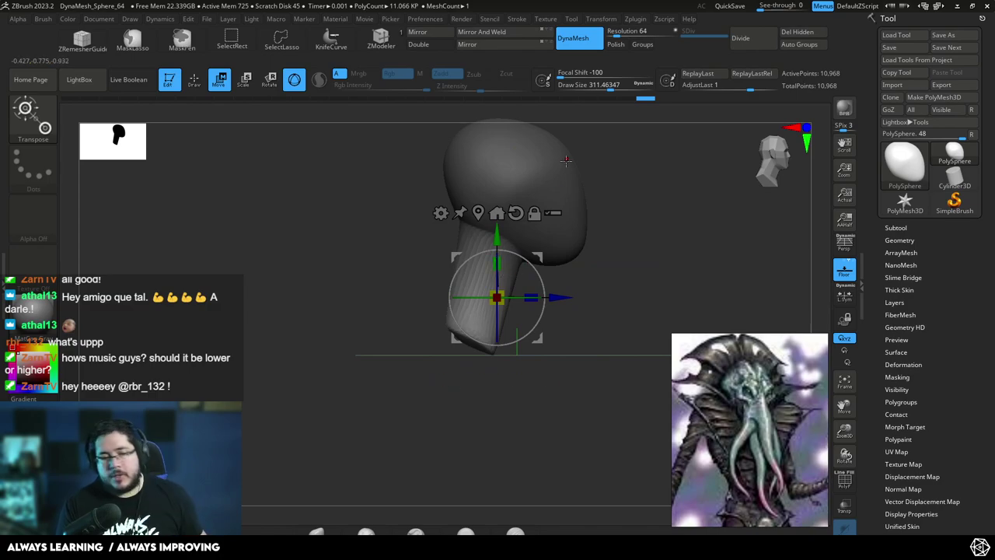
pyautogui.press('q')
pyautogui.keyDown('ctrl'); pyautogui.click(612, 234); pyautogui.keyUp('ctrl')
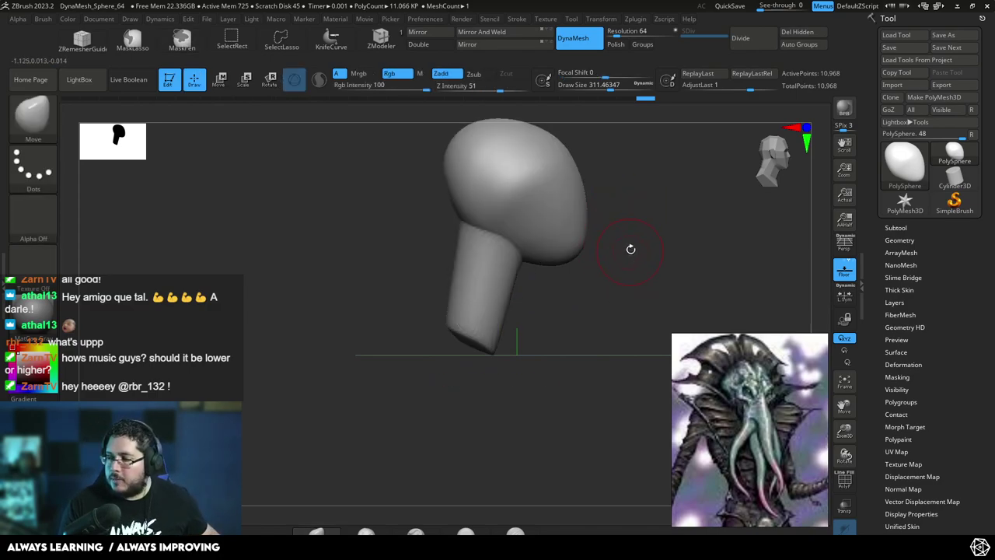
# - Build out the base of the neck into a rough chest and shoulder mass
pyautogui.moveTo(600, 216)
pyautogui.mouseDown()
pyautogui.moveTo(573, 280)
pyautogui.moveTo(559, 280)
pyautogui.moveTo(565, 293)
pyautogui.moveTo(582, 297)
pyautogui.moveTo(562, 285)
pyautogui.moveTo(632, 263)
pyautogui.mouseUp()
pyautogui.press('space')
pyautogui.press('space')
pyautogui.press('space')
pyautogui.moveTo(588, 294); pyautogui.dragTo(588, 293)
pyautogui.moveTo(583, 293)
pyautogui.keyDown('alt'); pyautogui.mouseDown()
pyautogui.moveTo(591, 304)
pyautogui.moveTo(577, 272)
pyautogui.mouseUp(); pyautogui.keyUp('alt')
pyautogui.press('space')
pyautogui.moveTo(573, 265)
pyautogui.mouseDown()
pyautogui.moveTo(664, 271)
pyautogui.moveTo(650, 272)
pyautogui.mouseUp()
pyautogui.press('space')
pyautogui.press('space')
pyautogui.moveTo(651, 271)
pyautogui.mouseDown()
pyautogui.moveTo(675, 236)
pyautogui.moveTo(650, 255)
pyautogui.moveTo(647, 291)
pyautogui.mouseUp()
# - Refine the bust's proportions using the Move brush with a draw size of about 525
pyautogui.moveTo(696, 235)
pyautogui.keyDown('alt'); pyautogui.mouseDown()
pyautogui.moveTo(660, 236)
pyautogui.moveTo(603, 294)
pyautogui.mouseUp(); pyautogui.keyUp('alt')
pyautogui.press('space')
pyautogui.moveTo(648, 231)
pyautogui.mouseDown()
pyautogui.moveTo(626, 212)
pyautogui.moveTo(684, 220)
pyautogui.moveTo(674, 195)
pyautogui.moveTo(585, 165)
pyautogui.mouseUp()
pyautogui.click(626, 87)
pyautogui.press('space')
pyautogui.press('b')
pyautogui.press('m')
pyautogui.press('v')
pyautogui.press('space')
pyautogui.moveTo(577, 217); pyautogui.dragTo(584, 215)
pyautogui.keyDown('shift'); pyautogui.moveTo(613, 161); pyautogui.dragTo(576, 168); pyautogui.keyUp('shift')
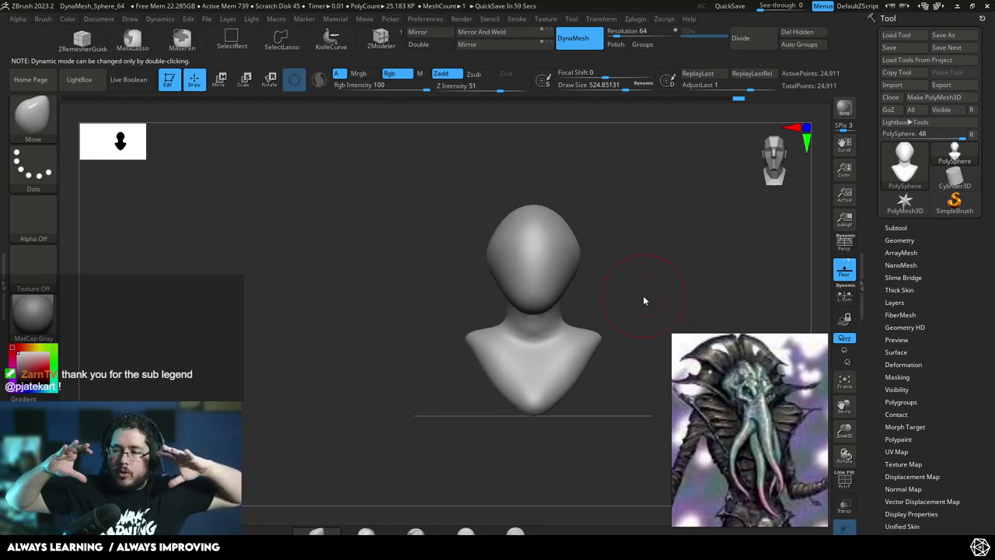
# - Bulge the rear sides of the cranium outward with large Move strokes to widen the skull above the neck
pyautogui.moveTo(597, 262)
pyautogui.mouseDown()
pyautogui.moveTo(539, 272)
pyautogui.moveTo(537, 311)
pyautogui.moveTo(548, 323)
pyautogui.moveTo(538, 322)
pyautogui.moveTo(626, 295)
pyautogui.moveTo(601, 320)
pyautogui.moveTo(622, 358)
pyautogui.moveTo(681, 195)
pyautogui.moveTo(662, 163)
pyautogui.moveTo(703, 219)
pyautogui.moveTo(651, 253)
pyautogui.moveTo(648, 238)
pyautogui.moveTo(648, 252)
pyautogui.mouseUp()
pyautogui.press('space')
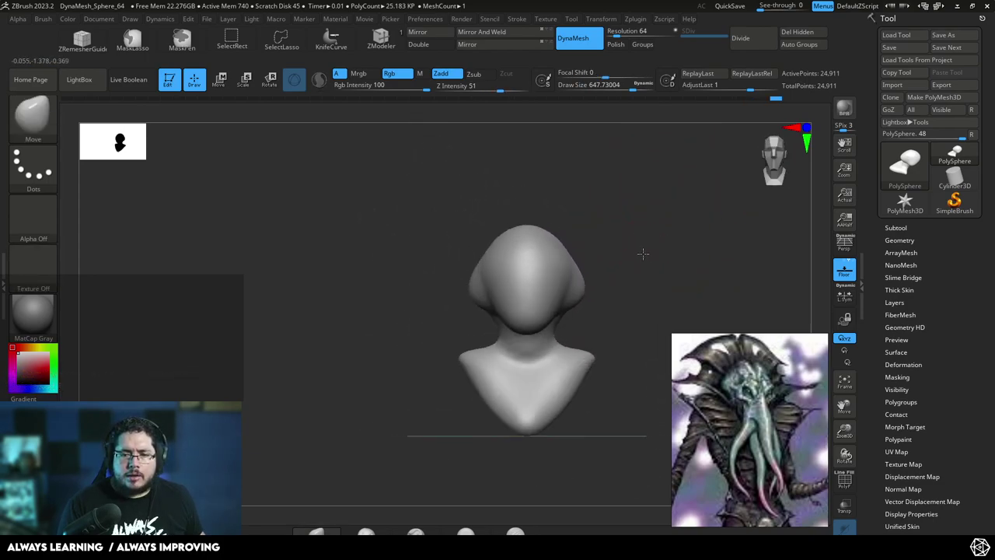
pyautogui.press('space')
pyautogui.moveTo(585, 236)
pyautogui.mouseDown()
pyautogui.moveTo(573, 248)
pyautogui.moveTo(609, 215)
pyautogui.mouseUp()
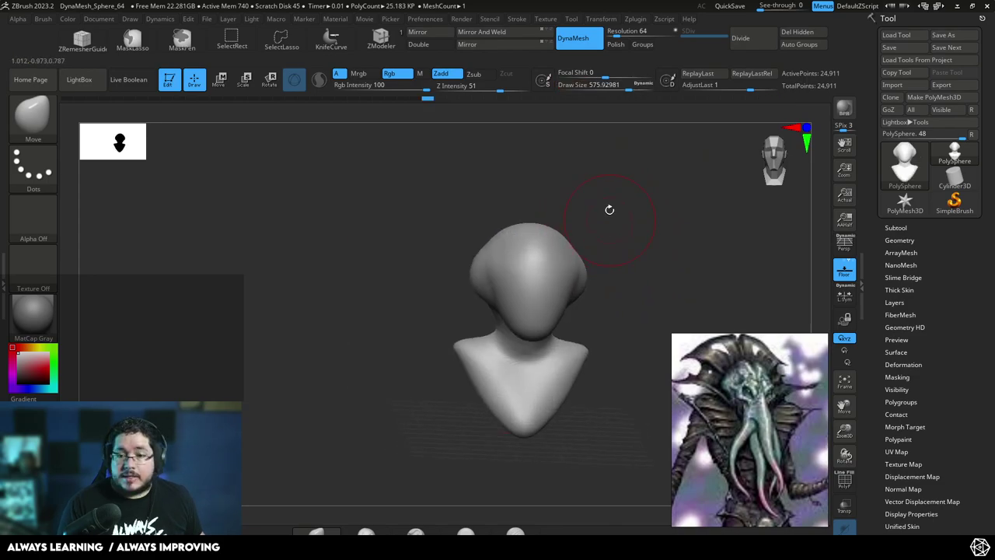
pyautogui.moveTo(609, 251); pyautogui.dragTo(597, 244)
pyautogui.press('space')
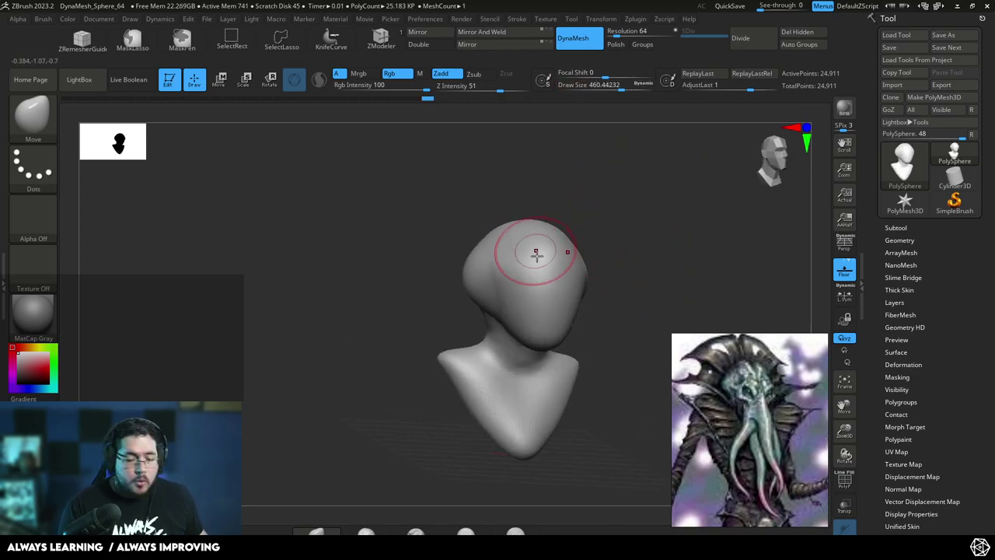
# - Select the ClayBuildup brush and reduce its draw size to about 202
pyautogui.press('b')
pyautogui.press('c')
pyautogui.press('b')
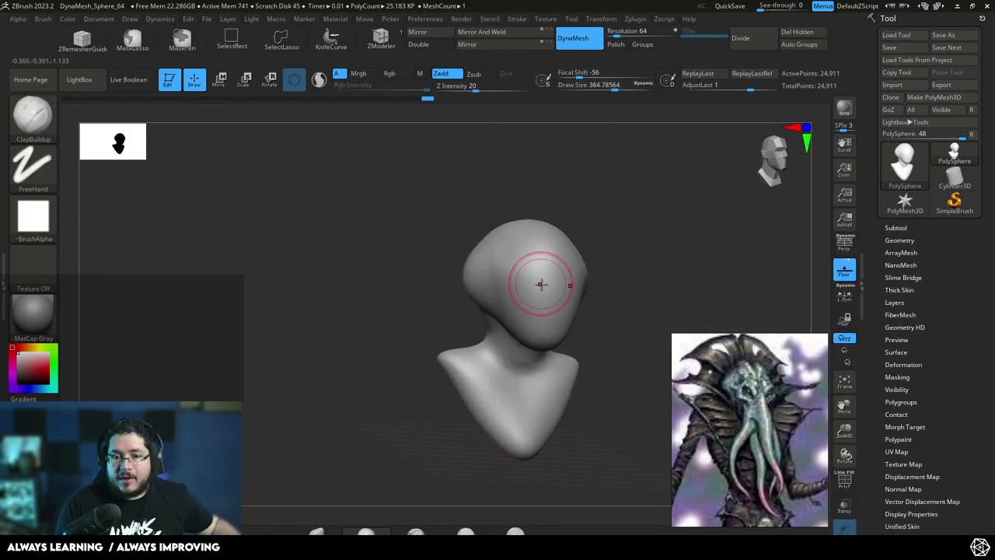
pyautogui.rightClick(538, 278)
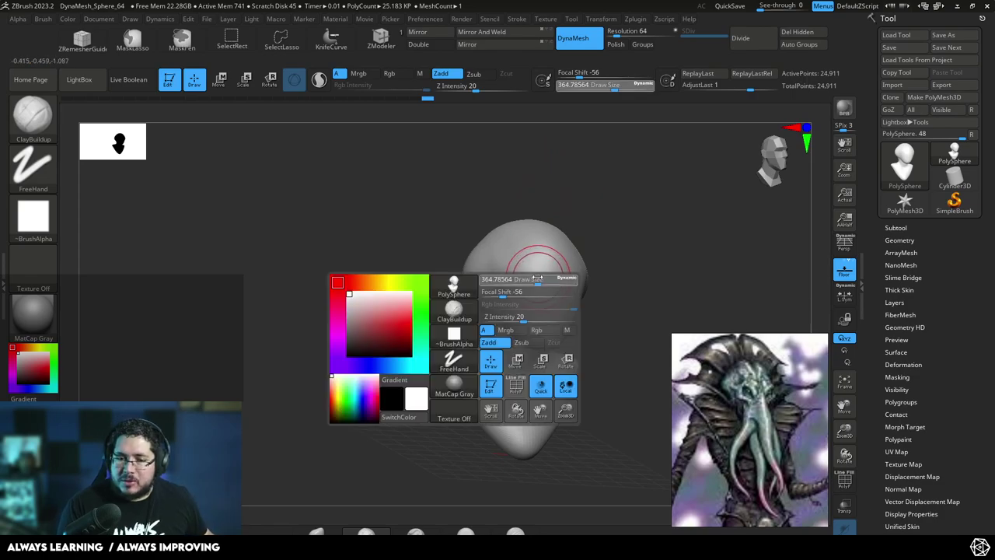
pyautogui.rightClick(532, 294)
pyautogui.moveTo(532, 293); pyautogui.dragTo(528, 292)
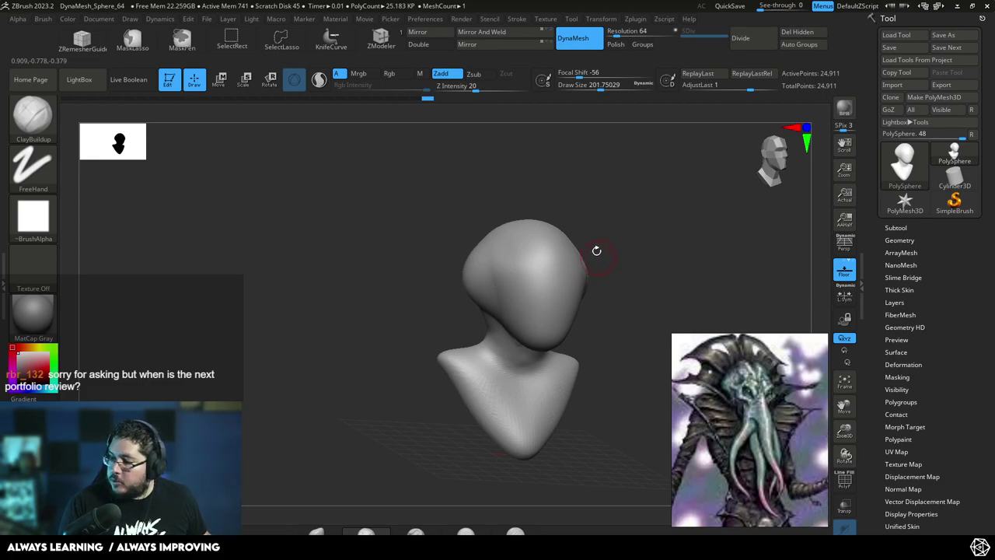
# - Carve symmetrical eye sockets into the face with ClayBuildup at draw sizes of about 145 and 182
pyautogui.keyDown('alt'); pyautogui.moveTo(618, 286); pyautogui.dragTo(618, 265); pyautogui.keyUp('alt')
pyautogui.rightClick(516, 247)
pyautogui.moveTo(516, 244); pyautogui.dragTo(509, 245)
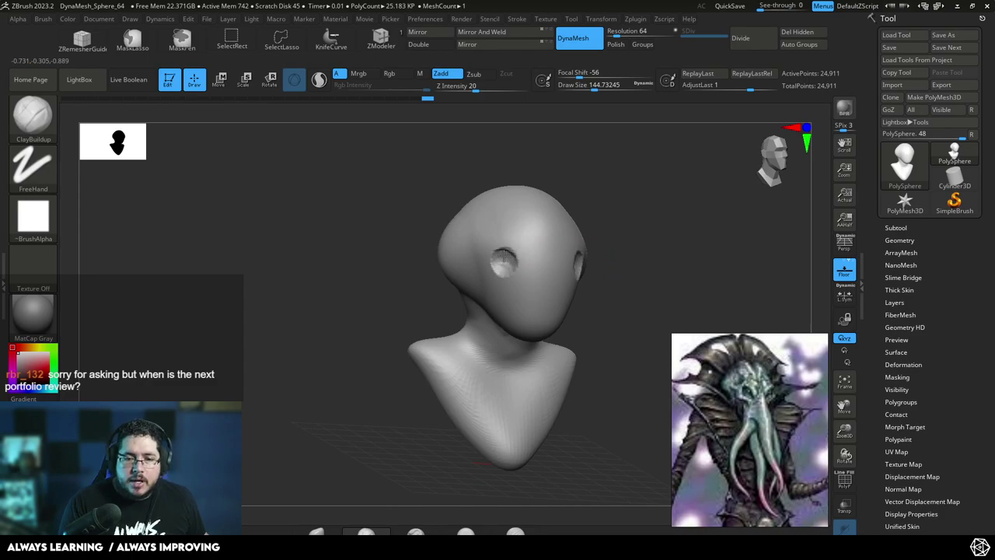
pyautogui.press('space')
pyautogui.moveTo(520, 259); pyautogui.dragTo(521, 260)
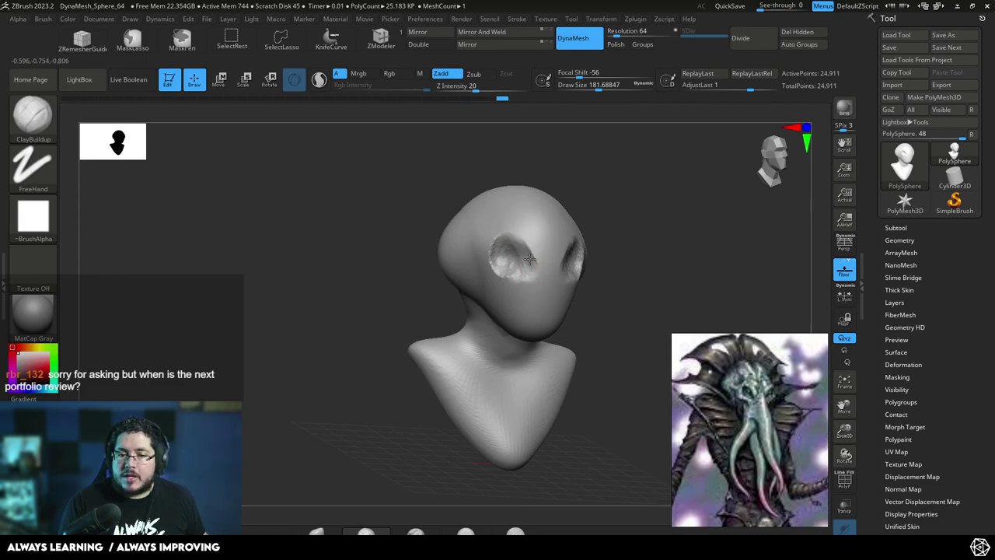
# - Deepen and elongate the eye sockets and add clay to the nose area between them
pyautogui.keyDown('shift'); pyautogui.moveTo(570, 193); pyautogui.dragTo(614, 200); pyautogui.keyUp('shift')
pyautogui.press('space')
pyautogui.moveTo(530, 258); pyautogui.dragTo(536, 262)
pyautogui.press('space')
pyautogui.moveTo(595, 198)
pyautogui.mouseDown()
pyautogui.moveTo(539, 222)
pyautogui.moveTo(557, 249)
pyautogui.moveTo(525, 246)
pyautogui.moveTo(530, 299)
pyautogui.mouseUp()
# - Build raised ridges over the forehead and top of the skull with ClayBuildup at a draw size of about 217
pyautogui.press('space')
pyautogui.moveTo(573, 214); pyautogui.dragTo(530, 257)
pyautogui.press('space')
pyautogui.press('space')
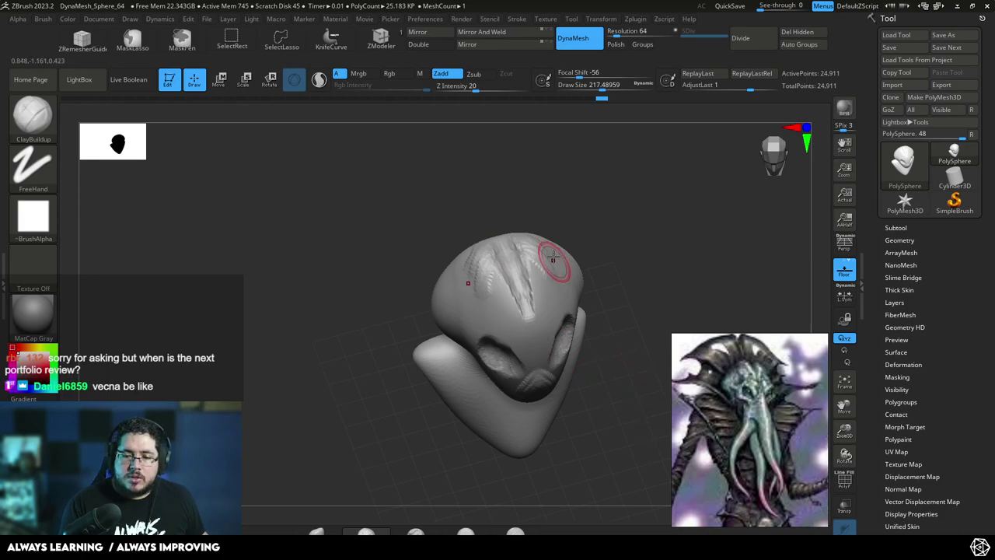
pyautogui.moveTo(480, 272)
pyautogui.mouseDown()
pyautogui.moveTo(491, 253)
pyautogui.moveTo(492, 298)
pyautogui.moveTo(514, 325)
pyautogui.mouseUp()
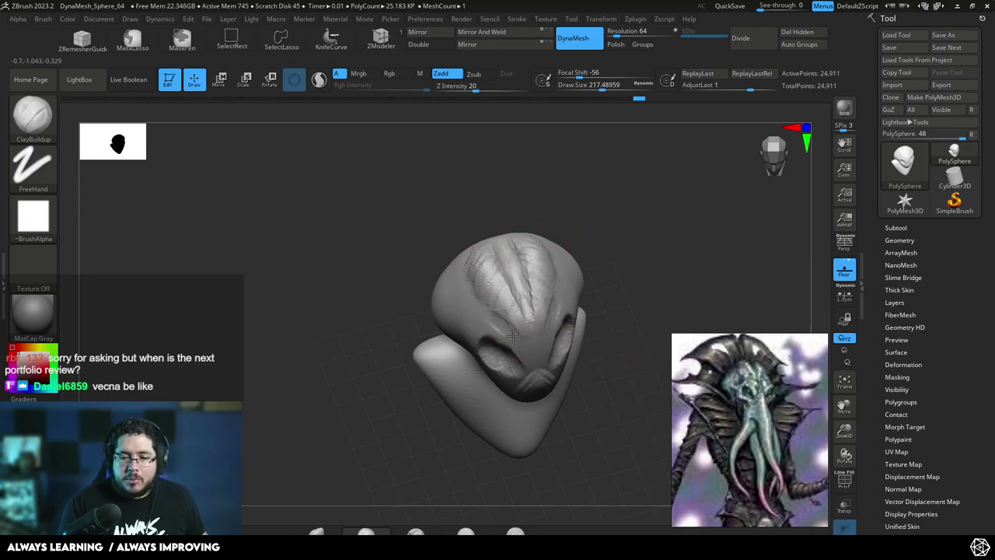
# - Carve recesses into the temples behind the eye sockets and shape the edge between temple and socket
pyautogui.moveTo(573, 214); pyautogui.dragTo(520, 222)
pyautogui.moveTo(450, 311)
pyautogui.keyDown('alt'); pyautogui.mouseDown()
pyautogui.moveTo(428, 283)
pyautogui.moveTo(442, 287)
pyautogui.mouseUp(); pyautogui.keyUp('alt')
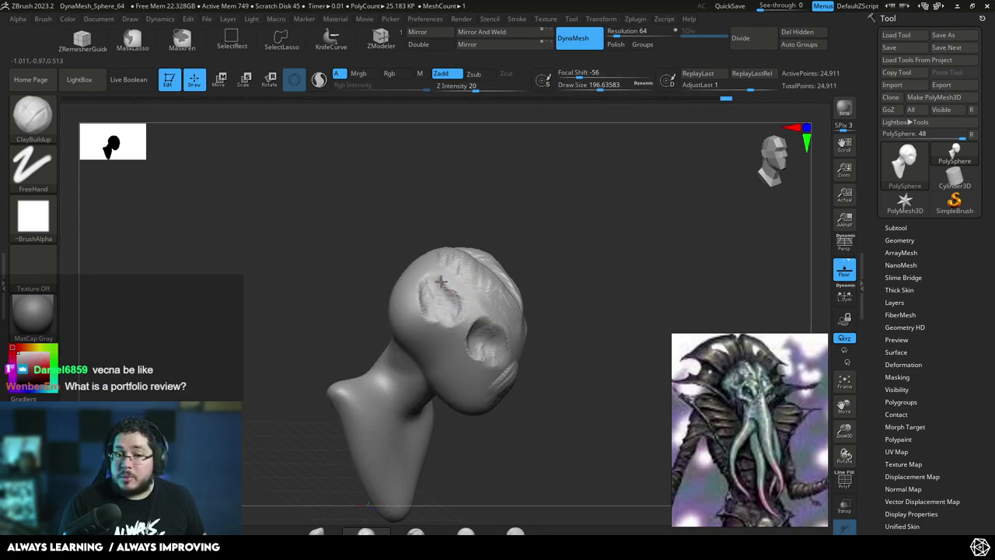
pyautogui.moveTo(579, 285)
pyautogui.mouseDown()
pyautogui.moveTo(583, 206)
pyautogui.moveTo(466, 223)
pyautogui.mouseUp()
pyautogui.press('[')
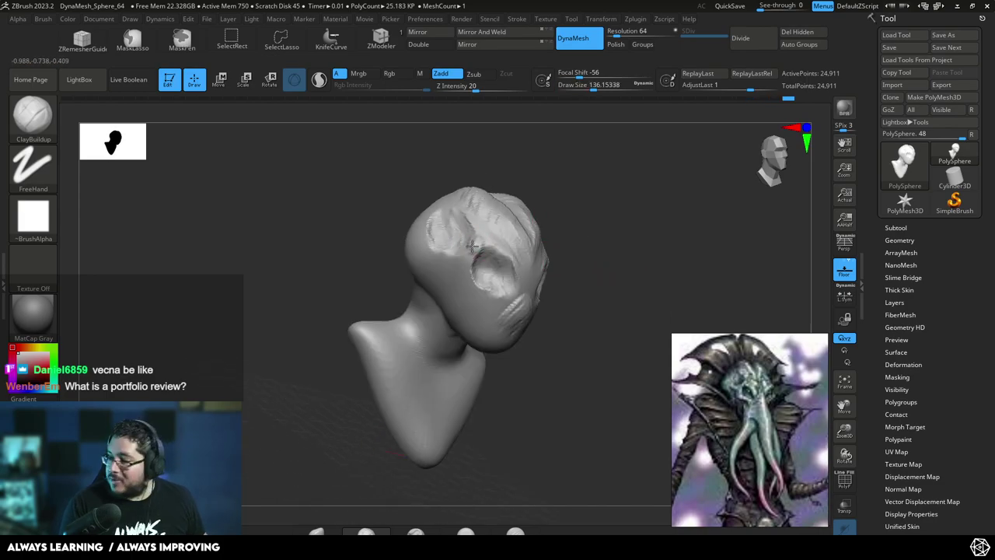
# - Build up the outer rims of the eye sockets and the cheekbones beneath them with ClayBuildup
pyautogui.moveTo(560, 207)
pyautogui.mouseDown()
pyautogui.moveTo(570, 220)
pyautogui.moveTo(589, 204)
pyautogui.moveTo(613, 207)
pyautogui.moveTo(529, 204)
pyautogui.mouseUp()
pyautogui.press(']')
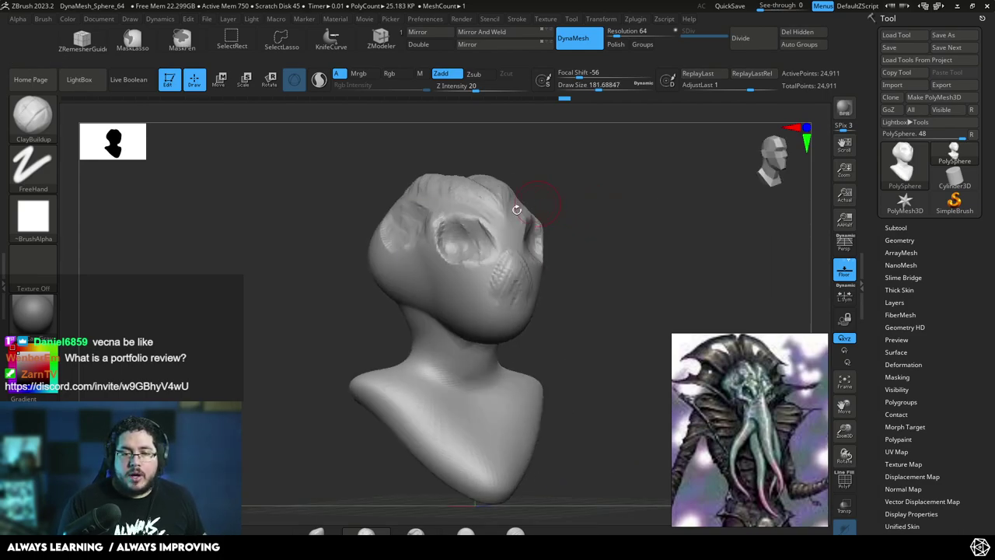
pyautogui.press('space')
pyautogui.moveTo(434, 247); pyautogui.dragTo(428, 245)
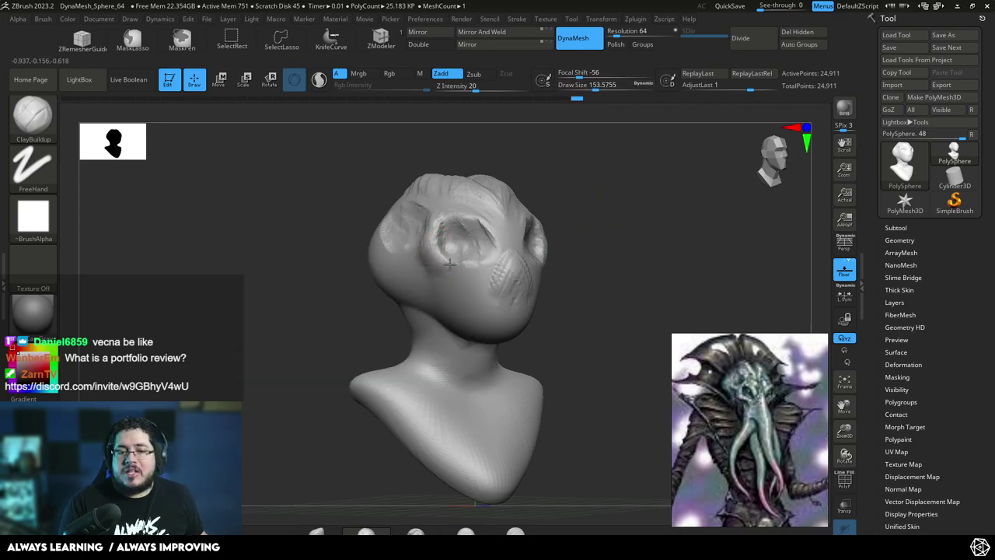
pyautogui.press('space')
pyautogui.moveTo(472, 267); pyautogui.dragTo(477, 267)
pyautogui.moveTo(475, 271); pyautogui.dragTo(452, 268)
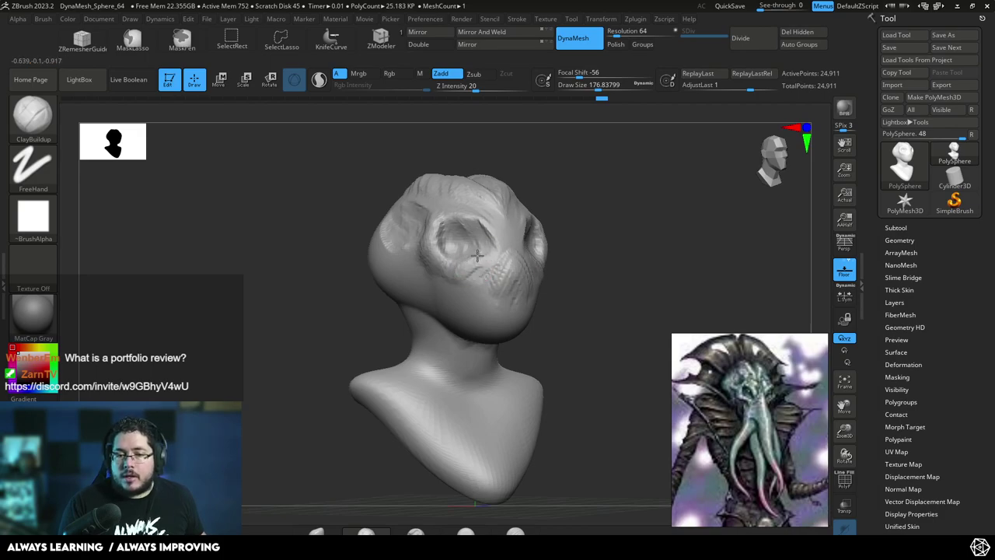
# - Add clay along the brow above the eye sockets and down toward the nose bridge
pyautogui.moveTo(564, 195); pyautogui.dragTo(447, 211)
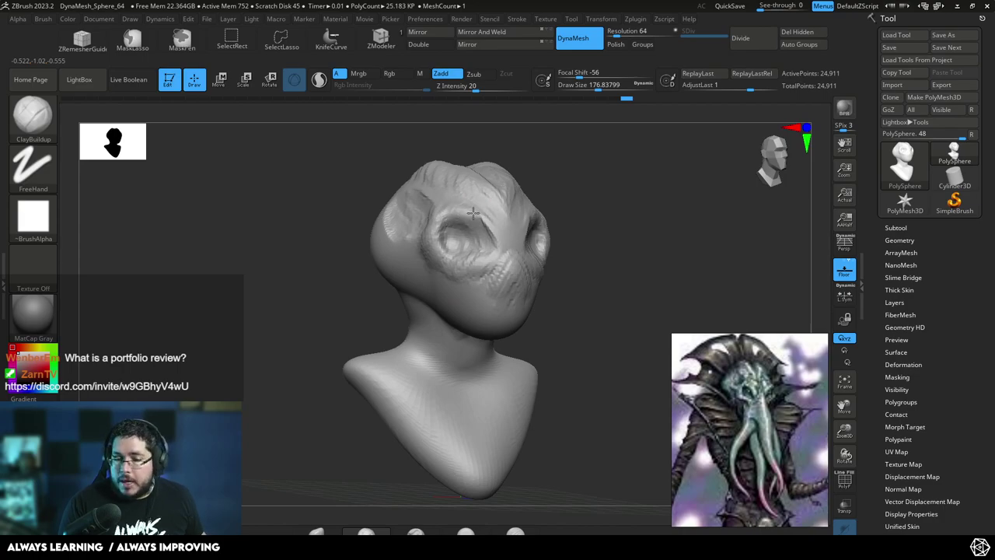
pyautogui.moveTo(480, 217)
pyautogui.mouseDown()
pyautogui.moveTo(489, 233)
pyautogui.moveTo(475, 204)
pyautogui.moveTo(497, 252)
pyautogui.mouseUp()
pyautogui.moveTo(560, 195)
pyautogui.mouseDown()
pyautogui.moveTo(608, 189)
pyautogui.moveTo(542, 180)
pyautogui.mouseUp()
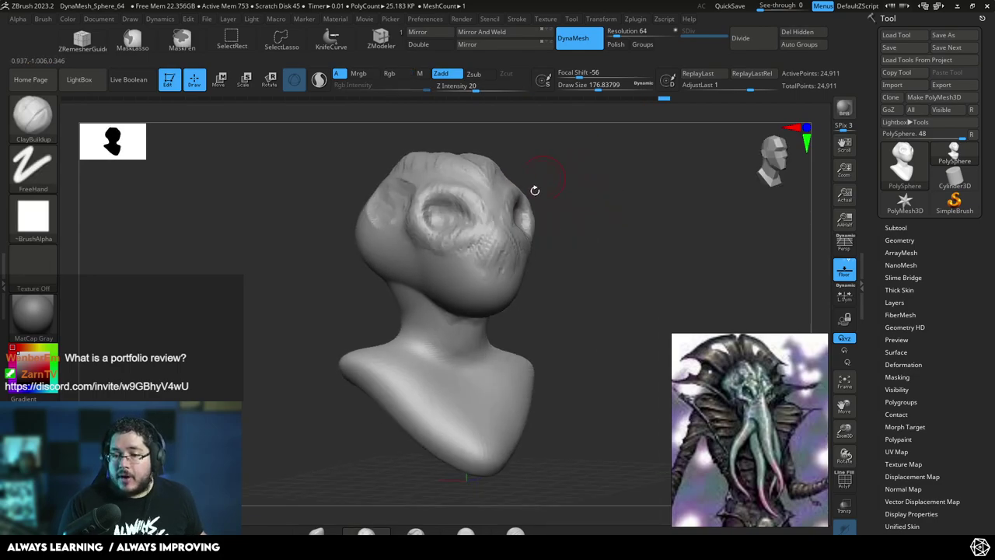
# - Build up the jaw and carve a hollow below the cheekbone with ClayBuildup at a draw size of about 140
pyautogui.moveTo(569, 225); pyautogui.dragTo(529, 171)
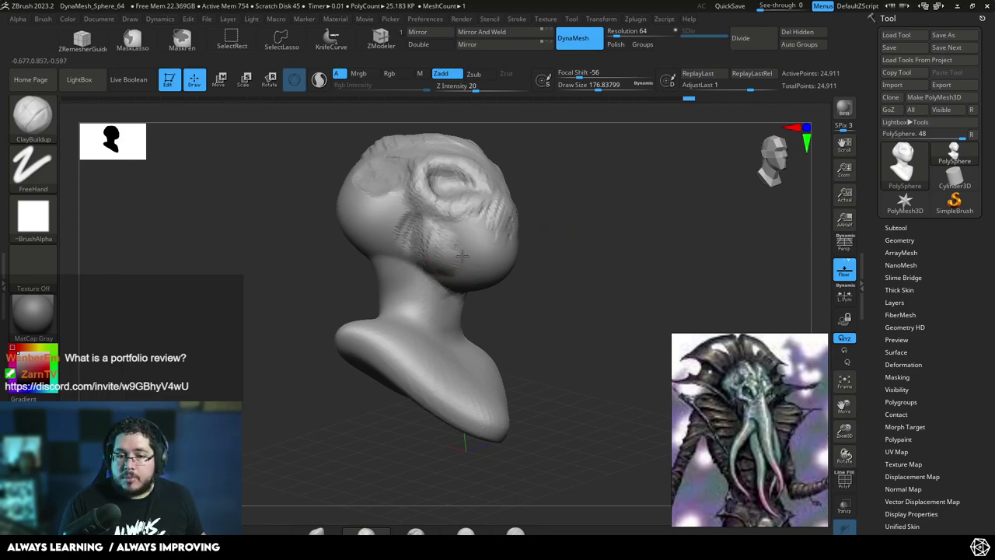
pyautogui.moveTo(527, 159); pyautogui.dragTo(526, 189)
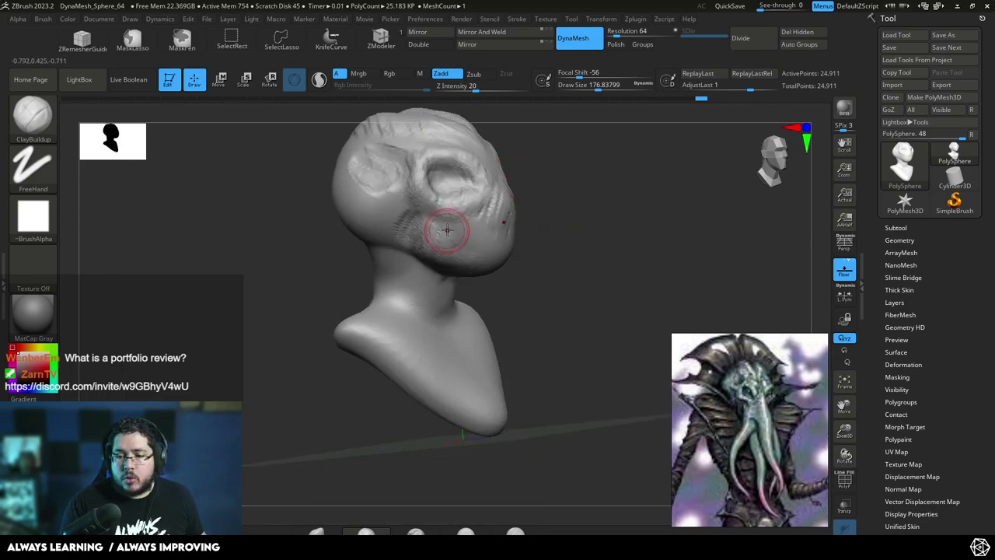
pyautogui.press('space')
pyautogui.moveTo(437, 219)
pyautogui.mouseDown()
pyautogui.moveTo(469, 233)
pyautogui.moveTo(439, 220)
pyautogui.mouseUp()
pyautogui.press('space')
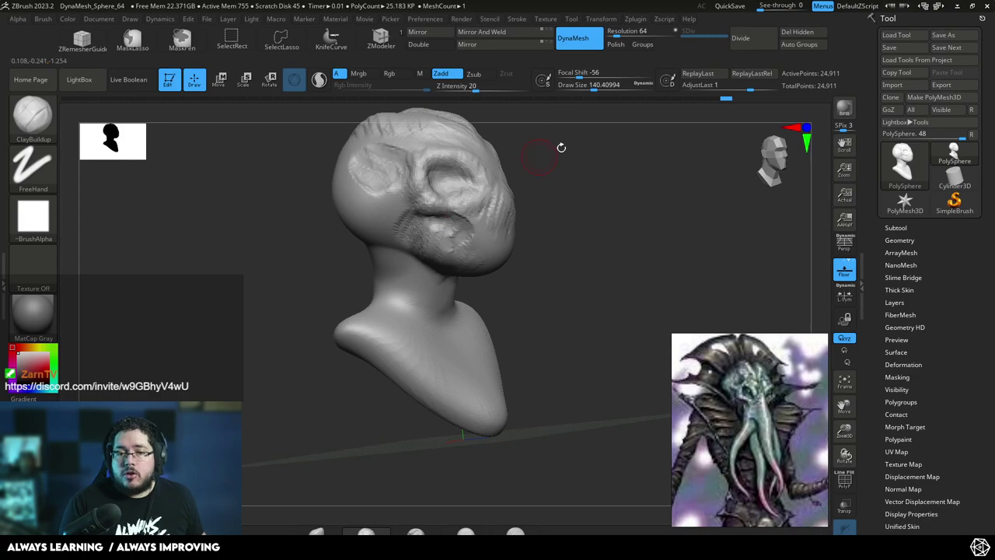
pyautogui.keyDown('shift'); pyautogui.moveTo(554, 149); pyautogui.dragTo(456, 201); pyautogui.keyUp('shift')
pyautogui.moveTo(401, 245)
pyautogui.keyDown('alt'); pyautogui.mouseDown()
pyautogui.moveTo(396, 272)
pyautogui.moveTo(415, 232)
pyautogui.mouseUp(); pyautogui.keyUp('alt')
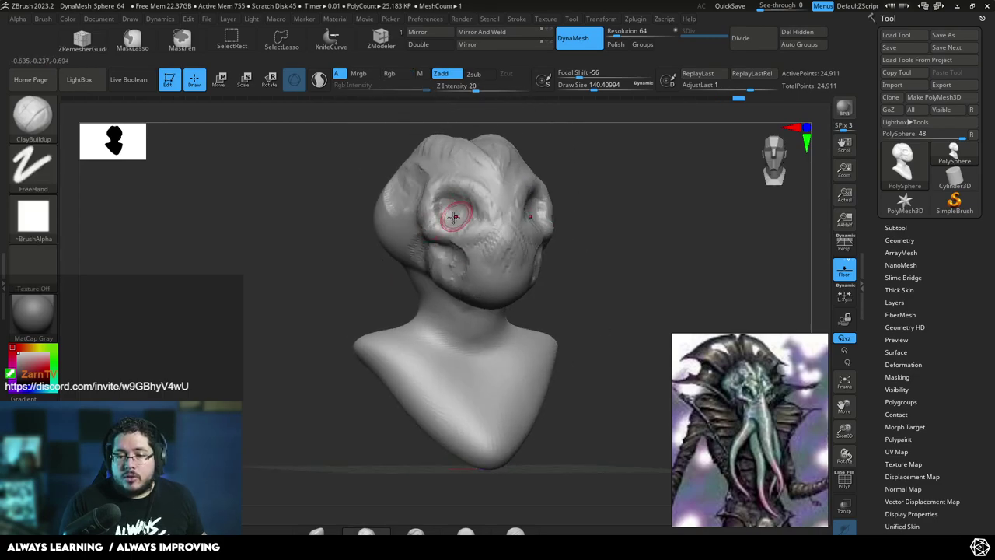
# - Sculpt the brow and inner edges of the eye sockets with ClayBuildup at a draw size of about 104
pyautogui.press('space')
pyautogui.moveTo(470, 214)
pyautogui.mouseDown()
pyautogui.moveTo(455, 216)
pyautogui.moveTo(457, 202)
pyautogui.mouseUp()
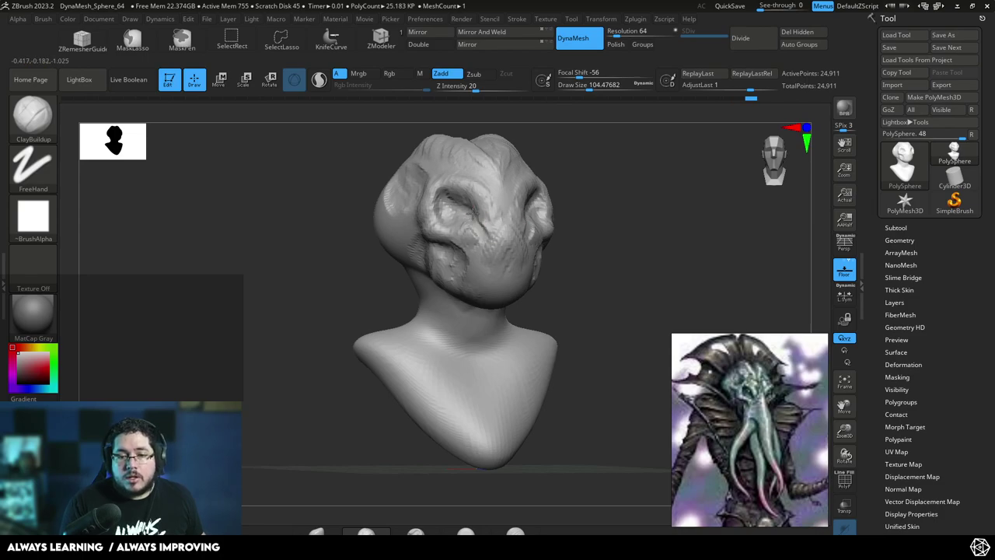
pyautogui.moveTo(469, 204); pyautogui.dragTo(449, 191)
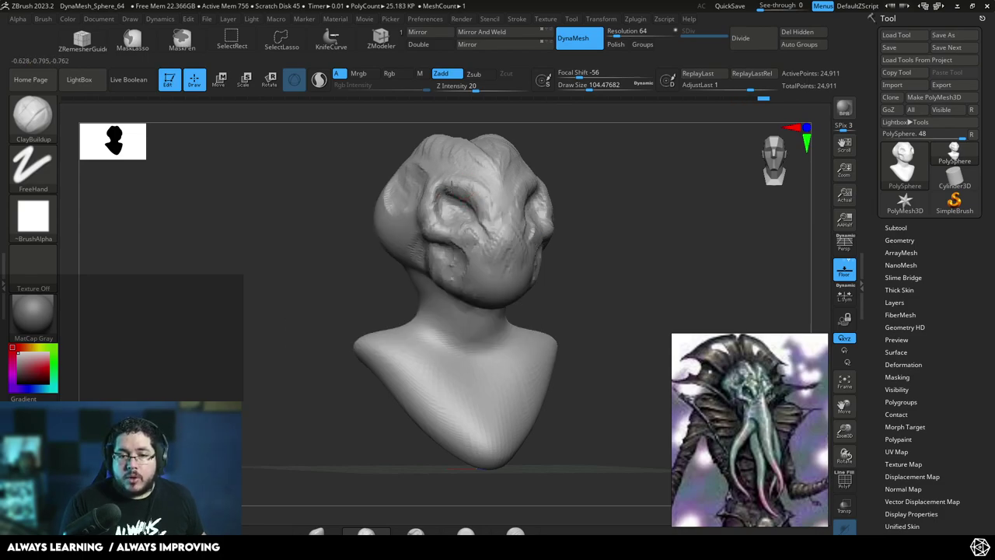
# - Refine the cheek below the eye socket with ClayBuildup at a draw size of about 140 and undo the last stroke
pyautogui.moveTo(558, 199)
pyautogui.keyDown('alt'); pyautogui.mouseDown()
pyautogui.moveTo(548, 166)
pyautogui.moveTo(603, 171)
pyautogui.mouseUp(); pyautogui.keyUp('alt')
pyautogui.press('space')
pyautogui.moveTo(487, 200); pyautogui.dragTo(493, 203)
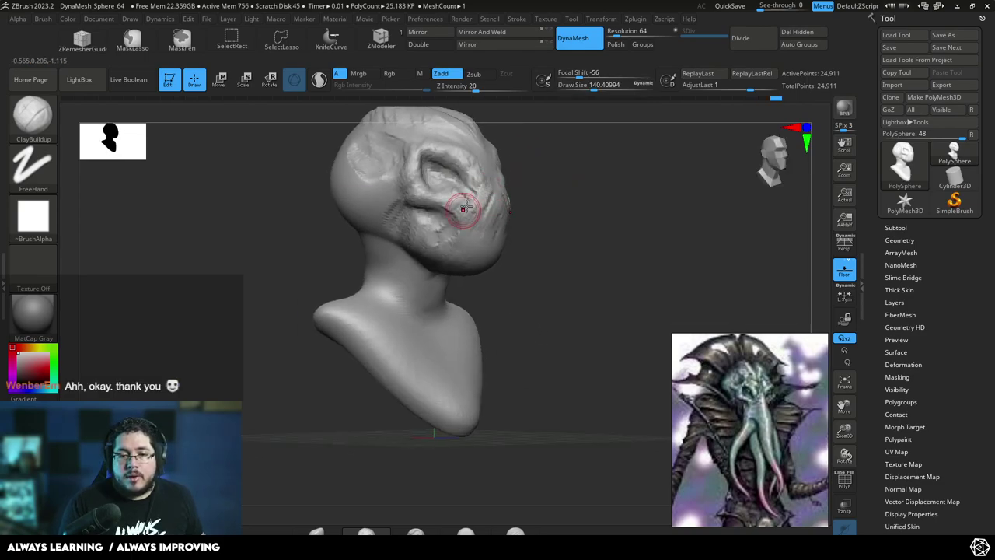
pyautogui.hotkey('ctrl', 'z')
pyautogui.moveTo(545, 189); pyautogui.dragTo(519, 143)
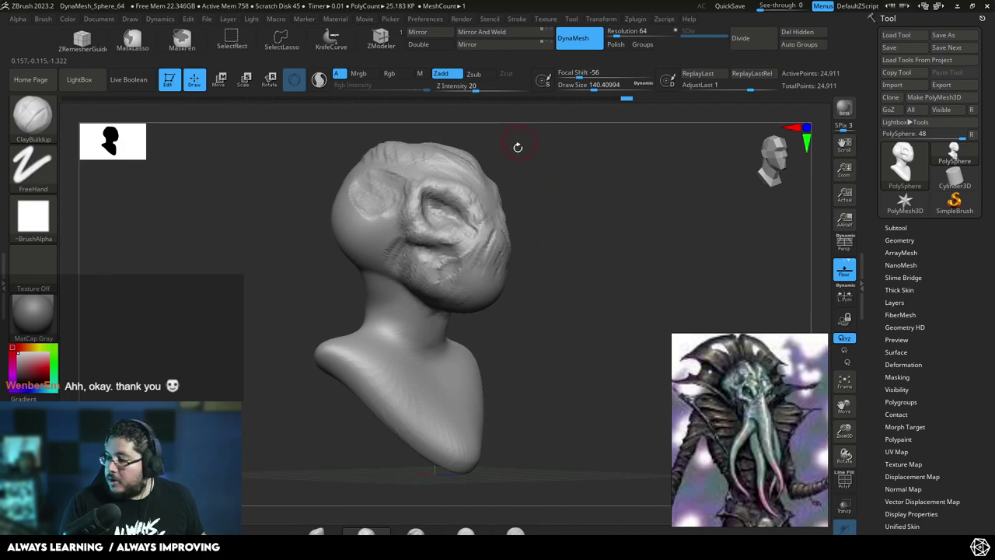
# - Flatten the side of the skull with TrimDynamic at a draw size of about 318, and reduce the draw size to about 268
pyautogui.moveTo(577, 217)
pyautogui.keyDown('shift'); pyautogui.mouseDown()
pyautogui.moveTo(580, 184)
pyautogui.moveTo(576, 207)
pyautogui.moveTo(554, 208)
pyautogui.moveTo(569, 200)
pyautogui.mouseUp(); pyautogui.keyUp('shift')
pyautogui.press('b')
pyautogui.press('t')
pyautogui.press('d')
pyautogui.press('space')
pyautogui.moveTo(565, 195); pyautogui.dragTo(558, 192)
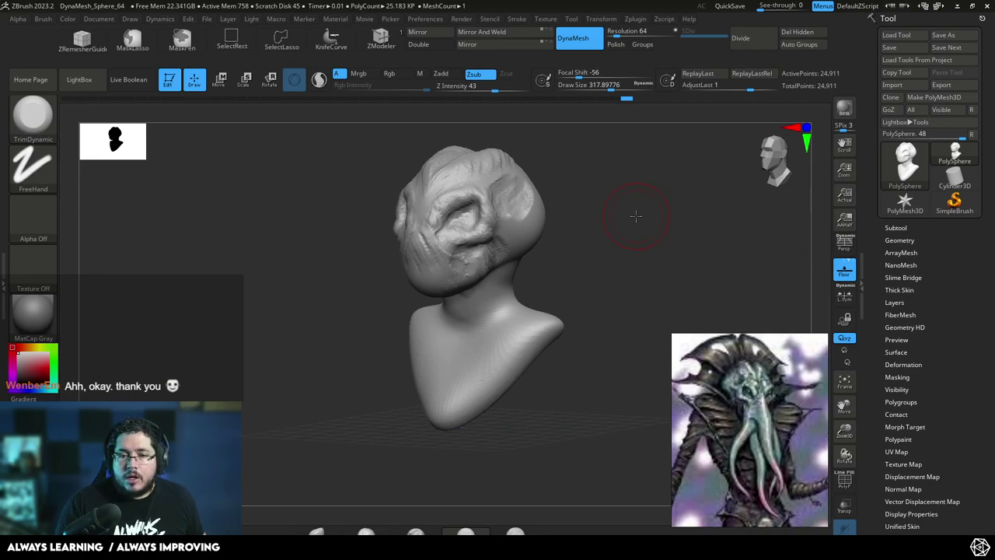
pyautogui.moveTo(526, 225); pyautogui.dragTo(526, 206)
pyautogui.moveTo(560, 189); pyautogui.dragTo(534, 187)
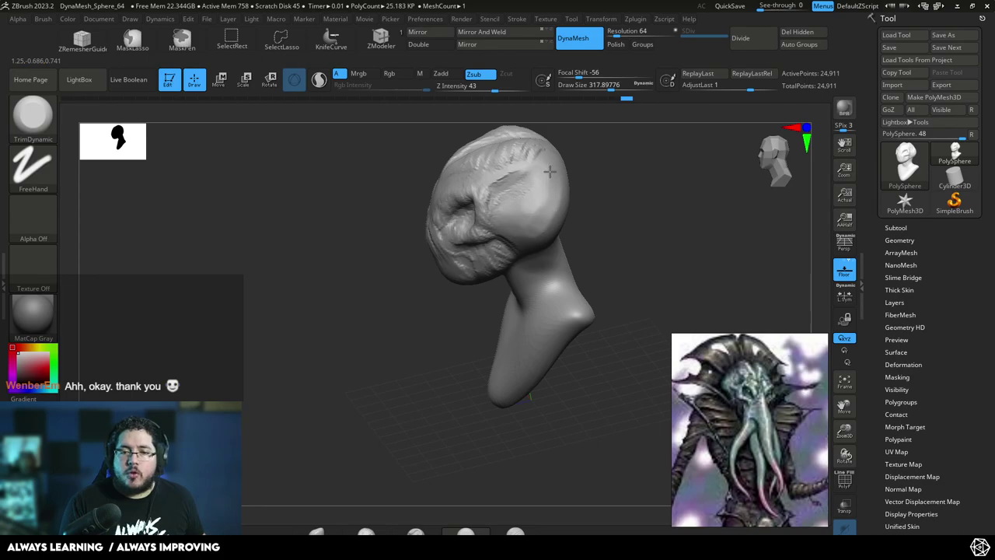
pyautogui.moveTo(548, 177)
pyautogui.mouseDown(button='right')
pyautogui.moveTo(596, 156)
pyautogui.moveTo(582, 191)
pyautogui.mouseUp(button='right')
pyautogui.keyDown('ctrl'); pyautogui.moveTo(590, 233); pyautogui.dragTo(573, 202, button='right'); pyautogui.keyUp('ctrl')
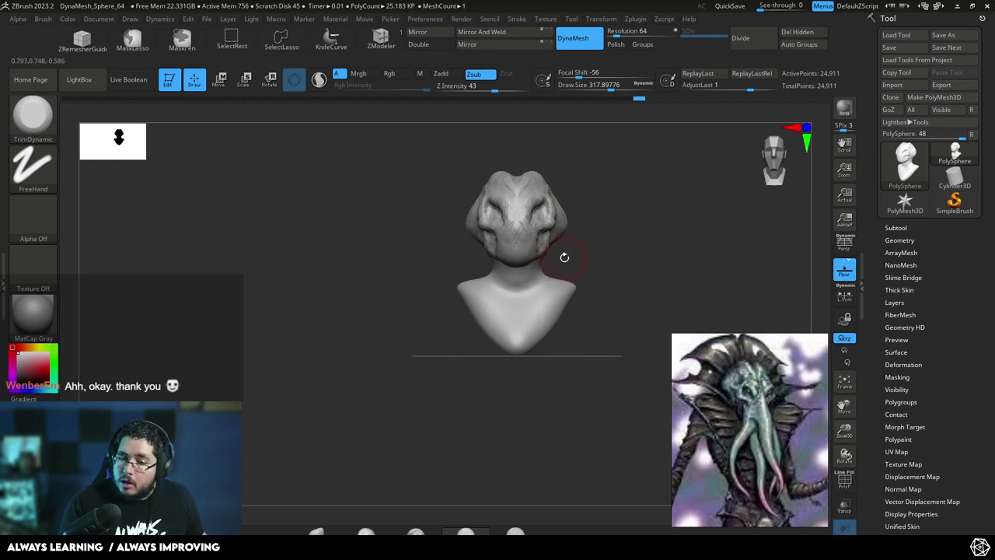
pyautogui.keyDown('ctrl'); pyautogui.moveTo(590, 178); pyautogui.dragTo(587, 203, button='right'); pyautogui.keyUp('ctrl')
pyautogui.press('space')
pyautogui.click(584, 203)
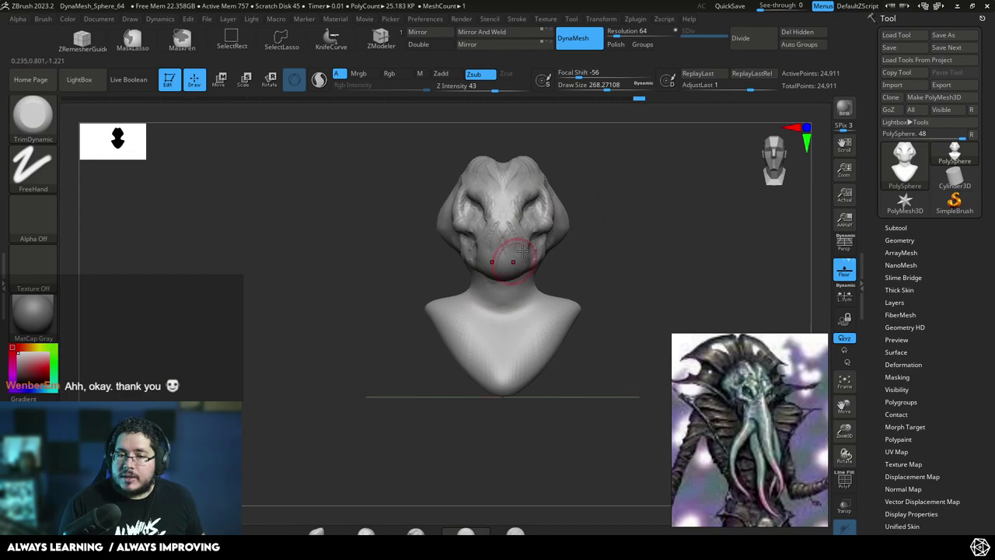
pyautogui.moveTo(594, 244)
pyautogui.mouseDown(button='right')
pyautogui.moveTo(578, 238)
pyautogui.moveTo(613, 205)
pyautogui.moveTo(562, 242)
pyautogui.moveTo(534, 187)
pyautogui.moveTo(599, 238)
pyautogui.mouseUp(button='right')
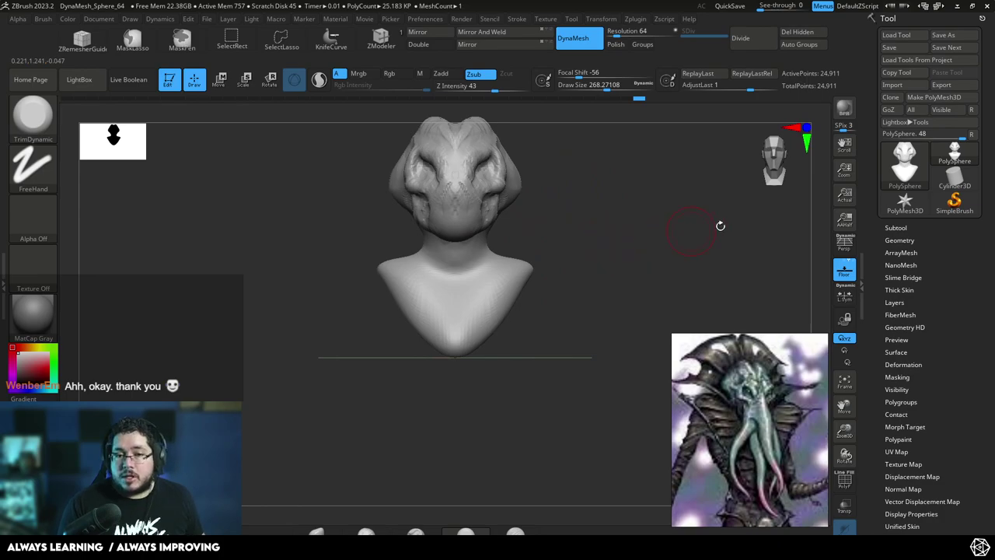
# - Append a sphere as a new subtool, scale it down inside the head, and make it the active subtool
pyautogui.click(901, 227)
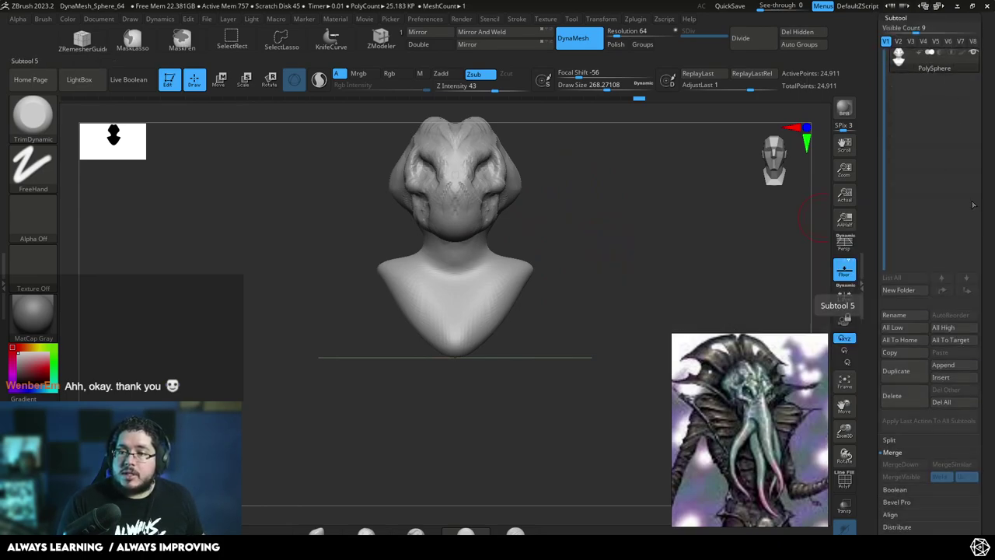
pyautogui.click(950, 365)
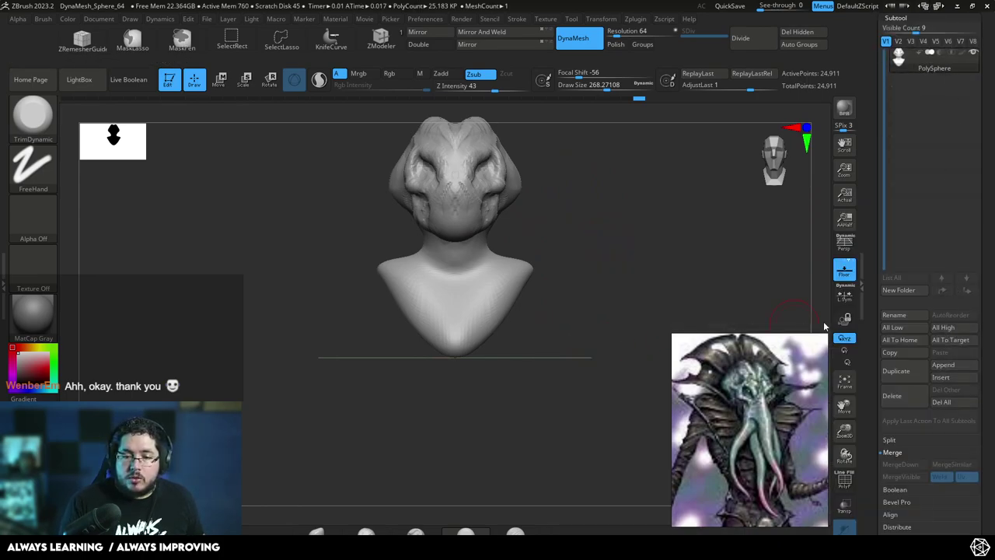
pyautogui.click(943, 364)
pyautogui.click(596, 342)
pyautogui.moveTo(609, 243); pyautogui.dragTo(506, 229)
pyautogui.press('w')
pyautogui.moveTo(553, 371); pyautogui.dragTo(552, 371)
pyautogui.keyDown('alt'); pyautogui.click(489, 248); pyautogui.keyUp('alt')
pyautogui.moveTo(528, 268); pyautogui.dragTo(521, 269)
pyautogui.press('q')
pyautogui.moveTo(443, 260); pyautogui.dragTo(552, 284)
pyautogui.moveTo(659, 217); pyautogui.dragTo(651, 200)
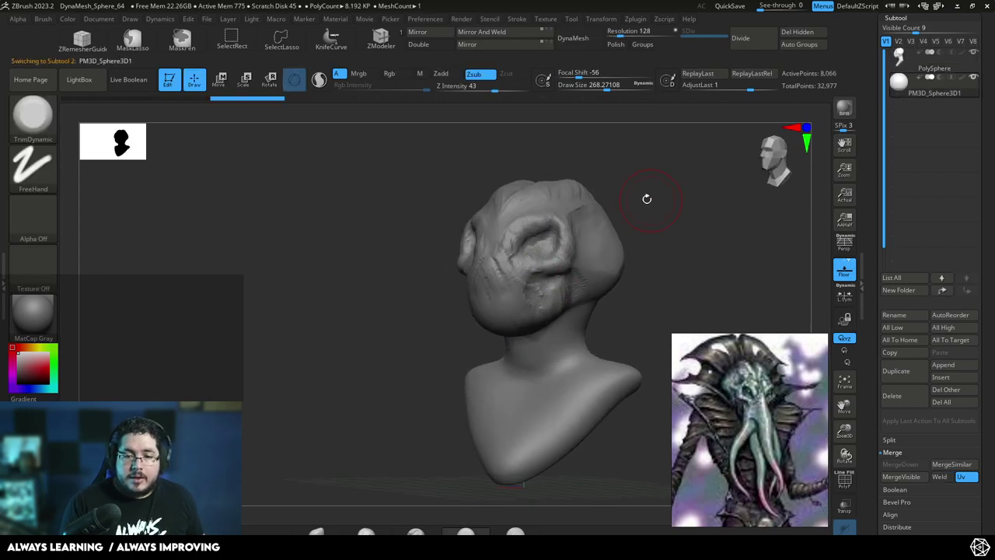
# - Set up the CurveTube brush at a draw size of about 154, undo the one-sided test tube and turn on X symmetry
pyautogui.press('b')
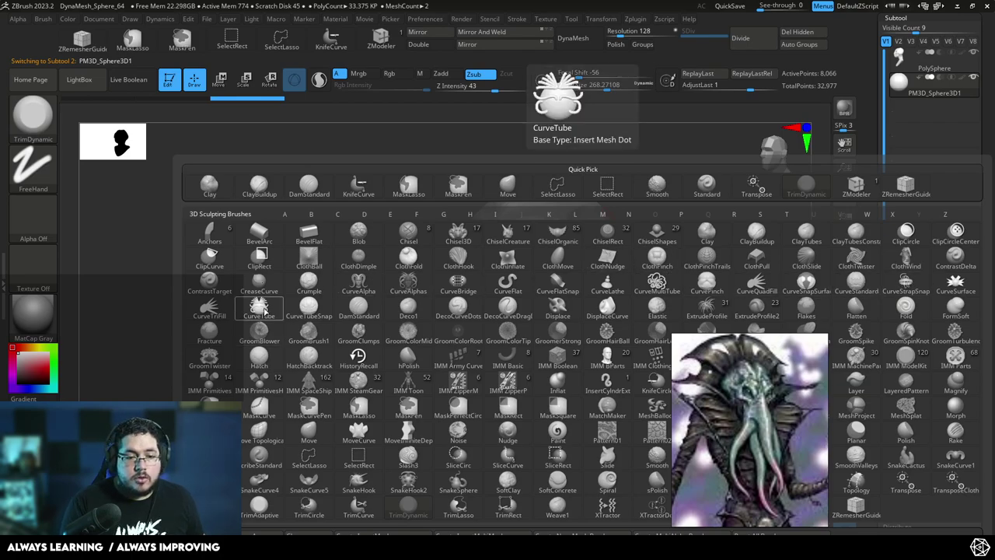
pyautogui.click(267, 313)
pyautogui.moveTo(624, 256)
pyautogui.mouseDown()
pyautogui.moveTo(619, 214)
pyautogui.moveTo(657, 218)
pyautogui.moveTo(615, 210)
pyautogui.mouseUp()
pyautogui.press('s')
pyautogui.click(667, 221)
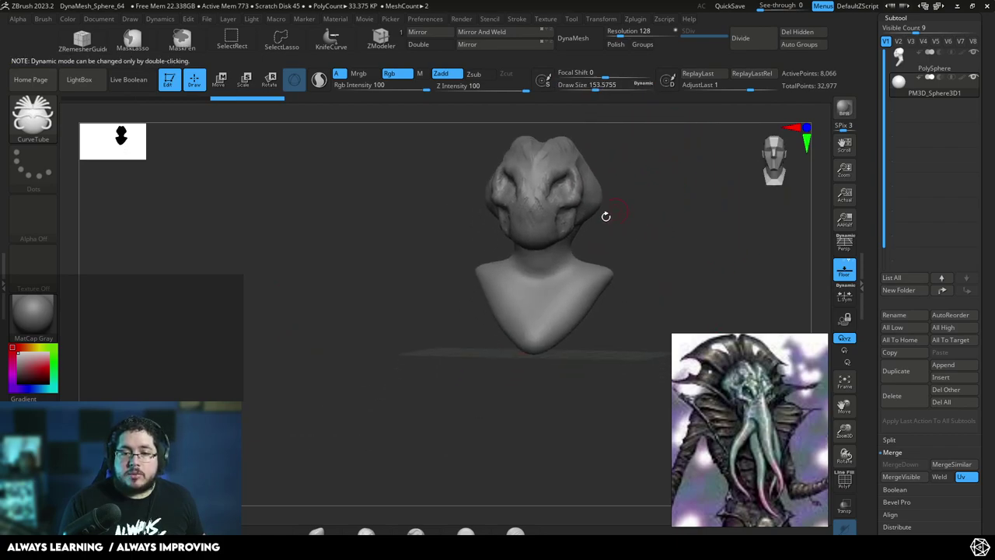
pyautogui.moveTo(568, 304); pyautogui.dragTo(608, 418)
pyautogui.keyDown('shift'); pyautogui.moveTo(677, 248); pyautogui.dragTo(678, 238); pyautogui.keyUp('shift')
pyautogui.hotkey('ctrl', 'z')
pyautogui.press('x')
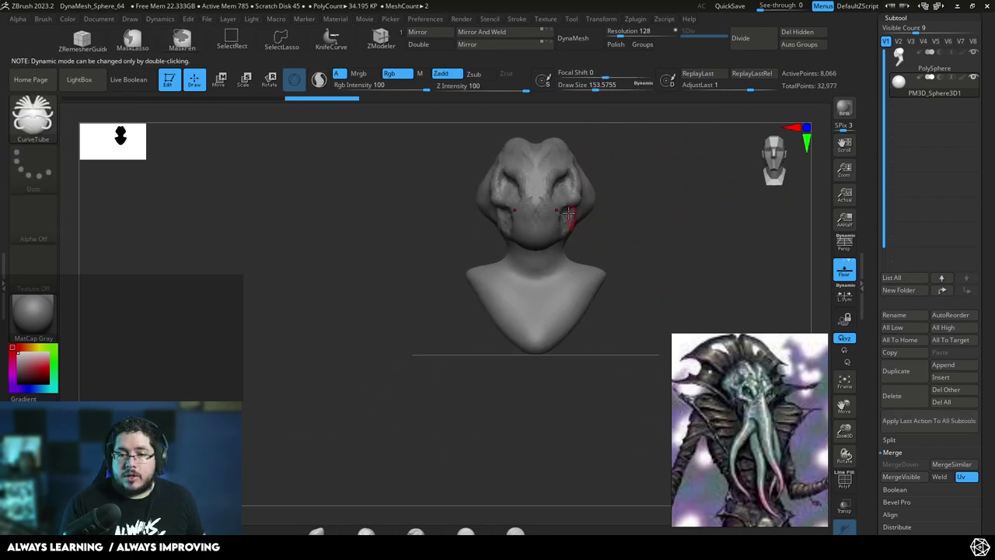
pyautogui.moveTo(635, 393); pyautogui.dragTo(636, 394)
pyautogui.moveTo(644, 249)
pyautogui.mouseDown()
pyautogui.moveTo(619, 251)
pyautogui.moveTo(672, 251)
pyautogui.moveTo(642, 211)
pyautogui.moveTo(501, 220)
pyautogui.mouseUp()
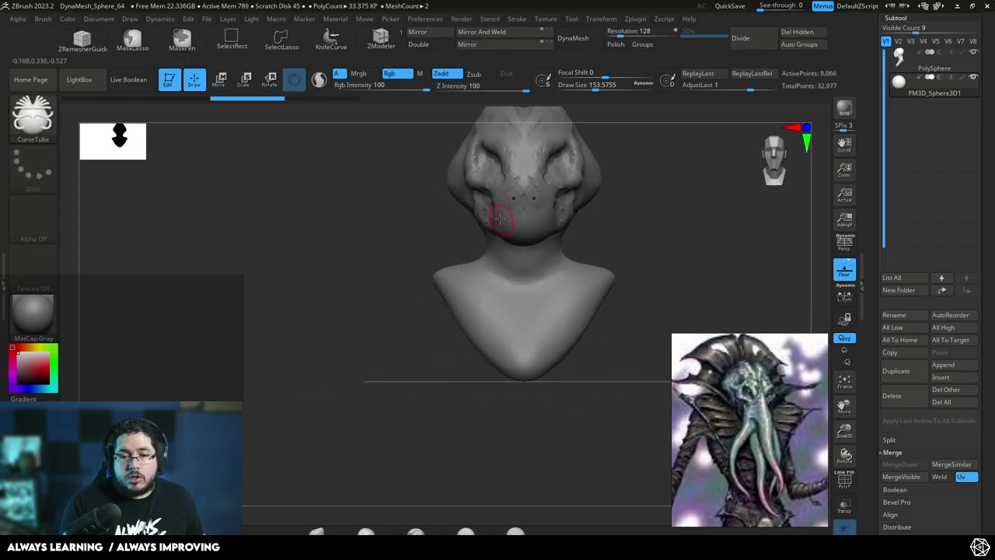
pyautogui.moveTo(457, 394); pyautogui.dragTo(474, 443)
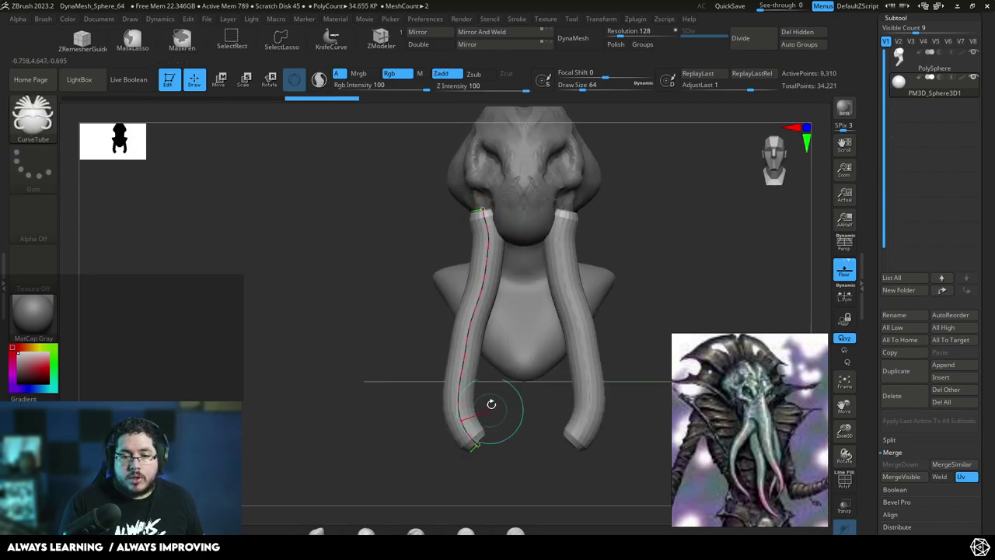
pyautogui.hotkey('ctrl', 'z')
pyautogui.moveTo(455, 318); pyautogui.dragTo(473, 409)
pyautogui.hotkey('ctrl', 'z')
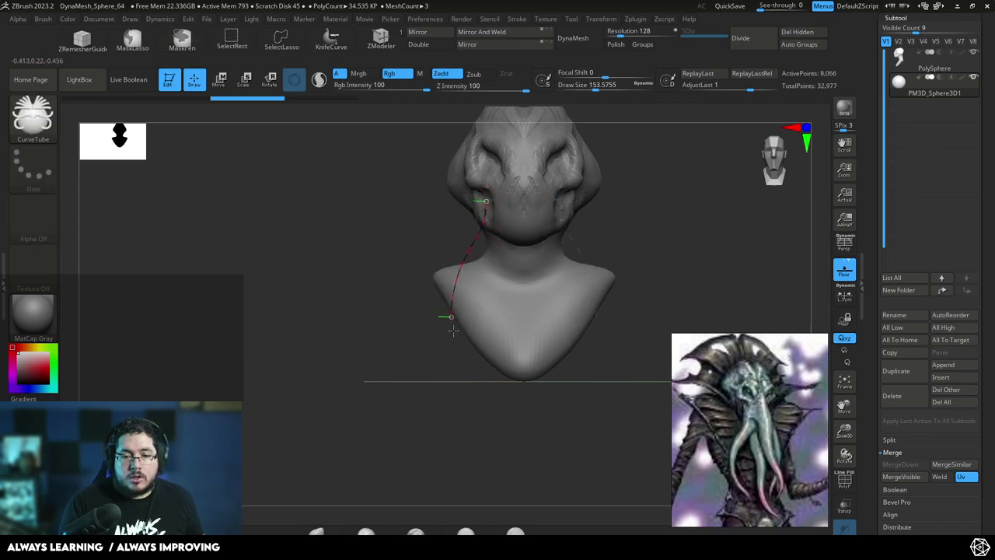
# - Draw a mirrored pair of tubes from the cheeks down past the chest and bend their curves outward around the bust
pyautogui.moveTo(452, 327); pyautogui.dragTo(462, 438)
pyautogui.moveTo(490, 201)
pyautogui.mouseDown()
pyautogui.moveTo(464, 245)
pyautogui.moveTo(507, 204)
pyautogui.mouseUp()
pyautogui.moveTo(388, 231); pyautogui.dragTo(484, 206)
pyautogui.keyDown('shift'); pyautogui.moveTo(517, 237); pyautogui.dragTo(536, 242); pyautogui.keyUp('shift')
pyautogui.moveTo(481, 280); pyautogui.dragTo(505, 338)
pyautogui.moveTo(508, 420); pyautogui.dragTo(514, 416)
pyautogui.moveTo(572, 260); pyautogui.dragTo(491, 252)
pyautogui.keyDown('alt'); pyautogui.moveTo(462, 345); pyautogui.dragTo(433, 294); pyautogui.keyUp('alt')
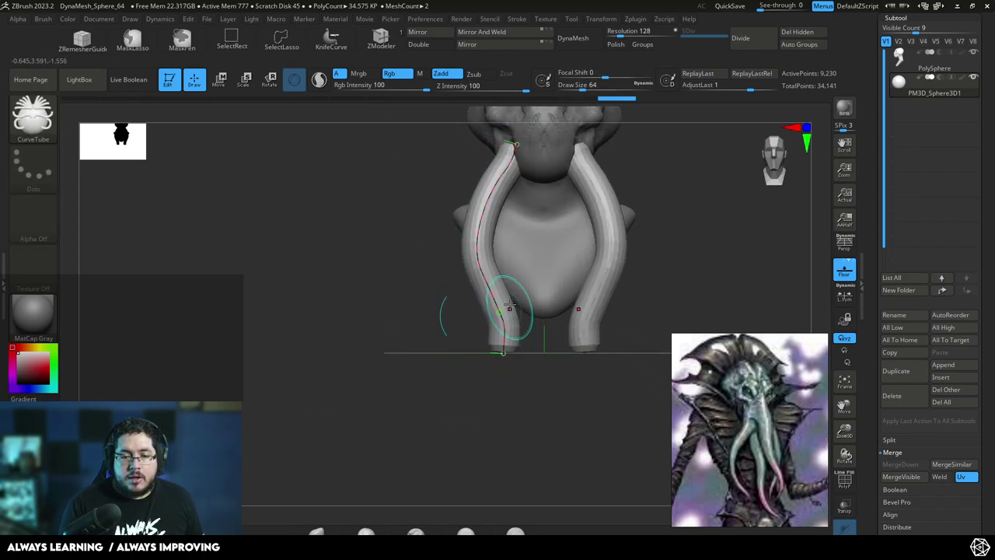
# - Enable the Size curve modifier and update the tubes so their thickness follows the curve falloff
pyautogui.click(518, 19)
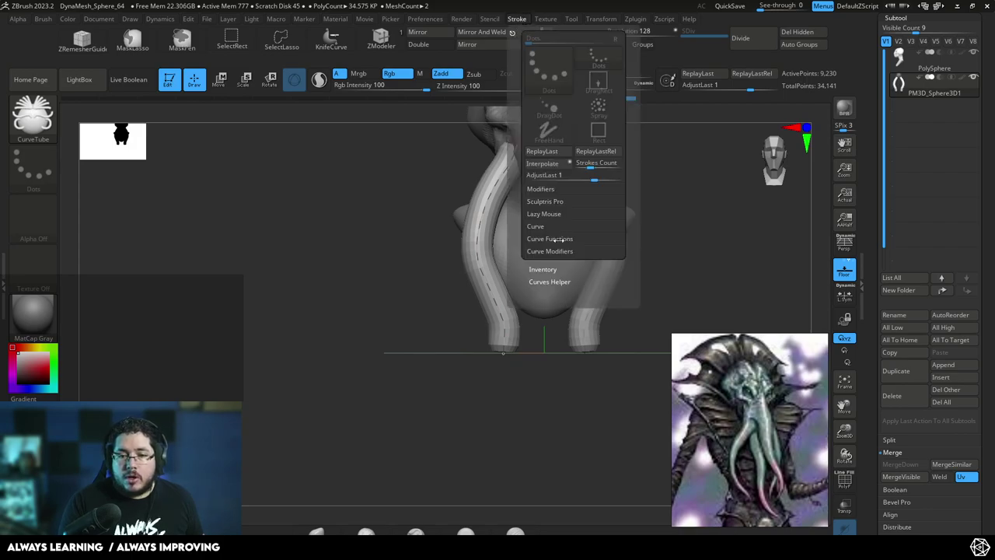
pyautogui.click(553, 240)
pyautogui.click(549, 227)
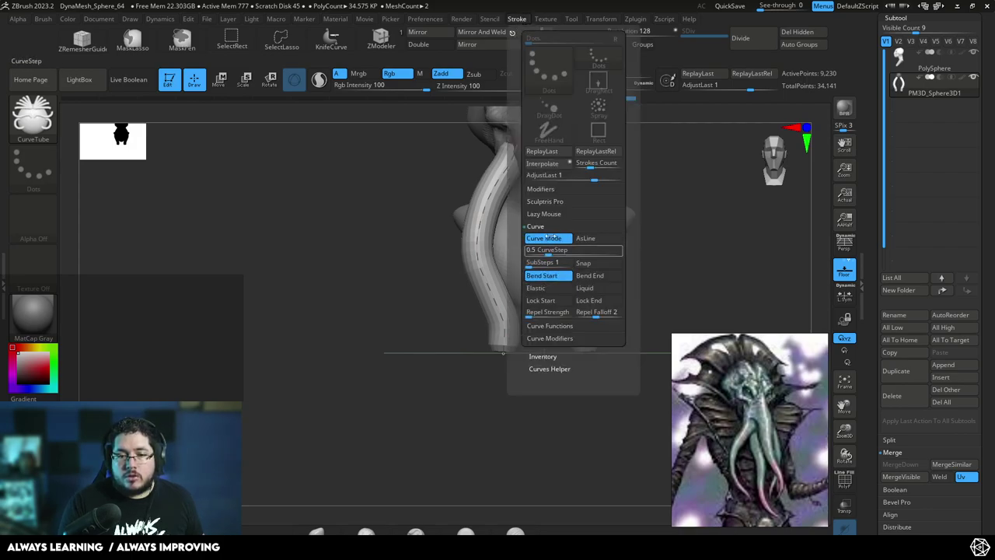
pyautogui.click(547, 226)
pyautogui.click(550, 251)
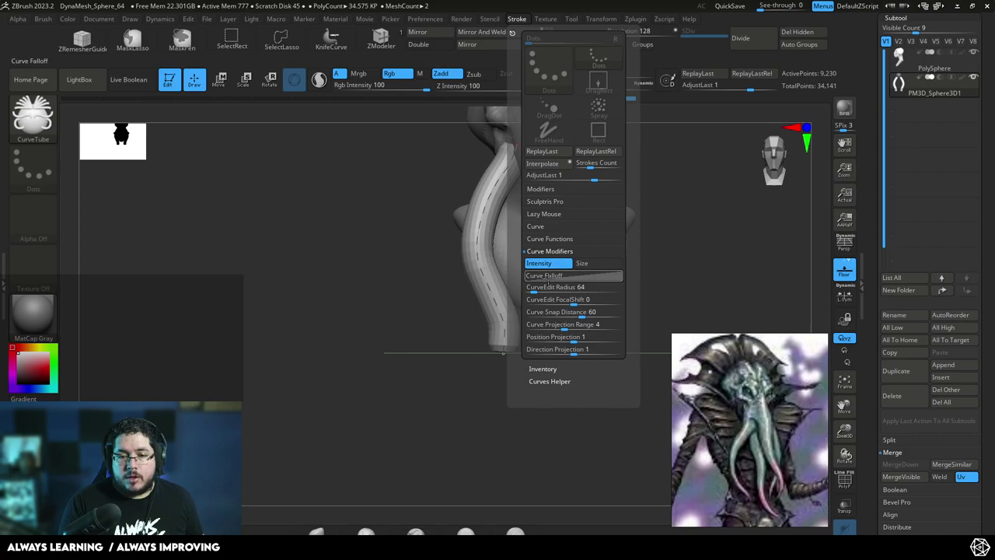
pyautogui.click(548, 276)
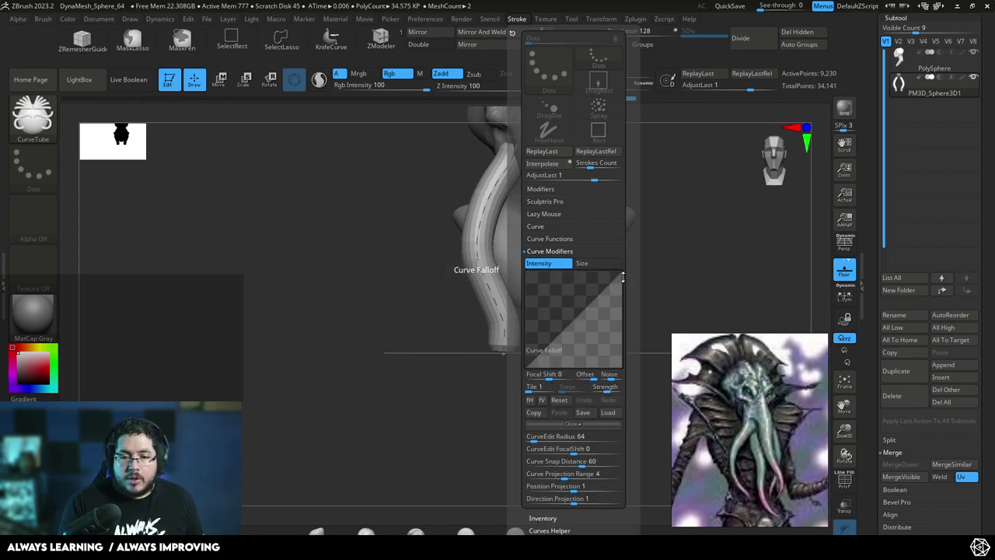
pyautogui.click(483, 241)
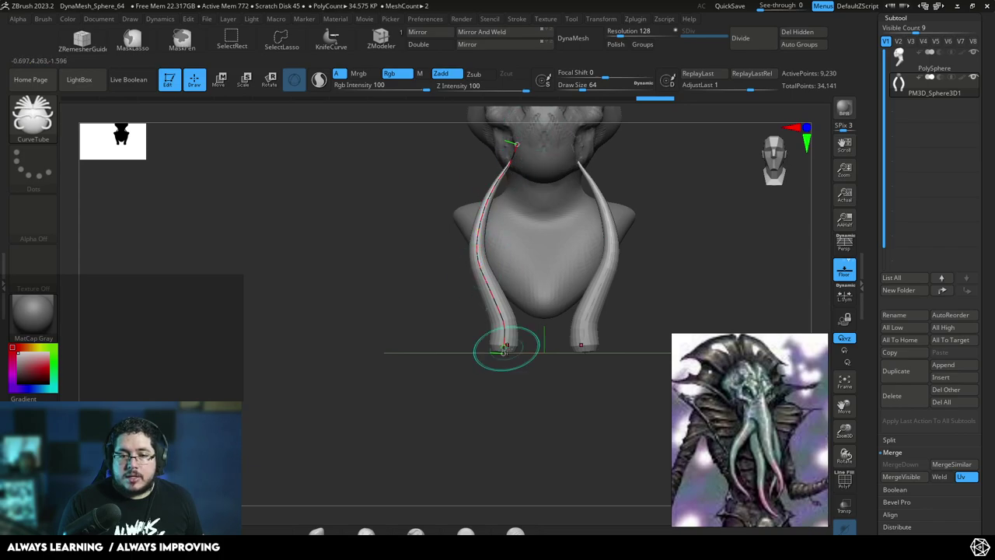
# - Flip the curve falloff horizontally and update the tubes so they taper toward their lower ends
pyautogui.click(519, 18)
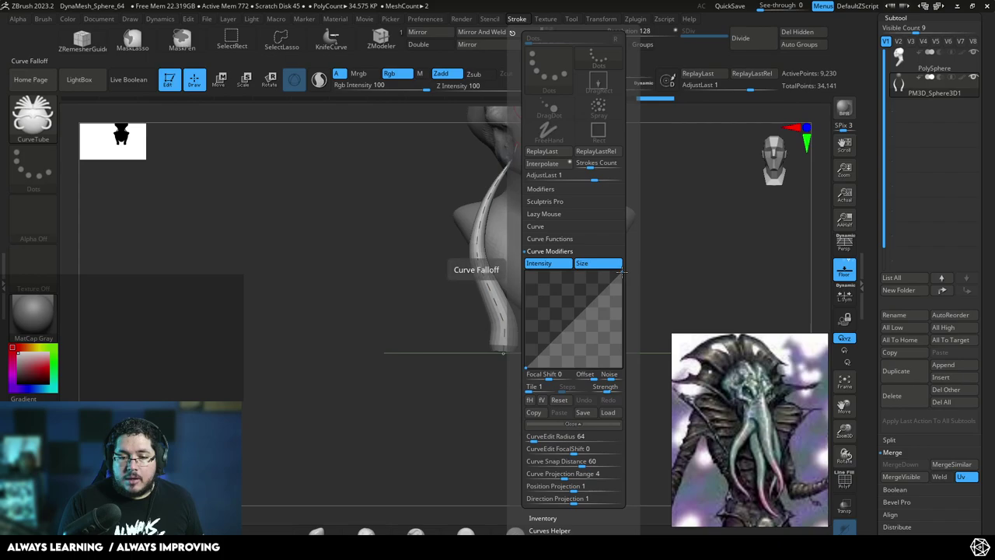
pyautogui.click(542, 401)
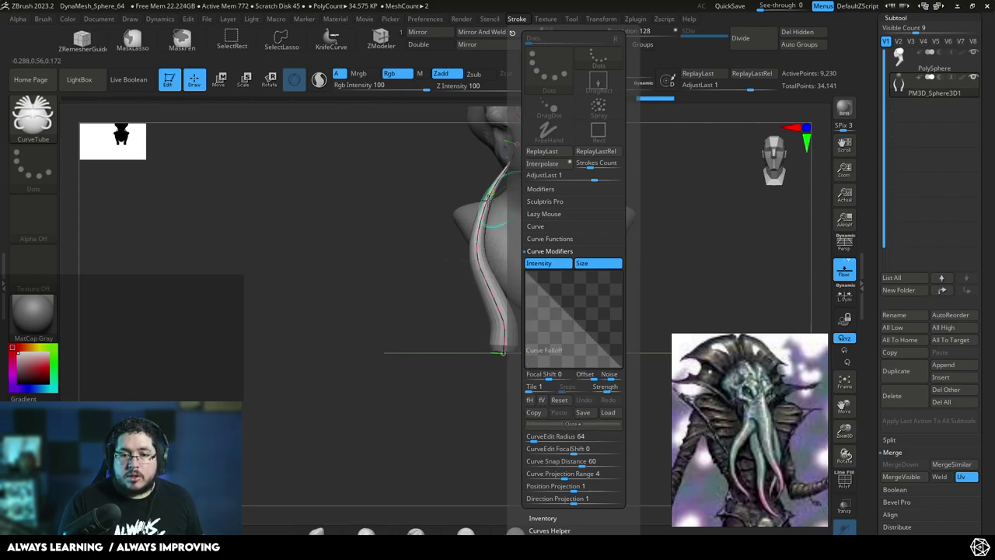
pyautogui.click(477, 224)
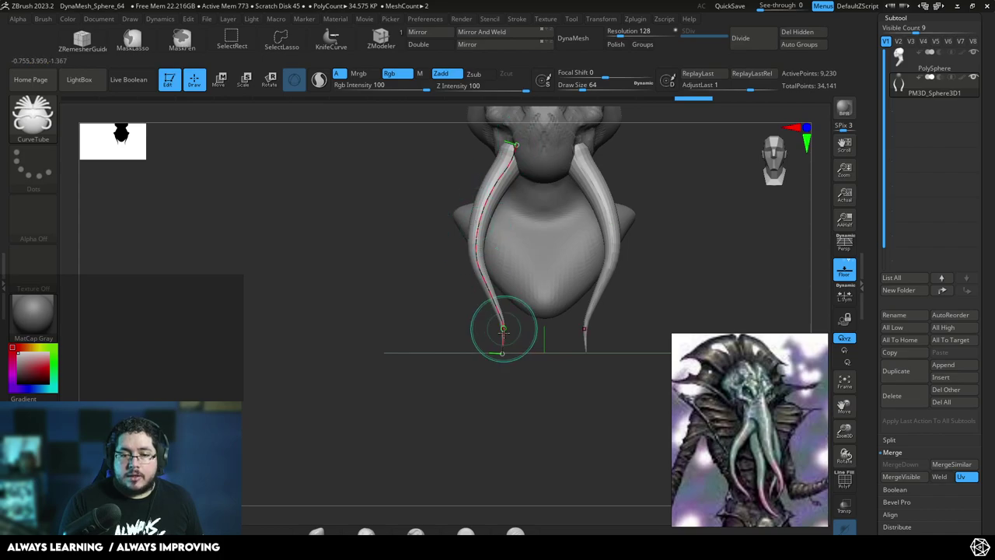
# - Lower the start of the curve falloff, adjust its end point, and update the tubes to a slimmer taper
pyautogui.moveTo(409, 238); pyautogui.dragTo(417, 313)
pyautogui.click(515, 20)
pyautogui.click(510, 18)
pyautogui.click(518, 20)
pyautogui.moveTo(623, 366)
pyautogui.mouseDown()
pyautogui.moveTo(626, 356)
pyautogui.moveTo(624, 369)
pyautogui.mouseUp()
pyautogui.hotkey('ctrl', 'z')
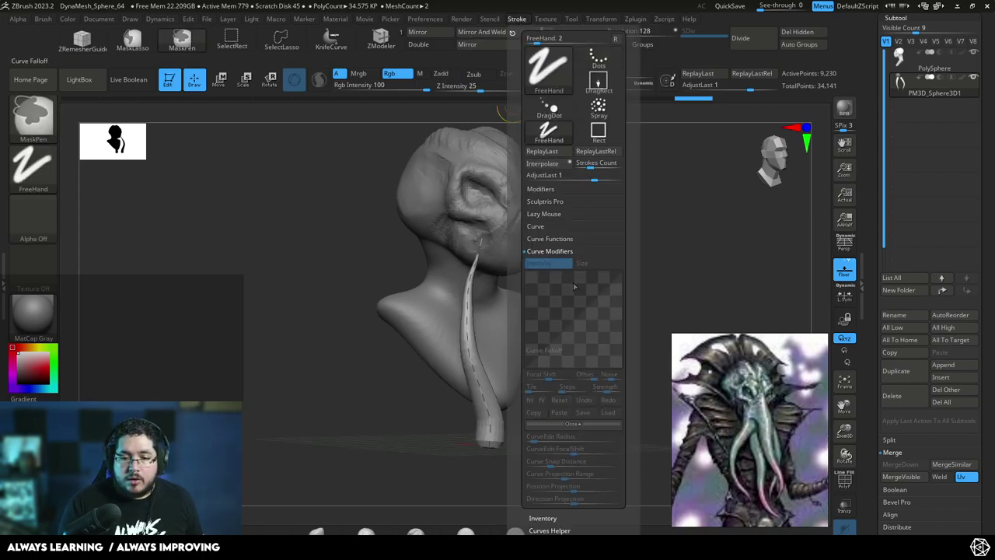
pyautogui.moveTo(523, 294); pyautogui.dragTo(520, 324)
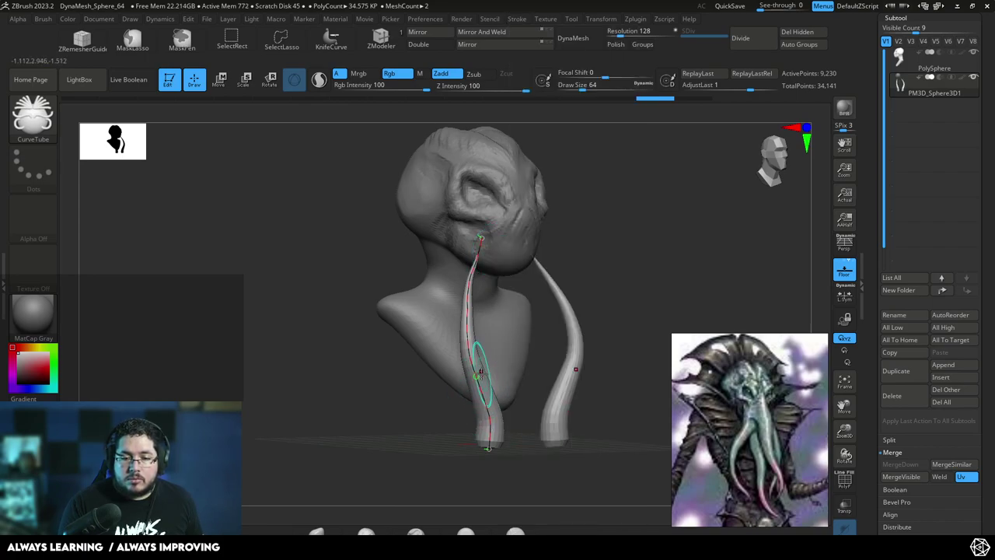
pyautogui.click(478, 371)
pyautogui.keyDown('shift'); pyautogui.moveTo(632, 218); pyautogui.dragTo(605, 220); pyautogui.keyUp('shift')
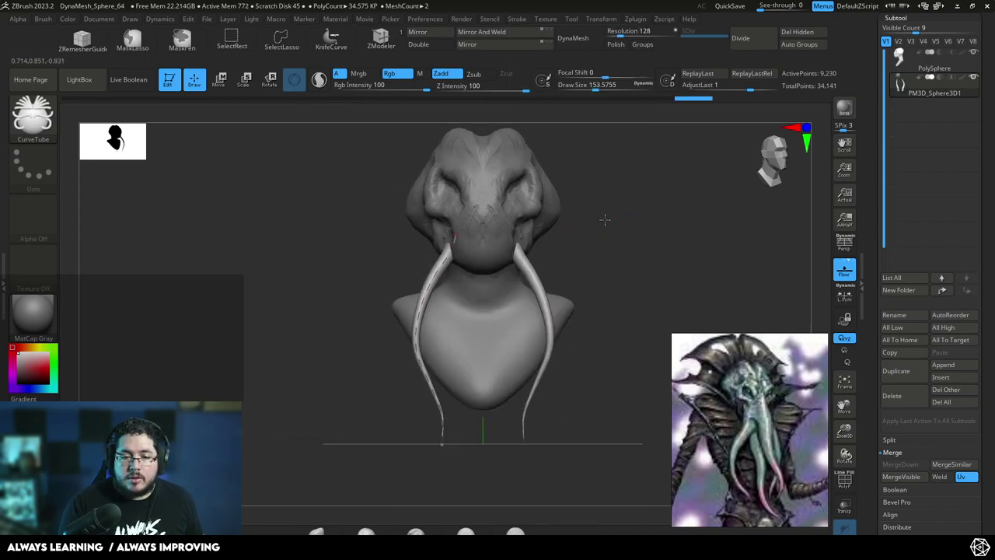
pyautogui.click(512, 22)
pyautogui.moveTo(625, 367); pyautogui.dragTo(625, 365)
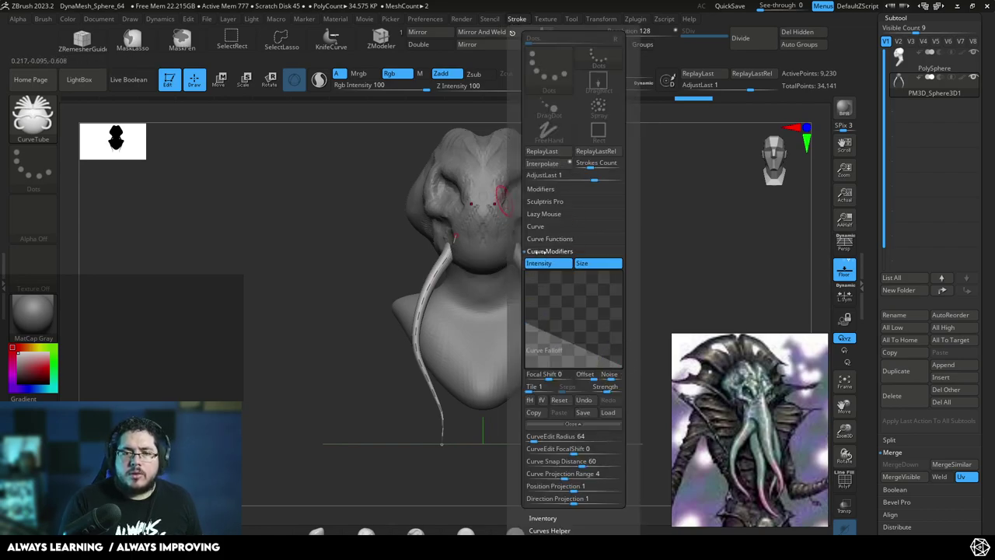
pyautogui.click(436, 263)
# - Raise the CurveTube draw size to about 400 and update the tubes to make the tentacles thicker
pyautogui.press('space')
pyautogui.moveTo(461, 248); pyautogui.dragTo(462, 248)
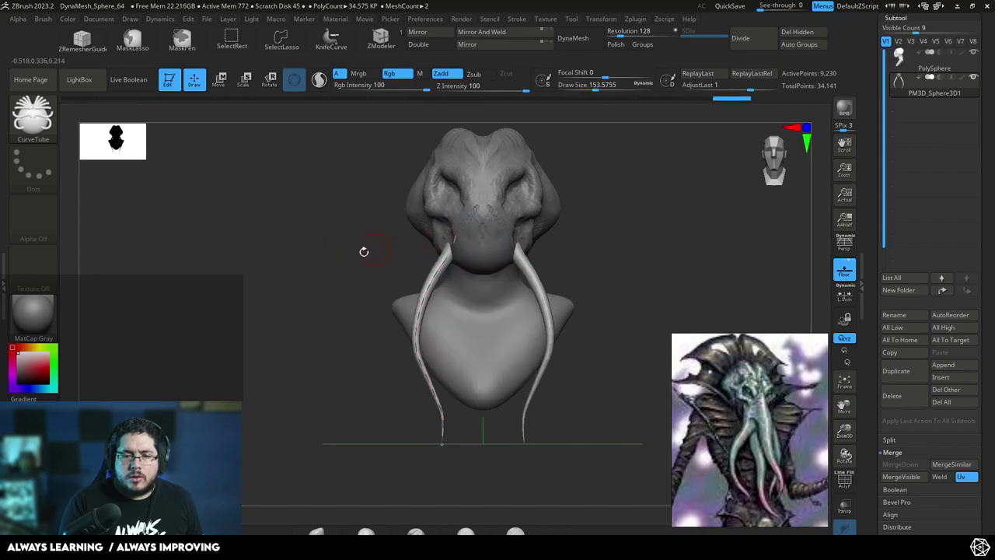
pyautogui.press('space')
pyautogui.moveTo(367, 250)
pyautogui.mouseDown()
pyautogui.moveTo(350, 242)
pyautogui.moveTo(384, 246)
pyautogui.mouseUp()
pyautogui.press('space')
pyautogui.click(444, 268)
pyautogui.press('space')
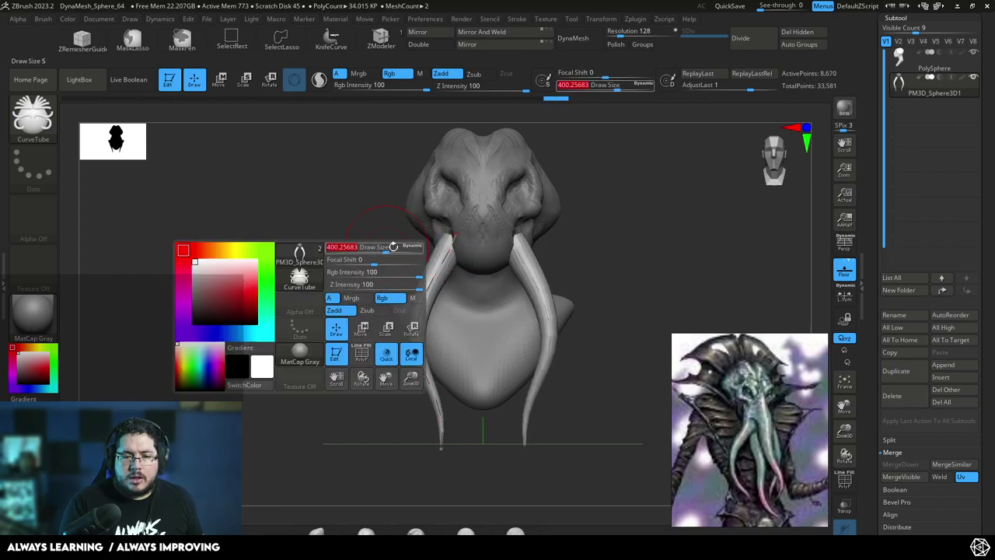
pyautogui.click(437, 270)
# - Reshape the mirrored tube curves so the tentacles start closer to the mouth and their tips angle inward
pyautogui.moveTo(342, 271)
pyautogui.mouseDown()
pyautogui.moveTo(404, 273)
pyautogui.moveTo(416, 265)
pyautogui.mouseUp()
pyautogui.keyDown('shift'); pyautogui.moveTo(545, 216); pyautogui.dragTo(509, 226); pyautogui.keyUp('shift')
pyautogui.click(428, 300)
pyautogui.moveTo(448, 240); pyautogui.dragTo(459, 237)
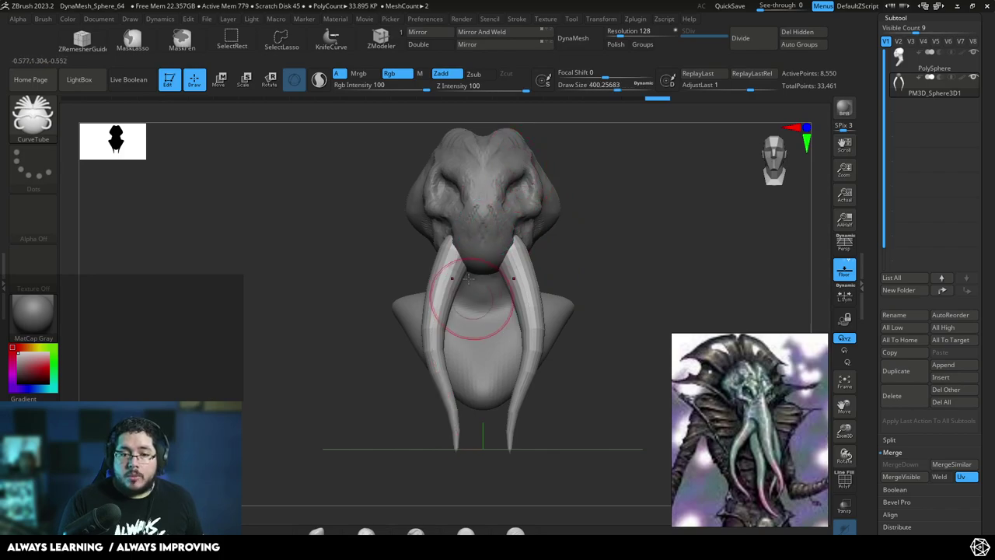
# - Bend the upper part of the tentacles back toward the chest in profile with the Move brush at a draw size of about 921
pyautogui.moveTo(628, 235)
pyautogui.mouseDown()
pyautogui.moveTo(660, 225)
pyautogui.moveTo(596, 252)
pyautogui.mouseUp()
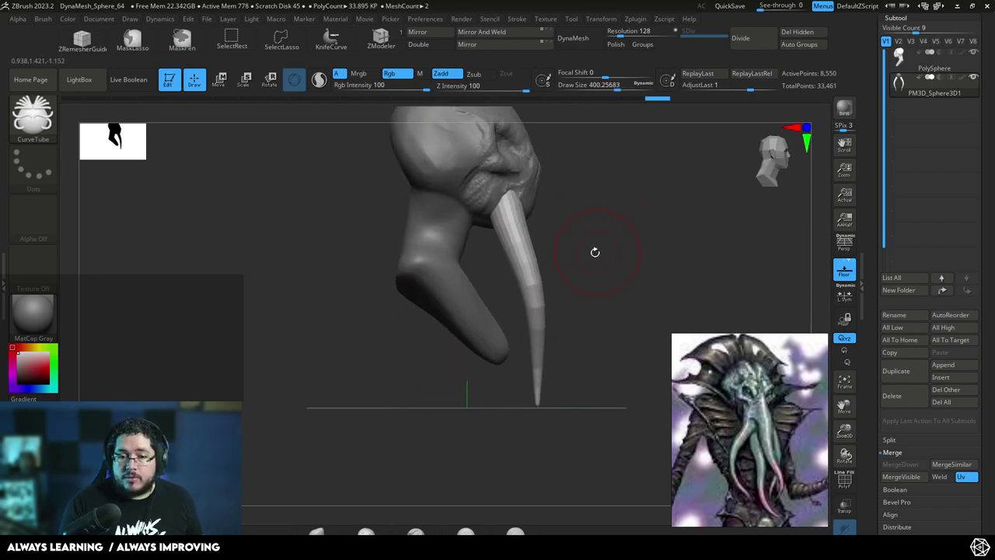
pyautogui.press('b')
pyautogui.press('m')
pyautogui.press('v')
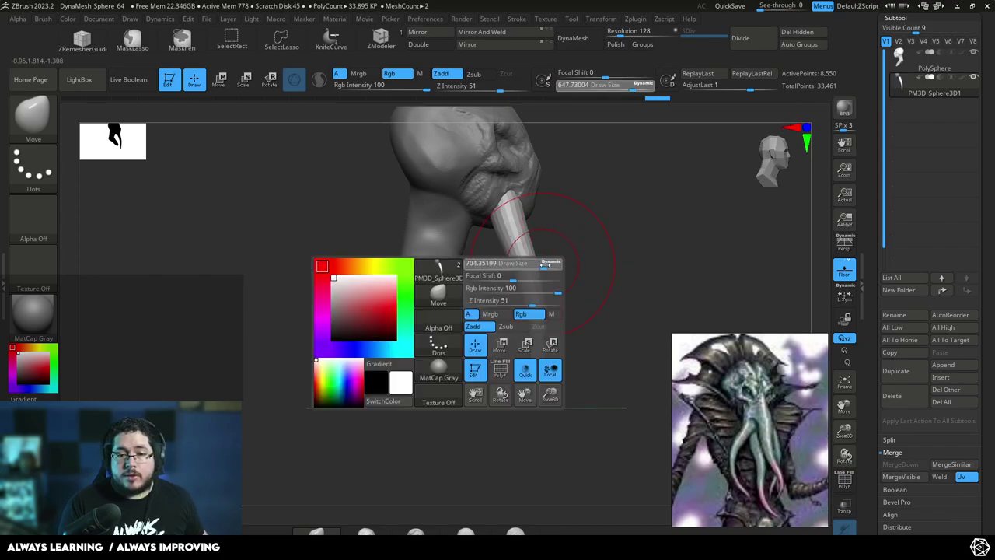
pyautogui.moveTo(531, 280); pyautogui.dragTo(496, 293)
pyautogui.moveTo(512, 207); pyautogui.dragTo(516, 208)
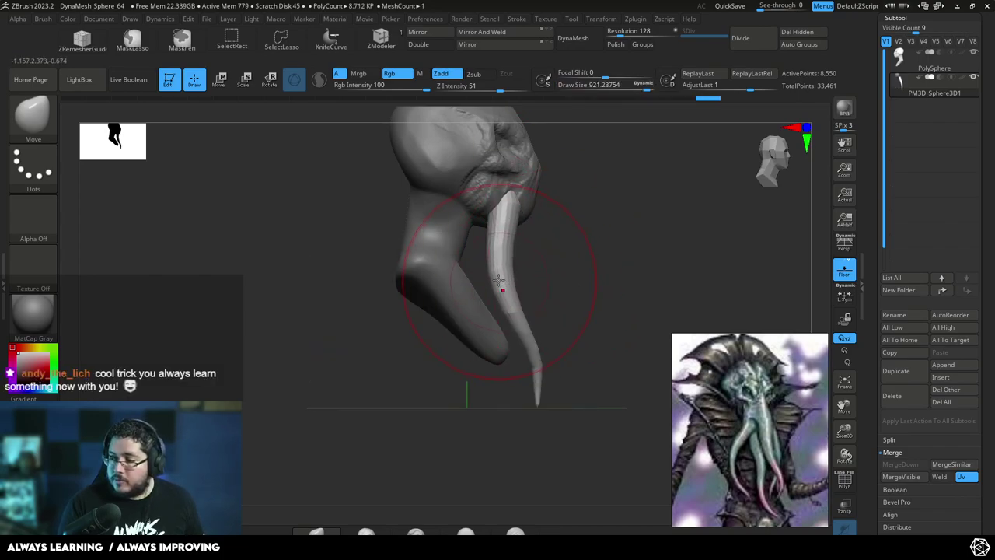
# - Push the mirrored tentacles inward from the front with the Move brush, and set its draw size to about 611
pyautogui.moveTo(578, 257)
pyautogui.mouseDown()
pyautogui.moveTo(673, 236)
pyautogui.moveTo(630, 199)
pyautogui.mouseUp()
pyautogui.press('space')
pyautogui.press('space')
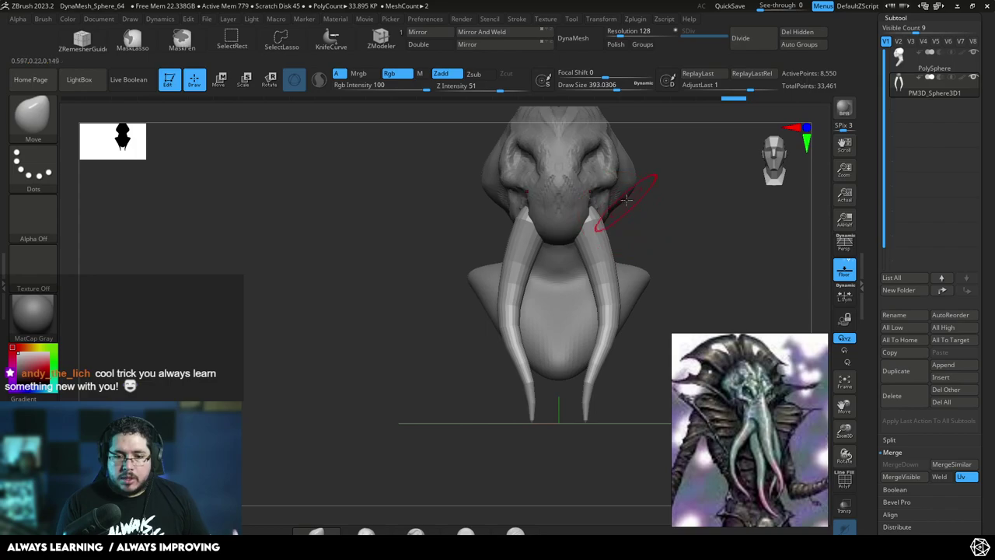
pyautogui.press('space')
pyautogui.moveTo(614, 258)
pyautogui.mouseDown()
pyautogui.moveTo(625, 260)
pyautogui.moveTo(617, 278)
pyautogui.moveTo(601, 282)
pyautogui.mouseUp()
pyautogui.press('space')
pyautogui.keyDown('shift'); pyautogui.moveTo(652, 237); pyautogui.dragTo(617, 238); pyautogui.keyUp('shift')
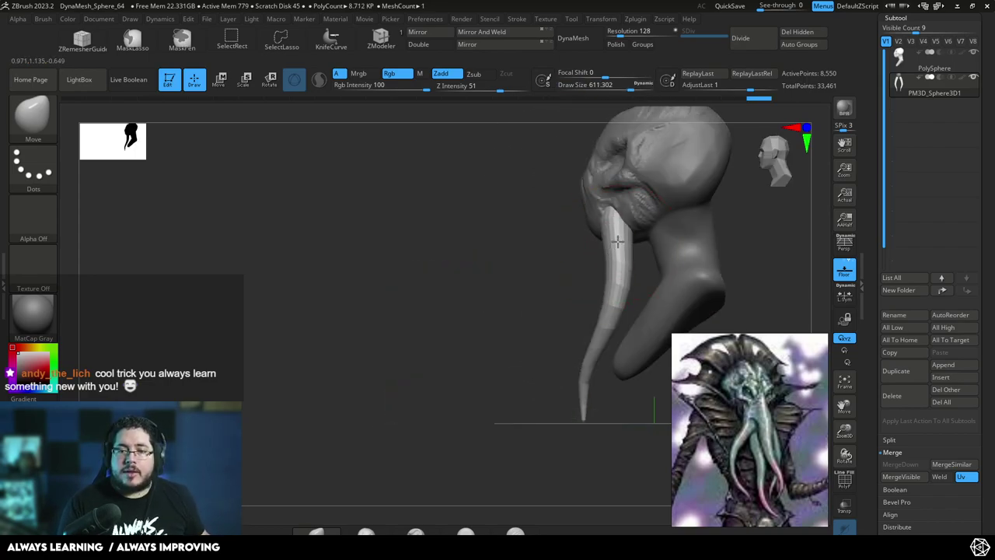
# - Refine the shape of the mirrored tentacles with the Move brush and reduce its draw size to about 268
pyautogui.moveTo(558, 272)
pyautogui.keyDown('shift'); pyautogui.mouseDown()
pyautogui.moveTo(637, 239)
pyautogui.moveTo(642, 207)
pyautogui.mouseUp(); pyautogui.keyUp('shift')
pyautogui.press('space')
pyautogui.press('space')
pyautogui.moveTo(612, 314); pyautogui.dragTo(620, 314)
pyautogui.moveTo(651, 225)
pyautogui.keyDown('alt'); pyautogui.mouseDown()
pyautogui.moveTo(642, 214)
pyautogui.moveTo(654, 220)
pyautogui.moveTo(623, 261)
pyautogui.moveTo(629, 241)
pyautogui.mouseUp(); pyautogui.keyUp('alt')
pyautogui.press('space')
pyautogui.moveTo(627, 236); pyautogui.dragTo(620, 235)
pyautogui.press('space')
pyautogui.moveTo(558, 237); pyautogui.dragTo(553, 236)
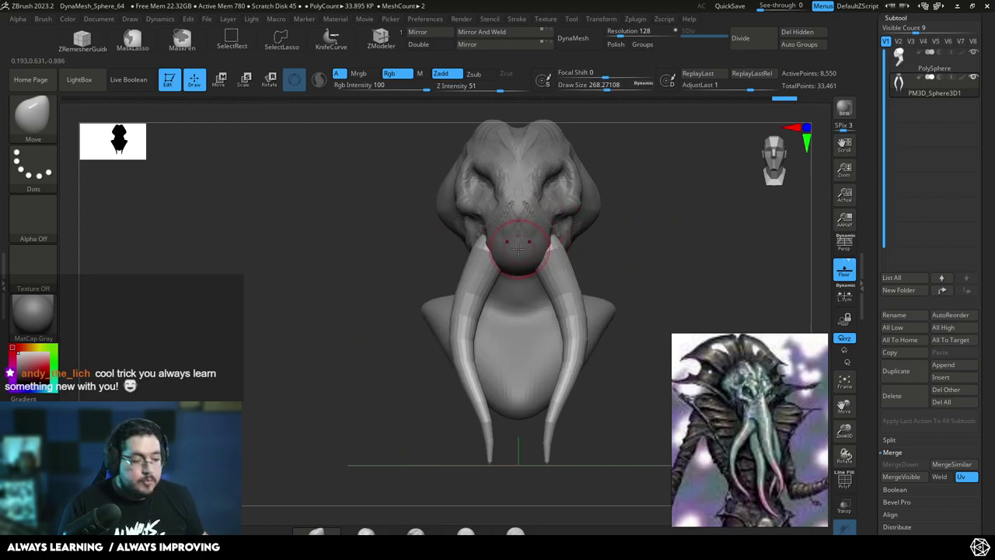
# - Draw a central tentacle straight down from the snout along the symmetry line with CurveTube
pyautogui.press('b')
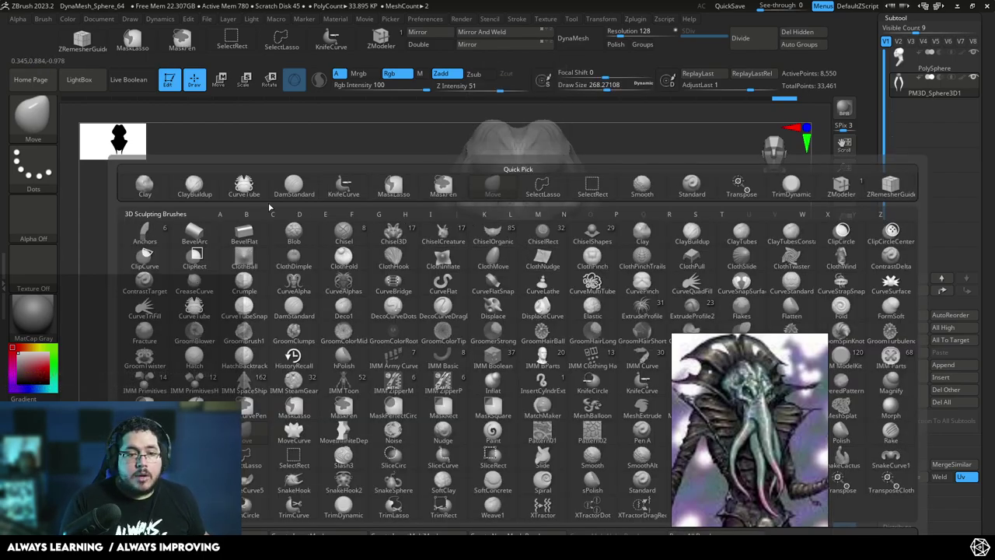
pyautogui.click(260, 195)
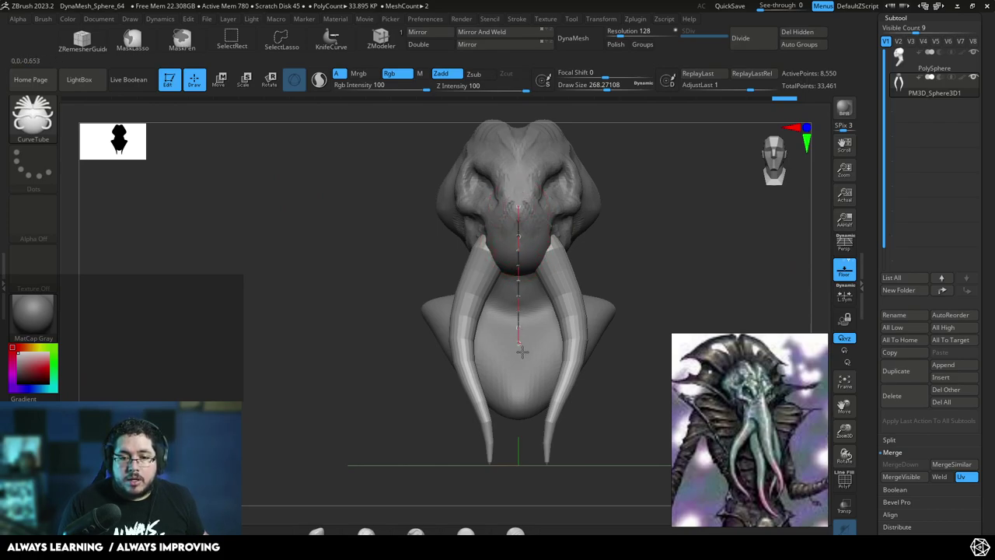
pyautogui.moveTo(524, 411); pyautogui.dragTo(525, 429)
pyautogui.moveTo(656, 215)
pyautogui.mouseDown()
pyautogui.moveTo(689, 216)
pyautogui.moveTo(666, 225)
pyautogui.moveTo(661, 179)
pyautogui.mouseUp()
pyautogui.moveTo(553, 374); pyautogui.dragTo(547, 412)
# - Reshape the central tube's curve in profile so its base meets the snout and its middle bows forward
pyautogui.press('space')
pyautogui.click(627, 219)
pyautogui.click(550, 246)
pyautogui.press('space')
pyautogui.click(619, 219)
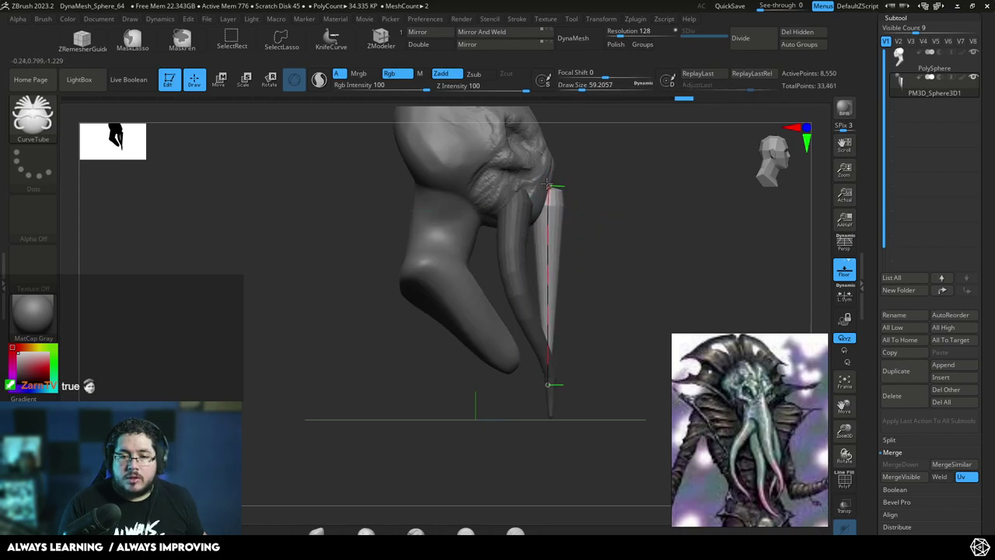
pyautogui.moveTo(542, 177); pyautogui.dragTo(544, 168)
pyautogui.moveTo(556, 278); pyautogui.dragTo(566, 257)
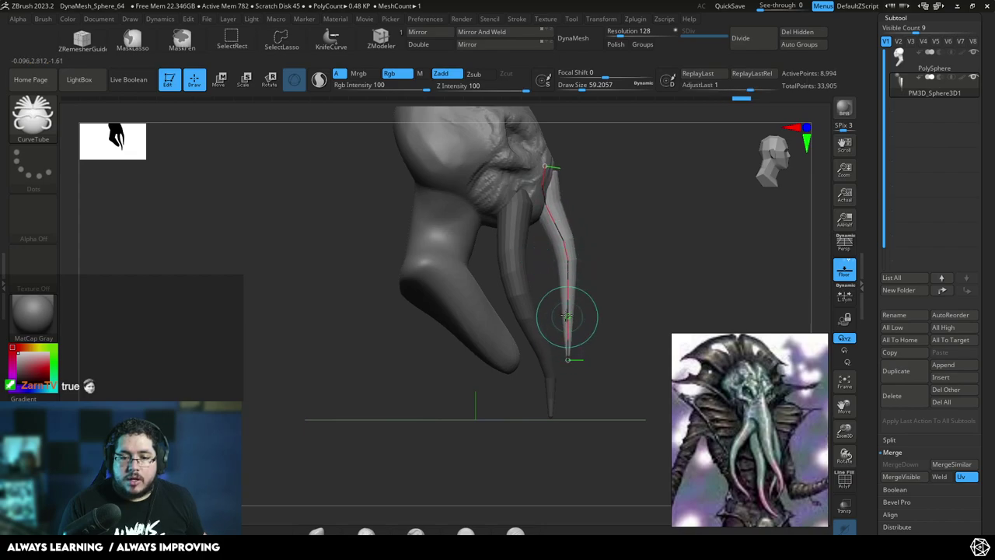
pyautogui.moveTo(557, 327); pyautogui.dragTo(554, 321)
pyautogui.moveTo(606, 282); pyautogui.dragTo(548, 286)
# - Raise the CurveTube draw size to about 430 and update the central tube to thicken it
pyautogui.press('space')
pyautogui.moveTo(678, 182)
pyautogui.mouseDown()
pyautogui.moveTo(646, 183)
pyautogui.moveTo(638, 205)
pyautogui.moveTo(584, 202)
pyautogui.mouseUp()
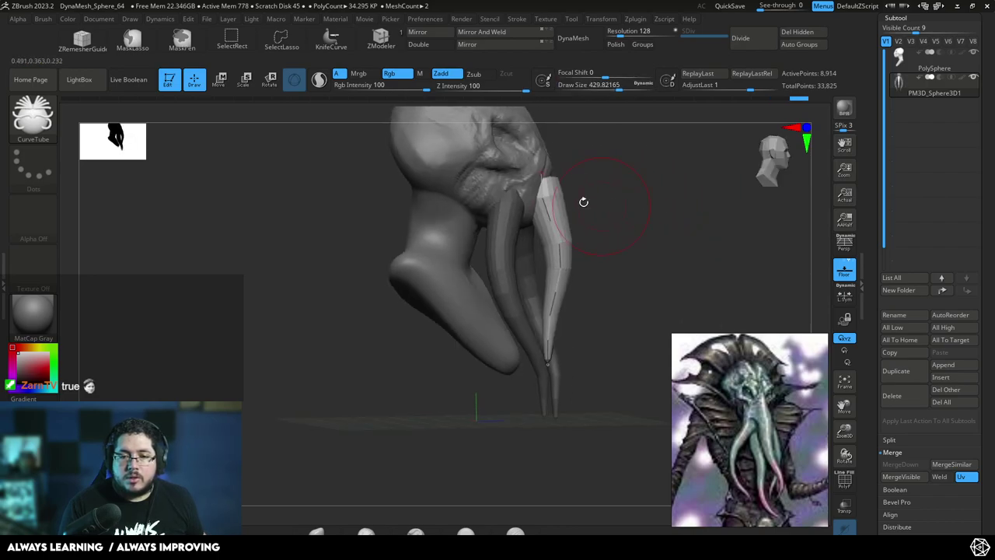
pyautogui.click(538, 210)
pyautogui.moveTo(644, 207)
pyautogui.mouseDown()
pyautogui.moveTo(583, 206)
pyautogui.moveTo(583, 194)
pyautogui.moveTo(553, 186)
pyautogui.moveTo(555, 214)
pyautogui.mouseUp()
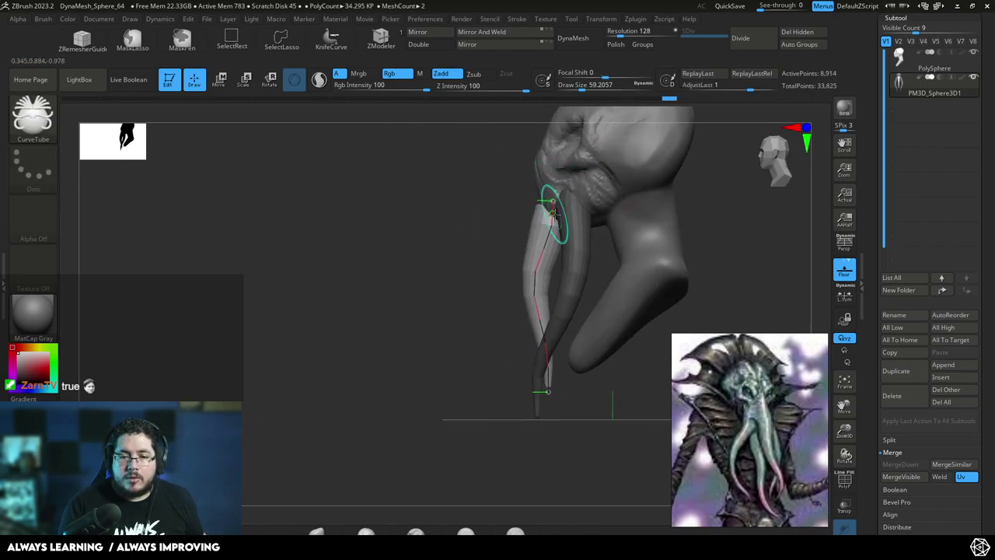
# - Rotate and reposition the central tentacle so its base sits against the snout and its tip angles forward
pyautogui.press('r')
pyautogui.moveTo(590, 180); pyautogui.dragTo(594, 191)
pyautogui.moveTo(562, 140); pyautogui.dragTo(561, 143)
pyautogui.press('q')
# - Draw a second, longer CurveTube tentacle down the symmetry line from the front view
pyautogui.moveTo(459, 254); pyautogui.dragTo(572, 234)
pyautogui.moveTo(624, 213)
pyautogui.keyDown('alt'); pyautogui.mouseDown()
pyautogui.moveTo(605, 182)
pyautogui.moveTo(620, 207)
pyautogui.moveTo(618, 231)
pyautogui.mouseUp(); pyautogui.keyUp('alt')
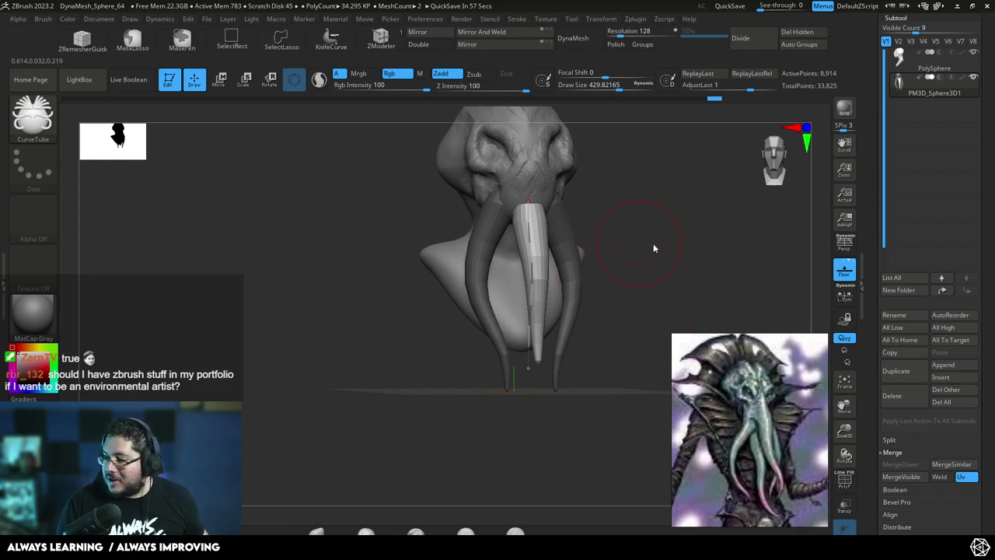
pyautogui.moveTo(700, 253)
pyautogui.mouseDown()
pyautogui.moveTo(664, 244)
pyautogui.moveTo(656, 225)
pyautogui.moveTo(653, 255)
pyautogui.mouseUp()
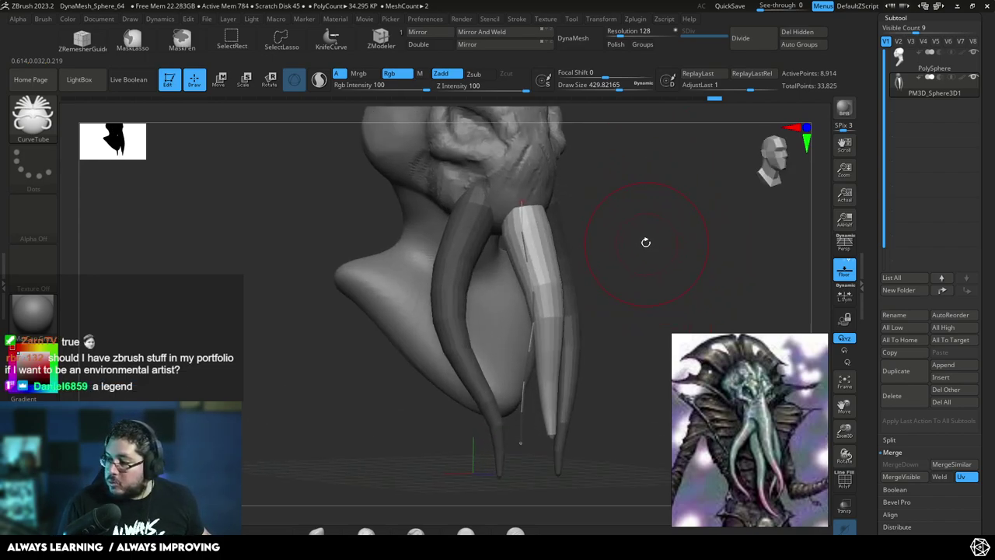
pyautogui.moveTo(636, 235)
pyautogui.mouseDown()
pyautogui.moveTo(667, 235)
pyautogui.moveTo(628, 261)
pyautogui.moveTo(653, 221)
pyautogui.moveTo(647, 206)
pyautogui.moveTo(596, 202)
pyautogui.mouseUp()
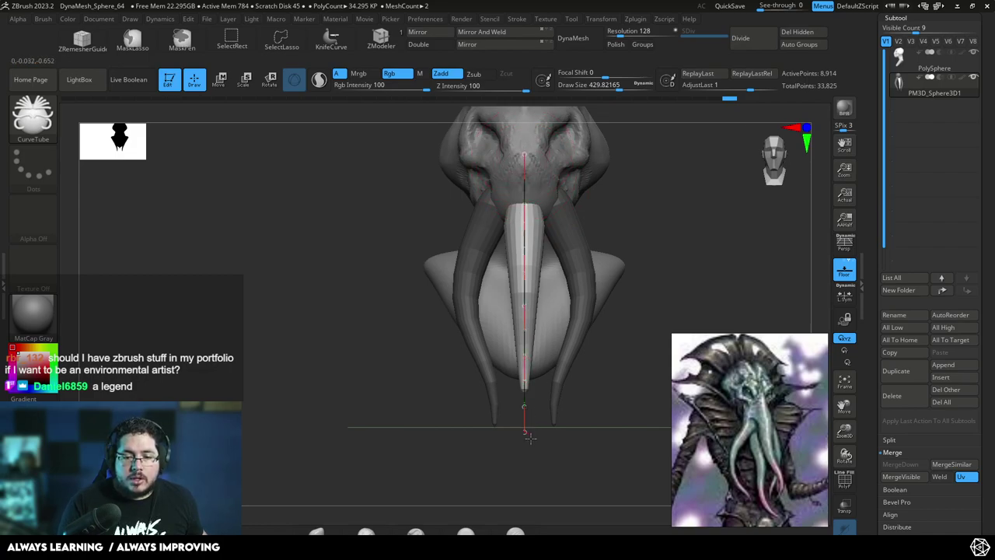
pyautogui.moveTo(529, 458); pyautogui.dragTo(525, 457)
pyautogui.moveTo(660, 253); pyautogui.dragTo(723, 225)
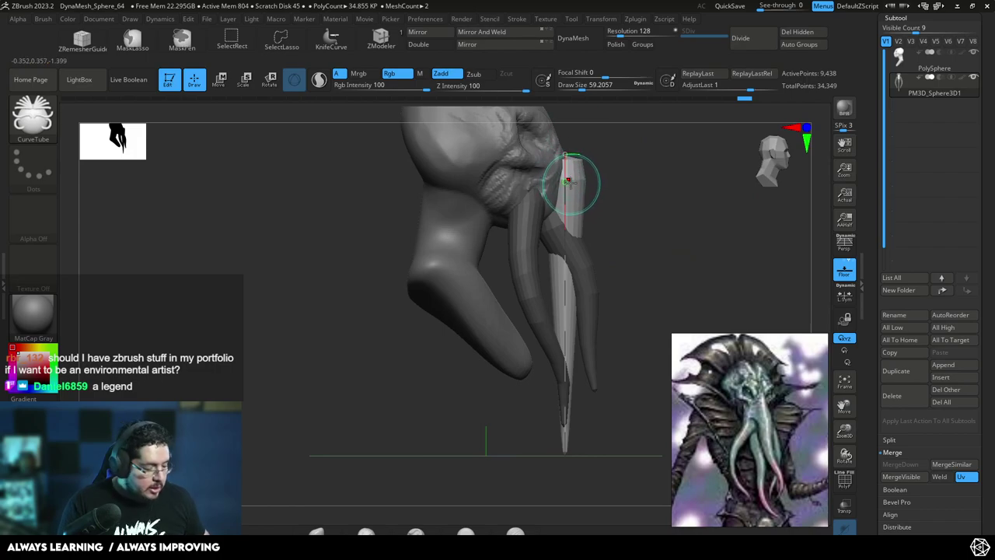
# - Reshape the second tube's curve in profile so it hangs behind the side tentacles with its tip hooked backward
pyautogui.moveTo(566, 155); pyautogui.dragTo(505, 192)
pyautogui.moveTo(510, 324); pyautogui.dragTo(547, 314)
pyautogui.moveTo(544, 371); pyautogui.dragTo(497, 274)
pyautogui.moveTo(506, 200); pyautogui.dragTo(530, 189)
pyautogui.moveTo(536, 304); pyautogui.dragTo(549, 317)
pyautogui.moveTo(611, 437); pyautogui.dragTo(508, 364)
pyautogui.moveTo(670, 281); pyautogui.dragTo(622, 320)
pyautogui.moveTo(622, 320); pyautogui.dragTo(563, 317)
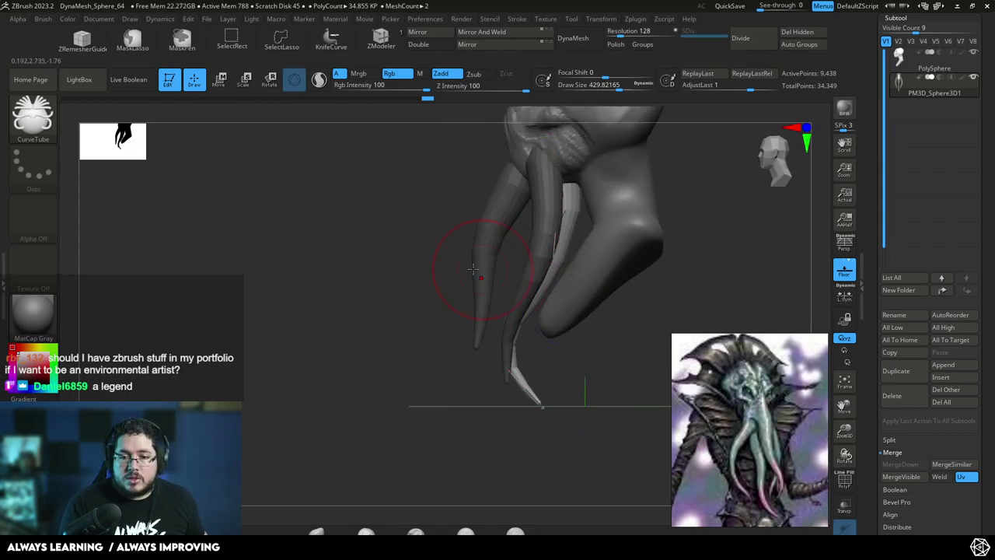
pyautogui.moveTo(572, 194); pyautogui.dragTo(571, 190)
# - Make the head and neck mesh the active subtool and isolate it from the tentacles
pyautogui.keyDown('shift'); pyautogui.moveTo(420, 368); pyautogui.dragTo(513, 334); pyautogui.keyUp('shift')
pyautogui.moveTo(667, 208)
pyautogui.keyDown('alt'); pyautogui.mouseDown()
pyautogui.moveTo(674, 195)
pyautogui.moveTo(642, 174)
pyautogui.moveTo(658, 223)
pyautogui.moveTo(669, 204)
pyautogui.moveTo(650, 209)
pyautogui.moveTo(653, 171)
pyautogui.moveTo(682, 230)
pyautogui.moveTo(650, 192)
pyautogui.moveTo(691, 198)
pyautogui.moveTo(687, 220)
pyautogui.moveTo(656, 215)
pyautogui.moveTo(657, 206)
pyautogui.mouseUp(); pyautogui.keyUp('alt')
pyautogui.press('space')
pyautogui.press('space')
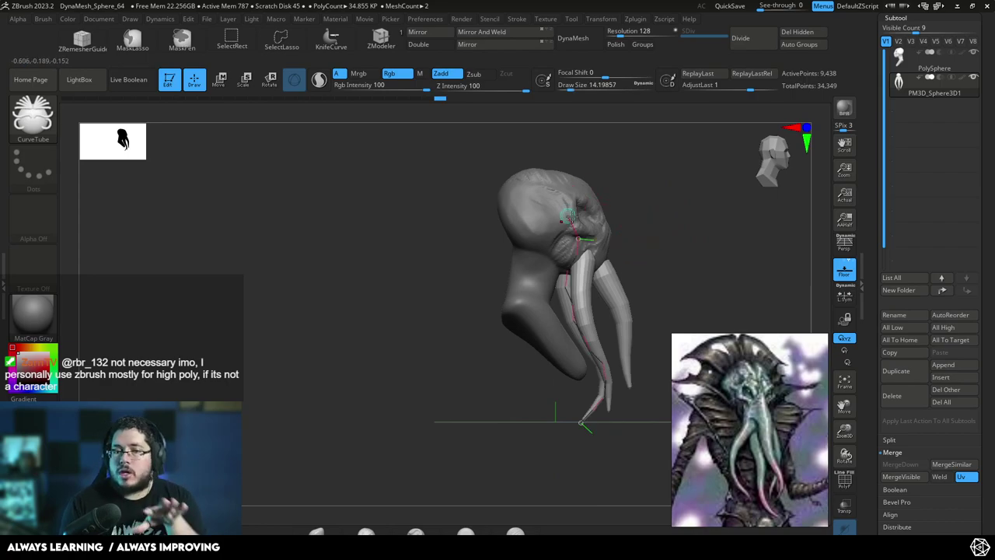
pyautogui.keyDown('shift'); pyautogui.moveTo(673, 213); pyautogui.dragTo(611, 241); pyautogui.keyUp('shift')
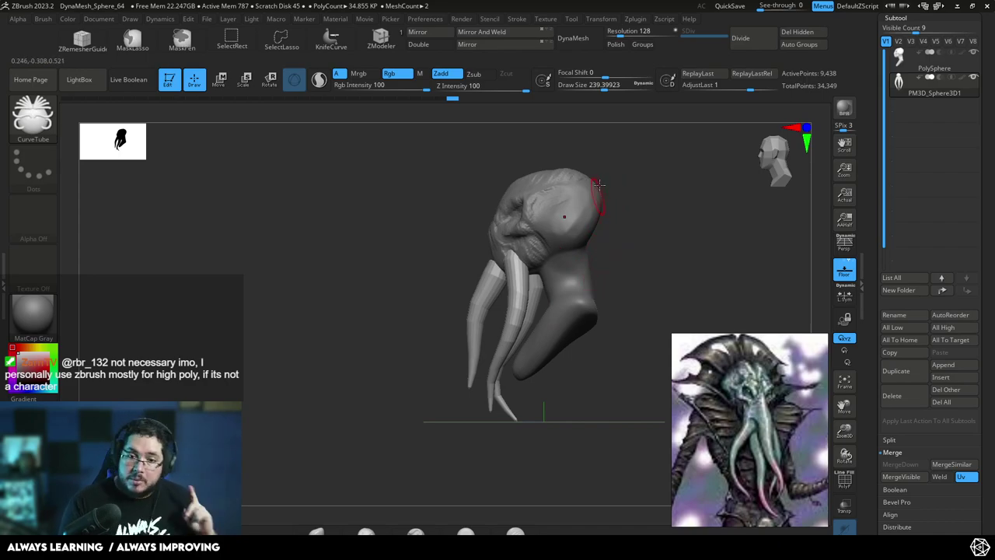
pyautogui.keyDown('alt'); pyautogui.click(580, 224); pyautogui.keyUp('alt')
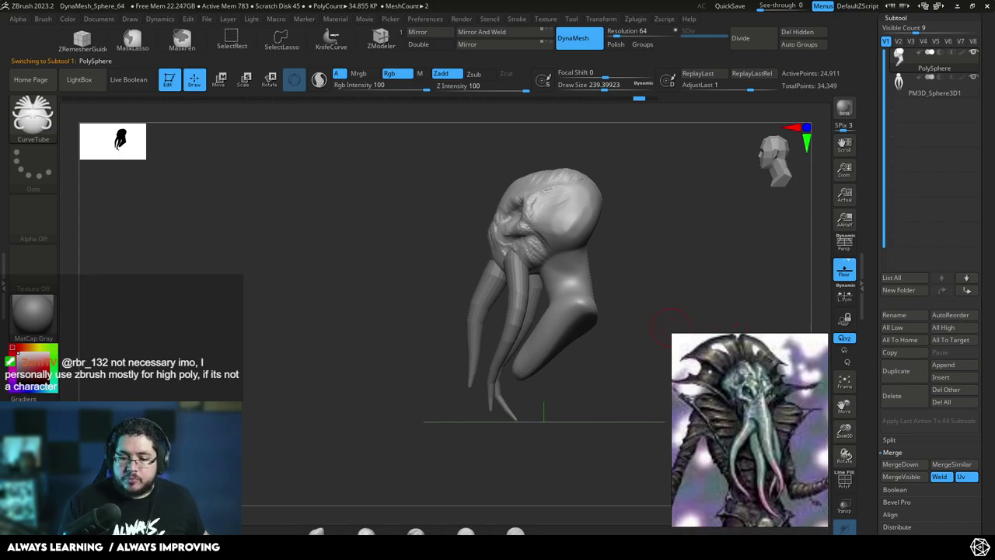
pyautogui.hotkey('alt', 's')
pyautogui.moveTo(690, 294)
pyautogui.keyDown('ctrl'); pyautogui.mouseDown(button='right')
pyautogui.moveTo(674, 247)
pyautogui.moveTo(640, 257)
pyautogui.mouseUp(button='right'); pyautogui.keyUp('ctrl')
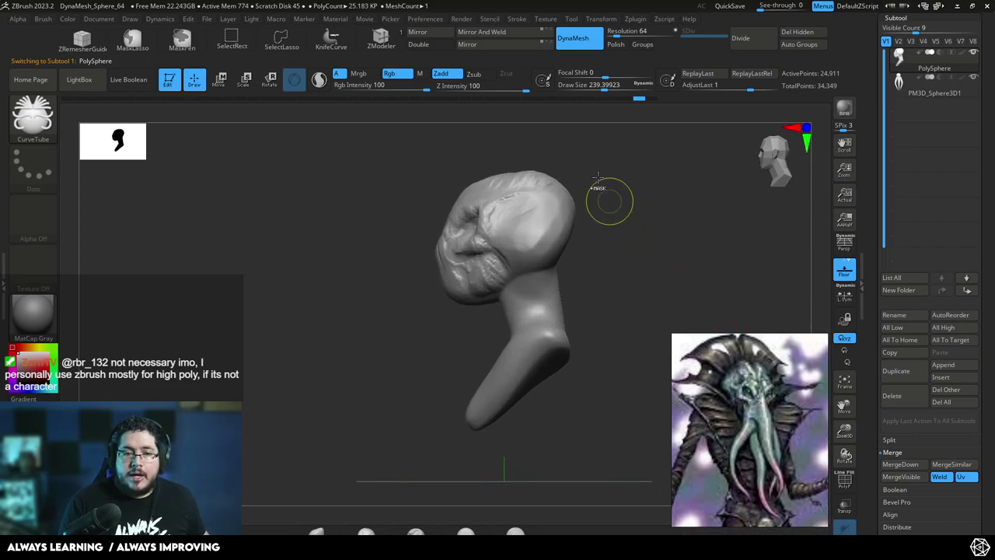
# - Isolate the head with SelectLasso and split the hidden neck and torso into a separate subtool
pyautogui.click(281, 39)
pyautogui.moveTo(558, 138)
pyautogui.keyDown('ctrl'); pyautogui.keyDown('shift'); pyautogui.mouseDown()
pyautogui.moveTo(455, 342)
pyautogui.moveTo(500, 301)
pyautogui.moveTo(561, 145)
pyautogui.mouseUp(); pyautogui.keyUp('shift'); pyautogui.keyUp('ctrl')
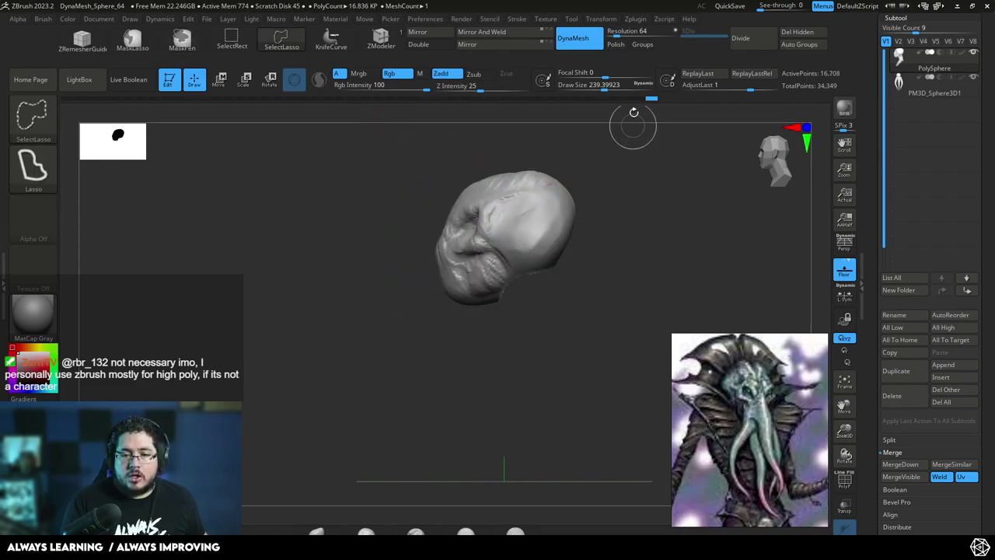
pyautogui.click(898, 440)
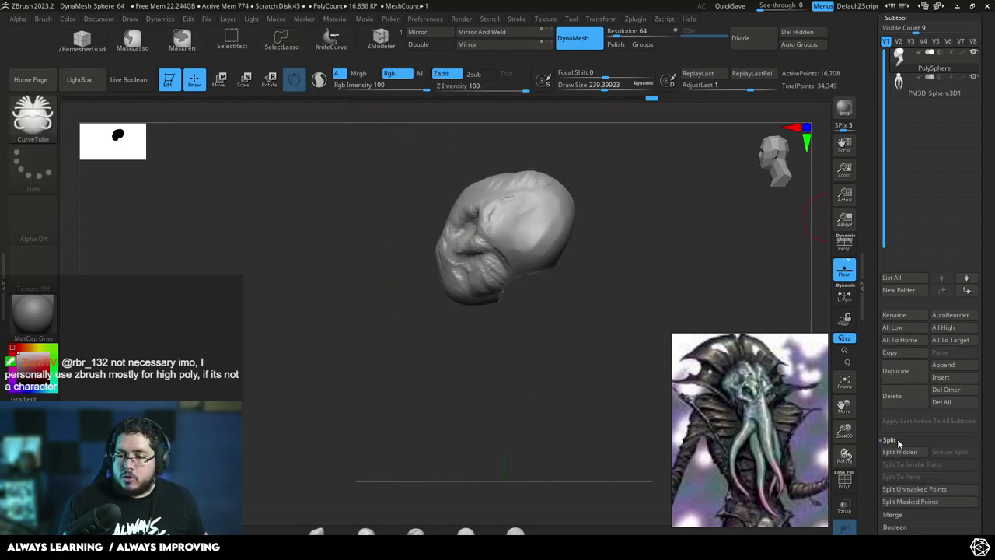
pyautogui.click(902, 453)
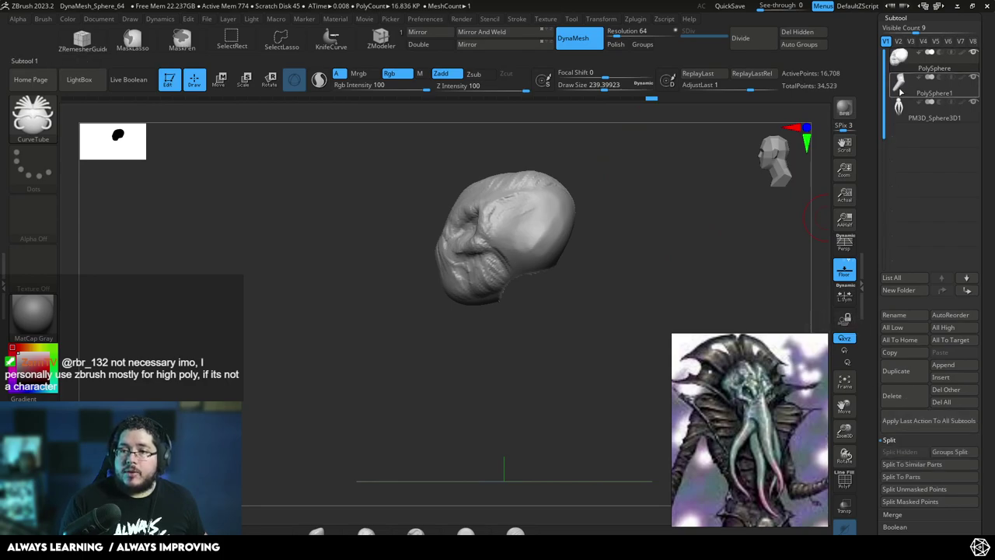
# - Move the tentacle subtool in the stack so it sits directly below the head
pyautogui.click(904, 113)
pyautogui.click(916, 329)
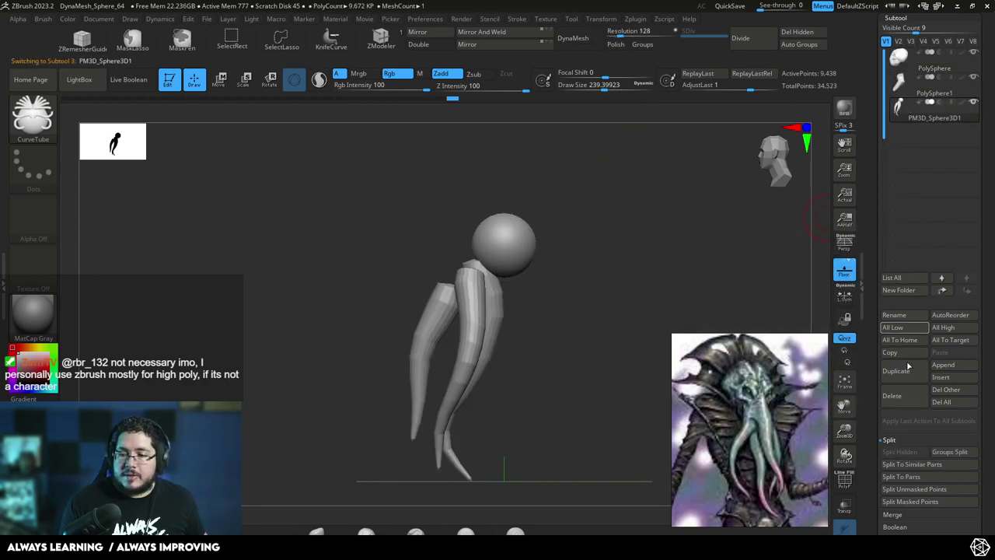
pyautogui.click(941, 290)
# - Select the head subtool, show all subtools again, and merge the tentacles into the head
pyautogui.click(901, 60)
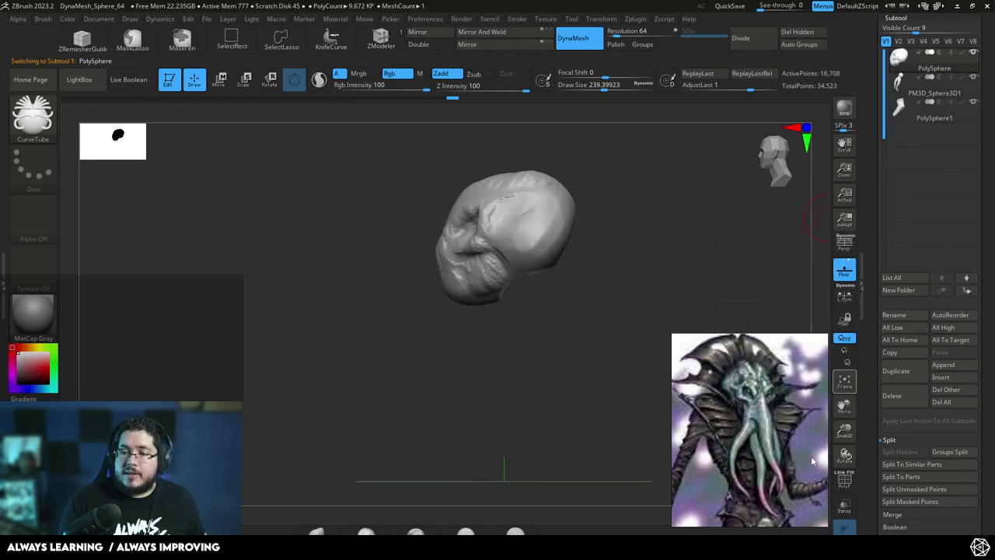
pyautogui.click(844, 551)
pyautogui.click(899, 515)
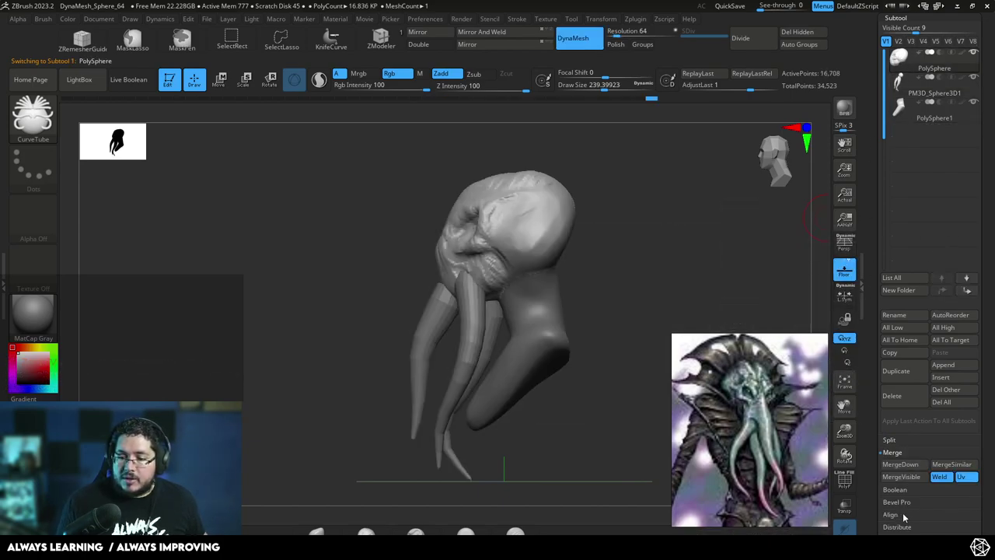
pyautogui.click(913, 474)
pyautogui.click(859, 490)
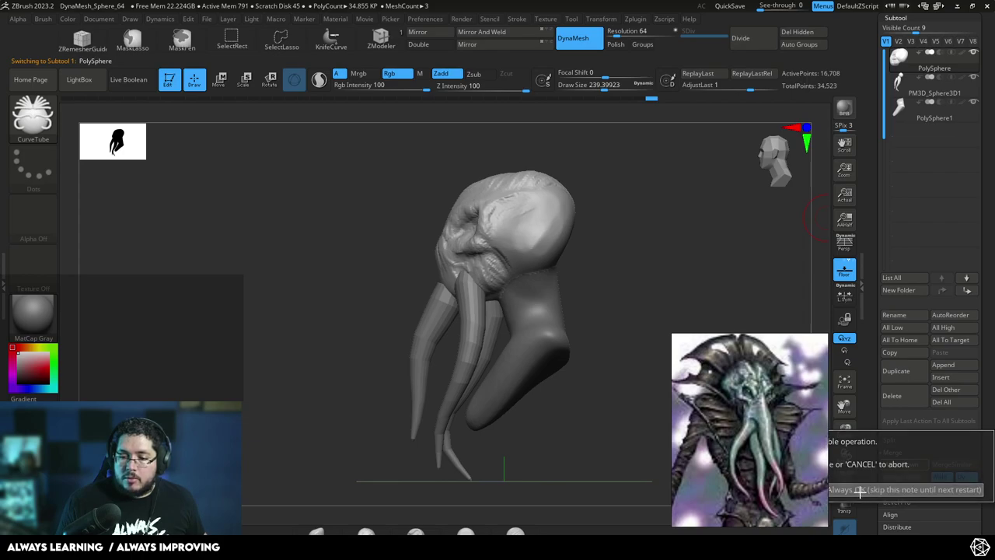
# - Remesh the merged head and tentacles with DynaMesh at resolution 64
pyautogui.moveTo(656, 291); pyautogui.dragTo(662, 258, button='right')
pyautogui.keyDown('ctrl'); pyautogui.moveTo(662, 258); pyautogui.dragTo(675, 273); pyautogui.keyUp('ctrl')
pyautogui.moveTo(642, 267); pyautogui.dragTo(628, 234, button='right')
# - Fill the gap between the central and side tentacle bases with ClayBuildup at a draw size of about 136
pyautogui.moveTo(628, 235); pyautogui.dragTo(530, 301)
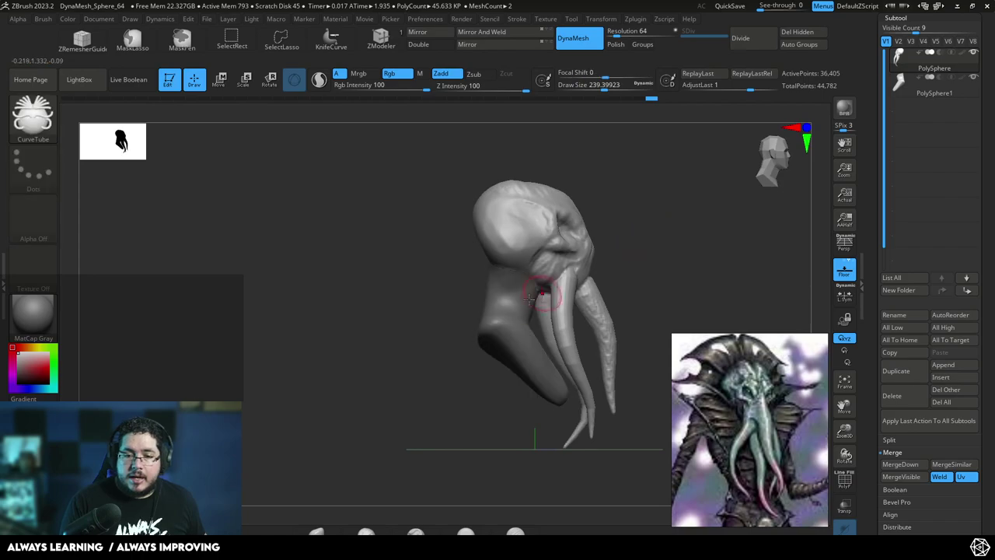
pyautogui.moveTo(579, 236); pyautogui.dragTo(582, 259)
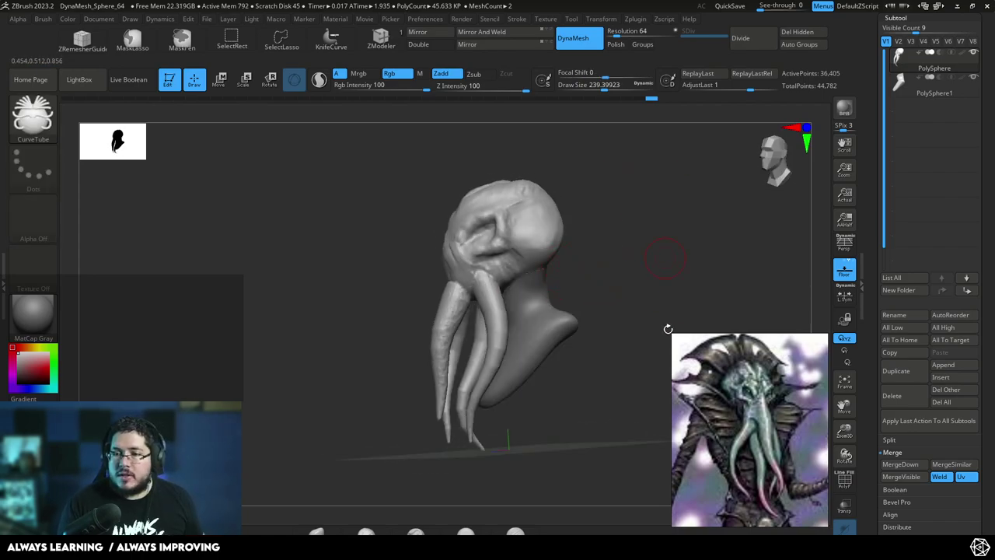
pyautogui.moveTo(667, 329); pyautogui.dragTo(646, 250)
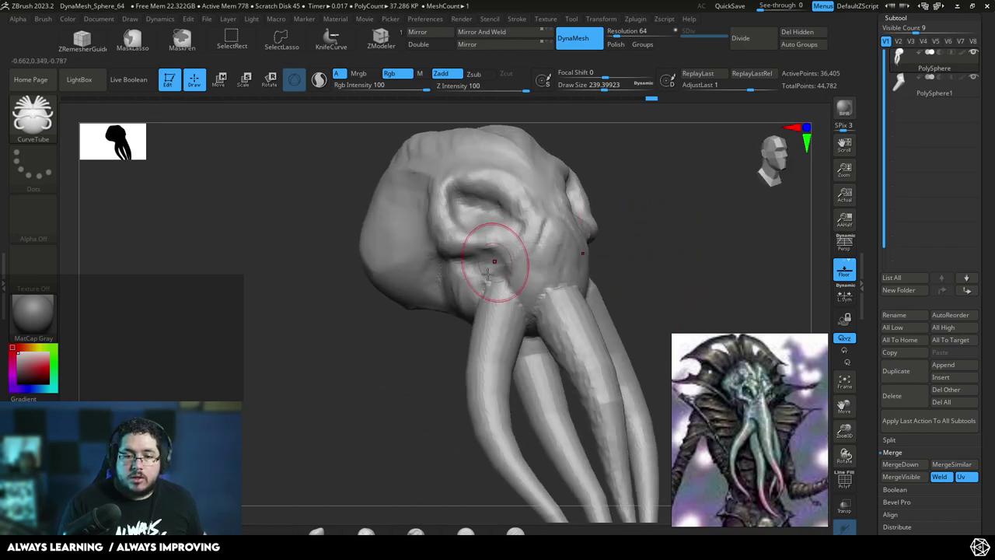
pyautogui.press('b')
pyautogui.press('c')
pyautogui.press('b')
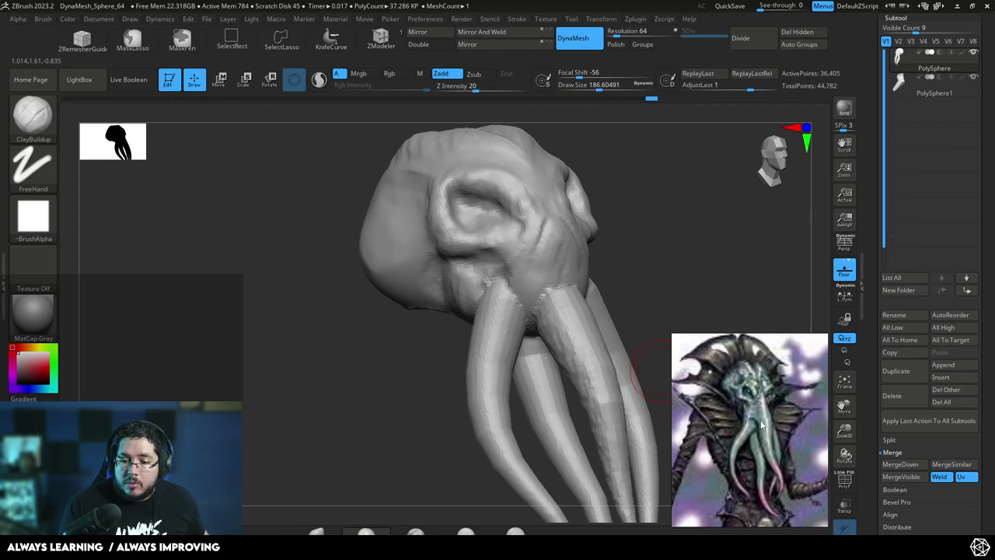
pyautogui.press('space')
pyautogui.moveTo(546, 292)
pyautogui.mouseDown()
pyautogui.moveTo(557, 347)
pyautogui.moveTo(537, 328)
pyautogui.moveTo(541, 306)
pyautogui.mouseUp()
pyautogui.press('space')
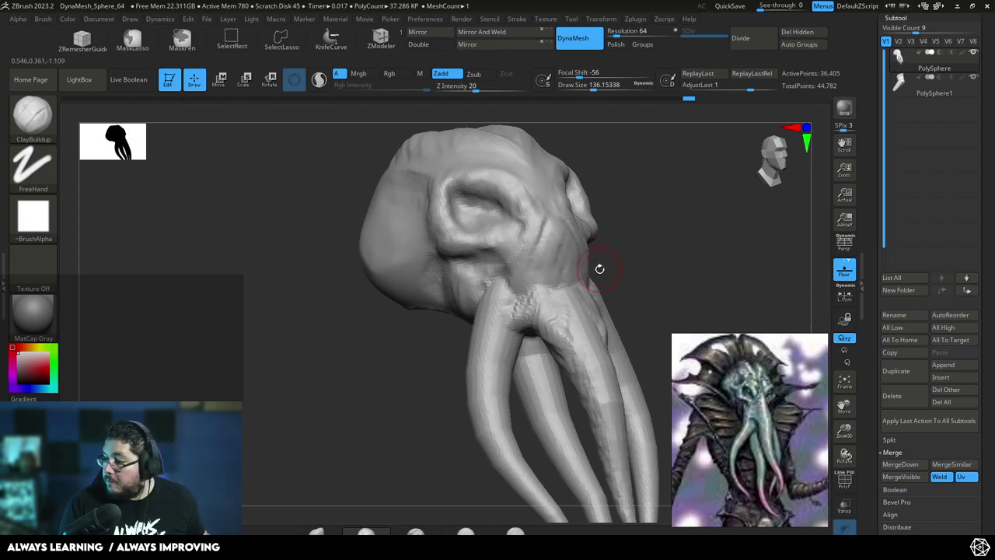
pyautogui.moveTo(540, 300); pyautogui.dragTo(506, 311)
pyautogui.moveTo(510, 266); pyautogui.dragTo(501, 294)
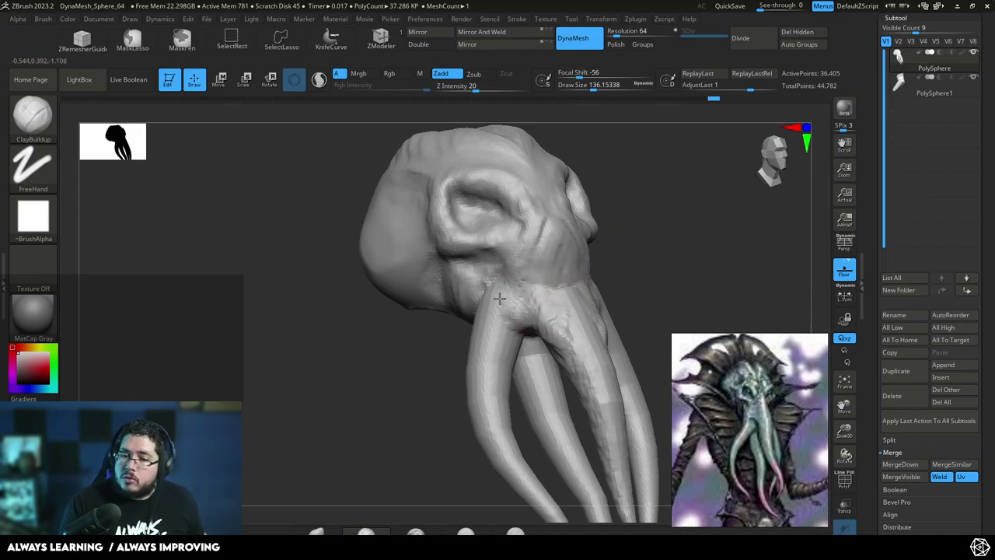
# - Build up the underside of the junction between the tentacle bases and the face with ClayBuildup
pyautogui.moveTo(614, 214); pyautogui.dragTo(571, 264)
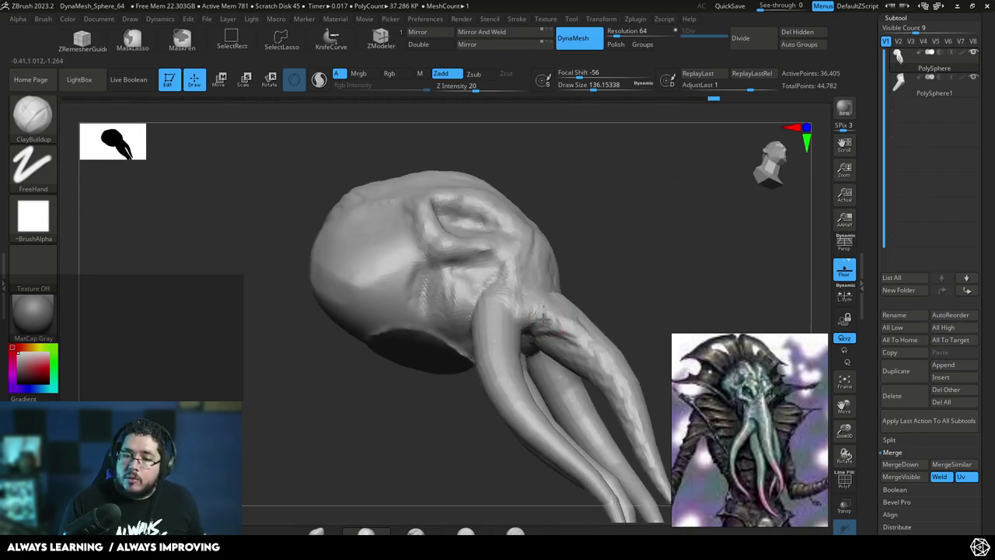
pyautogui.moveTo(568, 327); pyautogui.dragTo(587, 322)
pyautogui.moveTo(587, 321); pyautogui.dragTo(529, 306, button='right')
# - Build up folds across the snout above the central tentacle with ClayBuildup at a draw size of about 217
pyautogui.press(']')
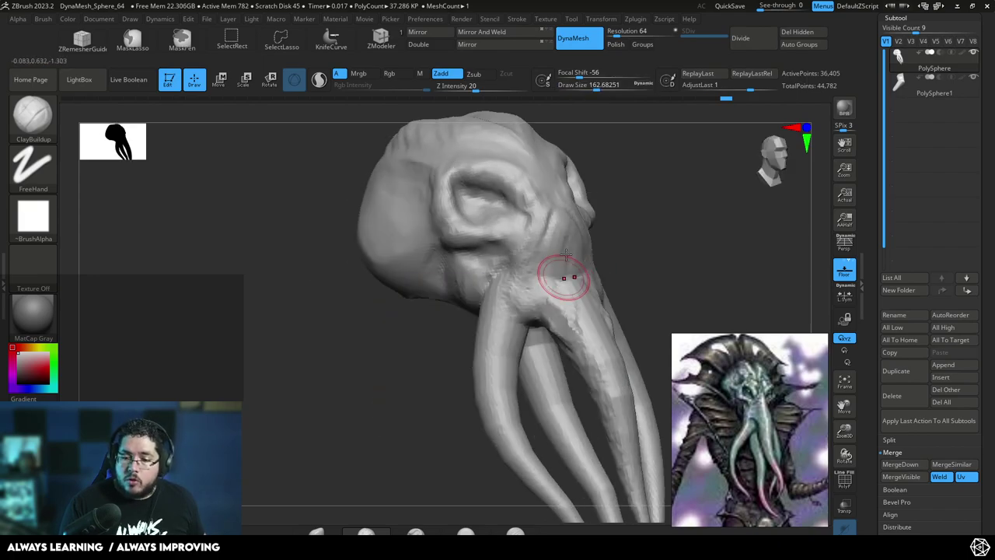
pyautogui.moveTo(566, 280); pyautogui.dragTo(595, 230, button='right')
pyautogui.press('space')
pyautogui.press('space')
pyautogui.moveTo(560, 258); pyautogui.dragTo(581, 255)
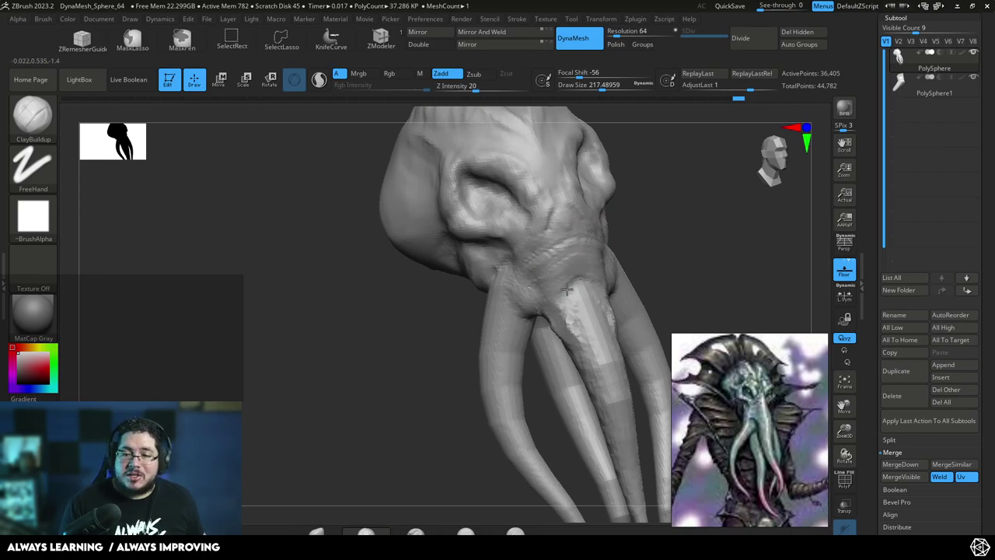
# - Blend the tops of the central and side tentacles into the face with ClayBuildup at a draw size of about 192
pyautogui.moveTo(578, 330)
pyautogui.mouseDown(button='right')
pyautogui.moveTo(651, 228)
pyautogui.moveTo(601, 295)
pyautogui.moveTo(600, 280)
pyautogui.moveTo(573, 298)
pyautogui.moveTo(572, 266)
pyautogui.mouseUp(button='right')
pyautogui.moveTo(548, 297); pyautogui.dragTo(583, 226, button='right')
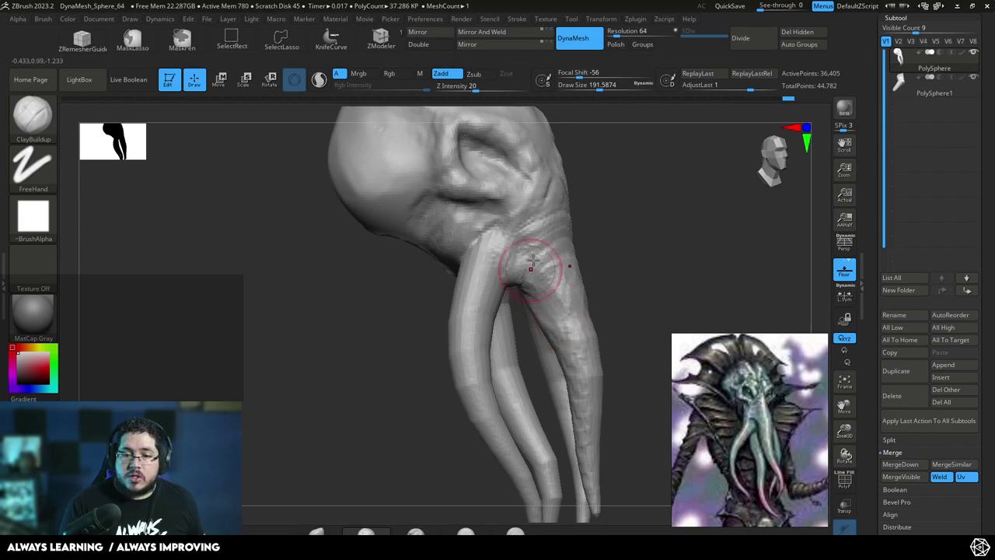
pyautogui.moveTo(563, 324); pyautogui.dragTo(373, 320, button='right')
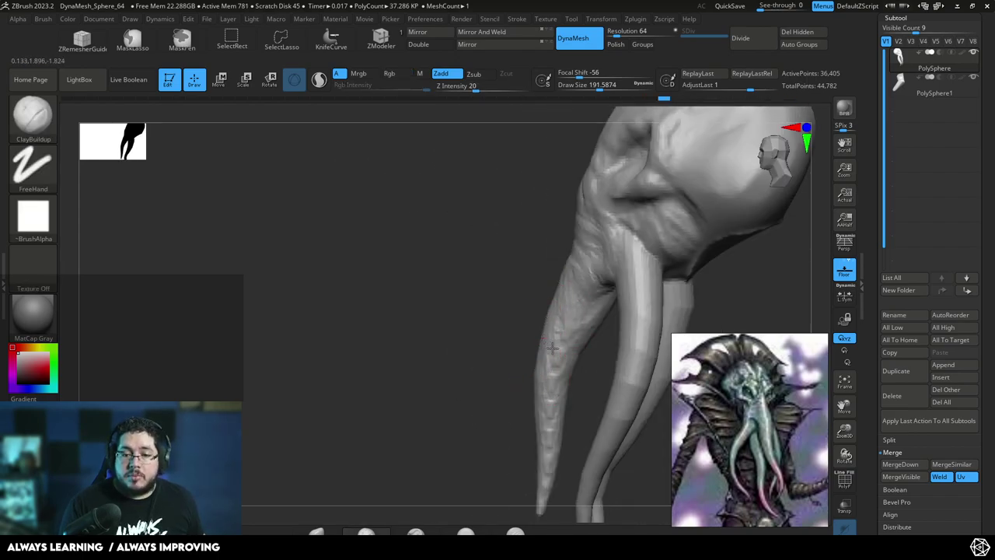
pyautogui.moveTo(566, 276)
pyautogui.mouseDown(button='right')
pyautogui.moveTo(587, 258)
pyautogui.moveTo(558, 201)
pyautogui.moveTo(682, 202)
pyautogui.moveTo(691, 229)
pyautogui.moveTo(667, 256)
pyautogui.moveTo(534, 240)
pyautogui.mouseUp(button='right')
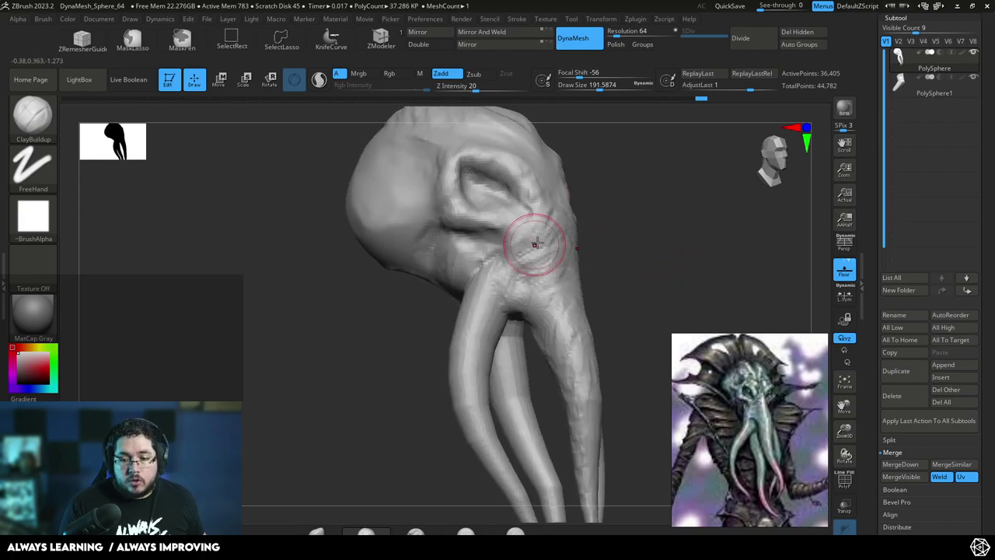
# - Build up the area between the eye socket and the snout with ClayBuildup at a draw size of about 154
pyautogui.moveTo(534, 235)
pyautogui.mouseDown()
pyautogui.moveTo(532, 212)
pyautogui.moveTo(529, 235)
pyautogui.mouseUp()
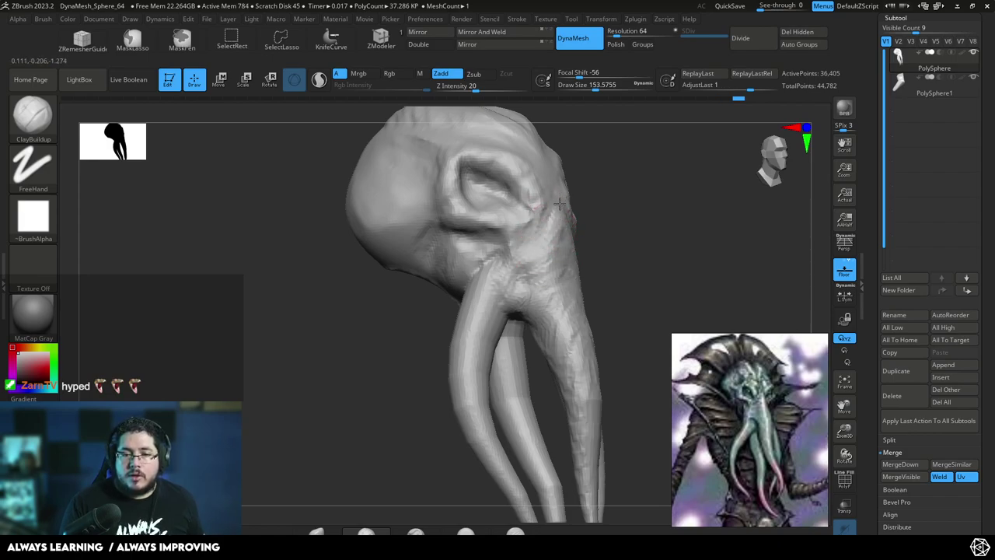
pyautogui.moveTo(605, 250)
pyautogui.mouseDown()
pyautogui.moveTo(563, 219)
pyautogui.moveTo(552, 223)
pyautogui.mouseUp()
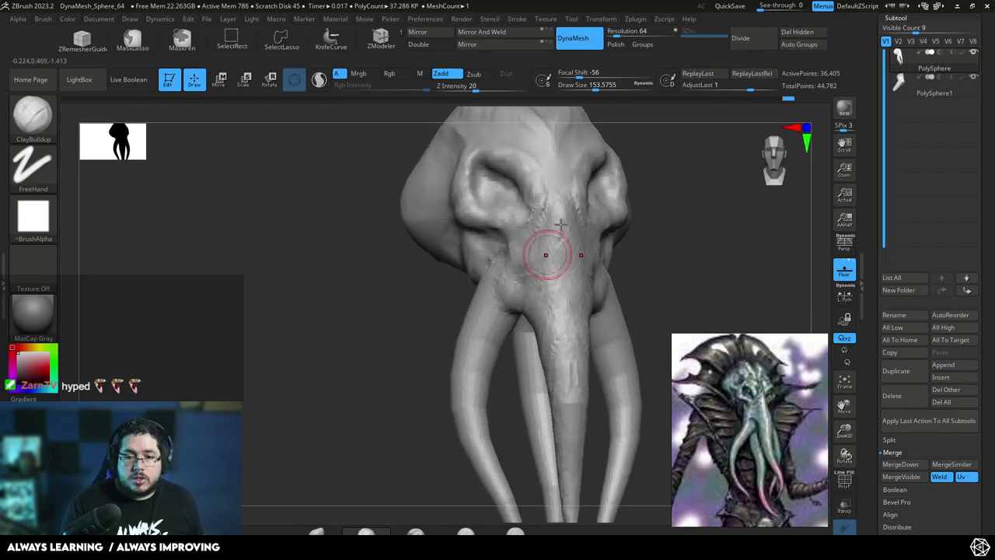
pyautogui.moveTo(642, 227)
pyautogui.mouseDown()
pyautogui.moveTo(566, 257)
pyautogui.moveTo(568, 250)
pyautogui.mouseUp()
pyautogui.press('space')
pyautogui.moveTo(627, 269); pyautogui.dragTo(560, 293)
pyautogui.moveTo(568, 333)
pyautogui.mouseDown(button='right')
pyautogui.moveTo(655, 222)
pyautogui.moveTo(544, 282)
pyautogui.mouseUp(button='right')
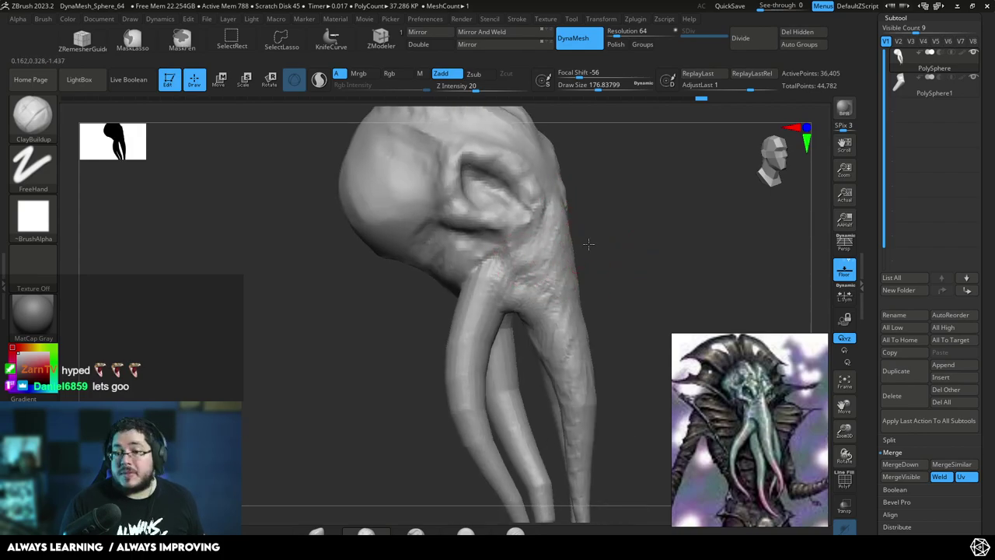
# - Blend the top of the side tentacle into the cheek with ClayBuildup at a draw size of about 177
pyautogui.moveTo(582, 244); pyautogui.dragTo(518, 259, button='right')
pyautogui.moveTo(491, 261)
pyautogui.mouseDown()
pyautogui.moveTo(526, 262)
pyautogui.moveTo(480, 271)
pyautogui.mouseUp()
pyautogui.moveTo(482, 296); pyautogui.dragTo(530, 277, button='right')
pyautogui.moveTo(488, 272); pyautogui.dragTo(495, 251)
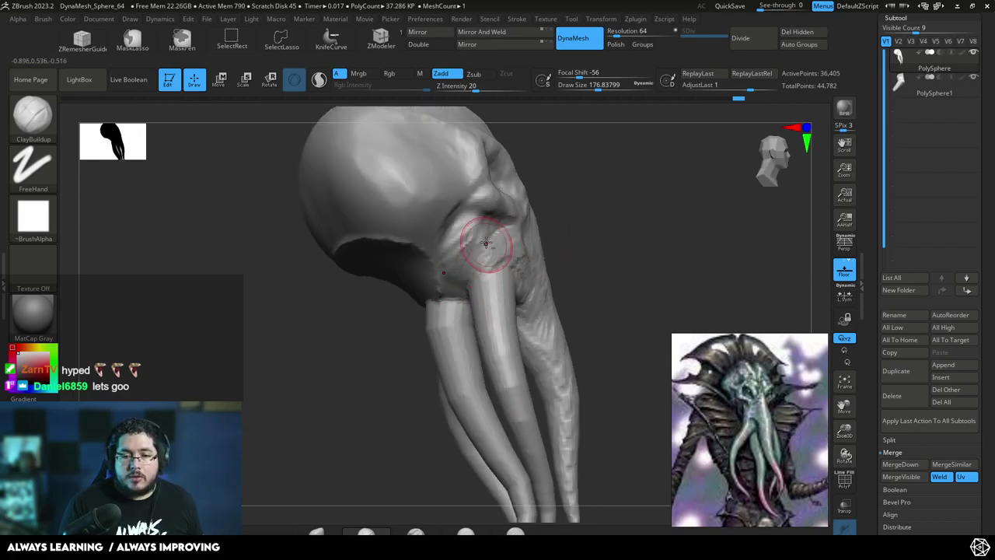
pyautogui.moveTo(454, 272)
pyautogui.mouseDown(button='right')
pyautogui.moveTo(584, 194)
pyautogui.moveTo(609, 231)
pyautogui.moveTo(547, 293)
pyautogui.mouseUp(button='right')
# - Carve a crease where the side tentacle meets the face with DamStandard at a draw size of about 90
pyautogui.press('[')
pyautogui.press('[')
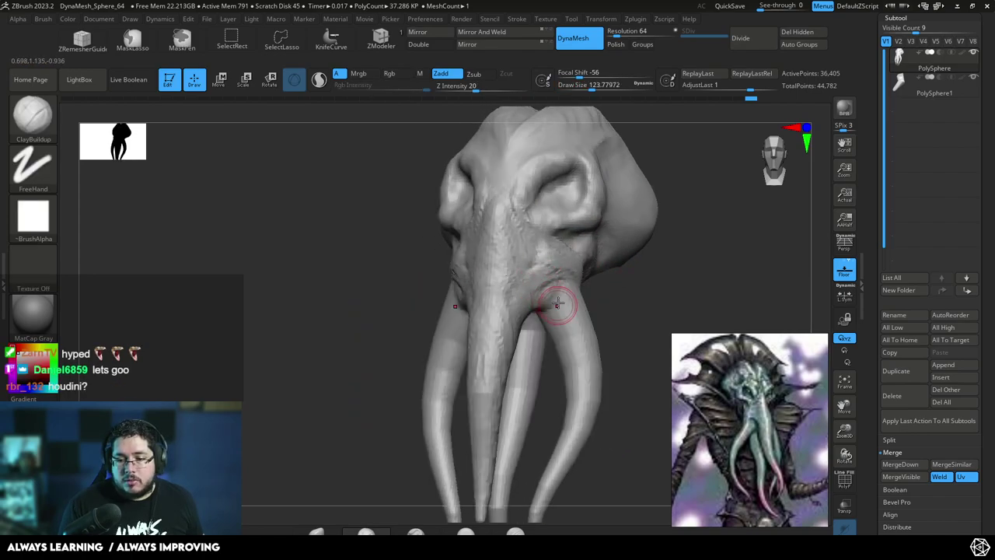
pyautogui.press('b')
pyautogui.press('d')
pyautogui.press('s')
pyautogui.press('space')
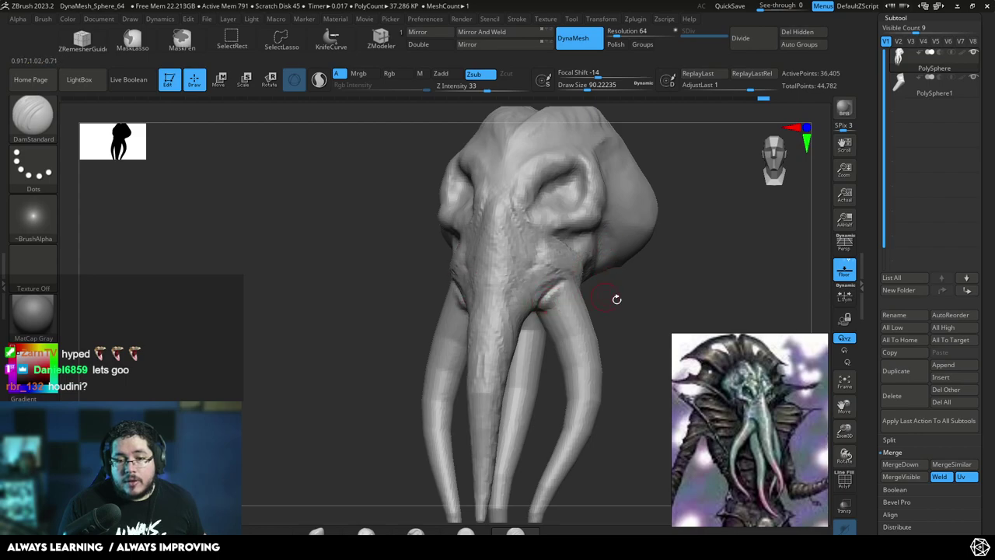
pyautogui.moveTo(614, 293); pyautogui.dragTo(540, 285, button='right')
pyautogui.moveTo(627, 275)
pyautogui.keyDown('shift'); pyautogui.mouseDown()
pyautogui.moveTo(639, 290)
pyautogui.moveTo(649, 229)
pyautogui.moveTo(613, 262)
pyautogui.mouseUp(); pyautogui.keyUp('shift')
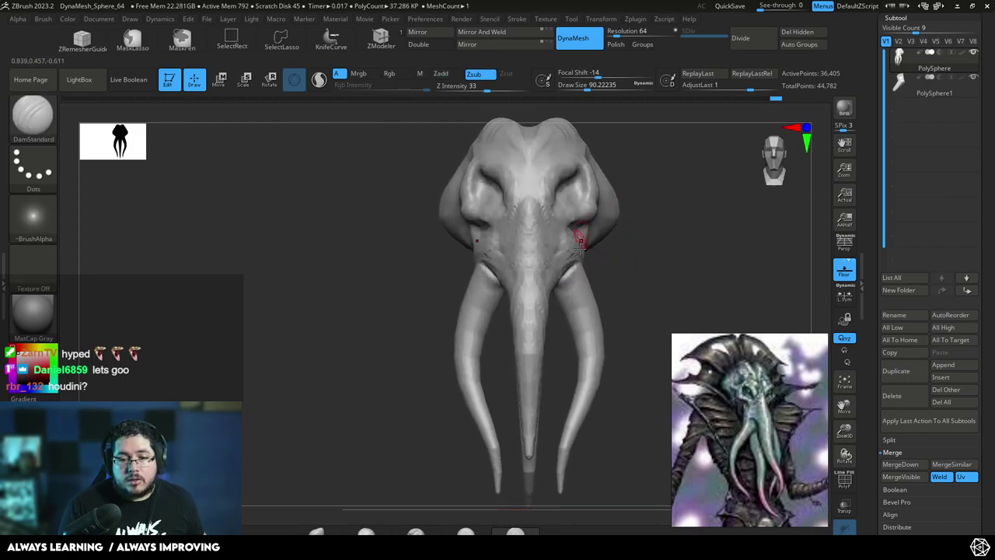
# - Reshape the cheeks and the side tentacle bases with the Move brush at draw sizes of about 324 to 351
pyautogui.press('b')
pyautogui.press('m')
pyautogui.press('v')
pyautogui.press('space')
pyautogui.moveTo(554, 271)
pyautogui.mouseDown()
pyautogui.moveTo(611, 267)
pyautogui.moveTo(586, 242)
pyautogui.mouseUp()
pyautogui.press('space')
pyautogui.press('space')
pyautogui.press('space')
pyautogui.keyDown('shift'); pyautogui.moveTo(583, 232); pyautogui.dragTo(627, 266, button='right'); pyautogui.keyUp('shift')
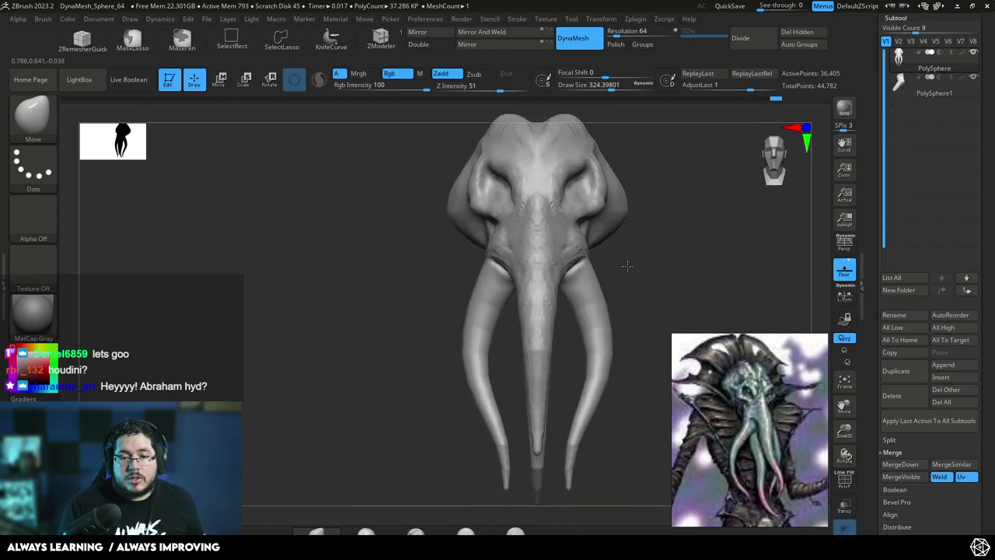
pyautogui.moveTo(587, 260); pyautogui.dragTo(581, 238)
pyautogui.keyDown('ctrl'); pyautogui.moveTo(615, 252); pyautogui.dragTo(663, 257, button='right'); pyautogui.keyUp('ctrl')
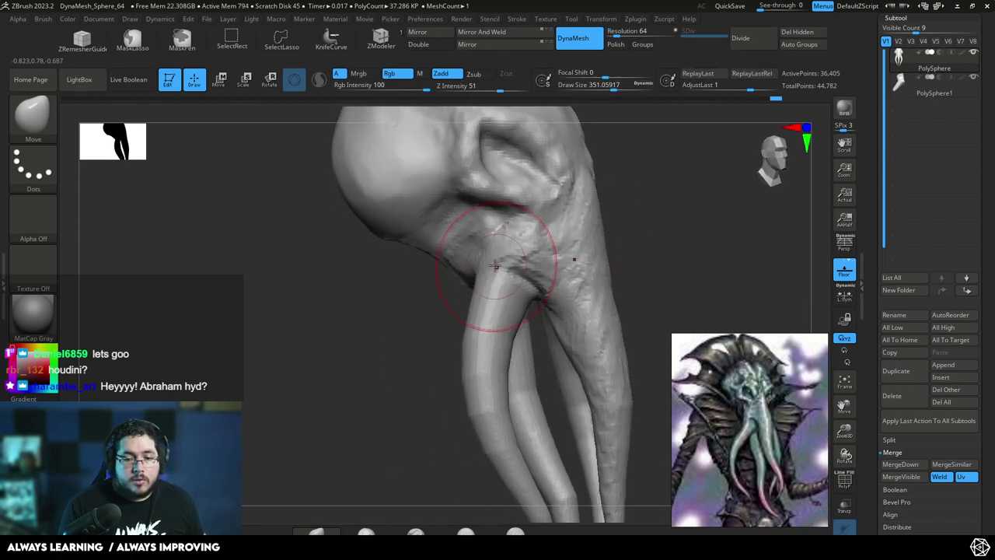
# - Smoothly build up the top of the side tentacle with ClayBuildup at a draw size of about 239
pyautogui.press('b')
pyautogui.press('c')
pyautogui.press('b')
pyautogui.press('space')
pyautogui.moveTo(523, 266); pyautogui.dragTo(514, 266)
pyautogui.moveTo(515, 267); pyautogui.dragTo(654, 220, button='right')
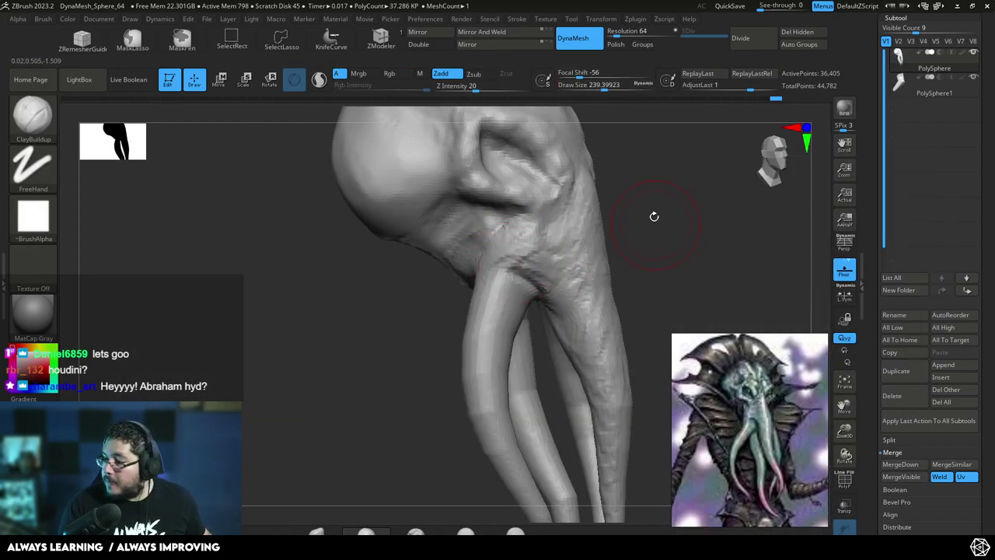
# - Sculpt a ridge from the side tentacle up into the cheek with ClayBuildup at draw sizes of 112 and about 101
pyautogui.moveTo(631, 252); pyautogui.dragTo(644, 238, button='right')
pyautogui.press('space')
pyautogui.moveTo(549, 257); pyautogui.dragTo(538, 257)
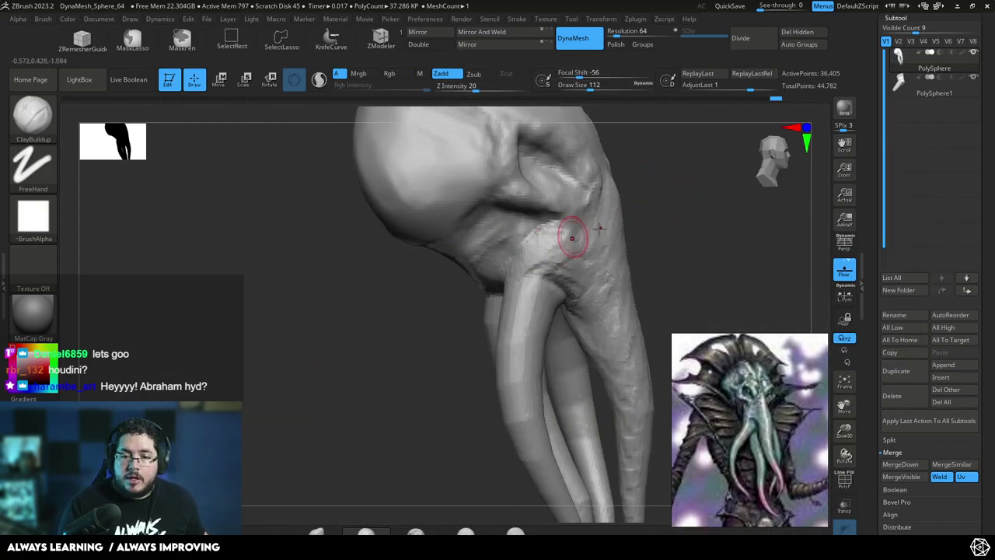
pyautogui.moveTo(566, 238); pyautogui.dragTo(609, 214, button='right')
pyautogui.press('space')
pyautogui.moveTo(559, 260); pyautogui.dragTo(557, 260)
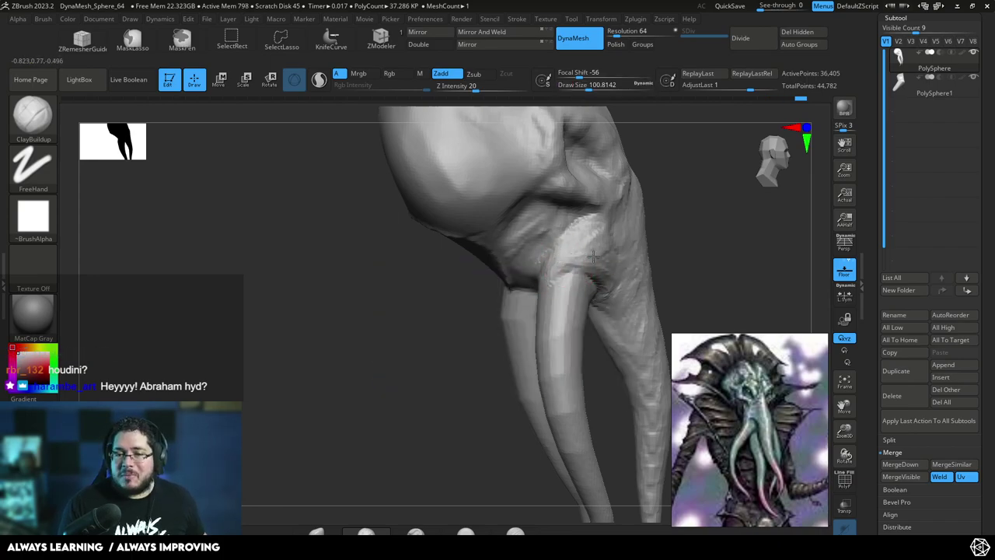
pyautogui.keyDown('shift'); pyautogui.moveTo(670, 223); pyautogui.dragTo(588, 244); pyautogui.keyUp('shift')
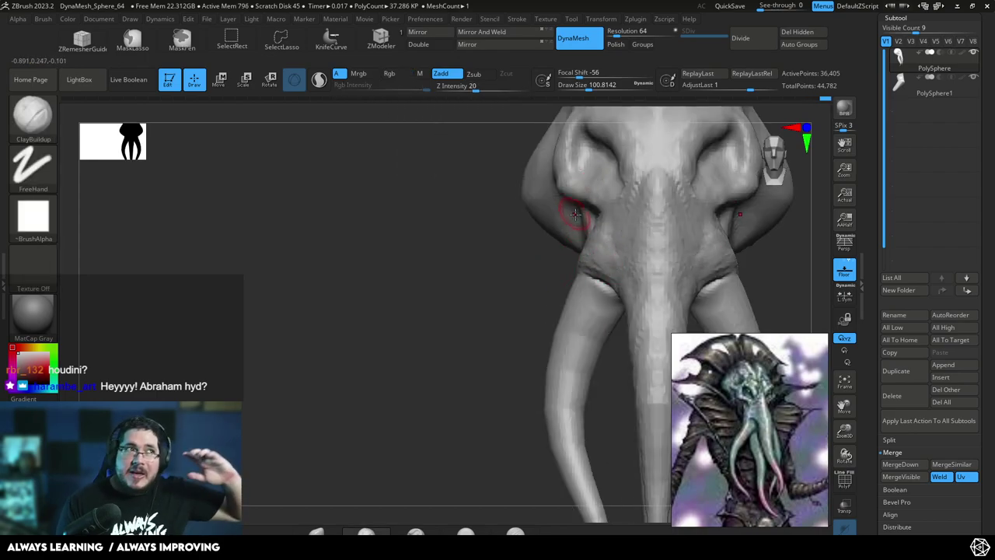
# - Fill out the cheek between the eye socket and the side tentacle with ClayBuildup at draw sizes of about 158 and 120
pyautogui.moveTo(549, 291)
pyautogui.mouseDown()
pyautogui.moveTo(533, 298)
pyautogui.moveTo(588, 238)
pyautogui.moveTo(575, 255)
pyautogui.moveTo(600, 242)
pyautogui.mouseUp()
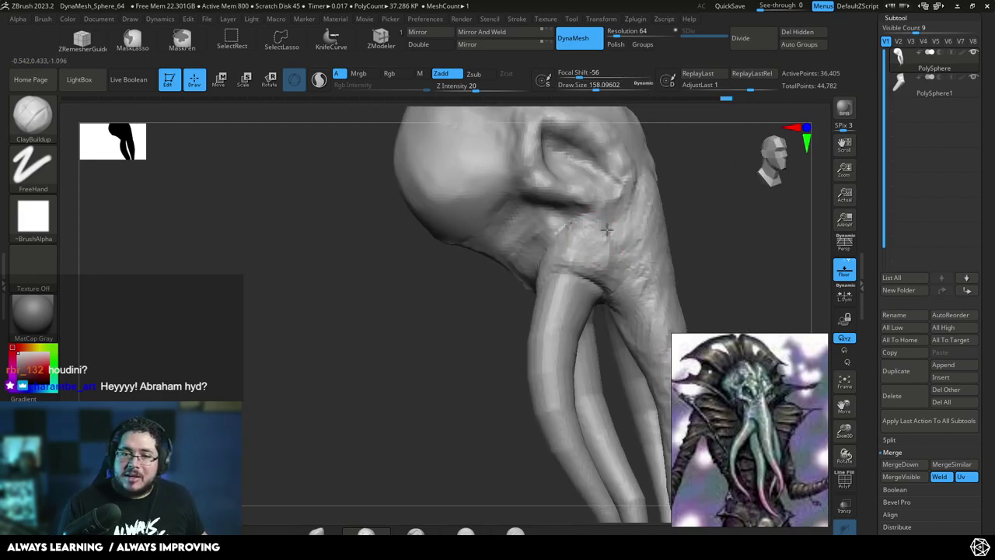
pyautogui.moveTo(696, 221); pyautogui.dragTo(613, 228)
pyautogui.press('space')
pyautogui.moveTo(562, 260); pyautogui.dragTo(556, 259)
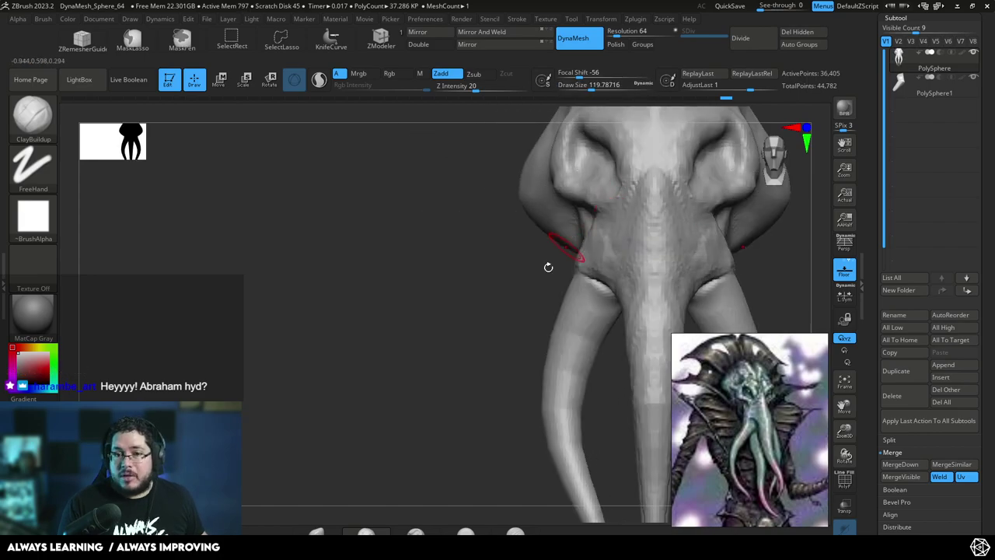
# - Sculpt folds and hollows across the side of the cranium behind the eye socket with ClayBuildup at a draw size of about 154
pyautogui.moveTo(501, 304)
pyautogui.mouseDown()
pyautogui.moveTo(504, 326)
pyautogui.moveTo(542, 329)
pyautogui.mouseUp()
pyautogui.press('space')
pyautogui.moveTo(555, 233); pyautogui.dragTo(559, 233)
pyautogui.moveTo(508, 213); pyautogui.dragTo(507, 228)
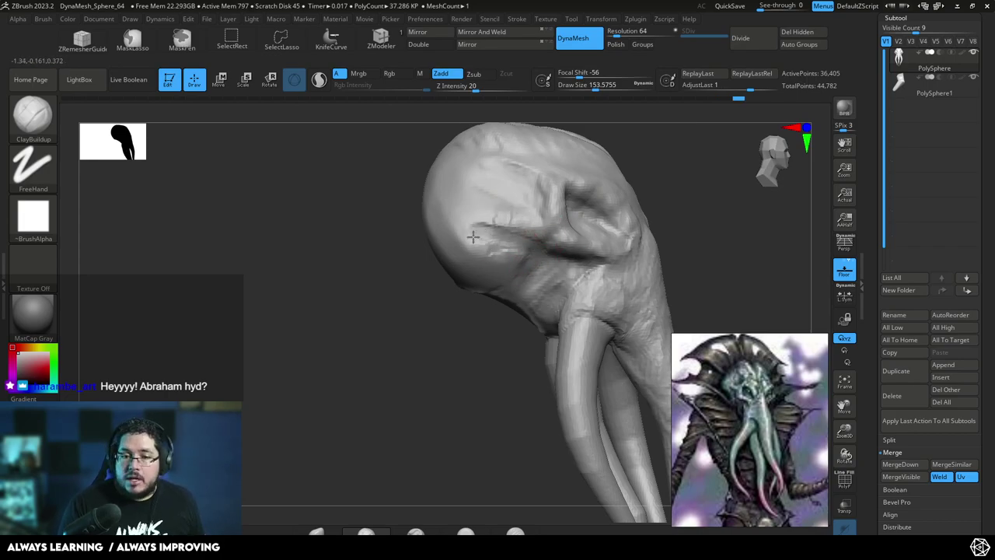
pyautogui.moveTo(525, 260); pyautogui.dragTo(482, 250)
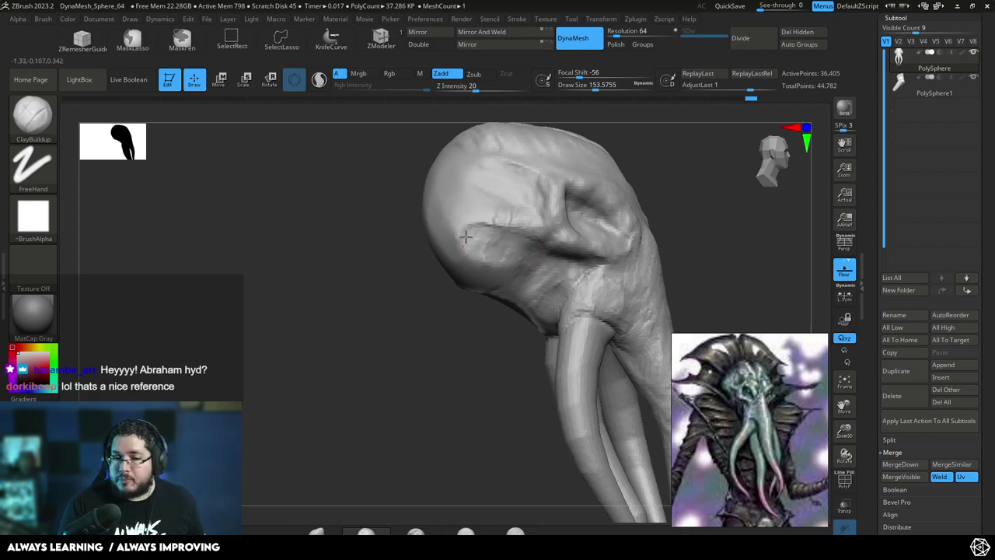
pyautogui.moveTo(540, 241); pyautogui.dragTo(518, 208)
pyautogui.moveTo(688, 148); pyautogui.dragTo(629, 205)
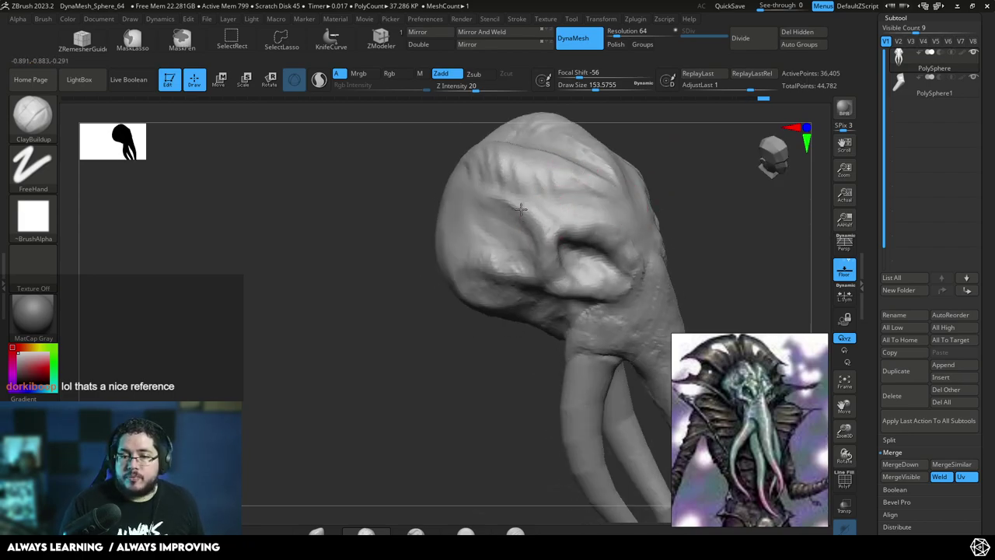
pyautogui.moveTo(454, 248)
pyautogui.mouseDown()
pyautogui.moveTo(442, 317)
pyautogui.moveTo(440, 291)
pyautogui.moveTo(486, 282)
pyautogui.moveTo(440, 293)
pyautogui.moveTo(446, 282)
pyautogui.moveTo(411, 300)
pyautogui.moveTo(607, 208)
pyautogui.moveTo(645, 240)
pyautogui.moveTo(634, 191)
pyautogui.mouseUp()
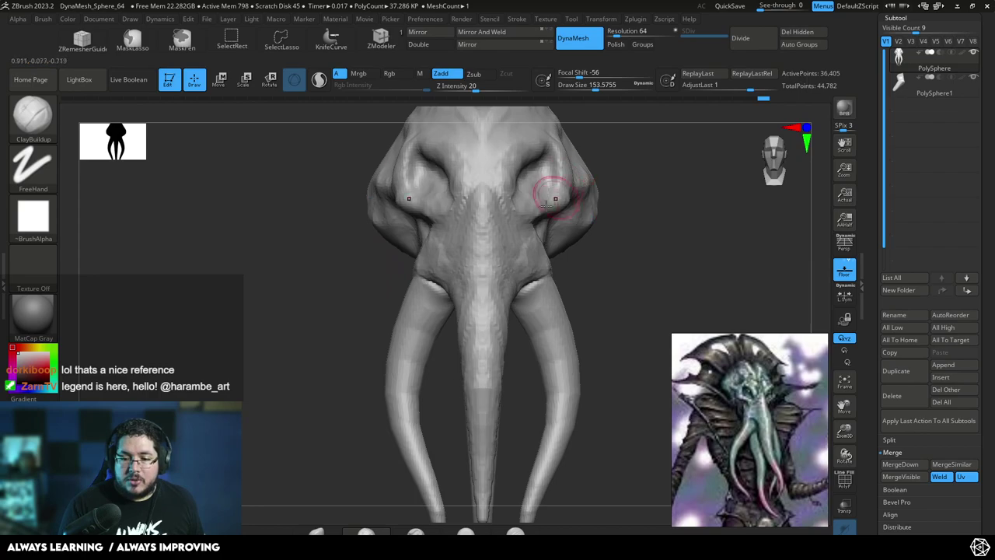
# - Pull the cheek corners above the side tentacles into shape with the Move brush, enlarging its draw size to about 437
pyautogui.press('b')
pyautogui.press('m')
pyautogui.press('v')
pyautogui.press('space')
pyautogui.moveTo(543, 245)
pyautogui.mouseDown()
pyautogui.moveTo(566, 244)
pyautogui.moveTo(541, 267)
pyautogui.mouseUp()
pyautogui.press('space')
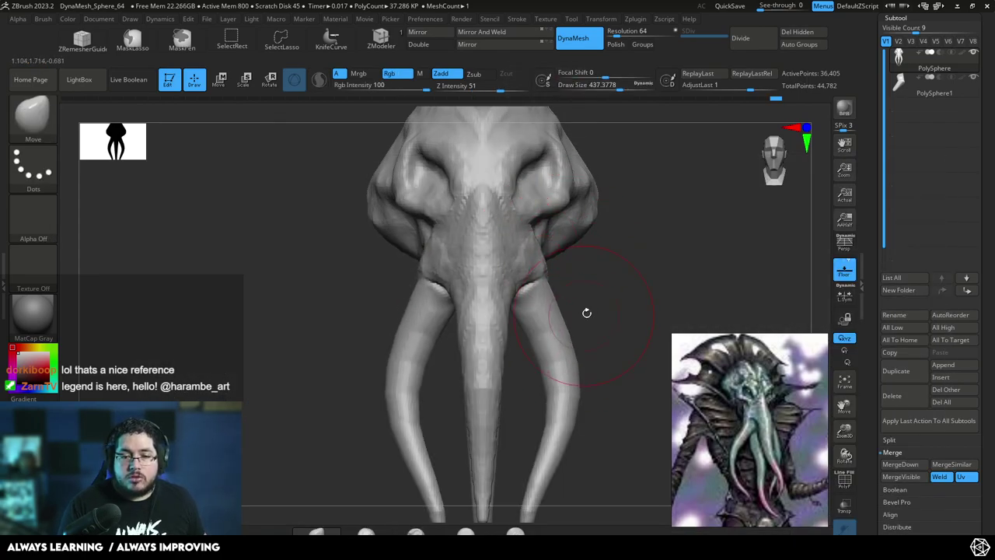
pyautogui.scroll(-2, 586, 314)
pyautogui.moveTo(588, 243)
pyautogui.mouseDown()
pyautogui.moveTo(673, 200)
pyautogui.moveTo(637, 192)
pyautogui.mouseUp()
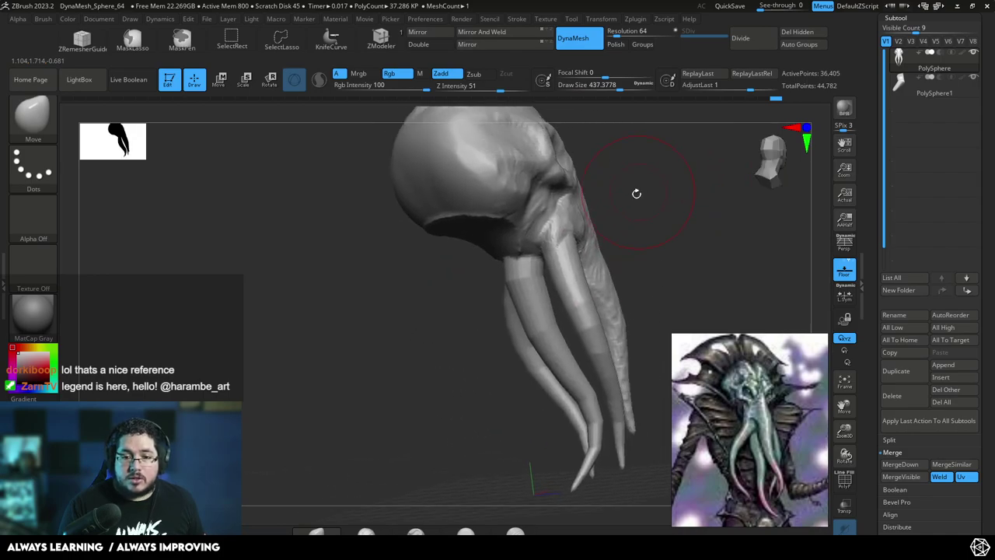
pyautogui.press('b')
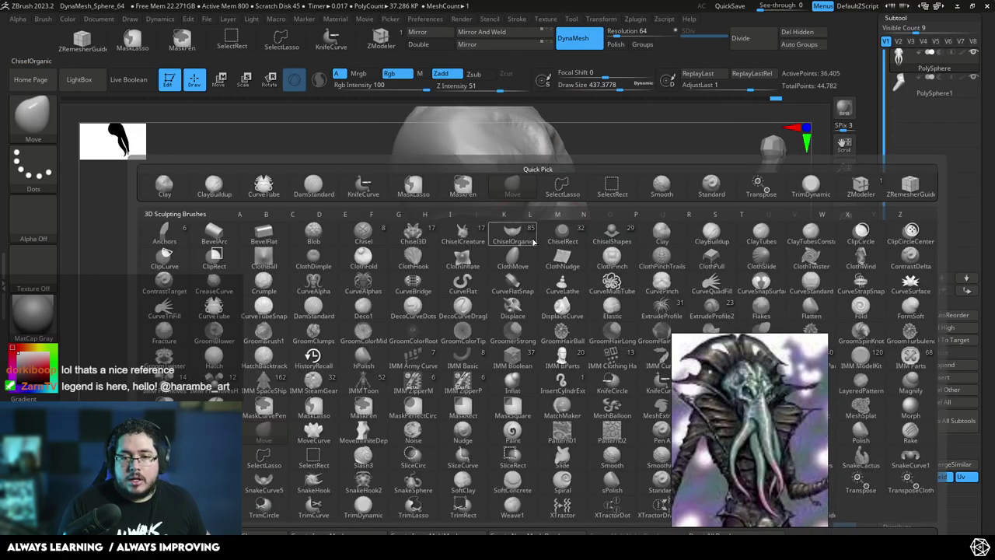
pyautogui.press('b')
pyautogui.press('c')
pyautogui.press('o')
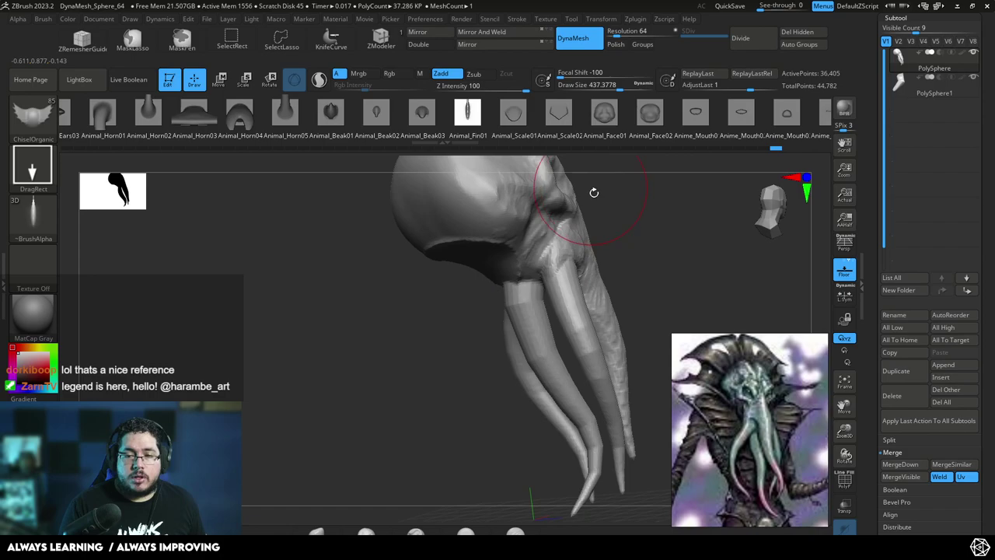
# - Add volume inside the eye sockets with ClayBuildup at a draw size of about 140
pyautogui.press('b')
pyautogui.press('c')
pyautogui.press('b')
pyautogui.press('space')
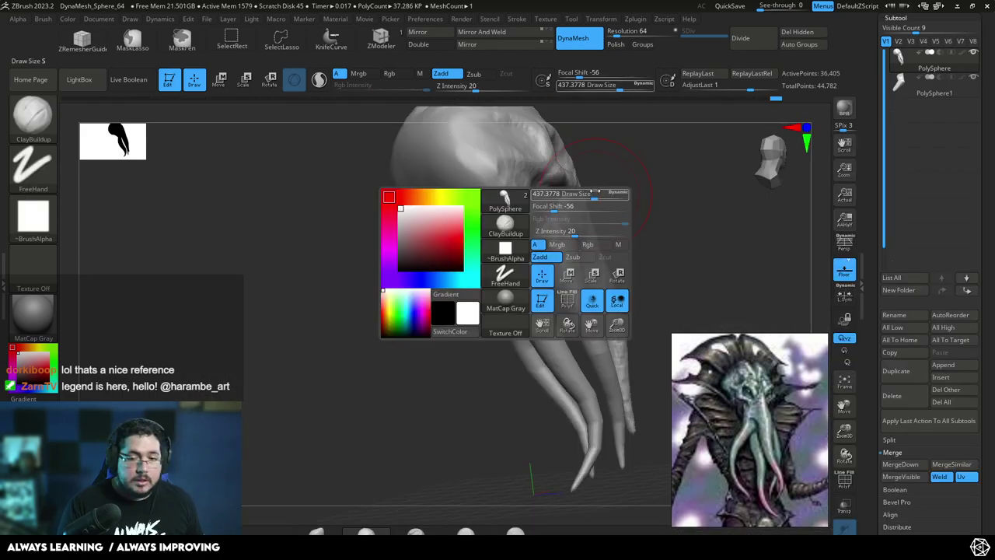
pyautogui.moveTo(600, 178)
pyautogui.mouseDown()
pyautogui.moveTo(564, 182)
pyautogui.moveTo(638, 240)
pyautogui.moveTo(614, 230)
pyautogui.moveTo(651, 268)
pyautogui.mouseUp()
pyautogui.press('space')
pyautogui.moveTo(430, 209); pyautogui.dragTo(433, 217)
pyautogui.press('space')
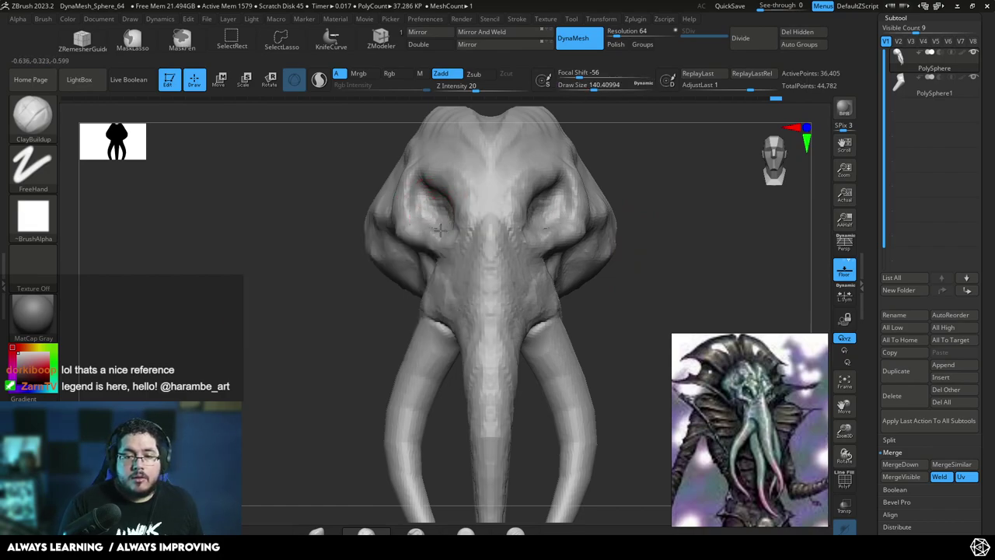
# - Reshape the silhouette of the cranium with the Move brush at draw sizes of about 743 and 393
pyautogui.keyDown('alt'); pyautogui.moveTo(602, 185); pyautogui.dragTo(576, 178); pyautogui.keyUp('alt')
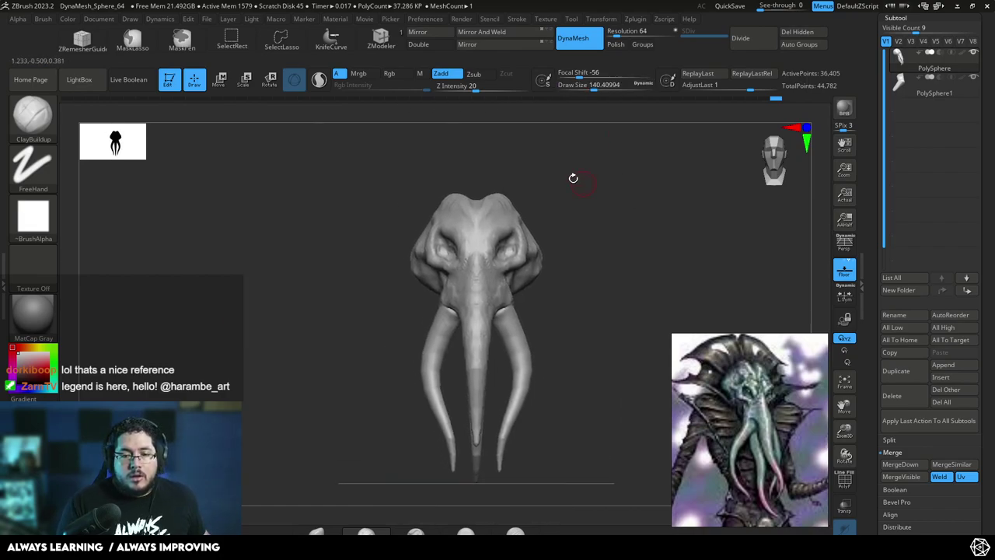
pyautogui.press('b')
pyautogui.press('m')
pyautogui.press('v')
pyautogui.press('space')
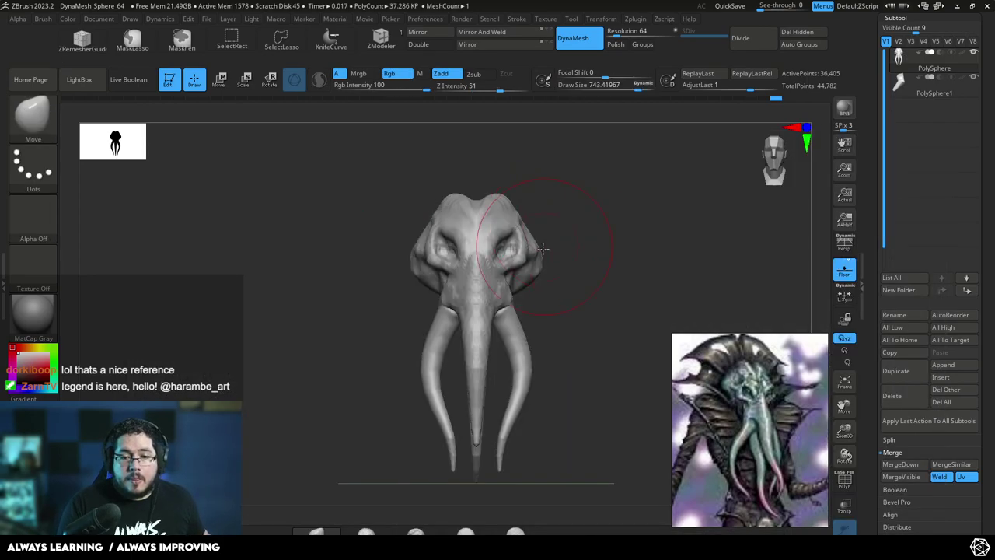
pyautogui.press('space')
pyautogui.moveTo(491, 190)
pyautogui.mouseDown()
pyautogui.moveTo(482, 192)
pyautogui.moveTo(549, 195)
pyautogui.moveTo(599, 182)
pyautogui.moveTo(555, 189)
pyautogui.mouseUp()
pyautogui.press('space')
pyautogui.click(542, 195)
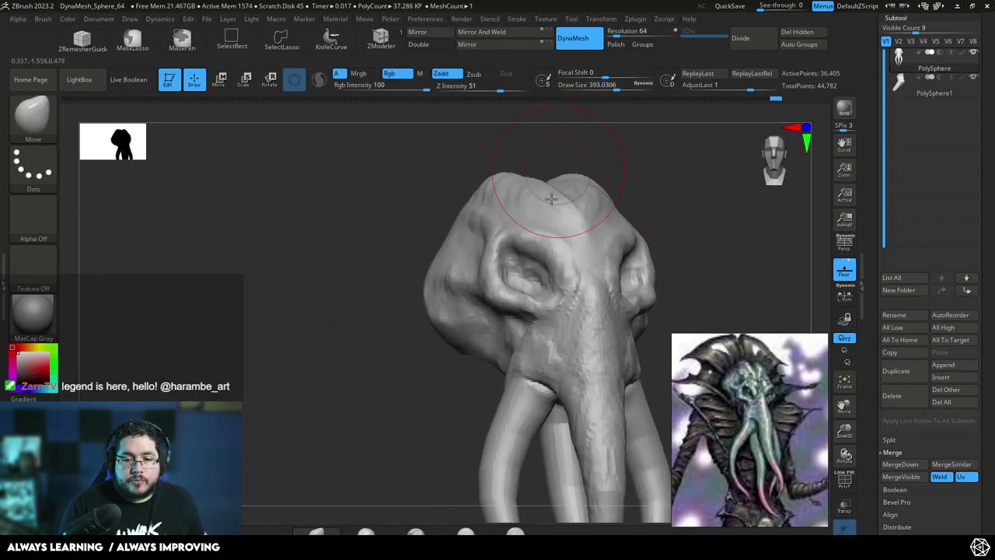
# - Build up the inner end of the brow beside the snout with ClayBuildup at a draw size of 112
pyautogui.press('b')
pyautogui.press('c')
pyautogui.press('b')
pyautogui.press('space')
pyautogui.moveTo(555, 240); pyautogui.dragTo(542, 241)
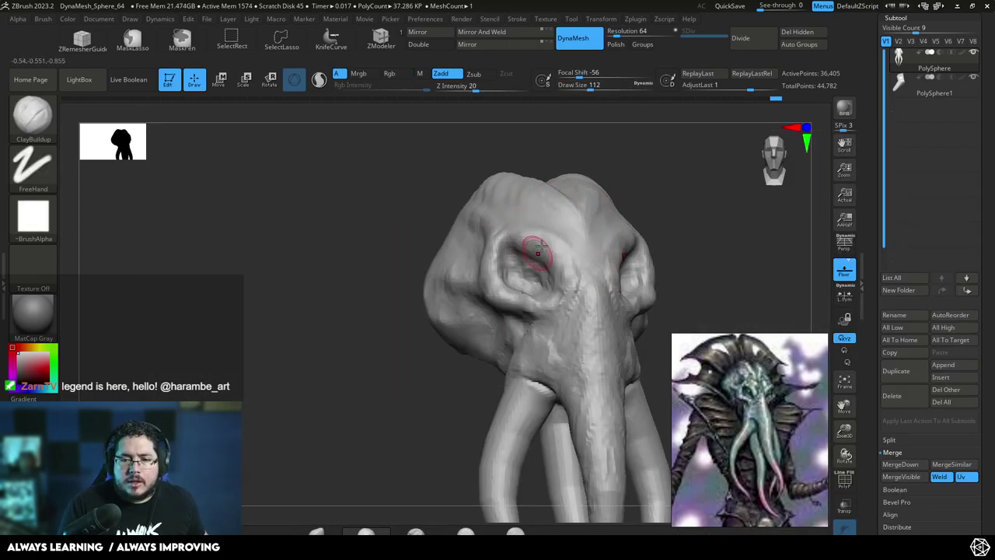
pyautogui.moveTo(572, 269); pyautogui.dragTo(575, 272)
pyautogui.keyDown('alt'); pyautogui.moveTo(642, 184); pyautogui.dragTo(583, 173); pyautogui.keyUp('alt')
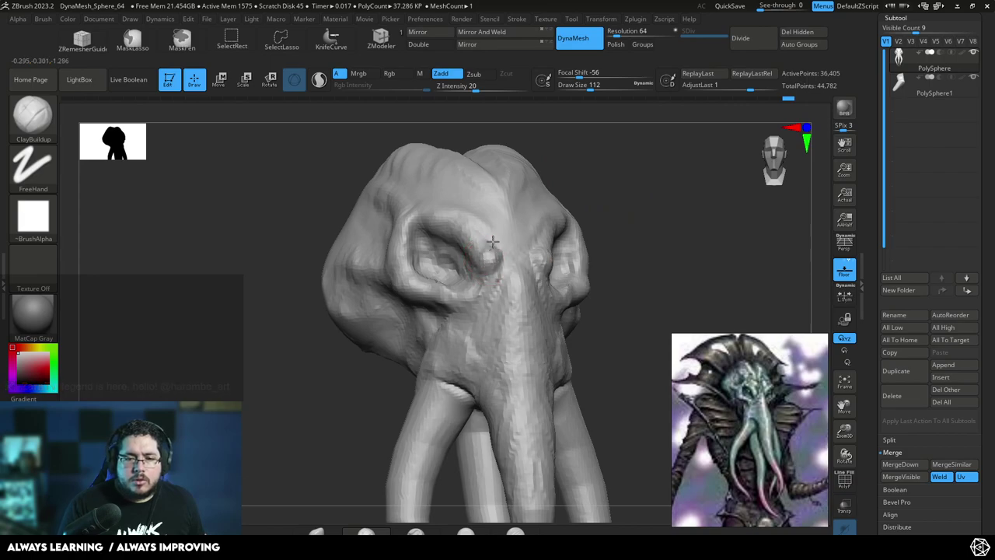
# - Refine the brow ridges and upper rims of both eye sockets with ClayBuildup at a draw size of 112
pyautogui.moveTo(643, 173); pyautogui.dragTo(567, 161)
pyautogui.moveTo(399, 249)
pyautogui.mouseDown()
pyautogui.moveTo(413, 255)
pyautogui.moveTo(392, 244)
pyautogui.moveTo(426, 255)
pyautogui.mouseUp()
pyautogui.keyDown('alt'); pyautogui.moveTo(549, 140); pyautogui.dragTo(560, 184); pyautogui.keyUp('alt')
pyautogui.keyDown('ctrl'); pyautogui.moveTo(559, 182); pyautogui.dragTo(418, 275, button='right'); pyautogui.keyUp('ctrl')
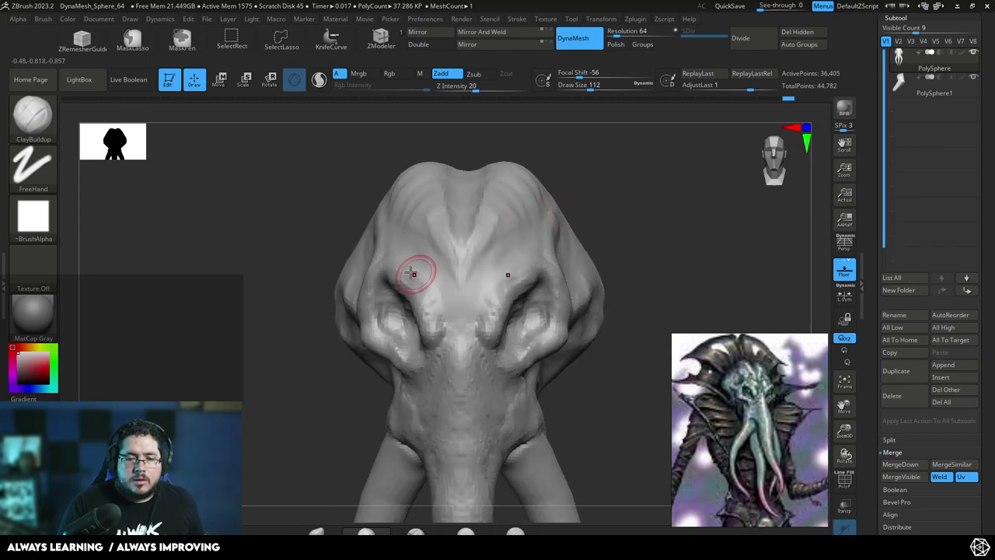
pyautogui.moveTo(595, 194)
pyautogui.mouseDown(button='right')
pyautogui.moveTo(627, 207)
pyautogui.moveTo(603, 157)
pyautogui.moveTo(438, 256)
pyautogui.mouseUp(button='right')
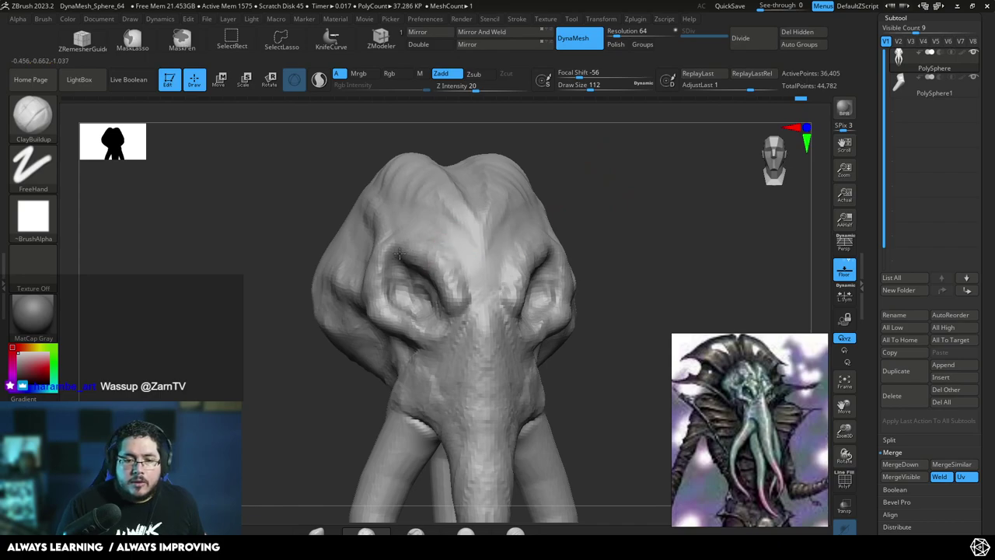
pyautogui.moveTo(638, 189); pyautogui.dragTo(505, 207, button='right')
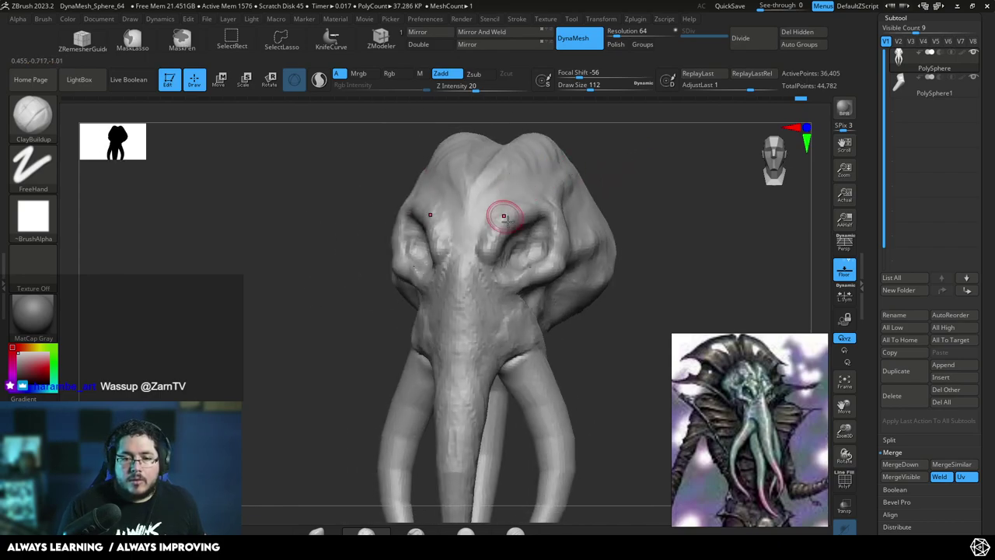
pyautogui.moveTo(491, 288); pyautogui.dragTo(634, 223, button='right')
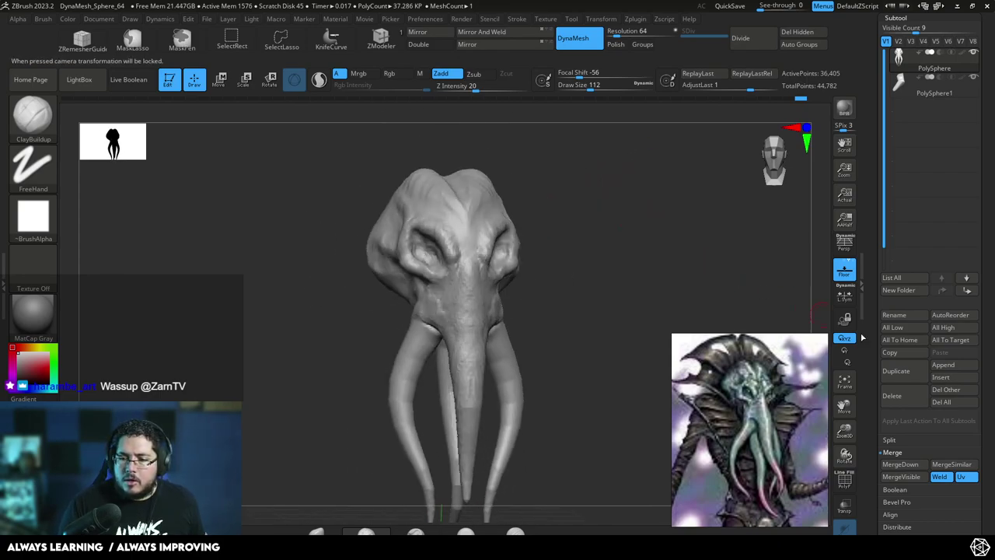
# - Append a Sphere3D to the model as a new subtool
pyautogui.click(943, 364)
pyautogui.click(596, 338)
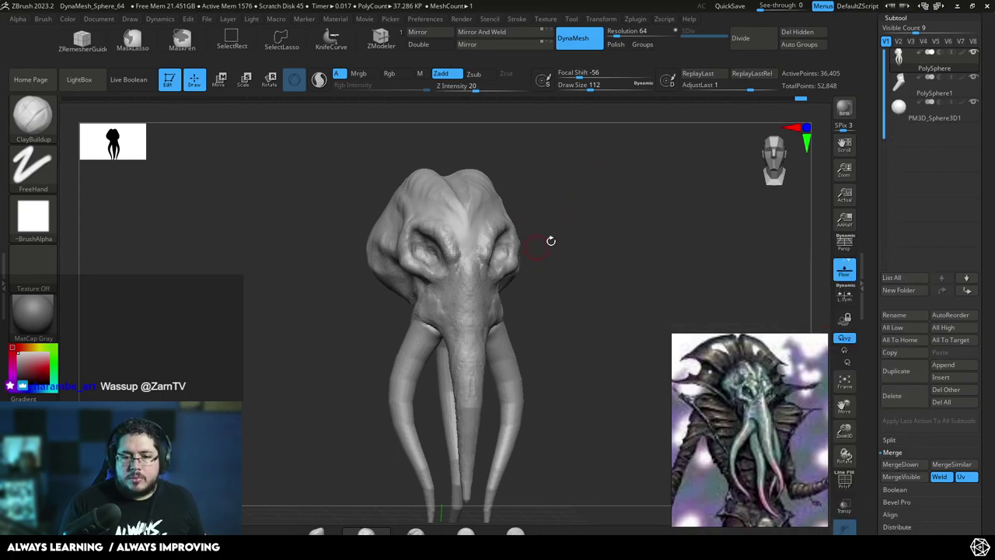
# - Select the appended sphere and move it from the centre of the face onto one eye socket
pyautogui.moveTo(584, 248); pyautogui.dragTo(475, 274, button='right')
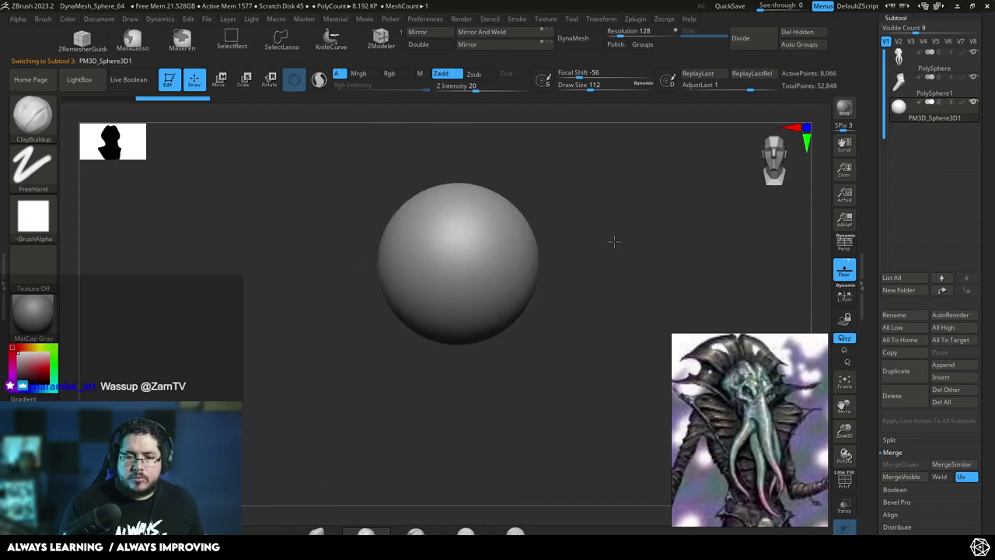
pyautogui.press('w')
pyautogui.moveTo(416, 288); pyautogui.dragTo(417, 288)
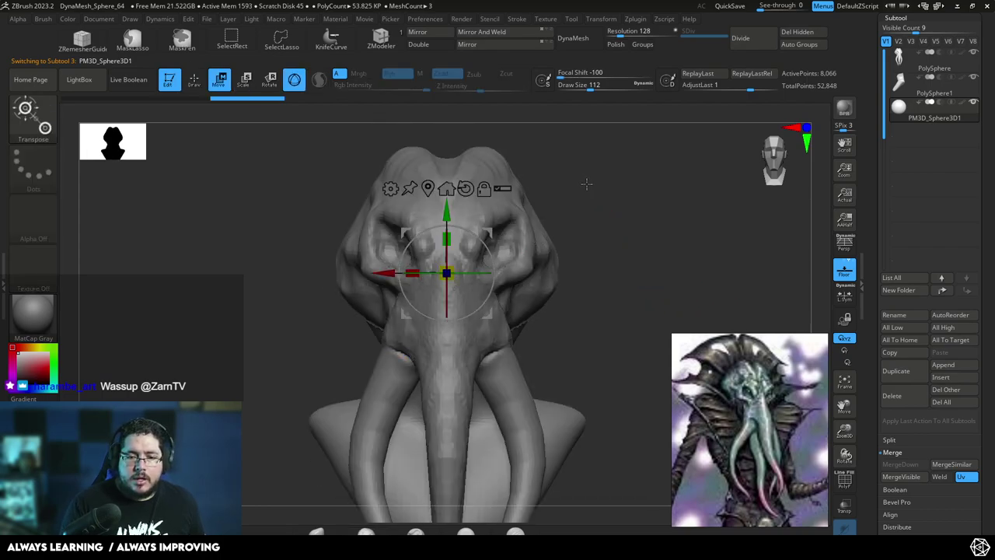
pyautogui.moveTo(587, 183); pyautogui.dragTo(467, 238, button='right')
pyautogui.moveTo(394, 272); pyautogui.dragTo(332, 270)
pyautogui.moveTo(384, 219); pyautogui.dragTo(384, 205)
pyautogui.moveTo(396, 214); pyautogui.dragTo(506, 221, button='right')
pyautogui.moveTo(330, 260); pyautogui.dragTo(376, 260)
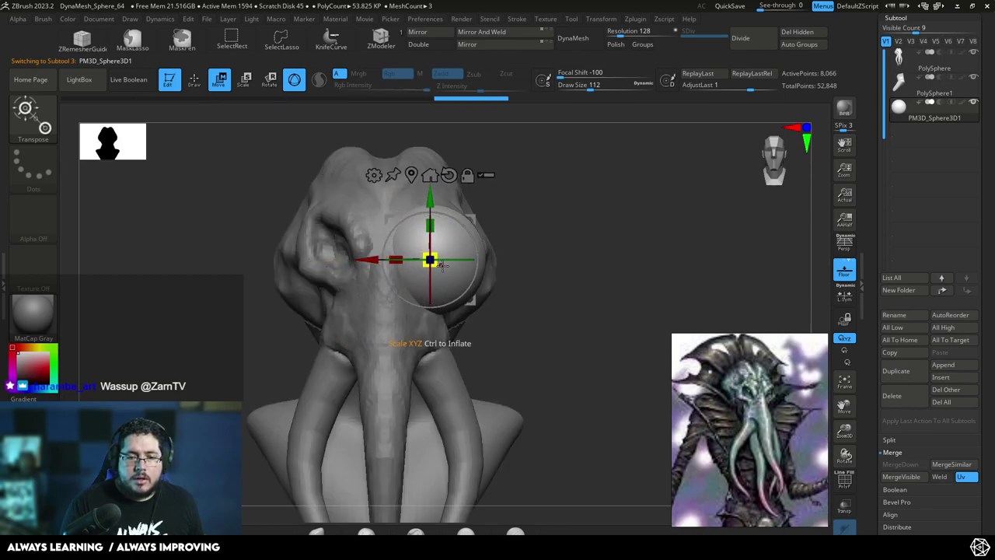
# - Scale the sphere down uniformly to an eyeball that fits inside the eye socket
pyautogui.press('q')
pyautogui.press('e')
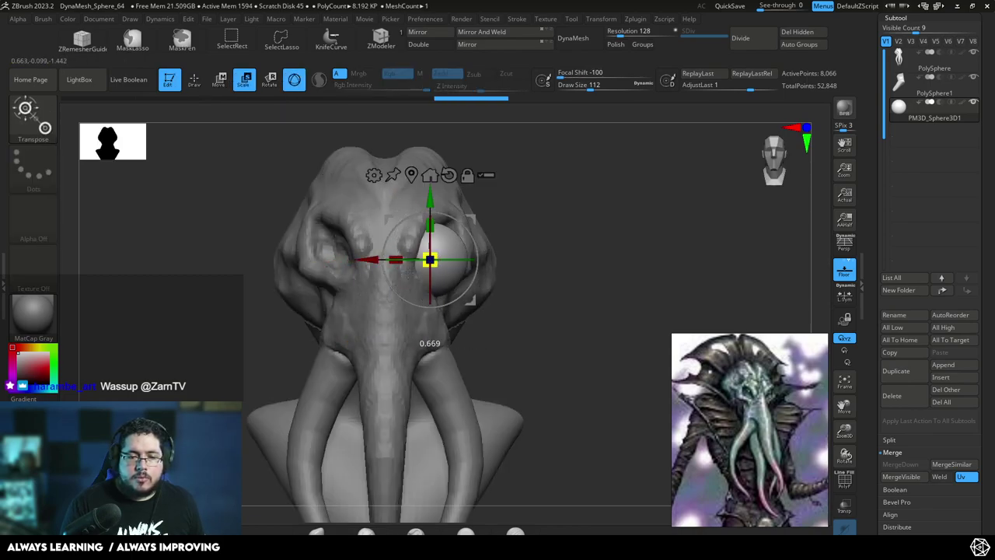
pyautogui.moveTo(385, 278); pyautogui.dragTo(431, 242)
pyautogui.press('q')
pyautogui.press('r')
pyautogui.keyDown('shift'); pyautogui.moveTo(540, 174); pyautogui.dragTo(435, 177); pyautogui.keyUp('shift')
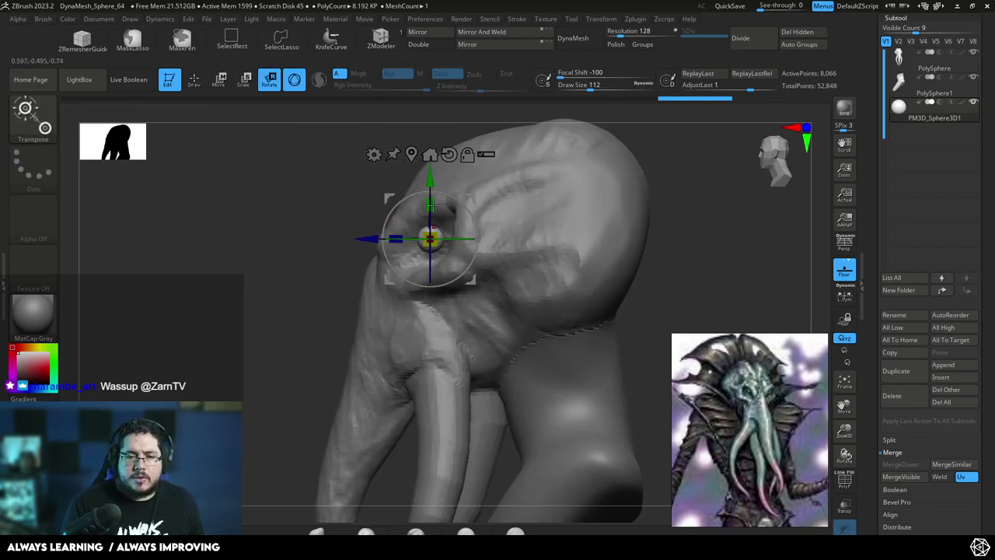
# - Seat the eyeball in its socket, adjusting its depth and height from the side and front views
pyautogui.press('w')
pyautogui.moveTo(372, 238); pyautogui.dragTo(396, 238)
pyautogui.moveTo(454, 177); pyautogui.dragTo(454, 180)
pyautogui.moveTo(396, 243); pyautogui.dragTo(390, 242)
pyautogui.press('q')
pyautogui.keyDown('shift'); pyautogui.moveTo(315, 293); pyautogui.dragTo(611, 209); pyautogui.keyUp('shift')
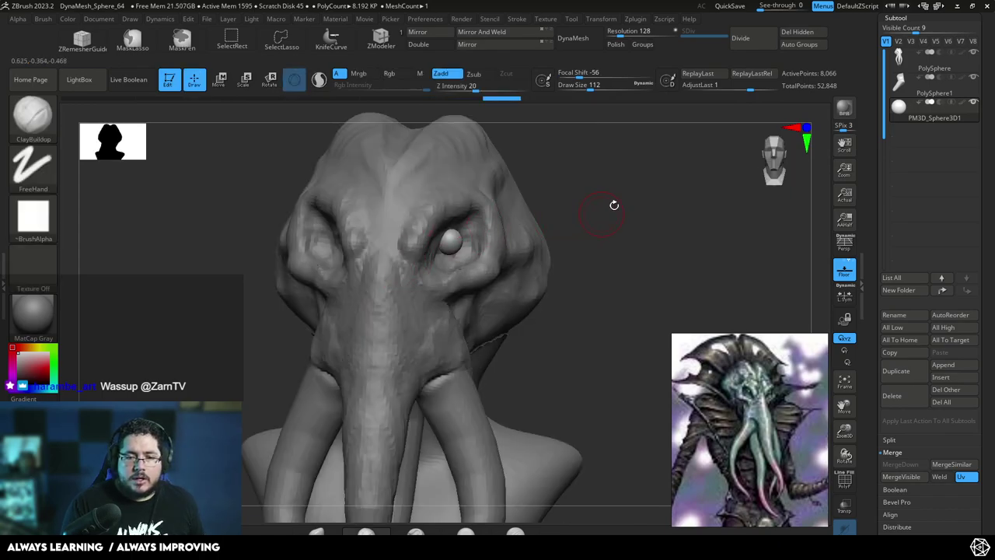
pyautogui.keyDown('ctrl'); pyautogui.moveTo(611, 208); pyautogui.dragTo(583, 190, button='right'); pyautogui.keyUp('ctrl')
pyautogui.press('w')
pyautogui.moveTo(449, 179); pyautogui.dragTo(449, 181)
pyautogui.moveTo(520, 184)
pyautogui.mouseDown()
pyautogui.moveTo(511, 178)
pyautogui.moveTo(575, 189)
pyautogui.mouseUp()
pyautogui.press('q')
# - Mirror the eyeball to the opposite eye socket within the same subtool
pyautogui.click(427, 36)
pyautogui.click(440, 264)
pyautogui.keyDown('alt'); pyautogui.moveTo(558, 254); pyautogui.dragTo(622, 268); pyautogui.keyUp('alt')
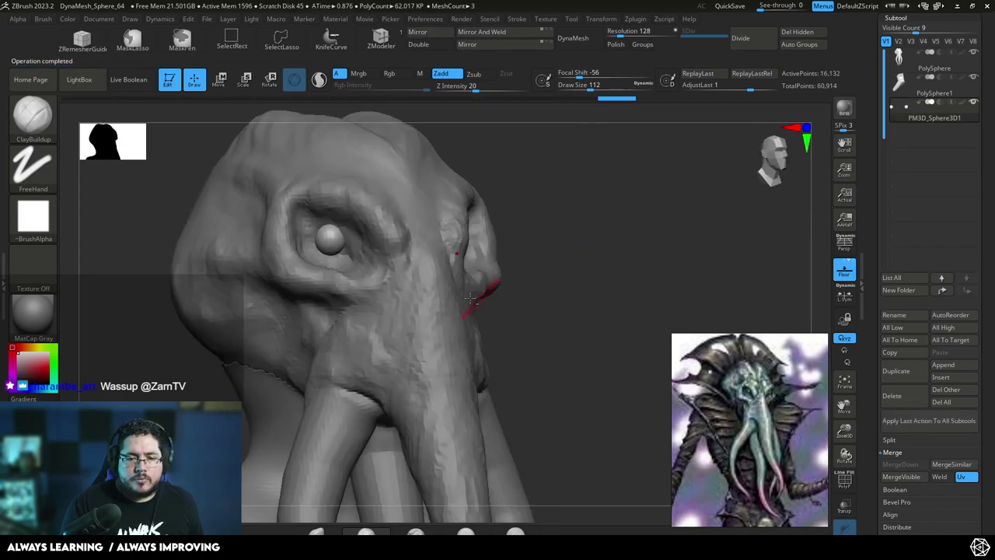
# - Build up eyelids on the head around both eyeballs with ClayBuildup at a draw size of about 80
pyautogui.keyDown('alt'); pyautogui.click(410, 250); pyautogui.keyUp('alt')
pyautogui.press('b')
pyautogui.press('c')
pyautogui.press('b')
pyautogui.press('s')
pyautogui.press('Return')
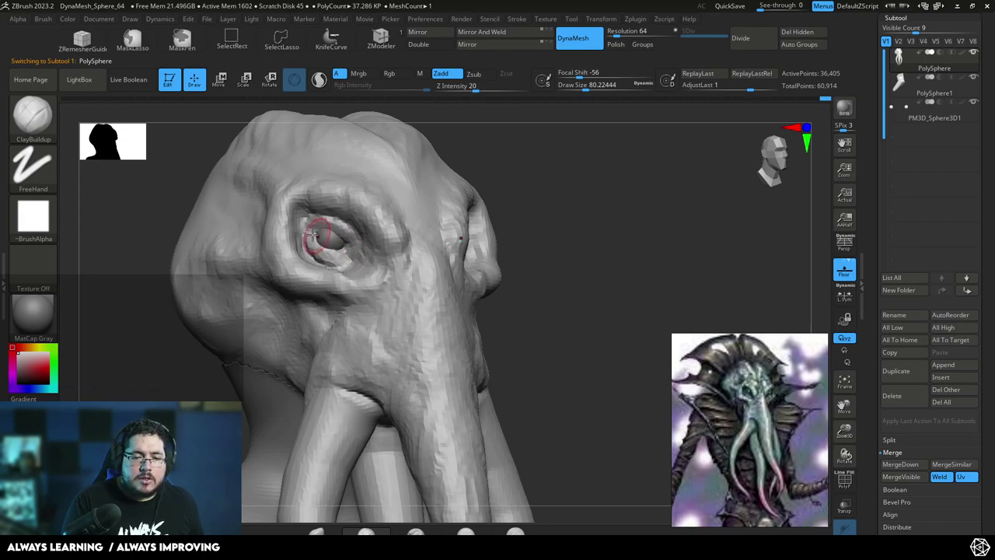
pyautogui.moveTo(336, 264); pyautogui.dragTo(329, 252)
pyautogui.moveTo(560, 148)
pyautogui.keyDown('shift'); pyautogui.mouseDown()
pyautogui.moveTo(534, 143)
pyautogui.moveTo(524, 161)
pyautogui.mouseUp(); pyautogui.keyUp('shift')
pyautogui.moveTo(423, 244); pyautogui.dragTo(421, 252)
# - Build up the side of the jaw behind the tentacle roots with ClayBuildup at a draw size of about 154
pyautogui.keyDown('alt'); pyautogui.moveTo(474, 204); pyautogui.dragTo(476, 219); pyautogui.keyUp('alt')
pyautogui.moveTo(484, 248)
pyautogui.mouseDown()
pyautogui.moveTo(534, 272)
pyautogui.moveTo(475, 257)
pyautogui.mouseUp()
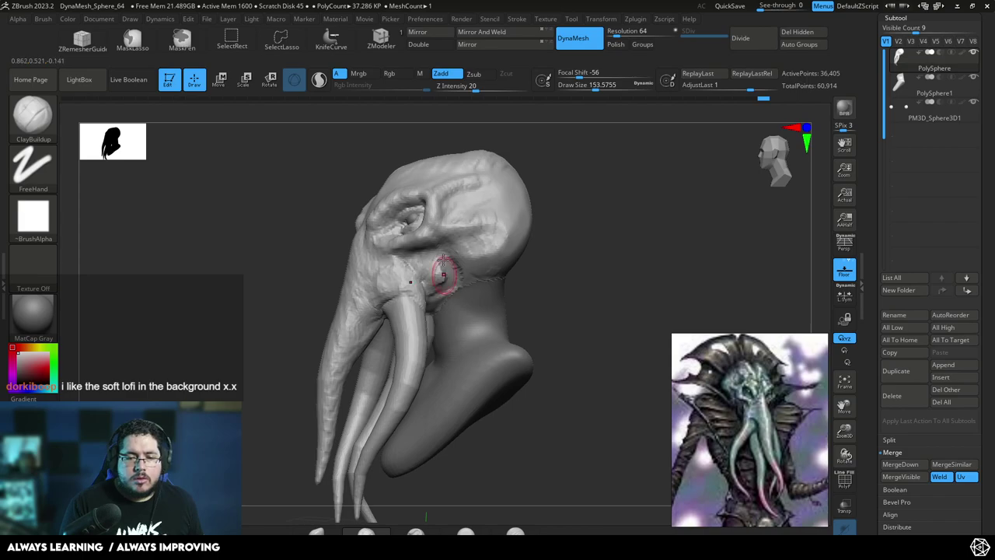
pyautogui.moveTo(492, 289)
pyautogui.mouseDown()
pyautogui.moveTo(473, 288)
pyautogui.moveTo(529, 300)
pyautogui.moveTo(521, 263)
pyautogui.moveTo(473, 275)
pyautogui.moveTo(529, 274)
pyautogui.mouseUp()
# - Flatten the neck where it meets the skull with TrimDynamic at a draw size of about 293
pyautogui.press('space')
pyautogui.click(451, 261)
pyautogui.press('b')
pyautogui.press('t')
pyautogui.press('d')
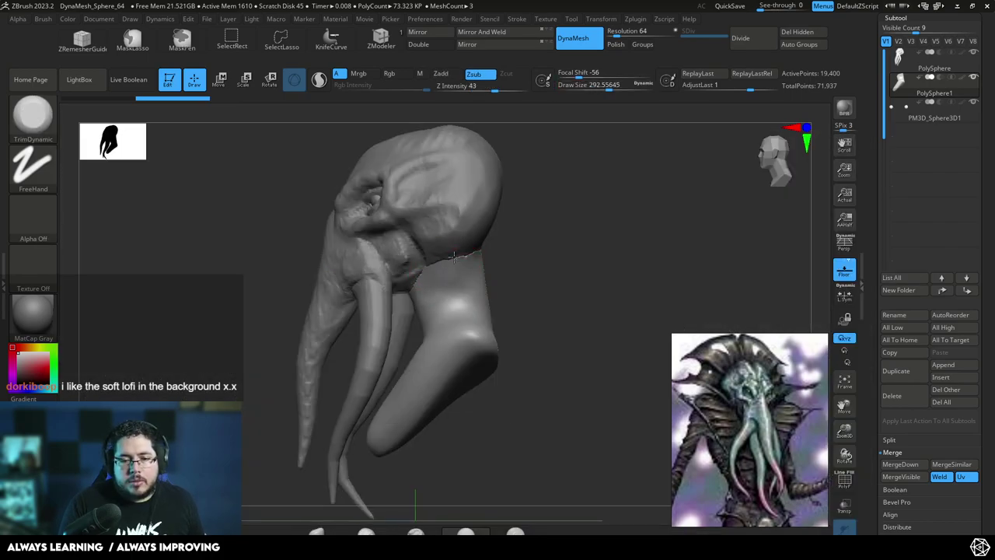
pyautogui.moveTo(454, 256); pyautogui.dragTo(451, 260)
pyautogui.moveTo(536, 211); pyautogui.dragTo(555, 190)
pyautogui.keyDown('shift'); pyautogui.moveTo(504, 263); pyautogui.dragTo(533, 236); pyautogui.keyUp('shift')
pyautogui.moveTo(522, 280); pyautogui.dragTo(529, 272)
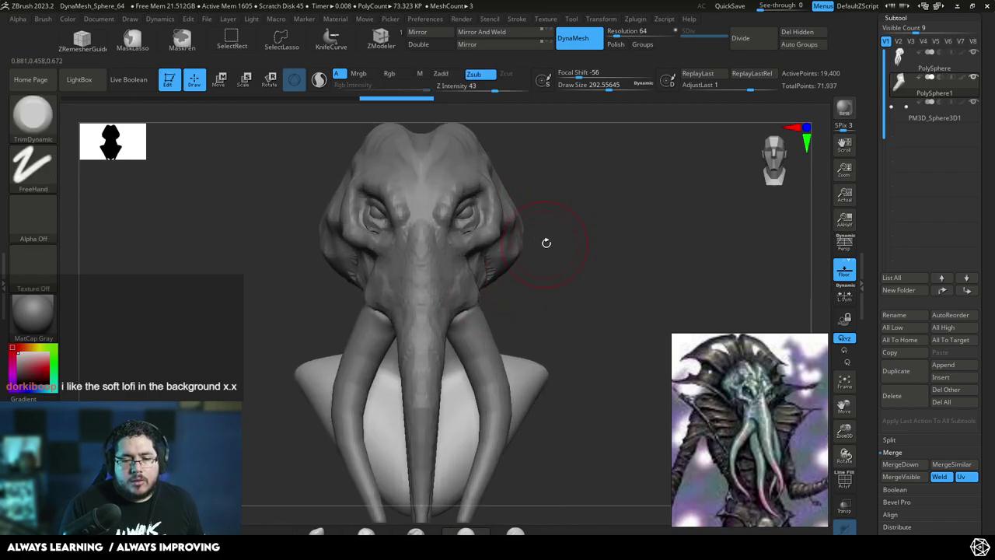
pyautogui.moveTo(555, 226); pyautogui.dragTo(538, 207, button='right')
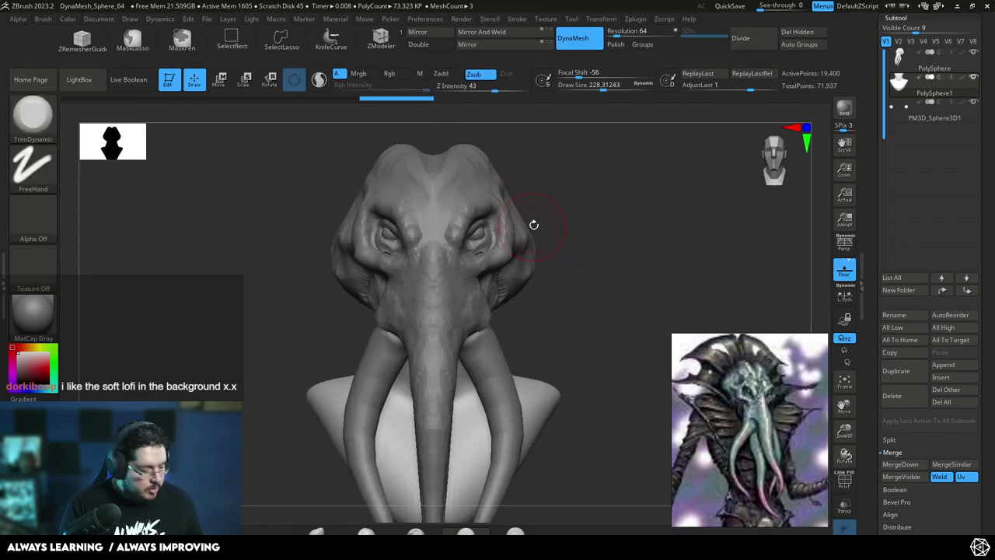
# - Reshape the head around the eye sockets with the Move brush at a draw size of about 676
pyautogui.press('b')
pyautogui.press('m')
pyautogui.press('v')
pyautogui.press('space')
pyautogui.moveTo(536, 227)
pyautogui.mouseDown()
pyautogui.moveTo(552, 247)
pyautogui.moveTo(627, 220)
pyautogui.moveTo(573, 203)
pyautogui.moveTo(613, 218)
pyautogui.mouseUp()
pyautogui.keyDown('alt'); pyautogui.click(519, 247); pyautogui.keyUp('alt')
pyautogui.press('space')
pyautogui.press('space')
pyautogui.press('space')
pyautogui.press('space')
pyautogui.press('space')
pyautogui.press('space')
pyautogui.moveTo(471, 242)
pyautogui.mouseDown()
pyautogui.moveTo(495, 242)
pyautogui.moveTo(486, 244)
pyautogui.mouseUp()
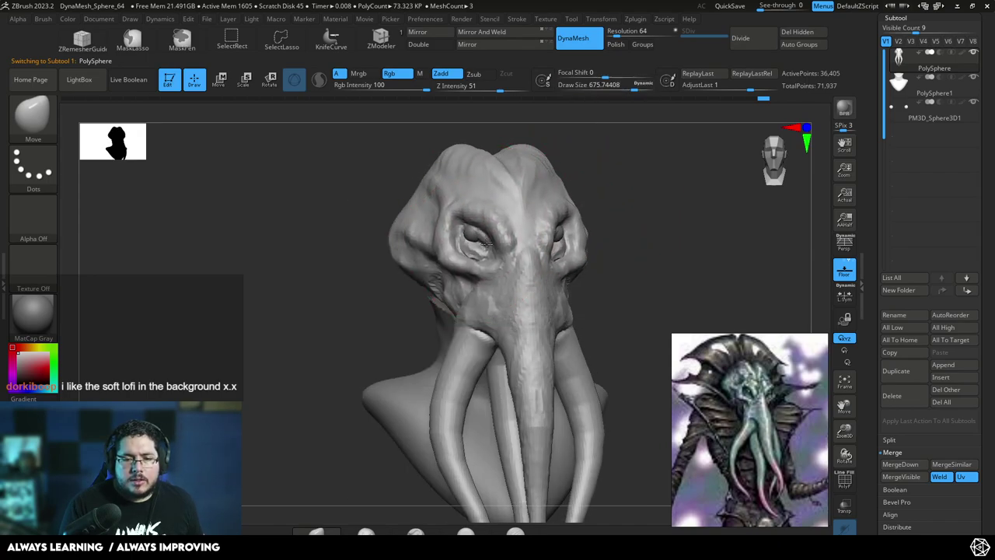
pyautogui.moveTo(599, 185); pyautogui.dragTo(538, 210)
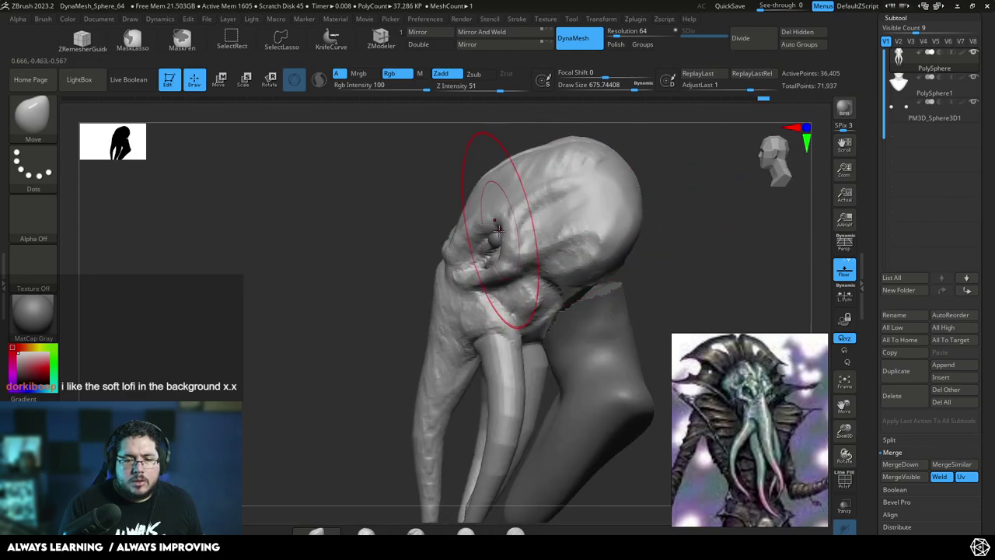
pyautogui.moveTo(398, 245)
pyautogui.mouseDown()
pyautogui.moveTo(476, 238)
pyautogui.moveTo(480, 229)
pyautogui.mouseUp()
# - Adjust the rims and corners of the eye sockets with the Move brush at draw sizes of about 228 and 112
pyautogui.press('space')
pyautogui.moveTo(595, 173); pyautogui.dragTo(563, 171)
pyautogui.moveTo(578, 171); pyautogui.dragTo(471, 189, button='right')
pyautogui.press('space')
pyautogui.moveTo(501, 234); pyautogui.dragTo(477, 237)
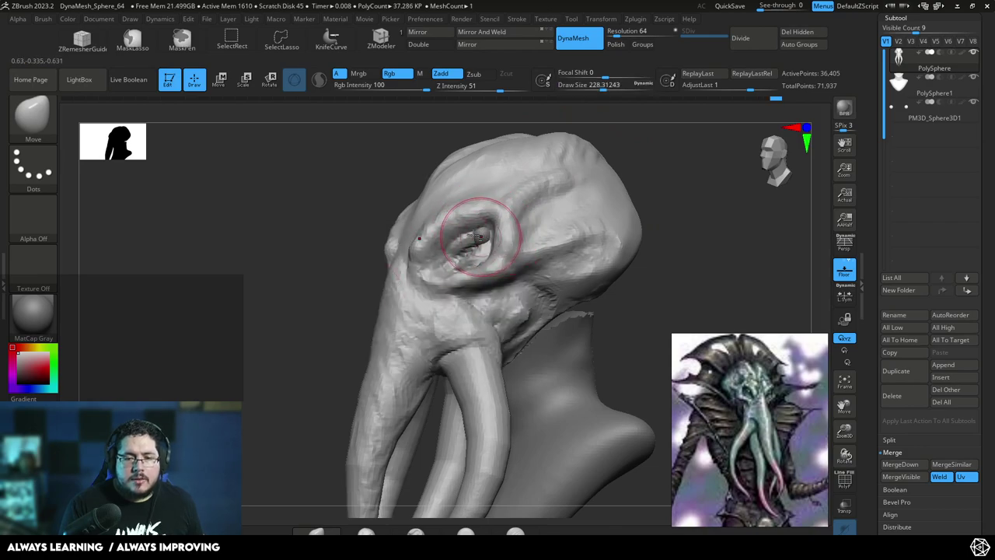
pyautogui.press('space')
pyautogui.moveTo(507, 234); pyautogui.dragTo(484, 234)
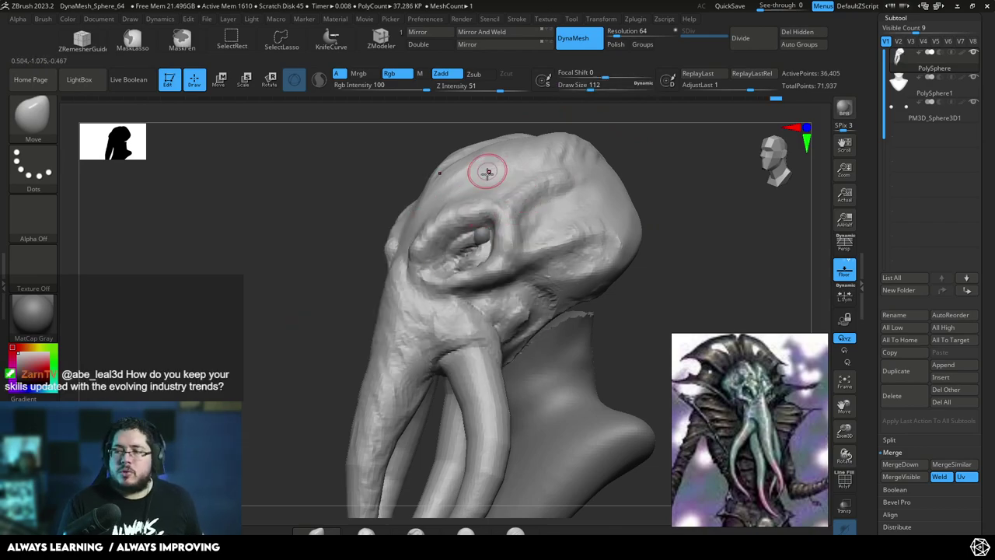
# - Reposition the eyeballs inside the reshaped sockets, adjusting their height, depth and spacing
pyautogui.keyDown('alt'); pyautogui.click(482, 241); pyautogui.keyUp('alt')
pyautogui.keyDown('shift'); pyautogui.moveTo(625, 164); pyautogui.dragTo(509, 188, button='right'); pyautogui.keyUp('shift')
pyautogui.press('w')
pyautogui.moveTo(475, 173); pyautogui.dragTo(474, 193)
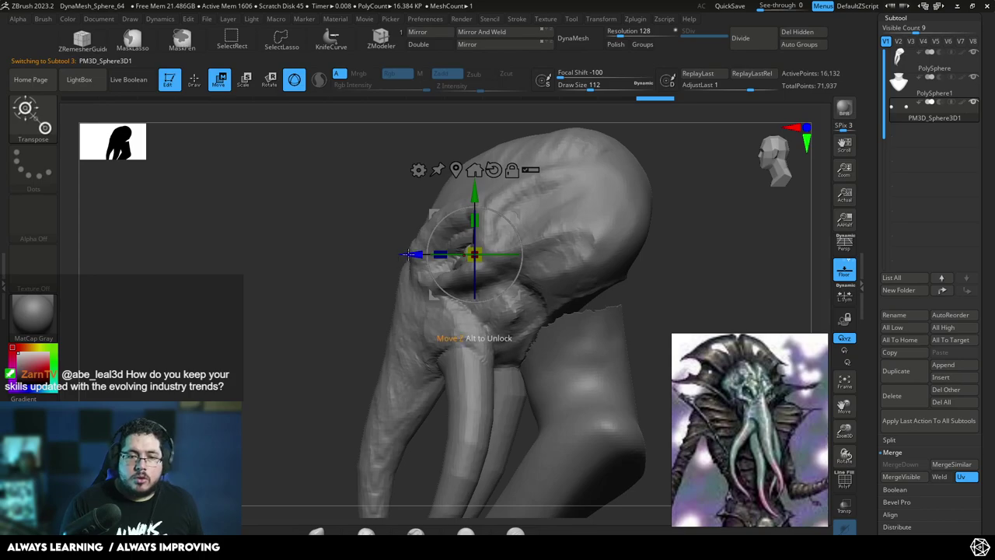
pyautogui.moveTo(401, 255); pyautogui.dragTo(404, 255)
pyautogui.keyDown('shift'); pyautogui.moveTo(345, 231); pyautogui.dragTo(429, 237, button='right'); pyautogui.keyUp('shift')
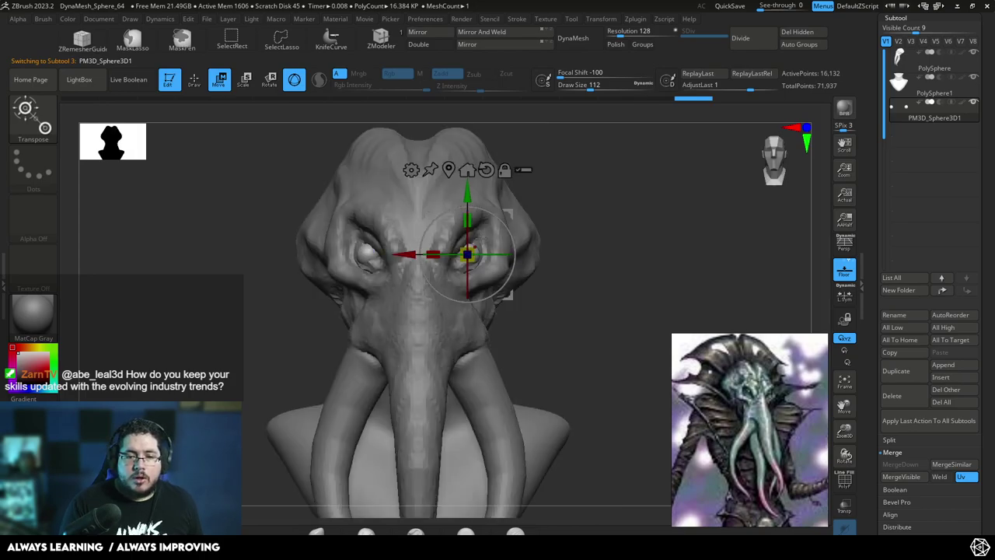
pyautogui.keyDown('ctrl'); pyautogui.moveTo(420, 258); pyautogui.dragTo(399, 255); pyautogui.keyUp('ctrl')
pyautogui.keyDown('shift'); pyautogui.moveTo(497, 233); pyautogui.dragTo(436, 221, button='right'); pyautogui.keyUp('shift')
pyautogui.moveTo(456, 202); pyautogui.dragTo(456, 198)
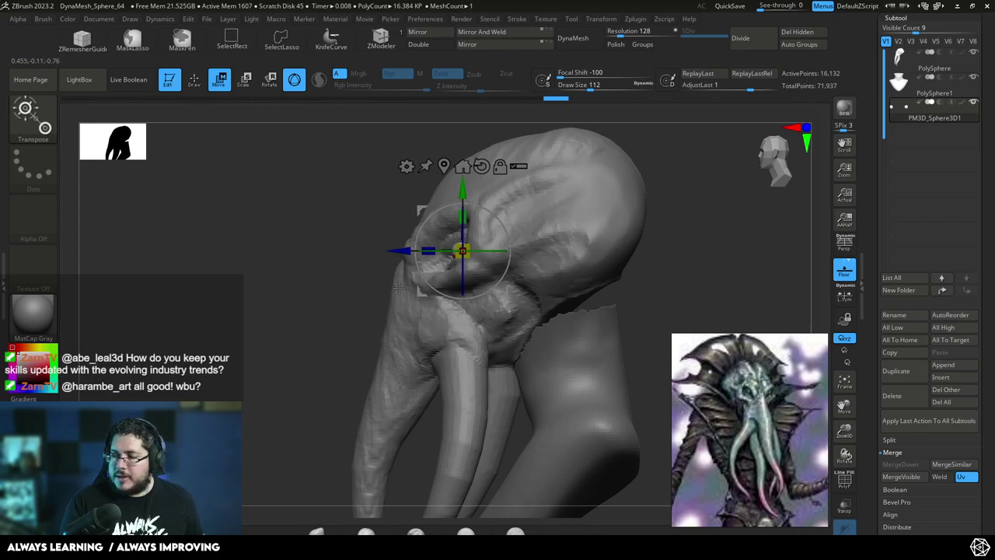
pyautogui.click(349, 313)
pyautogui.press('q')
pyautogui.moveTo(354, 315); pyautogui.dragTo(498, 257)
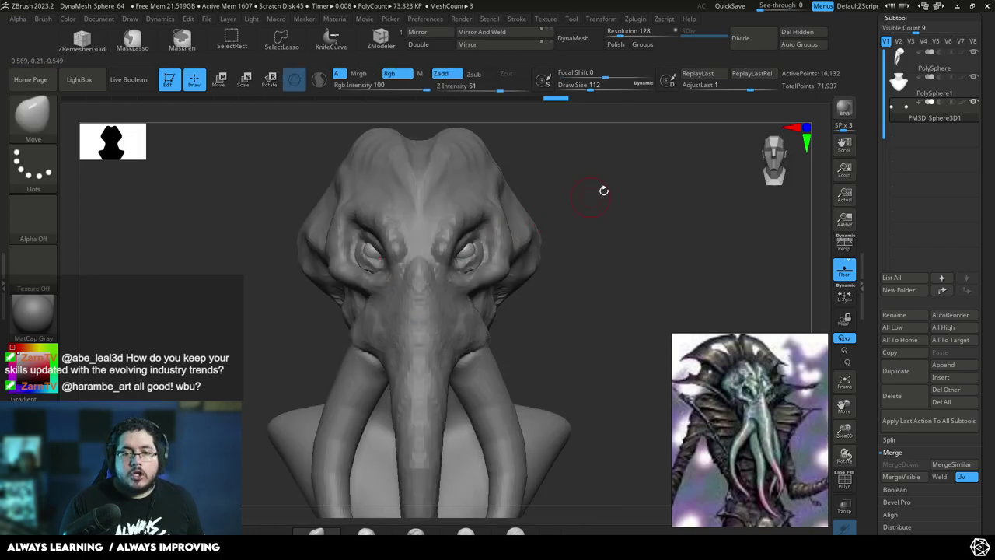
# - Build up and smooth the lower eyelids on the head with ClayBuildup at a draw size of about 62
pyautogui.keyDown('alt'); pyautogui.moveTo(569, 228); pyautogui.dragTo(582, 255); pyautogui.keyUp('alt')
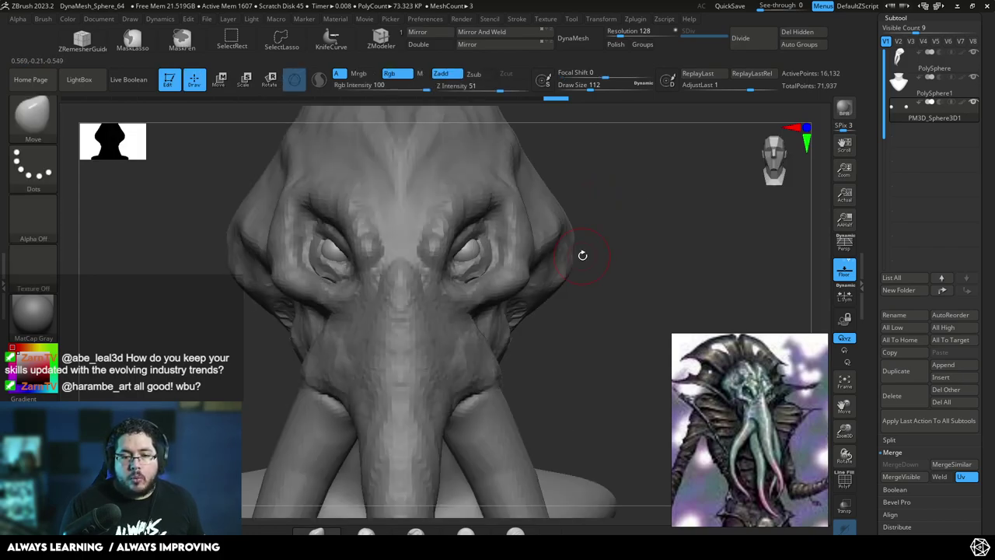
pyautogui.press('b')
pyautogui.press('c')
pyautogui.press('b')
pyautogui.press('space')
pyautogui.moveTo(493, 273); pyautogui.dragTo(471, 273)
pyautogui.keyDown('alt'); pyautogui.click(471, 278); pyautogui.keyUp('alt')
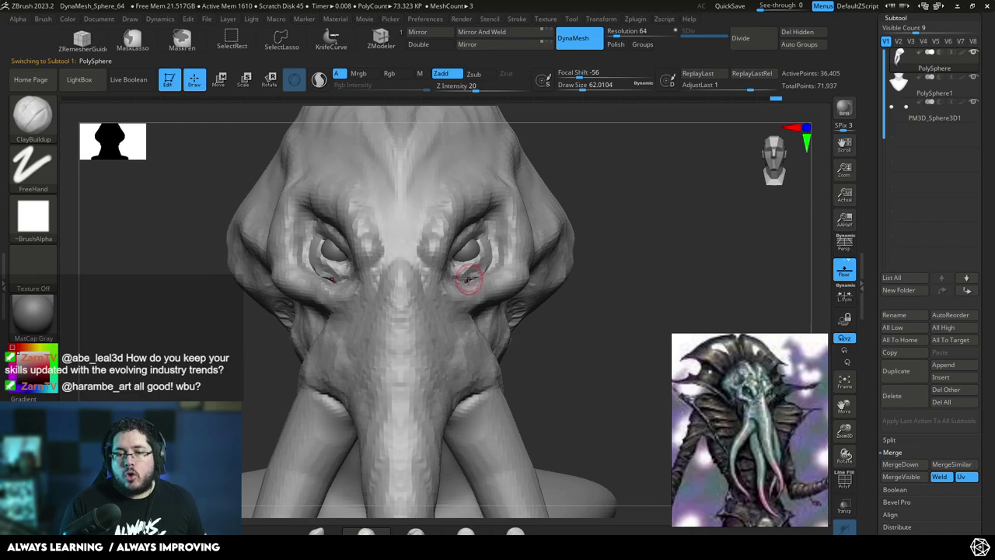
pyautogui.press('shift')
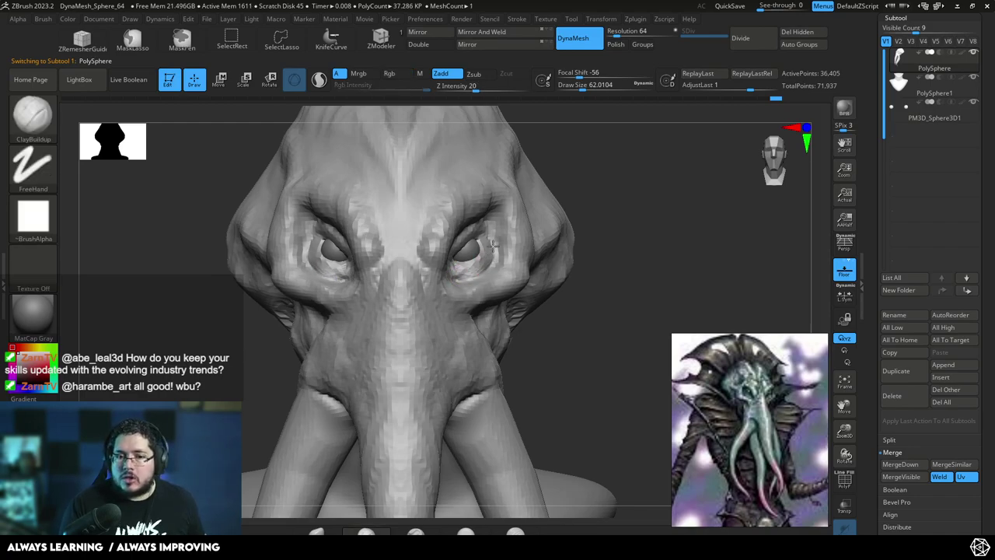
# - Build up the centre of the forehead and the bridge between the eyes with ClayBuildup at a draw size of about 167
pyautogui.moveTo(567, 169)
pyautogui.mouseDown()
pyautogui.moveTo(595, 175)
pyautogui.moveTo(616, 167)
pyautogui.moveTo(579, 172)
pyautogui.moveTo(555, 206)
pyautogui.moveTo(571, 193)
pyautogui.moveTo(576, 213)
pyautogui.mouseUp()
pyautogui.press('space')
pyautogui.click(575, 209)
pyautogui.press('space')
pyautogui.click(443, 238)
pyautogui.moveTo(432, 231)
pyautogui.mouseDown()
pyautogui.moveTo(416, 226)
pyautogui.moveTo(420, 205)
pyautogui.mouseUp()
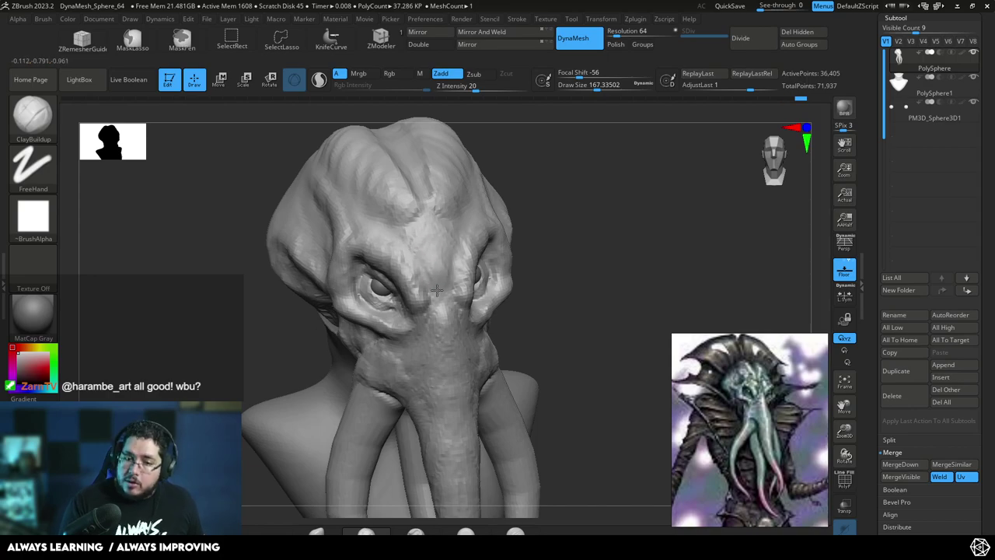
pyautogui.moveTo(415, 244); pyautogui.dragTo(456, 240, button='right')
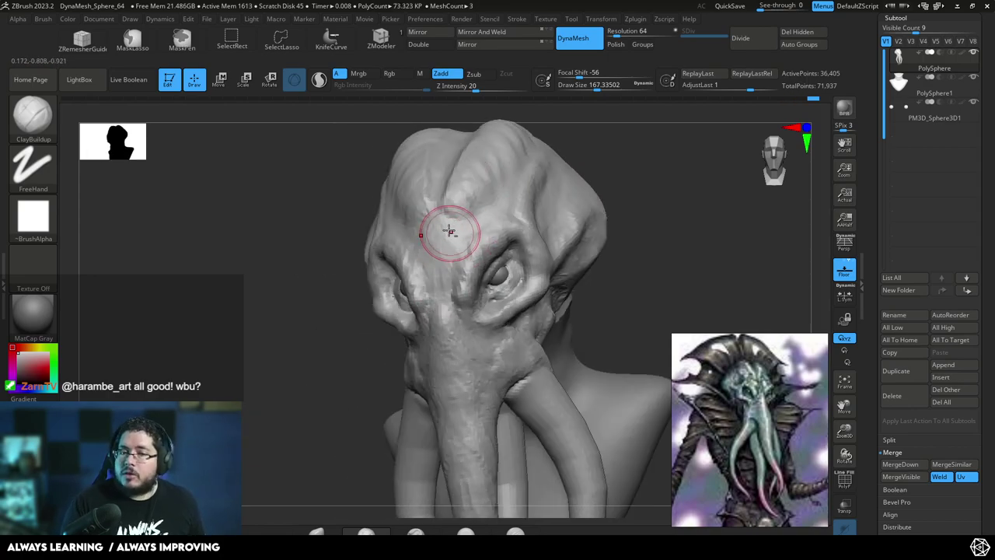
pyautogui.keyDown('shift'); pyautogui.moveTo(349, 349); pyautogui.dragTo(446, 249, button='right'); pyautogui.keyUp('shift')
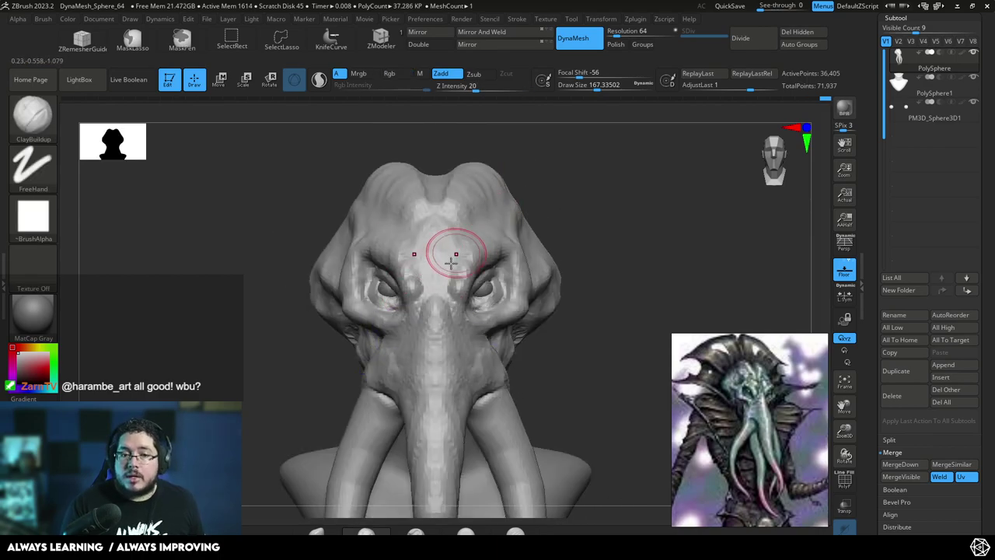
pyautogui.moveTo(420, 288); pyautogui.dragTo(420, 303)
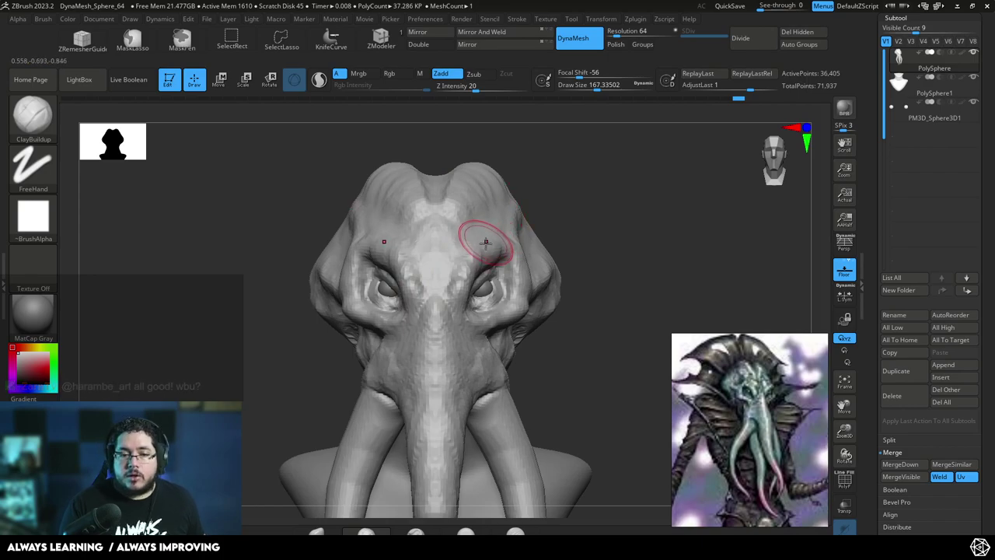
# - Refine the temples and the forehead above the brows with ClayBuildup at draw sizes of about 145 and 128
pyautogui.moveTo(500, 215); pyautogui.dragTo(541, 189, button='right')
pyautogui.press('space')
pyautogui.moveTo(542, 189); pyautogui.dragTo(529, 188)
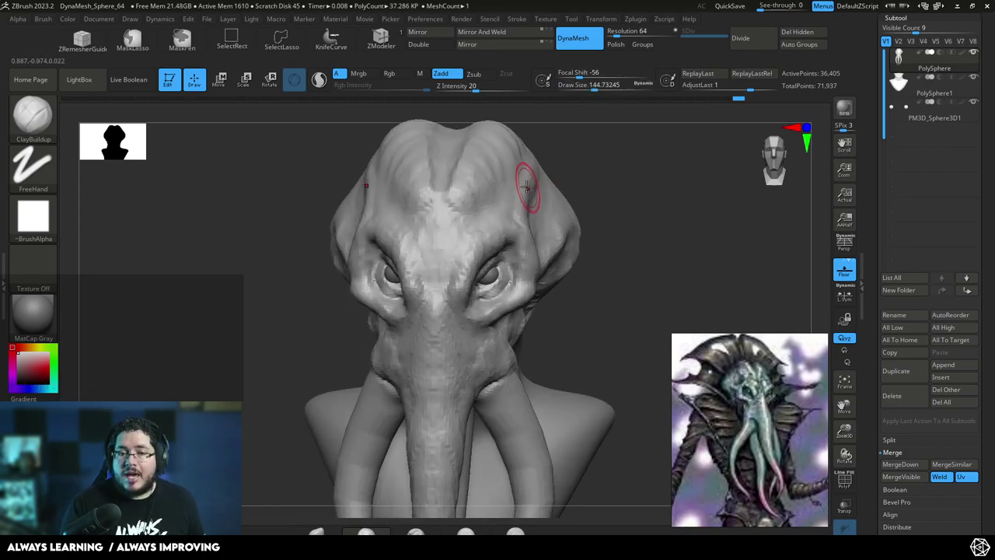
pyautogui.press('space')
pyautogui.moveTo(496, 217); pyautogui.dragTo(500, 216)
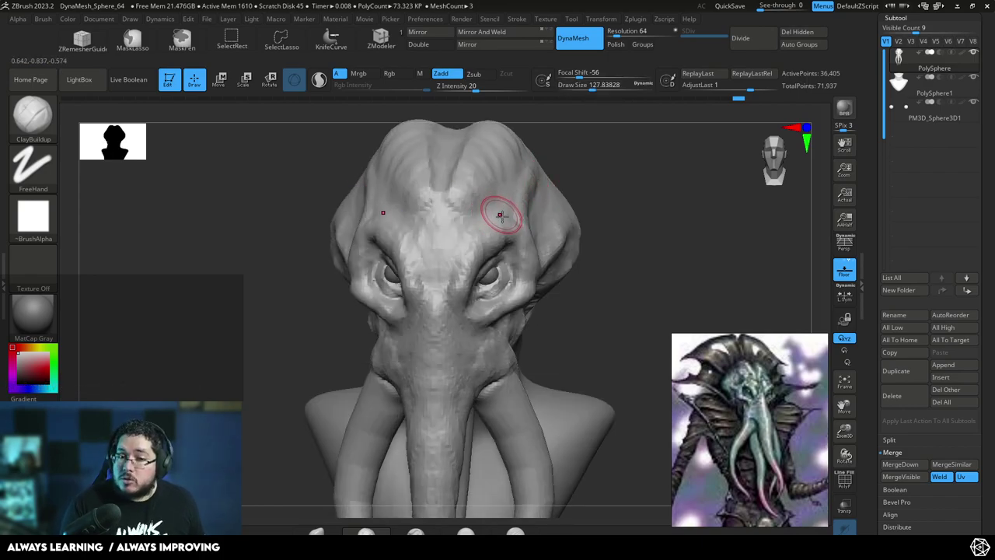
pyautogui.moveTo(506, 207)
pyautogui.mouseDown(button='right')
pyautogui.moveTo(534, 156)
pyautogui.moveTo(593, 156)
pyautogui.moveTo(557, 183)
pyautogui.mouseUp(button='right')
# - Build up the cheek above the side tentacle's root with ClayBuildup at a draw size of about 140
pyautogui.moveTo(600, 210)
pyautogui.mouseDown(button='right')
pyautogui.moveTo(585, 218)
pyautogui.moveTo(578, 200)
pyautogui.moveTo(533, 215)
pyautogui.mouseUp(button='right')
pyautogui.press('space')
pyautogui.press('space')
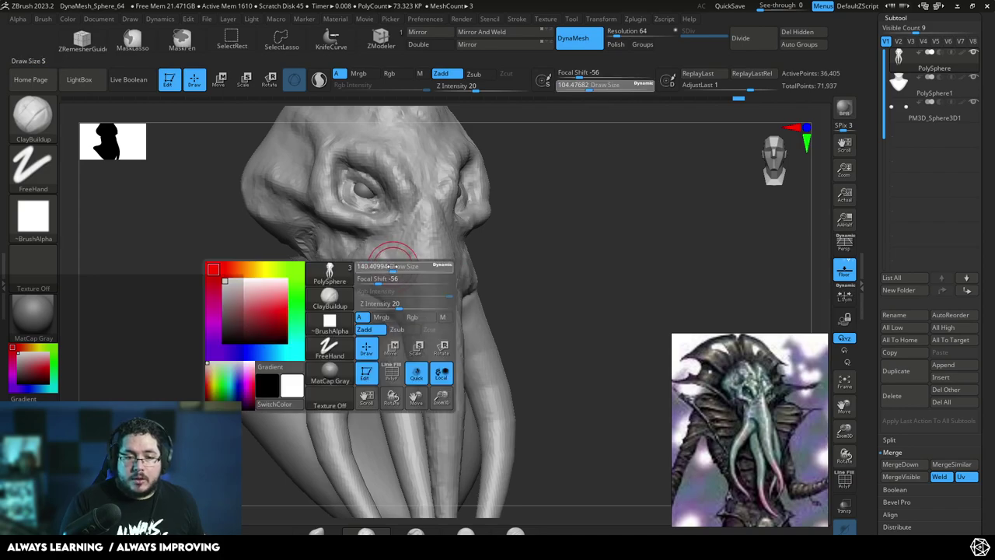
pyautogui.moveTo(390, 266); pyautogui.dragTo(395, 267)
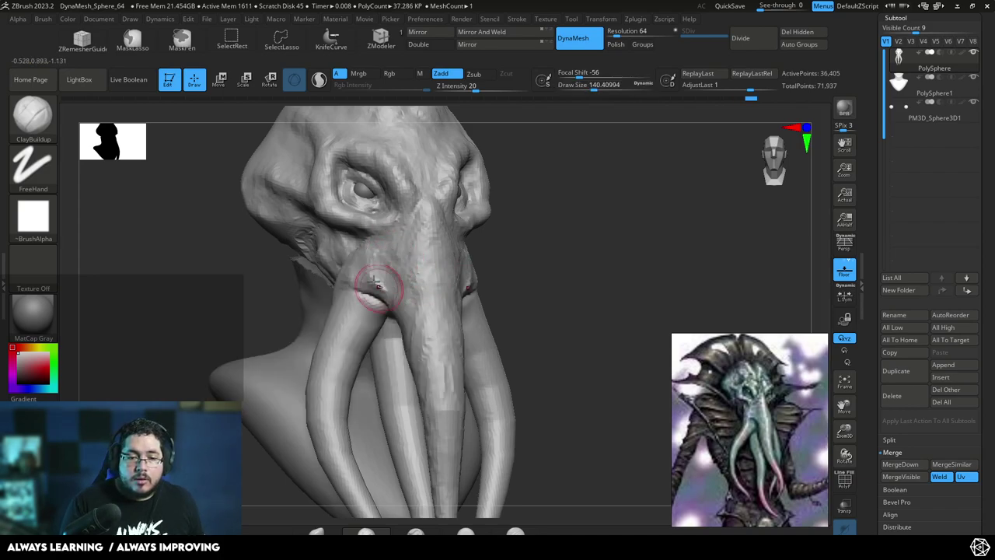
# - Select the eyeballs and raise them slightly within their sockets
pyautogui.moveTo(387, 282)
pyautogui.keyDown('shift'); pyautogui.mouseDown(button='right')
pyautogui.moveTo(545, 201)
pyautogui.moveTo(522, 262)
pyautogui.moveTo(536, 262)
pyautogui.moveTo(522, 225)
pyautogui.moveTo(573, 286)
pyautogui.mouseUp(button='right'); pyautogui.keyUp('shift')
pyautogui.keyDown('alt'); pyautogui.click(380, 221); pyautogui.keyUp('alt')
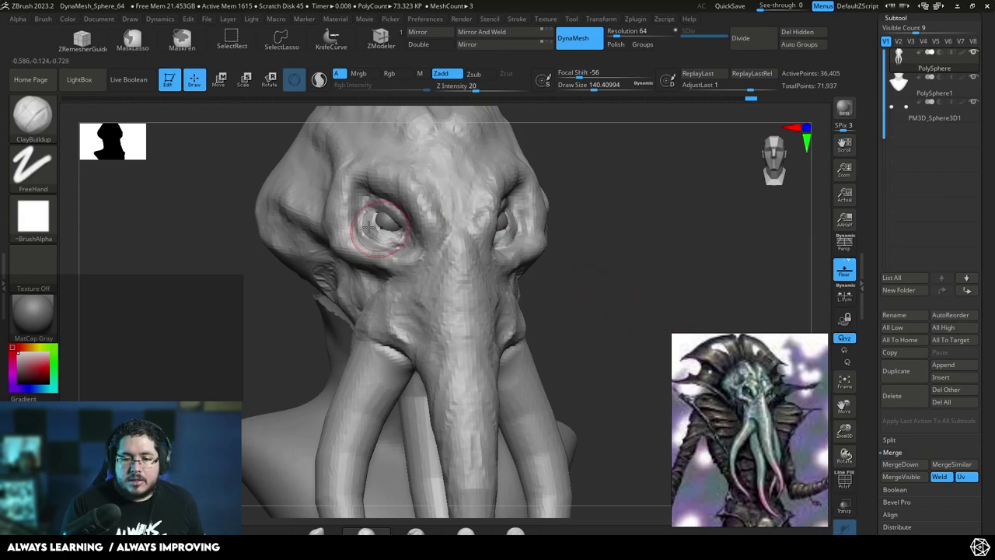
pyautogui.press('w')
pyautogui.moveTo(494, 162); pyautogui.dragTo(493, 153)
pyautogui.press('q')
# - Refine the eyelids and inner eye corners on the head with ClayBuildup at a draw size of about 49
pyautogui.moveTo(570, 150); pyautogui.dragTo(561, 158, button='right')
pyautogui.moveTo(671, 231); pyautogui.dragTo(605, 200, button='right')
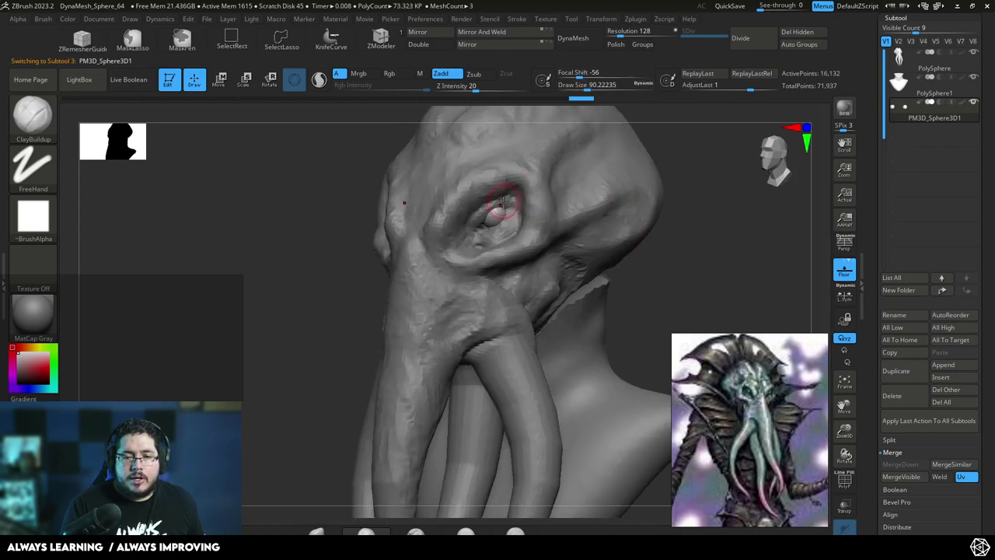
pyautogui.keyDown('alt'); pyautogui.click(489, 167); pyautogui.keyUp('alt')
pyautogui.press('b')
pyautogui.press('c')
pyautogui.press('b')
pyautogui.press('space')
pyautogui.moveTo(498, 222); pyautogui.dragTo(492, 218)
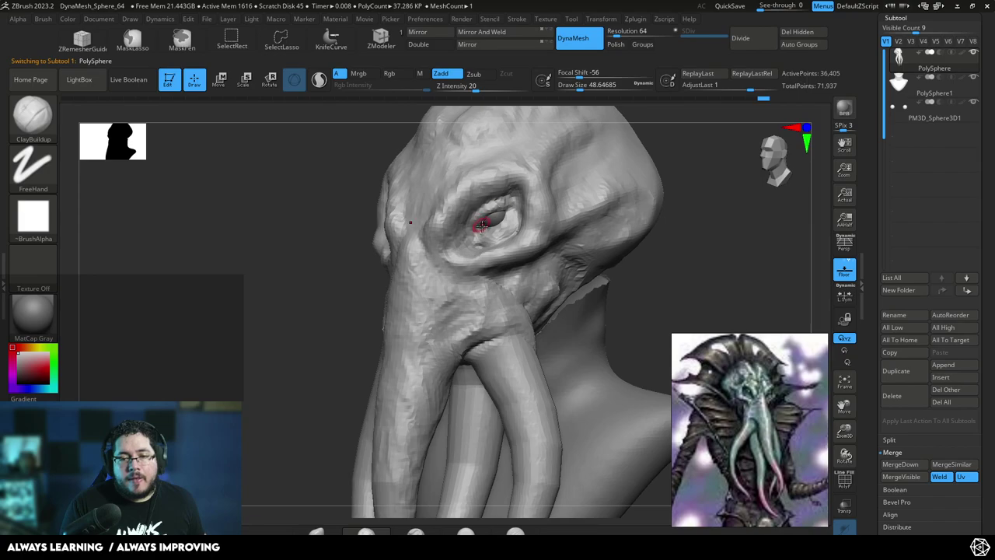
# - Blend the roots of the side tentacles into the face with ClayBuildup at a draw size of about 140
pyautogui.keyDown('ctrl'); pyautogui.moveTo(693, 167); pyautogui.dragTo(677, 142, button='right'); pyautogui.keyUp('ctrl')
pyautogui.keyDown('shift'); pyautogui.moveTo(677, 142); pyautogui.dragTo(680, 178, button='right'); pyautogui.keyUp('shift')
pyautogui.moveTo(552, 266)
pyautogui.keyDown('alt'); pyautogui.mouseDown(button='right')
pyautogui.moveTo(539, 231)
pyautogui.moveTo(553, 236)
pyautogui.mouseUp(button='right'); pyautogui.keyUp('alt')
pyautogui.press('space')
pyautogui.moveTo(533, 236); pyautogui.dragTo(540, 235)
pyautogui.press(']')
pyautogui.moveTo(406, 240); pyautogui.dragTo(417, 255)
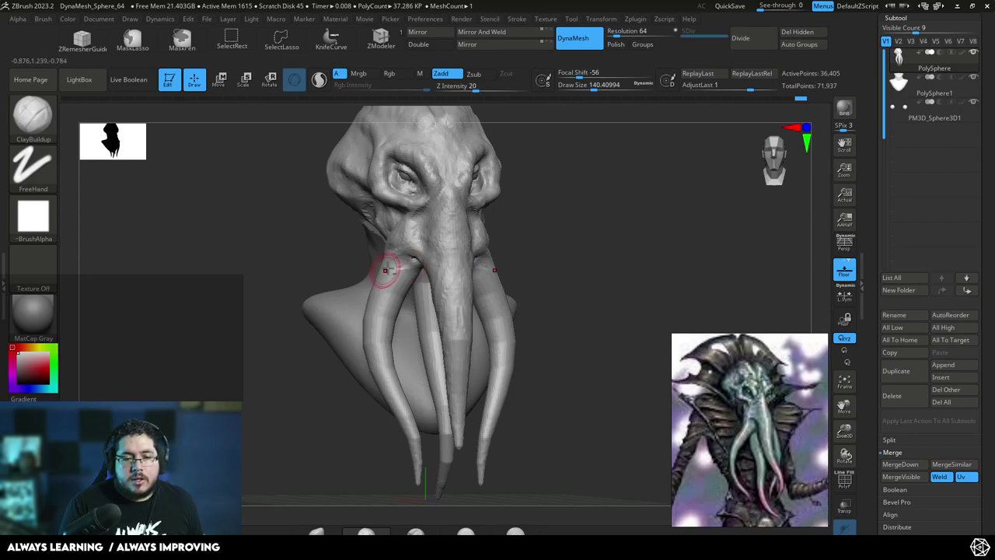
# - Smooth the side tentacle's root and flatten the cheek above it with TrimDynamic at a draw size of about 167
pyautogui.press('shift')
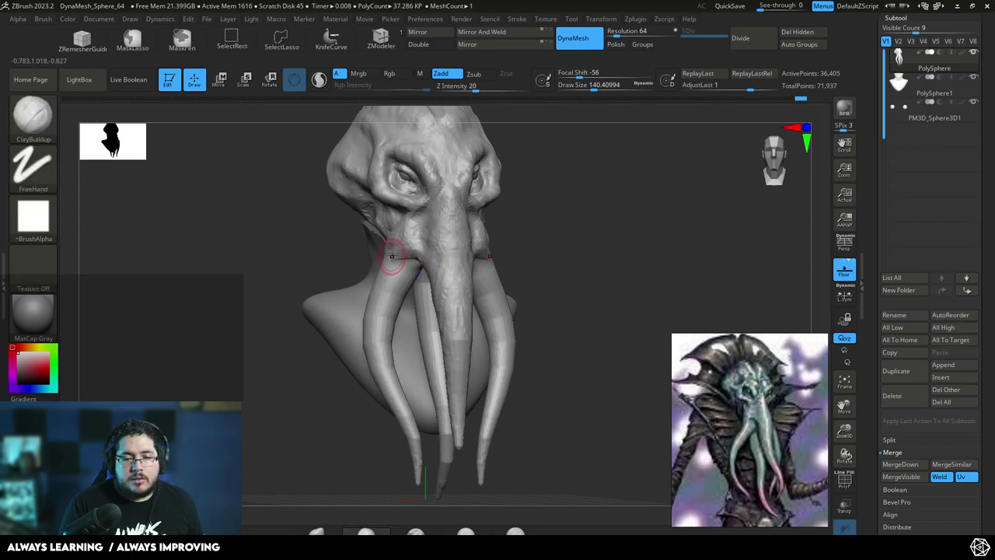
pyautogui.moveTo(399, 270); pyautogui.dragTo(476, 227, button='right')
pyautogui.moveTo(453, 248)
pyautogui.mouseDown()
pyautogui.moveTo(480, 259)
pyautogui.moveTo(473, 228)
pyautogui.mouseUp()
pyautogui.press('b')
pyautogui.press('t')
pyautogui.press('d')
pyautogui.press('space')
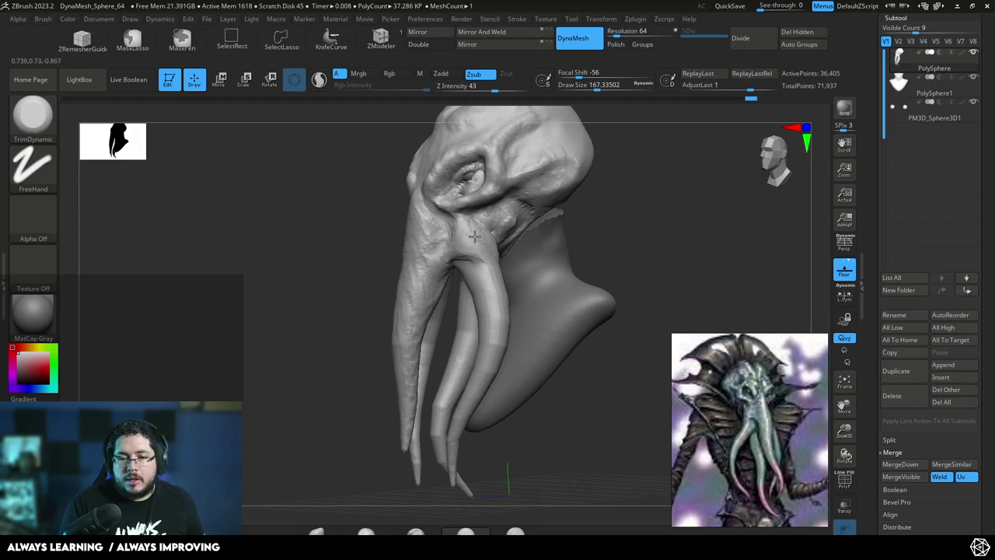
# - Reshape the front tentacle's side profile with the Move brush, starting at a draw size of about 372
pyautogui.keyDown('shift'); pyautogui.moveTo(377, 298); pyautogui.dragTo(374, 289); pyautogui.keyUp('shift')
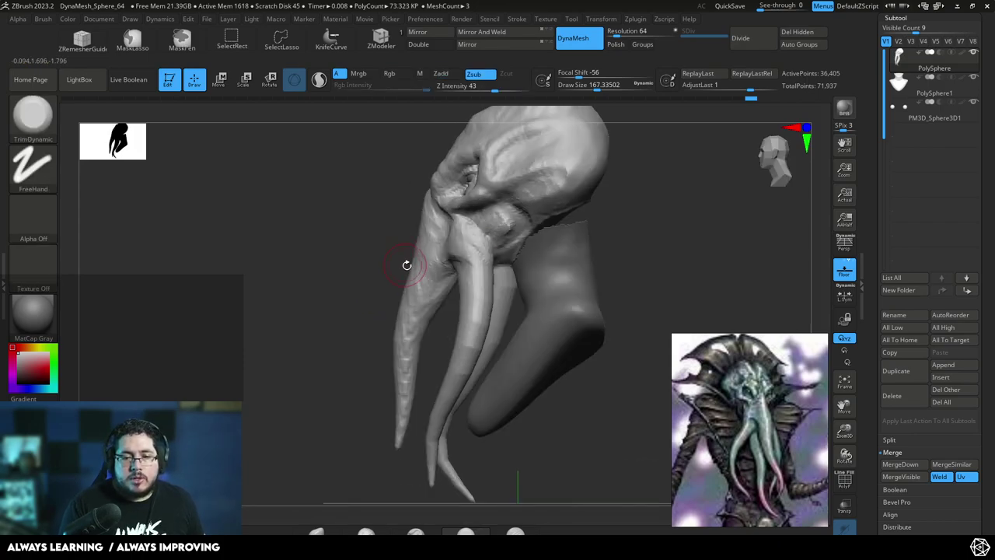
pyautogui.press('b')
pyautogui.press('m')
pyautogui.press('v')
pyautogui.press('space')
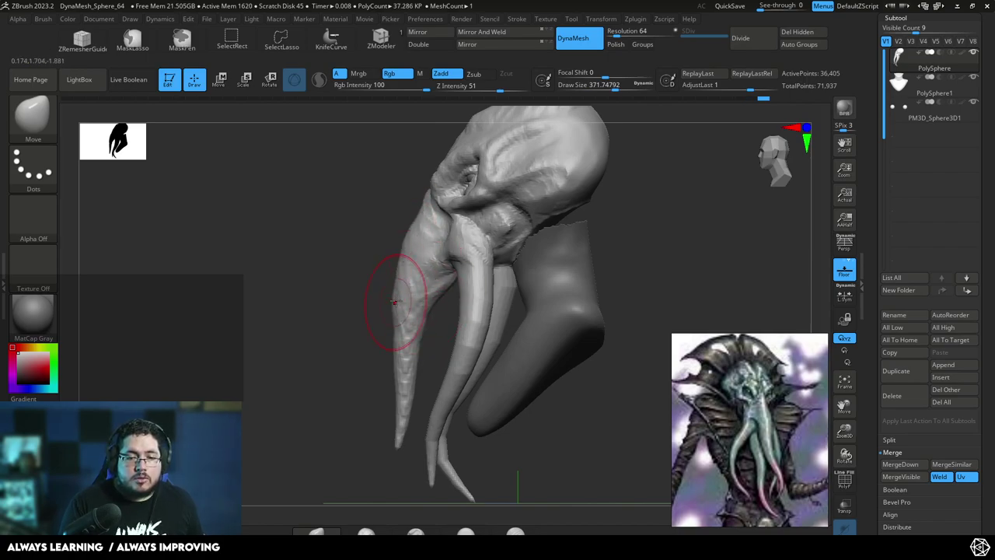
pyautogui.press('space')
pyautogui.press('ctrl')
pyautogui.press('space')
pyautogui.press('space')
pyautogui.moveTo(404, 336); pyautogui.dragTo(388, 305)
pyautogui.press('space')
# - Adjust the front tentacle's upper bulge and the curve toward its tip with the Move brush at a draw size of about 542
pyautogui.moveTo(425, 209); pyautogui.dragTo(410, 207)
pyautogui.moveTo(342, 222)
pyautogui.mouseDown()
pyautogui.moveTo(437, 226)
pyautogui.moveTo(434, 244)
pyautogui.mouseUp()
pyautogui.press('space')
pyautogui.moveTo(505, 226)
pyautogui.keyDown('alt'); pyautogui.mouseDown()
pyautogui.moveTo(506, 201)
pyautogui.moveTo(516, 256)
pyautogui.moveTo(542, 223)
pyautogui.moveTo(526, 210)
pyautogui.moveTo(477, 236)
pyautogui.mouseUp(); pyautogui.keyUp('alt')
pyautogui.press('space')
pyautogui.moveTo(433, 304)
pyautogui.mouseDown()
pyautogui.moveTo(444, 304)
pyautogui.moveTo(440, 333)
pyautogui.moveTo(417, 376)
pyautogui.mouseUp()
pyautogui.press('space')
pyautogui.press('space')
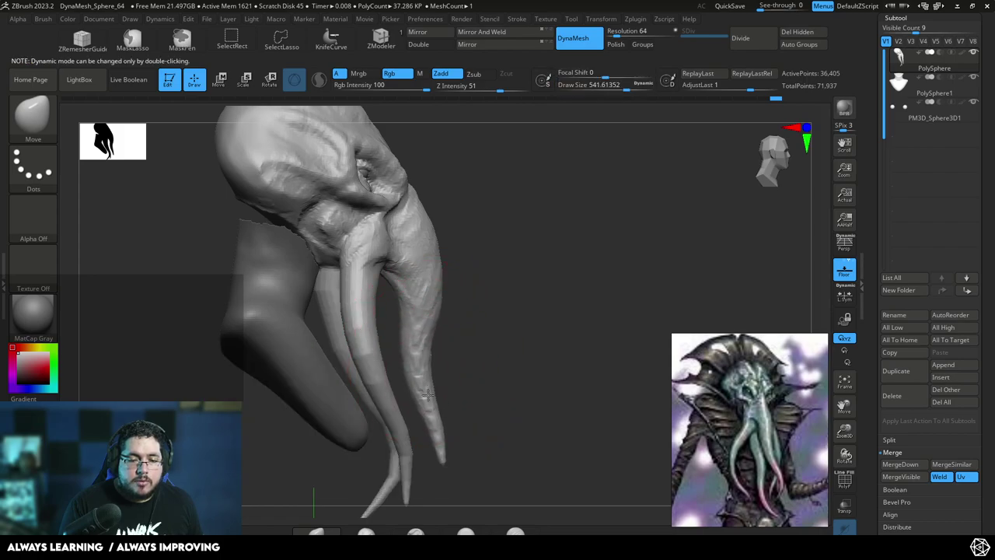
pyautogui.moveTo(474, 436); pyautogui.dragTo(447, 450)
pyautogui.moveTo(529, 322)
pyautogui.mouseDown()
pyautogui.moveTo(447, 311)
pyautogui.moveTo(497, 302)
pyautogui.moveTo(462, 300)
pyautogui.mouseUp()
pyautogui.press('s')
pyautogui.moveTo(445, 249); pyautogui.dragTo(426, 247)
pyautogui.moveTo(548, 201)
pyautogui.keyDown('alt'); pyautogui.mouseDown()
pyautogui.moveTo(544, 193)
pyautogui.moveTo(542, 209)
pyautogui.moveTo(549, 151)
pyautogui.moveTo(551, 158)
pyautogui.moveTo(510, 162)
pyautogui.moveTo(513, 210)
pyautogui.moveTo(461, 301)
pyautogui.mouseUp(); pyautogui.keyUp('alt')
pyautogui.moveTo(472, 357)
pyautogui.mouseDown()
pyautogui.moveTo(508, 176)
pyautogui.moveTo(585, 187)
pyautogui.moveTo(622, 163)
pyautogui.moveTo(563, 243)
pyautogui.mouseUp()
# - Build up the crown and the upper back of the head with ClayBuildup at a draw size of about 217
pyautogui.press('2')
pyautogui.press('space')
pyautogui.press('space')
pyautogui.moveTo(468, 273)
pyautogui.mouseDown()
pyautogui.moveTo(459, 272)
pyautogui.moveTo(489, 296)
pyautogui.moveTo(469, 282)
pyautogui.moveTo(509, 280)
pyautogui.moveTo(521, 296)
pyautogui.mouseUp()
pyautogui.moveTo(562, 302); pyautogui.dragTo(537, 350, button='right')
pyautogui.moveTo(558, 285); pyautogui.dragTo(540, 313)
pyautogui.moveTo(566, 242); pyautogui.dragTo(611, 204, button='right')
pyautogui.moveTo(476, 260)
pyautogui.mouseDown()
pyautogui.moveTo(438, 269)
pyautogui.moveTo(455, 277)
pyautogui.moveTo(426, 269)
pyautogui.mouseUp()
pyautogui.moveTo(603, 226); pyautogui.dragTo(490, 277)
pyautogui.moveTo(420, 287); pyautogui.dragTo(489, 269)
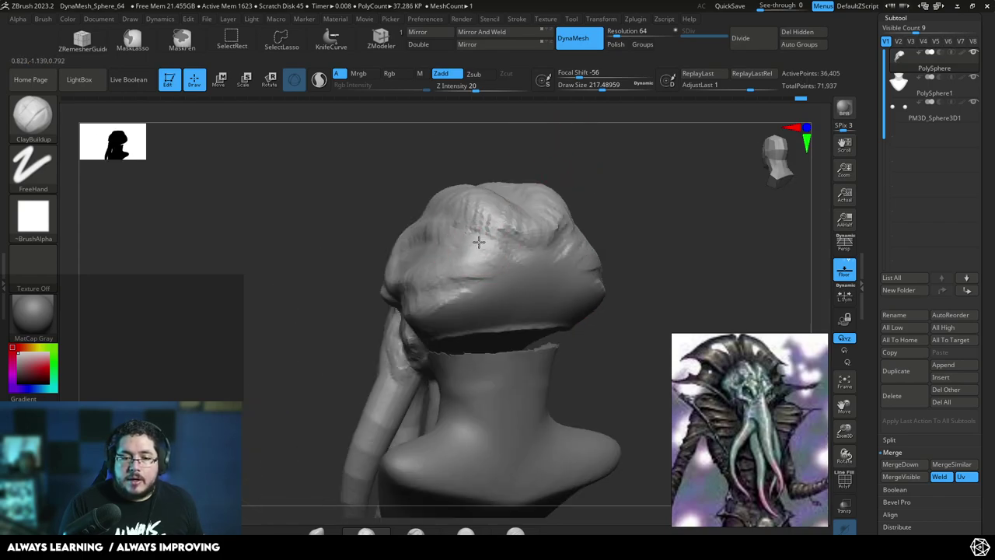
# - Fill out the lower back of the skull above the neck with ClayBuildup at a draw size of about 217
pyautogui.moveTo(479, 295); pyautogui.dragTo(493, 264, button='right')
pyautogui.moveTo(442, 343); pyautogui.dragTo(505, 334)
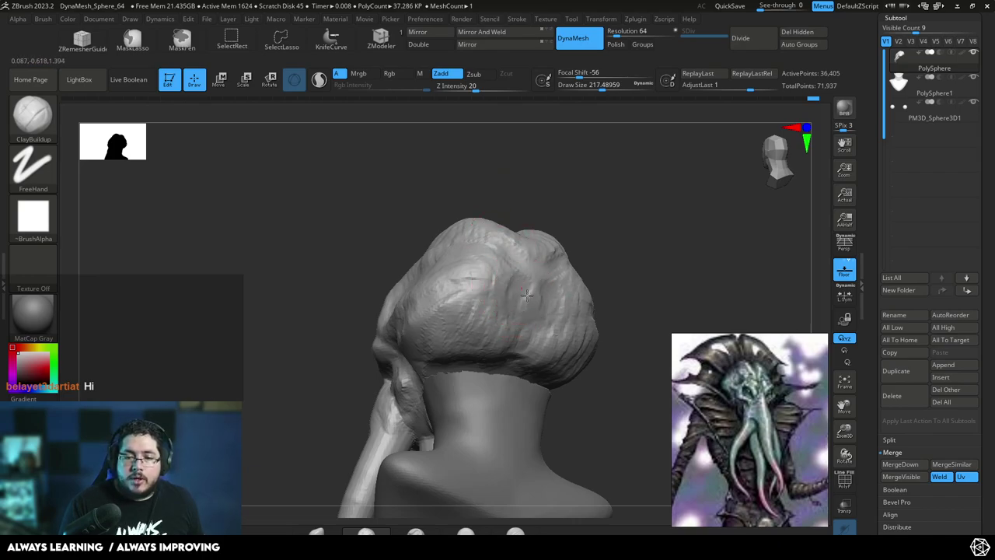
pyautogui.moveTo(530, 269); pyautogui.dragTo(508, 266)
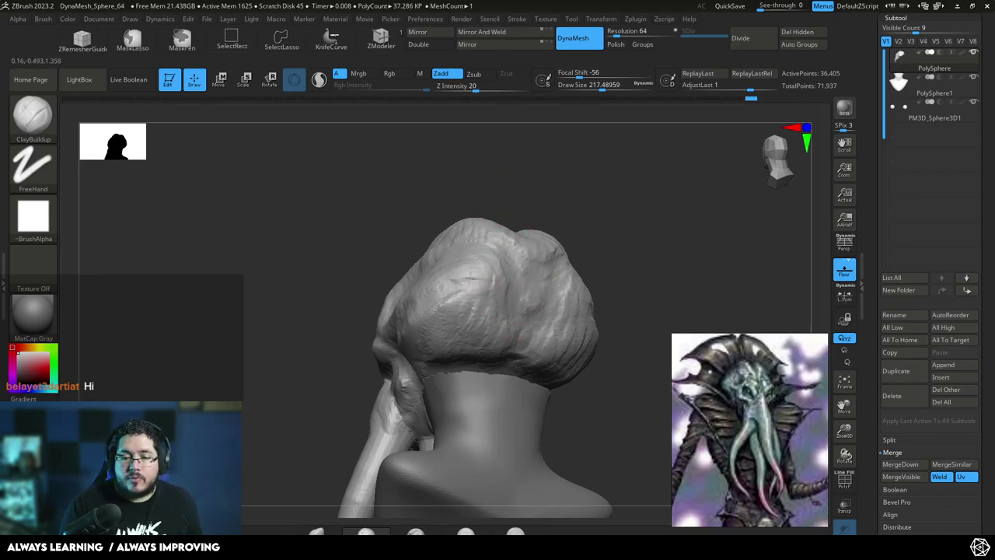
pyautogui.moveTo(521, 269); pyautogui.dragTo(544, 244, button='right')
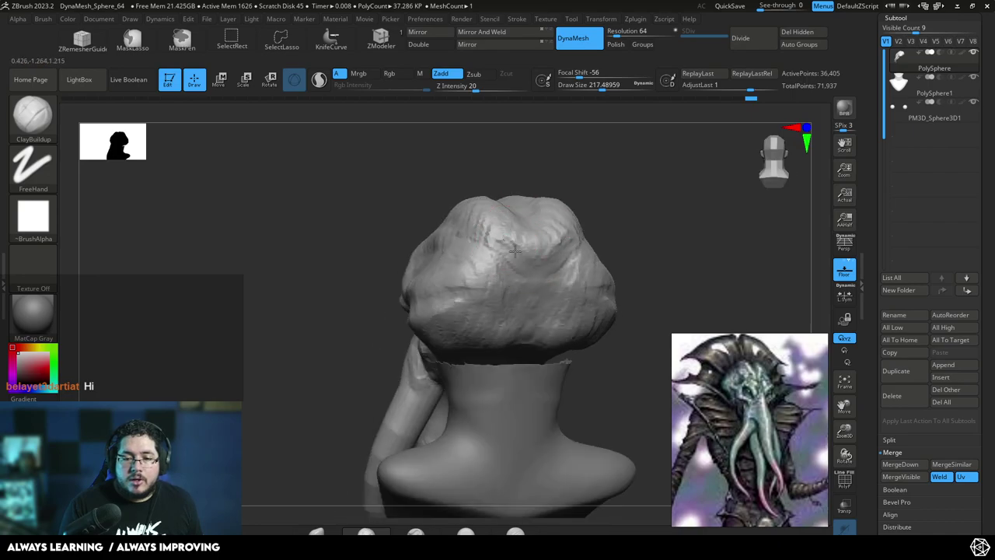
pyautogui.moveTo(585, 186)
pyautogui.mouseDown(button='right')
pyautogui.moveTo(604, 186)
pyautogui.moveTo(496, 252)
pyautogui.mouseUp(button='right')
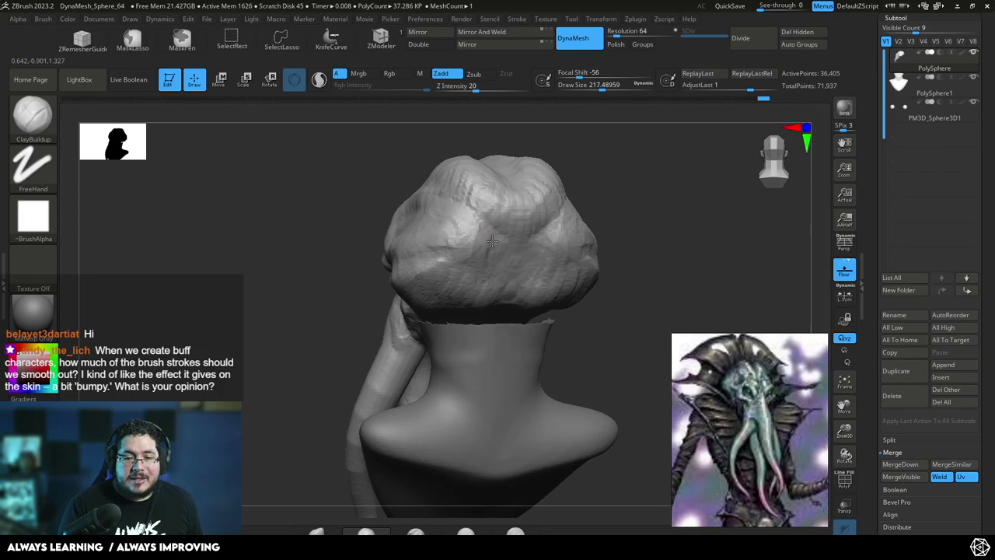
# - Add volume to the cheek where the side tentacle begins with ClayBuildup at a draw size of about 163
pyautogui.moveTo(447, 230)
pyautogui.mouseDown(button='right')
pyautogui.moveTo(434, 301)
pyautogui.moveTo(578, 211)
pyautogui.moveTo(541, 215)
pyautogui.moveTo(580, 178)
pyautogui.moveTo(613, 226)
pyautogui.moveTo(566, 178)
pyautogui.mouseUp(button='right')
pyautogui.press('space')
pyautogui.moveTo(534, 241); pyautogui.dragTo(526, 240)
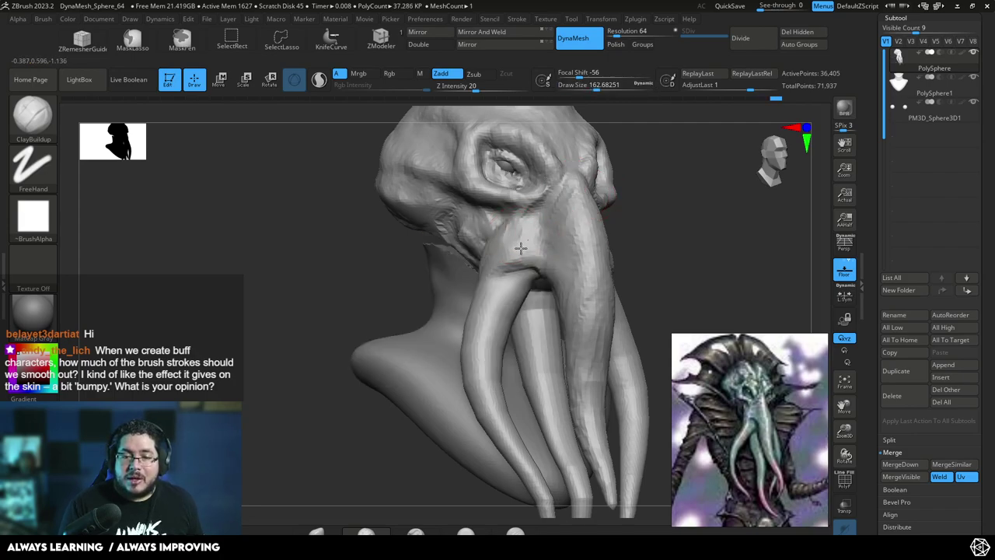
pyautogui.moveTo(526, 230)
pyautogui.mouseDown()
pyautogui.moveTo(524, 166)
pyautogui.moveTo(524, 228)
pyautogui.mouseUp()
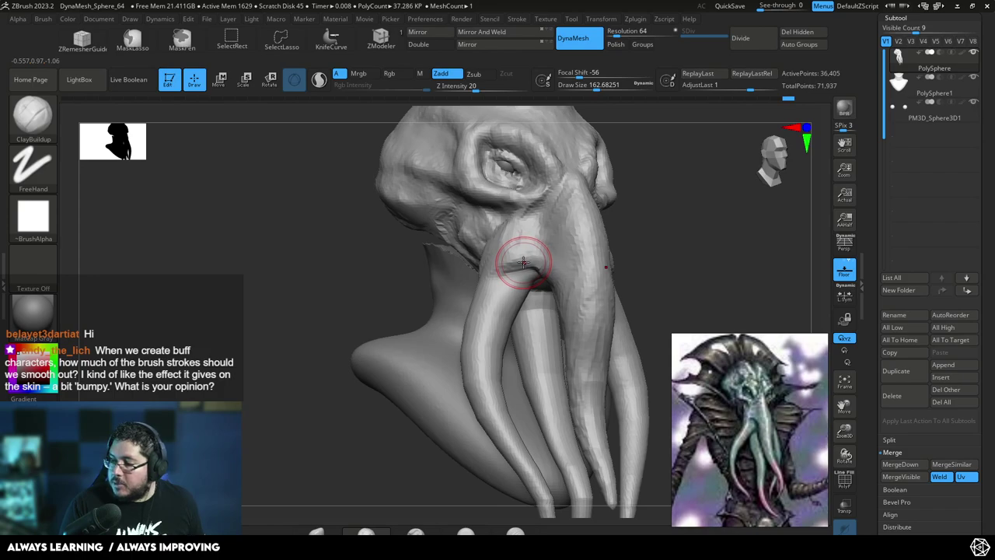
# - Change the ClayBuildup brush's alpha to the soft round Alpha 12
pyautogui.moveTo(627, 216)
pyautogui.mouseDown()
pyautogui.moveTo(640, 227)
pyautogui.moveTo(534, 225)
pyautogui.mouseUp()
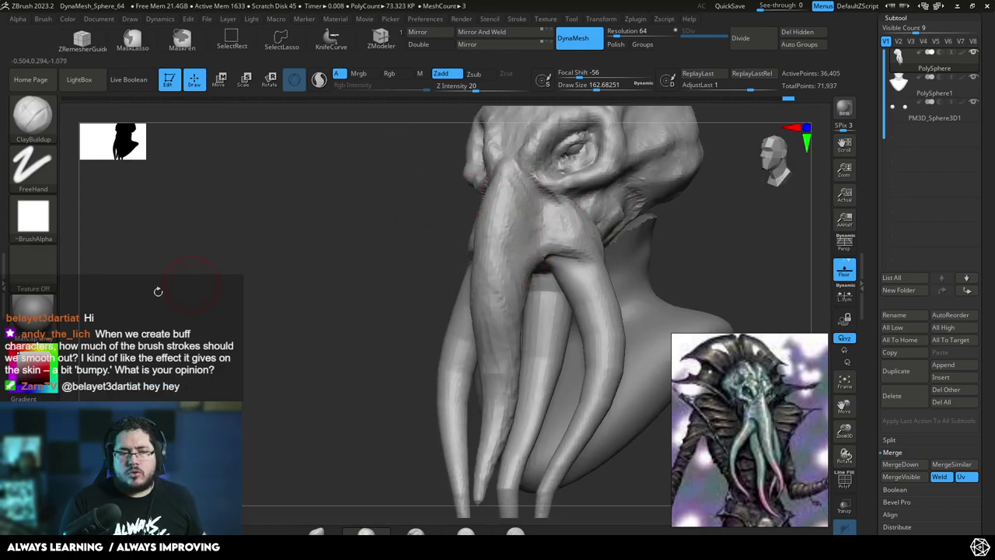
pyautogui.click(33, 218)
pyautogui.click(98, 297)
# - Try ClayBuildup strokes with Alpha 12 on the shoulder of the bust subtool and undo them
pyautogui.moveTo(719, 225); pyautogui.dragTo(639, 230)
pyautogui.keyDown('alt'); pyautogui.click(591, 309); pyautogui.keyUp('alt')
pyautogui.moveTo(591, 308); pyautogui.dragTo(531, 390)
pyautogui.moveTo(611, 333); pyautogui.dragTo(557, 384)
pyautogui.moveTo(617, 350); pyautogui.dragTo(561, 389)
pyautogui.moveTo(655, 243); pyautogui.dragTo(648, 286)
pyautogui.moveTo(595, 289)
pyautogui.mouseDown()
pyautogui.moveTo(558, 338)
pyautogui.moveTo(551, 328)
pyautogui.moveTo(536, 387)
pyautogui.mouseUp()
pyautogui.moveTo(670, 244)
pyautogui.mouseDown()
pyautogui.moveTo(656, 244)
pyautogui.moveTo(637, 178)
pyautogui.mouseUp()
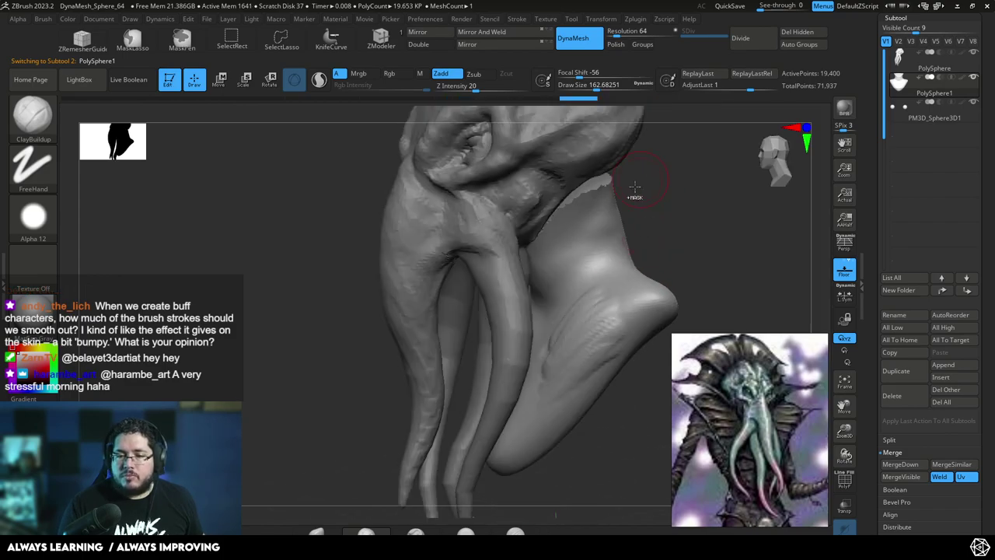
pyautogui.press('ctrl')
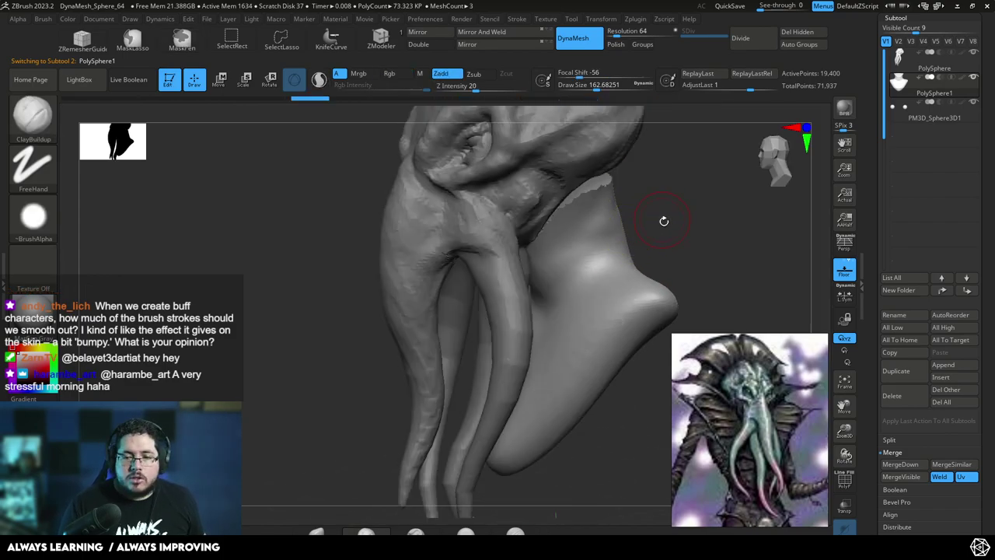
# - Reselect the head subtool and flatten the surface of the forehead lobes with TrimDynamic at a draw size of about 177
pyautogui.moveTo(662, 220); pyautogui.dragTo(317, 248)
pyautogui.moveTo(249, 280); pyautogui.dragTo(459, 295)
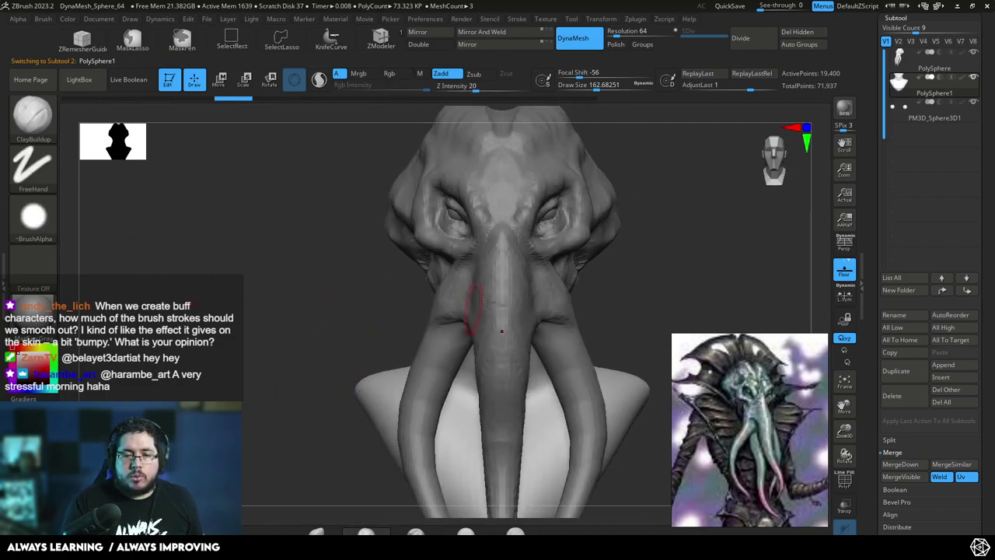
pyautogui.moveTo(672, 216)
pyautogui.mouseDown()
pyautogui.moveTo(668, 225)
pyautogui.moveTo(646, 202)
pyautogui.moveTo(650, 231)
pyautogui.moveTo(629, 212)
pyautogui.mouseUp()
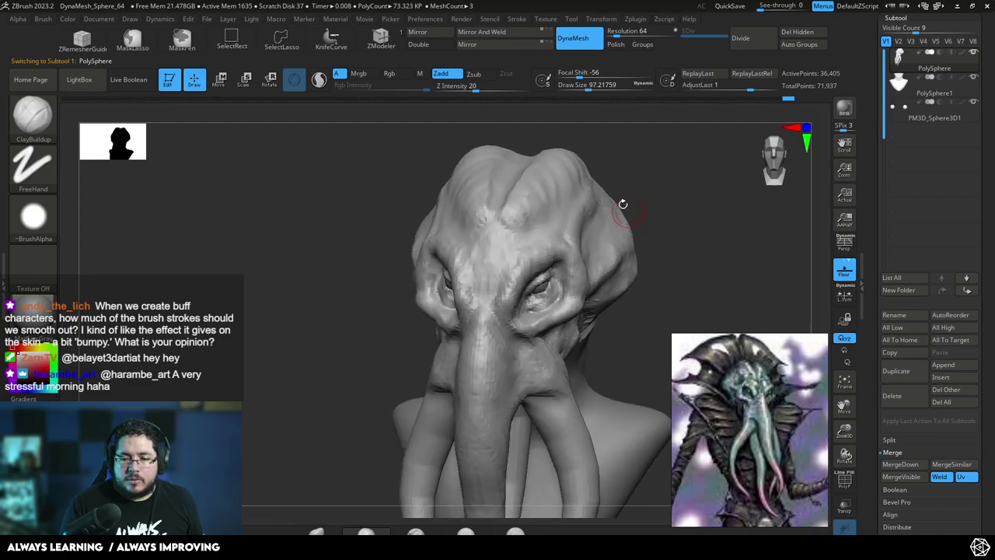
pyautogui.press('b')
pyautogui.press('t')
pyautogui.press('d')
pyautogui.press('space')
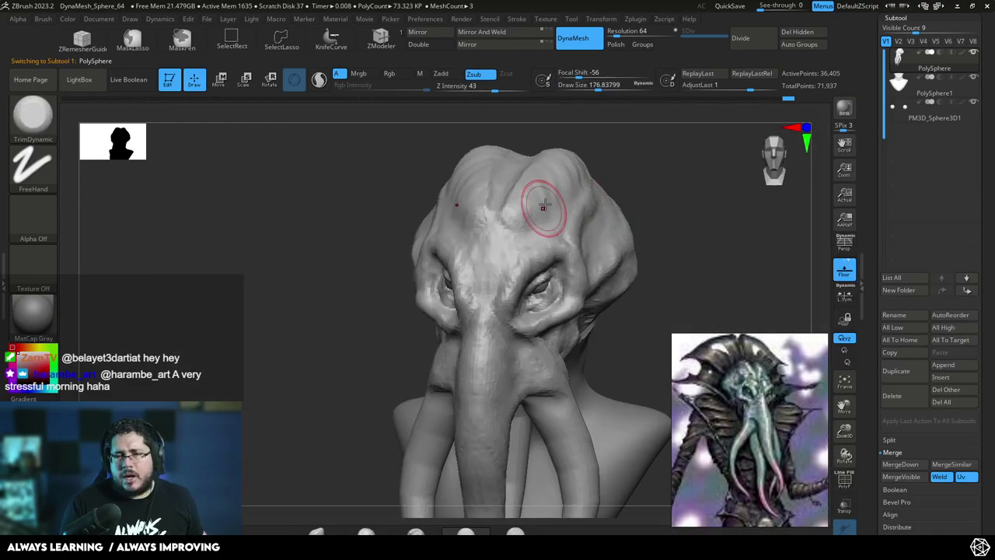
pyautogui.moveTo(542, 194)
pyautogui.mouseDown(button='right')
pyautogui.moveTo(590, 175)
pyautogui.moveTo(585, 155)
pyautogui.moveTo(677, 134)
pyautogui.moveTo(574, 205)
pyautogui.mouseUp(button='right')
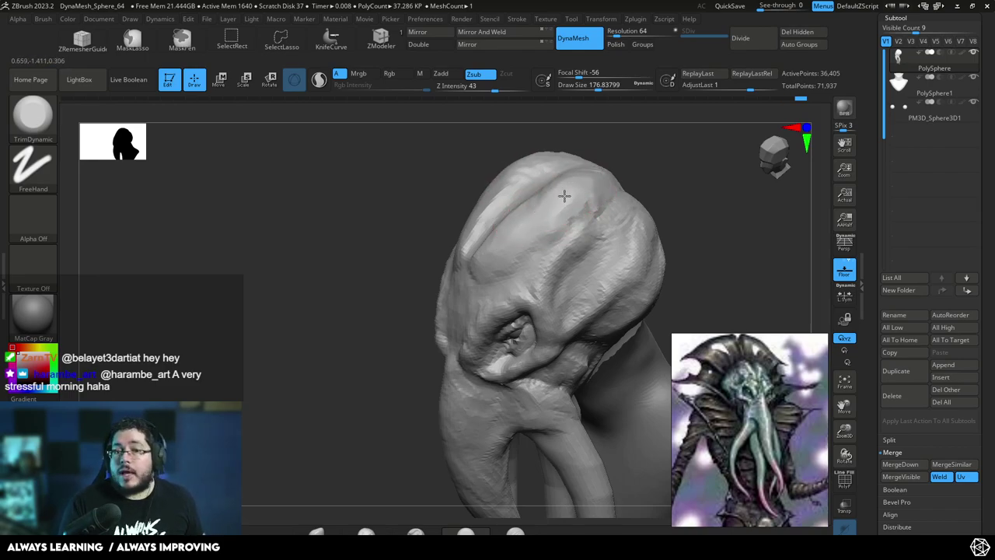
pyautogui.keyDown('shift'); pyautogui.moveTo(622, 162); pyautogui.dragTo(644, 156); pyautogui.keyUp('shift')
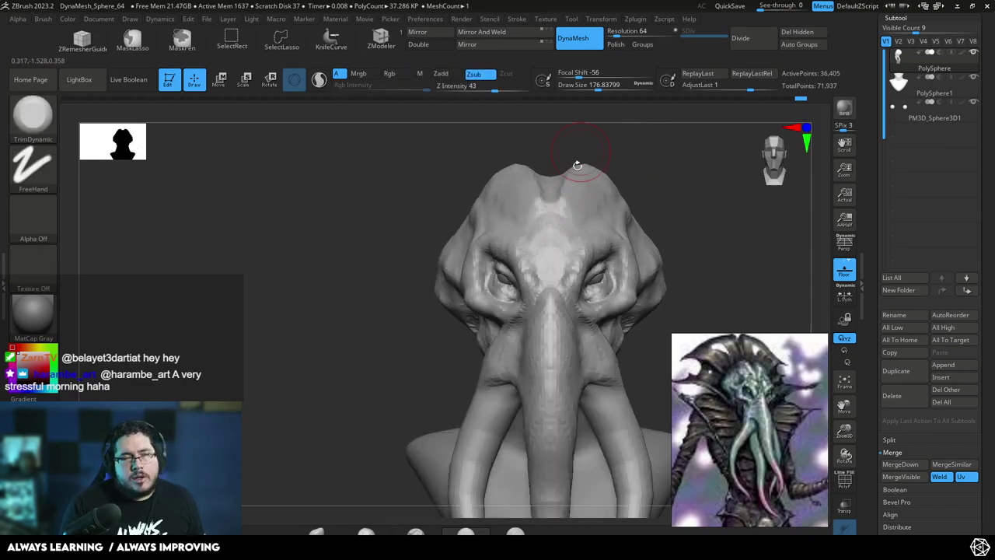
# - Refine the planes on top of the skull lobes with TrimDynamic at a draw size of about 149
pyautogui.moveTo(578, 155); pyautogui.dragTo(651, 174, button='right')
pyautogui.press('space')
pyautogui.moveTo(561, 181); pyautogui.dragTo(568, 218)
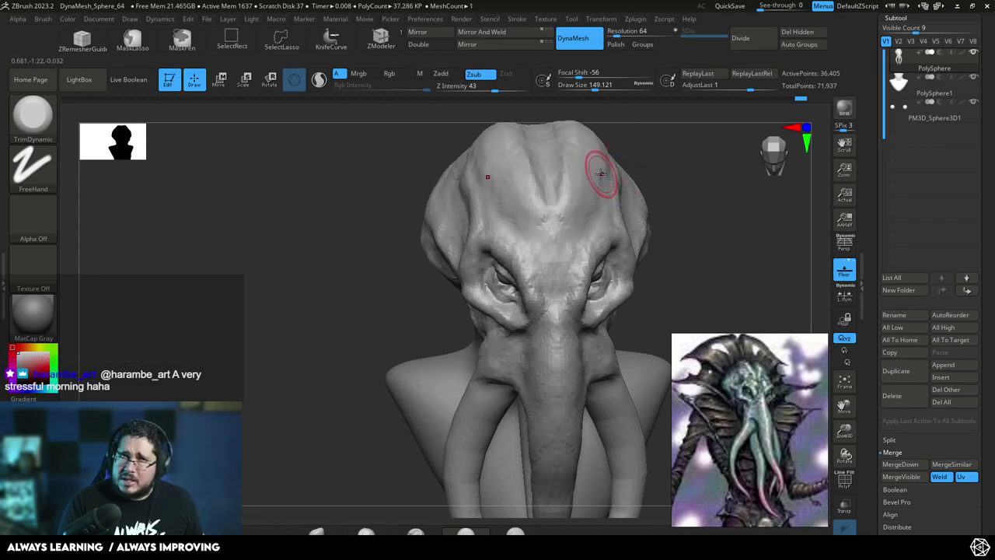
pyautogui.moveTo(668, 190); pyautogui.dragTo(660, 187)
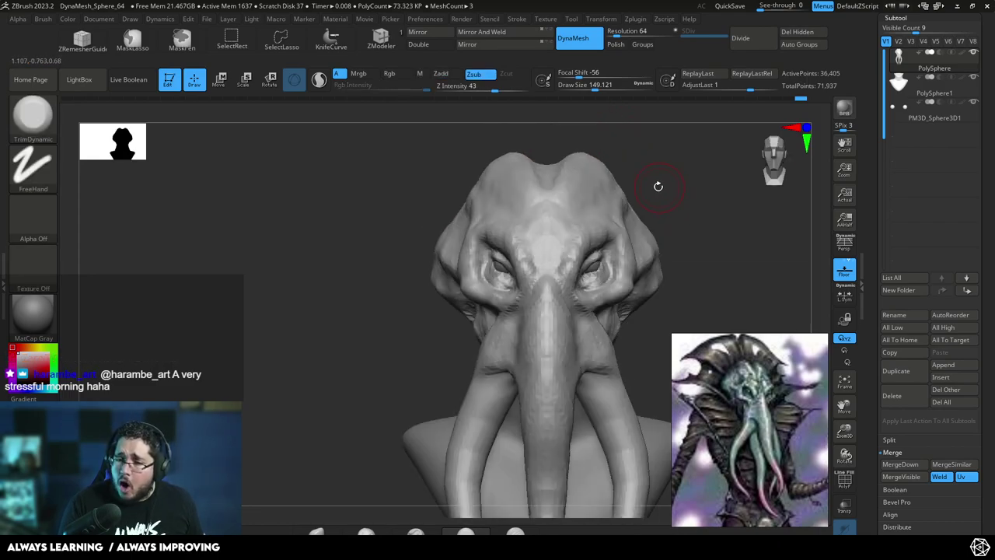
# - Refine the transition from the inner eye corner to the side tentacle's root with ClayBuildup at a draw size of about 94
pyautogui.moveTo(696, 218)
pyautogui.mouseDown()
pyautogui.moveTo(669, 195)
pyautogui.moveTo(661, 233)
pyautogui.moveTo(663, 223)
pyautogui.mouseUp()
pyautogui.press('space')
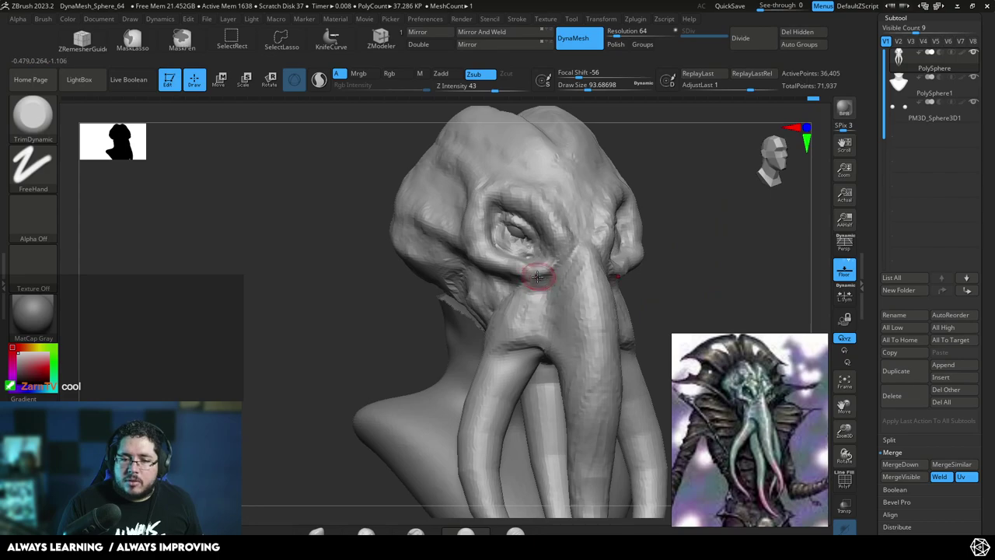
pyautogui.press('b')
pyautogui.press('c')
pyautogui.press('b')
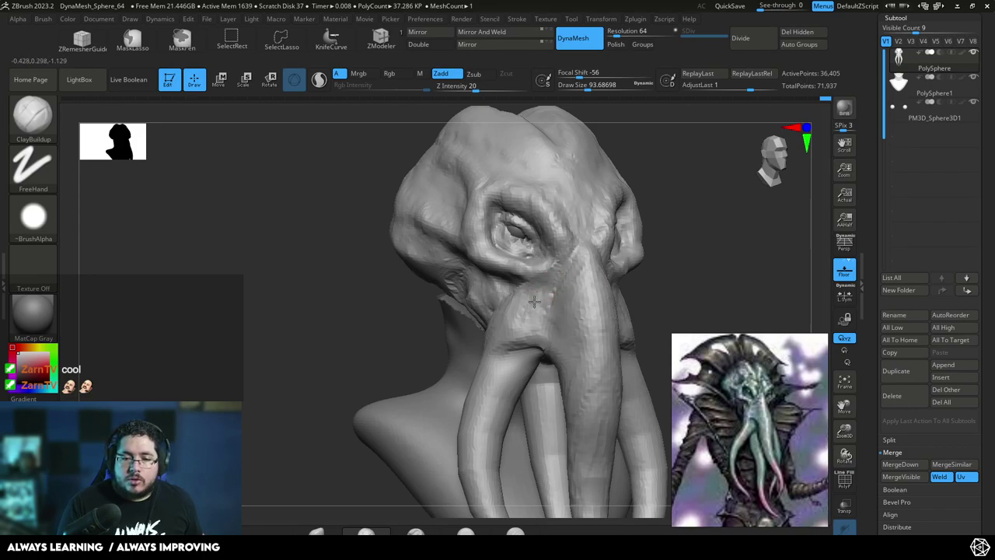
pyautogui.moveTo(675, 248)
pyautogui.mouseDown()
pyautogui.moveTo(658, 262)
pyautogui.moveTo(689, 275)
pyautogui.moveTo(662, 247)
pyautogui.mouseUp()
# - Remesh the head with DynaMesh at a resolution of 112
pyautogui.keyDown('alt'); pyautogui.moveTo(704, 177); pyautogui.dragTo(739, 224); pyautogui.keyUp('alt')
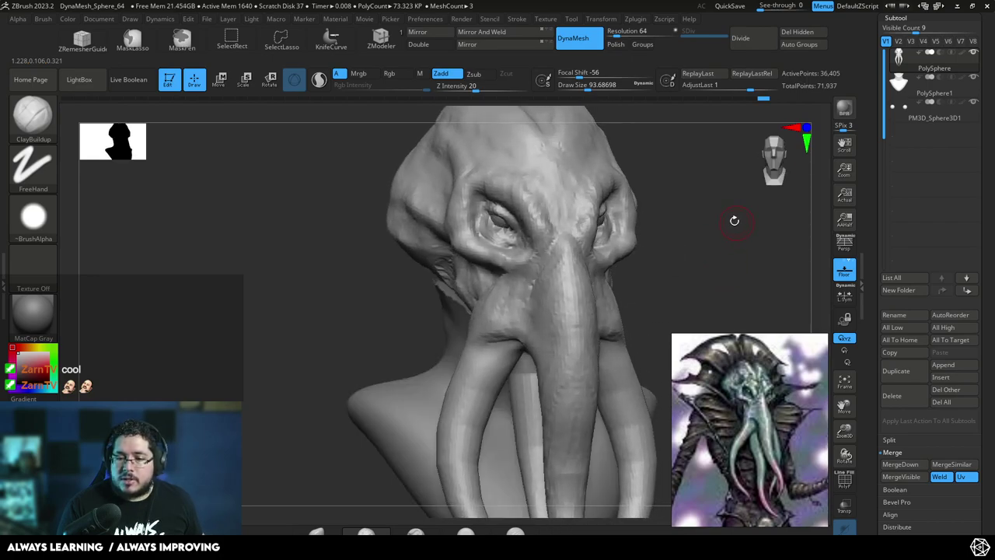
pyautogui.moveTo(730, 215)
pyautogui.mouseDown(button='right')
pyautogui.moveTo(729, 238)
pyautogui.moveTo(712, 168)
pyautogui.mouseUp(button='right')
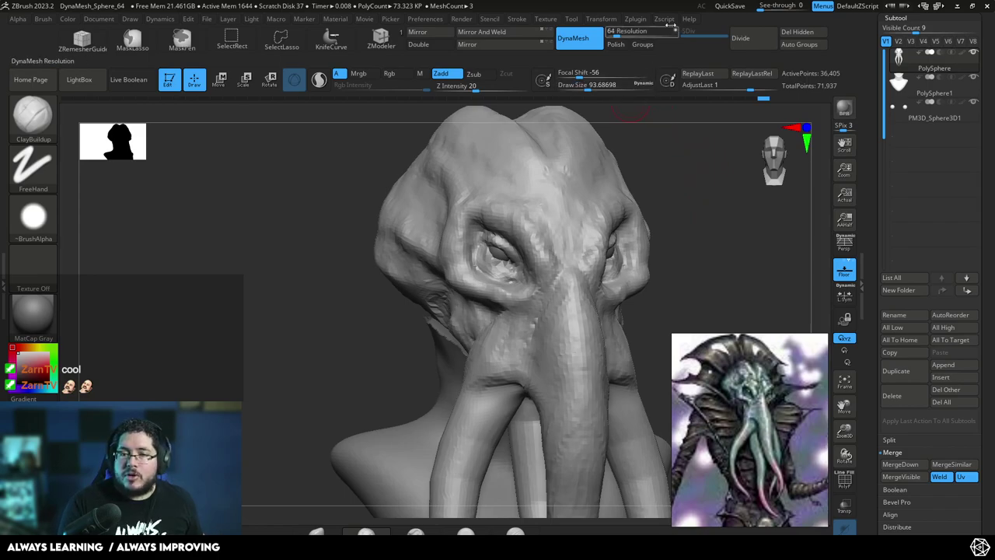
pyautogui.moveTo(619, 33); pyautogui.dragTo(662, 104)
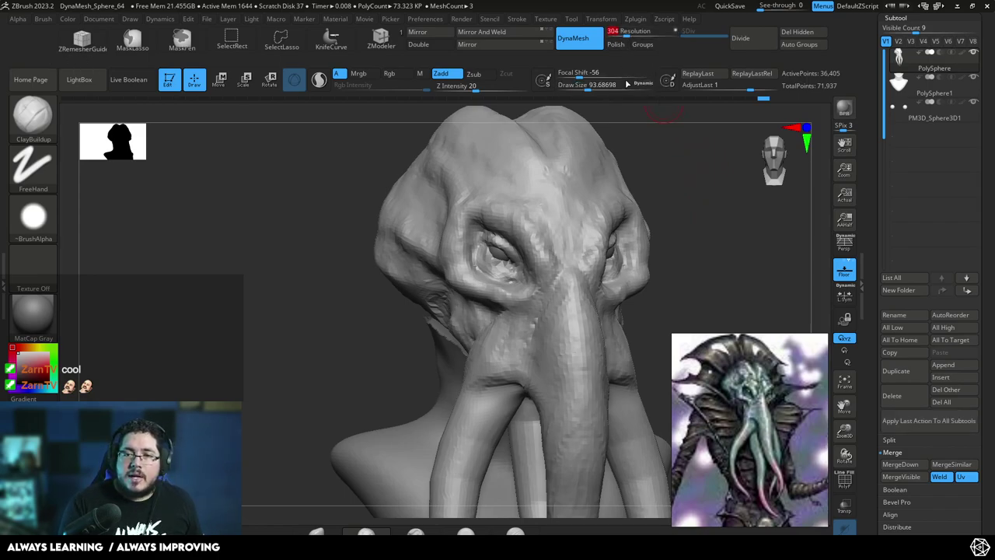
pyautogui.click(625, 31)
pyautogui.moveTo(615, 31); pyautogui.dragTo(622, 34)
pyautogui.keyDown('ctrl'); pyautogui.moveTo(694, 178); pyautogui.dragTo(722, 242); pyautogui.keyUp('ctrl')
# - Sculpt the eyelids and the folds under the eyes with ClayBuildup at a draw size of about 71
pyautogui.moveTo(710, 243)
pyautogui.keyDown('alt'); pyautogui.mouseDown()
pyautogui.moveTo(711, 266)
pyautogui.moveTo(516, 211)
pyautogui.moveTo(469, 221)
pyautogui.moveTo(482, 230)
pyautogui.moveTo(476, 244)
pyautogui.mouseUp(); pyautogui.keyUp('alt')
pyautogui.press('space')
pyautogui.moveTo(673, 167); pyautogui.dragTo(627, 156)
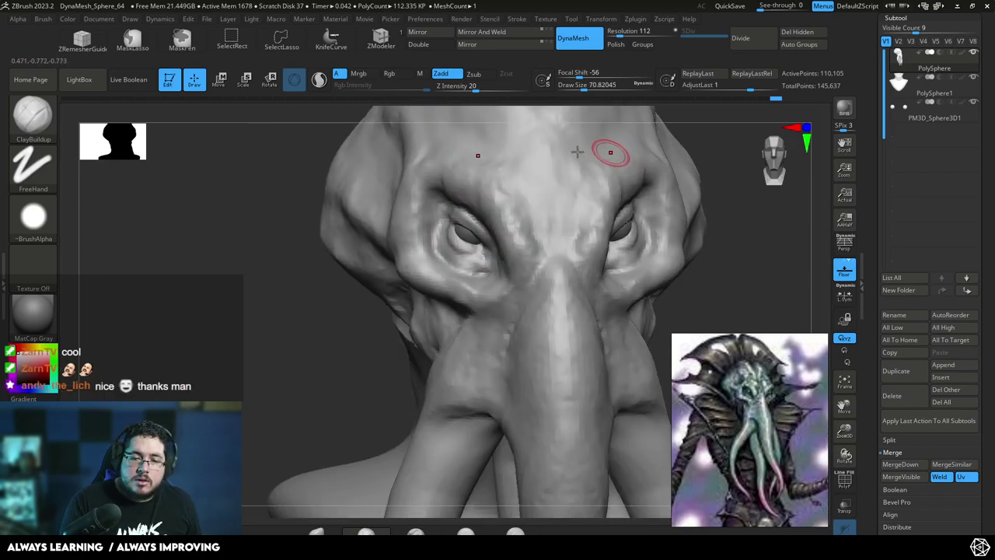
pyautogui.moveTo(460, 230); pyautogui.dragTo(459, 242)
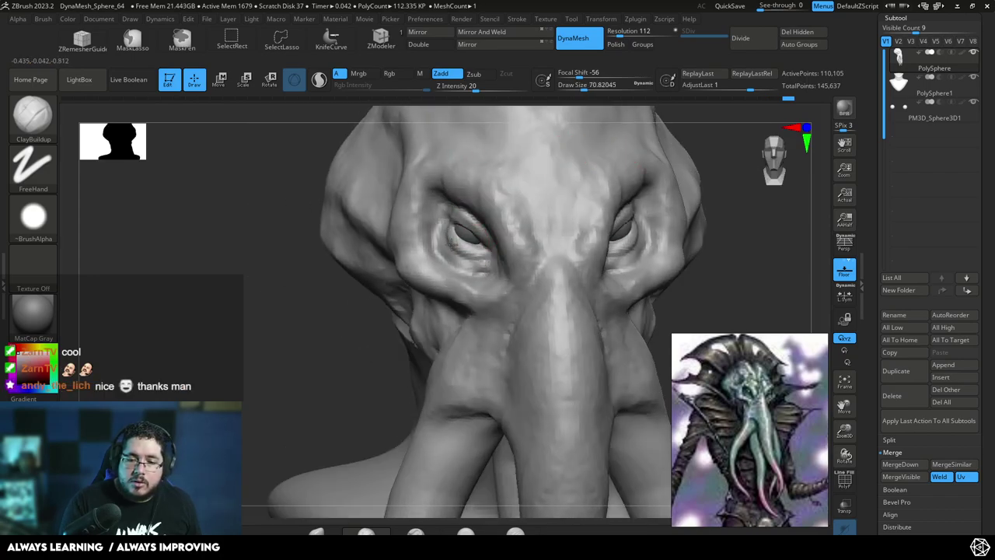
# - Sculpt curved vertical ridges on the temple behind the eye socket with ClayBuildup at a draw size of about 116
pyautogui.moveTo(696, 279)
pyautogui.mouseDown()
pyautogui.moveTo(735, 255)
pyautogui.moveTo(612, 210)
pyautogui.moveTo(541, 233)
pyautogui.moveTo(553, 257)
pyautogui.mouseUp()
pyautogui.press(']')
pyautogui.press(']')
pyautogui.moveTo(573, 205); pyautogui.dragTo(566, 247)
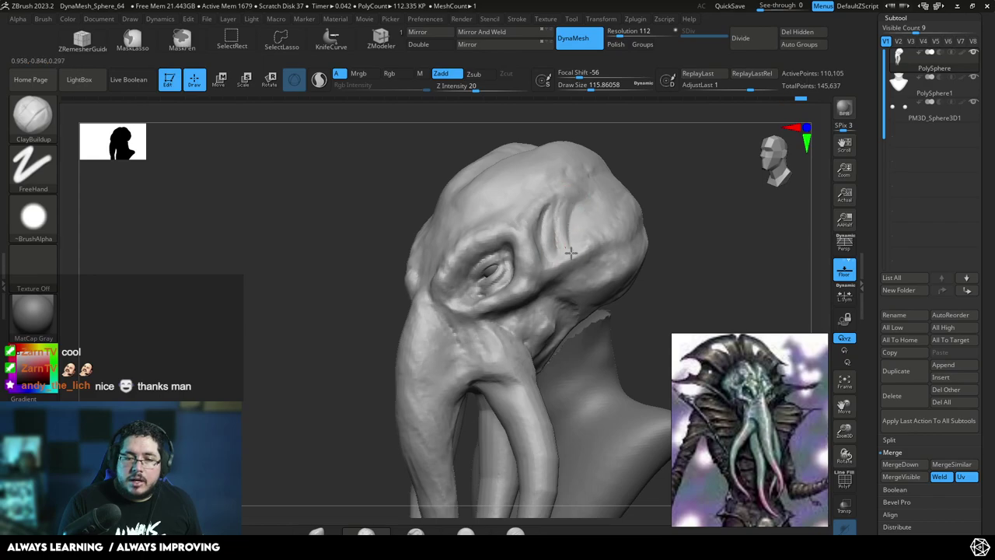
pyautogui.moveTo(588, 196)
pyautogui.mouseDown()
pyautogui.moveTo(593, 242)
pyautogui.moveTo(615, 231)
pyautogui.moveTo(577, 263)
pyautogui.mouseUp()
# - Refine and soften the temple ridges at a draw size of about 71
pyautogui.moveTo(666, 227); pyautogui.dragTo(622, 186)
pyautogui.press('[')
pyautogui.press('[')
pyautogui.press('space')
pyautogui.moveTo(543, 241); pyautogui.dragTo(545, 242)
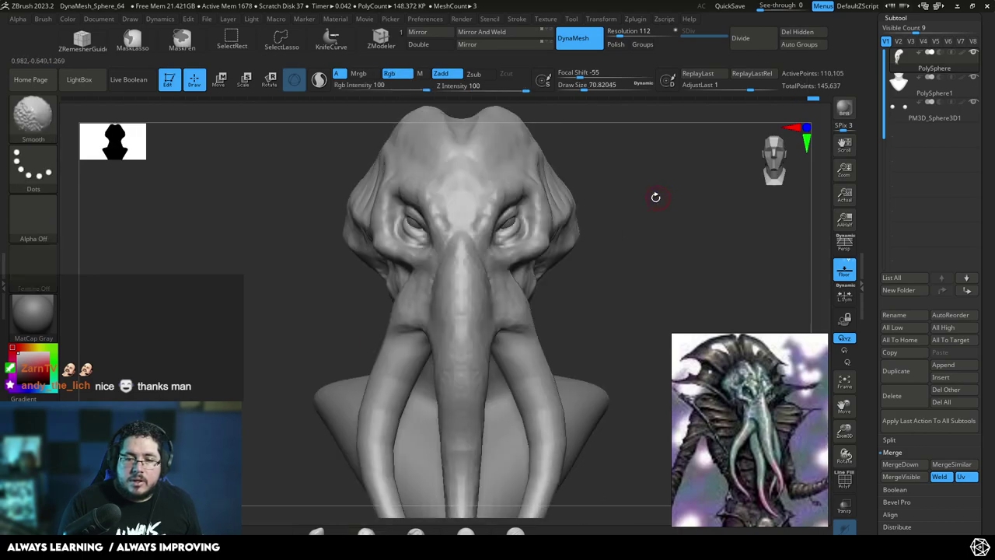
# - Build up the area between the inner eye corner and the front tentacle's root with ClayBuildup at a draw size of about 77
pyautogui.moveTo(656, 196)
pyautogui.mouseDown(button='right')
pyautogui.moveTo(604, 185)
pyautogui.moveTo(639, 238)
pyautogui.moveTo(604, 222)
pyautogui.mouseUp(button='right')
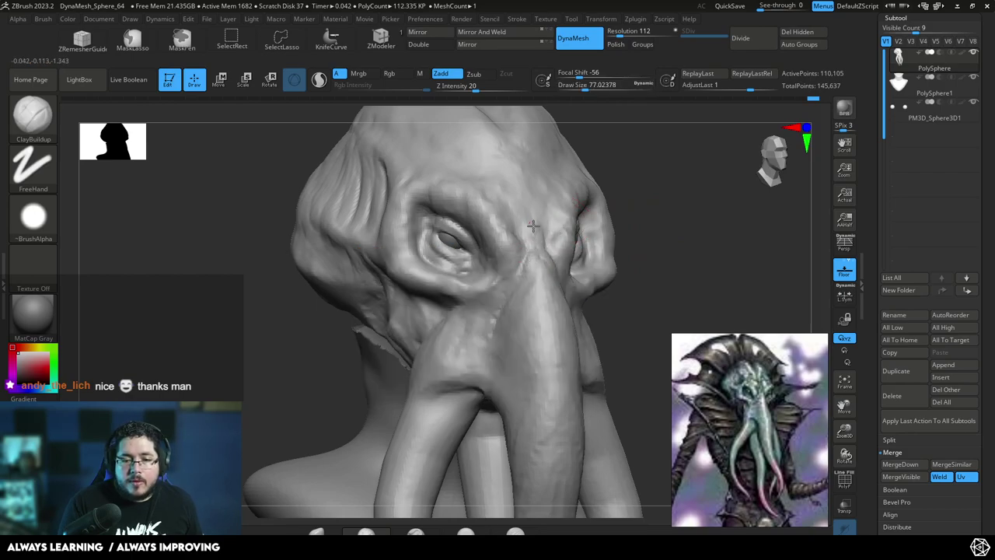
pyautogui.moveTo(513, 296); pyautogui.dragTo(501, 298)
pyautogui.moveTo(631, 248)
pyautogui.mouseDown(button='right')
pyautogui.moveTo(664, 242)
pyautogui.moveTo(655, 240)
pyautogui.mouseUp(button='right')
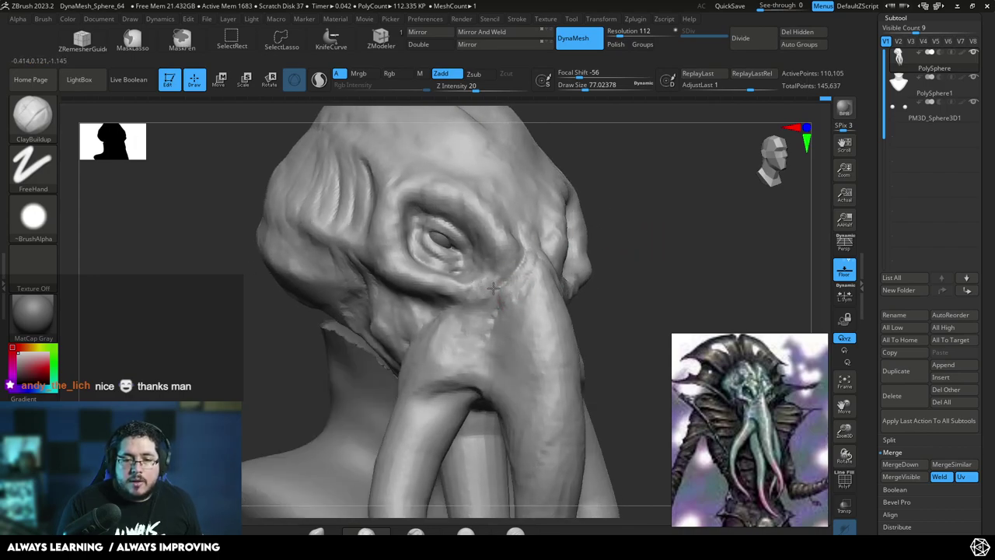
pyautogui.moveTo(525, 285); pyautogui.dragTo(533, 268)
pyautogui.keyDown('alt'); pyautogui.moveTo(620, 218); pyautogui.dragTo(625, 271); pyautogui.keyUp('alt')
# - Carve creases on the brow between the eyes and across the front tentacle's root with DamStandard at a draw size of about 56
pyautogui.press('b')
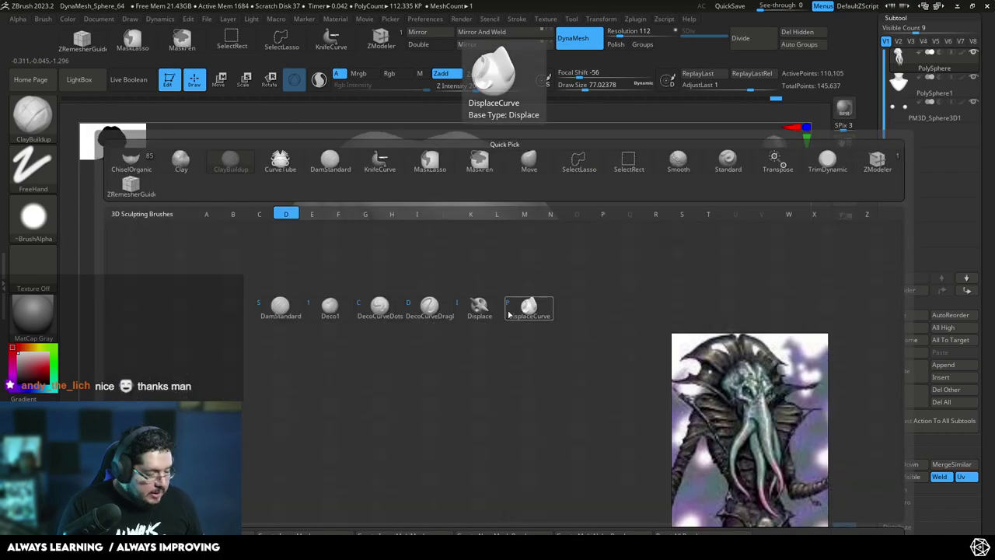
pyautogui.press('d')
pyautogui.press('s')
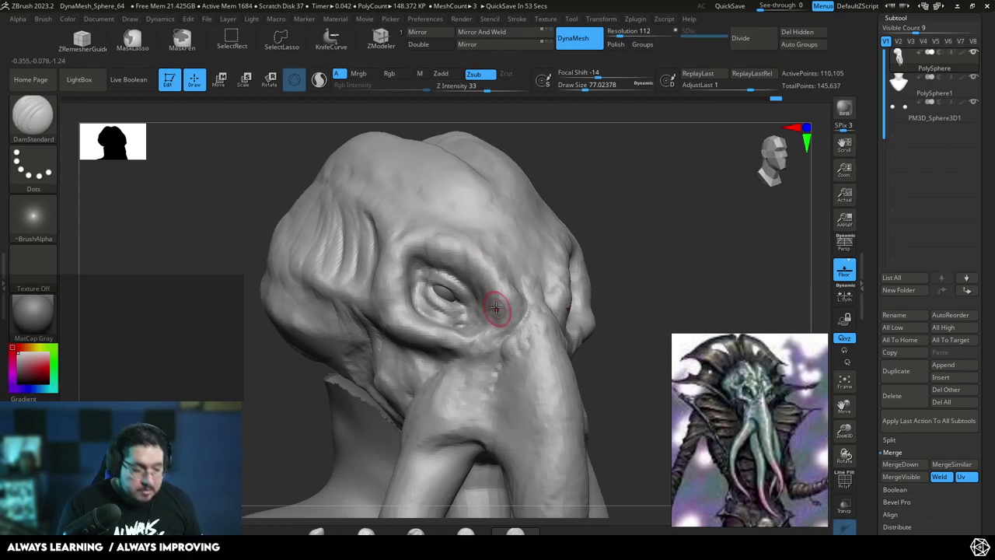
pyautogui.press('b')
pyautogui.press('d')
pyautogui.press('s')
pyautogui.press('space')
pyautogui.moveTo(499, 309); pyautogui.dragTo(532, 307)
pyautogui.moveTo(612, 204); pyautogui.dragTo(602, 206)
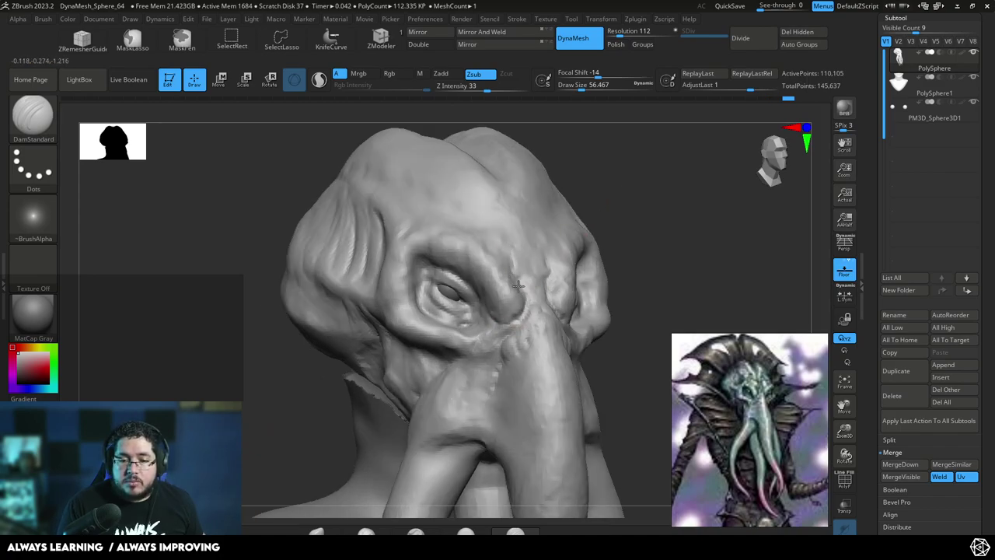
pyautogui.moveTo(513, 250); pyautogui.dragTo(513, 233)
pyautogui.moveTo(611, 163); pyautogui.dragTo(541, 195)
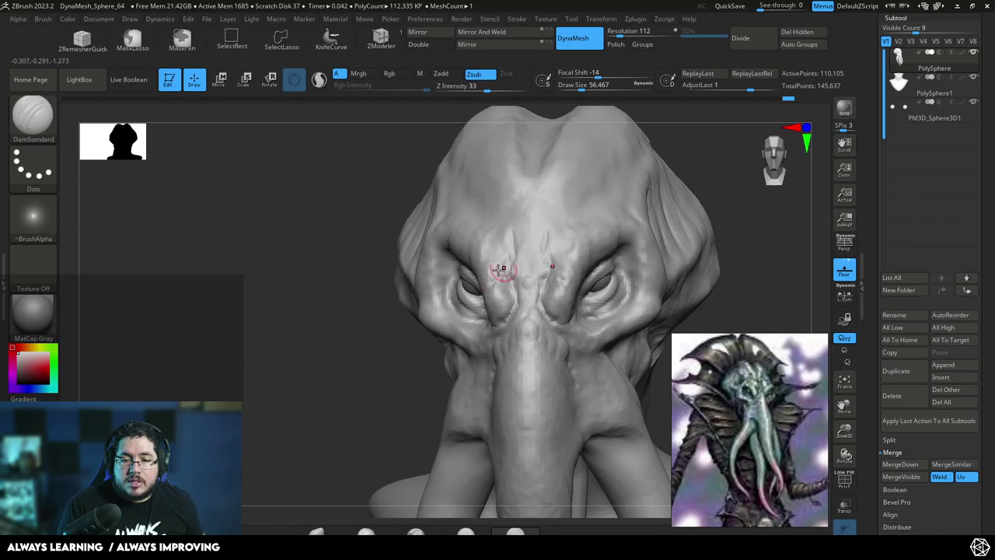
pyautogui.moveTo(486, 233)
pyautogui.mouseDown(button='right')
pyautogui.moveTo(542, 295)
pyautogui.moveTo(631, 169)
pyautogui.moveTo(555, 255)
pyautogui.mouseUp(button='right')
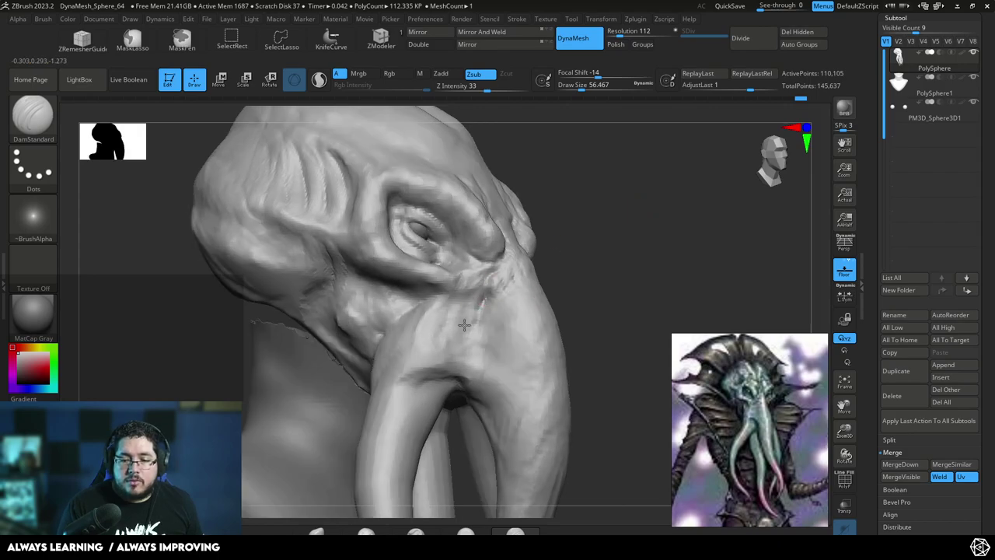
pyautogui.moveTo(485, 310); pyautogui.dragTo(549, 208, button='right')
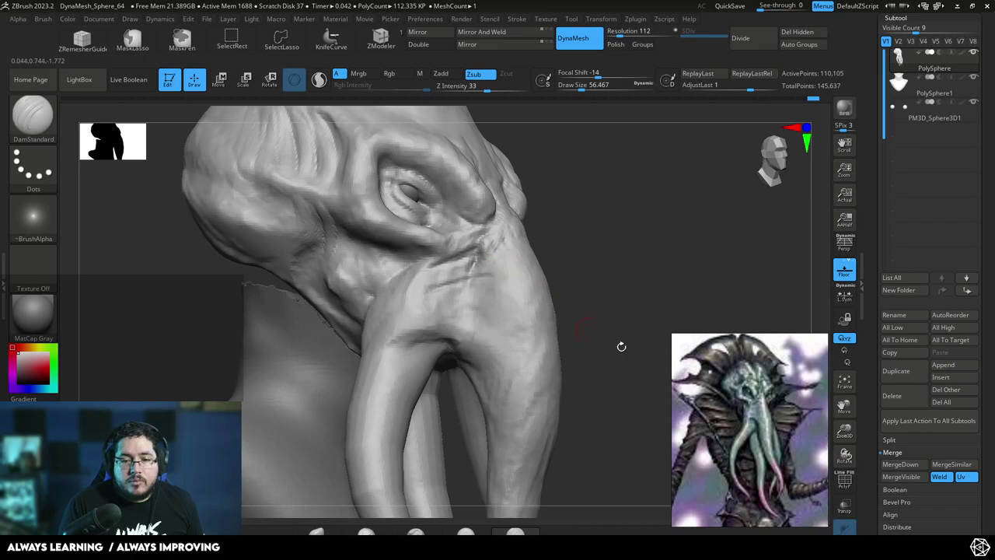
# - Sculpt parallel skin folds across the web between the front and side tentacle roots with ClayBuildup at a draw size of about 90
pyautogui.press('b')
pyautogui.press('c')
pyautogui.press('b')
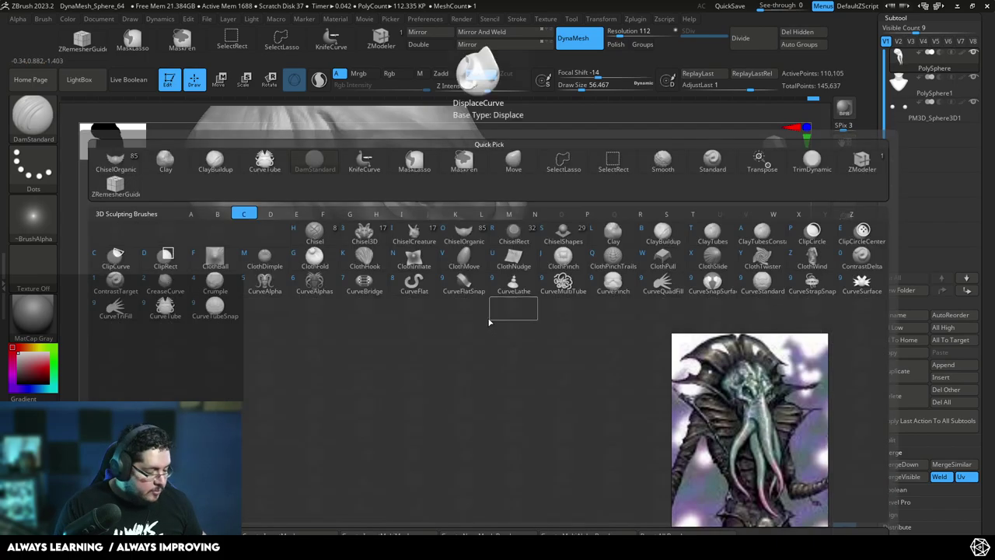
pyautogui.moveTo(458, 279)
pyautogui.keyDown('shift'); pyautogui.mouseDown()
pyautogui.moveTo(459, 293)
pyautogui.moveTo(465, 258)
pyautogui.mouseUp(); pyautogui.keyUp('shift')
pyautogui.moveTo(566, 235)
pyautogui.keyDown('alt'); pyautogui.mouseDown()
pyautogui.moveTo(627, 239)
pyautogui.moveTo(645, 221)
pyautogui.mouseUp(); pyautogui.keyUp('alt')
pyautogui.press('space')
pyautogui.click(537, 260)
pyautogui.moveTo(478, 265); pyautogui.dragTo(555, 243)
pyautogui.moveTo(485, 269); pyautogui.dragTo(566, 247)
pyautogui.moveTo(564, 300)
pyautogui.mouseDown()
pyautogui.moveTo(504, 292)
pyautogui.moveTo(498, 307)
pyautogui.moveTo(545, 296)
pyautogui.moveTo(464, 336)
pyautogui.moveTo(529, 334)
pyautogui.moveTo(505, 335)
pyautogui.moveTo(514, 314)
pyautogui.moveTo(581, 313)
pyautogui.mouseUp()
pyautogui.moveTo(469, 321)
pyautogui.mouseDown()
pyautogui.moveTo(506, 234)
pyautogui.moveTo(474, 261)
pyautogui.moveTo(466, 288)
pyautogui.mouseUp()
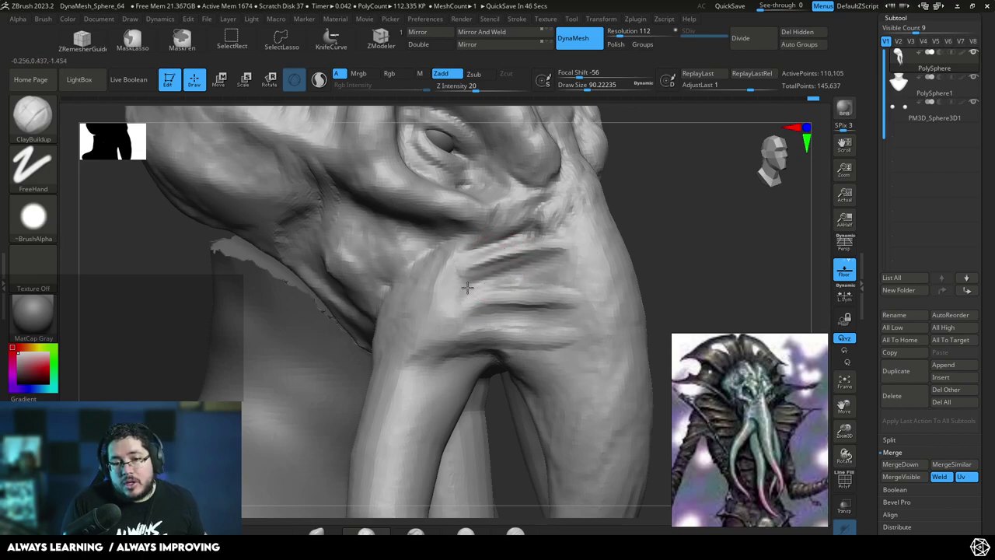
# - Sharpen the tentacle root folds, adding ridges between them and extending them down towards the gap between the tentacles
pyautogui.moveTo(561, 280); pyautogui.dragTo(543, 273)
pyautogui.moveTo(466, 254); pyautogui.dragTo(537, 231)
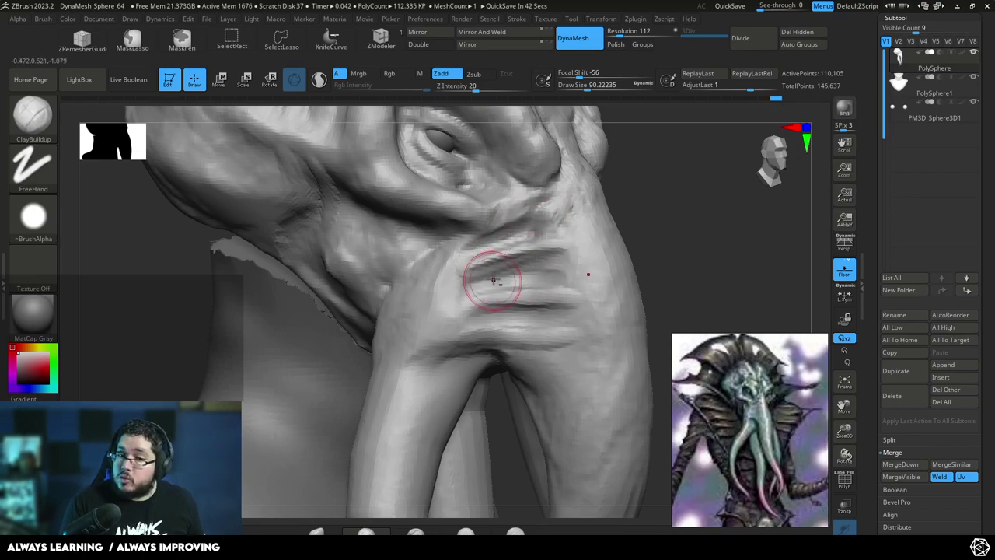
pyautogui.moveTo(452, 285); pyautogui.dragTo(556, 244)
pyautogui.moveTo(505, 269); pyautogui.dragTo(555, 257)
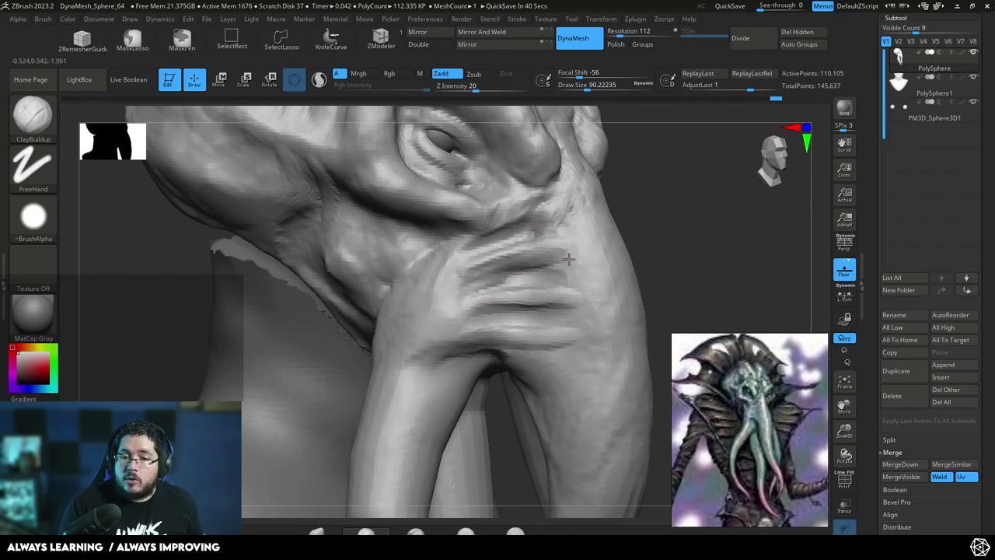
pyautogui.moveTo(490, 278)
pyautogui.mouseDown()
pyautogui.moveTo(562, 262)
pyautogui.moveTo(474, 306)
pyautogui.moveTo(574, 315)
pyautogui.mouseUp()
pyautogui.moveTo(495, 316); pyautogui.dragTo(573, 326)
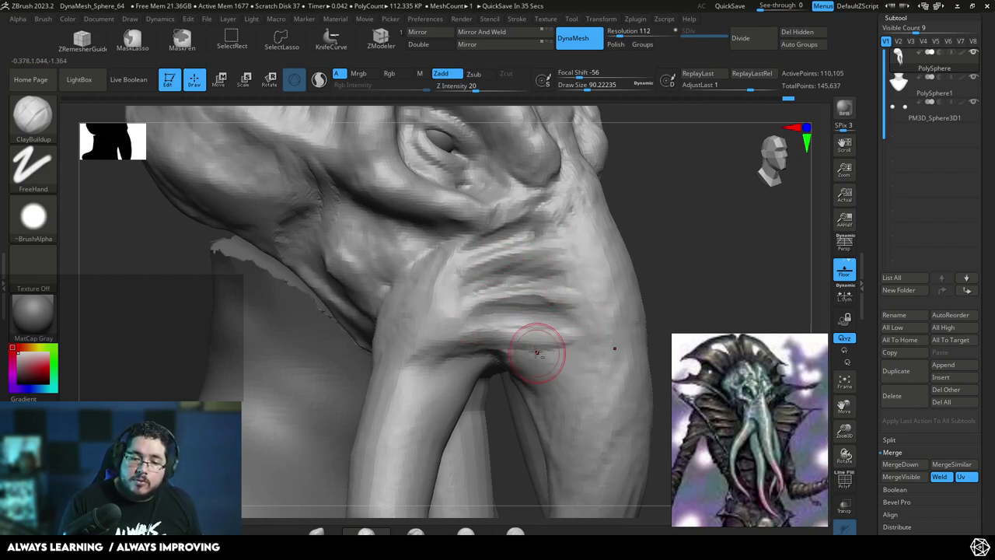
pyautogui.moveTo(532, 362); pyautogui.dragTo(578, 374)
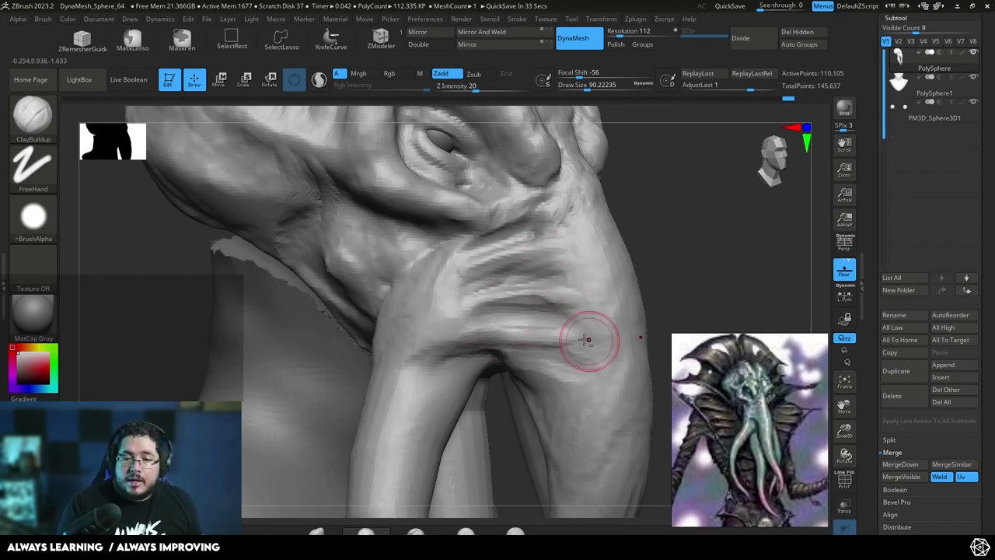
pyautogui.keyDown('alt'); pyautogui.moveTo(537, 310); pyautogui.dragTo(596, 325); pyautogui.keyUp('alt')
pyautogui.keyDown('alt'); pyautogui.moveTo(532, 307); pyautogui.dragTo(587, 321); pyautogui.keyUp('alt')
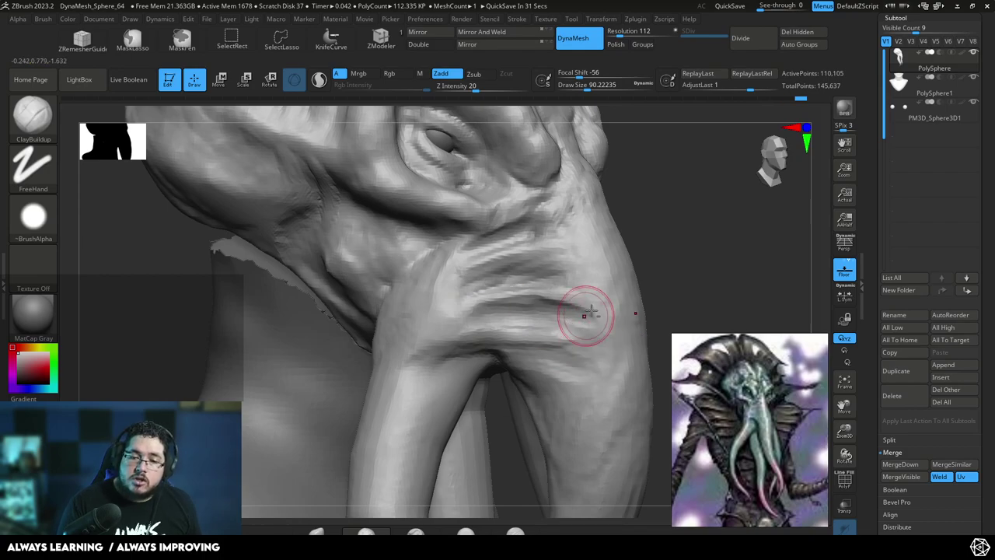
# - Smooth the upper folds on the tentacle root so they blend into the surface below the eye
pyautogui.moveTo(684, 249)
pyautogui.keyDown('alt'); pyautogui.mouseDown()
pyautogui.moveTo(659, 198)
pyautogui.moveTo(556, 227)
pyautogui.mouseUp(); pyautogui.keyUp('alt')
pyautogui.press('shift')
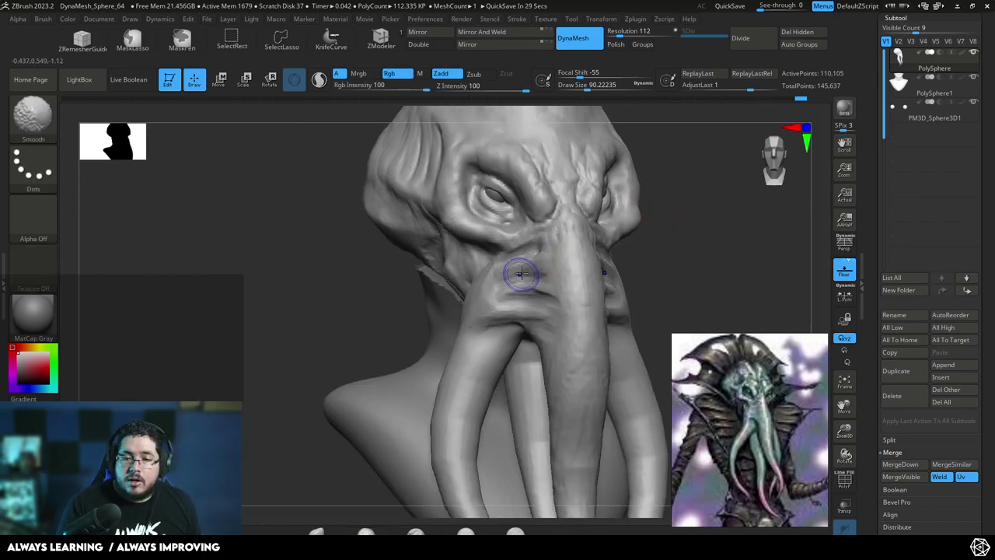
pyautogui.moveTo(515, 259)
pyautogui.keyDown('shift'); pyautogui.mouseDown()
pyautogui.moveTo(522, 244)
pyautogui.moveTo(540, 247)
pyautogui.mouseUp(); pyautogui.keyUp('shift')
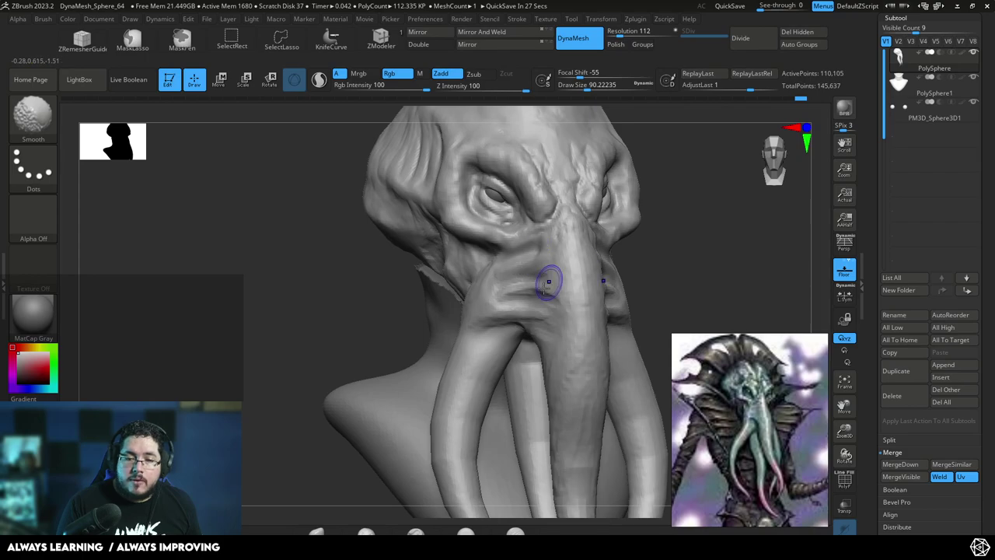
pyautogui.moveTo(723, 261); pyautogui.dragTo(622, 257)
# - Add finer diagonal wrinkles to the tentacle root below the inner eye corner with ClayBuildup at a draw size of about 65
pyautogui.press('space')
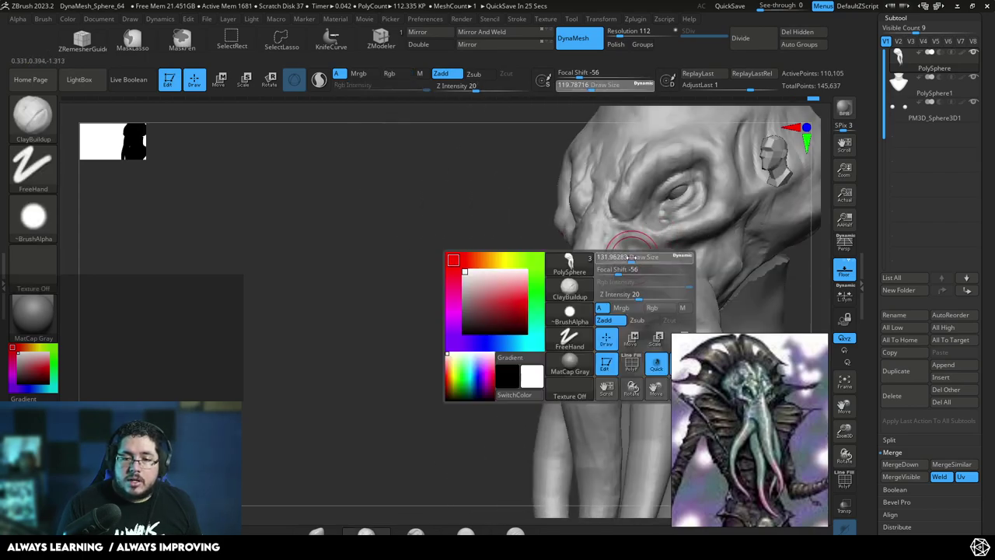
pyautogui.press('space')
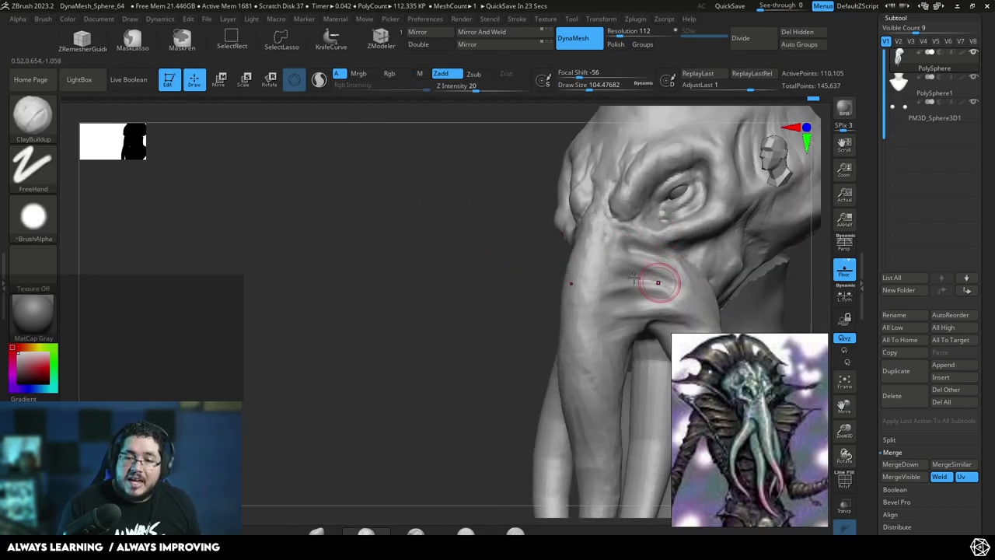
pyautogui.moveTo(540, 266); pyautogui.dragTo(564, 253)
pyautogui.press('space')
pyautogui.moveTo(632, 257)
pyautogui.mouseDown()
pyautogui.moveTo(621, 245)
pyautogui.moveTo(699, 278)
pyautogui.mouseUp()
pyautogui.moveTo(611, 227); pyautogui.dragTo(695, 281)
pyautogui.moveTo(627, 282); pyautogui.dragTo(690, 295)
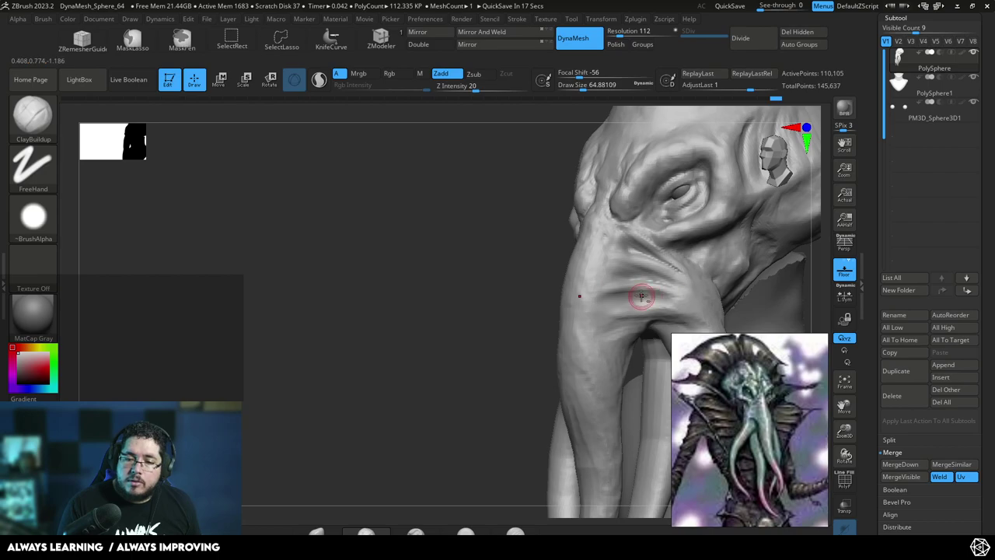
# - Reinforce the broader forms around the folded tentacle roots with ClayBuildup at a draw size of about 154
pyautogui.moveTo(493, 297); pyautogui.dragTo(622, 342)
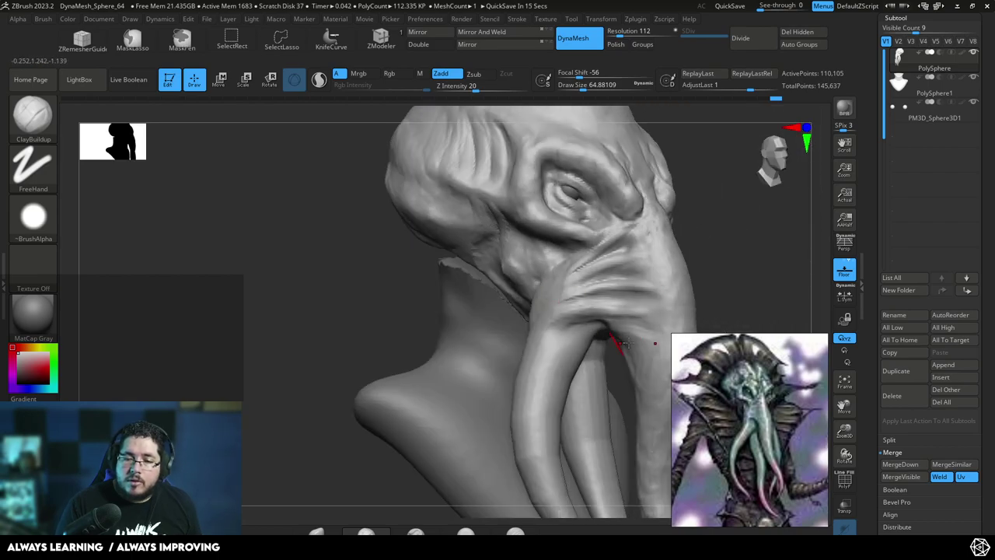
pyautogui.moveTo(699, 275)
pyautogui.keyDown('alt'); pyautogui.mouseDown()
pyautogui.moveTo(671, 251)
pyautogui.moveTo(638, 253)
pyautogui.mouseUp(); pyautogui.keyUp('alt')
pyautogui.press('space')
pyautogui.press('space')
pyautogui.moveTo(573, 255); pyautogui.dragTo(581, 255)
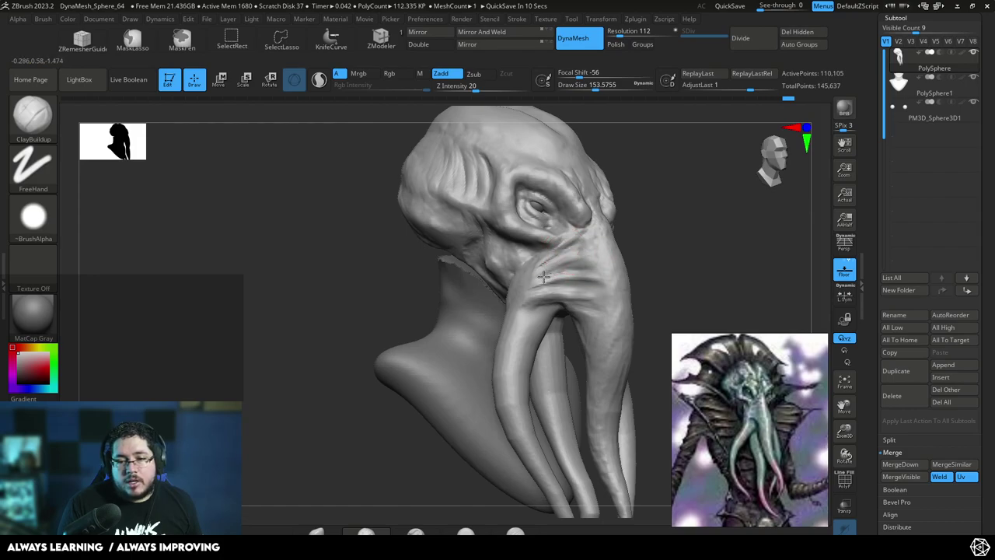
pyautogui.moveTo(657, 282); pyautogui.dragTo(561, 285)
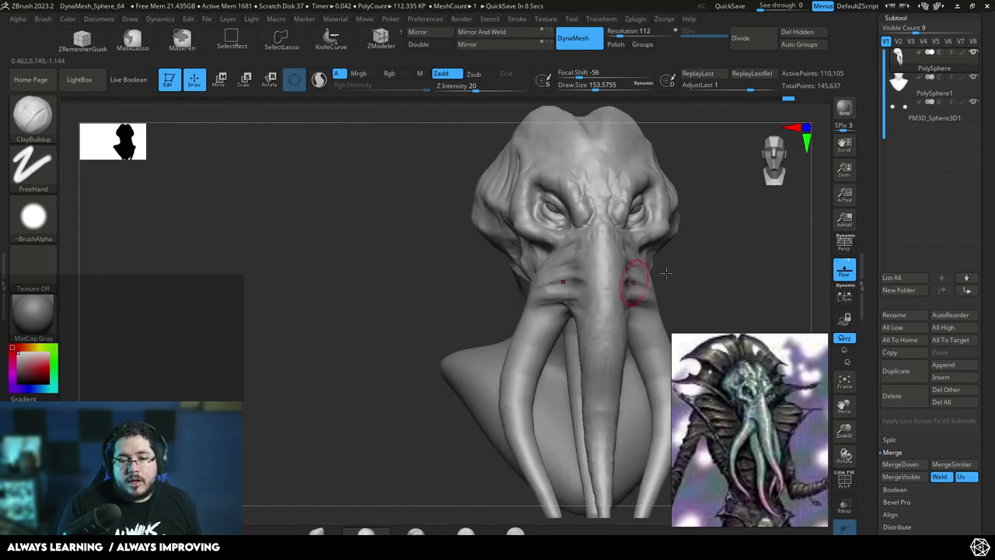
pyautogui.moveTo(735, 272); pyautogui.dragTo(651, 267)
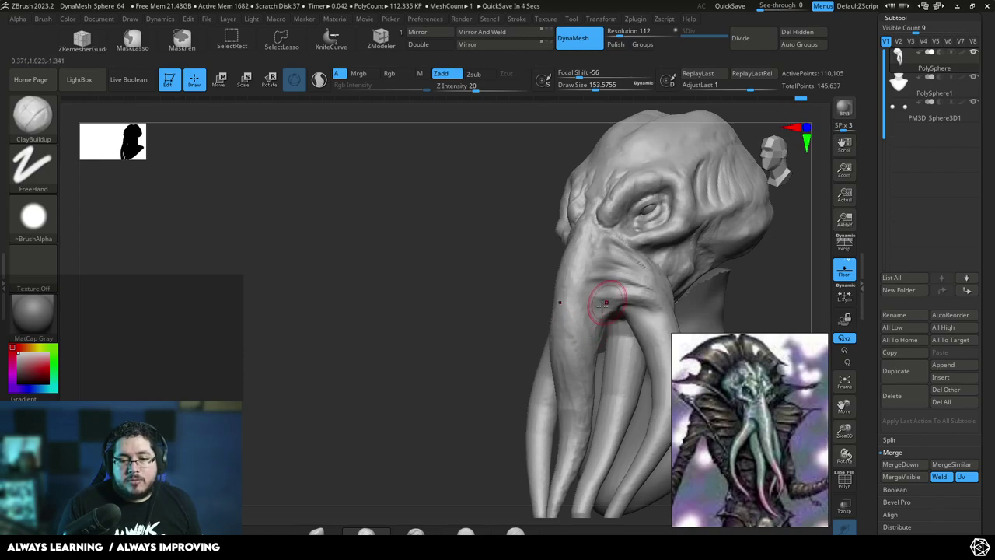
pyautogui.moveTo(510, 338); pyautogui.dragTo(695, 260, button='right')
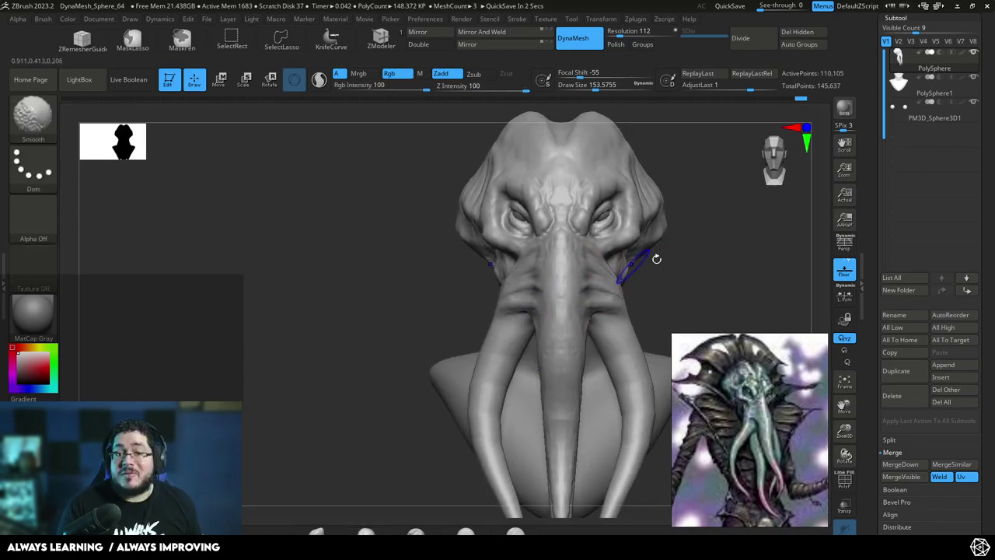
# - Reshape the inner end of the fold under the eye, above the tentacle root, with ClayBuildup at a draw size of about 94
pyautogui.scroll(3, 684, 261)
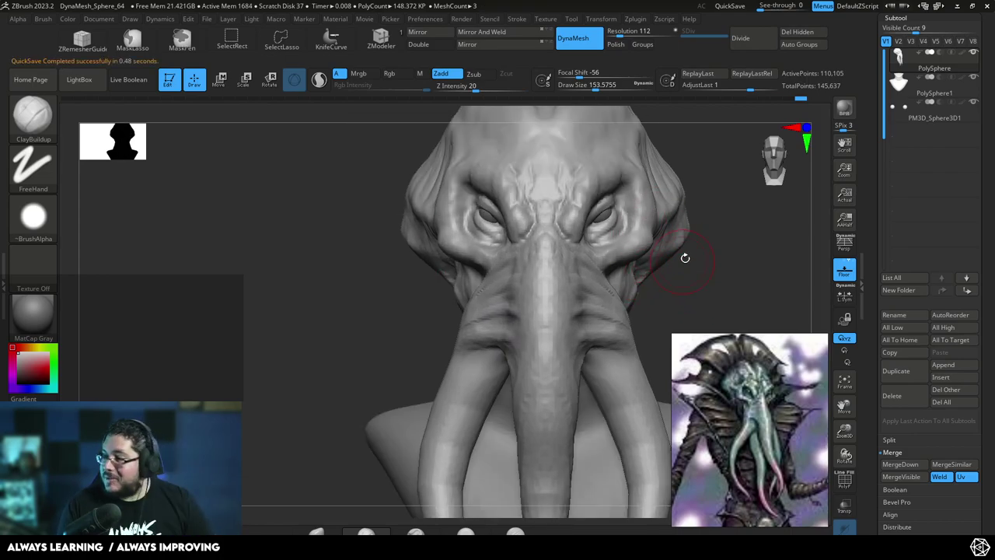
pyautogui.moveTo(743, 232)
pyautogui.keyDown('alt'); pyautogui.mouseDown()
pyautogui.moveTo(727, 254)
pyautogui.moveTo(739, 249)
pyautogui.moveTo(715, 238)
pyautogui.mouseUp(); pyautogui.keyUp('alt')
pyautogui.press('s')
pyautogui.moveTo(464, 274); pyautogui.dragTo(432, 253)
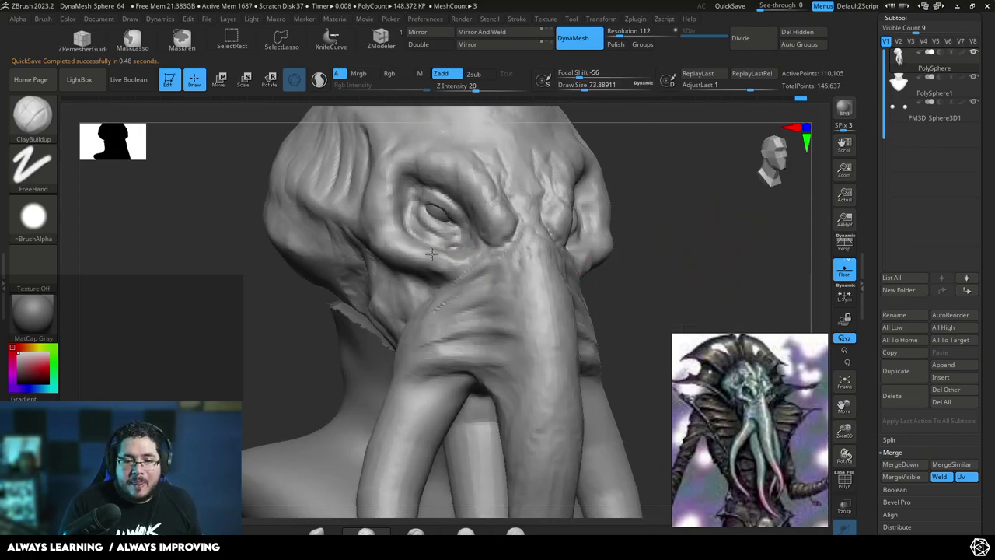
pyautogui.moveTo(449, 259); pyautogui.dragTo(485, 241, button='right')
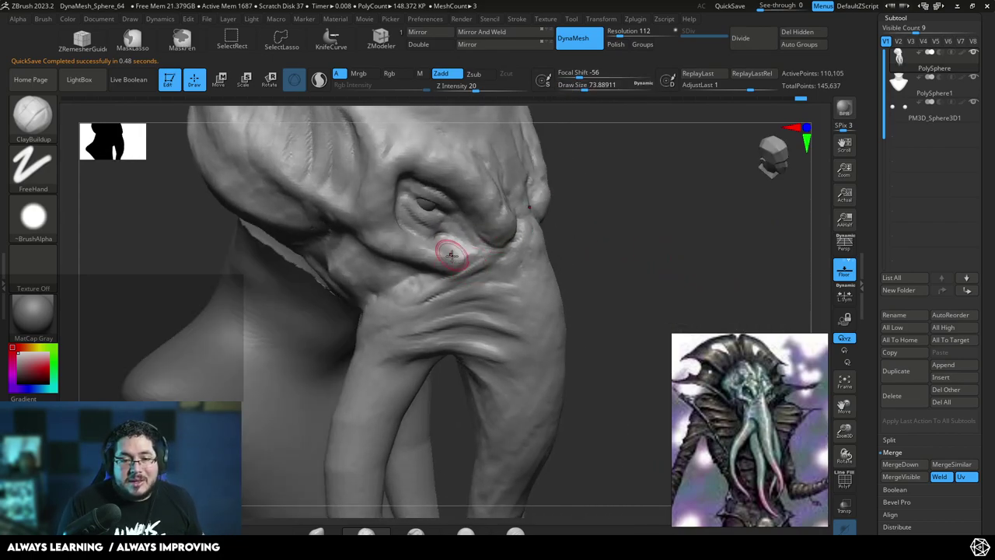
pyautogui.press('s')
pyautogui.moveTo(445, 254); pyautogui.dragTo(454, 256)
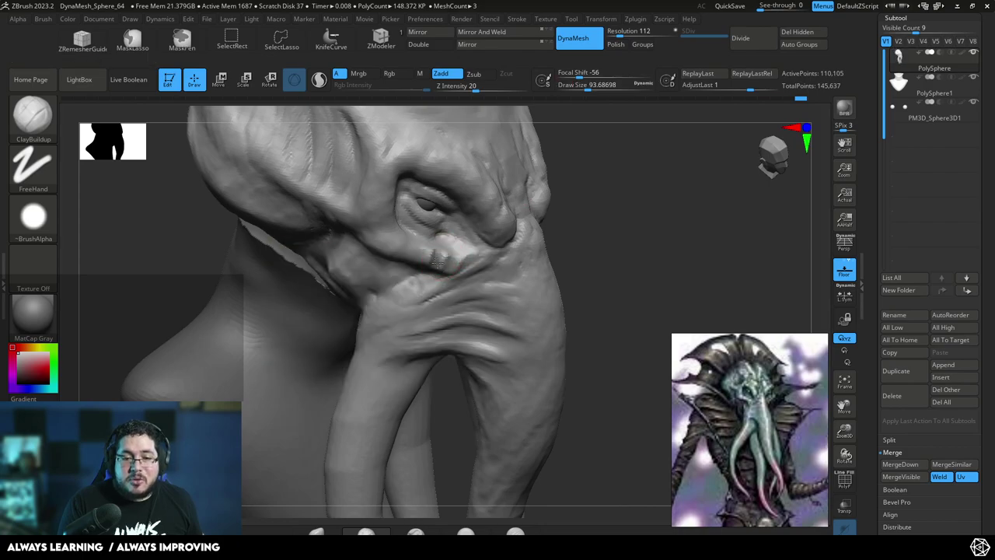
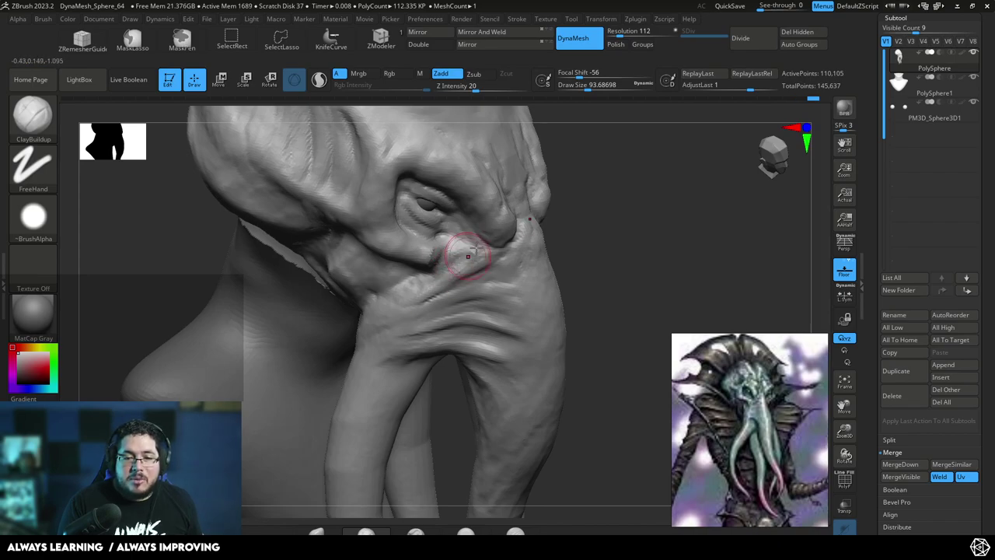
pyautogui.keyDown('shift'); pyautogui.moveTo(622, 245); pyautogui.dragTo(592, 224); pyautogui.keyUp('shift')
pyautogui.moveTo(591, 223)
pyautogui.mouseDown(button='right')
pyautogui.moveTo(674, 269)
pyautogui.moveTo(667, 279)
pyautogui.mouseUp(button='right')
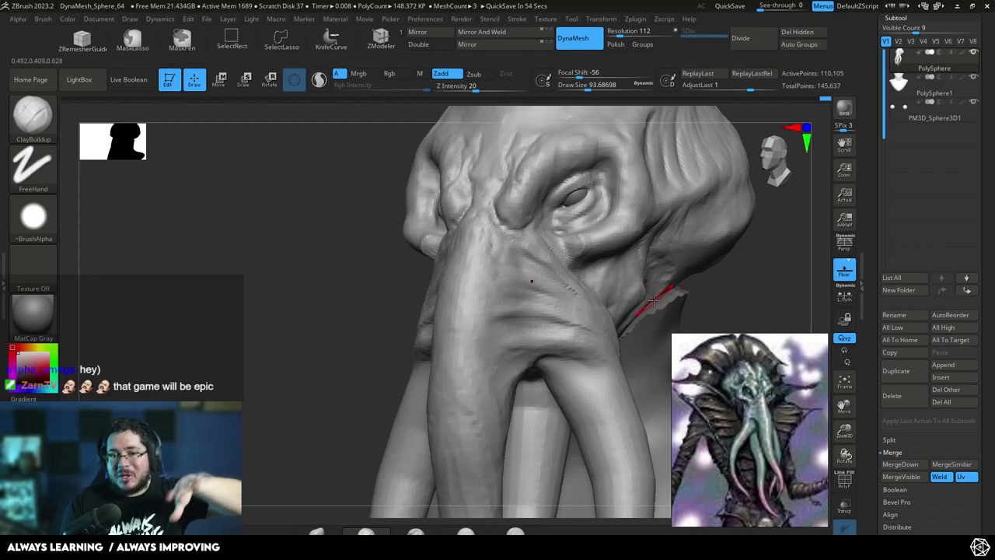
pyautogui.moveTo(706, 280); pyautogui.dragTo(444, 269)
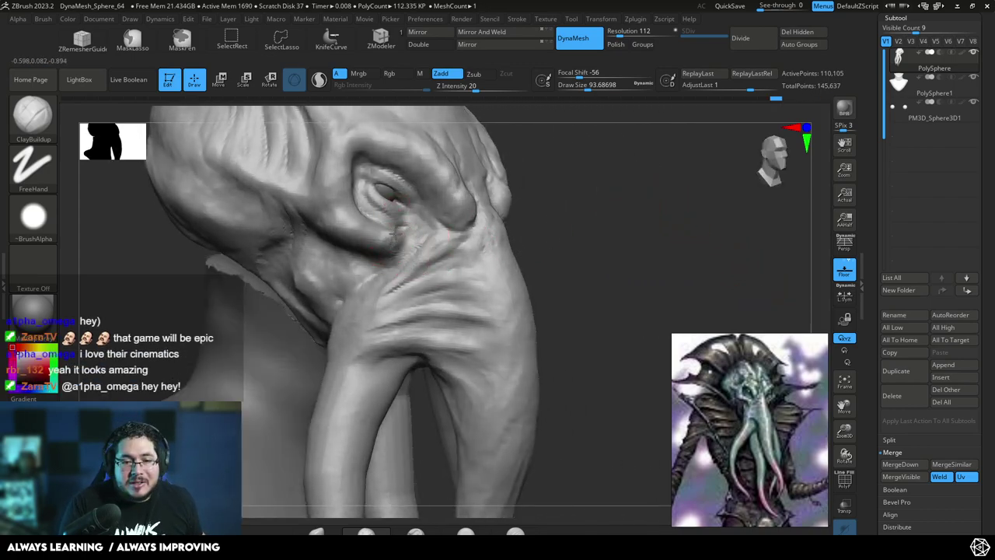
# - Sculpt the cheek folds and hollow behind the side tentacle's root with ClayBuildup, enlarging the draw size to about 132
pyautogui.moveTo(575, 239)
pyautogui.mouseDown()
pyautogui.moveTo(646, 238)
pyautogui.moveTo(554, 206)
pyautogui.moveTo(573, 222)
pyautogui.mouseUp()
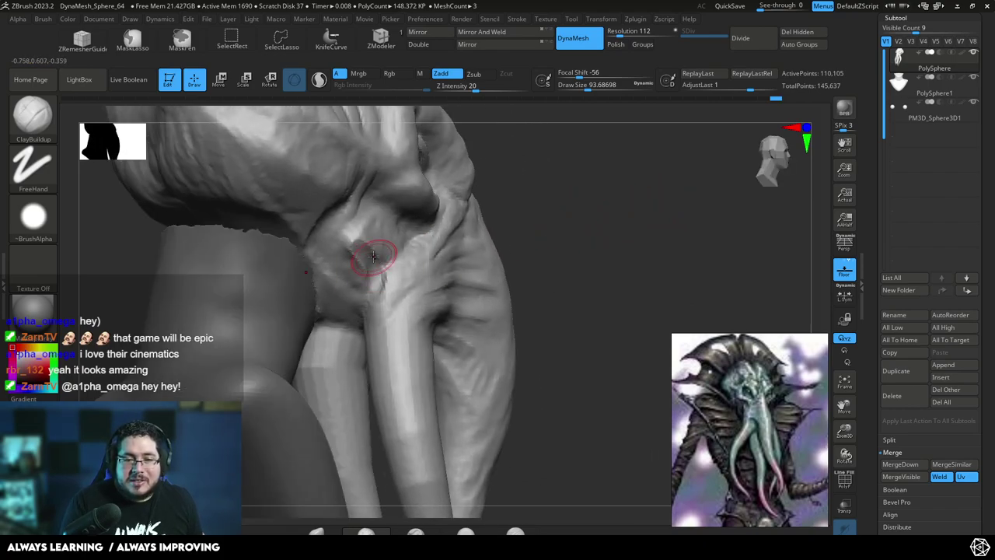
pyautogui.moveTo(387, 294); pyautogui.dragTo(374, 248)
pyautogui.press('space')
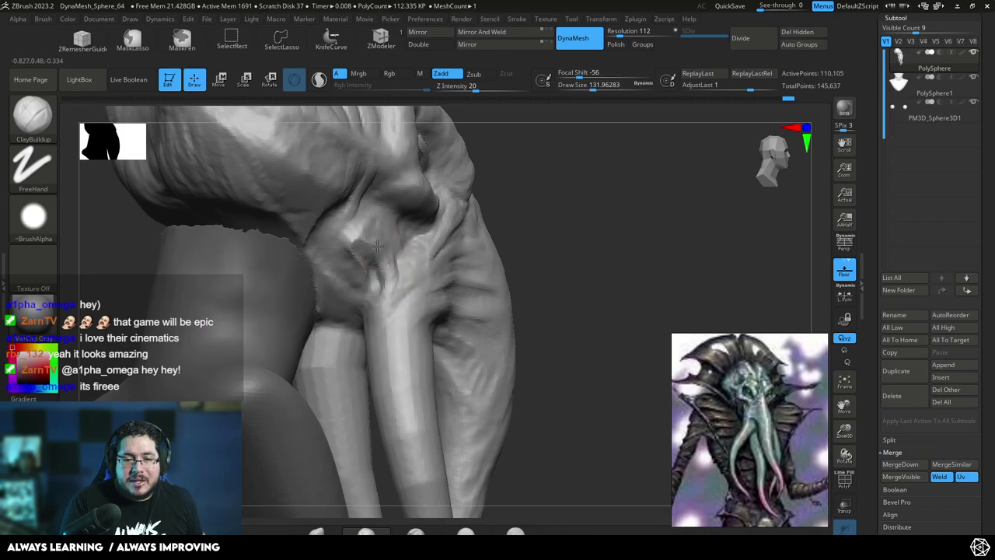
pyautogui.press('space')
pyautogui.moveTo(517, 233); pyautogui.dragTo(401, 235)
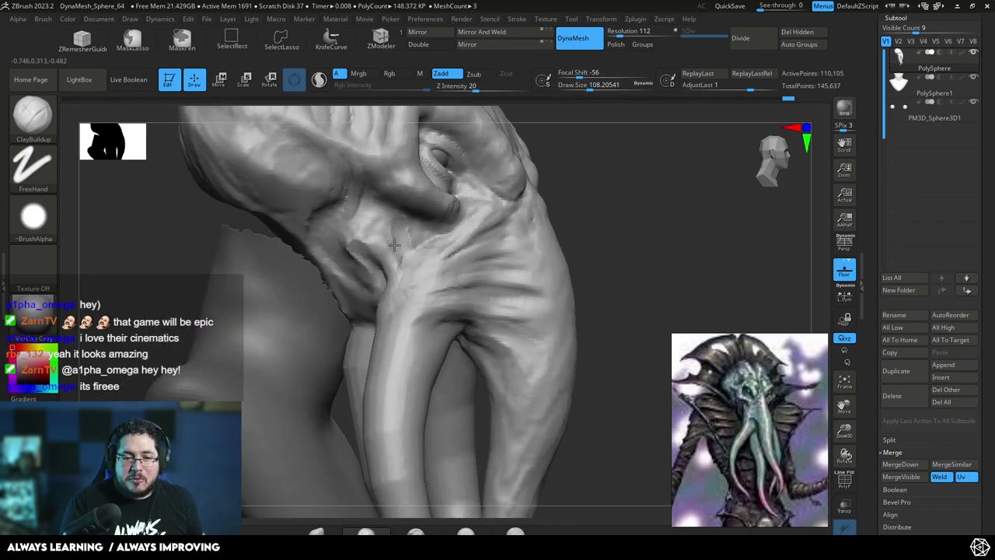
# - Add small folds between the under-eye bag and the side tentacle's root with ClayBuildup at a draw size of about 87
pyautogui.moveTo(597, 187); pyautogui.dragTo(410, 211)
pyautogui.press('[')
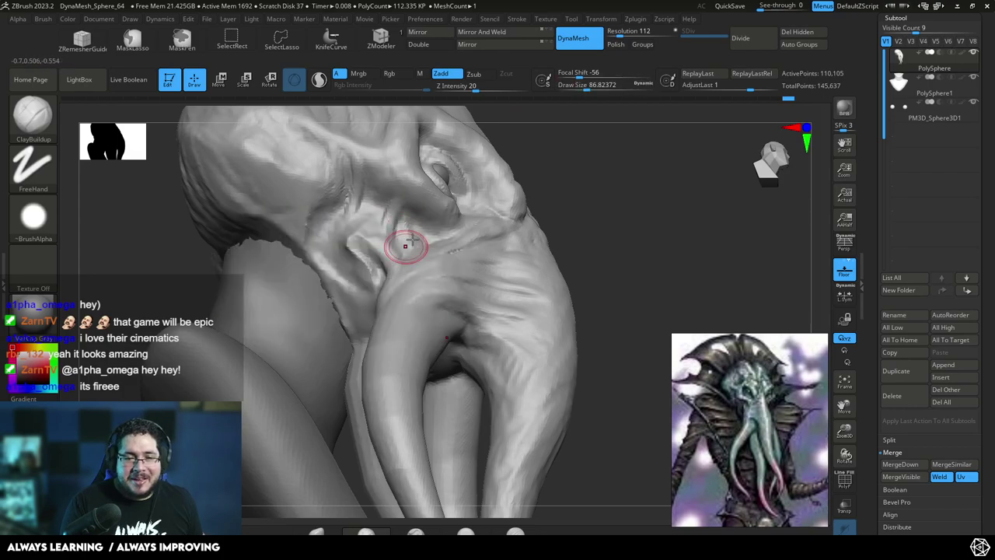
pyautogui.moveTo(587, 161); pyautogui.dragTo(414, 232)
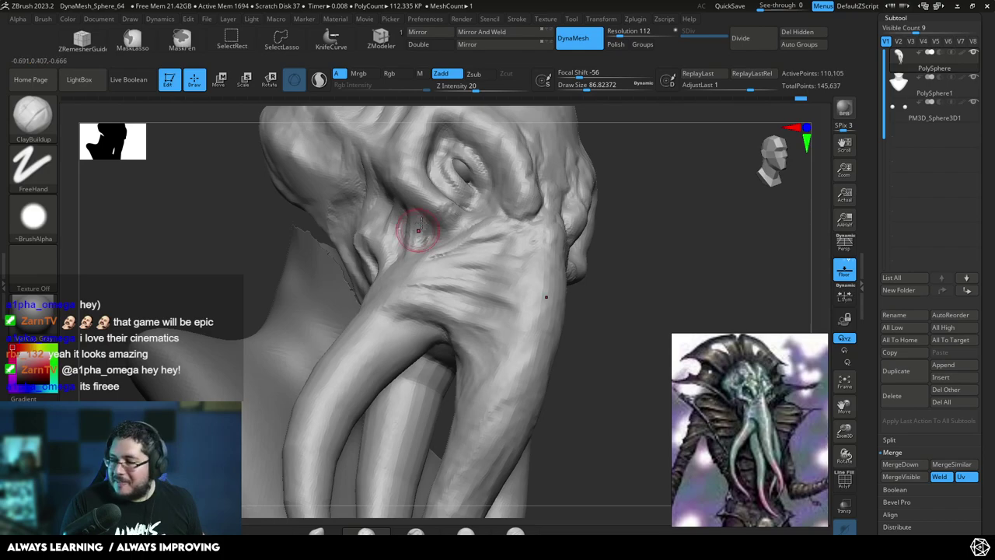
# - Build up the upper folds between the side tentacle's root and the nose bridge with ClayBuildup at a draw size of about 124
pyautogui.moveTo(651, 267)
pyautogui.mouseDown()
pyautogui.moveTo(689, 257)
pyautogui.moveTo(666, 260)
pyautogui.moveTo(656, 236)
pyautogui.moveTo(622, 260)
pyautogui.moveTo(543, 255)
pyautogui.mouseUp()
pyautogui.moveTo(647, 263)
pyautogui.keyDown('shift'); pyautogui.mouseDown()
pyautogui.moveTo(677, 249)
pyautogui.moveTo(673, 238)
pyautogui.mouseUp(); pyautogui.keyUp('shift')
pyautogui.press('space')
pyautogui.moveTo(605, 216); pyautogui.dragTo(612, 217)
pyautogui.moveTo(582, 201); pyautogui.dragTo(607, 182)
pyautogui.press('space')
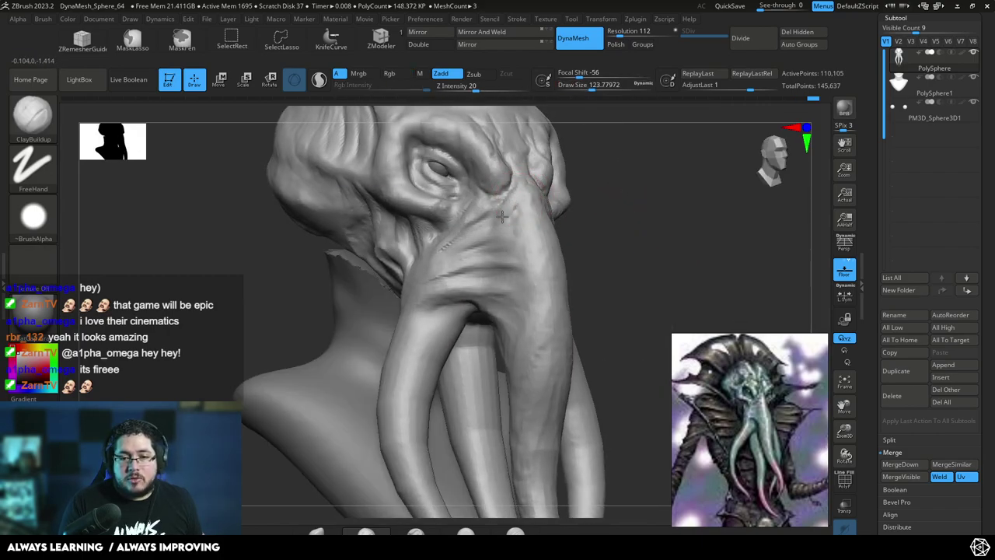
# - Plane the surface of the front tentacle's upper root with TrimDynamic at a draw size of about 172
pyautogui.moveTo(614, 204)
pyautogui.mouseDown()
pyautogui.moveTo(611, 228)
pyautogui.moveTo(594, 223)
pyautogui.mouseUp()
pyautogui.press('b')
pyautogui.press('t')
pyautogui.press('d')
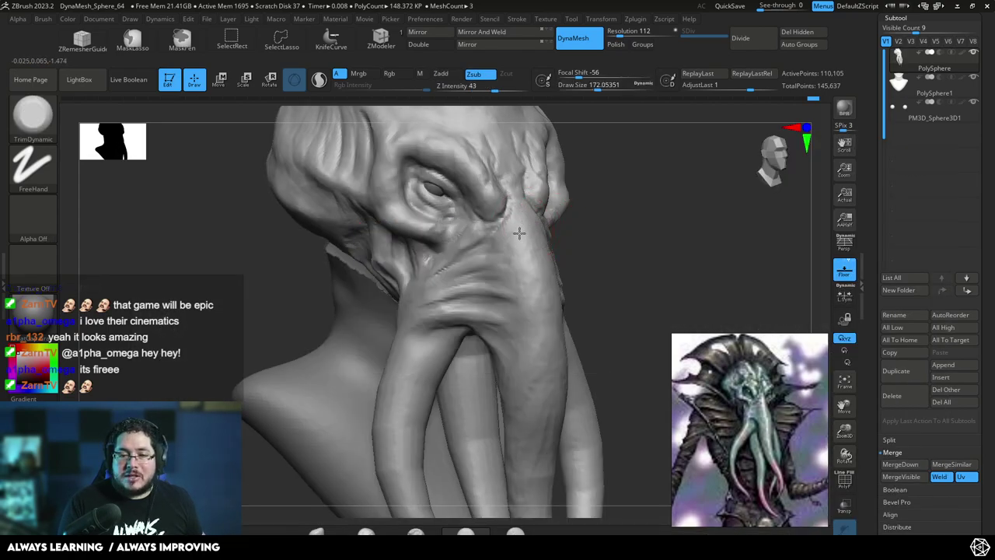
pyautogui.moveTo(524, 260)
pyautogui.mouseDown(button='right')
pyautogui.moveTo(536, 272)
pyautogui.moveTo(524, 260)
pyautogui.mouseUp(button='right')
# - Add volume along the upper length of the front tentacle with ClayBuildup at a draw size of about 172
pyautogui.press('b')
pyautogui.press('c')
pyautogui.press('b')
pyautogui.moveTo(510, 250); pyautogui.dragTo(520, 291)
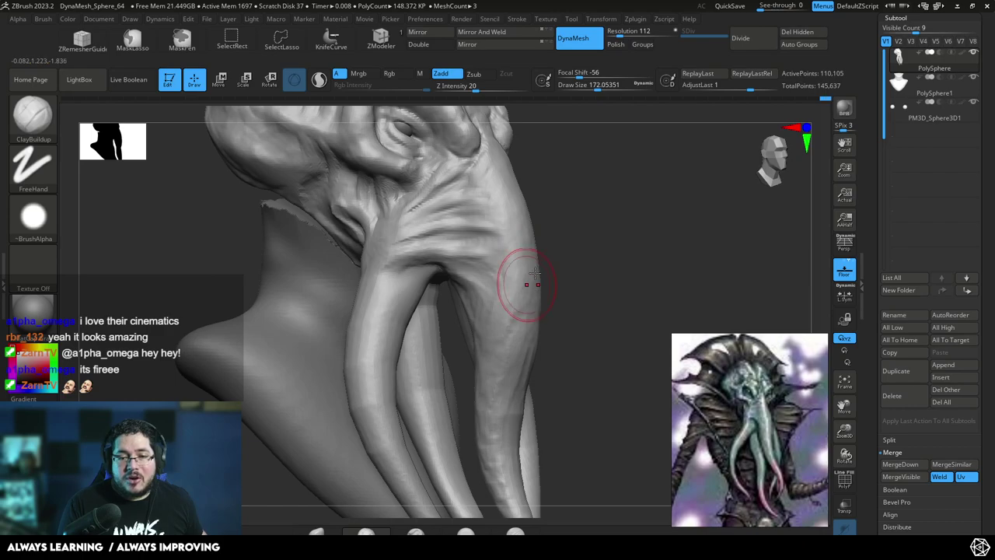
pyautogui.moveTo(522, 290); pyautogui.dragTo(514, 269, button='right')
# - Sculpt finer diagonal folds from the inner eye corner across the tentacle root with ClayBuildup at a draw size of about 90
pyautogui.moveTo(611, 241)
pyautogui.mouseDown(button='right')
pyautogui.moveTo(627, 210)
pyautogui.moveTo(637, 229)
pyautogui.moveTo(544, 196)
pyautogui.mouseUp(button='right')
pyautogui.press('space')
pyautogui.moveTo(551, 178); pyautogui.dragTo(592, 200)
pyautogui.press('space')
pyautogui.moveTo(548, 169); pyautogui.dragTo(591, 197)
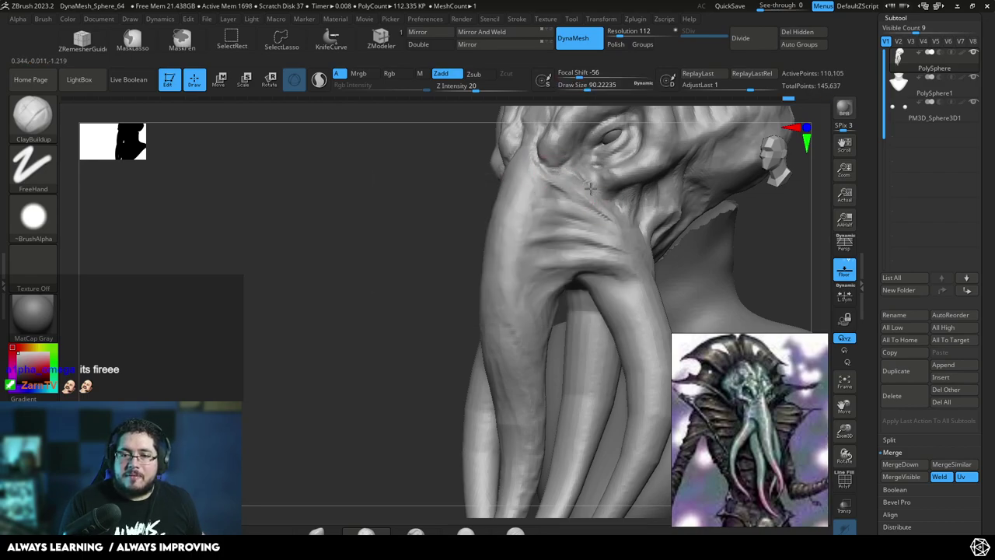
pyautogui.moveTo(540, 169); pyautogui.dragTo(593, 216)
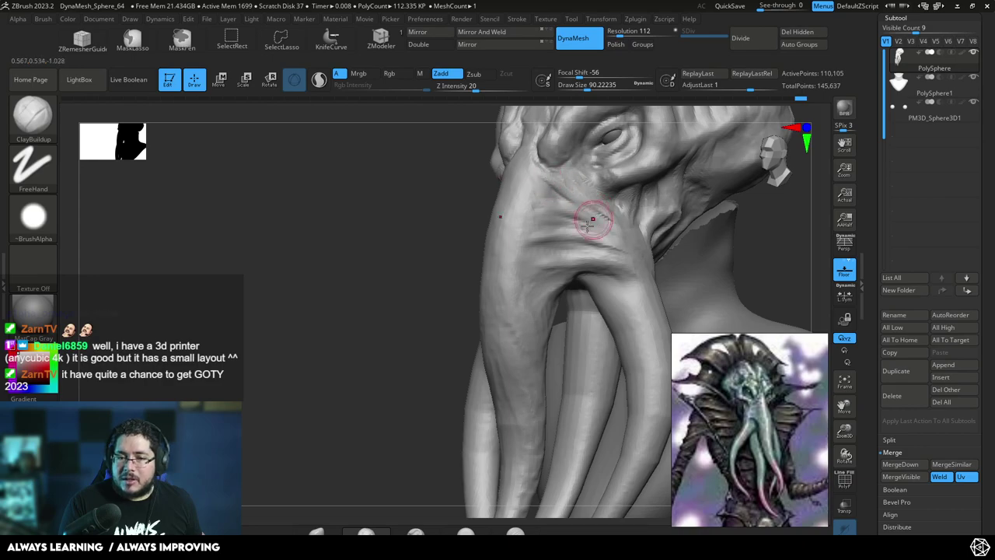
pyautogui.moveTo(437, 269); pyautogui.dragTo(497, 262)
pyautogui.keyDown('alt'); pyautogui.moveTo(684, 279); pyautogui.dragTo(665, 262); pyautogui.keyUp('alt')
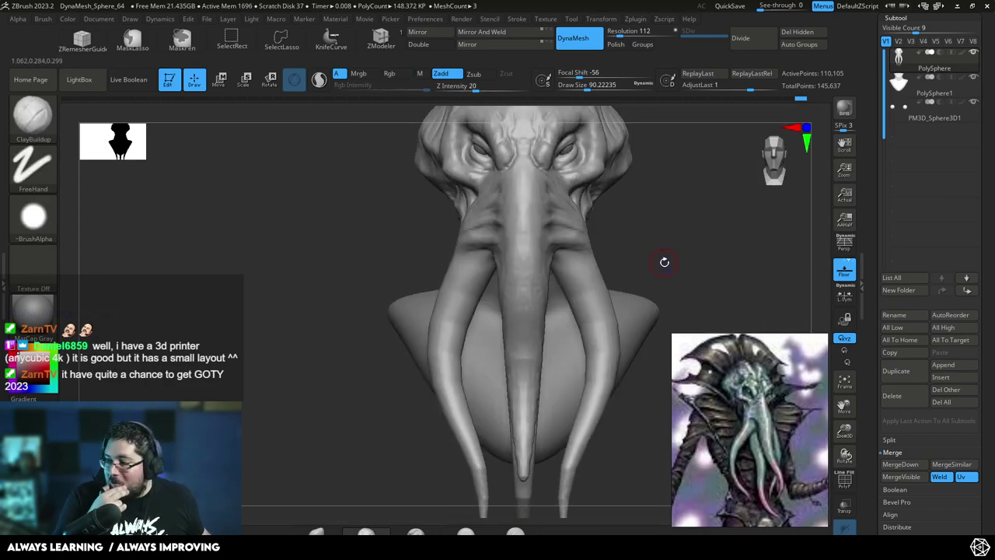
pyautogui.moveTo(648, 237)
pyautogui.mouseDown()
pyautogui.moveTo(656, 227)
pyautogui.moveTo(533, 215)
pyautogui.moveTo(449, 243)
pyautogui.moveTo(504, 197)
pyautogui.moveTo(459, 232)
pyautogui.mouseUp()
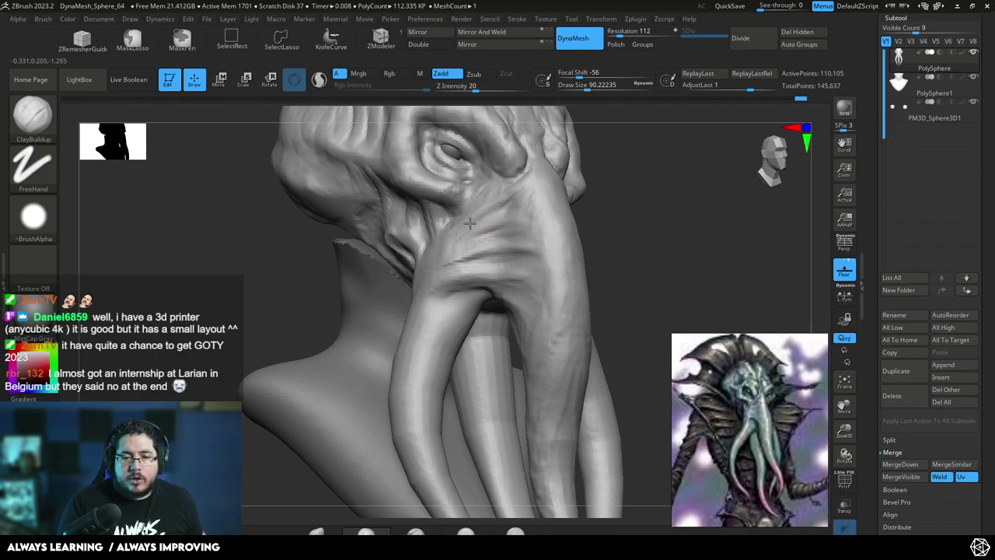
# - Carve a line of wavy folds along the skull lobe above the brow with ClayBuildup, enlarging the draw size from about 90 to 112
pyautogui.moveTo(649, 225)
pyautogui.mouseDown()
pyautogui.moveTo(611, 216)
pyautogui.moveTo(648, 217)
pyautogui.moveTo(643, 238)
pyautogui.moveTo(664, 248)
pyautogui.moveTo(665, 213)
pyautogui.moveTo(651, 246)
pyautogui.moveTo(648, 229)
pyautogui.moveTo(681, 310)
pyautogui.mouseUp()
pyautogui.moveTo(365, 181); pyautogui.dragTo(393, 208)
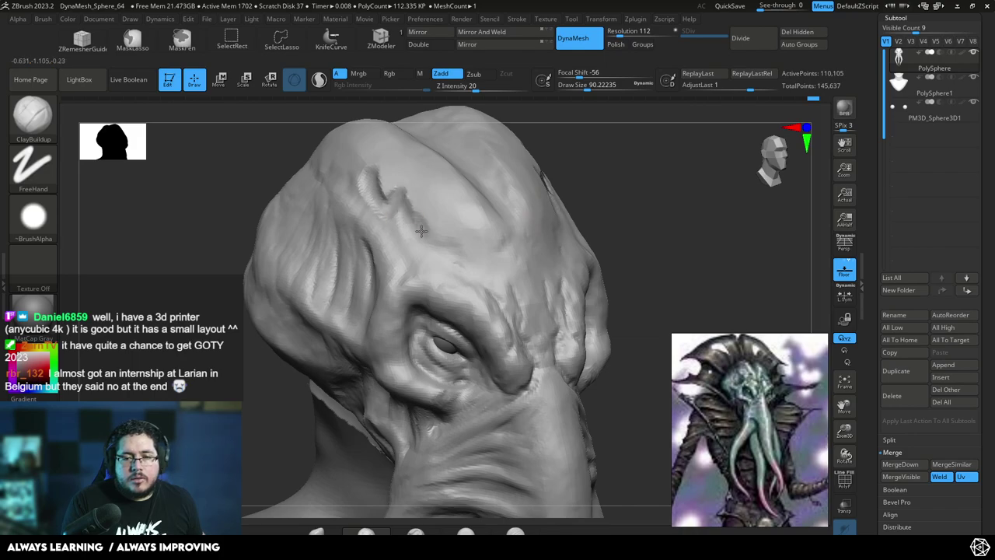
pyautogui.moveTo(469, 258); pyautogui.dragTo(500, 282)
pyautogui.press('space')
pyautogui.click(393, 168)
pyautogui.moveTo(376, 161); pyautogui.dragTo(424, 225)
pyautogui.hotkey('ctrl', 'z')
pyautogui.hotkey('ctrl', 'z')
pyautogui.hotkey('ctrl', 'z')
pyautogui.hotkey('ctrl', 'z')
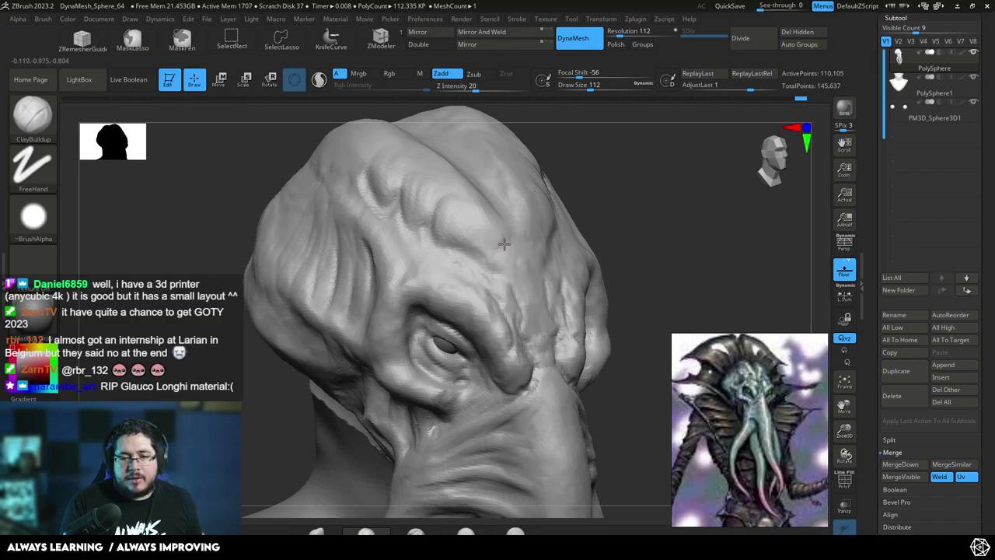
# - Sculpt irregular creases along the central groove on top of the skull with ClayBuildup at a draw size of about 97
pyautogui.moveTo(585, 193)
pyautogui.mouseDown()
pyautogui.moveTo(600, 193)
pyautogui.moveTo(600, 133)
pyautogui.moveTo(506, 217)
pyautogui.moveTo(502, 205)
pyautogui.mouseUp()
pyautogui.moveTo(413, 160); pyautogui.dragTo(432, 166)
pyautogui.moveTo(585, 167); pyautogui.dragTo(555, 225)
pyautogui.moveTo(438, 147)
pyautogui.mouseDown()
pyautogui.moveTo(440, 192)
pyautogui.moveTo(451, 206)
pyautogui.moveTo(458, 189)
pyautogui.moveTo(451, 205)
pyautogui.moveTo(465, 205)
pyautogui.mouseUp()
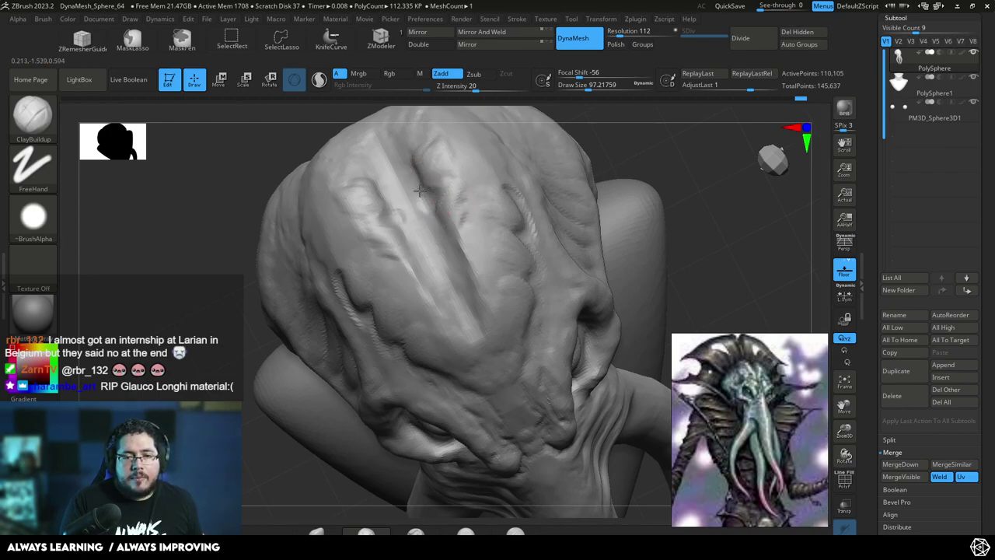
pyautogui.moveTo(415, 213)
pyautogui.keyDown('shift'); pyautogui.mouseDown()
pyautogui.moveTo(451, 232)
pyautogui.moveTo(473, 274)
pyautogui.mouseUp(); pyautogui.keyUp('shift')
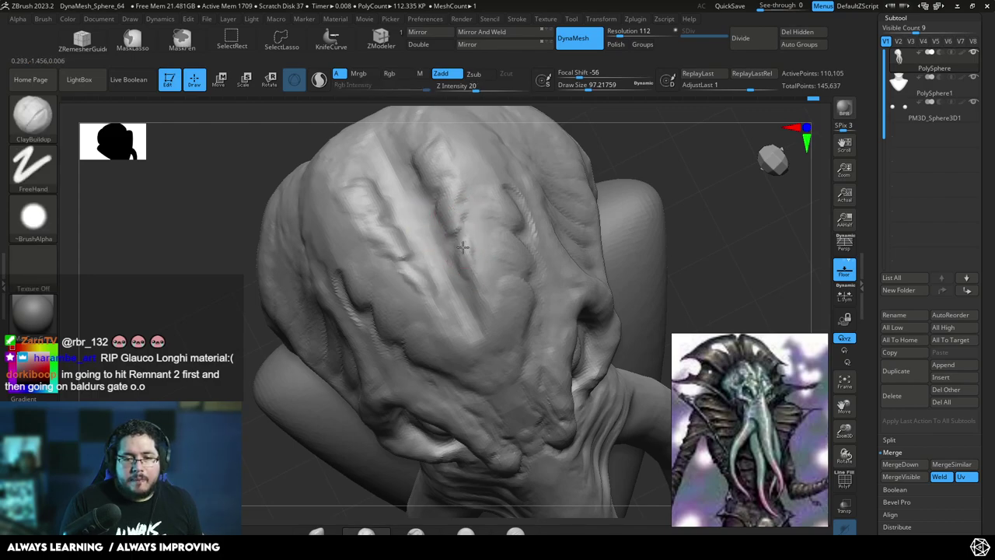
pyautogui.moveTo(467, 231); pyautogui.dragTo(473, 261)
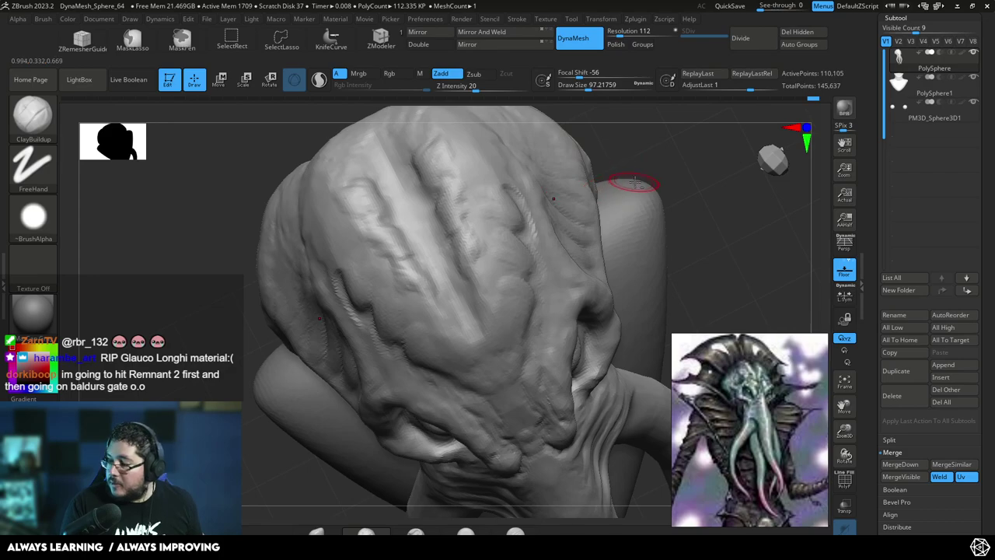
# - Change the sculpt's display material to StartupMaterial
pyautogui.moveTo(692, 218); pyautogui.dragTo(354, 274)
pyautogui.click(48, 327)
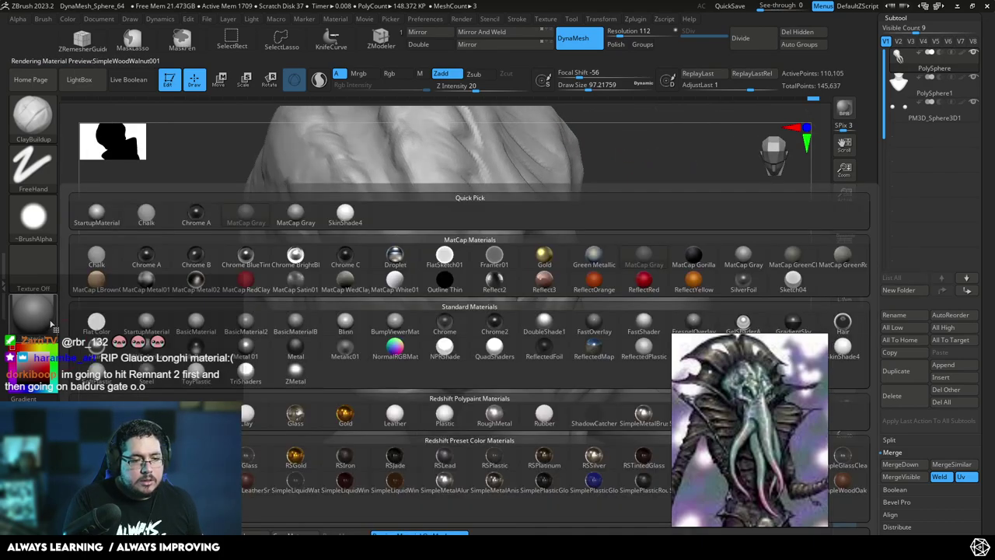
pyautogui.click(148, 314)
# - Refine the wrinkles on the skull lobes beside the central groove with ClayBuildup at a draw size of about 97
pyautogui.keyDown('alt'); pyautogui.moveTo(227, 382); pyautogui.dragTo(295, 311); pyautogui.keyUp('alt')
pyautogui.keyDown('alt'); pyautogui.moveTo(546, 153); pyautogui.dragTo(503, 262); pyautogui.keyUp('alt')
pyautogui.moveTo(575, 202)
pyautogui.mouseDown()
pyautogui.moveTo(600, 209)
pyautogui.moveTo(511, 155)
pyautogui.mouseUp()
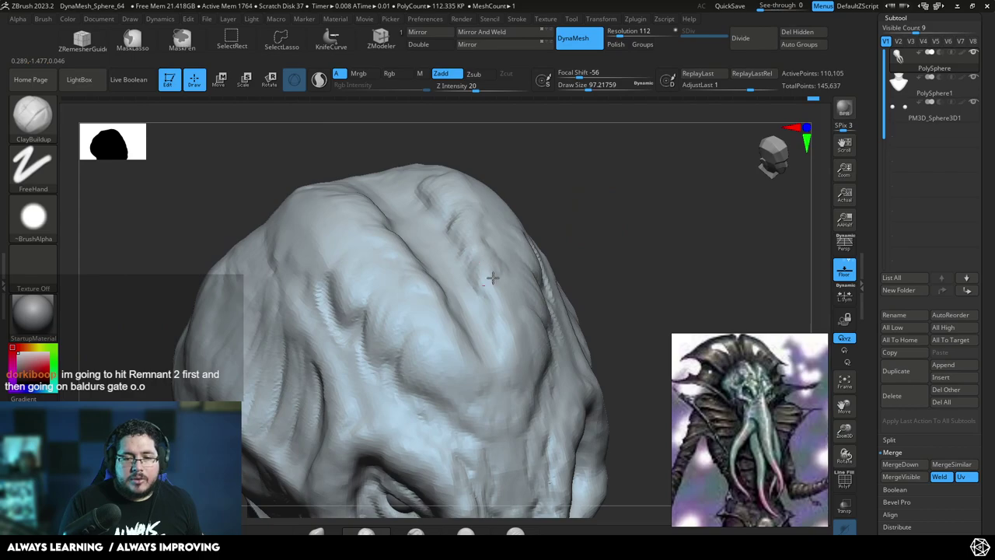
pyautogui.moveTo(498, 347)
pyautogui.mouseDown()
pyautogui.moveTo(569, 222)
pyautogui.moveTo(539, 207)
pyautogui.mouseUp()
pyautogui.moveTo(551, 172); pyautogui.dragTo(509, 214)
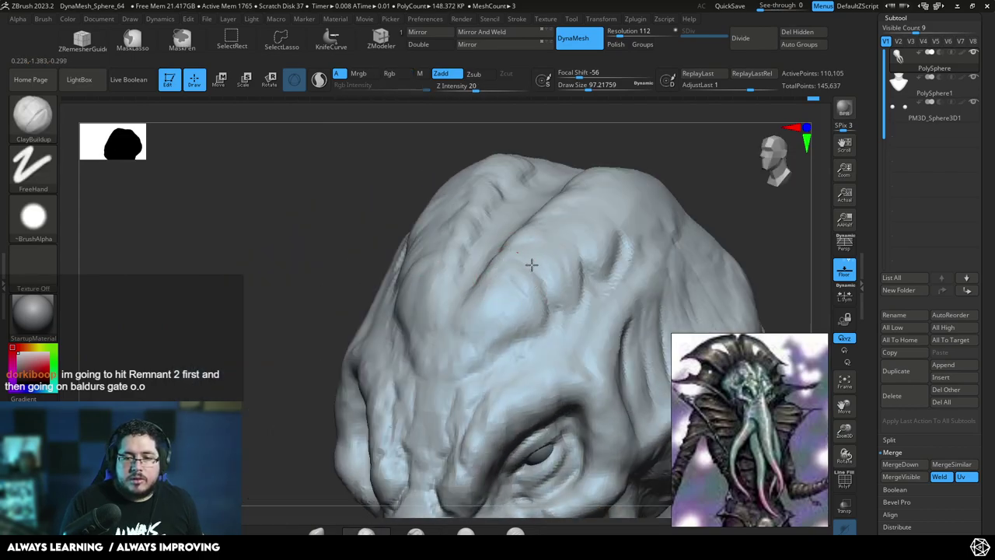
pyautogui.moveTo(562, 311)
pyautogui.mouseDown()
pyautogui.moveTo(533, 244)
pyautogui.moveTo(566, 272)
pyautogui.mouseUp()
pyautogui.moveTo(571, 152); pyautogui.dragTo(582, 195, button='right')
# - Layer wider folds across the front of the skull lobes with ClayBuildup at a draw size of about 116
pyautogui.press('space')
pyautogui.moveTo(545, 233)
pyautogui.mouseDown()
pyautogui.moveTo(557, 202)
pyautogui.moveTo(576, 224)
pyautogui.mouseUp()
pyautogui.moveTo(609, 257)
pyautogui.mouseDown()
pyautogui.moveTo(586, 194)
pyautogui.moveTo(600, 184)
pyautogui.moveTo(607, 194)
pyautogui.mouseUp()
pyautogui.moveTo(702, 155)
pyautogui.keyDown('ctrl'); pyautogui.mouseDown(button='right')
pyautogui.moveTo(677, 140)
pyautogui.moveTo(703, 138)
pyautogui.mouseUp(button='right'); pyautogui.keyUp('ctrl')
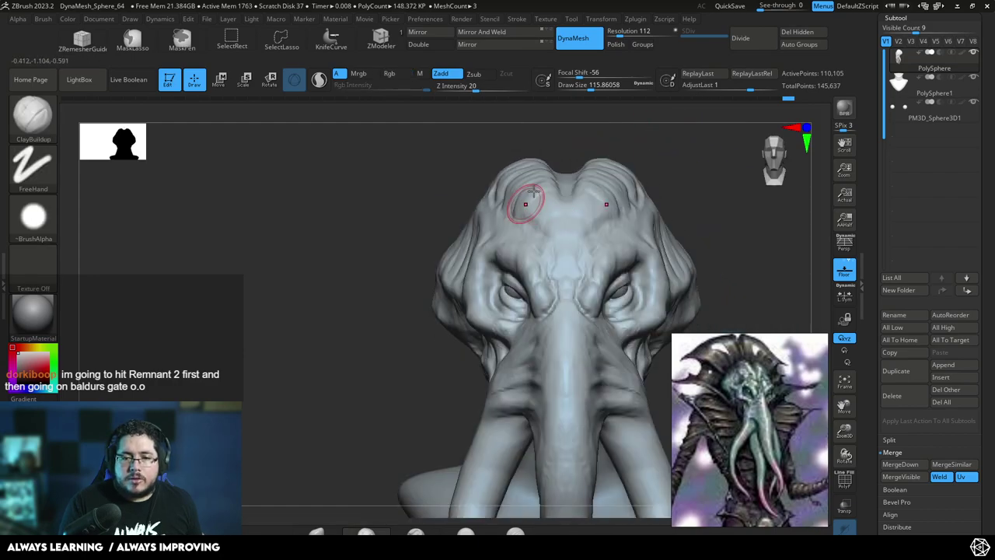
# - Fill out the forehead between the skull lobes and the brow with ClayBuildup at a draw size of about 192
pyautogui.moveTo(526, 202); pyautogui.dragTo(549, 220, button='right')
pyautogui.press('space')
pyautogui.moveTo(549, 154); pyautogui.dragTo(559, 153)
pyautogui.moveTo(566, 167); pyautogui.dragTo(582, 184, button='right')
pyautogui.moveTo(549, 204); pyautogui.dragTo(556, 224)
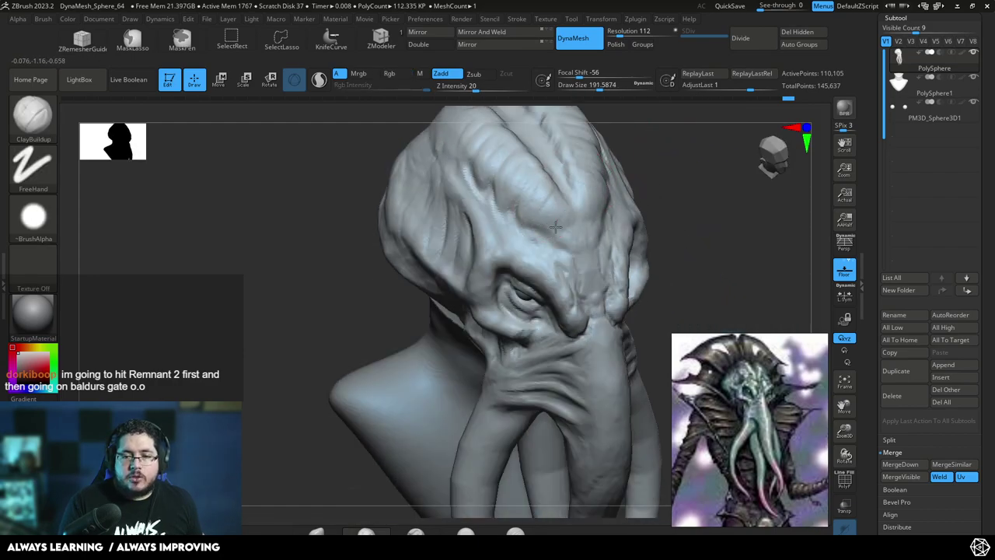
pyautogui.moveTo(647, 159)
pyautogui.keyDown('alt'); pyautogui.mouseDown()
pyautogui.moveTo(620, 215)
pyautogui.moveTo(628, 315)
pyautogui.mouseUp(); pyautogui.keyUp('alt')
pyautogui.moveTo(686, 246)
pyautogui.mouseDown(button='right')
pyautogui.moveTo(671, 189)
pyautogui.moveTo(675, 262)
pyautogui.moveTo(642, 236)
pyautogui.moveTo(635, 186)
pyautogui.mouseUp(button='right')
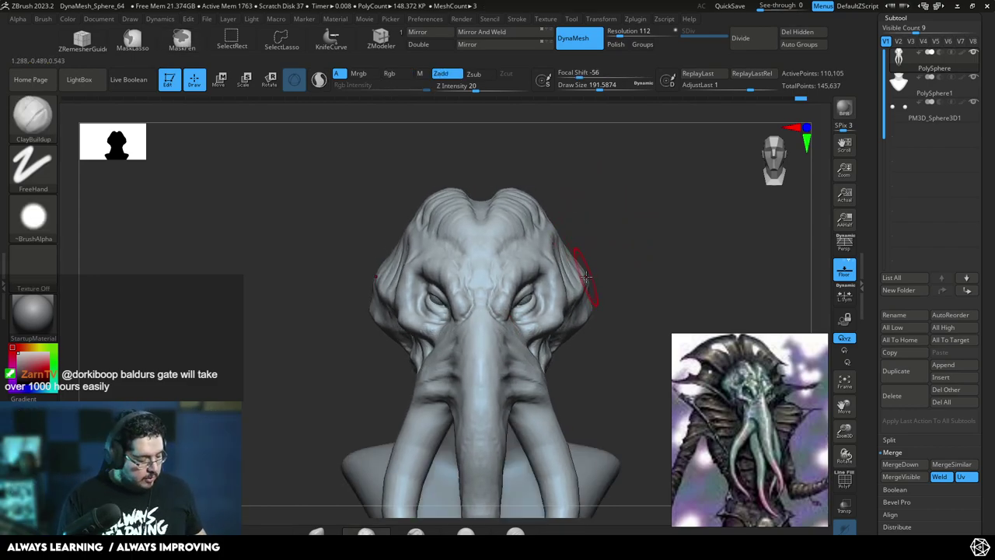
# - Reshape the temples and outer cheekbones with the Move brush at a draw size of about 207
pyautogui.press('b')
pyautogui.press('m')
pyautogui.press('v')
pyautogui.press('s')
pyautogui.moveTo(598, 242); pyautogui.dragTo(580, 234)
pyautogui.press('s')
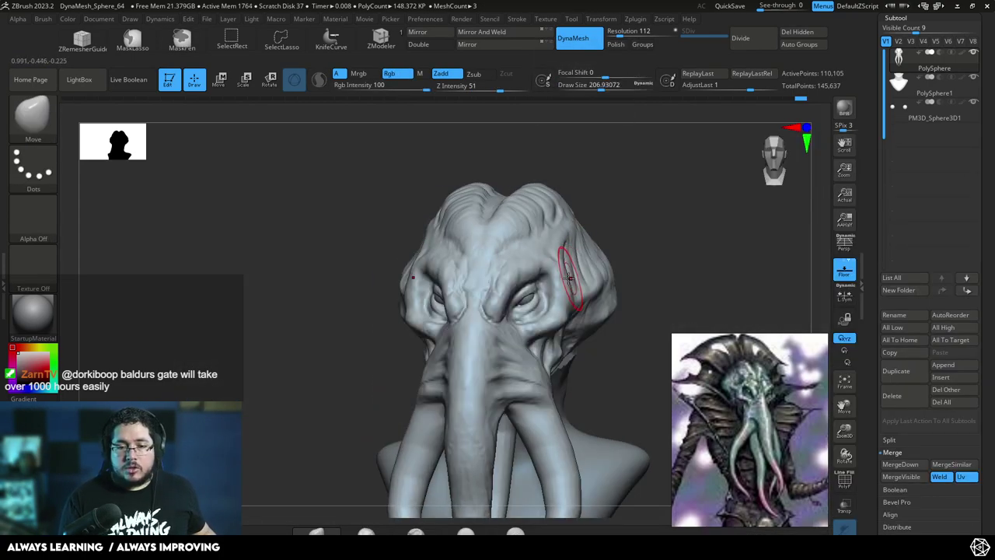
pyautogui.moveTo(574, 268); pyautogui.dragTo(482, 274, button='right')
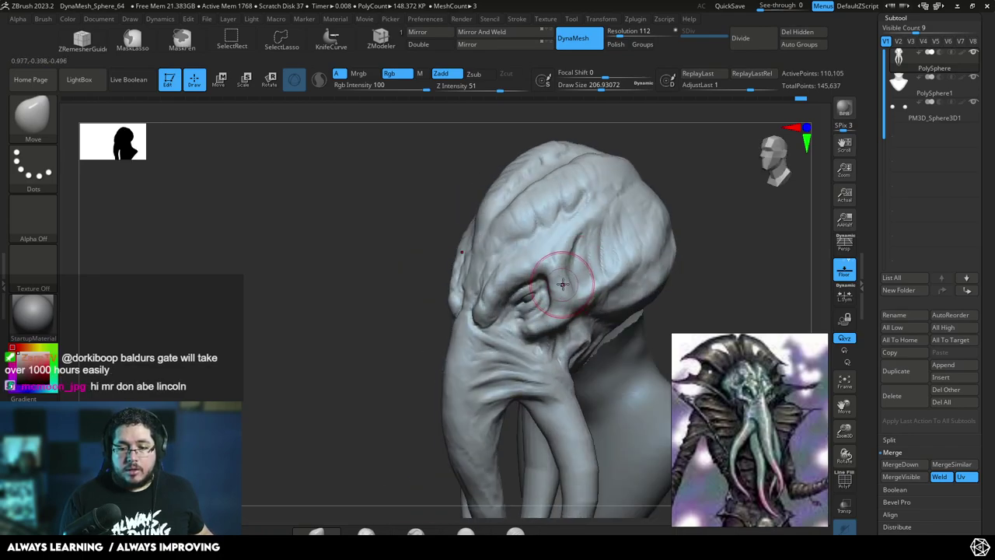
pyautogui.keyDown('shift'); pyautogui.moveTo(655, 181); pyautogui.dragTo(558, 247, button='right'); pyautogui.keyUp('shift')
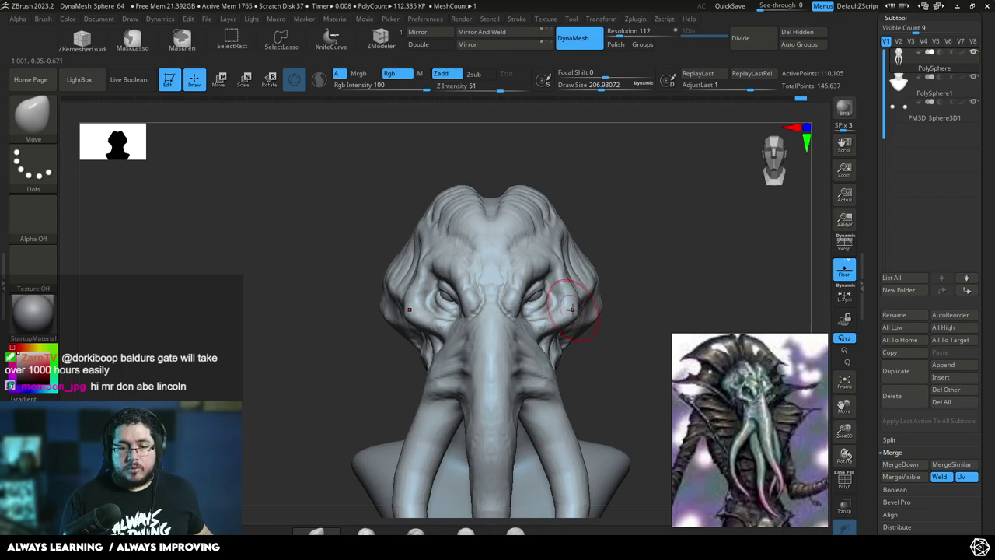
pyautogui.moveTo(607, 253); pyautogui.dragTo(572, 257)
pyautogui.keyDown('shift'); pyautogui.moveTo(661, 189); pyautogui.dragTo(698, 171); pyautogui.keyUp('shift')
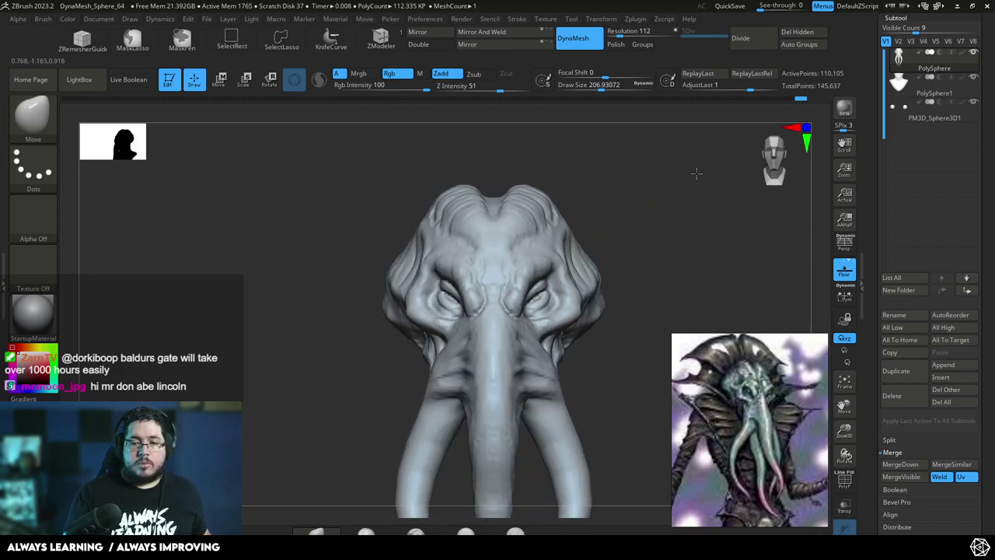
# - Flatten the bumpy ridges on the skull lobes with TrimDynamic at a draw size of about 192, undoing the last change
pyautogui.moveTo(577, 303)
pyautogui.mouseDown(button='right')
pyautogui.moveTo(613, 228)
pyautogui.moveTo(517, 214)
pyautogui.moveTo(539, 235)
pyautogui.mouseUp(button='right')
pyautogui.press('b')
pyautogui.press('t')
pyautogui.press('d')
pyautogui.press('space')
pyautogui.moveTo(537, 239); pyautogui.dragTo(513, 273)
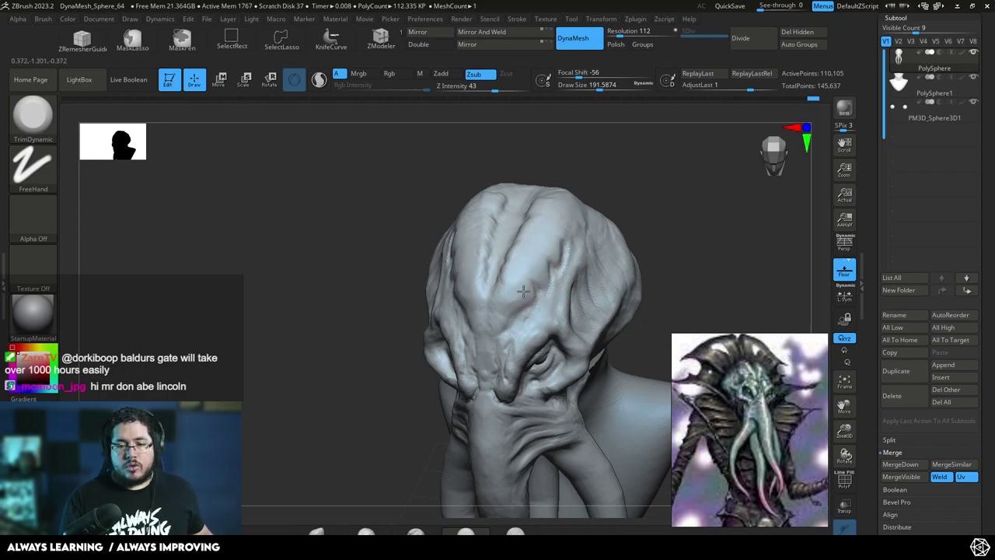
pyautogui.keyDown('shift'); pyautogui.moveTo(566, 220); pyautogui.dragTo(543, 230, button='right'); pyautogui.keyUp('shift')
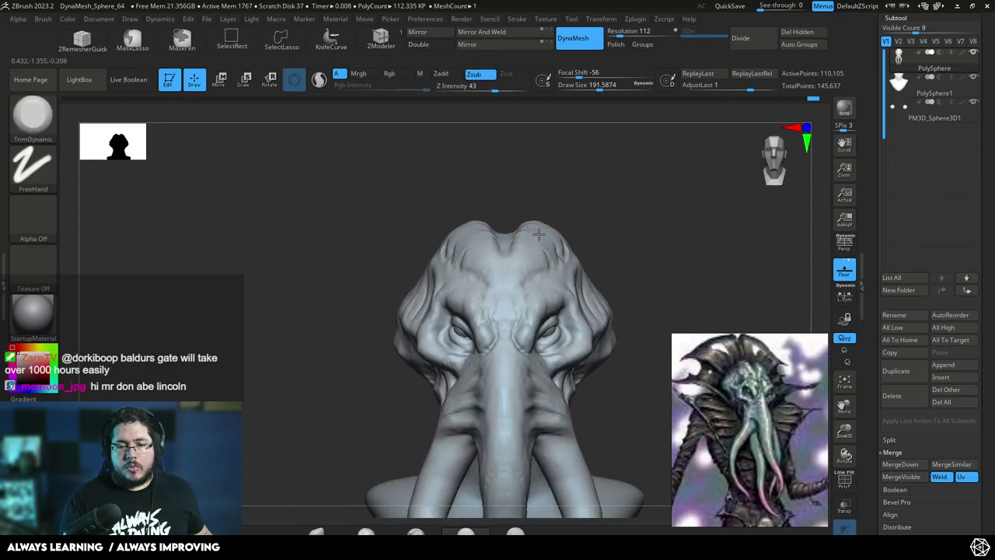
pyautogui.moveTo(581, 227); pyautogui.dragTo(574, 150)
pyautogui.hotkey('ctrl', 'z')
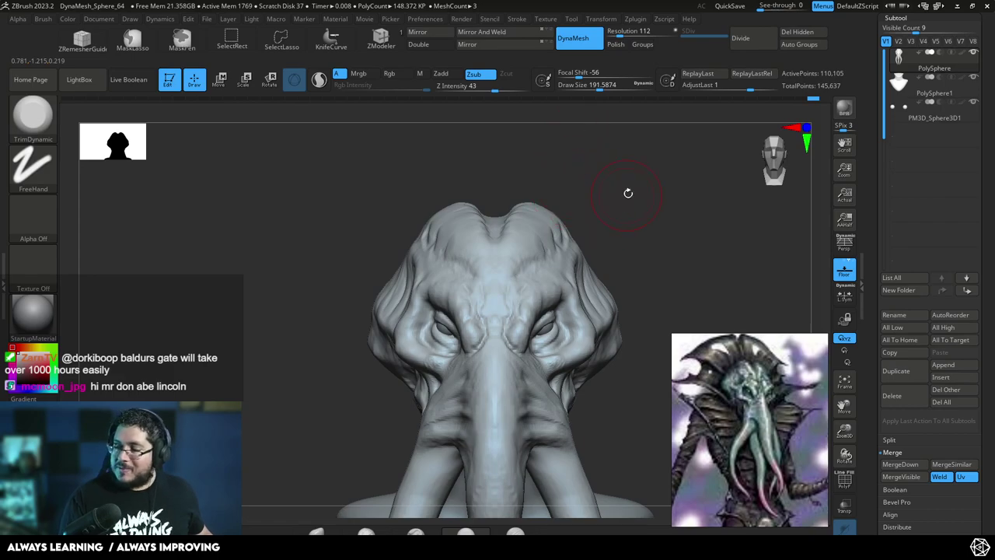
# - Rework the side and front of the skull lobes with ClayBuildup at a draw size of about 140
pyautogui.moveTo(627, 195)
pyautogui.mouseDown()
pyautogui.moveTo(651, 194)
pyautogui.moveTo(569, 238)
pyautogui.mouseUp()
pyautogui.press('b')
pyautogui.press('c')
pyautogui.press('b')
pyautogui.press('space')
pyautogui.moveTo(442, 238); pyautogui.dragTo(436, 238)
pyautogui.moveTo(431, 183); pyautogui.dragTo(424, 205, button='right')
pyautogui.moveTo(410, 259); pyautogui.dragTo(409, 247)
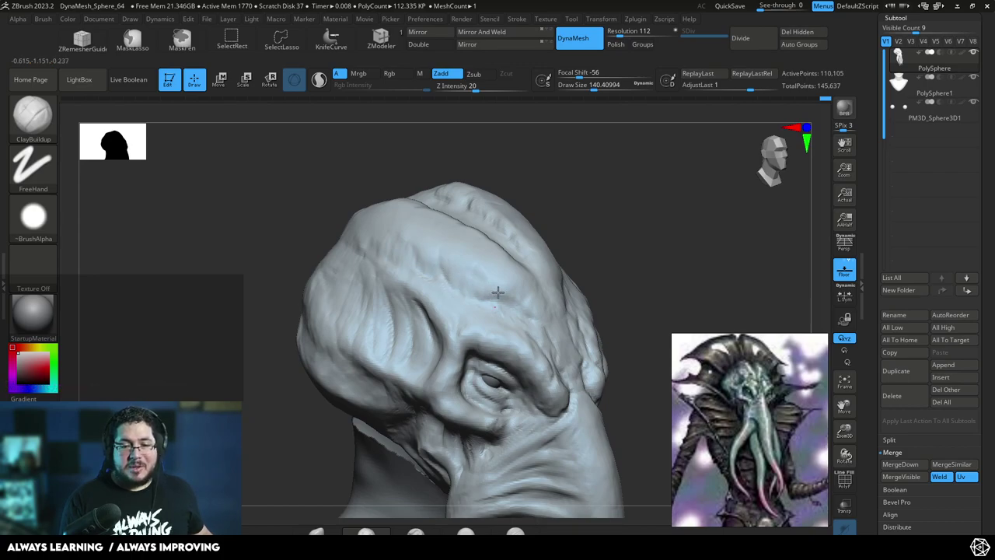
pyautogui.keyDown('shift'); pyautogui.moveTo(557, 226); pyautogui.dragTo(484, 288); pyautogui.keyUp('shift')
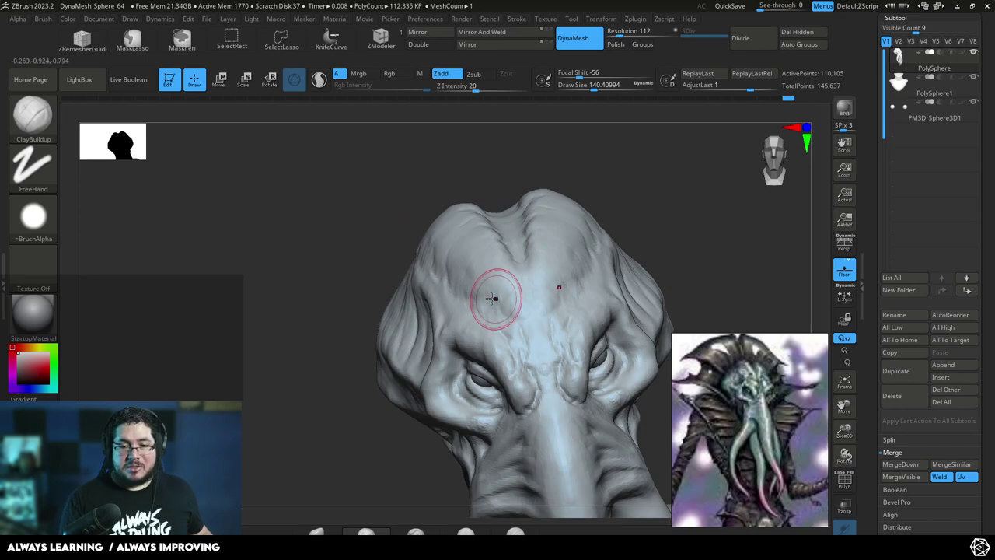
# - Detail the cheekbone and the folds beneath it with ClayBuildup at a draw size of about 90
pyautogui.moveTo(523, 331)
pyautogui.mouseDown(button='right')
pyautogui.moveTo(604, 158)
pyautogui.moveTo(541, 257)
pyautogui.moveTo(516, 329)
pyautogui.mouseUp(button='right')
pyautogui.press('space')
pyautogui.click(569, 260)
pyautogui.moveTo(599, 251)
pyautogui.mouseDown()
pyautogui.moveTo(608, 236)
pyautogui.moveTo(625, 249)
pyautogui.moveTo(621, 237)
pyautogui.mouseUp()
pyautogui.moveTo(646, 265)
pyautogui.mouseDown(button='right')
pyautogui.moveTo(747, 242)
pyautogui.moveTo(602, 307)
pyautogui.mouseUp(button='right')
pyautogui.press('space')
pyautogui.click(653, 239)
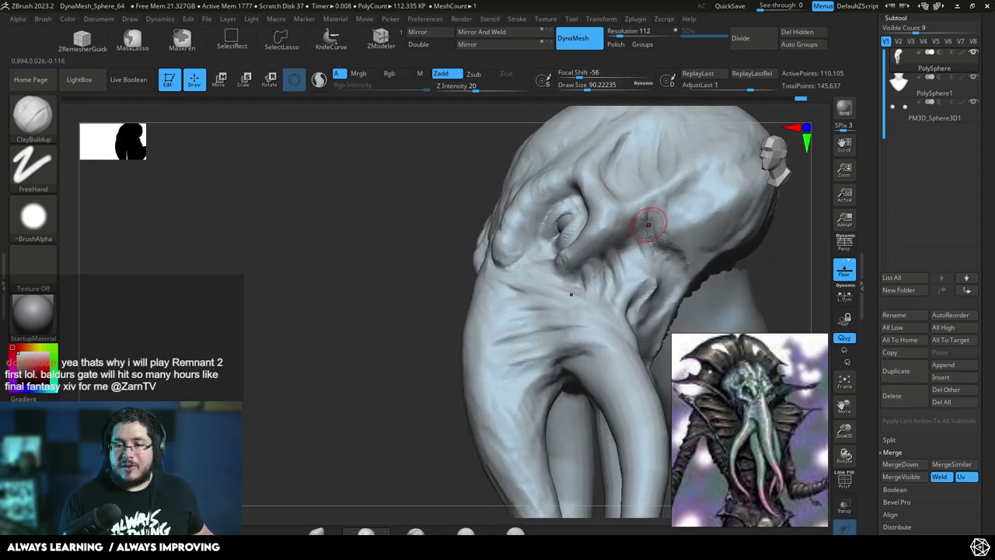
pyautogui.moveTo(409, 330); pyautogui.dragTo(411, 319, button='right')
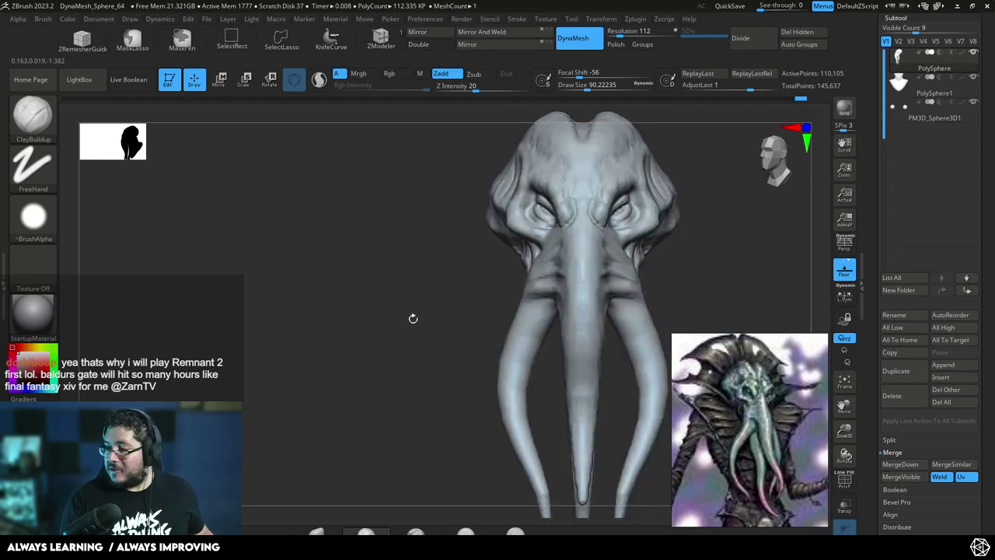
pyautogui.keyDown('alt'); pyautogui.moveTo(742, 235); pyautogui.dragTo(620, 242, button='right'); pyautogui.keyUp('alt')
pyautogui.moveTo(739, 218)
pyautogui.keyDown('ctrl'); pyautogui.mouseDown(button='right')
pyautogui.moveTo(691, 249)
pyautogui.moveTo(677, 237)
pyautogui.moveTo(682, 215)
pyautogui.moveTo(663, 237)
pyautogui.mouseUp(button='right'); pyautogui.keyUp('ctrl')
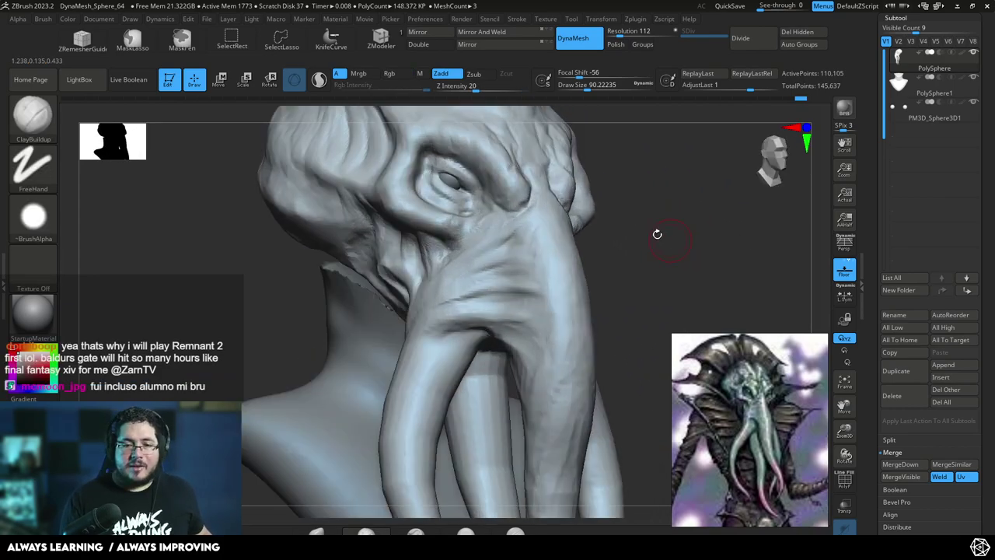
# - Adjust the shape of the tentacle roots and nose bridge with the Move brush at a draw size of about 257
pyautogui.moveTo(541, 228); pyautogui.dragTo(568, 241, button='right')
pyautogui.press('b')
pyautogui.press('m')
pyautogui.press('v')
pyautogui.press('space')
pyautogui.moveTo(552, 272); pyautogui.dragTo(567, 273)
pyautogui.moveTo(693, 202); pyautogui.dragTo(719, 197, button='right')
pyautogui.press('space')
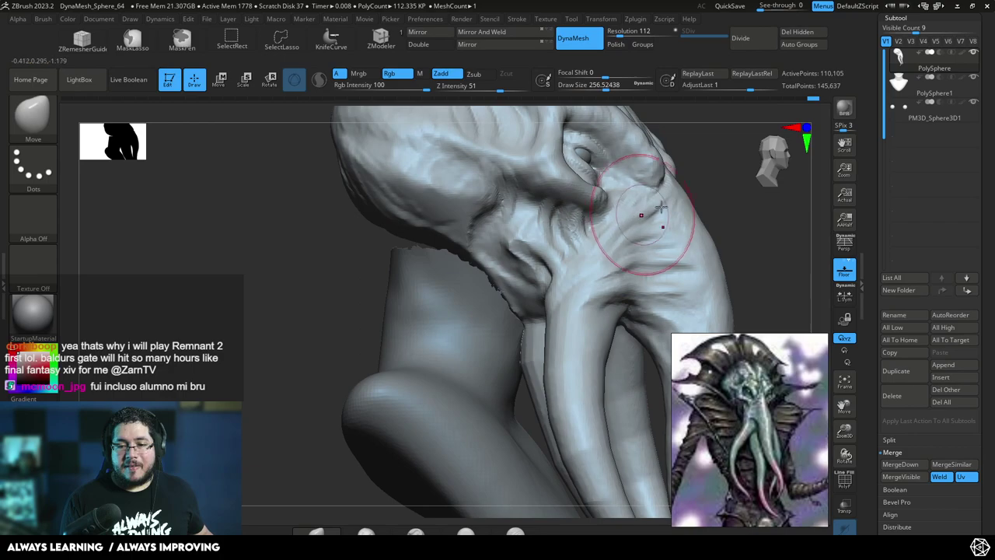
pyautogui.moveTo(648, 211); pyautogui.dragTo(688, 207, button='right')
pyautogui.moveTo(814, 271)
pyautogui.mouseDown(button='right')
pyautogui.moveTo(624, 259)
pyautogui.moveTo(573, 222)
pyautogui.mouseUp(button='right')
# - Smooth the side and rear tentacles along their length at a draw size of about 257
pyautogui.press('shift')
pyautogui.moveTo(539, 276)
pyautogui.mouseDown(button='right')
pyautogui.moveTo(524, 229)
pyautogui.moveTo(541, 266)
pyautogui.mouseUp(button='right')
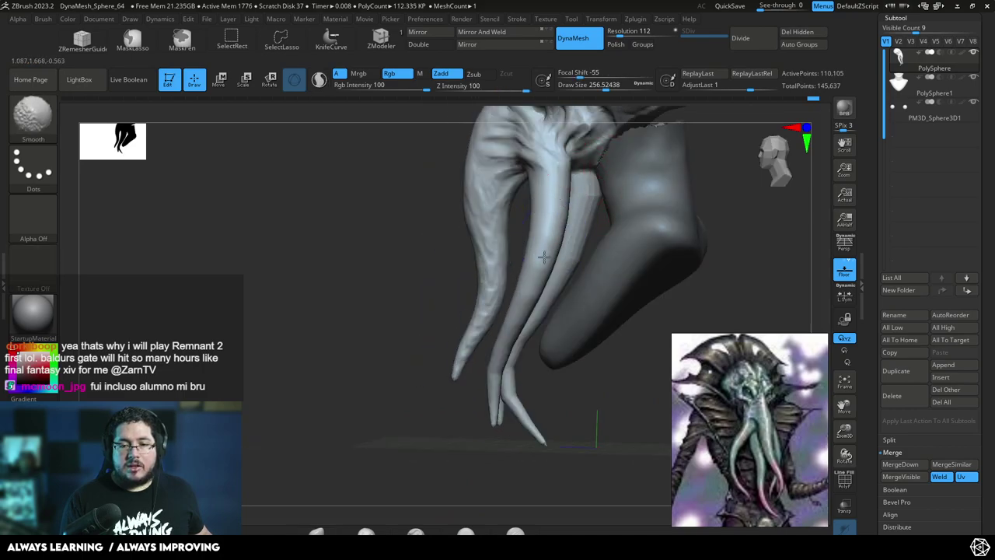
pyautogui.keyDown('shift'); pyautogui.moveTo(597, 190); pyautogui.dragTo(589, 235); pyautogui.keyUp('shift')
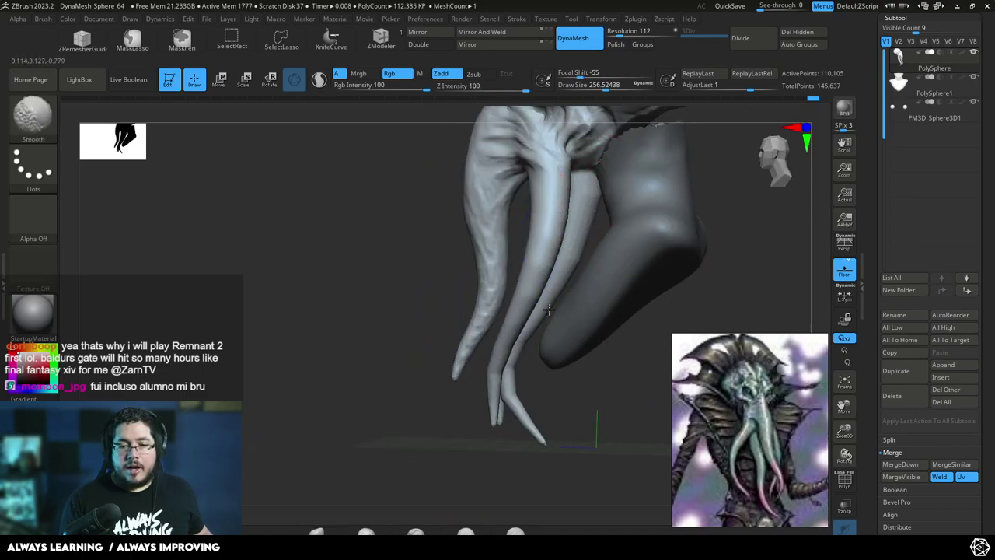
# - Reshape the curves of the lower side tentacles and their tips with the Move brush at a draw size of about 212
pyautogui.moveTo(514, 365); pyautogui.dragTo(528, 400, button='right')
pyautogui.moveTo(583, 415)
pyautogui.keyDown('alt'); pyautogui.mouseDown(button='right')
pyautogui.moveTo(578, 320)
pyautogui.moveTo(578, 366)
pyautogui.mouseUp(button='right'); pyautogui.keyUp('alt')
pyautogui.rightClick(481, 323)
pyautogui.moveTo(480, 319); pyautogui.dragTo(477, 319)
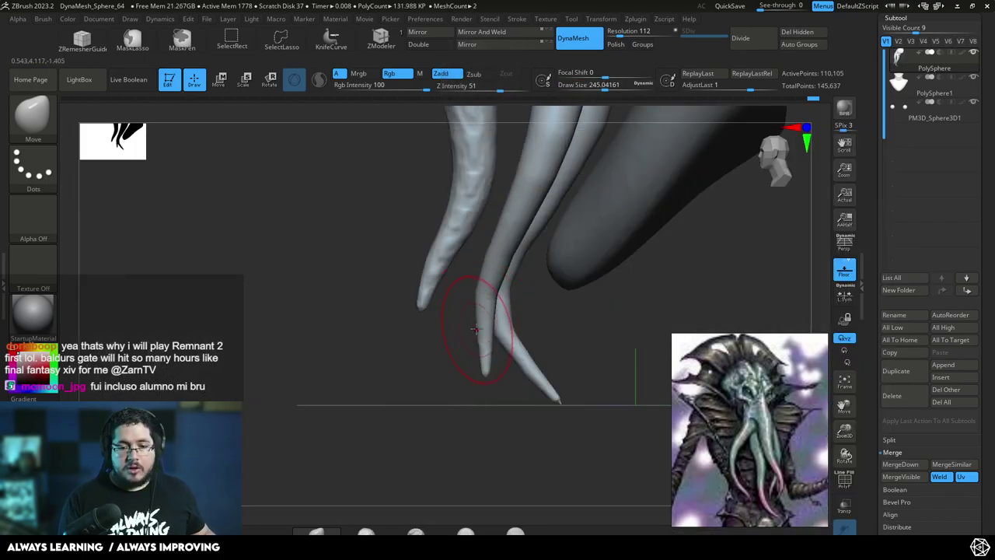
pyautogui.press('space')
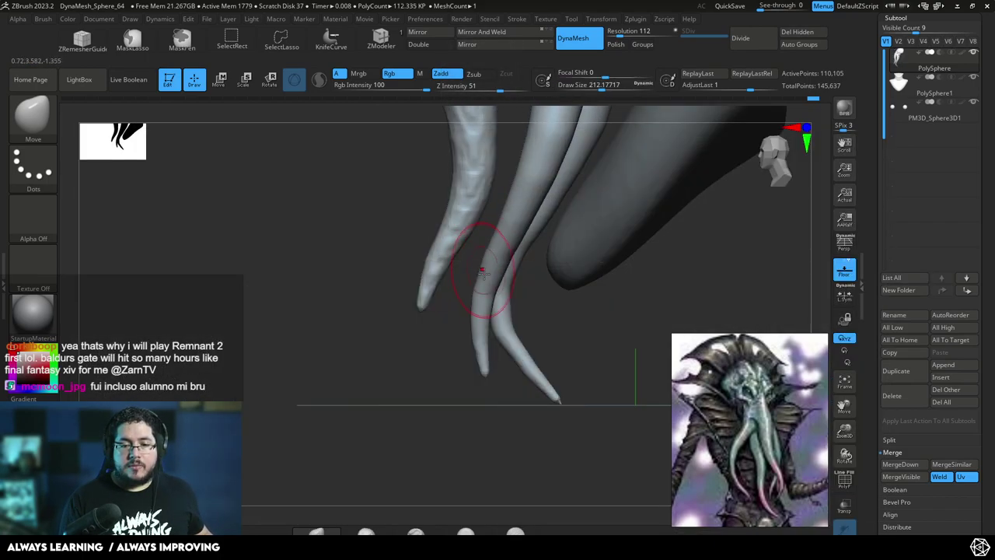
pyautogui.moveTo(558, 335)
pyautogui.mouseDown(button='right')
pyautogui.moveTo(565, 324)
pyautogui.moveTo(537, 376)
pyautogui.mouseUp(button='right')
pyautogui.moveTo(383, 404); pyautogui.dragTo(525, 366, button='right')
# - Flatten the surface of the lower side tentacles with TrimDynamic at a draw size of about 154
pyautogui.press('b')
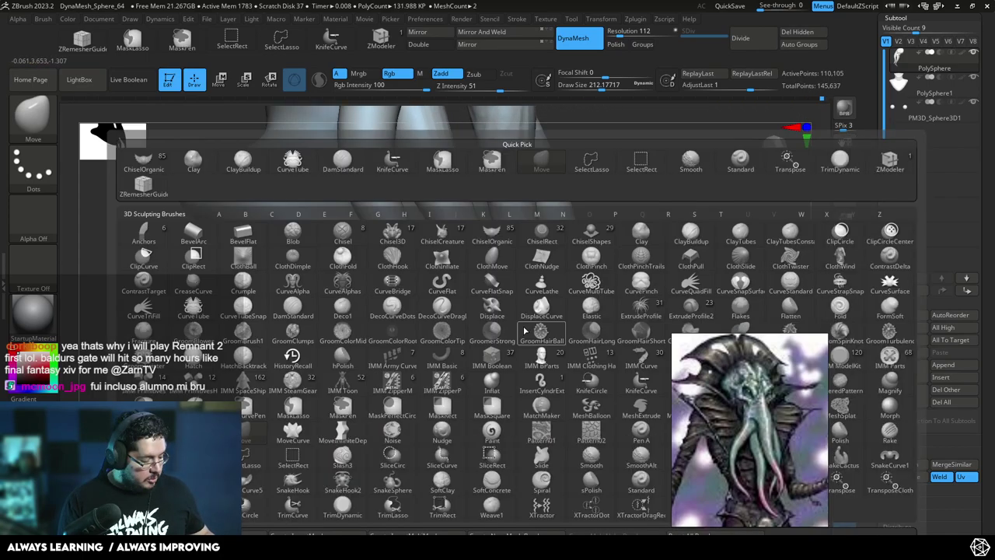
pyautogui.press('t')
pyautogui.press('d')
pyautogui.press('space')
pyautogui.moveTo(514, 314); pyautogui.dragTo(500, 314)
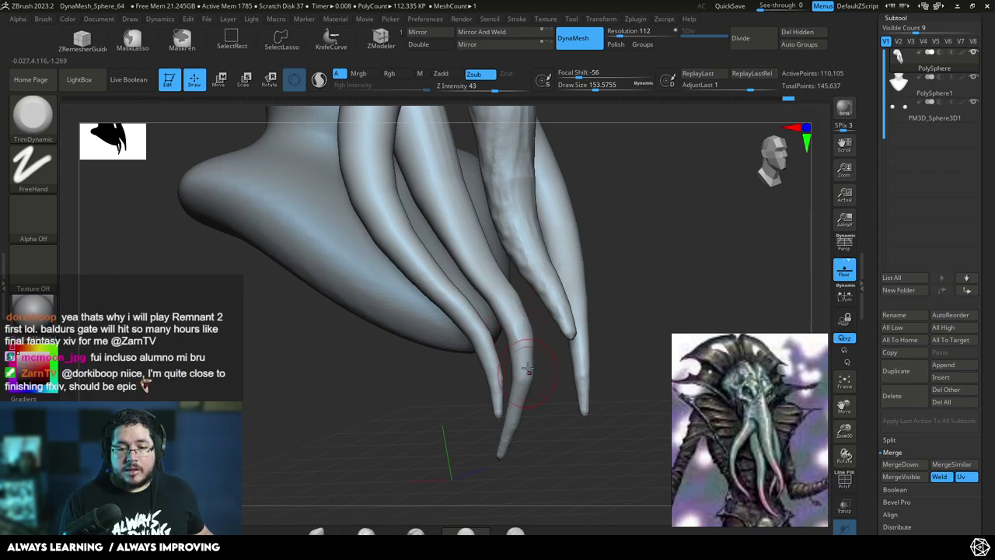
# - Smooth the side, inner and central tentacles along their length at a draw size of about 154
pyautogui.press('shift')
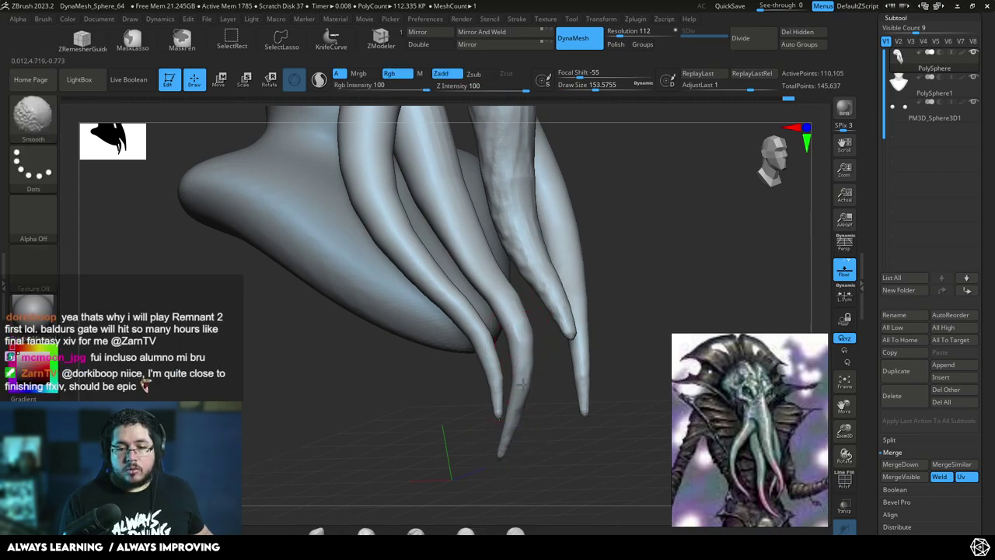
pyautogui.moveTo(615, 262)
pyautogui.mouseDown()
pyautogui.moveTo(631, 283)
pyautogui.moveTo(605, 276)
pyautogui.mouseUp()
pyautogui.keyDown('shift'); pyautogui.moveTo(469, 340); pyautogui.dragTo(461, 287); pyautogui.keyUp('shift')
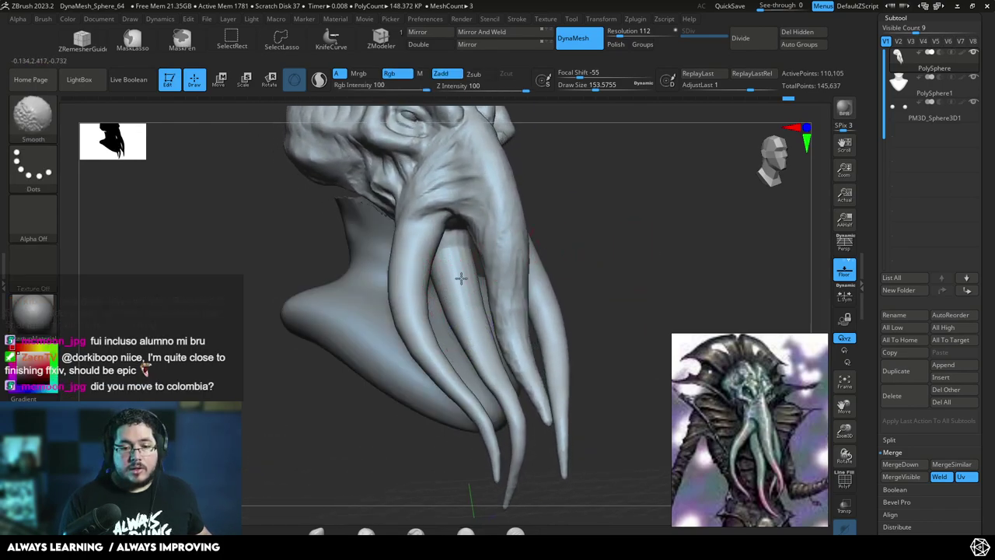
pyautogui.keyDown('shift'); pyautogui.moveTo(457, 246); pyautogui.dragTo(455, 233); pyautogui.keyUp('shift')
pyautogui.keyDown('alt'); pyautogui.moveTo(535, 183); pyautogui.dragTo(523, 233); pyautogui.keyUp('alt')
pyautogui.keyDown('shift'); pyautogui.moveTo(488, 290); pyautogui.dragTo(493, 297); pyautogui.keyUp('shift')
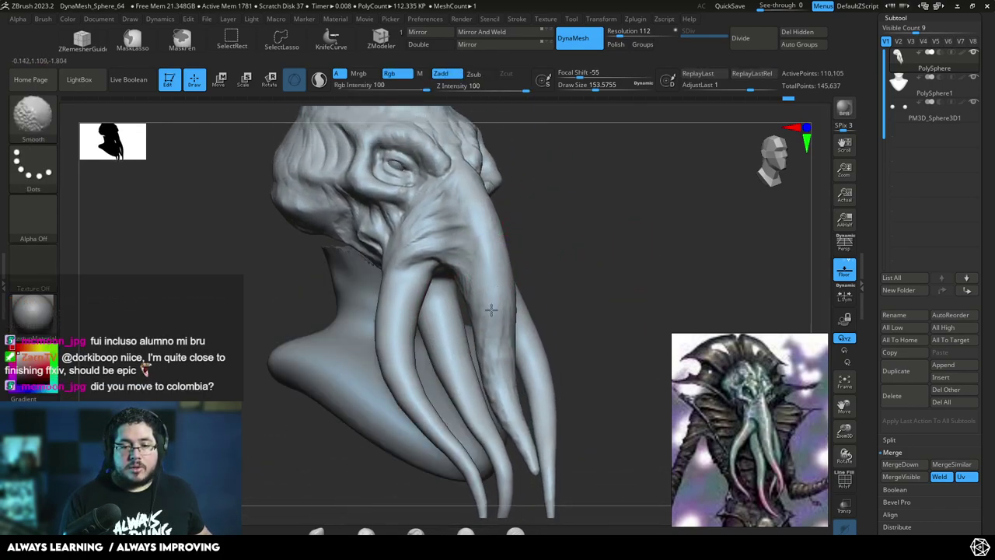
pyautogui.moveTo(490, 347)
pyautogui.keyDown('shift'); pyautogui.mouseDown()
pyautogui.moveTo(502, 402)
pyautogui.moveTo(517, 414)
pyautogui.mouseUp(); pyautogui.keyUp('shift')
pyautogui.keyDown('shift'); pyautogui.moveTo(575, 459); pyautogui.dragTo(534, 426); pyautogui.keyUp('shift')
pyautogui.keyDown('shift'); pyautogui.moveTo(502, 227); pyautogui.dragTo(500, 194); pyautogui.keyUp('shift')
pyautogui.moveTo(590, 261)
pyautogui.keyDown('ctrl'); pyautogui.mouseDown(button='right')
pyautogui.moveTo(614, 211)
pyautogui.moveTo(629, 298)
pyautogui.mouseUp(button='right'); pyautogui.keyUp('ctrl')
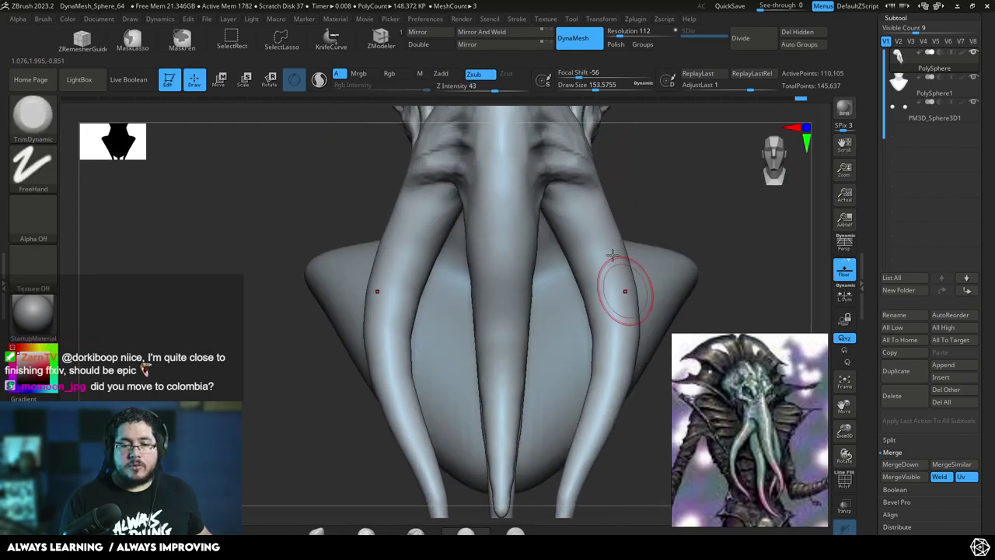
pyautogui.keyDown('alt'); pyautogui.moveTo(556, 144); pyautogui.dragTo(536, 319, button='right'); pyautogui.keyUp('alt')
pyautogui.keyDown('shift'); pyautogui.moveTo(524, 279); pyautogui.dragTo(506, 233); pyautogui.keyUp('shift')
# - Carve a curved crease into the rear side of the skull with ClayBuildup at a draw size of about 101
pyautogui.moveTo(602, 257)
pyautogui.keyDown('ctrl'); pyautogui.mouseDown(button='right')
pyautogui.moveTo(625, 191)
pyautogui.moveTo(629, 246)
pyautogui.moveTo(653, 202)
pyautogui.mouseUp(button='right'); pyautogui.keyUp('ctrl')
pyautogui.moveTo(654, 202)
pyautogui.keyDown('ctrl'); pyautogui.mouseDown(button='right')
pyautogui.moveTo(646, 249)
pyautogui.moveTo(480, 264)
pyautogui.mouseUp(button='right'); pyautogui.keyUp('ctrl')
pyautogui.press('b')
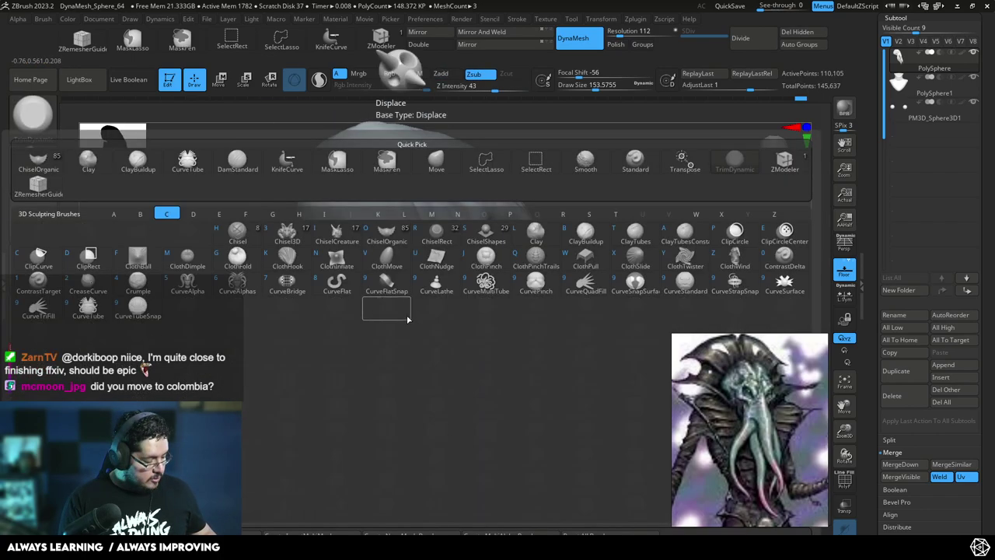
pyautogui.press('c')
pyautogui.press('b')
pyautogui.moveTo(402, 298); pyautogui.dragTo(405, 303)
pyautogui.press('space')
pyautogui.moveTo(451, 268); pyautogui.dragTo(442, 266)
pyautogui.press(']')
pyautogui.moveTo(553, 174); pyautogui.dragTo(556, 203, button='right')
pyautogui.keyDown('ctrl'); pyautogui.moveTo(556, 203); pyautogui.dragTo(551, 242, button='right'); pyautogui.keyUp('ctrl')
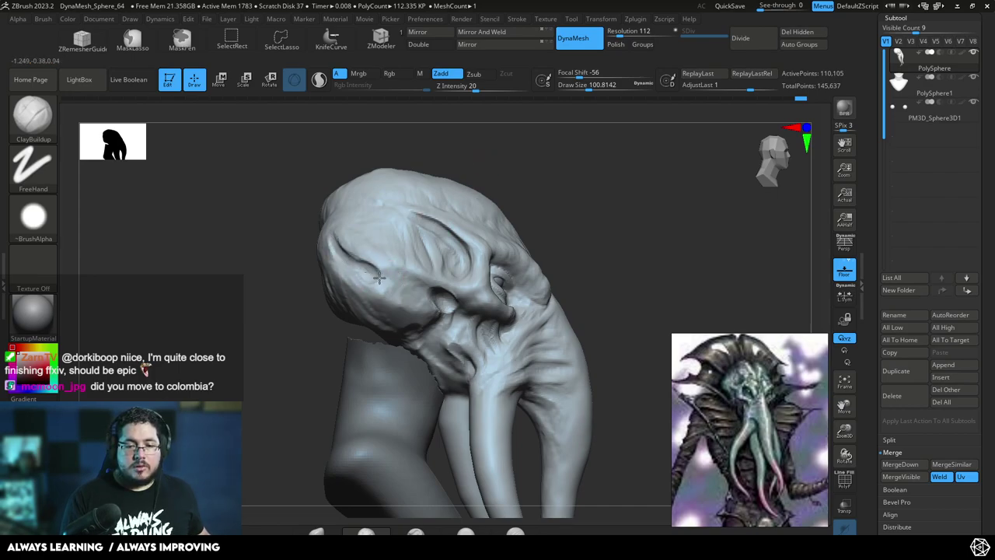
# - Extend the rear skull crease forward and define the lobe edges around it at a draw size of about 101
pyautogui.keyDown('ctrl'); pyautogui.moveTo(488, 187); pyautogui.dragTo(491, 165, button='right'); pyautogui.keyUp('ctrl')
pyautogui.moveTo(491, 165); pyautogui.dragTo(551, 156, button='right')
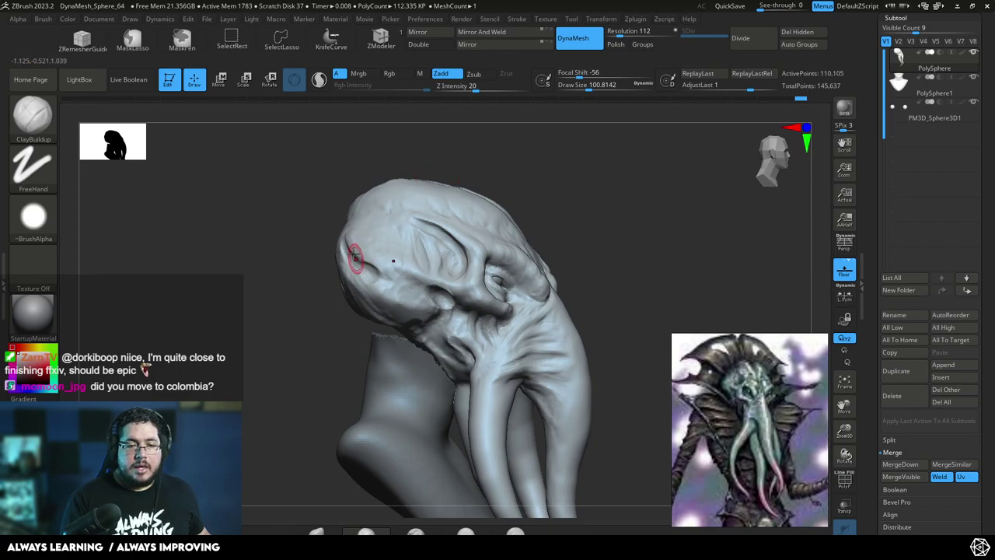
pyautogui.press('space')
pyautogui.moveTo(366, 259)
pyautogui.mouseDown()
pyautogui.moveTo(415, 282)
pyautogui.moveTo(394, 268)
pyautogui.mouseUp()
pyautogui.press('space')
pyautogui.moveTo(411, 162); pyautogui.dragTo(367, 280)
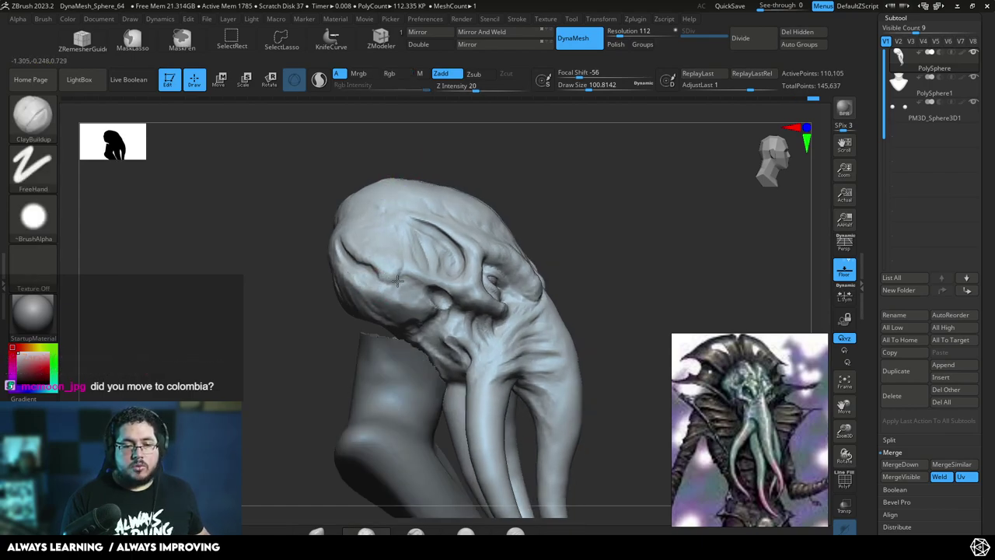
pyautogui.keyDown('ctrl'); pyautogui.moveTo(484, 243); pyautogui.dragTo(448, 268, button='right'); pyautogui.keyUp('ctrl')
pyautogui.keyDown('shift'); pyautogui.moveTo(497, 204); pyautogui.dragTo(476, 210); pyautogui.keyUp('shift')
# - Sculpt an oval fold above the rear skull crease with ClayBuildup at a draw size of 112
pyautogui.moveTo(498, 199)
pyautogui.keyDown('ctrl'); pyautogui.mouseDown(button='right')
pyautogui.moveTo(621, 248)
pyautogui.moveTo(559, 278)
pyautogui.moveTo(583, 231)
pyautogui.moveTo(637, 220)
pyautogui.moveTo(546, 257)
pyautogui.mouseUp(button='right'); pyautogui.keyUp('ctrl')
pyautogui.moveTo(546, 256)
pyautogui.mouseDown()
pyautogui.moveTo(554, 272)
pyautogui.moveTo(572, 258)
pyautogui.moveTo(559, 252)
pyautogui.moveTo(567, 266)
pyautogui.mouseUp()
pyautogui.press('space')
pyautogui.moveTo(577, 255)
pyautogui.mouseDown()
pyautogui.moveTo(569, 277)
pyautogui.moveTo(538, 262)
pyautogui.moveTo(544, 233)
pyautogui.moveTo(528, 287)
pyautogui.moveTo(565, 230)
pyautogui.mouseUp()
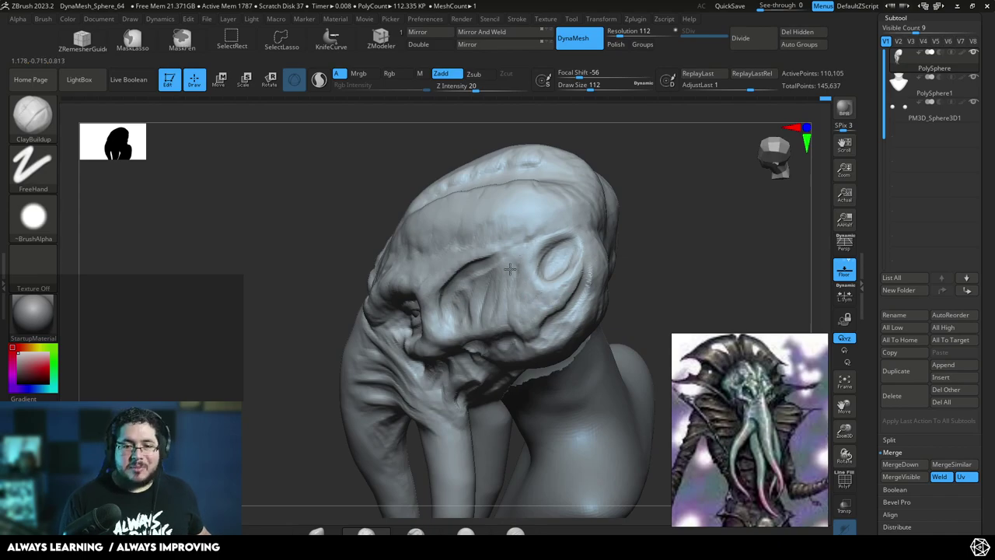
pyautogui.moveTo(662, 210)
pyautogui.mouseDown()
pyautogui.moveTo(477, 278)
pyautogui.moveTo(470, 269)
pyautogui.moveTo(457, 294)
pyautogui.mouseUp()
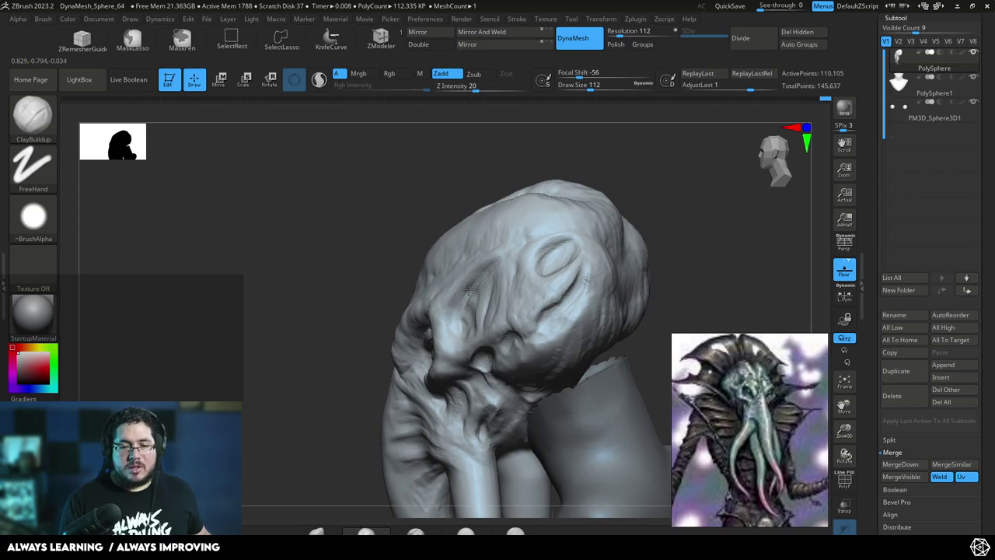
pyautogui.keyDown('shift'); pyautogui.moveTo(660, 166); pyautogui.dragTo(635, 175); pyautogui.keyUp('shift')
pyautogui.moveTo(564, 248)
pyautogui.mouseDown()
pyautogui.moveTo(562, 262)
pyautogui.moveTo(565, 246)
pyautogui.mouseUp()
pyautogui.click(532, 246)
# - Adjust the skull silhouette and side lobes with the Move brush at a draw size of about 305
pyautogui.press('b')
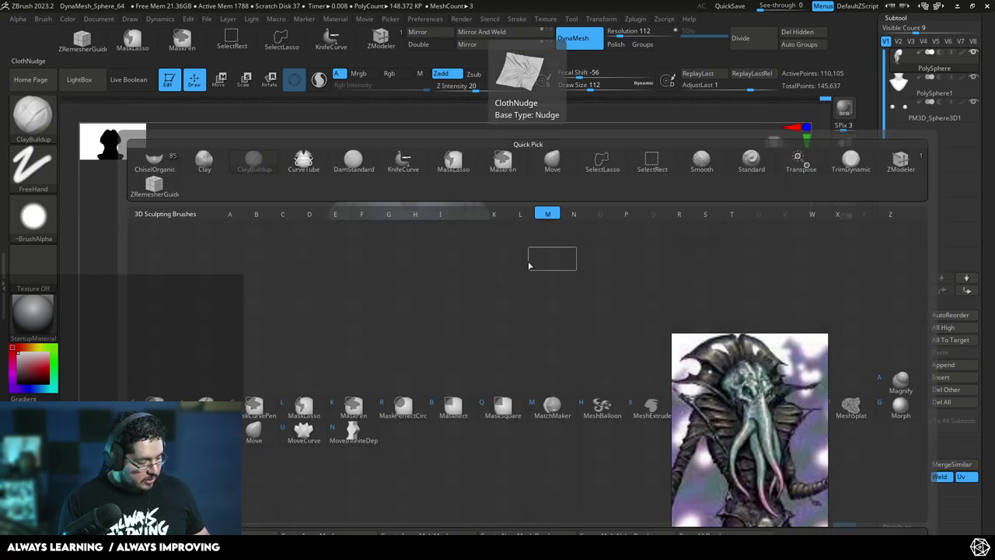
pyautogui.press('m')
pyautogui.press('v')
pyautogui.press('space')
pyautogui.moveTo(553, 228); pyautogui.dragTo(546, 245)
pyautogui.press('space')
pyautogui.click(522, 244)
pyautogui.press('space')
pyautogui.click(518, 238)
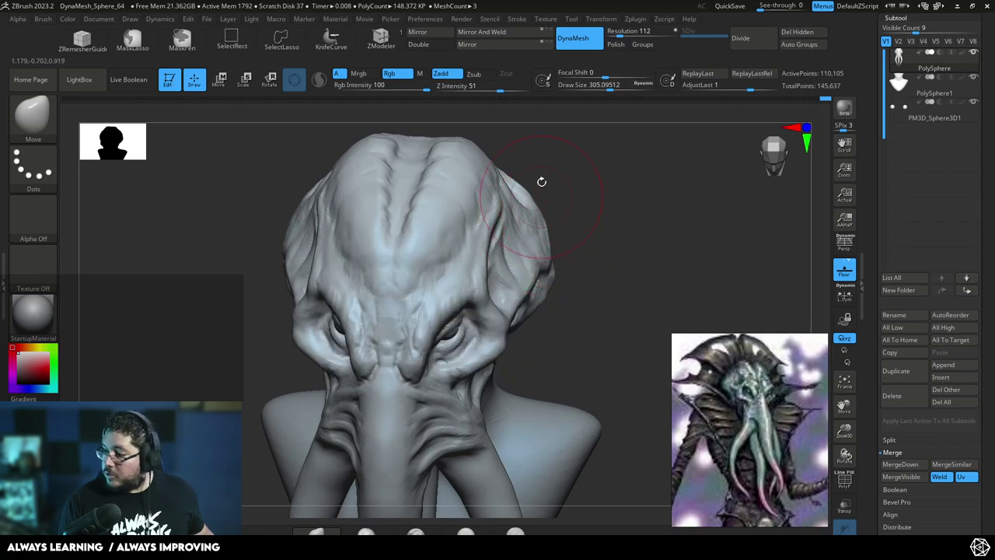
pyautogui.moveTo(568, 204); pyautogui.dragTo(508, 250)
pyautogui.press('space')
pyautogui.click(525, 222)
pyautogui.moveTo(573, 183)
pyautogui.keyDown('shift'); pyautogui.mouseDown()
pyautogui.moveTo(522, 235)
pyautogui.moveTo(559, 220)
pyautogui.moveTo(493, 215)
pyautogui.mouseUp(); pyautogui.keyUp('shift')
pyautogui.press('space')
pyautogui.press('space')
pyautogui.moveTo(492, 215); pyautogui.dragTo(501, 223)
# - Build up the side and back of the skull with ClayBuildup, using draw sizes of about 128 and 167
pyautogui.press('b')
pyautogui.press('c')
pyautogui.press('b')
pyautogui.press('space')
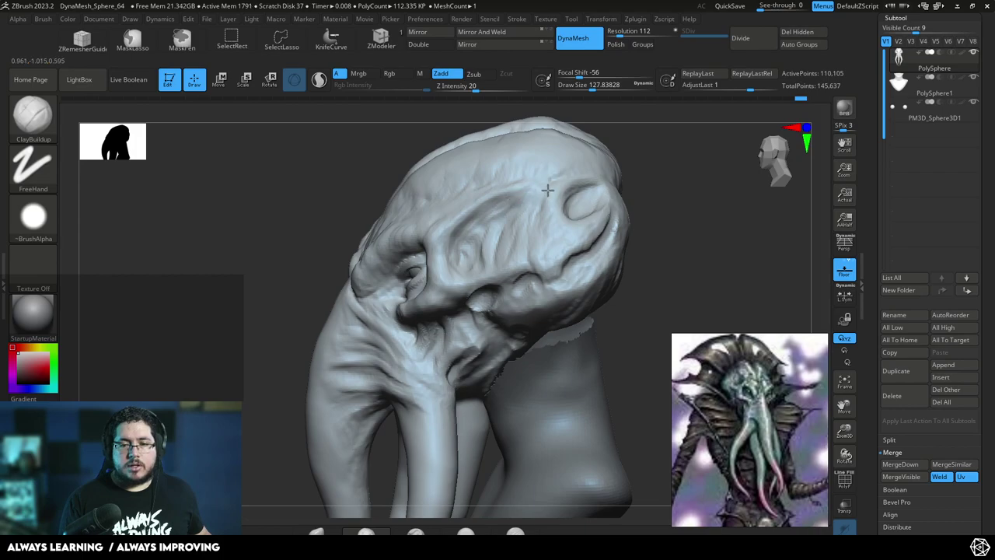
pyautogui.moveTo(536, 218)
pyautogui.mouseDown(button='right')
pyautogui.moveTo(570, 179)
pyautogui.moveTo(662, 210)
pyautogui.moveTo(687, 235)
pyautogui.moveTo(677, 246)
pyautogui.moveTo(677, 216)
pyautogui.moveTo(660, 188)
pyautogui.moveTo(676, 222)
pyautogui.moveTo(680, 206)
pyautogui.mouseUp(button='right')
pyautogui.press(']')
pyautogui.moveTo(547, 225)
pyautogui.mouseDown()
pyautogui.moveTo(565, 231)
pyautogui.moveTo(580, 203)
pyautogui.mouseUp()
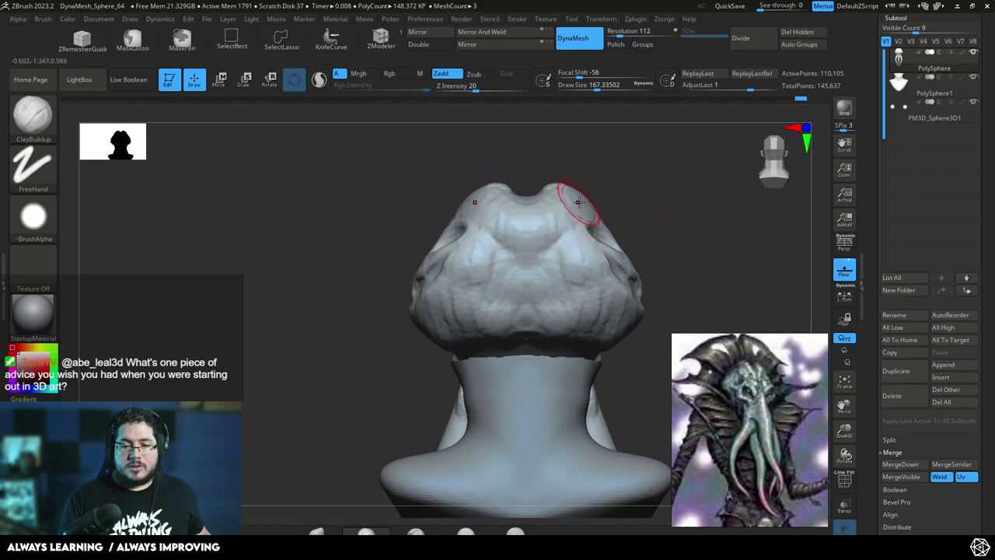
pyautogui.moveTo(646, 182); pyautogui.dragTo(646, 198, button='right')
pyautogui.moveTo(587, 216); pyautogui.dragTo(572, 227)
# - Form rounded lobes and folds across the back of the skull with ClayBuildup at a draw size of about 182
pyautogui.press('space')
pyautogui.moveTo(446, 226); pyautogui.dragTo(436, 239)
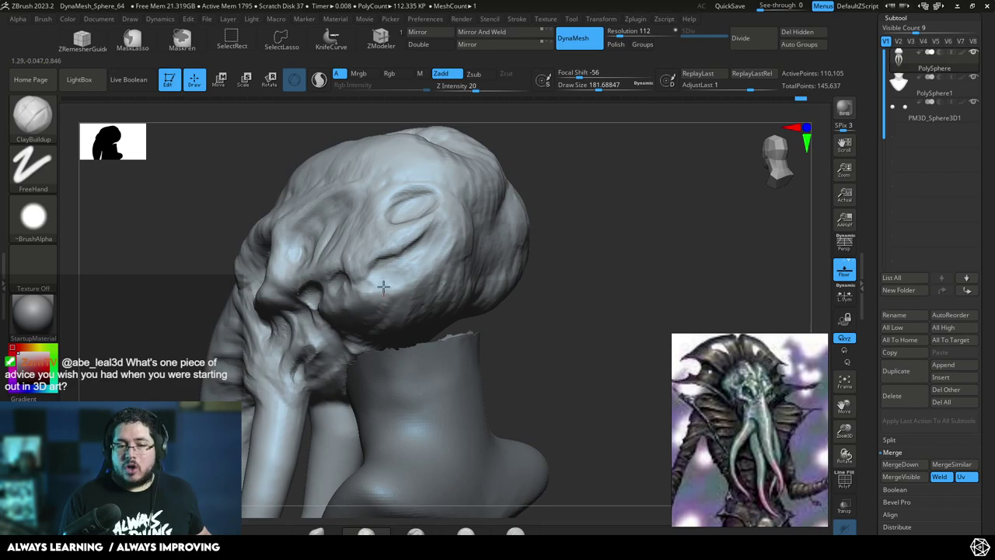
pyautogui.moveTo(541, 267)
pyautogui.mouseDown()
pyautogui.moveTo(449, 222)
pyautogui.moveTo(511, 242)
pyautogui.mouseUp()
pyautogui.moveTo(488, 275)
pyautogui.mouseDown()
pyautogui.moveTo(457, 277)
pyautogui.moveTo(480, 281)
pyautogui.moveTo(512, 259)
pyautogui.moveTo(527, 270)
pyautogui.moveTo(495, 273)
pyautogui.mouseUp()
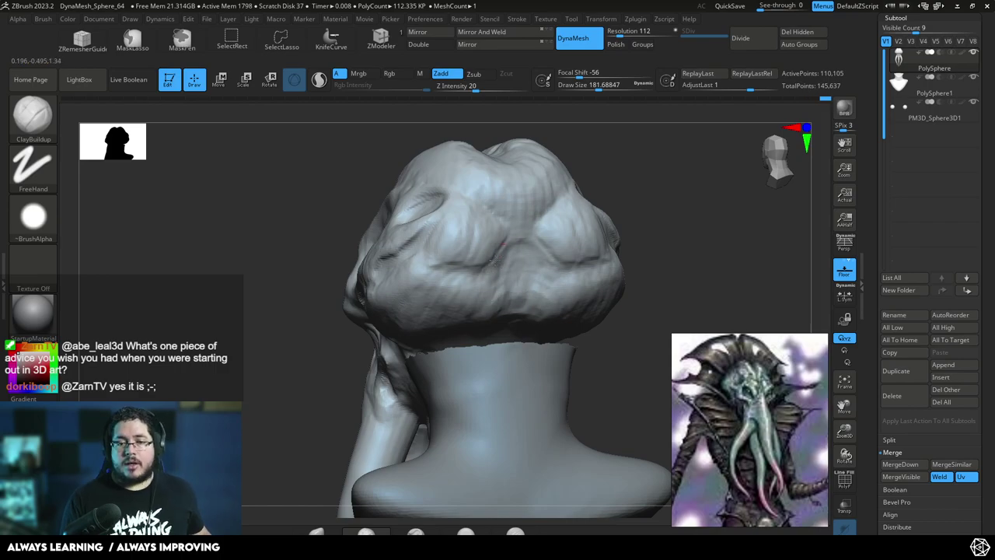
pyautogui.moveTo(655, 186)
pyautogui.mouseDown()
pyautogui.moveTo(670, 195)
pyautogui.moveTo(635, 224)
pyautogui.mouseUp()
# - Detail the forehead, temples and brow wrinkles with ClayBuildup at a draw size of about 77
pyautogui.press('space')
pyautogui.press('space')
pyautogui.moveTo(528, 268); pyautogui.dragTo(514, 268)
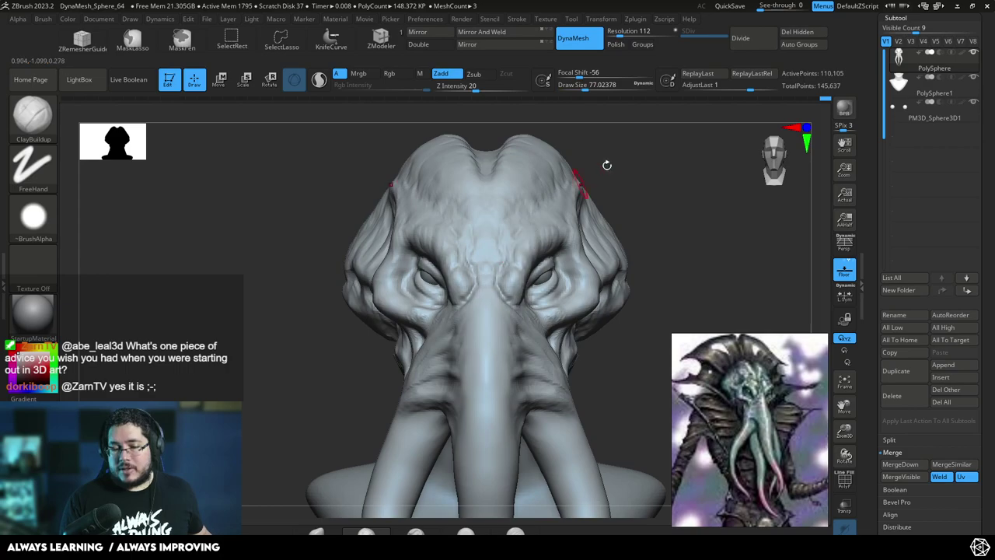
pyautogui.moveTo(594, 173); pyautogui.dragTo(536, 192)
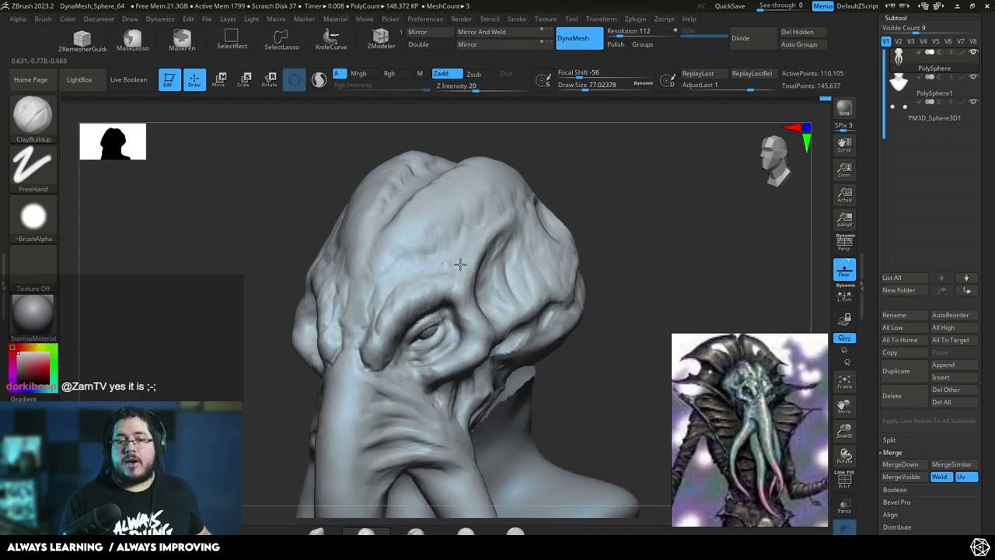
pyautogui.moveTo(437, 261)
pyautogui.mouseDown(button='right')
pyautogui.moveTo(559, 210)
pyautogui.moveTo(466, 210)
pyautogui.mouseUp(button='right')
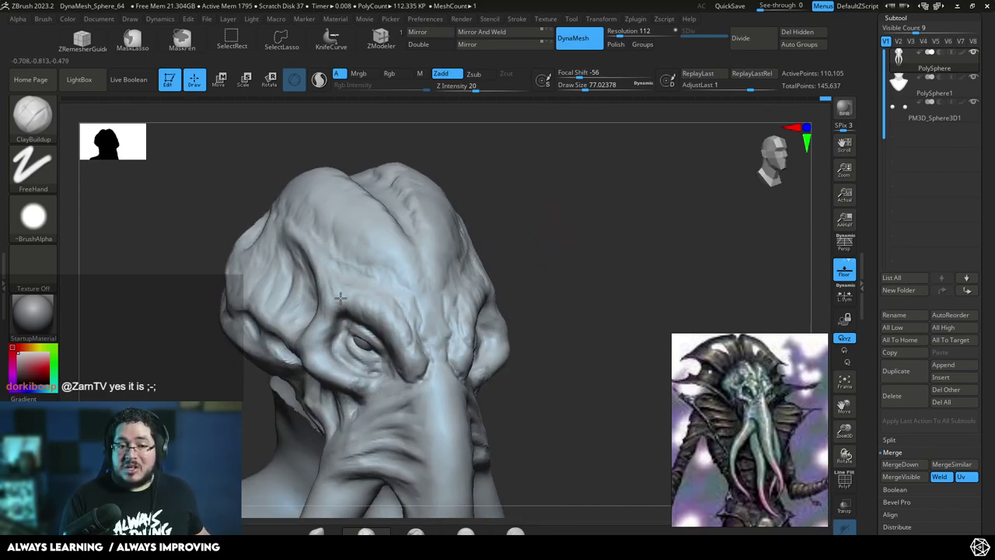
pyautogui.moveTo(436, 271)
pyautogui.mouseDown(button='right')
pyautogui.moveTo(552, 222)
pyautogui.moveTo(492, 235)
pyautogui.mouseUp(button='right')
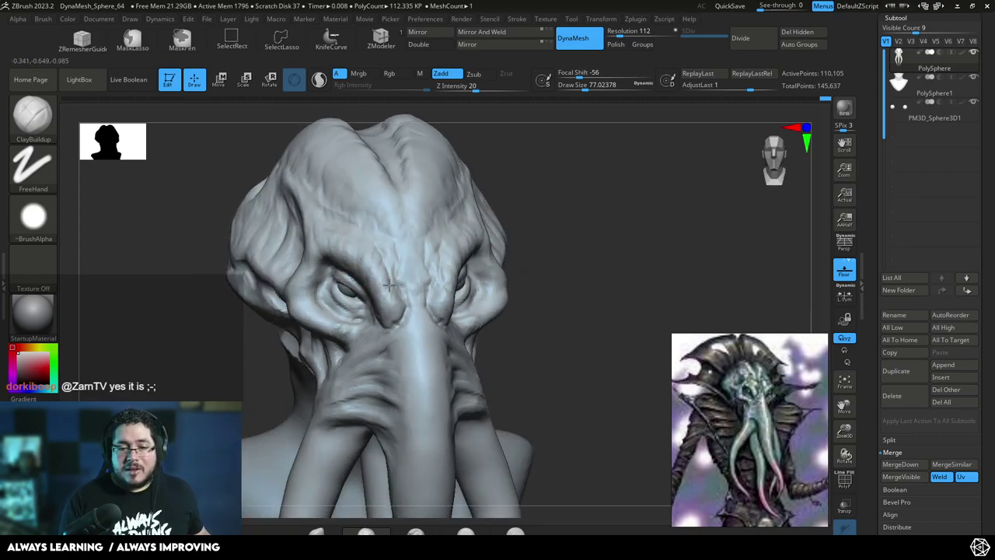
pyautogui.moveTo(540, 224); pyautogui.dragTo(539, 157, button='right')
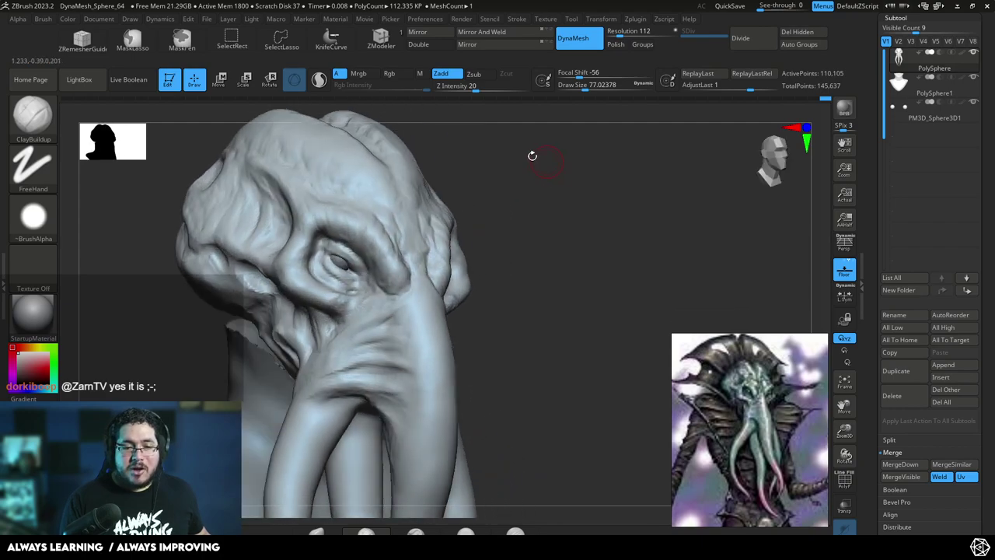
# - Refine the folds beneath the eye and along the cheekbone with ClayBuildup, starting at a draw size of about 51
pyautogui.moveTo(500, 211)
pyautogui.keyDown('ctrl'); pyautogui.mouseDown(button='right')
pyautogui.moveTo(497, 231)
pyautogui.moveTo(524, 265)
pyautogui.mouseUp(button='right'); pyautogui.keyUp('ctrl')
pyautogui.press('space')
pyautogui.moveTo(327, 325); pyautogui.dragTo(352, 337)
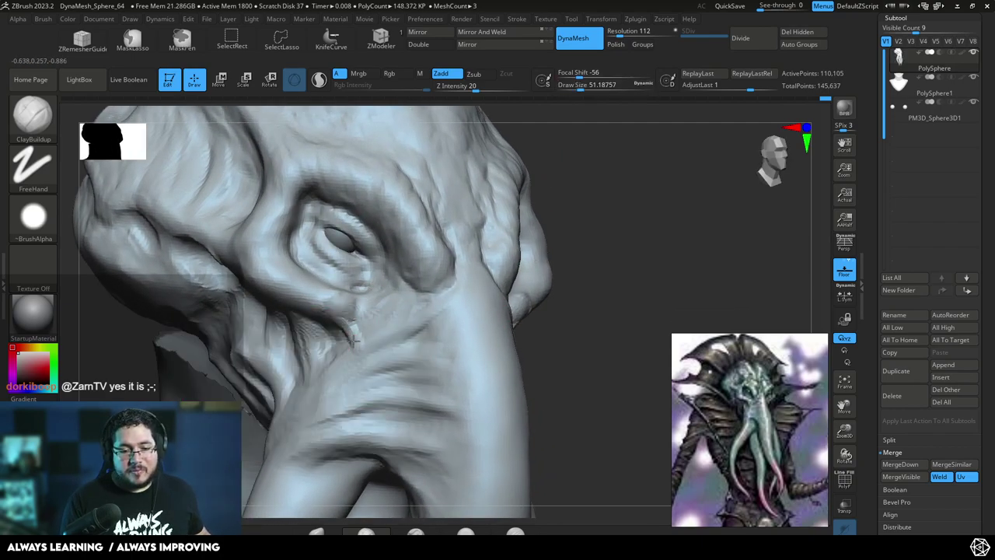
pyautogui.press(']')
pyautogui.press(']')
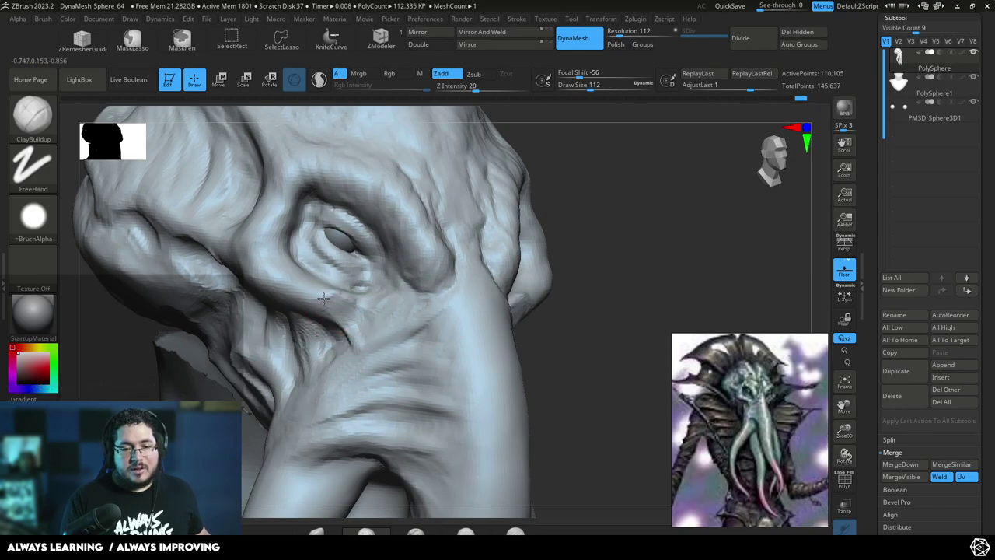
pyautogui.moveTo(563, 225)
pyautogui.keyDown('shift'); pyautogui.mouseDown()
pyautogui.moveTo(648, 182)
pyautogui.moveTo(612, 216)
pyautogui.mouseUp(); pyautogui.keyUp('shift')
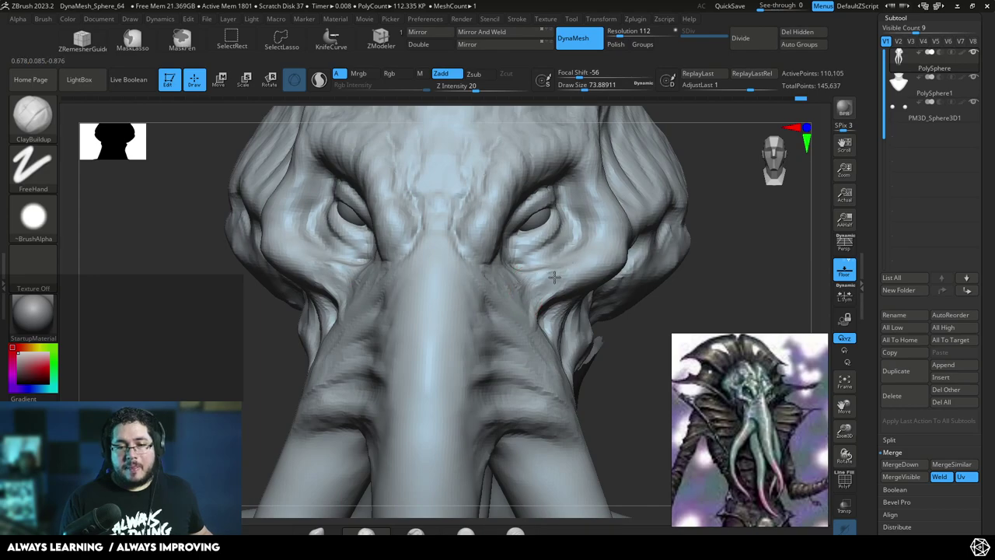
# - Flatten planes on the cheekbones, eye sockets and brow ridges with TrimDynamic at a draw size of about 74
pyautogui.press('b')
pyautogui.press('t')
pyautogui.press('d')
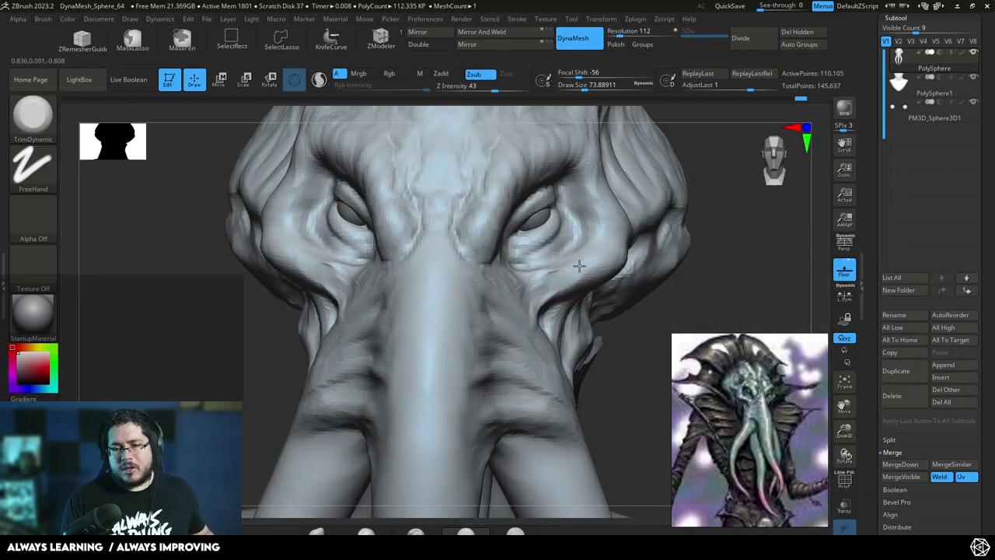
pyautogui.moveTo(607, 251)
pyautogui.mouseDown(button='right')
pyautogui.moveTo(618, 237)
pyautogui.moveTo(611, 220)
pyautogui.mouseUp(button='right')
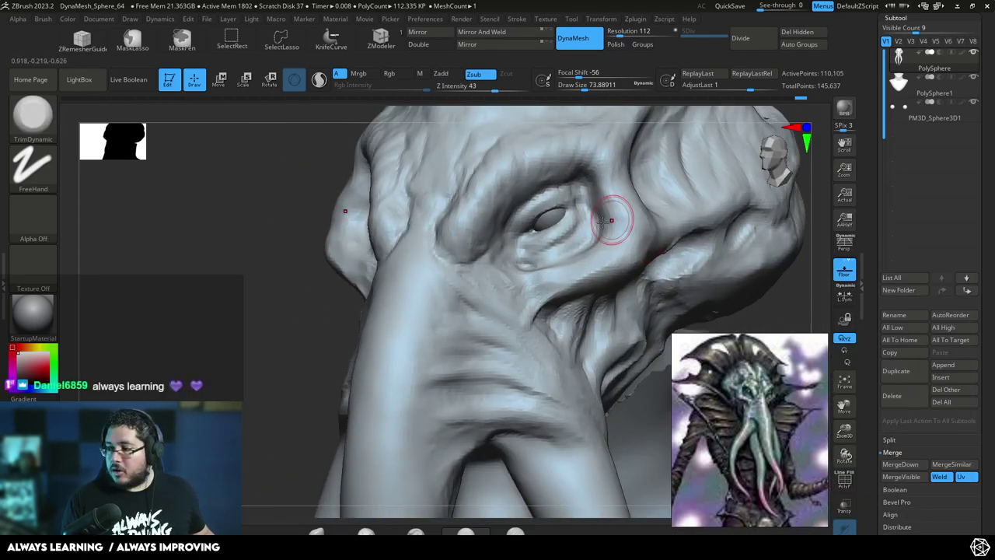
pyautogui.moveTo(244, 357); pyautogui.dragTo(311, 311, button='right')
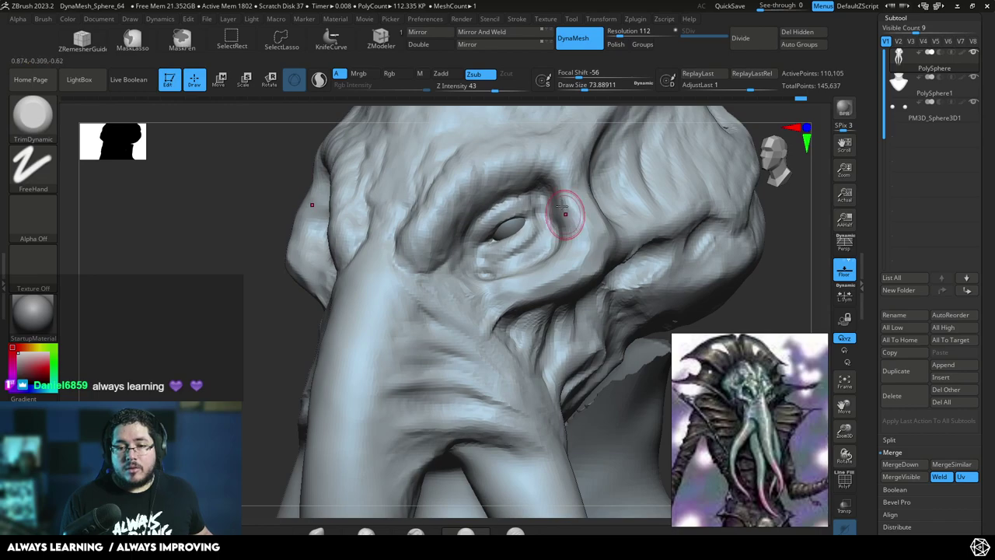
pyautogui.keyDown('shift'); pyautogui.moveTo(244, 375); pyautogui.dragTo(342, 365); pyautogui.keyUp('shift')
pyautogui.keyDown('alt'); pyautogui.moveTo(684, 202); pyautogui.dragTo(583, 224); pyautogui.keyUp('alt')
pyautogui.moveTo(509, 313); pyautogui.dragTo(561, 204, button='right')
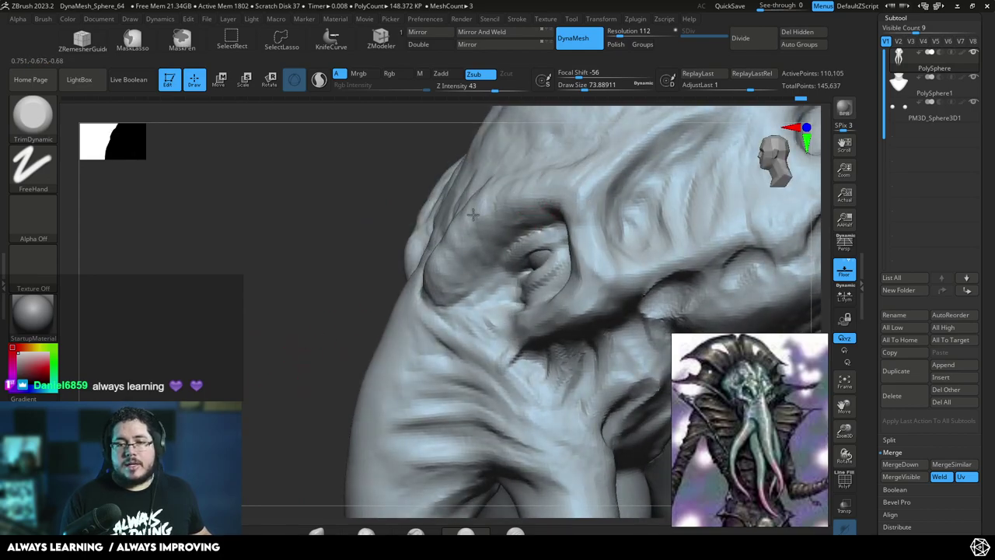
pyautogui.moveTo(355, 289); pyautogui.dragTo(437, 268, button='right')
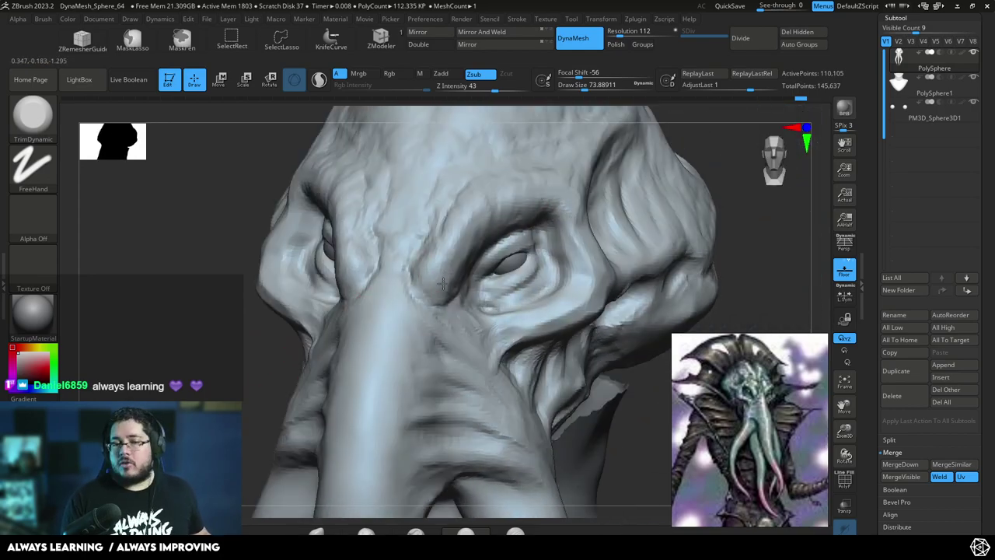
pyautogui.moveTo(558, 207)
pyautogui.mouseDown(button='right')
pyautogui.moveTo(664, 178)
pyautogui.moveTo(659, 220)
pyautogui.mouseUp(button='right')
# - Reshape the outer brow ridges above the eyes with the Move brush at a draw size of about 197
pyautogui.press('b')
pyautogui.press('m')
pyautogui.press('v')
pyautogui.press('space')
pyautogui.moveTo(627, 217)
pyautogui.mouseDown()
pyautogui.moveTo(641, 217)
pyautogui.moveTo(645, 259)
pyautogui.mouseUp()
pyautogui.press('space')
pyautogui.moveTo(537, 198); pyautogui.dragTo(537, 195)
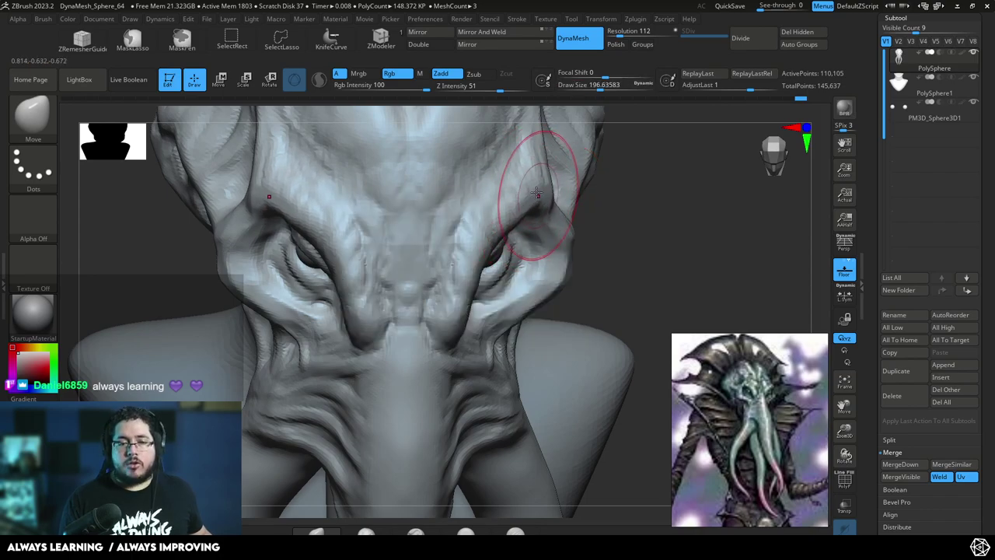
pyautogui.moveTo(622, 211); pyautogui.dragTo(485, 236, button='right')
pyautogui.moveTo(402, 335); pyautogui.dragTo(498, 217, button='right')
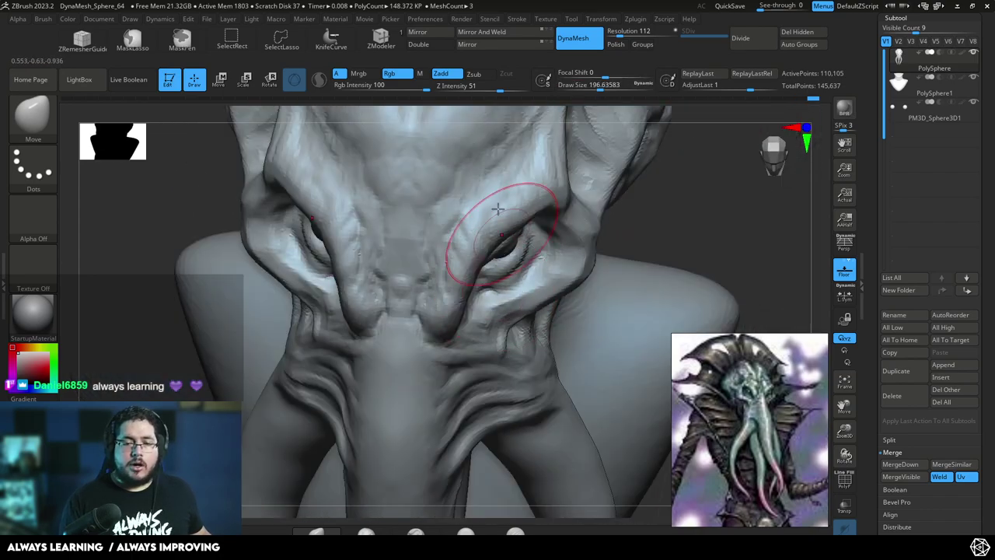
# - Adjust the silhouette along the sides of the head with the Move brush at a draw size of about 311
pyautogui.moveTo(693, 208)
pyautogui.keyDown('shift'); pyautogui.mouseDown()
pyautogui.moveTo(655, 176)
pyautogui.moveTo(614, 186)
pyautogui.mouseUp(); pyautogui.keyUp('shift')
pyautogui.press('space')
pyautogui.moveTo(599, 219); pyautogui.dragTo(595, 220)
pyautogui.press('space')
pyautogui.moveTo(565, 258); pyautogui.dragTo(555, 265)
pyautogui.moveTo(631, 160)
pyautogui.keyDown('shift'); pyautogui.mouseDown()
pyautogui.moveTo(628, 189)
pyautogui.moveTo(624, 171)
pyautogui.moveTo(613, 189)
pyautogui.mouseUp(); pyautogui.keyUp('shift')
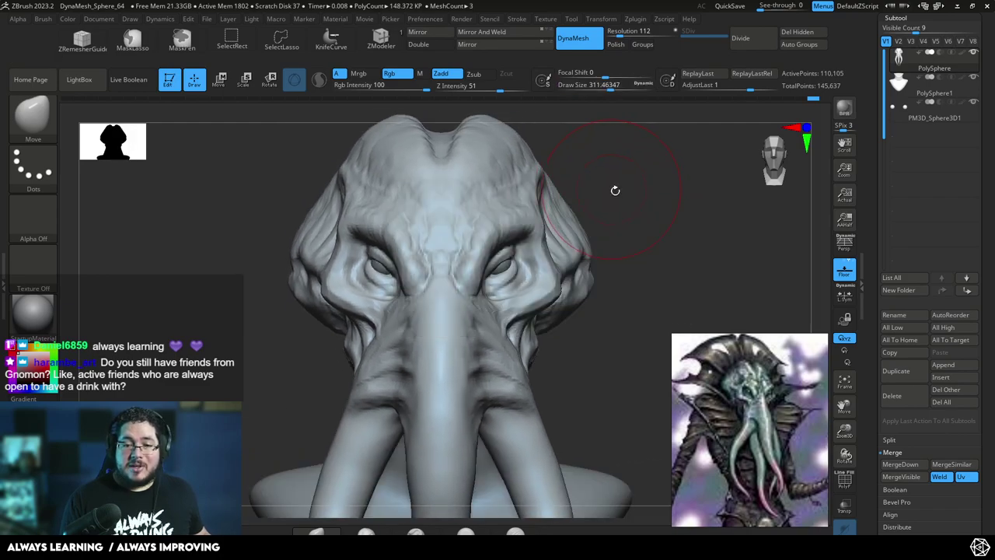
pyautogui.moveTo(614, 191)
pyautogui.mouseDown(button='right')
pyautogui.moveTo(536, 191)
pyautogui.moveTo(558, 193)
pyautogui.mouseUp(button='right')
# - Refine the volume of the skull's side lobes with the Move brush, checking the head's profile
pyautogui.press('space')
pyautogui.moveTo(662, 167); pyautogui.dragTo(571, 191, button='right')
pyautogui.press('space')
pyautogui.moveTo(569, 194); pyautogui.dragTo(569, 193)
pyautogui.moveTo(555, 188); pyautogui.dragTo(568, 182)
pyautogui.moveTo(480, 242)
pyautogui.mouseDown()
pyautogui.moveTo(487, 260)
pyautogui.moveTo(705, 182)
pyautogui.moveTo(689, 204)
pyautogui.mouseUp()
pyautogui.moveTo(689, 204); pyautogui.dragTo(637, 181, button='right')
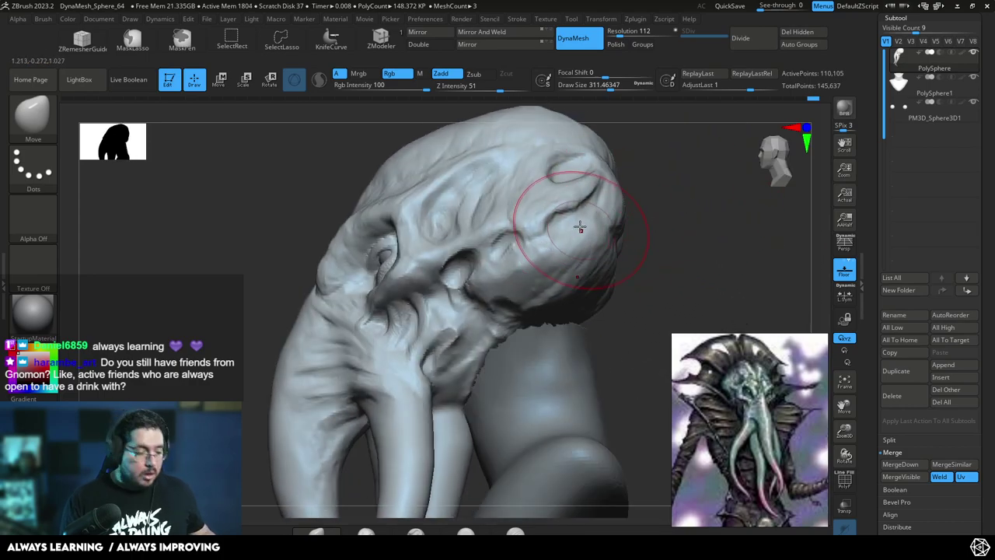
# - Carve deeper creases around the lobes at the back and underside of the skull with DamStandard at a draw size of about 87
pyautogui.press('b')
pyautogui.press('d')
pyautogui.press('s')
pyautogui.press('space')
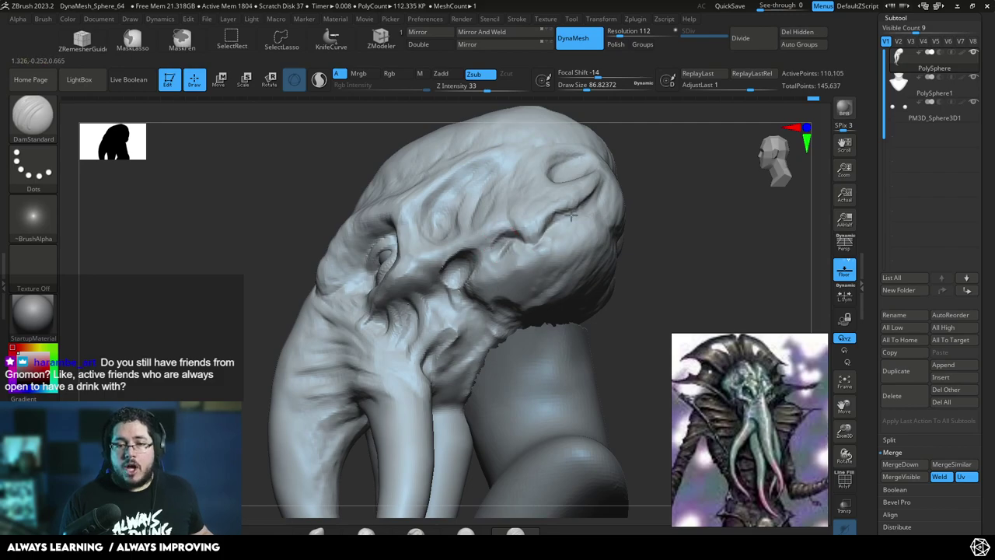
pyautogui.moveTo(518, 249); pyautogui.dragTo(531, 292, button='right')
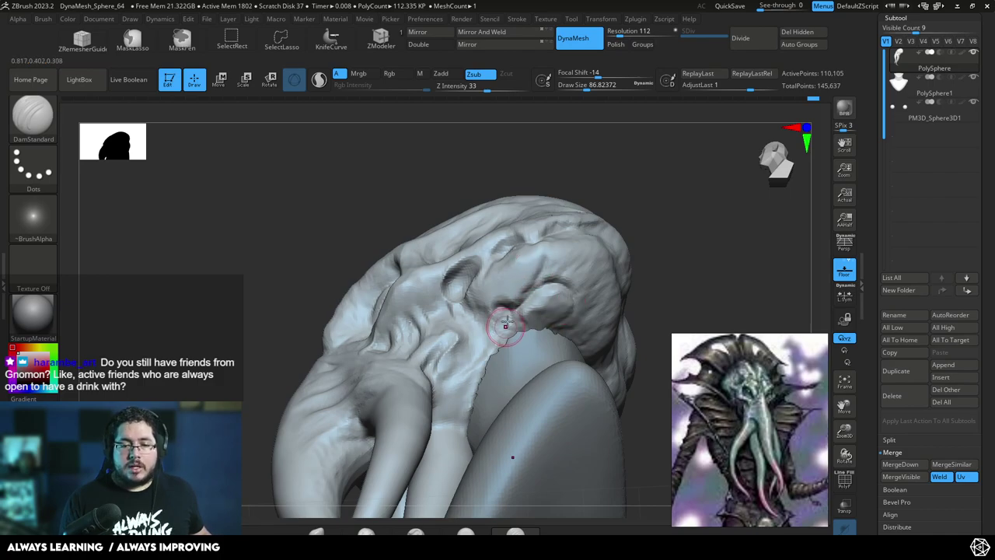
pyautogui.moveTo(492, 321); pyautogui.dragTo(527, 313, button='right')
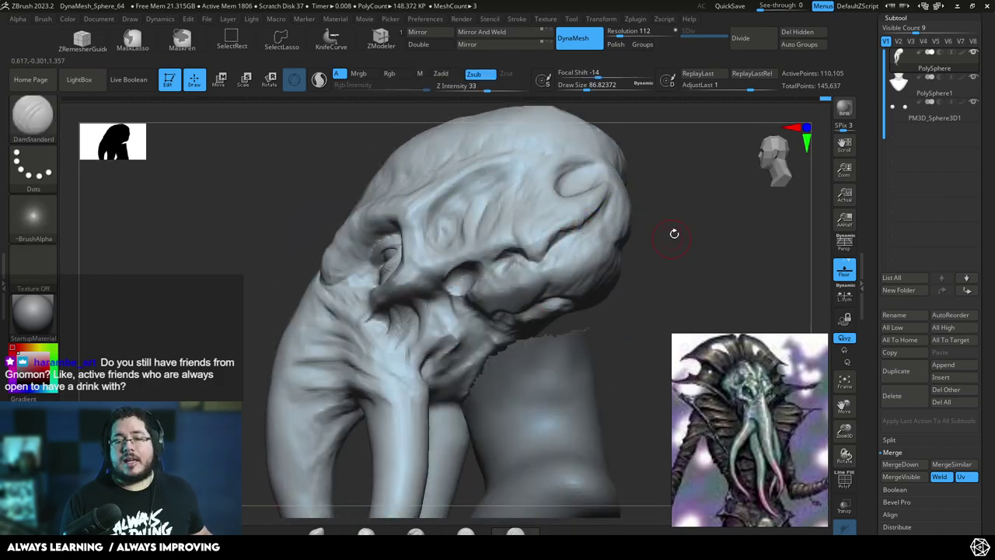
pyautogui.moveTo(671, 237); pyautogui.dragTo(614, 249, button='right')
# - Make the neck and shoulders subtool active and flatten the neck's jagged upper edge with TrimDynamic at a draw size of about 182
pyautogui.keyDown('alt'); pyautogui.click(536, 315); pyautogui.keyUp('alt')
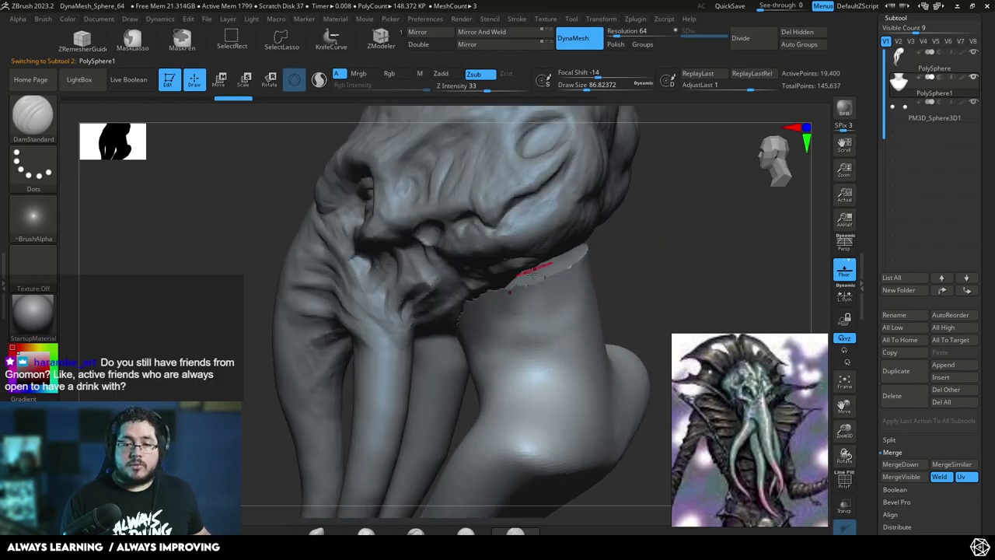
pyautogui.press('b')
pyautogui.press('t')
pyautogui.press('d')
pyautogui.moveTo(623, 251); pyautogui.dragTo(673, 250, button='right')
pyautogui.moveTo(534, 281)
pyautogui.mouseDown(button='right')
pyautogui.moveTo(510, 293)
pyautogui.moveTo(573, 249)
pyautogui.mouseUp(button='right')
pyautogui.moveTo(520, 291)
pyautogui.mouseDown(button='right')
pyautogui.moveTo(673, 195)
pyautogui.moveTo(471, 319)
pyautogui.mouseUp(button='right')
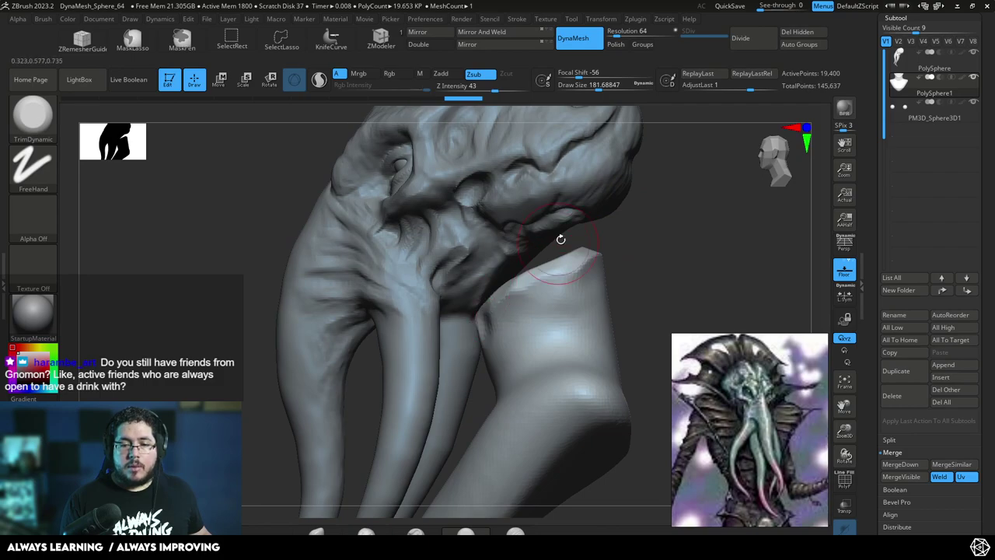
pyautogui.moveTo(560, 241); pyautogui.dragTo(604, 215, button='right')
# - Pull the neck into place beneath the skull using the Move brush with an enlarged draw size
pyautogui.press('b')
pyautogui.press('m')
pyautogui.press('v')
pyautogui.press('space')
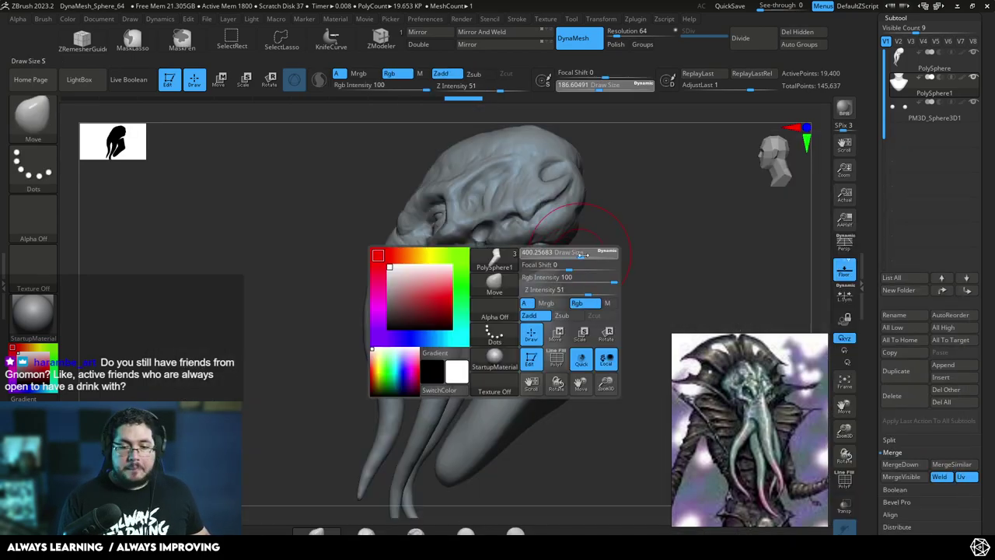
pyautogui.moveTo(535, 255); pyautogui.dragTo(536, 241)
pyautogui.moveTo(649, 263); pyautogui.dragTo(532, 266, button='right')
pyautogui.press('space')
pyautogui.moveTo(540, 266); pyautogui.dragTo(537, 266)
pyautogui.moveTo(538, 325); pyautogui.dragTo(532, 313)
# - Reshape the neck, upper back and shoulders with the Move brush, raising the draw size to about 695
pyautogui.press('space')
pyautogui.moveTo(547, 293); pyautogui.dragTo(534, 294)
pyautogui.moveTo(479, 309); pyautogui.dragTo(482, 309, button='right')
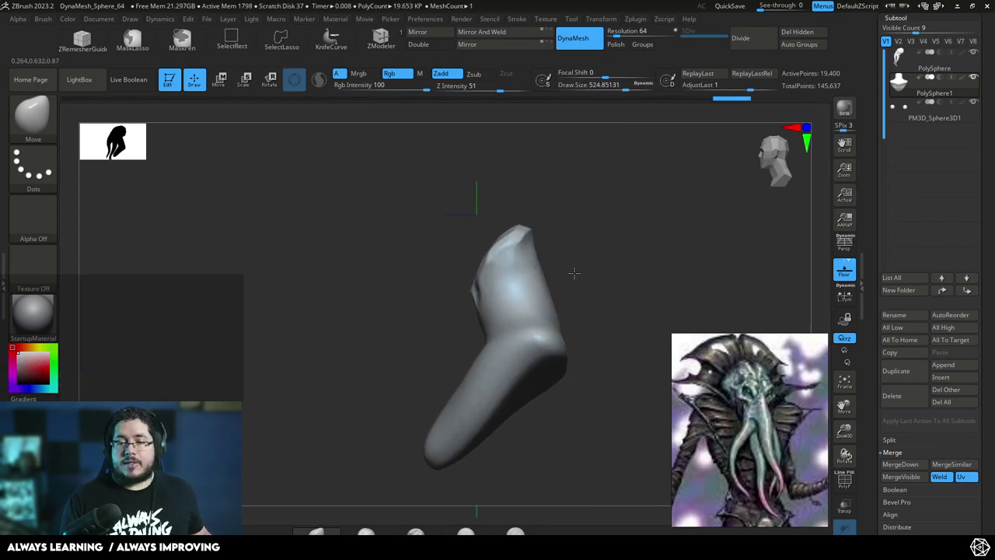
pyautogui.moveTo(573, 273); pyautogui.dragTo(511, 328, button='right')
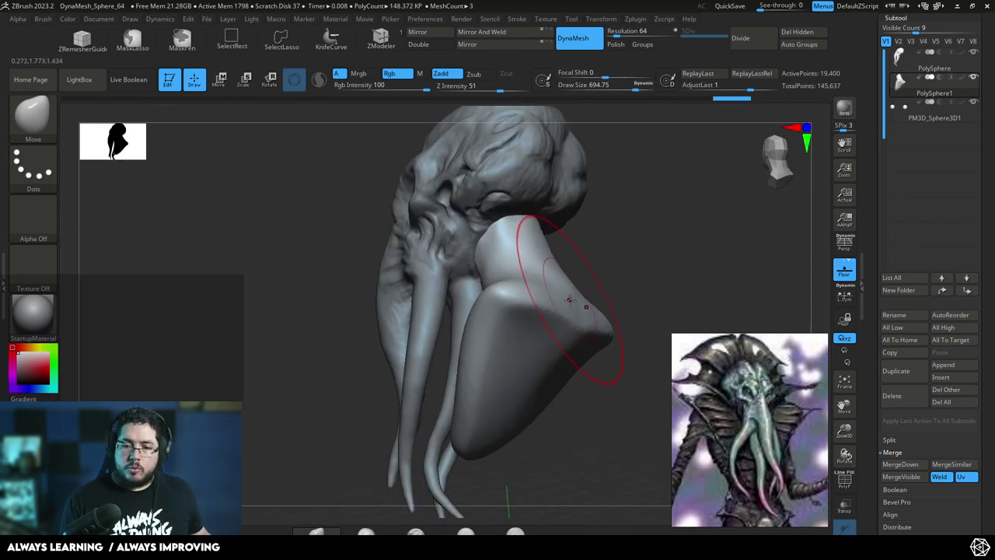
pyautogui.keyDown('shift'); pyautogui.moveTo(570, 299); pyautogui.dragTo(582, 272, button='right'); pyautogui.keyUp('shift')
pyautogui.moveTo(544, 300); pyautogui.dragTo(538, 282)
pyautogui.moveTo(459, 287)
pyautogui.mouseDown(button='right')
pyautogui.moveTo(591, 260)
pyautogui.moveTo(574, 245)
pyautogui.mouseUp(button='right')
# - Build up muscle volume across the back of the neck and shoulders with ClayBuildup at a draw size of about 234
pyautogui.press('b')
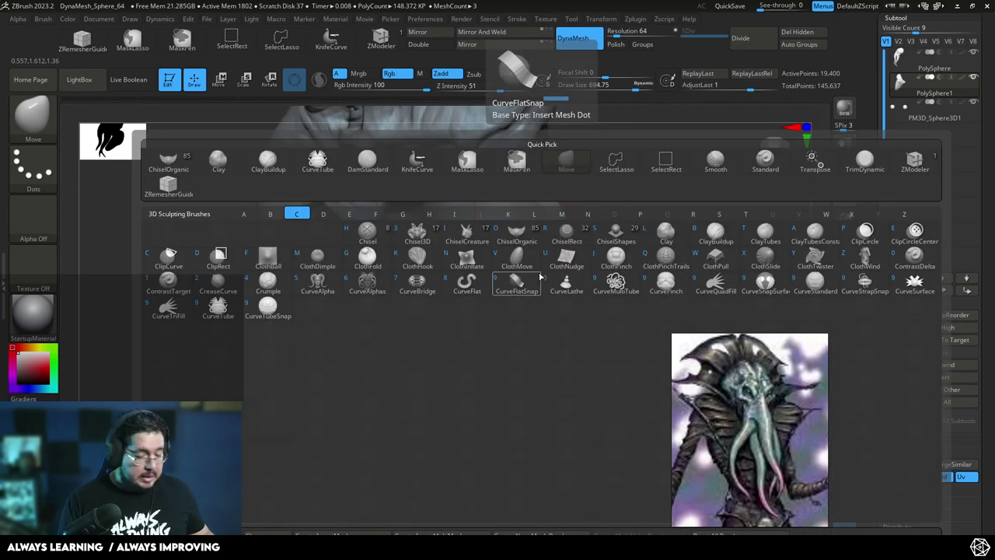
pyautogui.press('c')
pyautogui.press('b')
pyautogui.press('space')
pyautogui.moveTo(561, 199); pyautogui.dragTo(515, 199)
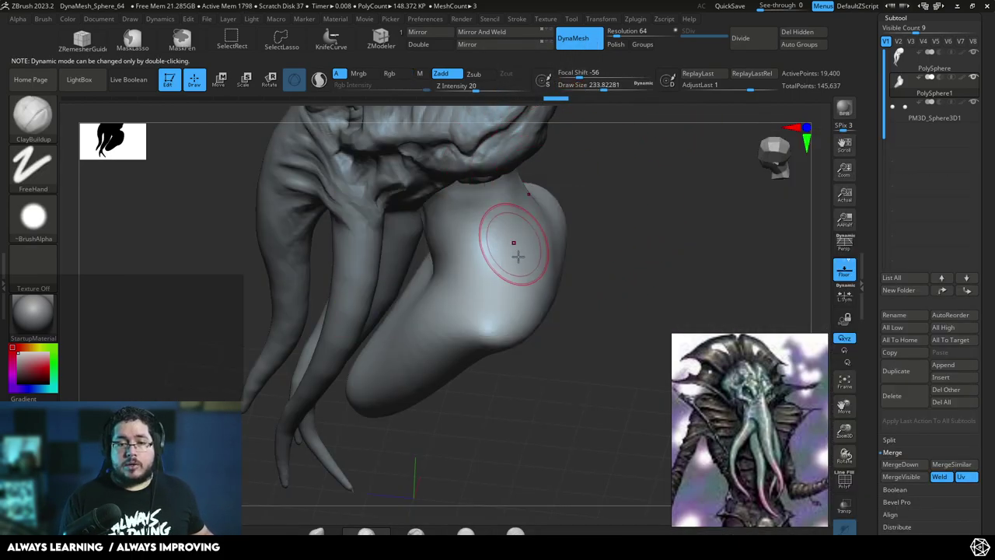
pyautogui.moveTo(522, 293); pyautogui.dragTo(543, 283, button='right')
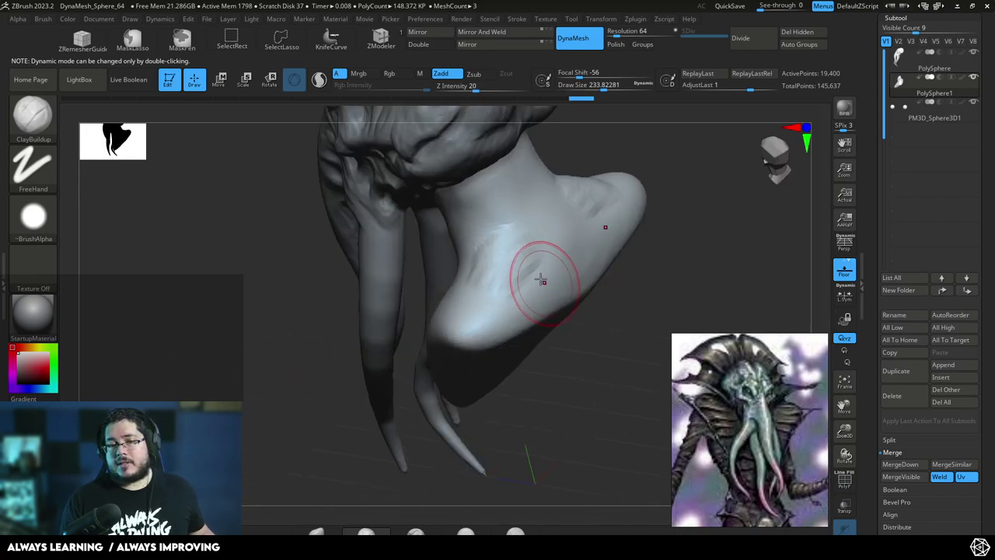
pyautogui.moveTo(513, 262)
pyautogui.mouseDown()
pyautogui.moveTo(522, 207)
pyautogui.moveTo(486, 182)
pyautogui.moveTo(522, 252)
pyautogui.moveTo(534, 233)
pyautogui.mouseUp()
pyautogui.moveTo(533, 236)
pyautogui.mouseDown()
pyautogui.moveTo(536, 255)
pyautogui.moveTo(513, 289)
pyautogui.moveTo(467, 307)
pyautogui.moveTo(485, 285)
pyautogui.moveTo(480, 301)
pyautogui.moveTo(517, 288)
pyautogui.moveTo(529, 309)
pyautogui.moveTo(535, 301)
pyautogui.mouseUp()
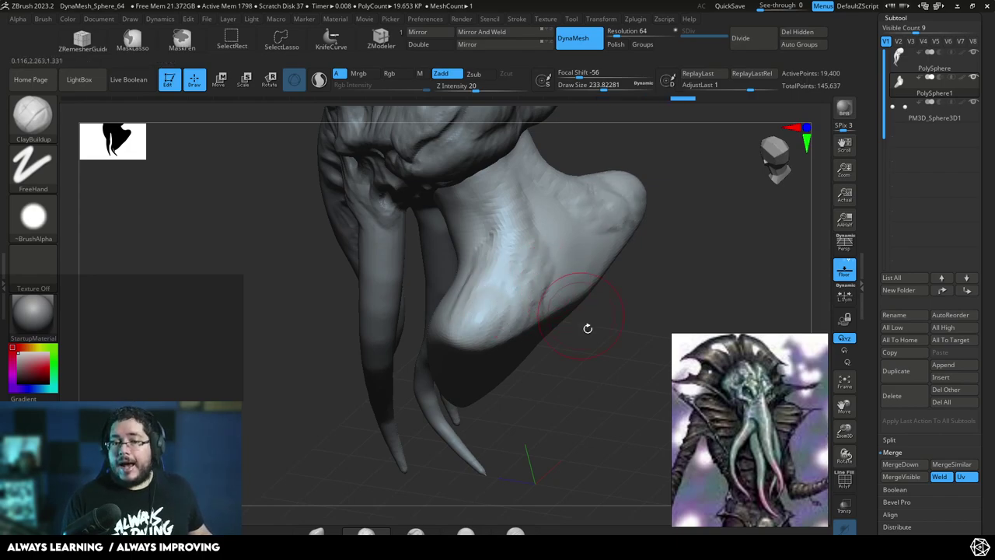
pyautogui.moveTo(571, 294); pyautogui.dragTo(500, 244, button='right')
# - Sculpt the muscles along the side of the neck down to the shoulder with ClayBuildup
pyautogui.moveTo(465, 247)
pyautogui.mouseDown()
pyautogui.moveTo(450, 267)
pyautogui.moveTo(415, 256)
pyautogui.moveTo(422, 200)
pyautogui.moveTo(440, 204)
pyautogui.moveTo(476, 256)
pyautogui.mouseUp()
pyautogui.moveTo(486, 261); pyautogui.dragTo(506, 233, button='right')
pyautogui.moveTo(455, 257)
pyautogui.mouseDown()
pyautogui.moveTo(463, 278)
pyautogui.moveTo(421, 245)
pyautogui.mouseUp()
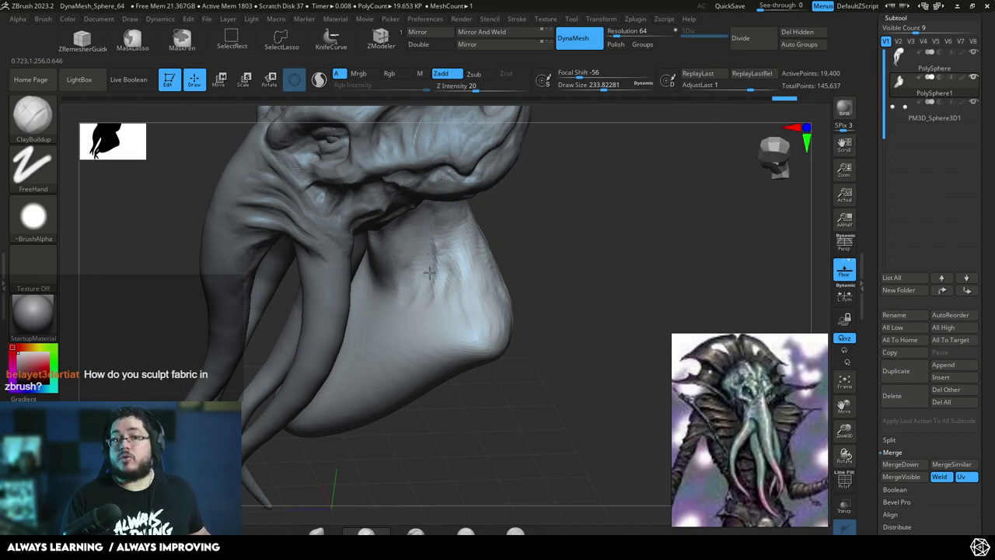
pyautogui.moveTo(423, 214); pyautogui.dragTo(476, 229)
pyautogui.moveTo(537, 171)
pyautogui.mouseDown()
pyautogui.moveTo(531, 207)
pyautogui.moveTo(515, 209)
pyautogui.moveTo(486, 186)
pyautogui.mouseUp()
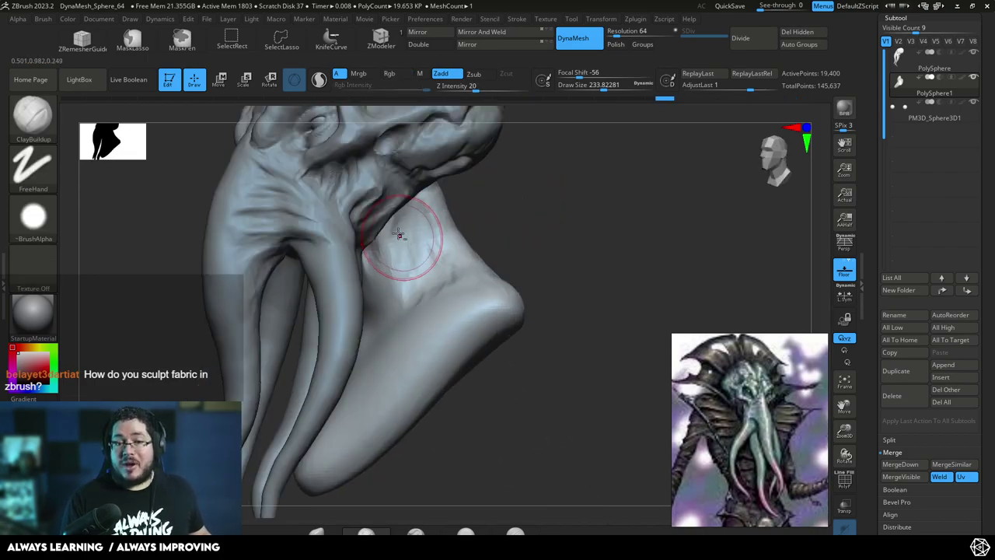
pyautogui.moveTo(401, 257); pyautogui.dragTo(418, 202)
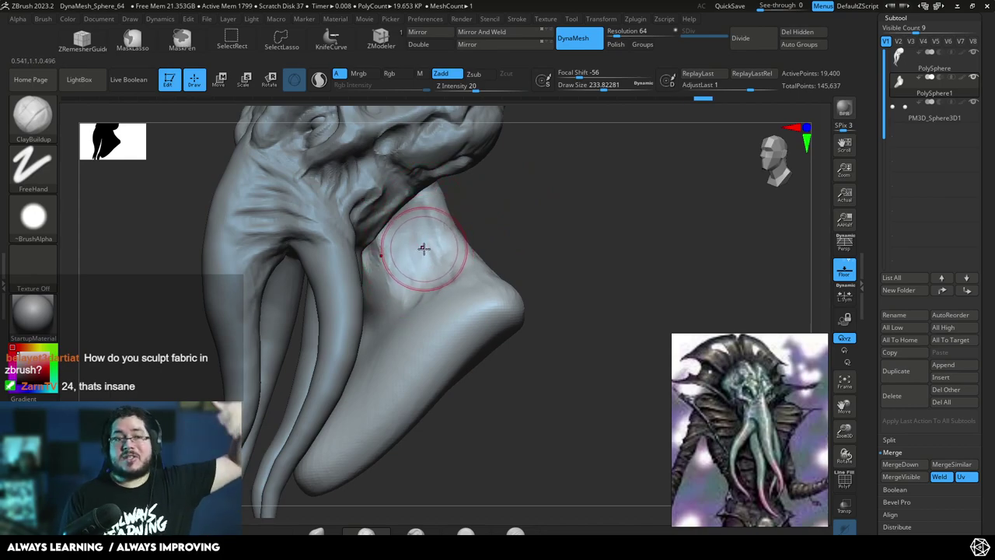
pyautogui.moveTo(471, 186)
pyautogui.mouseDown()
pyautogui.moveTo(456, 206)
pyautogui.moveTo(438, 206)
pyautogui.mouseUp()
pyautogui.moveTo(497, 183)
pyautogui.mouseDown()
pyautogui.moveTo(559, 151)
pyautogui.moveTo(511, 193)
pyautogui.mouseUp()
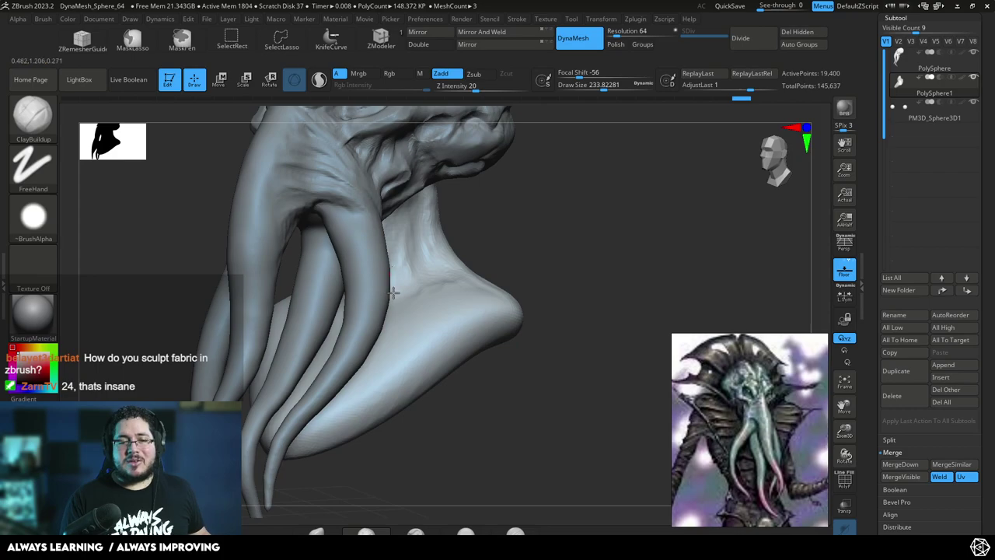
pyautogui.moveTo(392, 286); pyautogui.dragTo(403, 226)
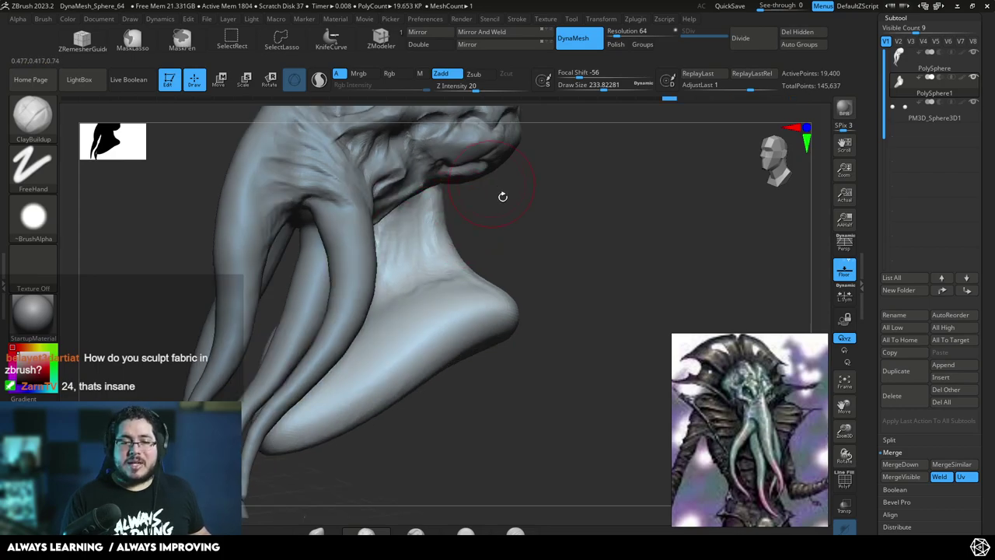
# - Refine the side of the neck with ClayBuildup at a reduced draw size, checking the whole bust from both sides and the front
pyautogui.keyDown('shift'); pyautogui.moveTo(499, 189); pyautogui.dragTo(506, 195); pyautogui.keyUp('shift')
pyautogui.press('f')
pyautogui.press('f')
pyautogui.press('space')
pyautogui.moveTo(424, 250); pyautogui.dragTo(415, 250)
pyautogui.moveTo(501, 225); pyautogui.dragTo(540, 233)
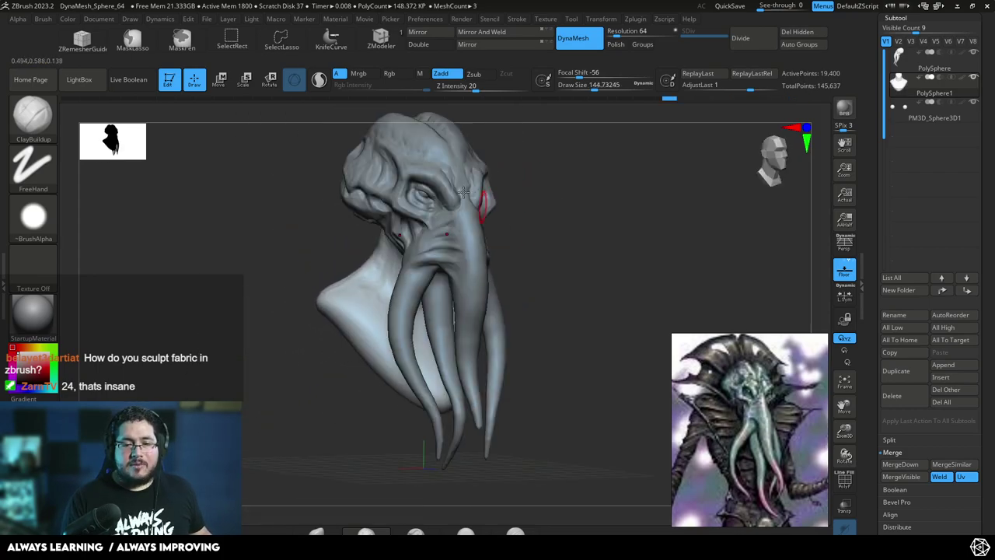
pyautogui.moveTo(332, 257); pyautogui.dragTo(389, 249)
pyautogui.press('ctrl')
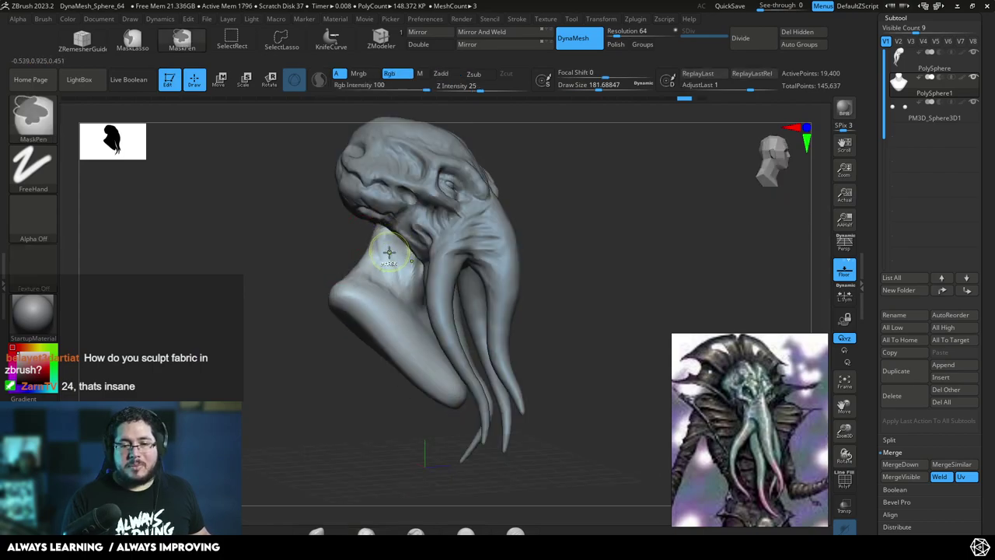
pyautogui.moveTo(536, 182); pyautogui.dragTo(450, 210)
pyautogui.moveTo(509, 223)
pyautogui.mouseDown()
pyautogui.moveTo(435, 210)
pyautogui.moveTo(406, 300)
pyautogui.mouseUp()
pyautogui.moveTo(416, 304)
pyautogui.keyDown('shift'); pyautogui.mouseDown(button='right')
pyautogui.moveTo(493, 246)
pyautogui.moveTo(505, 210)
pyautogui.mouseUp(button='right'); pyautogui.keyUp('shift')
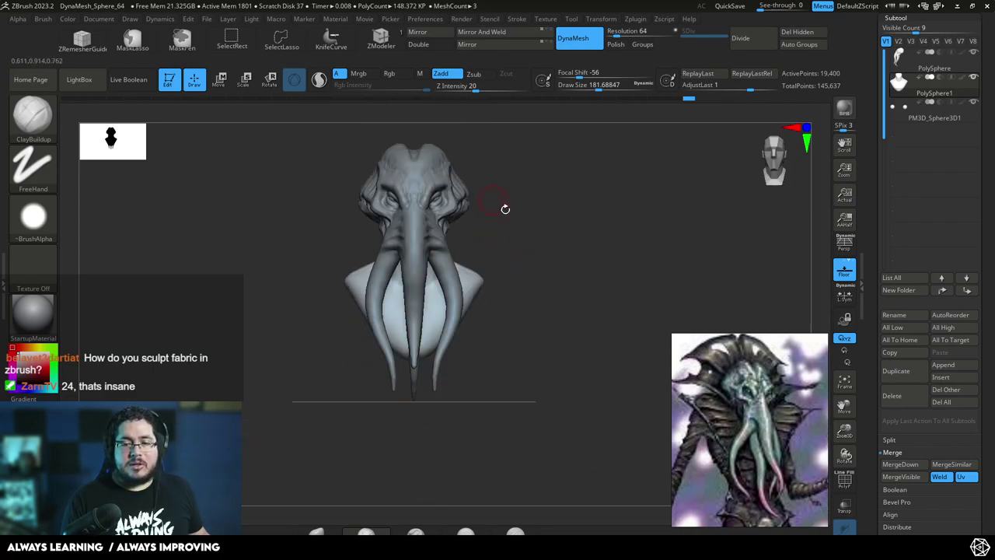
# - Isolate the neck and shoulders subtool and build raised collarbones across the upper chest with ClayBuildup at a draw size of about 182
pyautogui.click(844, 531)
pyautogui.keyDown('ctrl'); pyautogui.moveTo(578, 302); pyautogui.dragTo(527, 314, button='right'); pyautogui.keyUp('ctrl')
pyautogui.moveTo(380, 346); pyautogui.dragTo(385, 348)
pyautogui.moveTo(425, 333); pyautogui.dragTo(420, 357, button='right')
pyautogui.moveTo(422, 349); pyautogui.dragTo(471, 311)
pyautogui.moveTo(315, 280)
pyautogui.mouseDown()
pyautogui.moveTo(455, 333)
pyautogui.moveTo(527, 308)
pyautogui.mouseUp()
pyautogui.moveTo(464, 332); pyautogui.dragTo(442, 340)
# - Soften the collarbones with Smooth and extend the front neck muscles down to their inner ends
pyautogui.moveTo(543, 264)
pyautogui.mouseDown(button='right')
pyautogui.moveTo(528, 242)
pyautogui.moveTo(543, 273)
pyautogui.mouseUp(button='right')
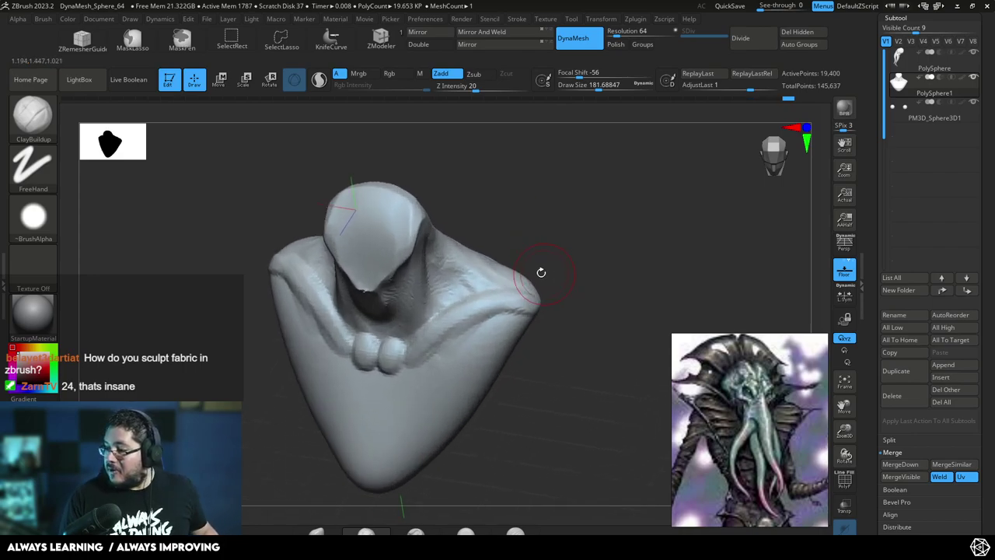
pyautogui.moveTo(422, 348)
pyautogui.mouseDown()
pyautogui.moveTo(403, 360)
pyautogui.moveTo(407, 351)
pyautogui.mouseUp()
pyautogui.moveTo(472, 229); pyautogui.dragTo(500, 200, button='right')
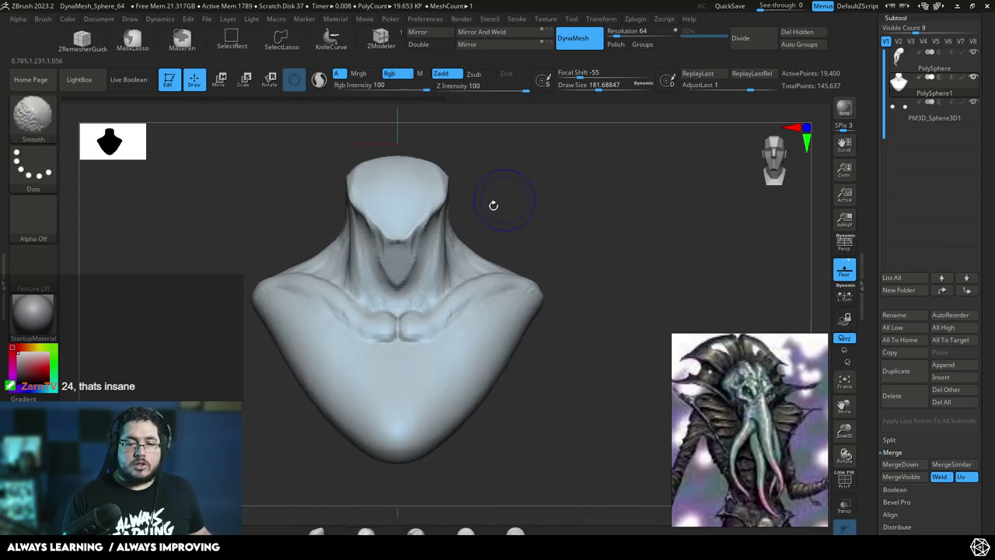
pyautogui.moveTo(356, 253)
pyautogui.mouseDown()
pyautogui.moveTo(381, 322)
pyautogui.moveTo(378, 303)
pyautogui.mouseUp()
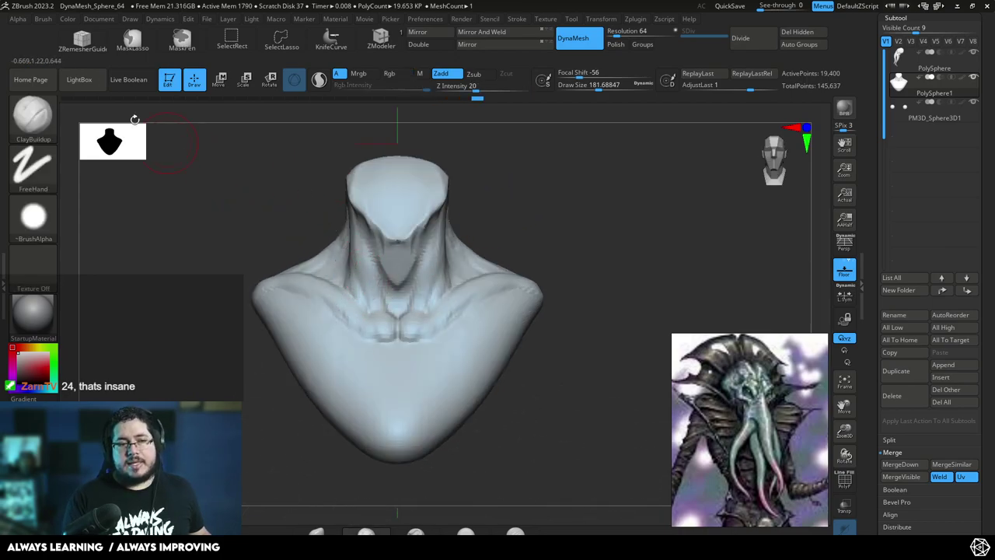
# - Lay diagonal muscle bands across the chest with ClayBuildup at a draw size of about 223
pyautogui.click(166, 19)
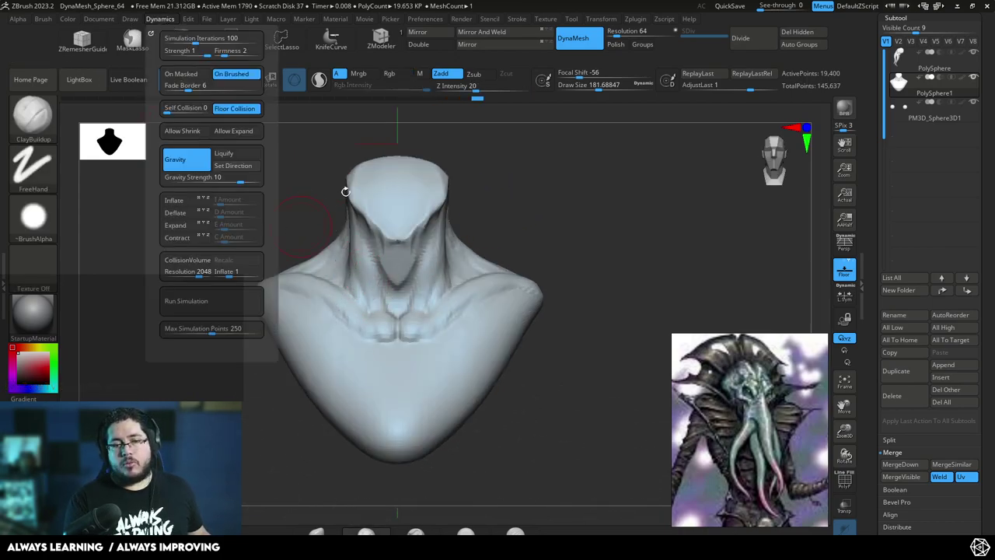
pyautogui.press('space')
pyautogui.moveTo(328, 307); pyautogui.dragTo(333, 307)
pyautogui.moveTo(347, 318)
pyautogui.mouseDown()
pyautogui.moveTo(321, 339)
pyautogui.moveTo(389, 333)
pyautogui.moveTo(391, 395)
pyautogui.moveTo(374, 431)
pyautogui.mouseUp()
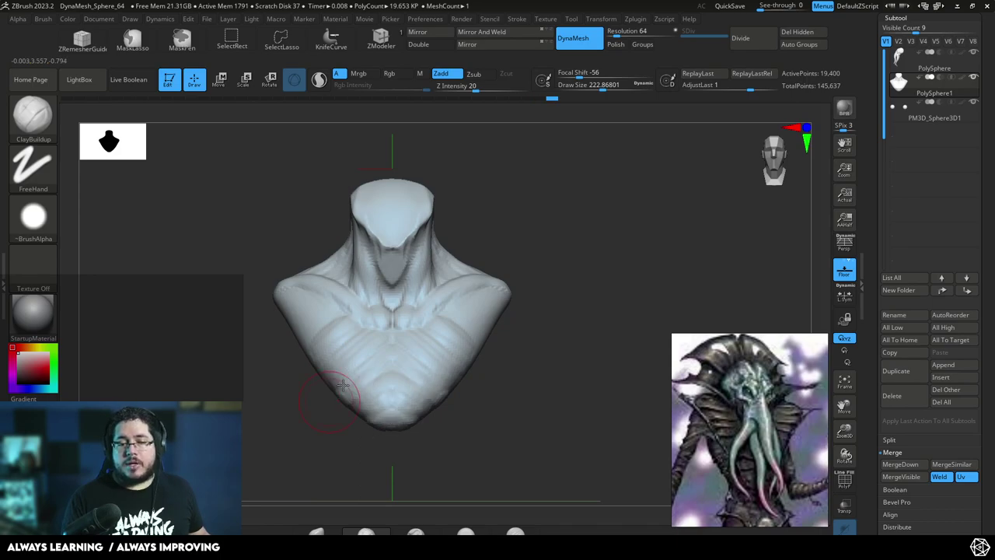
pyautogui.moveTo(523, 371); pyautogui.dragTo(485, 374)
pyautogui.moveTo(429, 314); pyautogui.dragTo(496, 340)
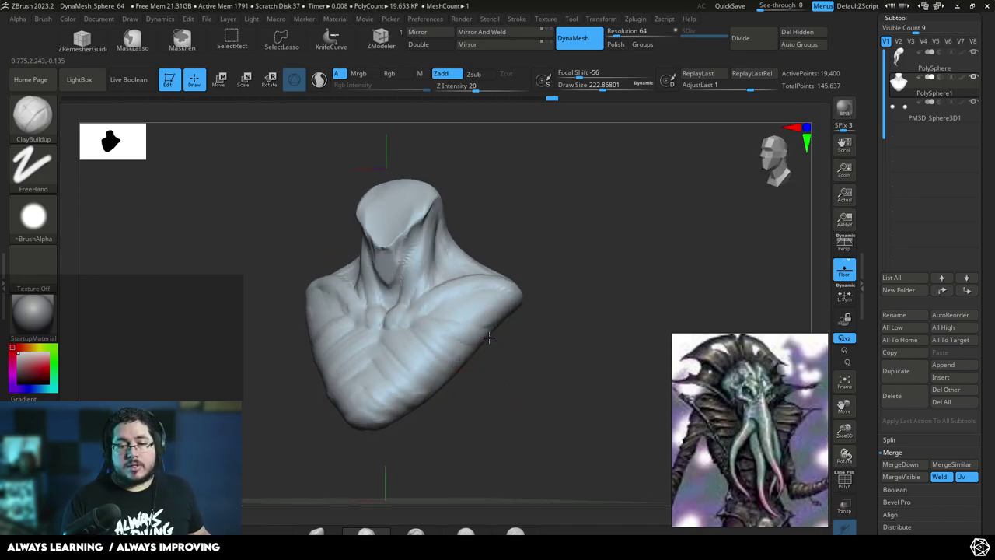
# - Build up the muscle mass between the upper chest and the shoulder below the collarbone with ClayBuildup
pyautogui.moveTo(440, 318)
pyautogui.mouseDown()
pyautogui.moveTo(476, 332)
pyautogui.moveTo(493, 291)
pyautogui.mouseUp()
pyautogui.moveTo(493, 291); pyautogui.dragTo(479, 294)
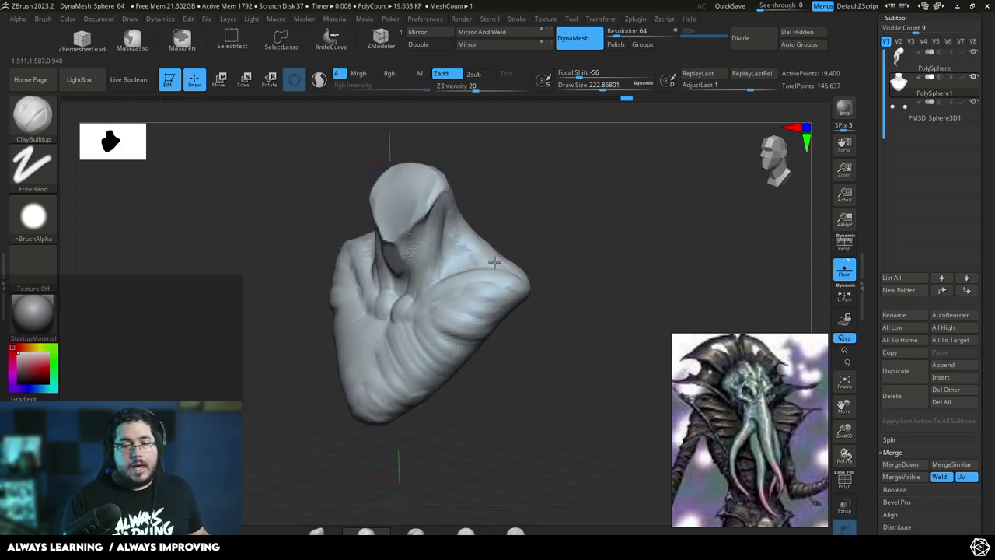
pyautogui.moveTo(494, 262)
pyautogui.mouseDown(button='right')
pyautogui.moveTo(457, 259)
pyautogui.moveTo(470, 204)
pyautogui.mouseUp(button='right')
pyautogui.moveTo(479, 237)
pyautogui.mouseDown(button='right')
pyautogui.moveTo(493, 244)
pyautogui.moveTo(575, 203)
pyautogui.moveTo(595, 144)
pyautogui.mouseUp(button='right')
# - Show all subtools again and make the head with the tentacles the active subtool
pyautogui.click(845, 551)
pyautogui.moveTo(693, 296)
pyautogui.mouseDown(button='right')
pyautogui.moveTo(662, 213)
pyautogui.moveTo(644, 288)
pyautogui.moveTo(641, 280)
pyautogui.moveTo(637, 250)
pyautogui.moveTo(659, 261)
pyautogui.moveTo(655, 280)
pyautogui.moveTo(680, 274)
pyautogui.mouseUp(button='right')
pyautogui.keyDown('alt'); pyautogui.click(541, 249); pyautogui.keyUp('alt')
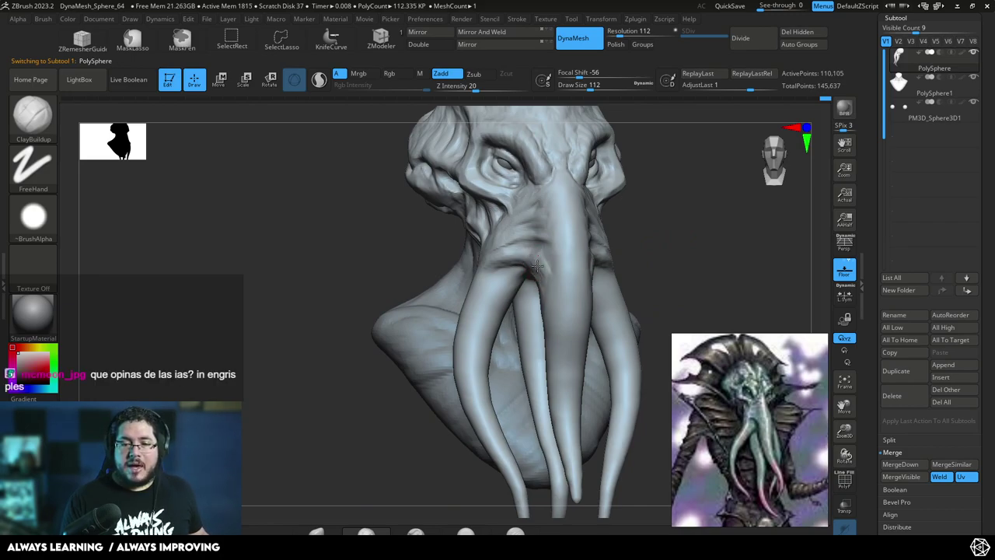
# - Flatten and soften the folds at the base of the face tentacles with the TrimDynamic brush at draw size about 145
pyautogui.moveTo(638, 209)
pyautogui.mouseDown()
pyautogui.moveTo(690, 197)
pyautogui.moveTo(618, 221)
pyautogui.mouseUp()
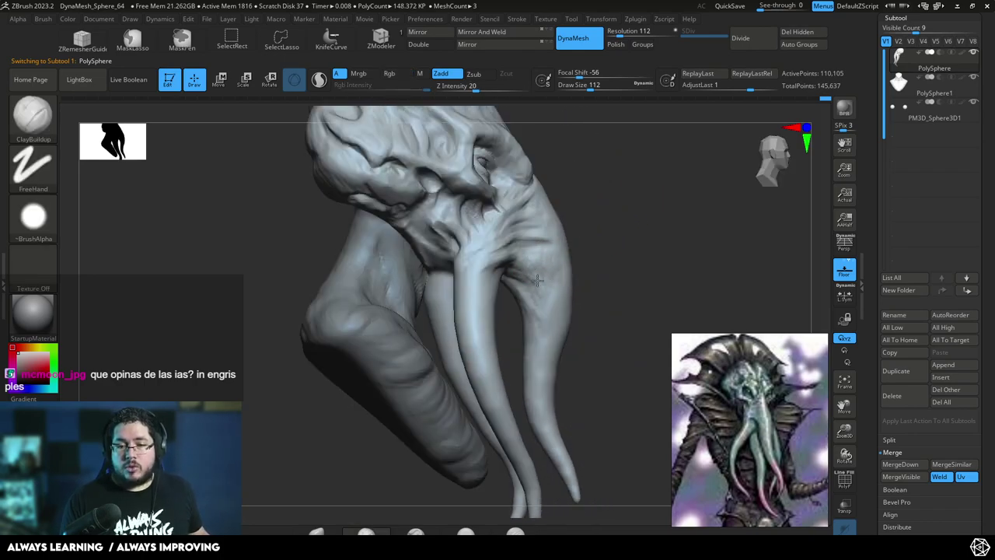
pyautogui.press('space')
pyautogui.moveTo(531, 263); pyautogui.dragTo(537, 263)
pyautogui.moveTo(620, 233); pyautogui.dragTo(642, 238)
pyautogui.press('b')
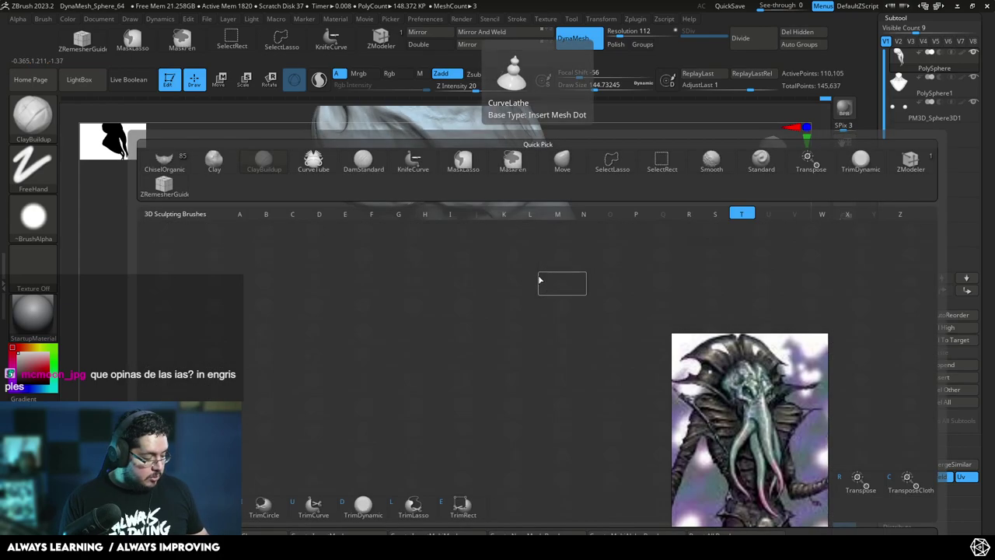
pyautogui.press('t')
pyautogui.press('d')
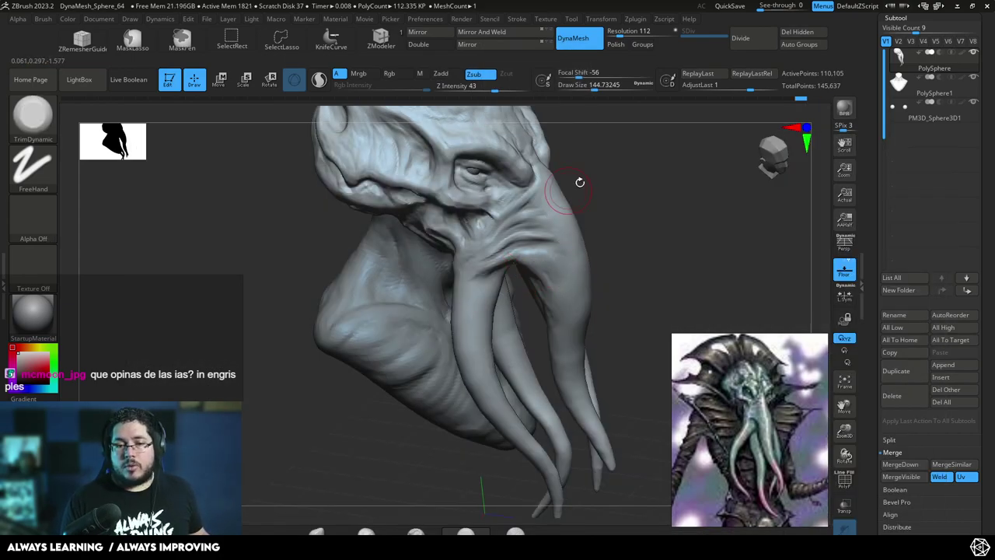
pyautogui.keyDown('shift'); pyautogui.moveTo(549, 210); pyautogui.dragTo(536, 213, button='right'); pyautogui.keyUp('shift')
pyautogui.keyDown('alt'); pyautogui.moveTo(677, 238); pyautogui.dragTo(657, 223); pyautogui.keyUp('alt')
pyautogui.moveTo(657, 222)
pyautogui.mouseDown(button='right')
pyautogui.moveTo(617, 249)
pyautogui.moveTo(625, 267)
pyautogui.moveTo(605, 218)
pyautogui.mouseUp(button='right')
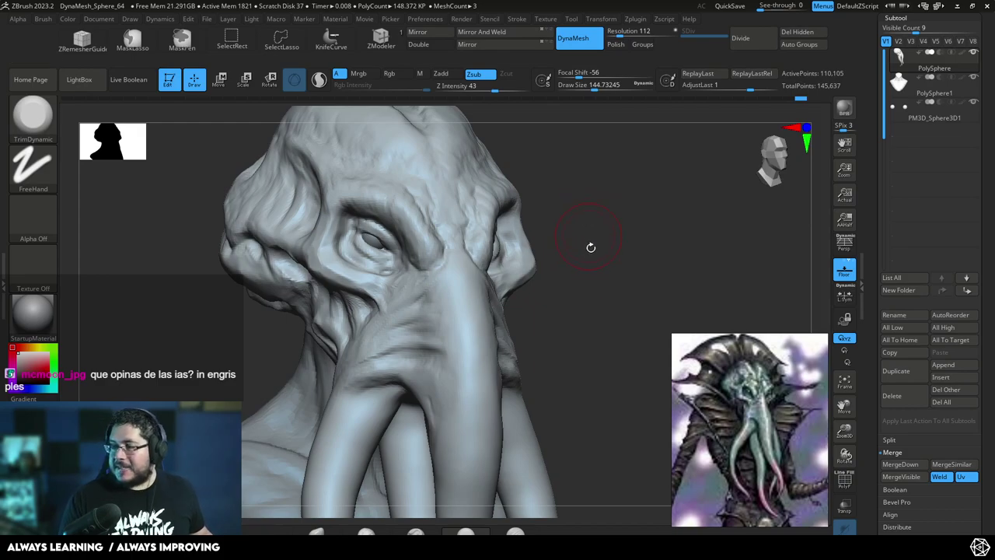
pyautogui.keyDown('shift'); pyautogui.moveTo(614, 282); pyautogui.dragTo(620, 249); pyautogui.keyUp('shift')
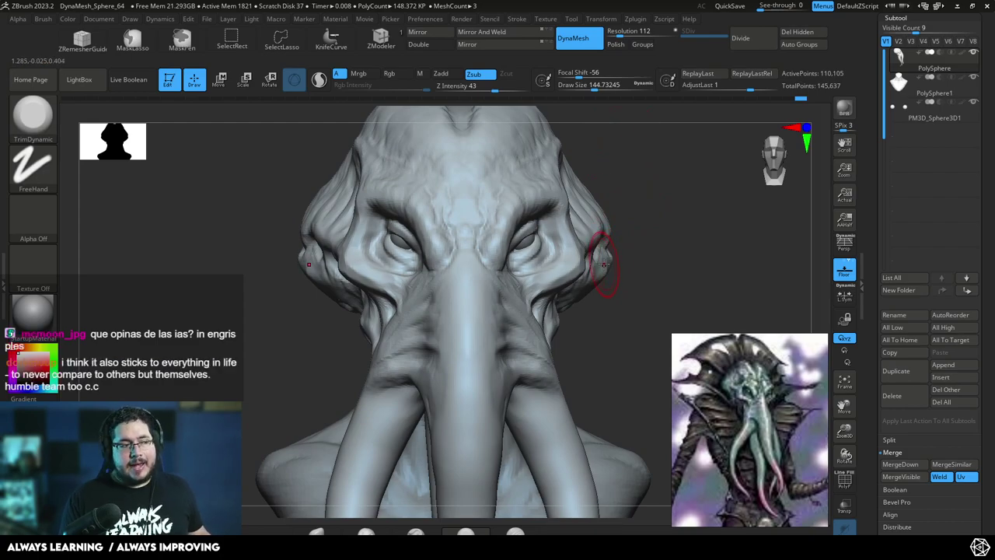
pyautogui.moveTo(636, 280)
pyautogui.mouseDown()
pyautogui.moveTo(622, 251)
pyautogui.moveTo(633, 296)
pyautogui.mouseUp()
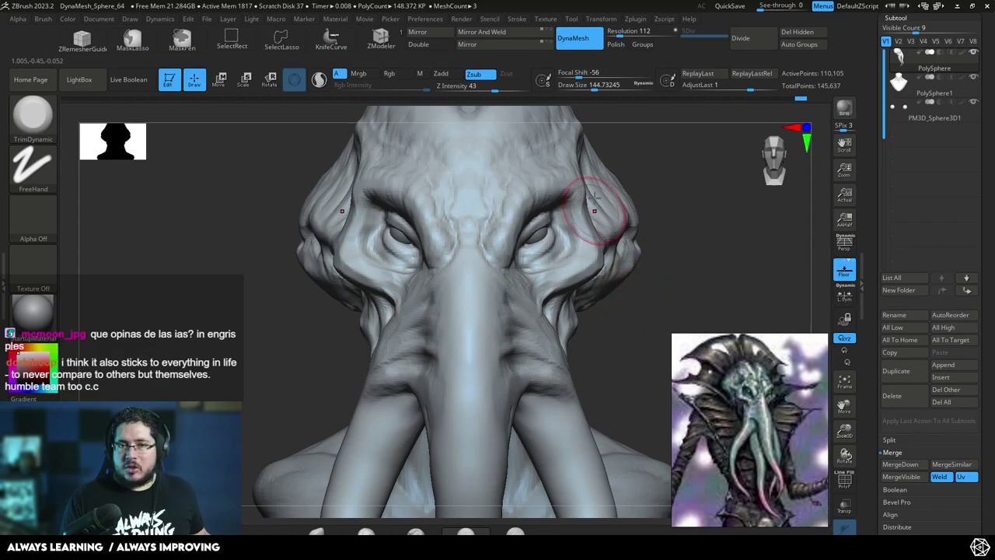
# - Build up the forms around the eyes with the ClayBuildup brush, reducing the draw size from about 104 to 77
pyautogui.press('b')
pyautogui.press('c')
pyautogui.press('b')
pyautogui.press('space')
pyautogui.moveTo(513, 239); pyautogui.dragTo(502, 239)
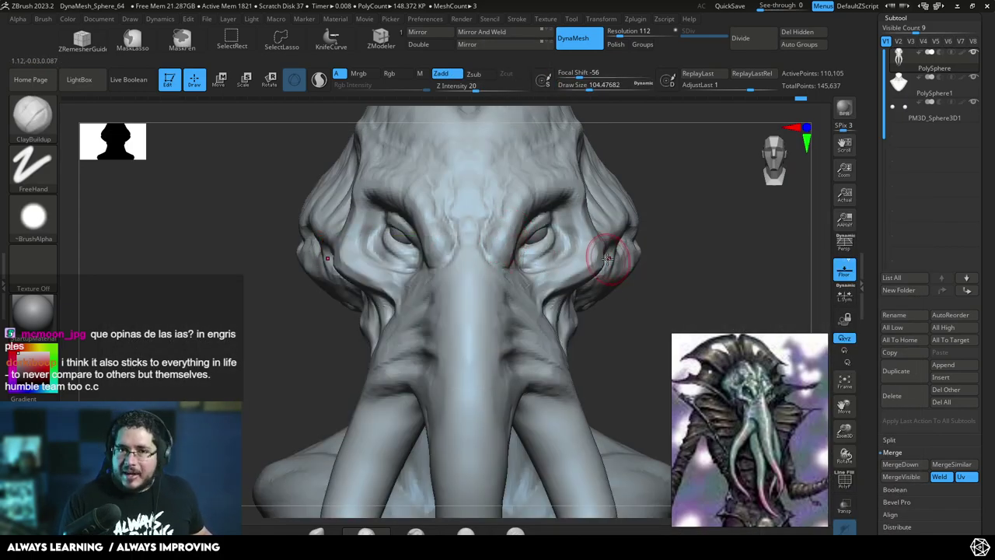
pyautogui.moveTo(659, 216)
pyautogui.keyDown('alt'); pyautogui.mouseDown()
pyautogui.moveTo(657, 201)
pyautogui.moveTo(643, 222)
pyautogui.mouseUp(); pyautogui.keyUp('alt')
pyautogui.moveTo(534, 240); pyautogui.dragTo(535, 233)
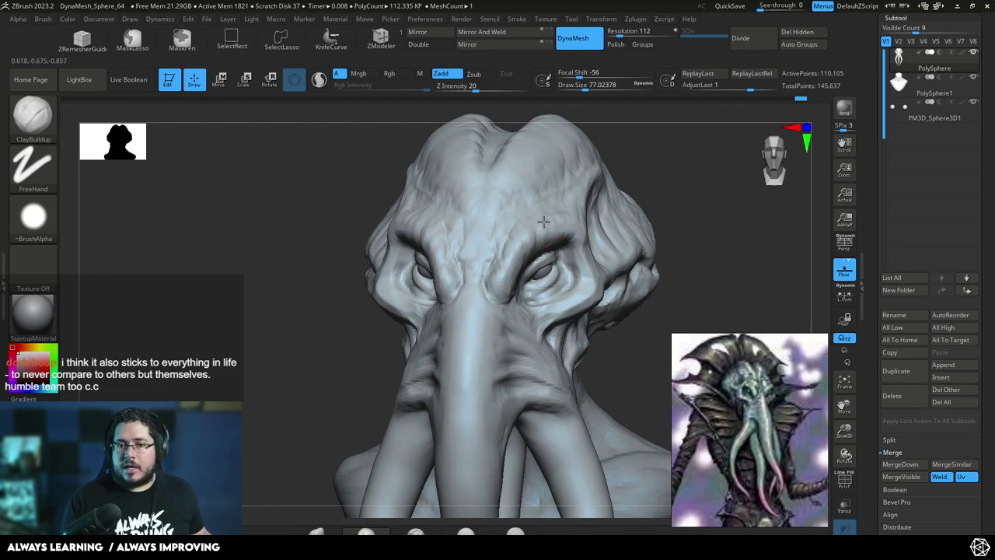
pyautogui.moveTo(654, 178)
pyautogui.mouseDown()
pyautogui.moveTo(638, 149)
pyautogui.moveTo(630, 201)
pyautogui.mouseUp()
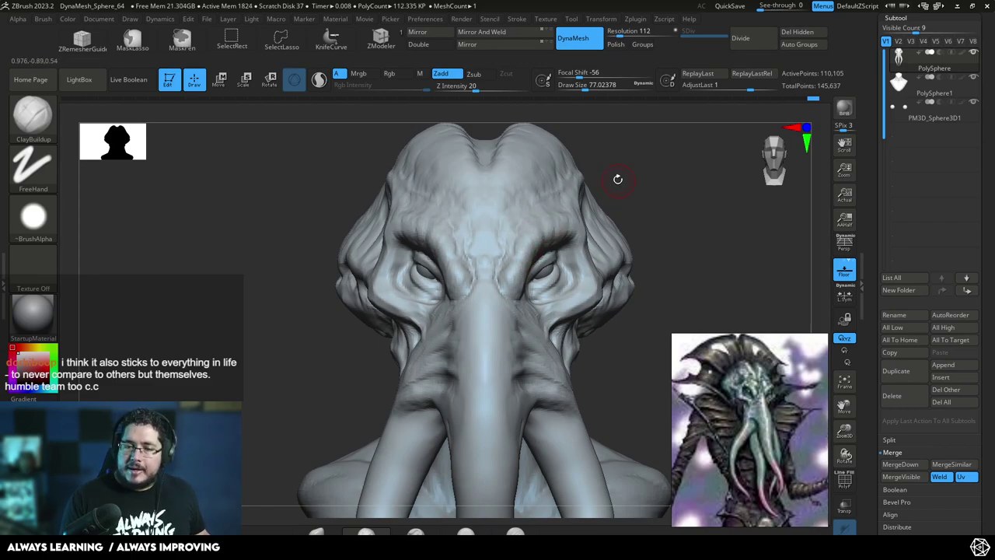
# - Build up the lower forehead and brow ridges with ClayBuildup, using draw sizes of about 108 and 71
pyautogui.moveTo(614, 184)
pyautogui.mouseDown()
pyautogui.moveTo(622, 171)
pyautogui.moveTo(603, 208)
pyautogui.mouseUp()
pyautogui.press('space')
pyautogui.press('space')
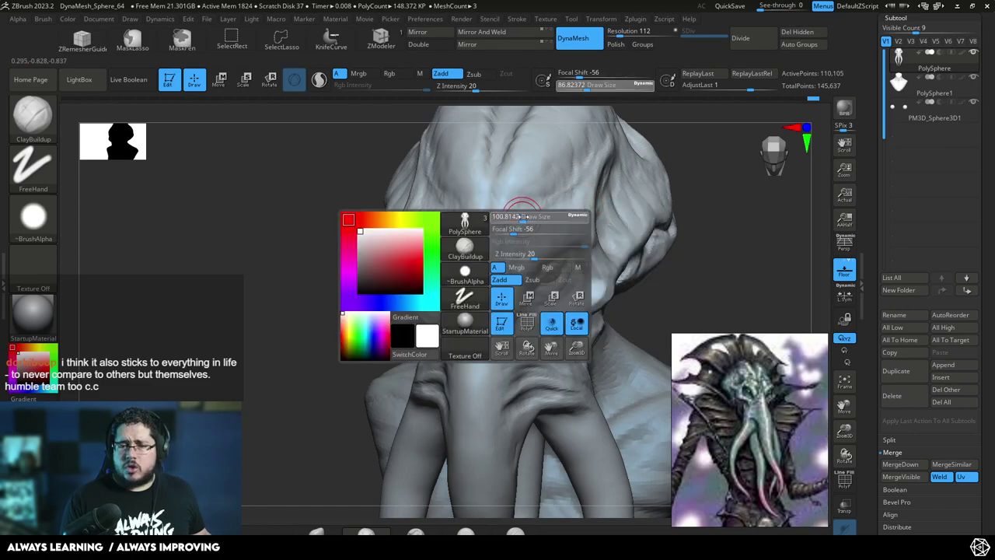
pyautogui.moveTo(519, 223); pyautogui.dragTo(525, 223)
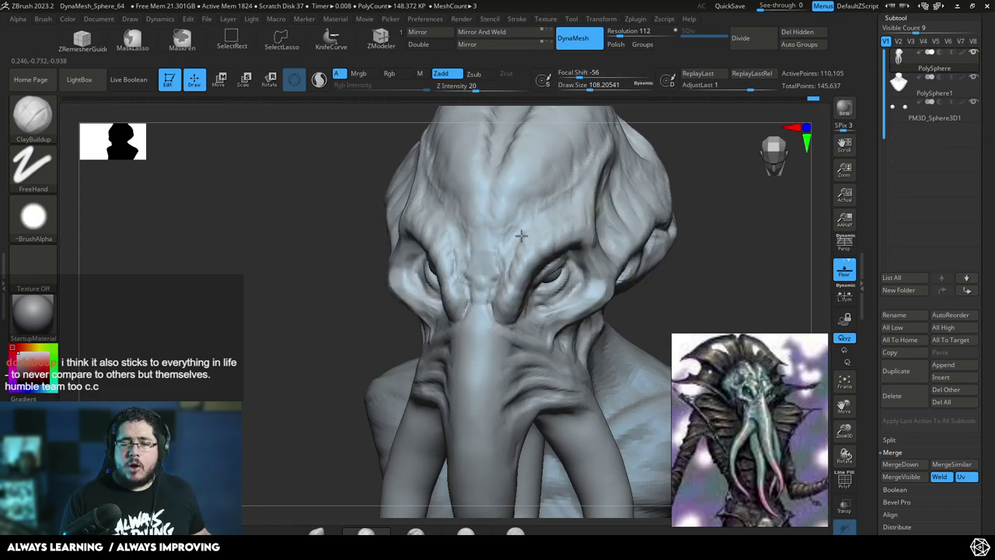
pyautogui.press('space')
pyautogui.moveTo(563, 218); pyautogui.dragTo(557, 218)
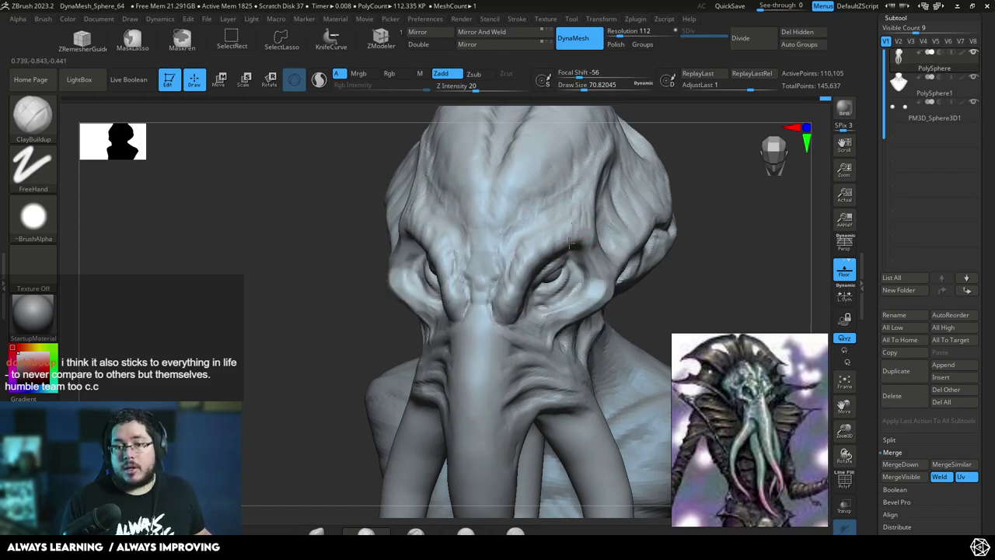
# - Add clay below the inner end of the brow, where the central tentacle begins, at draw size about 90
pyautogui.moveTo(675, 141); pyautogui.dragTo(627, 143)
pyautogui.moveTo(632, 176); pyautogui.dragTo(661, 210)
pyautogui.keyDown('alt'); pyautogui.moveTo(613, 263); pyautogui.dragTo(644, 257); pyautogui.keyUp('alt')
pyautogui.moveTo(487, 292); pyautogui.dragTo(503, 288)
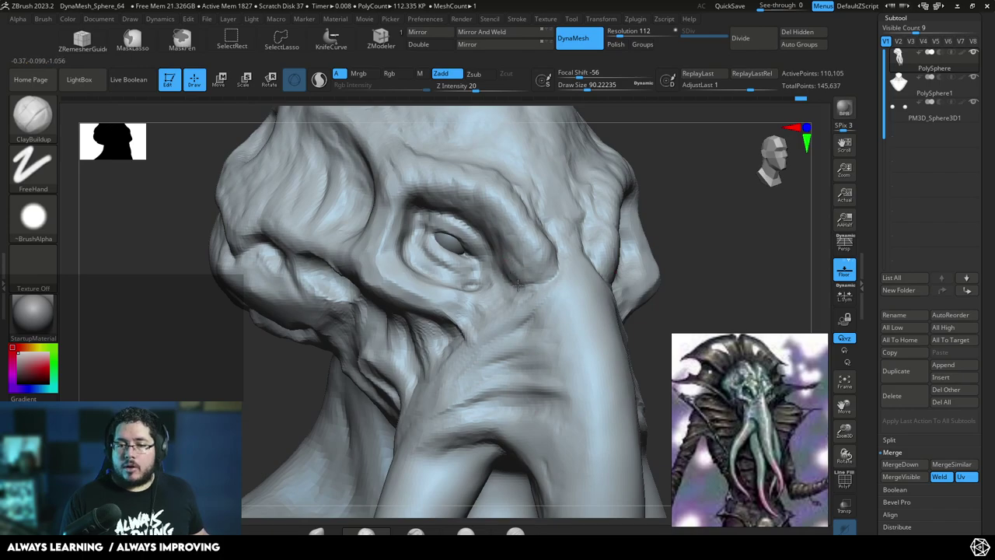
# - Sculpt the skin fold between the lower eyelid and the cheekbone with ClayBuildup at draw size about 68
pyautogui.moveTo(673, 213); pyautogui.dragTo(611, 240)
pyautogui.press('space')
pyautogui.moveTo(465, 270); pyautogui.dragTo(460, 270)
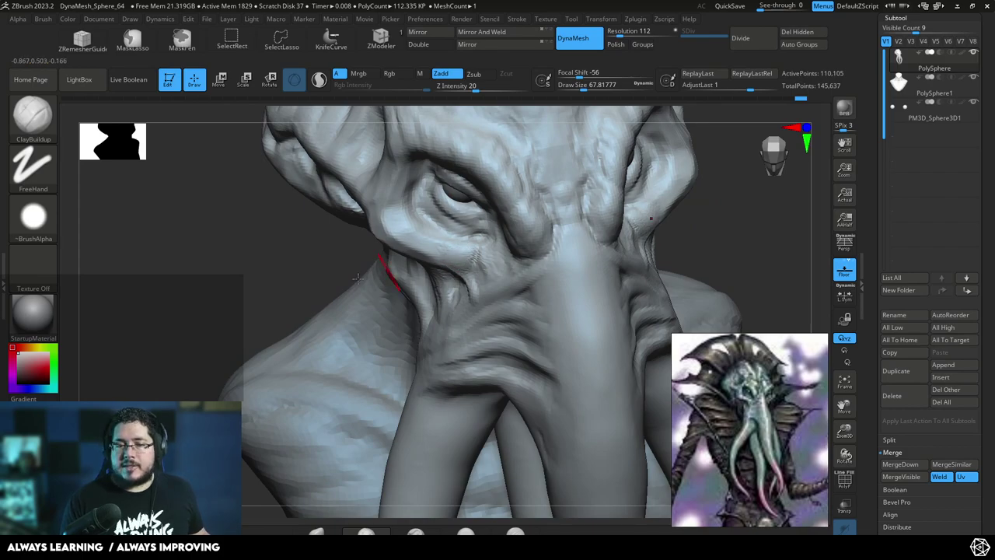
pyautogui.moveTo(370, 273); pyautogui.dragTo(417, 216)
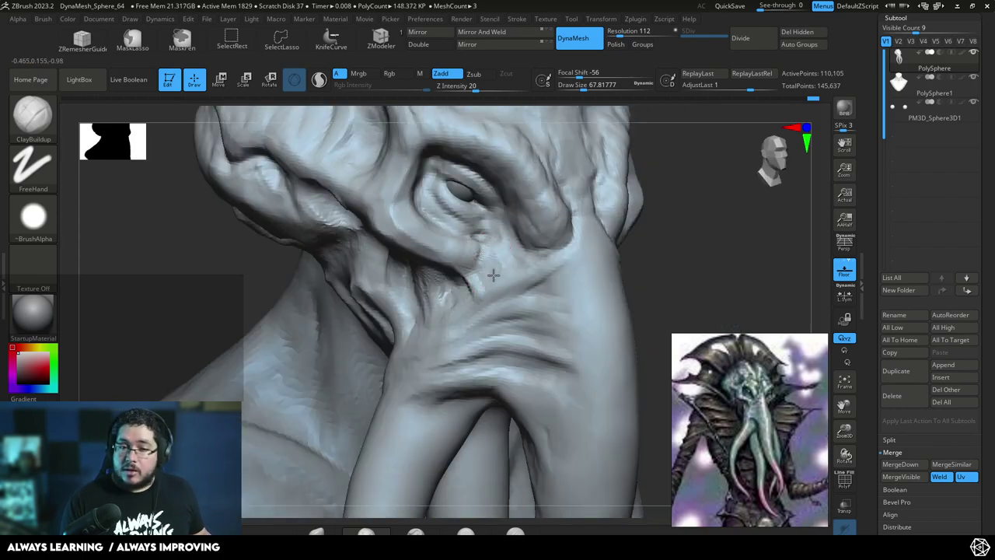
pyautogui.moveTo(504, 254); pyautogui.dragTo(488, 261)
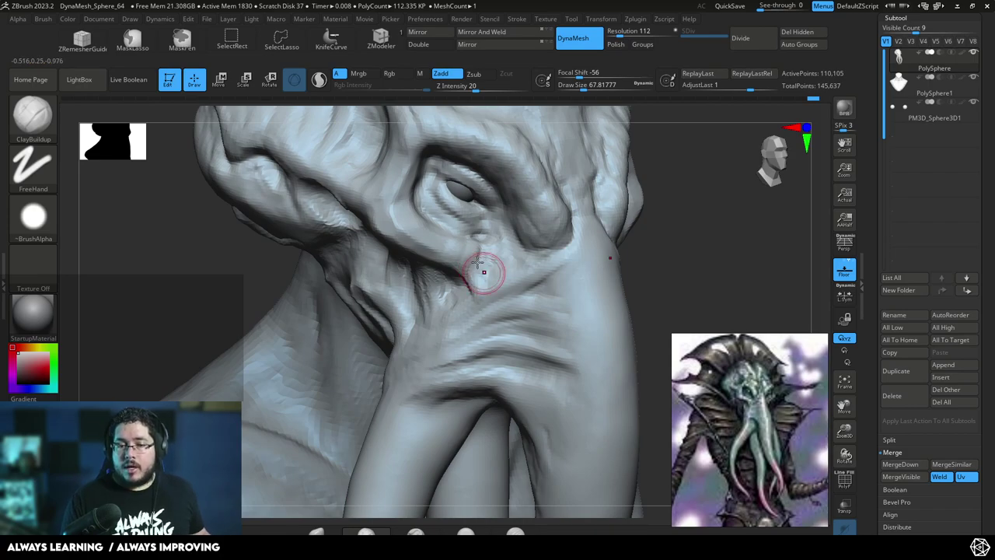
# - Refine the cheek transition beneath the eye with ClayBuildup at draw size about 77, working from both sides of the head
pyautogui.moveTo(665, 277)
pyautogui.keyDown('alt'); pyautogui.mouseDown()
pyautogui.moveTo(667, 241)
pyautogui.moveTo(699, 262)
pyautogui.moveTo(648, 257)
pyautogui.mouseUp(); pyautogui.keyUp('alt')
pyautogui.press('space')
pyautogui.moveTo(538, 249); pyautogui.dragTo(541, 249)
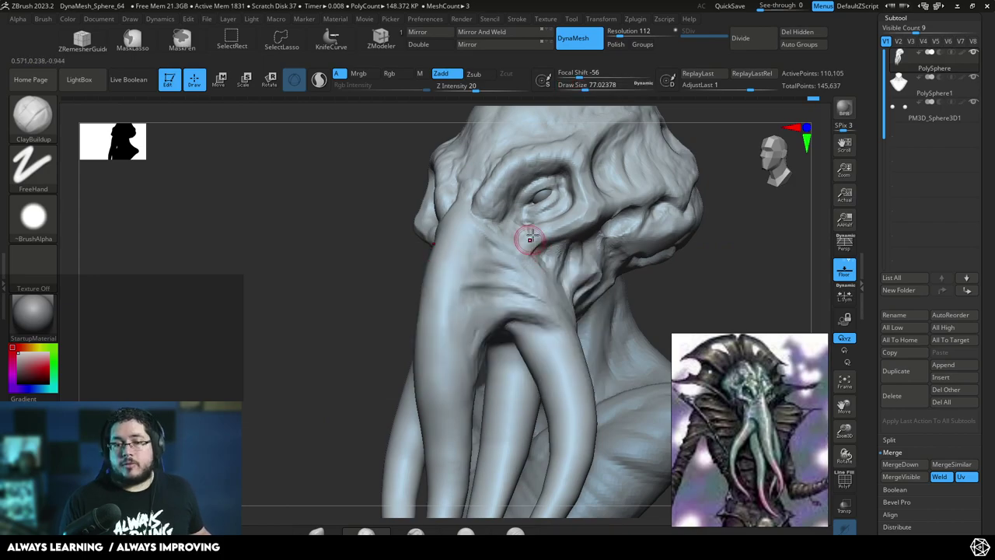
pyautogui.moveTo(357, 278); pyautogui.dragTo(400, 284)
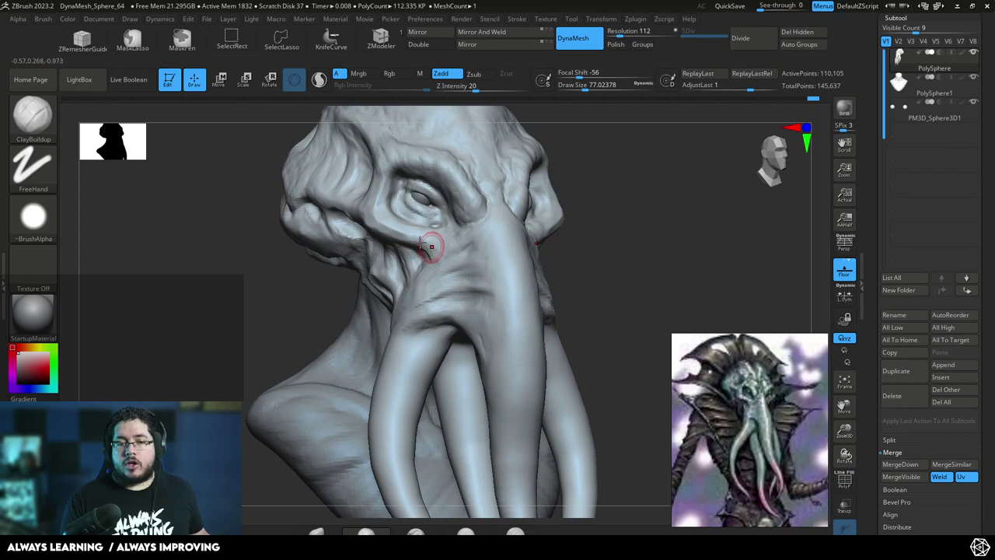
pyautogui.moveTo(462, 228)
pyautogui.mouseDown(button='right')
pyautogui.moveTo(588, 250)
pyautogui.moveTo(585, 158)
pyautogui.moveTo(617, 178)
pyautogui.moveTo(638, 171)
pyautogui.moveTo(624, 197)
pyautogui.moveTo(599, 172)
pyautogui.mouseUp(button='right')
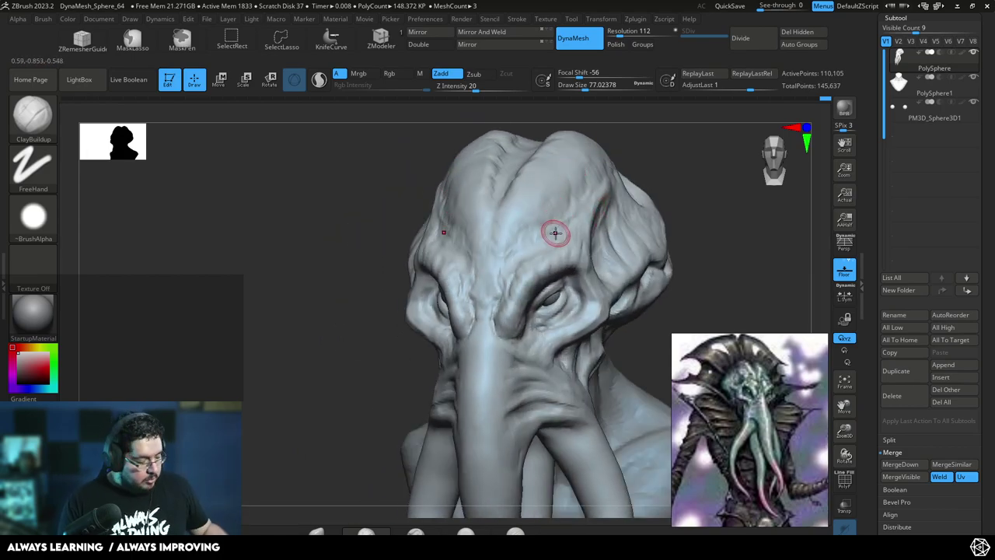
# - Flatten the forehead planes above the brows with the TrimDynamic brush at draw size about 163
pyautogui.press('b')
pyautogui.press('t')
pyautogui.press('d')
pyautogui.press('space')
pyautogui.moveTo(573, 233); pyautogui.dragTo(574, 233)
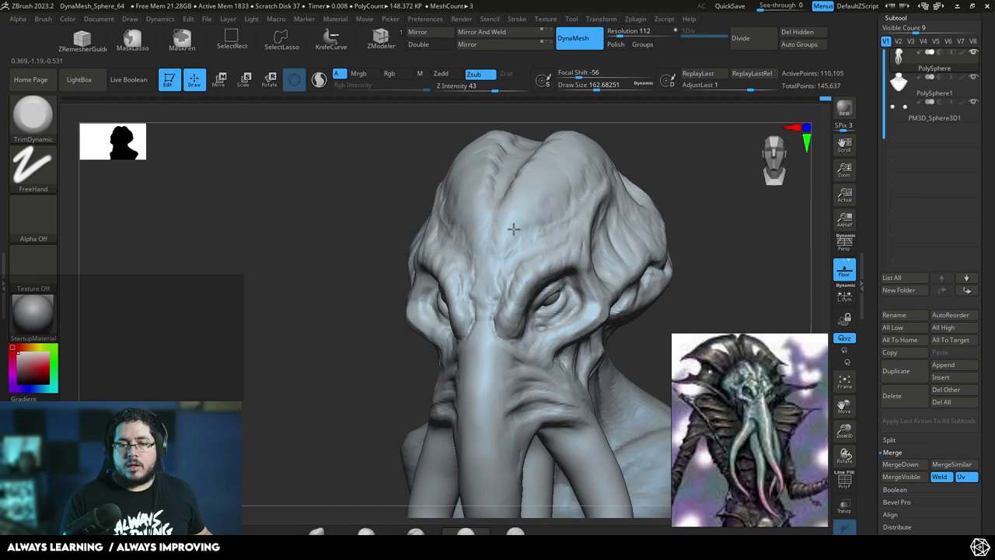
pyautogui.moveTo(629, 137); pyautogui.dragTo(586, 191)
pyautogui.moveTo(658, 147)
pyautogui.keyDown('shift'); pyautogui.mouseDown()
pyautogui.moveTo(605, 187)
pyautogui.moveTo(598, 158)
pyautogui.mouseUp(); pyautogui.keyUp('shift')
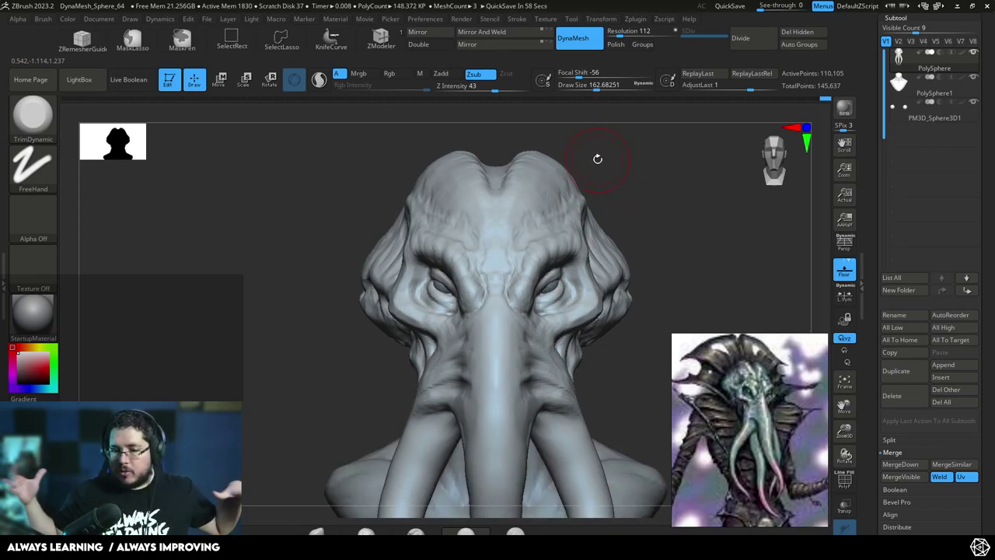
# - Trim the surfaces of the jaw and lower cheek behind the side tentacle with TrimDynamic at draw size about 124
pyautogui.moveTo(667, 235)
pyautogui.keyDown('alt'); pyautogui.mouseDown()
pyautogui.moveTo(674, 180)
pyautogui.moveTo(662, 238)
pyautogui.mouseUp(); pyautogui.keyUp('alt')
pyautogui.moveTo(658, 281)
pyautogui.keyDown('alt'); pyautogui.mouseDown()
pyautogui.moveTo(640, 222)
pyautogui.moveTo(606, 244)
pyautogui.moveTo(479, 251)
pyautogui.mouseUp(); pyautogui.keyUp('alt')
pyautogui.moveTo(623, 234); pyautogui.dragTo(472, 223)
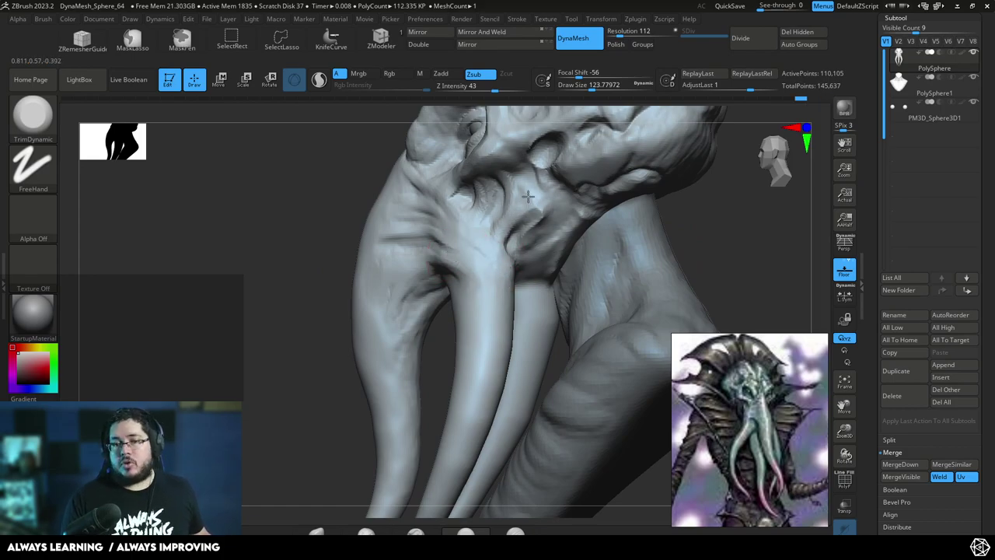
pyautogui.moveTo(571, 224)
pyautogui.mouseDown()
pyautogui.moveTo(581, 223)
pyautogui.moveTo(559, 257)
pyautogui.mouseUp()
pyautogui.moveTo(727, 222); pyautogui.dragTo(661, 214)
pyautogui.moveTo(568, 239); pyautogui.dragTo(576, 287)
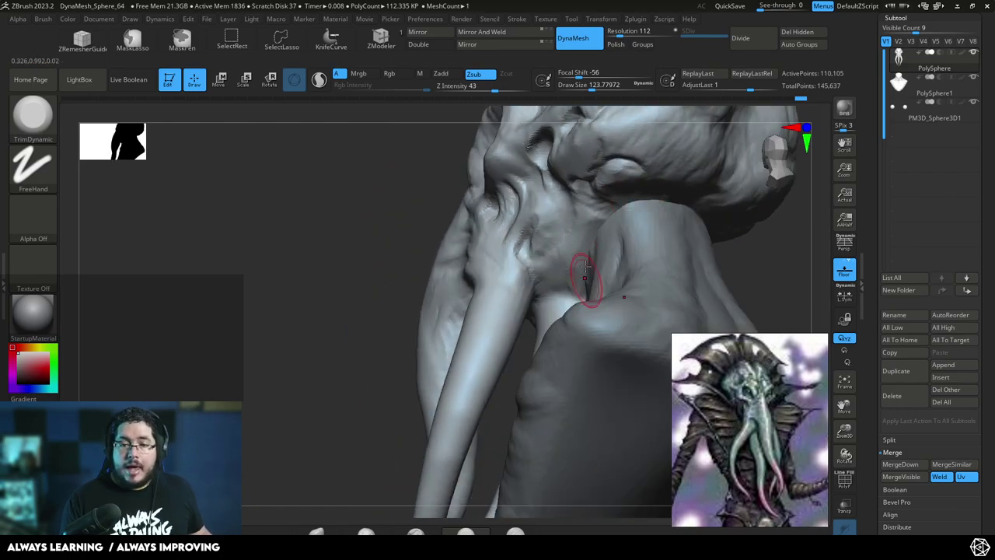
# - Build up the jaw and the root of the rear tentacle with ClayBuildup, raising the draw size to about 128
pyautogui.press('b')
pyautogui.press('c')
pyautogui.press('b')
pyautogui.press('space')
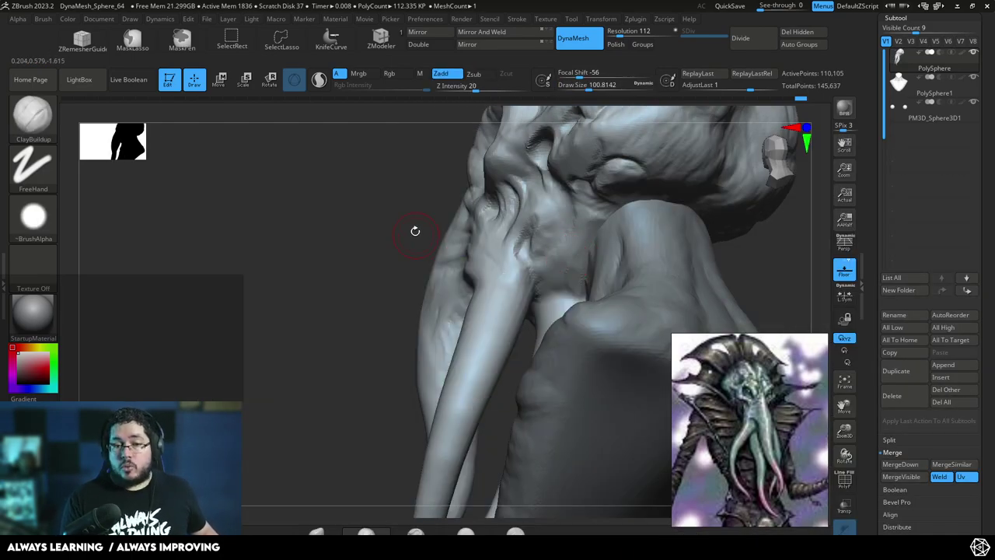
pyautogui.moveTo(416, 233); pyautogui.dragTo(447, 241)
pyautogui.press('space')
pyautogui.click(542, 270)
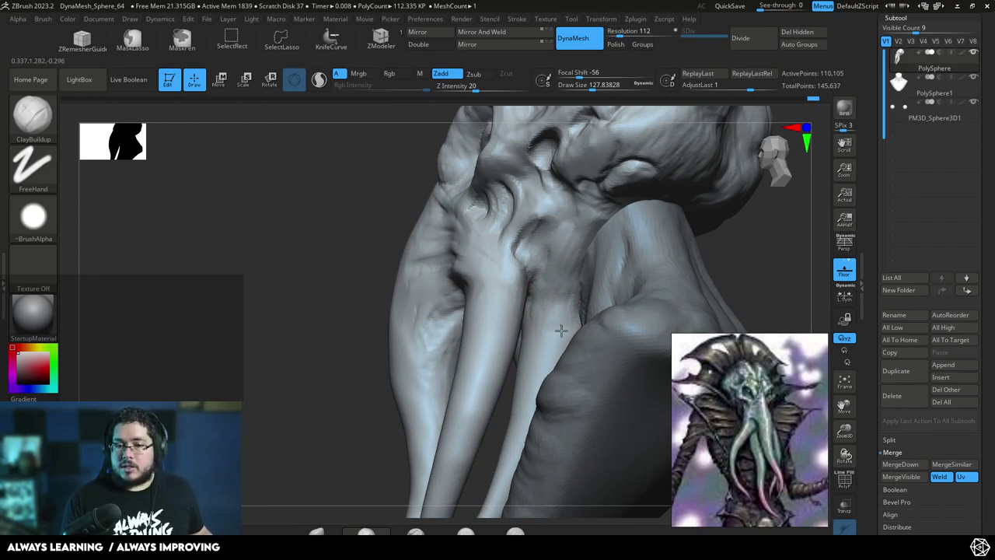
pyautogui.moveTo(738, 250); pyautogui.dragTo(579, 273)
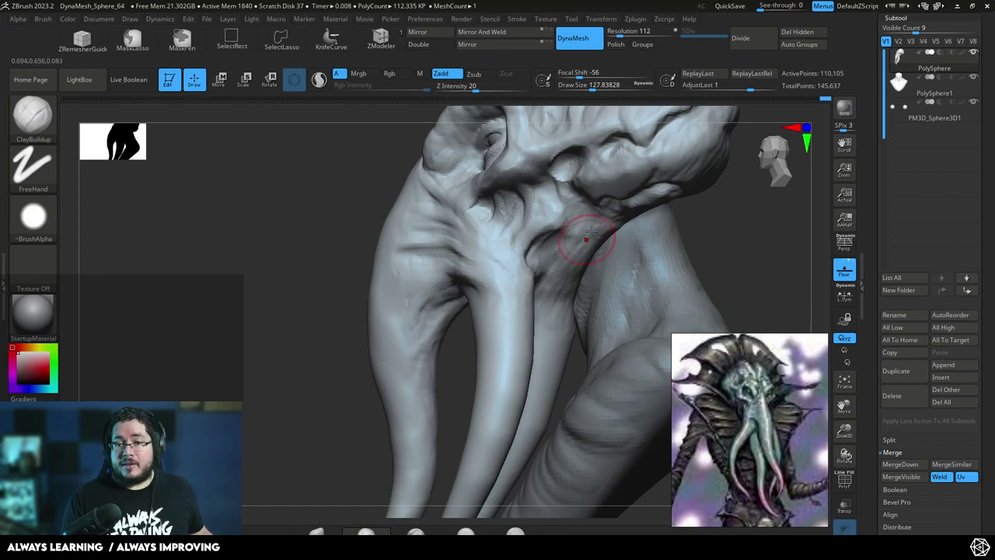
# - Rework and smooth the wrinkles where the central and side tentacles join, using ClayBuildup at draw size about 97
pyautogui.moveTo(661, 263)
pyautogui.mouseDown()
pyautogui.moveTo(738, 238)
pyautogui.moveTo(665, 228)
pyautogui.moveTo(674, 269)
pyautogui.mouseUp()
pyautogui.moveTo(675, 268); pyautogui.dragTo(596, 225)
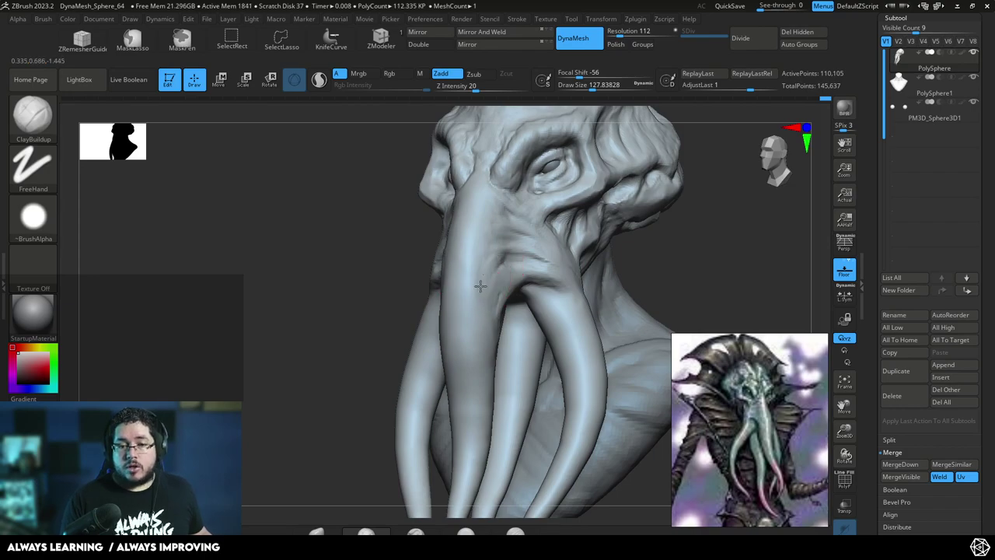
pyautogui.press('space')
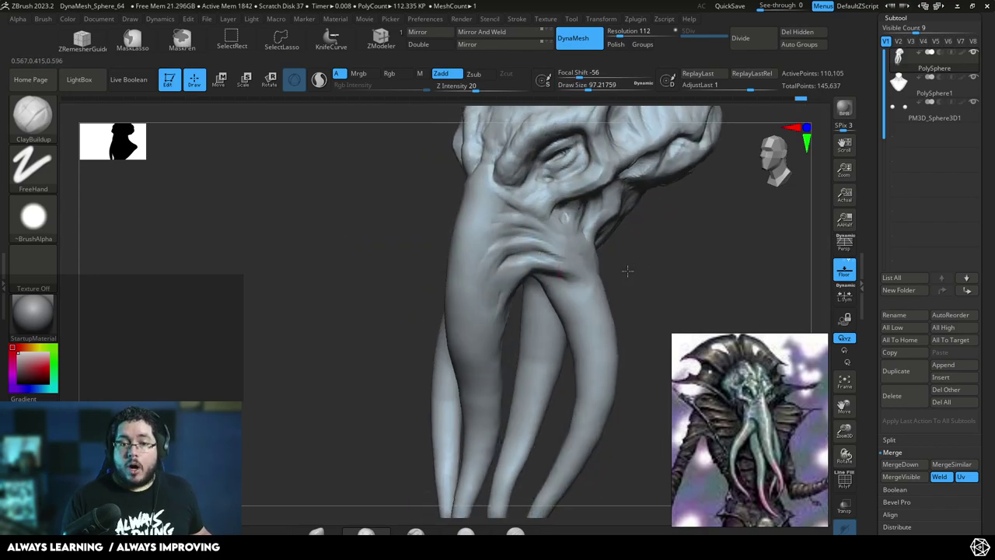
pyautogui.moveTo(638, 269); pyautogui.dragTo(599, 256)
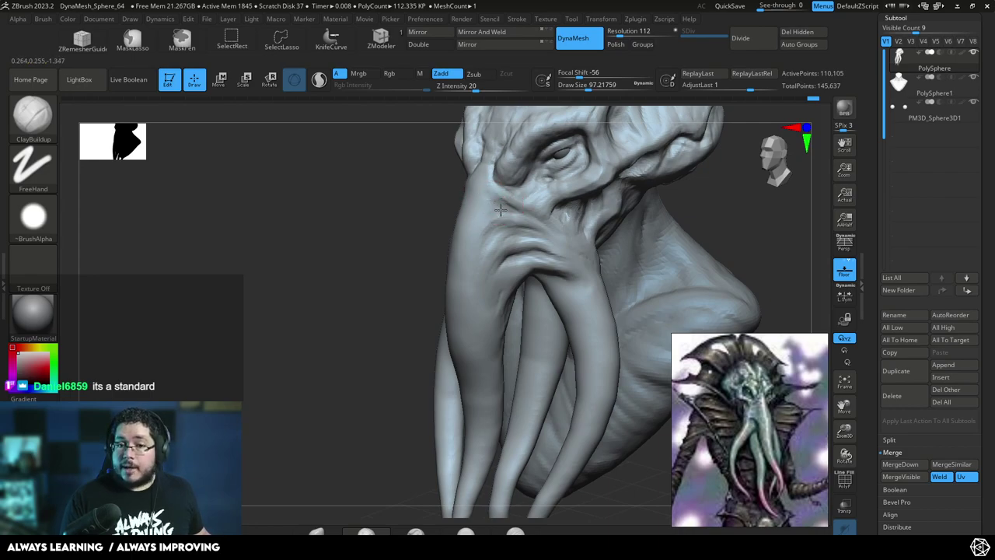
pyautogui.press('shift')
pyautogui.moveTo(509, 206)
pyautogui.keyDown('shift'); pyautogui.mouseDown()
pyautogui.moveTo(503, 199)
pyautogui.moveTo(516, 223)
pyautogui.moveTo(498, 236)
pyautogui.moveTo(546, 242)
pyautogui.moveTo(517, 254)
pyautogui.mouseUp(); pyautogui.keyUp('shift')
pyautogui.moveTo(681, 193); pyautogui.dragTo(673, 217)
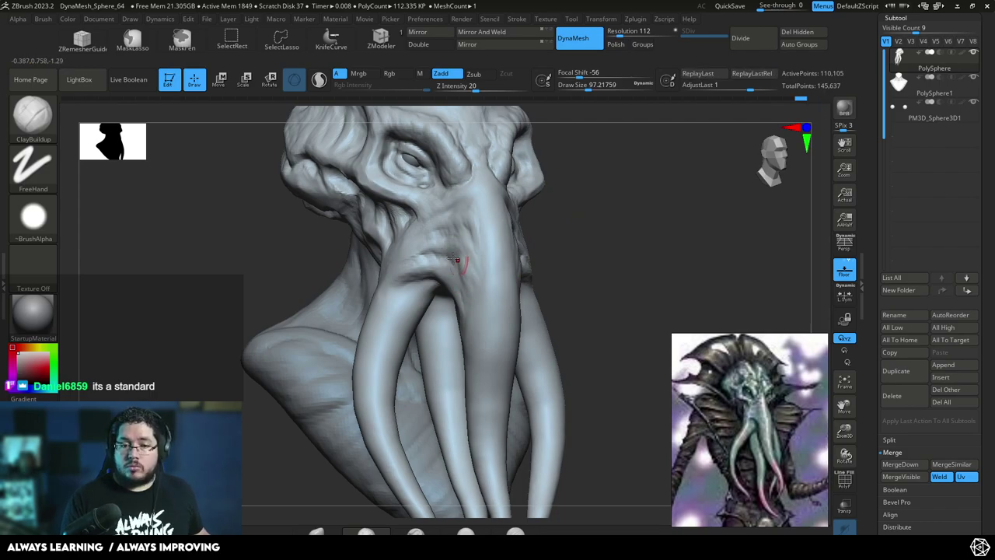
pyautogui.moveTo(486, 264); pyautogui.dragTo(528, 186, button='right')
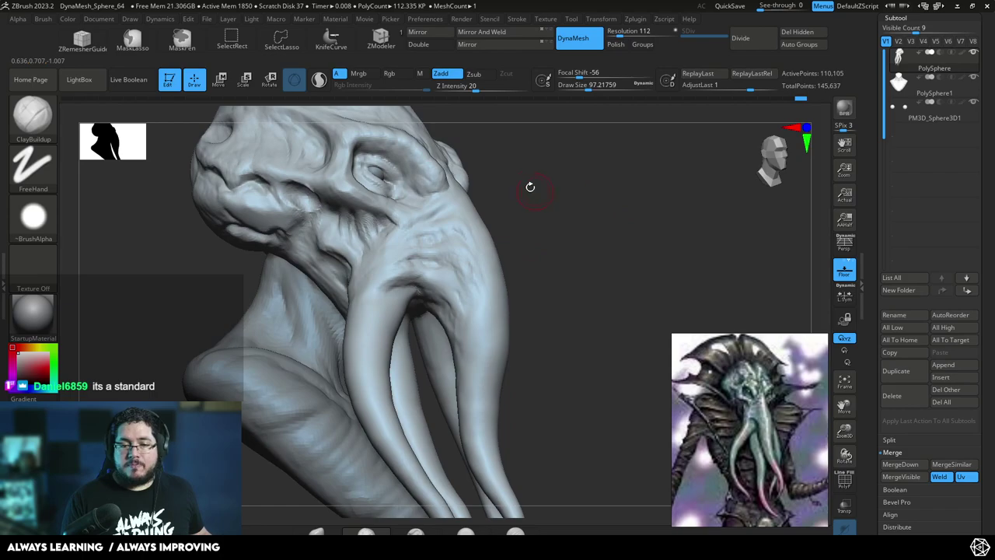
# - Smooth out the surfaces of the central and side tentacle roots with TrimDynamic at draw size about 182
pyautogui.moveTo(538, 243)
pyautogui.mouseDown(button='right')
pyautogui.moveTo(493, 204)
pyautogui.moveTo(524, 222)
pyautogui.moveTo(506, 259)
pyautogui.mouseUp(button='right')
pyautogui.press('b')
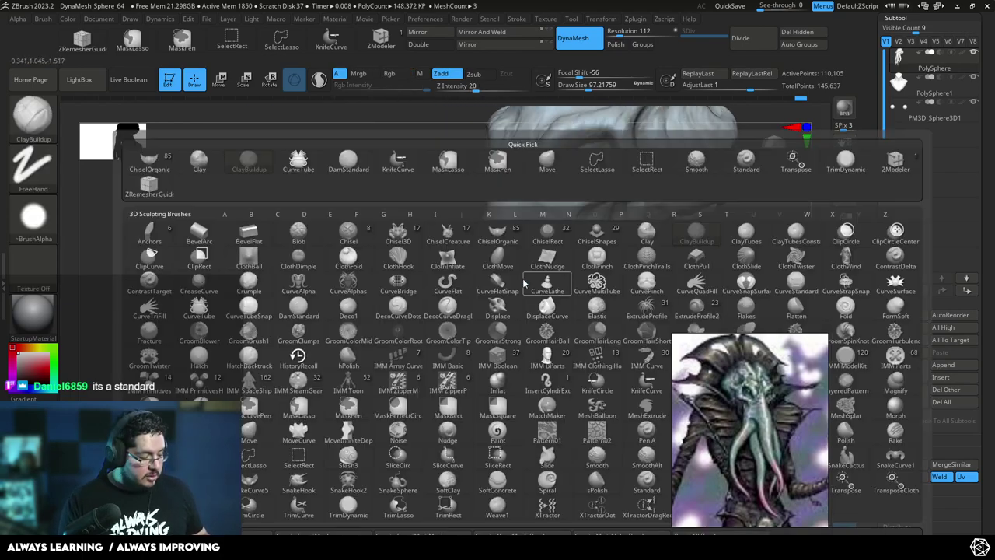
pyautogui.press('t')
pyautogui.press('d')
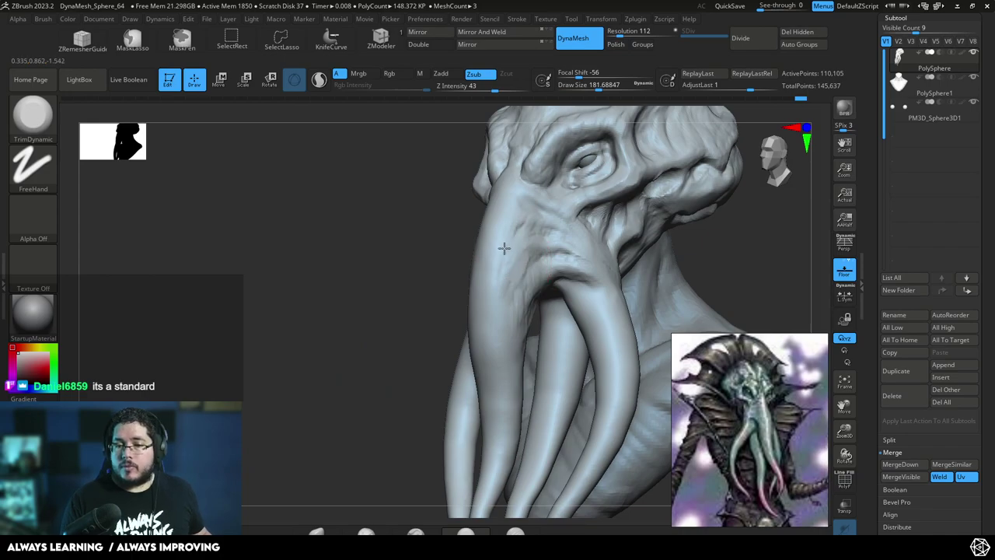
pyautogui.moveTo(473, 278); pyautogui.dragTo(585, 292, button='right')
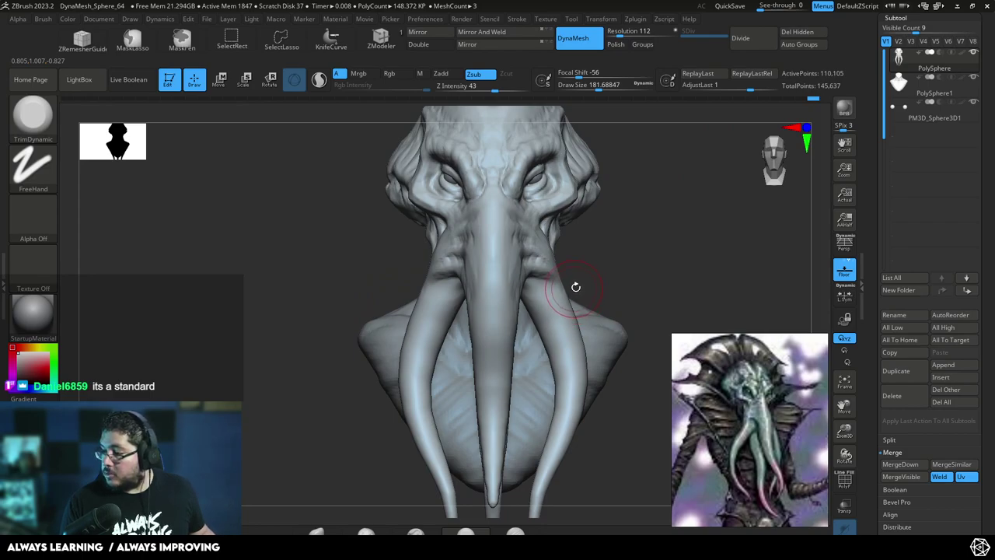
pyautogui.moveTo(624, 282)
pyautogui.mouseDown(button='right')
pyautogui.moveTo(637, 254)
pyautogui.moveTo(487, 285)
pyautogui.mouseUp(button='right')
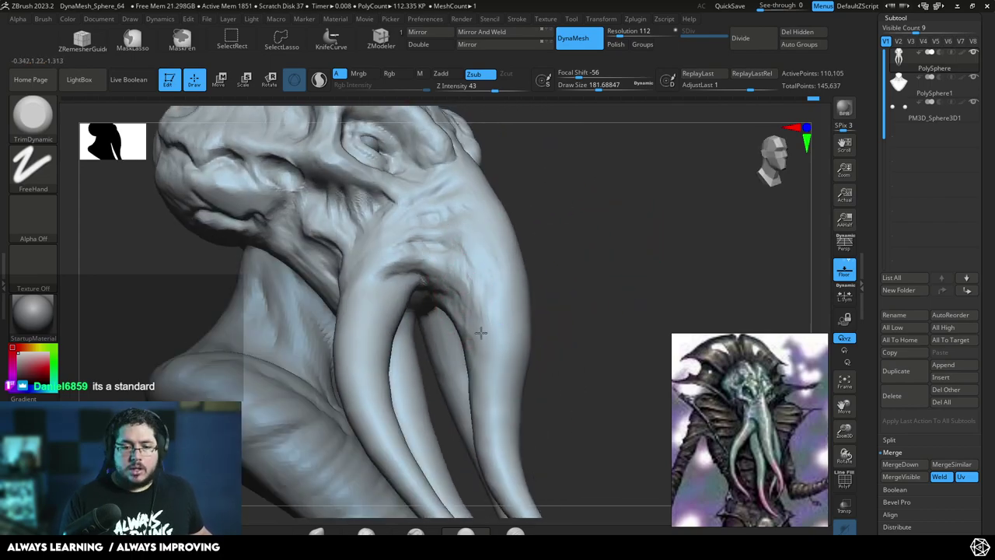
pyautogui.moveTo(477, 223); pyautogui.dragTo(464, 197, button='right')
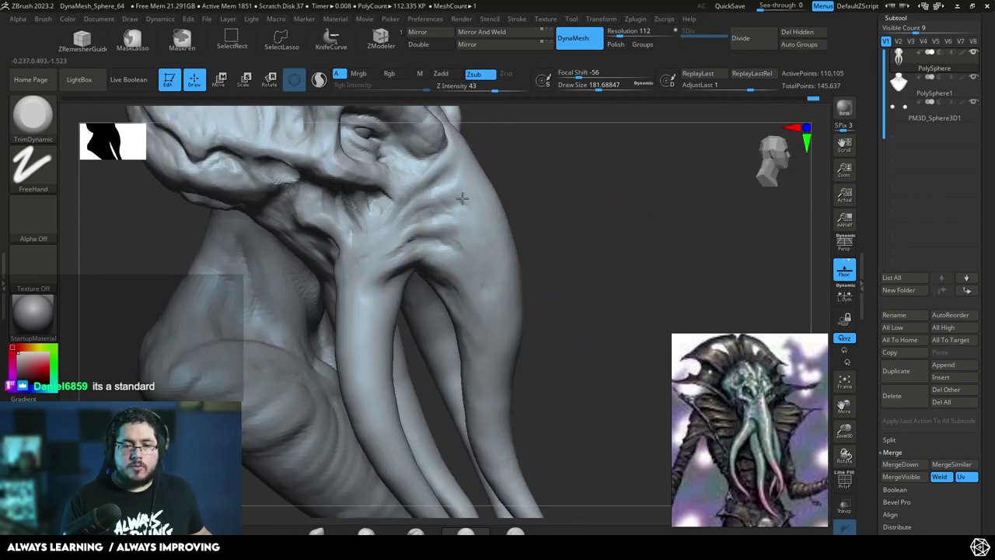
pyautogui.moveTo(542, 189); pyautogui.dragTo(489, 256, button='right')
pyautogui.moveTo(536, 195)
pyautogui.mouseDown(button='right')
pyautogui.moveTo(586, 238)
pyautogui.moveTo(537, 200)
pyautogui.mouseUp(button='right')
# - Trim the planes around the brow and eye socket with TrimDynamic at draw size about 90
pyautogui.press('space')
pyautogui.press('space')
pyautogui.moveTo(506, 239); pyautogui.dragTo(495, 239)
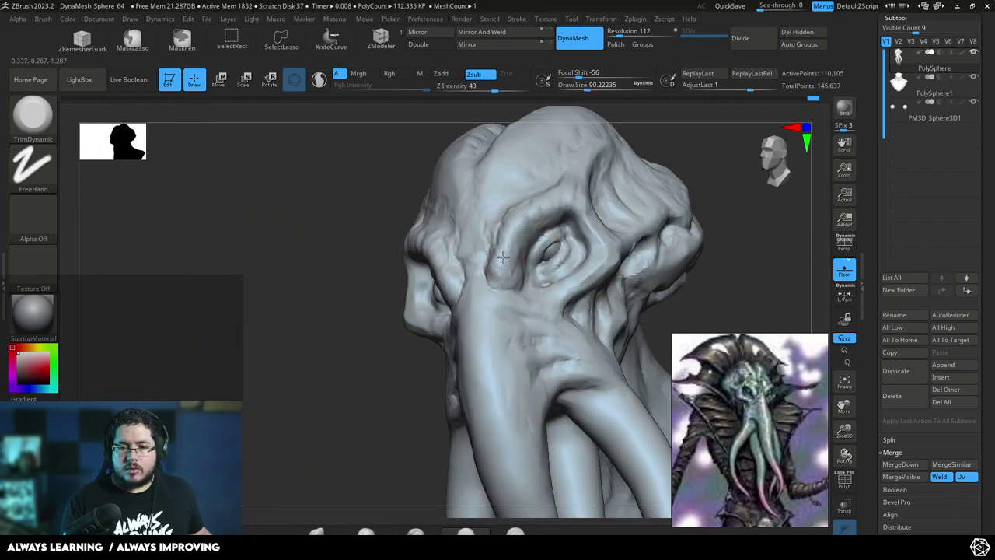
pyautogui.moveTo(718, 200)
pyautogui.mouseDown(button='right')
pyautogui.moveTo(705, 189)
pyautogui.moveTo(645, 224)
pyautogui.moveTo(656, 269)
pyautogui.moveTo(631, 209)
pyautogui.moveTo(637, 222)
pyautogui.moveTo(646, 204)
pyautogui.moveTo(655, 220)
pyautogui.moveTo(624, 226)
pyautogui.moveTo(653, 241)
pyautogui.moveTo(651, 269)
pyautogui.moveTo(638, 253)
pyautogui.moveTo(634, 289)
pyautogui.moveTo(647, 202)
pyautogui.mouseUp(button='right')
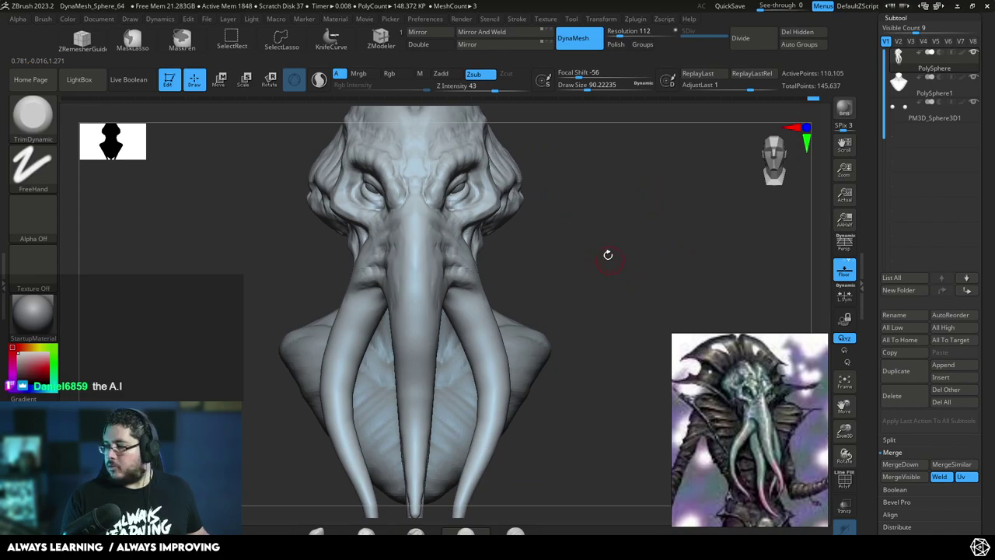
pyautogui.moveTo(591, 257); pyautogui.dragTo(597, 264, button='right')
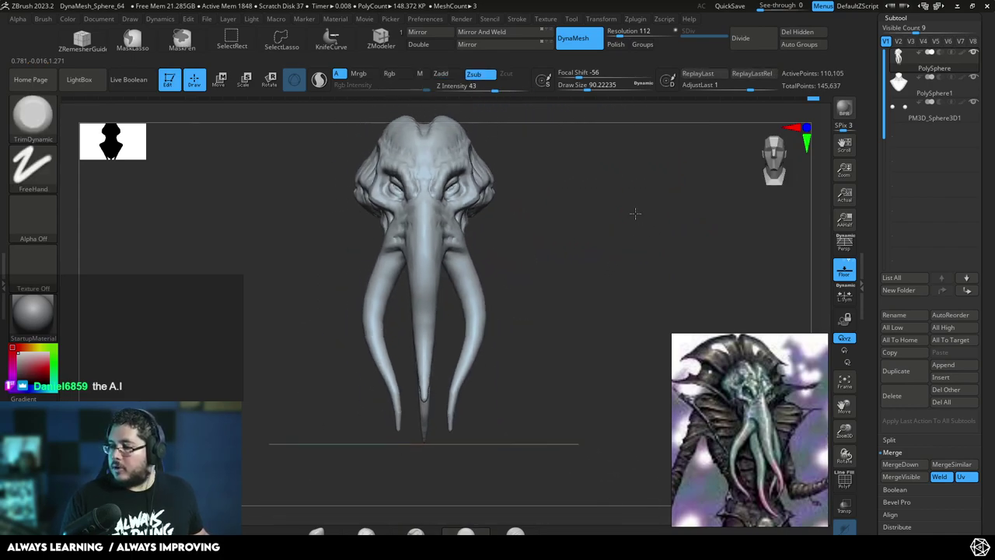
pyautogui.moveTo(633, 215)
pyautogui.mouseDown(button='right')
pyautogui.moveTo(628, 227)
pyautogui.moveTo(616, 160)
pyautogui.mouseUp(button='right')
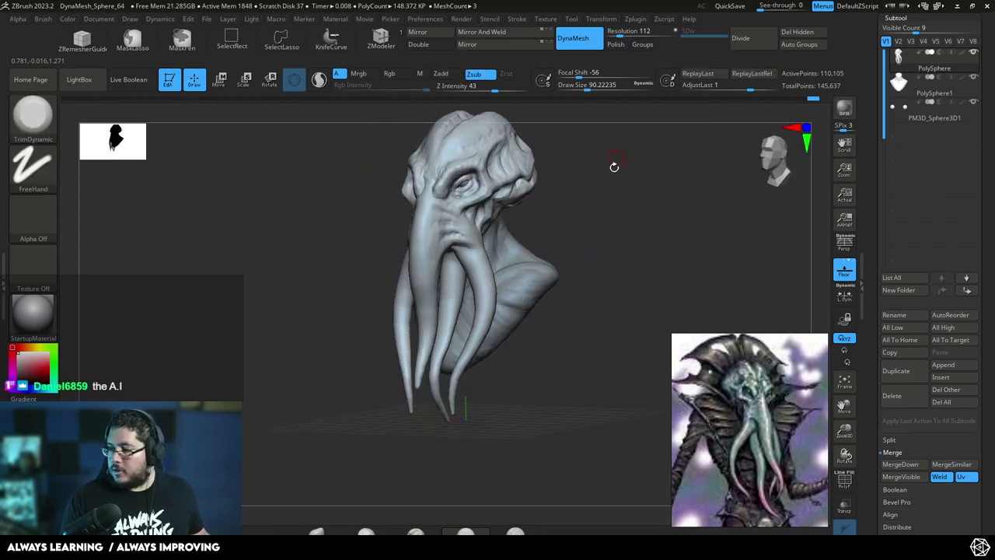
# - Switch to the shoulder and neck subtool and build up its forms with ClayBuildup at draw size about 344
pyautogui.press('b')
pyautogui.press('c')
pyautogui.press('b')
pyautogui.press('space')
pyautogui.moveTo(602, 257); pyautogui.dragTo(623, 251)
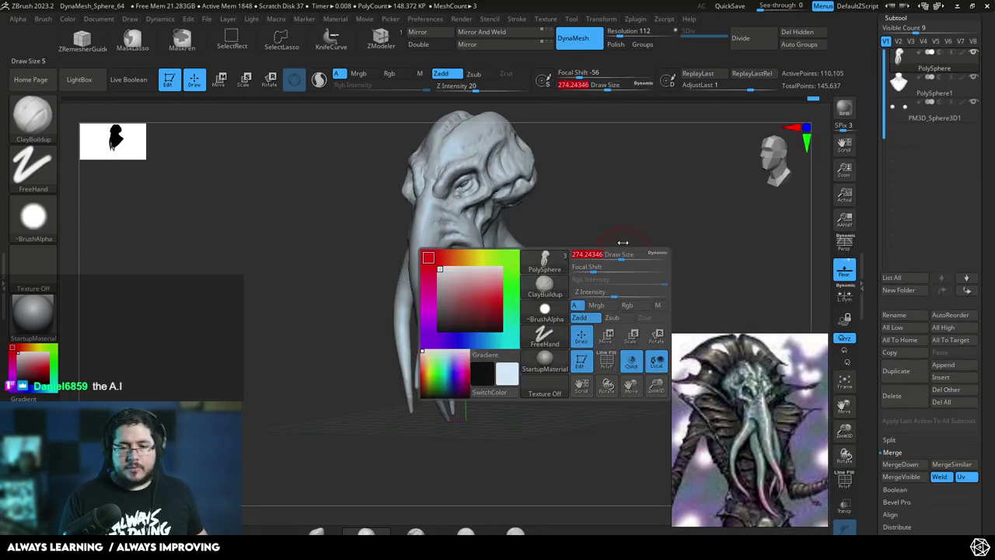
pyautogui.moveTo(623, 251); pyautogui.dragTo(576, 258, button='right')
pyautogui.press('space')
pyautogui.moveTo(571, 258); pyautogui.dragTo(548, 262)
pyautogui.press('space')
pyautogui.keyDown('alt'); pyautogui.click(537, 270); pyautogui.keyUp('alt')
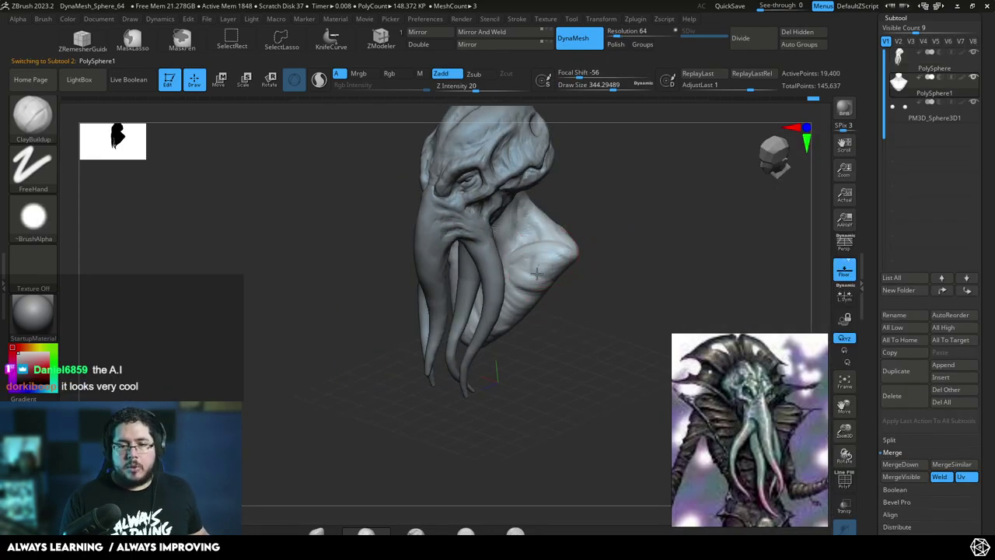
pyautogui.moveTo(571, 276)
pyautogui.mouseDown(button='right')
pyautogui.moveTo(550, 255)
pyautogui.moveTo(563, 257)
pyautogui.moveTo(596, 222)
pyautogui.mouseUp(button='right')
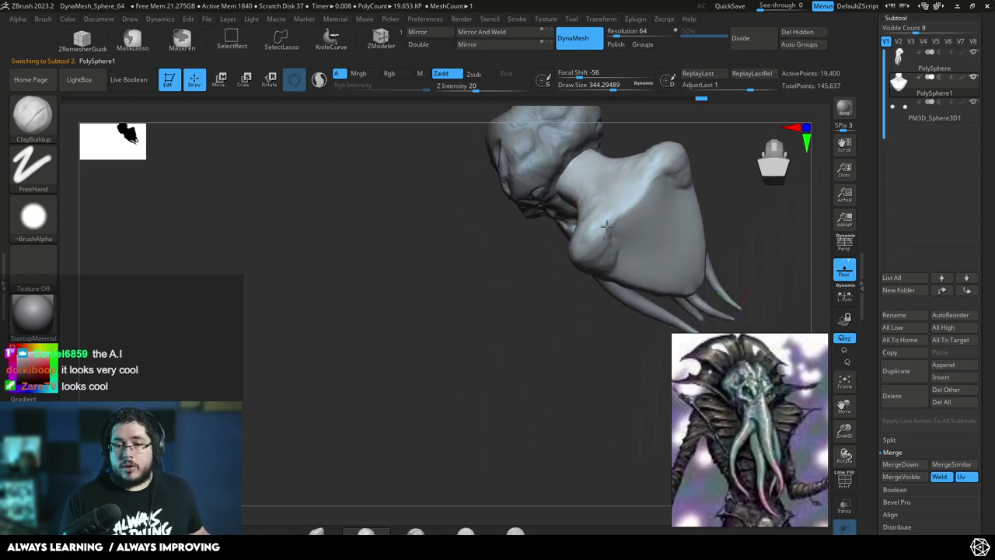
pyautogui.moveTo(606, 245)
pyautogui.mouseDown(button='right')
pyautogui.moveTo(611, 315)
pyautogui.moveTo(578, 244)
pyautogui.mouseUp(button='right')
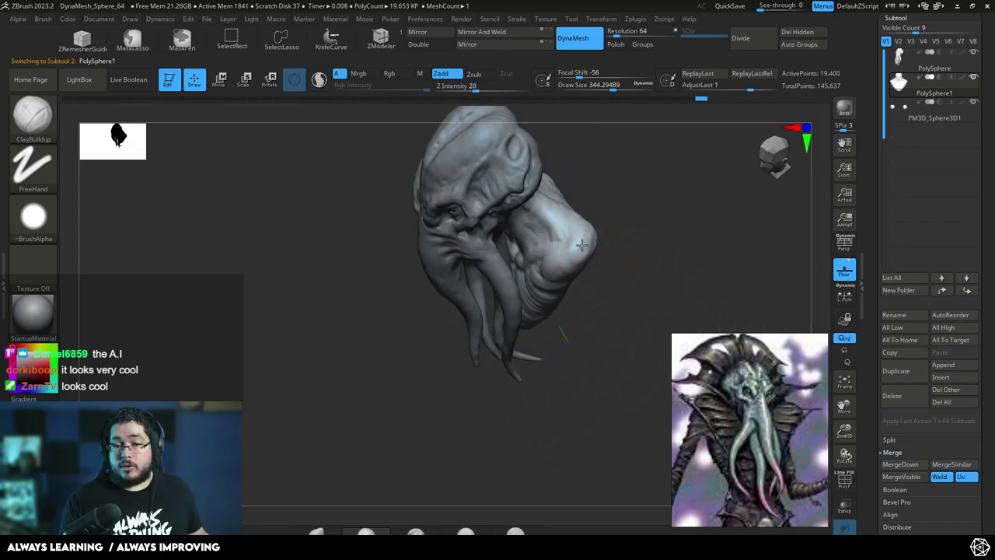
pyautogui.moveTo(601, 198); pyautogui.dragTo(582, 217, button='right')
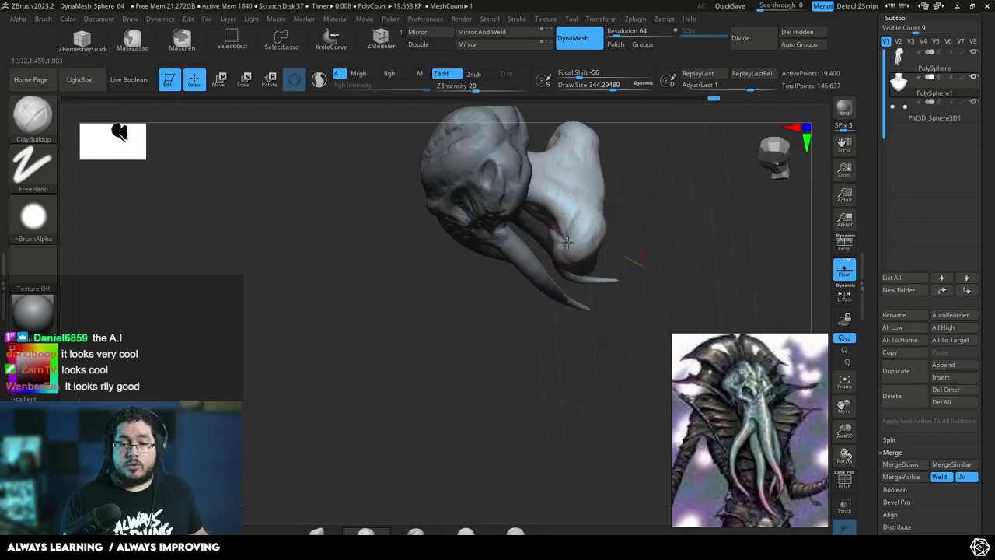
pyautogui.moveTo(650, 207)
pyautogui.mouseDown(button='right')
pyautogui.moveTo(700, 163)
pyautogui.moveTo(637, 177)
pyautogui.mouseUp(button='right')
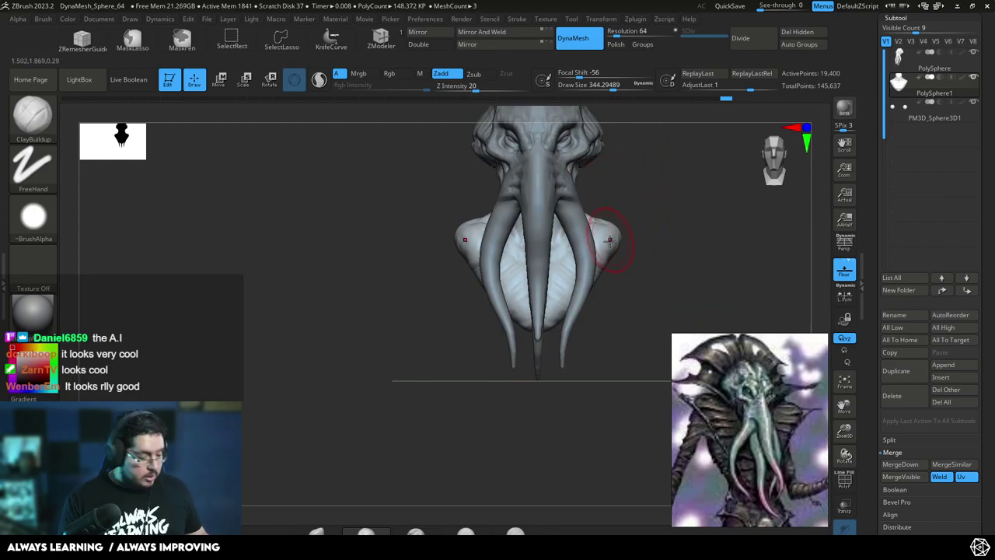
# - Reshape the shoulder silhouette with the Move brush at draw size about 611
pyautogui.press('b')
pyautogui.press('m')
pyautogui.press('v')
pyautogui.press('space')
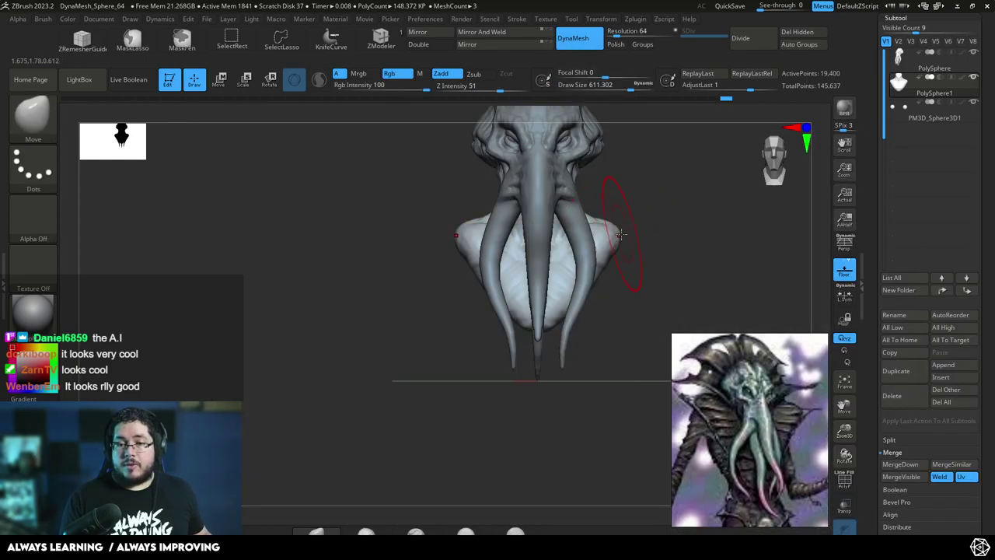
pyautogui.moveTo(637, 227)
pyautogui.mouseDown(button='right')
pyautogui.moveTo(658, 205)
pyautogui.moveTo(614, 178)
pyautogui.mouseUp(button='right')
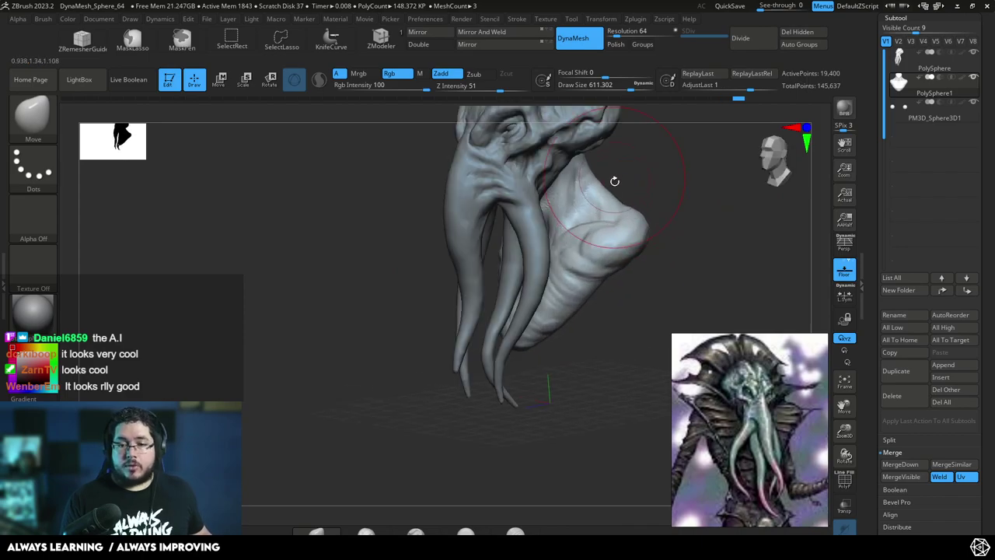
# - Flatten the shoulder and neck planes with TrimDynamic, starting at draw size about 386 and reducing it to about 140
pyautogui.press('b')
pyautogui.press('t')
pyautogui.press('d')
pyautogui.press('space')
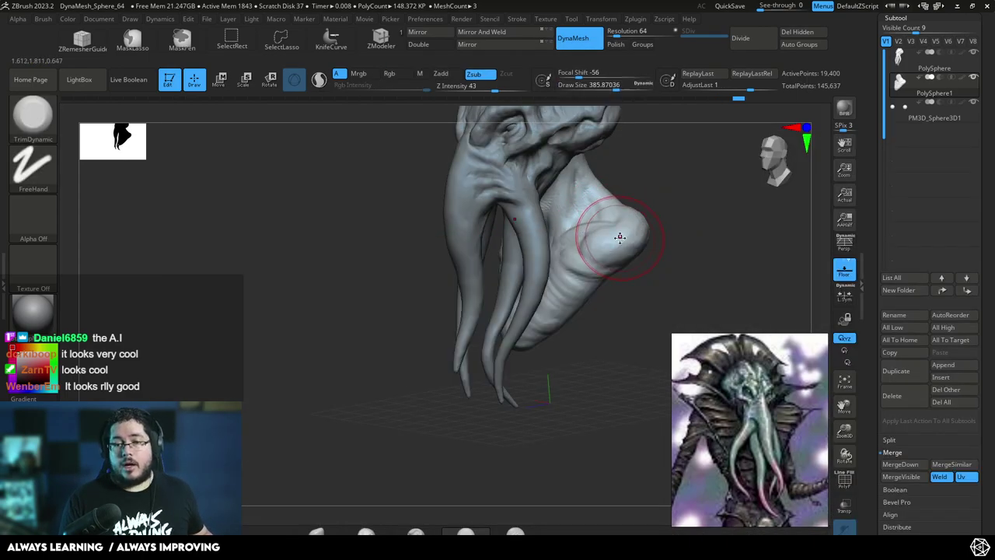
pyautogui.moveTo(658, 227); pyautogui.dragTo(636, 235, button='right')
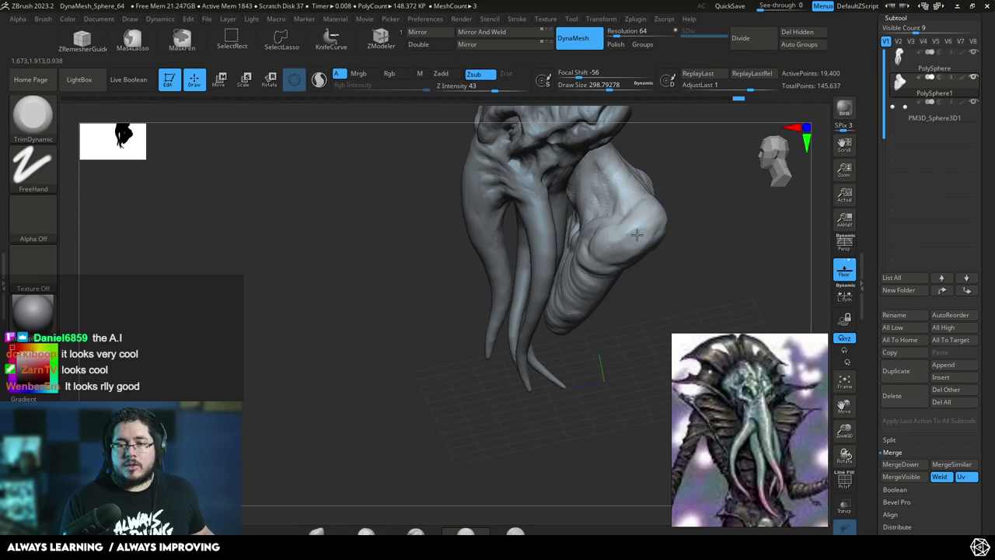
pyautogui.moveTo(690, 205); pyautogui.dragTo(622, 234, button='right')
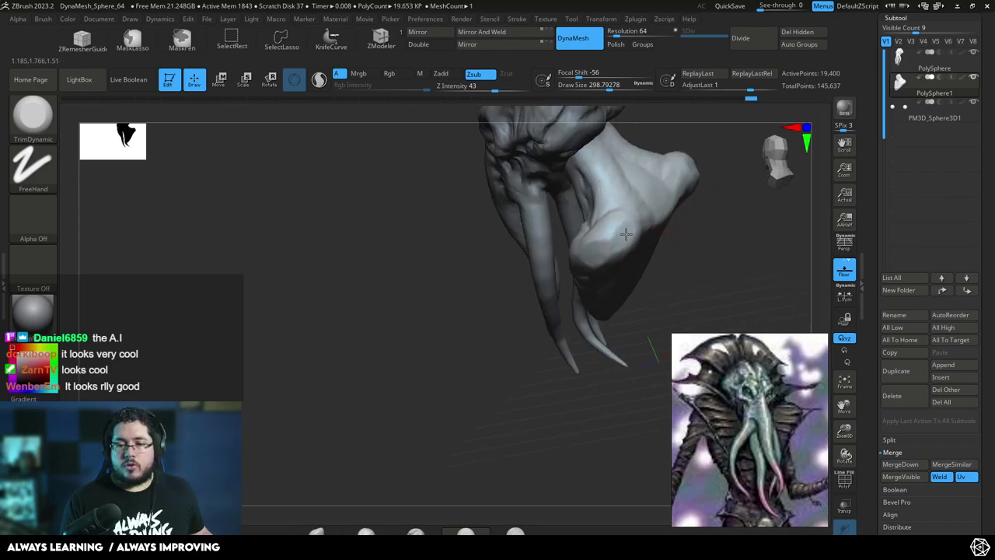
pyautogui.moveTo(718, 229)
pyautogui.mouseDown(button='right')
pyautogui.moveTo(690, 206)
pyautogui.moveTo(693, 229)
pyautogui.moveTo(682, 164)
pyautogui.mouseUp(button='right')
pyautogui.moveTo(690, 235)
pyautogui.mouseDown(button='right')
pyautogui.moveTo(680, 220)
pyautogui.moveTo(708, 222)
pyautogui.moveTo(684, 152)
pyautogui.mouseUp(button='right')
pyautogui.moveTo(693, 202)
pyautogui.mouseDown(button='right')
pyautogui.moveTo(685, 193)
pyautogui.moveTo(684, 218)
pyautogui.mouseUp(button='right')
pyautogui.press('space')
pyautogui.moveTo(684, 220); pyautogui.dragTo(676, 221)
pyautogui.moveTo(676, 221); pyautogui.dragTo(676, 210, button='right')
pyautogui.press('space')
pyautogui.moveTo(670, 204); pyautogui.dragTo(655, 204)
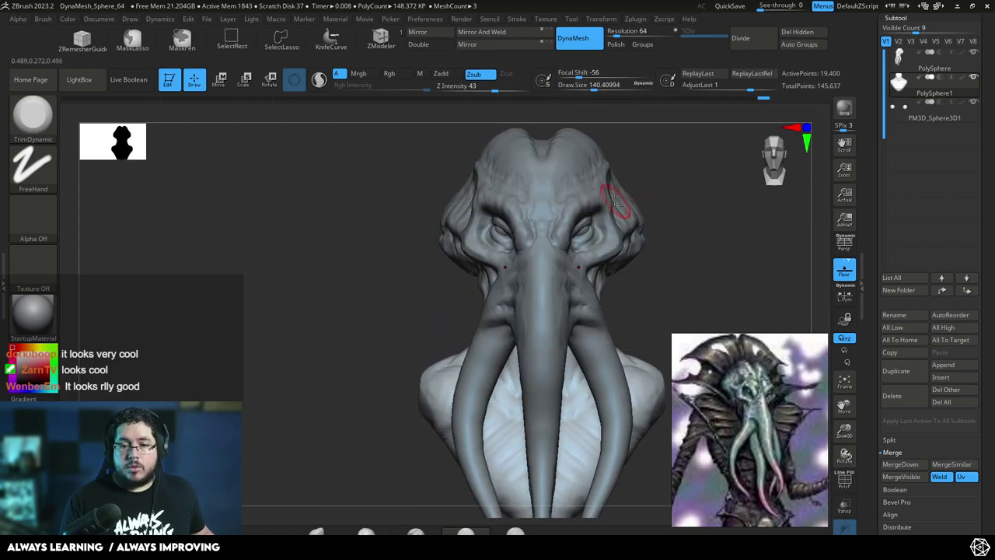
# - Switch to the head subtool and reshape the cranium with the Move brush at draw size about 714
pyautogui.keyDown('alt'); pyautogui.click(614, 196); pyautogui.keyUp('alt')
pyautogui.moveTo(655, 167)
pyautogui.keyDown('ctrl'); pyautogui.mouseDown(button='right')
pyautogui.moveTo(643, 155)
pyautogui.moveTo(617, 184)
pyautogui.mouseUp(button='right'); pyautogui.keyUp('ctrl')
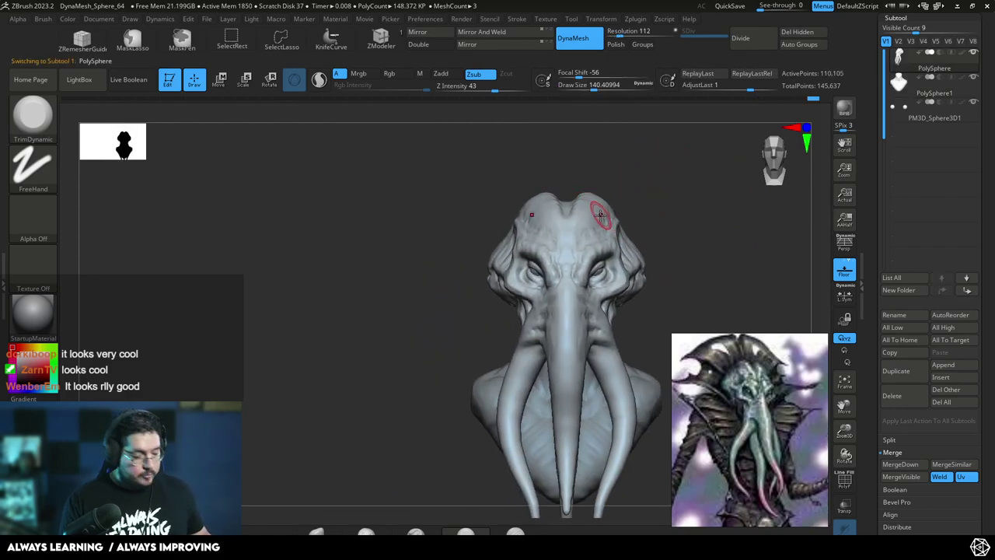
pyautogui.press('b')
pyautogui.press('m')
pyautogui.press('v')
pyautogui.press('space')
pyautogui.moveTo(621, 203)
pyautogui.mouseDown(button='right')
pyautogui.moveTo(600, 208)
pyautogui.moveTo(620, 172)
pyautogui.moveTo(616, 151)
pyautogui.mouseUp(button='right')
pyautogui.moveTo(627, 178); pyautogui.dragTo(650, 216)
pyautogui.press('space')
pyautogui.moveTo(612, 201); pyautogui.dragTo(608, 202)
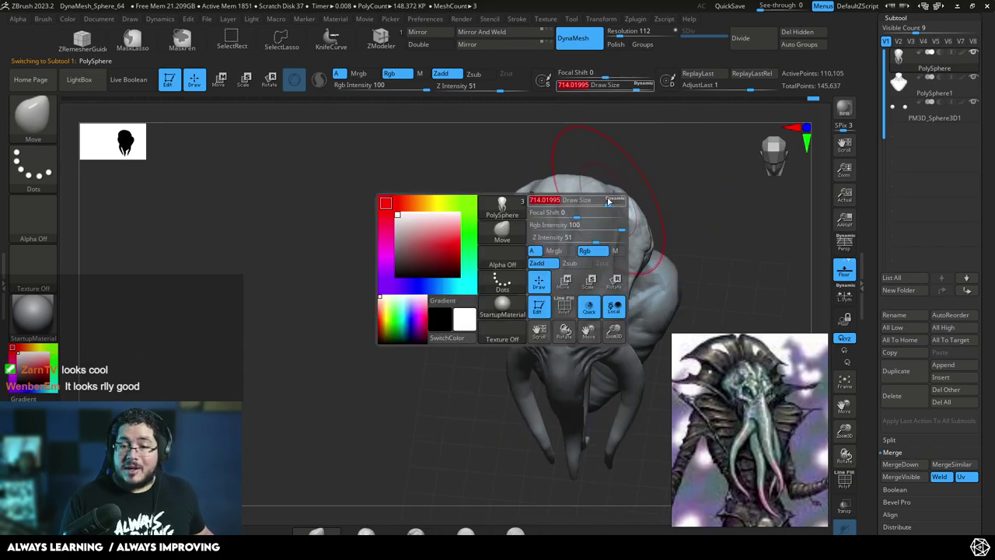
pyautogui.moveTo(673, 211); pyautogui.dragTo(668, 195)
pyautogui.moveTo(667, 195)
pyautogui.mouseDown(button='right')
pyautogui.moveTo(660, 217)
pyautogui.moveTo(678, 215)
pyautogui.moveTo(730, 246)
pyautogui.moveTo(653, 191)
pyautogui.moveTo(675, 210)
pyautogui.moveTo(672, 201)
pyautogui.mouseUp(button='right')
pyautogui.press('[')
pyautogui.moveTo(661, 166); pyautogui.dragTo(631, 161, button='right')
pyautogui.moveTo(692, 129)
pyautogui.keyDown('ctrl'); pyautogui.mouseDown(button='right')
pyautogui.moveTo(705, 166)
pyautogui.moveTo(685, 247)
pyautogui.mouseUp(button='right'); pyautogui.keyUp('ctrl')
# - Trim the side of the cranium above the temple with TrimDynamic at draw size about 217
pyautogui.press('b')
pyautogui.press('t')
pyautogui.press('d')
pyautogui.press('space')
pyautogui.moveTo(620, 199); pyautogui.dragTo(589, 199)
pyautogui.moveTo(660, 211); pyautogui.dragTo(626, 217, button='right')
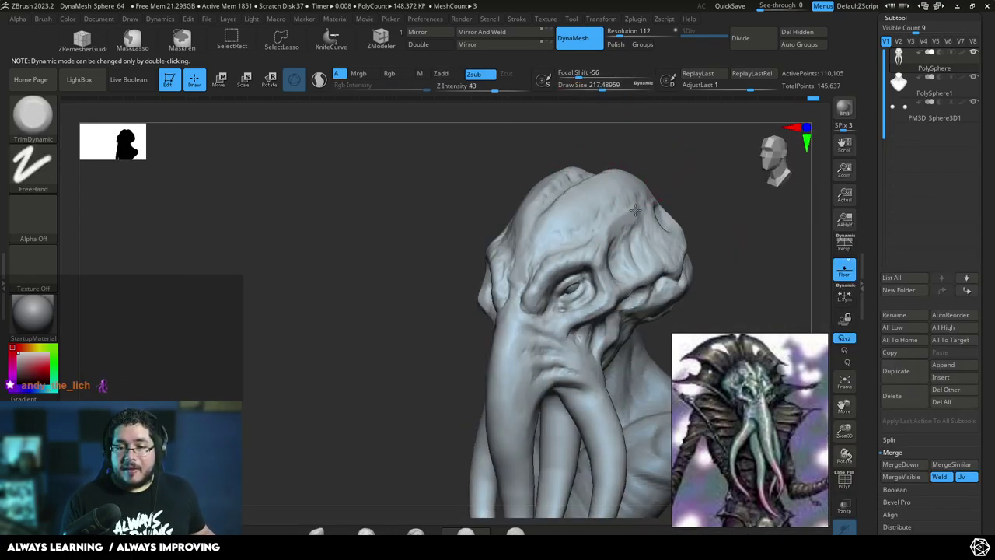
pyautogui.moveTo(684, 171)
pyautogui.mouseDown(button='right')
pyautogui.moveTo(660, 166)
pyautogui.moveTo(612, 187)
pyautogui.mouseUp(button='right')
# - Build up the temple and the side of the skull with ClayBuildup at draw size about 116
pyautogui.press('b')
pyautogui.press('c')
pyautogui.press('b')
pyautogui.press('space')
pyautogui.moveTo(604, 230); pyautogui.dragTo(574, 240)
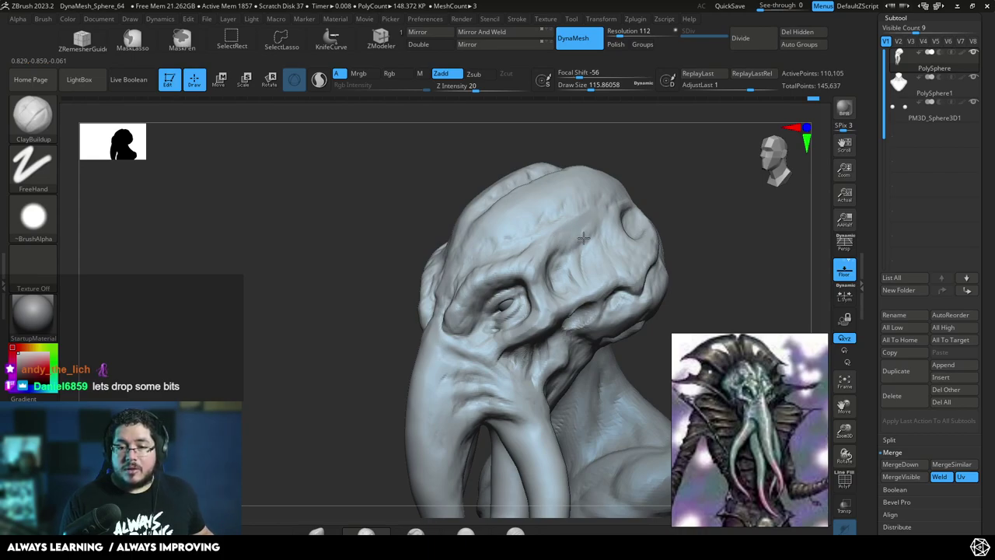
pyautogui.moveTo(596, 215)
pyautogui.mouseDown(button='right')
pyautogui.moveTo(653, 168)
pyautogui.moveTo(557, 218)
pyautogui.moveTo(551, 250)
pyautogui.mouseUp(button='right')
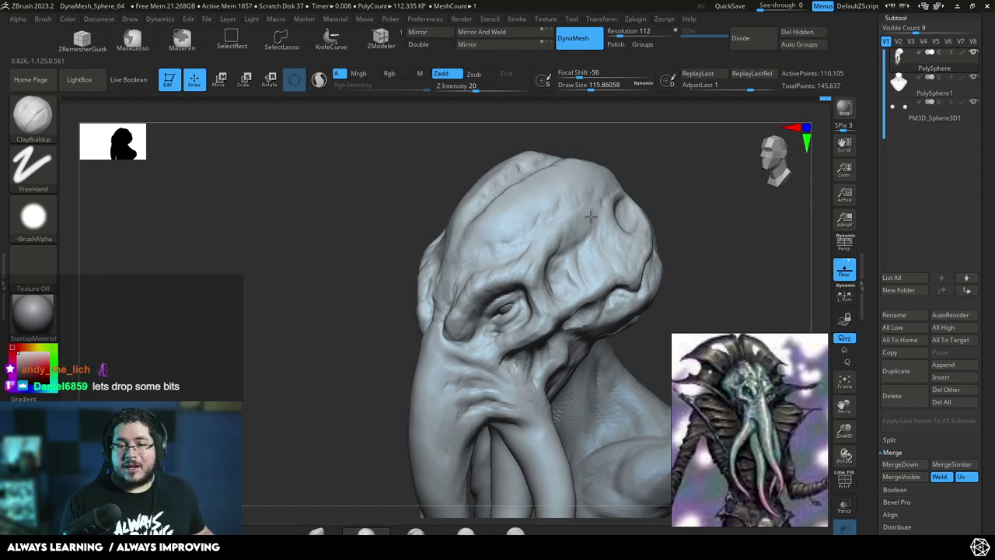
# - Sculpt ridged bumps along the crown of the head with ClayBuildup at draw size about 145
pyautogui.moveTo(580, 200)
pyautogui.mouseDown(button='right')
pyautogui.moveTo(619, 192)
pyautogui.moveTo(589, 202)
pyautogui.mouseUp(button='right')
pyautogui.moveTo(582, 240)
pyautogui.mouseDown(button='right')
pyautogui.moveTo(576, 247)
pyautogui.moveTo(661, 225)
pyautogui.moveTo(682, 233)
pyautogui.moveTo(506, 220)
pyautogui.mouseUp(button='right')
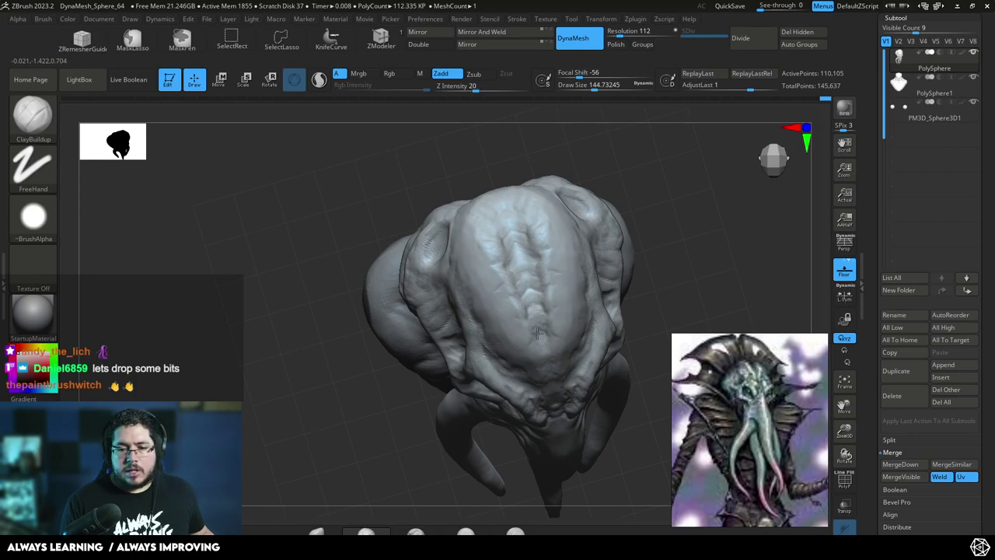
pyautogui.moveTo(502, 186)
pyautogui.mouseDown(button='right')
pyautogui.moveTo(597, 131)
pyautogui.moveTo(619, 229)
pyautogui.moveTo(622, 202)
pyautogui.moveTo(656, 245)
pyautogui.mouseUp(button='right')
pyautogui.moveTo(607, 201); pyautogui.dragTo(688, 211, button='right')
# - Refine the eyelids and eye socket with ClayBuildup at draw size about 56
pyautogui.press('space')
pyautogui.moveTo(538, 283)
pyautogui.mouseDown()
pyautogui.moveTo(526, 284)
pyautogui.moveTo(530, 301)
pyautogui.moveTo(546, 295)
pyautogui.moveTo(518, 284)
pyautogui.mouseUp()
pyautogui.press('space')
pyautogui.press('space')
pyautogui.press('space')
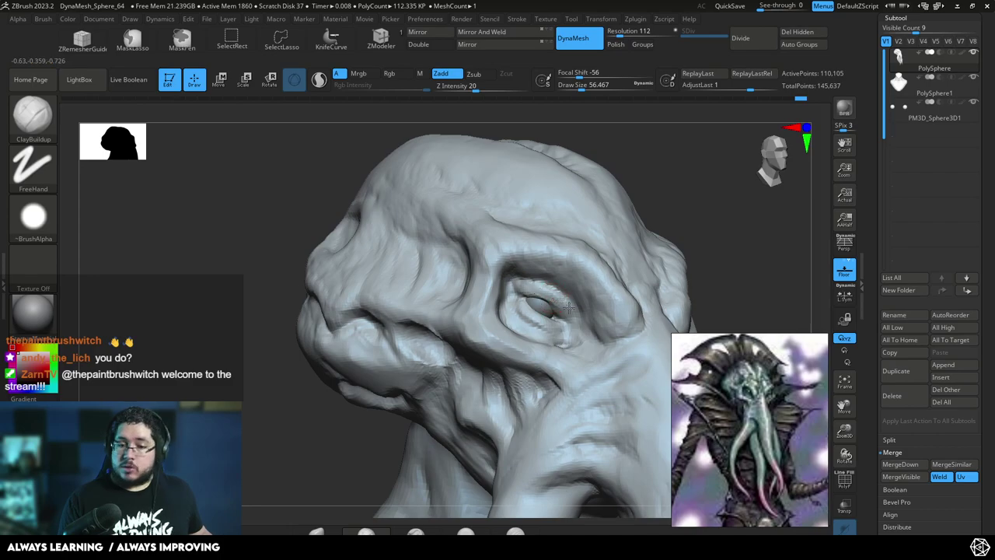
# - Add finer folds to the lower eyelid with ClayBuildup at draw size about 33
pyautogui.moveTo(563, 318); pyautogui.dragTo(562, 255, button='right')
pyautogui.press('space')
pyautogui.moveTo(549, 269); pyautogui.dragTo(544, 270)
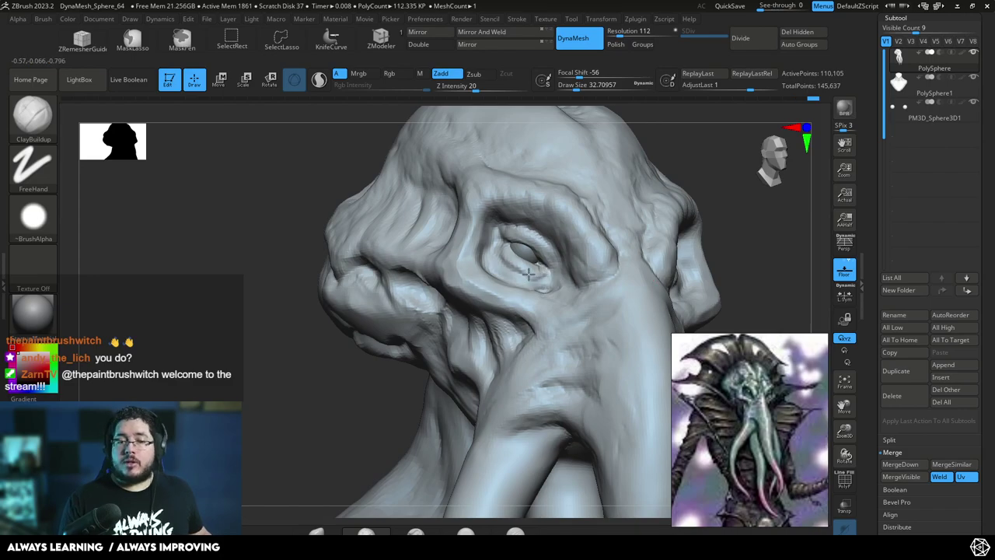
# - Build up the area between the inner eye corner and the tentacle root with ClayBuildup at draw size about 62
pyautogui.moveTo(583, 230); pyautogui.dragTo(546, 268, button='right')
pyautogui.press('space')
pyautogui.moveTo(546, 268); pyautogui.dragTo(547, 292)
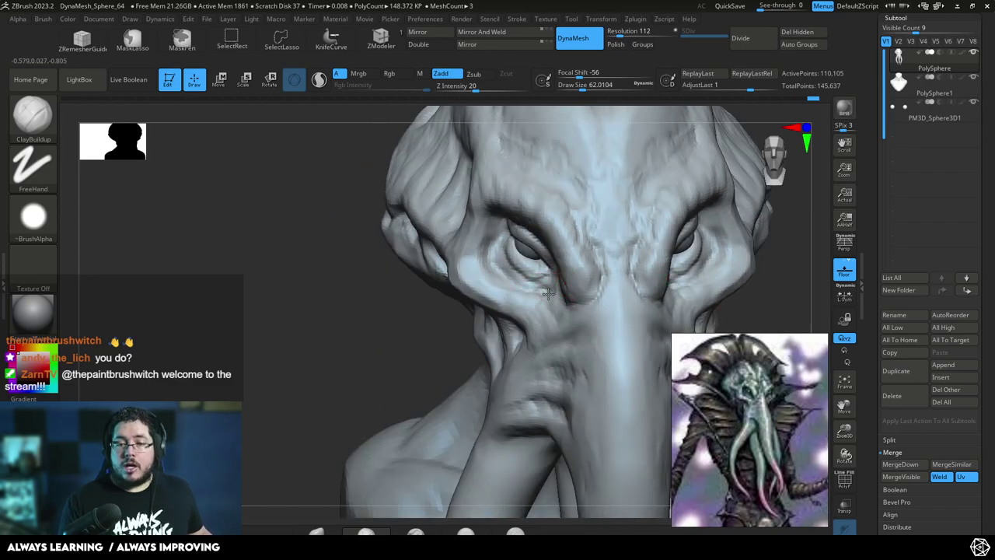
pyautogui.moveTo(548, 289); pyautogui.dragTo(550, 286, button='right')
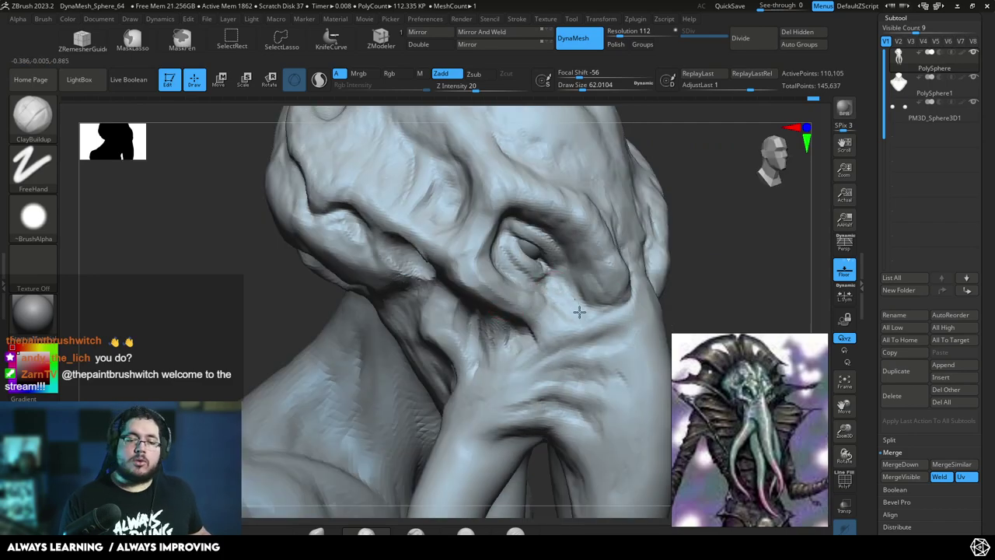
pyautogui.moveTo(695, 241)
pyautogui.mouseDown()
pyautogui.moveTo(661, 251)
pyautogui.moveTo(594, 229)
pyautogui.mouseUp()
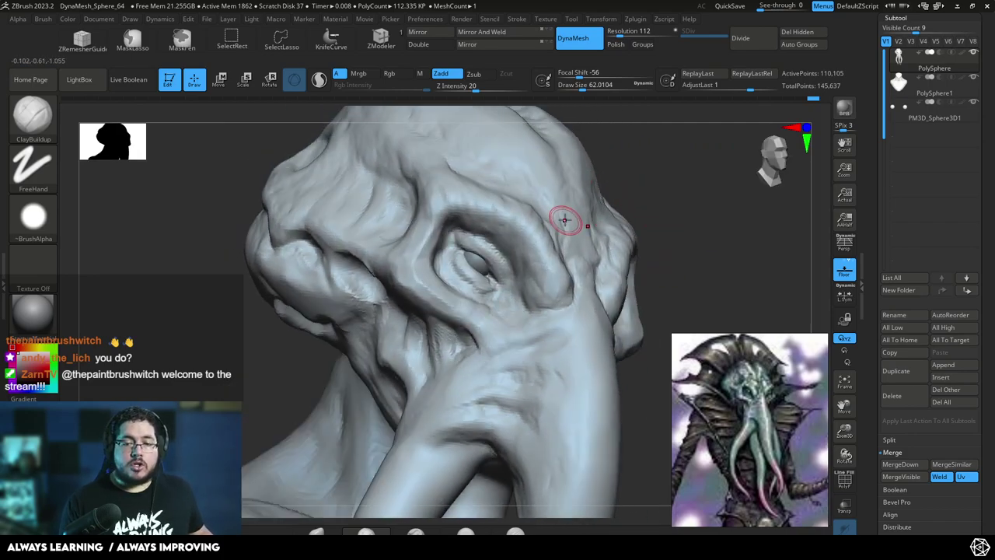
# - Carve creases around the brow and eye with the DamStandard brush at draw size about 56
pyautogui.press('b')
pyautogui.press('d')
pyautogui.press('s')
pyautogui.press('space')
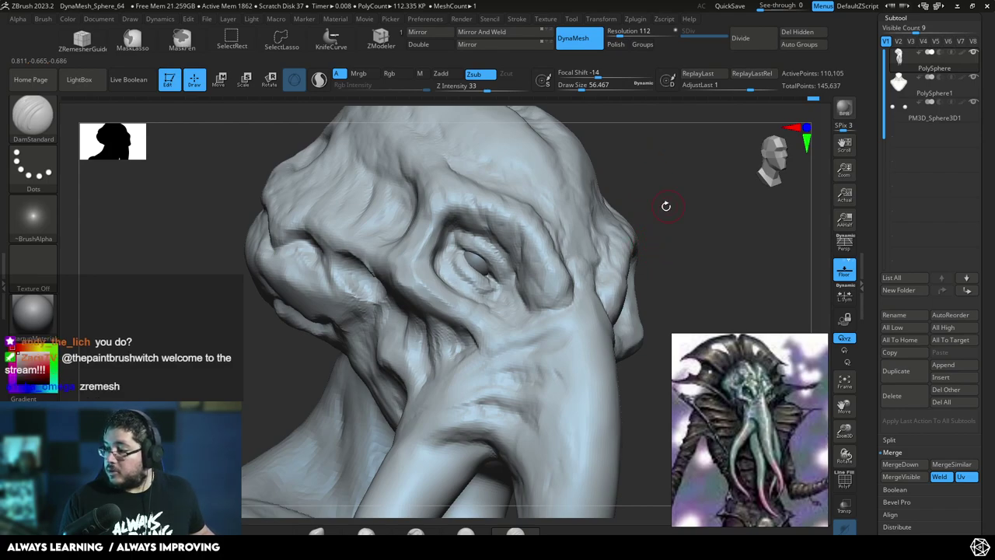
pyautogui.moveTo(654, 219)
pyautogui.mouseDown()
pyautogui.moveTo(673, 216)
pyautogui.moveTo(646, 205)
pyautogui.mouseUp()
# - Adjust the shape of the eyelids with the Move brush at draw size about 90, checking the whole bust from the front
pyautogui.press('b')
pyautogui.press('m')
pyautogui.press('v')
pyautogui.press('space')
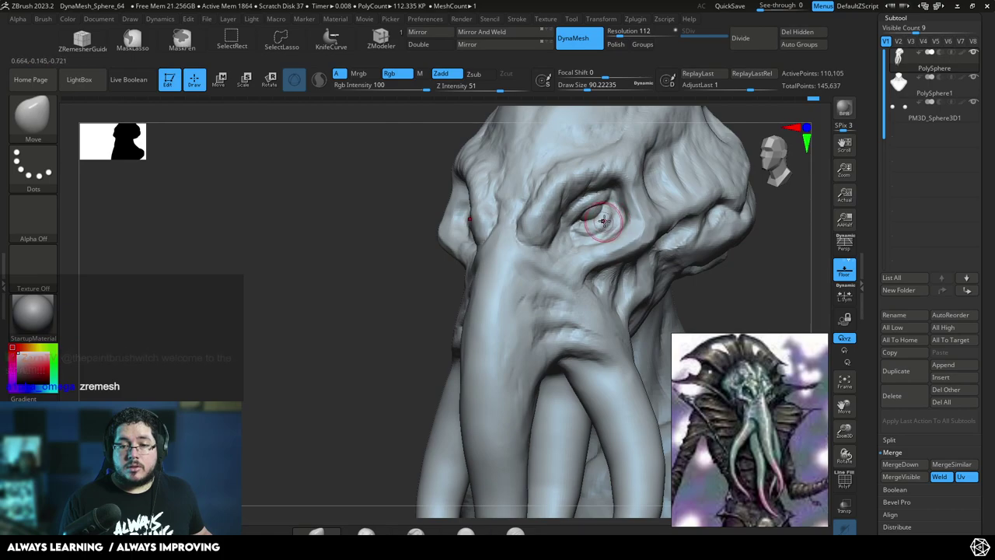
pyautogui.keyDown('shift'); pyautogui.moveTo(315, 311); pyautogui.dragTo(381, 313); pyautogui.keyUp('shift')
pyautogui.moveTo(687, 269)
pyautogui.keyDown('alt'); pyautogui.mouseDown()
pyautogui.moveTo(656, 218)
pyautogui.moveTo(670, 260)
pyautogui.moveTo(602, 285)
pyautogui.moveTo(627, 250)
pyautogui.moveTo(606, 275)
pyautogui.moveTo(619, 260)
pyautogui.moveTo(626, 282)
pyautogui.moveTo(613, 269)
pyautogui.moveTo(640, 269)
pyautogui.moveTo(627, 278)
pyautogui.moveTo(617, 240)
pyautogui.moveTo(612, 250)
pyautogui.mouseUp(); pyautogui.keyUp('alt')
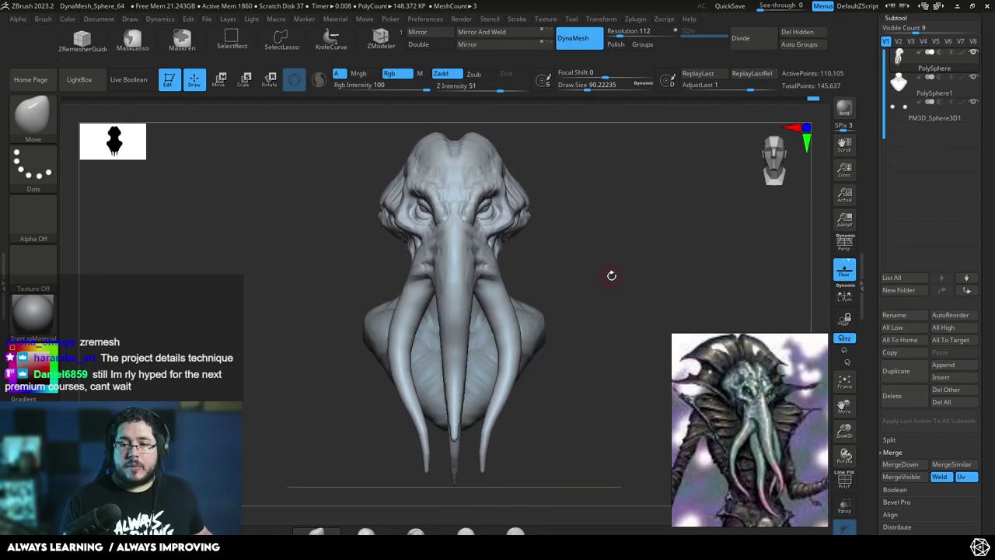
# - Duplicate the head subtool and ZRemesh the copy with a target polygon count of 5 and Adapt enabled
pyautogui.moveTo(611, 267); pyautogui.dragTo(625, 239)
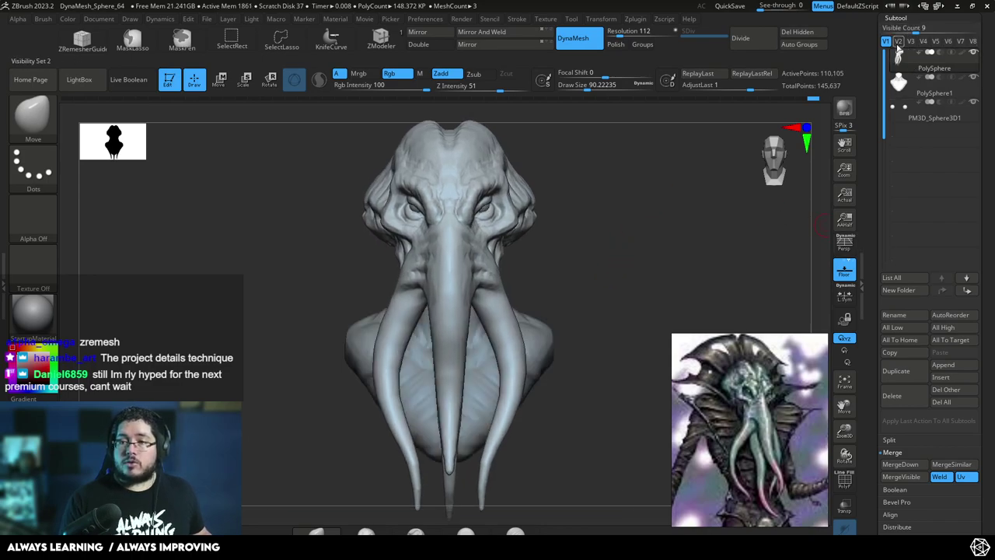
pyautogui.click(896, 371)
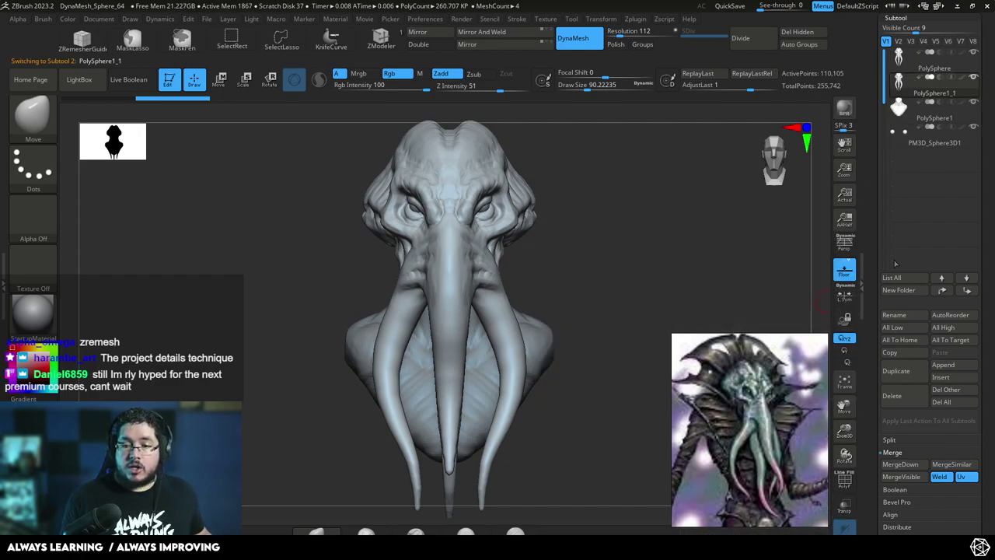
pyautogui.moveTo(981, 403); pyautogui.dragTo(950, 274)
pyautogui.click(916, 189)
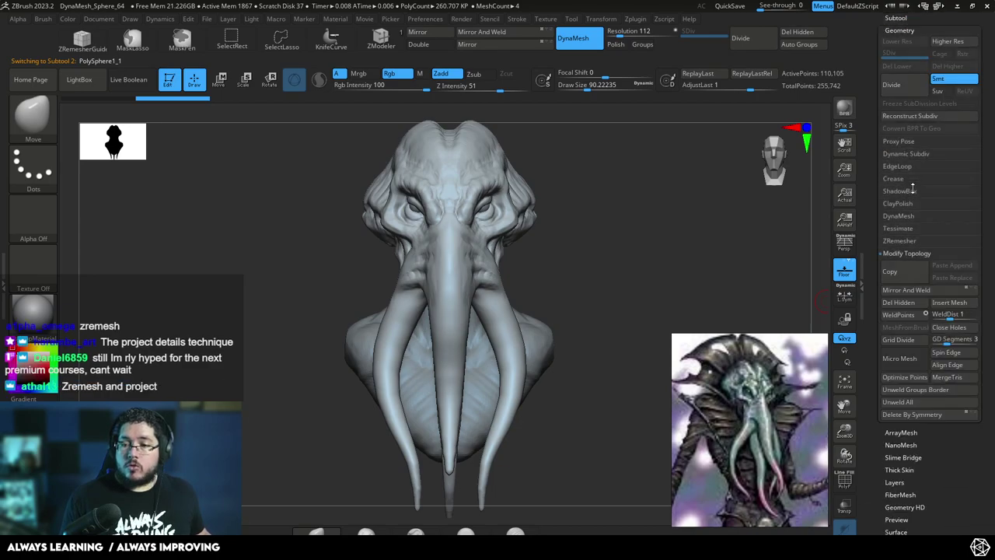
pyautogui.click(902, 241)
pyautogui.click(906, 259)
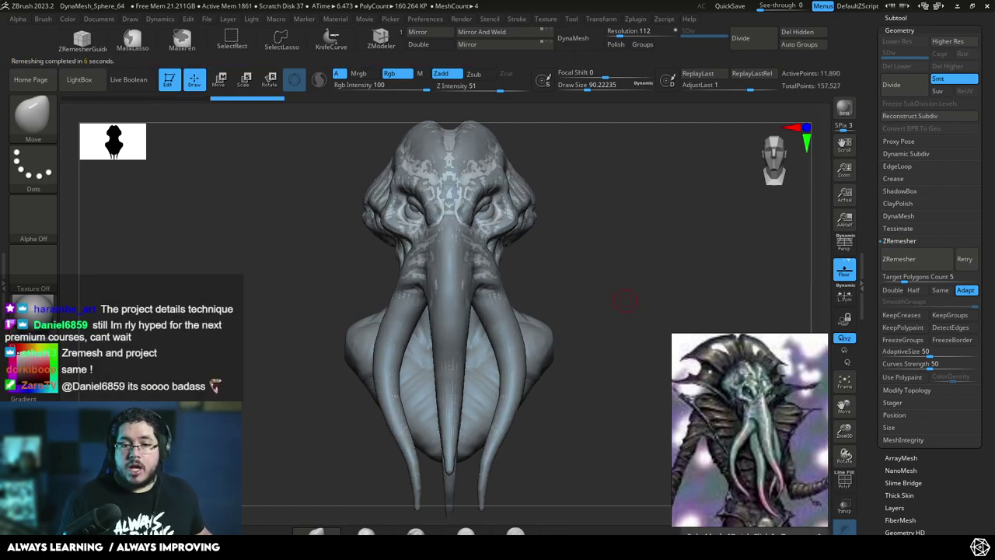
# - Check the remeshed head by itself and subdivide it up to SDiv 3
pyautogui.moveTo(618, 245)
pyautogui.mouseDown()
pyautogui.moveTo(648, 304)
pyautogui.moveTo(655, 259)
pyautogui.moveTo(670, 250)
pyautogui.moveTo(620, 223)
pyautogui.mouseUp()
pyautogui.keyDown('alt'); pyautogui.moveTo(646, 269); pyautogui.dragTo(626, 242); pyautogui.keyUp('alt')
pyautogui.keyDown('shift'); pyautogui.moveTo(626, 242); pyautogui.dragTo(619, 251); pyautogui.keyUp('shift')
pyautogui.keyDown('ctrl'); pyautogui.moveTo(699, 265); pyautogui.dragTo(666, 224, button='right'); pyautogui.keyUp('ctrl')
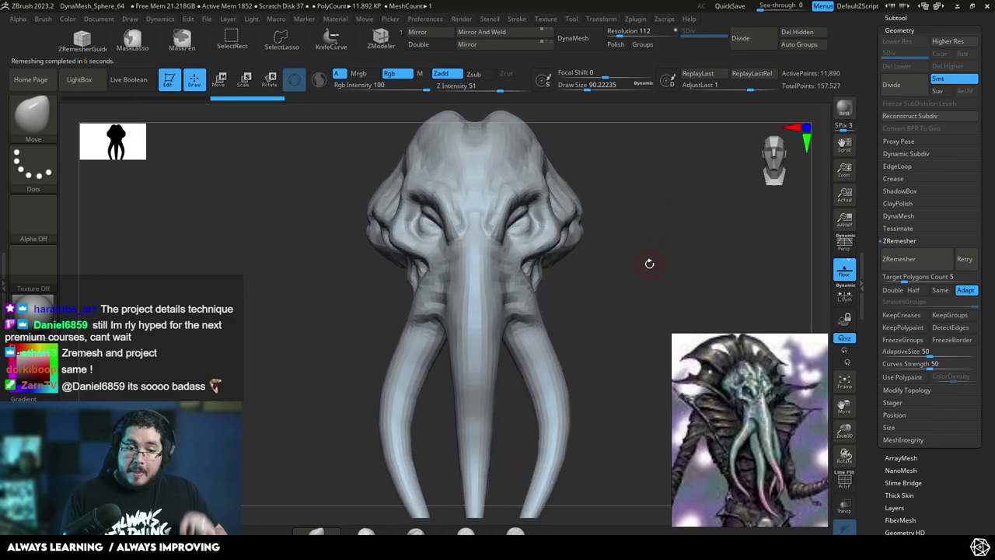
pyautogui.press('ctrl')
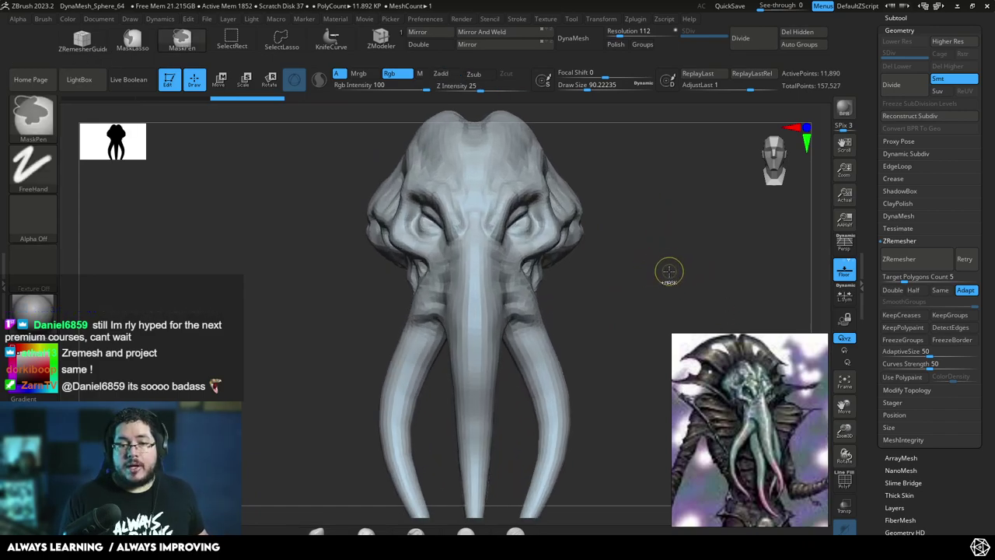
pyautogui.hotkey('ctrl', 'd')
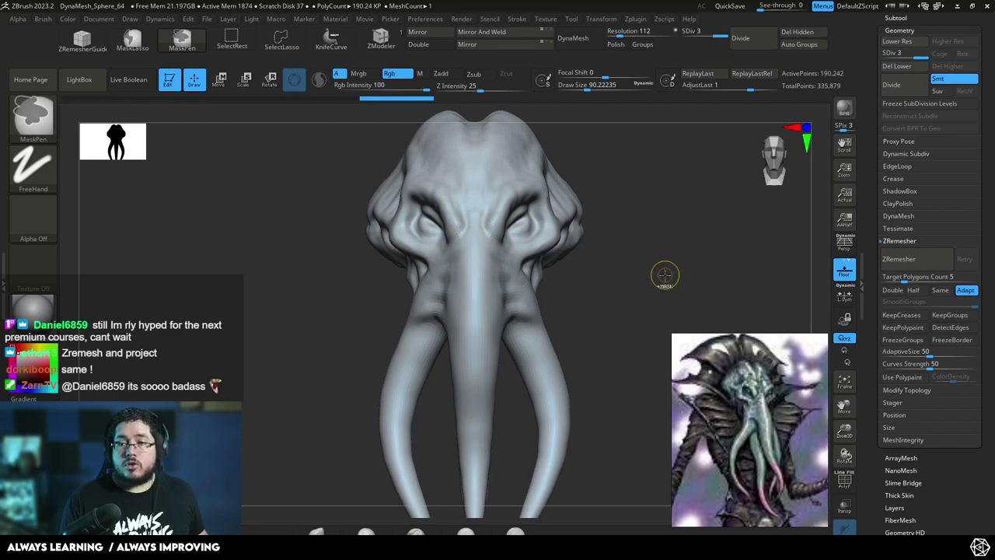
# - Show the original head again and project its sculpted detail onto the remeshed copy
pyautogui.click(900, 30)
pyautogui.click(900, 30)
pyautogui.click(844, 554)
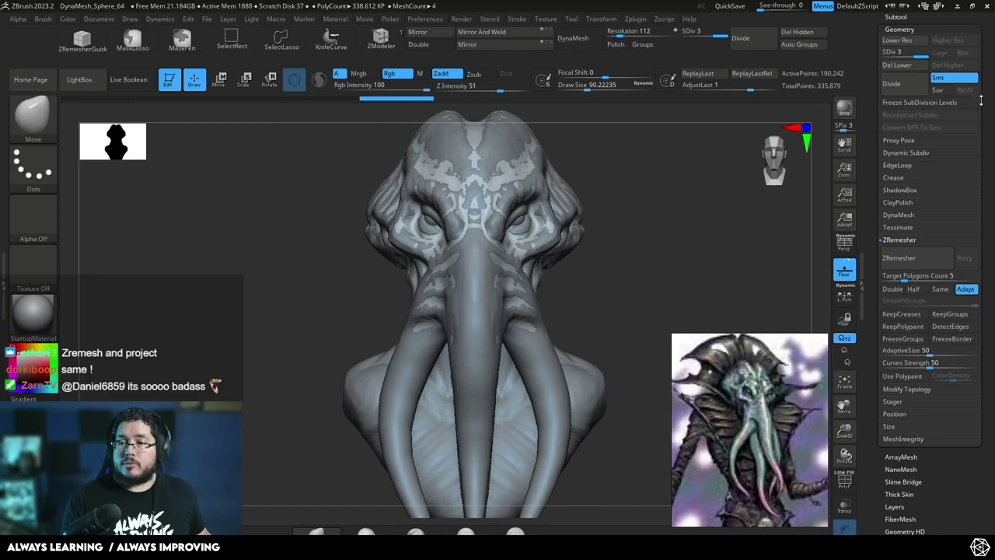
pyautogui.moveTo(932, 40); pyautogui.dragTo(931, 103)
pyautogui.click(902, 92)
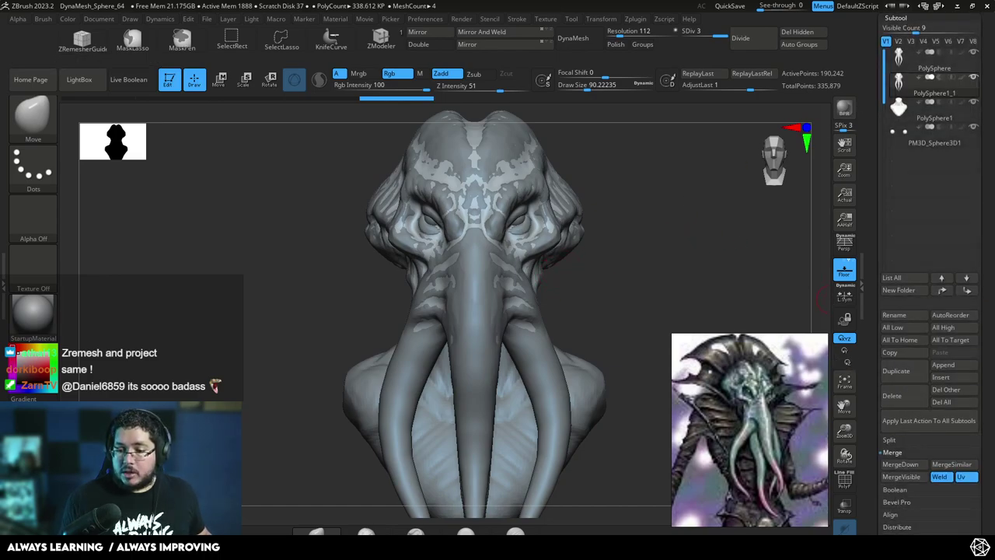
pyautogui.click(891, 451)
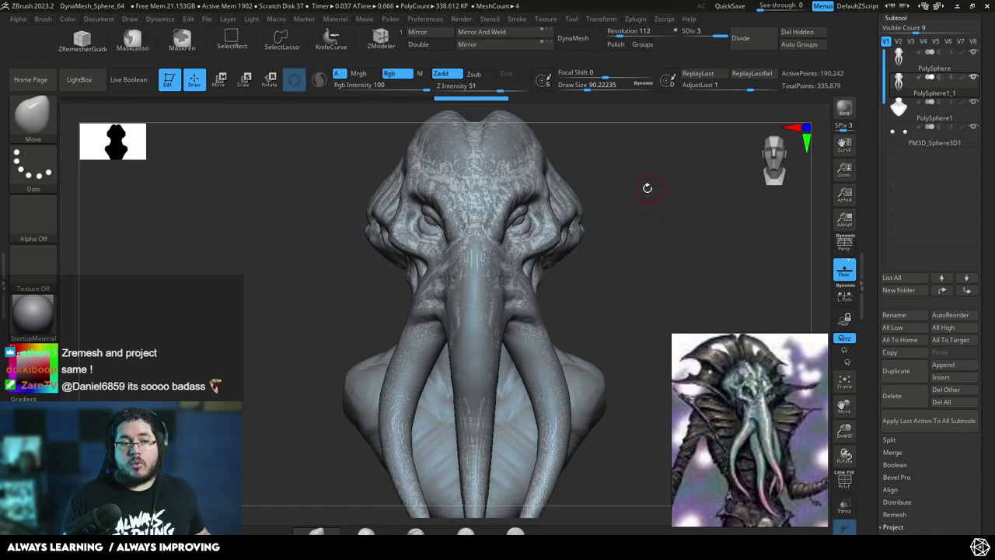
# - Check the projected head and its wireframe, and subdivide the mesh once more to SDiv 4
pyautogui.keyDown('alt'); pyautogui.moveTo(748, 173); pyautogui.dragTo(675, 240); pyautogui.keyUp('alt')
pyautogui.moveTo(675, 239); pyautogui.dragTo(727, 257)
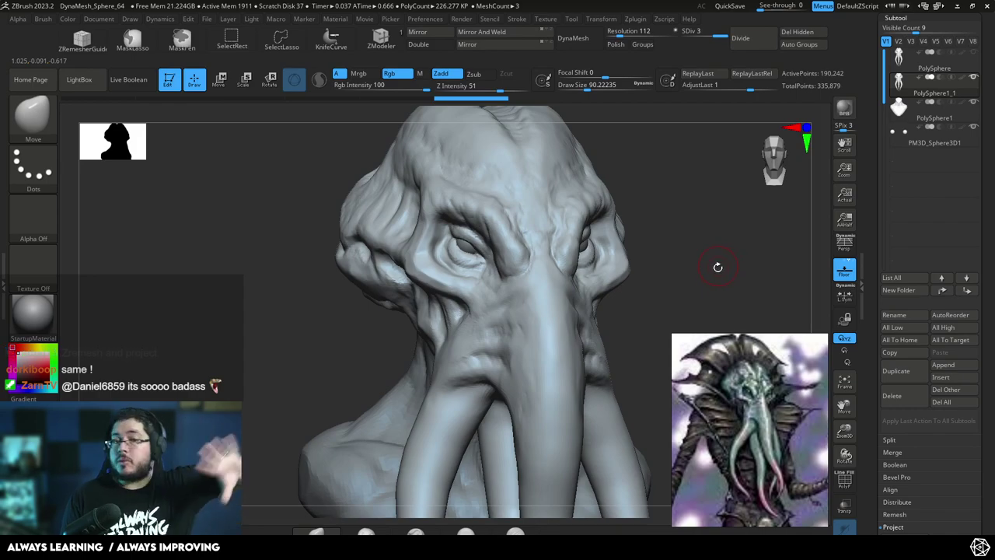
pyautogui.click(843, 479)
pyautogui.keyDown('alt'); pyautogui.moveTo(708, 211); pyautogui.dragTo(726, 342); pyautogui.keyUp('alt')
pyautogui.moveTo(720, 234)
pyautogui.mouseDown()
pyautogui.moveTo(747, 243)
pyautogui.moveTo(722, 232)
pyautogui.mouseUp()
pyautogui.click(845, 479)
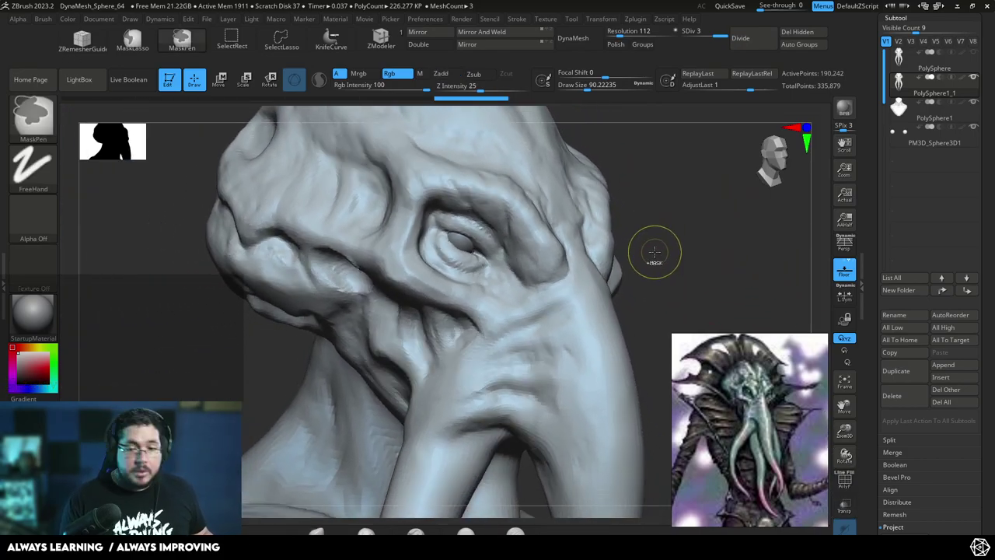
pyautogui.hotkey('ctrl', 'd')
pyautogui.scroll(6, 668, 227)
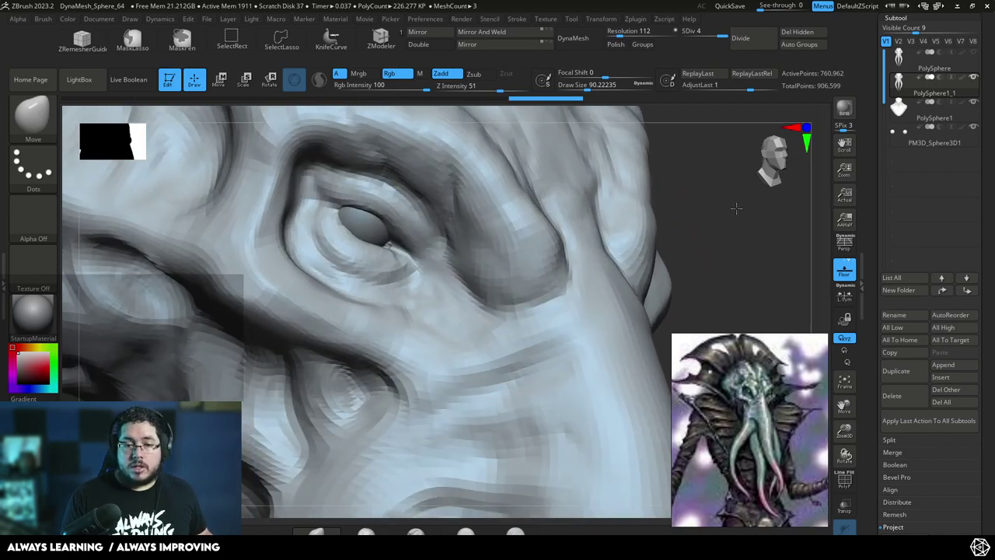
pyautogui.scroll(-8, 754, 242)
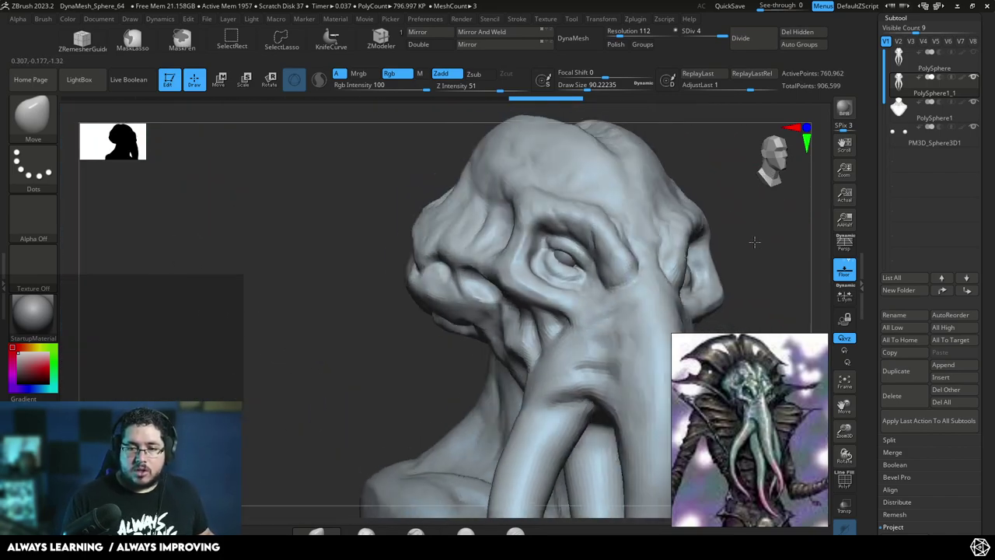
# - Isolate the eye-level band of the remeshed head with SelectLasso and hide the other subtools
pyautogui.keyDown('shift'); pyautogui.moveTo(754, 242); pyautogui.dragTo(747, 236); pyautogui.keyUp('shift')
pyautogui.keyDown('ctrl'); pyautogui.keyDown('shift'); pyautogui.moveTo(477, 217); pyautogui.dragTo(395, 179); pyautogui.keyUp('shift'); pyautogui.keyUp('ctrl')
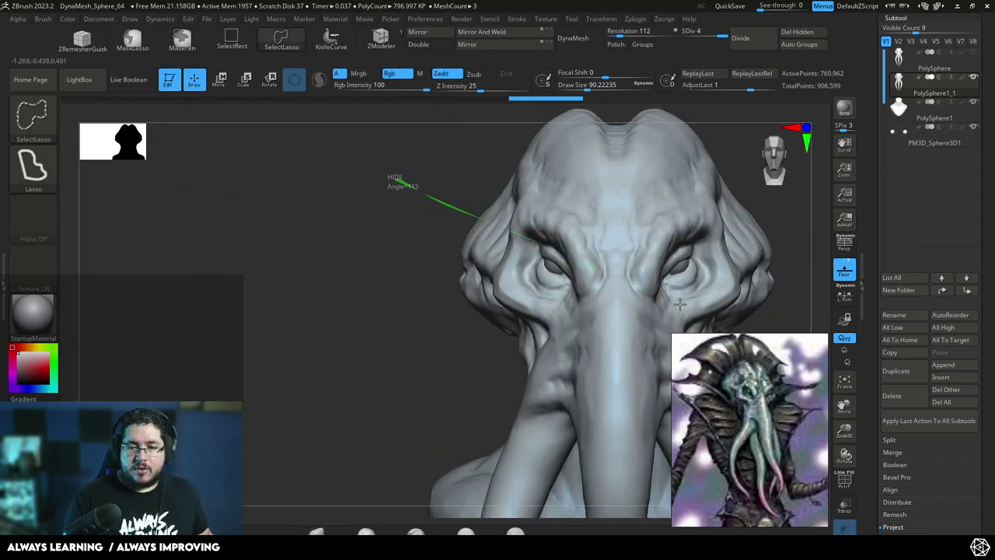
pyautogui.moveTo(557, 141)
pyautogui.keyDown('ctrl'); pyautogui.keyDown('shift'); pyautogui.mouseDown()
pyautogui.moveTo(451, 234)
pyautogui.moveTo(557, 199)
pyautogui.moveTo(555, 191)
pyautogui.mouseUp(); pyautogui.keyUp('shift'); pyautogui.keyUp('ctrl')
pyautogui.moveTo(386, 239)
pyautogui.keyDown('alt'); pyautogui.mouseDown()
pyautogui.moveTo(384, 291)
pyautogui.moveTo(490, 264)
pyautogui.mouseUp(); pyautogui.keyUp('alt')
pyautogui.moveTo(764, 221)
pyautogui.keyDown('alt'); pyautogui.mouseDown()
pyautogui.moveTo(696, 170)
pyautogui.moveTo(704, 186)
pyautogui.moveTo(653, 225)
pyautogui.mouseUp(); pyautogui.keyUp('alt')
pyautogui.keyDown('alt'); pyautogui.moveTo(653, 226); pyautogui.dragTo(577, 328); pyautogui.keyUp('alt')
pyautogui.click(974, 78)
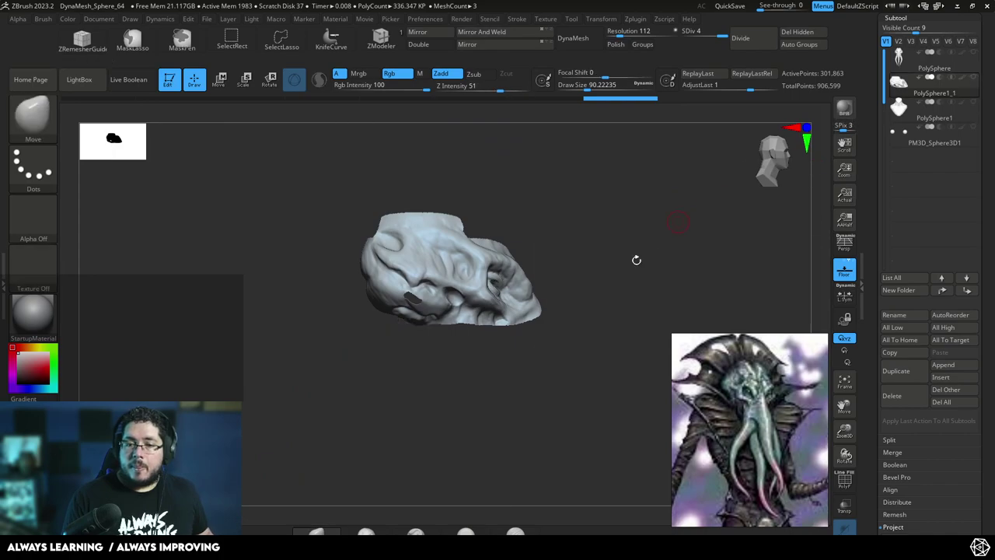
# - Hide the back and sides of the head so only the eye areas remain, and show the eyeball subtool
pyautogui.moveTo(655, 240); pyautogui.dragTo(587, 252)
pyautogui.moveTo(436, 381)
pyautogui.keyDown('ctrl'); pyautogui.keyDown('alt'); pyautogui.keyDown('shift'); pyautogui.mouseDown()
pyautogui.moveTo(471, 205)
pyautogui.moveTo(381, 430)
pyautogui.mouseUp(); pyautogui.keyUp('shift'); pyautogui.keyUp('alt'); pyautogui.keyUp('ctrl')
pyautogui.keyDown('alt'); pyautogui.moveTo(678, 284); pyautogui.dragTo(689, 225); pyautogui.keyUp('alt')
pyautogui.moveTo(766, 295)
pyautogui.keyDown('alt'); pyautogui.mouseDown()
pyautogui.moveTo(696, 183)
pyautogui.moveTo(696, 233)
pyautogui.mouseUp(); pyautogui.keyUp('alt')
pyautogui.keyDown('alt'); pyautogui.moveTo(696, 234); pyautogui.dragTo(692, 178); pyautogui.keyUp('alt')
pyautogui.moveTo(231, 318)
pyautogui.keyDown('alt'); pyautogui.mouseDown()
pyautogui.moveTo(247, 325)
pyautogui.moveTo(224, 319)
pyautogui.mouseUp(); pyautogui.keyUp('alt')
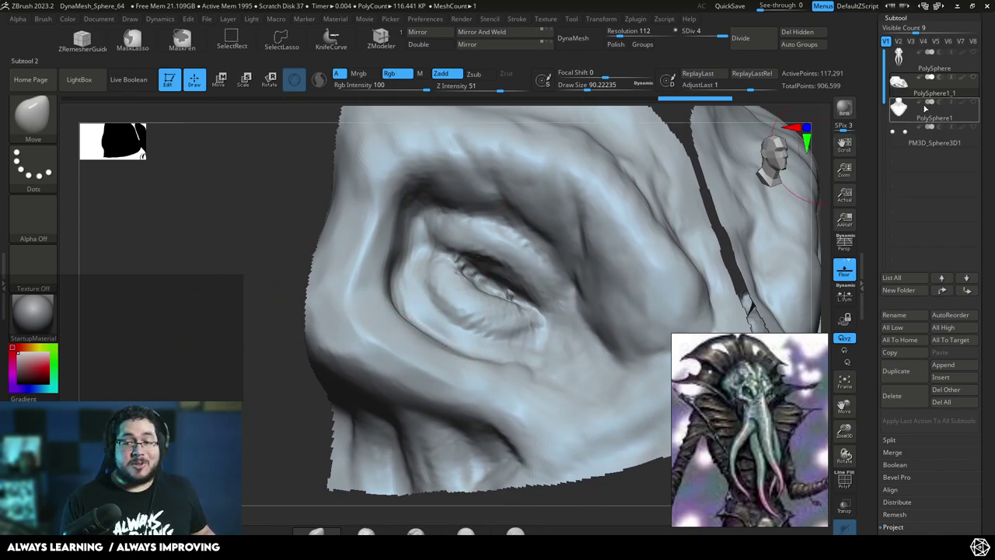
pyautogui.click(974, 128)
# - Build up the upper and lower eyelids around the eyeball with ClayBuildup at draw size about 33
pyautogui.press('space')
pyautogui.moveTo(463, 274); pyautogui.dragTo(451, 271)
pyautogui.press('b')
pyautogui.press('c')
pyautogui.press('b')
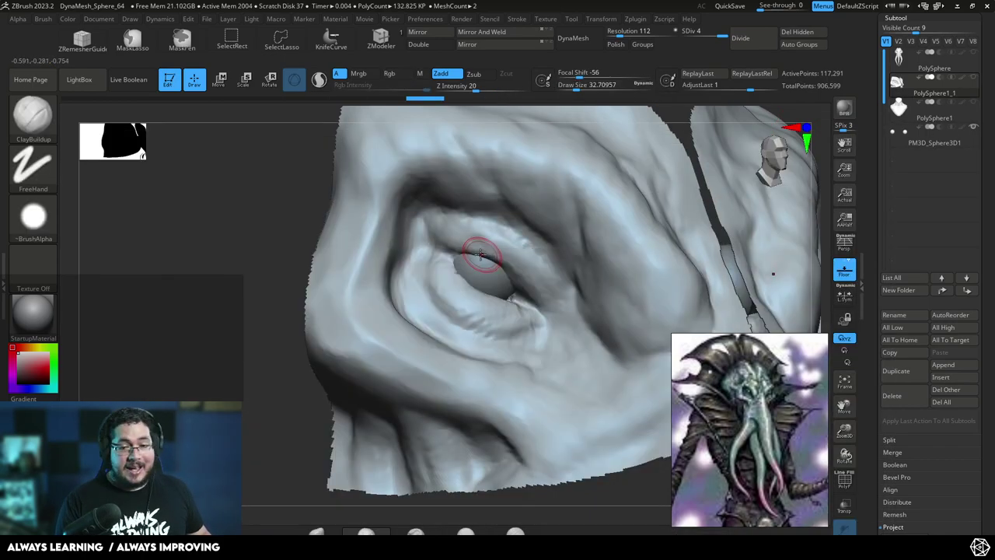
pyautogui.moveTo(439, 233); pyautogui.dragTo(534, 294)
pyautogui.moveTo(455, 258); pyautogui.dragTo(510, 308)
pyautogui.moveTo(473, 291)
pyautogui.mouseDown()
pyautogui.moveTo(429, 249)
pyautogui.moveTo(505, 311)
pyautogui.mouseUp()
pyautogui.moveTo(440, 282)
pyautogui.mouseDown()
pyautogui.moveTo(482, 310)
pyautogui.moveTo(467, 307)
pyautogui.moveTo(514, 313)
pyautogui.mouseUp()
pyautogui.moveTo(441, 255); pyautogui.dragTo(534, 280)
pyautogui.moveTo(465, 242)
pyautogui.mouseDown()
pyautogui.moveTo(514, 266)
pyautogui.moveTo(536, 300)
pyautogui.moveTo(532, 289)
pyautogui.mouseUp()
# - Add folds along the upper eyelid from the outer corner to the inner corner with ClayBuildup
pyautogui.moveTo(269, 371); pyautogui.dragTo(255, 355)
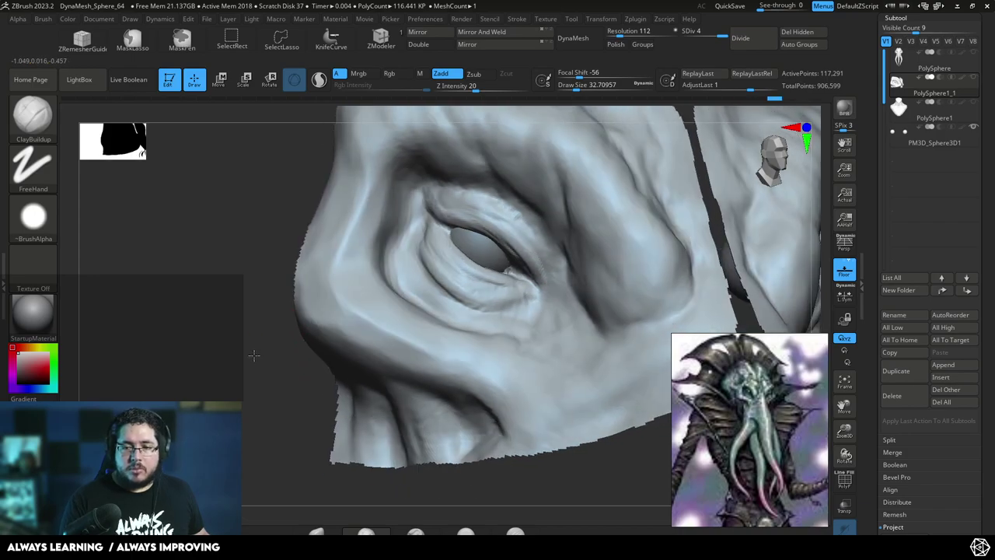
pyautogui.moveTo(446, 236)
pyautogui.mouseDown()
pyautogui.moveTo(438, 206)
pyautogui.moveTo(443, 195)
pyautogui.moveTo(455, 213)
pyautogui.moveTo(452, 200)
pyautogui.mouseUp()
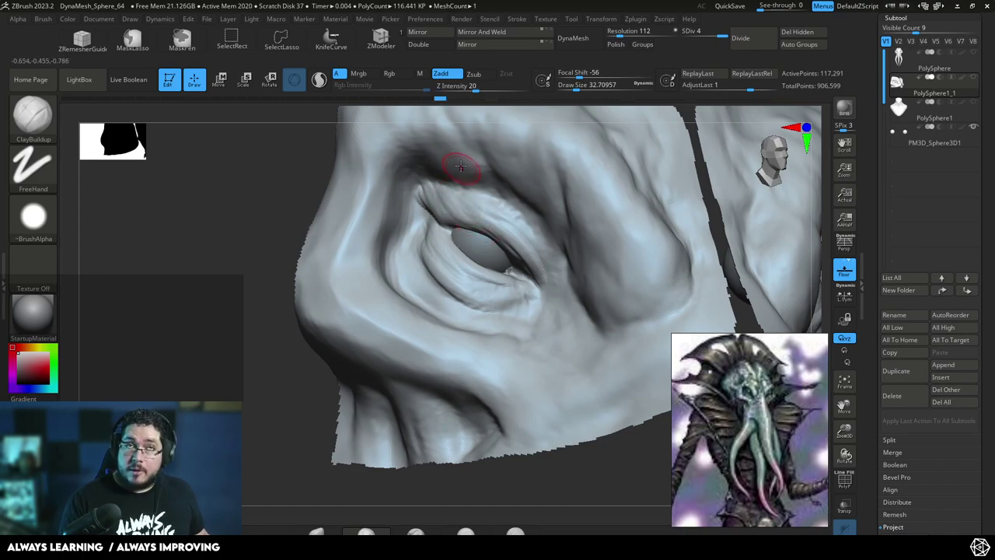
pyautogui.moveTo(472, 200)
pyautogui.mouseDown()
pyautogui.moveTo(536, 257)
pyautogui.moveTo(524, 266)
pyautogui.moveTo(547, 269)
pyautogui.mouseUp()
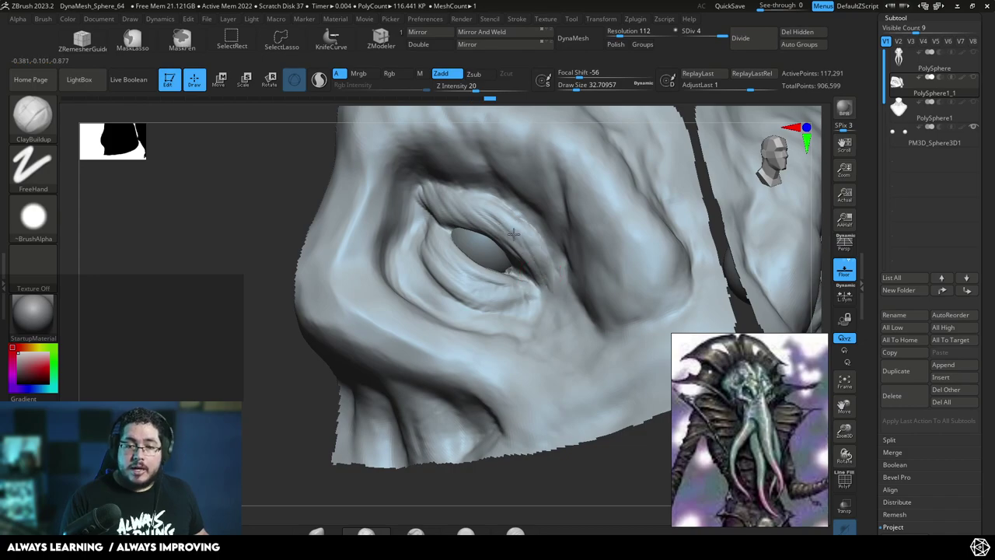
# - Carve creases along the upper eyelid and its inner corner with DamStandard at draw sizes of about 33 and 25
pyautogui.press('b')
pyautogui.press('d')
pyautogui.press('s')
pyautogui.moveTo(447, 184)
pyautogui.mouseDown()
pyautogui.moveTo(514, 212)
pyautogui.moveTo(529, 259)
pyautogui.moveTo(562, 293)
pyautogui.mouseUp()
pyautogui.moveTo(482, 193); pyautogui.dragTo(546, 248)
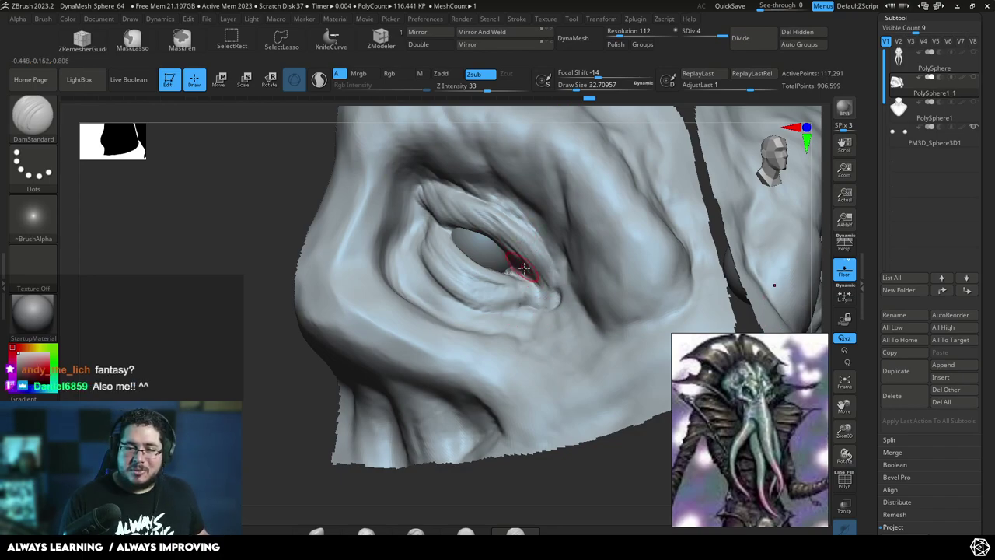
pyautogui.moveTo(313, 390); pyautogui.dragTo(336, 365)
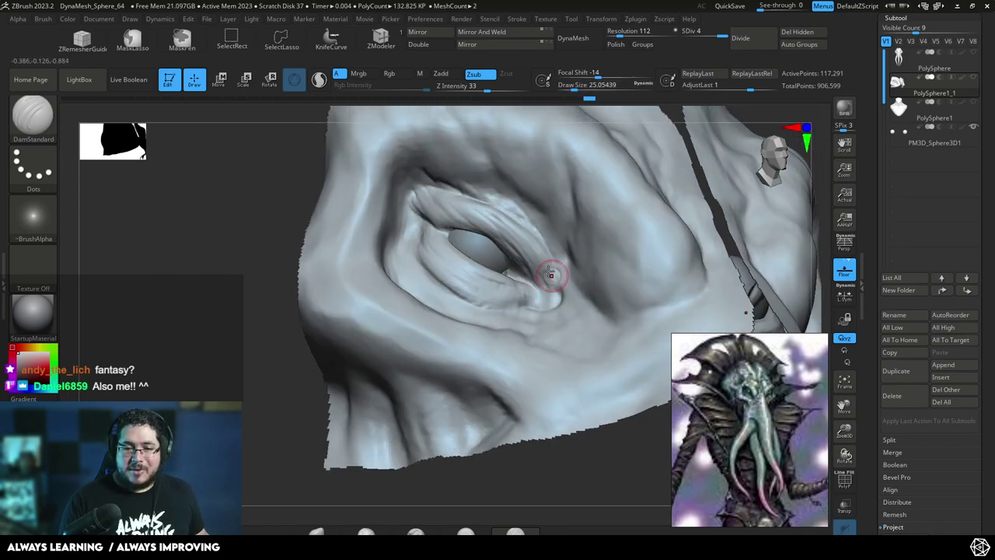
pyautogui.moveTo(490, 236); pyautogui.dragTo(531, 268)
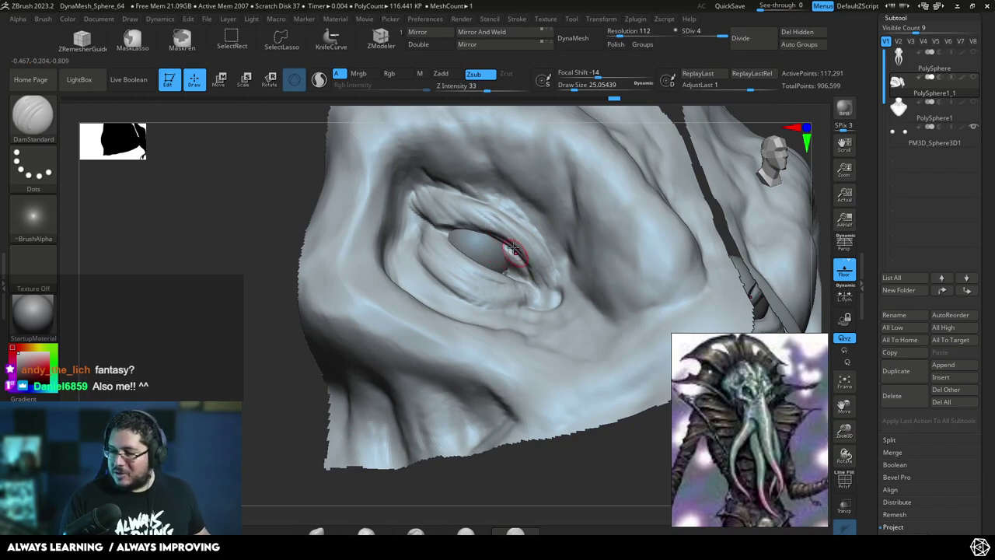
# - Refine the inner eye corner and upper lid edge with ClayBuildup at draw size about 23
pyautogui.press('b')
pyautogui.press('c')
pyautogui.press('b')
pyautogui.press('space')
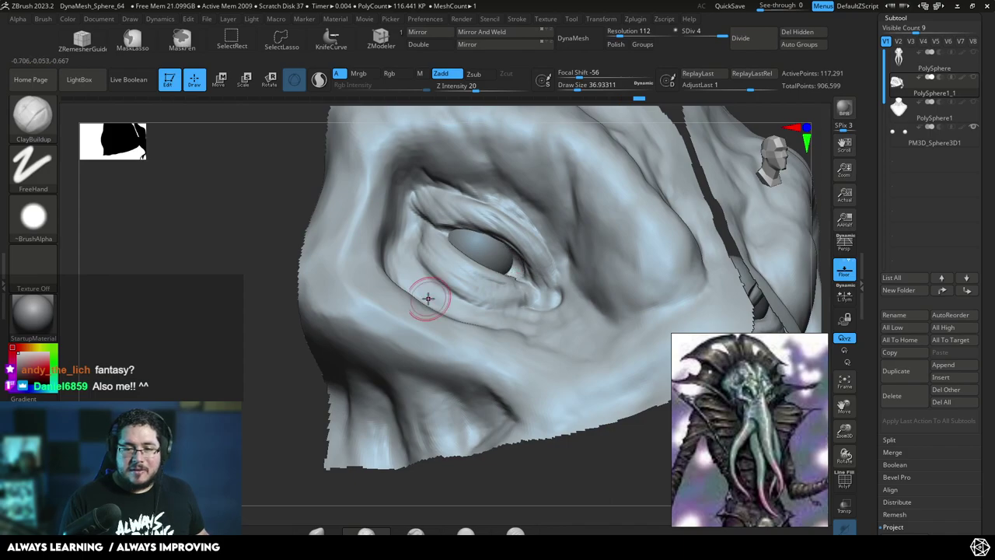
pyautogui.moveTo(429, 297); pyautogui.dragTo(346, 359, button='right')
pyautogui.press('shift')
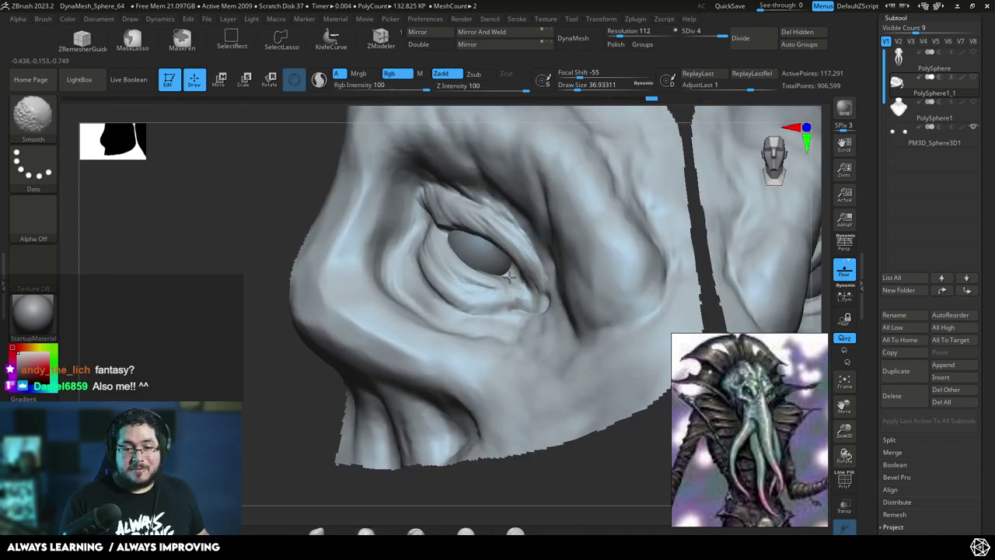
pyautogui.press('space')
pyautogui.moveTo(509, 276); pyautogui.dragTo(507, 277)
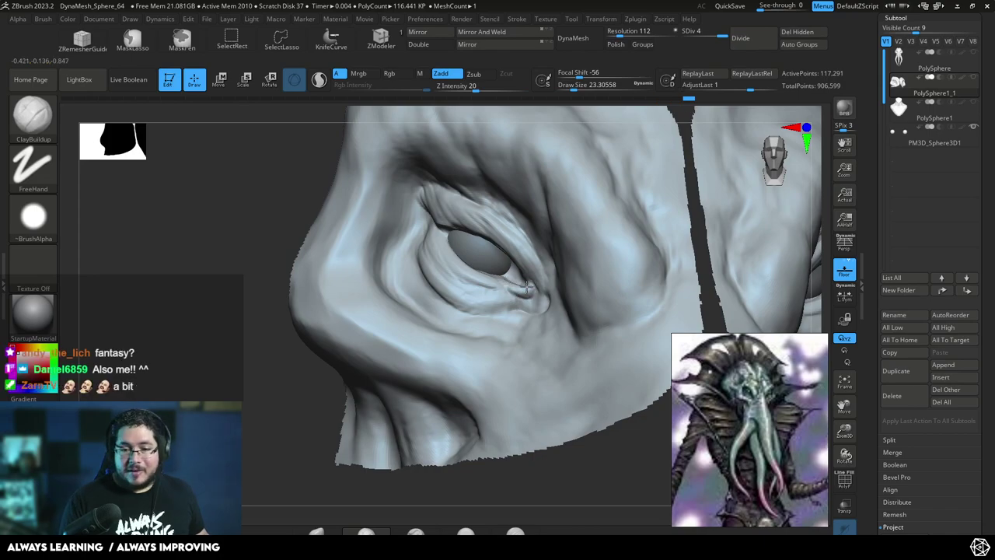
pyautogui.moveTo(388, 270); pyautogui.dragTo(326, 238, button='right')
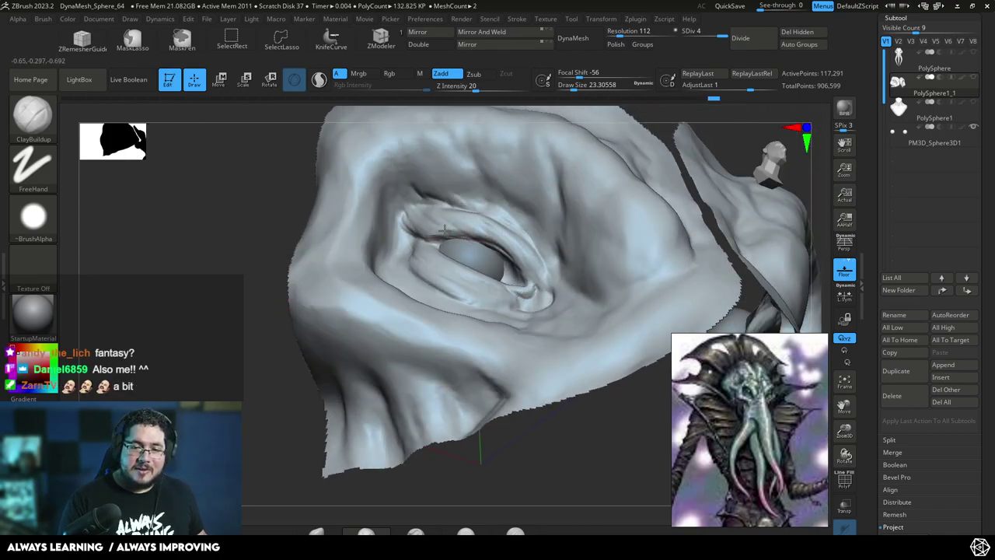
pyautogui.moveTo(478, 236); pyautogui.dragTo(522, 274)
pyautogui.moveTo(513, 271)
pyautogui.mouseDown(button='right')
pyautogui.moveTo(505, 268)
pyautogui.moveTo(519, 276)
pyautogui.mouseUp(button='right')
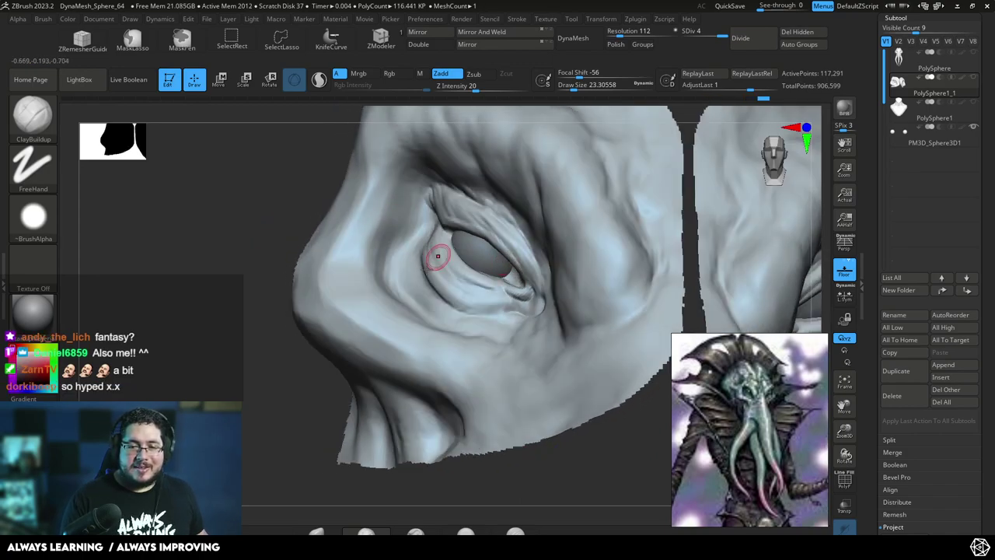
# - Build up the outer eye corner and lower eyelid with ClayBuildup at draw size about 35
pyautogui.moveTo(239, 312); pyautogui.dragTo(399, 234, button='right')
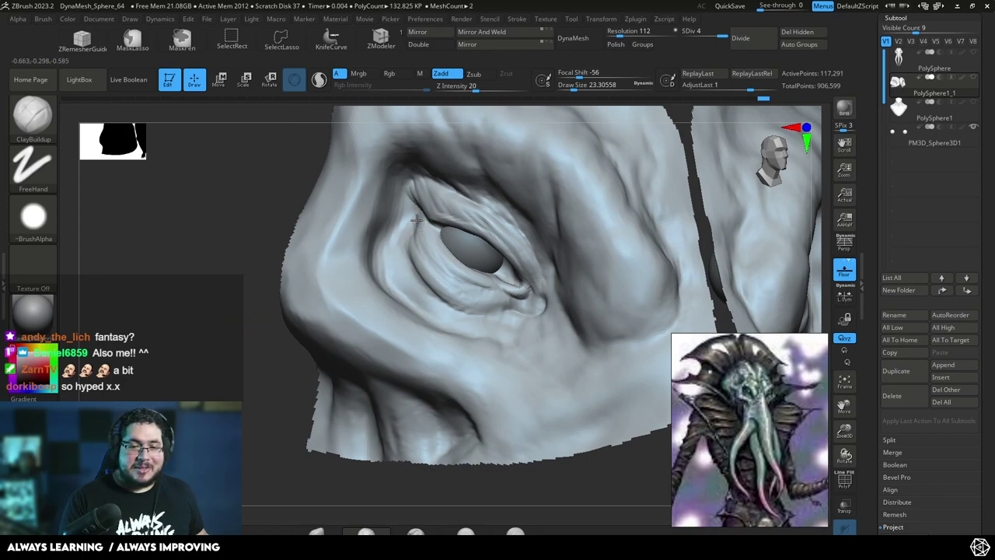
pyautogui.press('space')
pyautogui.press('space')
pyautogui.moveTo(421, 221); pyautogui.dragTo(426, 221)
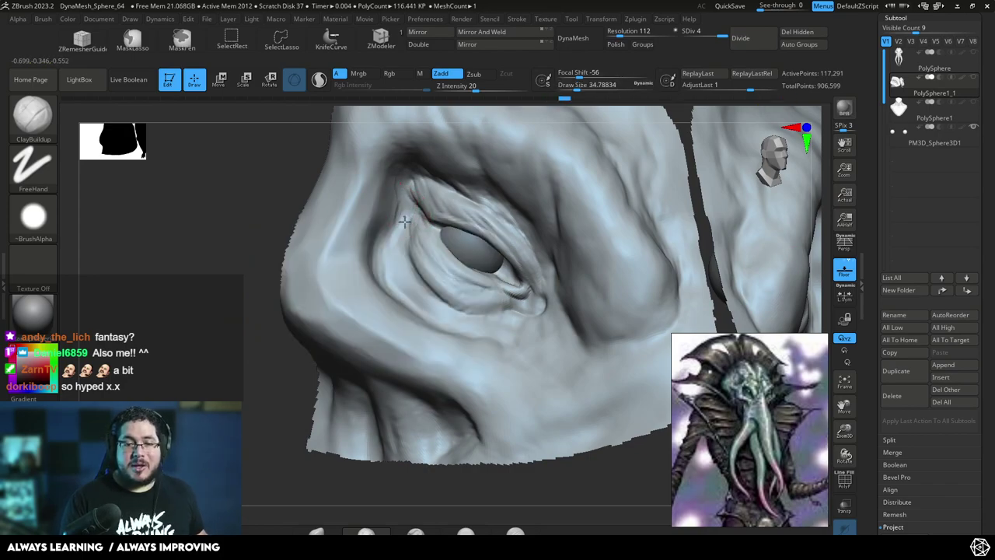
pyautogui.moveTo(405, 241)
pyautogui.mouseDown()
pyautogui.moveTo(452, 303)
pyautogui.moveTo(516, 304)
pyautogui.mouseUp()
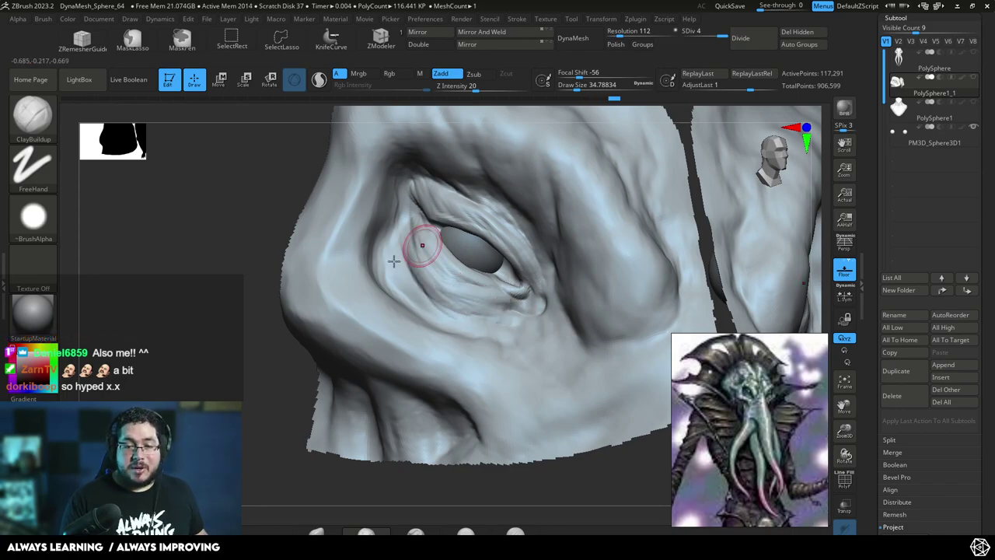
# - Add volume to the inner eye corner with ClayBuildup, checking the lids from several angles
pyautogui.moveTo(231, 352); pyautogui.dragTo(363, 352)
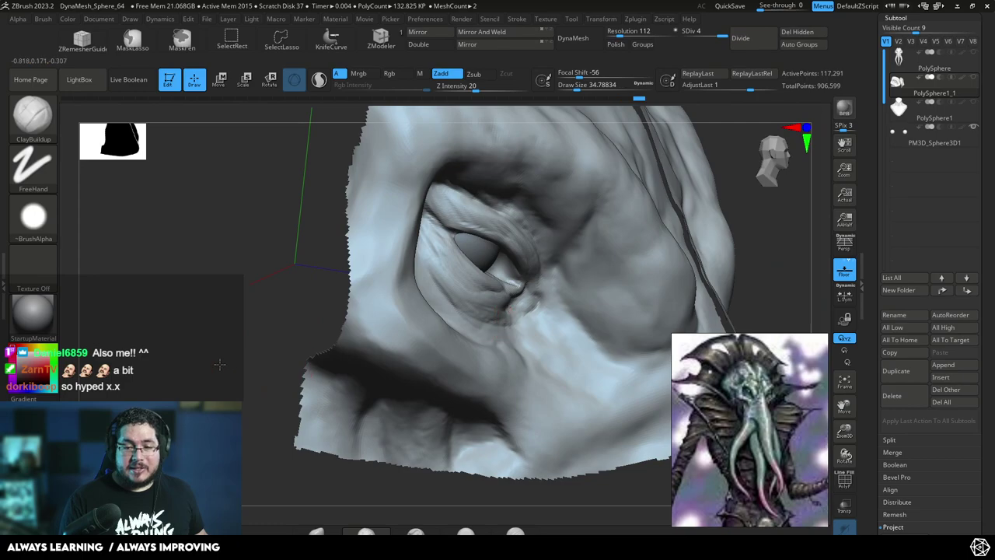
pyautogui.moveTo(223, 367); pyautogui.dragTo(148, 363)
pyautogui.moveTo(526, 313); pyautogui.dragTo(533, 284)
pyautogui.press('[')
pyautogui.moveTo(238, 292); pyautogui.dragTo(268, 261)
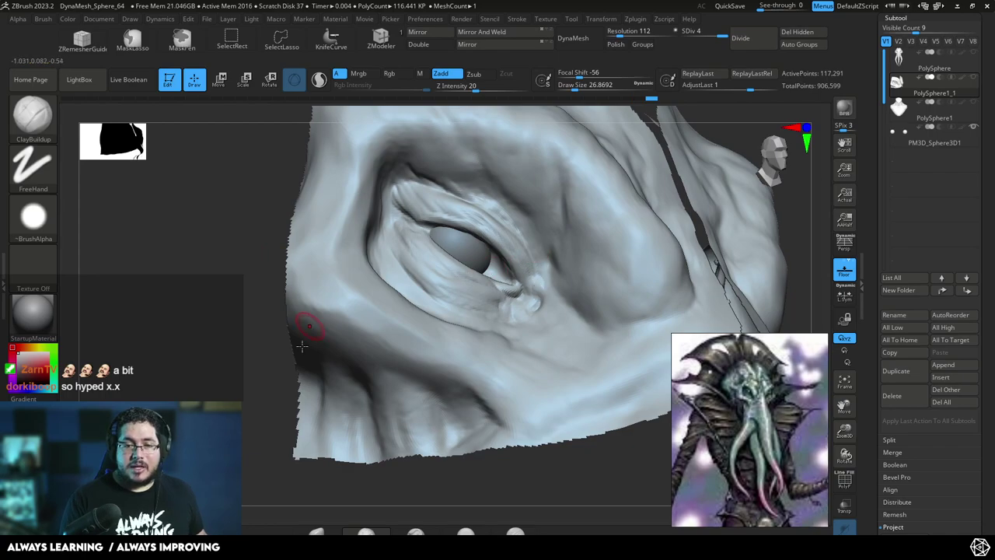
pyautogui.moveTo(272, 410); pyautogui.dragTo(324, 349)
# - Layer wrinkles across the lower eyelid and outer eye corner with ClayBuildup, and enlarge its draw size to about 59
pyautogui.press(']')
pyautogui.press('space')
pyautogui.moveTo(399, 231); pyautogui.dragTo(460, 293)
pyautogui.moveTo(404, 250); pyautogui.dragTo(420, 299)
pyautogui.moveTo(397, 228); pyautogui.dragTo(475, 310)
pyautogui.moveTo(398, 281)
pyautogui.mouseDown()
pyautogui.moveTo(435, 300)
pyautogui.moveTo(496, 308)
pyautogui.moveTo(421, 316)
pyautogui.moveTo(511, 316)
pyautogui.moveTo(493, 304)
pyautogui.moveTo(527, 315)
pyautogui.moveTo(464, 304)
pyautogui.moveTo(520, 303)
pyautogui.mouseUp()
pyautogui.moveTo(406, 296)
pyautogui.mouseDown()
pyautogui.moveTo(397, 280)
pyautogui.moveTo(436, 316)
pyautogui.moveTo(394, 281)
pyautogui.mouseUp()
pyautogui.press(']')
pyautogui.press(']')
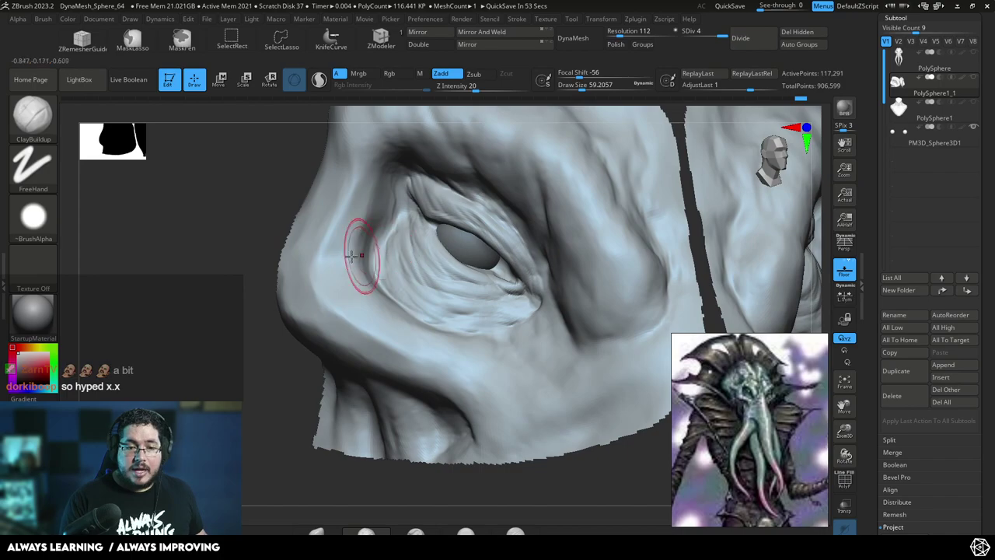
# - Build up skin folds around the outer eye corner and lower eyelid with ClayBuildup, reducing the draw size to about 35
pyautogui.moveTo(369, 256); pyautogui.dragTo(355, 233, button='right')
pyautogui.moveTo(415, 215); pyautogui.dragTo(383, 277)
pyautogui.moveTo(412, 315)
pyautogui.mouseDown()
pyautogui.moveTo(402, 215)
pyautogui.moveTo(399, 234)
pyautogui.moveTo(406, 214)
pyautogui.mouseUp()
pyautogui.press('space')
pyautogui.moveTo(356, 264)
pyautogui.keyDown('ctrl'); pyautogui.mouseDown(button='right')
pyautogui.moveTo(291, 373)
pyautogui.moveTo(302, 365)
pyautogui.mouseUp(button='right'); pyautogui.keyUp('ctrl')
pyautogui.moveTo(416, 423); pyautogui.dragTo(456, 328, button='right')
pyautogui.moveTo(381, 304)
pyautogui.mouseDown(button='right')
pyautogui.moveTo(467, 282)
pyautogui.moveTo(582, 453)
pyautogui.moveTo(572, 452)
pyautogui.mouseUp(button='right')
pyautogui.moveTo(522, 264); pyautogui.dragTo(498, 236)
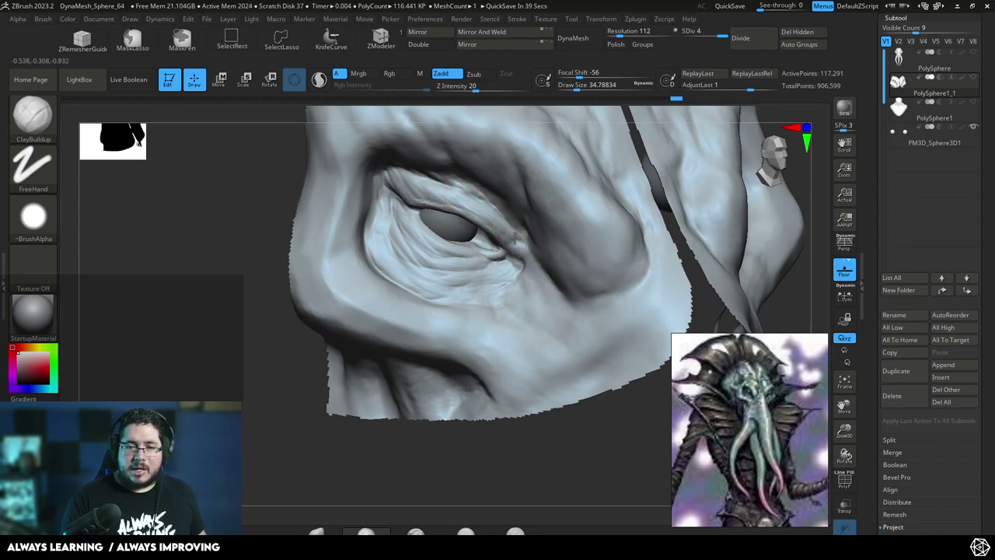
# - Refine the lower-lid and outer-corner wrinkles with ClayBuildup at draw size about 29, and enlarge it to about 46
pyautogui.moveTo(511, 276); pyautogui.dragTo(504, 272)
pyautogui.press('space')
pyautogui.moveTo(454, 320); pyautogui.dragTo(449, 320)
pyautogui.moveTo(309, 371); pyautogui.dragTo(261, 369)
pyautogui.moveTo(388, 280); pyautogui.dragTo(411, 285, button='right')
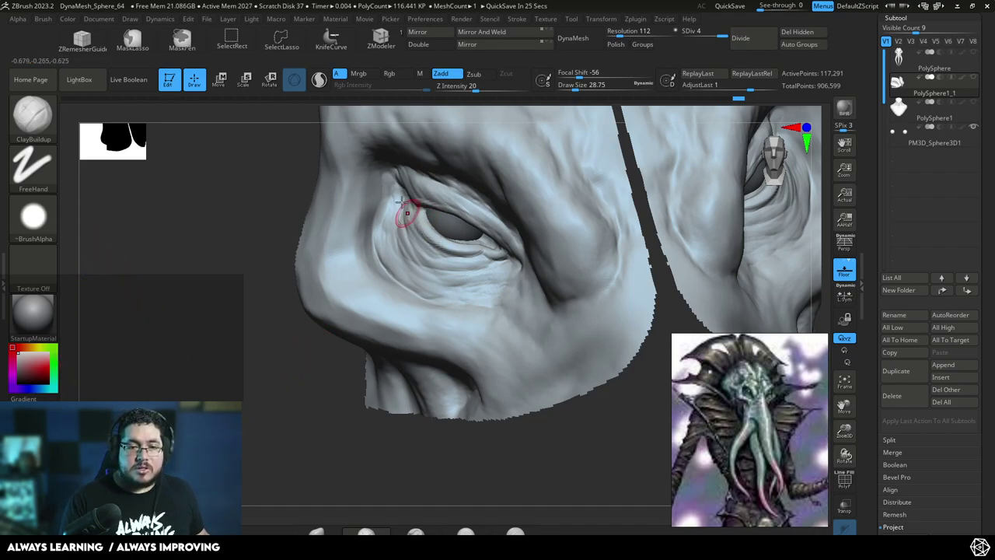
pyautogui.moveTo(346, 366)
pyautogui.mouseDown()
pyautogui.moveTo(339, 373)
pyautogui.moveTo(535, 355)
pyautogui.moveTo(547, 453)
pyautogui.moveTo(558, 442)
pyautogui.moveTo(549, 434)
pyautogui.moveTo(568, 437)
pyautogui.mouseUp()
pyautogui.press('space')
pyautogui.moveTo(424, 223); pyautogui.dragTo(430, 222)
# - Carve a crease along the underside of the brow bulge beside the eye with DamStandard at draw size about 33
pyautogui.press('b')
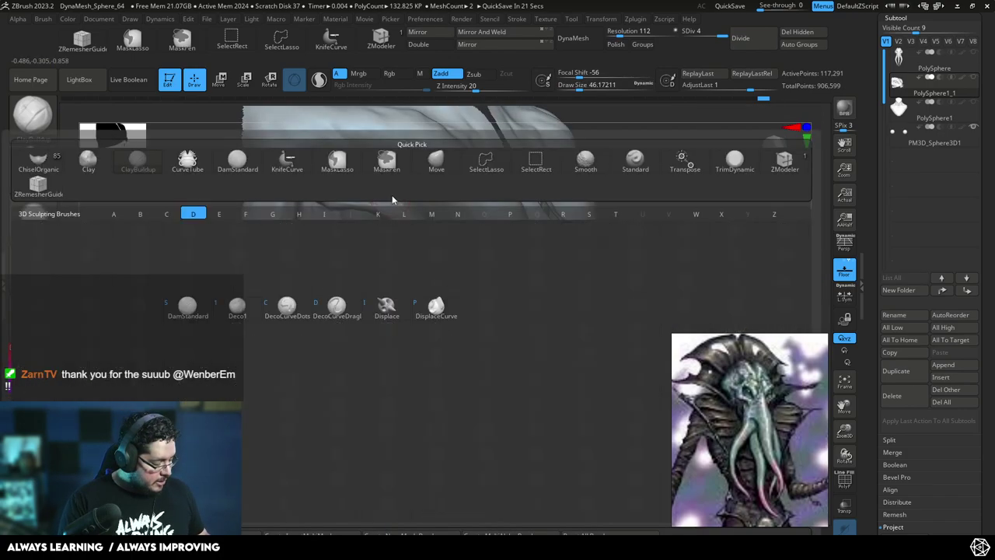
pyautogui.press('d')
pyautogui.press('s')
pyautogui.press('space')
pyautogui.moveTo(378, 189); pyautogui.dragTo(373, 189)
pyautogui.moveTo(544, 397)
pyautogui.mouseDown()
pyautogui.moveTo(502, 373)
pyautogui.moveTo(560, 449)
pyautogui.moveTo(533, 416)
pyautogui.moveTo(506, 271)
pyautogui.mouseUp()
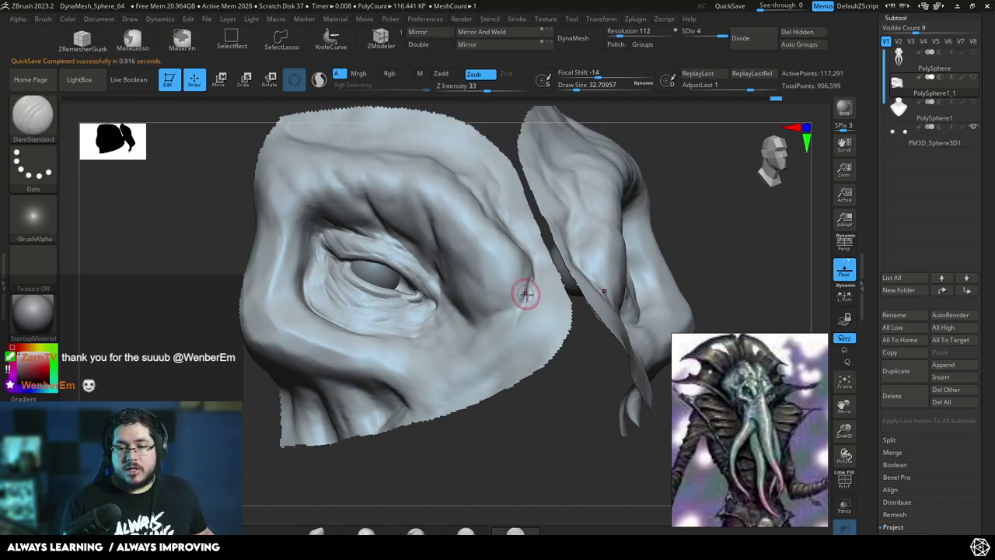
pyautogui.moveTo(450, 323); pyautogui.dragTo(510, 329)
pyautogui.moveTo(566, 370); pyautogui.dragTo(622, 375)
pyautogui.moveTo(467, 317); pyautogui.dragTo(469, 311)
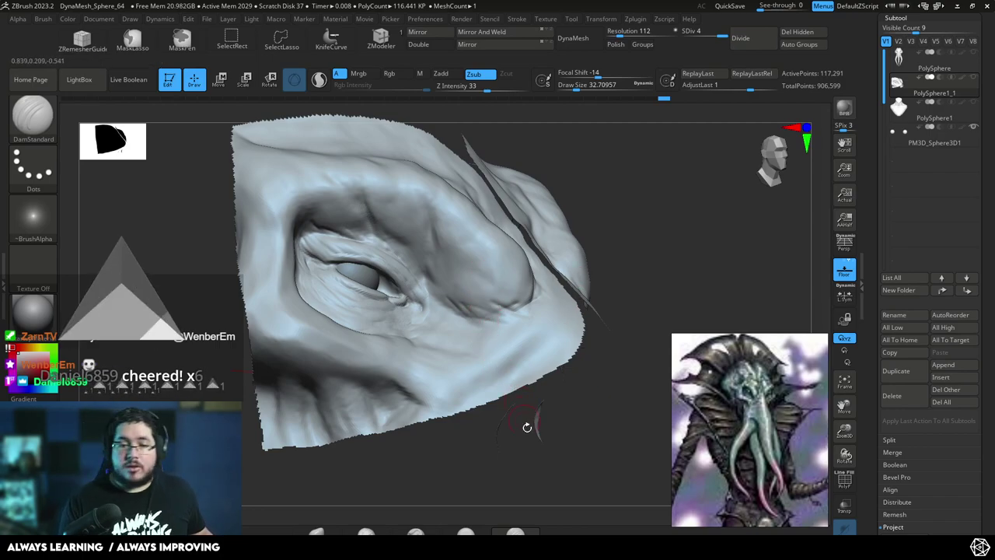
pyautogui.moveTo(525, 423); pyautogui.dragTo(474, 315)
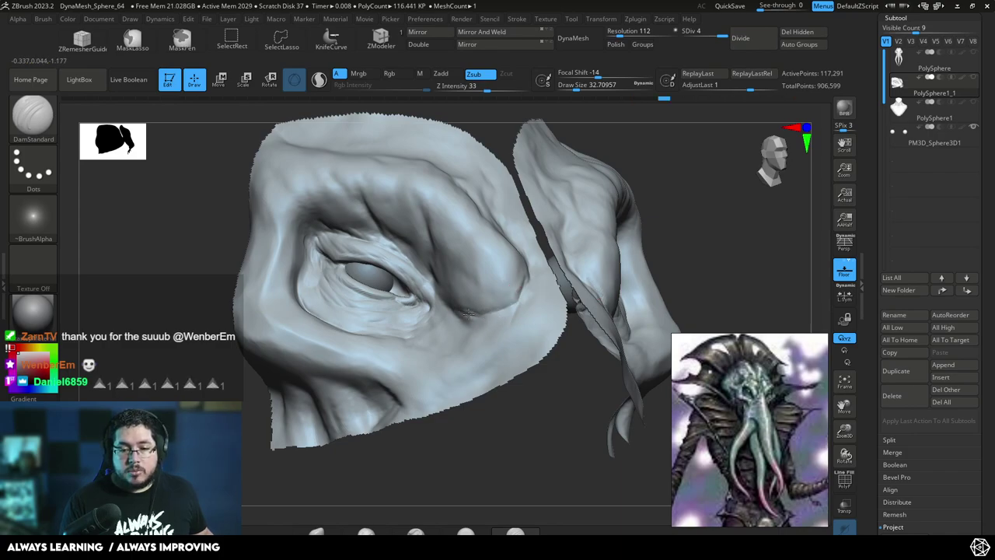
pyautogui.moveTo(521, 419); pyautogui.dragTo(472, 297)
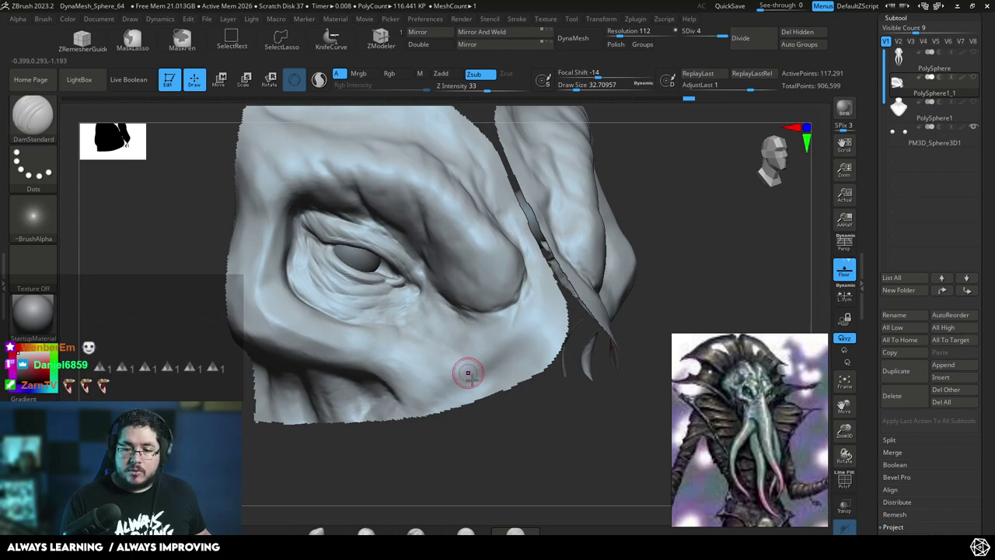
# - Build up the skin below the inner eye corner with ClayBuildup at draw size about 51
pyautogui.moveTo(463, 369); pyautogui.dragTo(408, 307)
pyautogui.press('b')
pyautogui.press('c')
pyautogui.press('b')
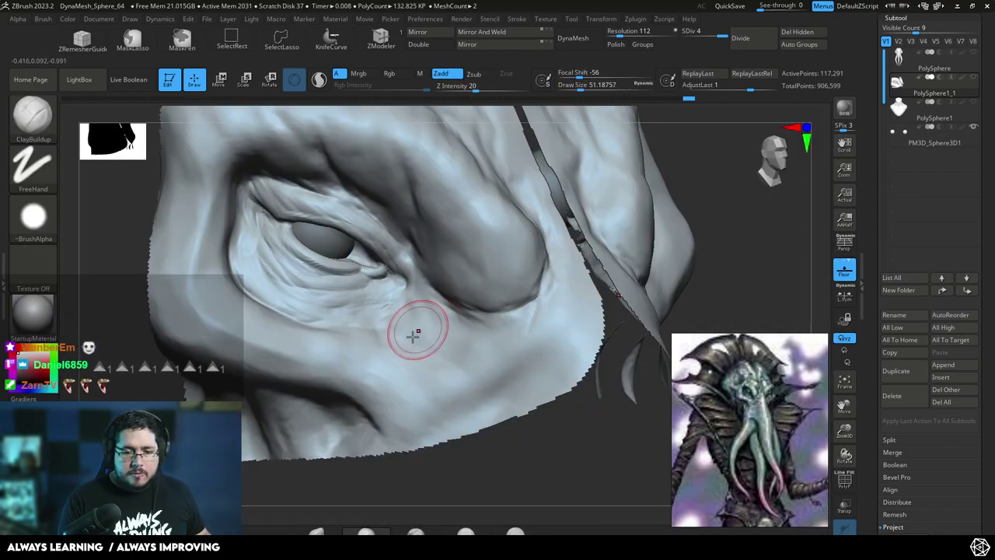
pyautogui.moveTo(379, 323)
pyautogui.mouseDown()
pyautogui.moveTo(443, 354)
pyautogui.moveTo(440, 372)
pyautogui.mouseUp()
pyautogui.moveTo(414, 323)
pyautogui.mouseDown()
pyautogui.moveTo(461, 362)
pyautogui.moveTo(417, 335)
pyautogui.mouseUp()
# - Layer wrinkles from the inner eye corner across the cheek under the brow bulge with ClayBuildup at draw size about 39
pyautogui.moveTo(423, 284)
pyautogui.mouseDown()
pyautogui.moveTo(478, 368)
pyautogui.moveTo(517, 357)
pyautogui.moveTo(520, 346)
pyautogui.mouseUp()
pyautogui.moveTo(440, 306)
pyautogui.mouseDown()
pyautogui.moveTo(525, 329)
pyautogui.moveTo(537, 305)
pyautogui.mouseUp()
pyautogui.moveTo(434, 286)
pyautogui.mouseDown()
pyautogui.moveTo(451, 314)
pyautogui.moveTo(517, 345)
pyautogui.moveTo(497, 351)
pyautogui.mouseUp()
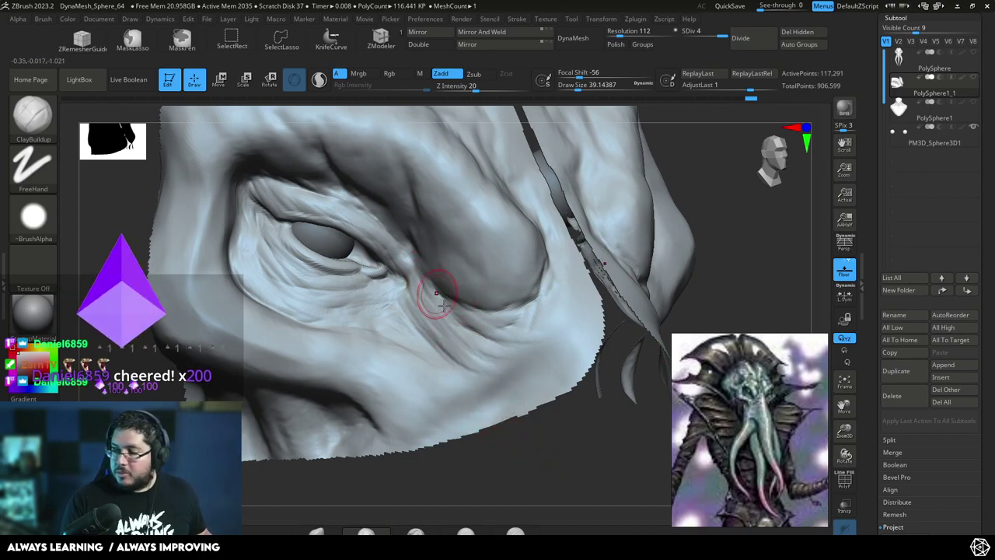
pyautogui.moveTo(412, 347); pyautogui.dragTo(417, 354)
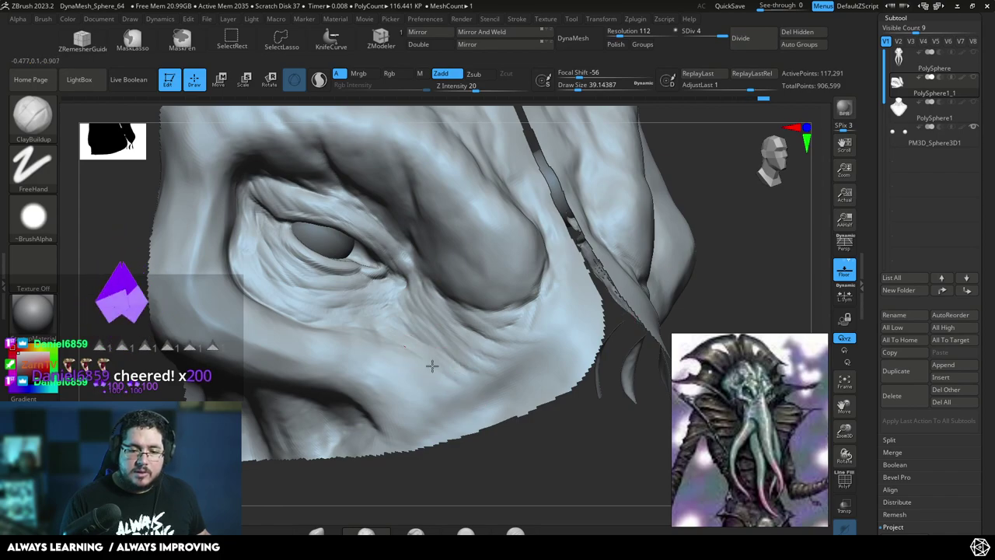
pyautogui.moveTo(528, 411)
pyautogui.mouseDown()
pyautogui.moveTo(542, 420)
pyautogui.moveTo(524, 413)
pyautogui.moveTo(507, 462)
pyautogui.moveTo(472, 407)
pyautogui.mouseUp()
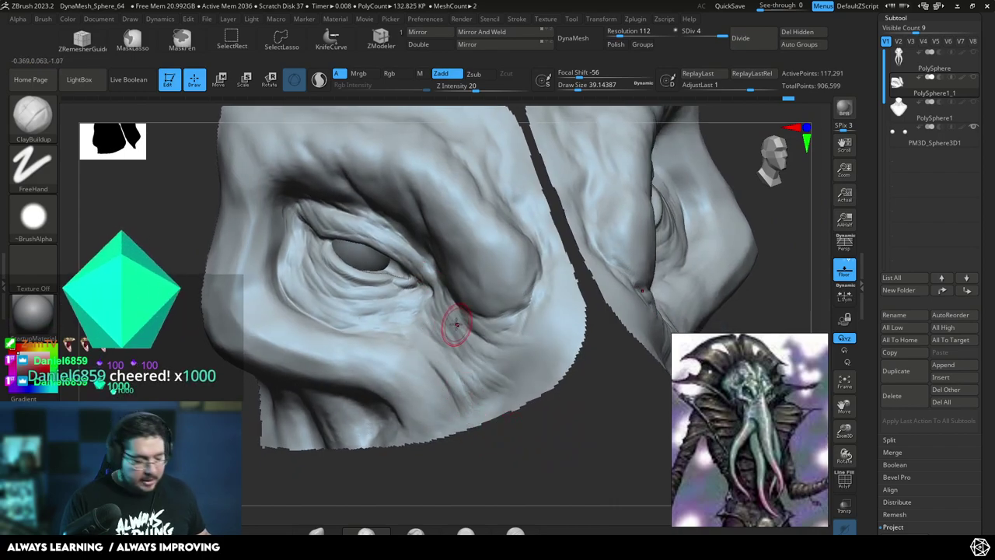
# - Cut fine creases into the wrinkles below the inner eye corner with DamStandard at draw size about 23
pyautogui.press('b')
pyautogui.press('d')
pyautogui.press('s')
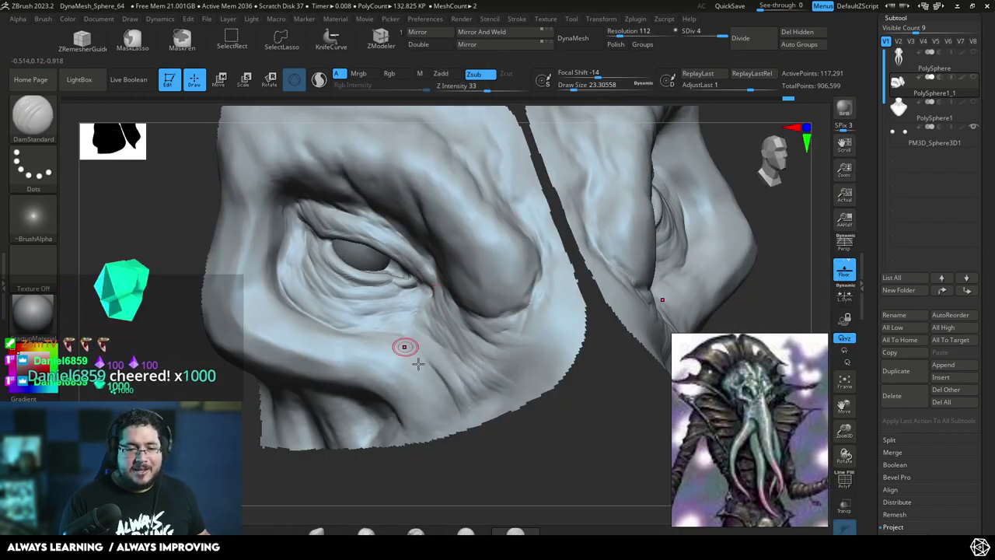
pyautogui.moveTo(486, 445); pyautogui.dragTo(424, 396)
pyautogui.moveTo(365, 309); pyautogui.dragTo(442, 332)
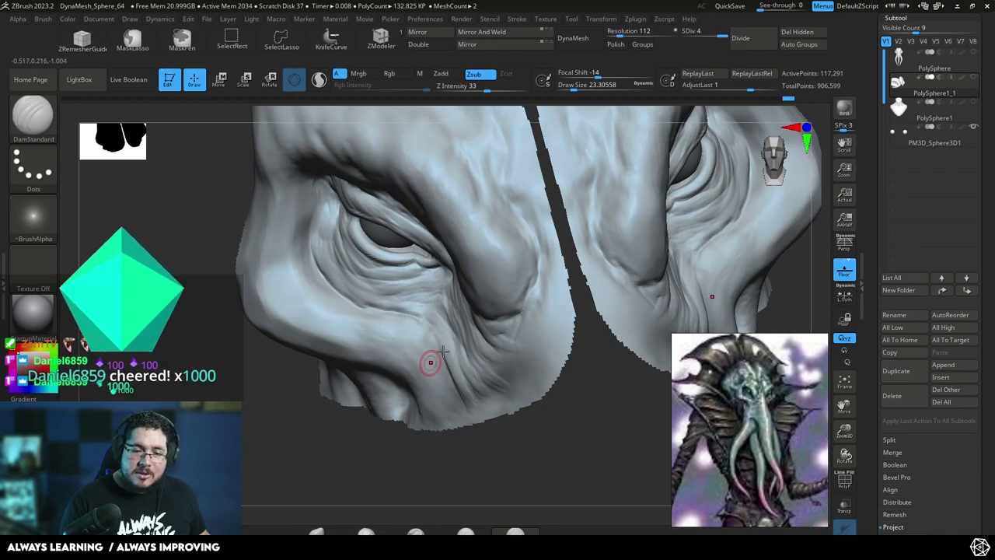
pyautogui.moveTo(436, 354); pyautogui.dragTo(432, 331, button='right')
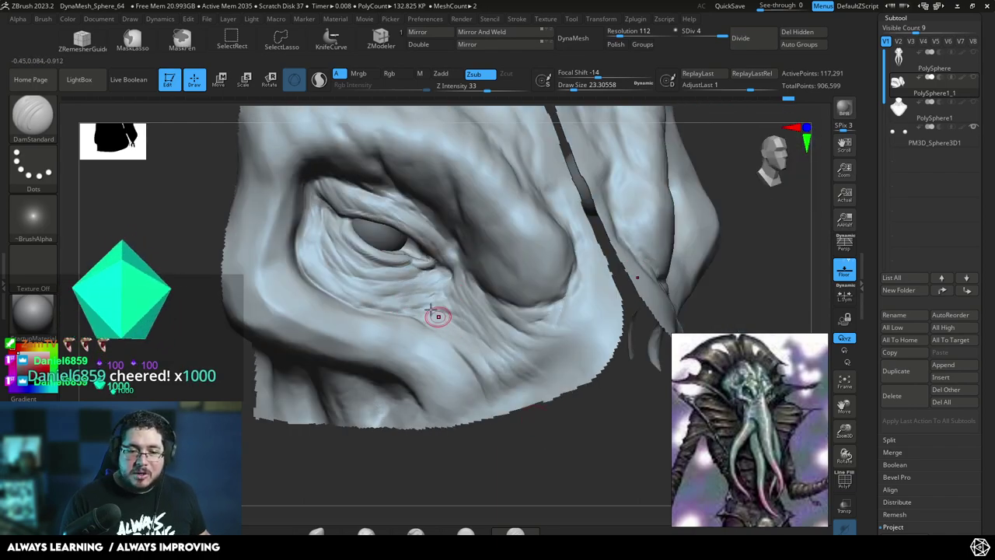
pyautogui.moveTo(467, 303)
pyautogui.mouseDown(button='right')
pyautogui.moveTo(494, 311)
pyautogui.moveTo(453, 244)
pyautogui.mouseUp(button='right')
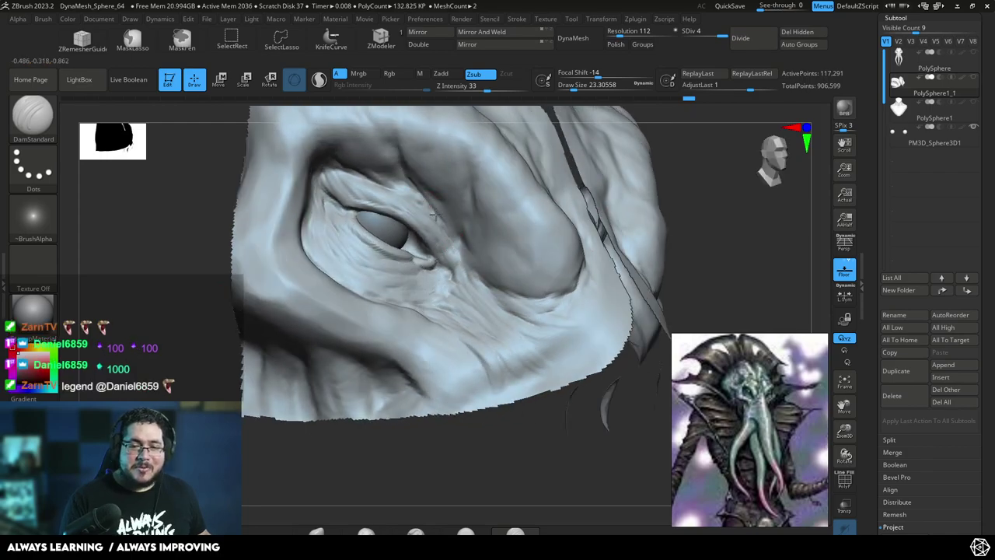
# - Carve creases across the brow fold and beside the brow bulge with DamStandard, working from side and front views
pyautogui.moveTo(551, 401); pyautogui.dragTo(479, 268, button='right')
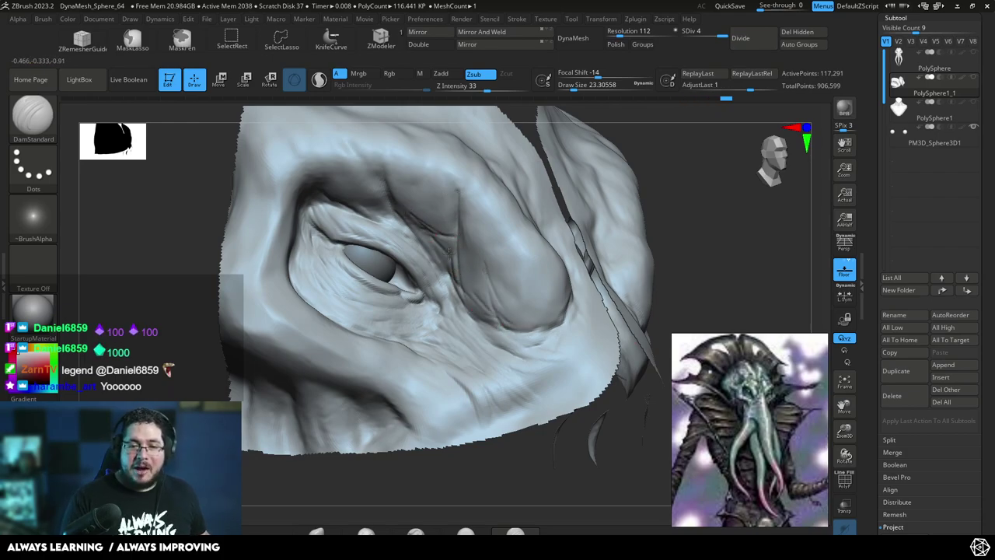
pyautogui.moveTo(672, 231); pyautogui.dragTo(521, 277, button='right')
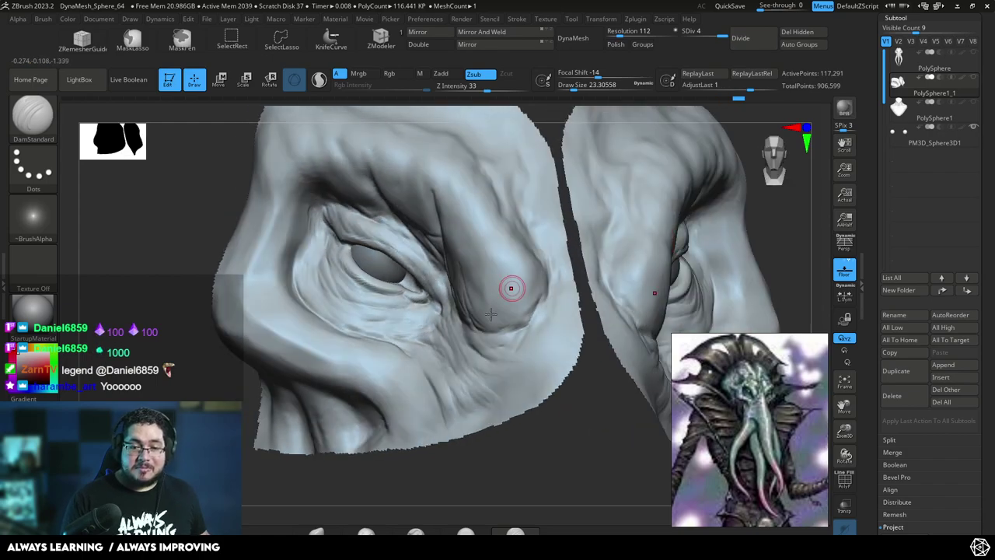
pyautogui.moveTo(566, 433); pyautogui.dragTo(519, 391, button='right')
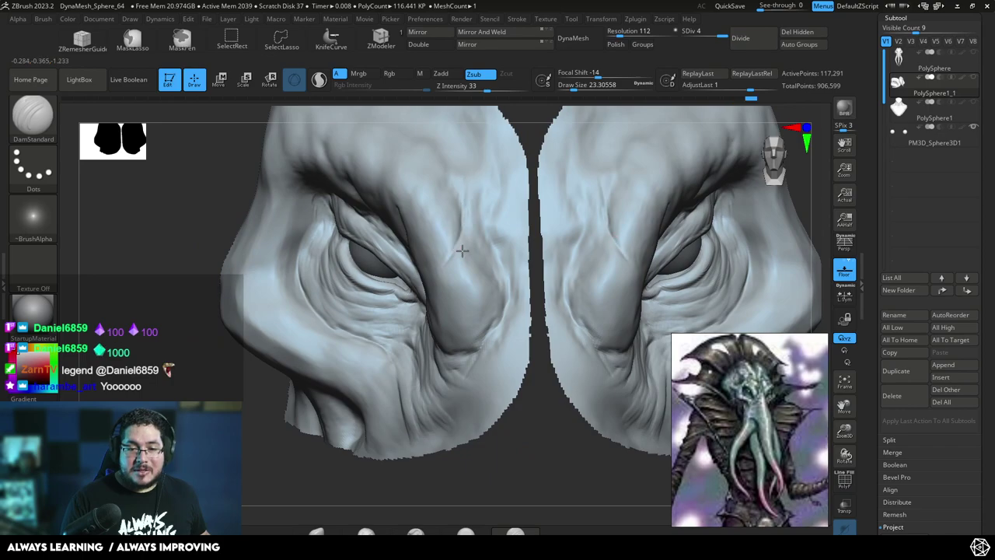
pyautogui.moveTo(485, 178); pyautogui.dragTo(503, 335)
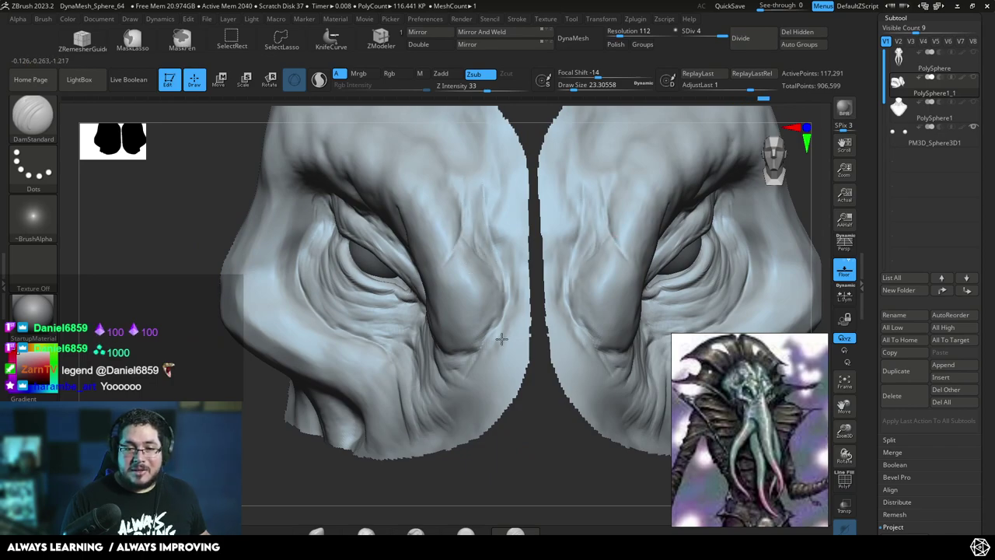
pyautogui.moveTo(506, 355)
pyautogui.mouseDown(button='right')
pyautogui.moveTo(524, 472)
pyautogui.moveTo(471, 313)
pyautogui.mouseUp(button='right')
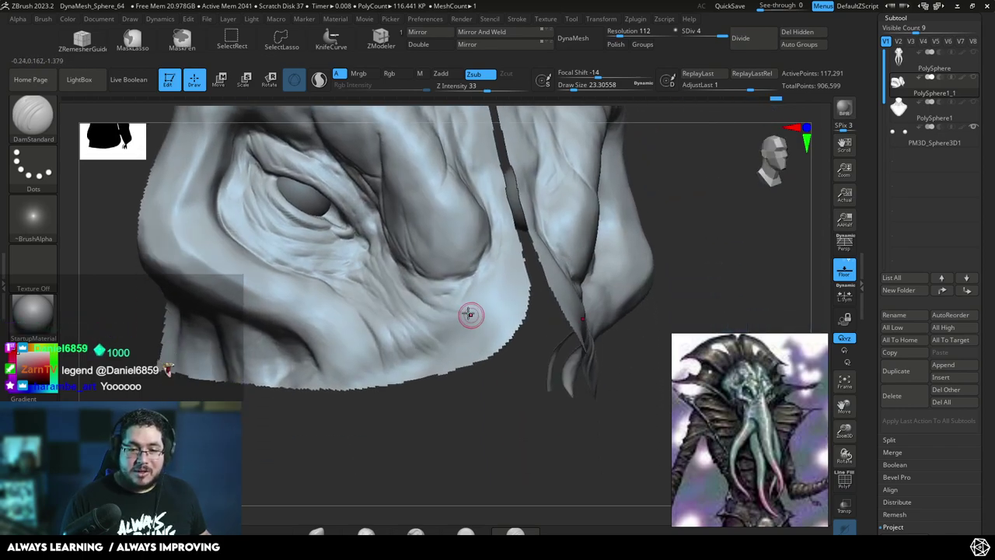
# - Layer curved wrinkles over the brow bulge beside the eye with ClayBuildup at draw size about 44
pyautogui.press('b')
pyautogui.press('c')
pyautogui.press('b')
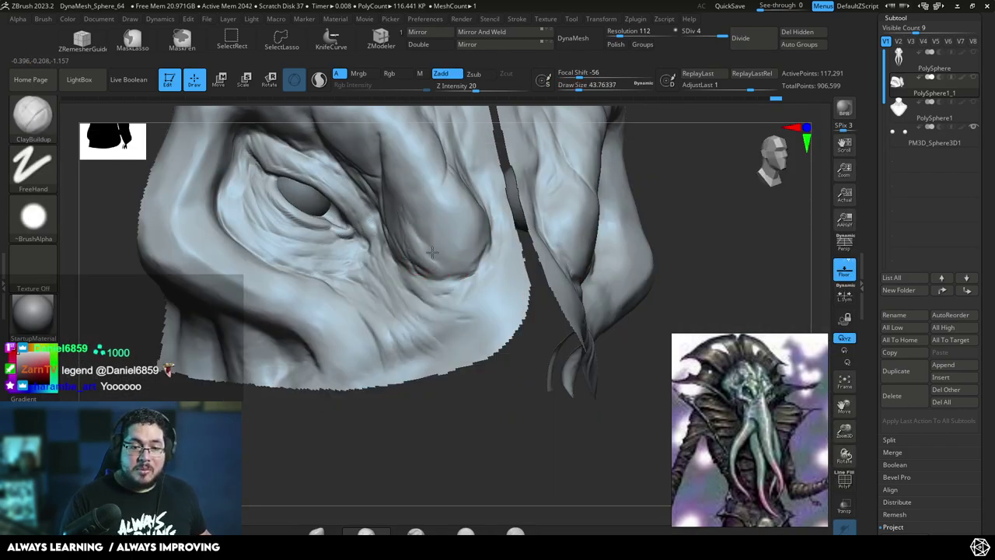
pyautogui.moveTo(478, 291); pyautogui.dragTo(456, 269, button='right')
pyautogui.moveTo(445, 255)
pyautogui.mouseDown()
pyautogui.moveTo(474, 260)
pyautogui.moveTo(478, 232)
pyautogui.moveTo(474, 244)
pyautogui.mouseUp()
pyautogui.moveTo(457, 394); pyautogui.dragTo(442, 330, button='right')
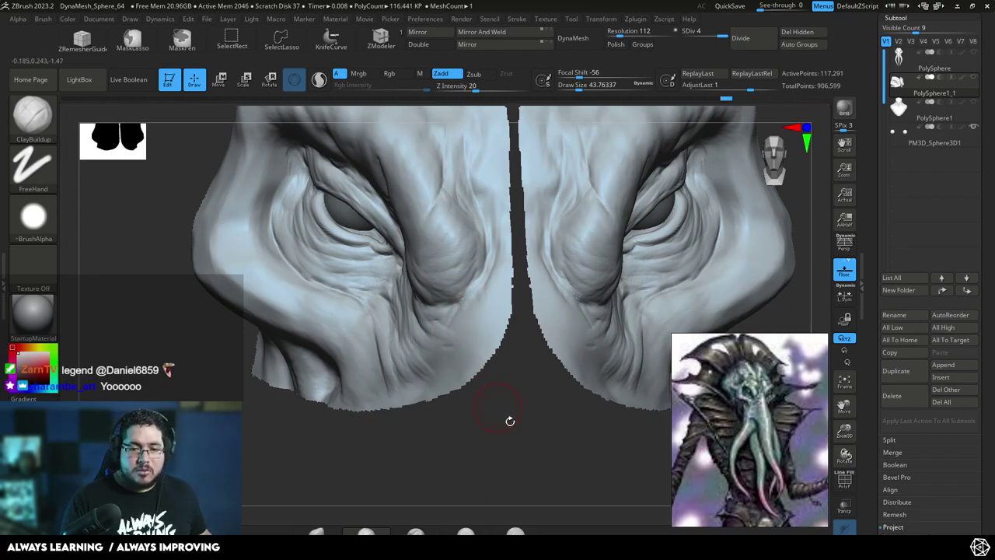
# - Extend the wrinkles across the cheek below the brow bulge toward the mesh edge with ClayBuildup
pyautogui.keyDown('alt'); pyautogui.moveTo(506, 413); pyautogui.dragTo(445, 270, button='right'); pyautogui.keyUp('alt')
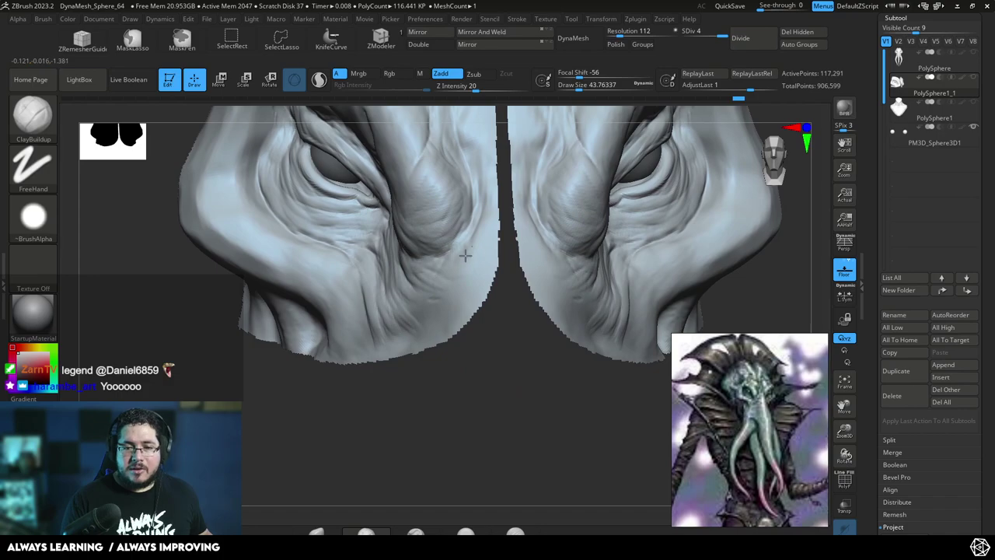
pyautogui.moveTo(433, 379)
pyautogui.mouseDown(button='right')
pyautogui.moveTo(351, 318)
pyautogui.moveTo(356, 293)
pyautogui.mouseUp(button='right')
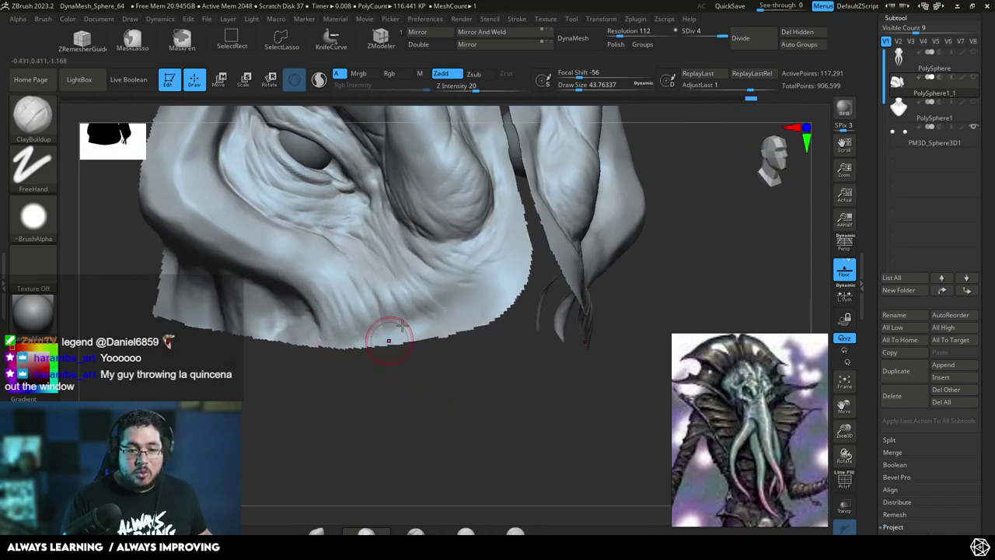
pyautogui.moveTo(469, 293)
pyautogui.mouseDown()
pyautogui.moveTo(445, 280)
pyautogui.moveTo(472, 278)
pyautogui.moveTo(478, 296)
pyautogui.mouseUp()
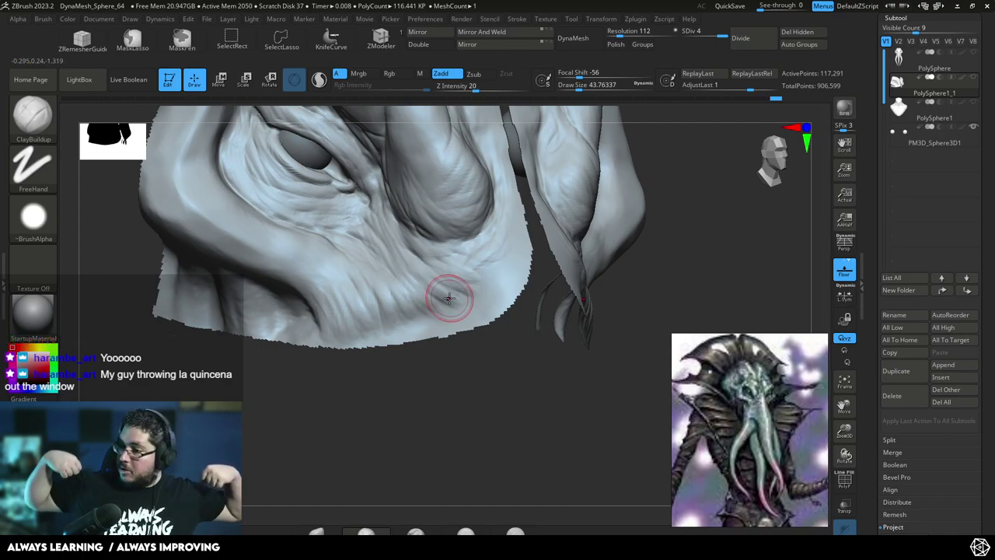
pyautogui.moveTo(593, 360); pyautogui.dragTo(497, 353)
# - Sculpt wrinkles along the brow fold above the inner eye with ClayBuildup at draw size about 54
pyautogui.keyDown('alt'); pyautogui.moveTo(476, 389); pyautogui.dragTo(474, 365); pyautogui.keyUp('alt')
pyautogui.moveTo(474, 365)
pyautogui.mouseDown()
pyautogui.moveTo(502, 380)
pyautogui.moveTo(572, 365)
pyautogui.mouseUp()
pyautogui.moveTo(575, 342)
pyautogui.keyDown('alt'); pyautogui.mouseDown()
pyautogui.moveTo(598, 291)
pyautogui.moveTo(548, 289)
pyautogui.mouseUp(); pyautogui.keyUp('alt')
pyautogui.press('space')
pyautogui.moveTo(440, 227); pyautogui.dragTo(461, 209)
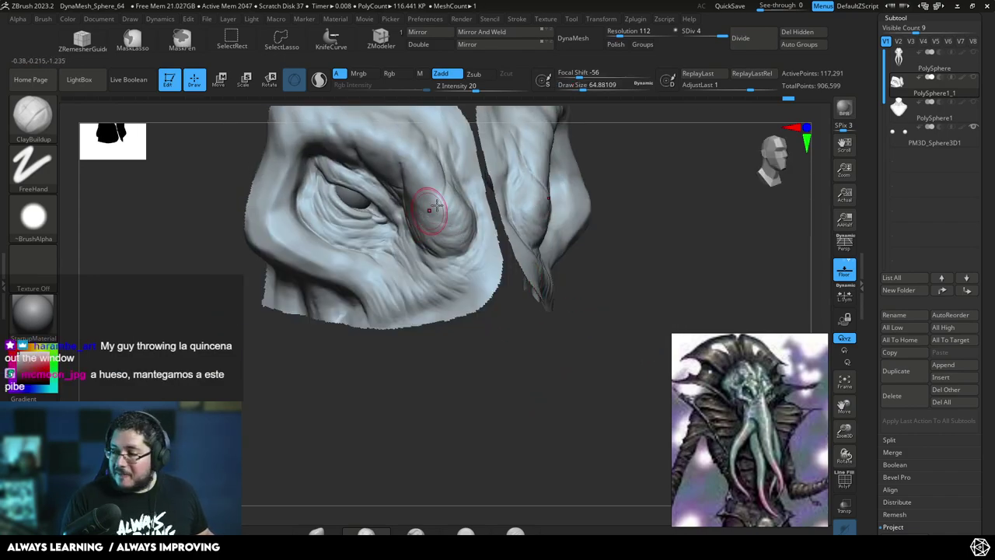
pyautogui.moveTo(488, 378); pyautogui.dragTo(502, 396, button='right')
pyautogui.moveTo(285, 366)
pyautogui.mouseDown(button='right')
pyautogui.moveTo(291, 418)
pyautogui.moveTo(327, 365)
pyautogui.mouseUp(button='right')
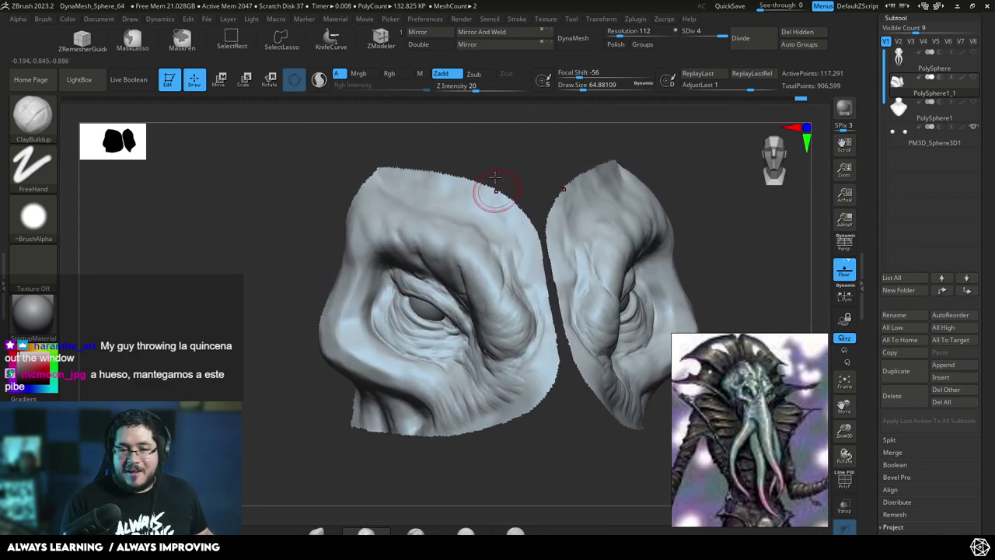
pyautogui.press('space')
pyautogui.moveTo(310, 255); pyautogui.dragTo(357, 236)
pyautogui.press('space')
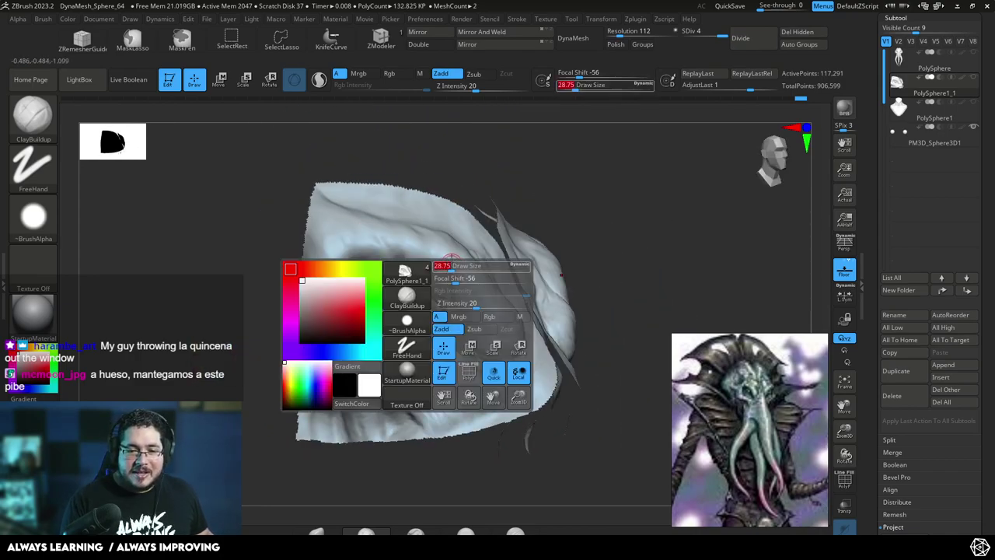
pyautogui.moveTo(447, 264); pyautogui.dragTo(444, 263)
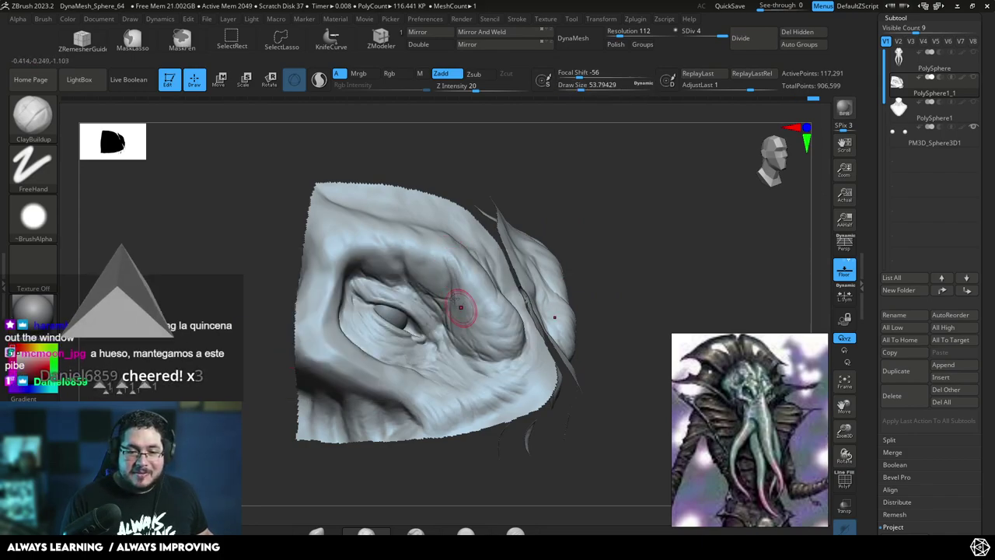
pyautogui.moveTo(464, 306); pyautogui.dragTo(493, 204, button='right')
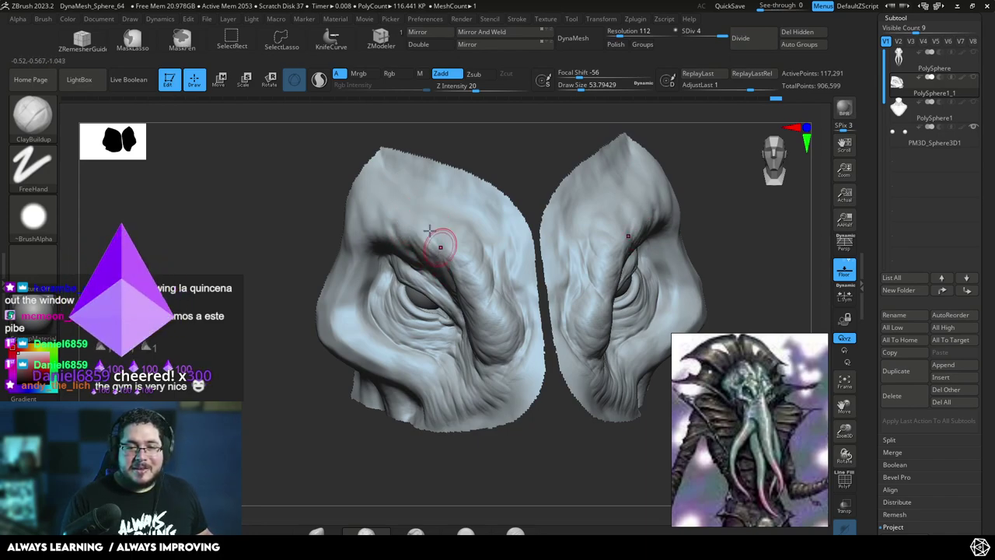
# - Add skin folds along the brow ridge and lower forehead with ClayBuildup, working from front and three-quarter views
pyautogui.keyDown('alt'); pyautogui.moveTo(289, 206); pyautogui.dragTo(318, 249); pyautogui.keyUp('alt')
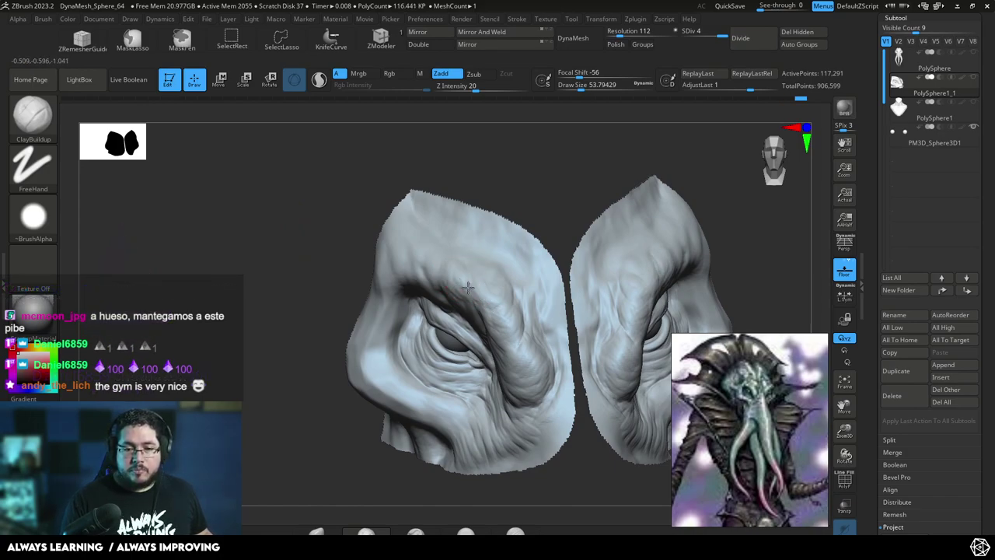
pyautogui.moveTo(514, 194)
pyautogui.mouseDown()
pyautogui.moveTo(513, 184)
pyautogui.moveTo(482, 261)
pyautogui.mouseUp()
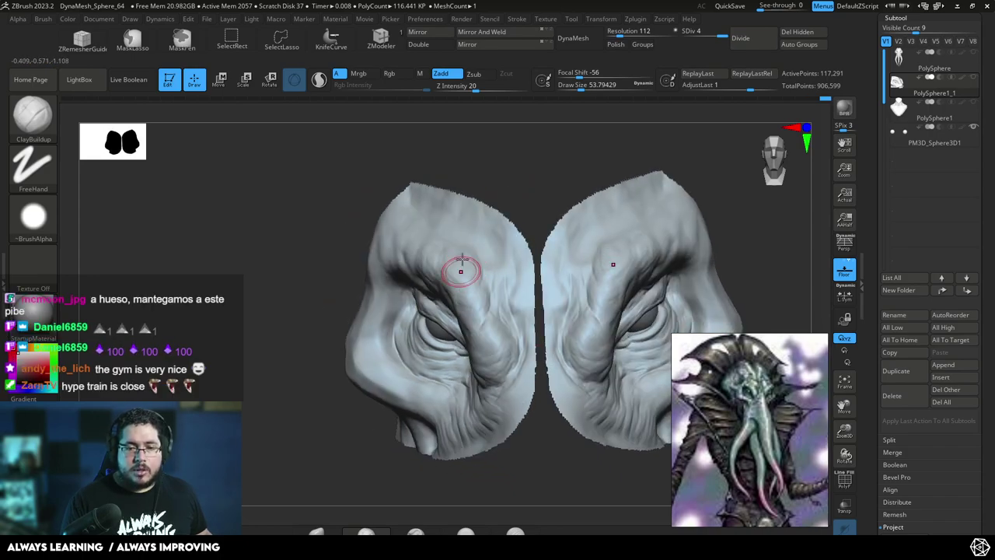
pyautogui.moveTo(506, 171)
pyautogui.mouseDown()
pyautogui.moveTo(523, 128)
pyautogui.moveTo(540, 143)
pyautogui.moveTo(482, 167)
pyautogui.mouseUp()
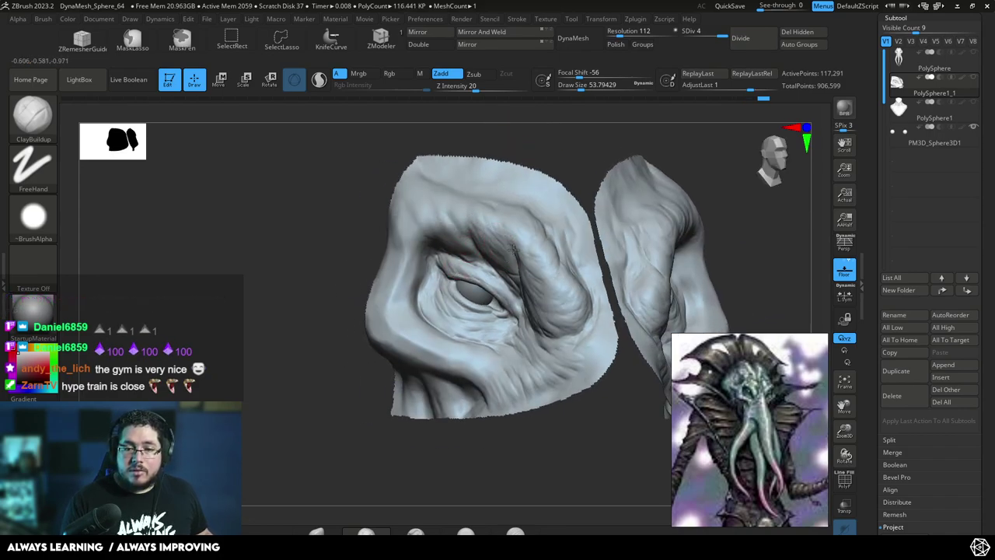
pyautogui.moveTo(537, 149); pyautogui.dragTo(544, 116)
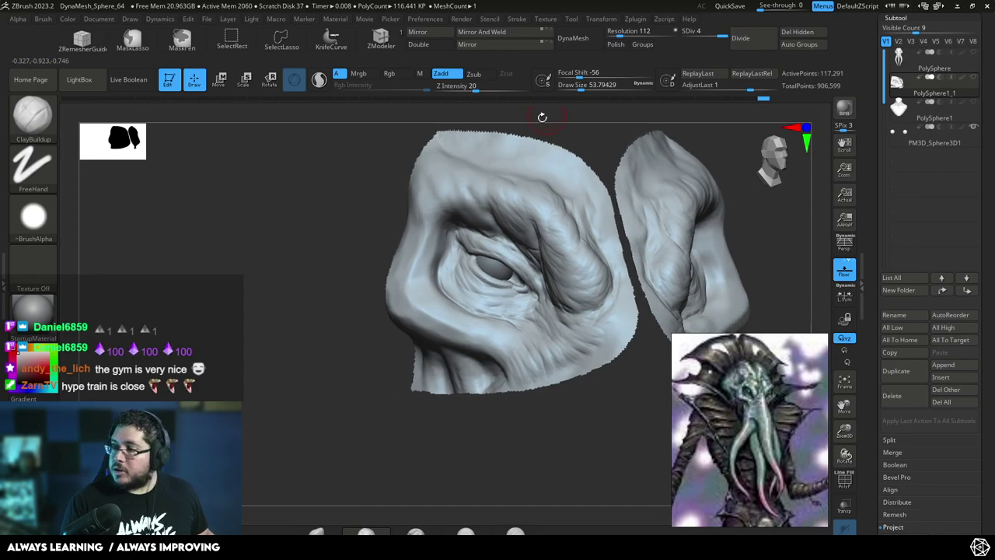
pyautogui.moveTo(316, 276); pyautogui.dragTo(428, 218)
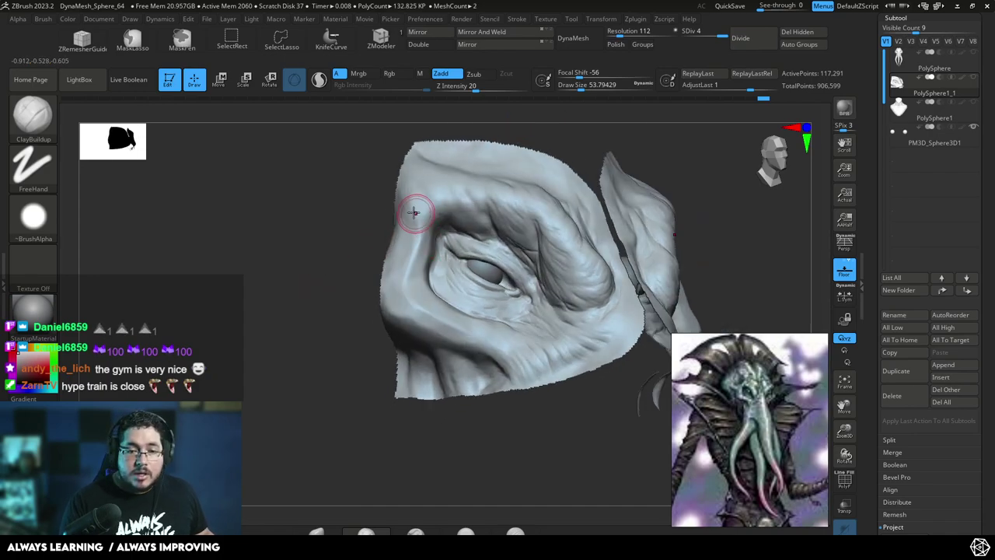
# - Carve short creases at the outer edge of the eye socket and cheekbone with DamStandard at draw size about 27
pyautogui.press('b')
pyautogui.press('d')
pyautogui.press('s')
pyautogui.press('space')
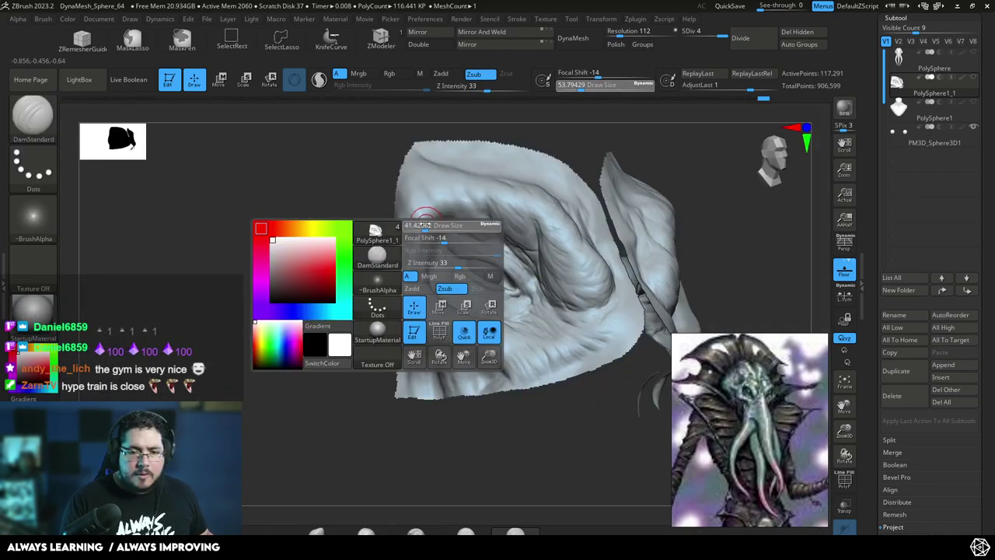
pyautogui.press('space')
pyautogui.moveTo(432, 247)
pyautogui.mouseDown()
pyautogui.moveTo(416, 245)
pyautogui.moveTo(420, 216)
pyautogui.mouseUp()
pyautogui.press('space')
pyautogui.moveTo(427, 242)
pyautogui.mouseDown(button='right')
pyautogui.moveTo(369, 240)
pyautogui.moveTo(360, 252)
pyautogui.moveTo(413, 242)
pyautogui.mouseUp(button='right')
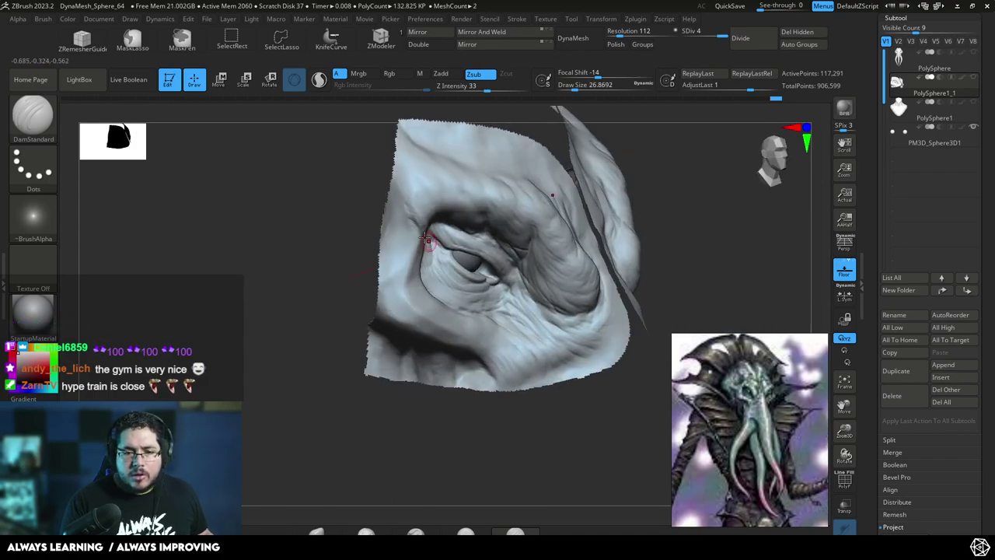
pyautogui.moveTo(349, 317)
pyautogui.mouseDown(button='right')
pyautogui.moveTo(403, 281)
pyautogui.moveTo(429, 280)
pyautogui.mouseUp(button='right')
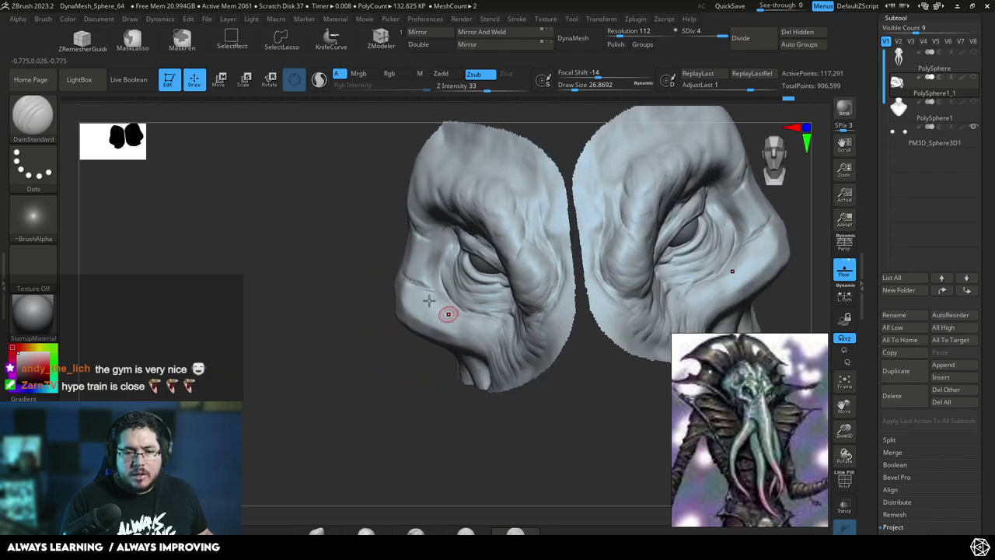
# - Carve curved wrinkles through the skin under the eye with DamStandard at draw size about 22
pyautogui.moveTo(412, 380); pyautogui.dragTo(413, 340, button='right')
pyautogui.press('space')
pyautogui.moveTo(467, 297); pyautogui.dragTo(464, 298)
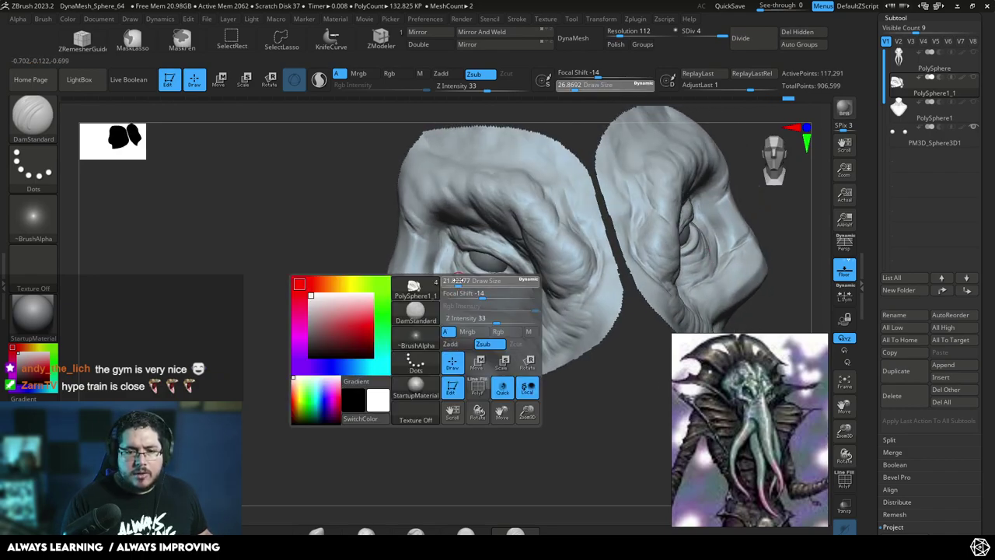
pyautogui.moveTo(449, 267)
pyautogui.mouseDown()
pyautogui.moveTo(466, 284)
pyautogui.moveTo(507, 293)
pyautogui.mouseUp()
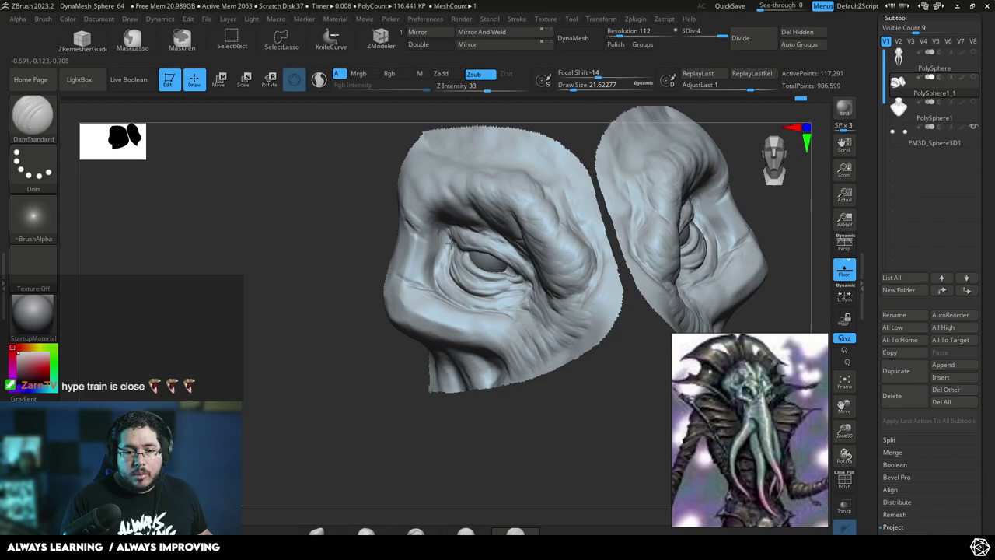
pyautogui.moveTo(451, 439)
pyautogui.mouseDown()
pyautogui.moveTo(418, 413)
pyautogui.moveTo(444, 440)
pyautogui.mouseUp()
pyautogui.moveTo(444, 266)
pyautogui.mouseDown()
pyautogui.moveTo(484, 309)
pyautogui.moveTo(514, 311)
pyautogui.mouseUp()
pyautogui.moveTo(406, 398); pyautogui.dragTo(423, 419)
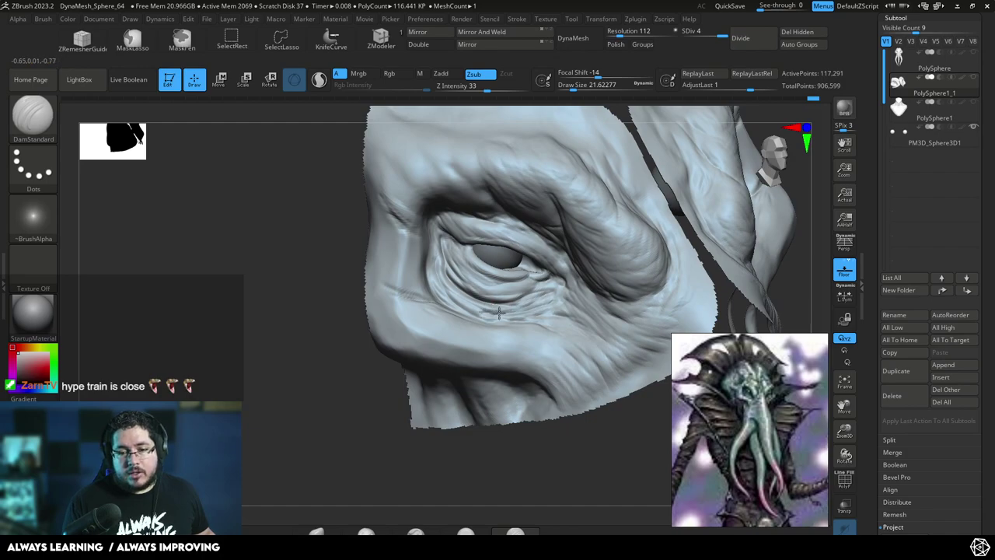
# - Cut fine creases into the lower eyelid bag and both lids, undoing one unwanted stroke along the way
pyautogui.press('ctrl')
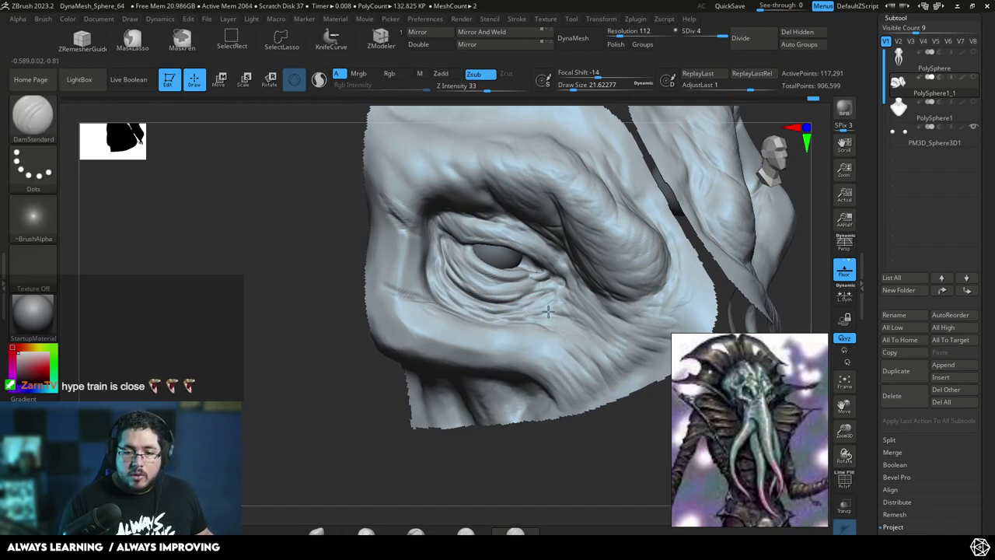
pyautogui.moveTo(597, 336)
pyautogui.mouseDown(button='right')
pyautogui.moveTo(575, 451)
pyautogui.moveTo(470, 321)
pyautogui.mouseUp(button='right')
pyautogui.moveTo(495, 292); pyautogui.dragTo(537, 347)
pyautogui.moveTo(486, 324)
pyautogui.mouseDown()
pyautogui.moveTo(569, 349)
pyautogui.moveTo(536, 311)
pyautogui.mouseUp()
pyautogui.moveTo(542, 304)
pyautogui.keyDown('ctrl'); pyautogui.mouseDown(button='right')
pyautogui.moveTo(566, 428)
pyautogui.moveTo(522, 404)
pyautogui.moveTo(531, 431)
pyautogui.moveTo(574, 426)
pyautogui.mouseUp(button='right'); pyautogui.keyUp('ctrl')
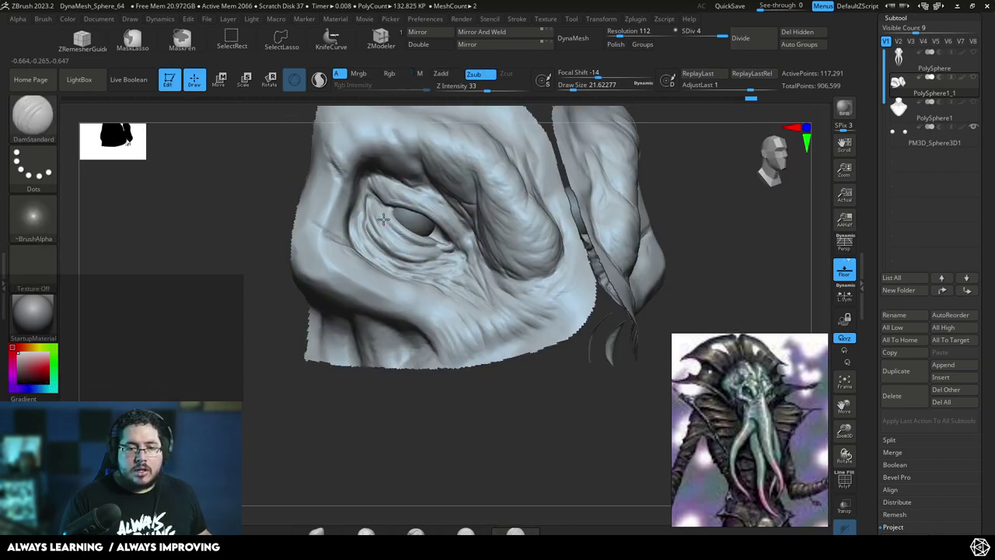
pyautogui.hotkey('ctrl', 'z')
pyautogui.moveTo(393, 237); pyautogui.dragTo(446, 250)
pyautogui.moveTo(399, 191); pyautogui.dragTo(452, 218)
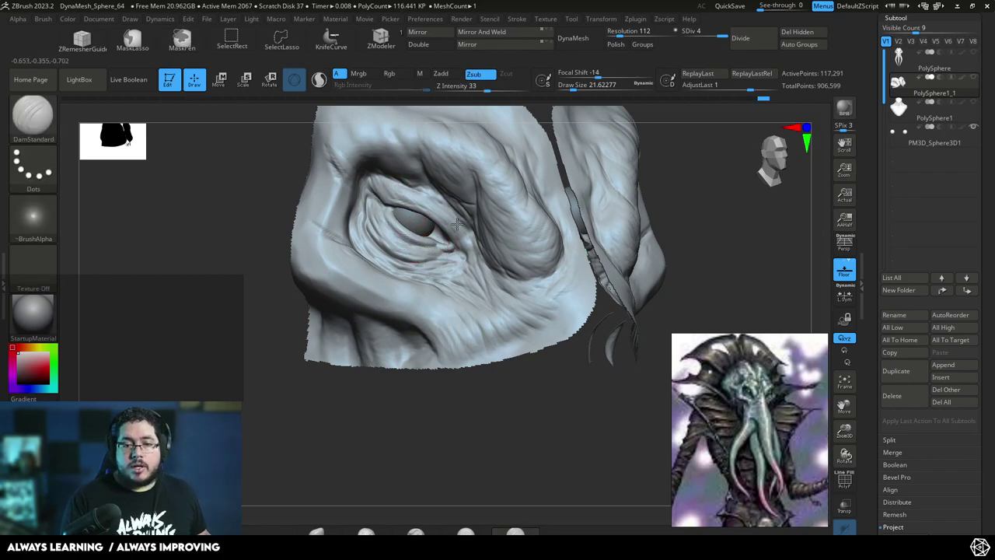
# - Carve slanted creases across the outer brow fold above the eye with DamStandard
pyautogui.moveTo(345, 120)
pyautogui.mouseDown(button='right')
pyautogui.moveTo(444, 275)
pyautogui.moveTo(280, 301)
pyautogui.moveTo(373, 195)
pyautogui.mouseUp(button='right')
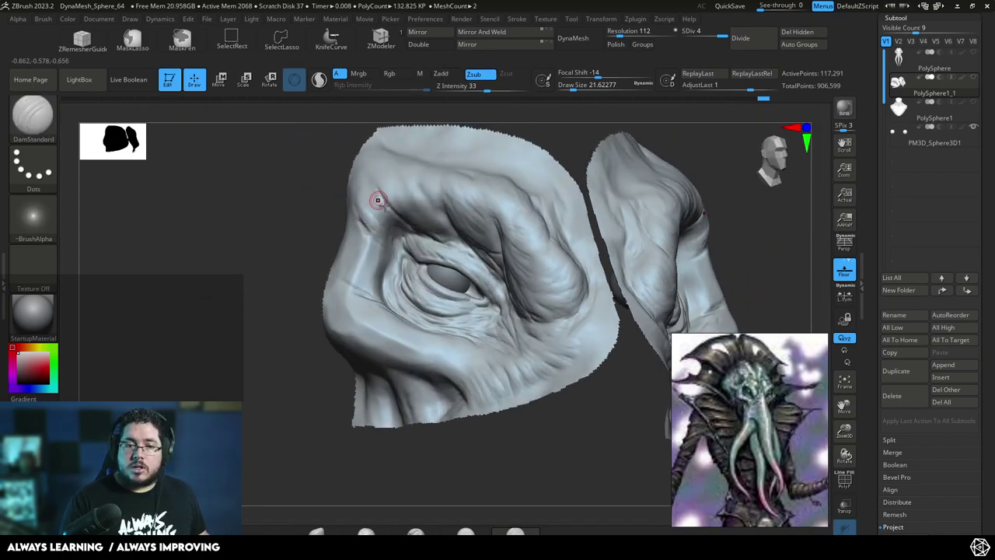
pyautogui.moveTo(412, 186)
pyautogui.mouseDown()
pyautogui.moveTo(447, 235)
pyautogui.moveTo(437, 231)
pyautogui.mouseUp()
pyautogui.moveTo(388, 171); pyautogui.dragTo(441, 234)
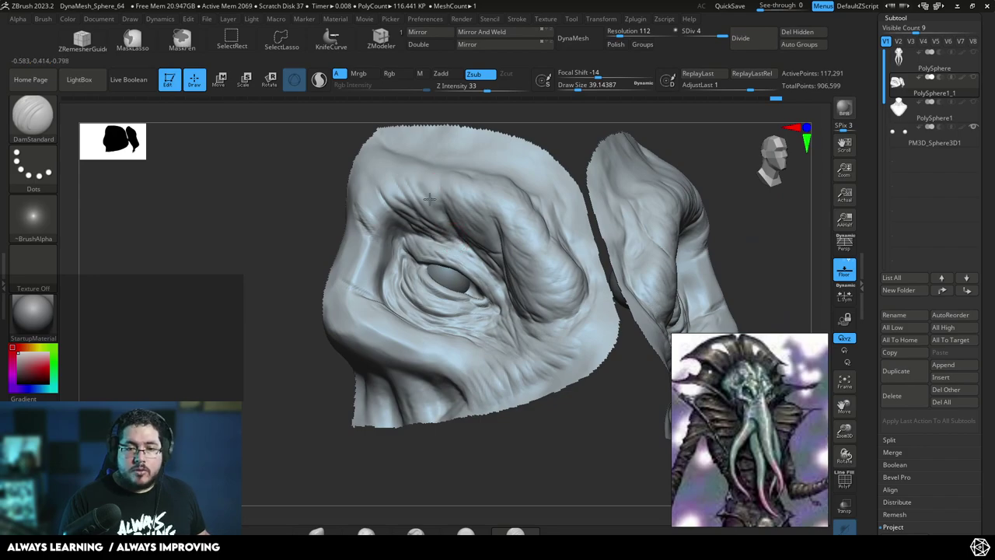
# - Build up the skin between the outer brow creases with ClayBuildup at draw size about 33
pyautogui.press('b')
pyautogui.press('c')
pyautogui.press('b')
pyautogui.press('space')
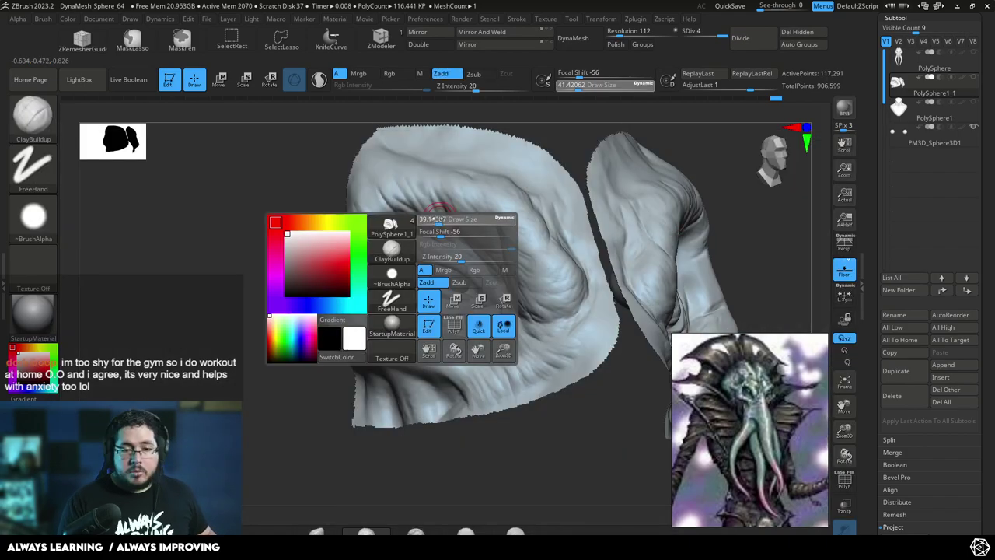
pyautogui.press('space')
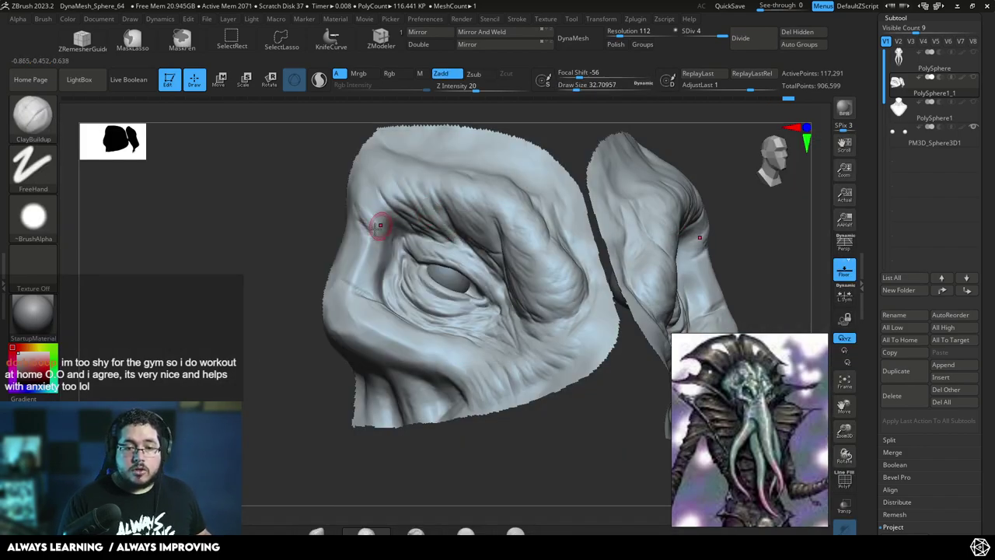
pyautogui.moveTo(376, 227); pyautogui.dragTo(370, 231)
# - Refine the creases along the outer rim of the eye socket with DamStandard at draw size about 29
pyautogui.moveTo(394, 255); pyautogui.dragTo(339, 236, button='right')
pyautogui.press('space')
pyautogui.moveTo(455, 255); pyautogui.dragTo(450, 255)
pyautogui.press('b')
pyautogui.press('d')
pyautogui.press('s')
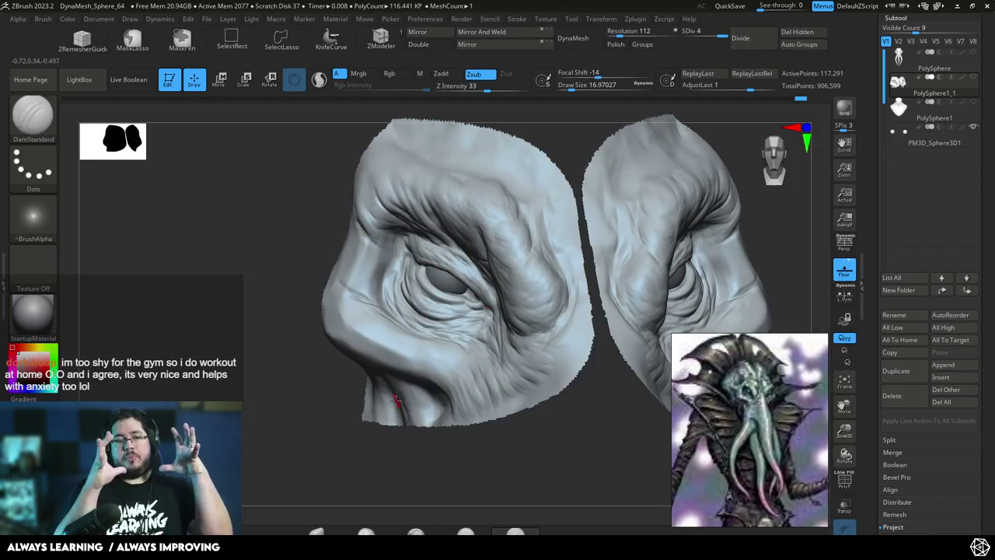
pyautogui.moveTo(308, 286); pyautogui.dragTo(347, 282)
pyautogui.press(']')
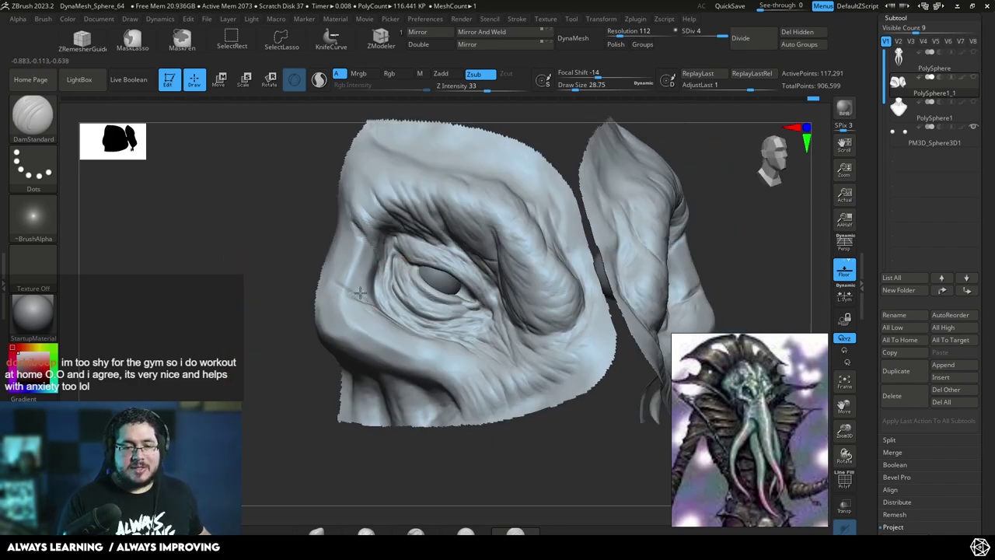
# - Unhide the rest of the head mesh around the isolated eye area
pyautogui.moveTo(362, 296); pyautogui.dragTo(325, 273, button='right')
pyautogui.moveTo(453, 384)
pyautogui.mouseDown(button='right')
pyautogui.moveTo(421, 320)
pyautogui.moveTo(395, 325)
pyautogui.moveTo(426, 409)
pyautogui.moveTo(491, 428)
pyautogui.mouseUp(button='right')
pyautogui.keyDown('ctrl'); pyautogui.keyDown('shift'); pyautogui.click(676, 199); pyautogui.keyUp('shift'); pyautogui.keyUp('ctrl')
pyautogui.moveTo(660, 196)
pyautogui.keyDown('ctrl'); pyautogui.mouseDown(button='right')
pyautogui.moveTo(630, 183)
pyautogui.moveTo(615, 221)
pyautogui.moveTo(622, 311)
pyautogui.moveTo(595, 256)
pyautogui.moveTo(600, 224)
pyautogui.mouseUp(button='right'); pyautogui.keyUp('ctrl')
pyautogui.moveTo(415, 302); pyautogui.dragTo(434, 311, button='right')
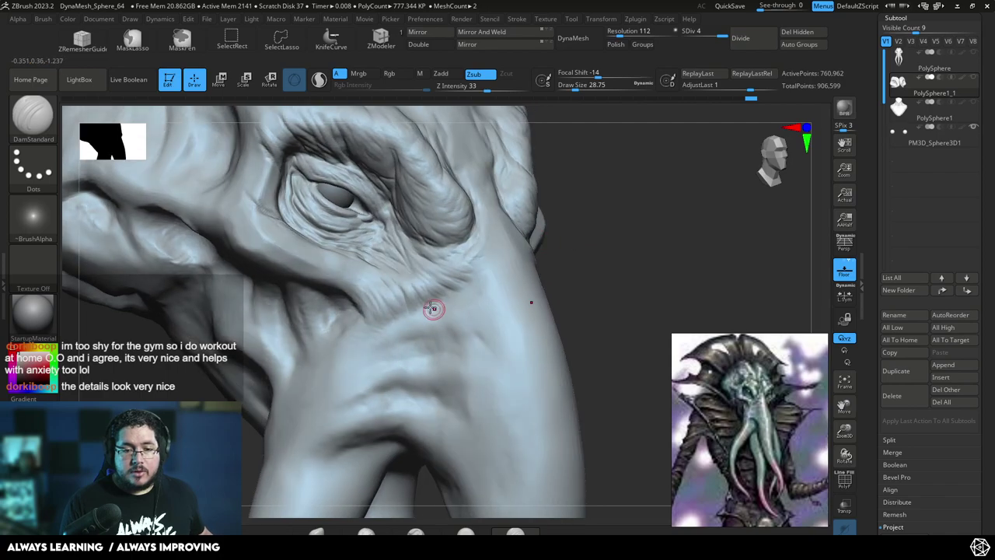
# - Extend the cheek wrinkles down toward the tentacle base with ClayBuildup at draw size about 51
pyautogui.press('b')
pyautogui.press('c')
pyautogui.press('b')
pyautogui.press('space')
pyautogui.moveTo(419, 301); pyautogui.dragTo(425, 305)
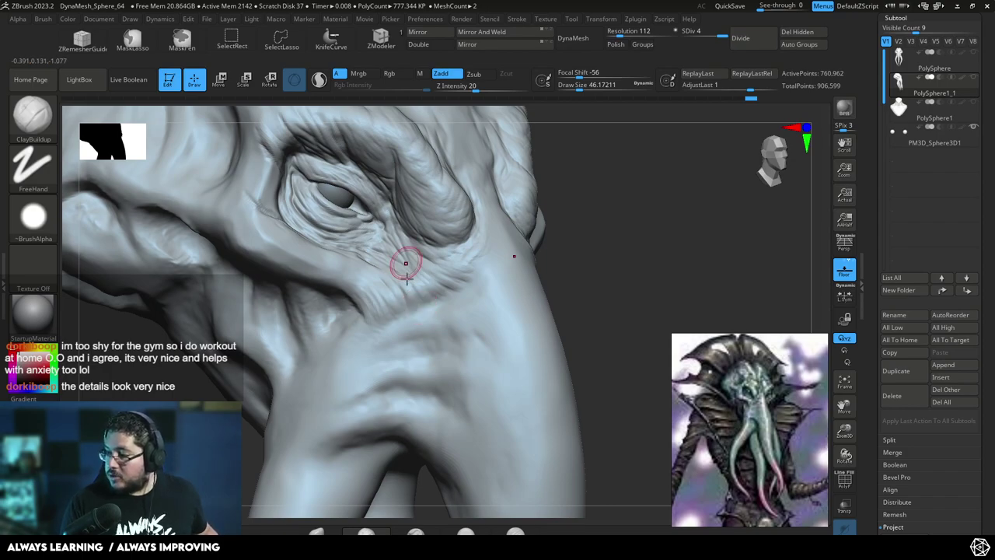
pyautogui.press('space')
pyautogui.press('space')
pyautogui.moveTo(422, 310); pyautogui.dragTo(410, 309)
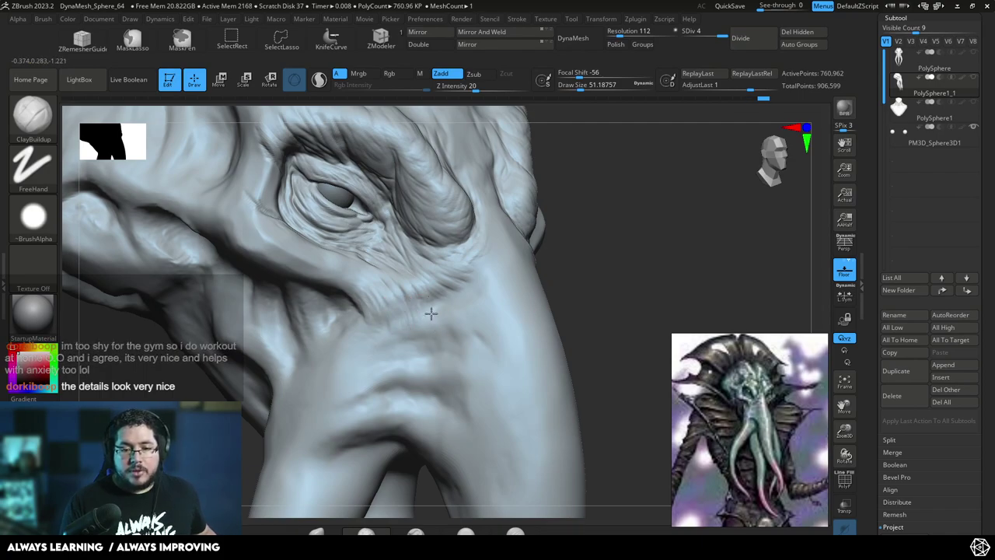
pyautogui.moveTo(443, 295)
pyautogui.mouseDown()
pyautogui.moveTo(464, 306)
pyautogui.moveTo(458, 285)
pyautogui.mouseUp()
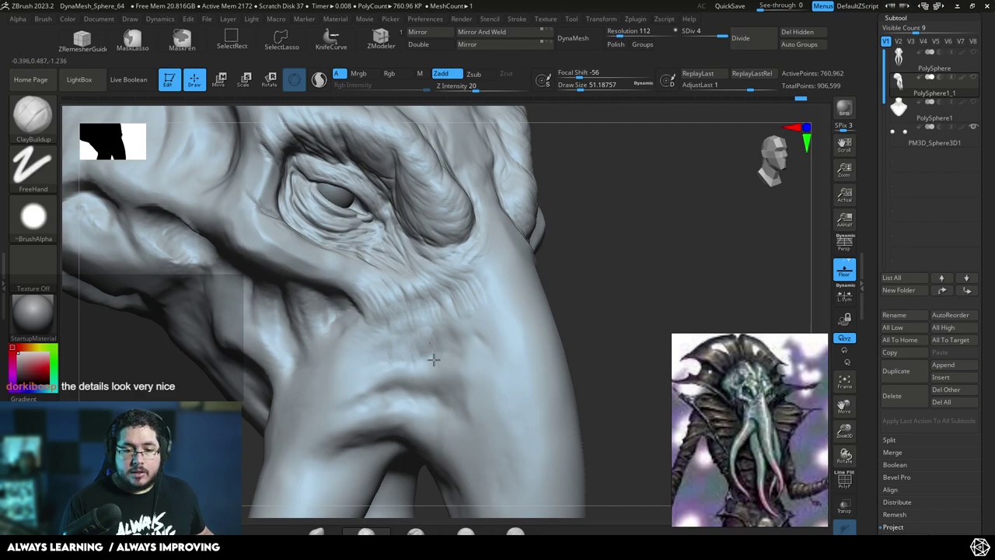
# - Add vertical wrinkles over the ridge above the tentacle junction and along the central tentacle's side with ClayBuildup
pyautogui.moveTo(585, 302); pyautogui.dragTo(588, 250)
pyautogui.moveTo(421, 269)
pyautogui.mouseDown()
pyautogui.moveTo(382, 329)
pyautogui.moveTo(384, 300)
pyautogui.moveTo(404, 337)
pyautogui.moveTo(433, 322)
pyautogui.moveTo(445, 334)
pyautogui.mouseUp()
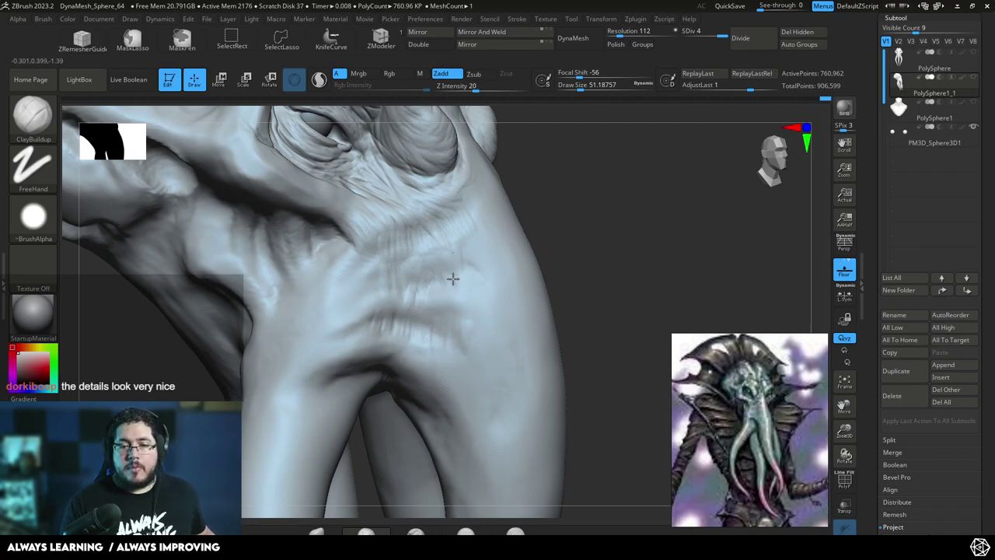
pyautogui.moveTo(447, 260)
pyautogui.mouseDown(button='right')
pyautogui.moveTo(542, 231)
pyautogui.moveTo(440, 283)
pyautogui.mouseUp(button='right')
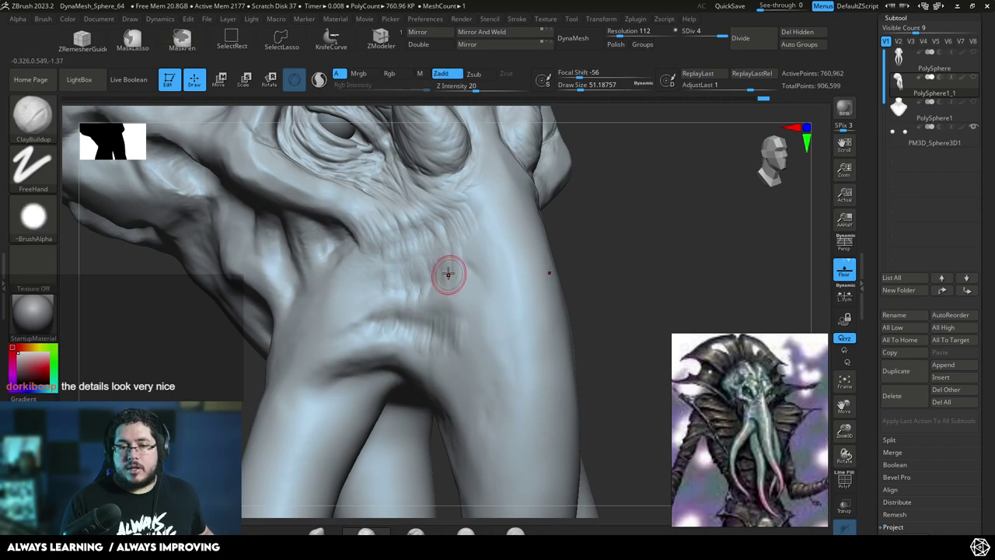
pyautogui.moveTo(444, 271)
pyautogui.mouseDown()
pyautogui.moveTo(475, 288)
pyautogui.moveTo(477, 273)
pyautogui.mouseUp()
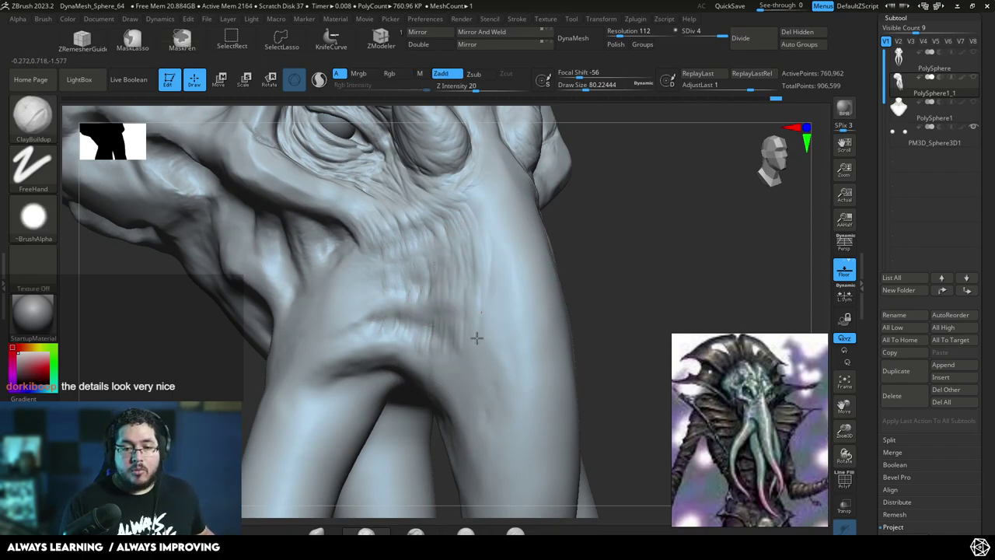
# - Sculpt wrinkles from the outer cheek down to the side tentacle's root with ClayBuildup at draw size about 59
pyautogui.moveTo(595, 262); pyautogui.dragTo(485, 244)
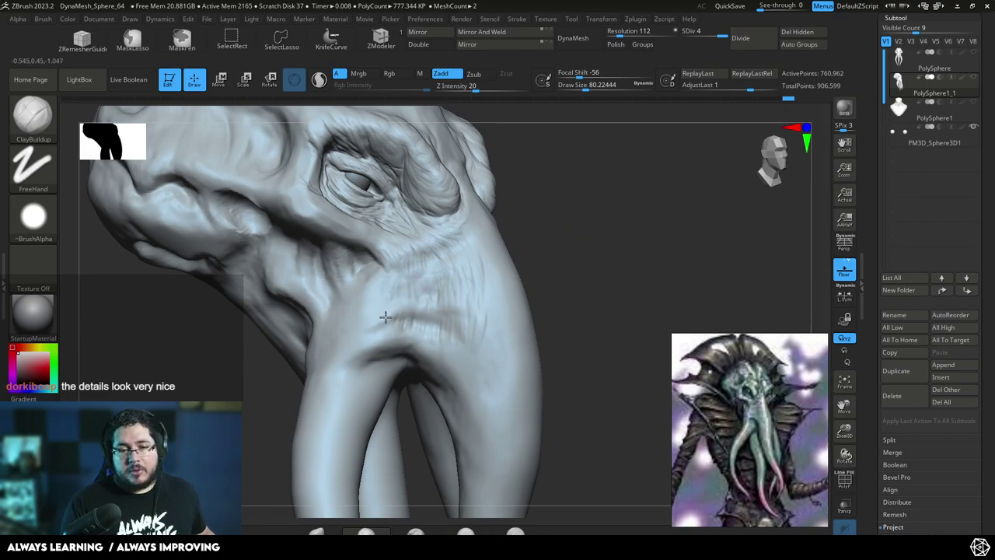
pyautogui.moveTo(378, 308); pyautogui.dragTo(381, 269)
pyautogui.press('space')
pyautogui.moveTo(571, 218)
pyautogui.mouseDown()
pyautogui.moveTo(542, 207)
pyautogui.moveTo(538, 253)
pyautogui.mouseUp()
pyautogui.press('space')
pyautogui.moveTo(378, 251)
pyautogui.mouseDown()
pyautogui.moveTo(369, 250)
pyautogui.moveTo(360, 309)
pyautogui.mouseUp()
pyautogui.press('space')
pyautogui.moveTo(389, 266); pyautogui.dragTo(365, 311)
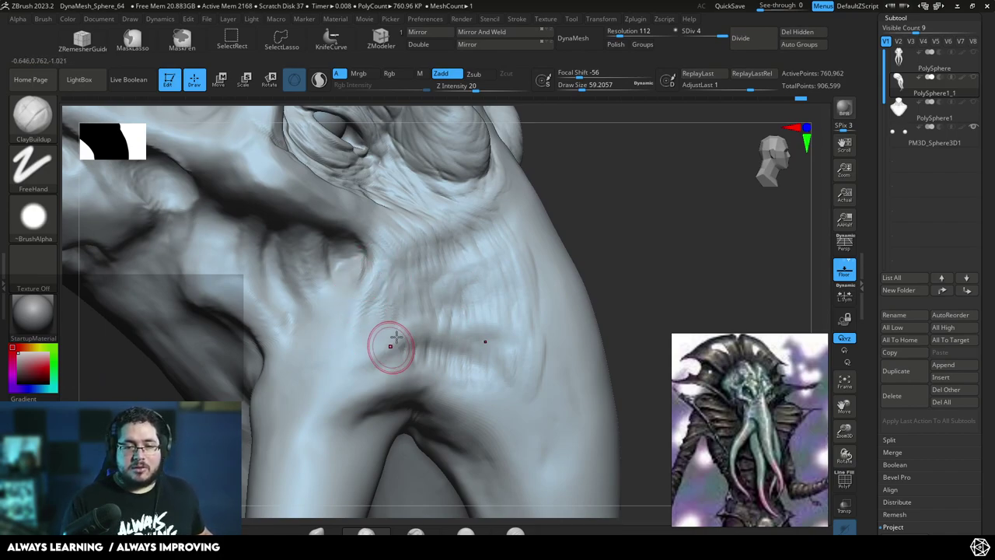
# - Layer broad curved folds over the skin above the tentacle junction with ClayBuildup at draw sizes about 112 and 94
pyautogui.moveTo(584, 212)
pyautogui.keyDown('alt'); pyautogui.mouseDown()
pyautogui.moveTo(587, 236)
pyautogui.moveTo(587, 175)
pyautogui.moveTo(571, 186)
pyautogui.mouseUp(); pyautogui.keyUp('alt')
pyautogui.keyDown('alt'); pyautogui.moveTo(571, 186); pyautogui.dragTo(566, 217); pyautogui.keyUp('alt')
pyautogui.press('space')
pyautogui.moveTo(412, 279); pyautogui.dragTo(421, 278)
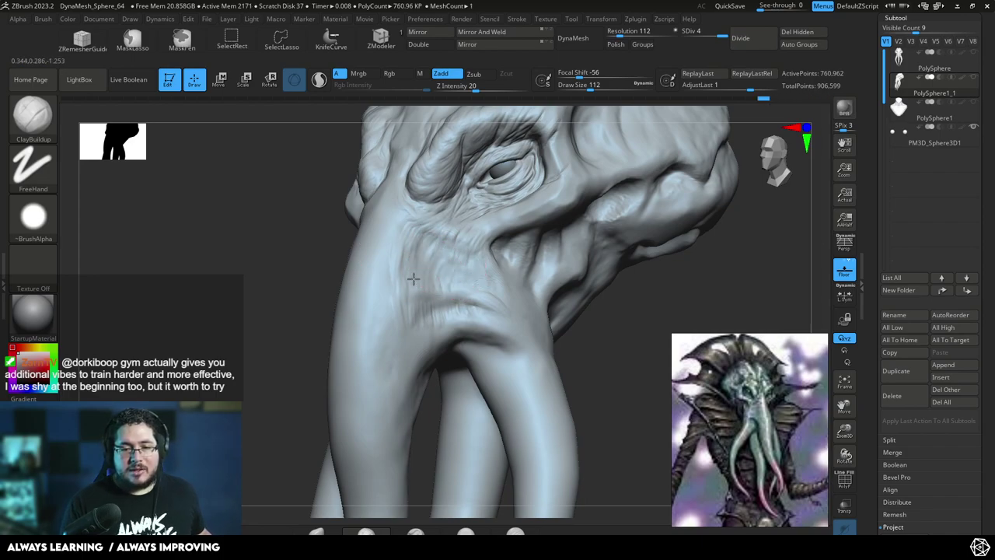
pyautogui.press('space')
pyautogui.moveTo(417, 245); pyautogui.dragTo(413, 242)
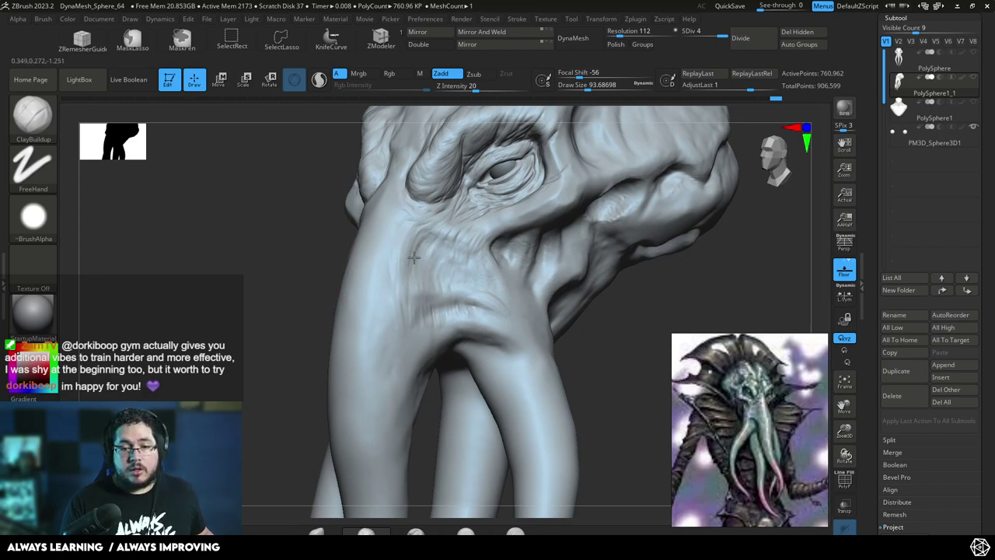
pyautogui.moveTo(447, 268)
pyautogui.mouseDown()
pyautogui.moveTo(438, 292)
pyautogui.moveTo(470, 287)
pyautogui.mouseUp()
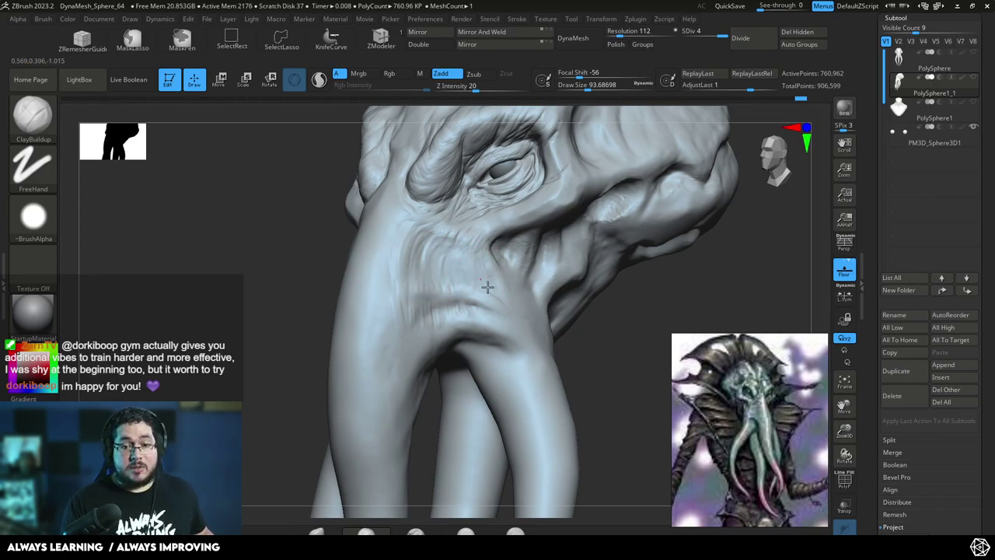
pyautogui.keyDown('shift'); pyautogui.moveTo(303, 326); pyautogui.dragTo(335, 322); pyautogui.keyUp('shift')
pyautogui.moveTo(555, 277); pyautogui.dragTo(597, 277)
pyautogui.moveTo(513, 275); pyautogui.dragTo(528, 283)
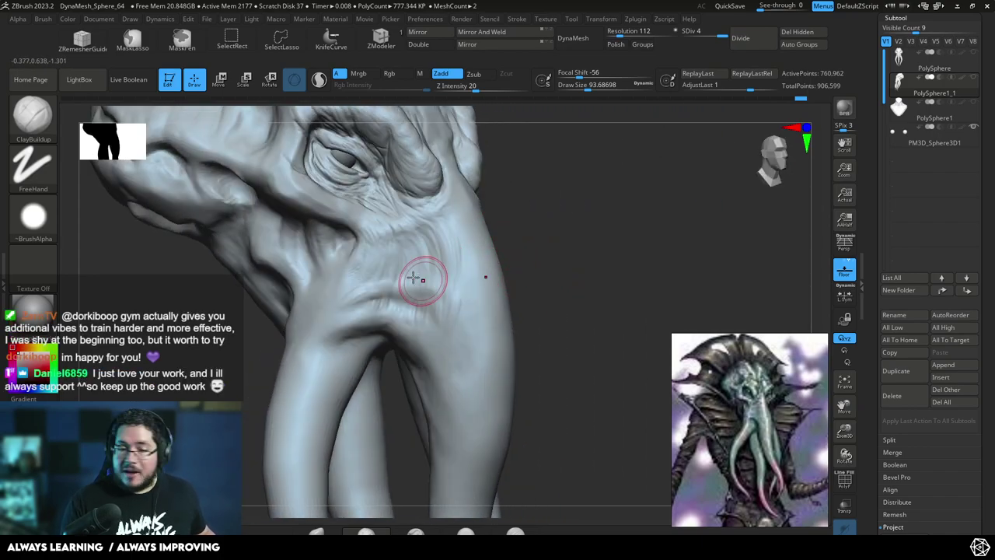
# - Flatten the folds and bulges around the tentacle roots with TrimDynamic at draw size about 128
pyautogui.press('b')
pyautogui.press('t')
pyautogui.press('d')
pyautogui.press('space')
pyautogui.moveTo(464, 263); pyautogui.dragTo(453, 248)
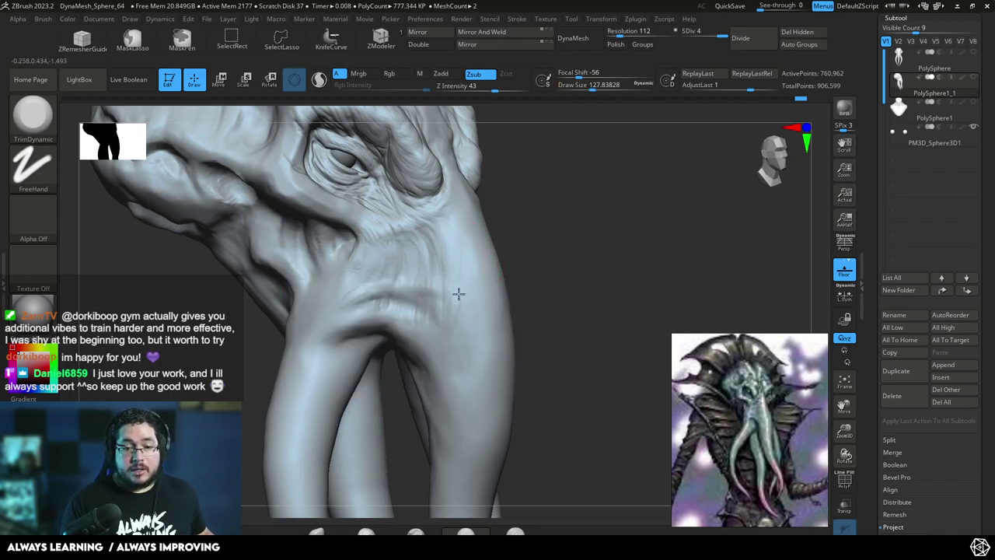
pyautogui.moveTo(431, 336); pyautogui.dragTo(373, 317)
pyautogui.moveTo(458, 325); pyautogui.dragTo(419, 281, button='right')
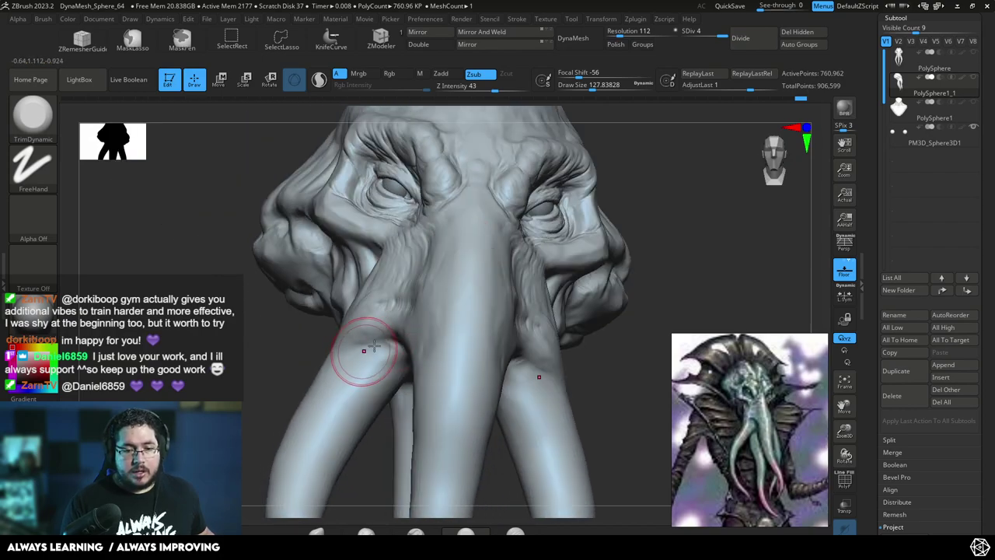
pyautogui.moveTo(298, 329); pyautogui.dragTo(366, 311)
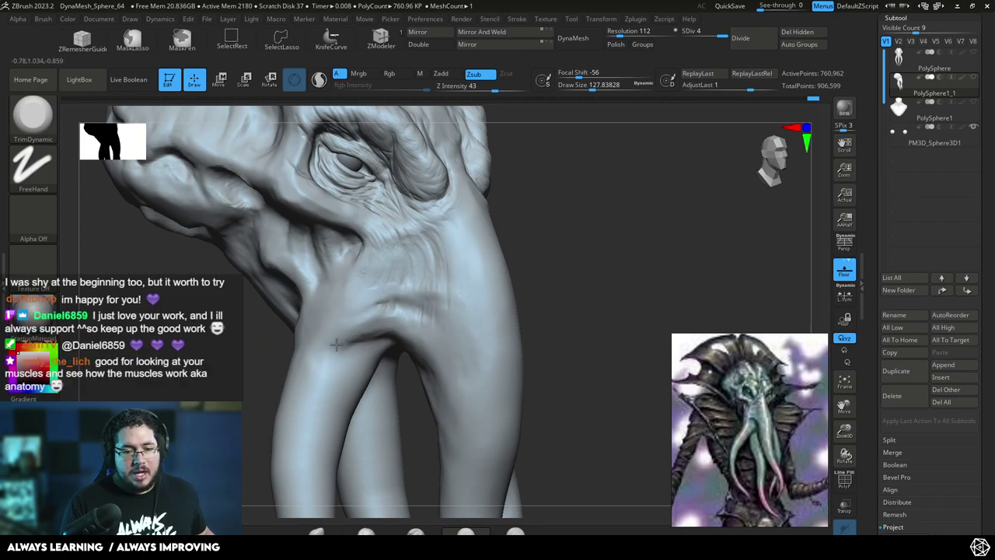
# - Build up the fold arching over the tentacle junction with ClayBuildup at draw sizes about 80 and 101
pyautogui.moveTo(567, 325)
pyautogui.mouseDown(button='right')
pyautogui.moveTo(580, 311)
pyautogui.moveTo(544, 305)
pyautogui.moveTo(575, 270)
pyautogui.moveTo(599, 298)
pyautogui.moveTo(572, 276)
pyautogui.mouseUp(button='right')
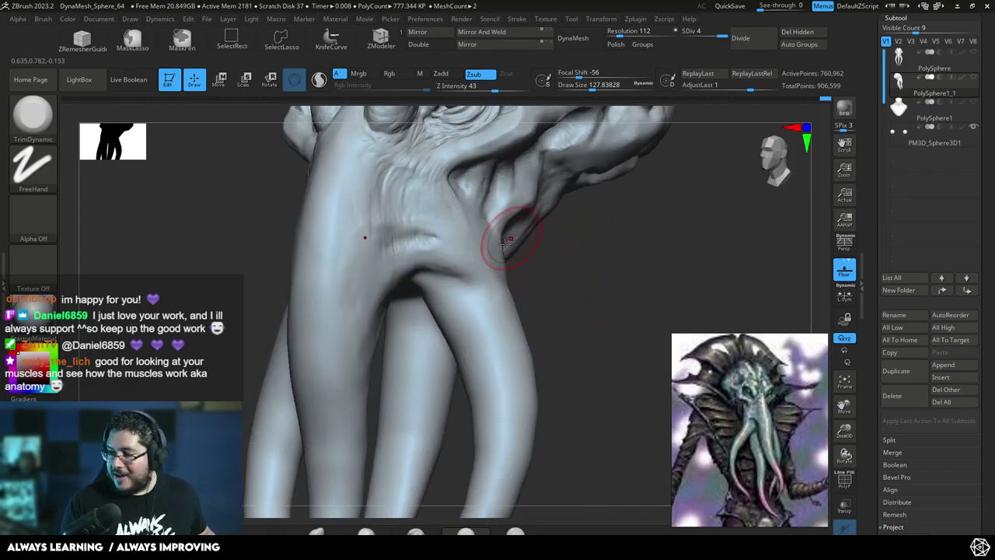
pyautogui.press('b')
pyautogui.press('c')
pyautogui.press('b')
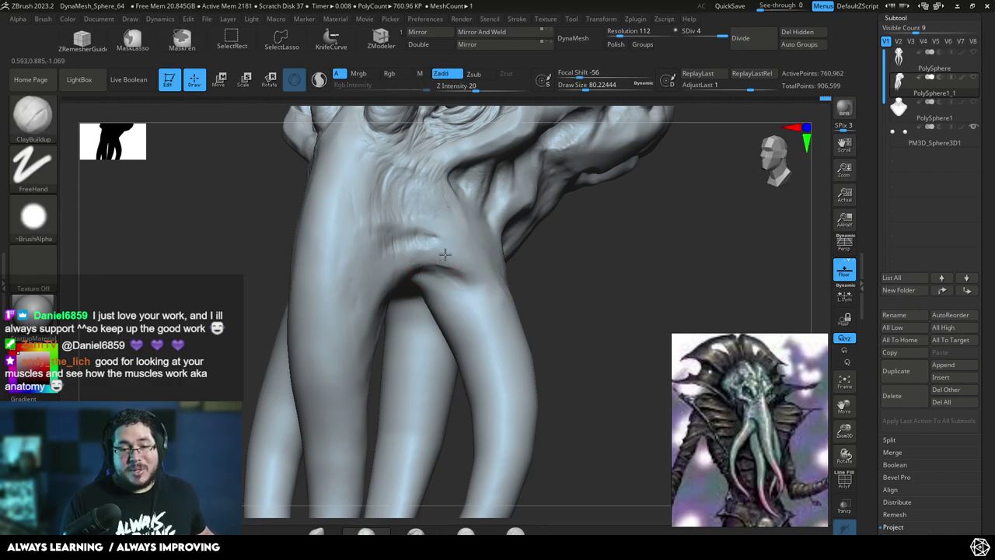
pyautogui.moveTo(434, 250); pyautogui.dragTo(485, 300)
pyautogui.moveTo(485, 300); pyautogui.dragTo(498, 280, button='right')
pyautogui.press(']')
pyautogui.moveTo(440, 249)
pyautogui.mouseDown()
pyautogui.moveTo(485, 304)
pyautogui.moveTo(442, 255)
pyautogui.mouseUp()
pyautogui.moveTo(484, 295)
pyautogui.mouseDown()
pyautogui.moveTo(445, 255)
pyautogui.moveTo(473, 280)
pyautogui.mouseUp()
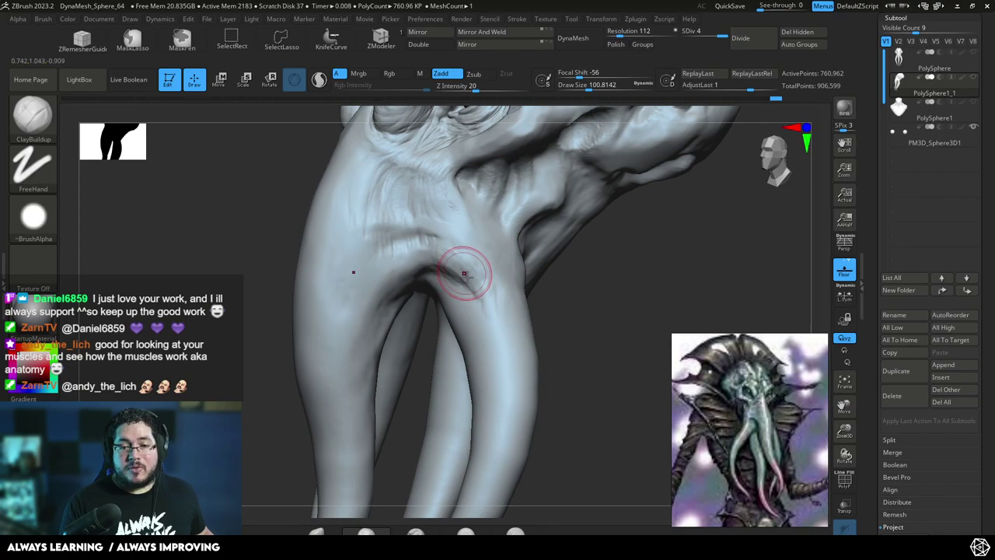
# - Flatten the fold arching over the tentacle junction with TrimDynamic at draw size about 145
pyautogui.press('b')
pyautogui.press('t')
pyautogui.press('d')
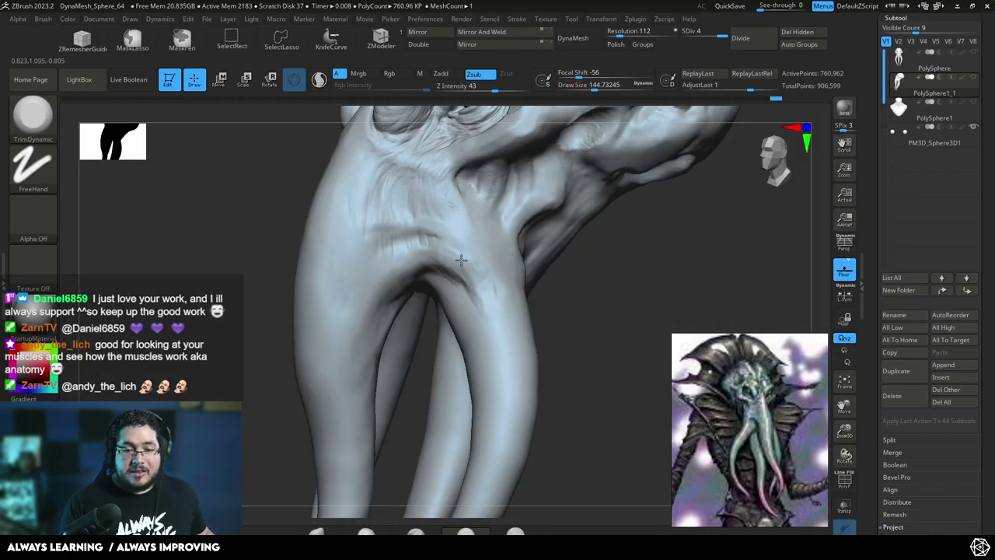
pyautogui.moveTo(436, 254)
pyautogui.mouseDown()
pyautogui.moveTo(469, 263)
pyautogui.moveTo(496, 291)
pyautogui.mouseUp()
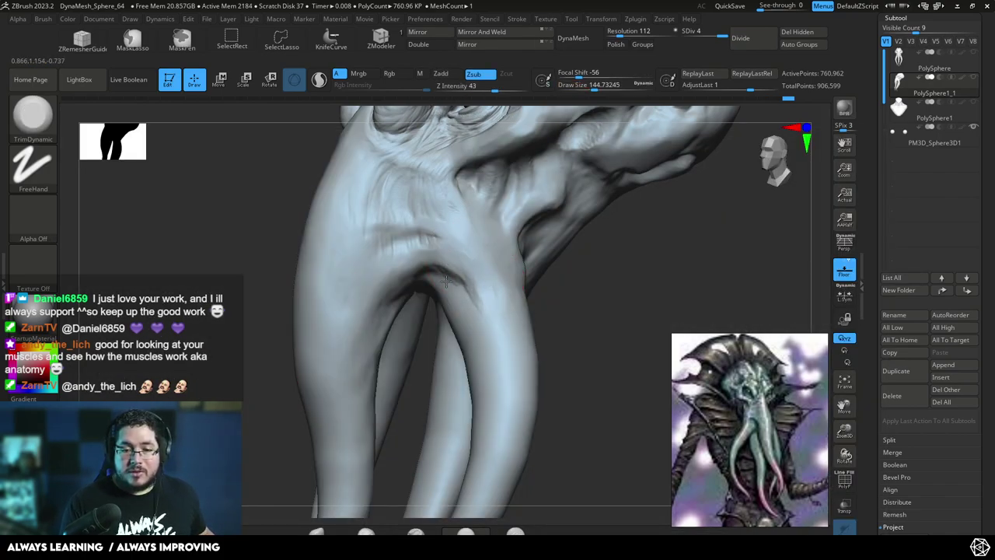
# - Carve curved creases into the skin just above the tentacle junction with DamStandard at draw size about 44
pyautogui.press('f')
pyautogui.moveTo(552, 331); pyautogui.dragTo(596, 331)
pyautogui.moveTo(595, 331)
pyautogui.keyDown('alt'); pyautogui.mouseDown()
pyautogui.moveTo(565, 309)
pyautogui.moveTo(588, 340)
pyautogui.moveTo(588, 311)
pyautogui.moveTo(620, 328)
pyautogui.mouseUp(); pyautogui.keyUp('alt')
pyautogui.moveTo(563, 227); pyautogui.dragTo(607, 274)
pyautogui.press('b')
pyautogui.press('d')
pyautogui.press('s')
pyautogui.press('space')
pyautogui.press('space')
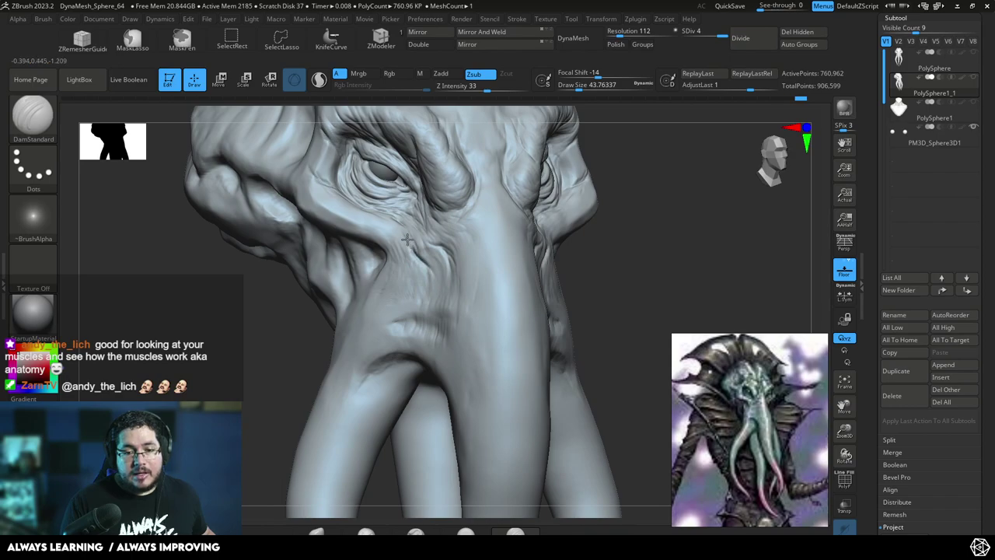
pyautogui.moveTo(731, 291); pyautogui.dragTo(585, 231)
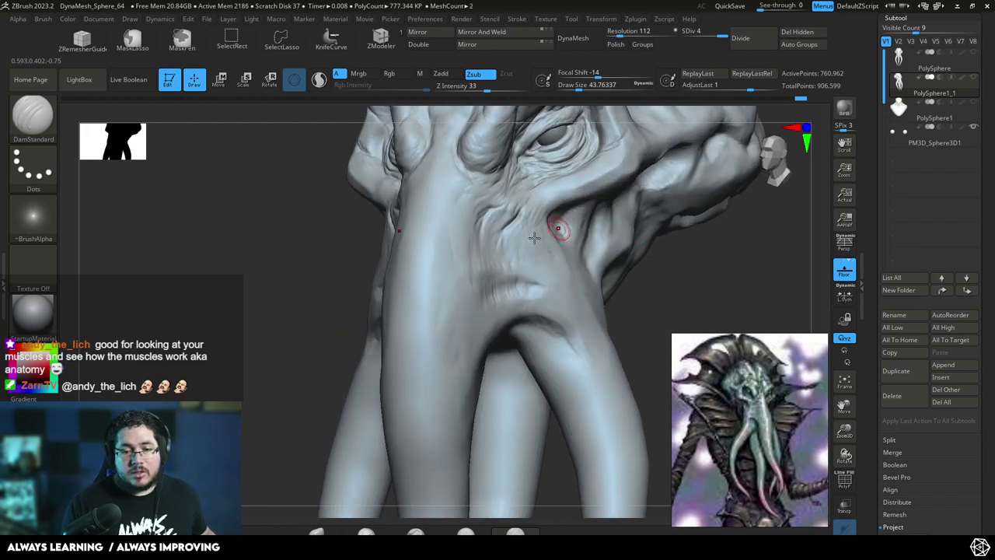
pyautogui.moveTo(504, 283); pyautogui.dragTo(499, 279)
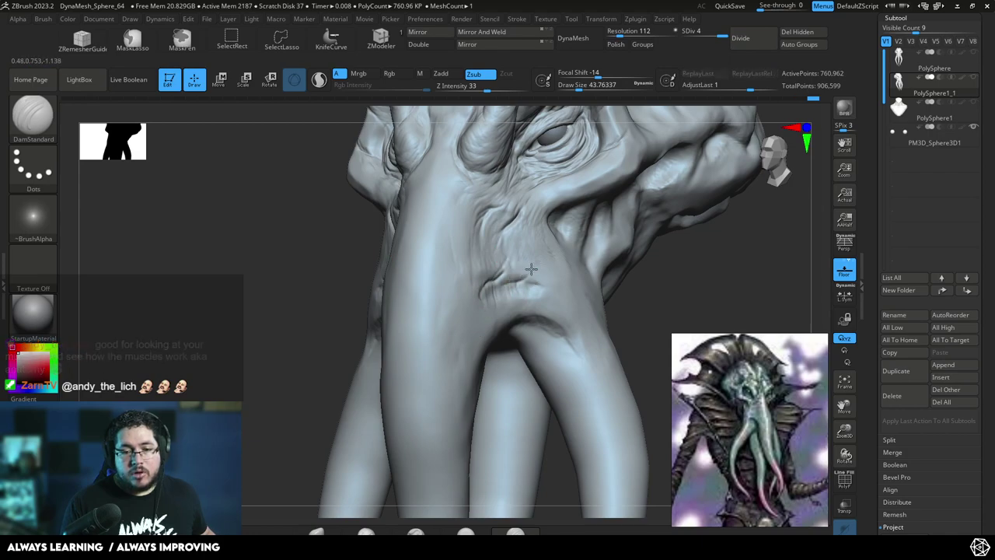
pyautogui.moveTo(537, 257); pyautogui.dragTo(505, 282)
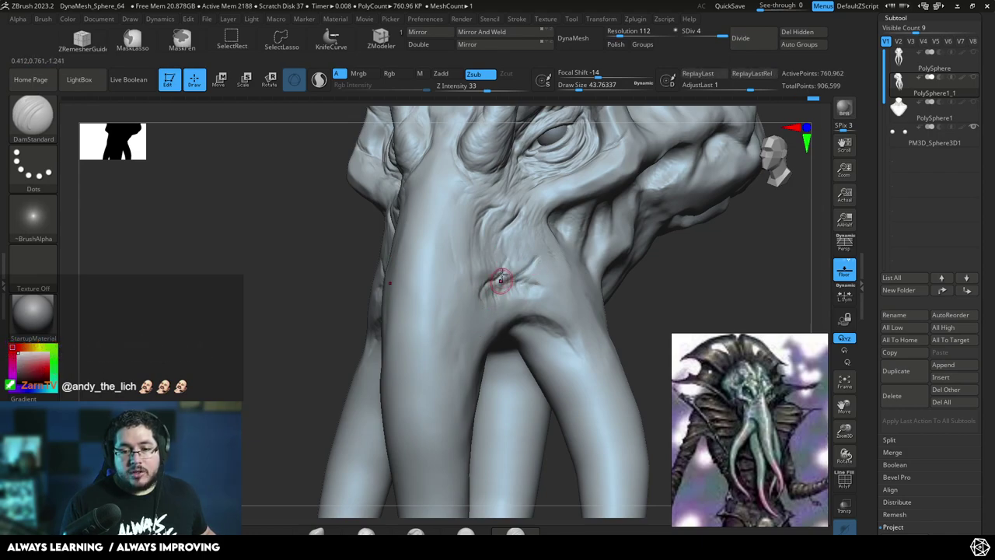
# - Build up the fold next to the carved creases above the tentacle junction with ClayBuildup at draw size about 54
pyautogui.press('b')
pyautogui.press('c')
pyautogui.press('b')
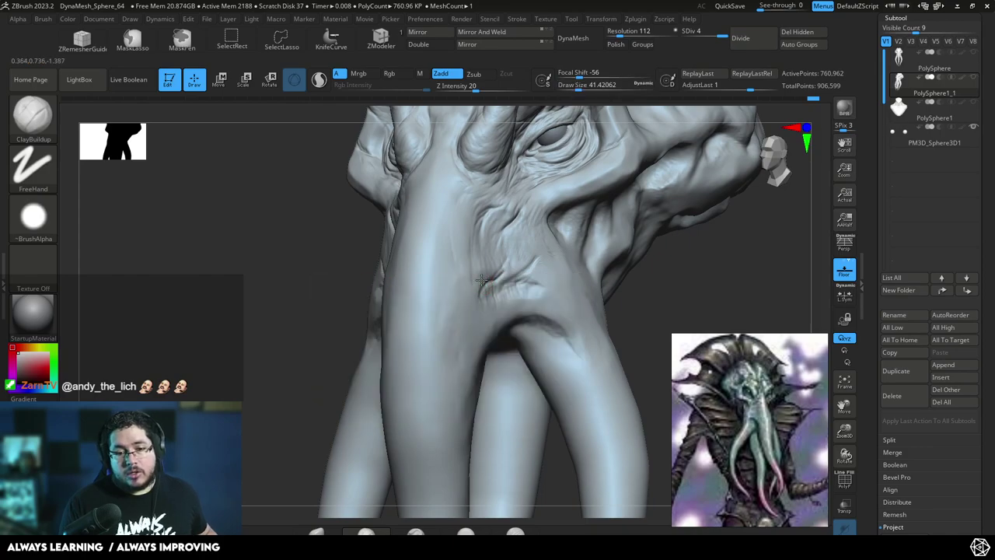
pyautogui.press('space')
pyautogui.moveTo(491, 278); pyautogui.dragTo(494, 275)
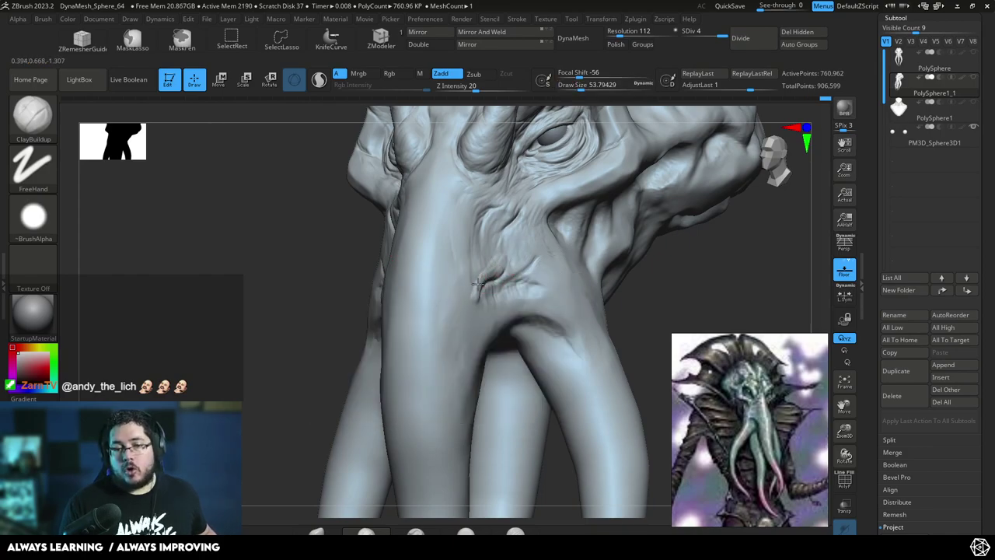
# - Open Paint and sketch a large rectangular frame with the numbers 1-2-3 beside it
pyautogui.press('super')
pyautogui.write('paoint')
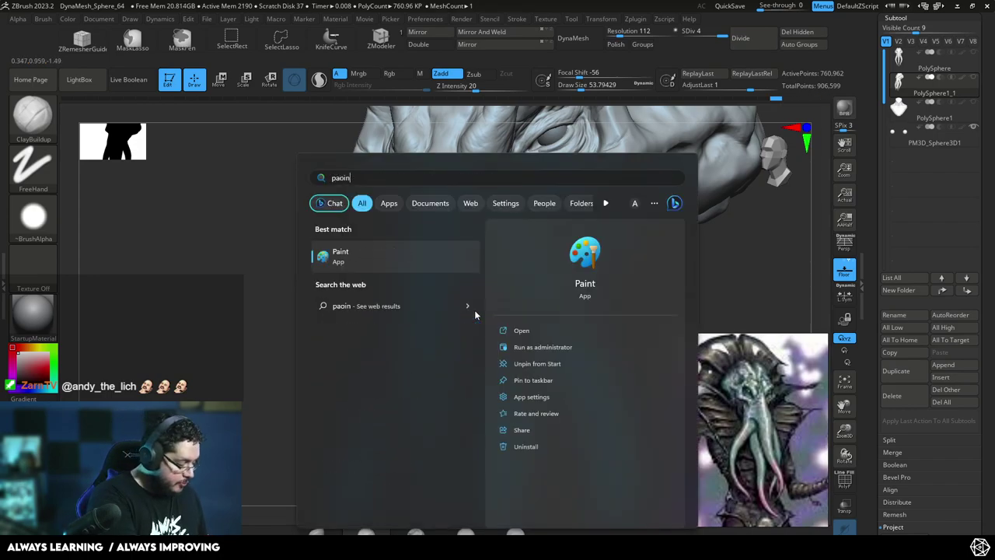
pyautogui.press('Return')
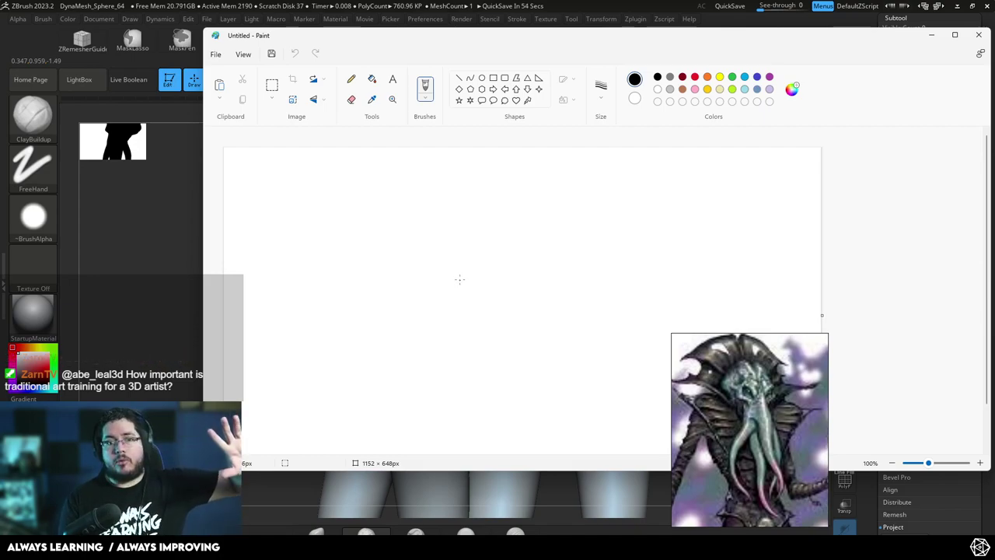
pyautogui.moveTo(389, 194); pyautogui.dragTo(390, 318)
pyautogui.moveTo(387, 194)
pyautogui.mouseDown()
pyautogui.moveTo(590, 207)
pyautogui.moveTo(587, 326)
pyautogui.mouseUp()
pyautogui.moveTo(389, 320); pyautogui.dragTo(603, 334)
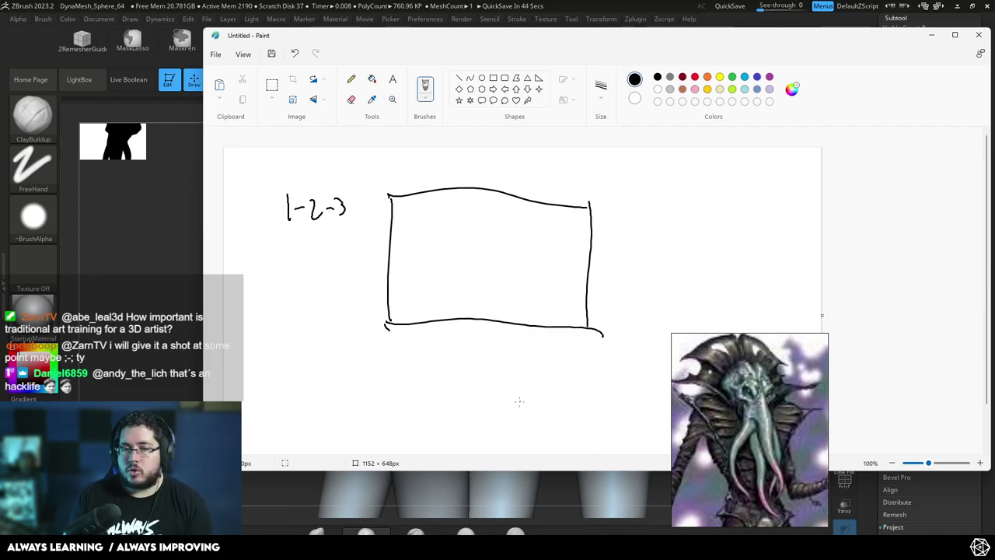
# - Draw a simple house with a pitched roof, a door and a paned window inside the frame
pyautogui.moveTo(481, 248)
pyautogui.mouseDown()
pyautogui.moveTo(481, 316)
pyautogui.moveTo(585, 255)
pyautogui.moveTo(566, 322)
pyautogui.moveTo(538, 210)
pyautogui.mouseUp()
pyautogui.moveTo(520, 208); pyautogui.dragTo(611, 274)
pyautogui.moveTo(491, 262)
pyautogui.mouseDown()
pyautogui.moveTo(489, 308)
pyautogui.moveTo(515, 323)
pyautogui.mouseUp()
pyautogui.moveTo(539, 264)
pyautogui.mouseDown()
pyautogui.moveTo(573, 265)
pyautogui.moveTo(539, 265)
pyautogui.mouseUp()
pyautogui.moveTo(555, 264); pyautogui.dragTo(553, 289)
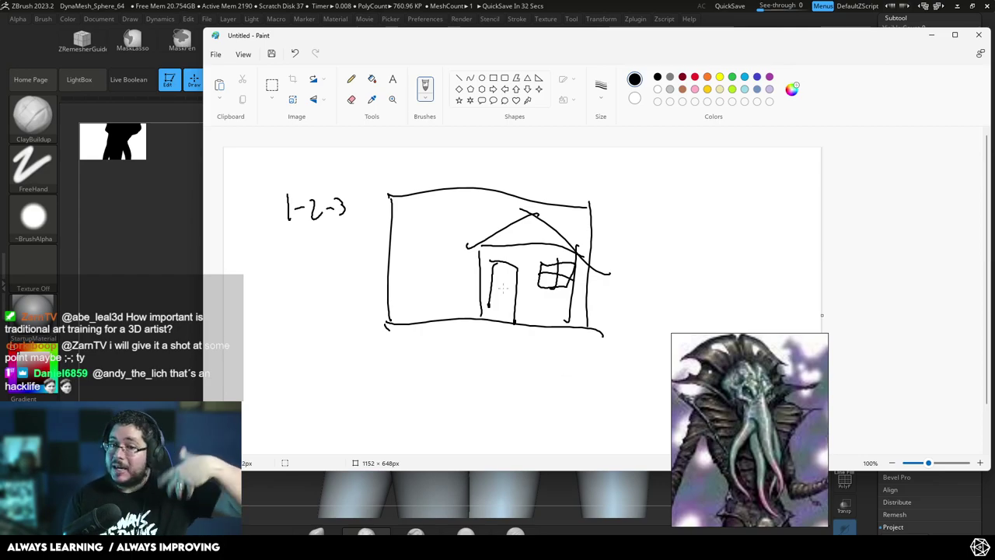
# - Add a tree and a small bicycle beside the house and circle the number 3
pyautogui.moveTo(434, 328)
pyautogui.mouseDown()
pyautogui.moveTo(446, 222)
pyautogui.moveTo(419, 328)
pyautogui.mouseUp()
pyautogui.moveTo(422, 222)
pyautogui.mouseDown()
pyautogui.moveTo(413, 220)
pyautogui.moveTo(460, 216)
pyautogui.moveTo(398, 234)
pyautogui.moveTo(421, 204)
pyautogui.mouseUp()
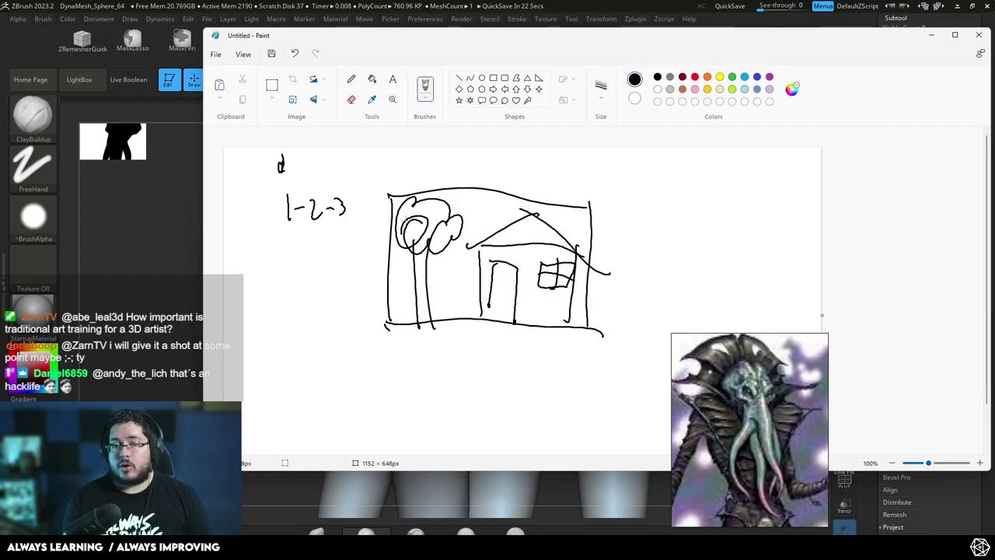
pyautogui.moveTo(339, 195); pyautogui.dragTo(334, 224)
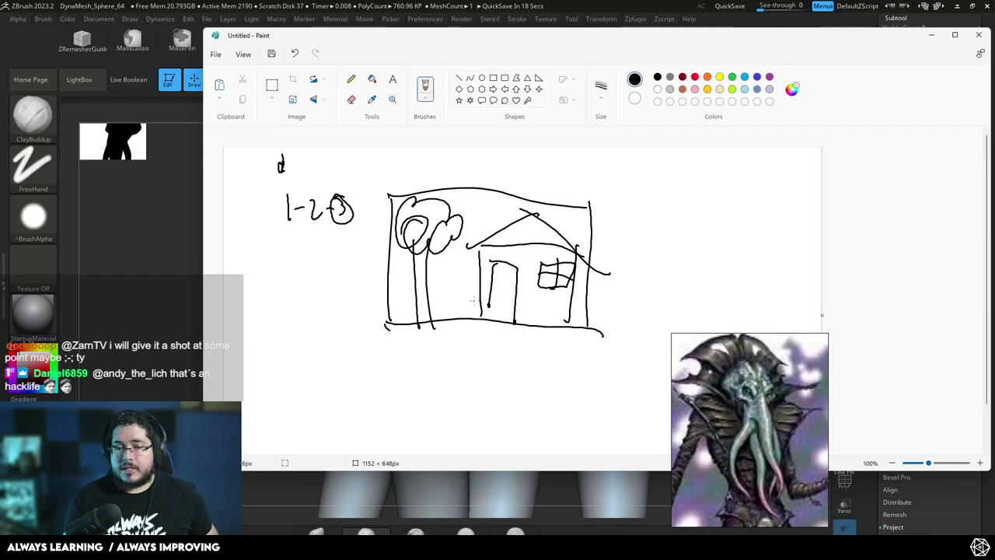
pyautogui.moveTo(525, 311)
pyautogui.mouseDown()
pyautogui.moveTo(521, 320)
pyautogui.moveTo(538, 313)
pyautogui.mouseUp()
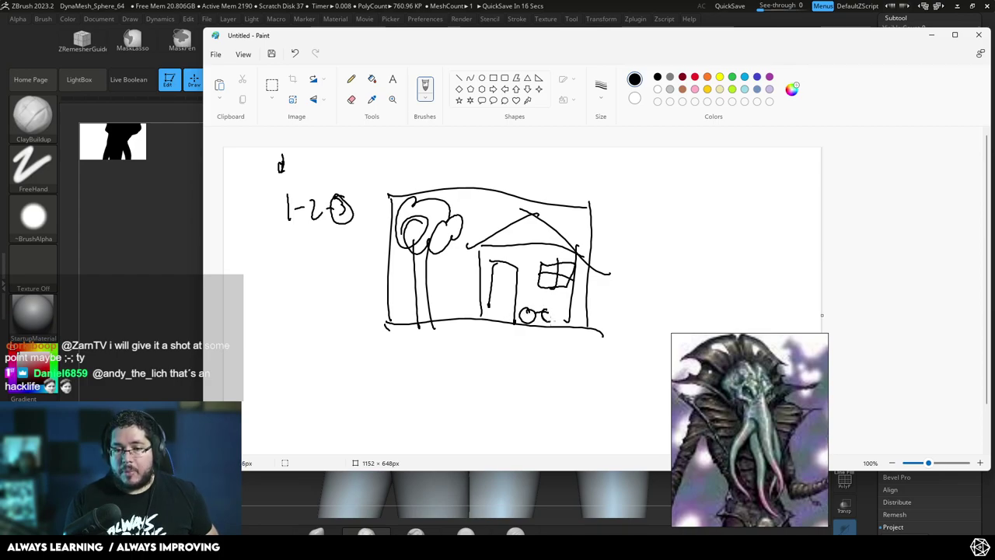
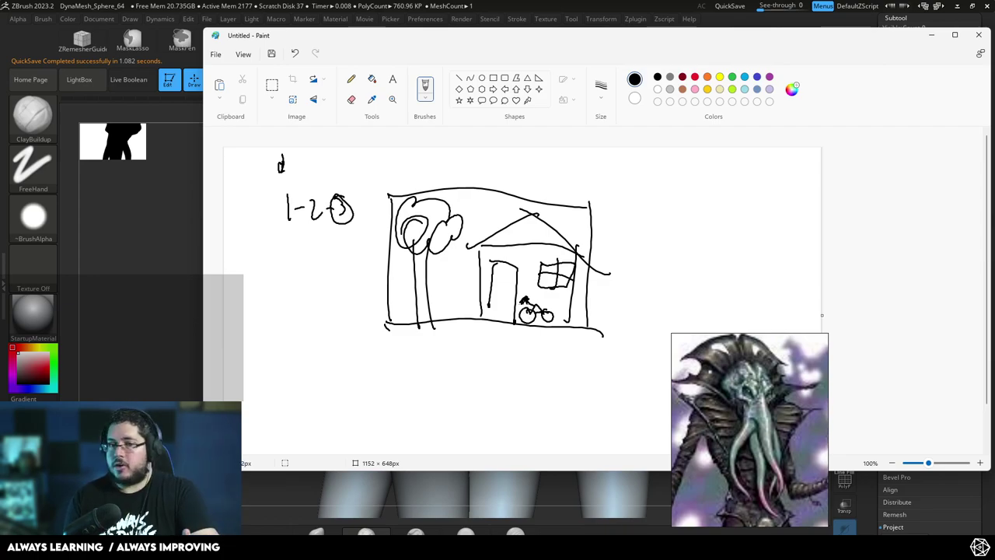
pyautogui.moveTo(521, 232); pyautogui.dragTo(529, 249)
pyautogui.moveTo(437, 203); pyautogui.dragTo(449, 214)
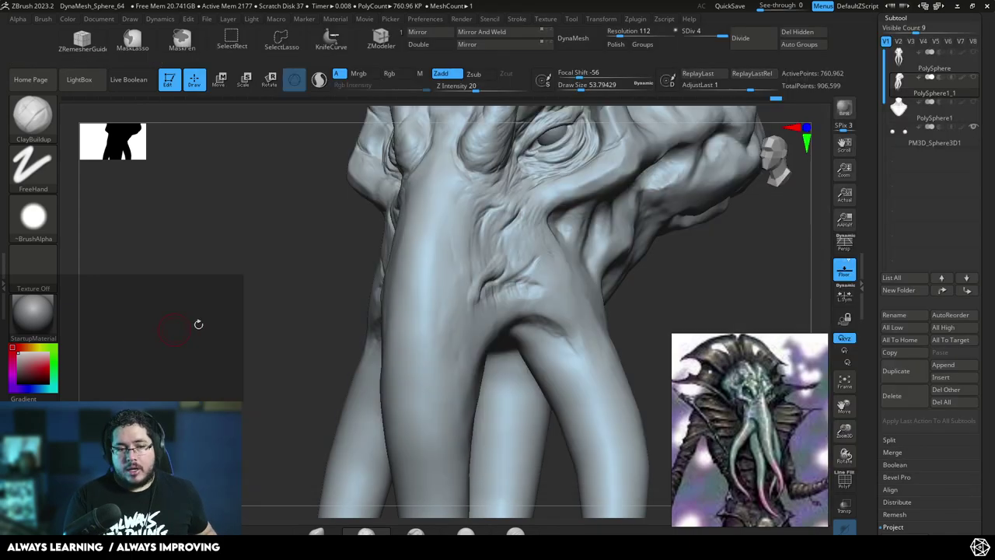
# - Return to ZBrush and refine the wrinkles below the inner eye corner with ClayBuildup, then DamStandard at draw size about 33
pyautogui.press('f')
pyautogui.moveTo(588, 338)
pyautogui.mouseDown()
pyautogui.moveTo(633, 271)
pyautogui.moveTo(422, 196)
pyautogui.mouseUp()
pyautogui.moveTo(561, 257)
pyautogui.keyDown('alt'); pyautogui.mouseDown()
pyautogui.moveTo(583, 315)
pyautogui.moveTo(622, 308)
pyautogui.mouseUp(); pyautogui.keyUp('alt')
pyautogui.press('space')
pyautogui.moveTo(384, 221)
pyautogui.mouseDown()
pyautogui.moveTo(376, 210)
pyautogui.moveTo(397, 225)
pyautogui.moveTo(376, 214)
pyautogui.mouseUp()
pyautogui.press('b')
pyautogui.press('d')
pyautogui.press('s')
pyautogui.press('space')
pyautogui.keyDown('alt'); pyautogui.moveTo(493, 197); pyautogui.dragTo(528, 239); pyautogui.keyUp('alt')
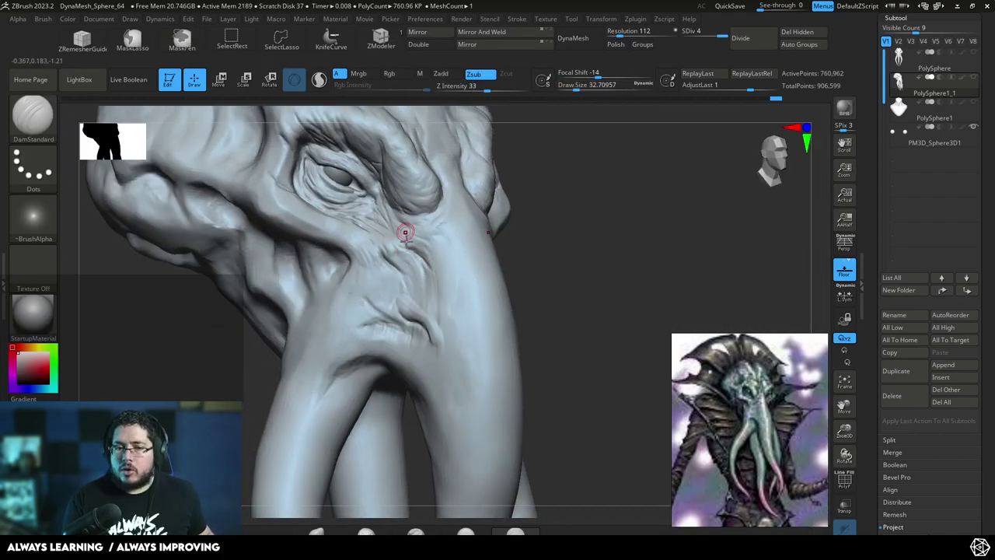
# - Build up the small fold on the cheek below the inner eye corner with ClayBuildup at draw size about 44
pyautogui.press('b')
pyautogui.press('c')
pyautogui.press('b')
pyautogui.press('space')
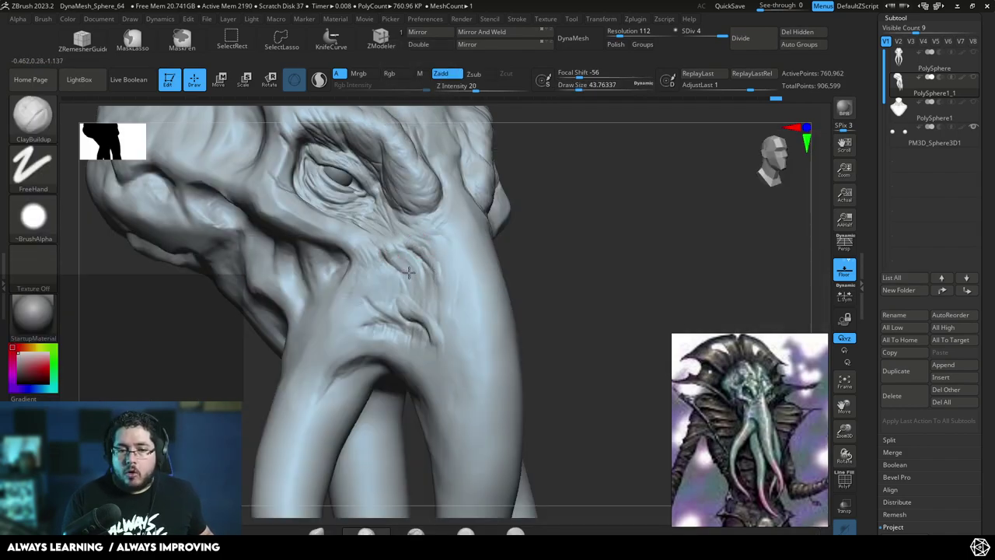
pyautogui.moveTo(396, 262); pyautogui.dragTo(408, 278)
# - Extend the cheek wrinkles down along the edge of the central tentacle's root with ClayBuildup, starting at draw size about 44
pyautogui.moveTo(566, 250); pyautogui.dragTo(523, 261)
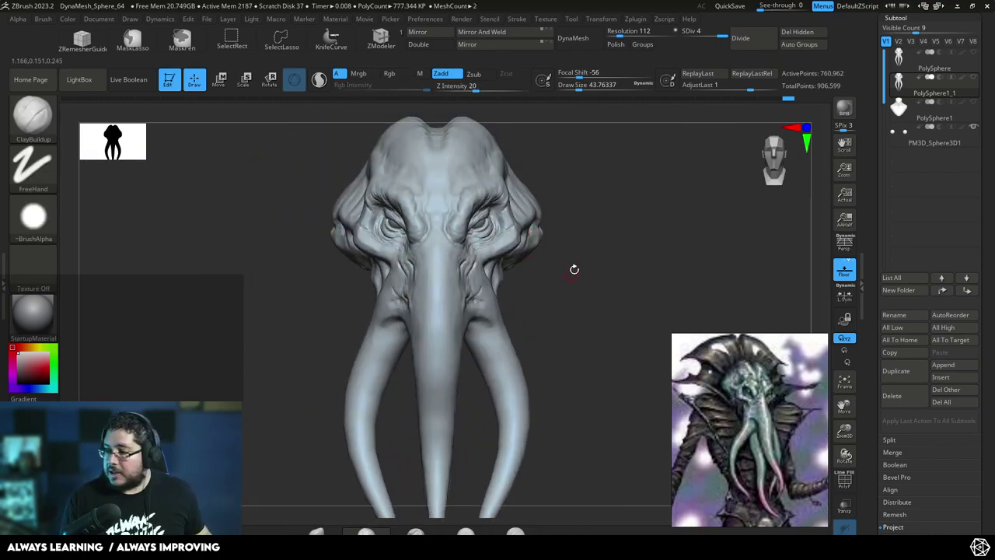
pyautogui.keyDown('alt'); pyautogui.moveTo(581, 265); pyautogui.dragTo(600, 299); pyautogui.keyUp('alt')
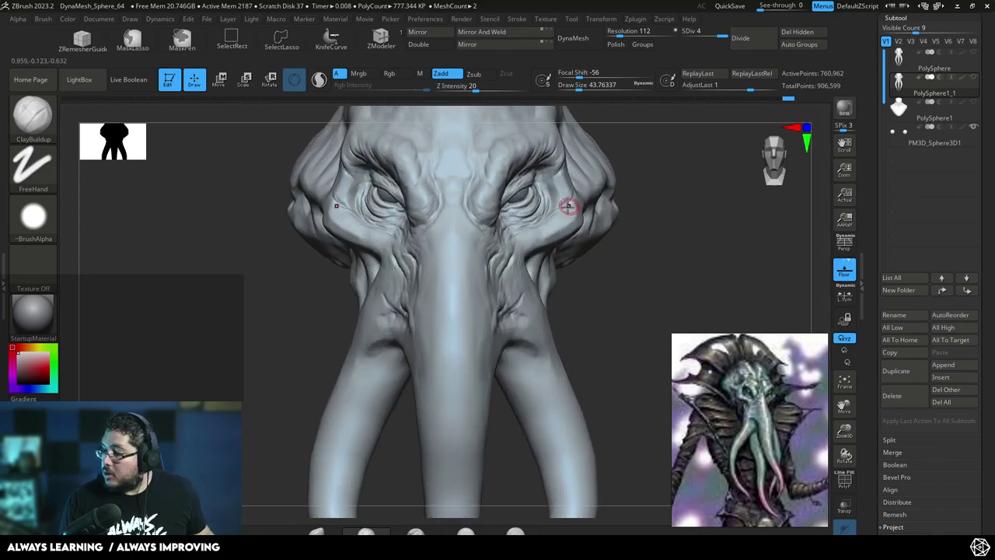
pyautogui.moveTo(619, 249); pyautogui.dragTo(573, 233)
pyautogui.keyDown('alt'); pyautogui.moveTo(314, 329); pyautogui.dragTo(318, 312); pyautogui.keyUp('alt')
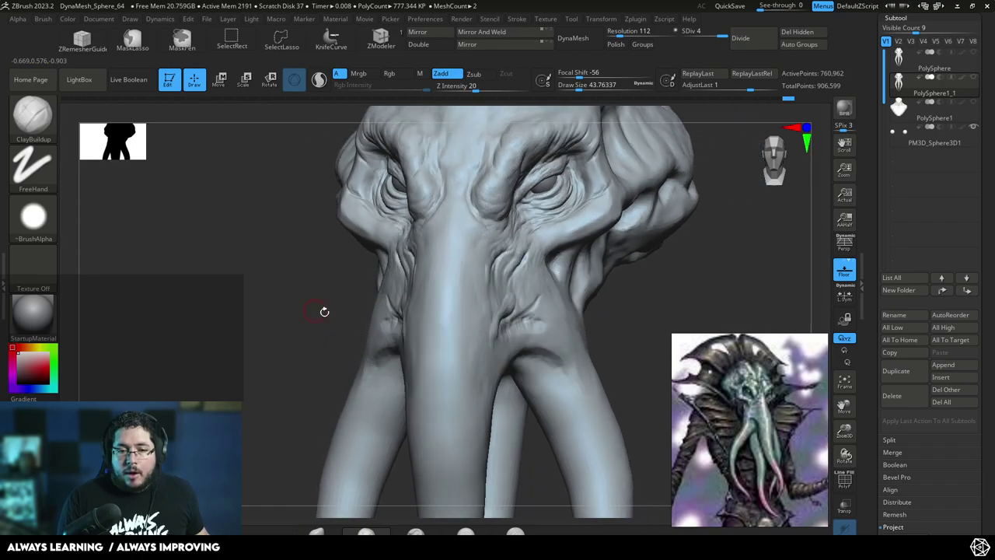
pyautogui.keyDown('alt'); pyautogui.moveTo(629, 312); pyautogui.dragTo(585, 291); pyautogui.keyUp('alt')
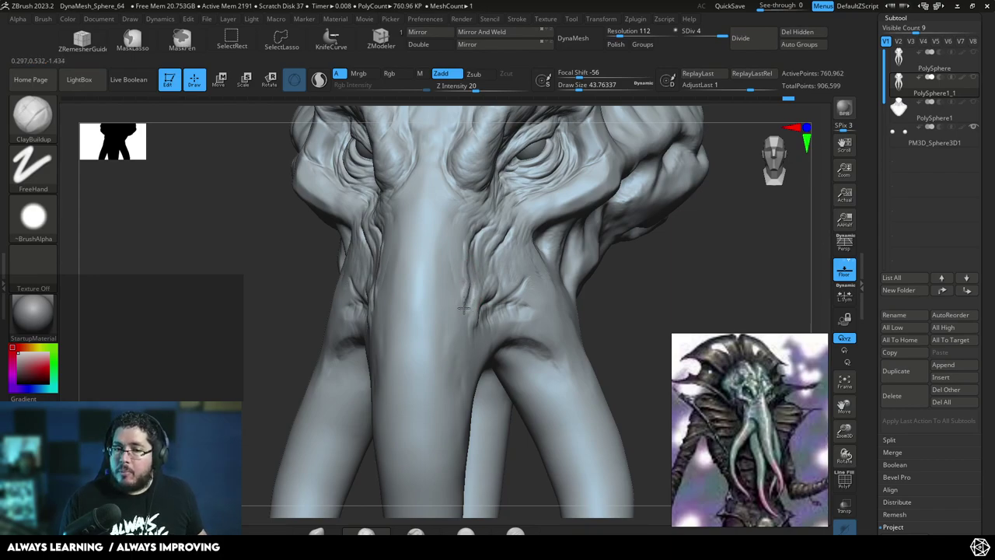
pyautogui.moveTo(470, 332); pyautogui.dragTo(469, 320)
pyautogui.press('[')
pyautogui.moveTo(514, 292)
pyautogui.mouseDown()
pyautogui.moveTo(524, 278)
pyautogui.moveTo(505, 262)
pyautogui.mouseUp()
# - Thicken the upper cheek folds below the eye with ClayBuildup at draw sizes about 49 and 37
pyautogui.press('space')
pyautogui.moveTo(579, 257); pyautogui.dragTo(533, 251, button='right')
pyautogui.moveTo(497, 238); pyautogui.dragTo(495, 227)
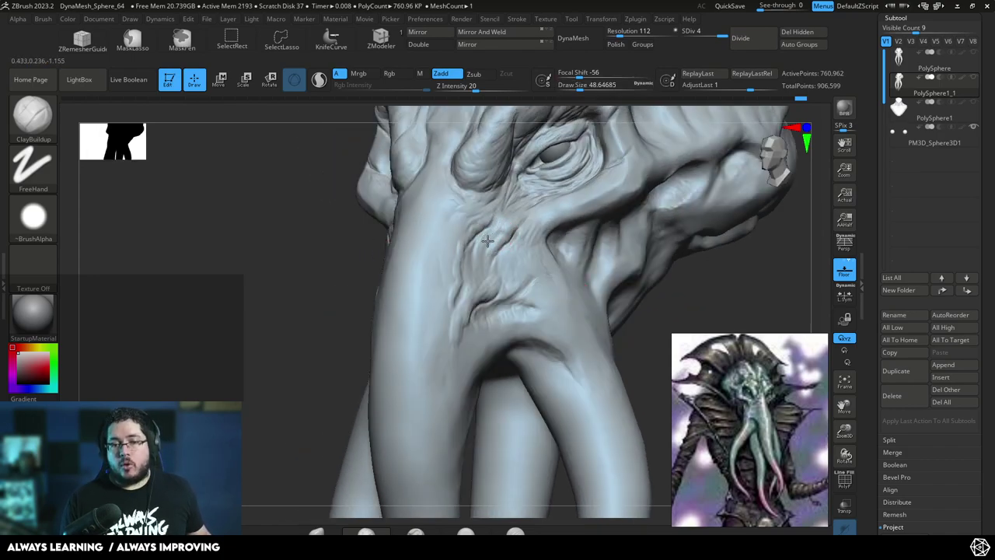
pyautogui.press('[')
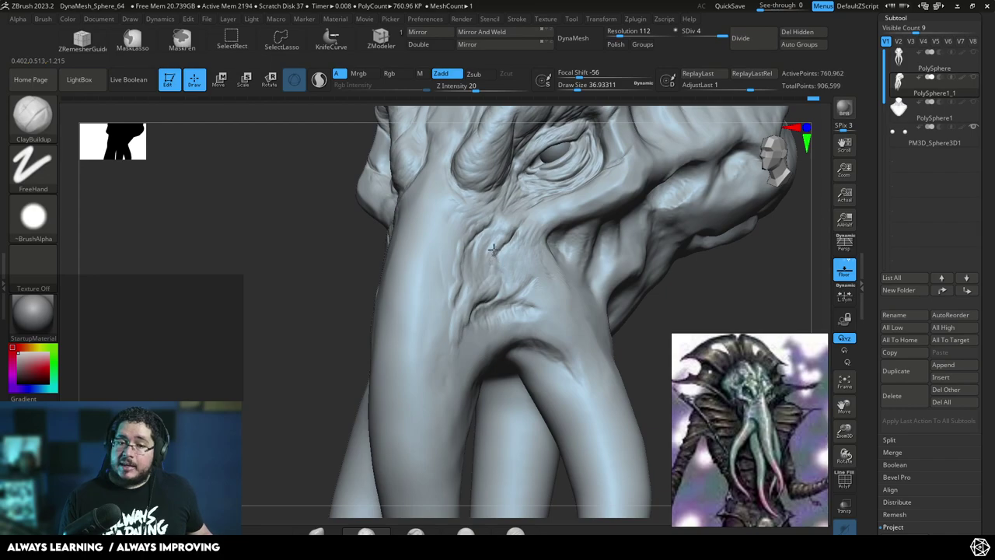
# - Layer the lower cheek folds above the tentacle junction with ClayBuildup at draw sizes about 37 and 51
pyautogui.moveTo(340, 351)
pyautogui.mouseDown(button='right')
pyautogui.moveTo(320, 373)
pyautogui.moveTo(331, 368)
pyautogui.mouseUp(button='right')
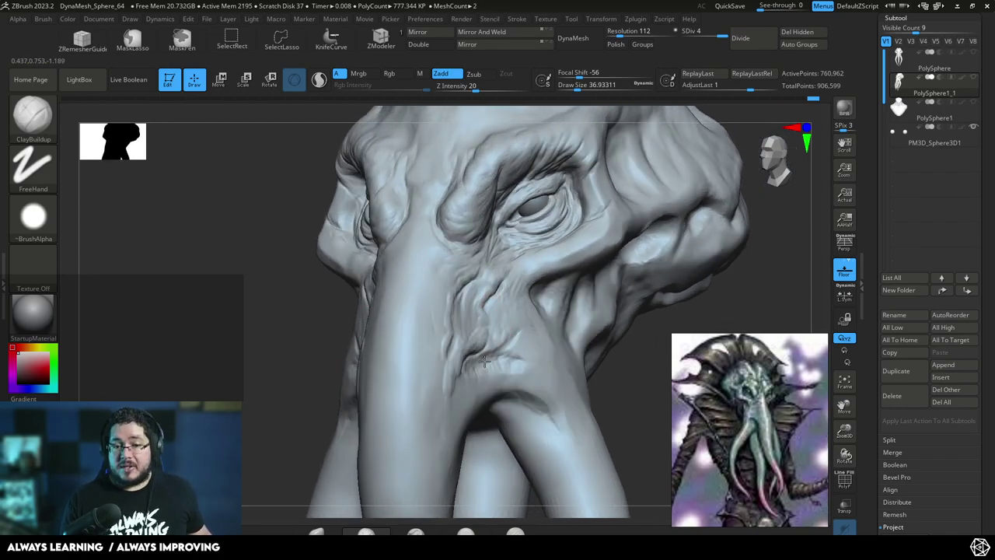
pyautogui.moveTo(508, 335); pyautogui.dragTo(520, 322)
pyautogui.moveTo(511, 356)
pyautogui.mouseDown()
pyautogui.moveTo(516, 342)
pyautogui.moveTo(498, 358)
pyautogui.mouseUp()
pyautogui.press('space')
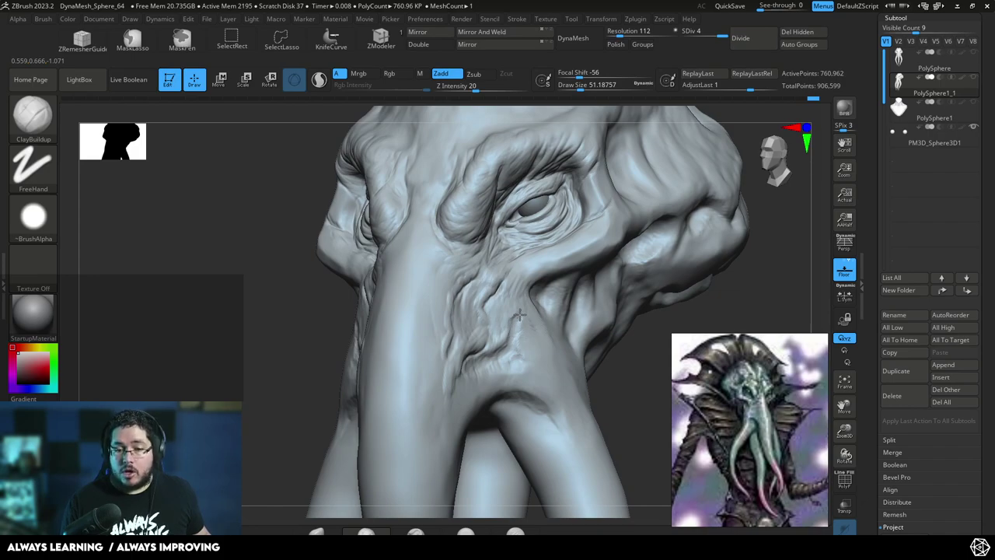
# - Sharpen the crease between the cheek fold and the side tentacle's root with DamStandard at draw size about 44
pyautogui.moveTo(634, 346)
pyautogui.keyDown('alt'); pyautogui.mouseDown()
pyautogui.moveTo(615, 353)
pyautogui.moveTo(584, 316)
pyautogui.moveTo(594, 336)
pyautogui.moveTo(622, 332)
pyautogui.mouseUp(); pyautogui.keyUp('alt')
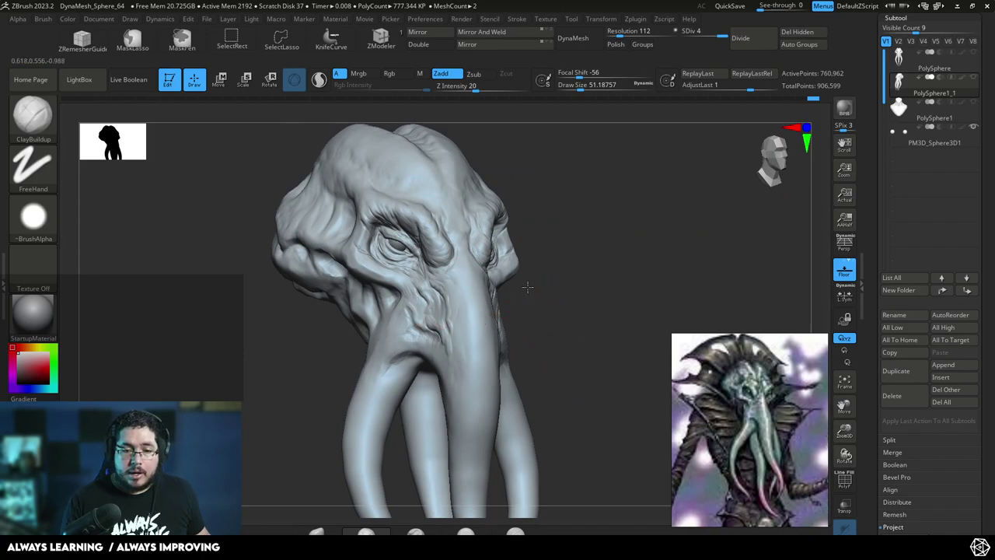
pyautogui.keyDown('alt'); pyautogui.moveTo(531, 287); pyautogui.dragTo(544, 322); pyautogui.keyUp('alt')
pyautogui.press('b')
pyautogui.press('d')
pyautogui.press('s')
pyautogui.press('space')
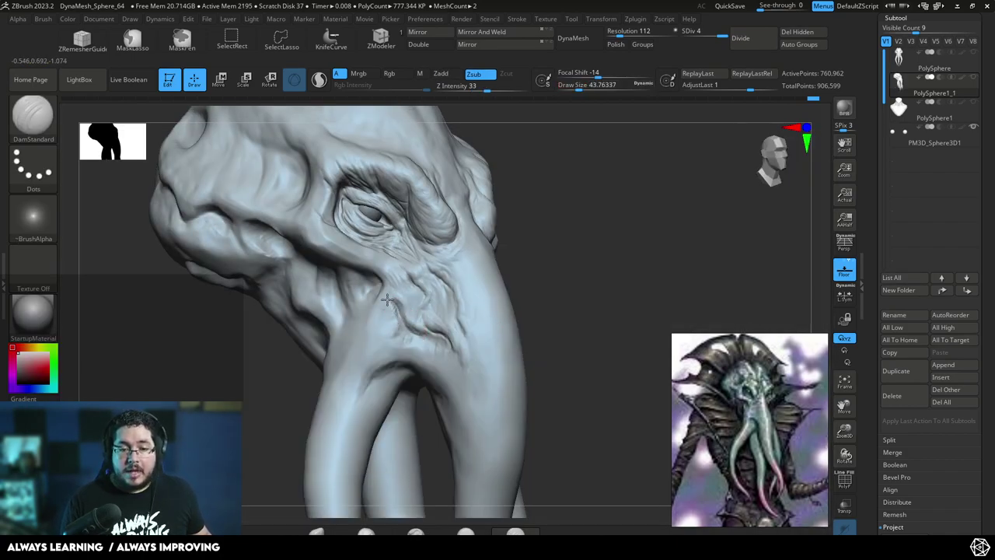
# - Flatten the tops of the cheek folds above the tentacle junction with TrimDynamic at draw size about 56
pyautogui.press('b')
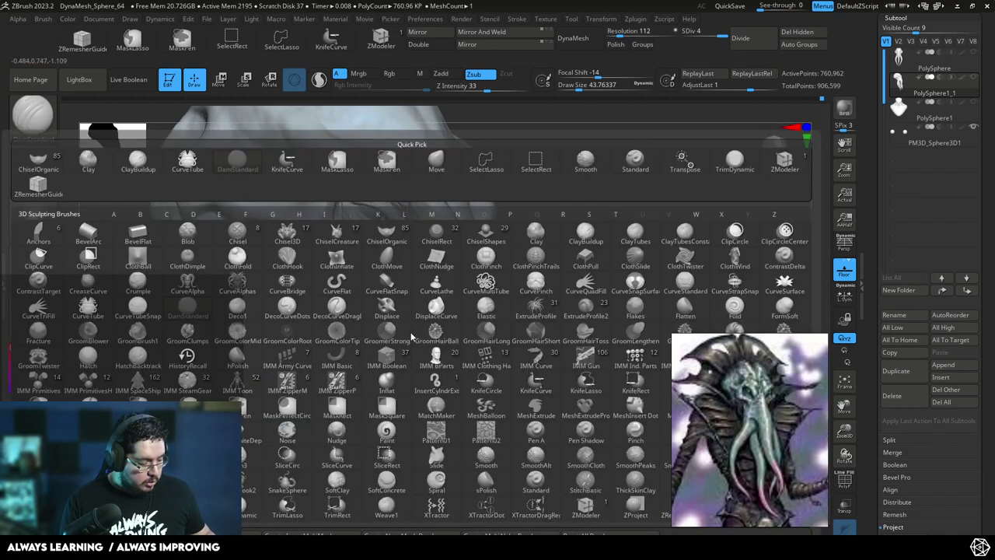
pyautogui.press('t')
pyautogui.press('d')
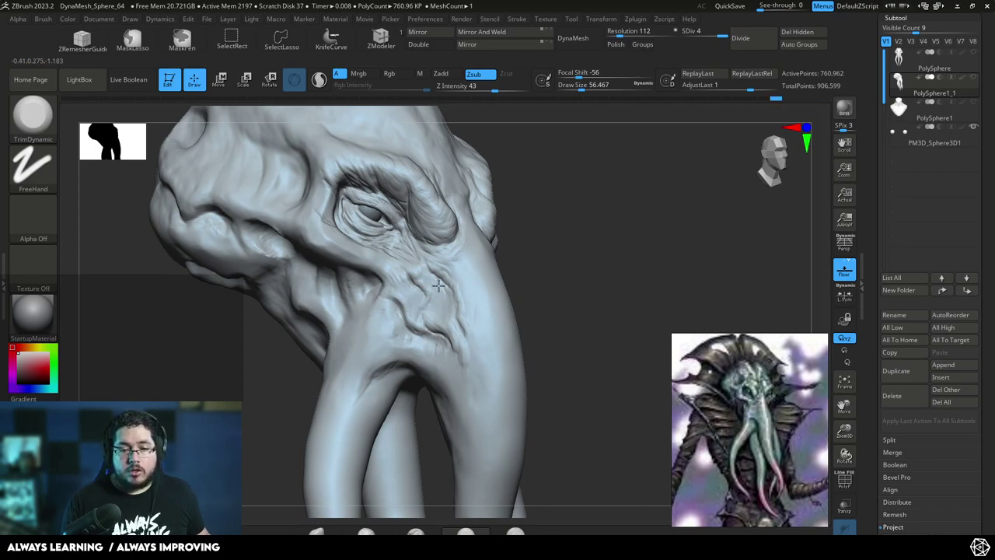
pyautogui.moveTo(470, 331)
pyautogui.mouseDown()
pyautogui.moveTo(434, 323)
pyautogui.moveTo(461, 346)
pyautogui.moveTo(455, 362)
pyautogui.moveTo(440, 354)
pyautogui.mouseUp()
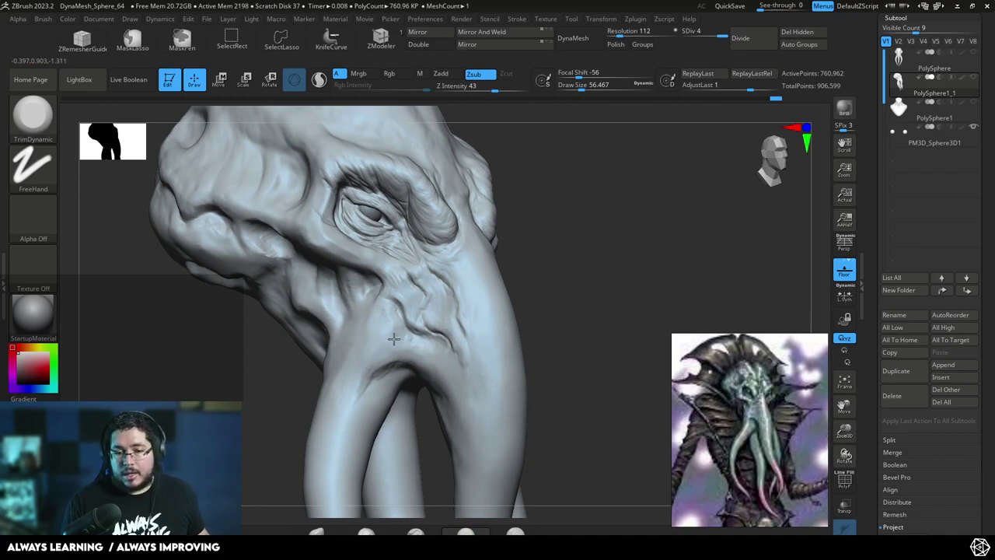
# - Plane the surfaces around the tentacle roots and below the cheek folds with TrimDynamic at draw size about 94
pyautogui.keyDown('shift'); pyautogui.moveTo(543, 318); pyautogui.dragTo(601, 338); pyautogui.keyUp('shift')
pyautogui.moveTo(612, 301)
pyautogui.keyDown('alt'); pyautogui.mouseDown()
pyautogui.moveTo(590, 291)
pyautogui.moveTo(619, 318)
pyautogui.moveTo(560, 312)
pyautogui.moveTo(613, 275)
pyautogui.moveTo(583, 291)
pyautogui.mouseUp(); pyautogui.keyUp('alt')
pyautogui.press('space')
pyautogui.moveTo(384, 378); pyautogui.dragTo(393, 378)
pyautogui.moveTo(456, 303); pyautogui.dragTo(457, 293)
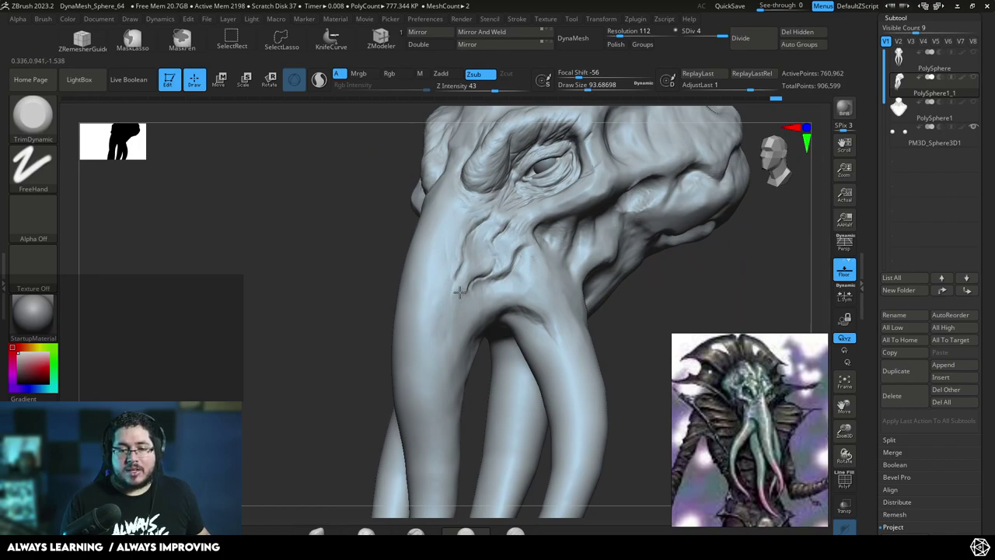
pyautogui.moveTo(402, 295); pyautogui.dragTo(432, 303)
# - Carve the crease under the lower end of the brow fold beside the inner eye with DamStandard at draw size about 44
pyautogui.press('b')
pyautogui.press('d')
pyautogui.press('s')
pyautogui.press('space')
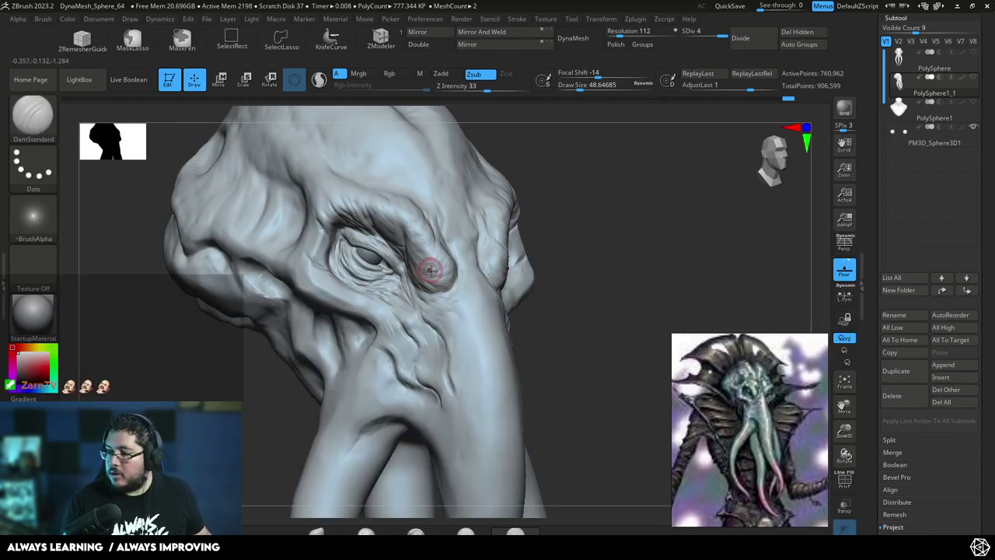
pyautogui.press('space')
pyautogui.moveTo(457, 287); pyautogui.dragTo(442, 288)
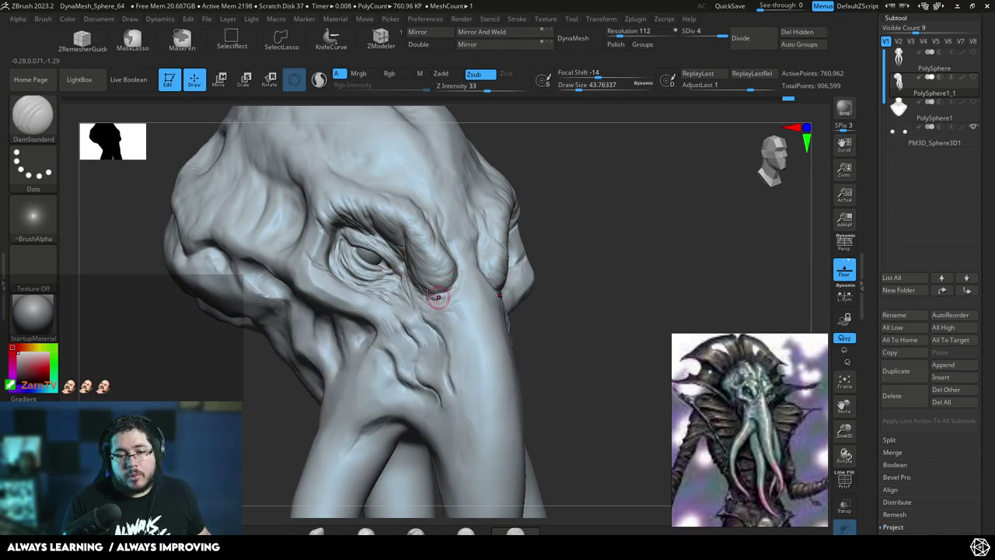
# - Switch to the PureRef reference board and frame the close-up of the purple mind flayer's wrinkled head
pyautogui.moveTo(583, 315)
pyautogui.keyDown('alt'); pyautogui.mouseDown()
pyautogui.moveTo(573, 349)
pyautogui.moveTo(580, 206)
pyautogui.moveTo(576, 284)
pyautogui.mouseUp(); pyautogui.keyUp('alt')
pyautogui.moveTo(575, 284); pyautogui.dragTo(471, 272, button='right')
pyautogui.hotkey('alt', 'Tab')
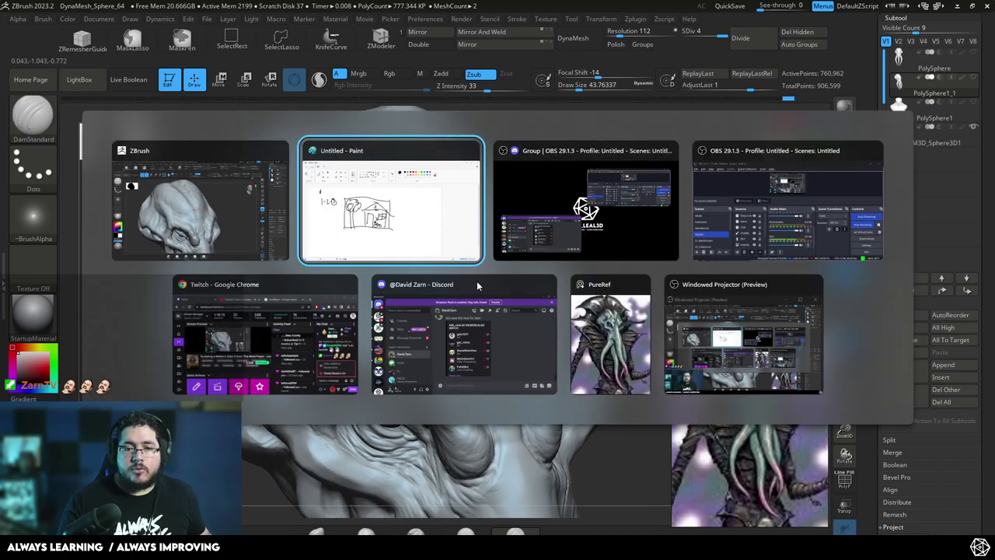
pyautogui.press('Escape')
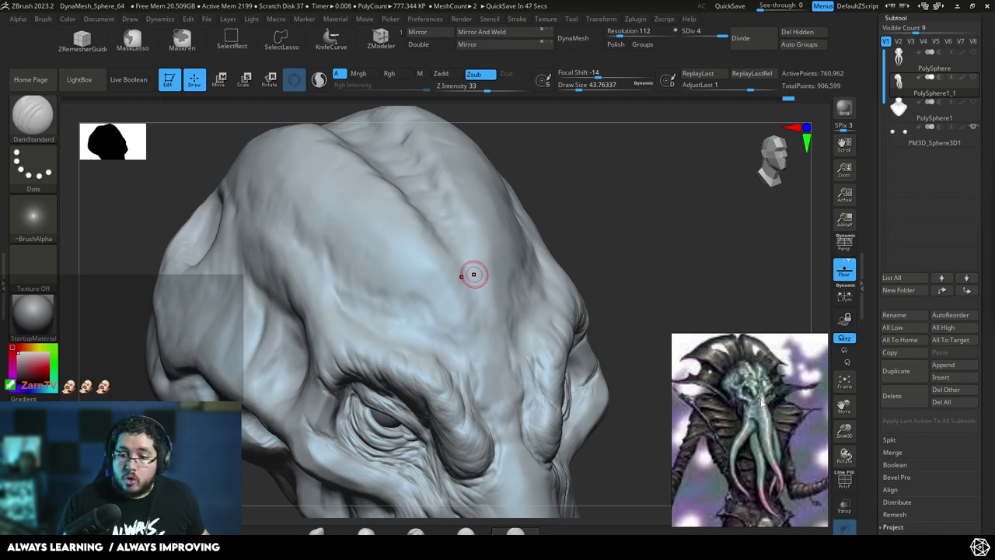
pyautogui.press('Right')
pyautogui.scroll(-5, 744, 403)
pyautogui.moveTo(744, 403)
pyautogui.mouseDown(button='middle')
pyautogui.moveTo(751, 438)
pyautogui.moveTo(775, 438)
pyautogui.mouseUp(button='middle')
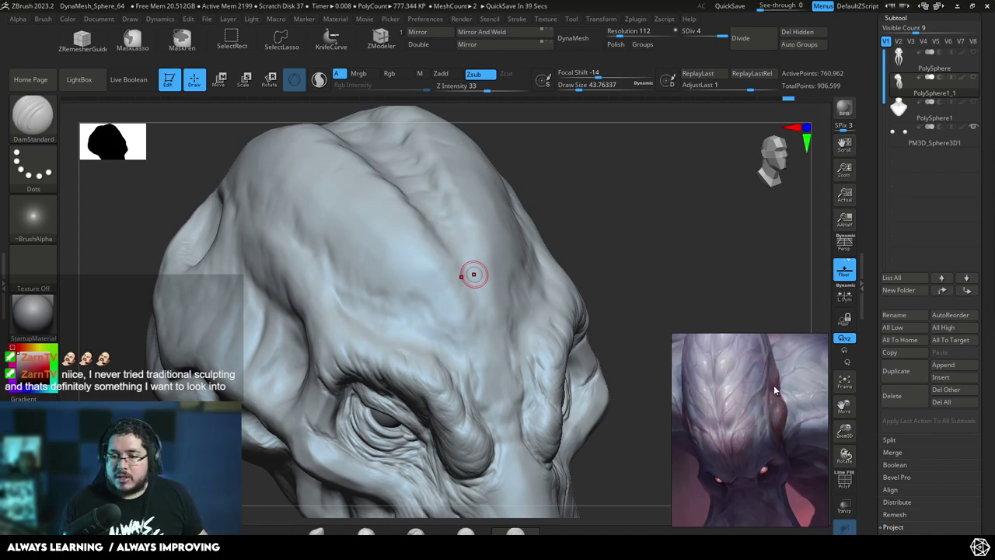
# - Build up a large rounded bump and an adjoining smaller one on the temple behind the eye with ClayBuildup at draw size about 132
pyautogui.moveTo(653, 268)
pyautogui.mouseDown()
pyautogui.moveTo(638, 224)
pyautogui.moveTo(642, 269)
pyautogui.moveTo(647, 253)
pyautogui.moveTo(577, 242)
pyautogui.mouseUp()
pyautogui.press('b')
pyautogui.press('c')
pyautogui.press('b')
pyautogui.press('space')
pyautogui.moveTo(415, 313); pyautogui.dragTo(433, 306)
pyautogui.press('space')
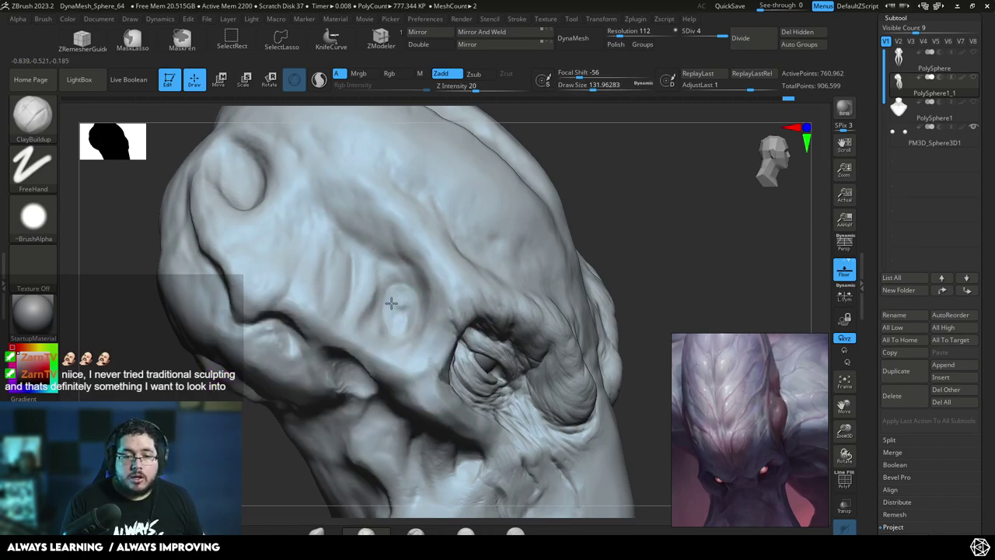
pyautogui.moveTo(408, 313)
pyautogui.mouseDown()
pyautogui.moveTo(422, 288)
pyautogui.moveTo(395, 295)
pyautogui.mouseUp()
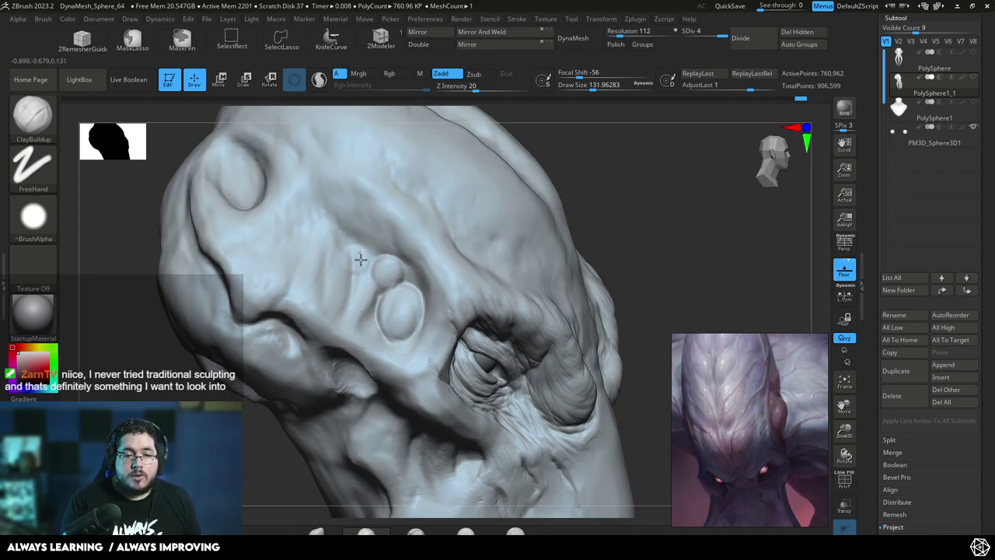
# - Extend the temple cluster with smaller round bumps using ClayBuildup at draw size about 108
pyautogui.press('space')
pyautogui.moveTo(354, 255); pyautogui.dragTo(359, 259)
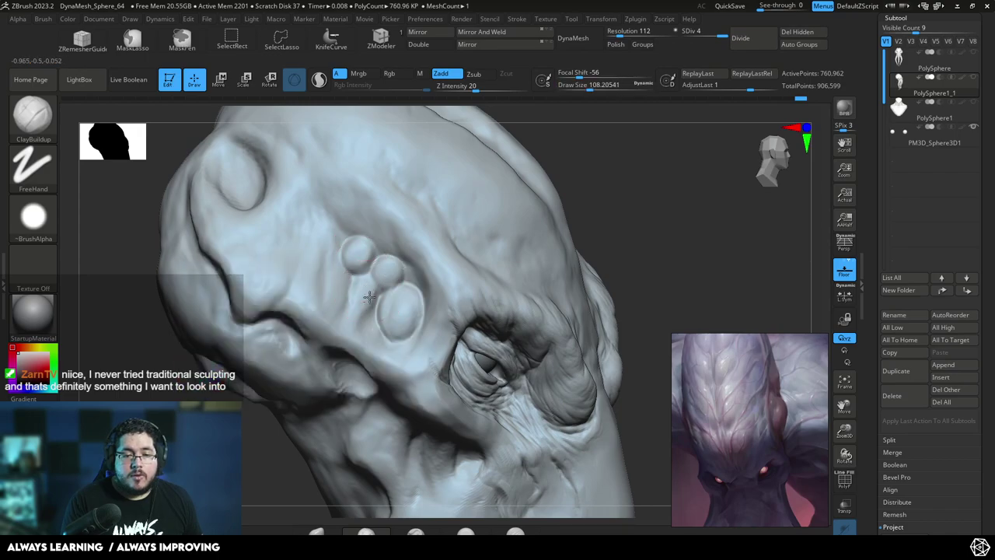
pyautogui.click(364, 289)
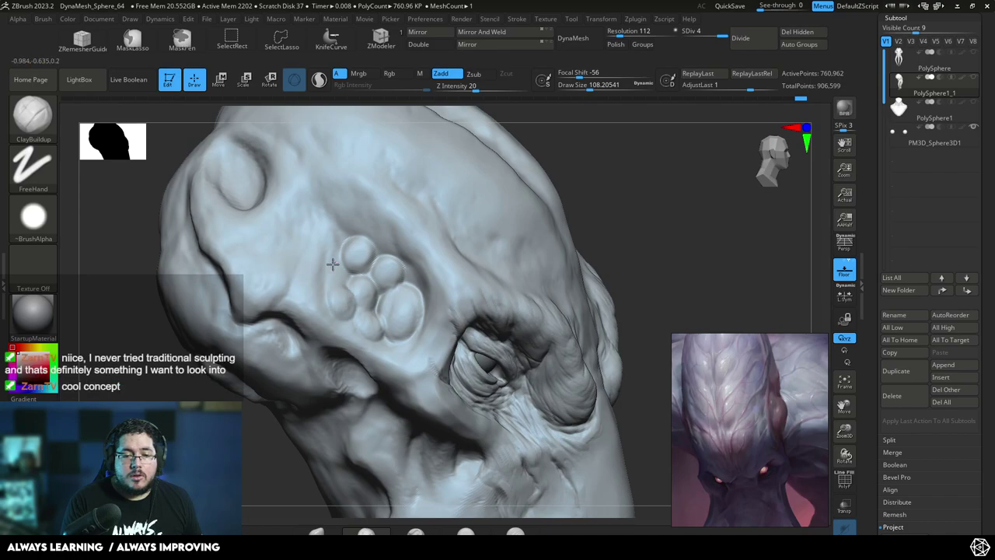
# - Fill out the bumps of the temple cluster from the side with ClayBuildup at draw size 112
pyautogui.moveTo(521, 207)
pyautogui.mouseDown()
pyautogui.moveTo(549, 160)
pyautogui.moveTo(601, 217)
pyautogui.moveTo(563, 208)
pyautogui.moveTo(631, 189)
pyautogui.moveTo(553, 212)
pyautogui.mouseUp()
pyautogui.press('space')
pyautogui.moveTo(451, 266)
pyautogui.mouseDown()
pyautogui.moveTo(429, 274)
pyautogui.moveTo(433, 254)
pyautogui.moveTo(453, 285)
pyautogui.moveTo(465, 276)
pyautogui.mouseUp()
pyautogui.press('space')
pyautogui.moveTo(464, 269); pyautogui.dragTo(463, 279)
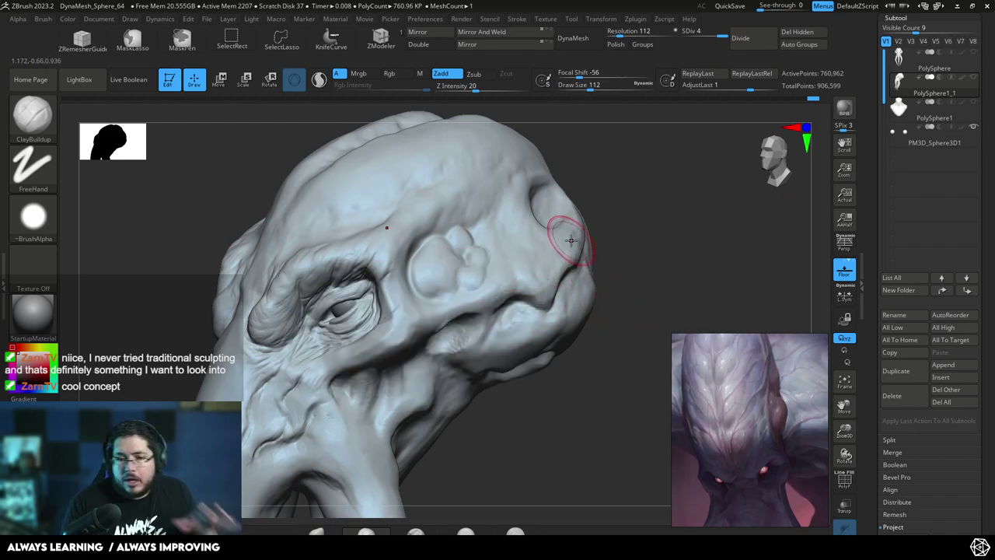
pyautogui.moveTo(596, 221); pyautogui.dragTo(499, 217)
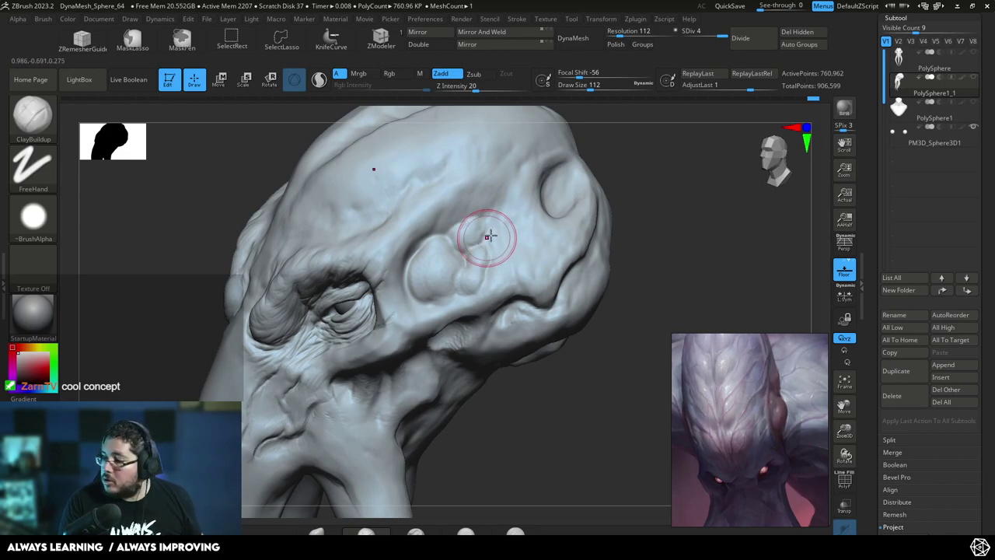
# - Add small raised forms on the forehead above the brow folds with ClayBuildup at draw size about 74
pyautogui.moveTo(646, 244)
pyautogui.mouseDown()
pyautogui.moveTo(615, 224)
pyautogui.moveTo(637, 253)
pyautogui.moveTo(625, 235)
pyautogui.moveTo(635, 249)
pyautogui.moveTo(612, 248)
pyautogui.mouseUp()
pyautogui.press('space')
pyautogui.moveTo(444, 289); pyautogui.dragTo(462, 280)
pyautogui.moveTo(589, 224); pyautogui.dragTo(538, 232)
pyautogui.moveTo(448, 259); pyautogui.dragTo(446, 274)
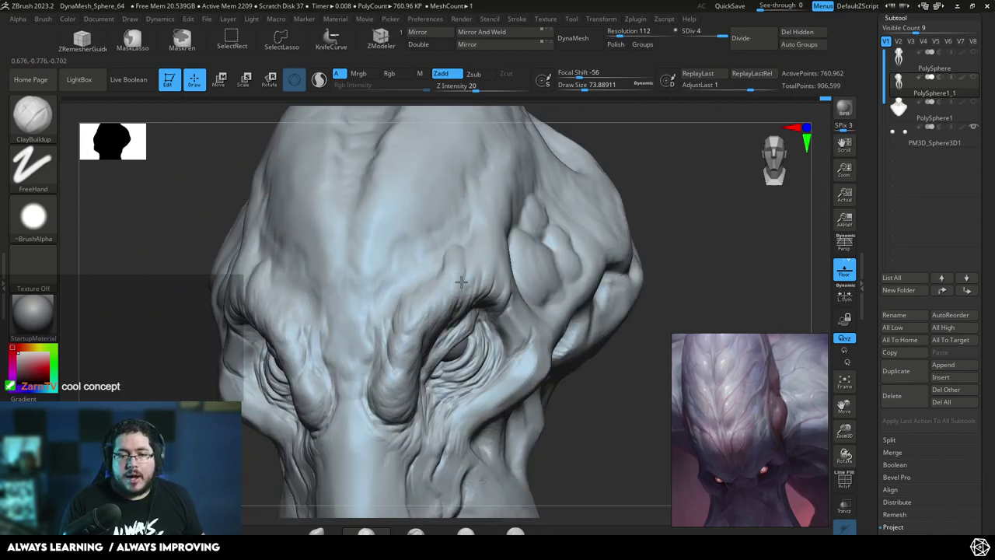
pyautogui.moveTo(647, 162)
pyautogui.mouseDown(button='right')
pyautogui.moveTo(655, 178)
pyautogui.moveTo(413, 290)
pyautogui.mouseUp(button='right')
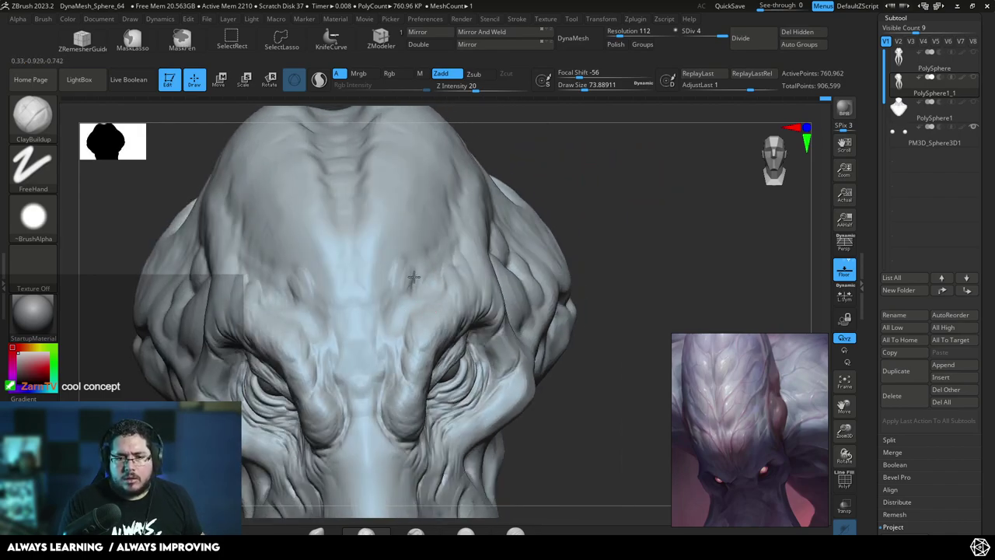
# - Build up the rounded lower ends of the forehead lobes between the brows with ClayBuildup at draw size about 94
pyautogui.press(']')
pyautogui.press(']')
pyautogui.moveTo(402, 285)
pyautogui.mouseDown()
pyautogui.moveTo(398, 302)
pyautogui.moveTo(389, 283)
pyautogui.moveTo(376, 292)
pyautogui.mouseUp()
pyautogui.moveTo(381, 269); pyautogui.dragTo(399, 305)
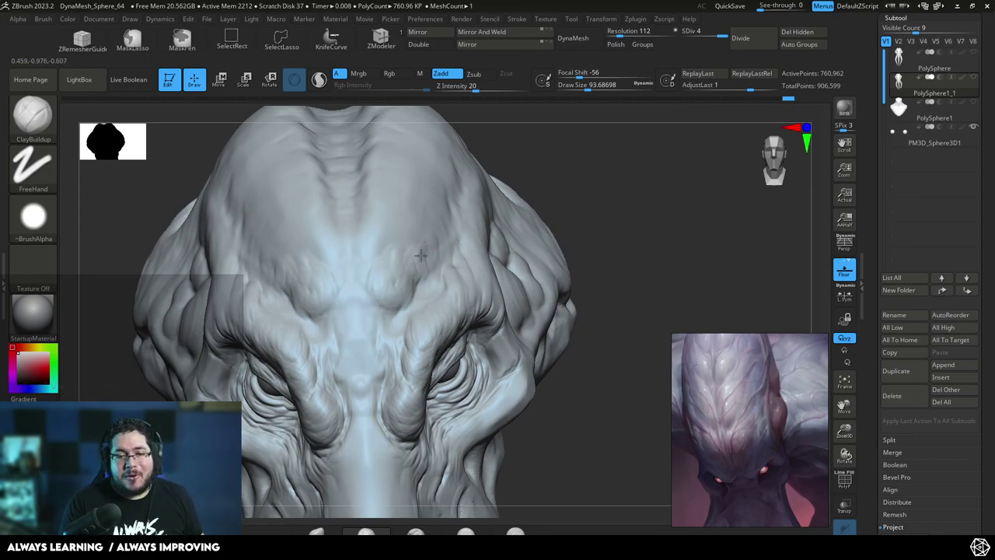
# - Bulk up the forehead lobes above the brow folds with broader ClayBuildup strokes at draw size about 124
pyautogui.press(']')
pyautogui.moveTo(410, 240); pyautogui.dragTo(388, 291)
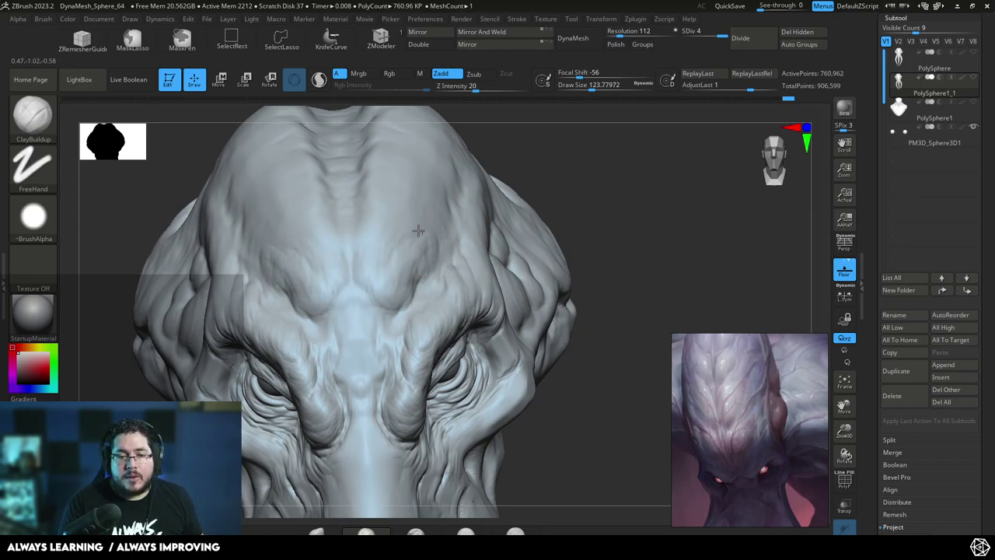
pyautogui.moveTo(511, 176); pyautogui.dragTo(477, 192, button='right')
pyautogui.moveTo(418, 246); pyautogui.dragTo(424, 265)
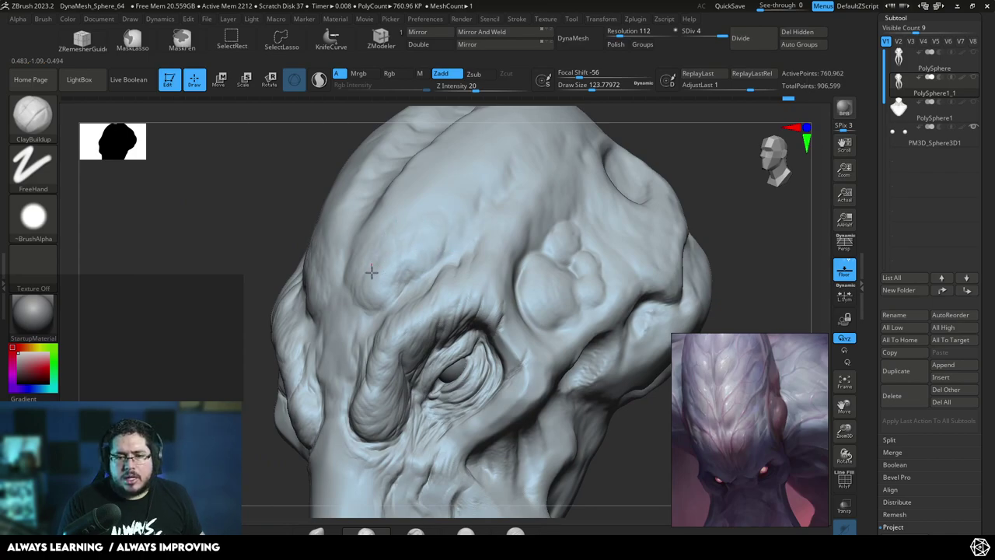
pyautogui.moveTo(452, 213); pyautogui.dragTo(451, 246)
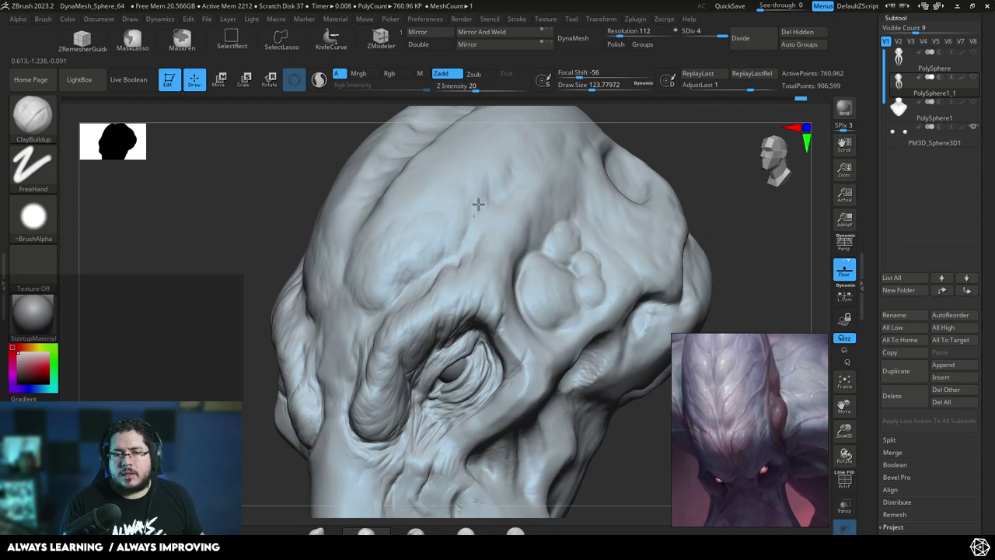
# - Add wrinkled skin folds between the brows and down towards the central tentacle with ClayBuildup at draw size about 83
pyautogui.keyDown('shift'); pyautogui.moveTo(654, 136); pyautogui.dragTo(676, 164, button='right'); pyautogui.keyUp('shift')
pyautogui.keyDown('alt'); pyautogui.moveTo(571, 167); pyautogui.dragTo(593, 149, button='right'); pyautogui.keyUp('alt')
pyautogui.press('space')
pyautogui.moveTo(475, 203); pyautogui.dragTo(468, 203)
pyautogui.moveTo(461, 195); pyautogui.dragTo(486, 158, button='right')
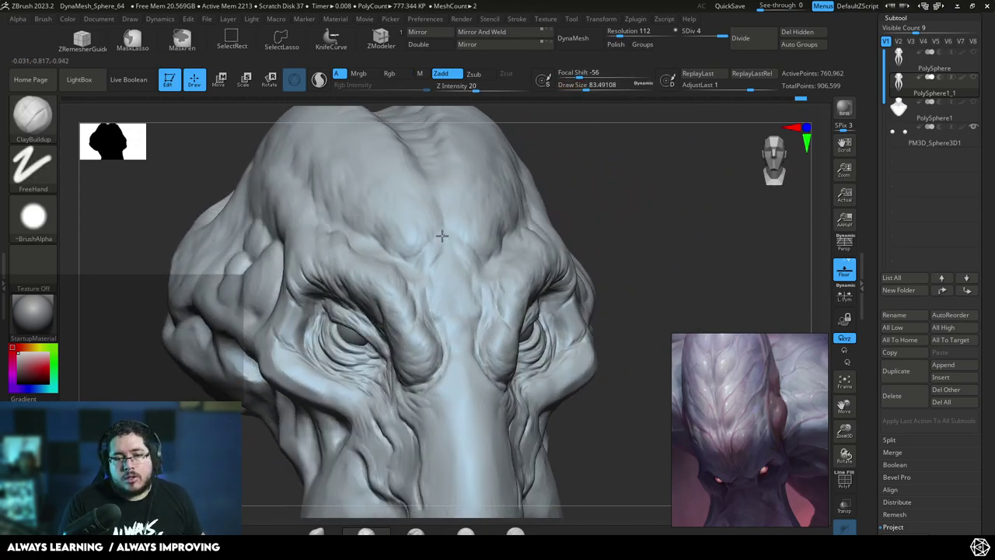
pyautogui.moveTo(444, 260); pyautogui.dragTo(437, 294)
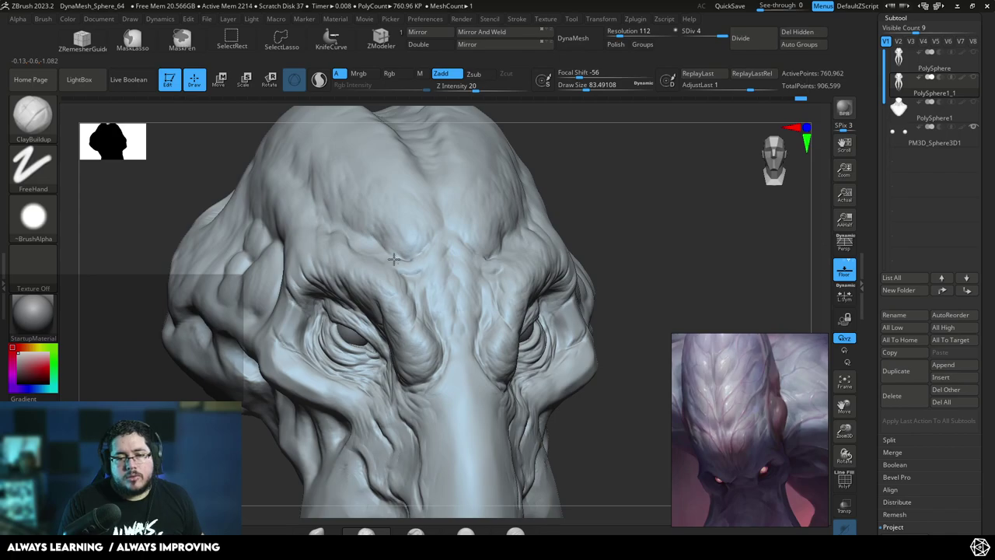
pyautogui.moveTo(415, 267); pyautogui.dragTo(418, 281)
# - Build up wrinkle folds across the central tentacle's root below the inner eyes with ClayBuildup at draw size about 83
pyautogui.moveTo(614, 269)
pyautogui.keyDown('alt'); pyautogui.mouseDown()
pyautogui.moveTo(575, 156)
pyautogui.moveTo(604, 207)
pyautogui.moveTo(539, 174)
pyautogui.mouseUp(); pyautogui.keyUp('alt')
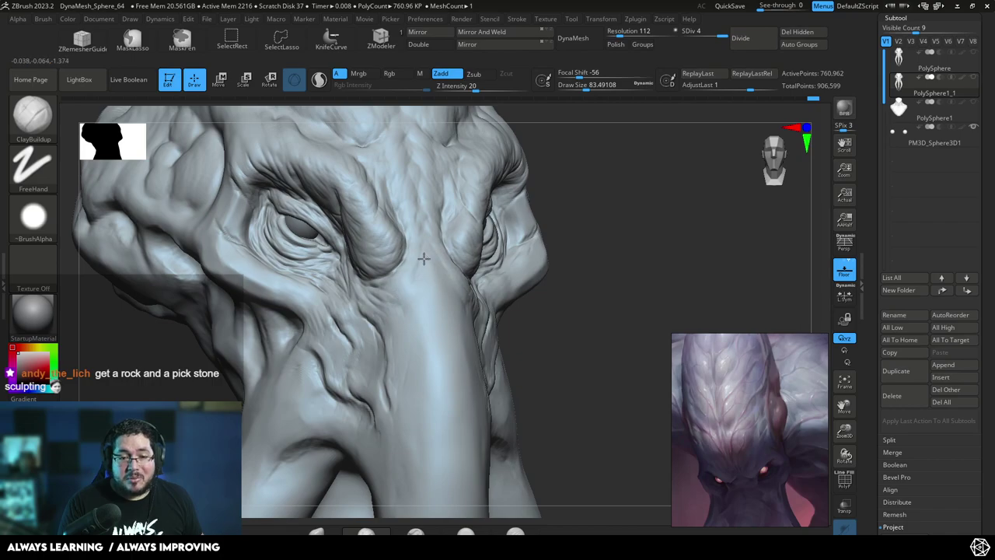
pyautogui.moveTo(550, 233)
pyautogui.mouseDown()
pyautogui.moveTo(562, 231)
pyautogui.moveTo(422, 211)
pyautogui.mouseUp()
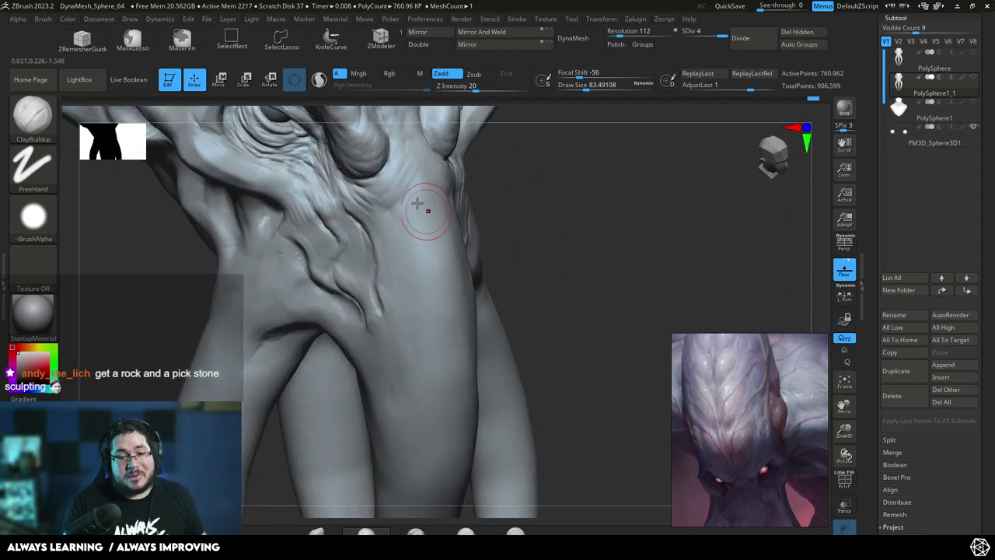
pyautogui.moveTo(368, 187)
pyautogui.mouseDown()
pyautogui.moveTo(413, 191)
pyautogui.moveTo(365, 208)
pyautogui.moveTo(398, 209)
pyautogui.moveTo(383, 212)
pyautogui.moveTo(396, 224)
pyautogui.moveTo(371, 235)
pyautogui.moveTo(395, 222)
pyautogui.moveTo(369, 219)
pyautogui.mouseUp()
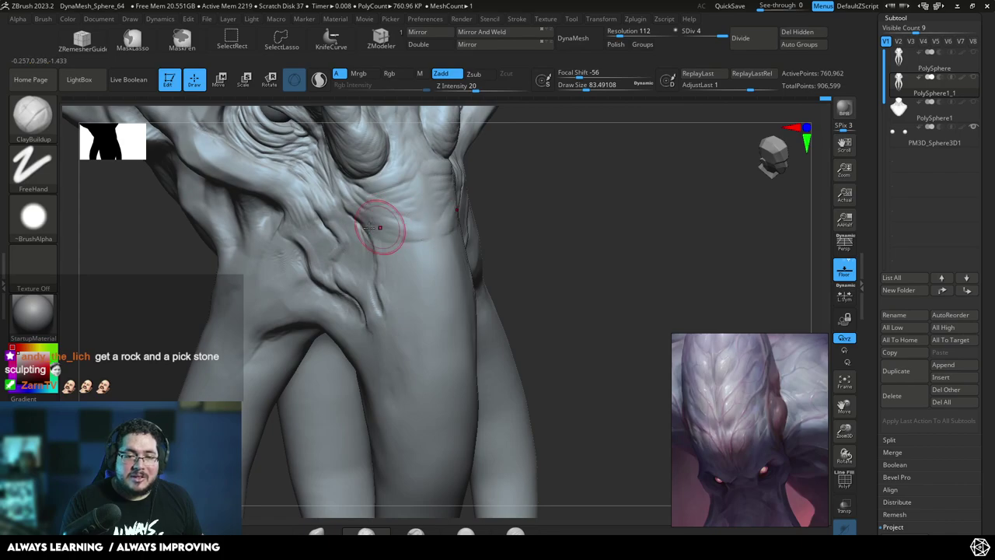
pyautogui.moveTo(431, 247)
pyautogui.mouseDown()
pyautogui.moveTo(377, 227)
pyautogui.moveTo(425, 244)
pyautogui.moveTo(381, 239)
pyautogui.mouseUp()
pyautogui.moveTo(381, 243)
pyautogui.mouseDown()
pyautogui.moveTo(407, 254)
pyautogui.moveTo(427, 225)
pyautogui.moveTo(422, 189)
pyautogui.moveTo(406, 181)
pyautogui.moveTo(422, 190)
pyautogui.mouseUp()
# - Carve wrinkle lines from the inner eye across the central tentacle's root with DamStandard at draw size about 59
pyautogui.keyDown('alt'); pyautogui.moveTo(505, 260); pyautogui.dragTo(476, 126); pyautogui.keyUp('alt')
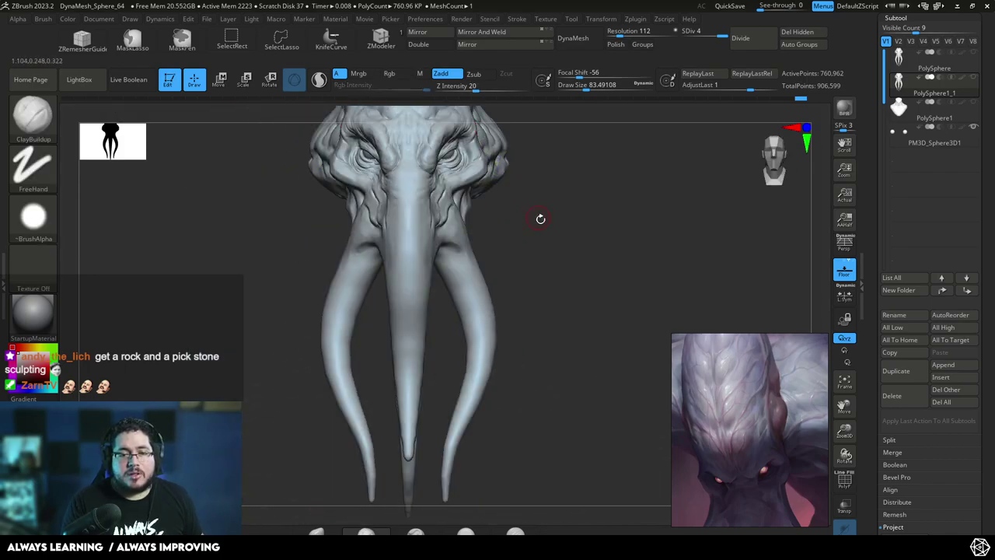
pyautogui.keyDown('alt'); pyautogui.moveTo(540, 217); pyautogui.dragTo(543, 265); pyautogui.keyUp('alt')
pyautogui.moveTo(542, 264); pyautogui.dragTo(497, 234)
pyautogui.moveTo(289, 310); pyautogui.dragTo(350, 289)
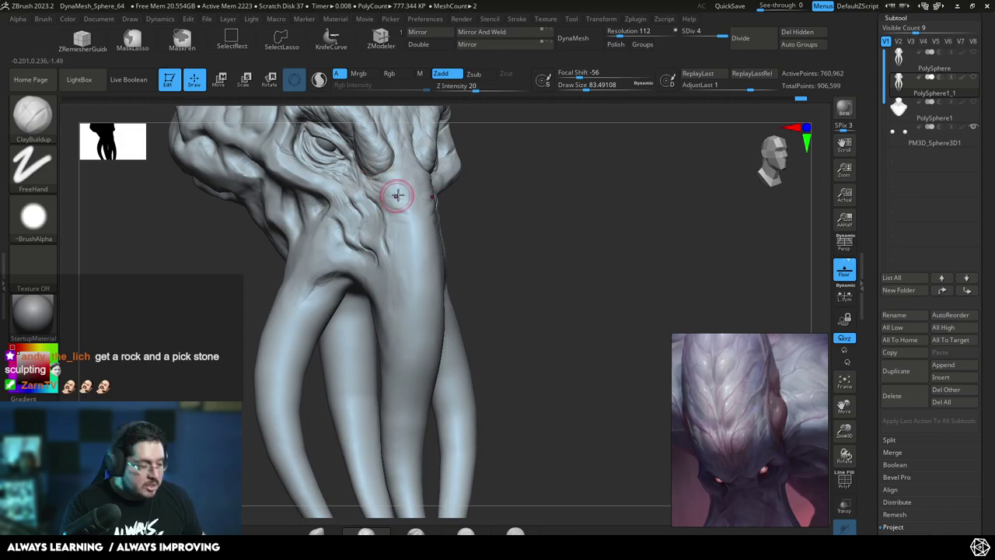
pyautogui.press('b')
pyautogui.press('d')
pyautogui.press('s')
pyautogui.press('space')
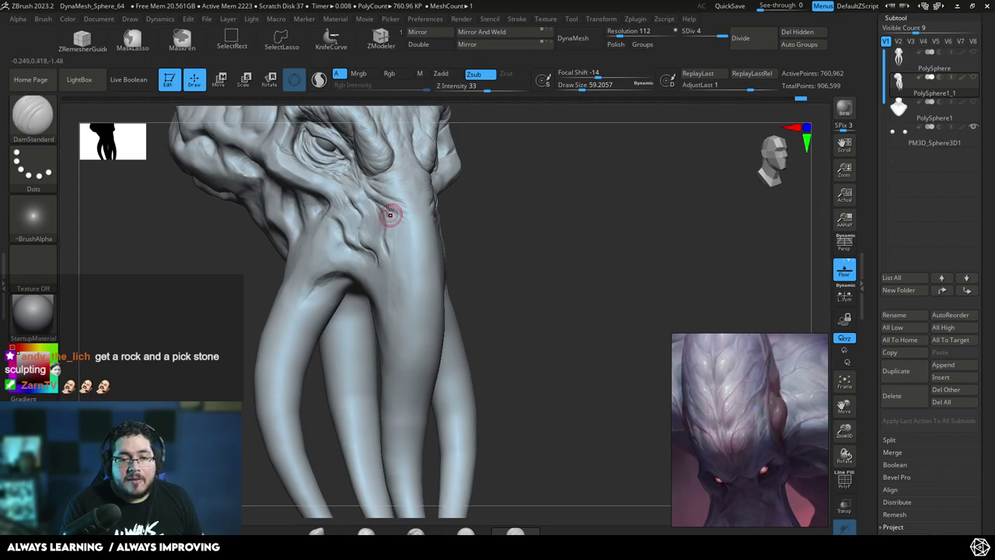
pyautogui.moveTo(488, 245)
pyautogui.mouseDown()
pyautogui.moveTo(420, 225)
pyautogui.moveTo(490, 199)
pyautogui.mouseUp()
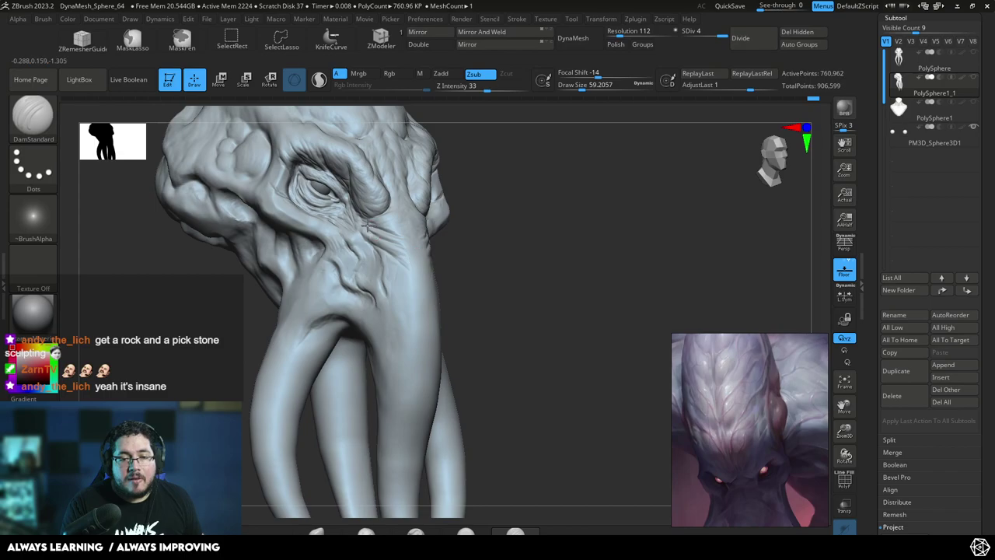
pyautogui.moveTo(463, 223)
pyautogui.mouseDown()
pyautogui.moveTo(480, 249)
pyautogui.moveTo(526, 236)
pyautogui.moveTo(378, 231)
pyautogui.moveTo(325, 266)
pyautogui.moveTo(377, 240)
pyautogui.moveTo(381, 221)
pyautogui.mouseUp()
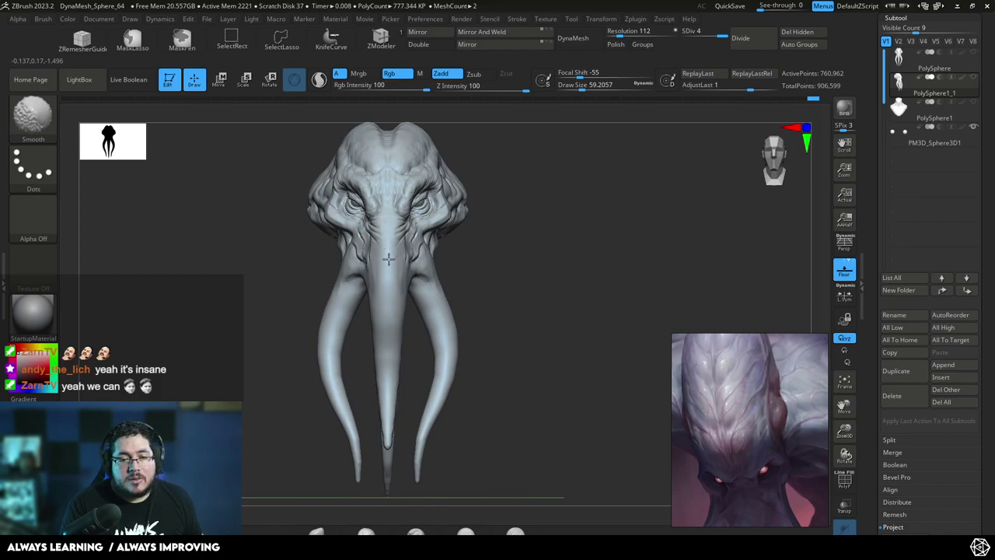
pyautogui.moveTo(482, 268)
pyautogui.mouseDown()
pyautogui.moveTo(497, 255)
pyautogui.moveTo(477, 238)
pyautogui.moveTo(493, 260)
pyautogui.moveTo(535, 206)
pyautogui.moveTo(594, 171)
pyautogui.moveTo(582, 163)
pyautogui.moveTo(582, 195)
pyautogui.moveTo(607, 195)
pyautogui.moveTo(582, 207)
pyautogui.moveTo(542, 200)
pyautogui.mouseUp()
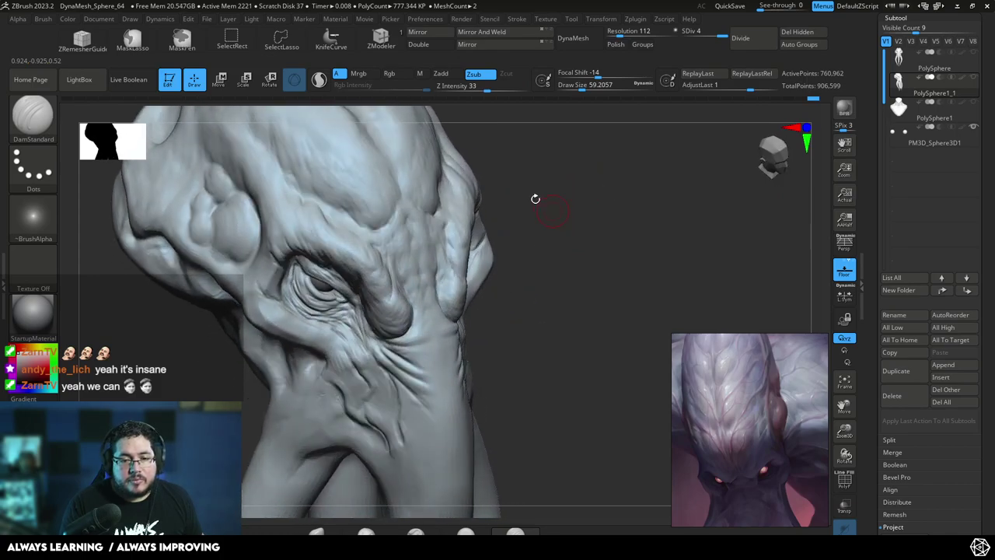
pyautogui.moveTo(388, 224)
pyautogui.mouseDown()
pyautogui.moveTo(368, 219)
pyautogui.moveTo(396, 220)
pyautogui.moveTo(376, 233)
pyautogui.mouseUp()
# - Place a row of progressively smaller round bumps along the skull's upper side with ClayBuildup, reducing the draw size from about 104 to 51
pyautogui.press('b')
pyautogui.press('c')
pyautogui.press('b')
pyautogui.press('space')
pyautogui.moveTo(497, 122)
pyautogui.mouseDown()
pyautogui.moveTo(513, 164)
pyautogui.moveTo(381, 206)
pyautogui.mouseUp()
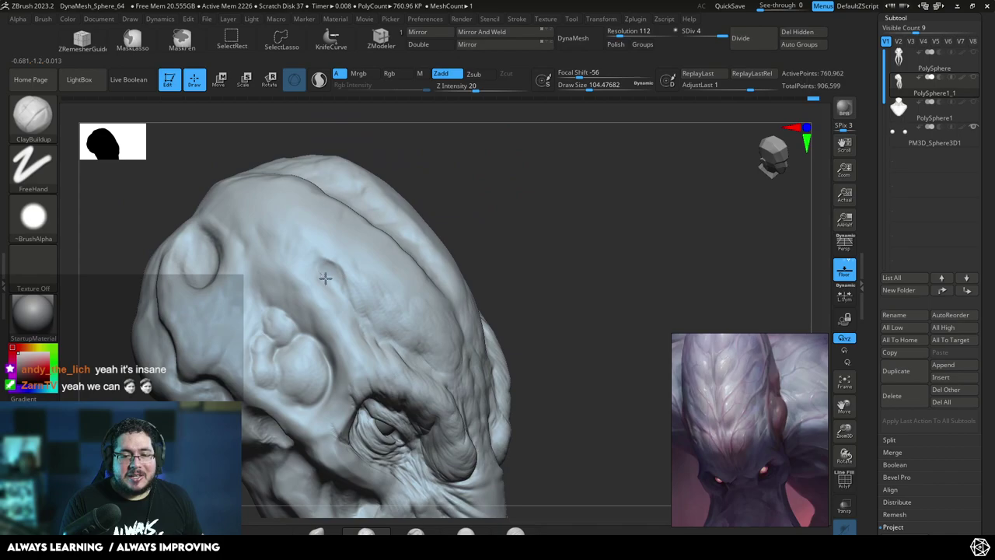
pyautogui.moveTo(327, 265)
pyautogui.mouseDown()
pyautogui.moveTo(304, 251)
pyautogui.moveTo(297, 260)
pyautogui.moveTo(262, 233)
pyautogui.mouseUp()
pyautogui.press('space')
pyautogui.press('space')
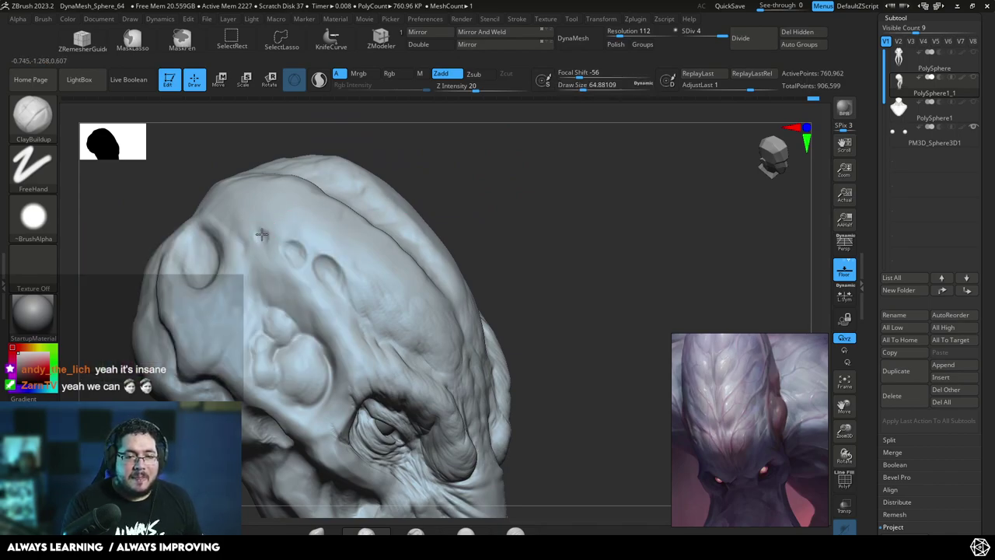
pyautogui.click(243, 231)
pyautogui.press('[')
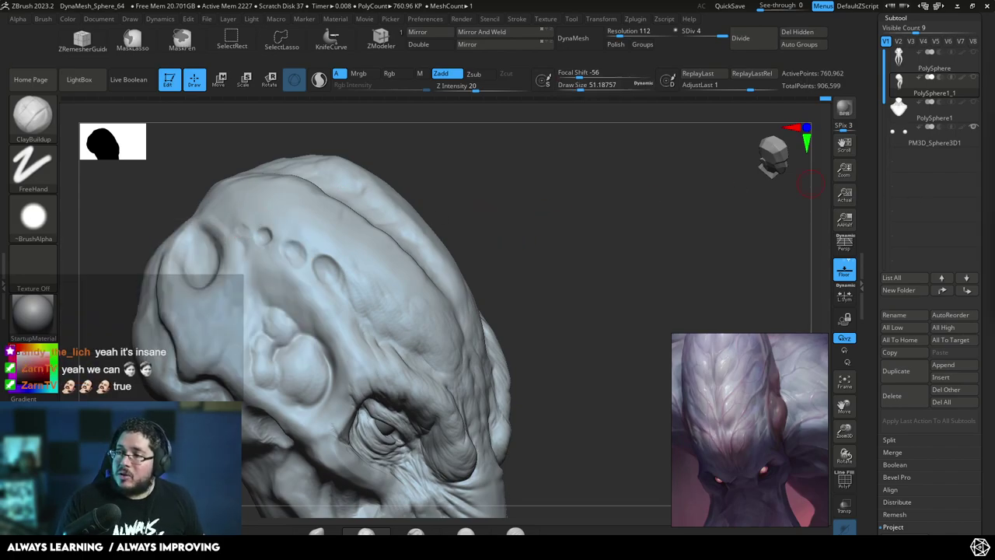
# - Build up knobbly ridges along both sides of the skull's central groove with ClayBuildup at draw size about 77
pyautogui.moveTo(512, 218)
pyautogui.mouseDown()
pyautogui.moveTo(506, 211)
pyautogui.moveTo(560, 187)
pyautogui.mouseUp()
pyautogui.moveTo(340, 236)
pyautogui.mouseDown()
pyautogui.moveTo(383, 281)
pyautogui.moveTo(422, 302)
pyautogui.mouseUp()
pyautogui.moveTo(565, 134); pyautogui.dragTo(562, 168)
pyautogui.moveTo(575, 114)
pyautogui.keyDown('alt'); pyautogui.mouseDown()
pyautogui.moveTo(586, 140)
pyautogui.moveTo(547, 148)
pyautogui.mouseUp(); pyautogui.keyUp('alt')
pyautogui.press(']')
pyautogui.moveTo(476, 166)
pyautogui.mouseDown()
pyautogui.moveTo(462, 179)
pyautogui.moveTo(473, 164)
pyautogui.mouseUp()
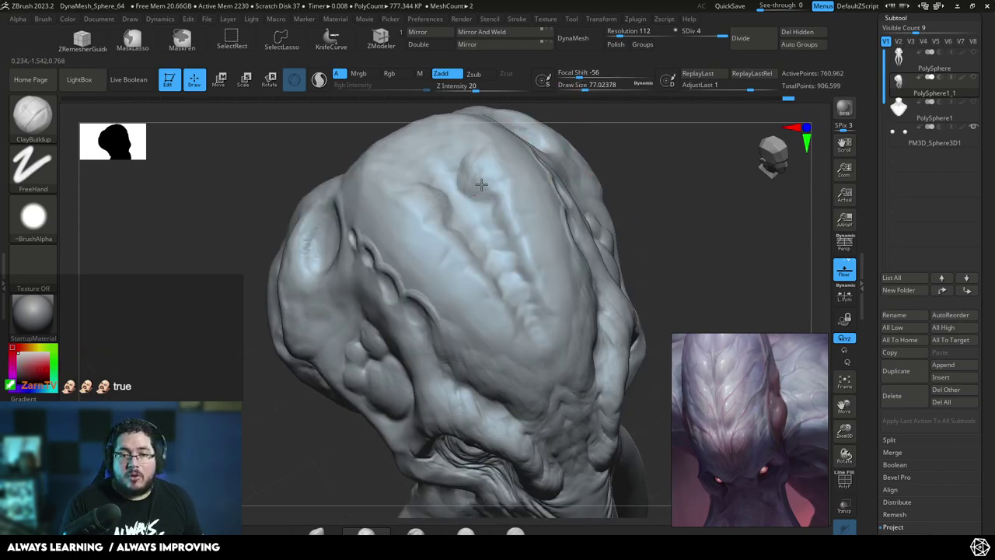
pyautogui.moveTo(492, 199); pyautogui.dragTo(491, 209)
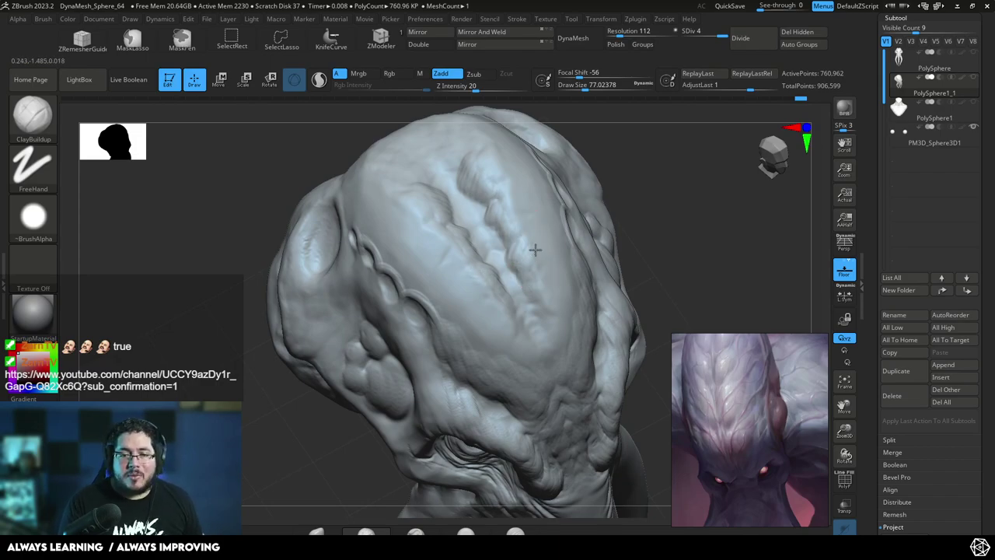
pyautogui.moveTo(546, 307); pyautogui.dragTo(522, 327, button='right')
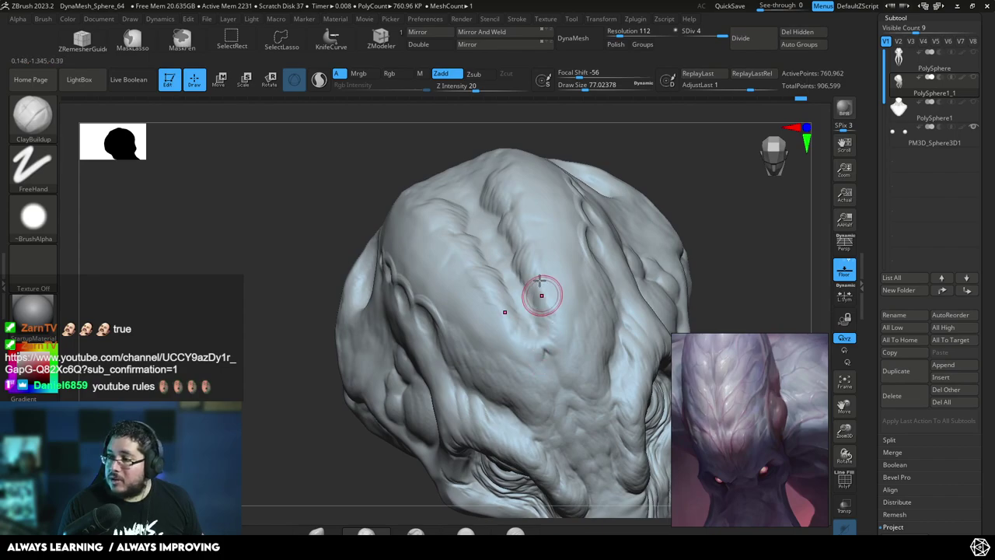
# - Add broad wrinkled mass around the rear end of the skull's central groove with ClayBuildup at draw size about 136
pyautogui.moveTo(659, 166)
pyautogui.mouseDown()
pyautogui.moveTo(646, 171)
pyautogui.moveTo(657, 186)
pyautogui.moveTo(633, 184)
pyautogui.mouseUp()
pyautogui.moveTo(497, 152)
pyautogui.mouseDown()
pyautogui.moveTo(578, 160)
pyautogui.moveTo(588, 191)
pyautogui.mouseUp()
pyautogui.press('space')
pyautogui.moveTo(465, 251)
pyautogui.mouseDown()
pyautogui.moveTo(429, 276)
pyautogui.moveTo(459, 260)
pyautogui.moveTo(478, 289)
pyautogui.moveTo(478, 278)
pyautogui.mouseUp()
pyautogui.press(']')
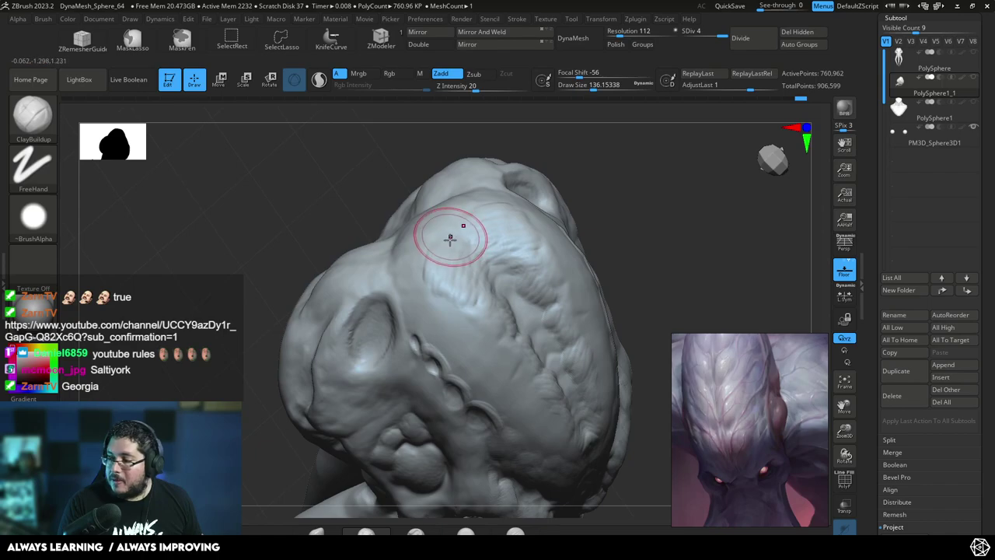
pyautogui.moveTo(458, 247)
pyautogui.mouseDown()
pyautogui.moveTo(436, 238)
pyautogui.moveTo(469, 251)
pyautogui.moveTo(487, 297)
pyautogui.mouseUp()
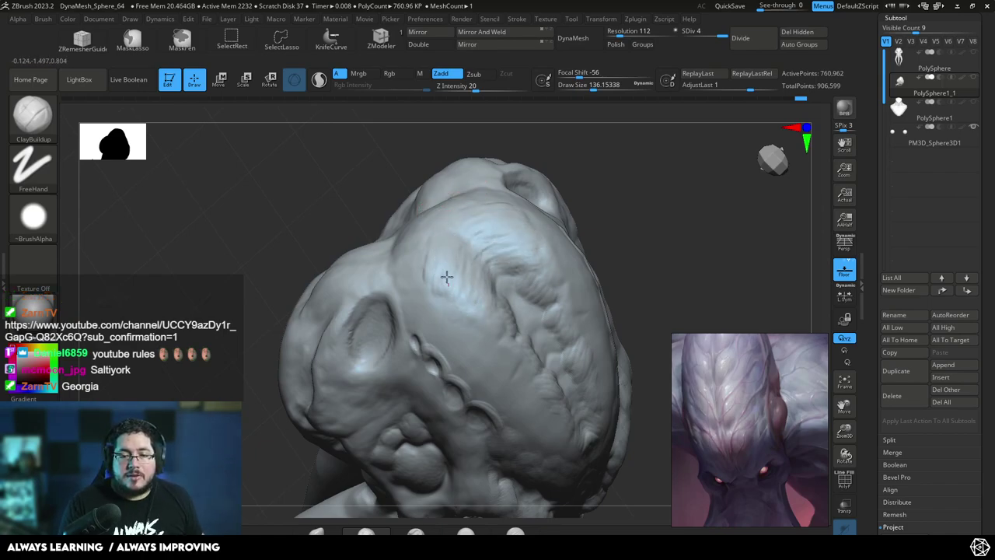
pyautogui.moveTo(613, 275)
pyautogui.keyDown('shift'); pyautogui.mouseDown()
pyautogui.moveTo(622, 187)
pyautogui.moveTo(642, 225)
pyautogui.moveTo(650, 210)
pyautogui.moveTo(635, 192)
pyautogui.mouseUp(); pyautogui.keyUp('shift')
pyautogui.moveTo(616, 176)
pyautogui.mouseDown()
pyautogui.moveTo(669, 213)
pyautogui.moveTo(682, 185)
pyautogui.moveTo(684, 120)
pyautogui.moveTo(685, 216)
pyautogui.moveTo(696, 187)
pyautogui.moveTo(582, 184)
pyautogui.mouseUp()
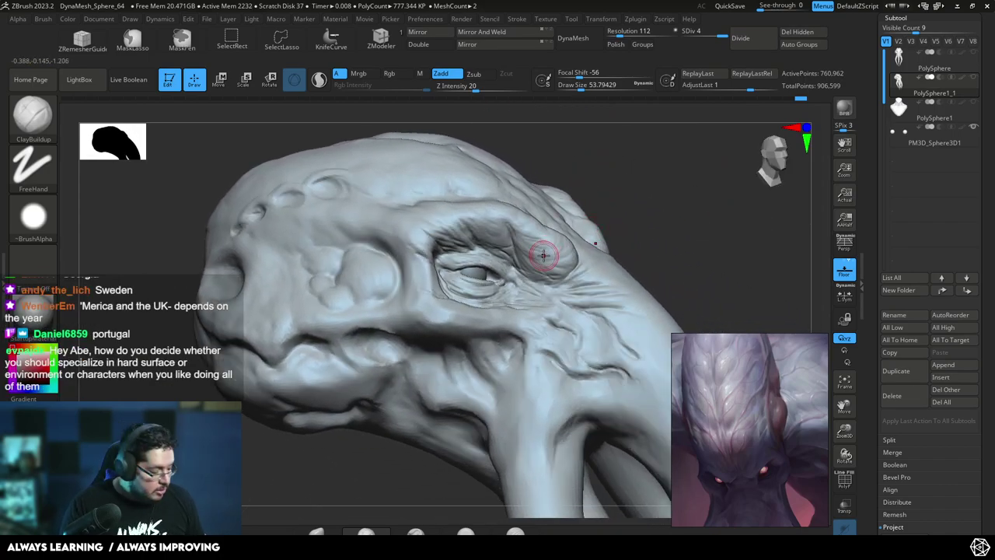
# - Reshape the brow folds and the skin around the inner corner of the eye with the Move brush
pyautogui.press('b')
pyautogui.press('m')
pyautogui.press('v')
pyautogui.press('space')
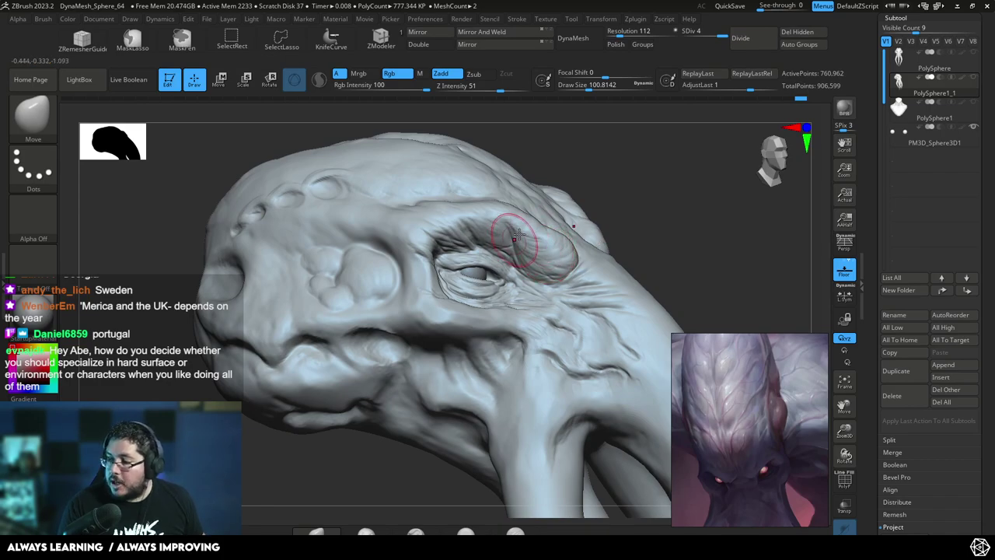
pyautogui.press('space')
pyautogui.moveTo(510, 275)
pyautogui.mouseDown()
pyautogui.moveTo(528, 278)
pyautogui.moveTo(510, 260)
pyautogui.mouseUp()
pyautogui.press('space')
pyautogui.moveTo(510, 260)
pyautogui.mouseDown(button='right')
pyautogui.moveTo(521, 277)
pyautogui.moveTo(598, 204)
pyautogui.moveTo(511, 251)
pyautogui.moveTo(561, 250)
pyautogui.moveTo(561, 269)
pyautogui.mouseUp(button='right')
pyautogui.moveTo(493, 272)
pyautogui.mouseDown()
pyautogui.moveTo(484, 276)
pyautogui.moveTo(493, 272)
pyautogui.mouseUp()
pyautogui.press('space')
pyautogui.press('space')
pyautogui.moveTo(405, 428)
pyautogui.mouseDown(button='right')
pyautogui.moveTo(394, 393)
pyautogui.moveTo(415, 371)
pyautogui.moveTo(583, 334)
pyautogui.mouseUp(button='right')
pyautogui.press('space')
pyautogui.moveTo(470, 259)
pyautogui.mouseDown()
pyautogui.moveTo(484, 258)
pyautogui.moveTo(465, 247)
pyautogui.mouseUp()
pyautogui.press('space')
pyautogui.moveTo(569, 247)
pyautogui.mouseDown(button='right')
pyautogui.moveTo(537, 291)
pyautogui.moveTo(579, 311)
pyautogui.mouseUp(button='right')
pyautogui.press('space')
pyautogui.moveTo(493, 238); pyautogui.dragTo(482, 235)
pyautogui.moveTo(549, 205)
pyautogui.mouseDown(button='right')
pyautogui.moveTo(576, 212)
pyautogui.moveTo(603, 193)
pyautogui.moveTo(588, 178)
pyautogui.moveTo(666, 180)
pyautogui.moveTo(590, 155)
pyautogui.mouseUp(button='right')
pyautogui.moveTo(622, 195); pyautogui.dragTo(591, 201, button='right')
# - Flatten the surface of the cheekbone beneath the eye with TrimDynamic at draw size about 68
pyautogui.press('b')
pyautogui.press('t')
pyautogui.press('d')
pyautogui.press('space')
pyautogui.moveTo(621, 195); pyautogui.dragTo(611, 168)
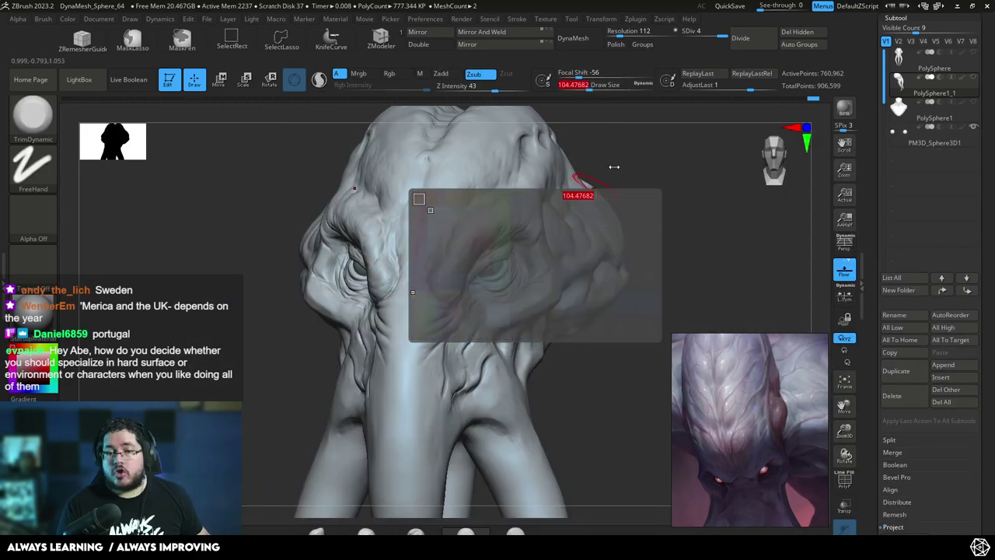
pyautogui.moveTo(612, 168); pyautogui.dragTo(641, 168, button='right')
pyautogui.press('space')
pyautogui.moveTo(642, 168); pyautogui.dragTo(618, 169)
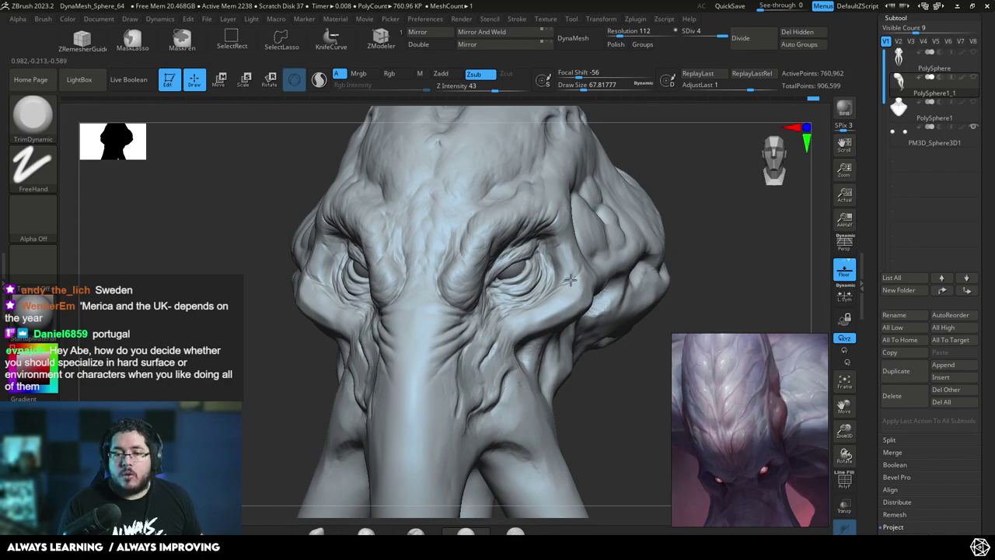
pyautogui.moveTo(614, 237); pyautogui.dragTo(579, 268, button='right')
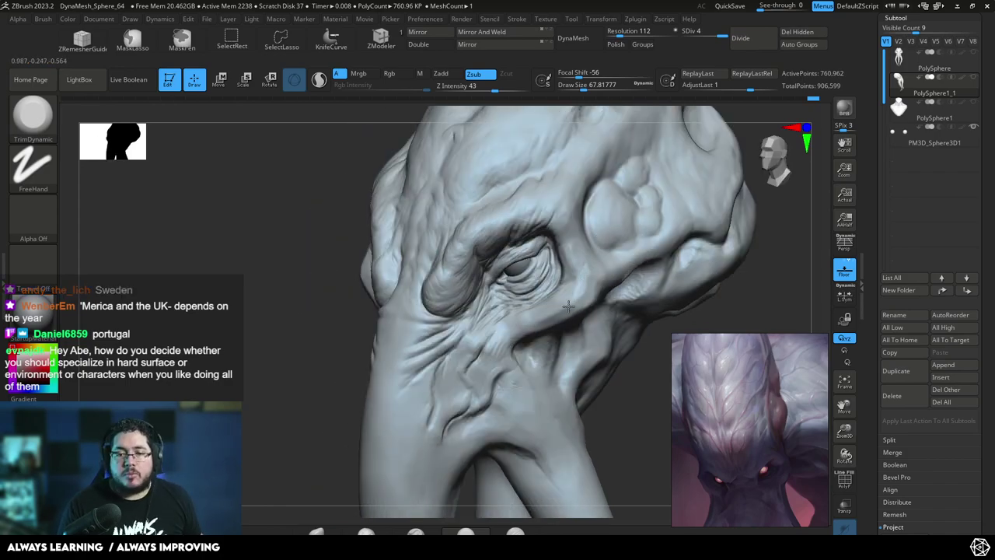
pyautogui.moveTo(634, 406); pyautogui.dragTo(563, 295, button='right')
pyautogui.moveTo(539, 335)
pyautogui.mouseDown(button='right')
pyautogui.moveTo(636, 166)
pyautogui.moveTo(579, 204)
pyautogui.moveTo(607, 288)
pyautogui.moveTo(584, 300)
pyautogui.moveTo(513, 276)
pyautogui.moveTo(586, 260)
pyautogui.moveTo(615, 236)
pyautogui.moveTo(628, 175)
pyautogui.mouseUp(button='right')
# - Carve fine creases around the front end of the cheekbone below the eye with DamStandard at draw size about 31
pyautogui.press('b')
pyautogui.press('d')
pyautogui.press('s')
pyautogui.press('space')
pyautogui.moveTo(418, 281); pyautogui.dragTo(394, 281)
pyautogui.press('space')
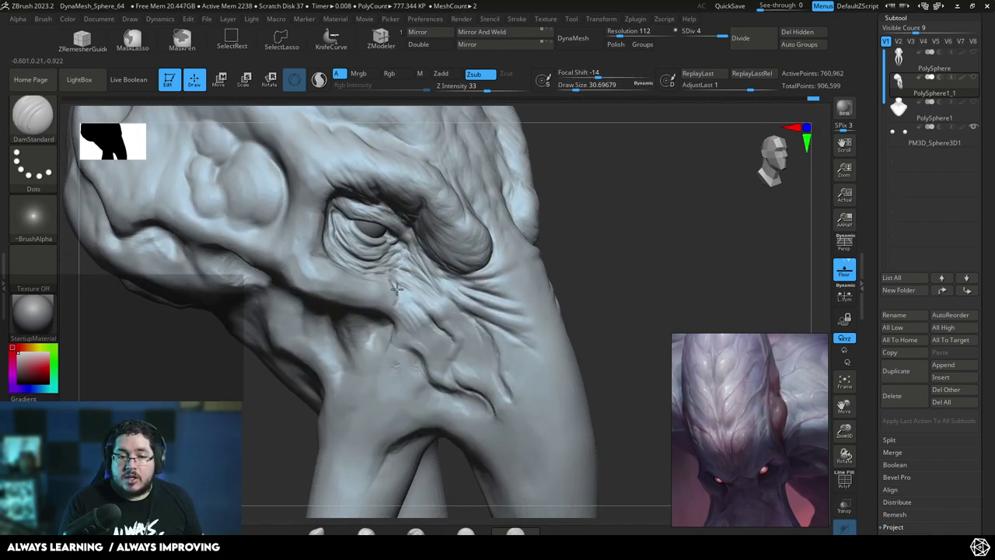
pyautogui.moveTo(543, 212); pyautogui.dragTo(404, 278, button='right')
pyautogui.press('ctrl')
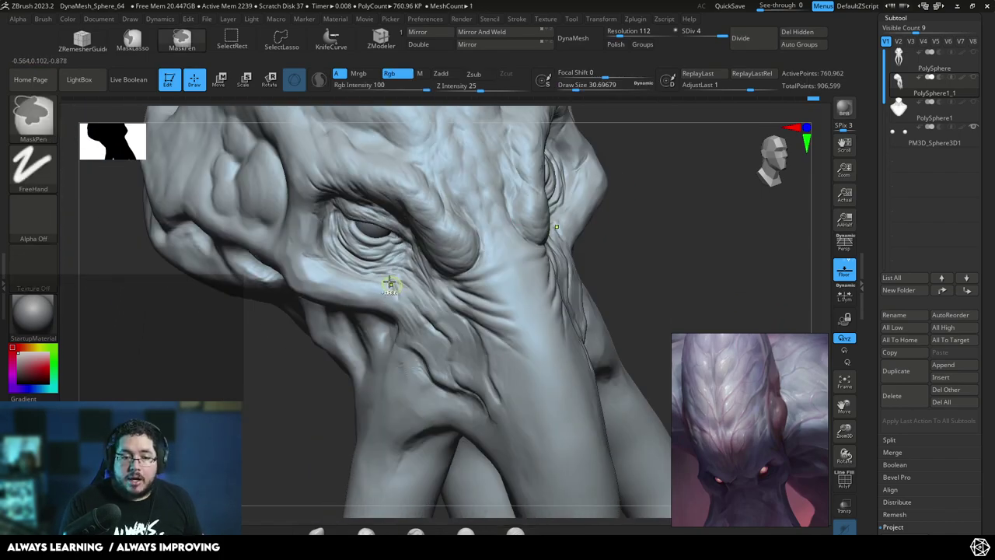
pyautogui.moveTo(339, 376); pyautogui.dragTo(379, 322, button='right')
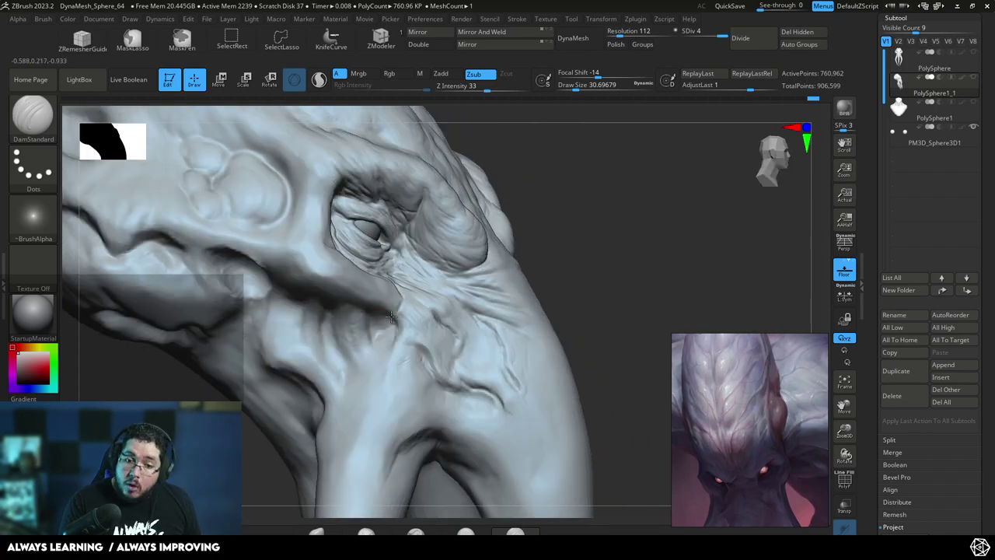
pyautogui.moveTo(532, 277); pyautogui.dragTo(624, 239, button='right')
pyautogui.moveTo(754, 251); pyautogui.dragTo(509, 282, button='right')
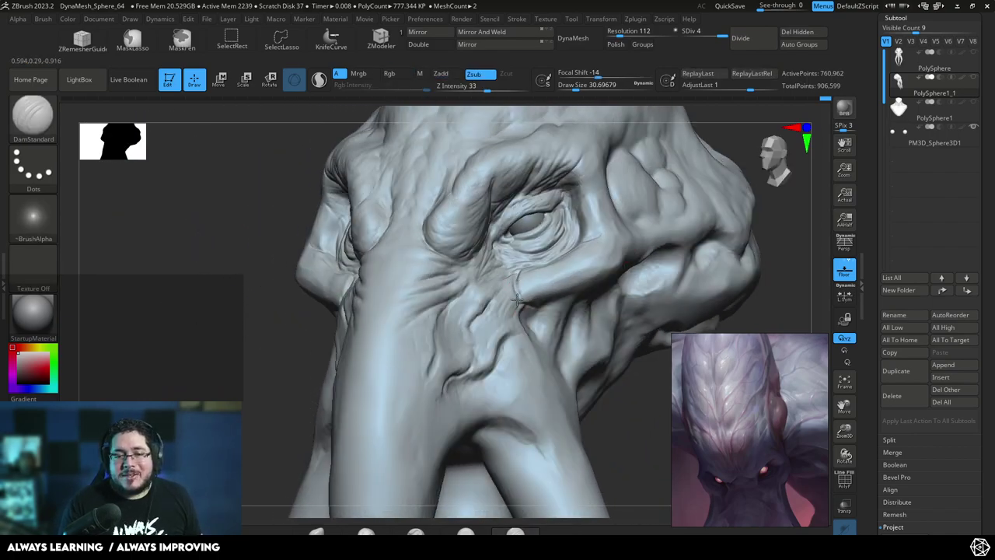
pyautogui.moveTo(596, 325); pyautogui.dragTo(596, 350, button='right')
pyautogui.moveTo(560, 306); pyautogui.dragTo(537, 311)
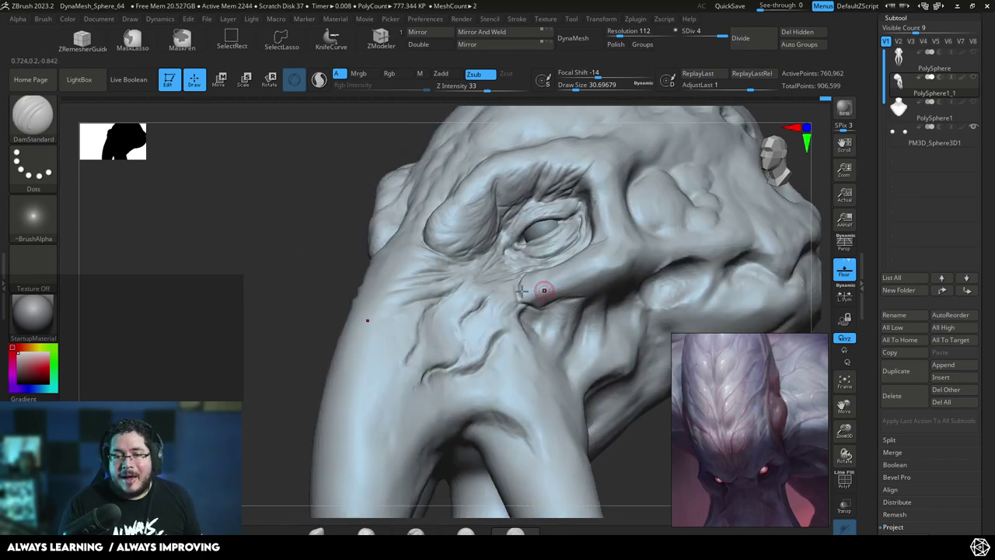
# - Refine the wrinkle lines at the outer corner of the eye with DamStandard at draw size about 31
pyautogui.keyDown('shift'); pyautogui.moveTo(277, 354); pyautogui.dragTo(382, 367, button='right'); pyautogui.keyUp('shift')
pyautogui.moveTo(676, 237)
pyautogui.mouseDown(button='right')
pyautogui.moveTo(704, 271)
pyautogui.moveTo(706, 299)
pyautogui.mouseUp(button='right')
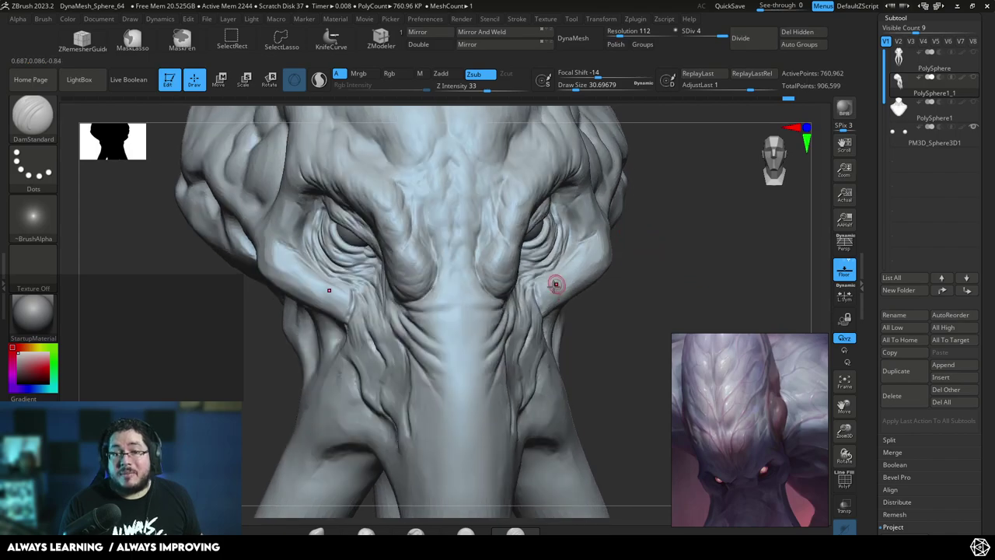
pyautogui.moveTo(625, 208)
pyautogui.mouseDown(button='right')
pyautogui.moveTo(645, 241)
pyautogui.moveTo(613, 199)
pyautogui.moveTo(556, 241)
pyautogui.mouseUp(button='right')
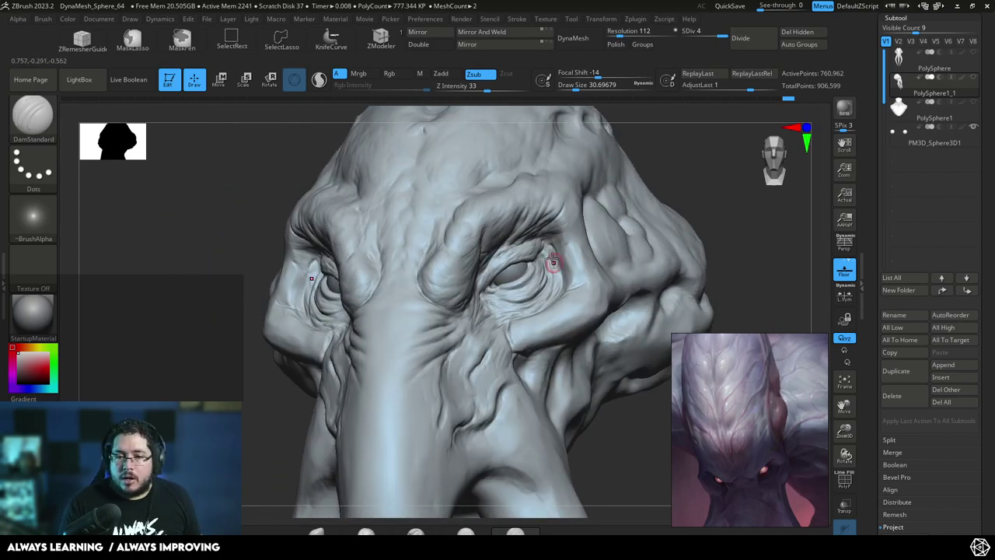
# - Carve creases along the outer edge of the forehead lobe above the brow with DamStandard, varying the draw size between about 44 and 23
pyautogui.moveTo(602, 201)
pyautogui.mouseDown(button='right')
pyautogui.moveTo(668, 166)
pyautogui.moveTo(676, 220)
pyautogui.moveTo(626, 265)
pyautogui.mouseUp(button='right')
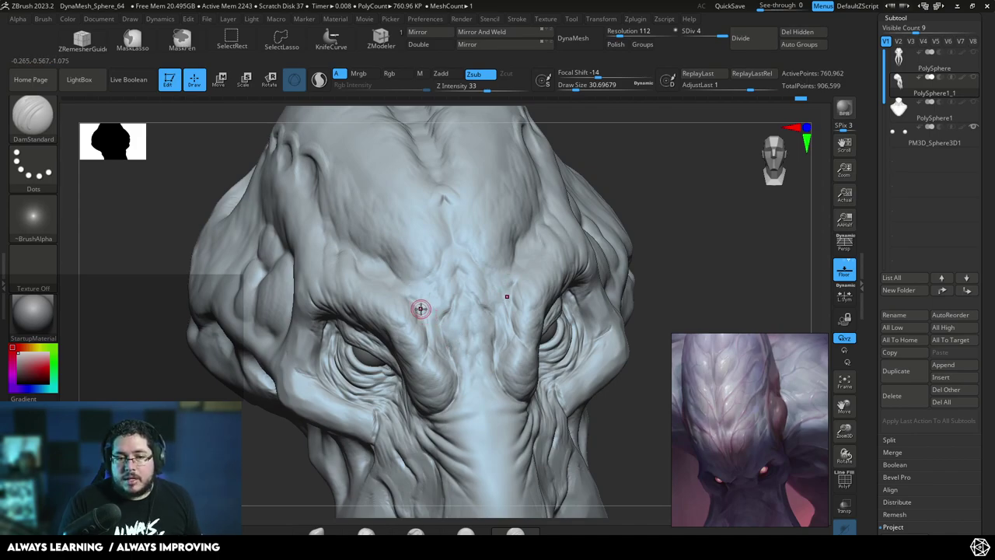
pyautogui.moveTo(625, 170); pyautogui.dragTo(589, 204)
pyautogui.press('space')
pyautogui.moveTo(295, 194); pyautogui.dragTo(298, 194)
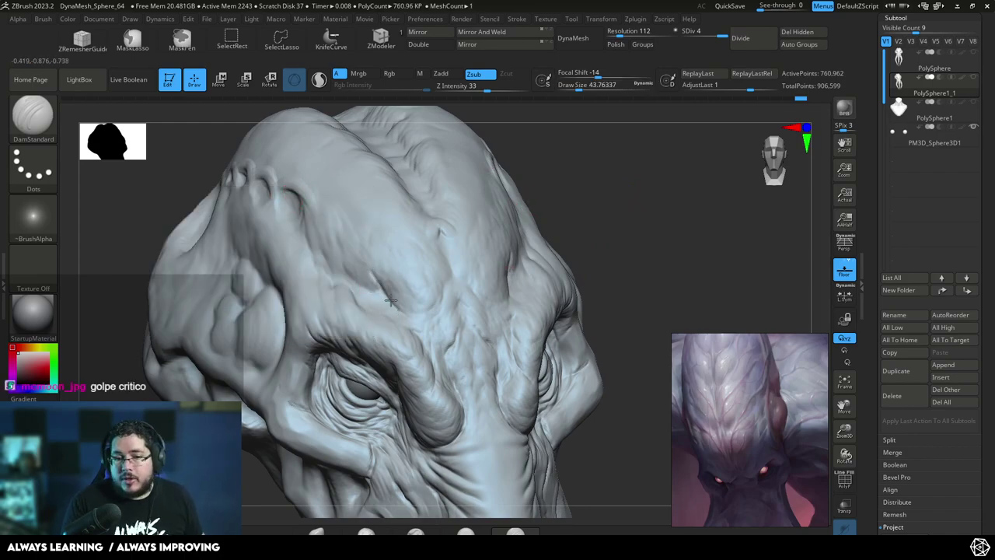
pyautogui.press('space')
pyautogui.moveTo(368, 266); pyautogui.dragTo(362, 265)
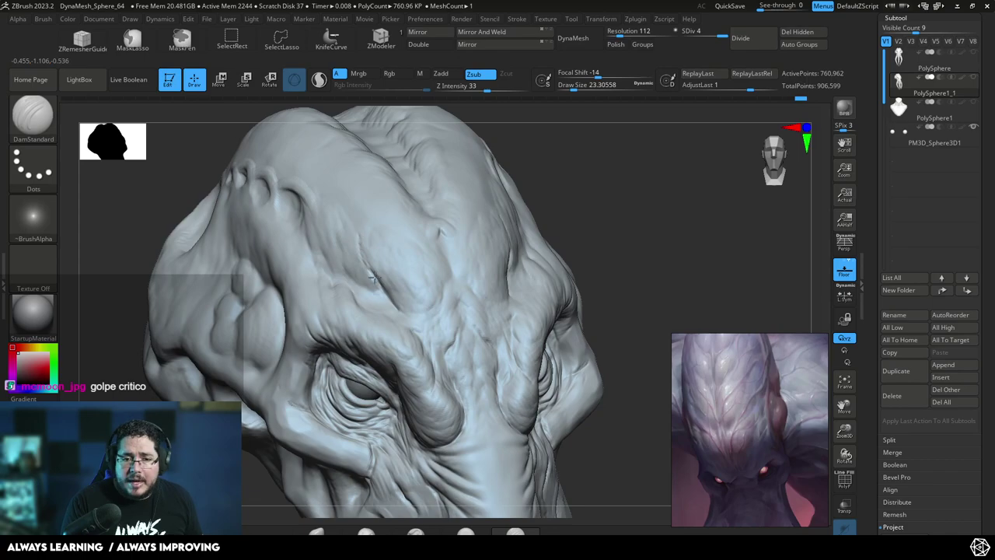
pyautogui.moveTo(567, 209); pyautogui.dragTo(560, 223)
pyautogui.press(']')
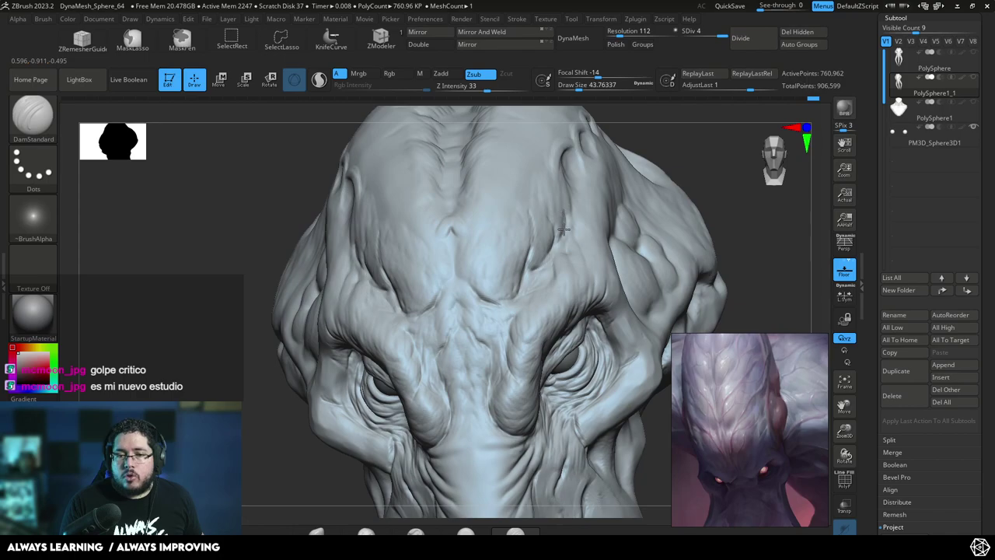
pyautogui.moveTo(661, 150); pyautogui.dragTo(704, 124)
pyautogui.moveTo(703, 125); pyautogui.dragTo(695, 142)
pyautogui.moveTo(694, 142)
pyautogui.mouseDown(button='right')
pyautogui.moveTo(666, 186)
pyautogui.moveTo(671, 178)
pyautogui.moveTo(599, 195)
pyautogui.mouseUp(button='right')
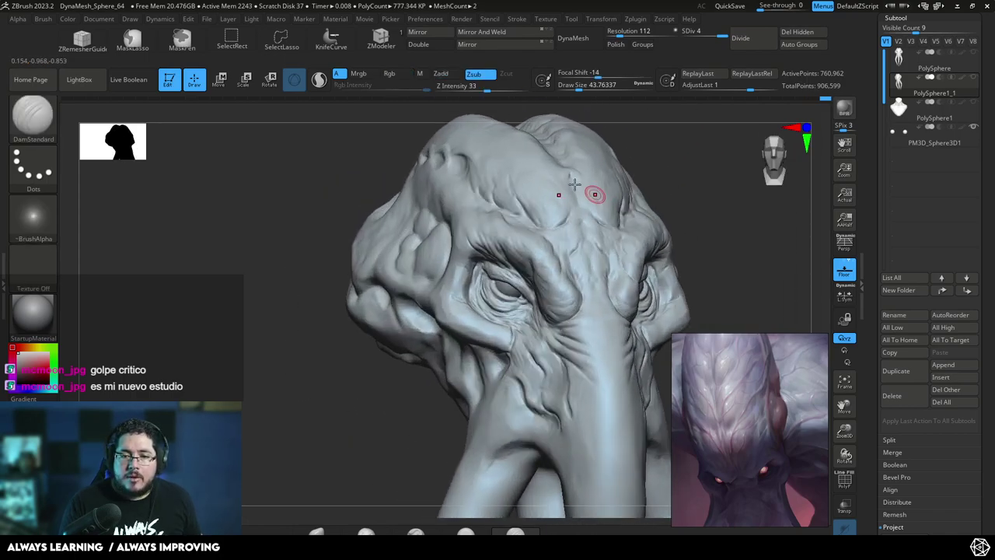
pyautogui.moveTo(554, 233); pyautogui.dragTo(577, 245)
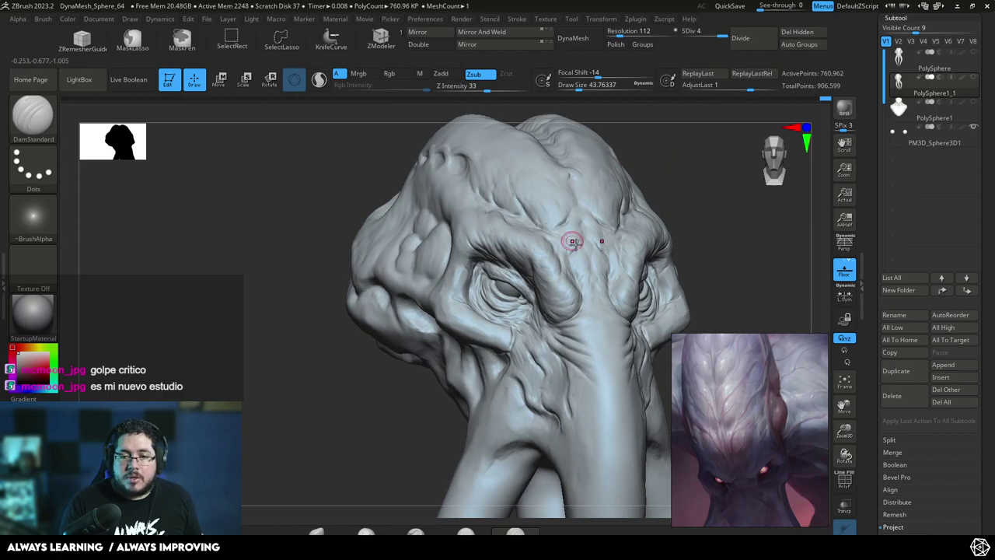
# - Build up a fold along the front bumps of the row on the skull's side with ClayBuildup at draw size about 51
pyautogui.press('b')
pyautogui.press('c')
pyautogui.press('b')
pyautogui.press('space')
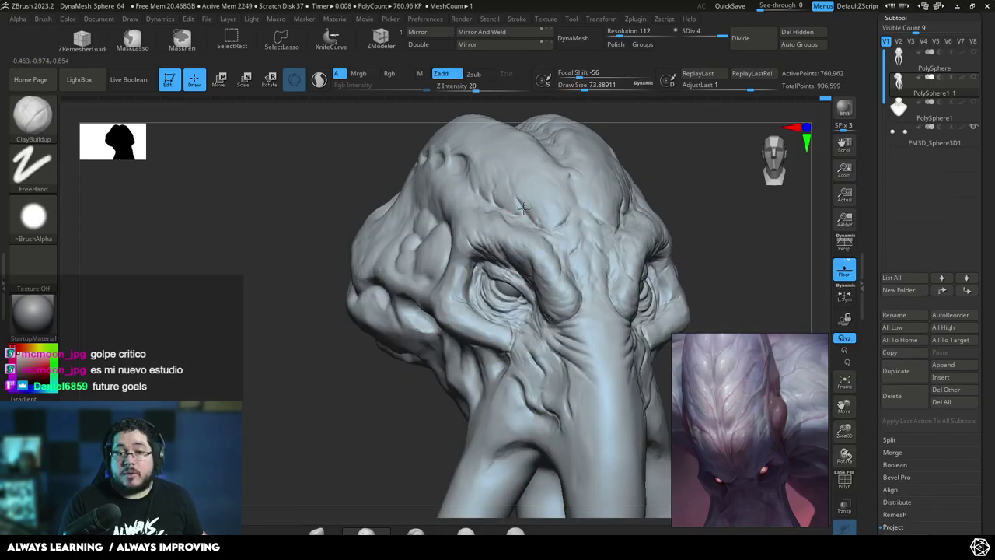
pyautogui.moveTo(573, 210); pyautogui.dragTo(619, 172, button='right')
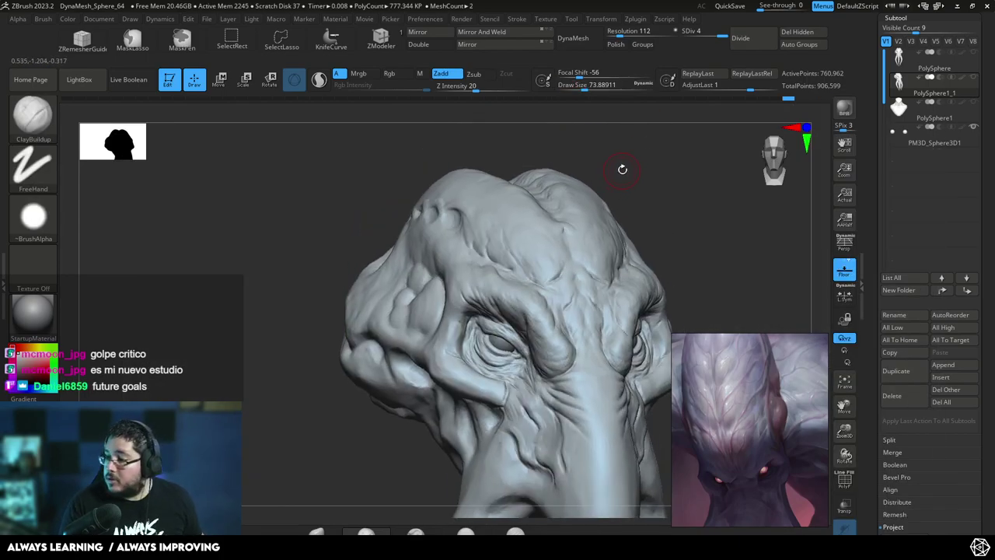
pyautogui.moveTo(637, 163); pyautogui.dragTo(641, 165)
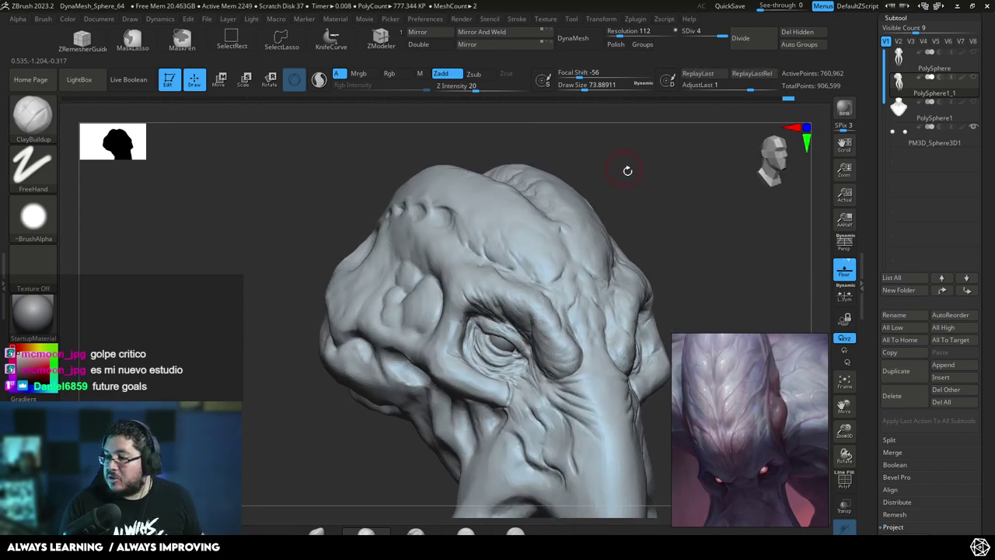
pyautogui.moveTo(609, 182); pyautogui.dragTo(630, 197)
pyautogui.press('space')
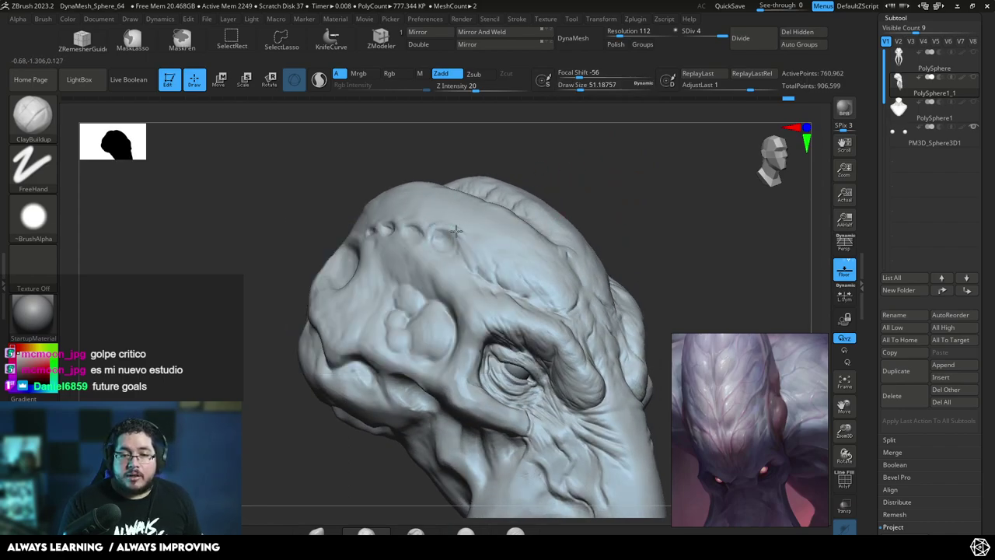
pyautogui.moveTo(469, 160); pyautogui.dragTo(451, 272)
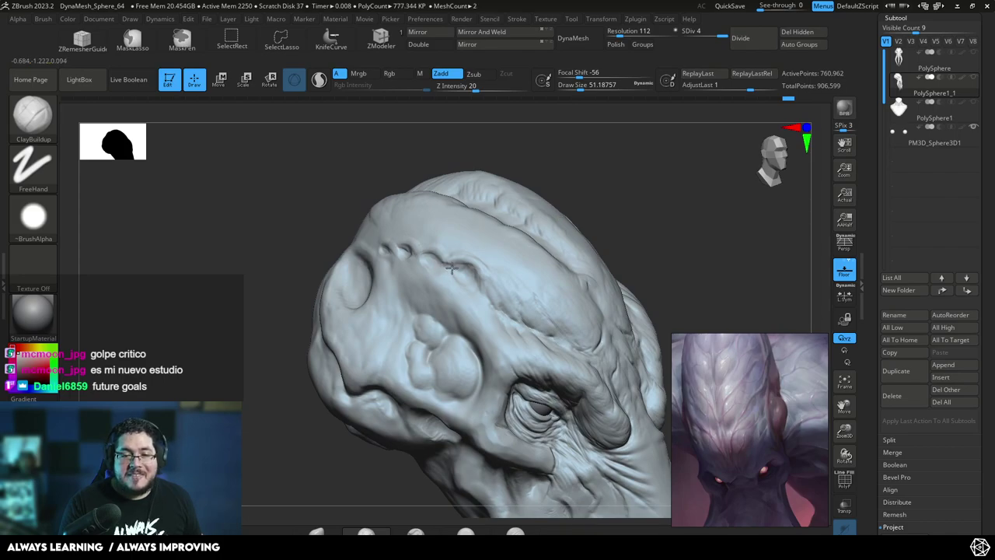
# - Add uneven ridges running from beneath the bump row toward the temple cluster with ClayBuildup at draw size about 71
pyautogui.press('space')
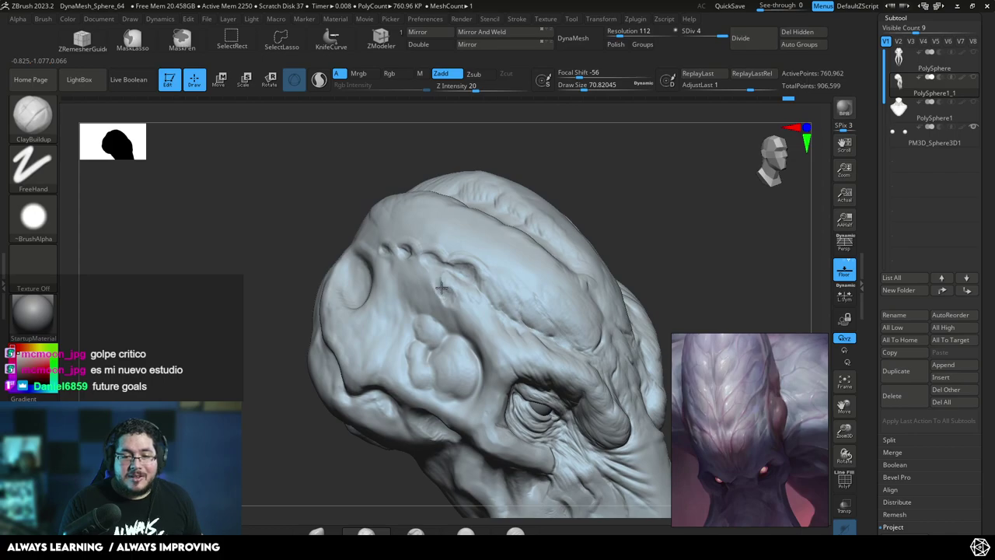
pyautogui.moveTo(500, 195); pyautogui.dragTo(456, 233, button='right')
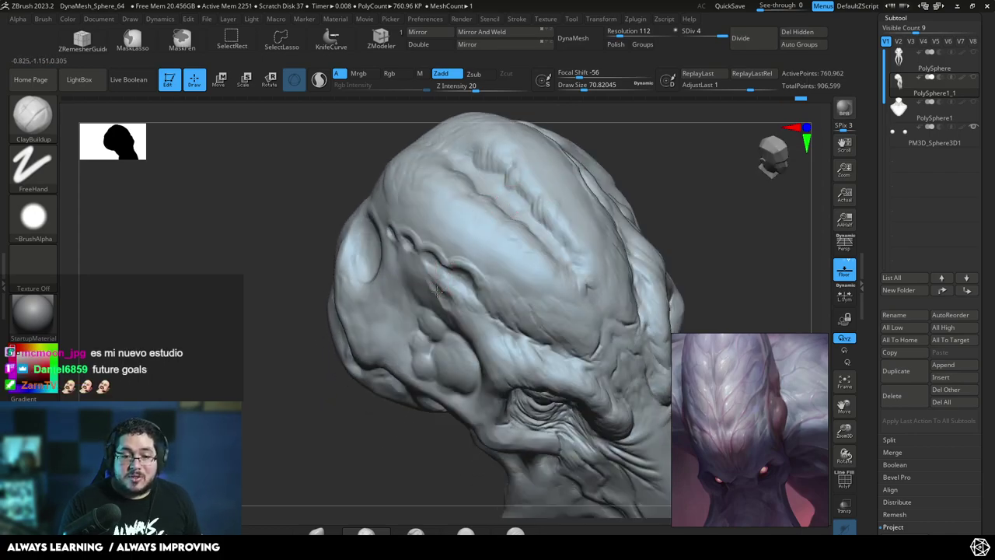
pyautogui.moveTo(622, 132); pyautogui.dragTo(418, 296)
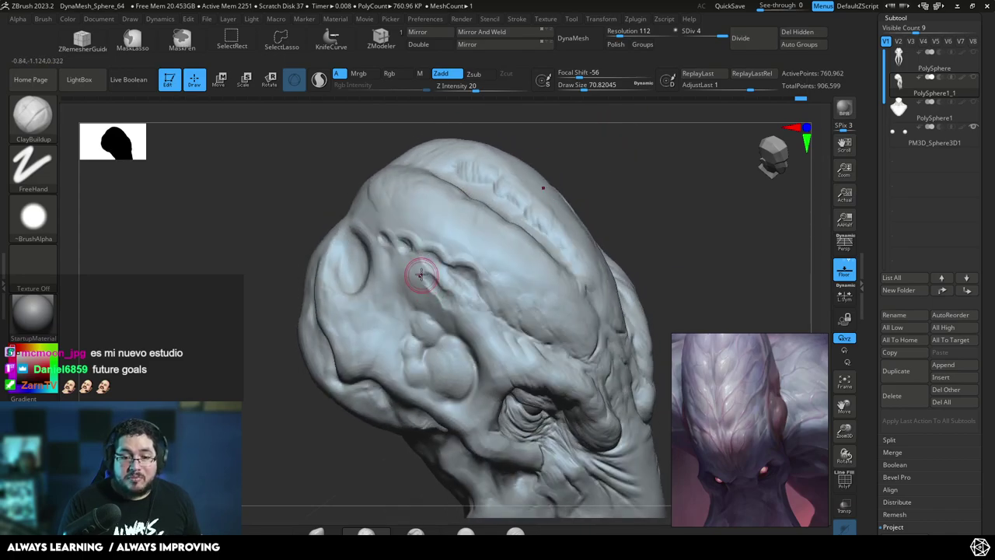
pyautogui.moveTo(585, 172)
pyautogui.mouseDown()
pyautogui.moveTo(465, 304)
pyautogui.moveTo(449, 339)
pyautogui.mouseUp()
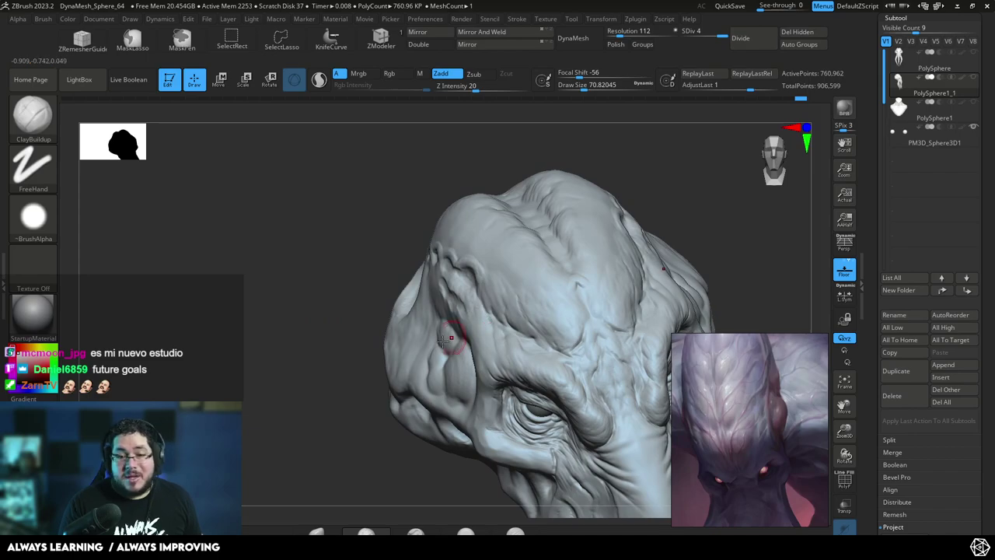
pyautogui.moveTo(367, 277); pyautogui.dragTo(447, 304)
pyautogui.press('space')
pyautogui.moveTo(459, 212)
pyautogui.mouseDown()
pyautogui.moveTo(426, 296)
pyautogui.moveTo(435, 314)
pyautogui.moveTo(434, 268)
pyautogui.mouseUp()
# - Flatten the new ridges beneath the bump row with TrimDynamic at draw size about 59
pyautogui.press('b')
pyautogui.press('t')
pyautogui.press('d')
pyautogui.press('space')
pyautogui.moveTo(421, 308)
pyautogui.mouseDown()
pyautogui.moveTo(441, 313)
pyautogui.moveTo(418, 293)
pyautogui.mouseUp()
pyautogui.press('space')
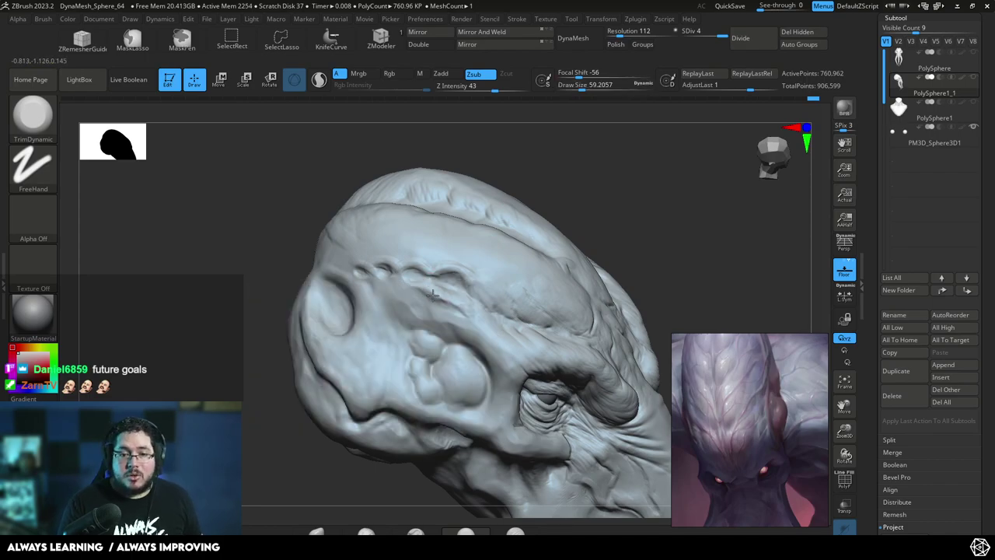
pyautogui.moveTo(498, 215); pyautogui.dragTo(436, 295, button='right')
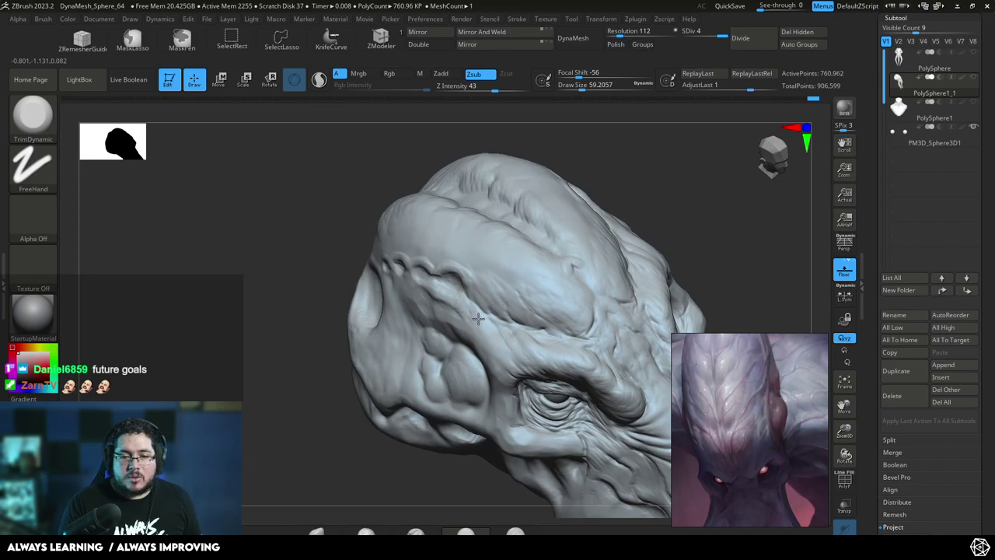
pyautogui.moveTo(577, 203)
pyautogui.mouseDown(button='right')
pyautogui.moveTo(642, 176)
pyautogui.moveTo(544, 218)
pyautogui.mouseUp(button='right')
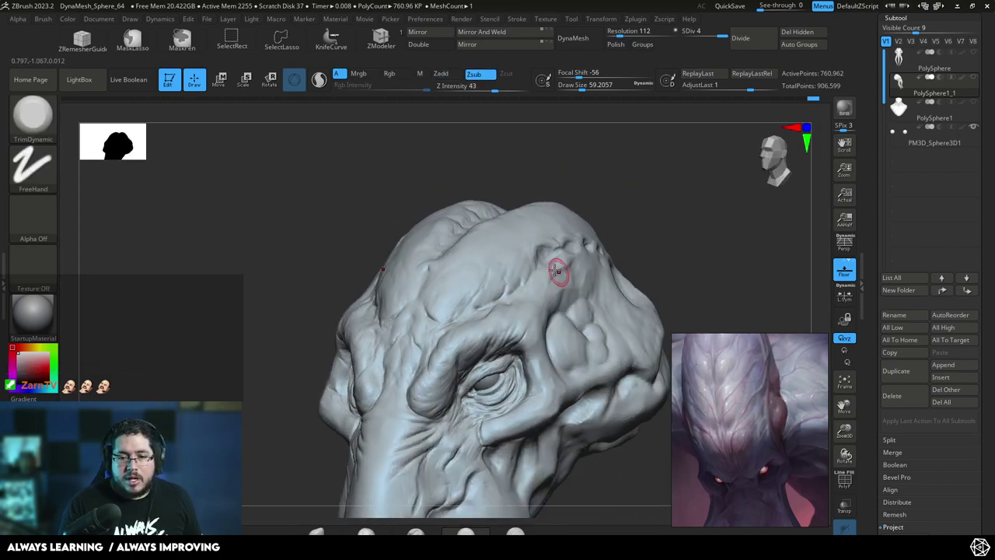
# - Sharpen the creases between the ridges beneath the bump row with DamStandard at draw size about 54
pyautogui.press('b')
pyautogui.press('d')
pyautogui.press('s')
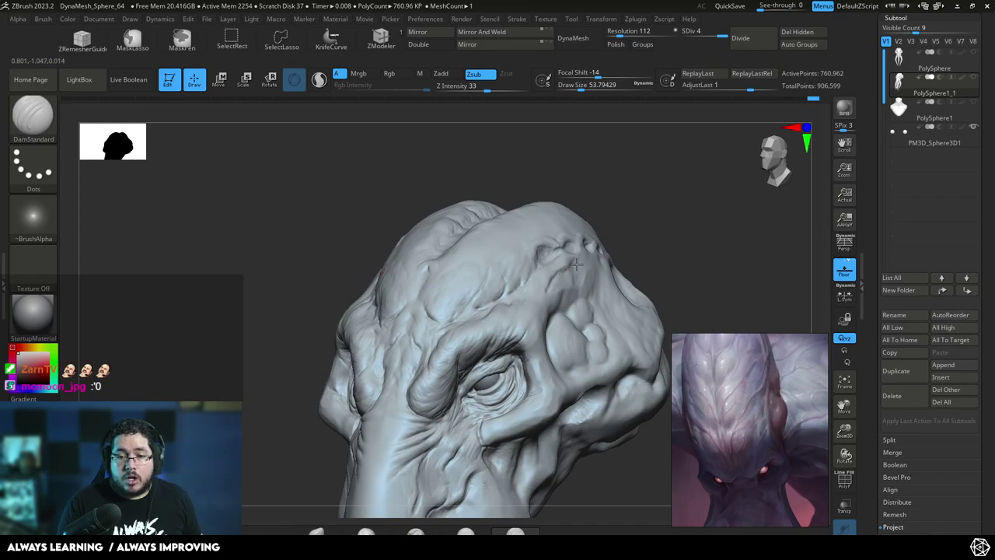
pyautogui.moveTo(572, 266); pyautogui.dragTo(555, 256, button='right')
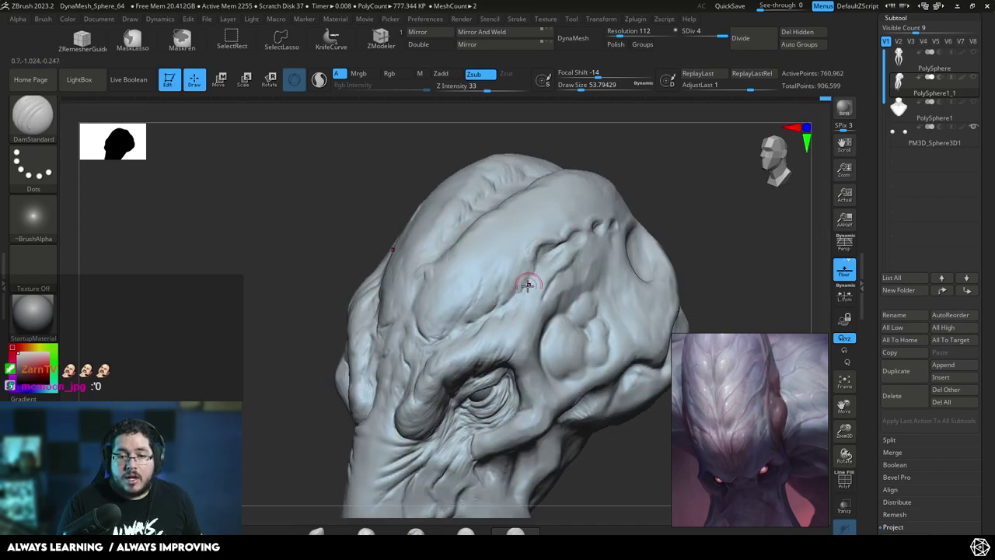
# - Build up the folds between the bump row and the outer brow with ClayBuildup at draw size about 77
pyautogui.press('b')
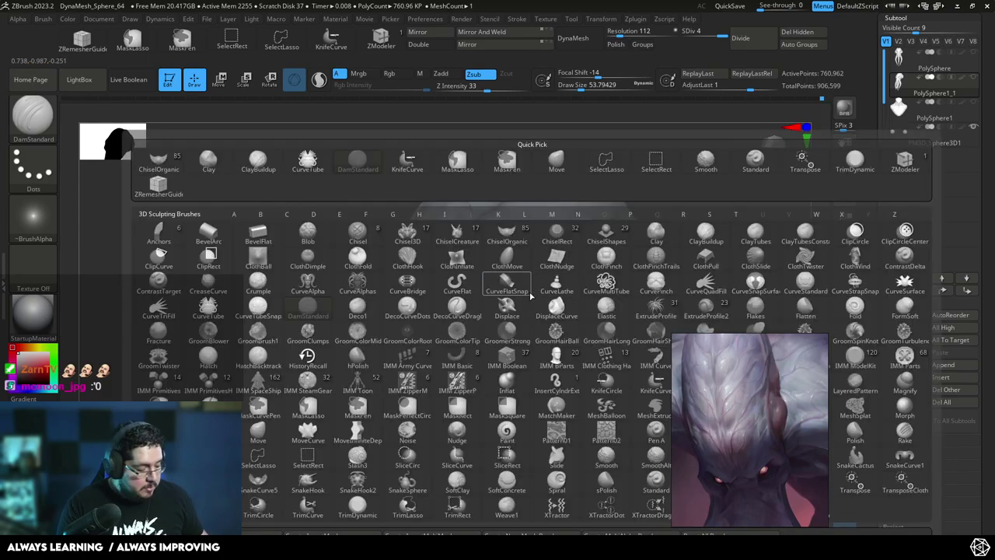
pyautogui.press('c')
pyautogui.press('b')
pyautogui.press('space')
pyautogui.moveTo(526, 268); pyautogui.dragTo(531, 269)
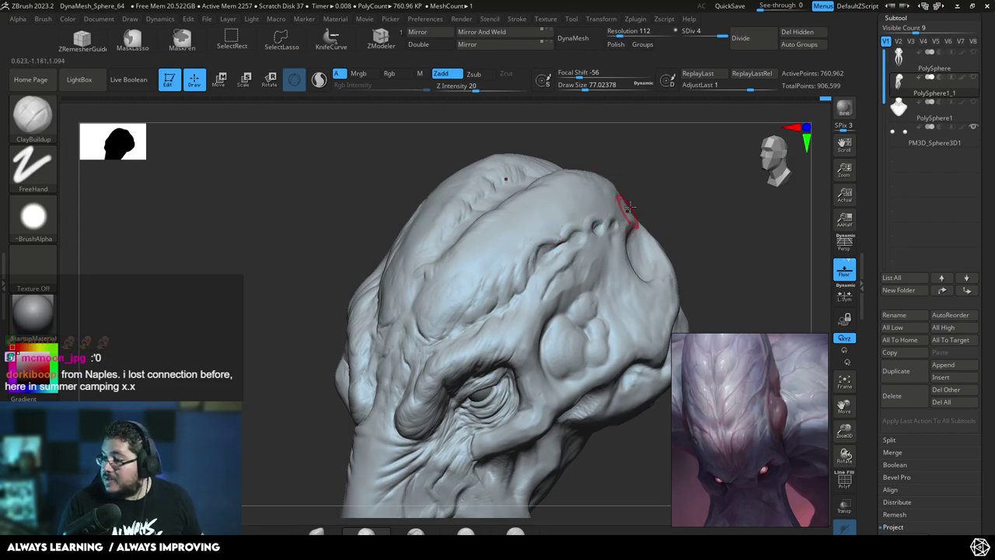
pyautogui.moveTo(650, 195); pyautogui.dragTo(534, 198)
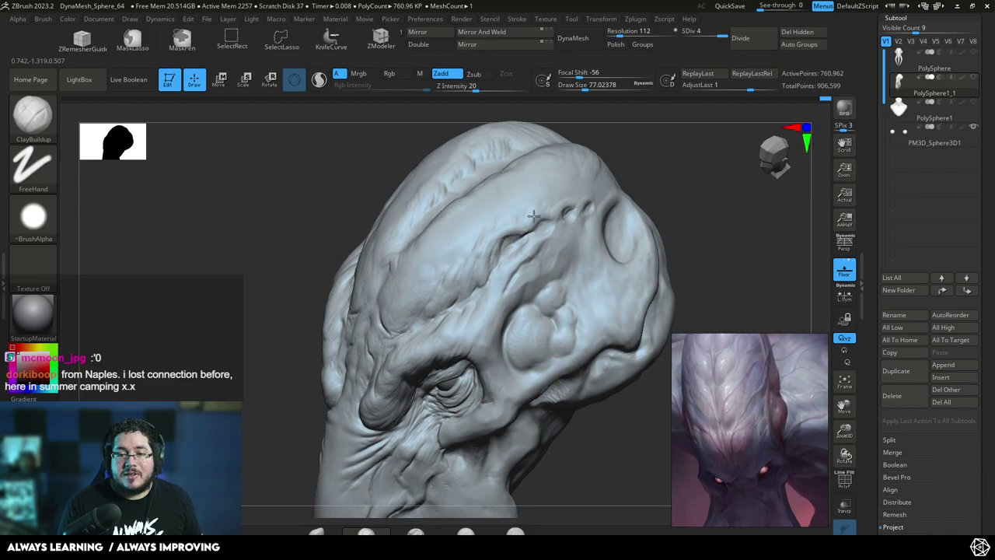
pyautogui.moveTo(573, 171)
pyautogui.mouseDown()
pyautogui.moveTo(631, 171)
pyautogui.moveTo(618, 195)
pyautogui.moveTo(600, 194)
pyautogui.mouseUp()
pyautogui.moveTo(635, 231)
pyautogui.mouseDown()
pyautogui.moveTo(600, 213)
pyautogui.moveTo(444, 266)
pyautogui.mouseUp()
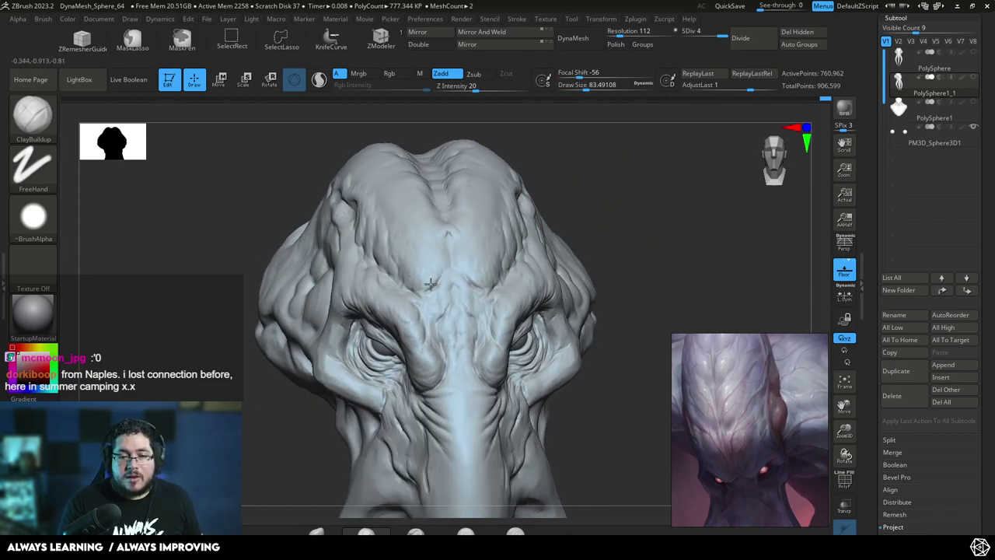
# - Build up the folds where the inner brow meets the trunk with ClayBuildup at draw size about 74
pyautogui.moveTo(614, 233)
pyautogui.mouseDown()
pyautogui.moveTo(586, 140)
pyautogui.moveTo(601, 198)
pyautogui.moveTo(456, 271)
pyautogui.mouseUp()
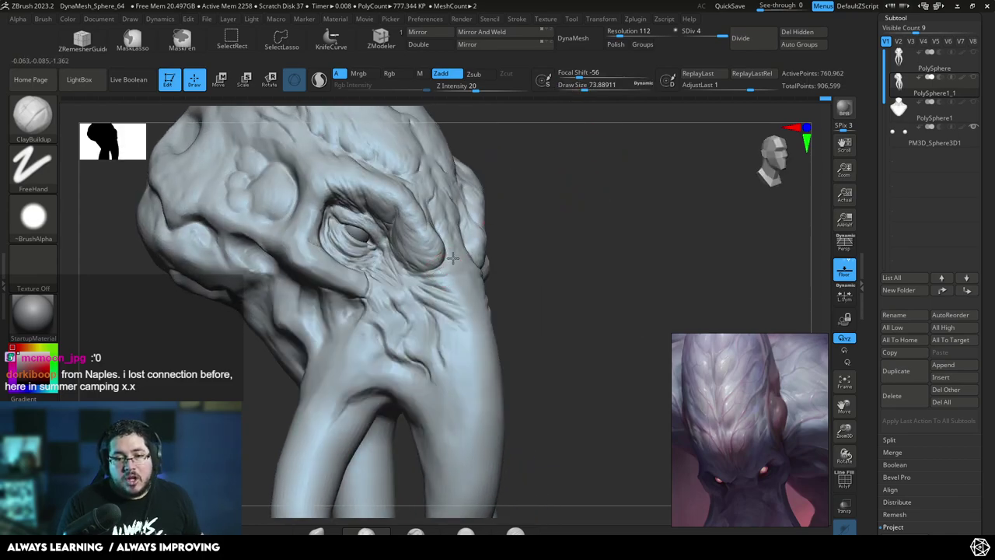
pyautogui.moveTo(571, 221); pyautogui.dragTo(490, 245)
pyautogui.moveTo(441, 286)
pyautogui.mouseDown()
pyautogui.moveTo(469, 295)
pyautogui.moveTo(453, 286)
pyautogui.mouseUp()
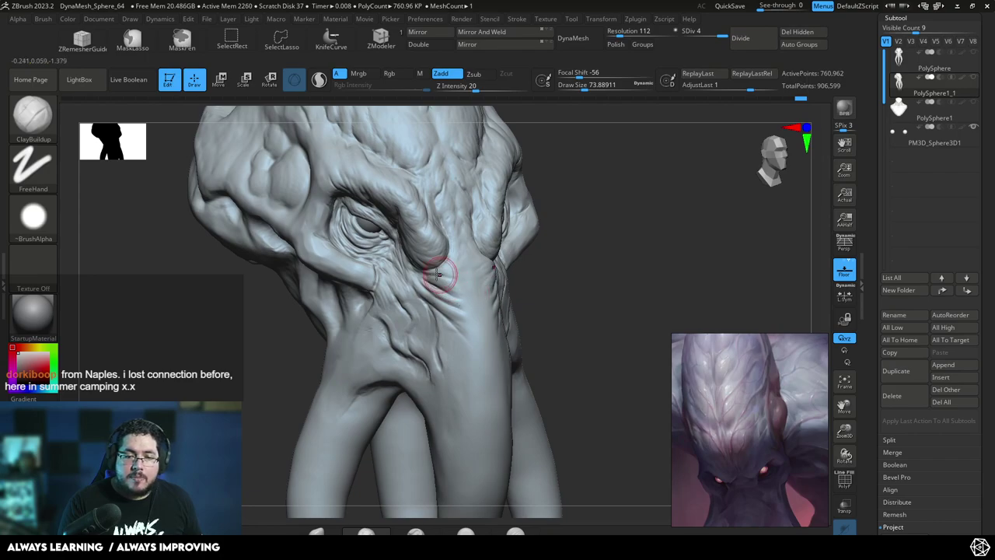
pyautogui.moveTo(461, 327)
pyautogui.mouseDown()
pyautogui.moveTo(412, 326)
pyautogui.moveTo(452, 342)
pyautogui.mouseUp()
pyautogui.moveTo(600, 280)
pyautogui.mouseDown()
pyautogui.moveTo(660, 269)
pyautogui.moveTo(829, 207)
pyautogui.moveTo(668, 178)
pyautogui.moveTo(568, 178)
pyautogui.moveTo(569, 198)
pyautogui.moveTo(537, 206)
pyautogui.moveTo(578, 210)
pyautogui.moveTo(571, 203)
pyautogui.mouseUp()
pyautogui.moveTo(600, 204)
pyautogui.mouseDown()
pyautogui.moveTo(497, 217)
pyautogui.moveTo(422, 273)
pyautogui.moveTo(541, 254)
pyautogui.moveTo(508, 185)
pyautogui.mouseUp()
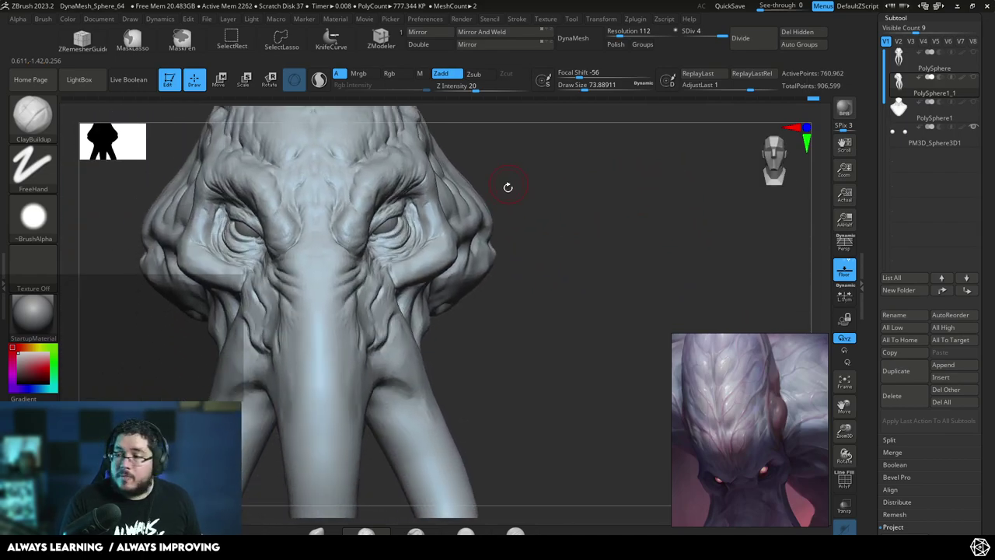
pyautogui.moveTo(533, 235)
pyautogui.keyDown('alt'); pyautogui.mouseDown()
pyautogui.moveTo(553, 216)
pyautogui.moveTo(515, 200)
pyautogui.mouseUp(); pyautogui.keyUp('alt')
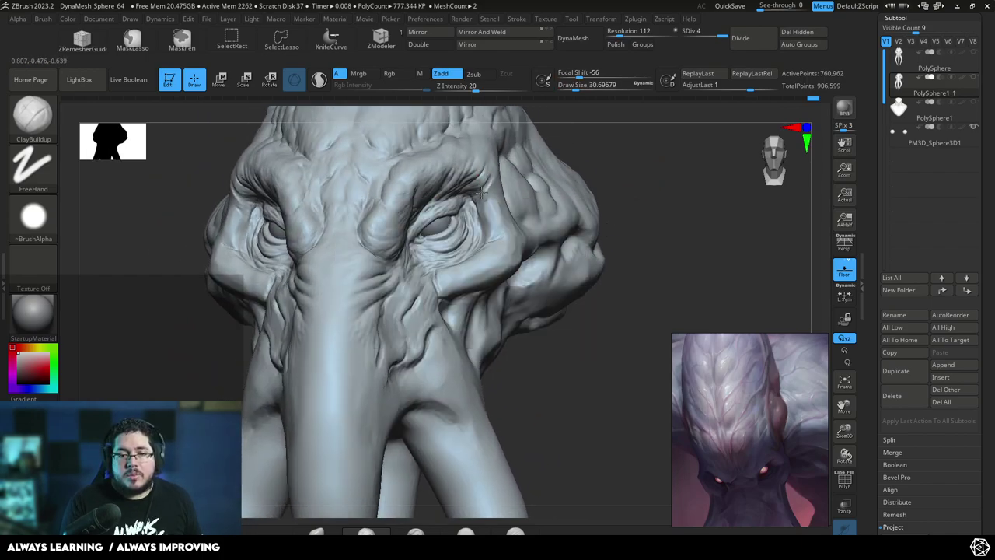
pyautogui.moveTo(529, 179)
pyautogui.mouseDown()
pyautogui.moveTo(614, 206)
pyautogui.moveTo(506, 226)
pyautogui.mouseUp()
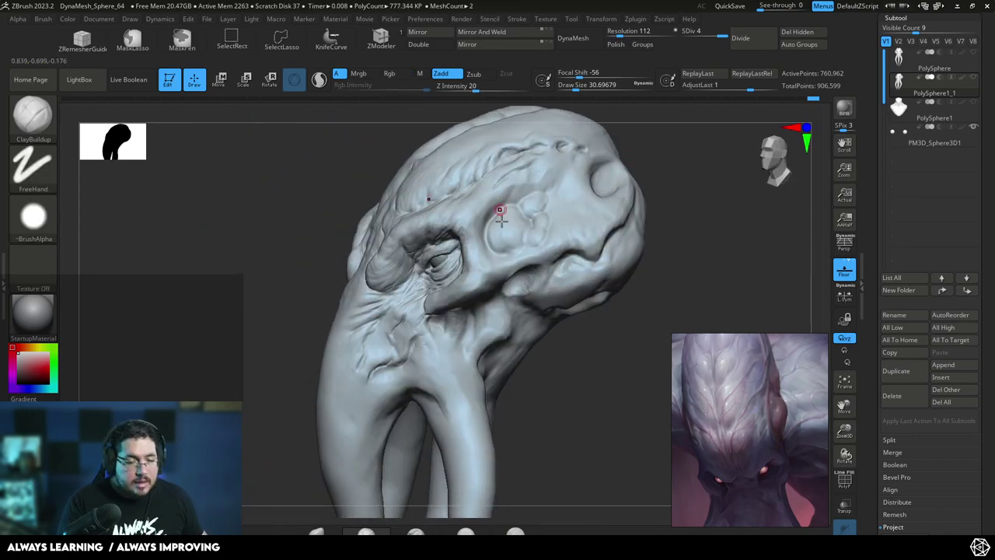
# - Try stamping the Cover04 pattern beside the temple bump cluster with the ChiselRect brush, and undo the stamp
pyautogui.press('b')
pyautogui.press('d')
pyautogui.press('s')
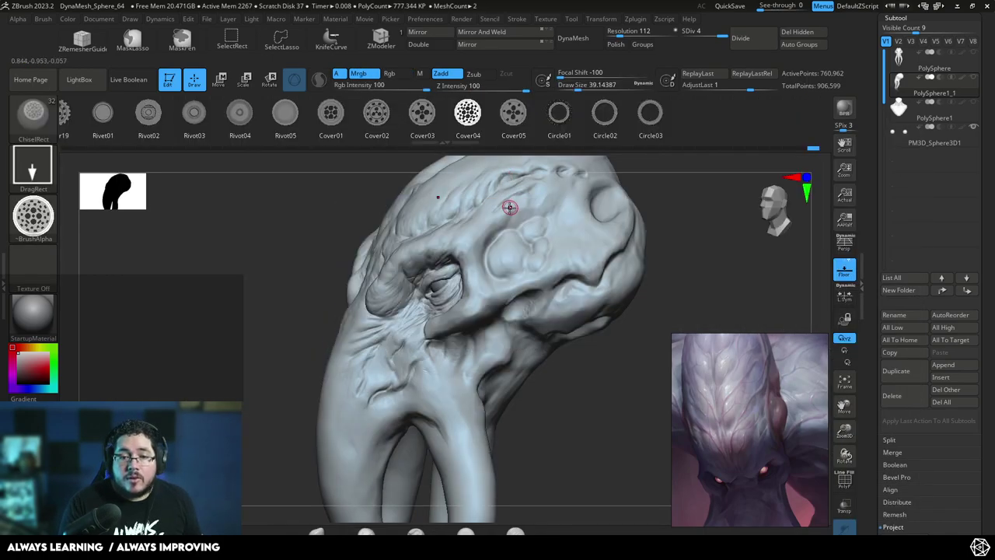
pyautogui.moveTo(486, 243); pyautogui.dragTo(506, 227)
pyautogui.moveTo(612, 262)
pyautogui.mouseDown(button='right')
pyautogui.moveTo(684, 222)
pyautogui.moveTo(676, 279)
pyautogui.mouseUp(button='right')
pyautogui.moveTo(580, 390); pyautogui.dragTo(559, 403, button='right')
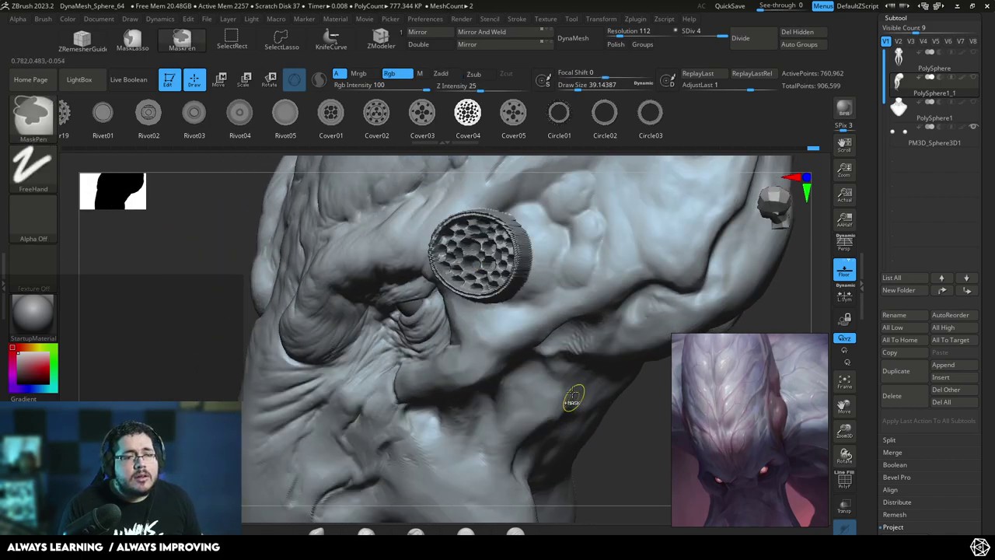
pyautogui.hotkey('ctrl', 'z')
# - Carve a crease along the front edge of the temple bump cluster with DamStandard at draw size about 39
pyautogui.press('b')
pyautogui.press('d')
pyautogui.press('s')
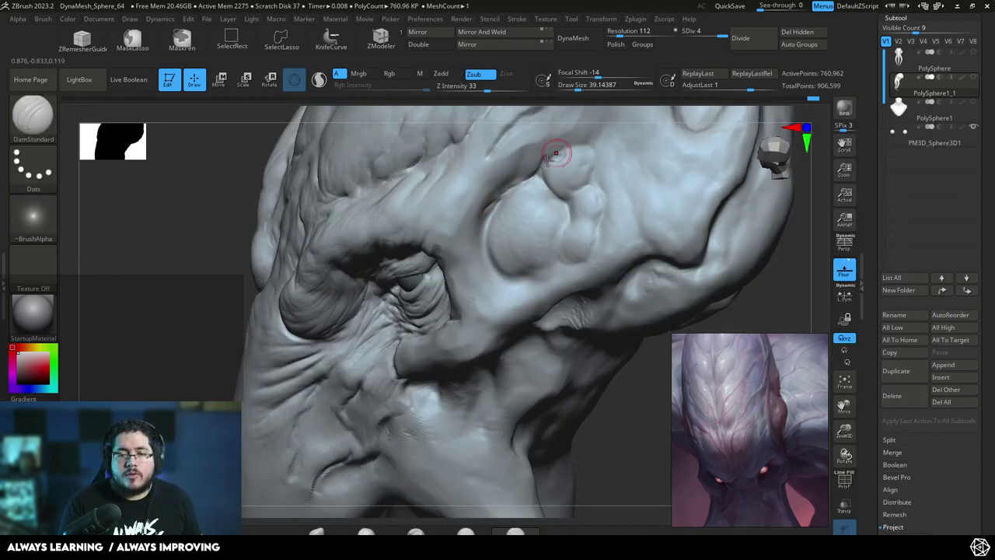
pyautogui.moveTo(484, 221); pyautogui.dragTo(478, 313)
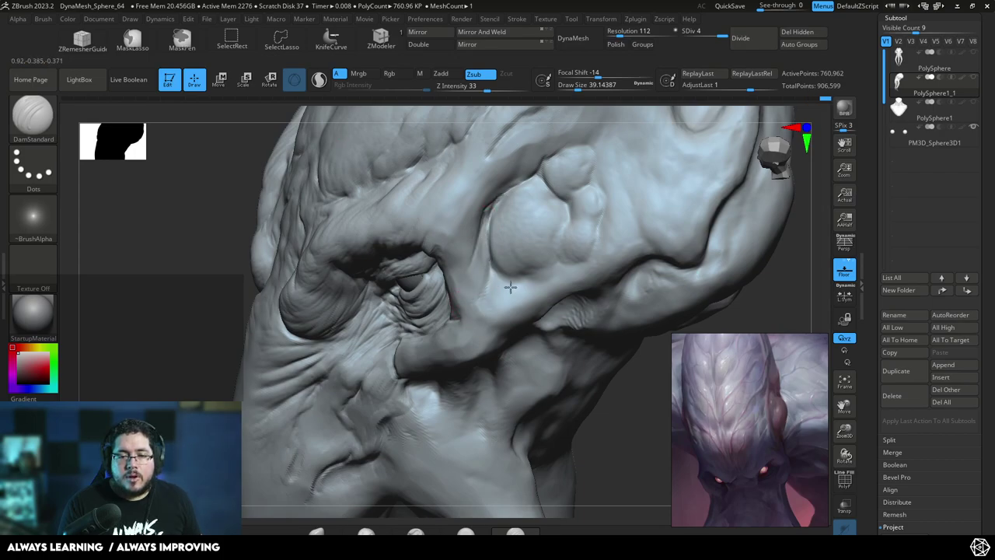
# - Show the torso and the low-resolution head subtools, with the torso as the active subtool
pyautogui.press('f')
pyautogui.keyDown('shift'); pyautogui.moveTo(582, 272); pyautogui.dragTo(579, 179); pyautogui.keyUp('shift')
pyautogui.click(973, 102)
pyautogui.keyDown('alt'); pyautogui.moveTo(587, 268); pyautogui.dragTo(562, 310); pyautogui.keyUp('alt')
pyautogui.keyDown('alt'); pyautogui.click(556, 297); pyautogui.keyUp('alt')
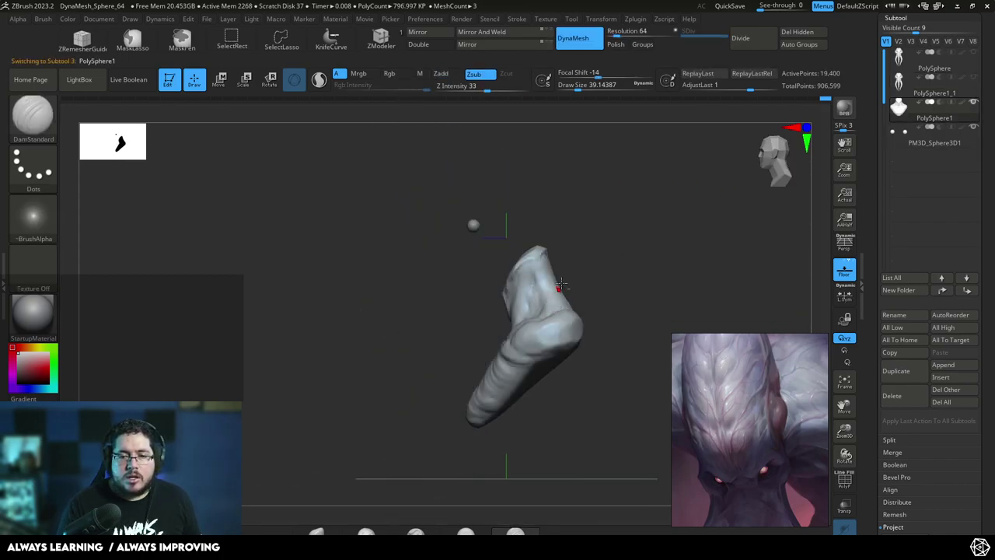
pyautogui.moveTo(599, 275); pyautogui.dragTo(656, 222)
pyautogui.click(973, 53)
pyautogui.moveTo(591, 238); pyautogui.dragTo(556, 264)
# - Raise the torso's gizmo pivot toward the neck and turn the torso about -26 degrees around the vertical axis
pyautogui.press('w')
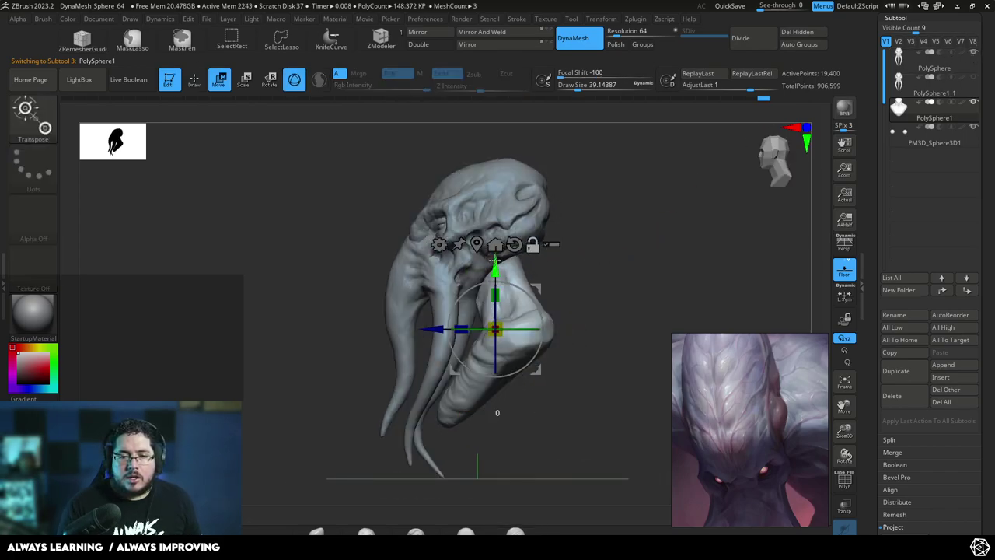
pyautogui.moveTo(495, 265); pyautogui.dragTo(496, 209)
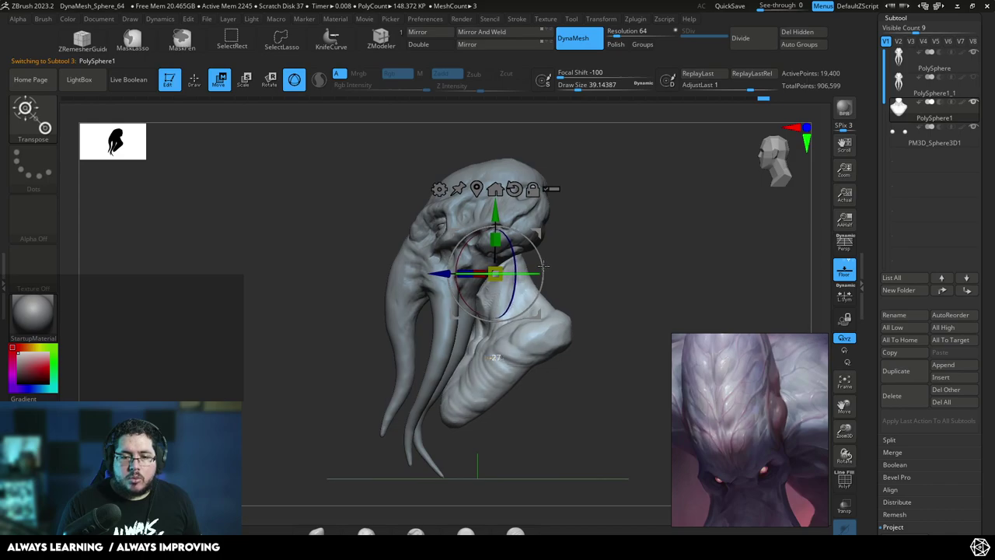
pyautogui.keyDown('shift'); pyautogui.moveTo(583, 261); pyautogui.dragTo(633, 221); pyautogui.keyUp('shift')
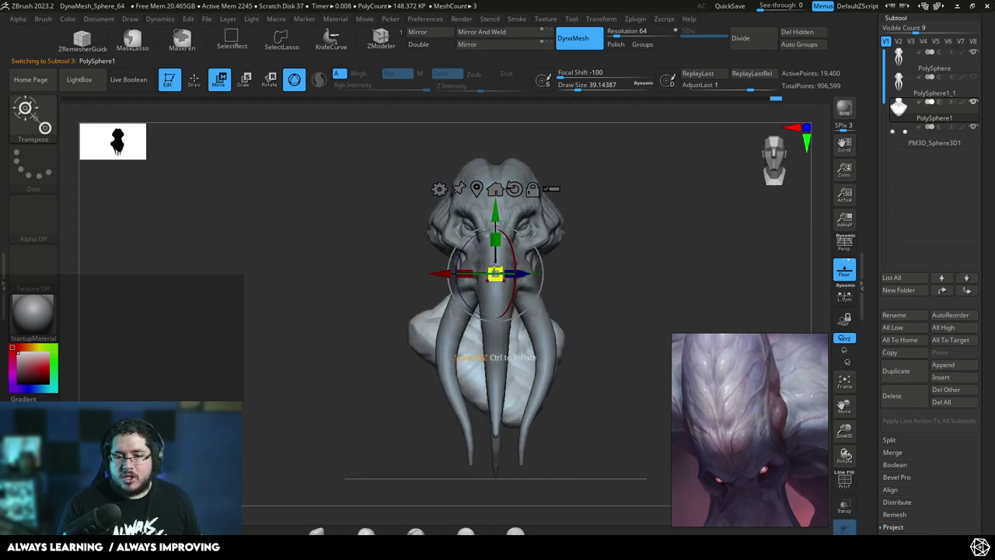
pyautogui.hotkey('ctrl', 'z')
pyautogui.moveTo(513, 273)
pyautogui.mouseDown()
pyautogui.moveTo(545, 268)
pyautogui.moveTo(529, 274)
pyautogui.mouseUp()
pyautogui.moveTo(589, 253); pyautogui.dragTo(508, 278)
pyautogui.moveTo(508, 278)
pyautogui.keyDown('shift'); pyautogui.mouseDown(button='right')
pyautogui.moveTo(578, 273)
pyautogui.moveTo(665, 240)
pyautogui.moveTo(615, 262)
pyautogui.mouseUp(button='right'); pyautogui.keyUp('shift')
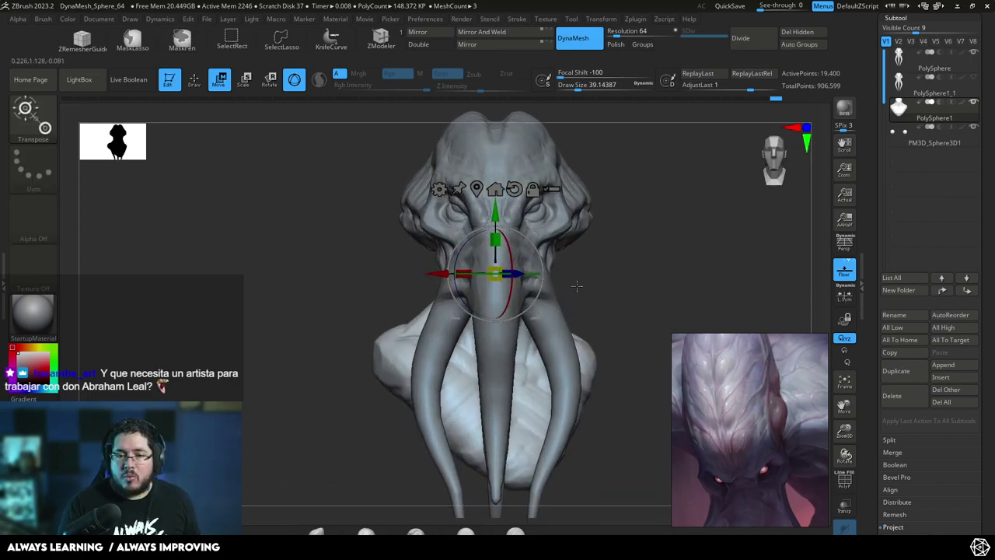
pyautogui.hotkey('ctrl', 'z')
pyautogui.moveTo(530, 274); pyautogui.dragTo(551, 270)
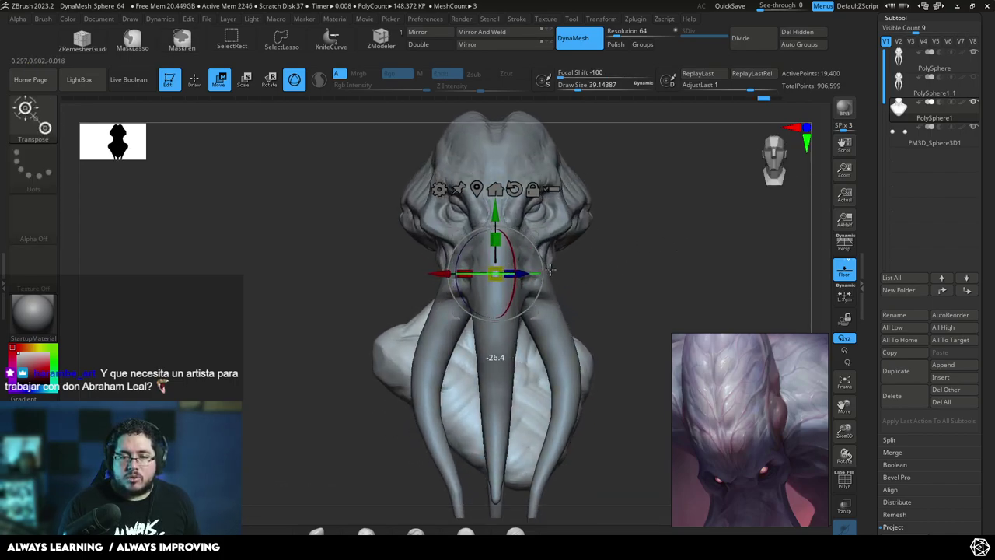
pyautogui.press('q')
# - Add a Cube3D subtool, place it beneath the bust and scale it up as a pedestal block
pyautogui.moveTo(600, 288)
pyautogui.keyDown('ctrl'); pyautogui.mouseDown(button='right')
pyautogui.moveTo(599, 257)
pyautogui.moveTo(592, 312)
pyautogui.moveTo(574, 252)
pyautogui.mouseUp(button='right'); pyautogui.keyUp('ctrl')
pyautogui.click(941, 377)
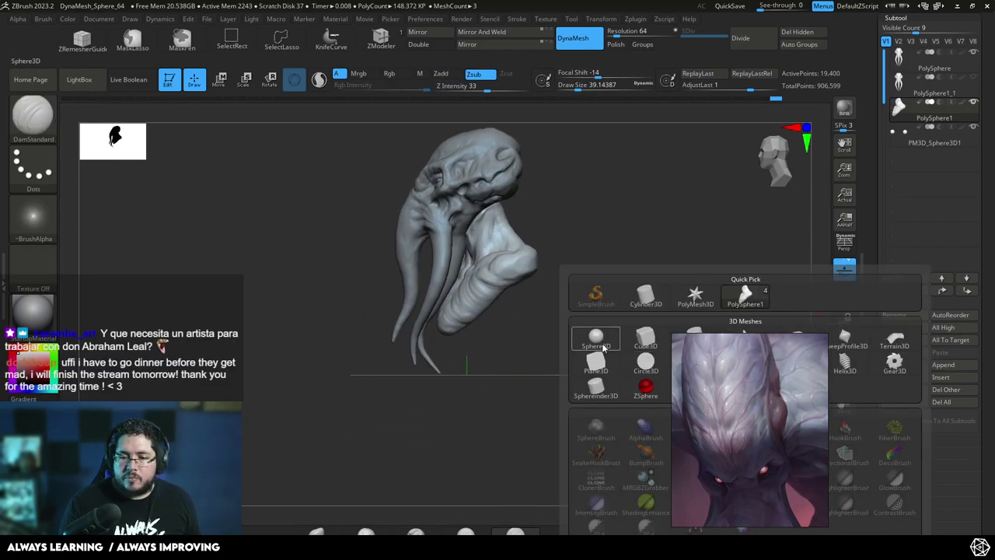
pyautogui.click(640, 337)
pyautogui.press('w')
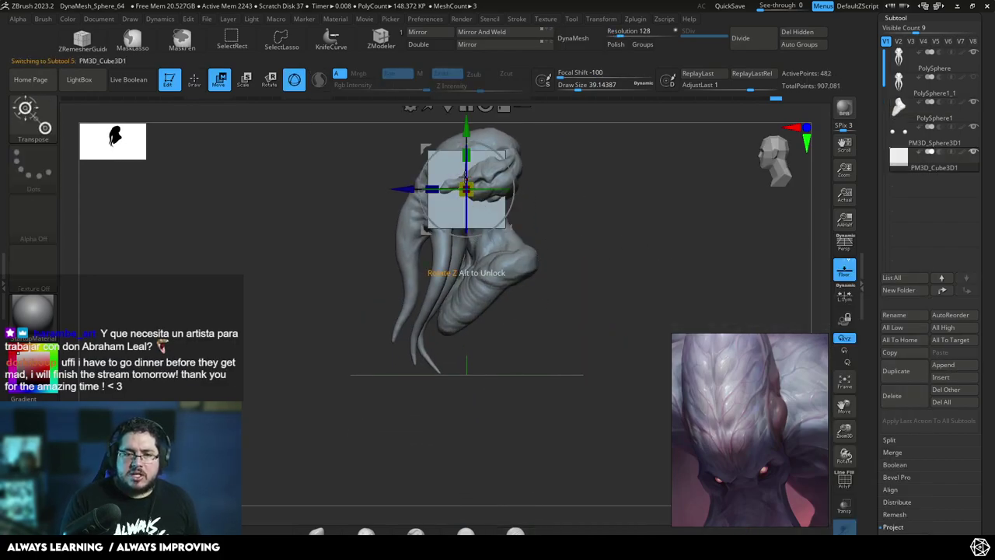
pyautogui.moveTo(467, 189); pyautogui.dragTo(588, 474)
pyautogui.press('r')
pyautogui.keyDown('alt'); pyautogui.moveTo(530, 464); pyautogui.dragTo(503, 362, button='right'); pyautogui.keyUp('alt')
pyautogui.moveTo(442, 373); pyautogui.dragTo(404, 373)
pyautogui.keyDown('ctrl'); pyautogui.moveTo(540, 222); pyautogui.dragTo(551, 269, button='right'); pyautogui.keyUp('ctrl')
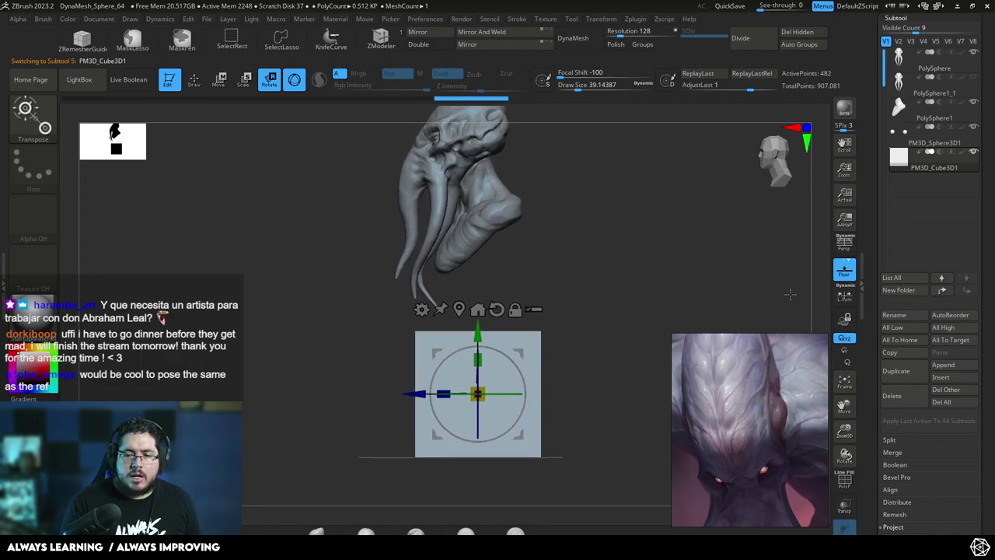
# - Add a Cylinder3D subtool, shrink it to a thin rod and lower it between the torso and the pedestal cube
pyautogui.click(950, 375)
pyautogui.click(708, 296)
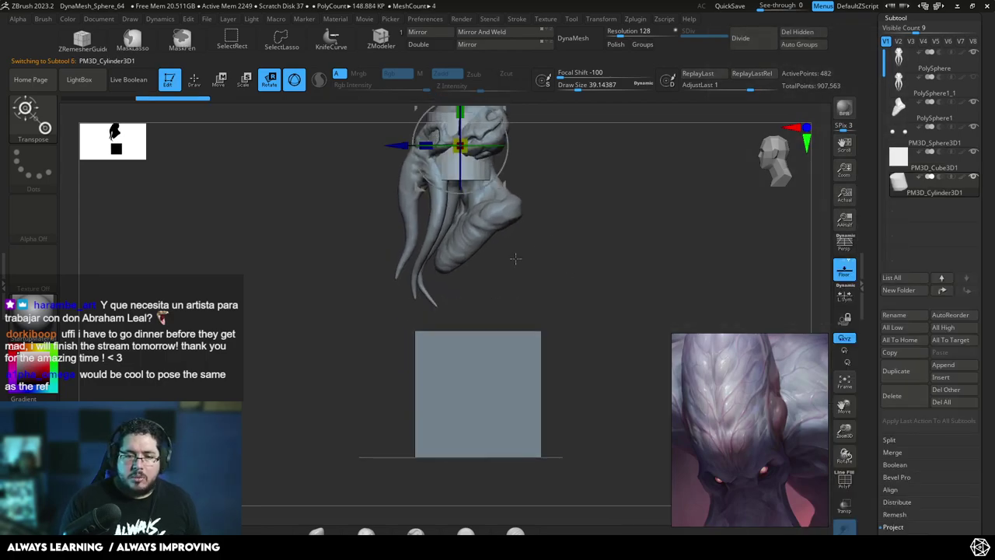
pyautogui.keyDown('alt'); pyautogui.moveTo(483, 188); pyautogui.dragTo(492, 255, button='right'); pyautogui.keyUp('alt')
pyautogui.click(476, 238)
pyautogui.moveTo(475, 238); pyautogui.dragTo(367, 213)
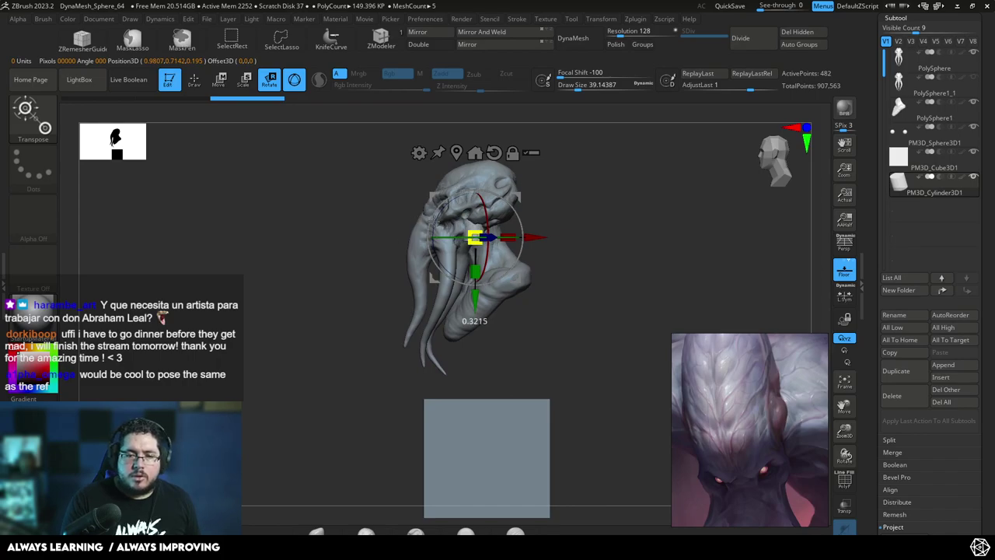
pyautogui.moveTo(476, 299); pyautogui.dragTo(483, 440)
pyautogui.moveTo(582, 350); pyautogui.dragTo(474, 358)
pyautogui.moveTo(413, 379); pyautogui.dragTo(440, 380)
# - Shift the cylinder rod under the back of the torso and shorten it to reach the cube's top
pyautogui.keyDown('shift'); pyautogui.moveTo(587, 432); pyautogui.dragTo(526, 367); pyautogui.keyUp('shift')
pyautogui.keyDown('alt'); pyautogui.click(525, 367); pyautogui.keyUp('alt')
pyautogui.keyDown('alt'); pyautogui.moveTo(473, 275); pyautogui.dragTo(485, 319); pyautogui.keyUp('alt')
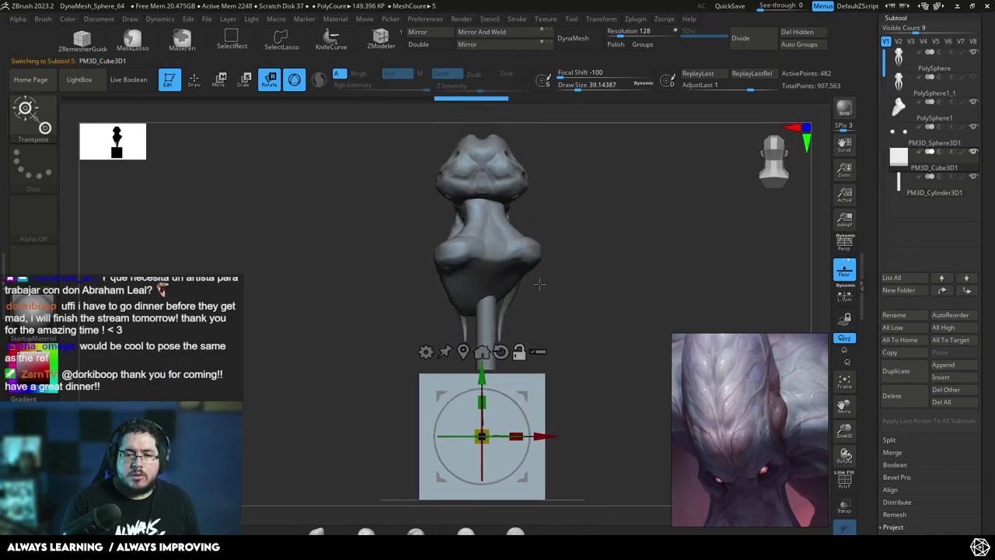
pyautogui.keyDown('alt'); pyautogui.click(486, 321); pyautogui.keyUp('alt')
pyautogui.moveTo(417, 351); pyautogui.dragTo(411, 352)
pyautogui.moveTo(412, 327); pyautogui.dragTo(557, 352)
pyautogui.moveTo(498, 387)
pyautogui.mouseDown()
pyautogui.moveTo(492, 448)
pyautogui.moveTo(498, 372)
pyautogui.mouseUp()
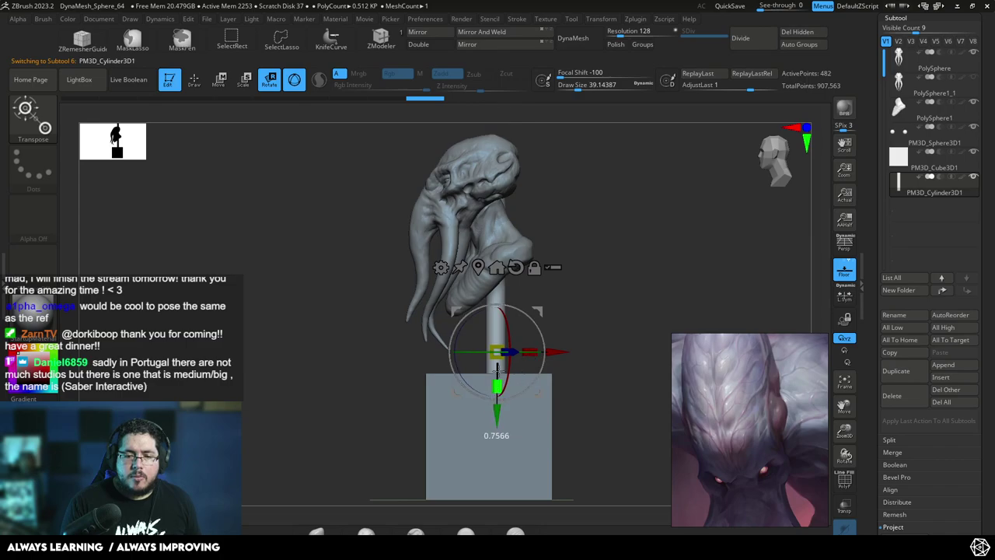
pyautogui.press('w')
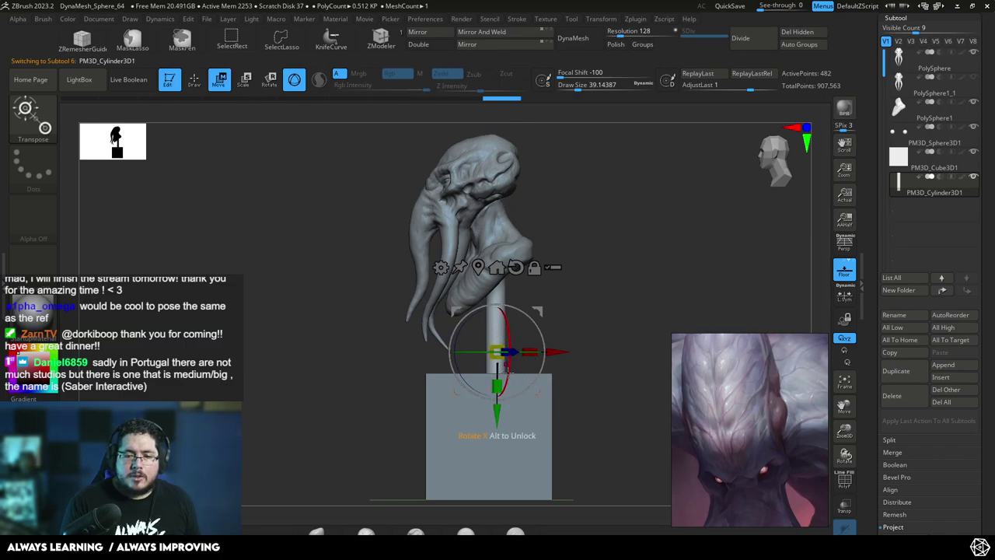
pyautogui.moveTo(497, 421); pyautogui.dragTo(498, 420)
# - Adjust the support rod's length and slide it sideways onto the centreline of the bust and pedestal
pyautogui.moveTo(554, 275); pyautogui.dragTo(576, 286)
pyautogui.press('q')
pyautogui.press('r')
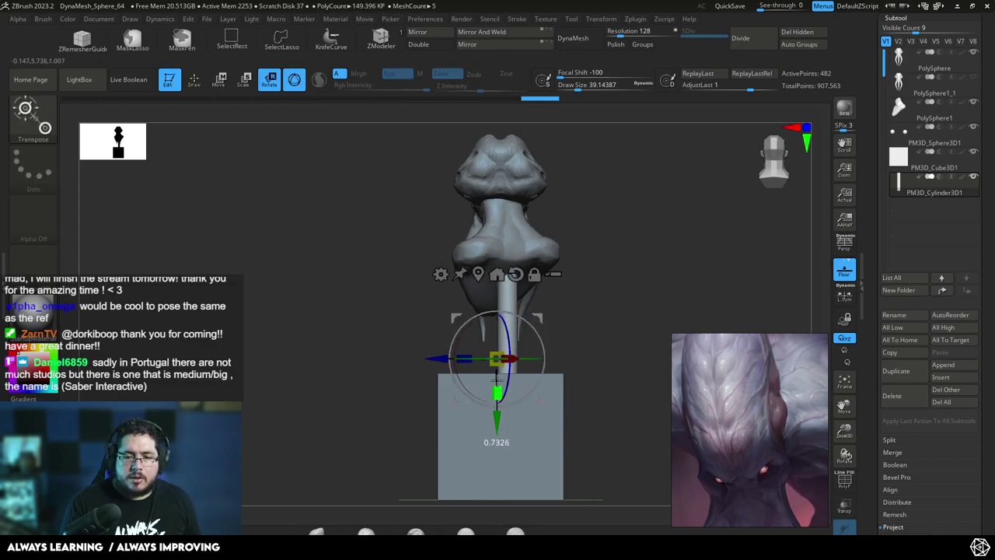
pyautogui.press('w')
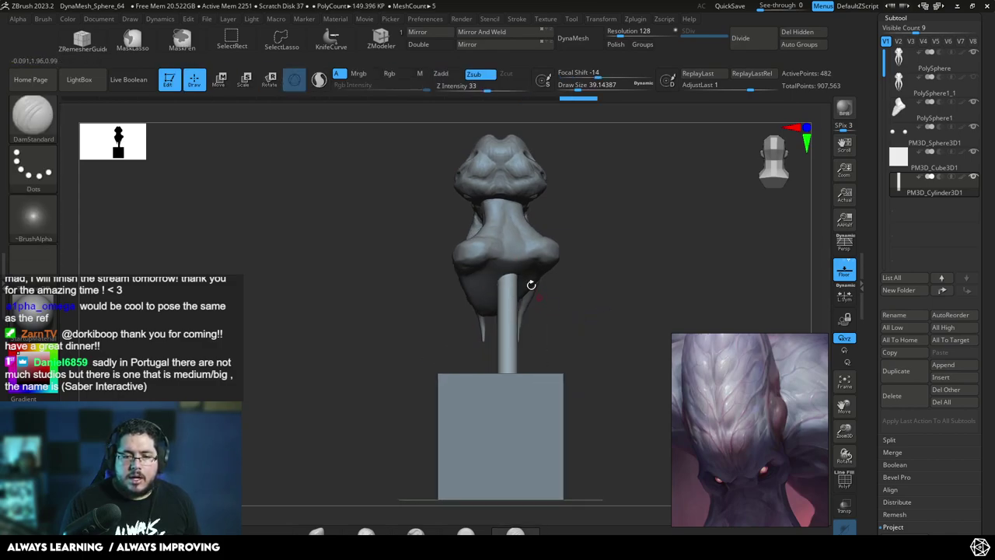
pyautogui.moveTo(589, 281); pyautogui.dragTo(649, 258)
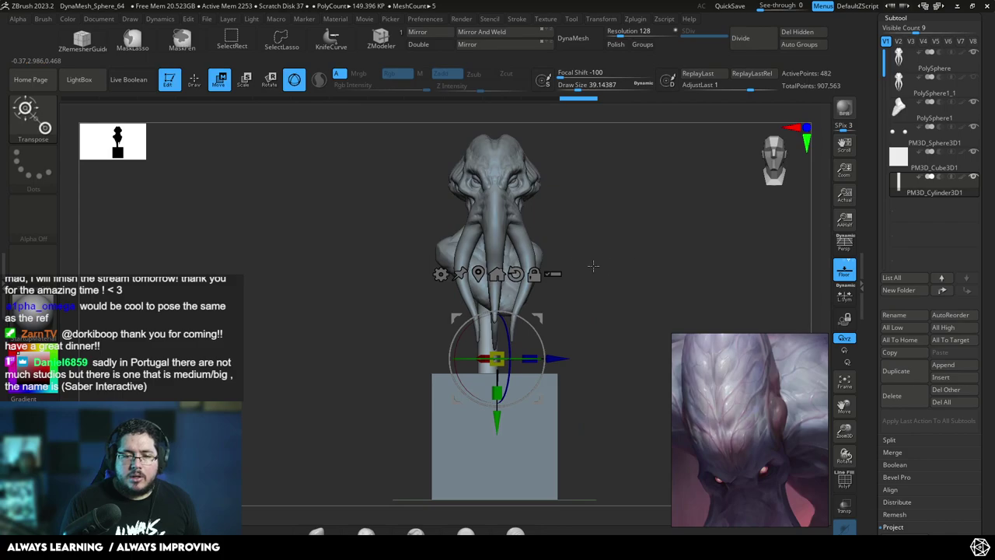
pyautogui.moveTo(562, 358); pyautogui.dragTo(564, 358)
pyautogui.press('q')
pyautogui.press('q')
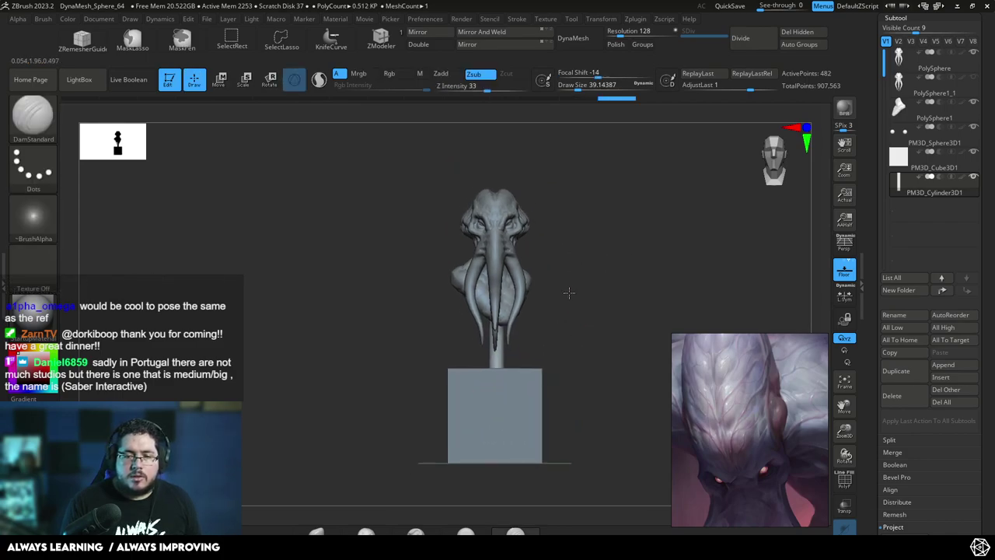
# - Flatten the pedestal cube into a low plinth and reposition it vertically against the base of the rod
pyautogui.keyDown('alt'); pyautogui.click(514, 383); pyautogui.keyUp('alt')
pyautogui.press('r')
pyautogui.moveTo(495, 392); pyautogui.dragTo(495, 410)
pyautogui.moveTo(498, 367); pyautogui.dragTo(501, 306)
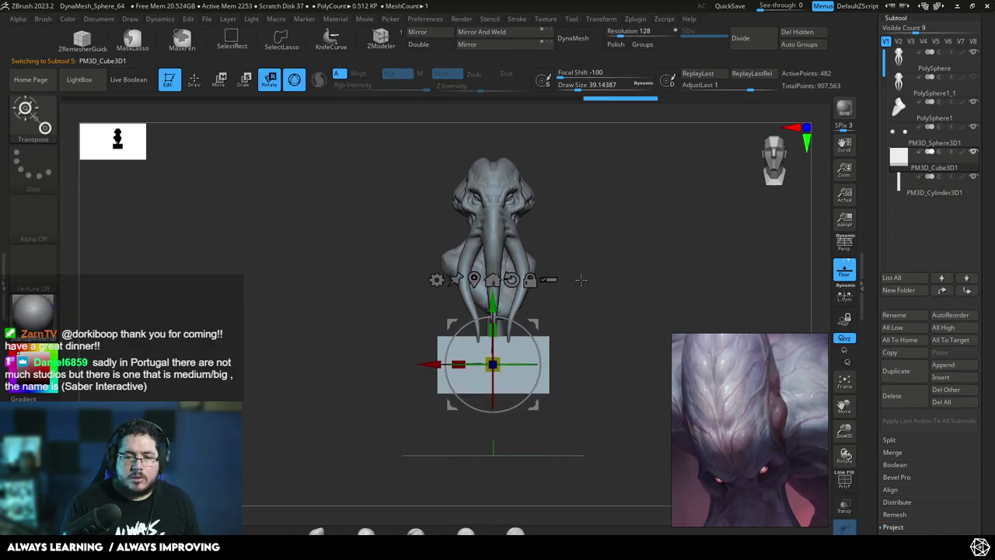
pyautogui.keyDown('shift'); pyautogui.moveTo(514, 310); pyautogui.dragTo(499, 310, button='right'); pyautogui.keyUp('shift')
pyautogui.moveTo(495, 304)
pyautogui.mouseDown()
pyautogui.moveTo(497, 335)
pyautogui.moveTo(496, 323)
pyautogui.moveTo(600, 313)
pyautogui.moveTo(568, 285)
pyautogui.moveTo(578, 299)
pyautogui.mouseUp()
pyautogui.press('q')
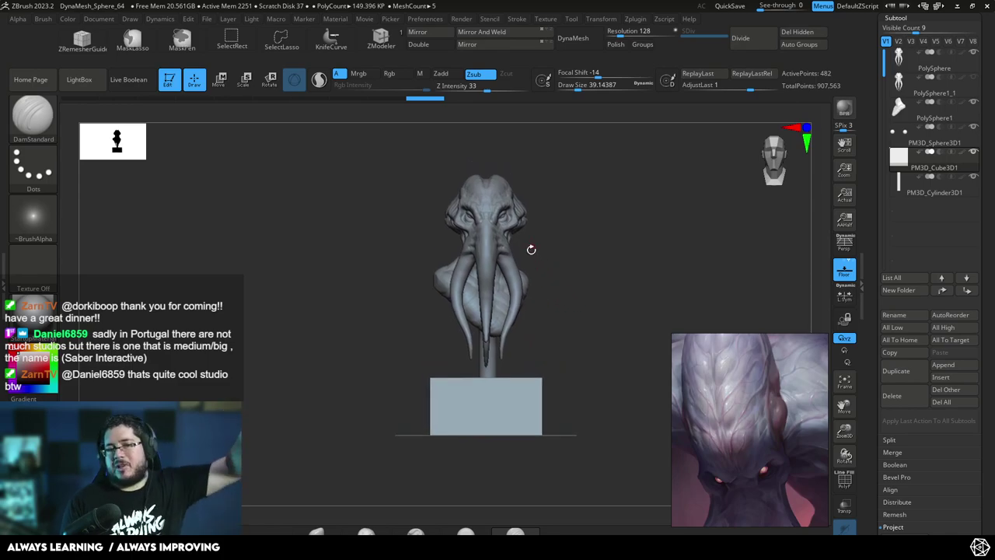
# - Zoom out the reference image and compare the creature's full pose with the mounted bust from front and side
pyautogui.moveTo(579, 262)
pyautogui.keyDown('alt'); pyautogui.mouseDown()
pyautogui.moveTo(595, 285)
pyautogui.moveTo(594, 260)
pyautogui.mouseUp(); pyautogui.keyUp('alt')
pyautogui.keyDown('alt'); pyautogui.moveTo(600, 226); pyautogui.dragTo(590, 294); pyautogui.keyUp('alt')
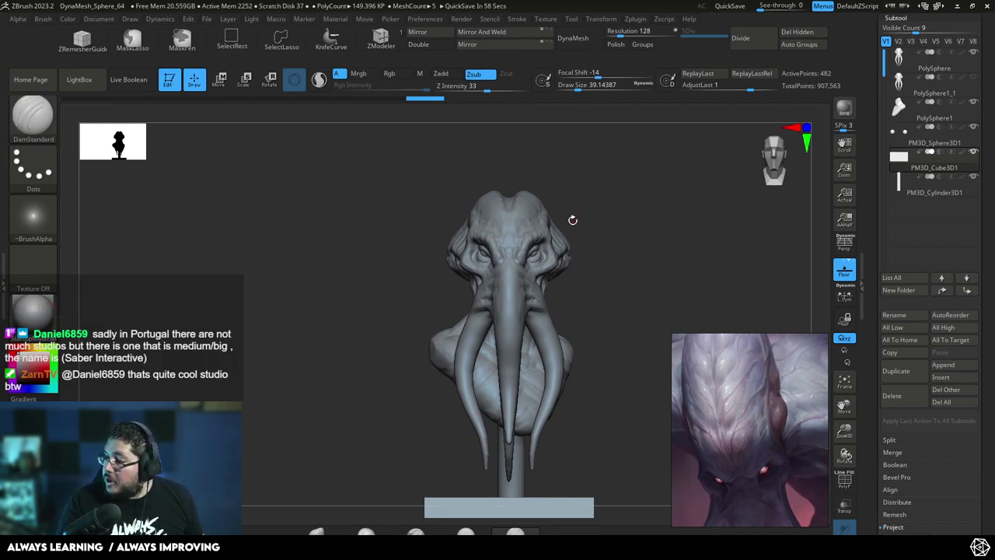
pyautogui.scroll(-5, 749, 417)
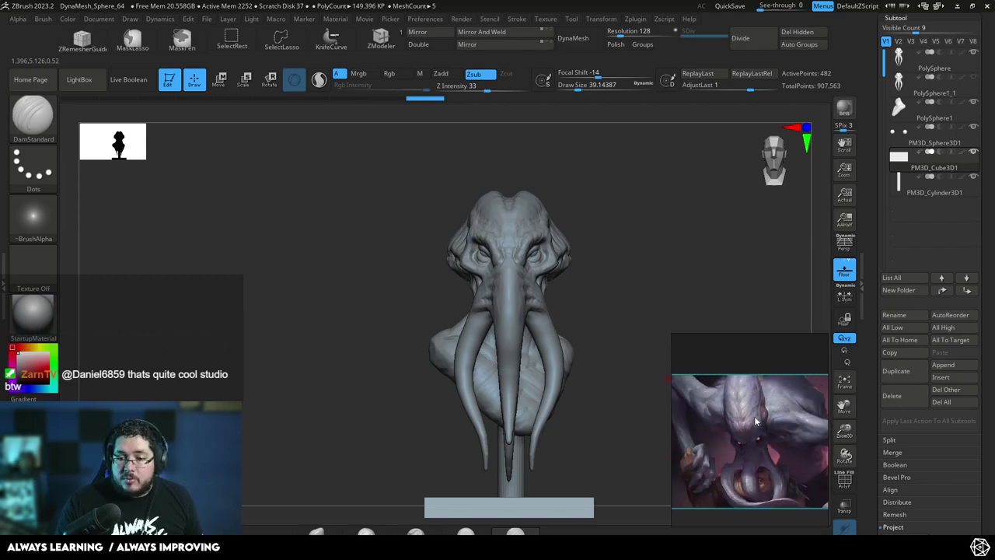
pyautogui.moveTo(613, 244)
pyautogui.mouseDown()
pyautogui.moveTo(584, 256)
pyautogui.moveTo(620, 231)
pyautogui.moveTo(554, 251)
pyautogui.mouseUp()
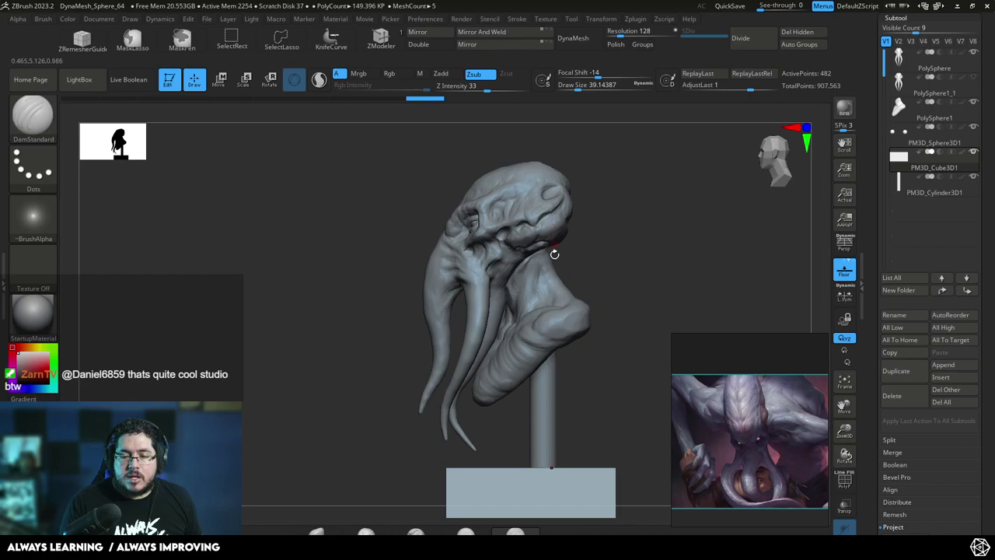
# - Select the low-resolution head subtool PolySphere and decline activating Dynamic Subdiv on it
pyautogui.keyDown('alt'); pyautogui.click(540, 216); pyautogui.keyUp('alt')
pyautogui.moveTo(594, 220)
pyautogui.mouseDown()
pyautogui.moveTo(624, 216)
pyautogui.moveTo(586, 244)
pyautogui.moveTo(586, 233)
pyautogui.moveTo(640, 251)
pyautogui.moveTo(653, 322)
pyautogui.moveTo(614, 308)
pyautogui.moveTo(624, 204)
pyautogui.moveTo(544, 227)
pyautogui.mouseUp()
pyautogui.press('d')
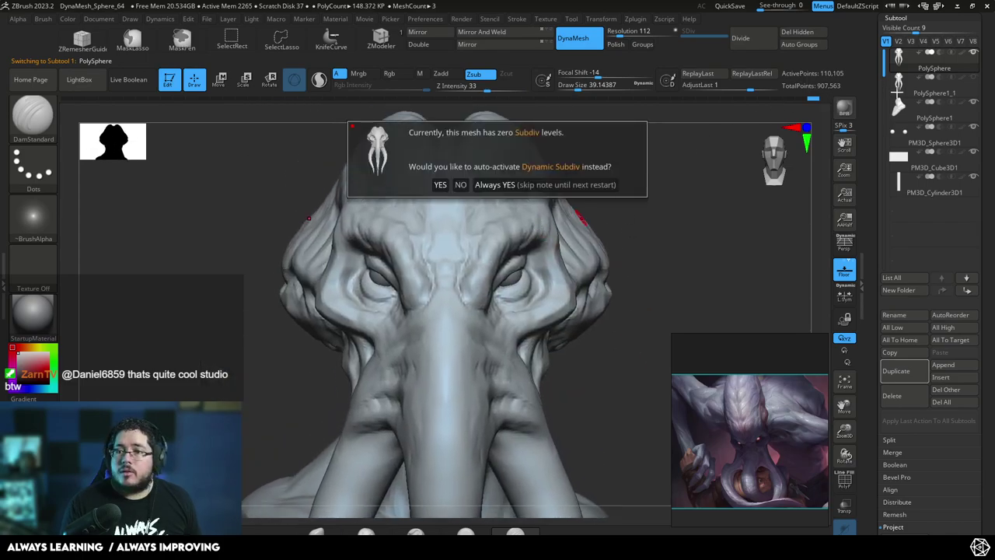
pyautogui.click(461, 185)
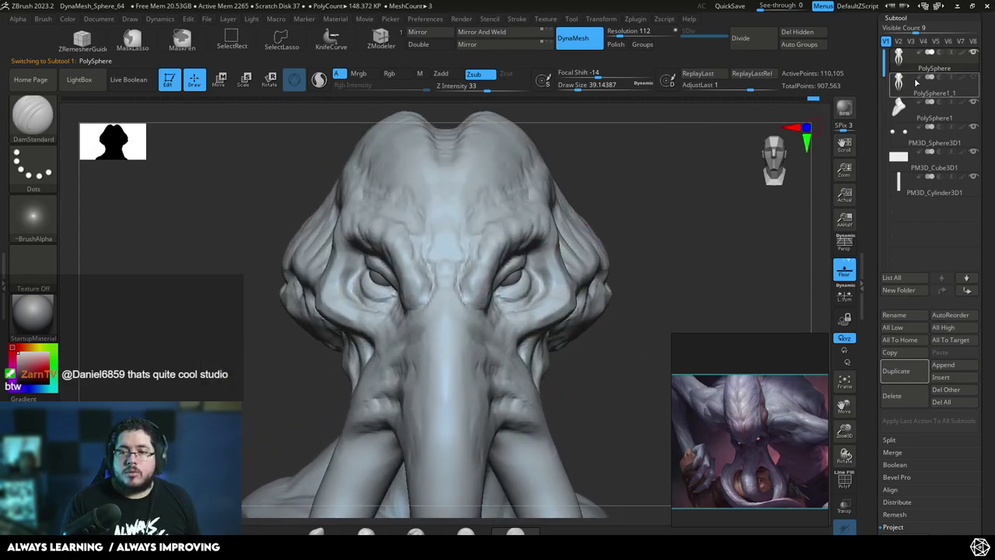
pyautogui.click(908, 83)
pyautogui.click(899, 61)
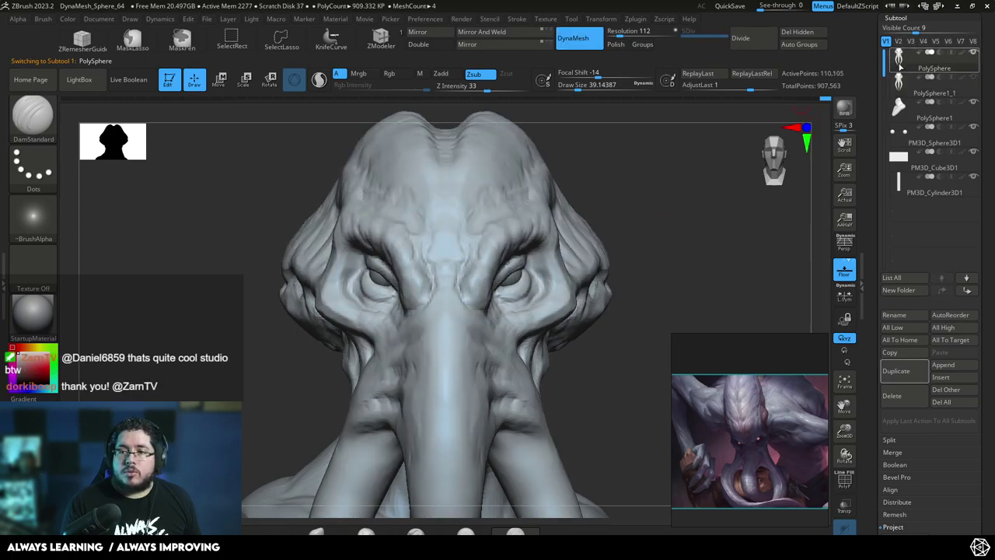
# - Delete the low-resolution head subtool PolySphere, accepting the non-undoable operation
pyautogui.click(897, 397)
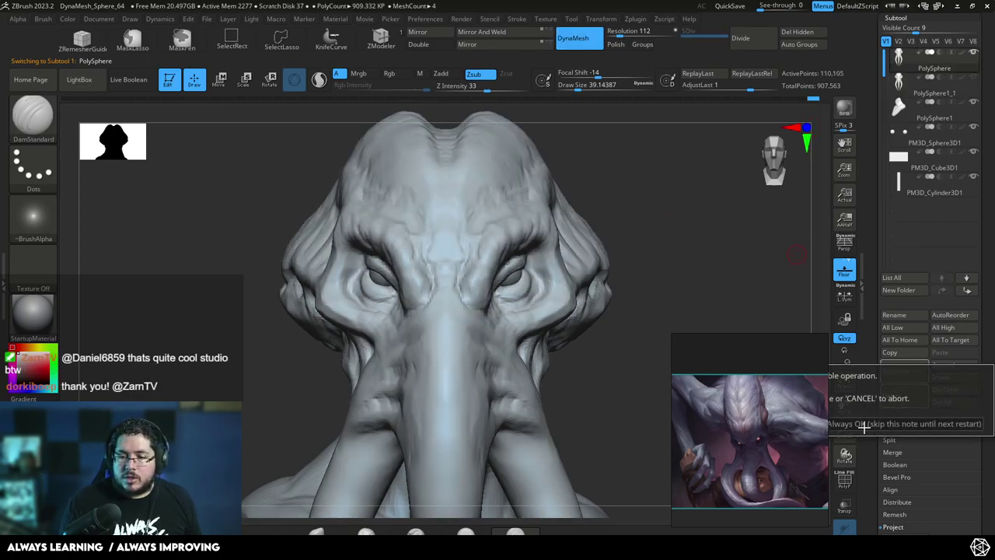
pyautogui.click(862, 422)
pyautogui.moveTo(723, 208); pyautogui.dragTo(661, 292)
# - Build up the cheek and outer tentacle root below the eye with ClayBuildup, using draw sizes of about 65 to 97
pyautogui.press('b')
pyautogui.press('c')
pyautogui.press('b')
pyautogui.press('space')
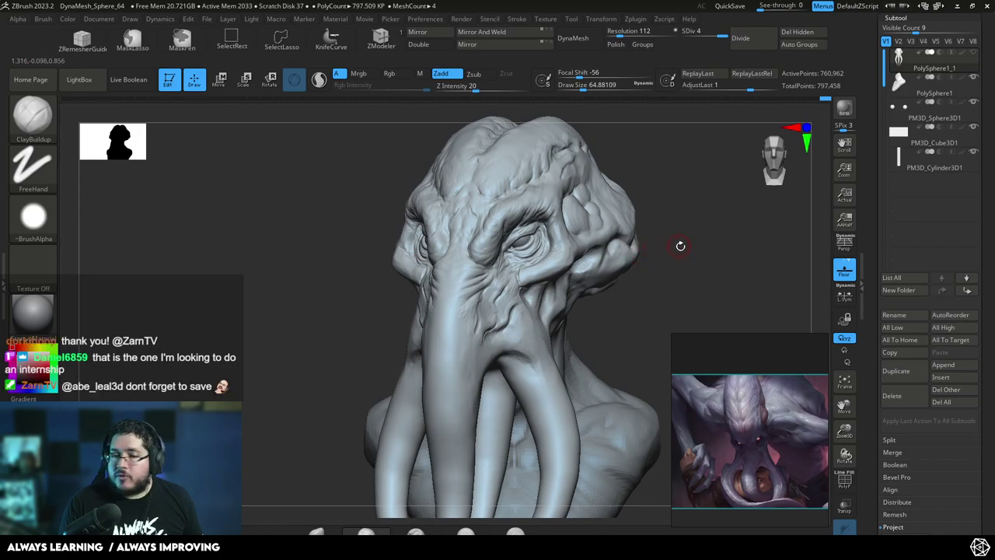
pyautogui.keyDown('alt'); pyautogui.moveTo(680, 244); pyautogui.dragTo(681, 272); pyautogui.keyUp('alt')
pyautogui.moveTo(681, 272); pyautogui.dragTo(637, 286)
pyautogui.press('space')
pyautogui.moveTo(505, 338); pyautogui.dragTo(508, 338)
pyautogui.moveTo(636, 321); pyautogui.dragTo(533, 334, button='right')
pyautogui.press('space')
pyautogui.moveTo(552, 368); pyautogui.dragTo(513, 353)
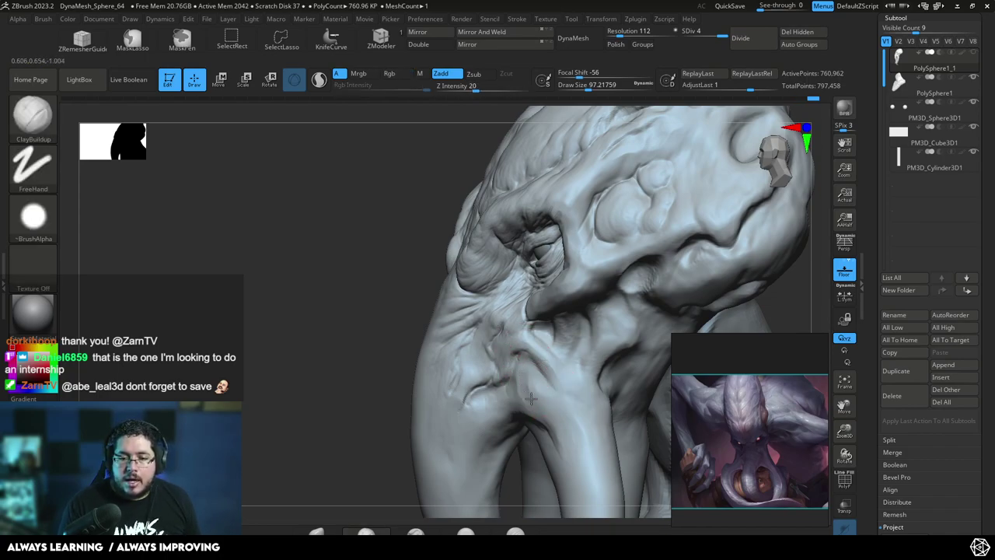
# - Smooth the new cheek volume and plane the outer tentacle root with TrimDynamic at a draw size of about 136
pyautogui.press('shift')
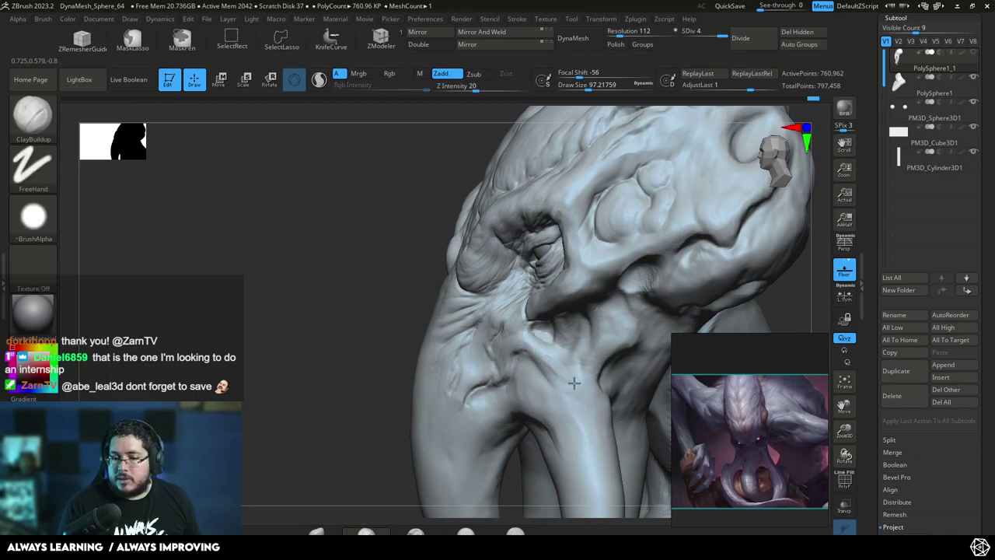
pyautogui.keyDown('shift'); pyautogui.moveTo(385, 339); pyautogui.dragTo(572, 274); pyautogui.keyUp('shift')
pyautogui.keyDown('alt'); pyautogui.moveTo(725, 272); pyautogui.dragTo(726, 224); pyautogui.keyUp('alt')
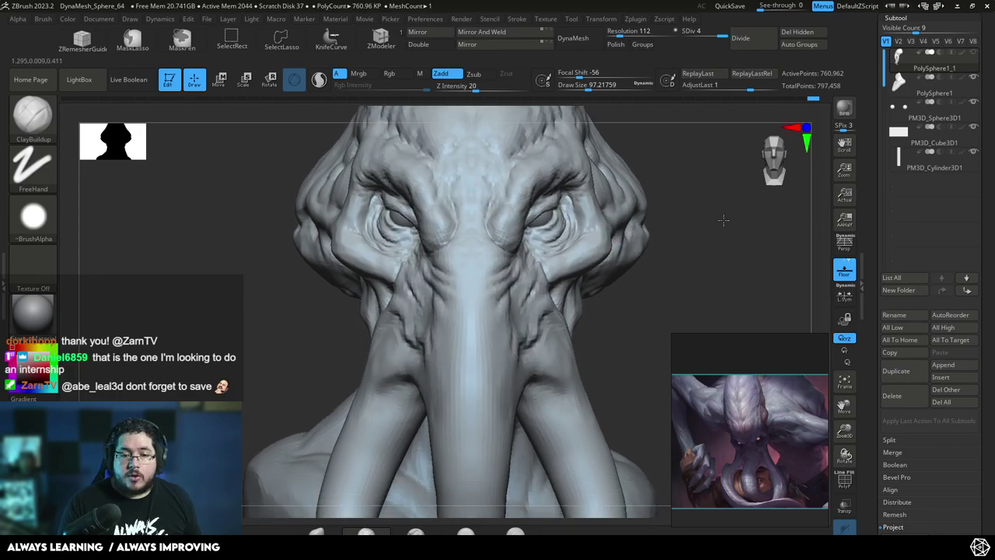
pyautogui.moveTo(726, 224); pyautogui.dragTo(684, 216, button='right')
pyautogui.press('b')
pyautogui.press('t')
pyautogui.press('d')
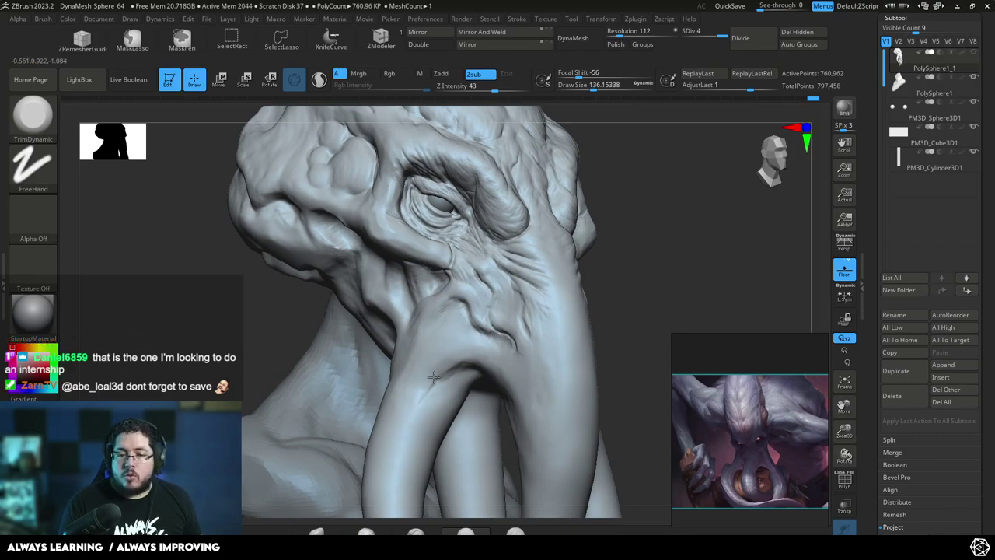
pyautogui.moveTo(632, 279)
pyautogui.mouseDown()
pyautogui.moveTo(734, 262)
pyautogui.moveTo(567, 322)
pyautogui.mouseUp()
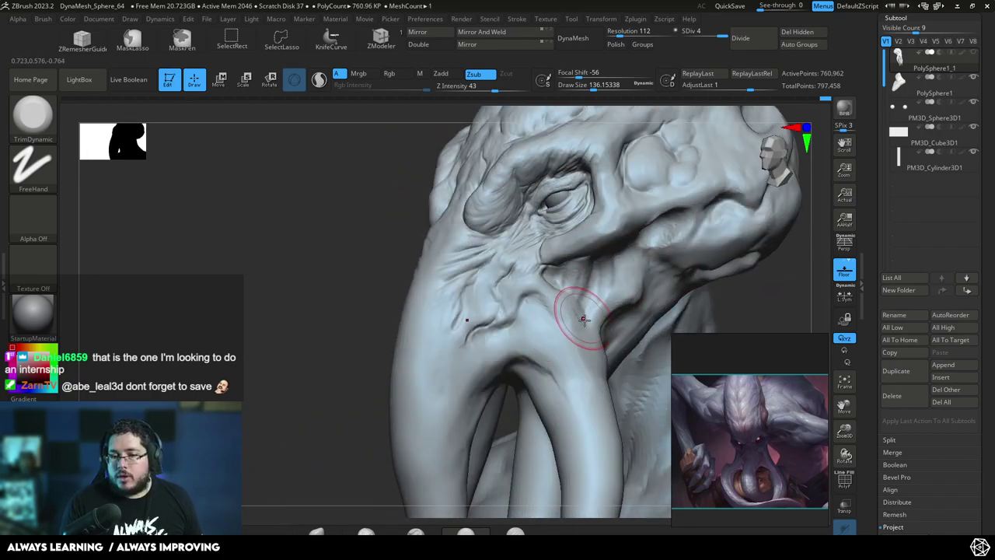
# - Add ClayBuildup volume from the cheek into the outer tentacle, reducing the draw size from about 116 to 77
pyautogui.press('b')
pyautogui.press('c')
pyautogui.press('b')
pyautogui.press('space')
pyautogui.moveTo(586, 298); pyautogui.dragTo(576, 298)
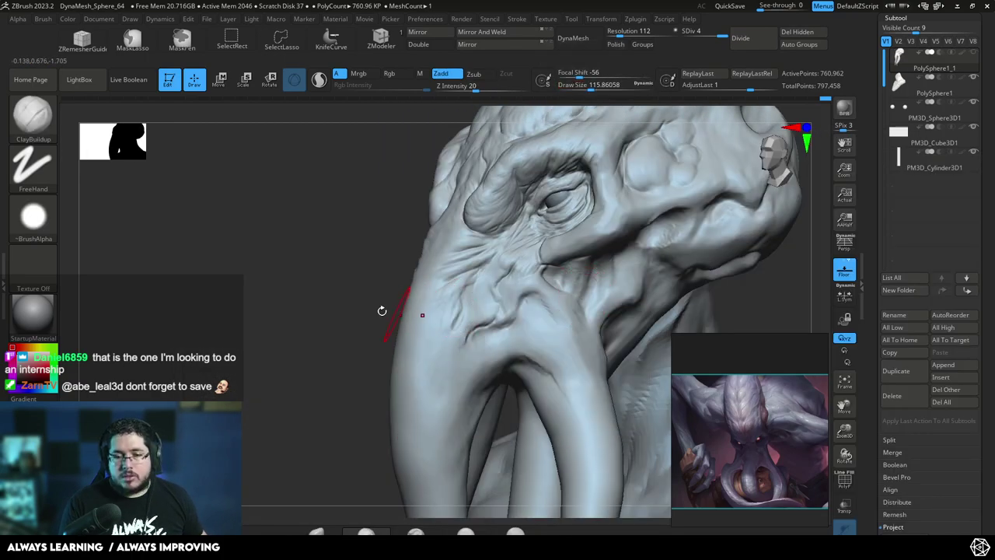
pyautogui.moveTo(384, 314); pyautogui.dragTo(327, 309)
pyautogui.press('space')
pyautogui.moveTo(593, 287); pyautogui.dragTo(582, 310)
pyautogui.press('space')
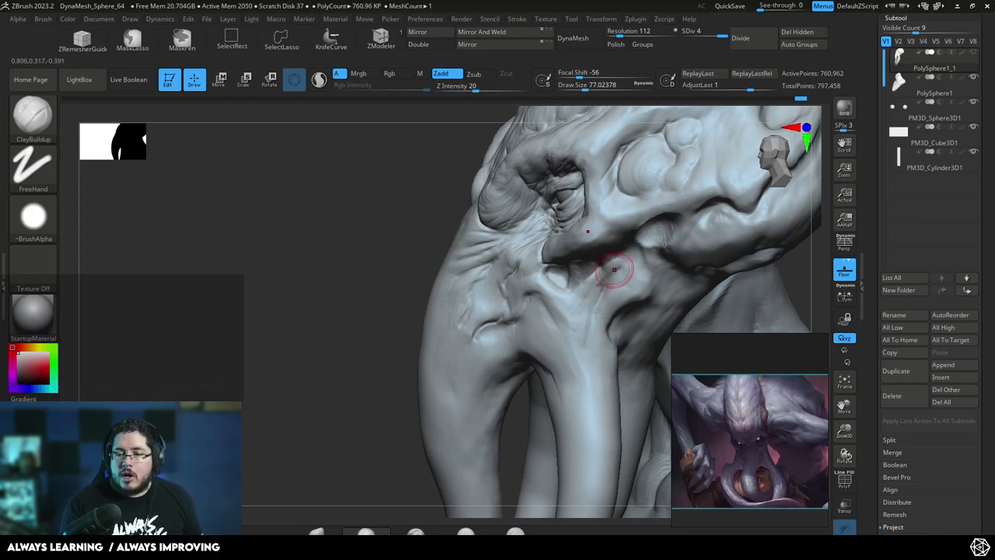
# - Shape and smooth the muscle ridges and hollow between the cheekbone and the outer tentacle root
pyautogui.moveTo(575, 299)
pyautogui.mouseDown(button='right')
pyautogui.moveTo(727, 316)
pyautogui.moveTo(660, 283)
pyautogui.mouseUp(button='right')
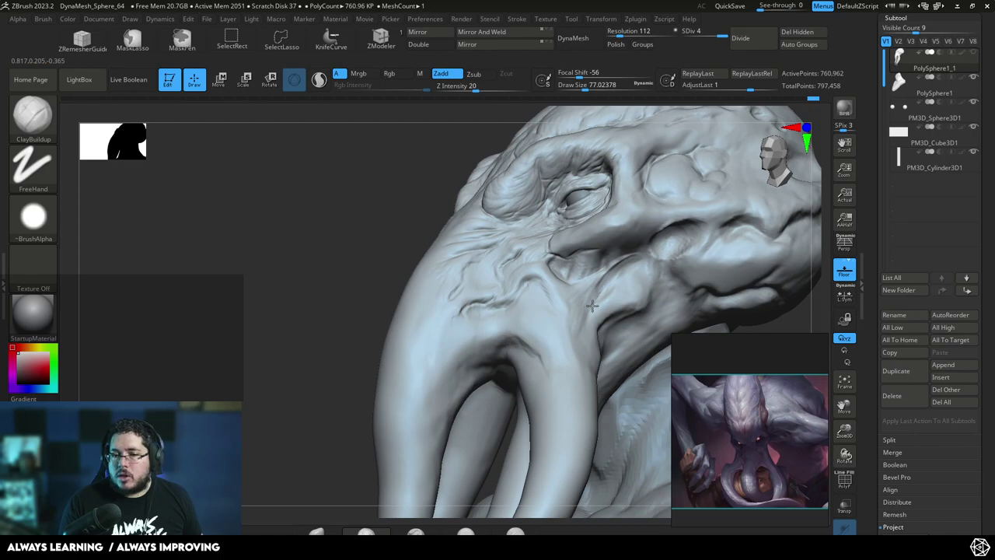
pyautogui.press('shift')
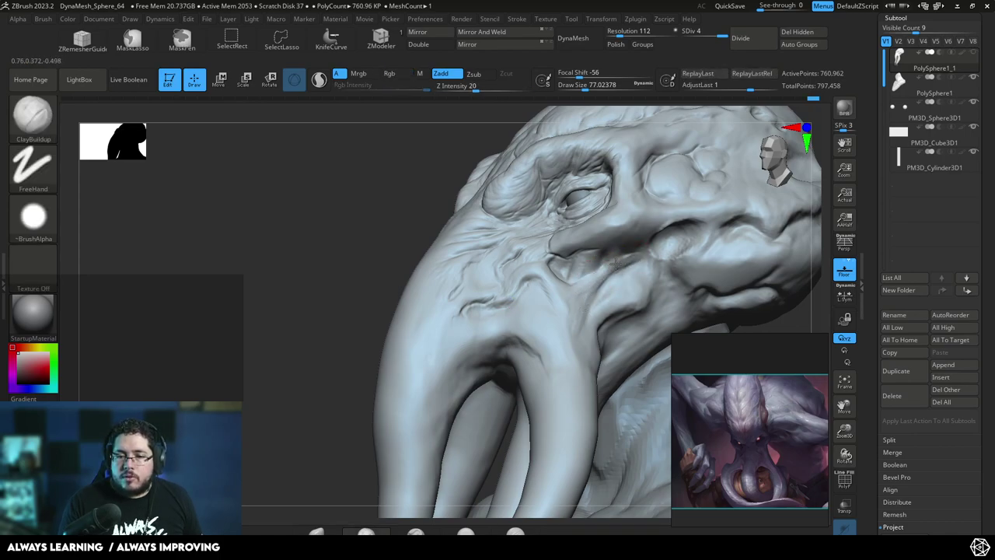
pyautogui.moveTo(337, 251); pyautogui.dragTo(412, 256)
pyautogui.moveTo(724, 320); pyautogui.dragTo(721, 292)
pyautogui.moveTo(721, 291); pyautogui.dragTo(719, 264, button='right')
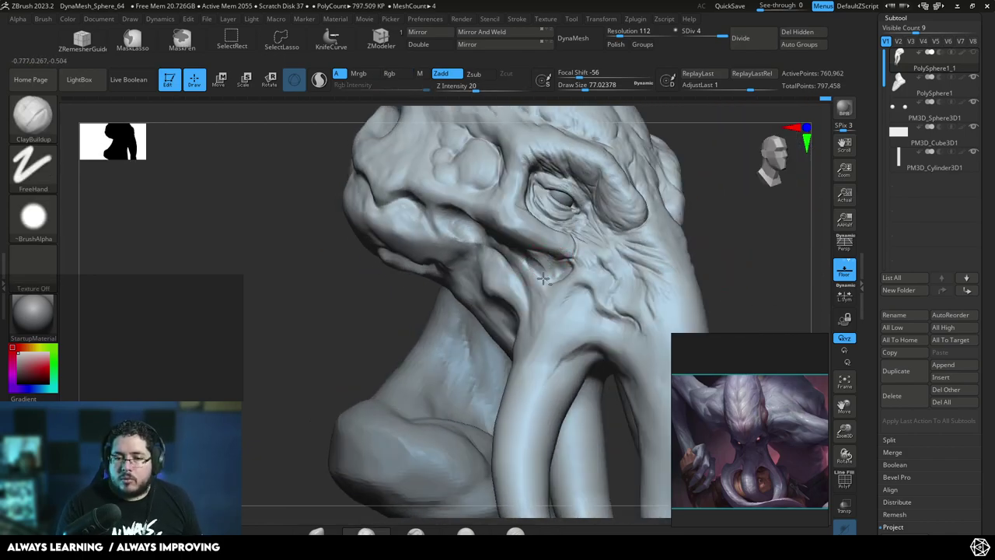
# - Refine the folds under the cheekbone with ClayBuildup at a draw size of about 41
pyautogui.moveTo(723, 222)
pyautogui.mouseDown()
pyautogui.moveTo(726, 204)
pyautogui.moveTo(703, 238)
pyautogui.mouseUp()
pyautogui.press('space')
pyautogui.moveTo(536, 263); pyautogui.dragTo(525, 257)
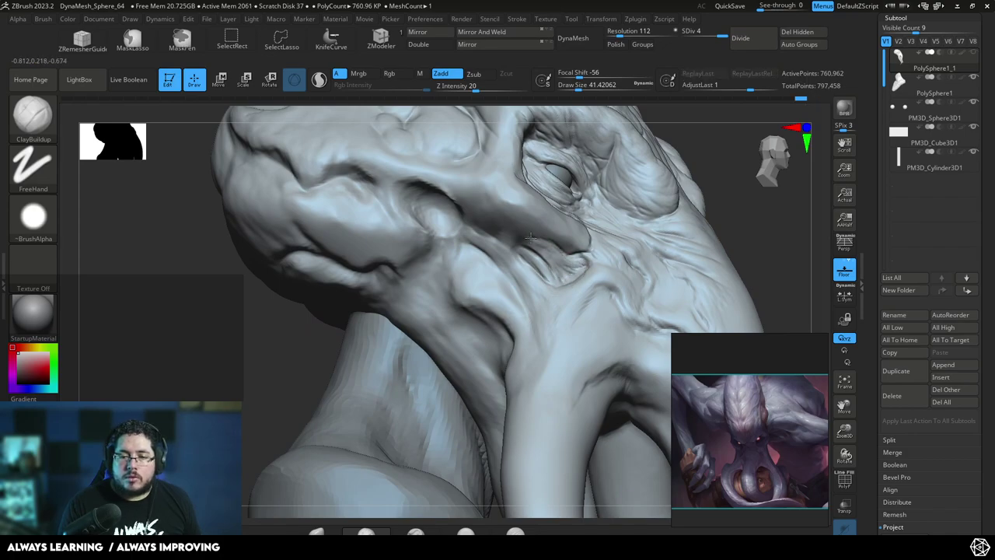
pyautogui.moveTo(661, 209); pyautogui.dragTo(759, 223, button='right')
pyautogui.moveTo(758, 223); pyautogui.dragTo(735, 272)
# - Quick-save the project with X symmetry active
pyautogui.press('x')
pyautogui.moveTo(800, 247)
pyautogui.mouseDown(button='right')
pyautogui.moveTo(584, 317)
pyautogui.moveTo(655, 269)
pyautogui.moveTo(698, 268)
pyautogui.moveTo(671, 251)
pyautogui.moveTo(684, 262)
pyautogui.moveTo(665, 224)
pyautogui.moveTo(676, 169)
pyautogui.mouseUp(button='right')
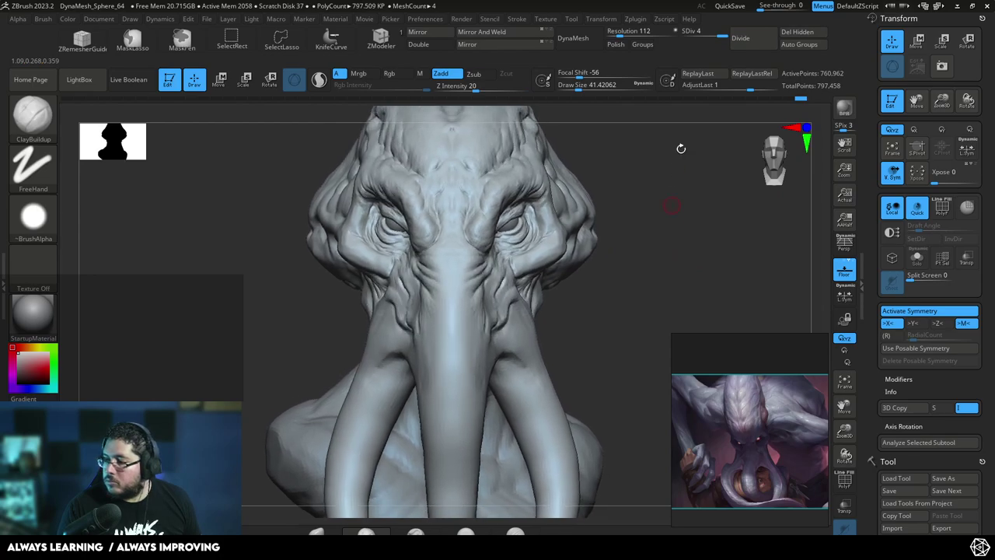
pyautogui.click(729, 5)
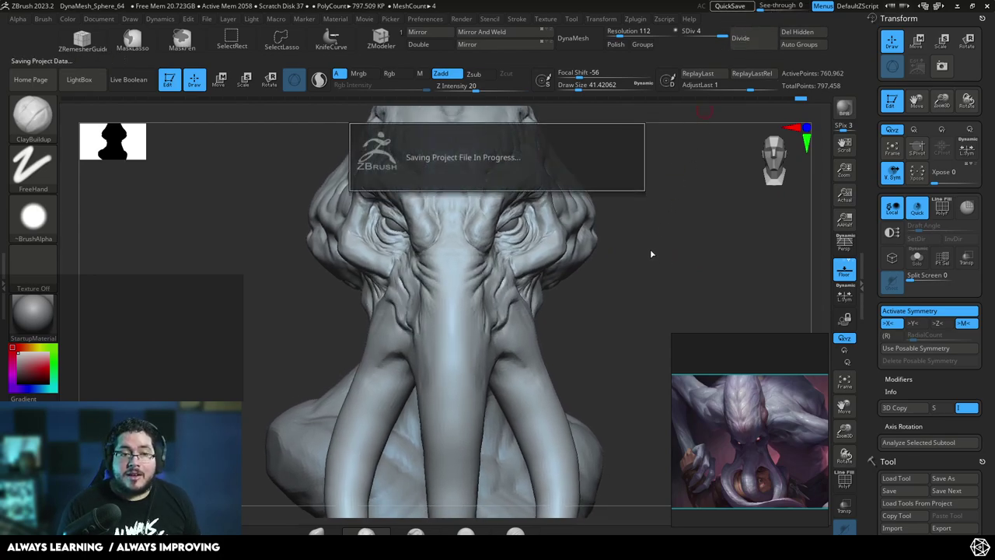
# - Build up the cranial lobes and forehead with ClayBuildup at draw sizes of about 90 to 108
pyautogui.moveTo(680, 257)
pyautogui.mouseDown(button='right')
pyautogui.moveTo(680, 231)
pyautogui.moveTo(692, 263)
pyautogui.moveTo(660, 228)
pyautogui.mouseUp(button='right')
pyautogui.press('space')
pyautogui.moveTo(660, 229); pyautogui.dragTo(671, 229)
pyautogui.moveTo(616, 203); pyautogui.dragTo(590, 212, button='right')
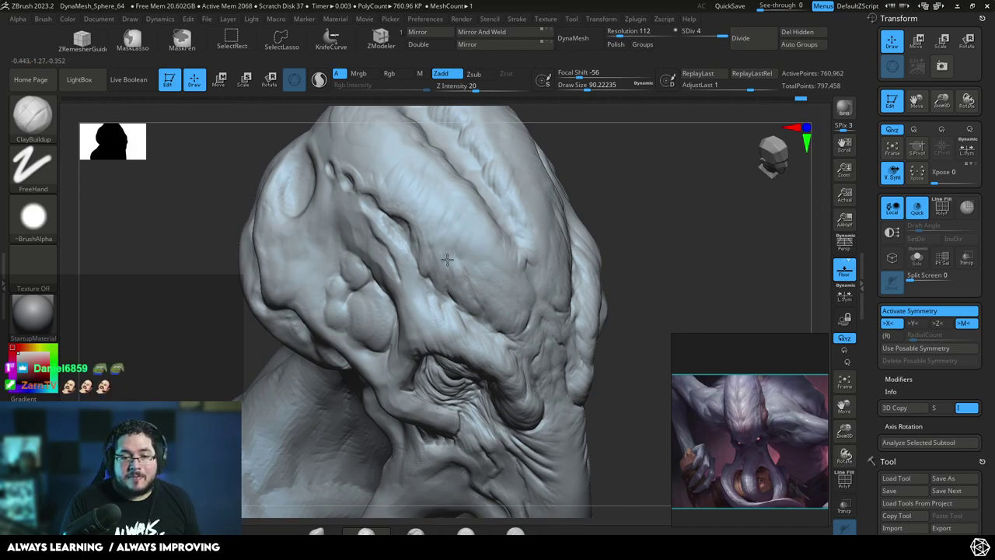
pyautogui.moveTo(462, 265); pyautogui.dragTo(476, 277)
pyautogui.moveTo(578, 231); pyautogui.dragTo(554, 177, button='right')
pyautogui.moveTo(466, 219); pyautogui.dragTo(471, 228)
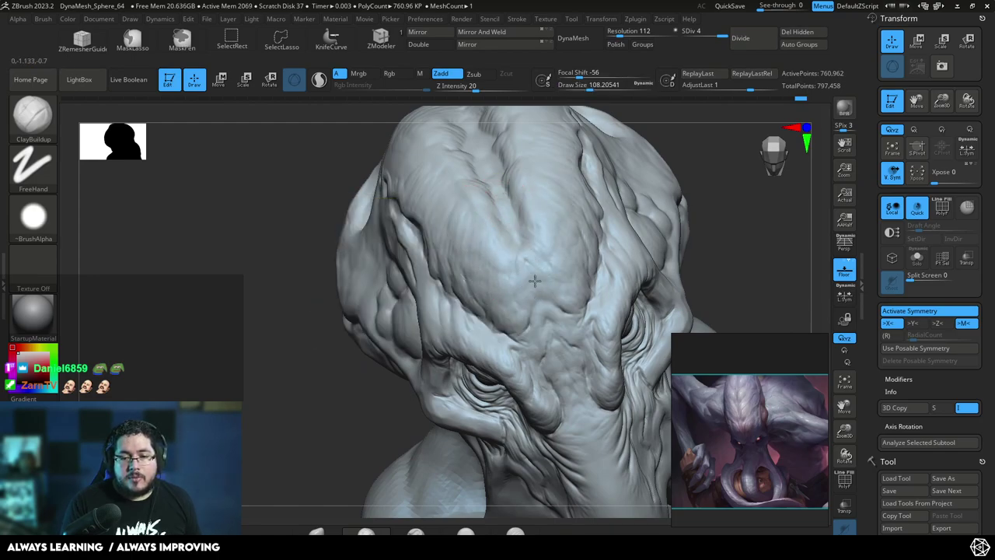
# - Add ClayBuildup strokes to the cheek folds above the outer tentacle, reducing the draw size to about 68
pyautogui.moveTo(585, 247)
pyautogui.mouseDown(button='right')
pyautogui.moveTo(660, 171)
pyautogui.moveTo(673, 207)
pyautogui.moveTo(687, 179)
pyautogui.moveTo(691, 195)
pyautogui.moveTo(482, 332)
pyautogui.mouseUp(button='right')
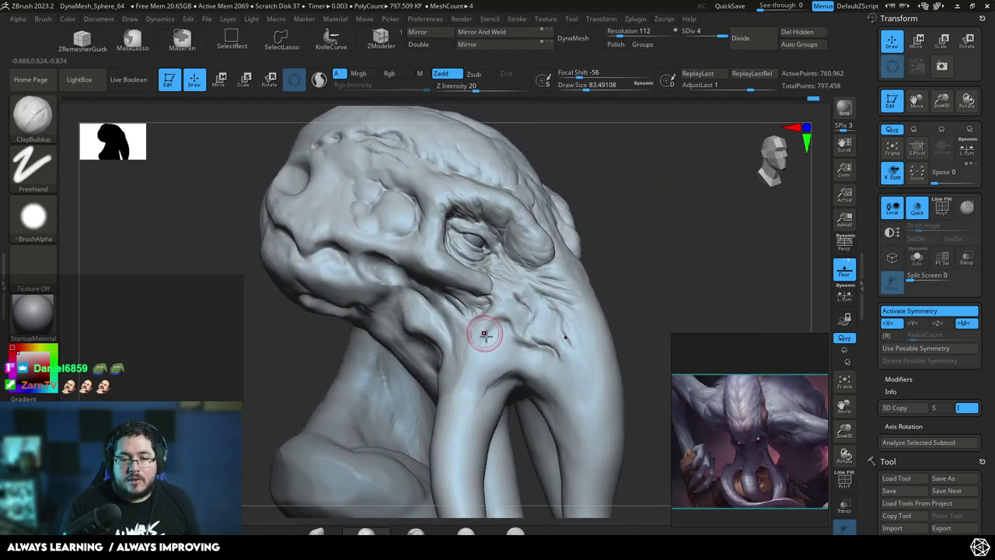
pyautogui.press('s')
pyautogui.moveTo(485, 333); pyautogui.dragTo(481, 332)
pyautogui.moveTo(484, 347); pyautogui.dragTo(503, 326)
pyautogui.moveTo(533, 300)
pyautogui.mouseDown(button='right')
pyautogui.moveTo(555, 285)
pyautogui.moveTo(676, 296)
pyautogui.moveTo(673, 225)
pyautogui.moveTo(657, 216)
pyautogui.moveTo(655, 244)
pyautogui.mouseUp(button='right')
pyautogui.moveTo(368, 373)
pyautogui.mouseDown(button='right')
pyautogui.moveTo(329, 367)
pyautogui.moveTo(333, 397)
pyautogui.mouseUp(button='right')
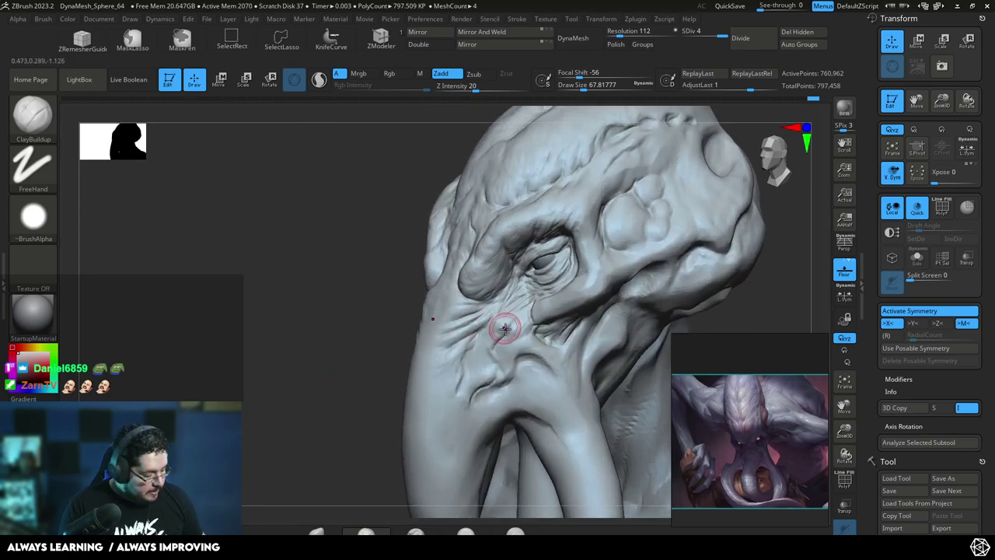
# - Carve fine wrinkles below the inner eye and across the cheek with DamStandard at a draw size of about 41
pyautogui.press('b')
pyautogui.press('d')
pyautogui.press('s')
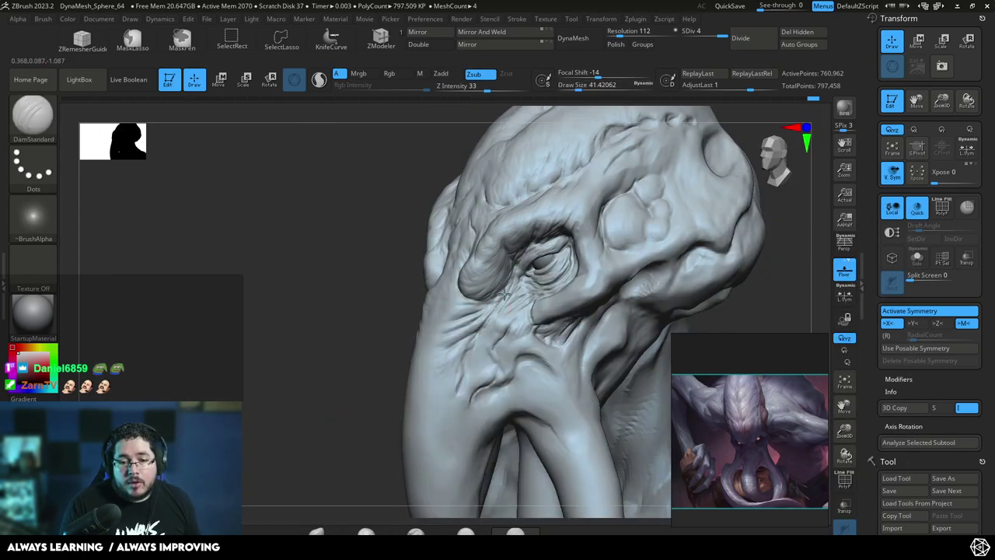
pyautogui.press('ctrl')
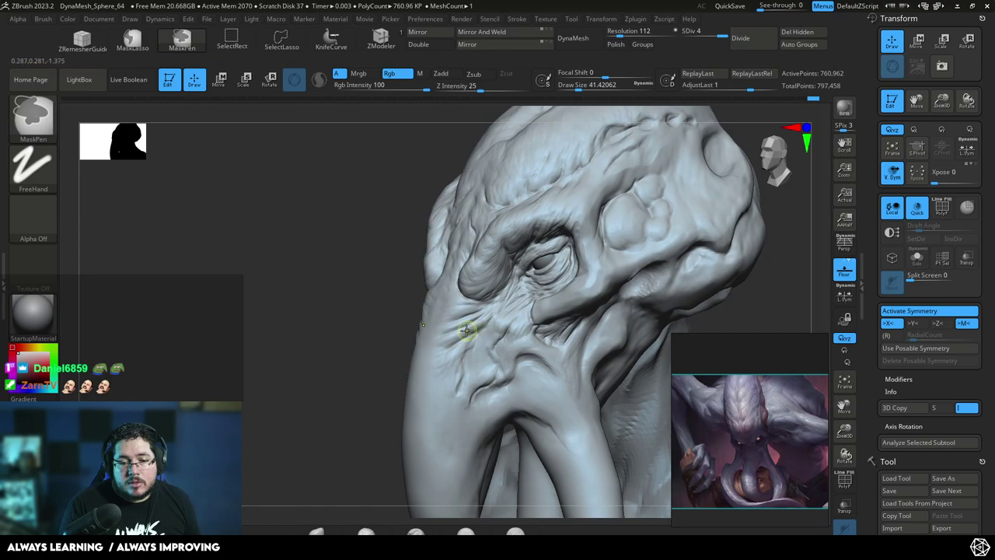
pyautogui.moveTo(466, 330); pyautogui.dragTo(491, 315)
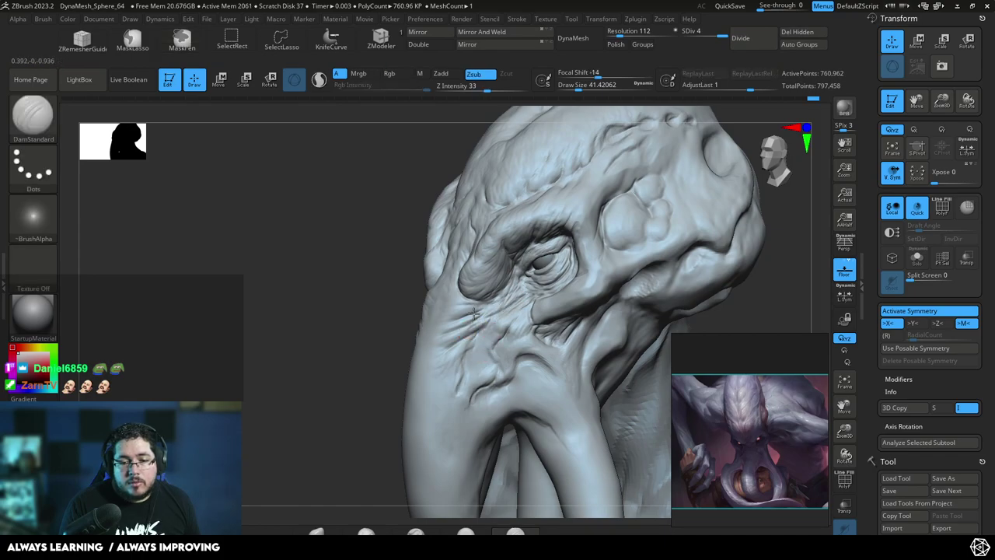
pyautogui.keyDown('shift'); pyautogui.moveTo(381, 304); pyautogui.dragTo(423, 291); pyautogui.keyUp('shift')
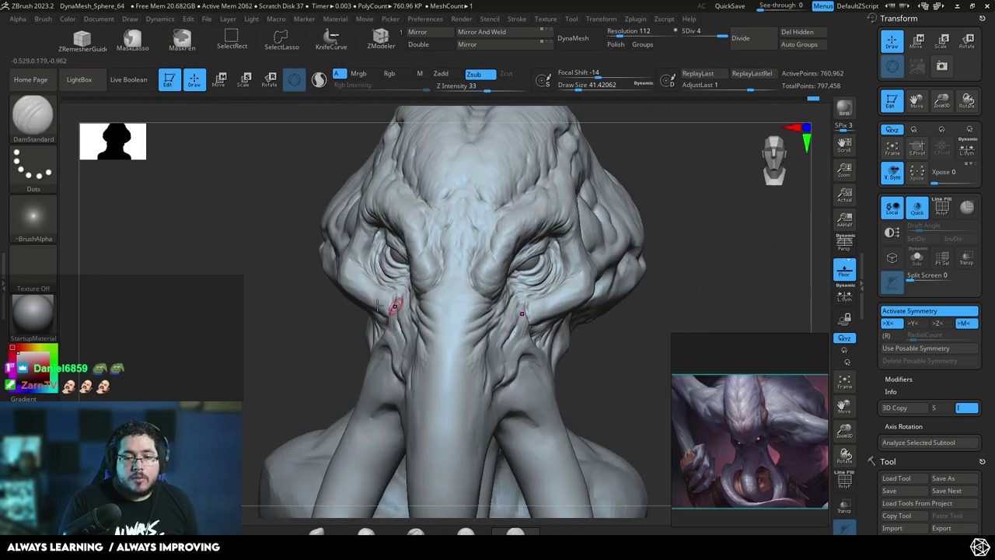
pyautogui.moveTo(350, 326); pyautogui.dragTo(442, 280)
# - Carve creases with DamStandard between the brows and along the lower edge of the forehead lobes
pyautogui.moveTo(439, 230); pyautogui.dragTo(449, 208)
pyautogui.keyDown('shift'); pyautogui.moveTo(560, 149); pyautogui.dragTo(541, 159); pyautogui.keyUp('shift')
pyautogui.moveTo(434, 249); pyautogui.dragTo(443, 262)
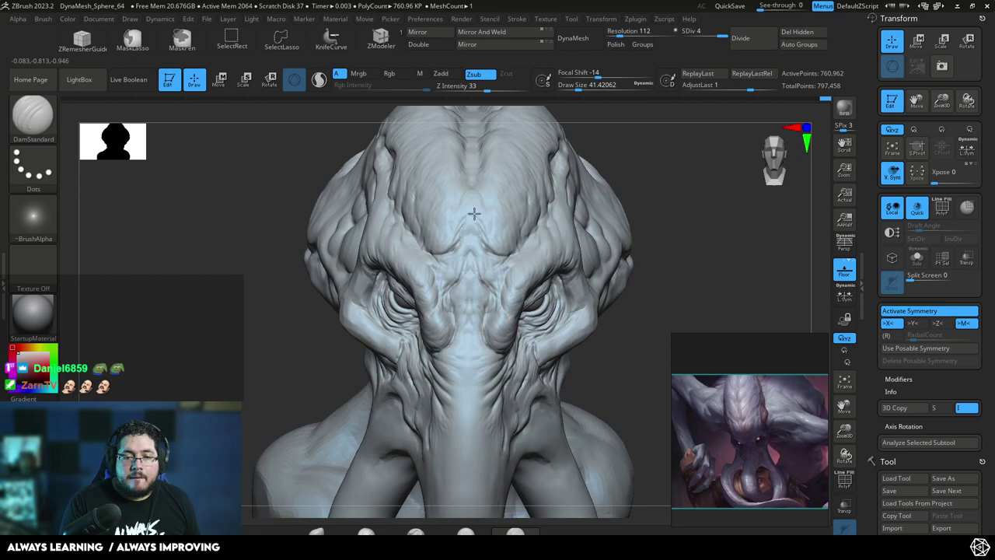
pyautogui.moveTo(454, 226); pyautogui.dragTo(447, 233)
pyautogui.moveTo(566, 121)
pyautogui.mouseDown()
pyautogui.moveTo(587, 129)
pyautogui.moveTo(557, 134)
pyautogui.mouseUp()
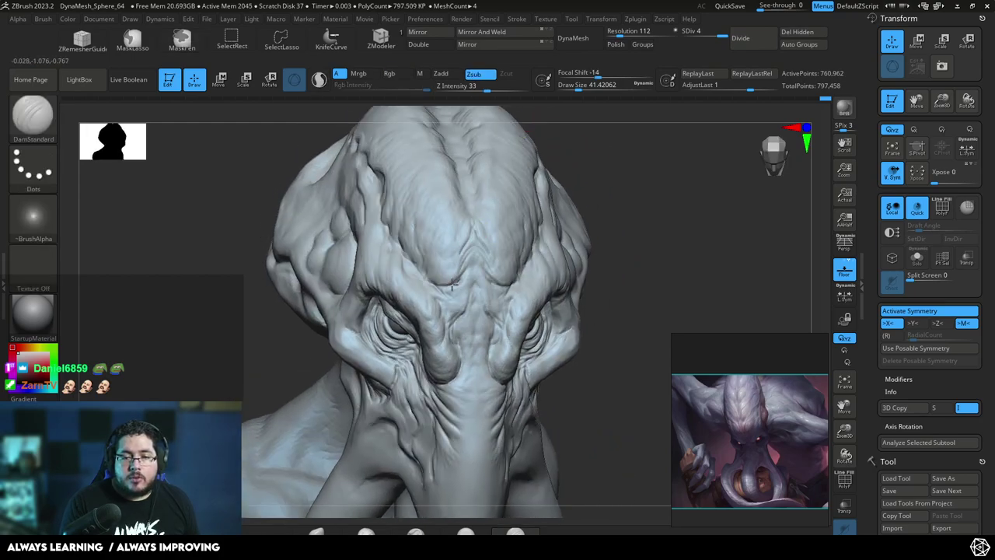
# - Deepen the grooves around the cluster of round bumps on the side of the head with DamStandard
pyautogui.moveTo(611, 184)
pyautogui.mouseDown(button='right')
pyautogui.moveTo(644, 164)
pyautogui.moveTo(622, 158)
pyautogui.moveTo(619, 195)
pyautogui.moveTo(666, 139)
pyautogui.moveTo(575, 262)
pyautogui.mouseUp(button='right')
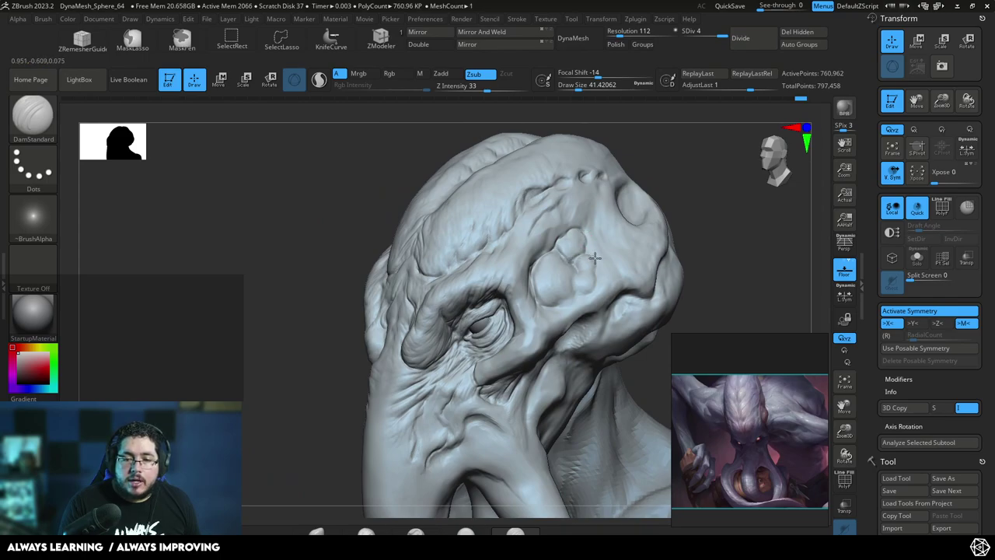
pyautogui.moveTo(573, 265)
pyautogui.mouseDown(button='right')
pyautogui.moveTo(666, 207)
pyautogui.moveTo(573, 265)
pyautogui.mouseUp(button='right')
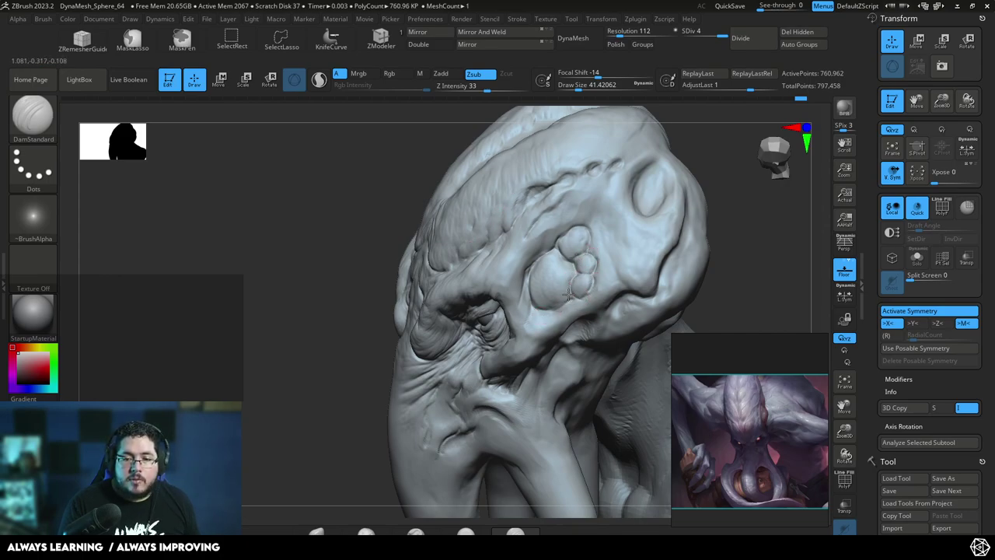
pyautogui.moveTo(762, 209)
pyautogui.mouseDown()
pyautogui.moveTo(684, 238)
pyautogui.moveTo(705, 238)
pyautogui.moveTo(591, 223)
pyautogui.moveTo(623, 232)
pyautogui.mouseUp()
# - Lay ClayBuildup strokes inside the oval pit at the back of the head at a draw size of about 62
pyautogui.press('b')
pyautogui.press('c')
pyautogui.press('b')
pyautogui.press('space')
pyautogui.moveTo(709, 210); pyautogui.dragTo(700, 245)
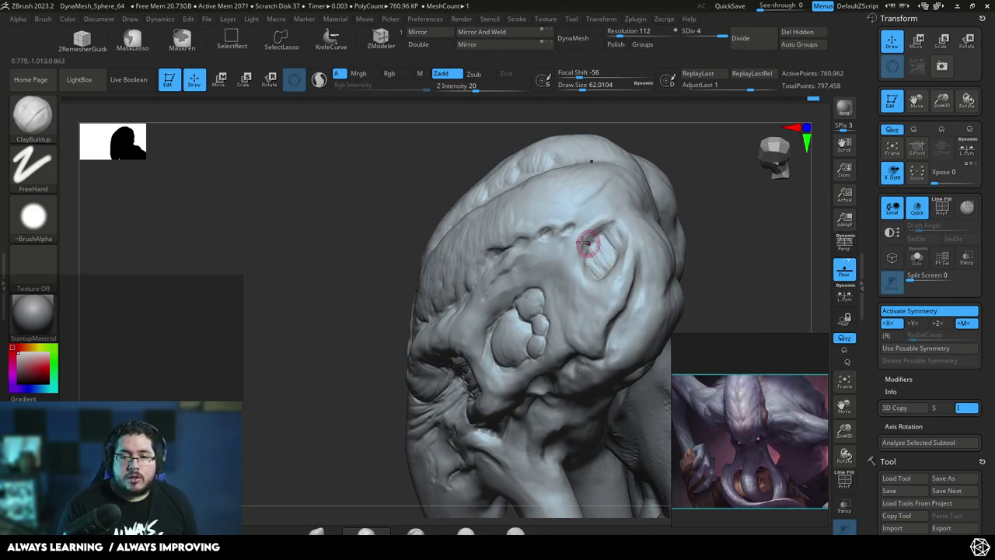
pyautogui.moveTo(712, 246)
pyautogui.mouseDown()
pyautogui.moveTo(728, 237)
pyautogui.moveTo(627, 195)
pyautogui.mouseUp()
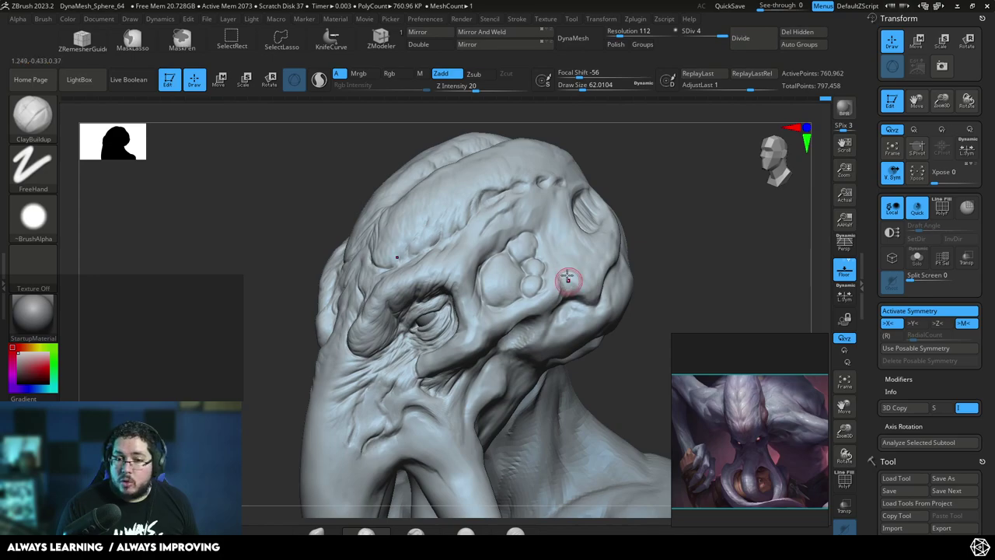
pyautogui.moveTo(606, 281)
pyautogui.mouseDown(button='right')
pyautogui.moveTo(564, 315)
pyautogui.moveTo(762, 308)
pyautogui.moveTo(684, 246)
pyautogui.mouseUp(button='right')
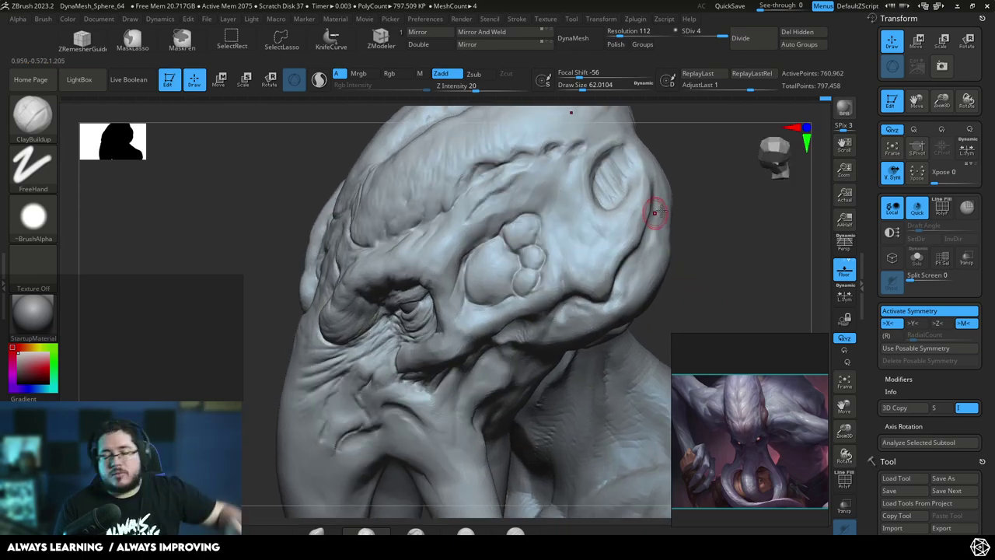
pyautogui.moveTo(662, 200); pyautogui.dragTo(549, 227, button='right')
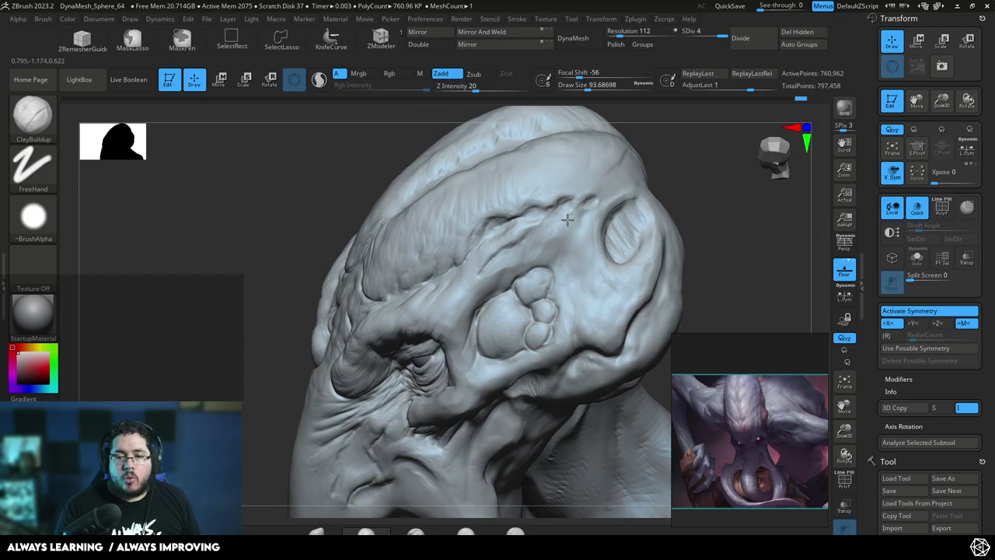
# - Build up the crease between the skull lobe and the ear opening with ClayBuildup at a draw size of about 59
pyautogui.press('[')
pyautogui.moveTo(595, 218); pyautogui.dragTo(595, 216)
pyautogui.moveTo(684, 142); pyautogui.dragTo(654, 195)
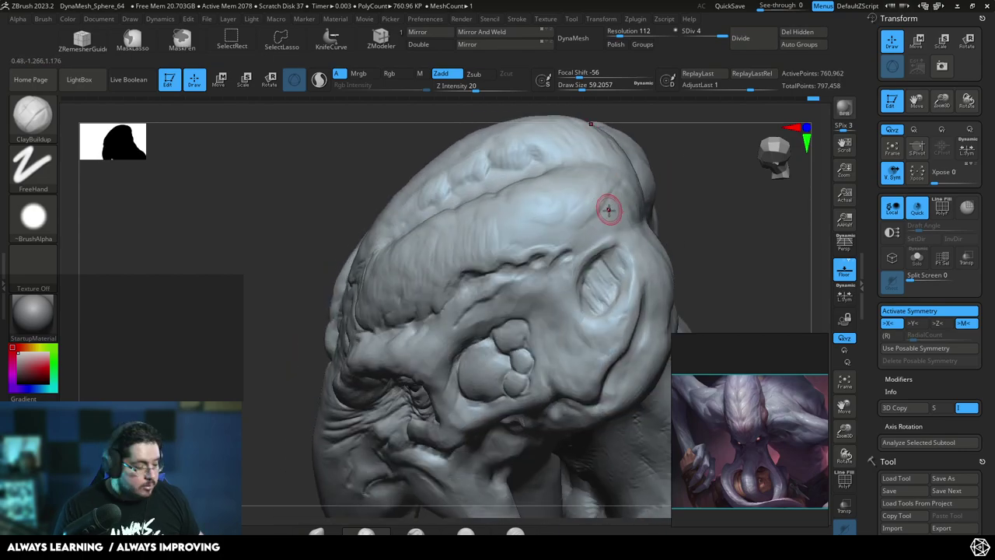
# - Flatten the upper skull lobe with the TrimDynamic brush, using draw sizes of about 124 and 158
pyautogui.press('b')
pyautogui.press('t')
pyautogui.press('d')
pyautogui.press('space')
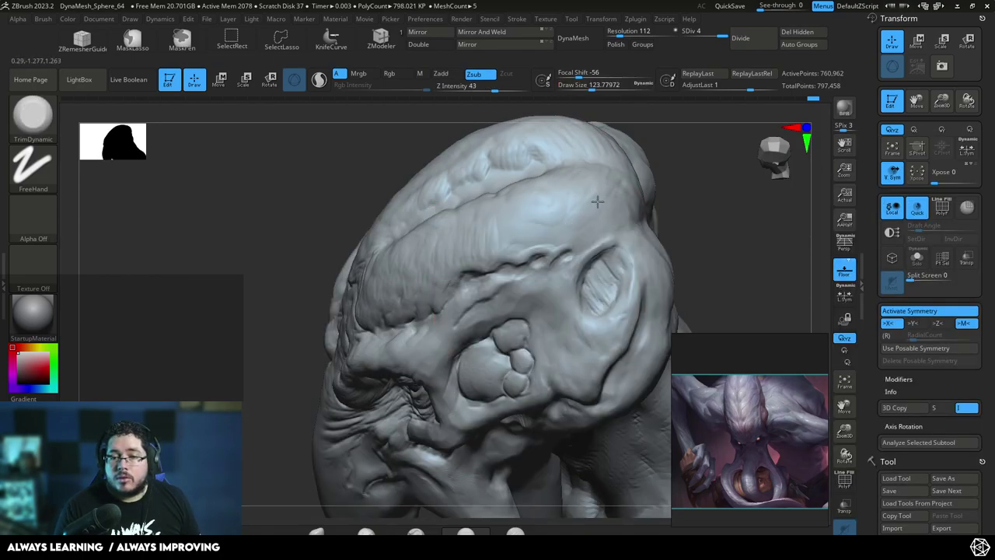
pyautogui.moveTo(638, 200)
pyautogui.mouseDown(button='right')
pyautogui.moveTo(661, 194)
pyautogui.moveTo(557, 215)
pyautogui.mouseUp(button='right')
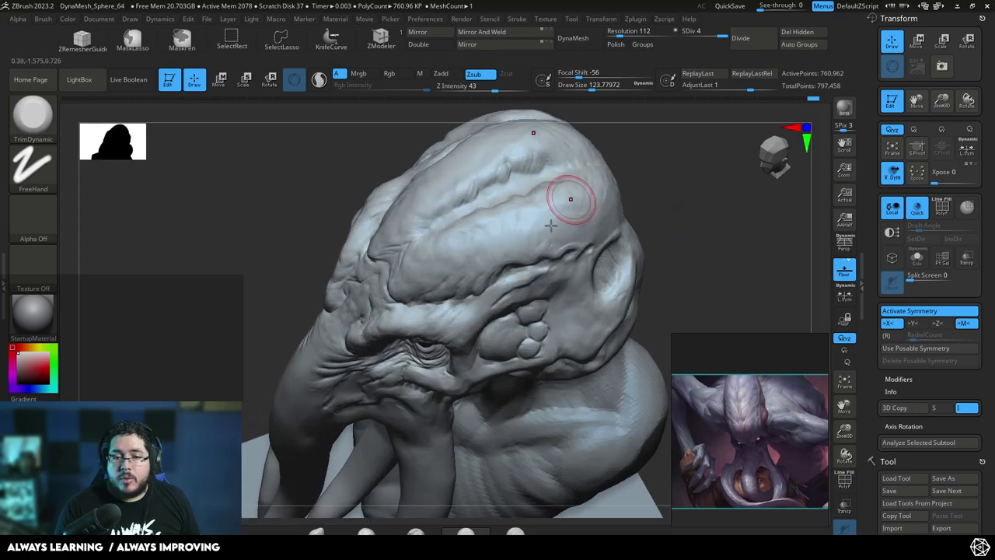
pyautogui.press('space')
pyautogui.moveTo(434, 261); pyautogui.dragTo(439, 260)
pyautogui.moveTo(440, 255); pyautogui.dragTo(422, 251)
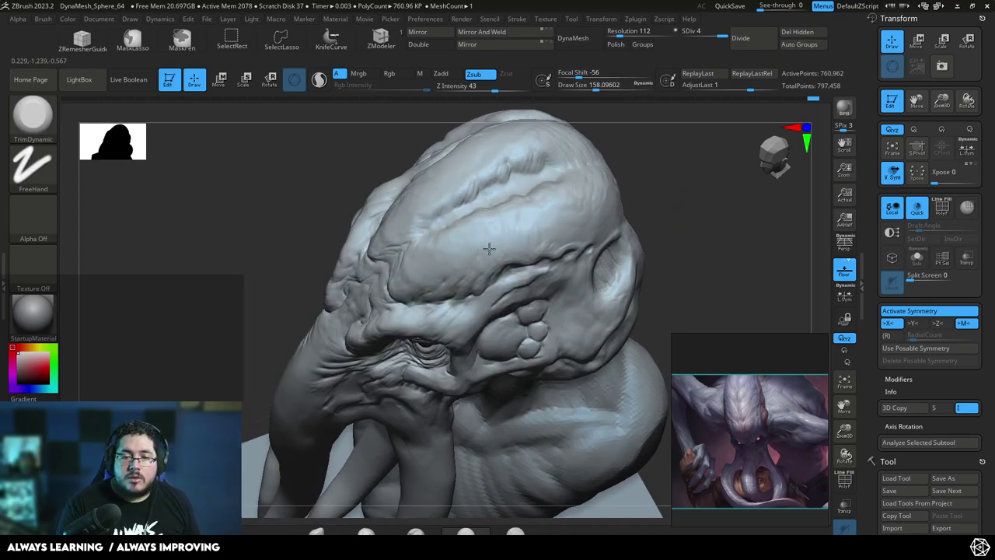
# - Carve the creases along the skull's central groove with the DamStandard brush at a draw size of about 83
pyautogui.moveTo(572, 228)
pyautogui.mouseDown(button='right')
pyautogui.moveTo(653, 194)
pyautogui.moveTo(539, 204)
pyautogui.mouseUp(button='right')
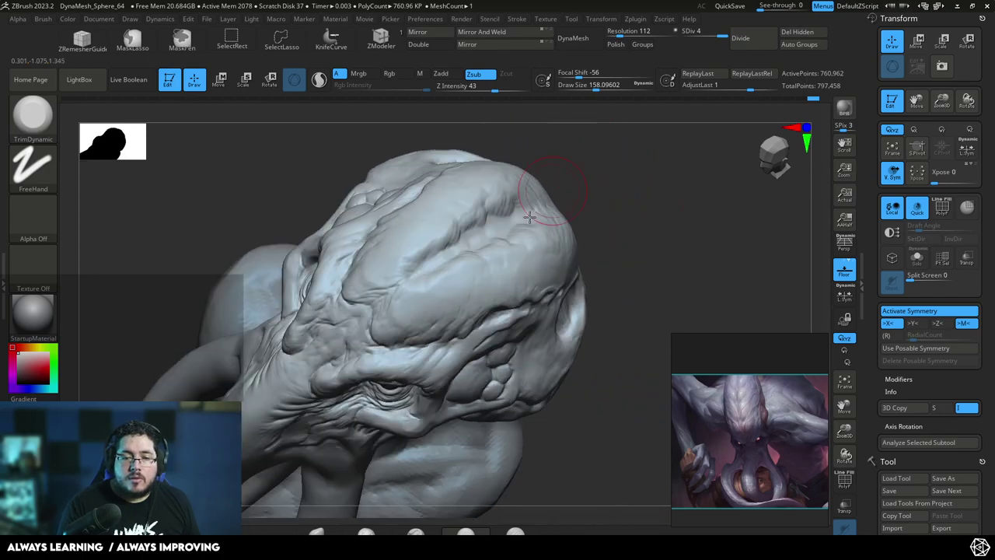
pyautogui.press('b')
pyautogui.press('s')
pyautogui.press('space')
pyautogui.press('space')
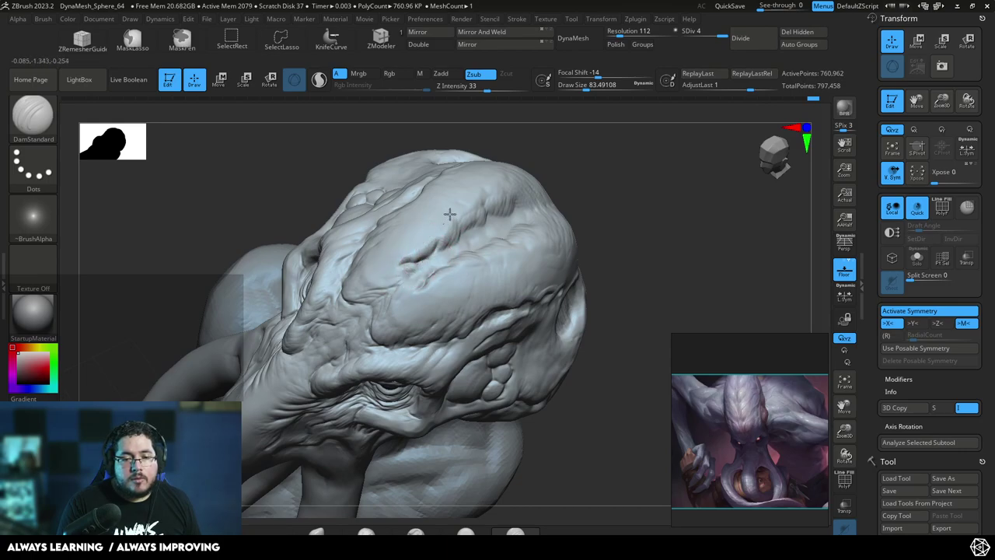
pyautogui.moveTo(461, 237); pyautogui.dragTo(464, 210)
pyautogui.moveTo(544, 186); pyautogui.dragTo(520, 169)
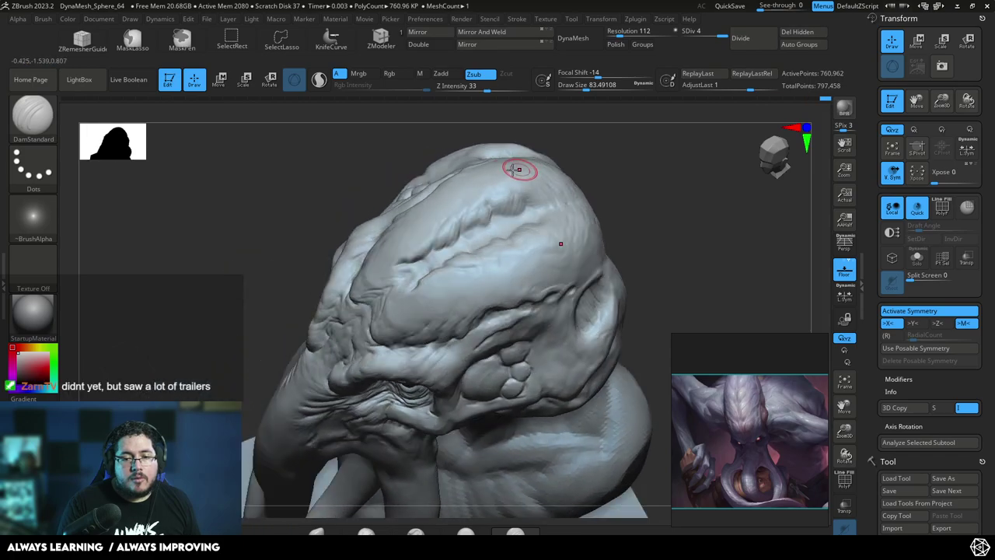
pyautogui.moveTo(587, 158)
pyautogui.mouseDown()
pyautogui.moveTo(550, 180)
pyautogui.moveTo(559, 159)
pyautogui.mouseUp()
# - Sharpen the finer creases along the central groove with DamStandard at a draw size of about 59
pyautogui.press('space')
pyautogui.moveTo(481, 220); pyautogui.dragTo(468, 217)
pyautogui.moveTo(412, 234); pyautogui.dragTo(409, 238)
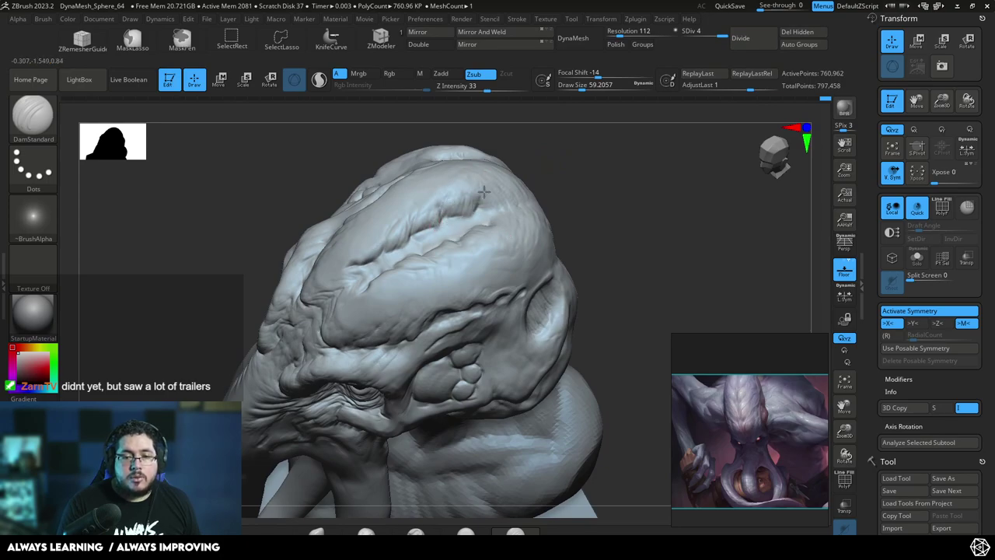
# - Build up the back end of the central groove with the ClayBuildup brush at a draw size of about 94
pyautogui.moveTo(480, 198); pyautogui.dragTo(502, 195, button='right')
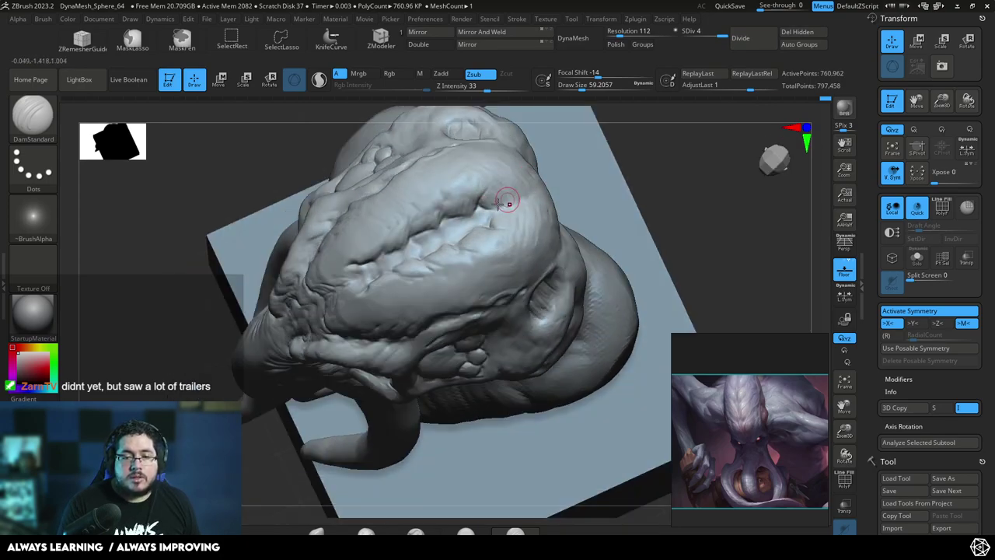
pyautogui.press('b')
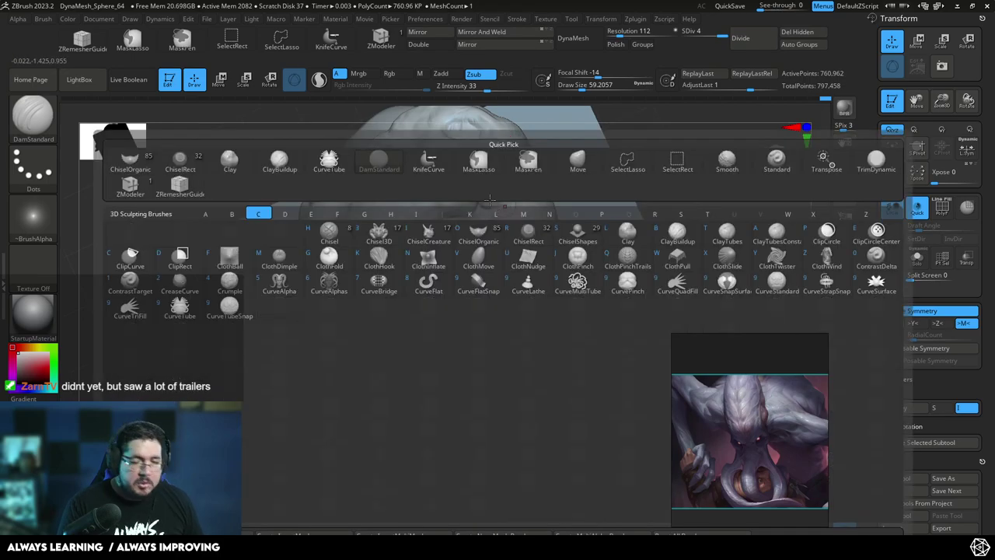
pyautogui.press('c')
pyautogui.press('b')
pyautogui.moveTo(489, 196); pyautogui.dragTo(499, 181)
pyautogui.press(']')
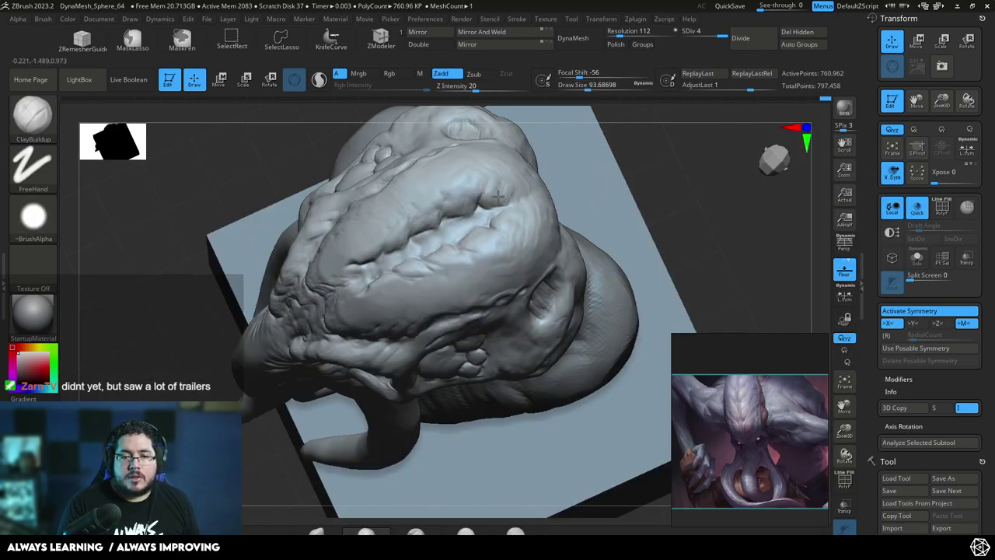
pyautogui.moveTo(471, 183); pyautogui.dragTo(463, 182)
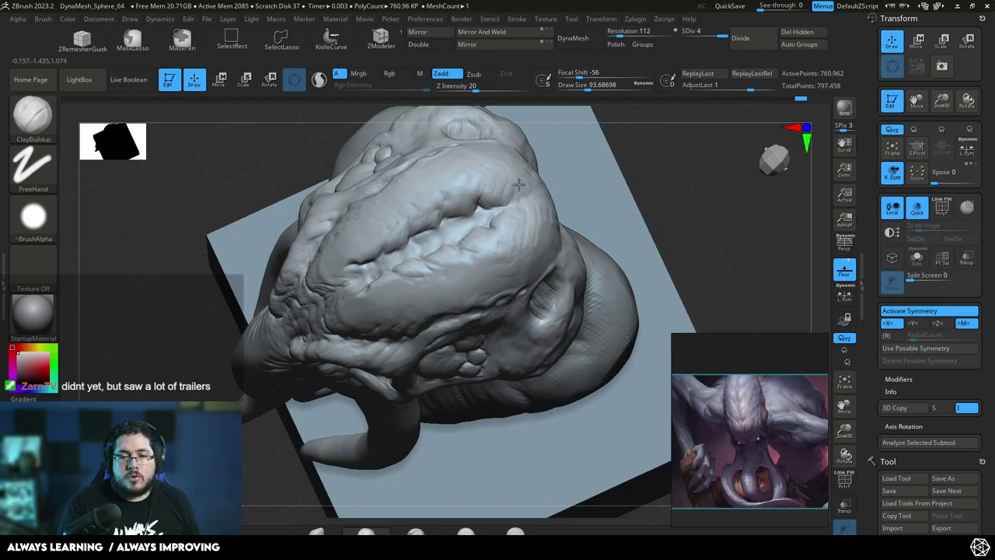
# - Add broader ClayBuildup strokes behind the groove at a draw size of about 116 and smooth the adjoining skull lobe
pyautogui.press('space')
pyautogui.moveTo(500, 191); pyautogui.dragTo(505, 190)
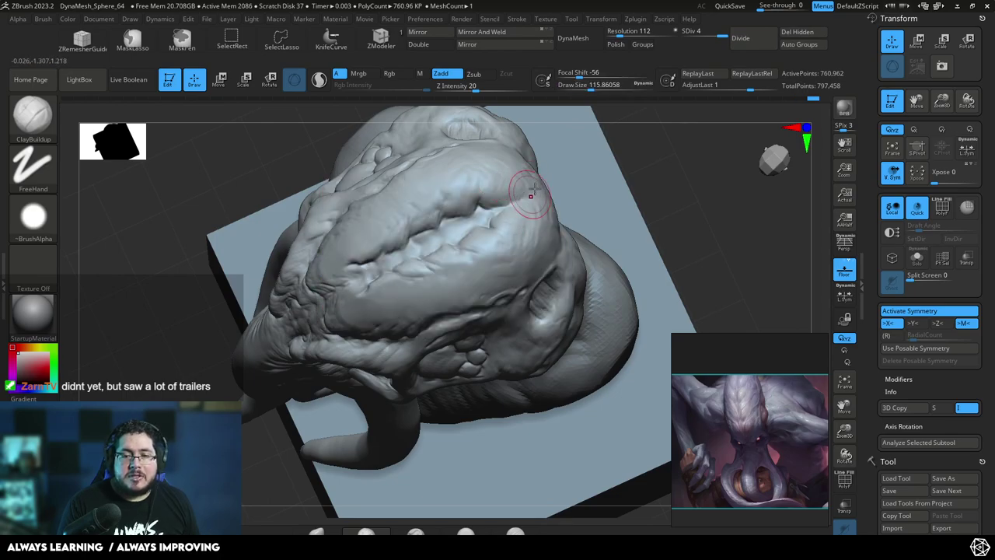
pyautogui.moveTo(611, 168); pyautogui.dragTo(565, 192)
pyautogui.press('shift')
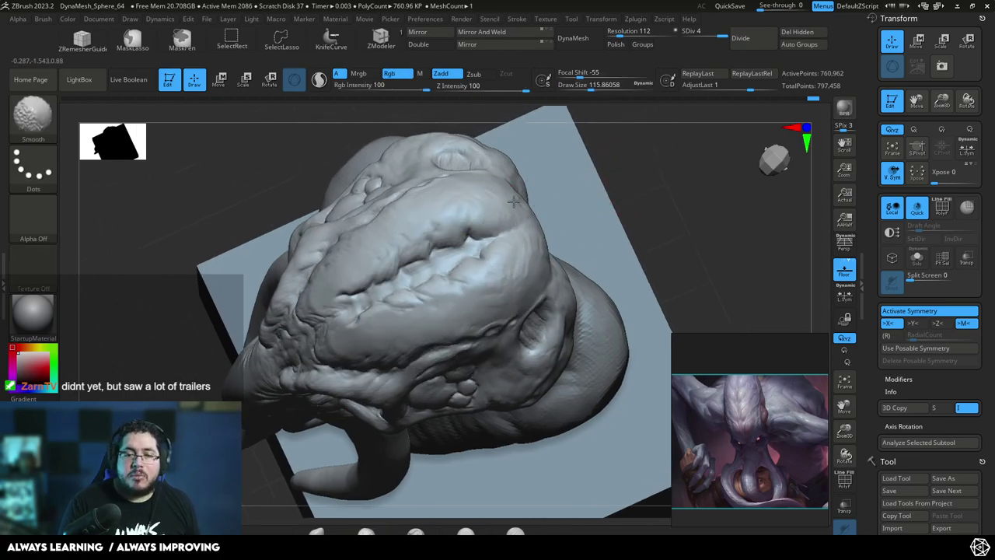
pyautogui.moveTo(380, 240)
pyautogui.keyDown('shift'); pyautogui.mouseDown()
pyautogui.moveTo(390, 247)
pyautogui.moveTo(377, 274)
pyautogui.mouseUp(); pyautogui.keyUp('shift')
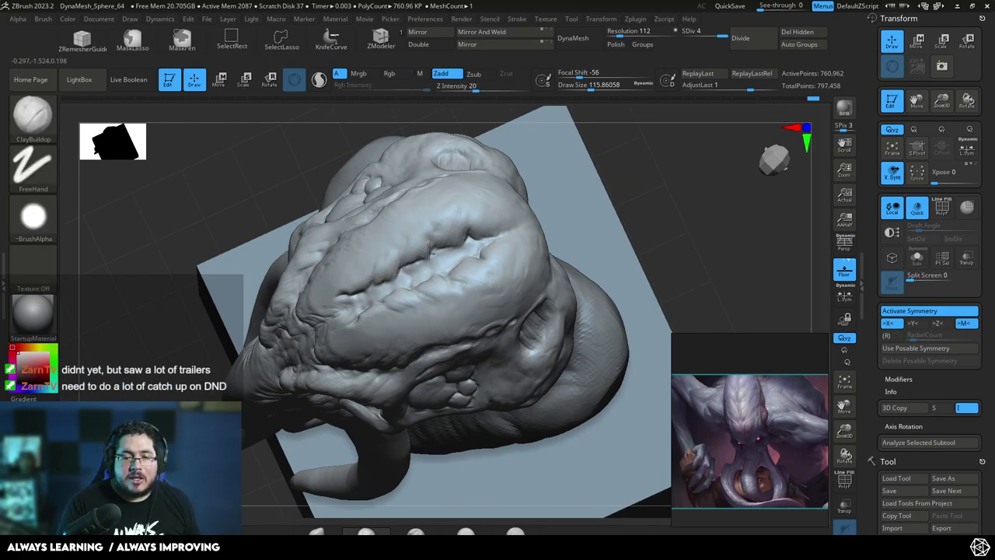
# - Build up the skull lobes and the side of the head below the ear opening with ClayBuildup
pyautogui.moveTo(654, 225)
pyautogui.mouseDown()
pyautogui.moveTo(614, 210)
pyautogui.moveTo(634, 251)
pyautogui.mouseUp()
pyautogui.moveTo(535, 267)
pyautogui.mouseDown()
pyautogui.moveTo(524, 290)
pyautogui.moveTo(540, 302)
pyautogui.mouseUp()
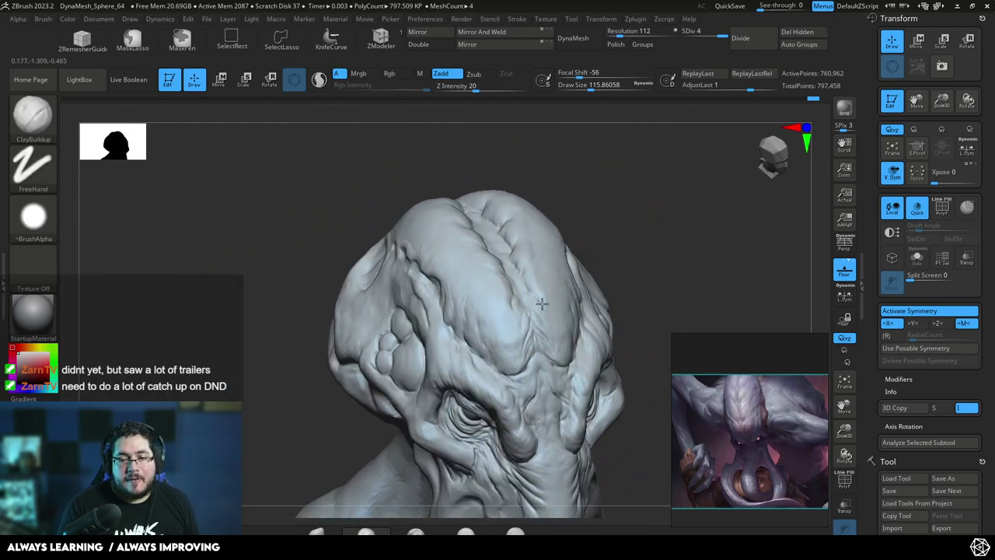
pyautogui.moveTo(515, 222)
pyautogui.mouseDown()
pyautogui.moveTo(573, 195)
pyautogui.moveTo(570, 220)
pyautogui.moveTo(600, 168)
pyautogui.moveTo(616, 171)
pyautogui.mouseUp()
pyautogui.moveTo(537, 298)
pyautogui.mouseDown()
pyautogui.moveTo(540, 283)
pyautogui.moveTo(563, 307)
pyautogui.moveTo(571, 287)
pyautogui.mouseUp()
pyautogui.keyDown('alt'); pyautogui.moveTo(607, 195); pyautogui.dragTo(551, 164); pyautogui.keyUp('alt')
pyautogui.moveTo(498, 242); pyautogui.dragTo(523, 251)
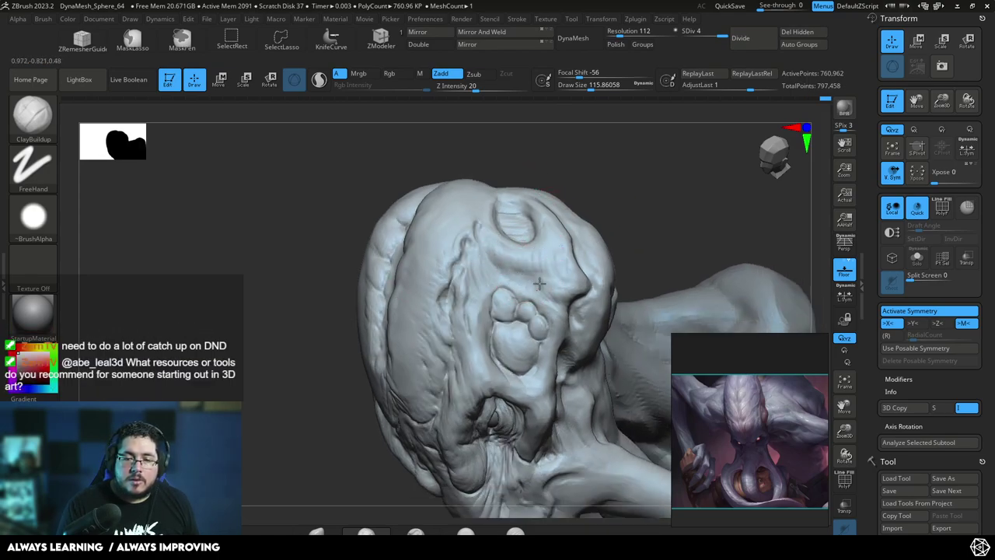
# - Add clay to the edge of the skull lobe where it meets the ear opening
pyautogui.moveTo(616, 176)
pyautogui.mouseDown()
pyautogui.moveTo(590, 169)
pyautogui.moveTo(593, 147)
pyautogui.moveTo(580, 220)
pyautogui.mouseUp()
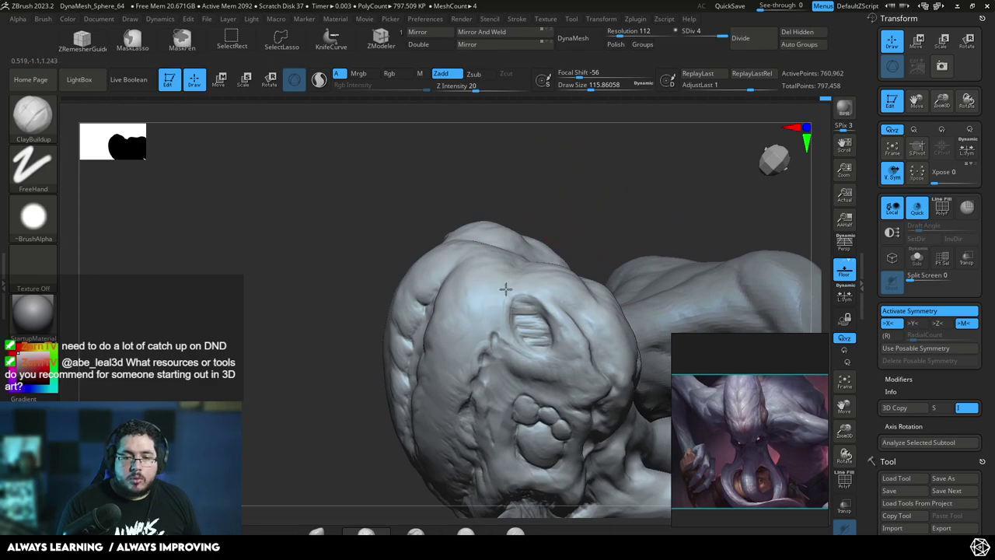
pyautogui.moveTo(506, 303); pyautogui.dragTo(500, 278, button='right')
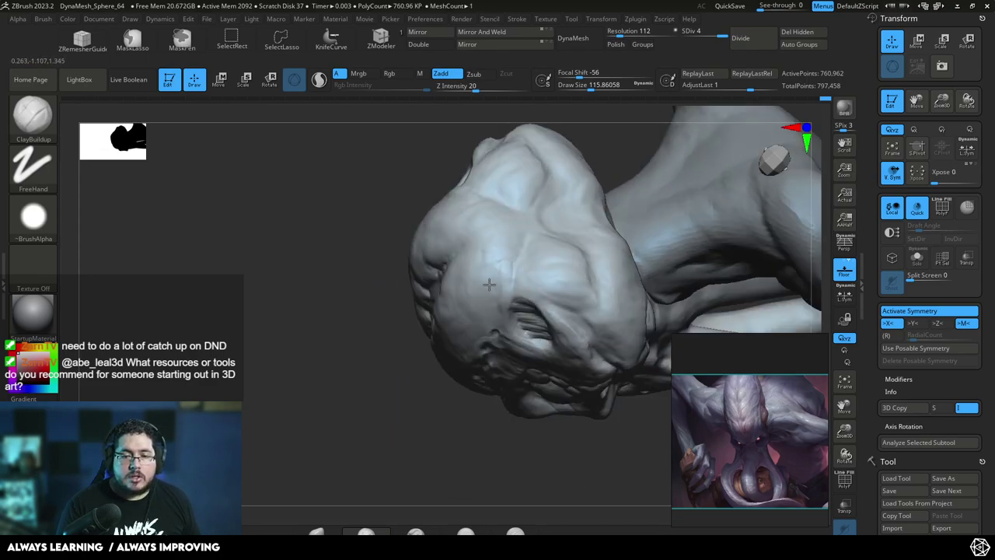
pyautogui.moveTo(482, 441); pyautogui.dragTo(499, 287, button='right')
pyautogui.moveTo(500, 259); pyautogui.dragTo(489, 280)
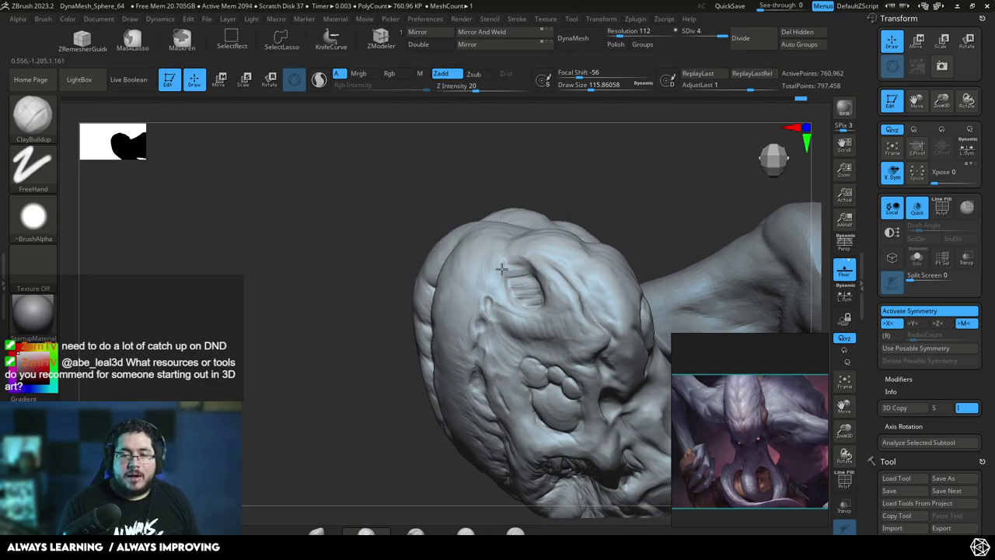
# - Flatten the lobe edge beside the ear opening with TrimDynamic, reducing the draw size to about 71 for the crease
pyautogui.press('b')
pyautogui.press('t')
pyautogui.press('d')
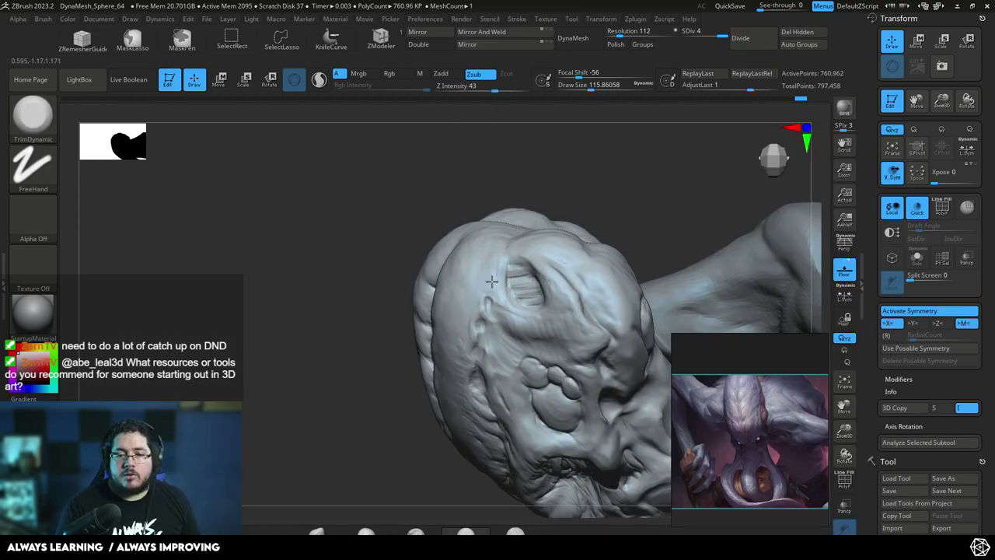
pyautogui.moveTo(497, 262); pyautogui.dragTo(526, 248, button='right')
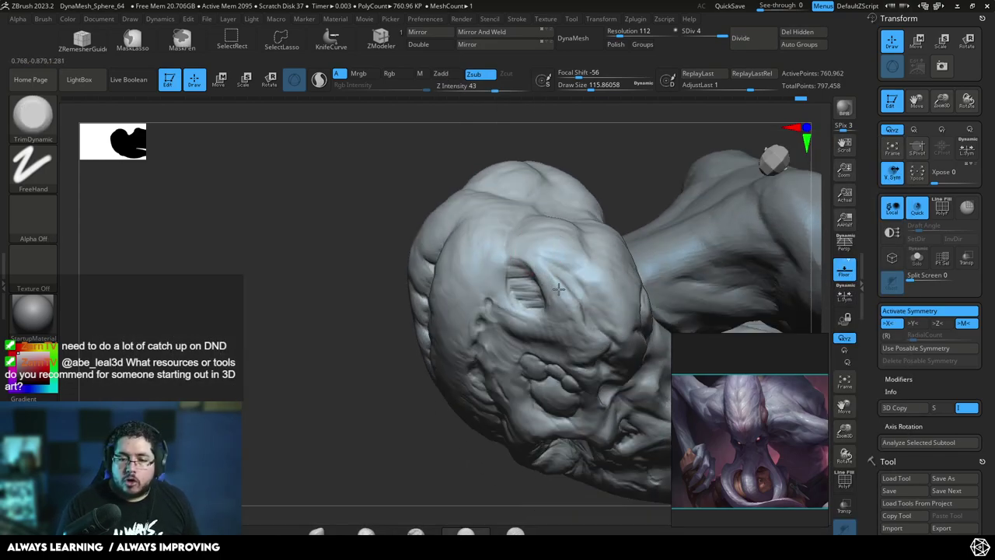
pyautogui.moveTo(585, 201)
pyautogui.mouseDown(button='right')
pyautogui.moveTo(642, 151)
pyautogui.moveTo(624, 169)
pyautogui.moveTo(626, 242)
pyautogui.moveTo(635, 223)
pyautogui.moveTo(649, 228)
pyautogui.moveTo(477, 227)
pyautogui.mouseUp(button='right')
pyautogui.press('space')
pyautogui.moveTo(437, 241); pyautogui.dragTo(445, 244)
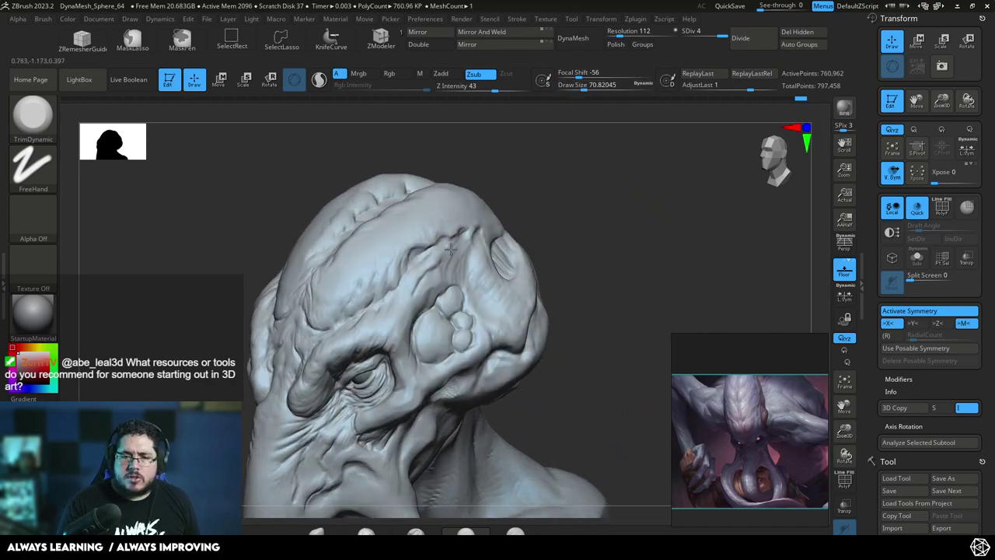
# - Build up the folds above the temple's bump cluster with ClayBuildup at a draw size of about 71
pyautogui.press('b')
pyautogui.press('c')
pyautogui.press('b')
pyautogui.press('space')
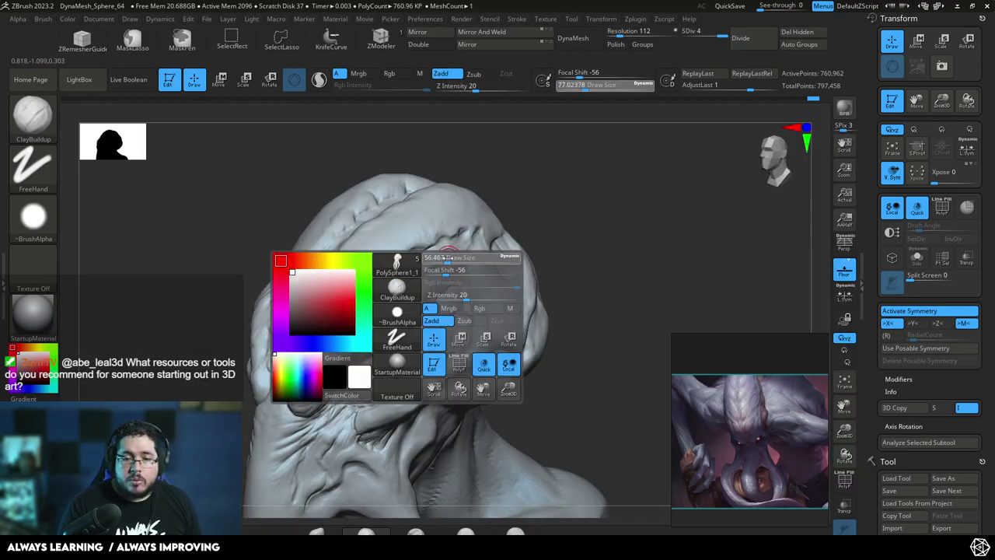
pyautogui.press('space')
pyautogui.moveTo(441, 281); pyautogui.dragTo(418, 297)
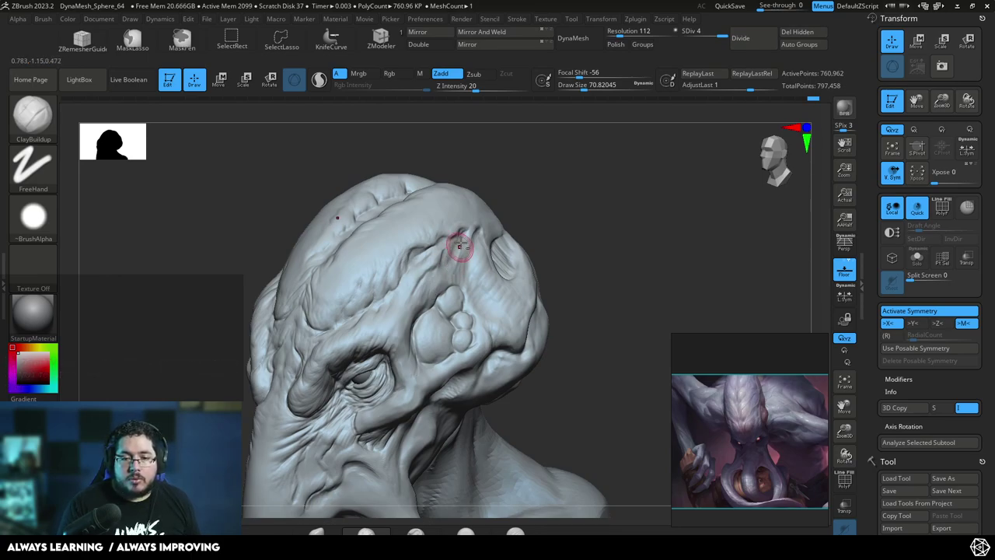
# - Shape the folds between the bump cluster and the ear opening with further ClayBuildup strokes
pyautogui.moveTo(515, 187); pyautogui.dragTo(484, 197)
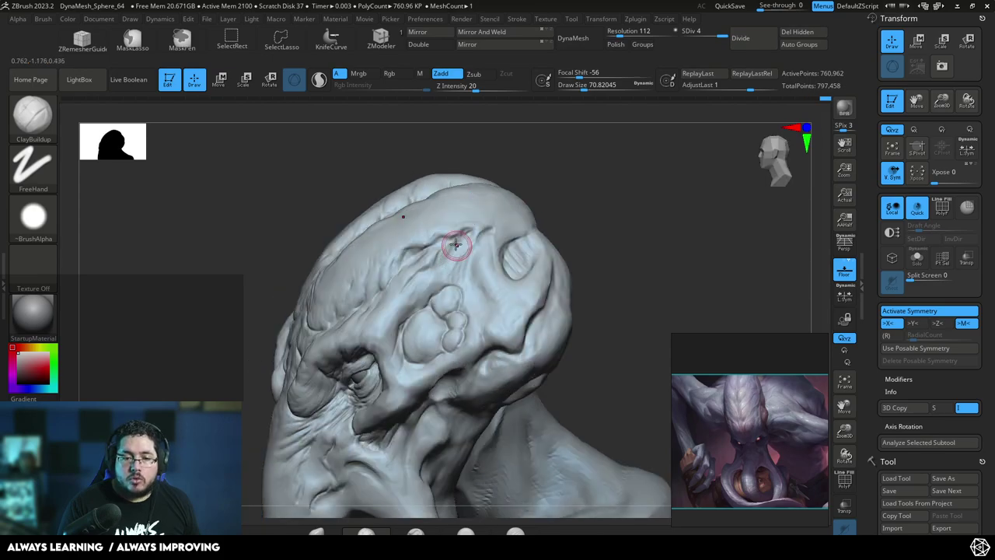
pyautogui.moveTo(471, 270); pyautogui.dragTo(483, 254)
pyautogui.moveTo(522, 222); pyautogui.dragTo(500, 266, button='right')
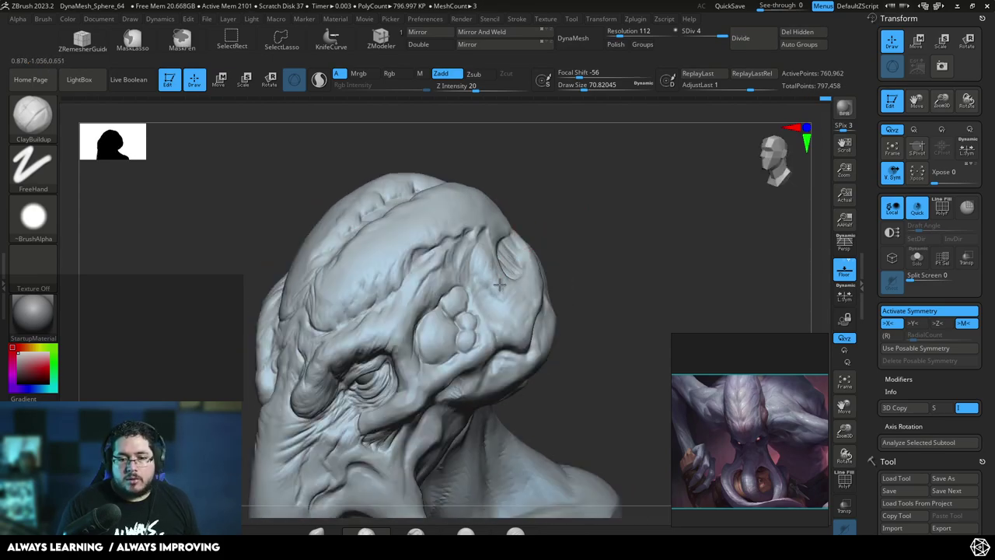
pyautogui.moveTo(512, 319); pyautogui.dragTo(515, 295, button='right')
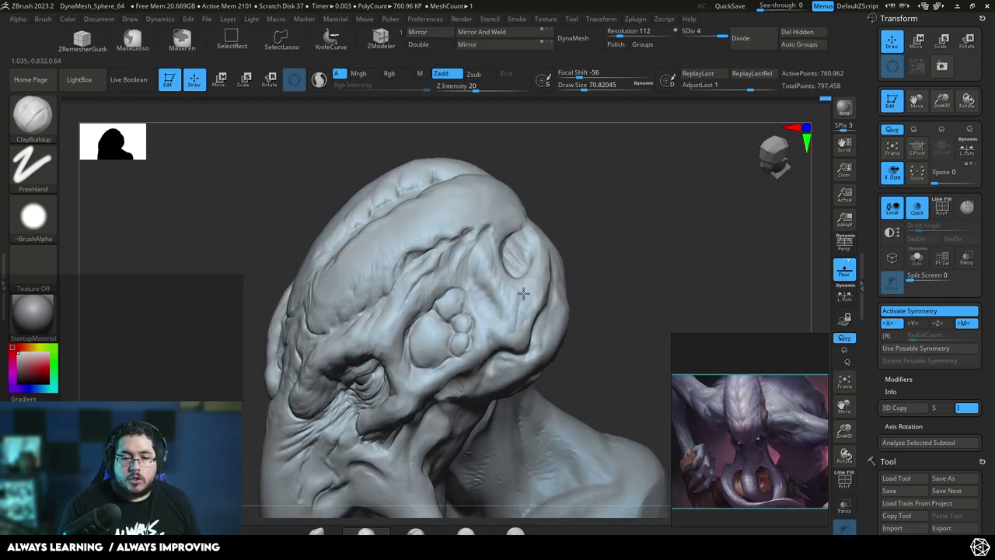
# - Fill out the surface below and in front of the ear opening with ClayBuildup at a draw size of about 94
pyautogui.press('space')
pyautogui.moveTo(529, 316); pyautogui.dragTo(533, 316)
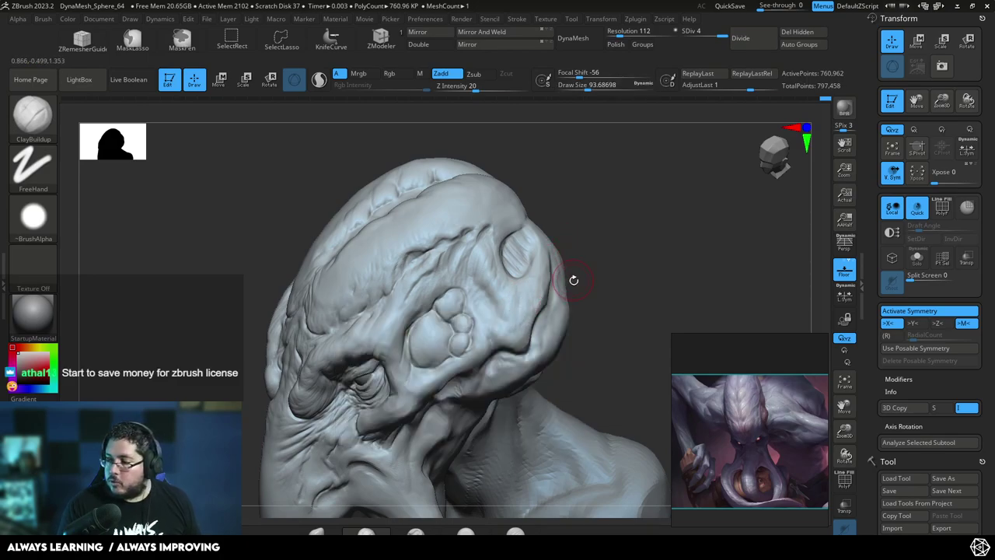
pyautogui.moveTo(566, 274); pyautogui.dragTo(496, 258)
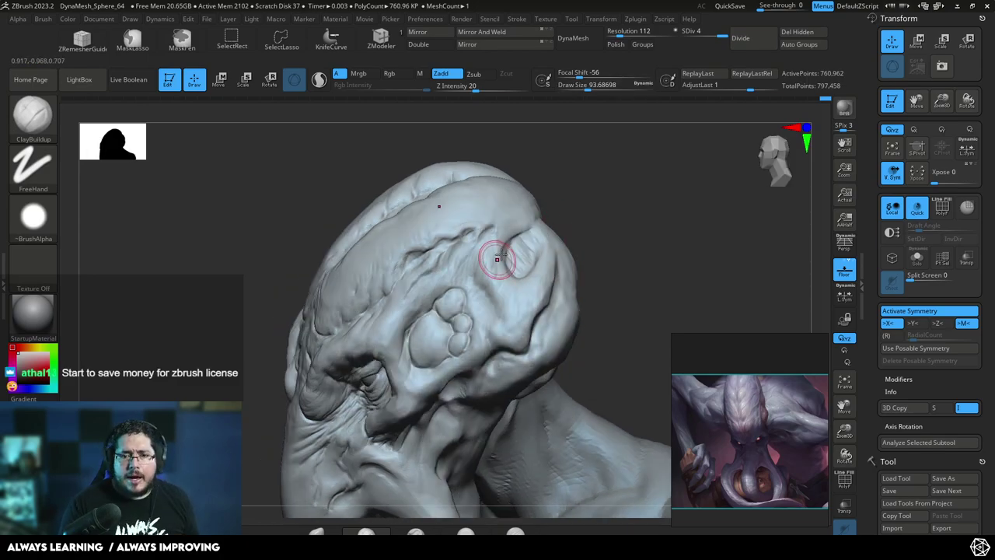
pyautogui.moveTo(498, 297); pyautogui.dragTo(500, 269)
# - Undo the last two strokes and rework the ear opening's front rim with ClayBuildup
pyautogui.moveTo(583, 209); pyautogui.dragTo(529, 256)
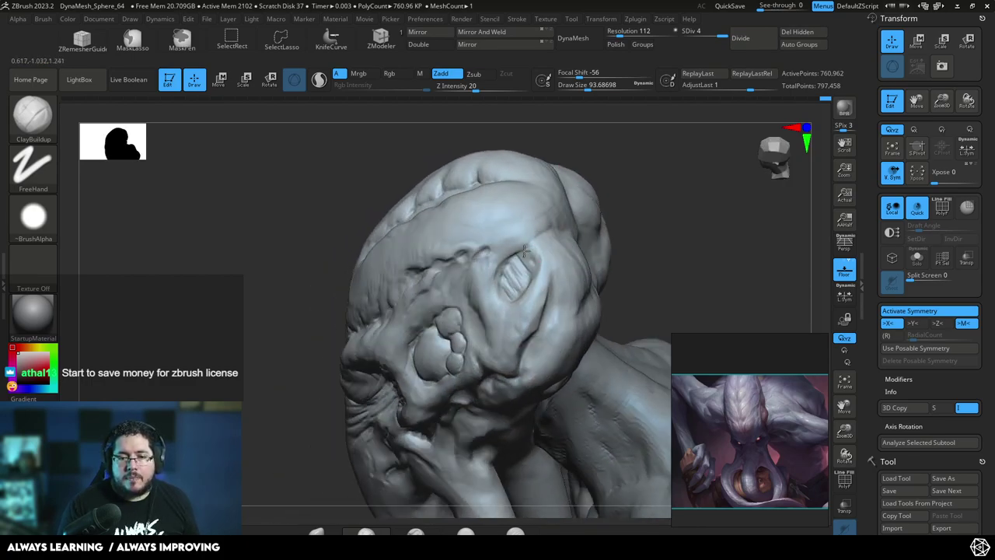
pyautogui.hotkey('ctrl', 'z')
pyautogui.hotkey('ctrl', 'z')
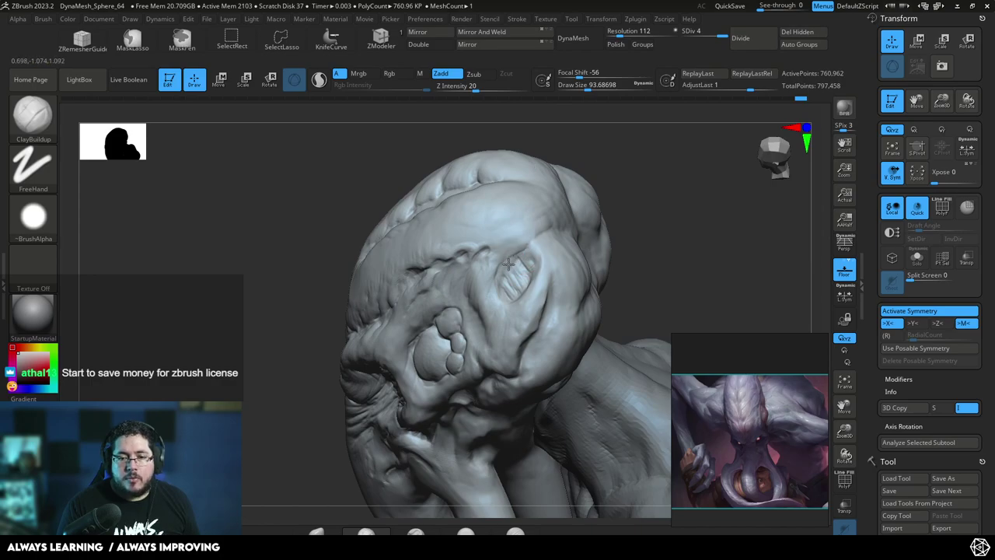
pyautogui.moveTo(532, 233)
pyautogui.mouseDown()
pyautogui.moveTo(518, 233)
pyautogui.moveTo(499, 271)
pyautogui.mouseUp()
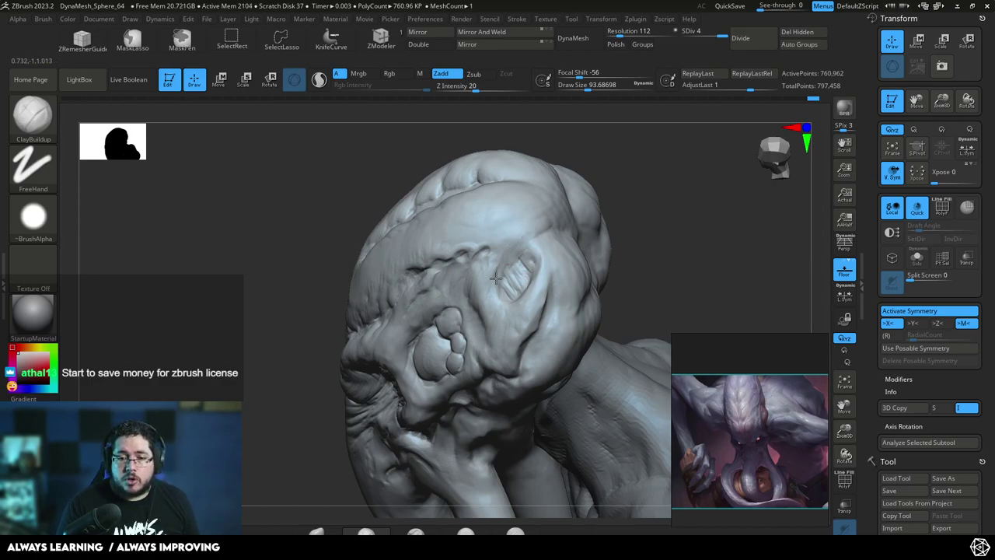
# - Build up the cheek and jaw folds behind the tentacles with ClayBuildup at draw sizes of about 56 and 87
pyautogui.moveTo(537, 291)
pyautogui.mouseDown(button='right')
pyautogui.moveTo(651, 223)
pyautogui.moveTo(622, 251)
pyautogui.moveTo(588, 195)
pyautogui.moveTo(609, 205)
pyautogui.moveTo(611, 273)
pyautogui.moveTo(600, 227)
pyautogui.moveTo(591, 244)
pyautogui.moveTo(535, 222)
pyautogui.mouseUp(button='right')
pyautogui.press('space')
pyautogui.moveTo(473, 287); pyautogui.dragTo(465, 285)
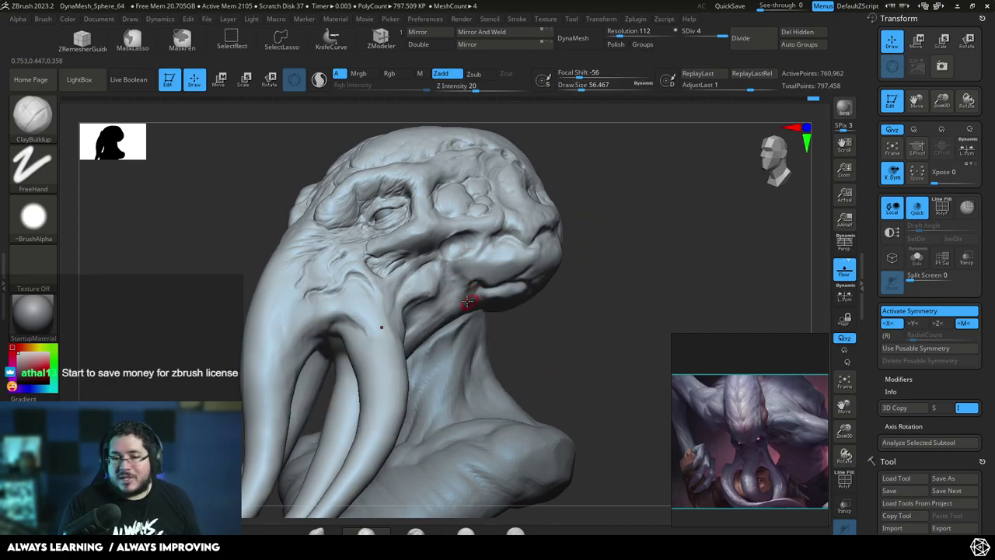
pyautogui.press('space')
pyautogui.moveTo(445, 292); pyautogui.dragTo(451, 290)
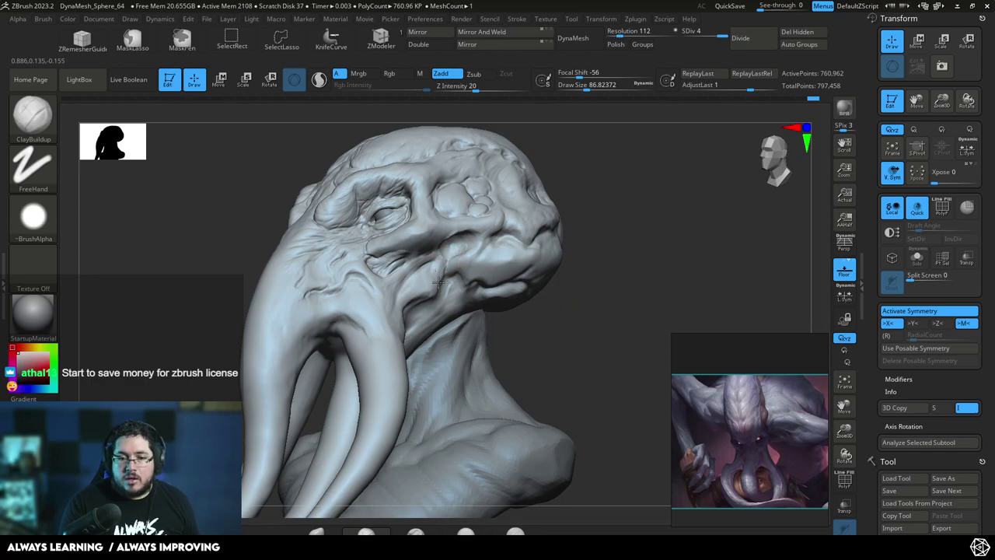
# - Refine the cheek folds below the ear opening with ClayBuildup at draw sizes of about 87 and 59
pyautogui.moveTo(575, 229); pyautogui.dragTo(492, 207)
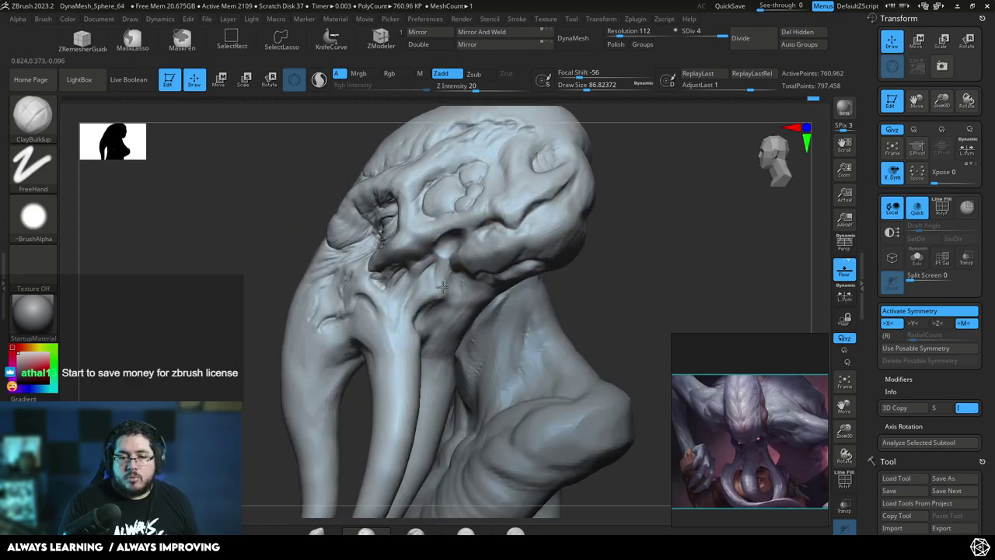
pyautogui.moveTo(435, 295)
pyautogui.mouseDown()
pyautogui.moveTo(433, 285)
pyautogui.moveTo(414, 297)
pyautogui.mouseUp()
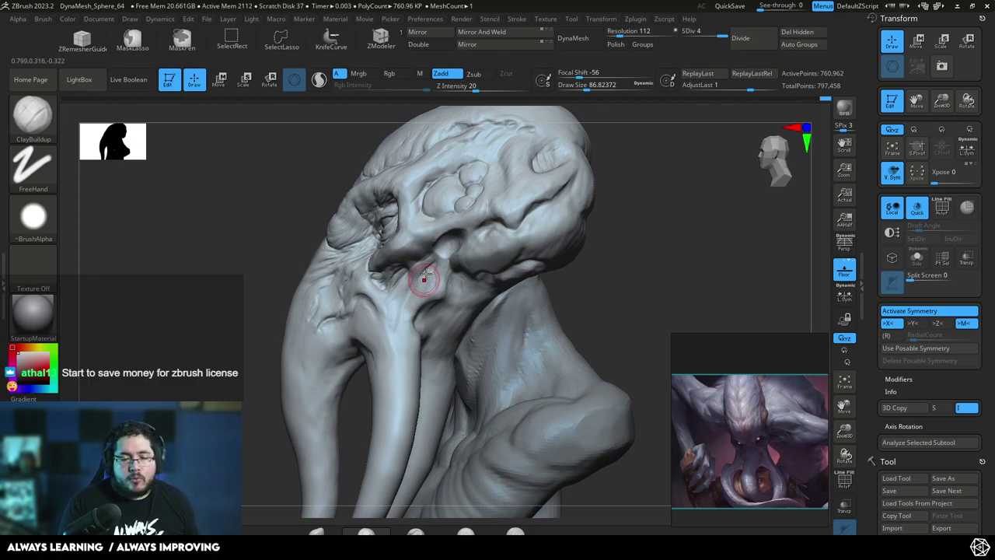
pyautogui.moveTo(600, 240); pyautogui.dragTo(544, 238)
pyautogui.press('space')
pyautogui.moveTo(459, 287); pyautogui.dragTo(453, 287)
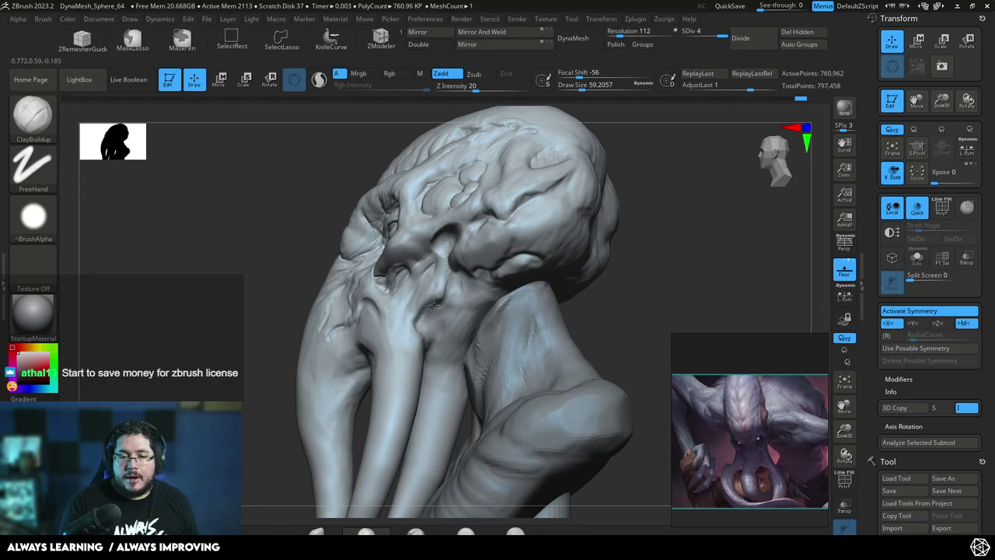
pyautogui.press(']')
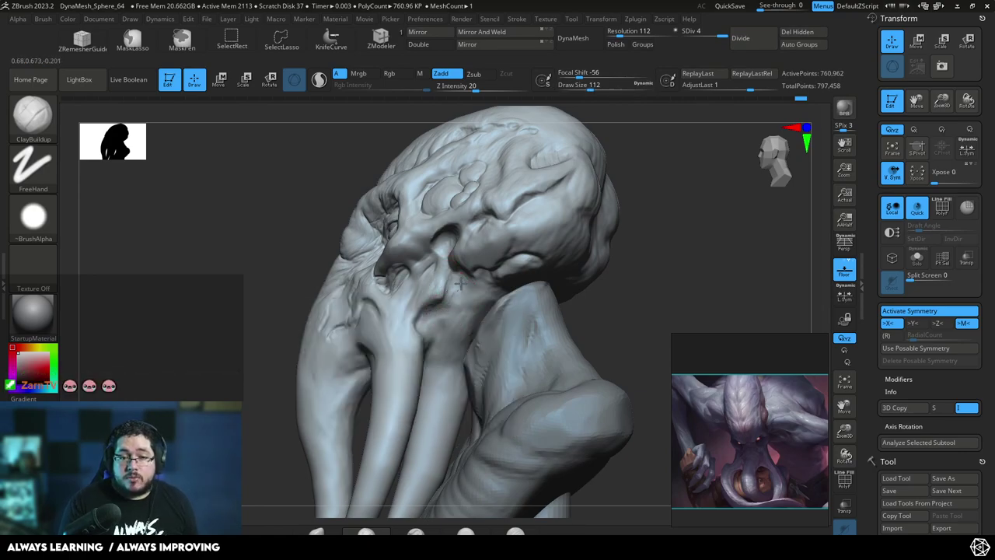
pyautogui.press('[')
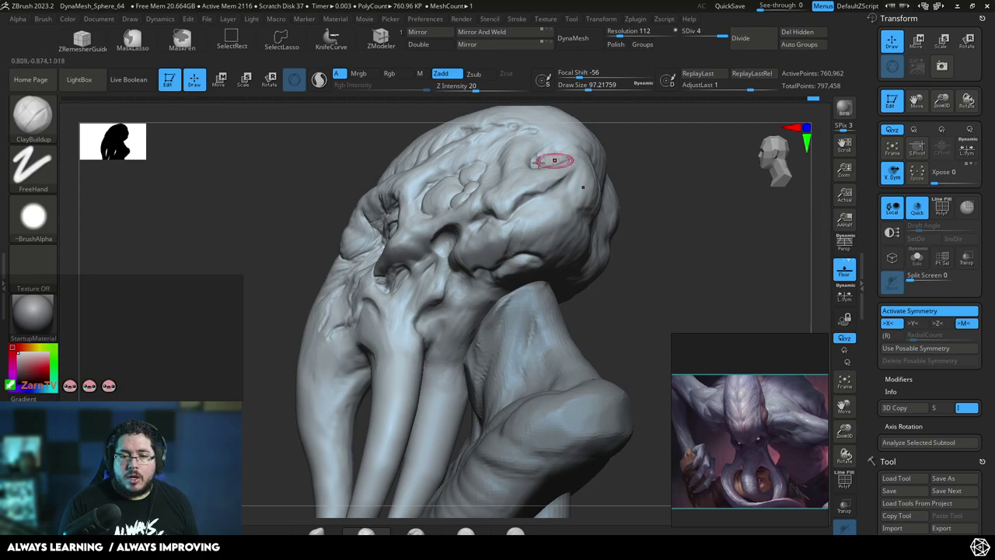
# - Shape the folds around the ear opening and the lobe behind it with ClayBuildup at a draw size of about 68
pyautogui.keyDown('alt'); pyautogui.moveTo(648, 264); pyautogui.dragTo(481, 274); pyautogui.keyUp('alt')
pyautogui.keyDown('alt'); pyautogui.moveTo(543, 291); pyautogui.dragTo(579, 350); pyautogui.keyUp('alt')
pyautogui.moveTo(579, 350); pyautogui.dragTo(502, 234)
pyautogui.press('space')
pyautogui.click(444, 257)
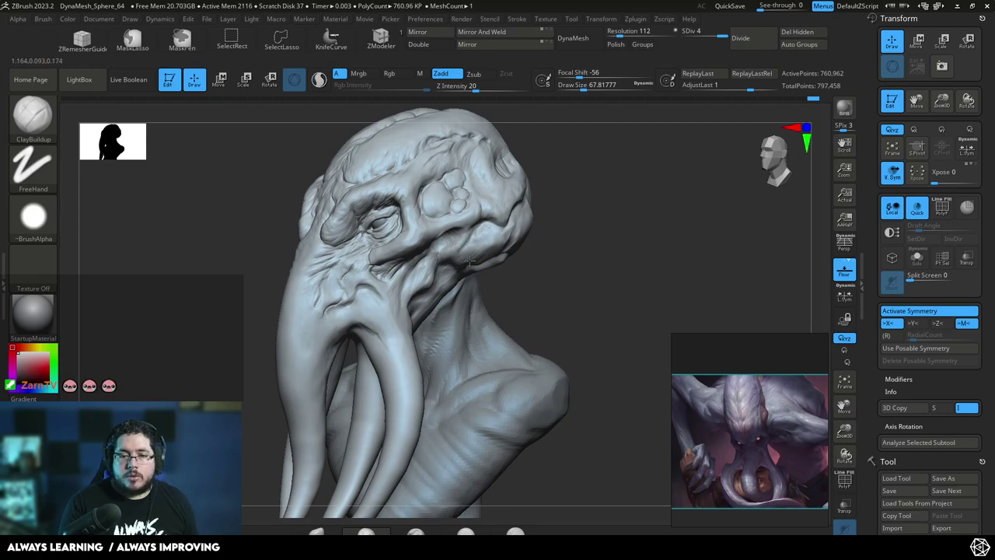
pyautogui.moveTo(464, 263); pyautogui.dragTo(446, 280, button='right')
pyautogui.moveTo(580, 280); pyautogui.dragTo(537, 230, button='right')
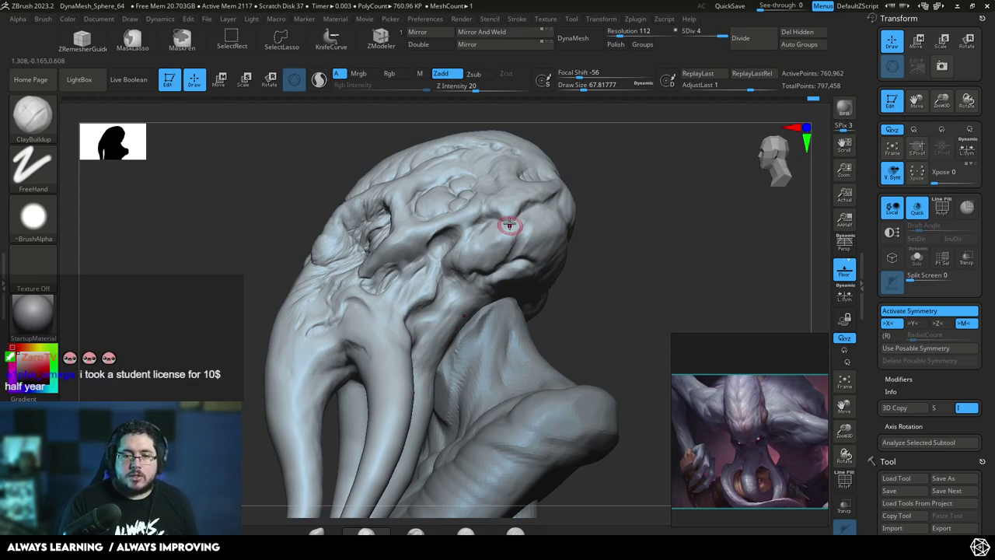
# - Build up the large side lobe behind the ear opening with ClayBuildup at draw sizes of about 94 and 97
pyautogui.moveTo(482, 231)
pyautogui.mouseDown(button='right')
pyautogui.moveTo(586, 247)
pyautogui.moveTo(550, 269)
pyautogui.moveTo(566, 307)
pyautogui.moveTo(575, 275)
pyautogui.moveTo(510, 231)
pyautogui.mouseUp(button='right')
pyautogui.press('space')
pyautogui.moveTo(514, 192); pyautogui.dragTo(522, 197)
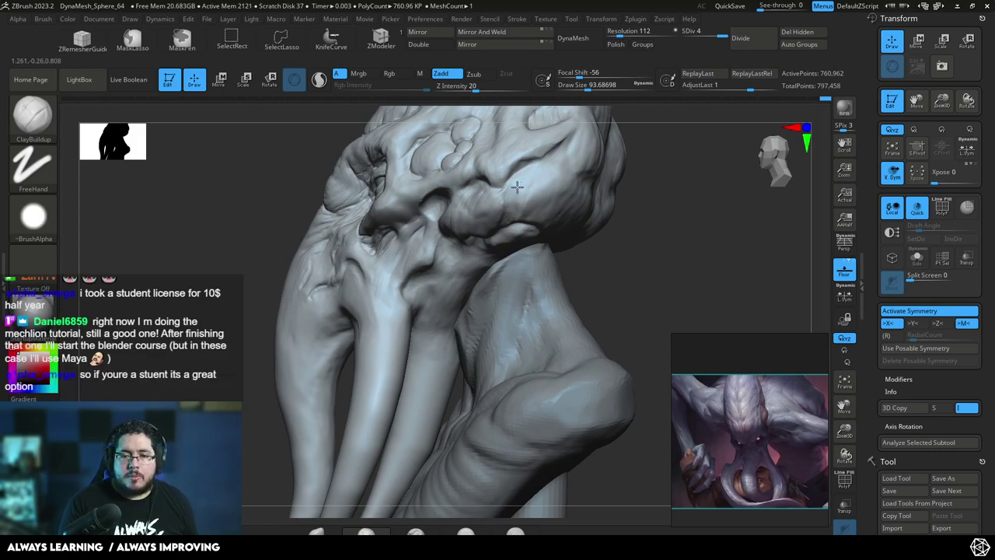
pyautogui.press('space')
pyautogui.press('space')
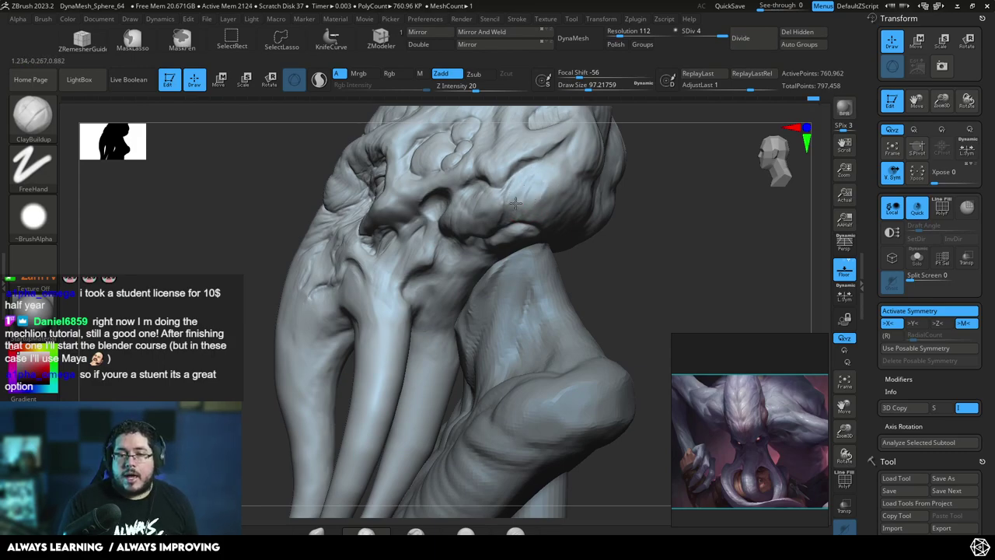
pyautogui.moveTo(591, 205); pyautogui.dragTo(588, 197, button='right')
# - Fill out the skull's lower rear edge above the neck with ClayBuildup at a draw size of about 128
pyautogui.press('space')
pyautogui.click(538, 186)
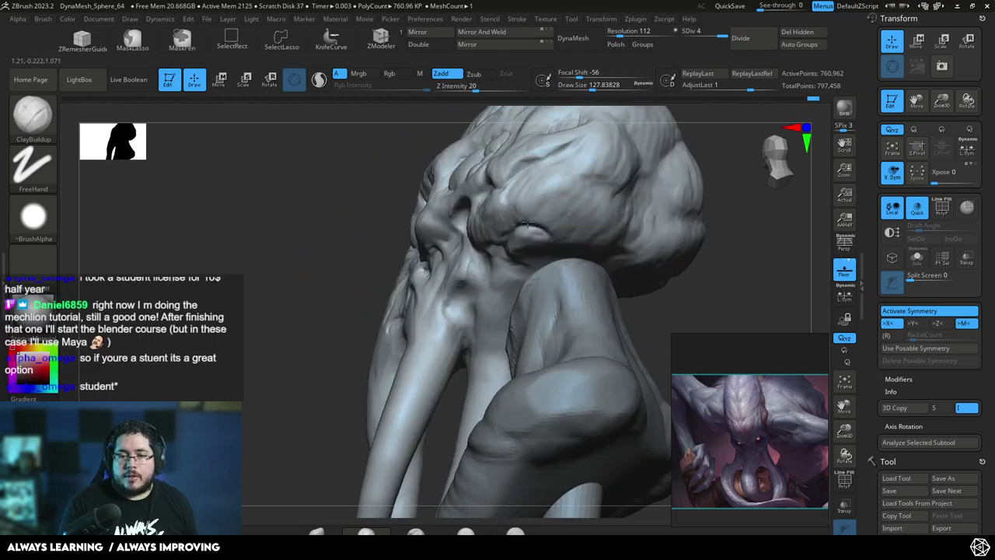
pyautogui.moveTo(657, 243); pyautogui.dragTo(658, 247, button='right')
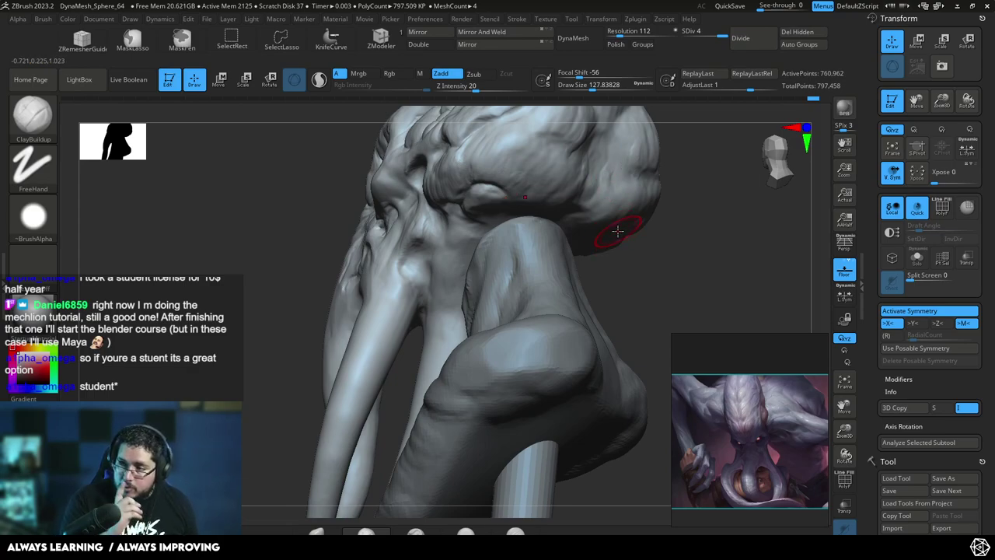
pyautogui.moveTo(646, 264); pyautogui.dragTo(661, 302)
pyautogui.moveTo(608, 245); pyautogui.dragTo(591, 223)
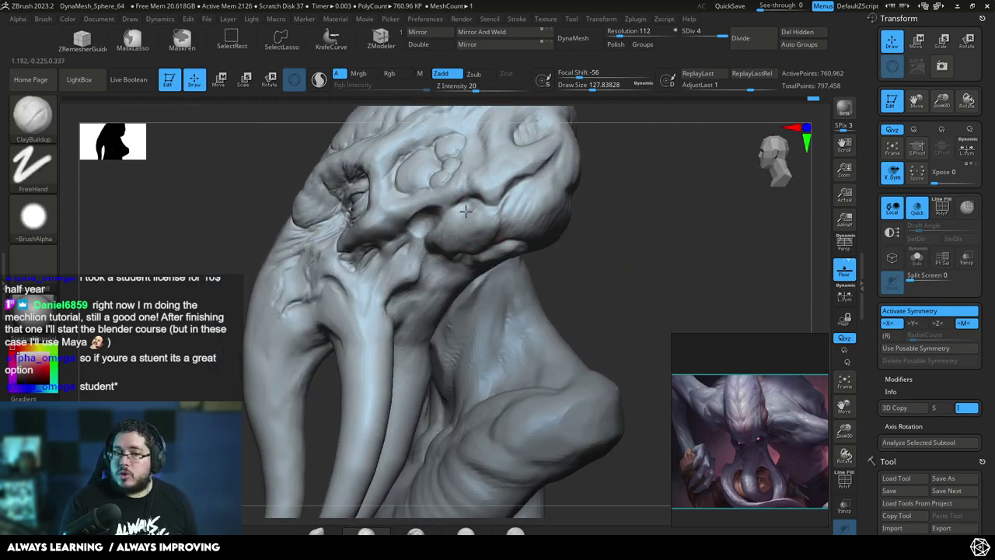
# - Define the separation between the two lobes behind the ear opening with ClayBuildup, reducing the draw size to about 77
pyautogui.moveTo(584, 236)
pyautogui.mouseDown()
pyautogui.moveTo(591, 211)
pyautogui.moveTo(554, 205)
pyautogui.mouseUp()
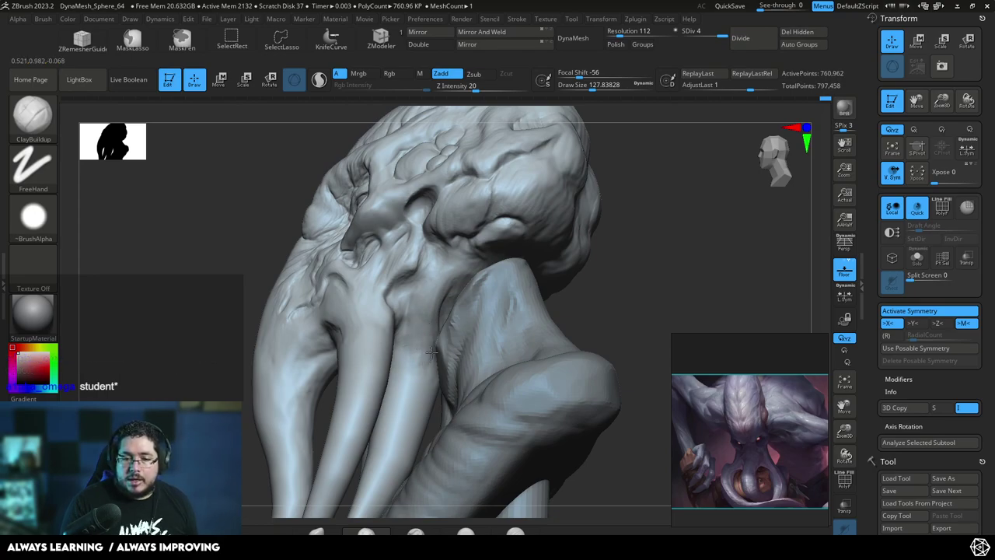
pyautogui.moveTo(443, 248)
pyautogui.mouseDown(button='right')
pyautogui.moveTo(614, 289)
pyautogui.moveTo(523, 223)
pyautogui.mouseUp(button='right')
pyautogui.moveTo(521, 223)
pyautogui.mouseDown()
pyautogui.moveTo(529, 211)
pyautogui.moveTo(509, 225)
pyautogui.mouseUp()
pyautogui.press('space')
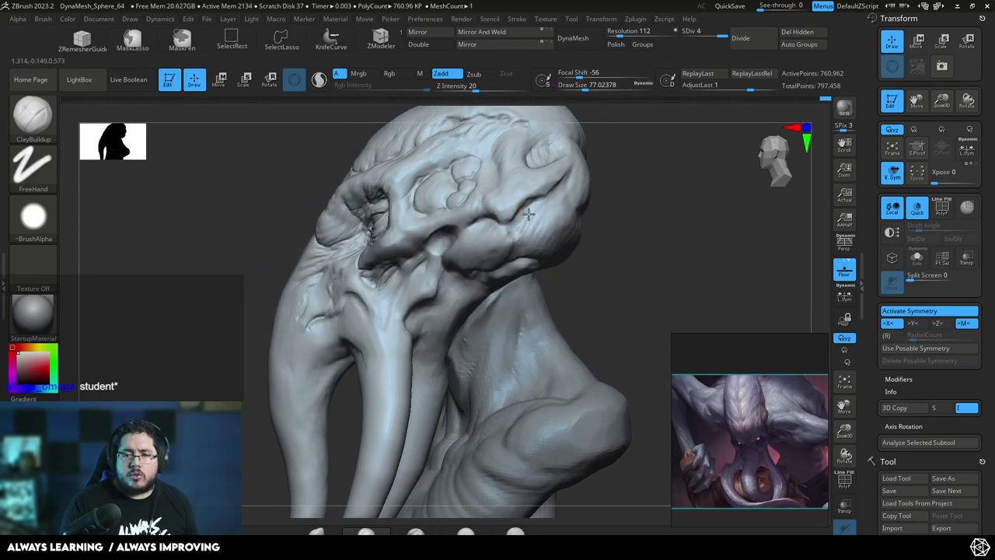
# - Carve creases between the lobes behind the ear opening with the DamStandard brush at a draw size of about 54
pyautogui.press('b')
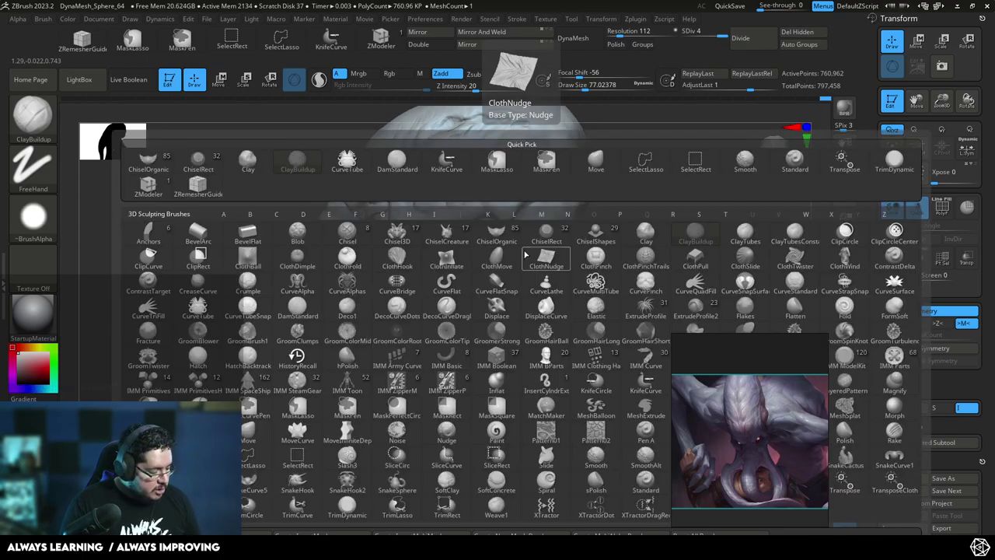
pyautogui.press('d')
pyautogui.press('s')
pyautogui.press('space')
pyautogui.moveTo(534, 236)
pyautogui.mouseDown()
pyautogui.moveTo(514, 227)
pyautogui.moveTo(512, 265)
pyautogui.mouseUp()
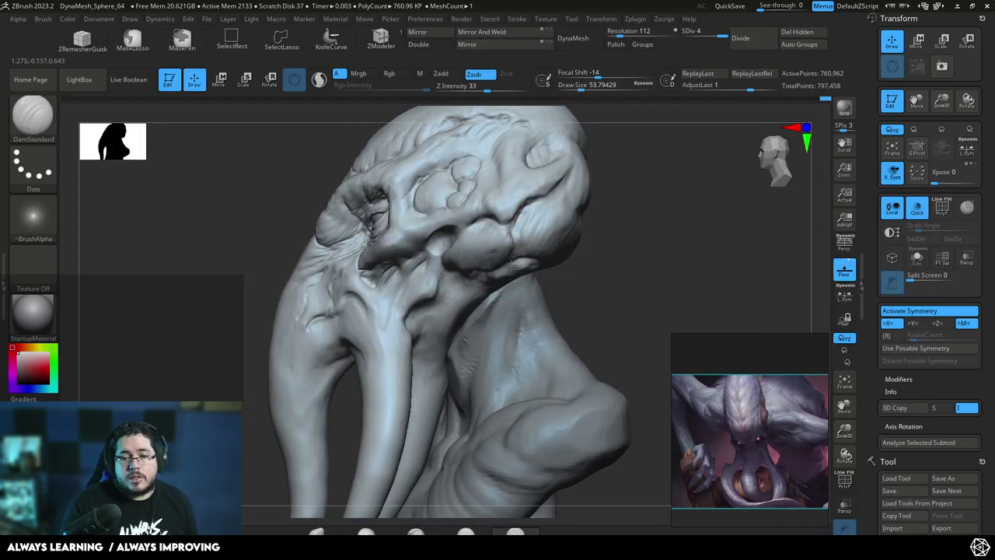
pyautogui.moveTo(620, 205)
pyautogui.mouseDown()
pyautogui.moveTo(602, 213)
pyautogui.moveTo(573, 200)
pyautogui.mouseUp()
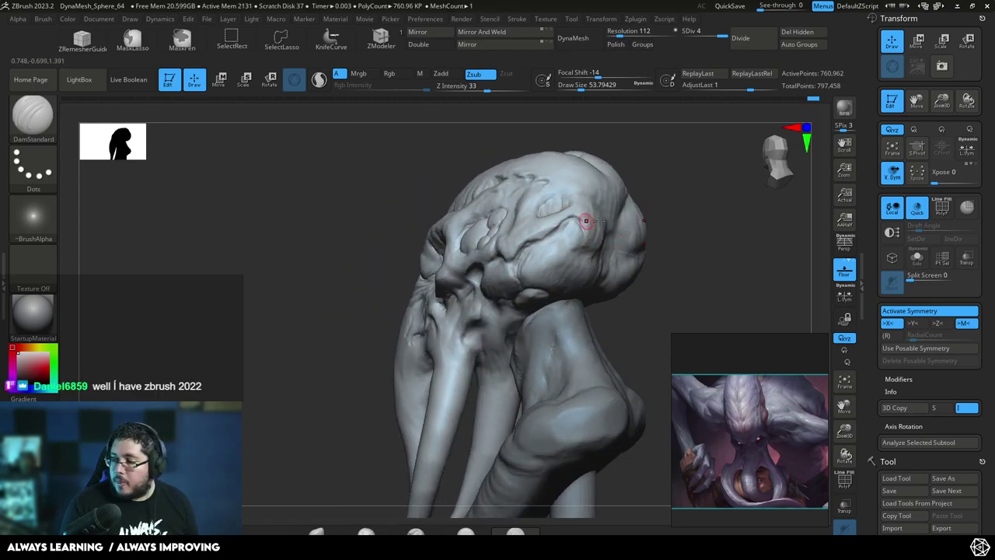
pyautogui.moveTo(658, 218)
pyautogui.mouseDown()
pyautogui.moveTo(620, 210)
pyautogui.moveTo(625, 194)
pyautogui.mouseUp()
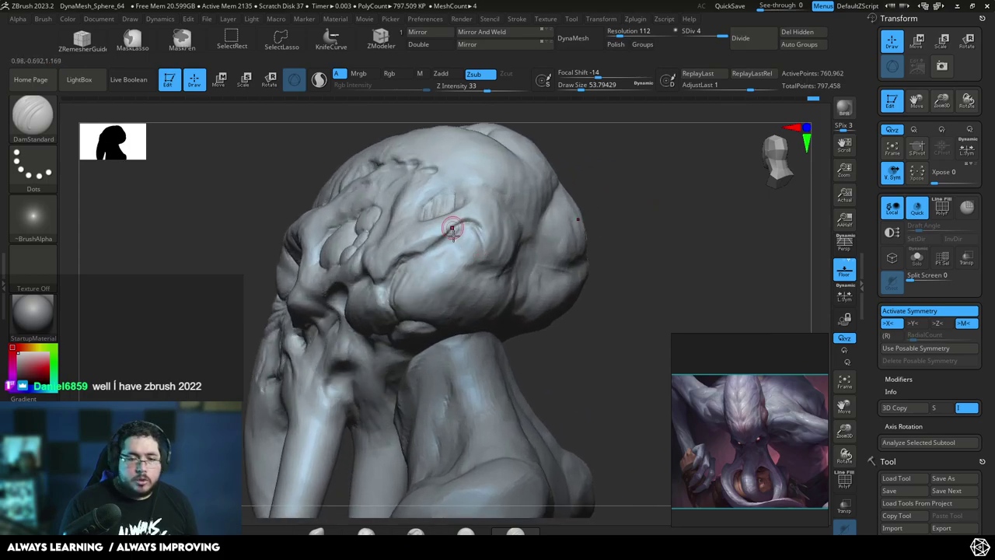
# - Build up the bulges on the rear side of the skull with ClayBuildup at a draw size of about 124
pyautogui.press('b')
pyautogui.press('c')
pyautogui.press('b')
pyautogui.press('s')
pyautogui.moveTo(480, 260); pyautogui.dragTo(472, 261)
pyautogui.press('space')
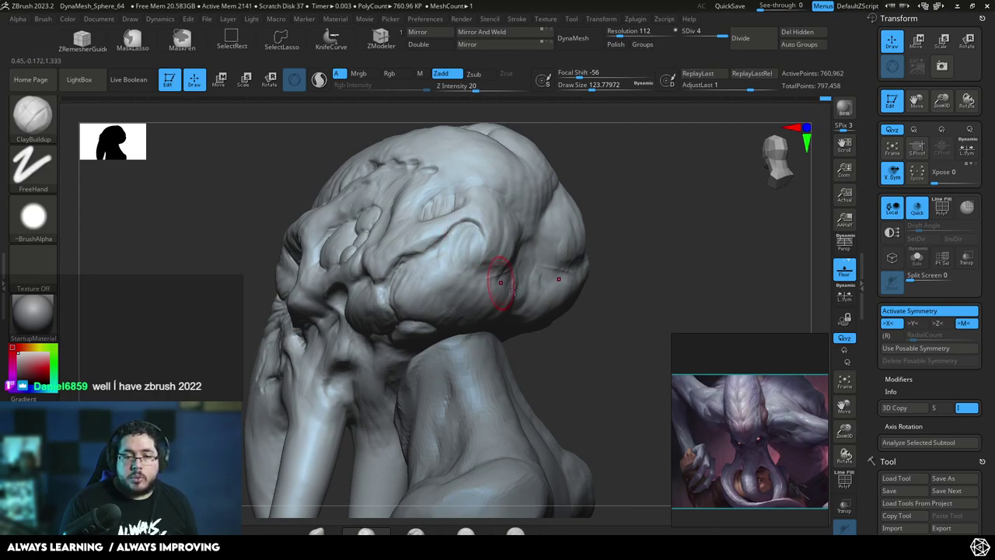
pyautogui.moveTo(504, 284); pyautogui.dragTo(445, 268, button='right')
pyautogui.moveTo(501, 241)
pyautogui.mouseDown()
pyautogui.moveTo(486, 272)
pyautogui.moveTo(503, 257)
pyautogui.moveTo(501, 281)
pyautogui.mouseUp()
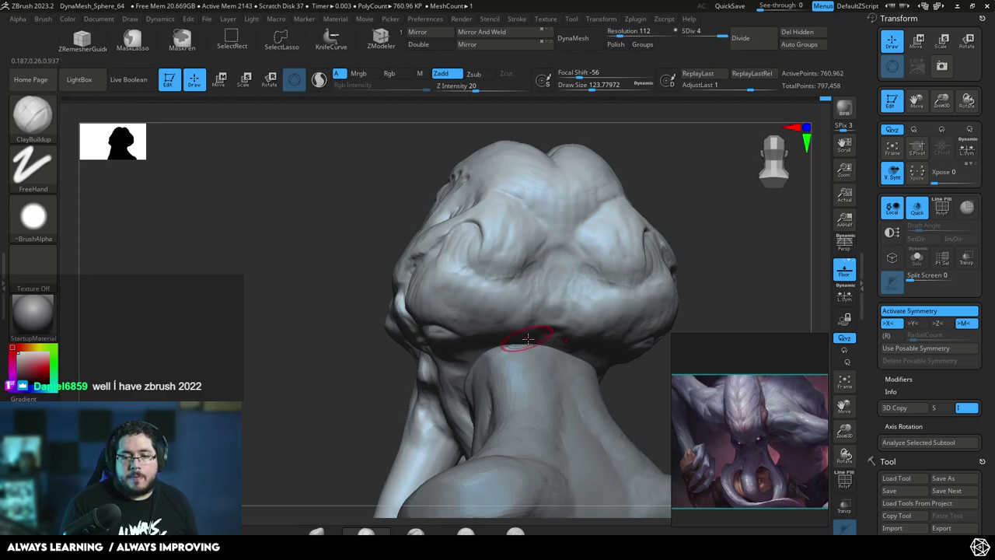
# - Cut symmetrical creases between the lobes on the back of the skull with DamStandard at a draw size of about 80
pyautogui.moveTo(677, 173); pyautogui.dragTo(585, 186)
pyautogui.press('b')
pyautogui.press('d')
pyautogui.press('s')
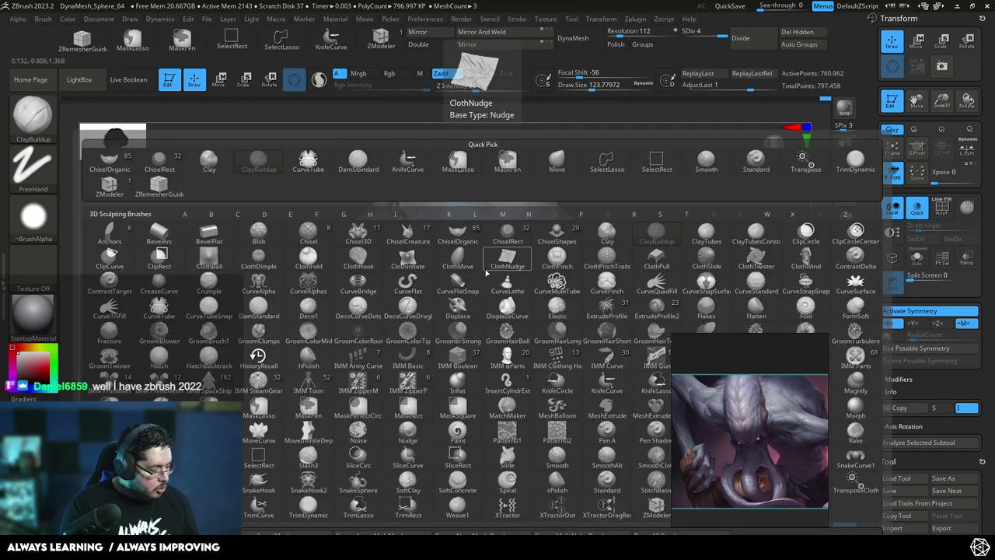
pyautogui.press('space')
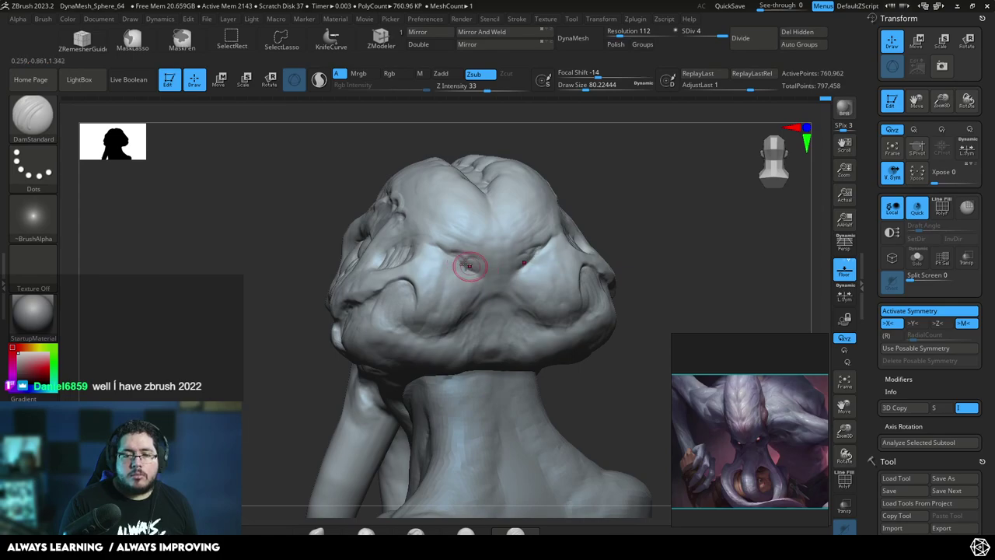
pyautogui.moveTo(483, 281); pyautogui.dragTo(486, 282)
pyautogui.moveTo(611, 177)
pyautogui.mouseDown()
pyautogui.moveTo(586, 160)
pyautogui.moveTo(554, 160)
pyautogui.mouseUp()
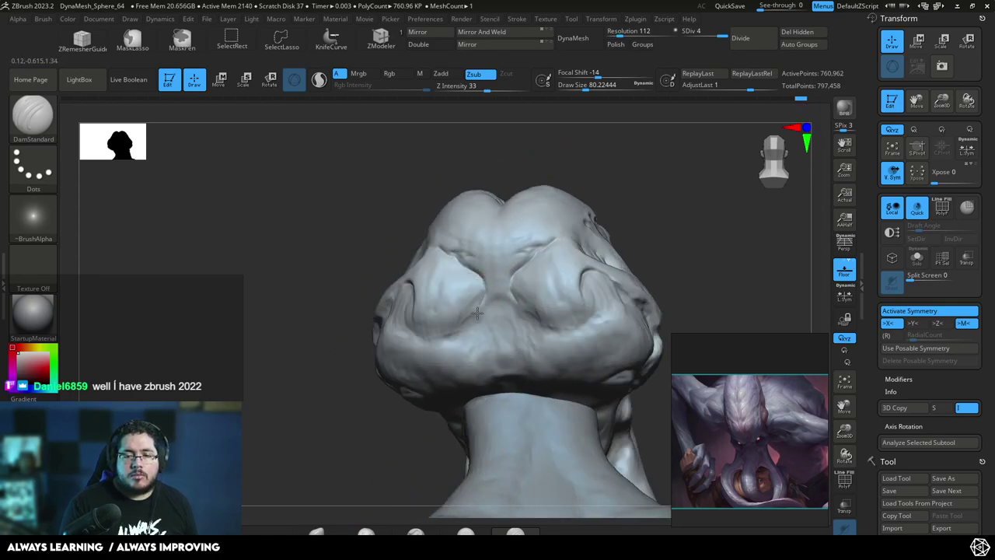
pyautogui.moveTo(476, 311); pyautogui.dragTo(475, 314)
pyautogui.moveTo(354, 406); pyautogui.dragTo(395, 390)
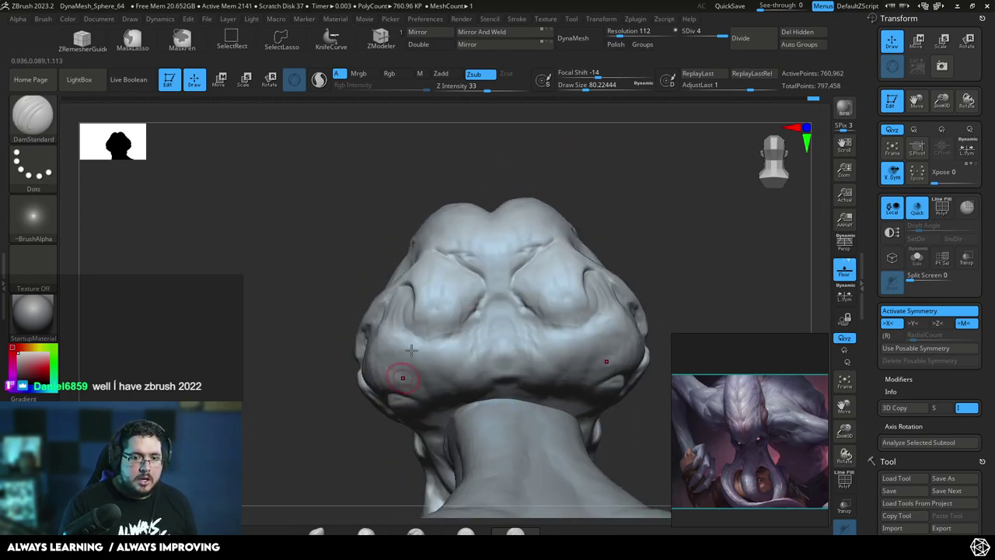
pyautogui.moveTo(408, 327); pyautogui.dragTo(457, 339)
pyautogui.moveTo(523, 174)
pyautogui.mouseDown()
pyautogui.moveTo(579, 180)
pyautogui.moveTo(560, 210)
pyautogui.moveTo(573, 195)
pyautogui.moveTo(523, 187)
pyautogui.mouseUp()
# - Add volume around the creased lobes on the back of the skull with ClayBuildup at a draw size of about 136
pyautogui.press('b')
pyautogui.press('c')
pyautogui.press('b')
pyautogui.moveTo(457, 178)
pyautogui.mouseDown()
pyautogui.moveTo(438, 236)
pyautogui.moveTo(469, 273)
pyautogui.mouseUp()
pyautogui.press('space')
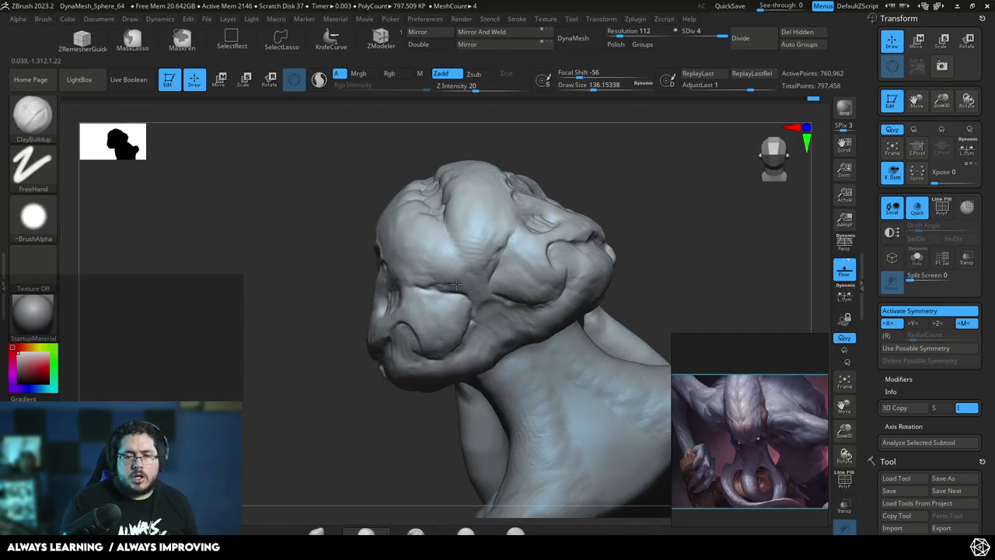
pyautogui.moveTo(520, 186); pyautogui.dragTo(497, 226, button='right')
pyautogui.moveTo(586, 195); pyautogui.dragTo(482, 294, button='right')
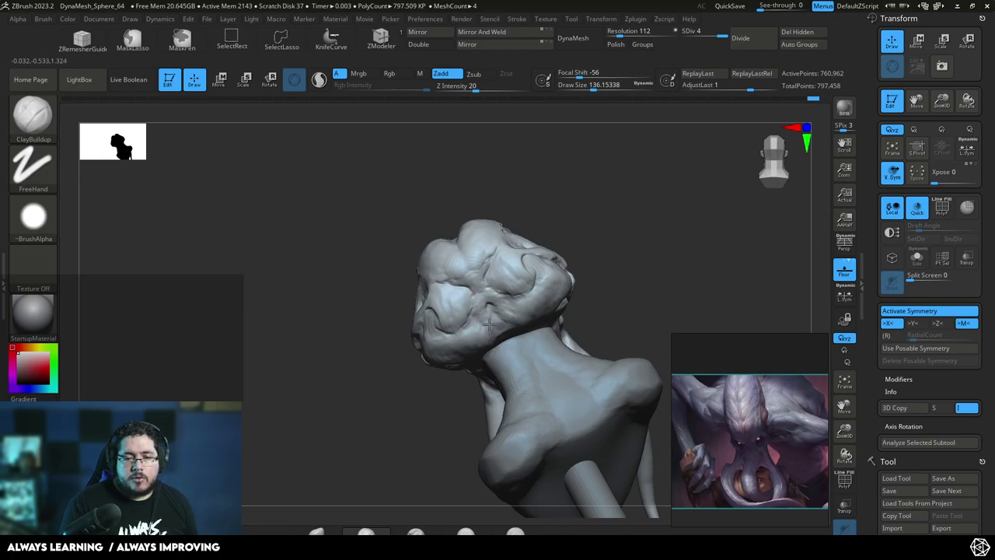
# - Sculpt brain-like folds across the back of the skull with ClayBuildup at a draw size of about 149
pyautogui.moveTo(587, 227)
pyautogui.mouseDown(button='right')
pyautogui.moveTo(604, 234)
pyautogui.moveTo(598, 241)
pyautogui.mouseUp(button='right')
pyautogui.press('space')
pyautogui.moveTo(496, 286); pyautogui.dragTo(499, 286)
pyautogui.moveTo(463, 333)
pyautogui.mouseDown()
pyautogui.moveTo(459, 350)
pyautogui.moveTo(468, 342)
pyautogui.moveTo(484, 356)
pyautogui.moveTo(462, 331)
pyautogui.moveTo(410, 347)
pyautogui.moveTo(459, 348)
pyautogui.moveTo(426, 359)
pyautogui.moveTo(467, 352)
pyautogui.mouseUp()
pyautogui.moveTo(533, 204); pyautogui.dragTo(477, 289)
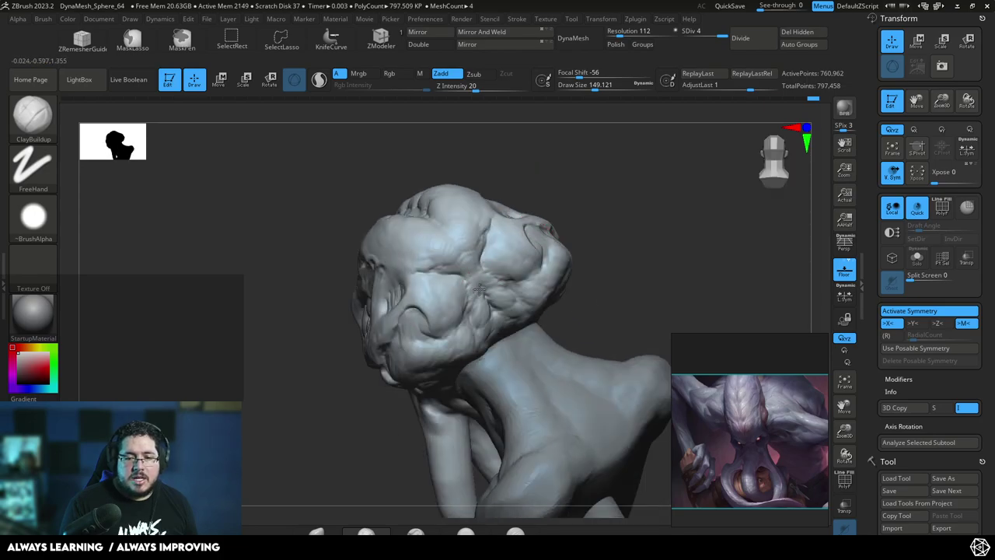
pyautogui.moveTo(458, 257)
pyautogui.mouseDown()
pyautogui.moveTo(443, 274)
pyautogui.moveTo(417, 259)
pyautogui.mouseUp()
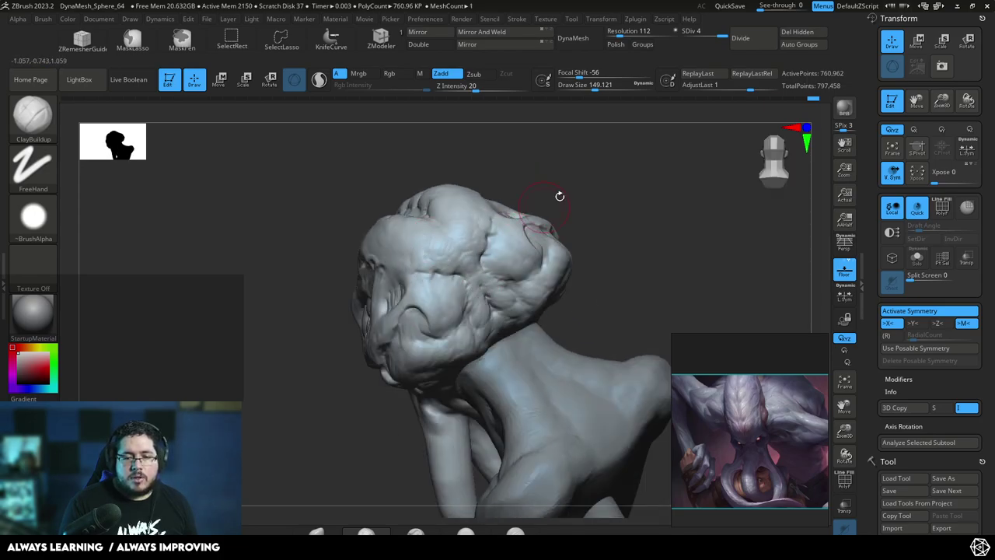
pyautogui.moveTo(551, 203); pyautogui.dragTo(464, 288)
pyautogui.press('space')
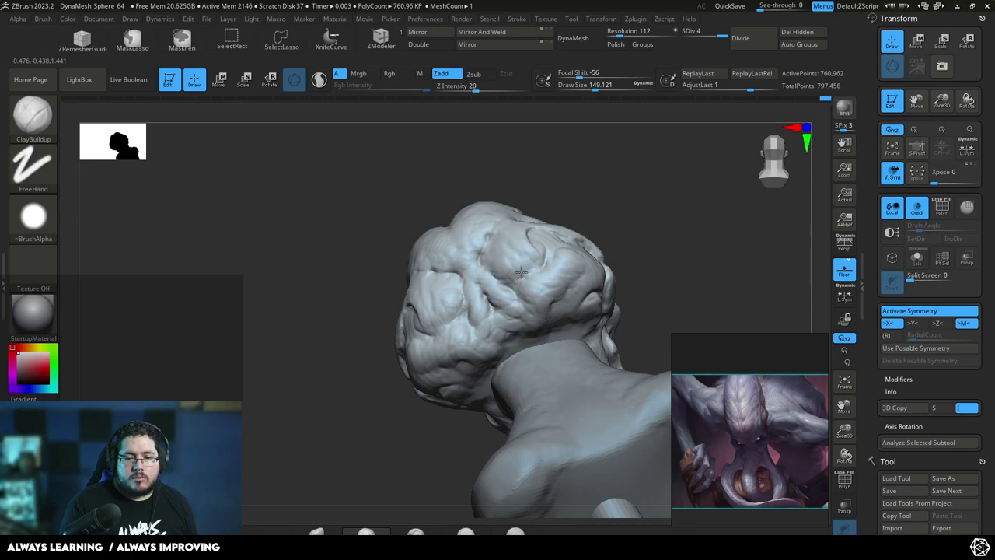
# - Extend the brain-like folds over the skull's rear side and lower edge above the neck with ClayBuildup
pyautogui.moveTo(537, 260); pyautogui.dragTo(540, 243, button='right')
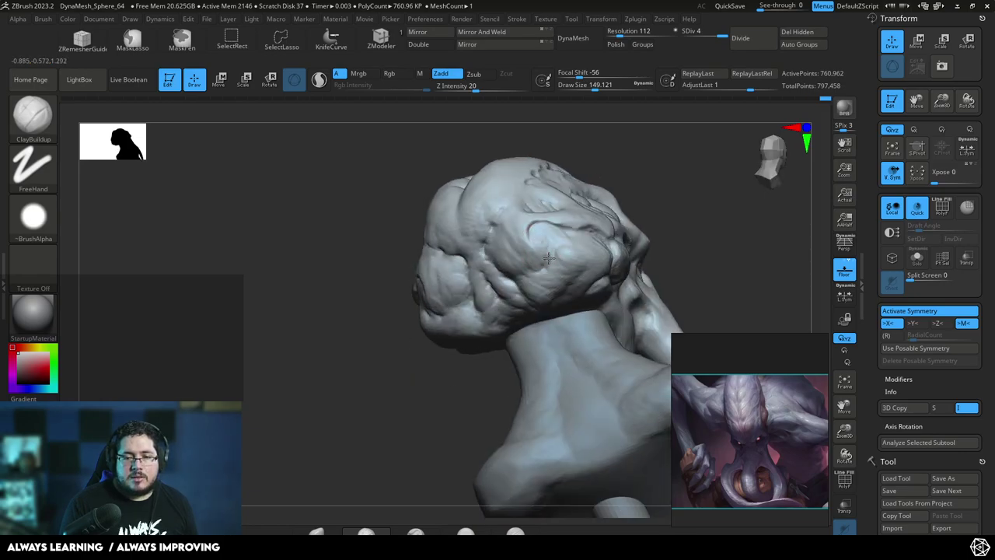
pyautogui.moveTo(554, 253); pyautogui.dragTo(549, 266)
pyautogui.moveTo(581, 227)
pyautogui.mouseDown(button='right')
pyautogui.moveTo(617, 143)
pyautogui.moveTo(606, 147)
pyautogui.mouseUp(button='right')
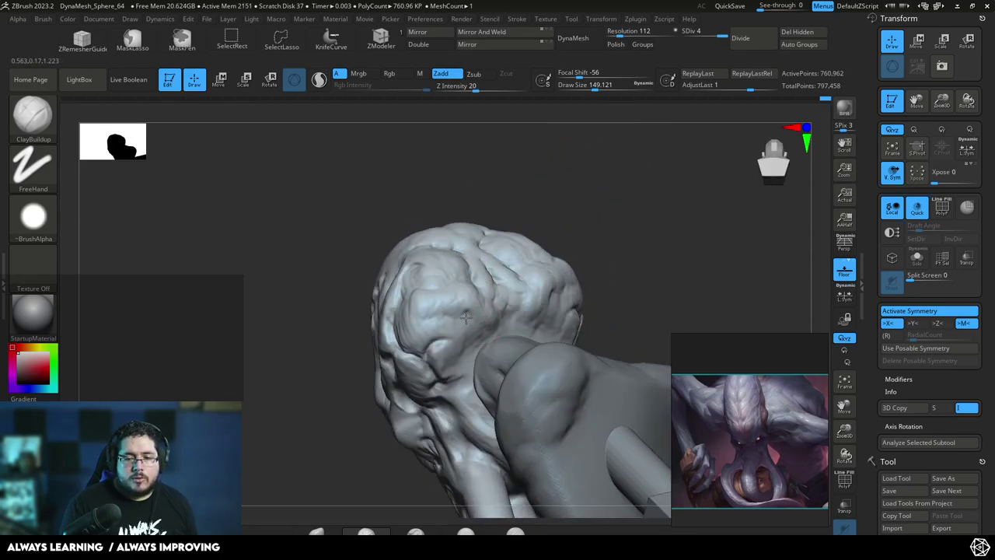
pyautogui.moveTo(533, 262); pyautogui.dragTo(515, 315)
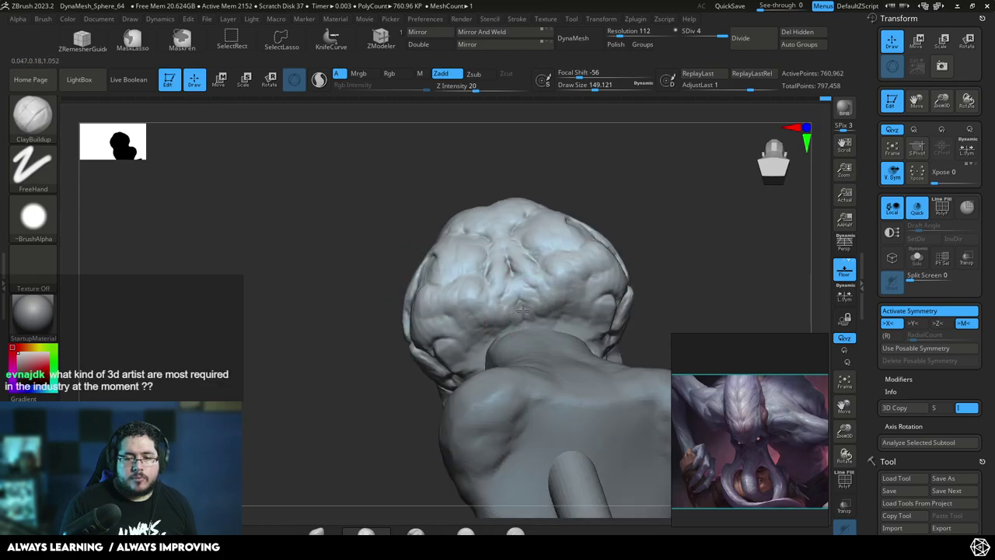
pyautogui.keyDown('alt'); pyautogui.moveTo(592, 210); pyautogui.dragTo(573, 182, button='right'); pyautogui.keyUp('alt')
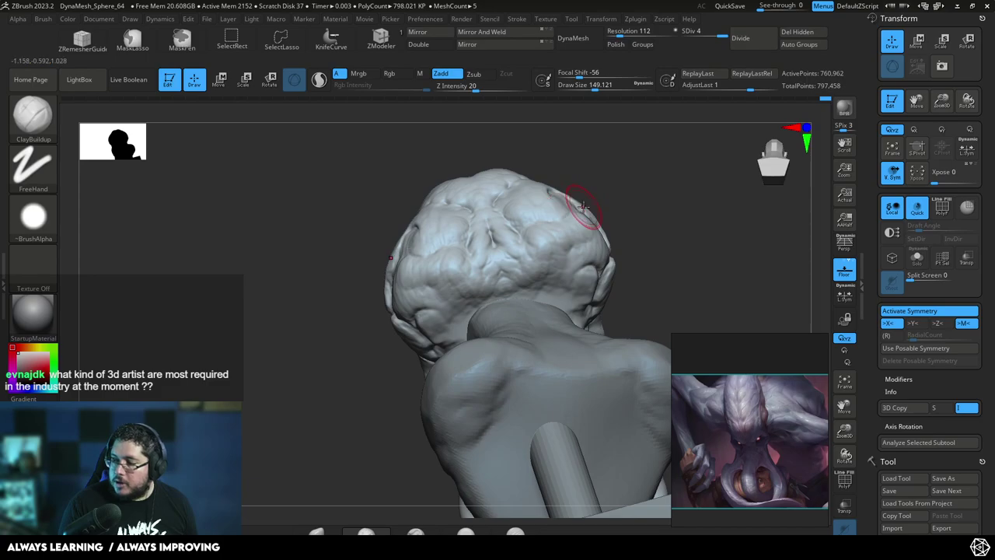
pyautogui.moveTo(592, 222); pyautogui.dragTo(627, 210, button='right')
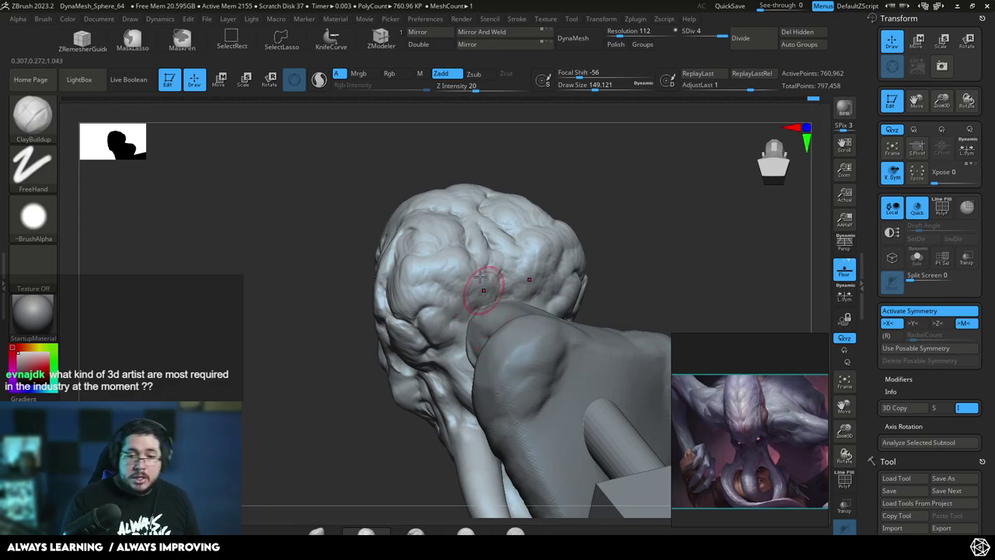
pyautogui.moveTo(415, 283); pyautogui.dragTo(409, 292, button='right')
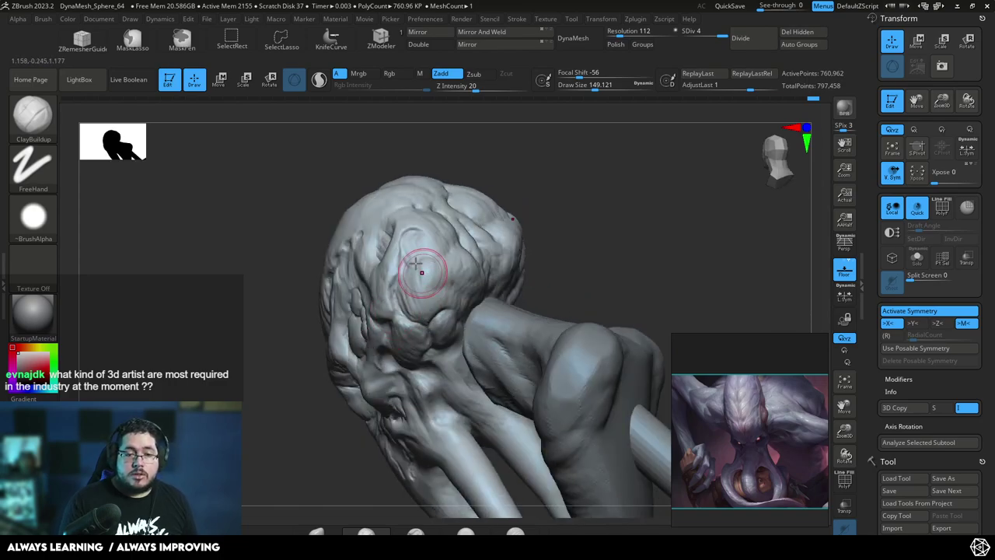
# - Flatten the brain-like folds on the back and side of the skull with TrimDynamic at a draw size of about 149
pyautogui.press('b')
pyautogui.press('t')
pyautogui.press('d')
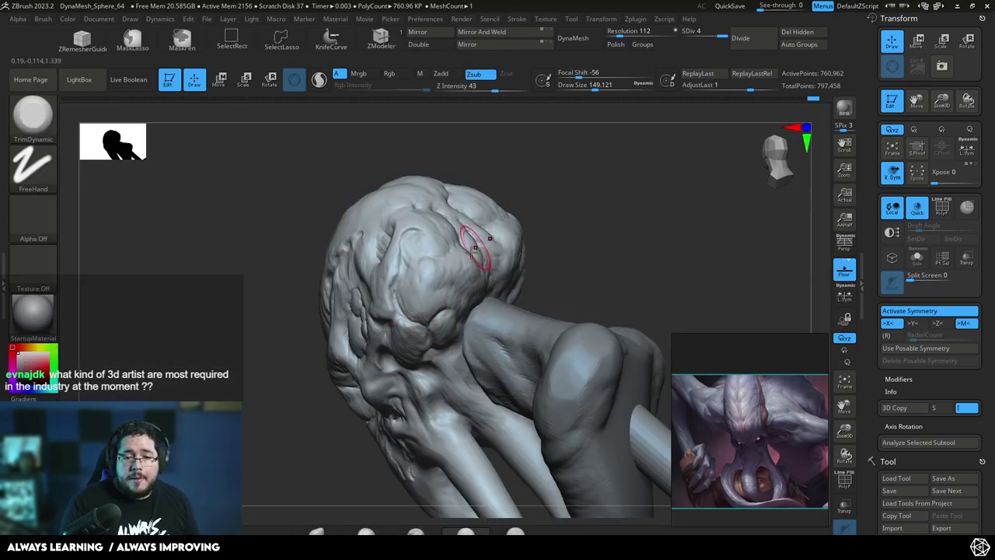
pyautogui.moveTo(458, 263); pyautogui.dragTo(469, 255, button='right')
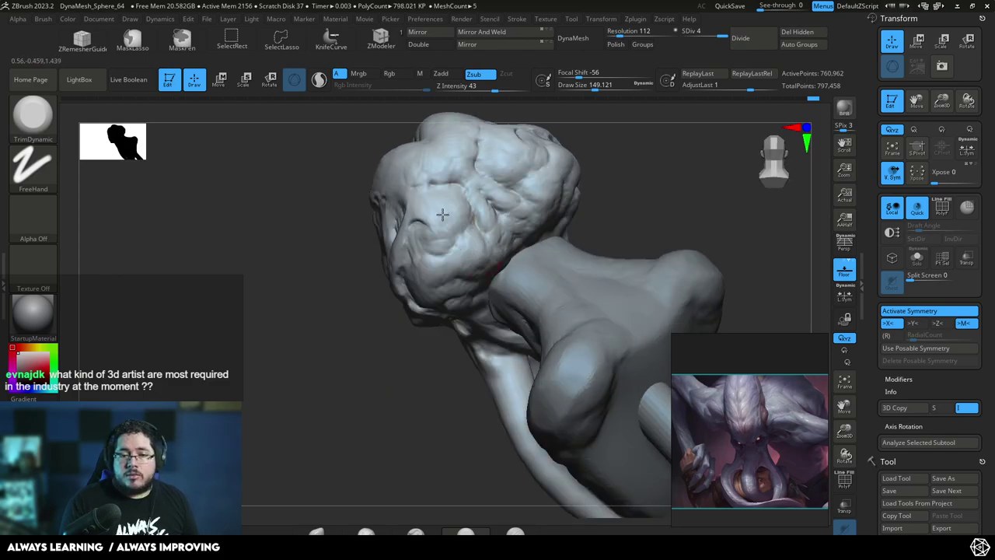
pyautogui.moveTo(400, 313); pyautogui.dragTo(426, 223, button='right')
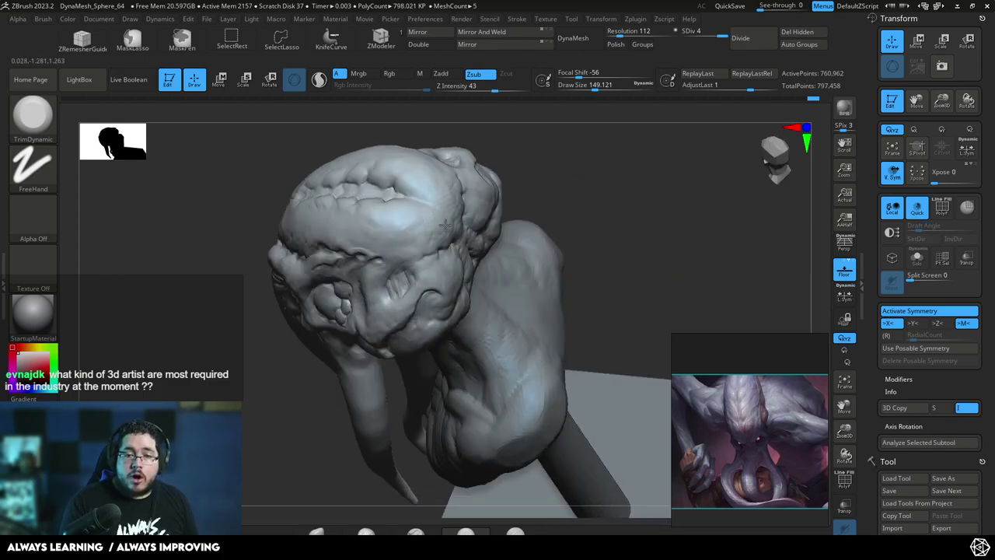
pyautogui.moveTo(533, 171)
pyautogui.mouseDown(button='right')
pyautogui.moveTo(549, 169)
pyautogui.moveTo(515, 251)
pyautogui.mouseUp(button='right')
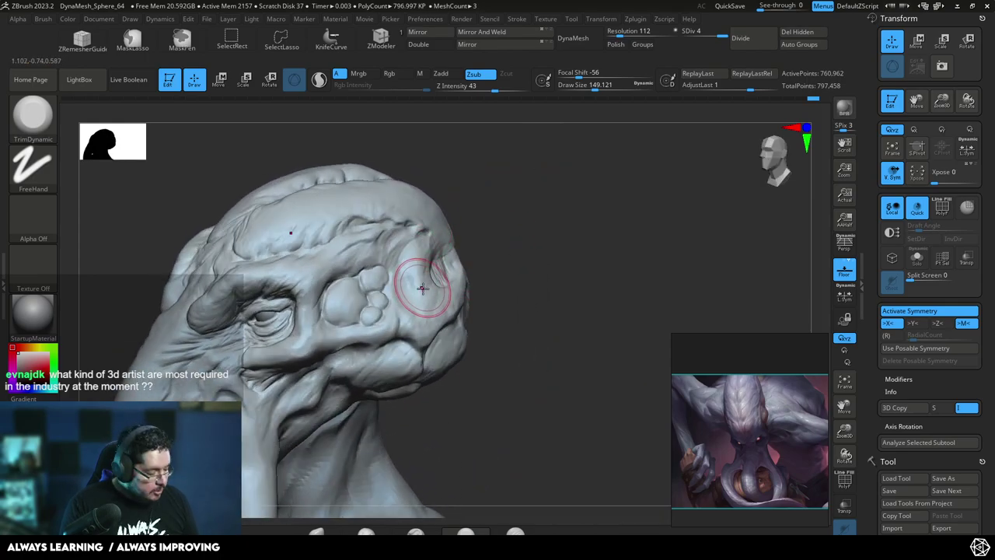
# - Cut creases behind the round temple bumps with DamStandard at draw sizes of about 77 and 59
pyautogui.press('b')
pyautogui.press('d')
pyautogui.press('s')
pyautogui.press('space')
pyautogui.moveTo(412, 273); pyautogui.dragTo(399, 270)
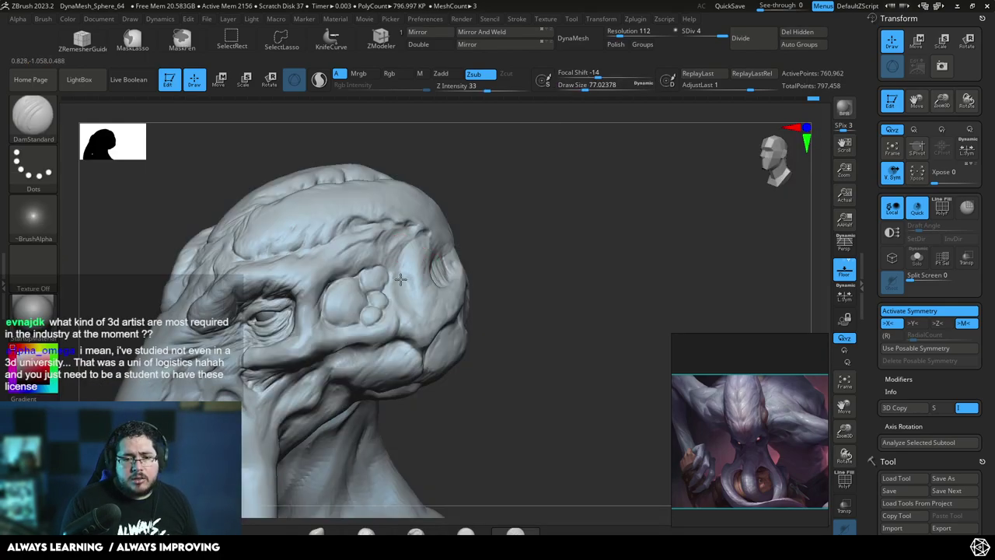
pyautogui.press('space')
pyautogui.moveTo(418, 311); pyautogui.dragTo(406, 279)
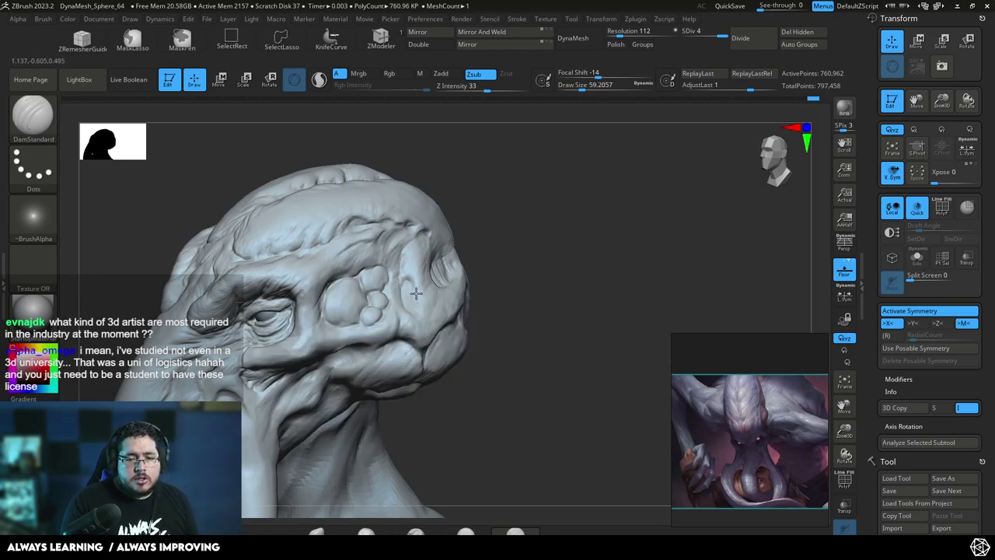
pyautogui.moveTo(480, 234); pyautogui.dragTo(460, 267)
pyautogui.press('space')
pyautogui.moveTo(416, 307); pyautogui.dragTo(426, 306)
# - Build up fleshy ridges around and behind the temple bumps with ClayBuildup at a draw size of about 68
pyautogui.press('b')
pyautogui.press('c')
pyautogui.press('b')
pyautogui.press('space')
pyautogui.moveTo(475, 247); pyautogui.dragTo(451, 255, button='right')
pyautogui.press('space')
pyautogui.moveTo(416, 299); pyautogui.dragTo(413, 292)
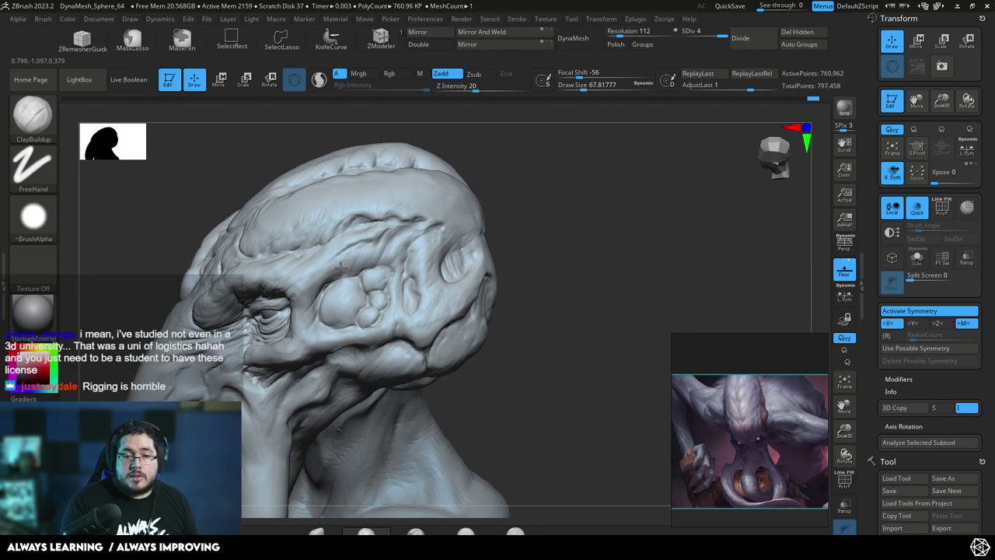
pyautogui.moveTo(464, 228); pyautogui.dragTo(442, 246, button='right')
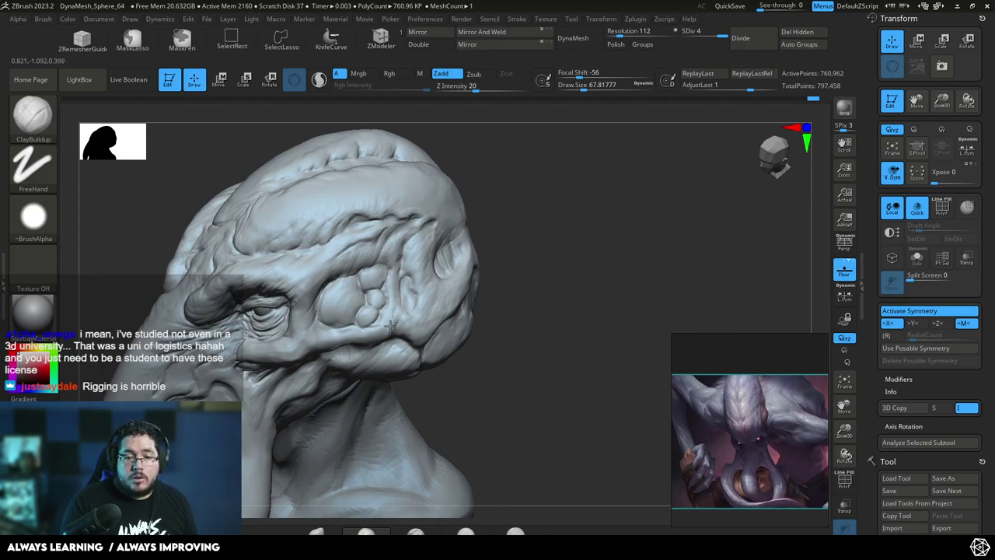
pyautogui.moveTo(391, 321); pyautogui.dragTo(337, 328, button='right')
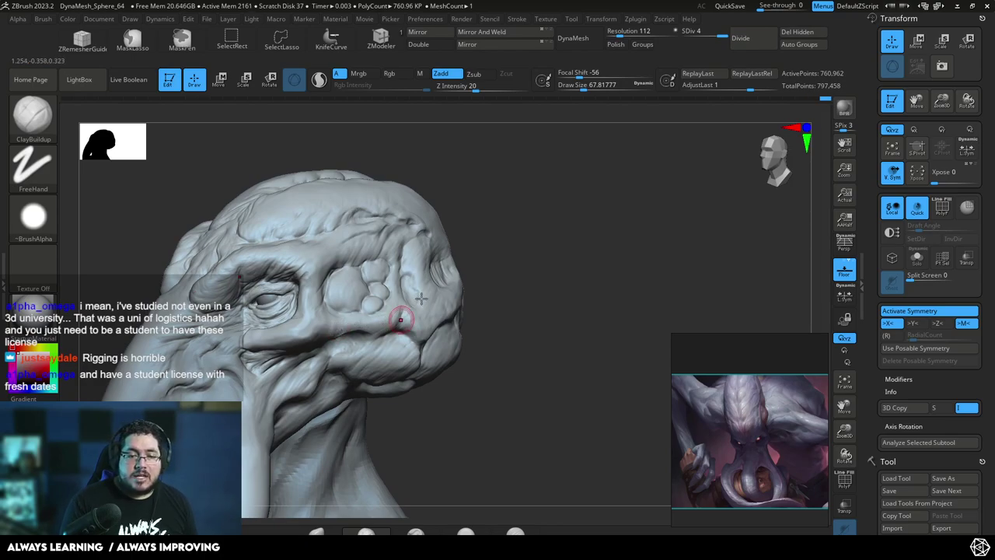
# - Work the creases along the underside of the skull's rear lobes with DamStandard at a draw size of about 80
pyautogui.moveTo(486, 257)
pyautogui.mouseDown(button='right')
pyautogui.moveTo(507, 265)
pyautogui.moveTo(527, 309)
pyautogui.moveTo(467, 296)
pyautogui.moveTo(489, 306)
pyautogui.moveTo(529, 284)
pyautogui.moveTo(526, 272)
pyautogui.moveTo(388, 292)
pyautogui.mouseUp(button='right')
pyautogui.press('b')
pyautogui.press('d')
pyautogui.press('s')
pyautogui.press('space')
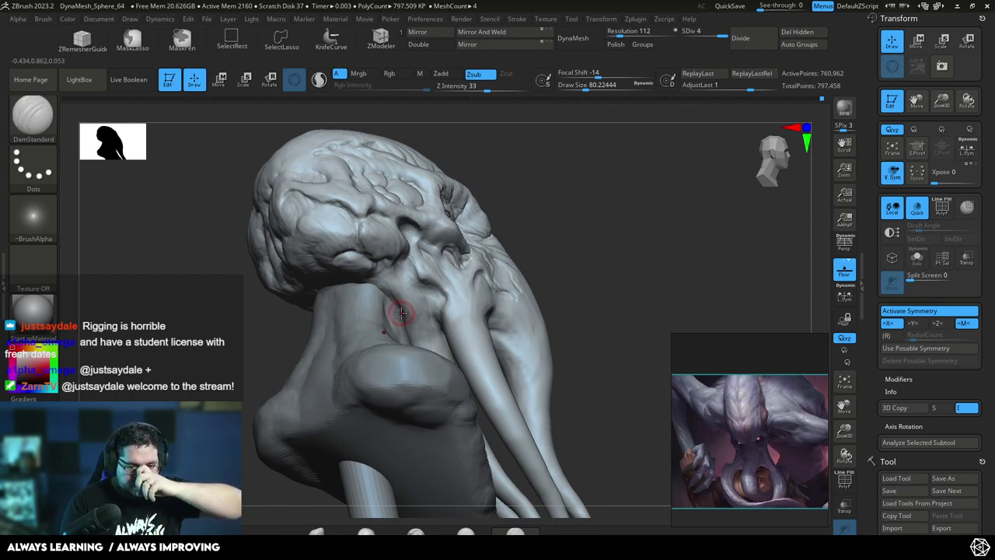
pyautogui.moveTo(468, 233)
pyautogui.mouseDown(button='right')
pyautogui.moveTo(504, 196)
pyautogui.moveTo(484, 202)
pyautogui.mouseUp(button='right')
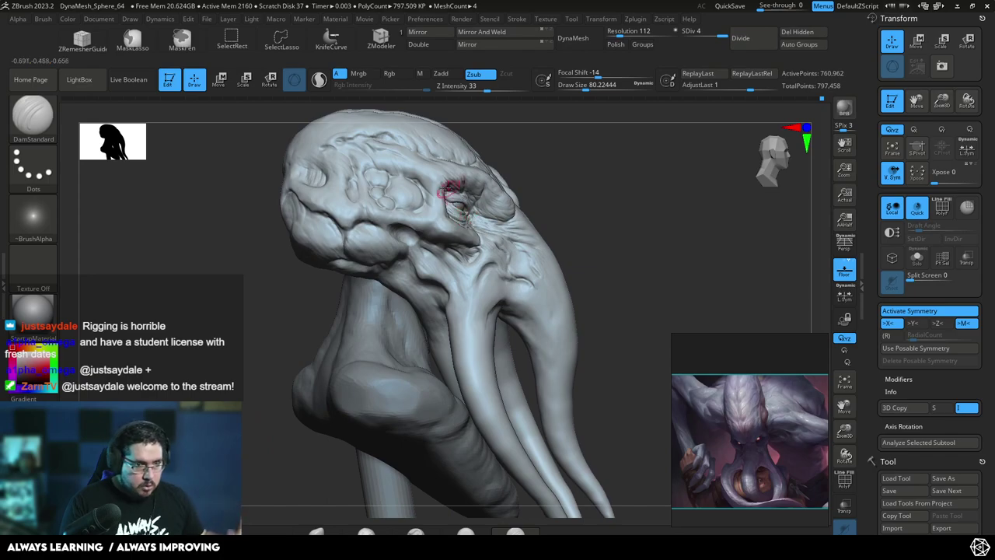
# - Define the creases where the cheek lobes meet the side tentacle's root with DamStandard at a draw size of about 74
pyautogui.press('b')
pyautogui.press('d')
pyautogui.press('s')
pyautogui.press('space')
pyautogui.moveTo(429, 277); pyautogui.dragTo(425, 276)
pyautogui.moveTo(544, 160); pyautogui.dragTo(447, 196, button='right')
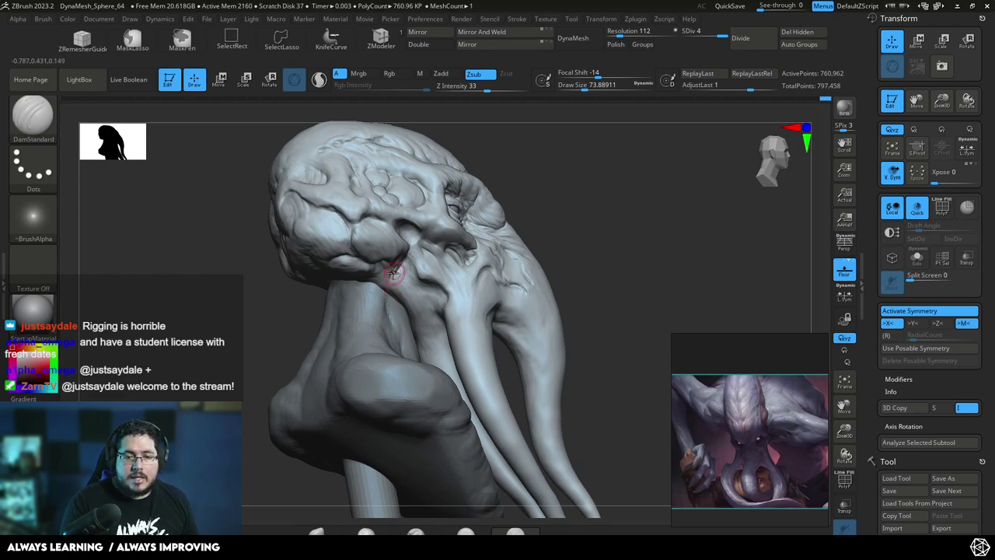
pyautogui.press('ctrl')
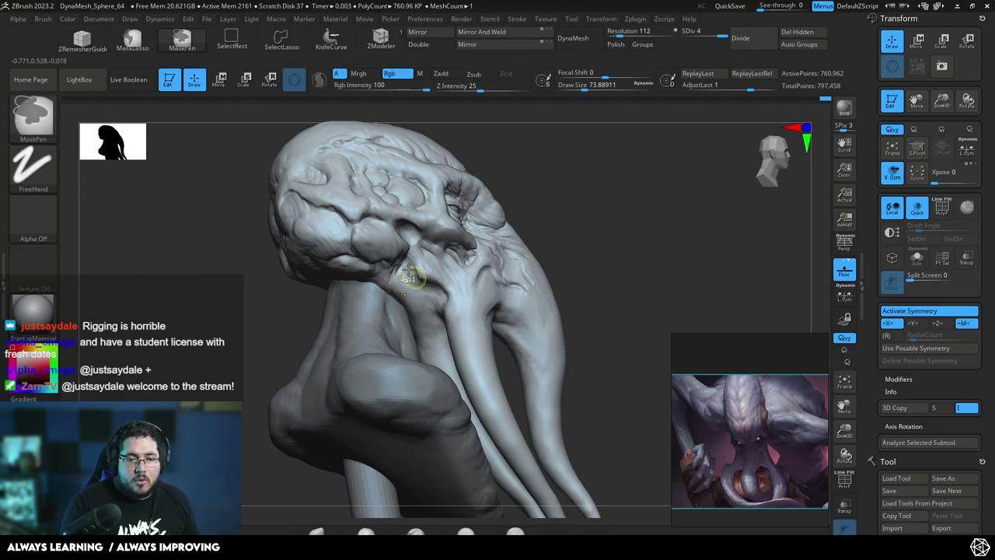
pyautogui.moveTo(539, 136)
pyautogui.mouseDown(button='right')
pyautogui.moveTo(534, 129)
pyautogui.moveTo(463, 174)
pyautogui.mouseUp(button='right')
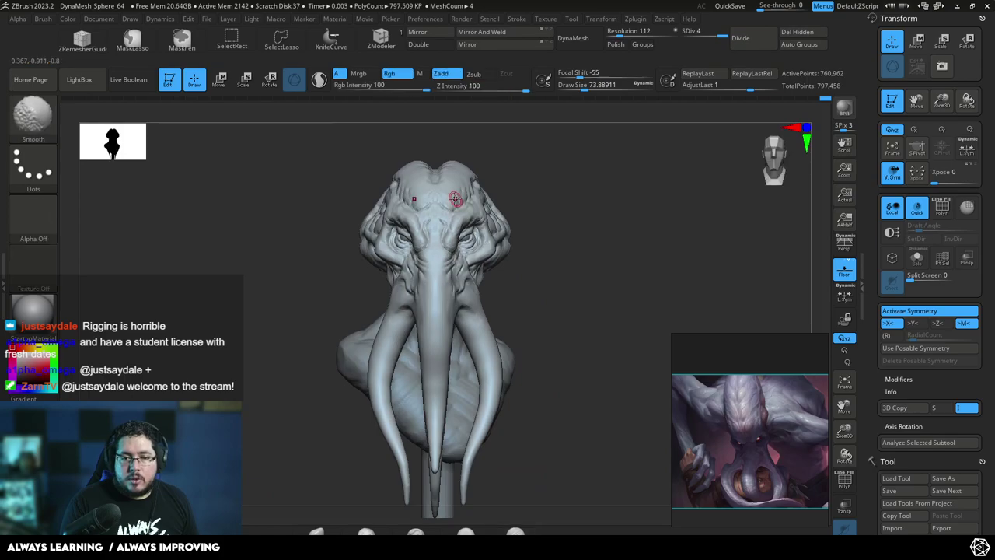
# - Add volume to the forehead lobes above the brow with ClayBuildup at a draw size of about 101
pyautogui.moveTo(555, 240)
pyautogui.mouseDown(button='right')
pyautogui.moveTo(600, 195)
pyautogui.moveTo(610, 253)
pyautogui.mouseUp(button='right')
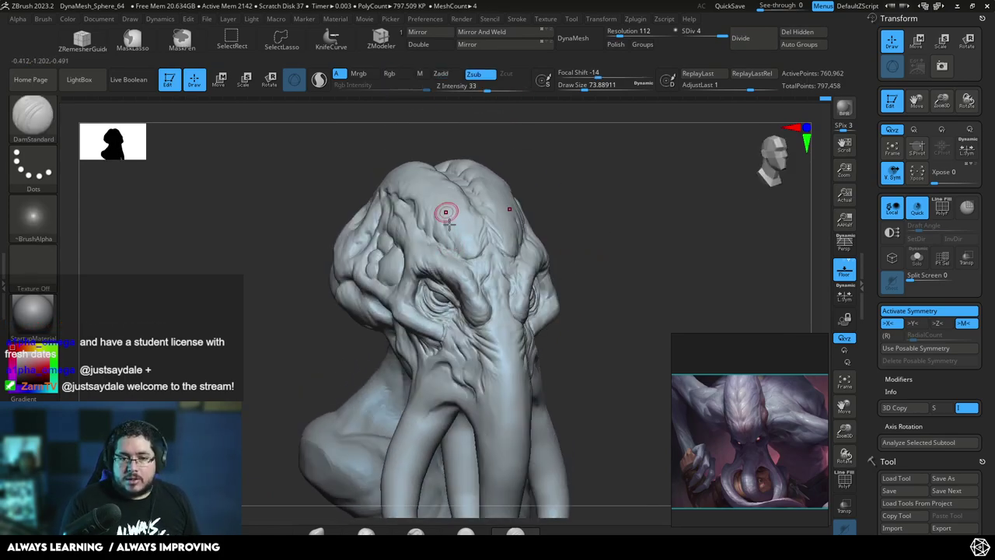
pyautogui.press('b')
pyautogui.press('c')
pyautogui.press('b')
pyautogui.press('space')
pyautogui.moveTo(460, 243); pyautogui.dragTo(466, 244)
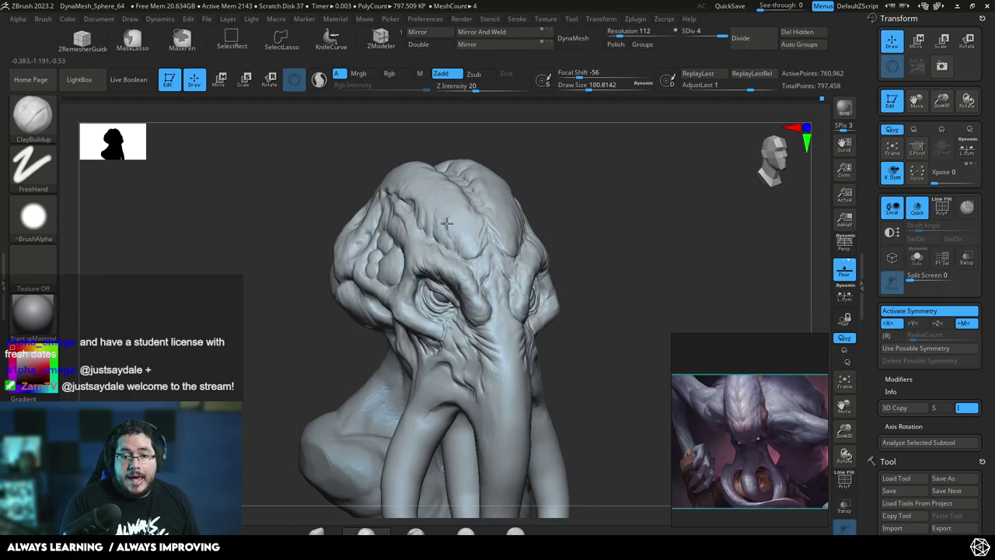
pyautogui.moveTo(516, 159); pyautogui.dragTo(535, 197)
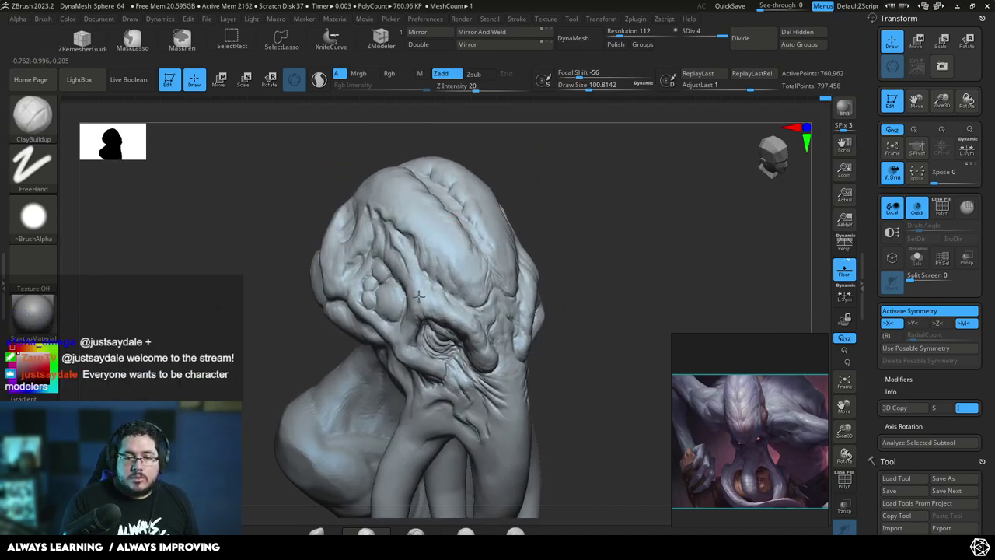
# - Refine the folds between temple, brow and nose bridge with ClayBuildup at a draw size of about 68
pyautogui.moveTo(536, 233)
pyautogui.mouseDown()
pyautogui.moveTo(526, 216)
pyautogui.moveTo(500, 238)
pyautogui.mouseUp()
pyautogui.moveTo(430, 269)
pyautogui.keyDown('shift'); pyautogui.mouseDown()
pyautogui.moveTo(431, 307)
pyautogui.moveTo(419, 287)
pyautogui.mouseUp(); pyautogui.keyUp('shift')
pyautogui.press('space')
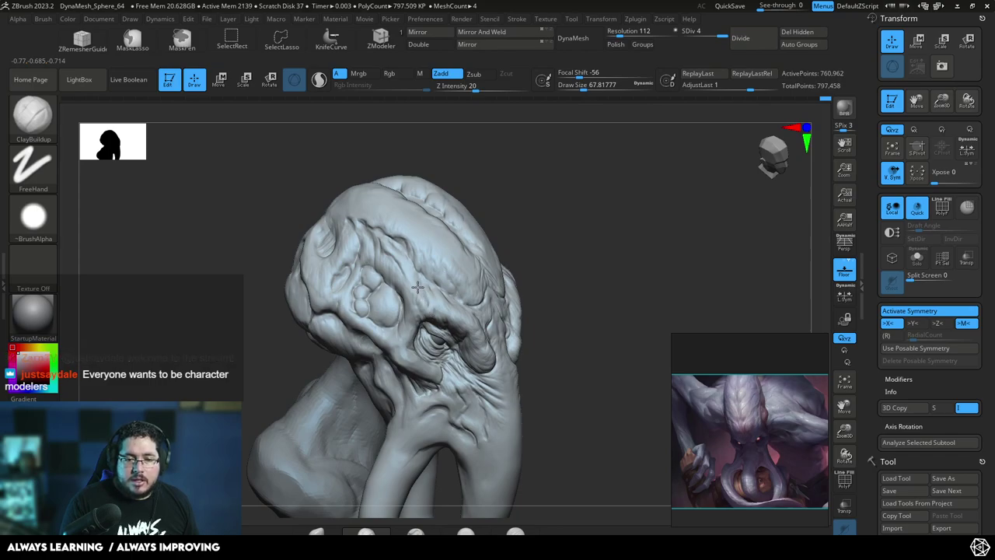
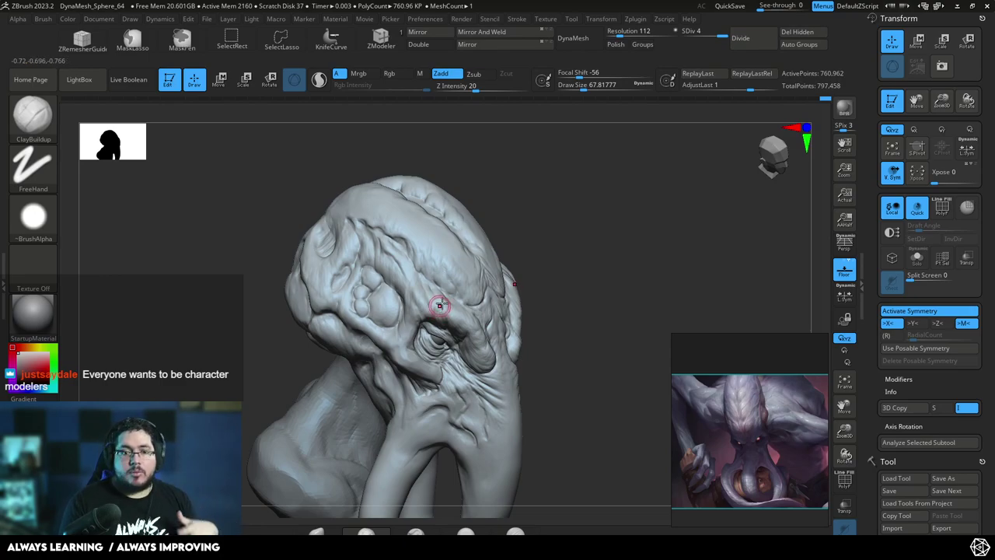
pyautogui.moveTo(597, 203)
pyautogui.keyDown('shift'); pyautogui.mouseDown()
pyautogui.moveTo(566, 200)
pyautogui.moveTo(574, 181)
pyautogui.moveTo(513, 285)
pyautogui.mouseUp(); pyautogui.keyUp('shift')
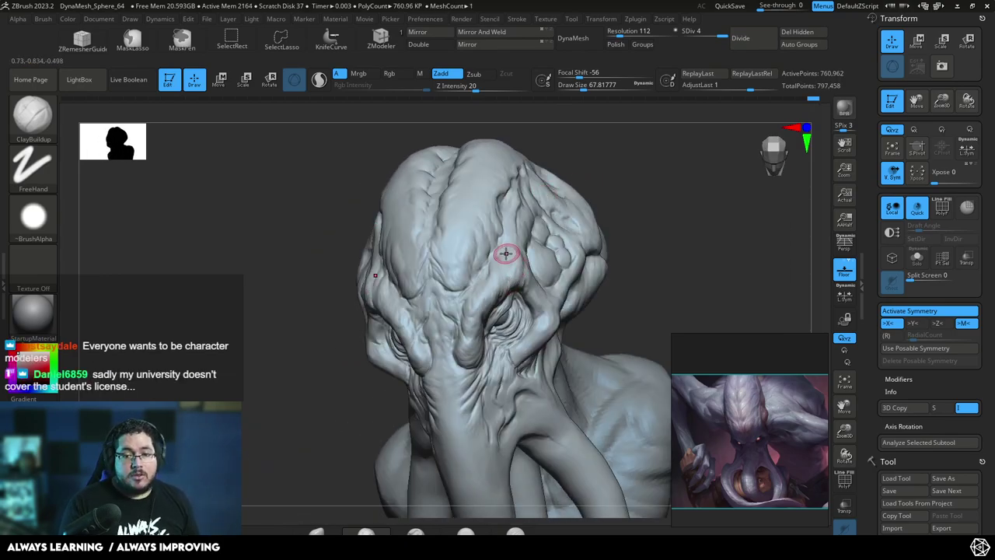
pyautogui.moveTo(517, 270)
pyautogui.mouseDown()
pyautogui.moveTo(624, 171)
pyautogui.moveTo(503, 247)
pyautogui.moveTo(599, 223)
pyautogui.moveTo(591, 224)
pyautogui.mouseUp()
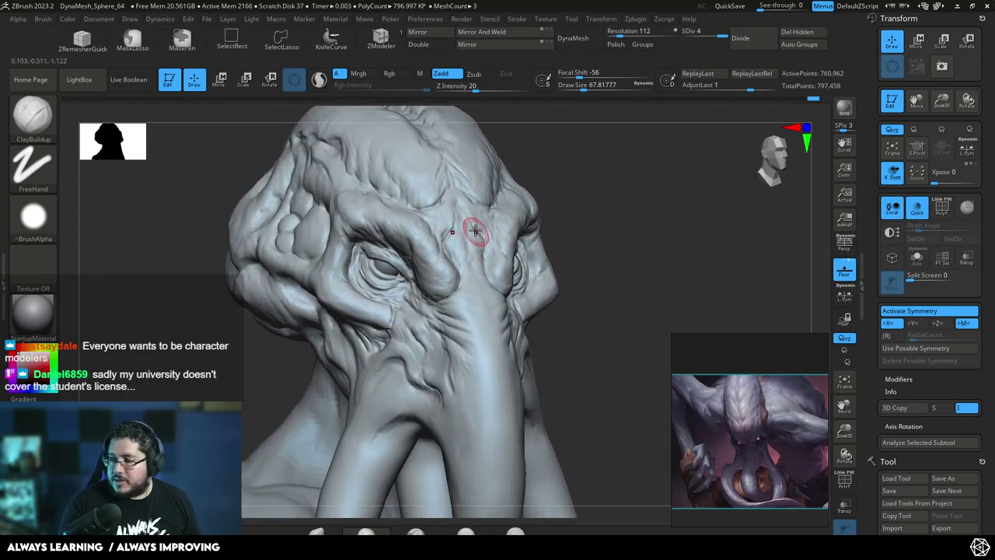
# - Carve fine wrinkles on the inner brow and between the eyes with DamStandard at a draw size of about 39
pyautogui.press('b')
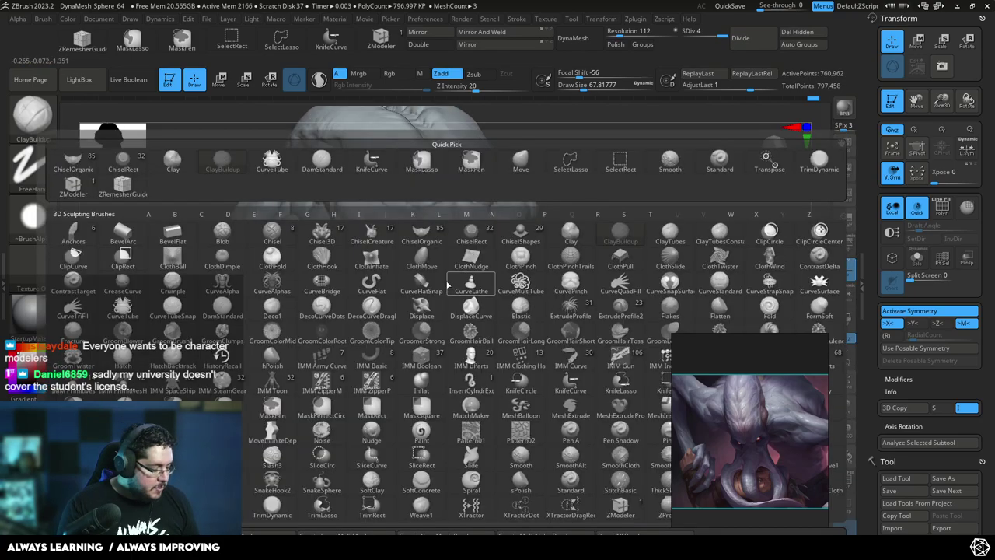
pyautogui.press('d')
pyautogui.press('s')
pyautogui.press('space')
pyautogui.moveTo(437, 272); pyautogui.dragTo(431, 272)
pyautogui.press('space')
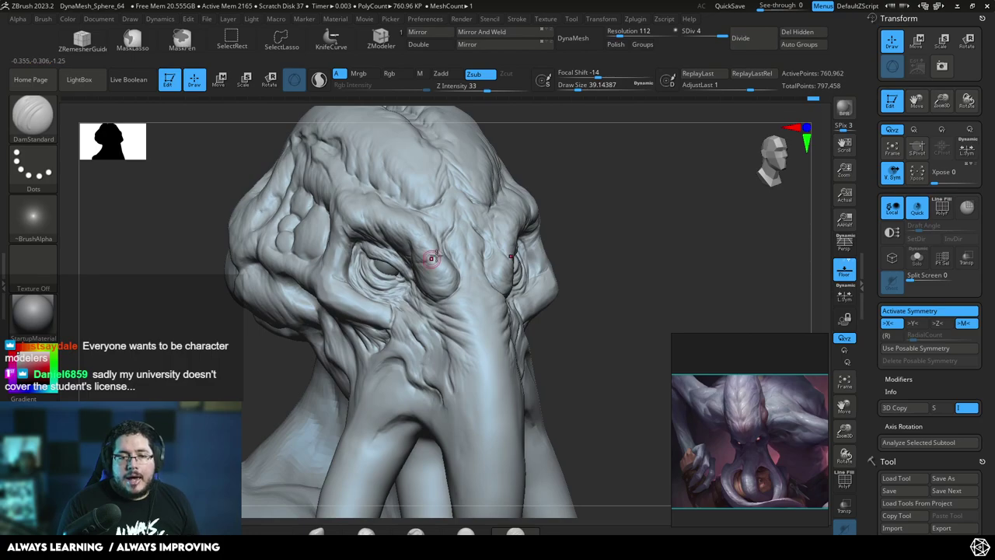
pyautogui.moveTo(452, 268)
pyautogui.mouseDown()
pyautogui.moveTo(433, 284)
pyautogui.moveTo(453, 294)
pyautogui.mouseUp()
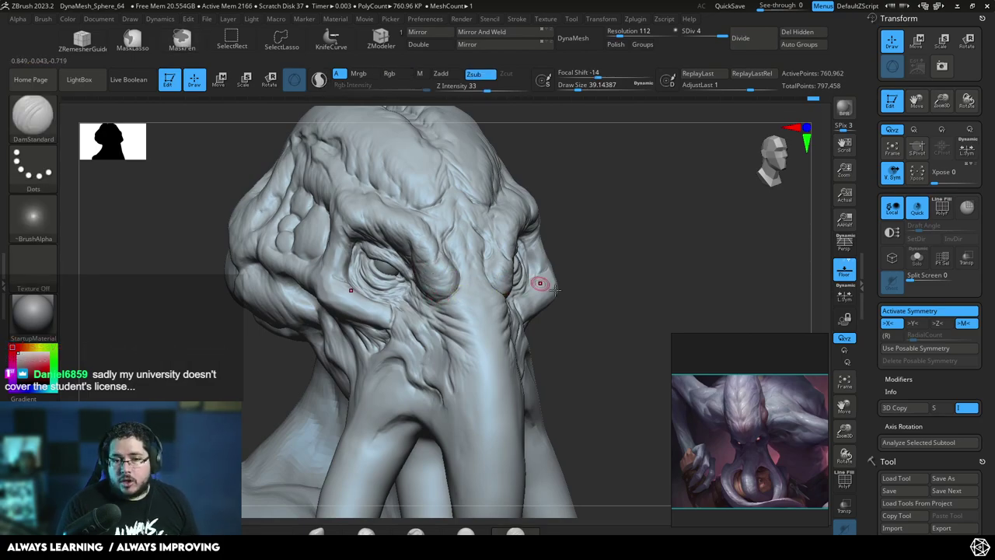
pyautogui.moveTo(594, 290); pyautogui.dragTo(532, 282)
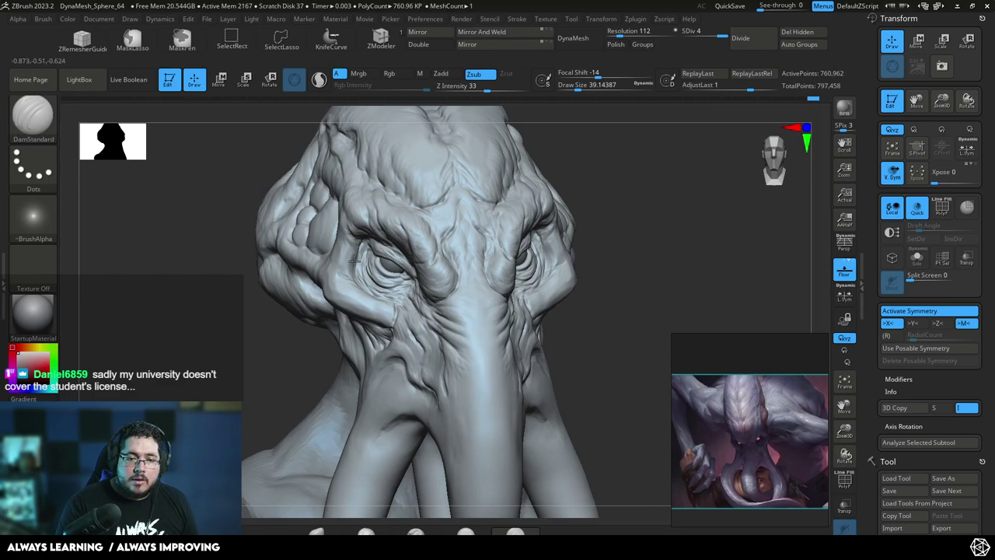
# - Build up the skin folds along the outer eye socket and upper cheekbone with ClayBuildup at a draw size of about 51
pyautogui.press('b')
pyautogui.press('c')
pyautogui.press('b')
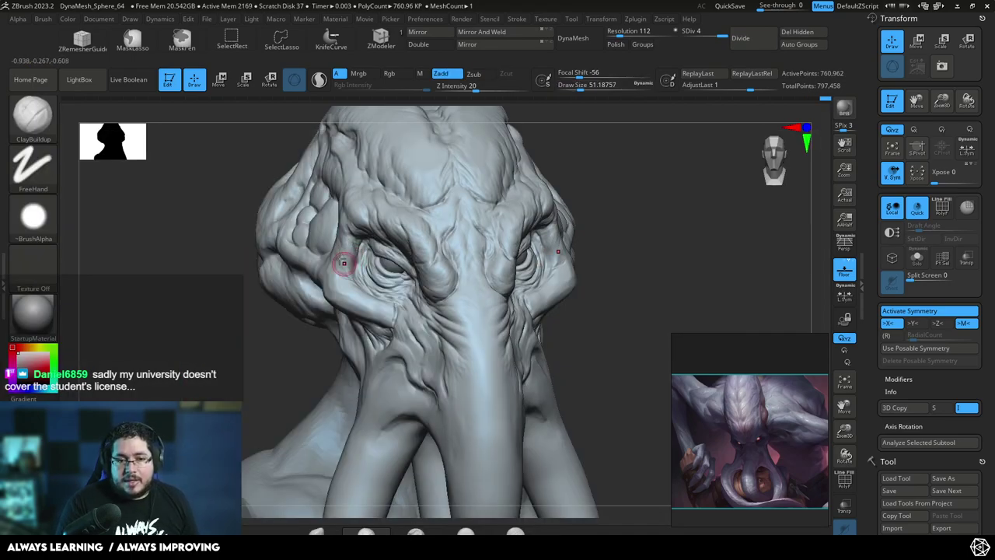
pyautogui.moveTo(336, 260); pyautogui.dragTo(339, 268)
pyautogui.keyDown('shift'); pyautogui.moveTo(572, 135); pyautogui.dragTo(551, 167); pyautogui.keyUp('shift')
pyautogui.moveTo(342, 266); pyautogui.dragTo(348, 280)
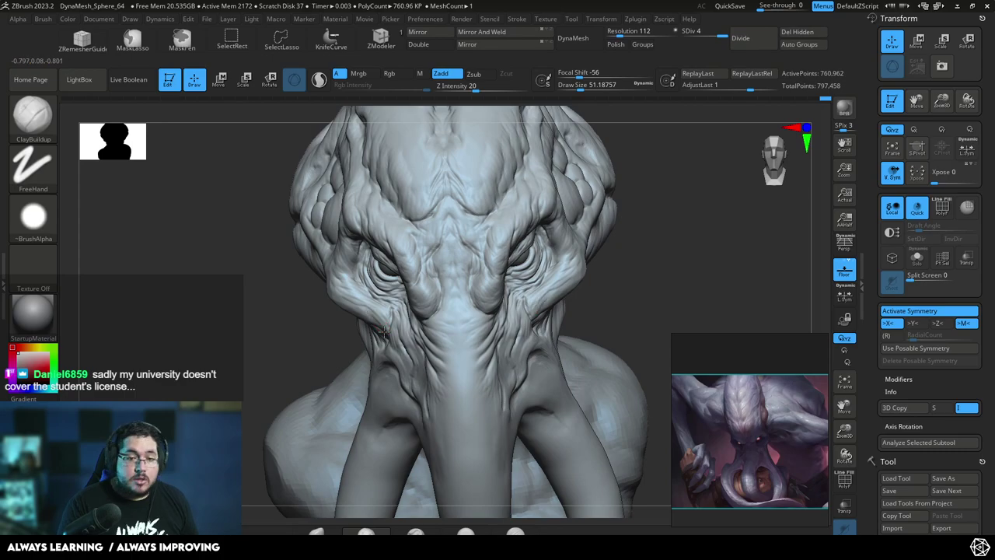
pyautogui.moveTo(285, 331); pyautogui.dragTo(303, 317)
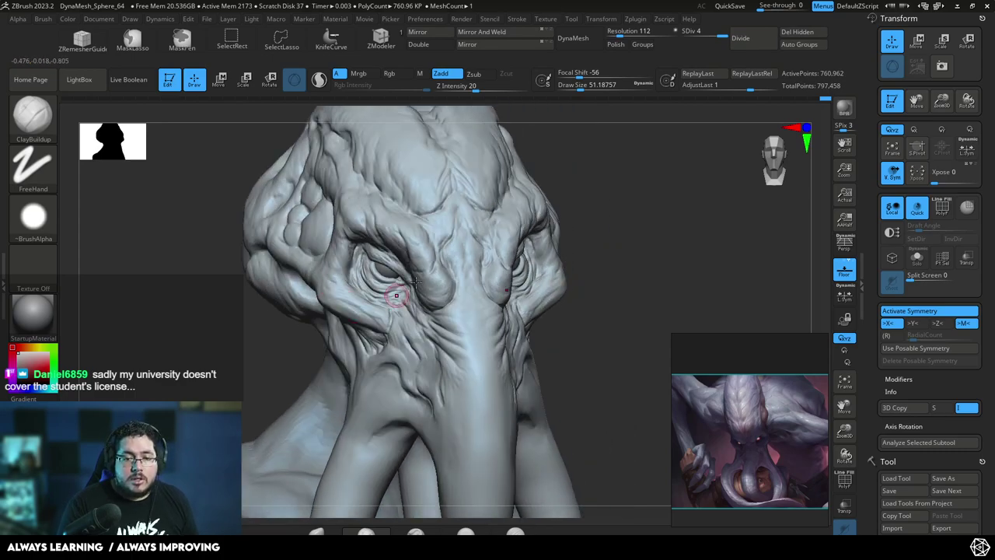
# - Thicken the cheekbone ridge below the eye with ClayBuildup at draw sizes of about 83 and 51
pyautogui.moveTo(474, 218); pyautogui.dragTo(522, 182)
pyautogui.press('space')
pyautogui.moveTo(459, 199); pyautogui.dragTo(466, 200)
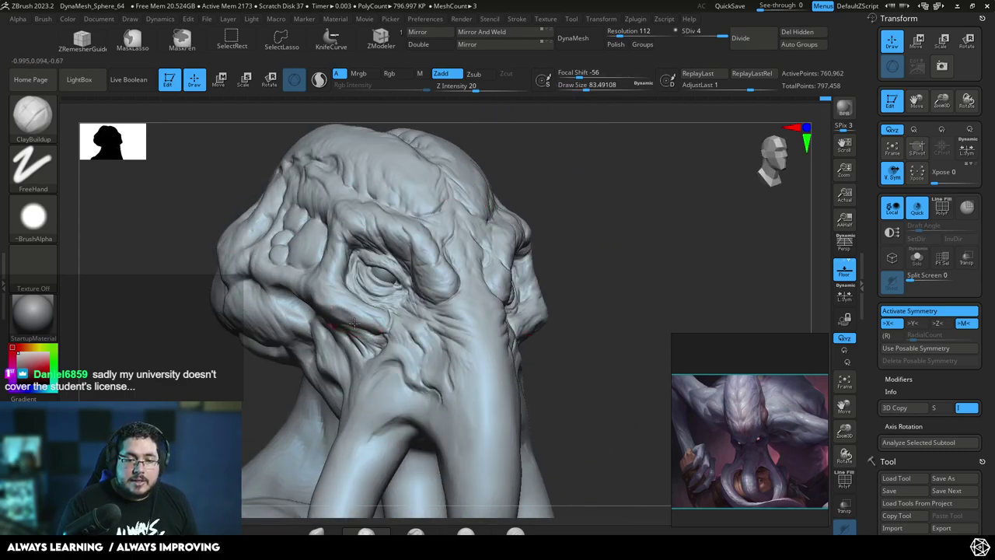
pyautogui.moveTo(336, 308)
pyautogui.mouseDown()
pyautogui.moveTo(350, 315)
pyautogui.moveTo(322, 295)
pyautogui.mouseUp()
pyautogui.press('space')
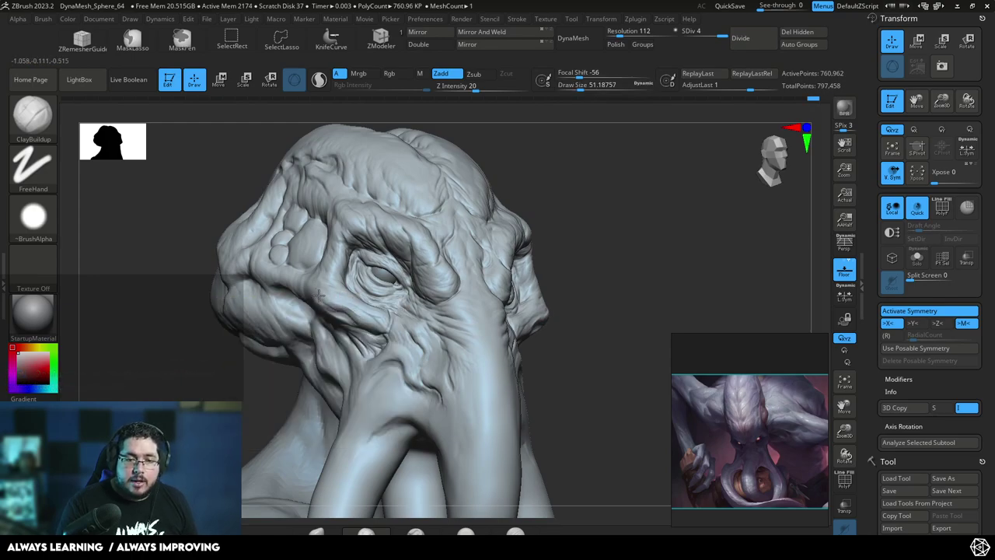
# - Connect the cheekbone to the side lobes with ClayBuildup folds at a draw size of about 68
pyautogui.moveTo(527, 131); pyautogui.dragTo(557, 108)
pyautogui.press('space')
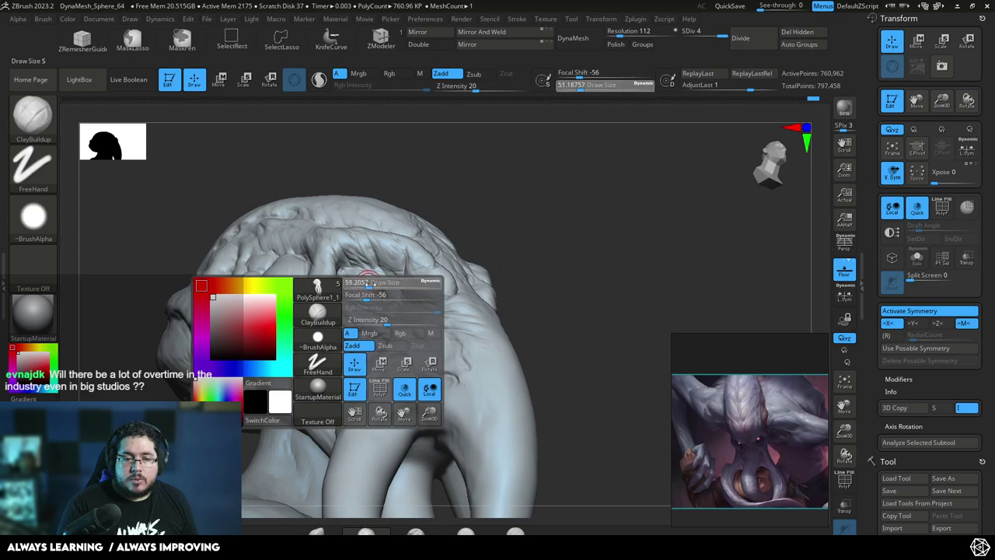
pyautogui.moveTo(342, 296); pyautogui.dragTo(347, 297)
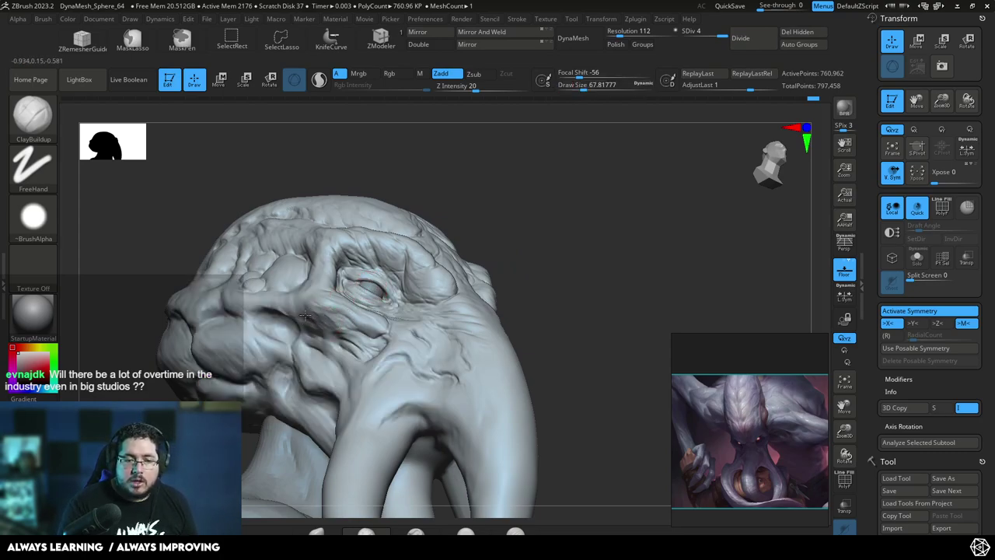
pyautogui.keyDown('shift'); pyautogui.moveTo(399, 170); pyautogui.dragTo(361, 180); pyautogui.keyUp('shift')
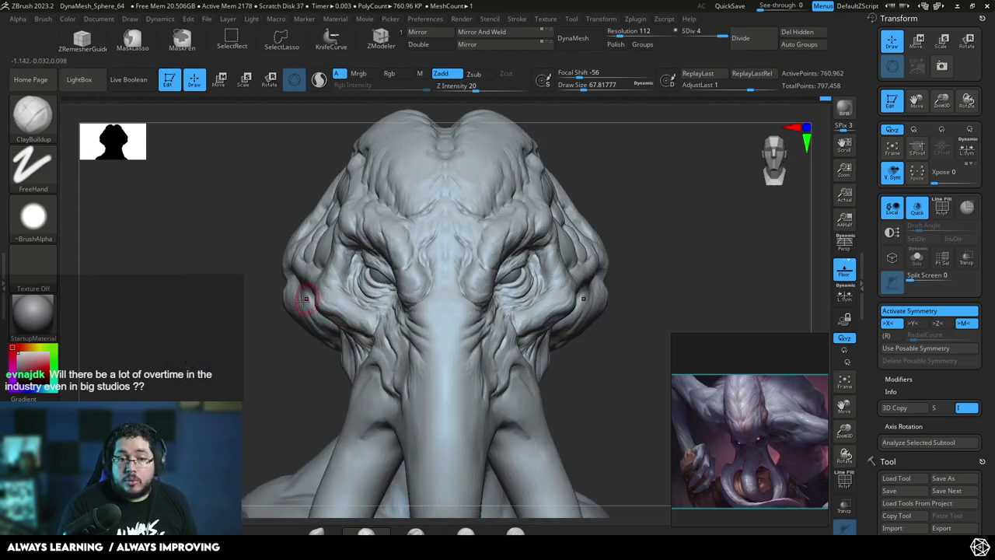
pyautogui.moveTo(279, 327); pyautogui.dragTo(337, 302)
# - Carve creases where the side tentacle splits from the central tentacle with DamStandard at a draw size of about 49
pyautogui.moveTo(585, 261)
pyautogui.keyDown('alt'); pyautogui.mouseDown()
pyautogui.moveTo(575, 223)
pyautogui.moveTo(589, 253)
pyautogui.mouseUp(); pyautogui.keyUp('alt')
pyautogui.moveTo(589, 253)
pyautogui.keyDown('alt'); pyautogui.mouseDown(button='right')
pyautogui.moveTo(559, 233)
pyautogui.moveTo(547, 203)
pyautogui.mouseUp(button='right'); pyautogui.keyUp('alt')
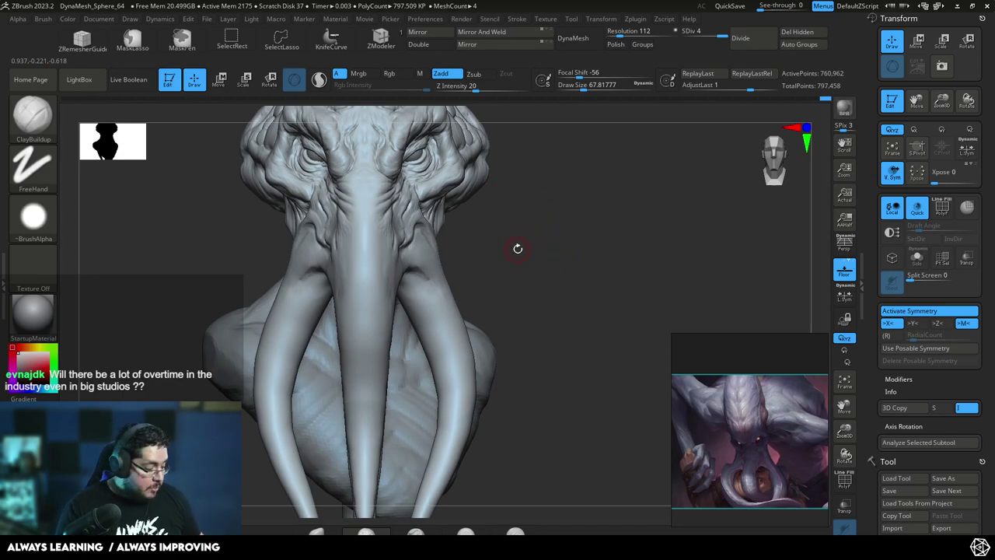
pyautogui.press('b')
pyautogui.press('d')
pyautogui.press('s')
pyautogui.press('s')
pyautogui.moveTo(528, 238); pyautogui.dragTo(478, 248)
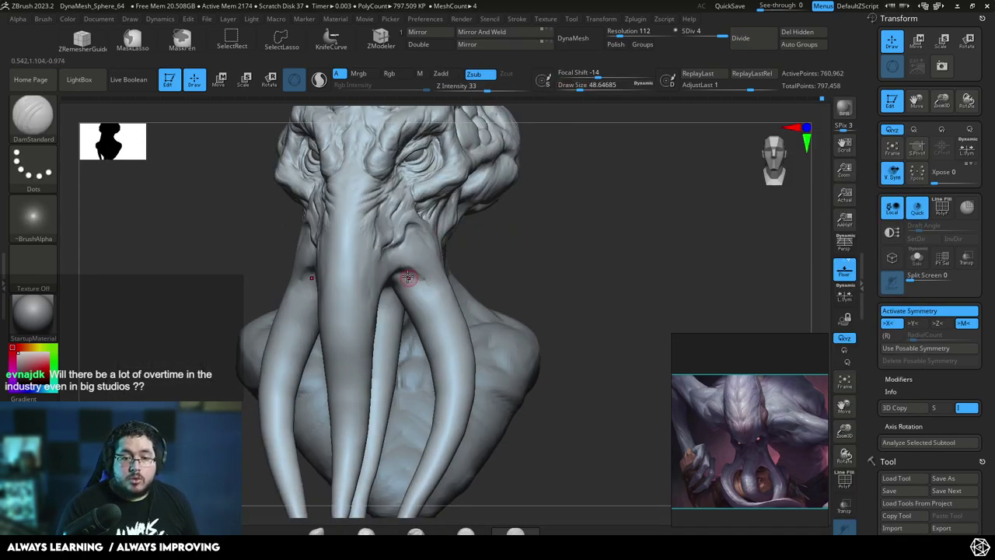
pyautogui.moveTo(415, 279)
pyautogui.mouseDown(button='right')
pyautogui.moveTo(465, 296)
pyautogui.moveTo(437, 293)
pyautogui.moveTo(546, 190)
pyautogui.mouseUp(button='right')
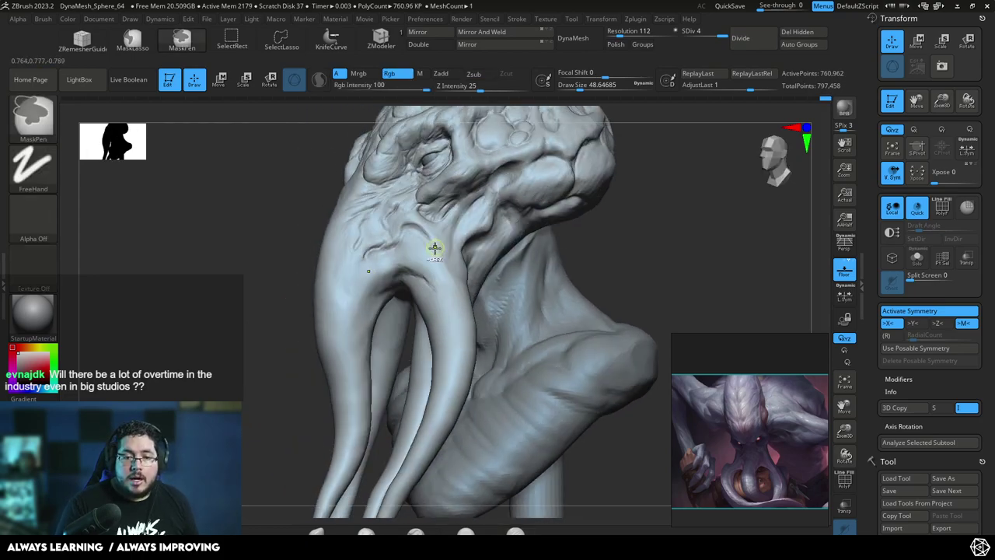
# - Carve and soften grooves along the outer side of the side tentacle root with DamStandard at a draw size of about 41
pyautogui.press('space')
pyautogui.moveTo(465, 240); pyautogui.dragTo(455, 238)
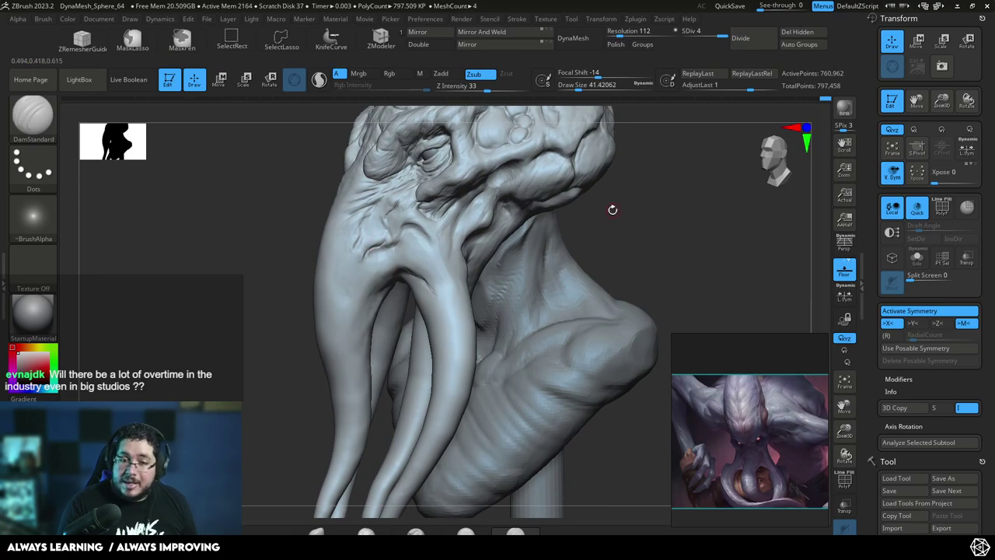
pyautogui.moveTo(614, 210); pyautogui.dragTo(555, 196)
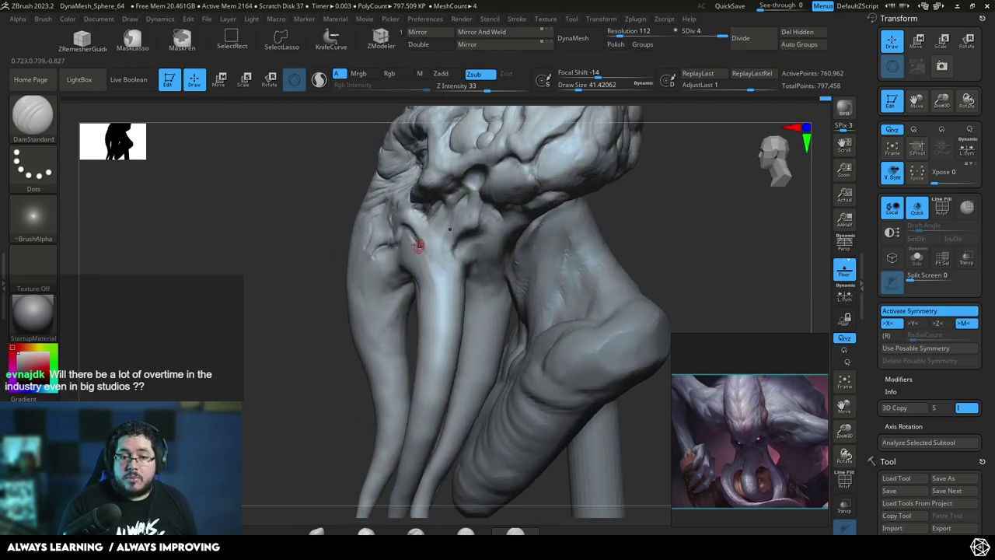
pyautogui.moveTo(412, 313)
pyautogui.mouseDown(button='right')
pyautogui.moveTo(316, 351)
pyautogui.moveTo(448, 246)
pyautogui.mouseUp(button='right')
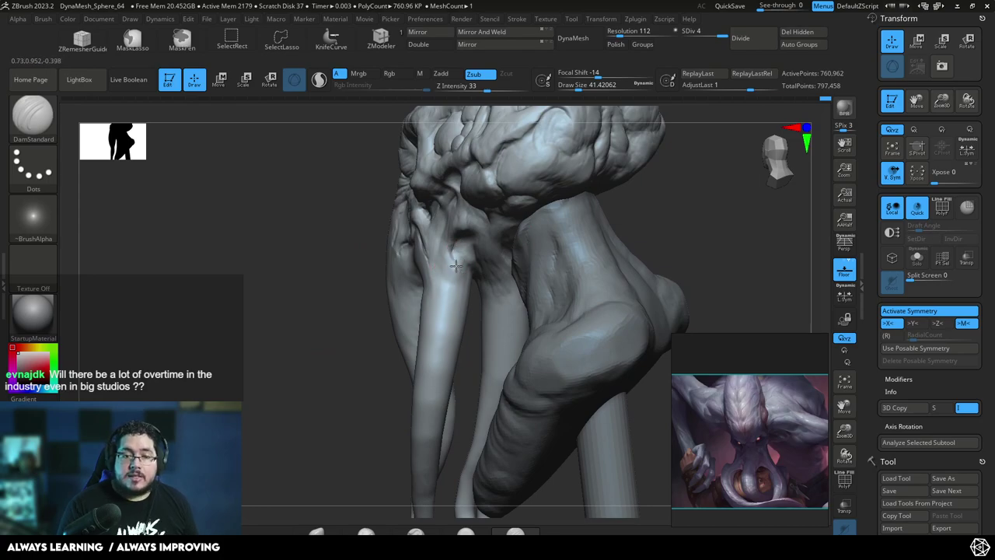
pyautogui.moveTo(457, 263)
pyautogui.mouseDown(button='right')
pyautogui.moveTo(412, 295)
pyautogui.moveTo(454, 288)
pyautogui.mouseUp(button='right')
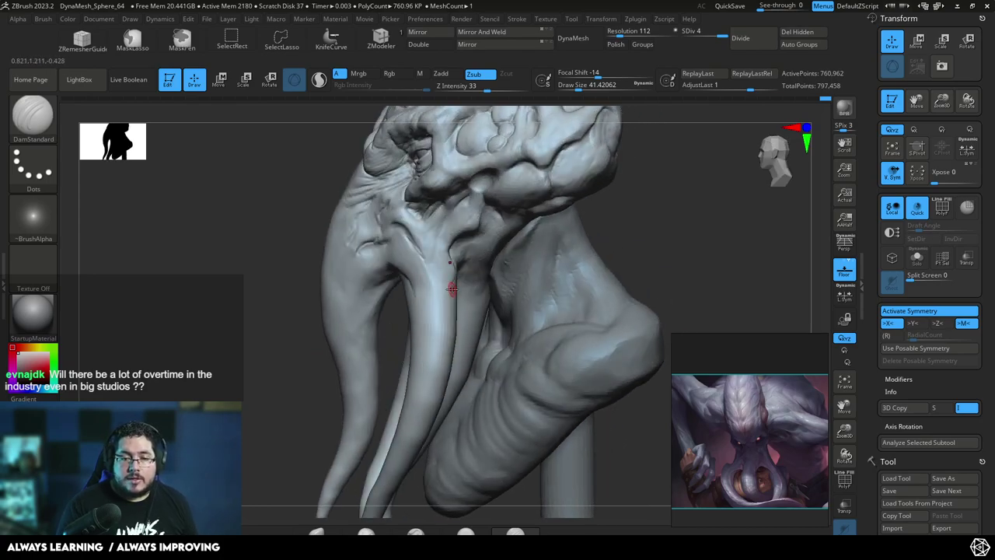
pyautogui.press('shift')
pyautogui.moveTo(409, 253)
pyautogui.mouseDown(button='right')
pyautogui.moveTo(638, 194)
pyautogui.moveTo(559, 262)
pyautogui.mouseUp(button='right')
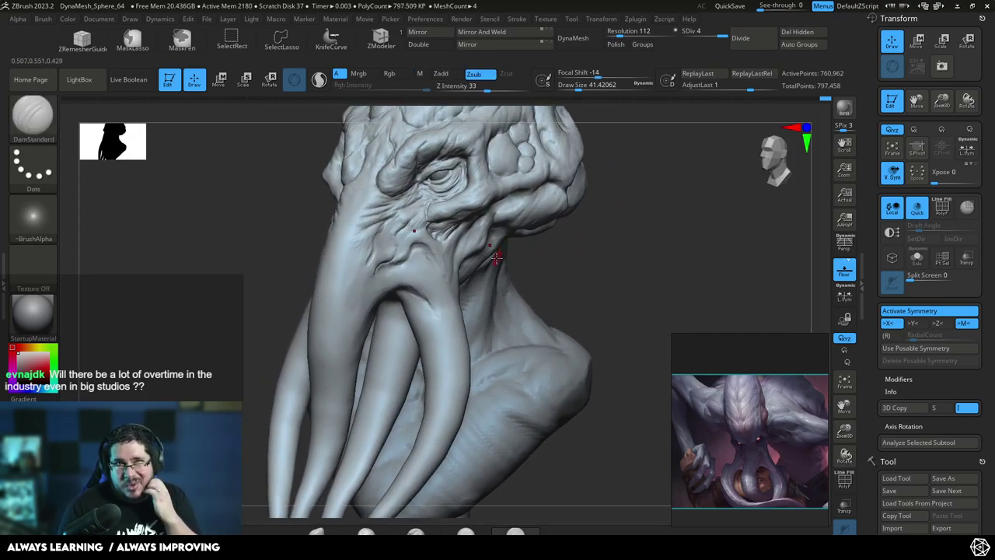
# - Build up and smooth the folds above the side tentacle root with ClayBuildup at a draw size of about 71
pyautogui.press('b')
pyautogui.press('c')
pyautogui.press('b')
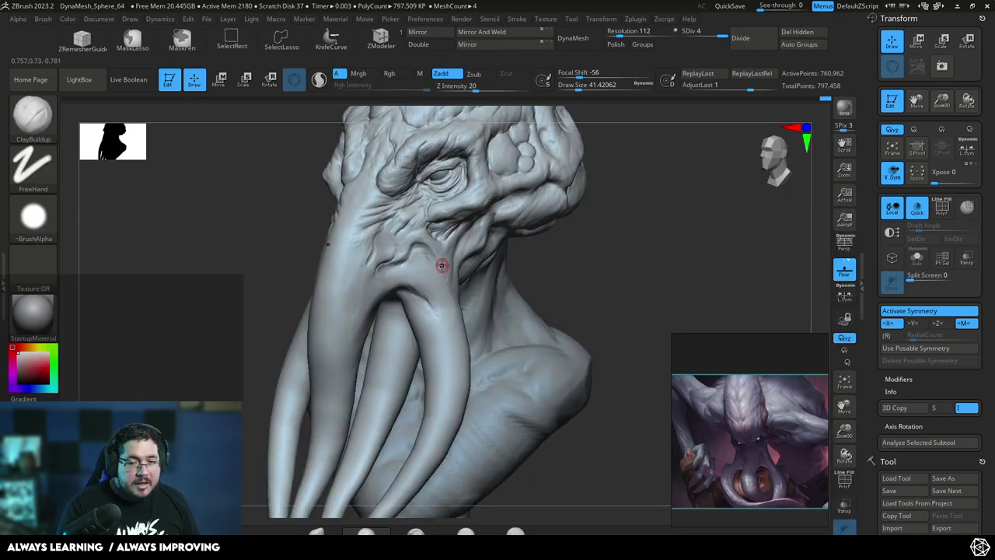
pyautogui.press('space')
pyautogui.moveTo(420, 249); pyautogui.dragTo(426, 251)
pyautogui.moveTo(416, 259); pyautogui.dragTo(415, 262)
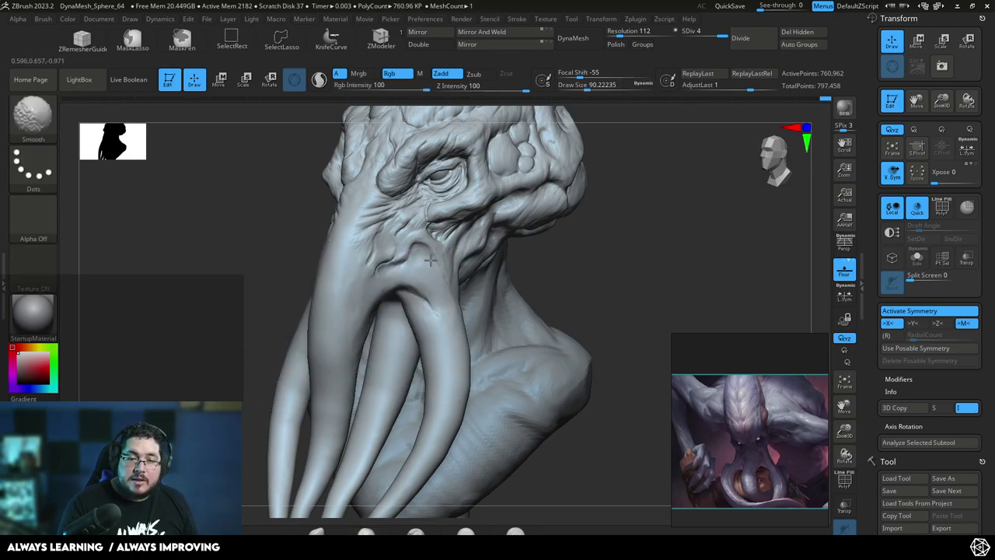
pyautogui.moveTo(480, 280); pyautogui.dragTo(426, 239, button='right')
pyautogui.press('space')
pyautogui.moveTo(426, 236); pyautogui.dragTo(421, 237)
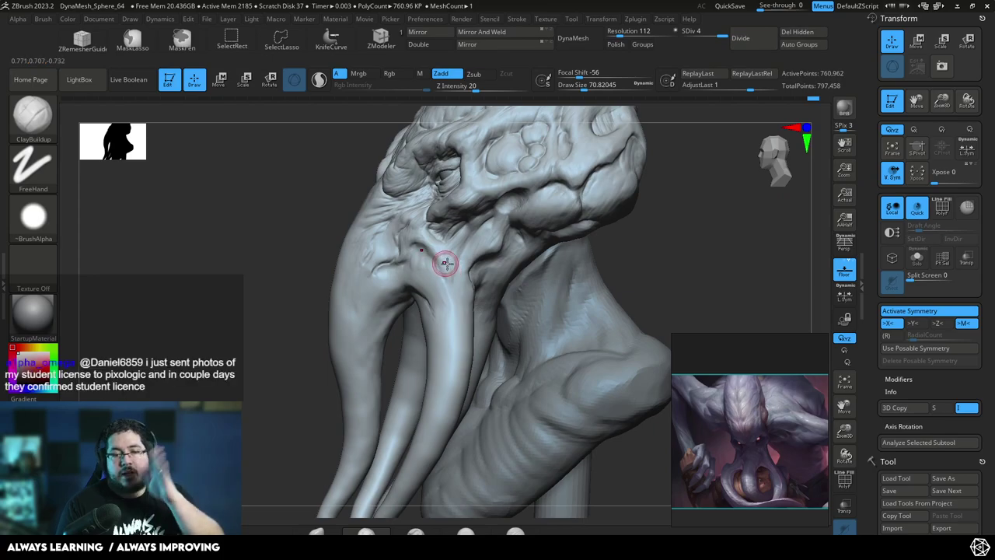
# - Build up the folds beside the central tentacle's root with ClayBuildup at draw sizes of about 71 and 94
pyautogui.moveTo(295, 346); pyautogui.dragTo(355, 353)
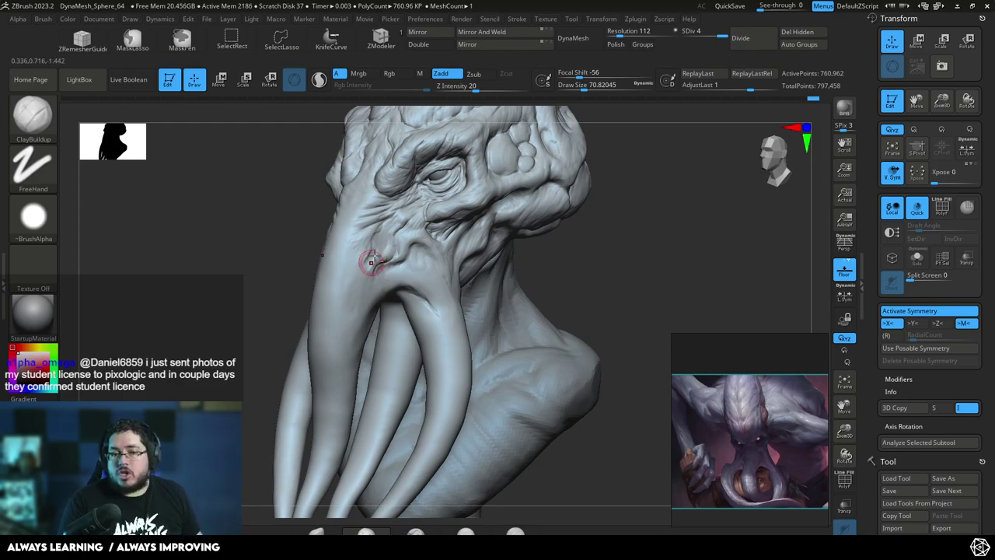
pyautogui.moveTo(377, 255); pyautogui.dragTo(360, 257)
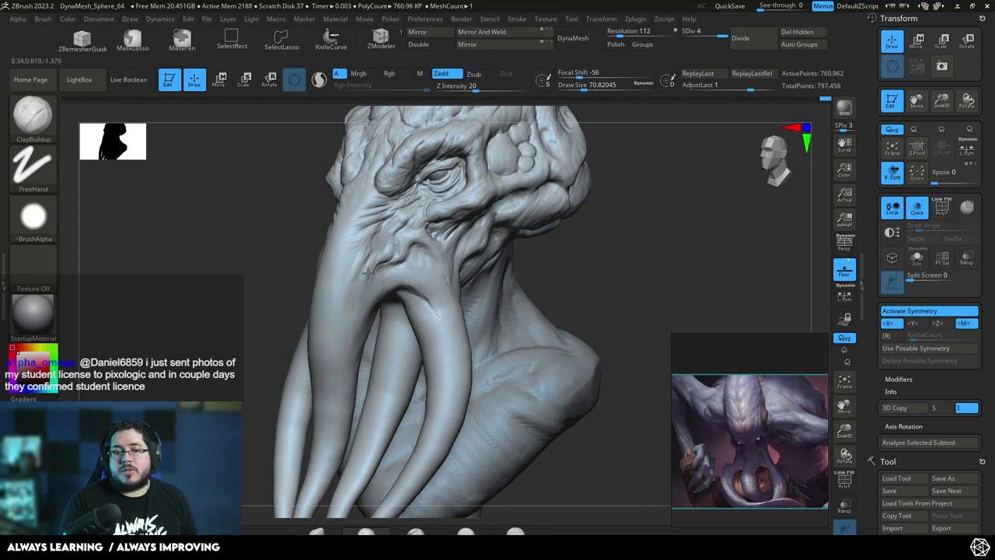
pyautogui.moveTo(377, 253); pyautogui.dragTo(385, 249)
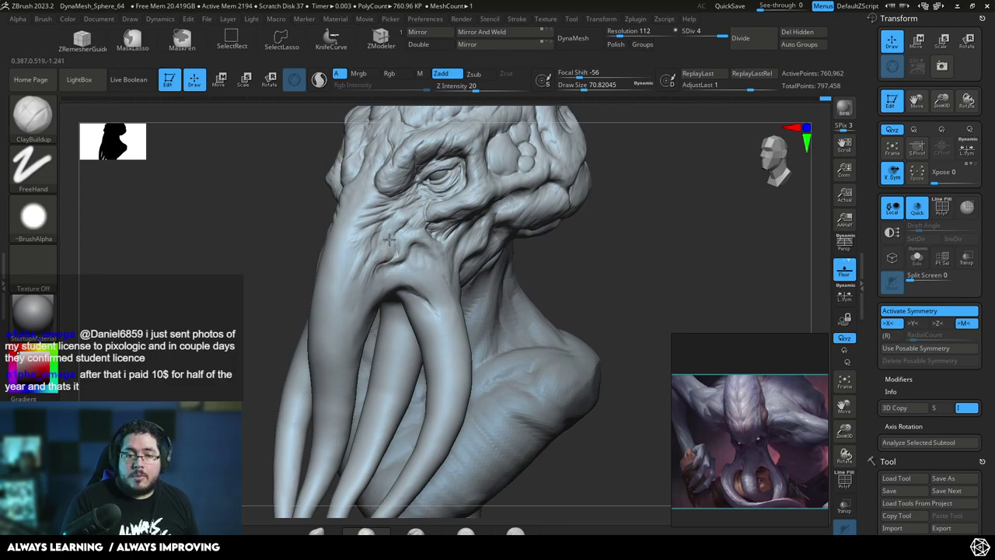
pyautogui.moveTo(513, 242)
pyautogui.mouseDown()
pyautogui.moveTo(599, 238)
pyautogui.moveTo(533, 244)
pyautogui.moveTo(527, 226)
pyautogui.mouseUp()
pyautogui.press('space')
pyautogui.moveTo(381, 264); pyautogui.dragTo(389, 263)
pyautogui.moveTo(372, 258); pyautogui.dragTo(350, 229, button='right')
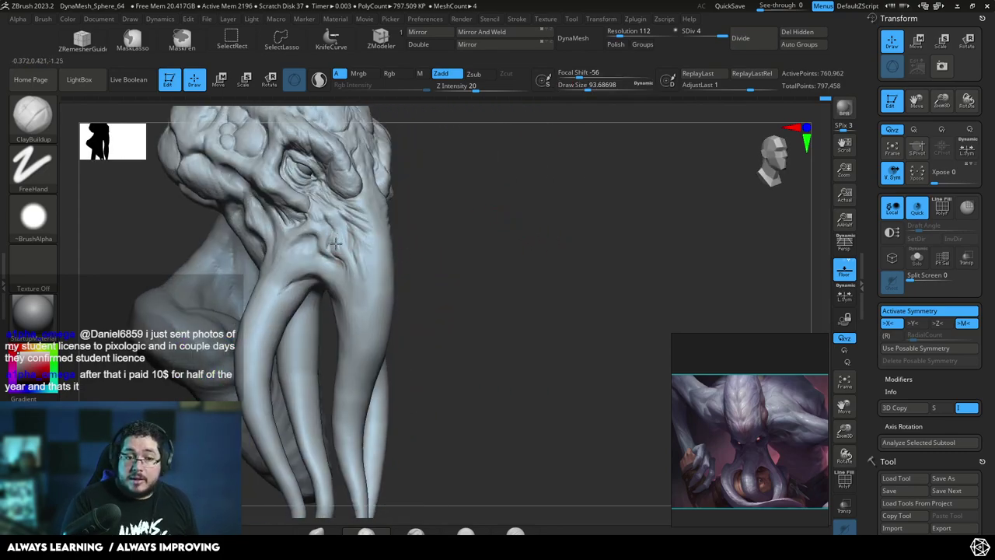
# - Build up wrinkles below the inner corner of the eye with ClayBuildup at a draw size of about 68
pyautogui.moveTo(513, 225)
pyautogui.keyDown('shift'); pyautogui.mouseDown()
pyautogui.moveTo(473, 227)
pyautogui.moveTo(471, 192)
pyautogui.mouseUp(); pyautogui.keyUp('shift')
pyautogui.moveTo(471, 191)
pyautogui.mouseDown(button='right')
pyautogui.moveTo(473, 238)
pyautogui.moveTo(526, 238)
pyautogui.moveTo(485, 256)
pyautogui.moveTo(469, 238)
pyautogui.mouseUp(button='right')
pyautogui.moveTo(469, 238)
pyautogui.keyDown('alt'); pyautogui.mouseDown()
pyautogui.moveTo(490, 272)
pyautogui.moveTo(485, 233)
pyautogui.mouseUp(); pyautogui.keyUp('alt')
pyautogui.moveTo(486, 233)
pyautogui.keyDown('alt'); pyautogui.mouseDown()
pyautogui.moveTo(527, 280)
pyautogui.moveTo(546, 354)
pyautogui.mouseUp(); pyautogui.keyUp('alt')
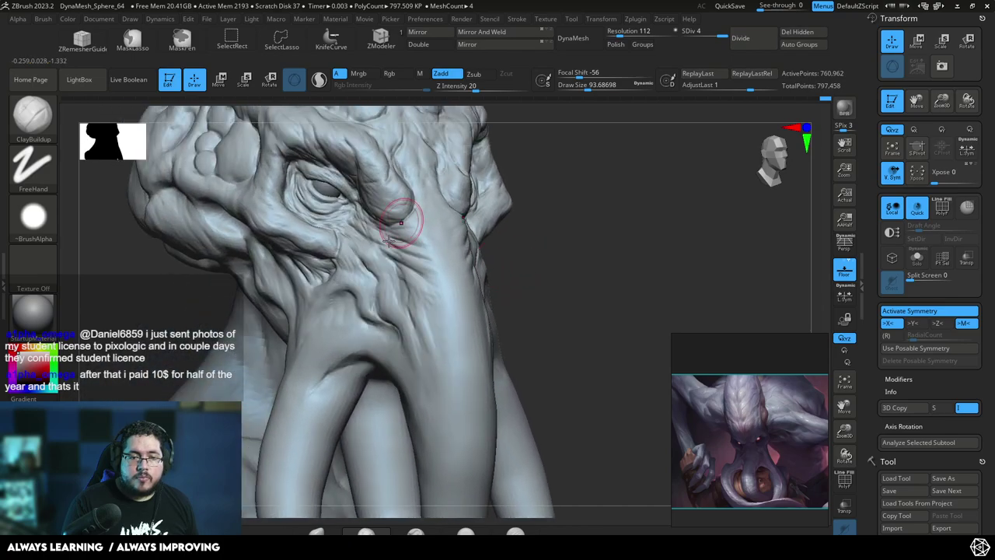
pyautogui.press('[')
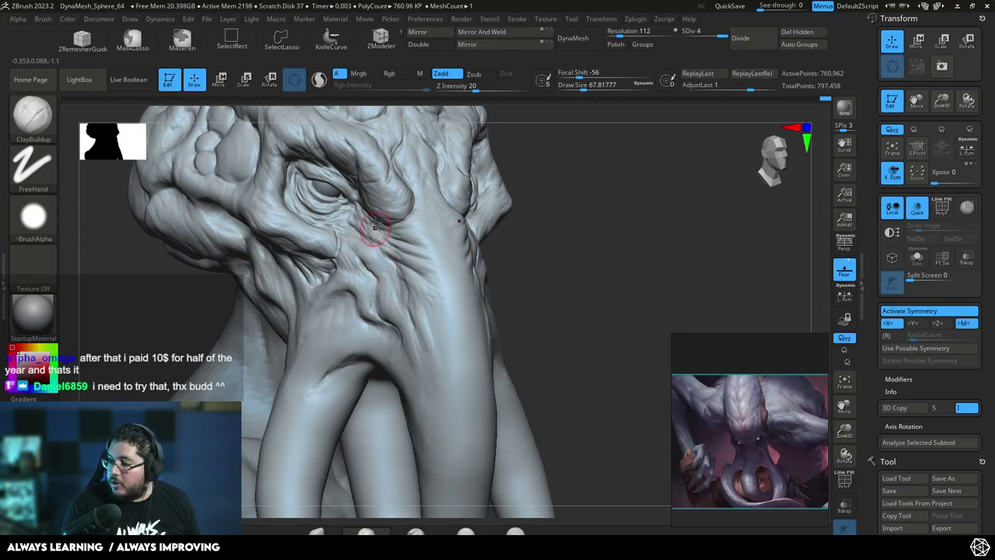
pyautogui.moveTo(561, 206)
pyautogui.keyDown('shift'); pyautogui.mouseDown()
pyautogui.moveTo(597, 242)
pyautogui.moveTo(555, 259)
pyautogui.mouseUp(); pyautogui.keyUp('shift')
# - Add finer wrinkles from the inner eye across the nose bridge with ClayBuildup at draw sizes of about 56 and 41
pyautogui.press('space')
pyautogui.moveTo(412, 268)
pyautogui.mouseDown()
pyautogui.moveTo(397, 268)
pyautogui.moveTo(423, 268)
pyautogui.mouseUp()
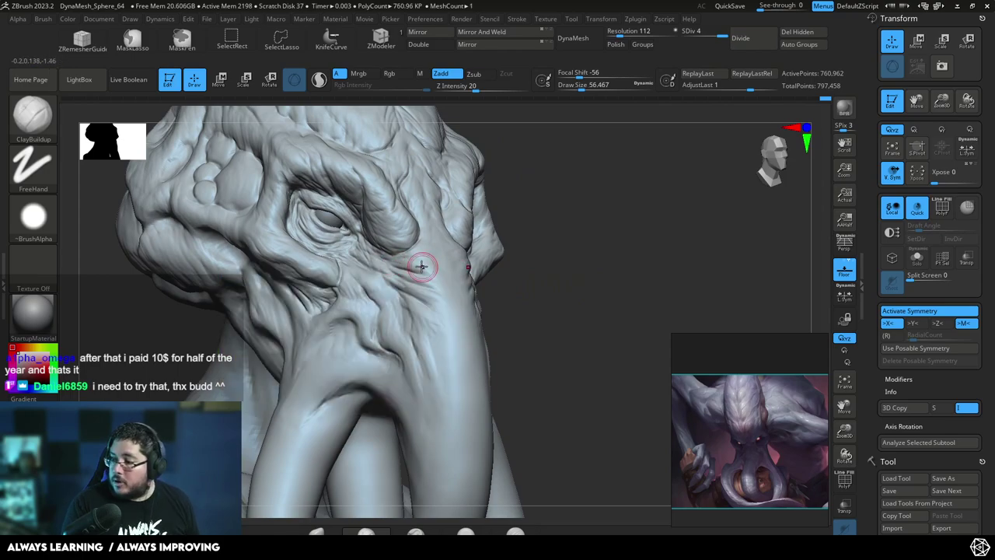
pyautogui.press('space')
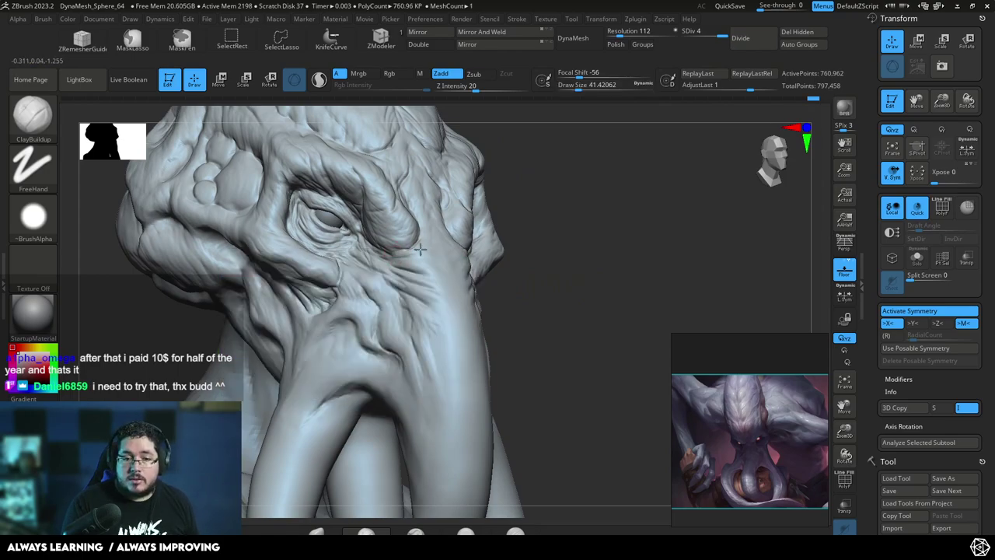
pyautogui.moveTo(577, 300); pyautogui.dragTo(482, 286)
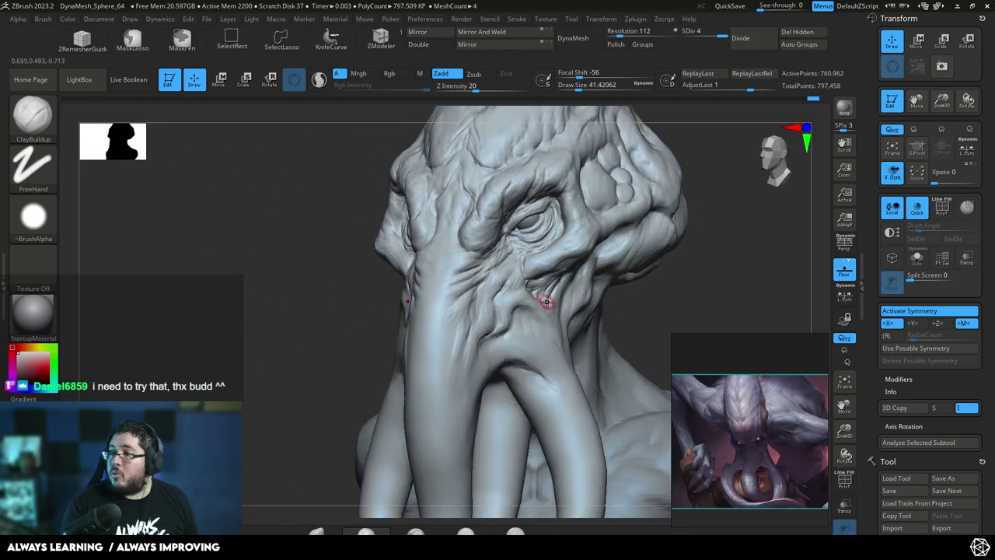
pyautogui.moveTo(586, 295)
pyautogui.mouseDown()
pyautogui.moveTo(628, 280)
pyautogui.moveTo(639, 294)
pyautogui.mouseUp()
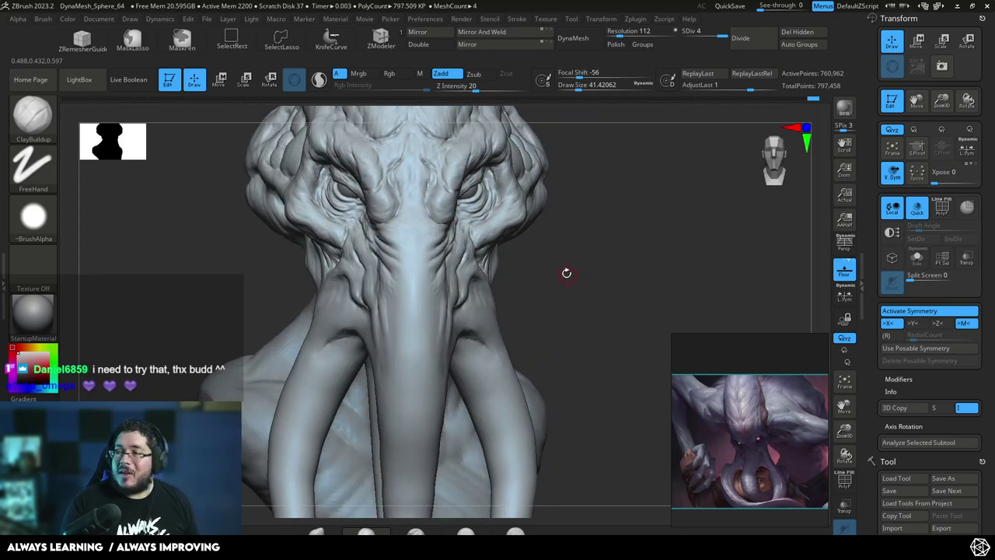
# - Build up the upper part of the central tentacle below the wrinkles with ClayBuildup at a draw size of about 74
pyautogui.moveTo(581, 284)
pyautogui.mouseDown()
pyautogui.moveTo(615, 264)
pyautogui.moveTo(615, 248)
pyautogui.moveTo(475, 273)
pyautogui.mouseUp()
pyautogui.press('space')
pyautogui.moveTo(544, 243); pyautogui.dragTo(584, 239)
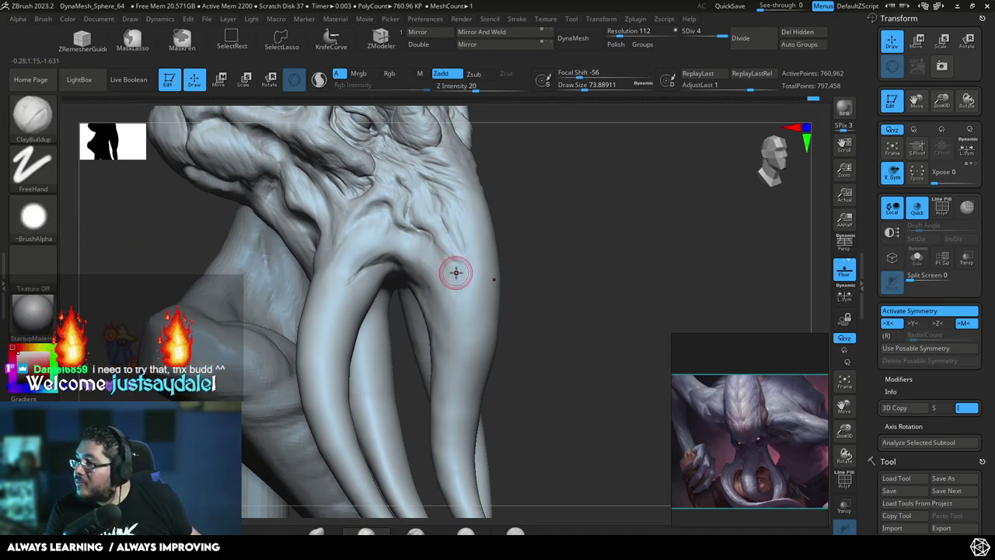
pyautogui.moveTo(533, 312)
pyautogui.mouseDown()
pyautogui.moveTo(467, 243)
pyautogui.moveTo(477, 258)
pyautogui.mouseUp()
# - Flatten the surface of the central tentacle's root with TrimDynamic at a draw size of about 132
pyautogui.press('b')
pyautogui.press('t')
pyautogui.press('d')
pyautogui.press('space')
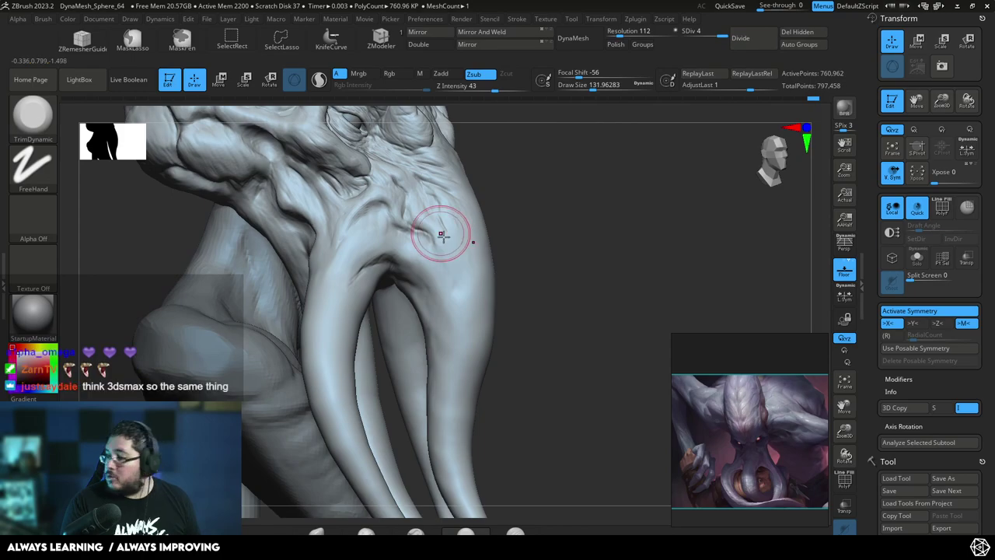
pyautogui.moveTo(538, 236)
pyautogui.mouseDown()
pyautogui.moveTo(510, 240)
pyautogui.moveTo(622, 269)
pyautogui.moveTo(520, 272)
pyautogui.mouseUp()
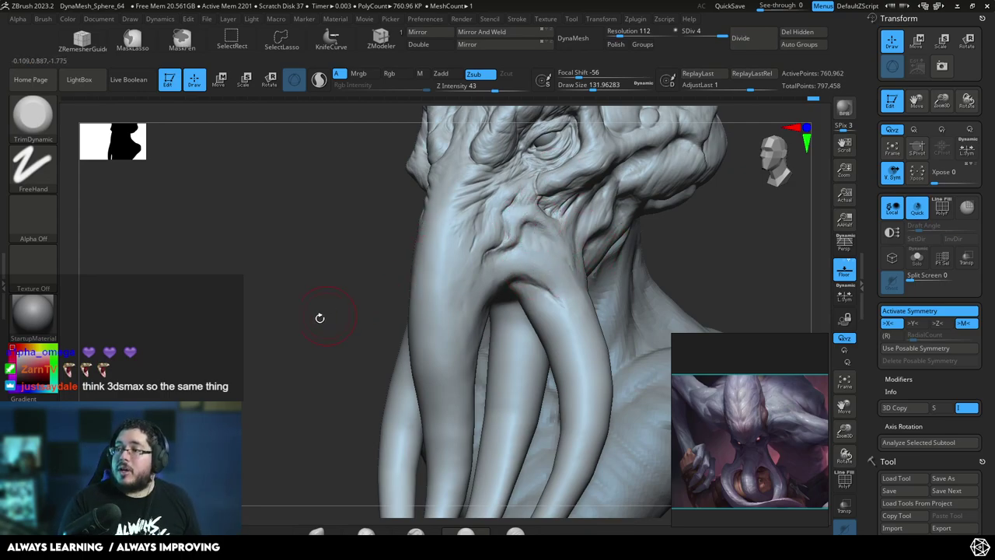
pyautogui.moveTo(322, 332)
pyautogui.mouseDown()
pyautogui.moveTo(317, 324)
pyautogui.moveTo(477, 277)
pyautogui.mouseUp()
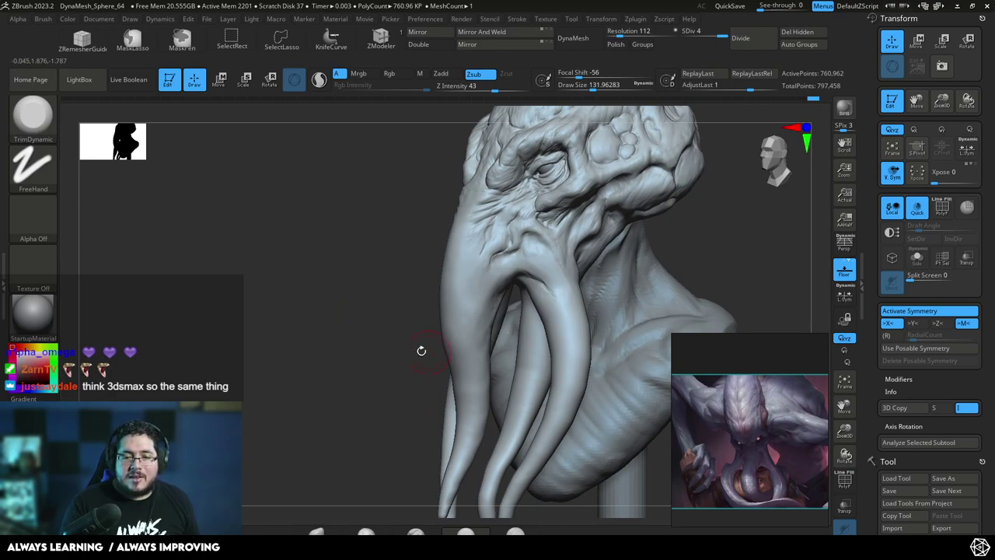
# - Make the torso the active subtool and subdivide it twice, up to subdivision level 3
pyautogui.keyDown('shift'); pyautogui.moveTo(426, 351); pyautogui.dragTo(457, 275); pyautogui.keyUp('shift')
pyautogui.moveTo(564, 251)
pyautogui.keyDown('alt'); pyautogui.mouseDown()
pyautogui.moveTo(562, 336)
pyautogui.moveTo(566, 271)
pyautogui.moveTo(573, 317)
pyautogui.mouseUp(); pyautogui.keyUp('alt')
pyautogui.moveTo(573, 317)
pyautogui.keyDown('alt'); pyautogui.mouseDown()
pyautogui.moveTo(577, 283)
pyautogui.moveTo(563, 283)
pyautogui.mouseUp(); pyautogui.keyUp('alt')
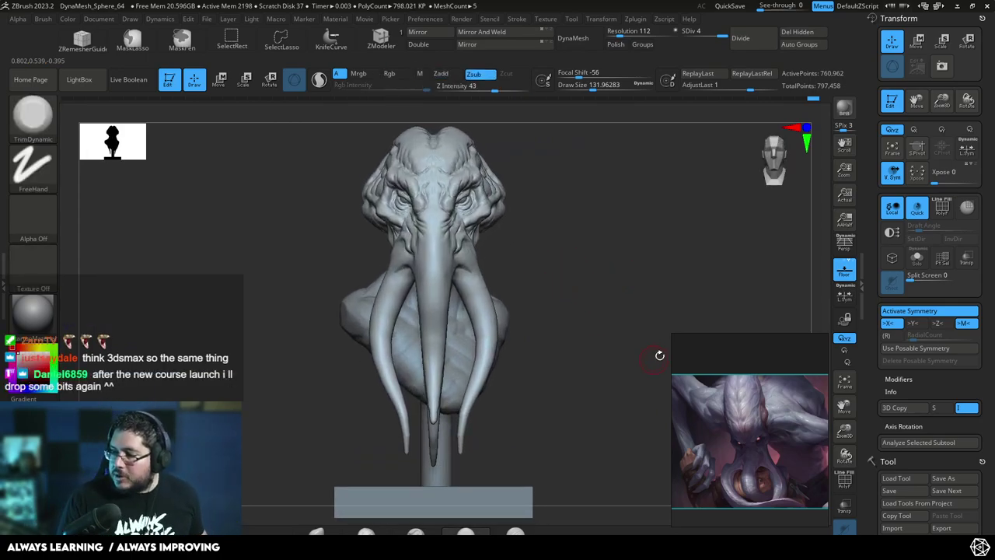
pyautogui.keyDown('alt'); pyautogui.moveTo(637, 306); pyautogui.dragTo(579, 291, button='right'); pyautogui.keyUp('alt')
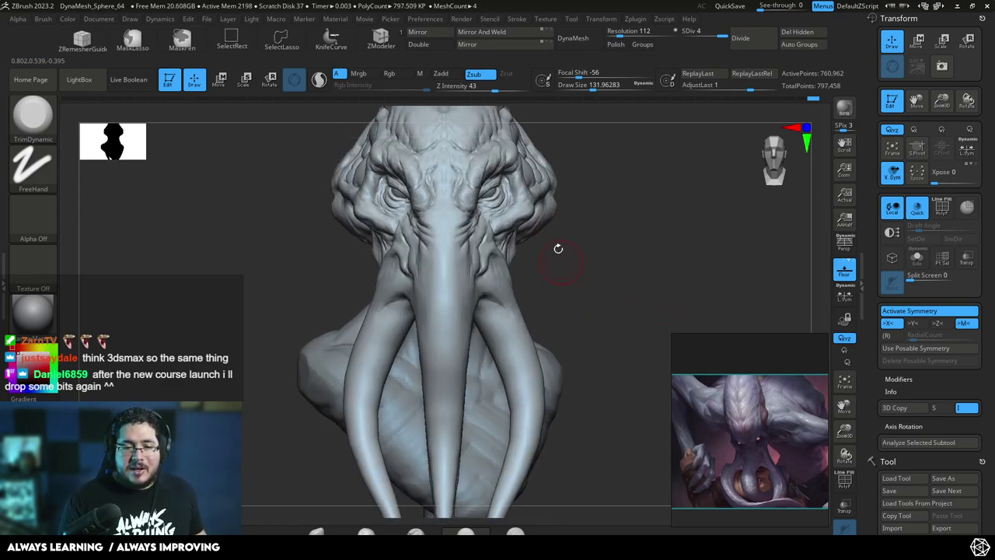
pyautogui.keyDown('alt'); pyautogui.click(559, 364); pyautogui.keyUp('alt')
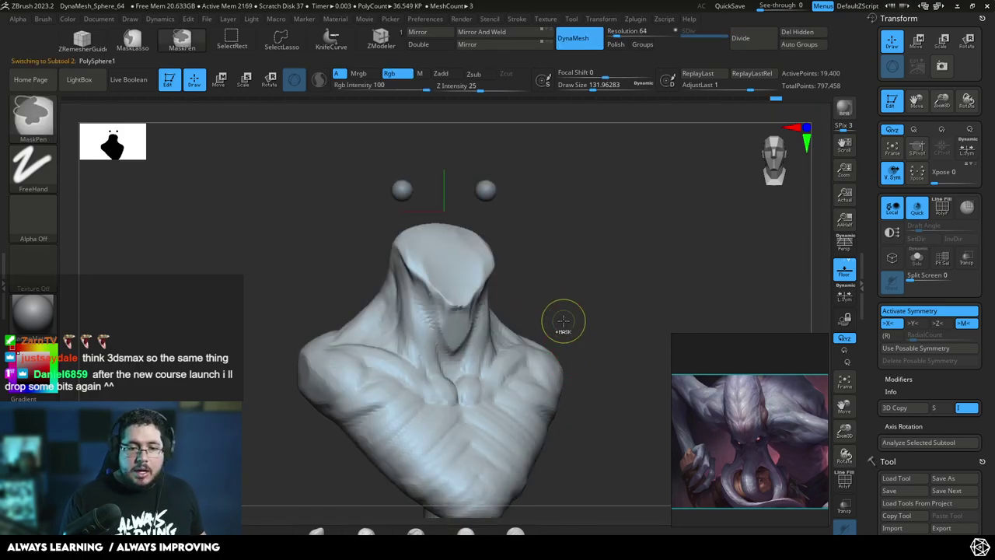
pyautogui.keyDown('shift'); pyautogui.moveTo(562, 328); pyautogui.dragTo(579, 253); pyautogui.keyUp('shift')
pyautogui.hotkey('ctrl', 'd')
pyautogui.hotkey('ctrl', 'd')
pyautogui.moveTo(584, 218); pyautogui.dragTo(523, 252)
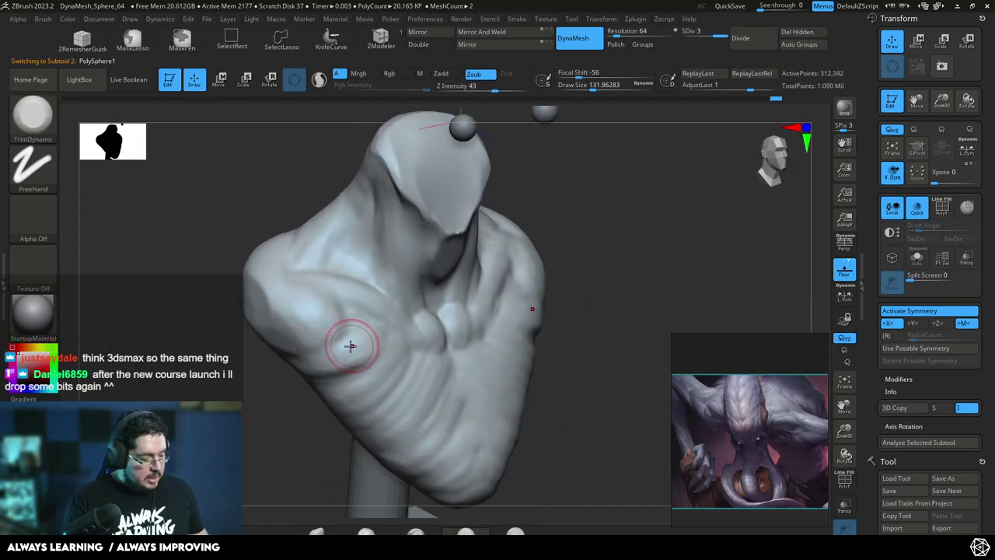
# - Build up the muscle volume of the outer shoulders and upper chest with ClayBuildup
pyautogui.press('b')
pyautogui.press('c')
pyautogui.press('b')
pyautogui.moveTo(297, 290); pyautogui.dragTo(325, 346)
pyautogui.keyDown('alt'); pyautogui.moveTo(615, 455); pyautogui.dragTo(536, 447); pyautogui.keyUp('alt')
pyautogui.moveTo(252, 320); pyautogui.dragTo(269, 309)
pyautogui.moveTo(291, 275)
pyautogui.mouseDown()
pyautogui.moveTo(277, 308)
pyautogui.moveTo(276, 289)
pyautogui.moveTo(282, 303)
pyautogui.mouseUp()
# - Broaden the shoulder and deltoid masses with ClayBuildup at a draw size of about 202
pyautogui.press('space')
pyautogui.moveTo(249, 273); pyautogui.dragTo(282, 263)
pyautogui.moveTo(271, 263); pyautogui.dragTo(272, 299)
pyautogui.moveTo(362, 323); pyautogui.dragTo(437, 313)
pyautogui.moveTo(260, 272)
pyautogui.mouseDown()
pyautogui.moveTo(249, 286)
pyautogui.moveTo(246, 272)
pyautogui.moveTo(269, 265)
pyautogui.moveTo(282, 277)
pyautogui.moveTo(237, 285)
pyautogui.mouseUp()
pyautogui.moveTo(261, 311); pyautogui.dragTo(276, 293)
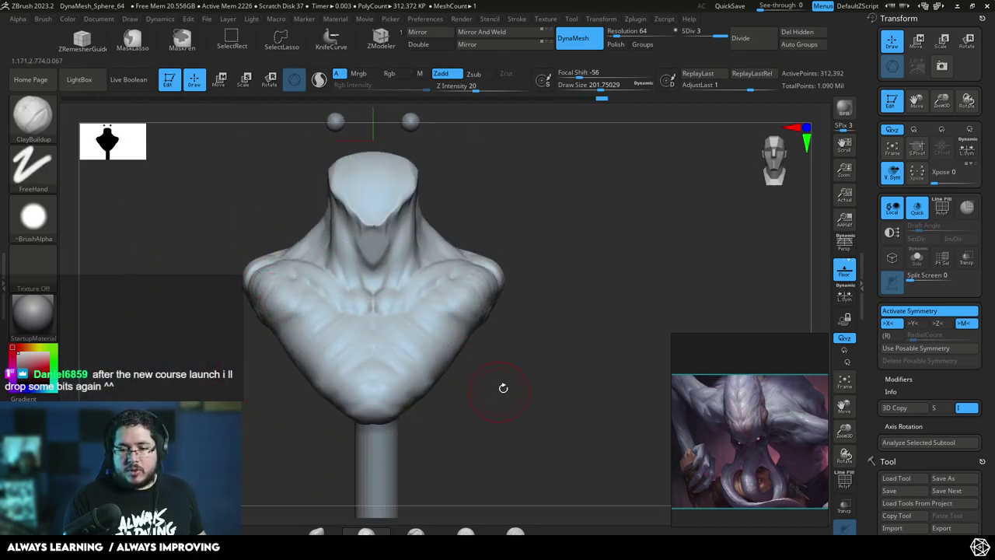
pyautogui.moveTo(501, 397); pyautogui.dragTo(456, 326)
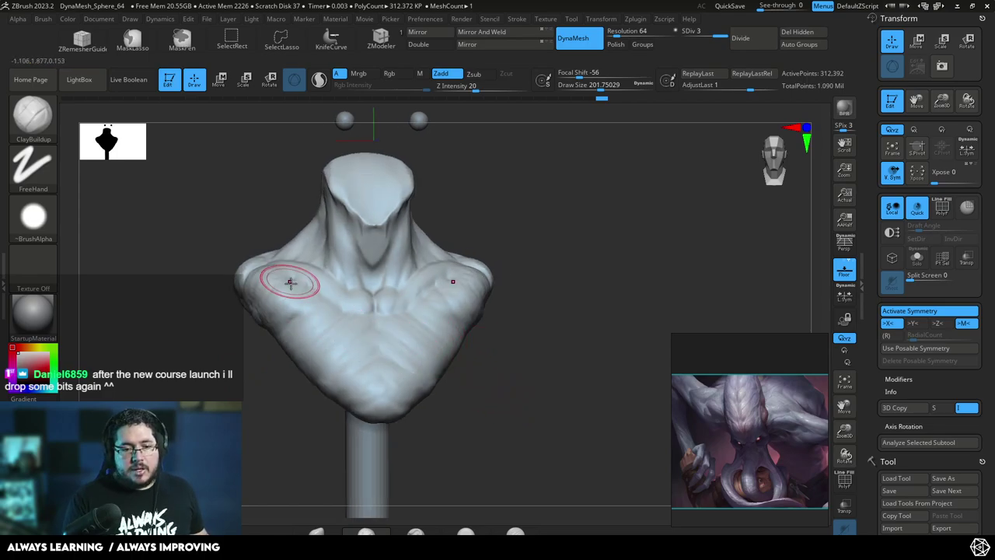
# - Shape the collarbone, front shoulder and chest muscle bands with ClayBuildup at a draw size of about 149
pyautogui.moveTo(282, 318)
pyautogui.mouseDown()
pyautogui.moveTo(298, 293)
pyautogui.moveTo(280, 301)
pyautogui.moveTo(306, 296)
pyautogui.moveTo(300, 330)
pyautogui.mouseUp()
pyautogui.moveTo(269, 331); pyautogui.dragTo(308, 317, button='right')
pyautogui.rightClick(309, 317)
pyautogui.click(308, 317)
pyautogui.moveTo(322, 320)
pyautogui.mouseDown()
pyautogui.moveTo(296, 333)
pyautogui.moveTo(306, 353)
pyautogui.moveTo(358, 343)
pyautogui.moveTo(425, 391)
pyautogui.mouseUp()
pyautogui.keyDown('shift'); pyautogui.moveTo(425, 391); pyautogui.dragTo(373, 316, button='right'); pyautogui.keyUp('shift')
pyautogui.rightClick(373, 316)
pyautogui.click(373, 315)
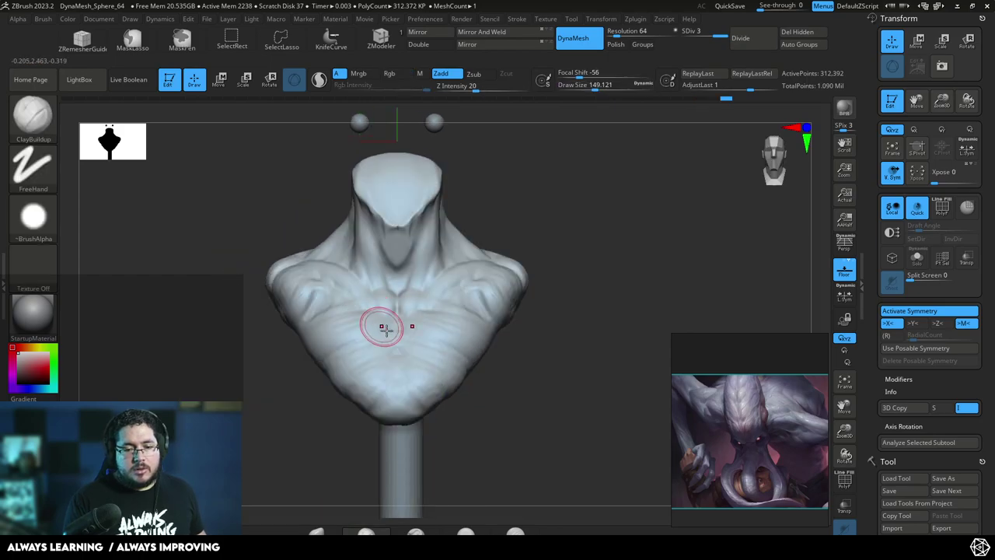
# - Carve the sternum line and creases across the chest with DamStandard at a draw size of about 90
pyautogui.press('b')
pyautogui.press('d')
pyautogui.press('s')
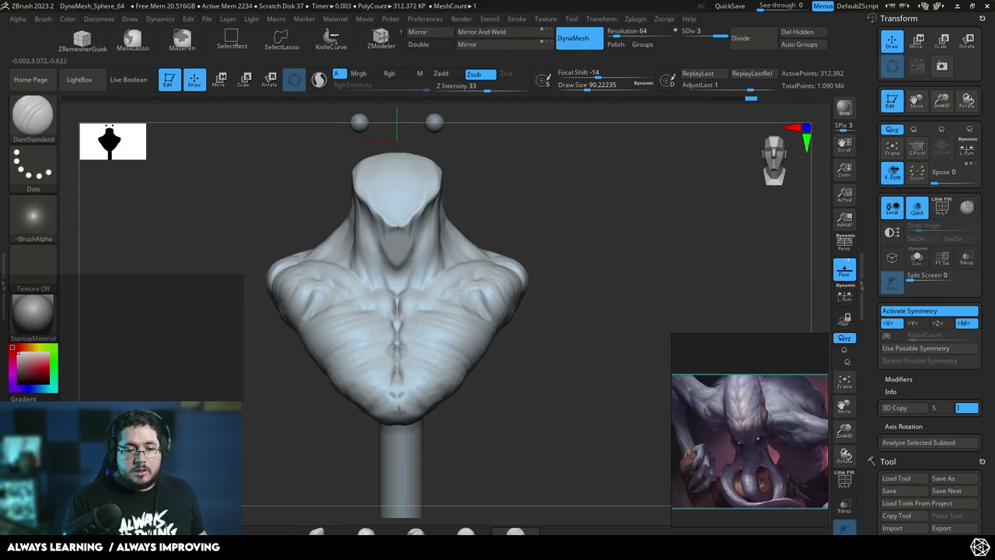
pyautogui.moveTo(384, 424); pyautogui.dragTo(411, 402, button='right')
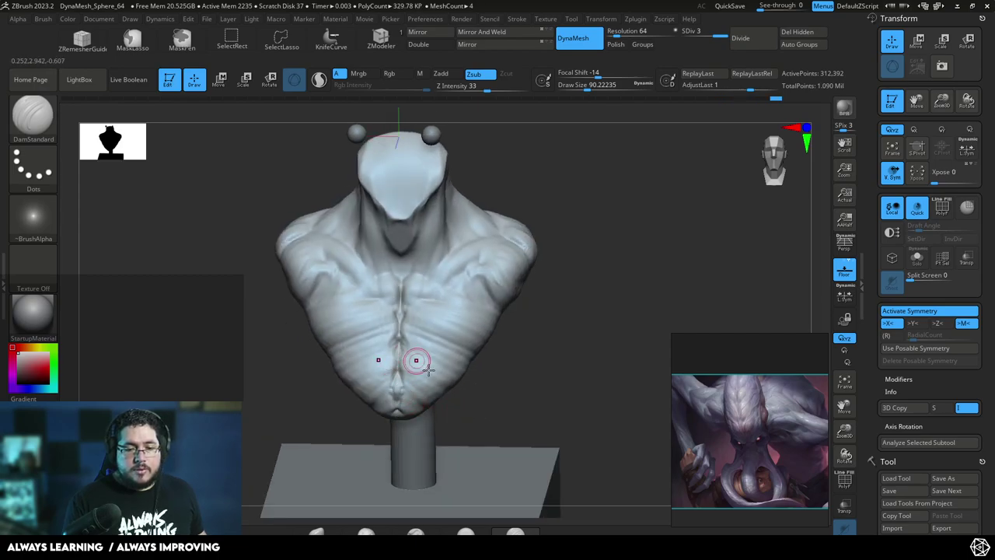
pyautogui.moveTo(409, 354); pyautogui.dragTo(461, 367)
pyautogui.hotkey('ctrl', 'z')
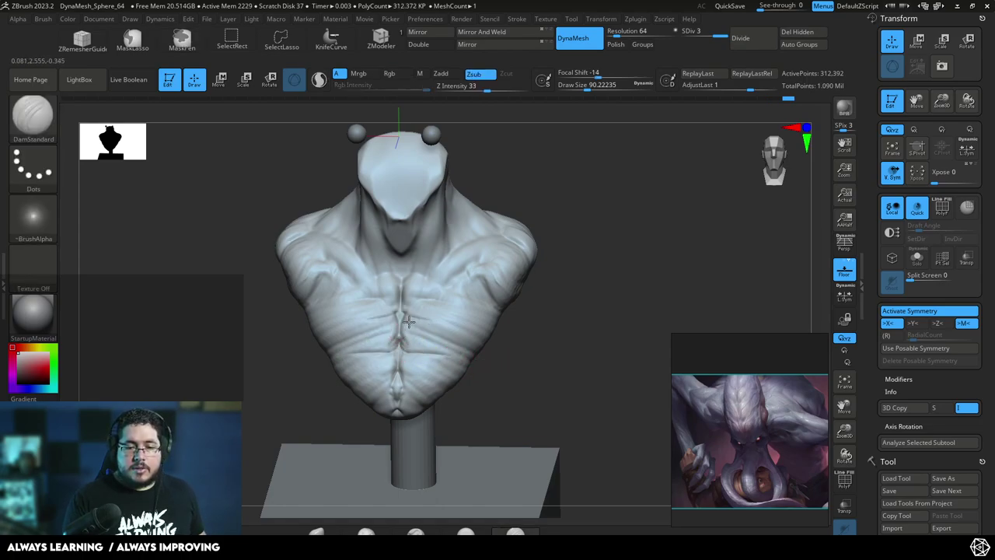
# - Carve the grooves between the throat and the neck tendons below the jaw with DamStandard at a draw size of about 90
pyautogui.moveTo(495, 344); pyautogui.dragTo(412, 346, button='right')
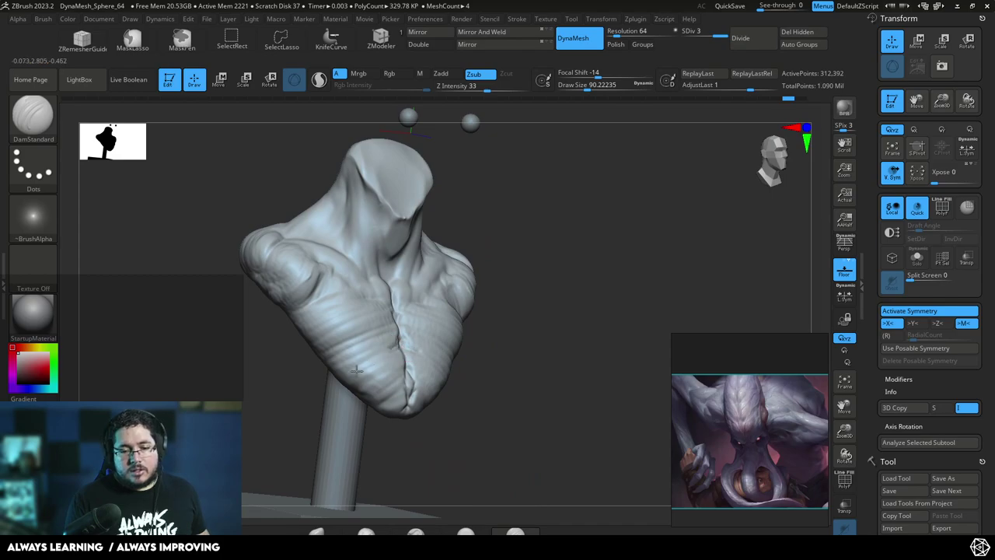
pyautogui.moveTo(364, 367); pyautogui.dragTo(489, 208, button='right')
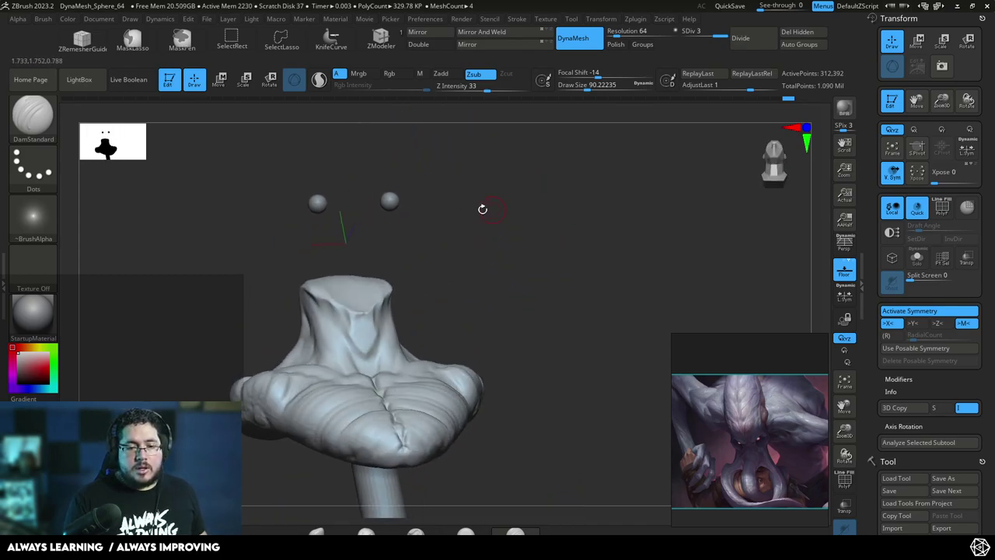
pyautogui.moveTo(332, 325); pyautogui.dragTo(364, 371)
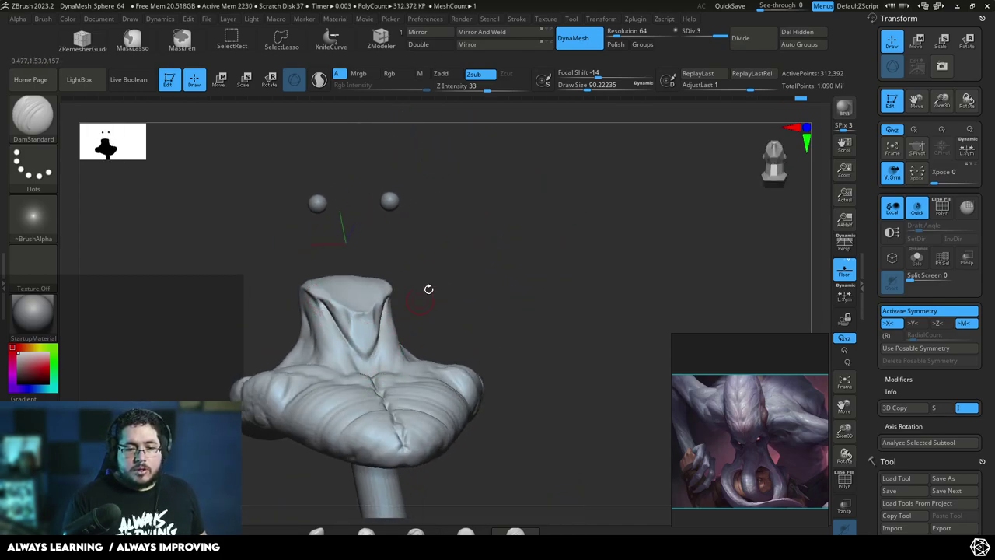
pyautogui.moveTo(423, 296); pyautogui.dragTo(394, 339, button='right')
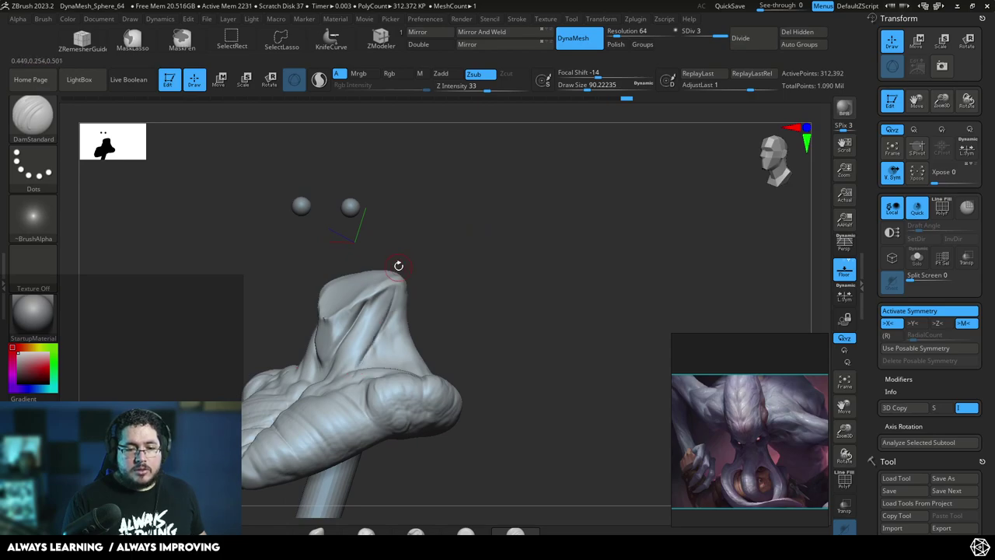
# - Build up the long tendons along the front and sides of the neck with ClayBuildup at a draw size of about 94
pyautogui.keyDown('shift'); pyautogui.moveTo(398, 267); pyautogui.dragTo(415, 291, button='right'); pyautogui.keyUp('shift')
pyautogui.press('b')
pyautogui.press('c')
pyautogui.press('b')
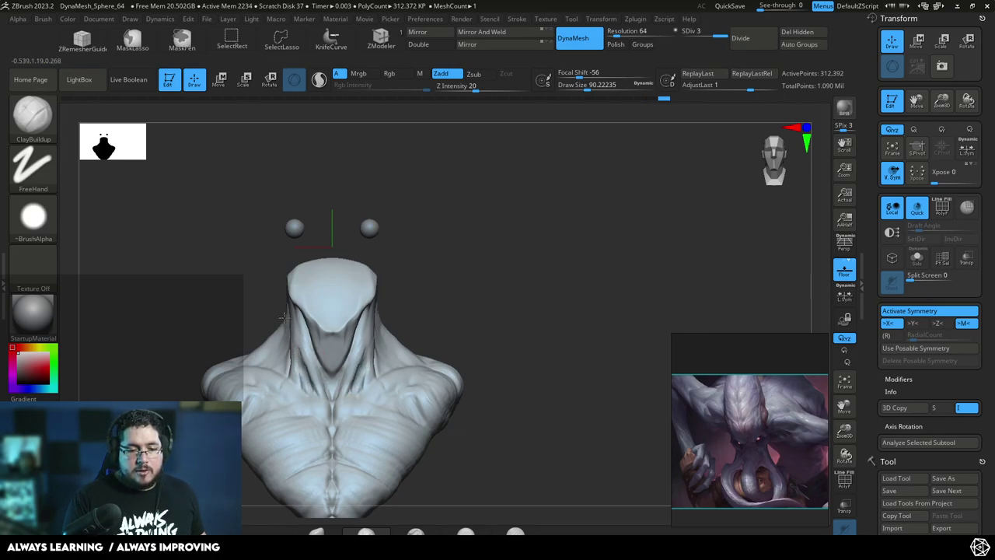
pyautogui.moveTo(287, 365); pyautogui.dragTo(289, 346)
pyautogui.press('space')
pyautogui.moveTo(280, 344); pyautogui.dragTo(302, 337, button='right')
pyautogui.press('space')
pyautogui.moveTo(305, 343)
pyautogui.mouseDown()
pyautogui.moveTo(323, 381)
pyautogui.moveTo(314, 355)
pyautogui.mouseUp()
pyautogui.press('space')
pyautogui.moveTo(314, 353); pyautogui.dragTo(320, 368)
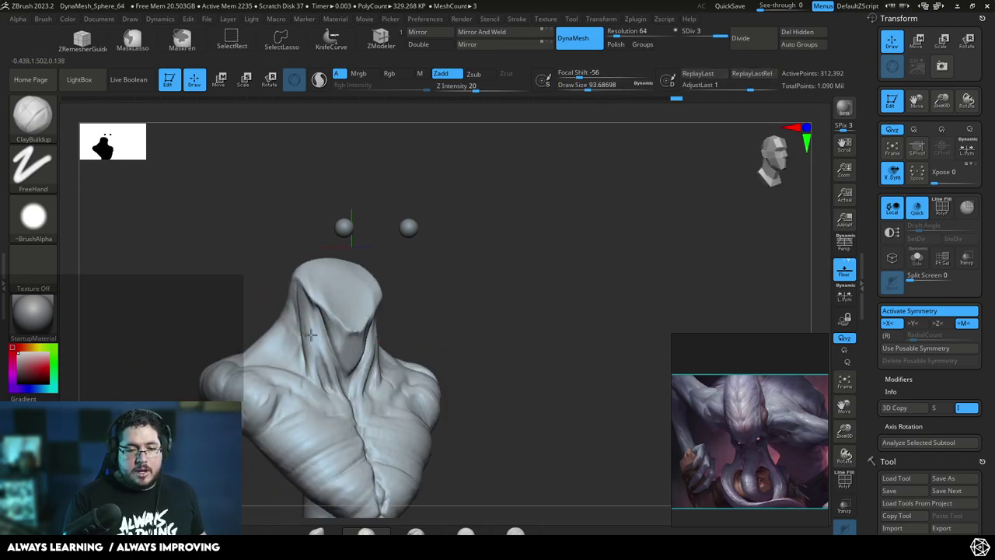
# - Build up the trapezius between the neck and shoulder with ClayBuildup at a draw size of about 172 to 207
pyautogui.moveTo(304, 300)
pyautogui.mouseDown(button='right')
pyautogui.moveTo(429, 329)
pyautogui.moveTo(411, 338)
pyautogui.mouseUp(button='right')
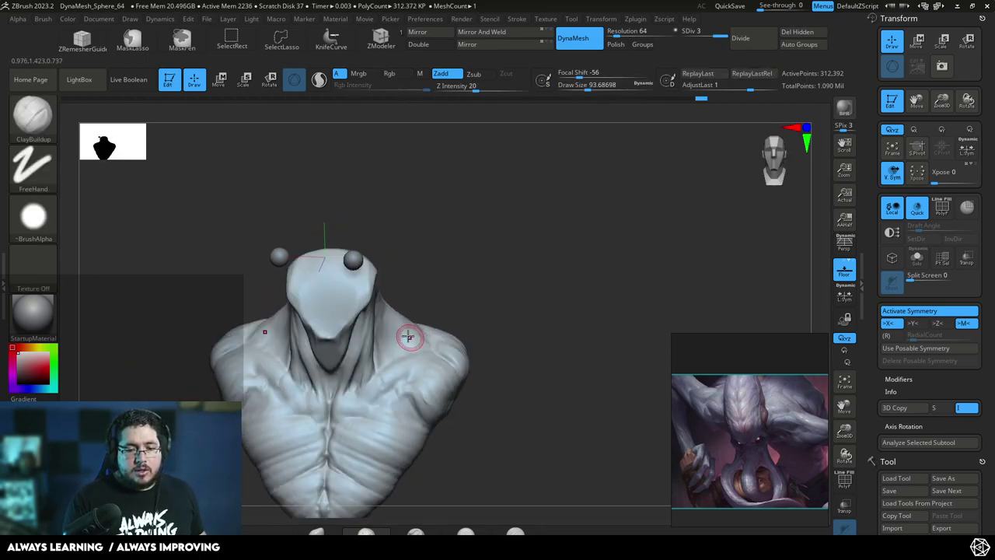
pyautogui.moveTo(418, 283); pyautogui.dragTo(382, 357, button='right')
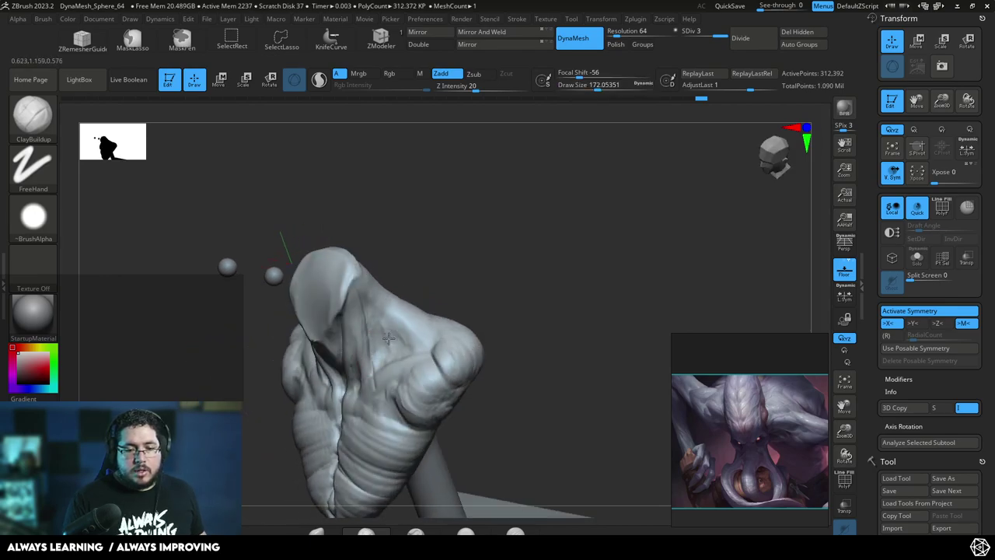
pyautogui.moveTo(382, 338); pyautogui.dragTo(393, 295, button='right')
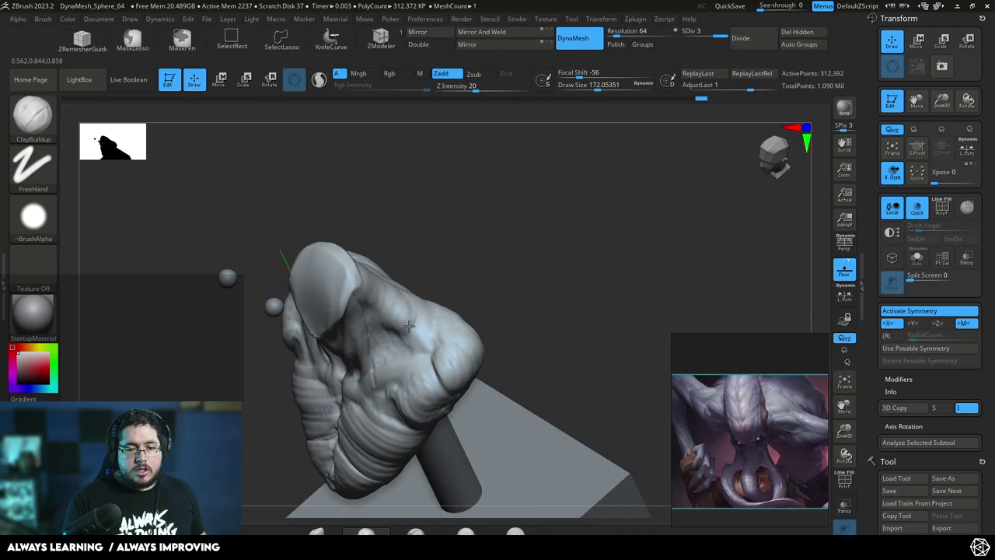
pyautogui.moveTo(428, 349); pyautogui.dragTo(342, 359, button='right')
pyautogui.moveTo(409, 285); pyautogui.dragTo(443, 321)
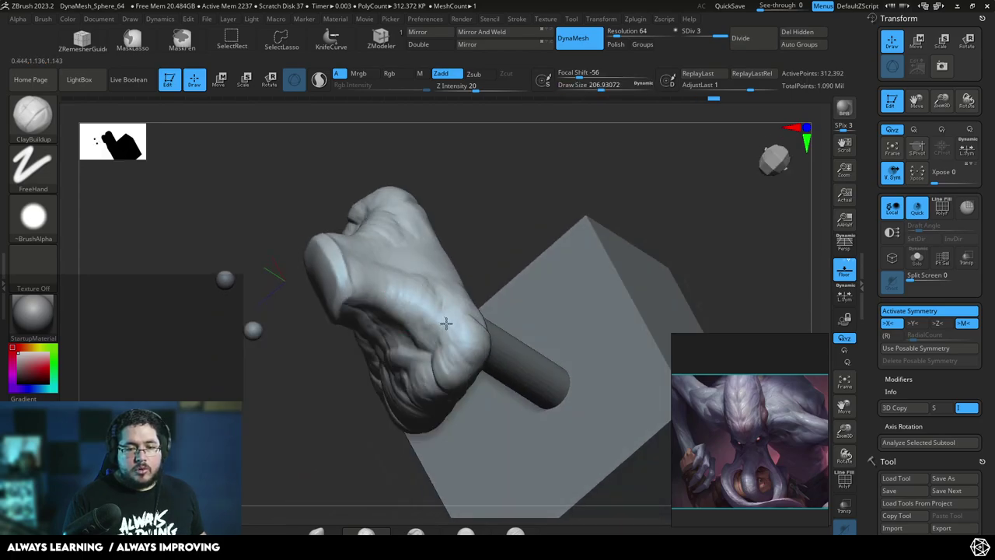
# - Sculpt the muscle masses of the upper back and the backs of the shoulders with ClayBuildup at a draw size of about 207
pyautogui.keyDown('shift'); pyautogui.moveTo(444, 322); pyautogui.dragTo(433, 231, button='right'); pyautogui.keyUp('shift')
pyautogui.moveTo(369, 274)
pyautogui.mouseDown()
pyautogui.moveTo(407, 278)
pyautogui.moveTo(427, 305)
pyautogui.moveTo(414, 281)
pyautogui.mouseUp()
pyautogui.moveTo(414, 289); pyautogui.dragTo(484, 301, button='right')
pyautogui.moveTo(410, 306); pyautogui.dragTo(389, 274)
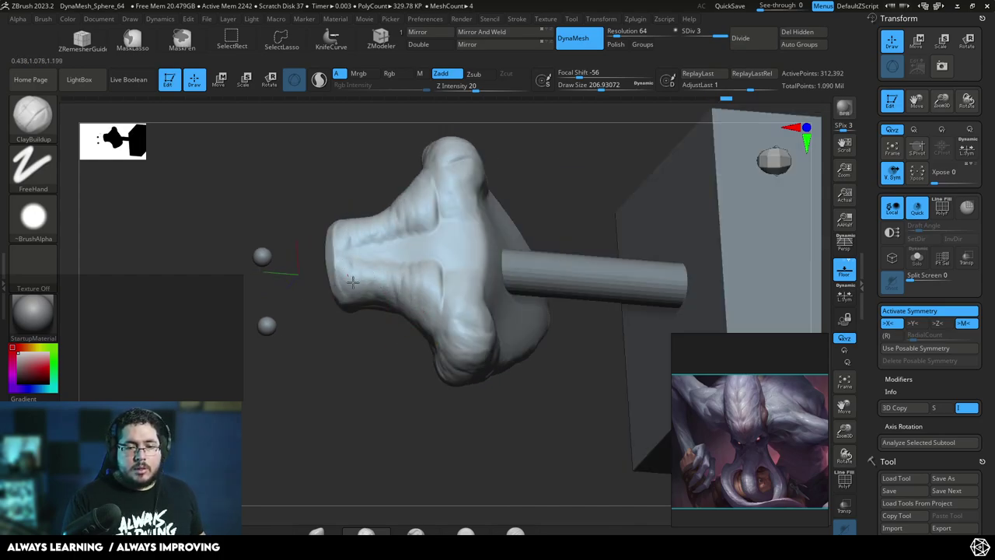
pyautogui.moveTo(442, 294); pyautogui.dragTo(455, 225, button='right')
pyautogui.moveTo(454, 277)
pyautogui.mouseDown()
pyautogui.moveTo(456, 256)
pyautogui.moveTo(444, 281)
pyautogui.moveTo(463, 268)
pyautogui.moveTo(470, 222)
pyautogui.moveTo(467, 257)
pyautogui.moveTo(459, 218)
pyautogui.moveTo(462, 244)
pyautogui.moveTo(433, 255)
pyautogui.moveTo(432, 207)
pyautogui.moveTo(459, 235)
pyautogui.moveTo(385, 234)
pyautogui.moveTo(421, 213)
pyautogui.moveTo(465, 235)
pyautogui.mouseUp()
pyautogui.hotkey('ctrl', 'z')
pyautogui.moveTo(496, 212); pyautogui.dragTo(463, 226, button='right')
pyautogui.moveTo(461, 227); pyautogui.dragTo(473, 241)
pyautogui.moveTo(474, 241); pyautogui.dragTo(455, 200, button='right')
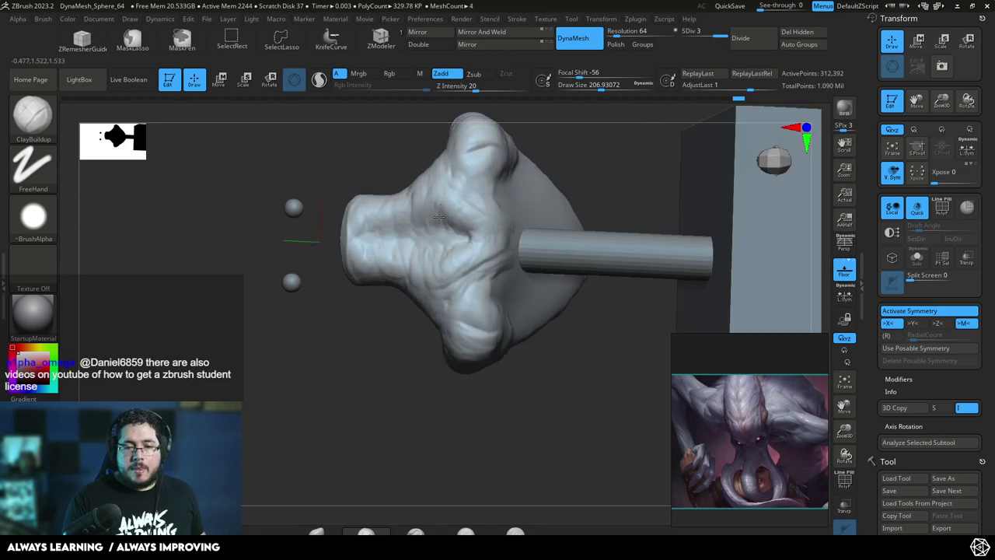
# - Smooth the nape and rework the muscle bands across the back of the neck and shoulders with ClayBuildup
pyautogui.moveTo(395, 208); pyautogui.dragTo(374, 242)
pyautogui.hotkey('ctrl', 'z')
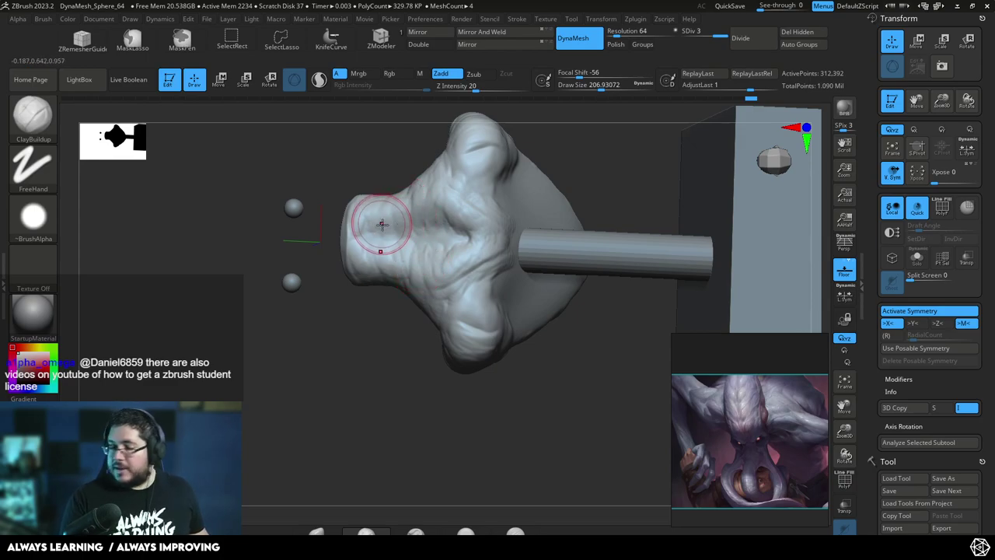
pyautogui.press('shift')
pyautogui.keyDown('shift'); pyautogui.moveTo(371, 249); pyautogui.dragTo(372, 247); pyautogui.keyUp('shift')
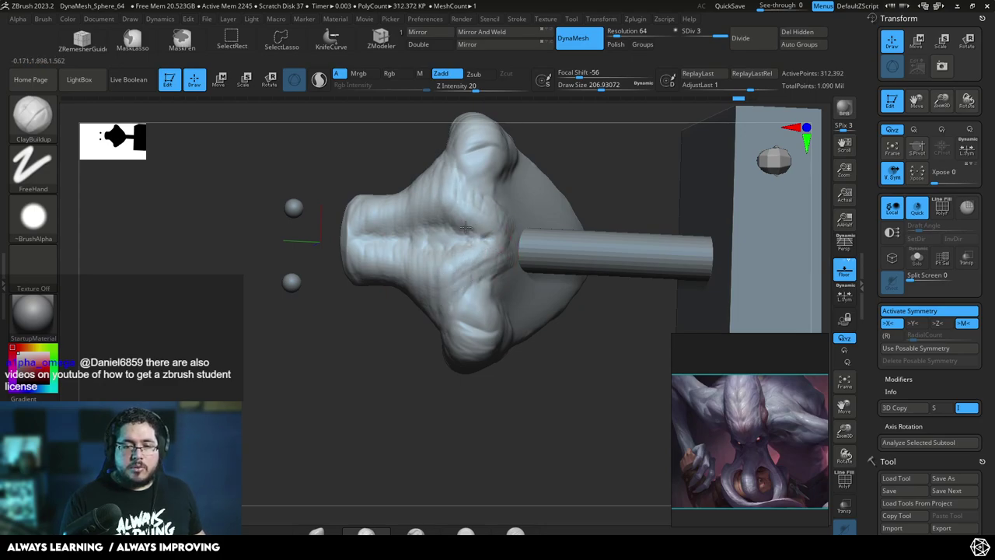
pyautogui.moveTo(540, 165); pyautogui.dragTo(519, 156, button='right')
pyautogui.moveTo(471, 186)
pyautogui.mouseDown()
pyautogui.moveTo(472, 175)
pyautogui.moveTo(484, 216)
pyautogui.mouseUp()
pyautogui.moveTo(511, 226); pyautogui.dragTo(589, 199, button='right')
pyautogui.moveTo(377, 427)
pyautogui.mouseDown(button='right')
pyautogui.moveTo(520, 239)
pyautogui.moveTo(582, 251)
pyautogui.moveTo(611, 245)
pyautogui.moveTo(596, 240)
pyautogui.moveTo(596, 273)
pyautogui.mouseUp(button='right')
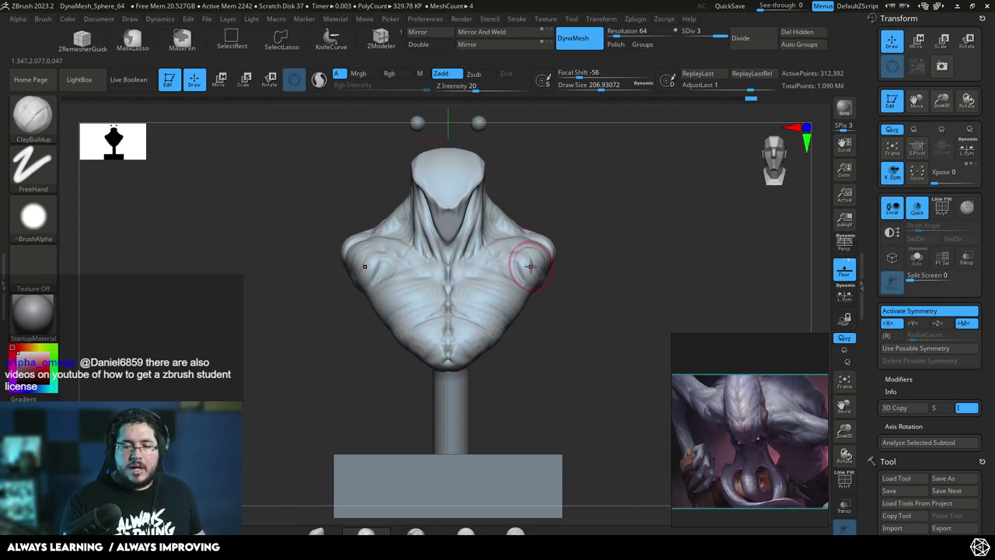
# - Sculpt the throat folds beneath the jaw with ClayBuildup at a draw size of about 101
pyautogui.moveTo(567, 204)
pyautogui.mouseDown(button='right')
pyautogui.moveTo(582, 191)
pyautogui.moveTo(577, 213)
pyautogui.moveTo(578, 203)
pyautogui.mouseUp(button='right')
pyautogui.press('space')
pyautogui.moveTo(577, 202); pyautogui.dragTo(572, 202)
pyautogui.moveTo(574, 203); pyautogui.dragTo(572, 230, button='right')
pyautogui.press('space')
pyautogui.moveTo(511, 269); pyautogui.dragTo(517, 286)
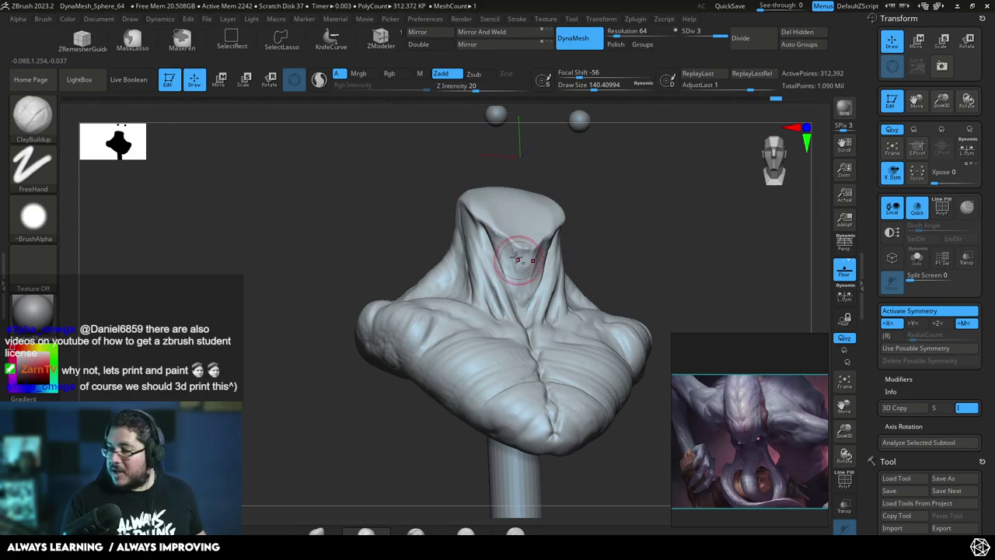
pyautogui.hotkey('ctrl', 'z')
pyautogui.press('space')
pyautogui.moveTo(524, 266); pyautogui.dragTo(519, 265)
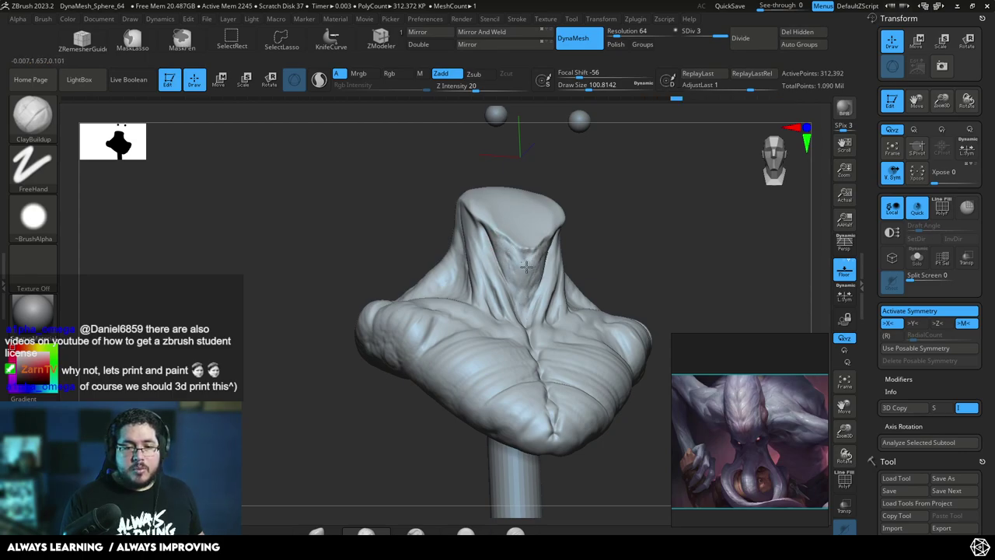
pyautogui.moveTo(506, 246); pyautogui.dragTo(493, 237)
# - Refine the side neck tendons down to the collarbone with ClayBuildup at a draw size of about 132
pyautogui.moveTo(588, 256); pyautogui.dragTo(507, 278, button='right')
pyautogui.moveTo(649, 187)
pyautogui.mouseDown(button='right')
pyautogui.moveTo(614, 195)
pyautogui.moveTo(657, 206)
pyautogui.mouseUp(button='right')
pyautogui.press('space')
pyautogui.moveTo(573, 193); pyautogui.dragTo(578, 192)
pyautogui.moveTo(591, 206); pyautogui.dragTo(614, 194, button='right')
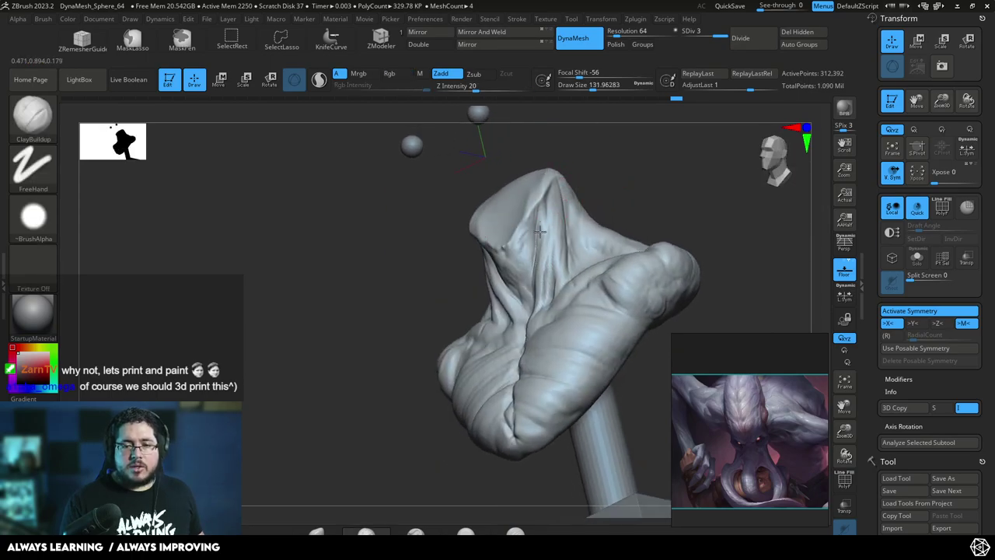
pyautogui.moveTo(556, 216)
pyautogui.mouseDown(button='right')
pyautogui.moveTo(556, 206)
pyautogui.moveTo(561, 216)
pyautogui.mouseUp(button='right')
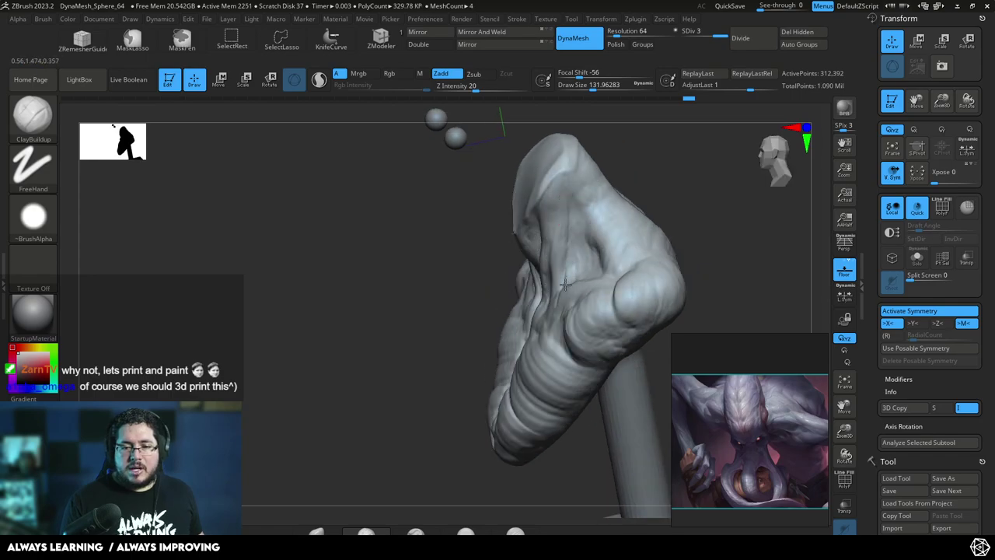
pyautogui.moveTo(563, 302); pyautogui.dragTo(587, 173, button='right')
# - Add finer muscle strands along the trapezius and front shoulders with ClayBuildup at a draw size of about 77
pyautogui.press('space')
pyautogui.moveTo(541, 241)
pyautogui.mouseDown(button='right')
pyautogui.moveTo(604, 218)
pyautogui.moveTo(599, 186)
pyautogui.mouseUp(button='right')
pyautogui.press('space')
pyautogui.moveTo(441, 277); pyautogui.dragTo(433, 277)
pyautogui.moveTo(395, 269); pyautogui.dragTo(387, 289, button='right')
pyautogui.press('space')
pyautogui.moveTo(385, 275); pyautogui.dragTo(381, 275)
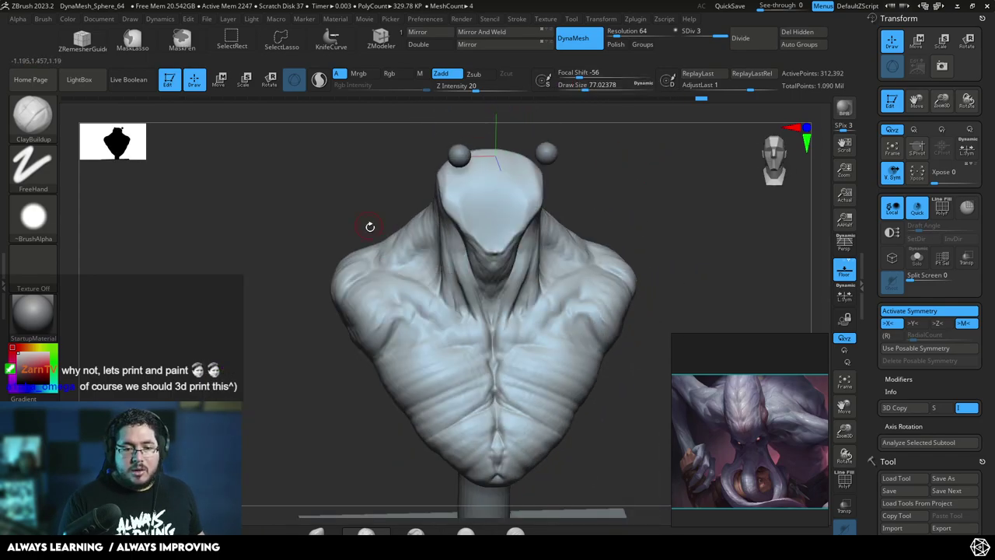
pyautogui.moveTo(369, 225); pyautogui.dragTo(371, 279, button='right')
pyautogui.moveTo(391, 278); pyautogui.dragTo(396, 293)
# - Refine the muscle forms around the collarbones and upper chest with ClayBuildup at a draw size of 112
pyautogui.press('space')
pyautogui.moveTo(393, 281); pyautogui.dragTo(398, 281)
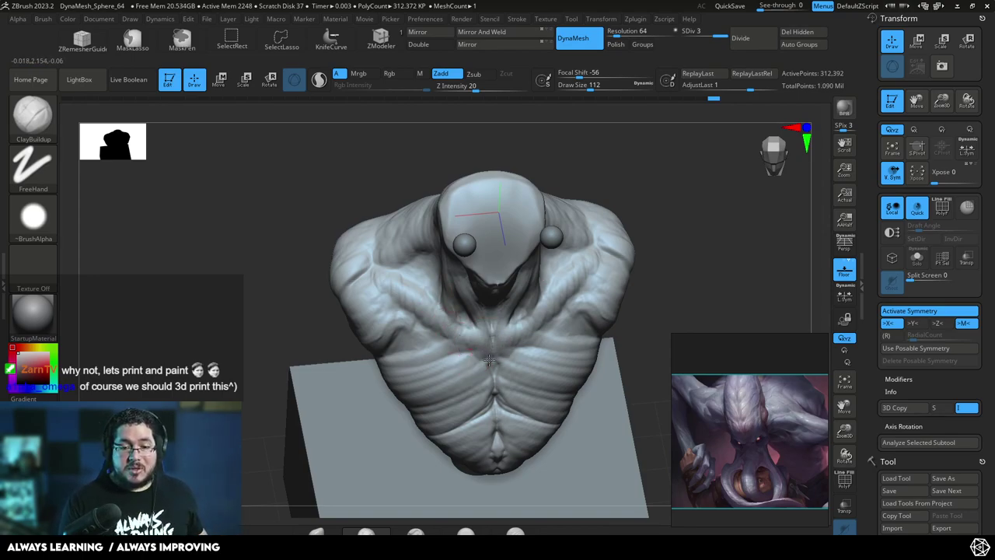
pyautogui.keyDown('shift'); pyautogui.moveTo(639, 187); pyautogui.dragTo(602, 216); pyautogui.keyUp('shift')
pyautogui.keyDown('alt'); pyautogui.moveTo(614, 252); pyautogui.dragTo(597, 238); pyautogui.keyUp('alt')
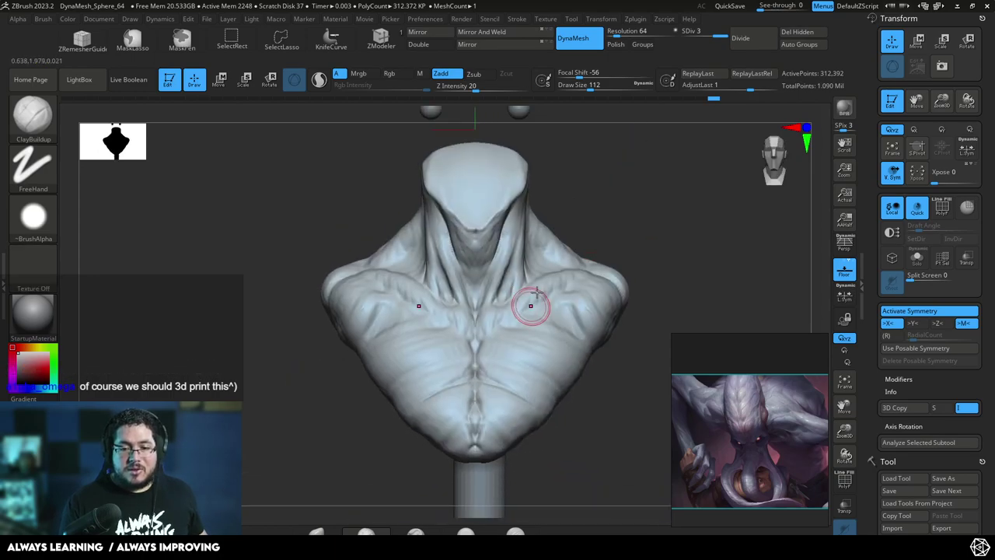
# - Reshape the collarbones and front shoulders with the Move brush at a draw size of about 299 and soften the upper chest
pyautogui.press('b')
pyautogui.press('m')
pyautogui.press('v')
pyautogui.press('space')
pyautogui.moveTo(567, 286); pyautogui.dragTo(582, 285)
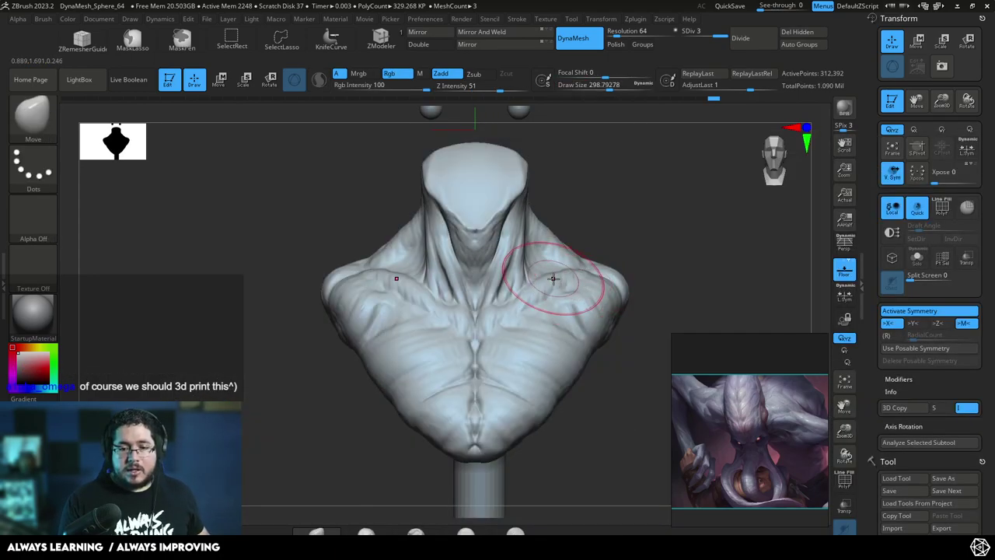
pyautogui.moveTo(557, 284); pyautogui.dragTo(535, 305, button='right')
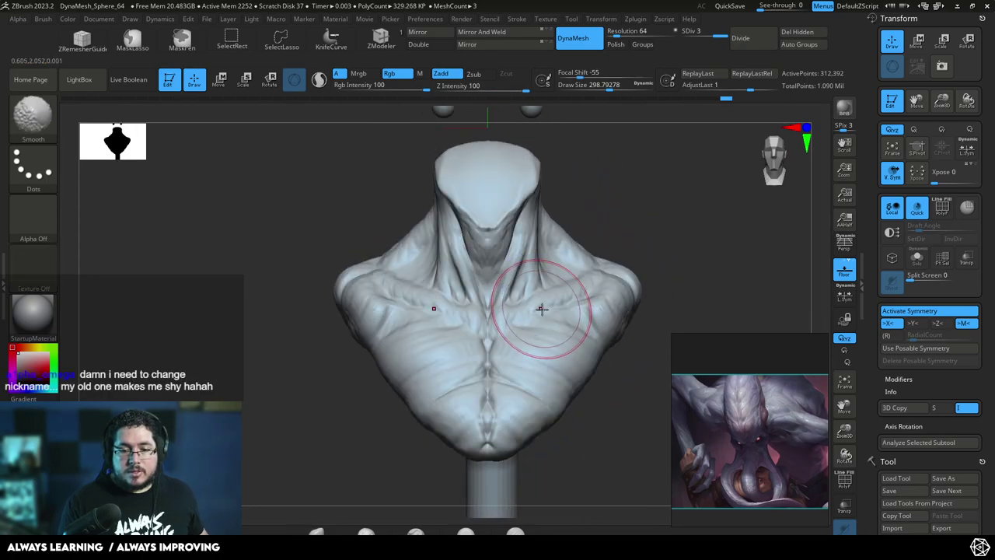
pyautogui.keyDown('alt'); pyautogui.moveTo(593, 211); pyautogui.dragTo(600, 222, button='right'); pyautogui.keyUp('alt')
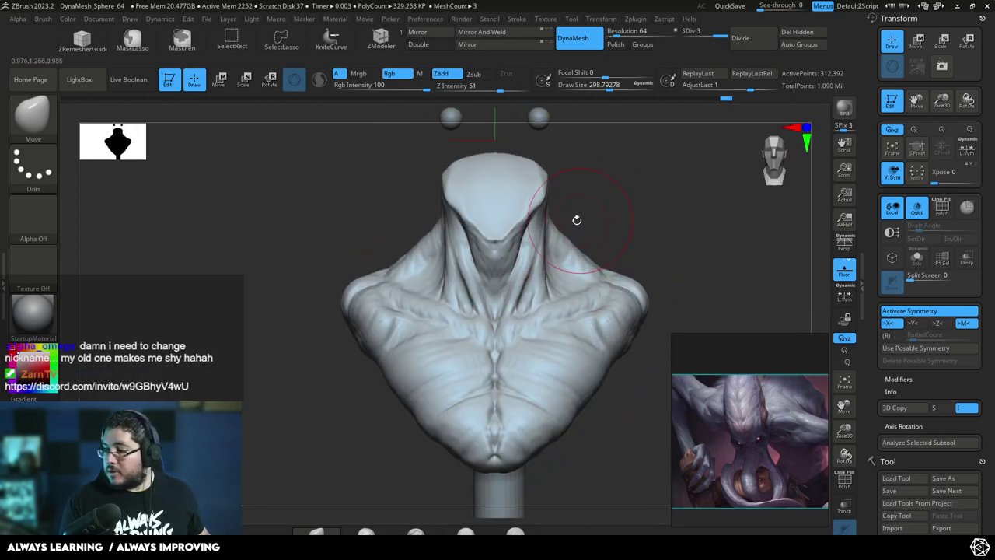
pyautogui.moveTo(633, 186); pyautogui.dragTo(643, 234, button='right')
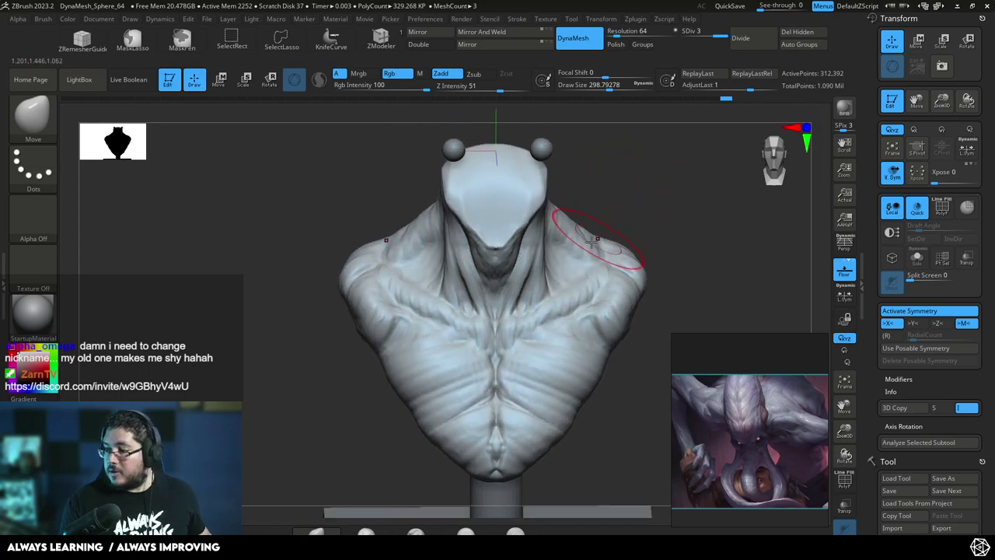
# - Flatten the planes of the trapezius, shoulders and outer chest with TrimDynamic at a draw size of about 177
pyautogui.press('b')
pyautogui.press('t')
pyautogui.press('d')
pyautogui.press('space')
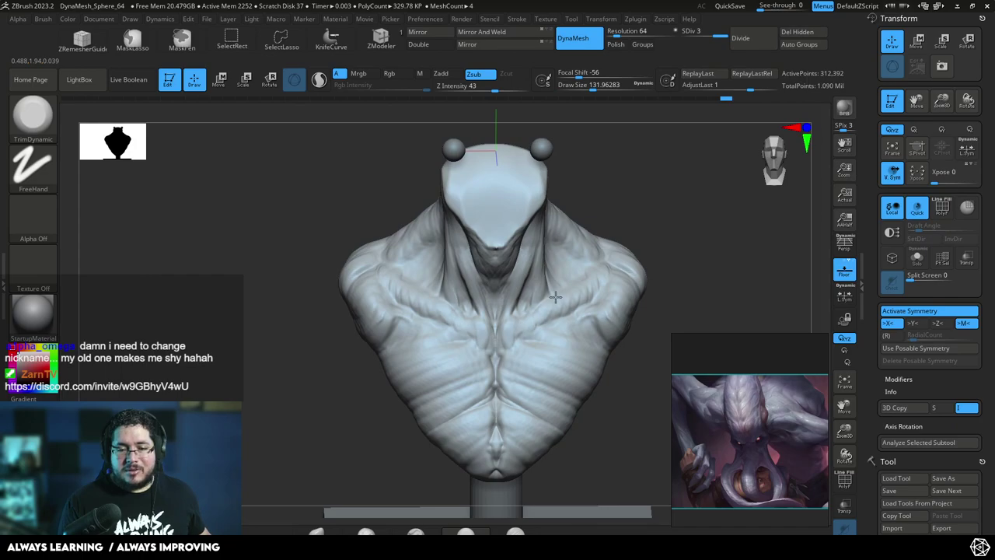
pyautogui.moveTo(589, 293); pyautogui.dragTo(573, 207, button='right')
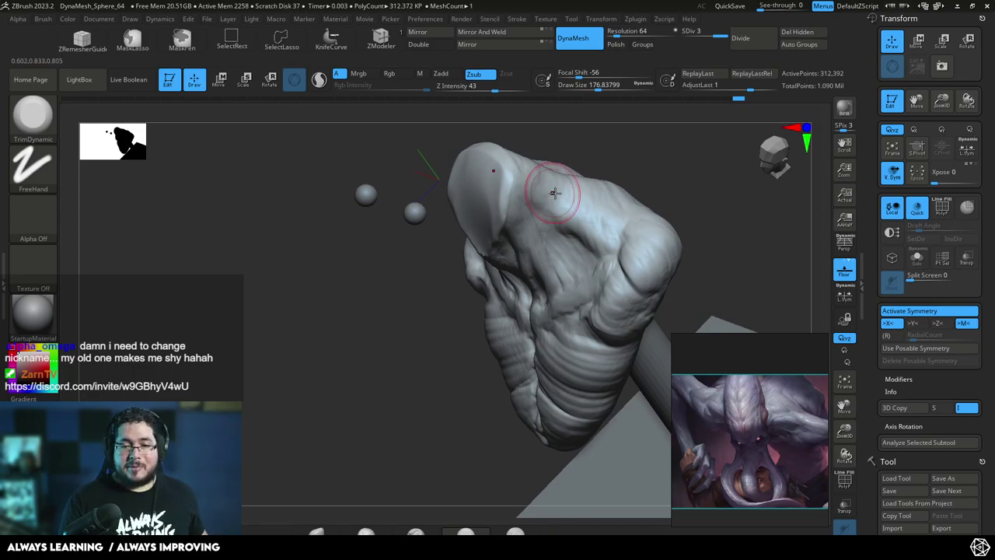
pyautogui.moveTo(634, 163); pyautogui.dragTo(615, 207, button='right')
pyautogui.moveTo(624, 223); pyautogui.dragTo(639, 261)
pyautogui.moveTo(636, 189)
pyautogui.mouseDown(button='right')
pyautogui.moveTo(695, 137)
pyautogui.moveTo(698, 160)
pyautogui.mouseUp(button='right')
pyautogui.moveTo(659, 287); pyautogui.dragTo(679, 262, button='right')
pyautogui.moveTo(596, 220)
pyautogui.mouseDown()
pyautogui.moveTo(587, 234)
pyautogui.moveTo(601, 247)
pyautogui.mouseUp()
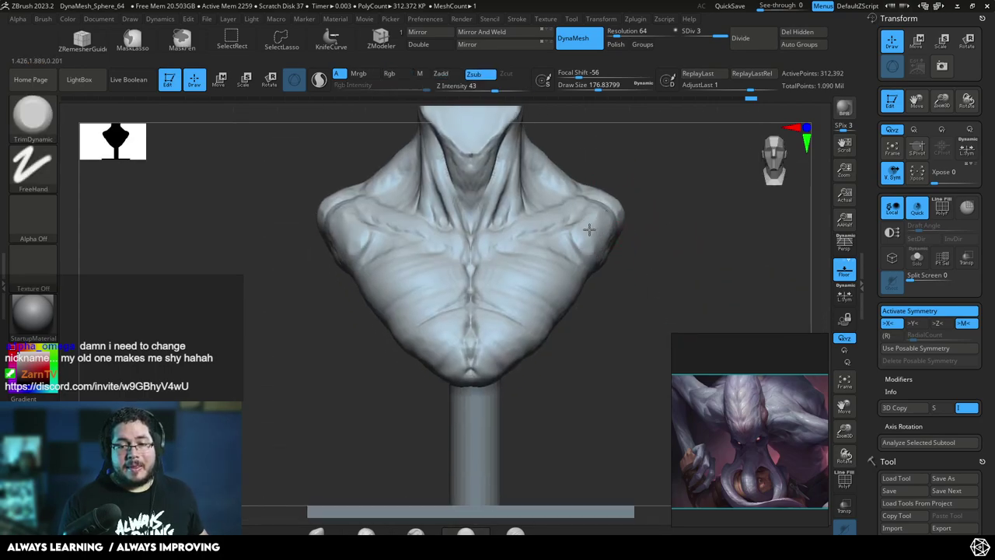
pyautogui.moveTo(588, 228)
pyautogui.mouseDown()
pyautogui.moveTo(624, 247)
pyautogui.moveTo(616, 230)
pyautogui.mouseUp()
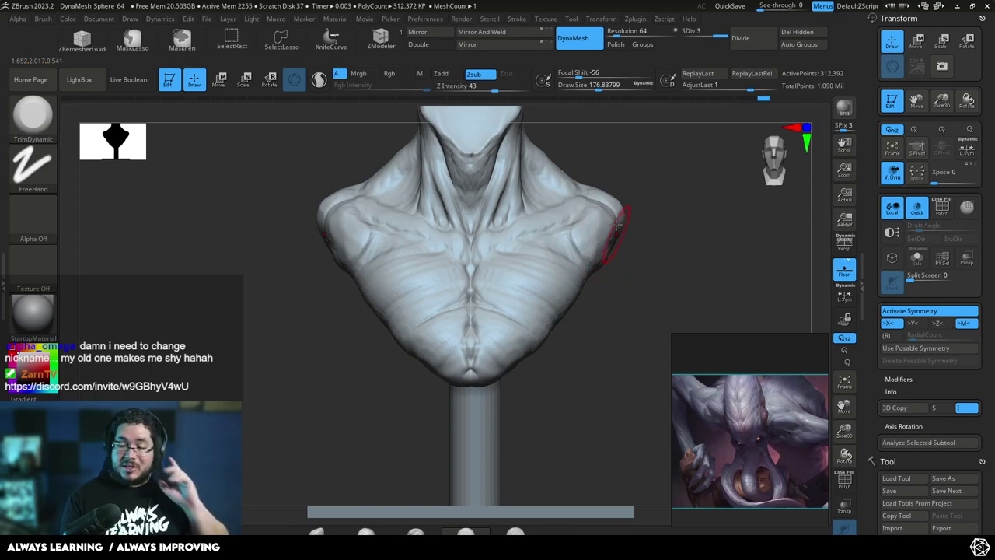
# - Try to clip the outer shoulders into flat vertical faces with ClipCurve, and undo the cut
pyautogui.moveTo(665, 238)
pyautogui.keyDown('ctrl'); pyautogui.mouseDown(button='right')
pyautogui.moveTo(649, 218)
pyautogui.moveTo(618, 215)
pyautogui.mouseUp(button='right'); pyautogui.keyUp('ctrl')
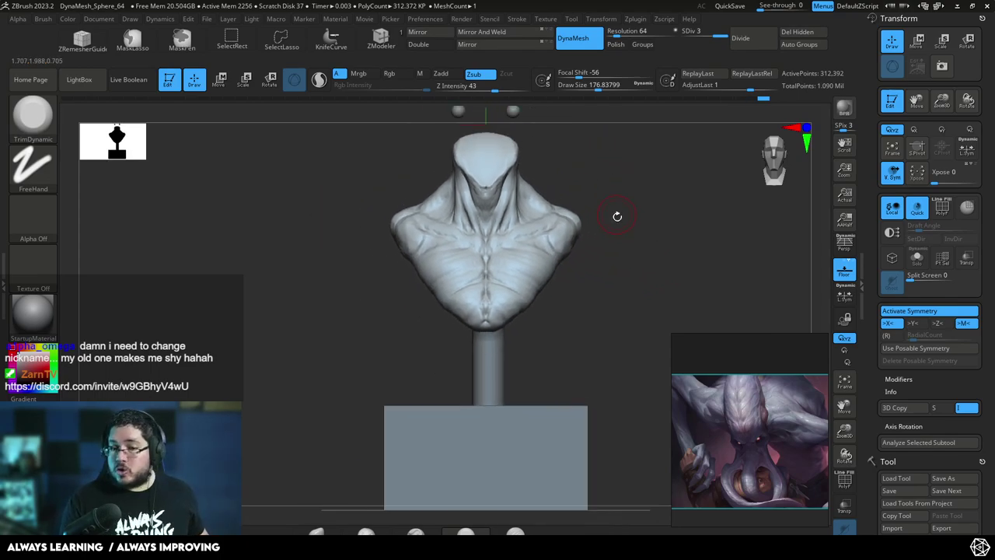
pyautogui.hotkey('ctrl', 'shift')
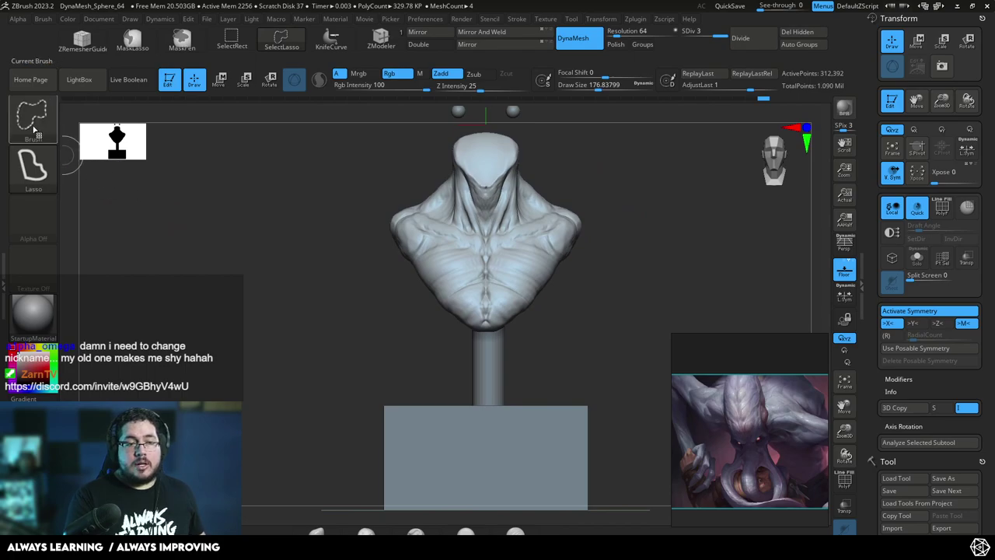
pyautogui.click(32, 116)
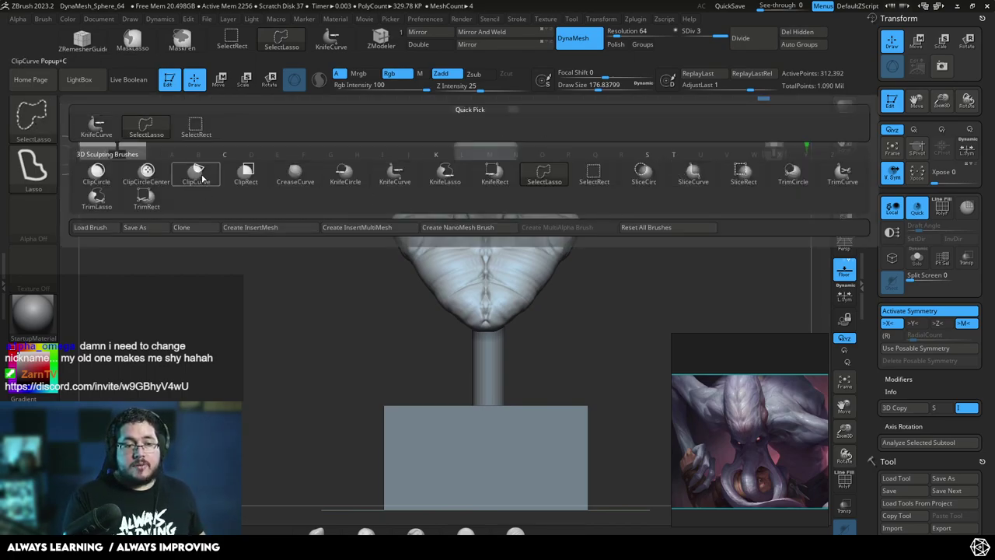
pyautogui.click(201, 177)
pyautogui.moveTo(561, 156)
pyautogui.keyDown('ctrl'); pyautogui.keyDown('shift'); pyautogui.mouseDown()
pyautogui.moveTo(575, 276)
pyautogui.moveTo(569, 373)
pyautogui.moveTo(558, 374)
pyautogui.moveTo(555, 362)
pyautogui.moveTo(583, 356)
pyautogui.moveTo(547, 360)
pyautogui.mouseUp(); pyautogui.keyUp('shift'); pyautogui.keyUp('ctrl')
pyautogui.moveTo(547, 360)
pyautogui.mouseDown()
pyautogui.moveTo(603, 272)
pyautogui.moveTo(514, 256)
pyautogui.mouseUp()
pyautogui.moveTo(687, 210); pyautogui.dragTo(719, 222)
pyautogui.keyDown('alt'); pyautogui.moveTo(686, 241); pyautogui.dragTo(615, 172); pyautogui.keyUp('alt')
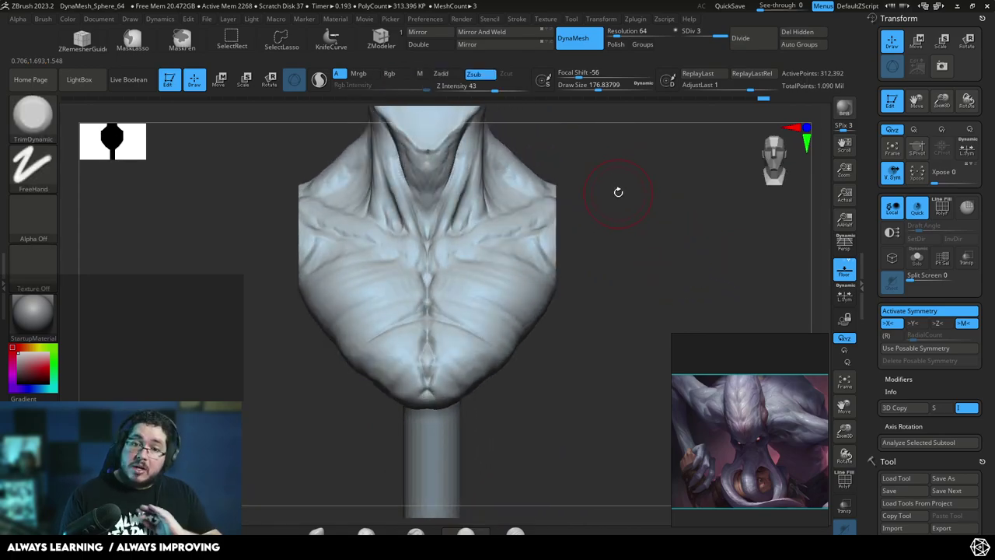
pyautogui.moveTo(631, 228)
pyautogui.mouseDown()
pyautogui.moveTo(575, 264)
pyautogui.moveTo(513, 331)
pyautogui.moveTo(609, 317)
pyautogui.moveTo(622, 274)
pyautogui.moveTo(602, 238)
pyautogui.mouseUp()
pyautogui.hotkey('ctrl', 'z')
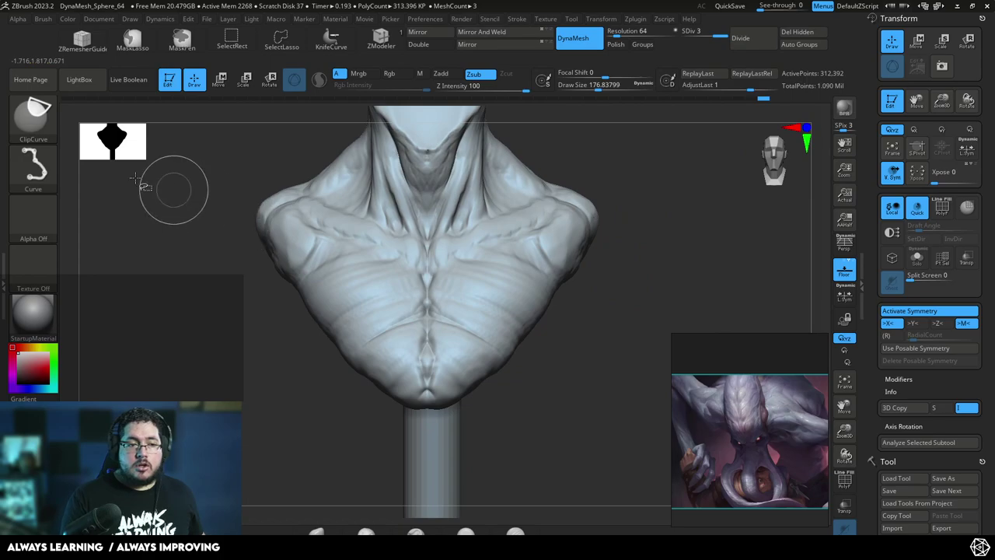
# - Clip both outer shoulders into flat vertical faces with ClipCurve
pyautogui.click(44, 132)
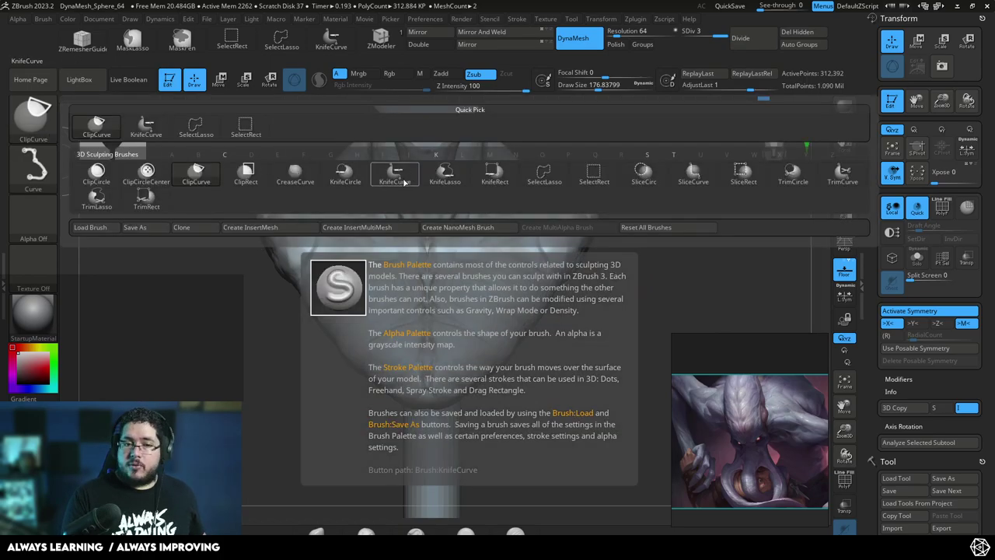
pyautogui.click(397, 172)
pyautogui.moveTo(576, 151)
pyautogui.mouseDown()
pyautogui.moveTo(585, 366)
pyautogui.moveTo(568, 402)
pyautogui.mouseUp()
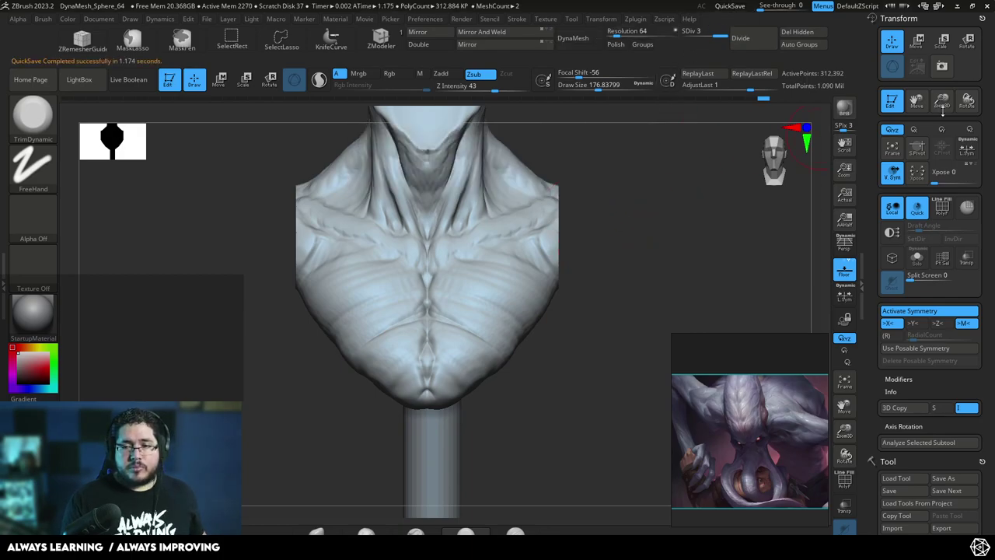
# - Save the sculpt to the Desktop as a ZBrush tool named Minmdflayer
pyautogui.click(982, 17)
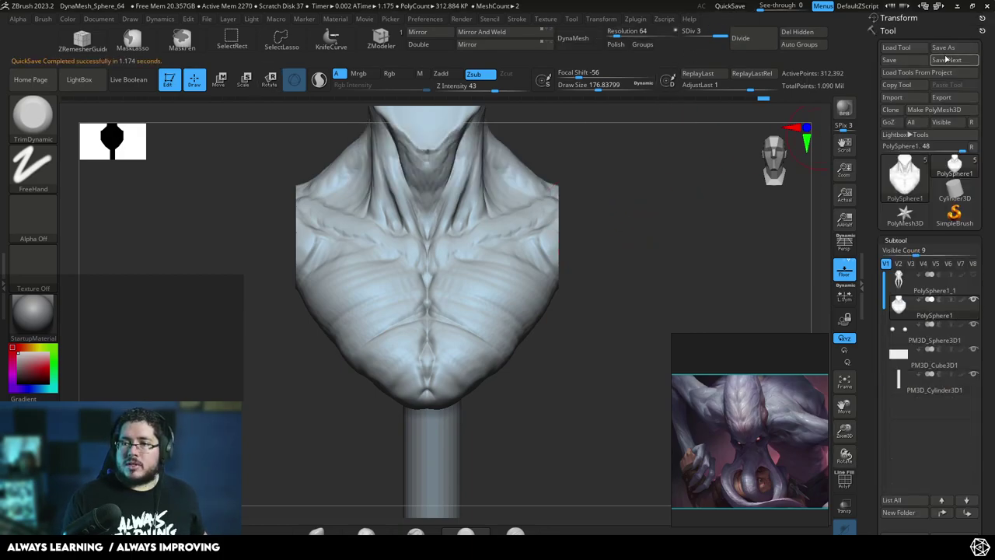
pyautogui.click(955, 49)
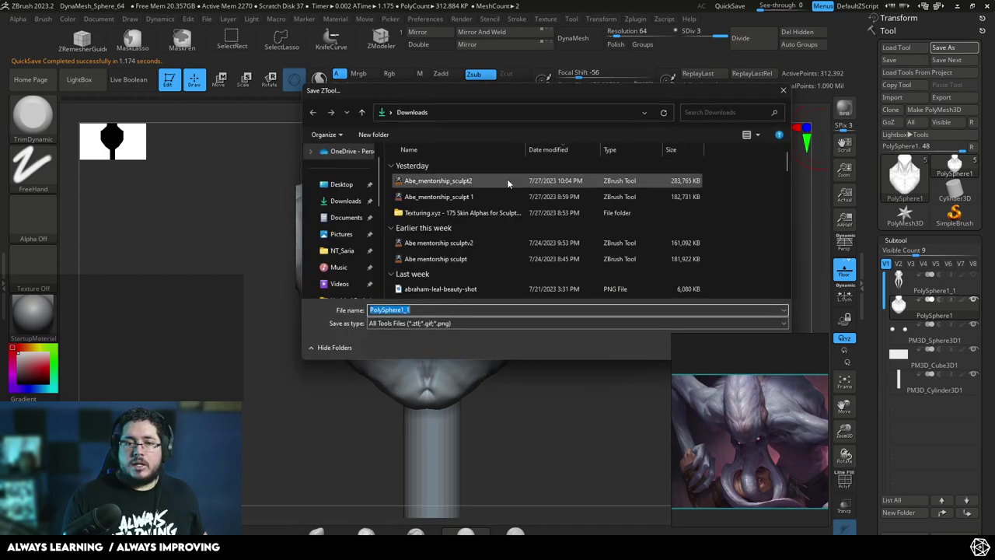
pyautogui.click(342, 184)
pyautogui.doubleClick(410, 310)
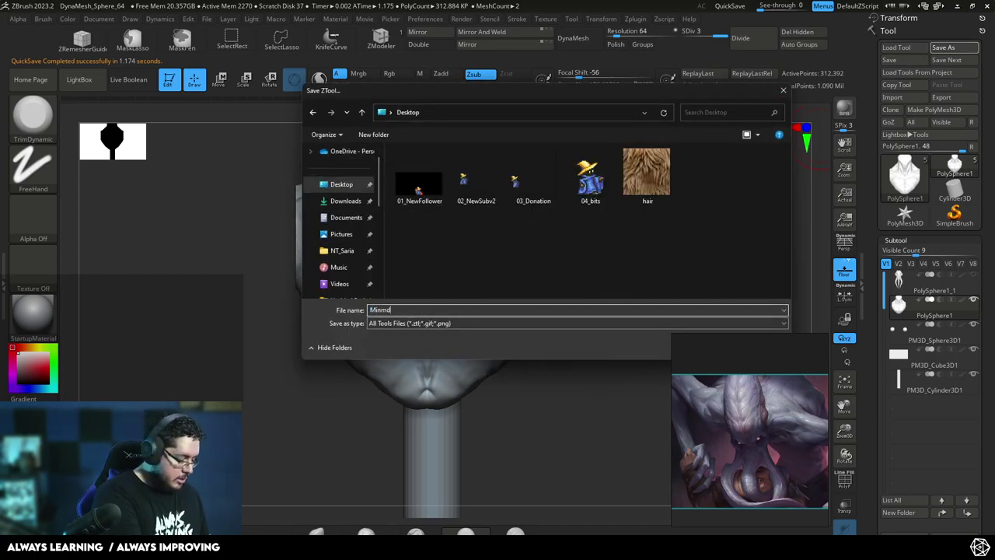
pyautogui.write('Minmdflayer')
pyautogui.press('Return')
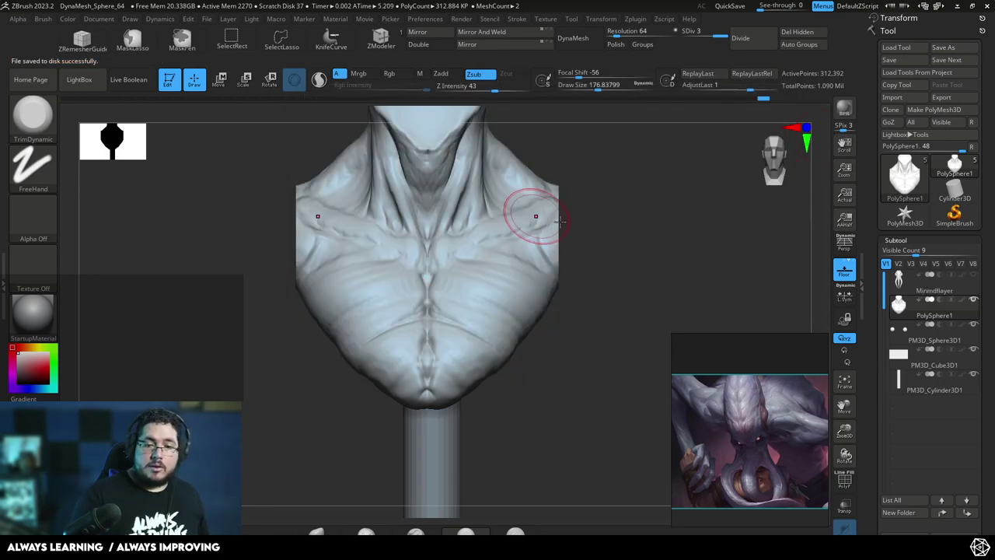
# - Clip the sides of the lower chest into diagonal planes and its tip into a flat bottom edge with ClipCurve
pyautogui.keyDown('ctrl'); pyautogui.keyDown('shift'); pyautogui.moveTo(606, 196); pyautogui.dragTo(463, 404); pyautogui.keyUp('shift'); pyautogui.keyUp('ctrl')
pyautogui.moveTo(542, 351); pyautogui.dragTo(515, 353)
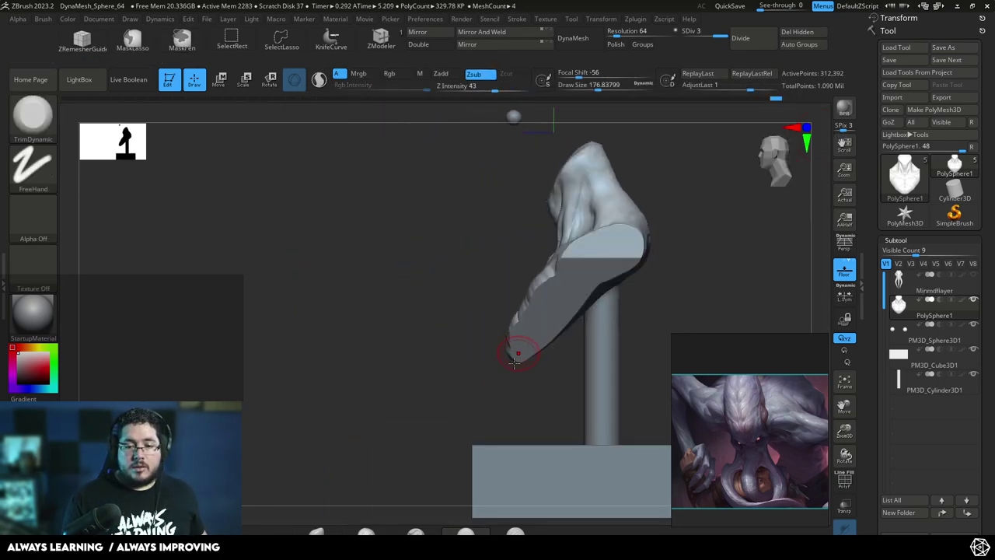
pyautogui.moveTo(655, 332)
pyautogui.keyDown('ctrl'); pyautogui.keyDown('shift'); pyautogui.mouseDown()
pyautogui.moveTo(366, 333)
pyautogui.moveTo(375, 349)
pyautogui.moveTo(477, 313)
pyautogui.mouseUp(); pyautogui.keyUp('shift'); pyautogui.keyUp('ctrl')
pyautogui.keyDown('ctrl'); pyautogui.keyDown('shift'); pyautogui.moveTo(585, 174); pyautogui.dragTo(581, 462); pyautogui.keyUp('shift'); pyautogui.keyUp('ctrl')
pyautogui.moveTo(625, 381)
pyautogui.mouseDown()
pyautogui.moveTo(531, 416)
pyautogui.moveTo(497, 444)
pyautogui.moveTo(614, 369)
pyautogui.moveTo(669, 382)
pyautogui.moveTo(591, 338)
pyautogui.mouseUp()
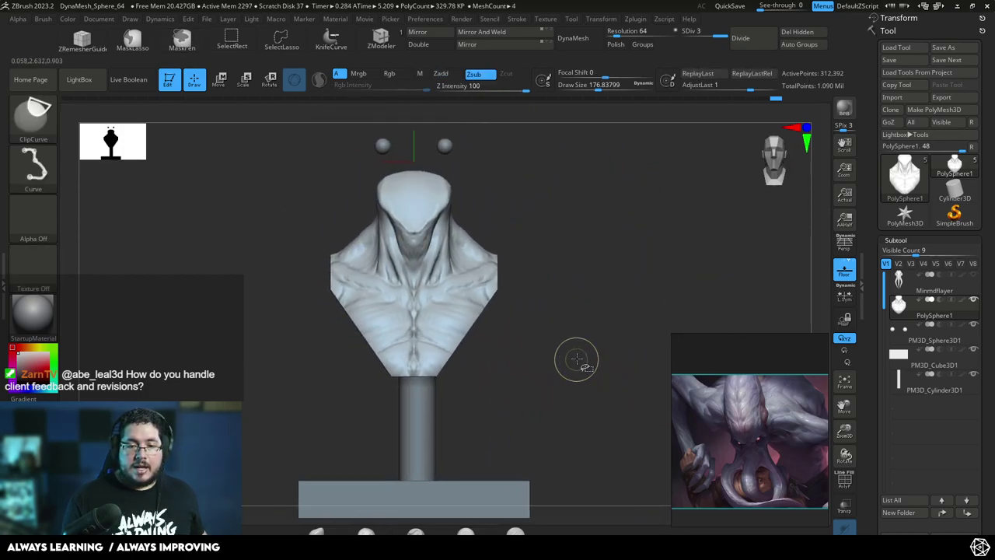
pyautogui.moveTo(583, 372); pyautogui.dragTo(635, 223)
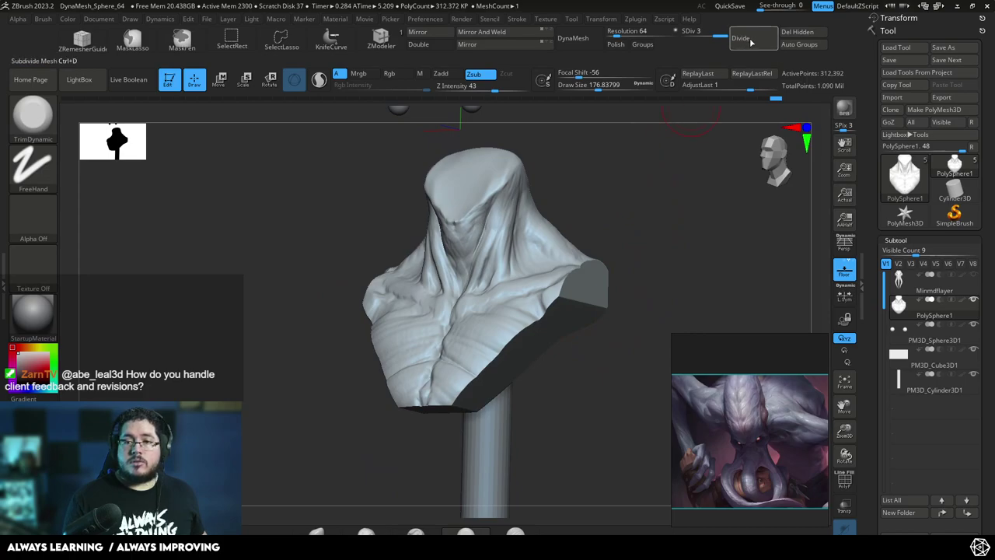
pyautogui.click(573, 38)
pyautogui.click(549, 62)
pyautogui.hotkey('ctrl', 'z')
# - Remesh the clipped torso with DynaMesh at a resolution of 344 without freezing the subdivision levels
pyautogui.click(618, 32)
pyautogui.click(577, 37)
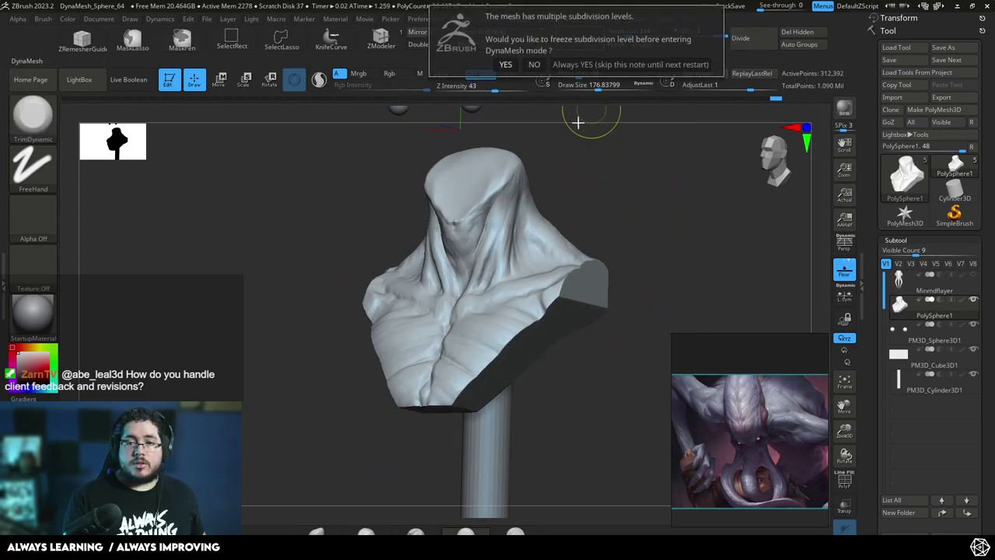
pyautogui.click(535, 67)
# - Bevel the sharp cut edges along the lower chest and front shoulder with TrimDynamic at a draw size of about 104
pyautogui.moveTo(638, 251); pyautogui.dragTo(600, 237)
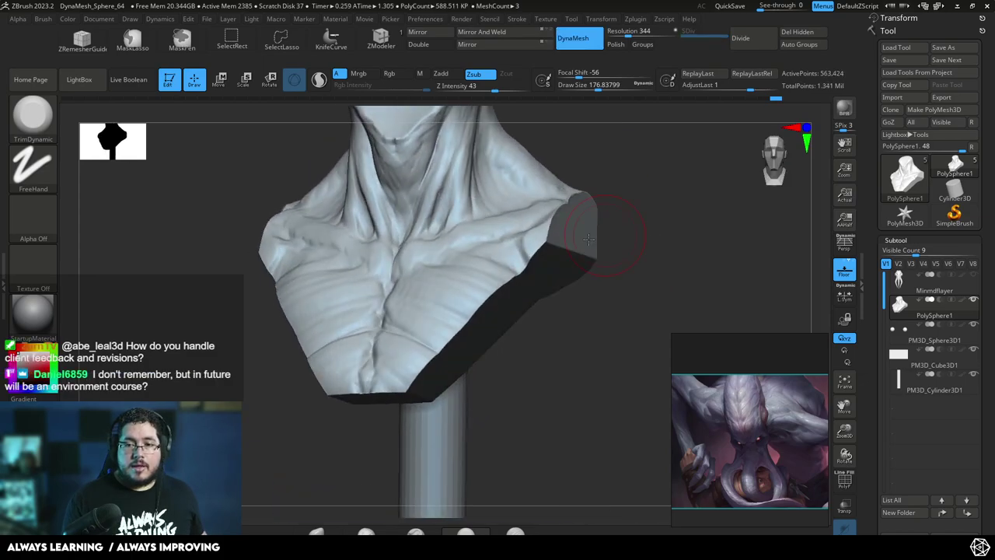
pyautogui.press('b')
pyautogui.press('t')
pyautogui.press('d')
pyautogui.press('space')
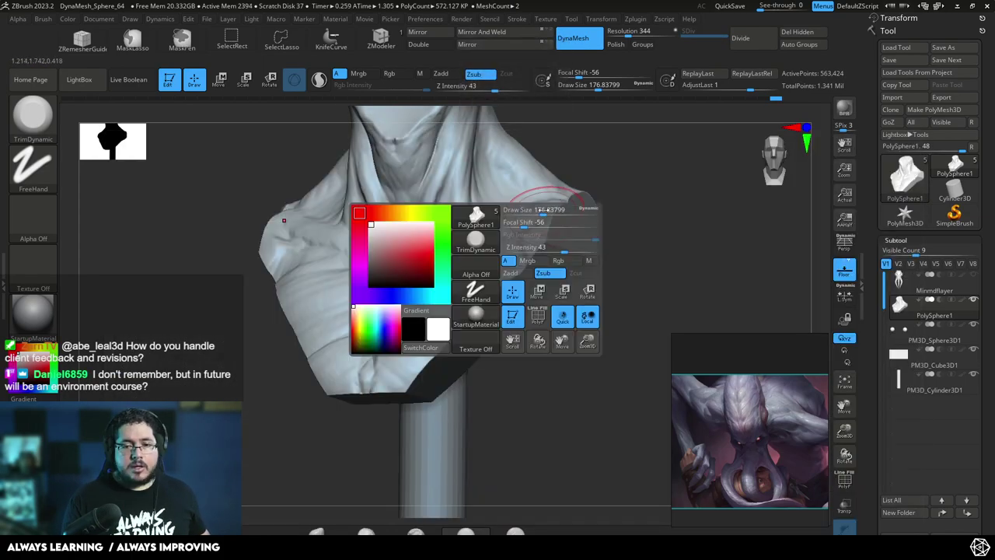
pyautogui.moveTo(544, 211); pyautogui.dragTo(534, 210)
pyautogui.moveTo(471, 339); pyautogui.dragTo(416, 383)
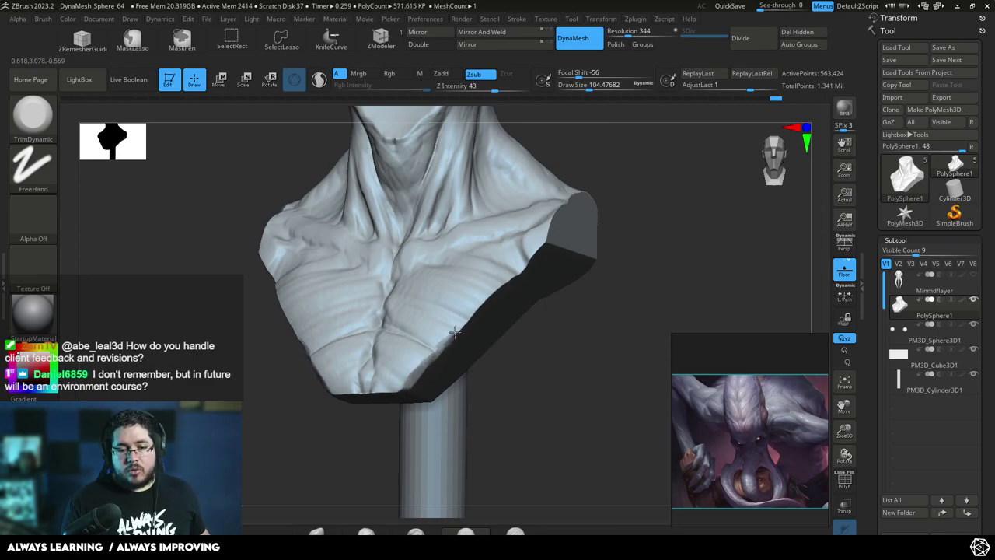
pyautogui.moveTo(544, 319); pyautogui.dragTo(382, 360)
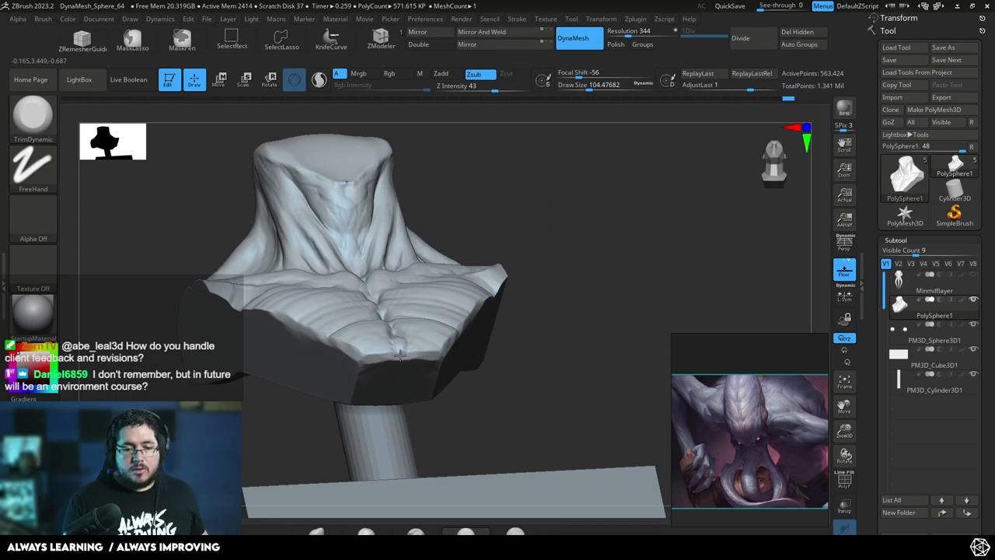
pyautogui.moveTo(511, 294)
pyautogui.keyDown('shift'); pyautogui.mouseDown()
pyautogui.moveTo(502, 339)
pyautogui.moveTo(459, 336)
pyautogui.moveTo(495, 325)
pyautogui.mouseUp(); pyautogui.keyUp('shift')
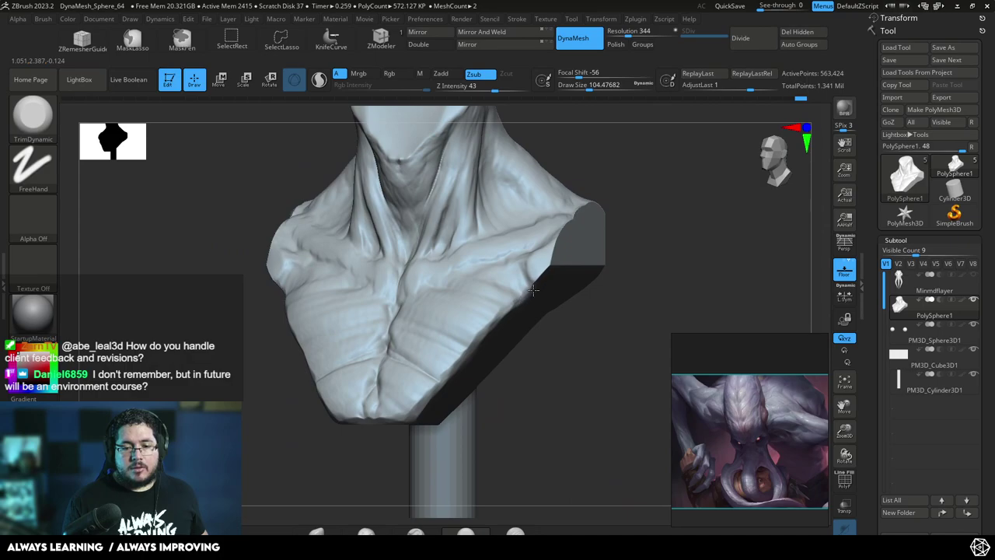
pyautogui.moveTo(549, 259)
pyautogui.mouseDown()
pyautogui.moveTo(586, 241)
pyautogui.moveTo(518, 289)
pyautogui.moveTo(526, 263)
pyautogui.mouseUp()
pyautogui.moveTo(582, 225)
pyautogui.mouseDown()
pyautogui.moveTo(562, 231)
pyautogui.moveTo(502, 292)
pyautogui.mouseUp()
# - Trim the rims of the shoulder cuts and the torso's underside with TrimDynamic at a draw size of about 128
pyautogui.press('space')
pyautogui.moveTo(552, 231); pyautogui.dragTo(506, 294)
pyautogui.moveTo(538, 204)
pyautogui.mouseDown()
pyautogui.moveTo(589, 261)
pyautogui.moveTo(515, 267)
pyautogui.moveTo(544, 216)
pyautogui.moveTo(555, 217)
pyautogui.mouseUp()
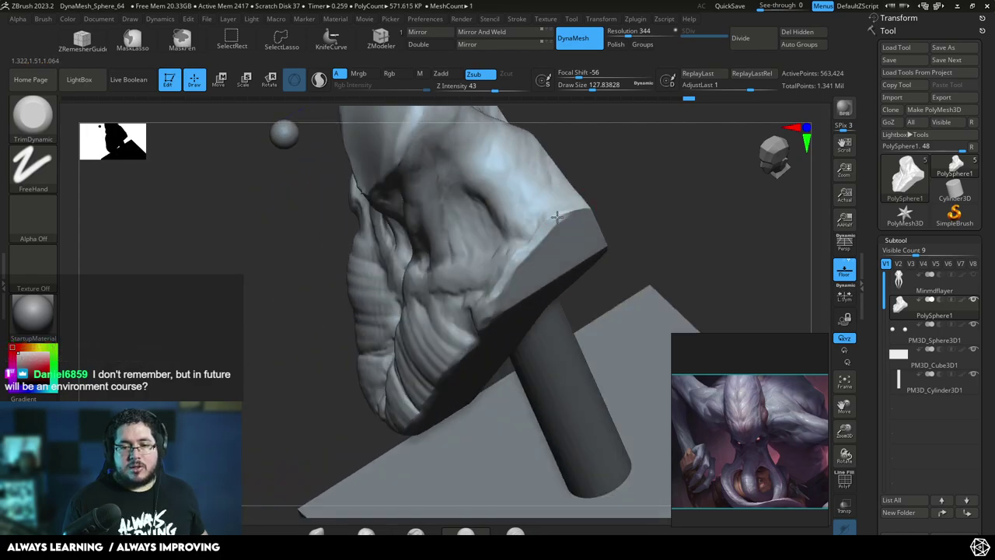
pyautogui.moveTo(614, 195); pyautogui.dragTo(583, 208)
pyautogui.moveTo(545, 267)
pyautogui.mouseDown()
pyautogui.moveTo(533, 278)
pyautogui.moveTo(575, 313)
pyautogui.moveTo(649, 260)
pyautogui.moveTo(628, 286)
pyautogui.mouseUp()
pyautogui.moveTo(587, 321); pyautogui.dragTo(559, 310)
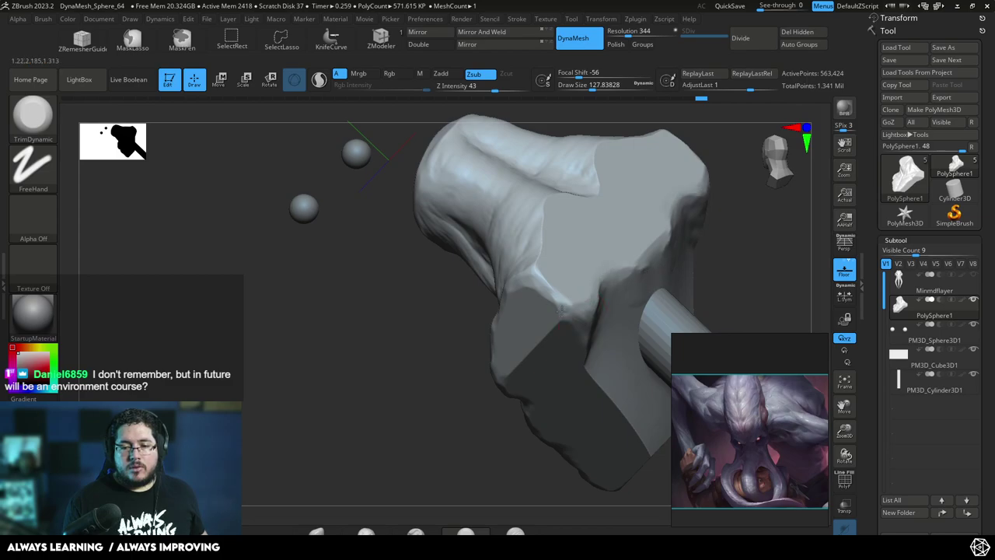
pyautogui.keyDown('alt'); pyautogui.moveTo(540, 467); pyautogui.dragTo(536, 359); pyautogui.keyUp('alt')
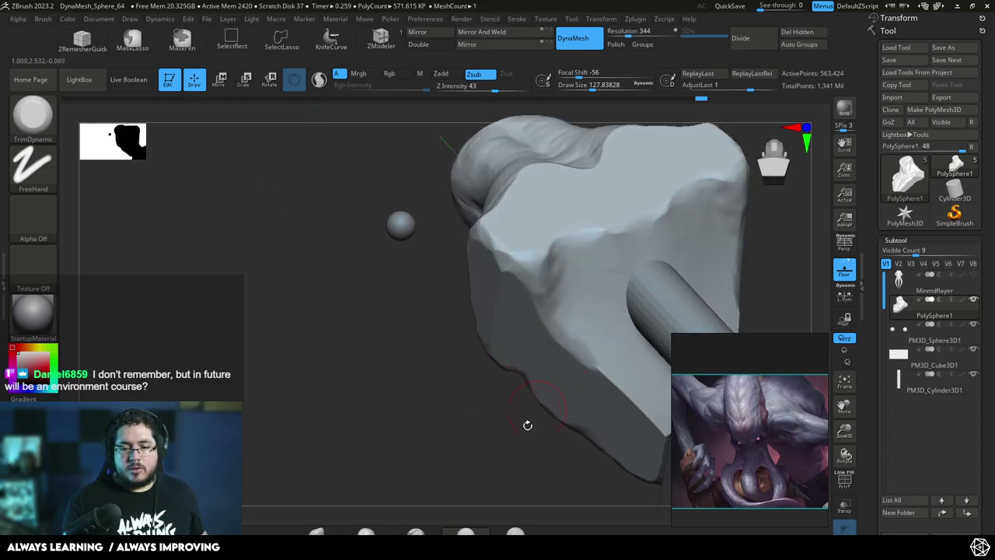
pyautogui.keyDown('alt'); pyautogui.moveTo(535, 413); pyautogui.dragTo(453, 354); pyautogui.keyUp('alt')
pyautogui.moveTo(548, 329)
pyautogui.mouseDown(button='right')
pyautogui.moveTo(538, 334)
pyautogui.moveTo(550, 381)
pyautogui.mouseUp(button='right')
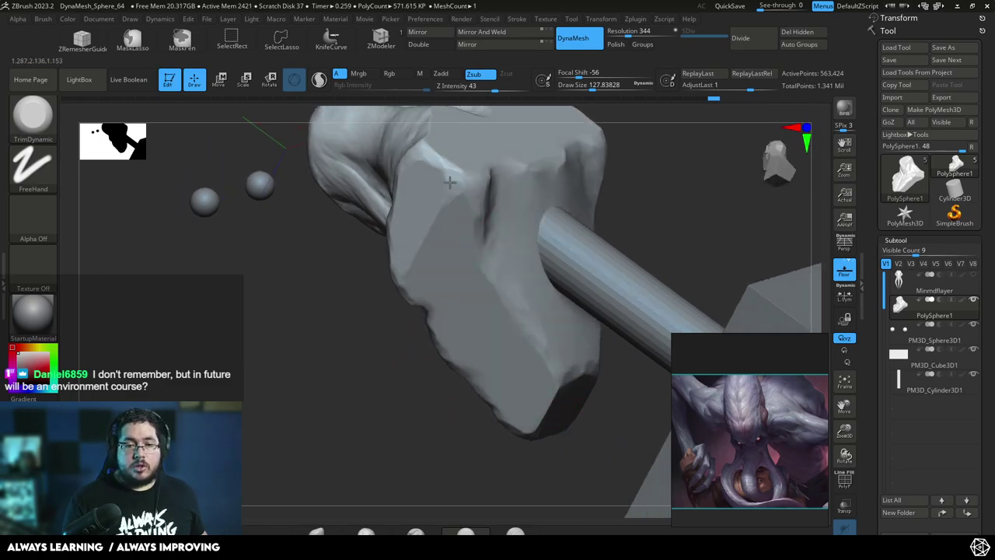
# - Flatten the side cut faces from the shoulder to the chest tip with TrimDynamic at a draw size of about 167
pyautogui.moveTo(396, 303); pyautogui.dragTo(389, 359, button='right')
pyautogui.press('space')
pyautogui.moveTo(427, 235)
pyautogui.mouseDown()
pyautogui.moveTo(403, 267)
pyautogui.moveTo(430, 207)
pyautogui.mouseUp()
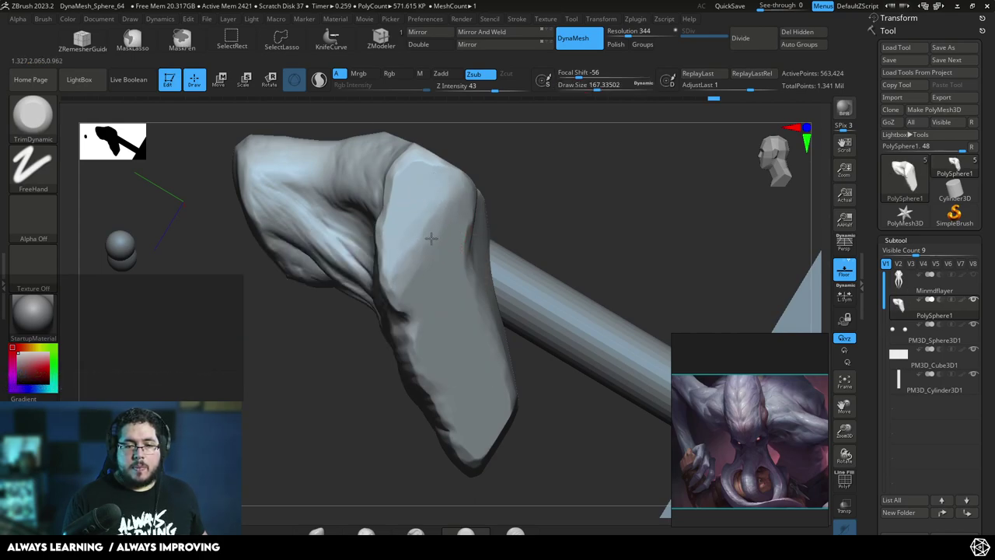
pyautogui.moveTo(407, 301)
pyautogui.mouseDown(button='right')
pyautogui.moveTo(533, 169)
pyautogui.moveTo(474, 378)
pyautogui.moveTo(526, 355)
pyautogui.mouseUp(button='right')
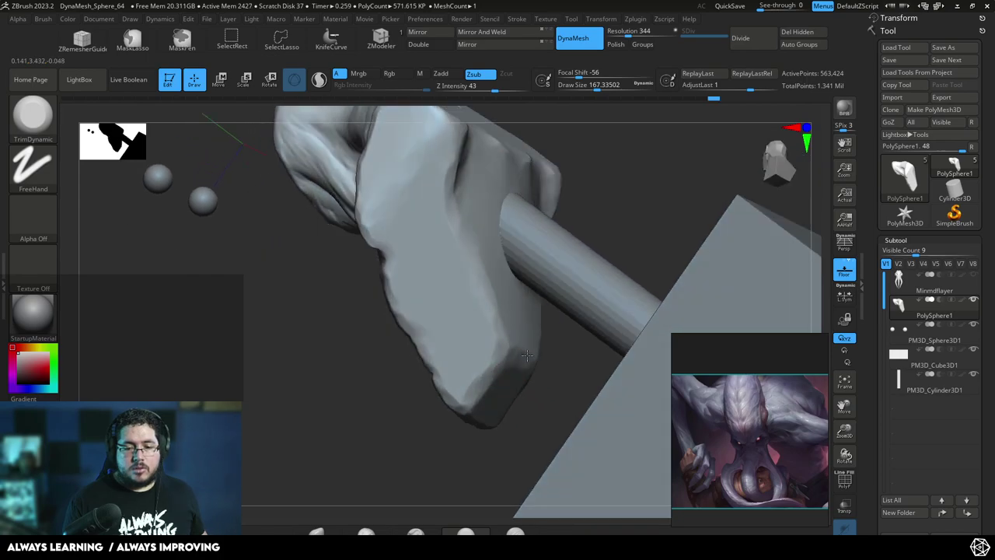
pyautogui.moveTo(587, 216)
pyautogui.mouseDown(button='right')
pyautogui.moveTo(570, 269)
pyautogui.moveTo(566, 250)
pyautogui.mouseUp(button='right')
# - Trim the edges where the upper back meets the cut faces with TrimDynamic at a draw size of about 104
pyautogui.press('space')
pyautogui.moveTo(566, 250); pyautogui.dragTo(572, 251)
pyautogui.moveTo(571, 252); pyautogui.dragTo(441, 204, button='right')
pyautogui.moveTo(440, 203); pyautogui.dragTo(427, 237)
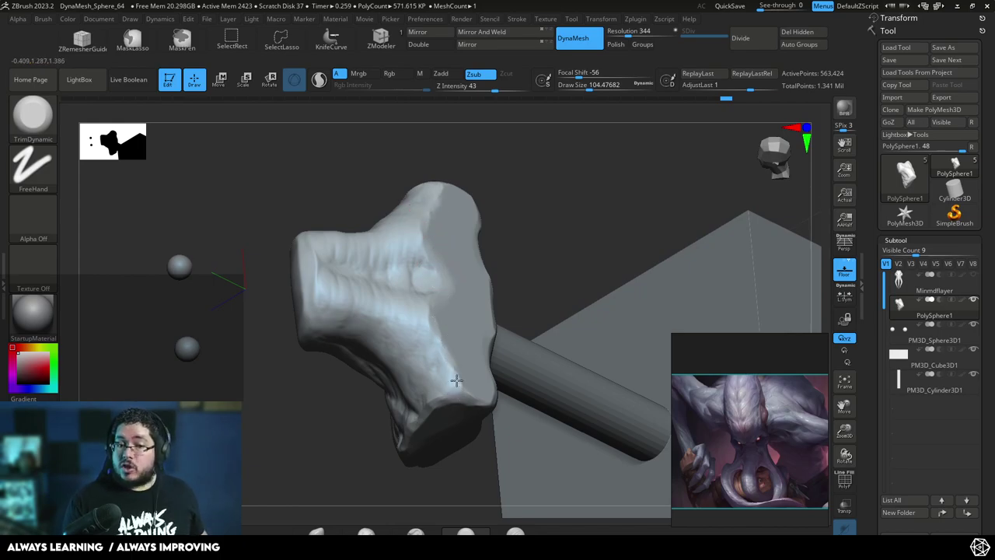
pyautogui.moveTo(488, 230); pyautogui.dragTo(421, 286, button='right')
pyautogui.moveTo(460, 194); pyautogui.dragTo(442, 222, button='right')
pyautogui.moveTo(445, 220); pyautogui.dragTo(425, 218)
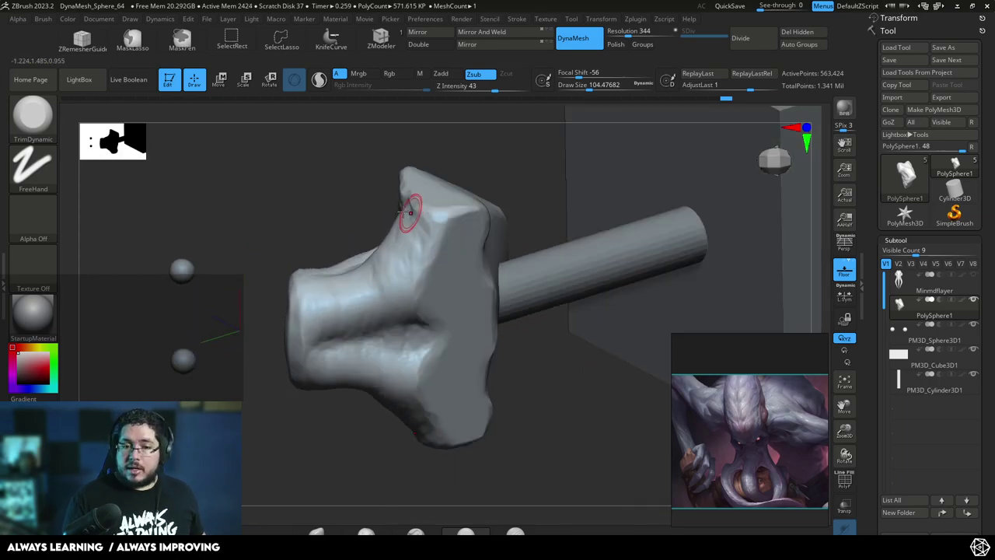
# - Clean up the corners of the shoulder cuts with TrimDynamic at draw sizes of about 104 and 136
pyautogui.moveTo(412, 215); pyautogui.dragTo(416, 205, button='right')
pyautogui.moveTo(415, 204); pyautogui.dragTo(403, 206)
pyautogui.moveTo(425, 217)
pyautogui.mouseDown(button='right')
pyautogui.moveTo(448, 407)
pyautogui.moveTo(451, 200)
pyautogui.moveTo(317, 214)
pyautogui.moveTo(401, 314)
pyautogui.moveTo(424, 311)
pyautogui.mouseUp(button='right')
pyautogui.keyDown('ctrl'); pyautogui.moveTo(424, 311); pyautogui.dragTo(429, 257, button='right'); pyautogui.keyUp('ctrl')
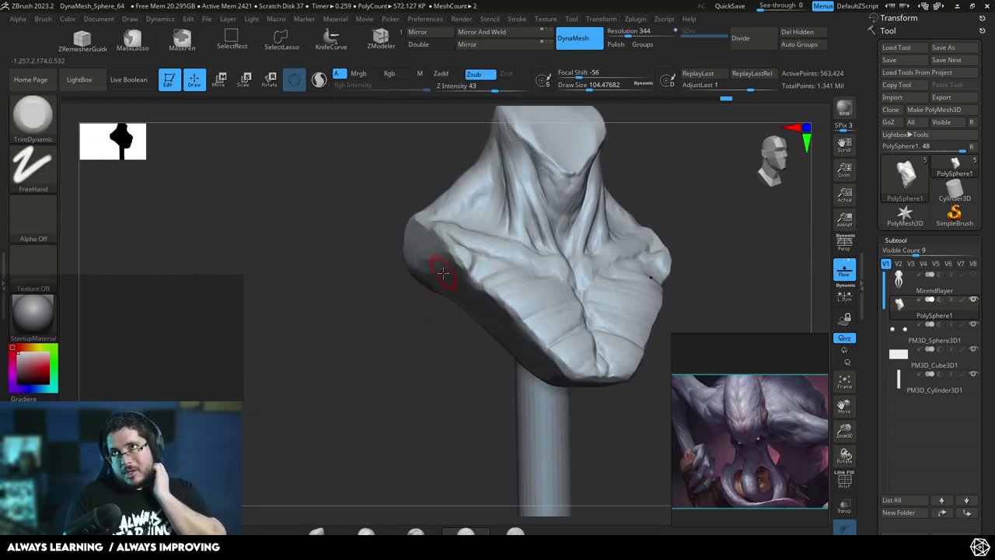
pyautogui.press('space')
pyautogui.moveTo(457, 258); pyautogui.dragTo(468, 269)
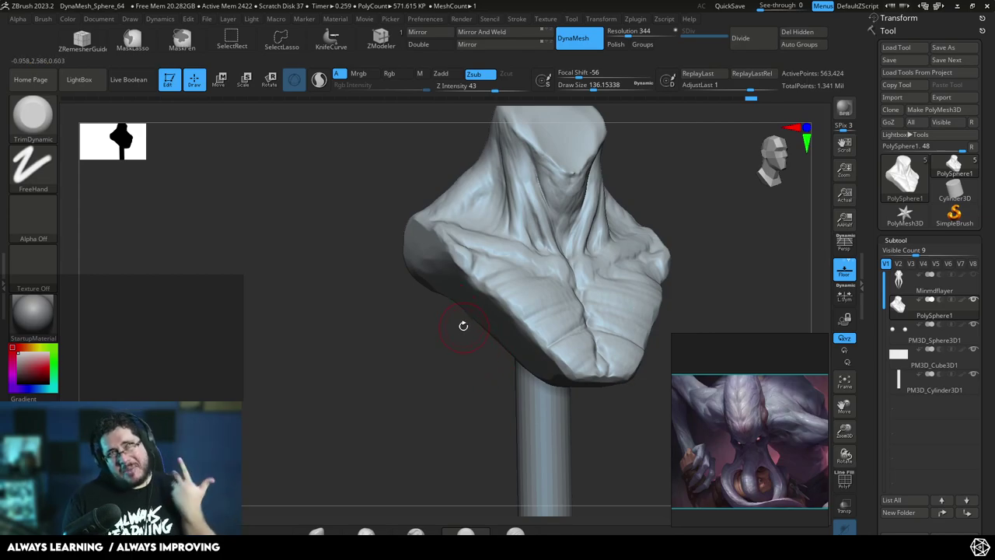
# - Show the tentacled head subtool together with the torso
pyautogui.moveTo(465, 372)
pyautogui.keyDown('alt'); pyautogui.mouseDown()
pyautogui.moveTo(440, 356)
pyautogui.moveTo(441, 380)
pyautogui.moveTo(424, 376)
pyautogui.moveTo(436, 353)
pyautogui.mouseUp(); pyautogui.keyUp('alt')
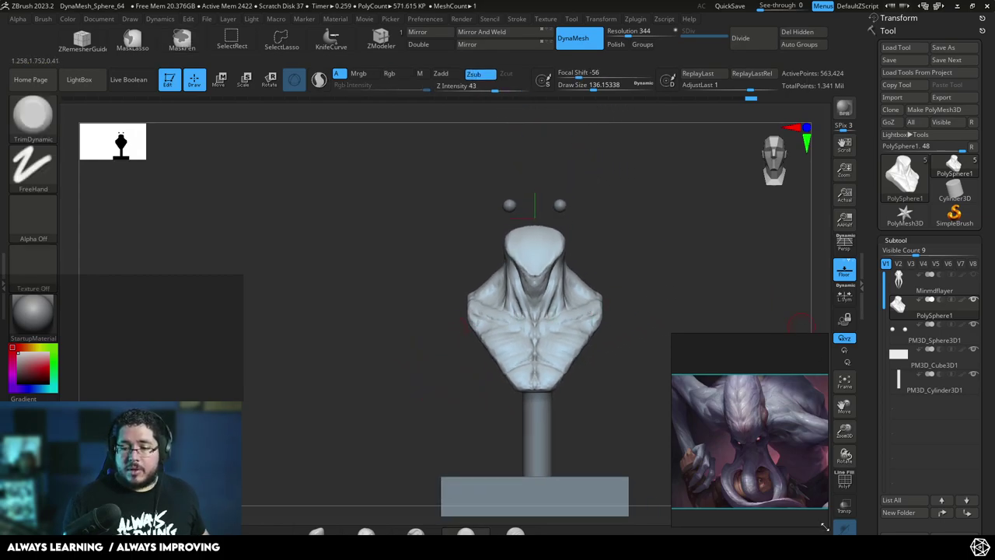
pyautogui.click(974, 275)
pyautogui.keyDown('alt'); pyautogui.moveTo(665, 258); pyautogui.dragTo(677, 267); pyautogui.keyUp('alt')
pyautogui.keyDown('alt'); pyautogui.moveTo(678, 266); pyautogui.dragTo(582, 283); pyautogui.keyUp('alt')
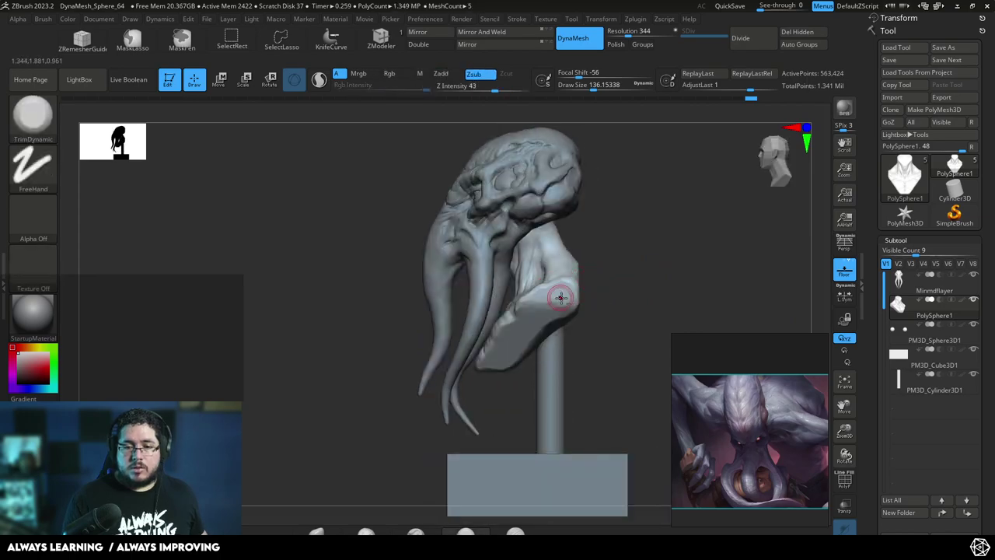
# - Center the transform gizmo on the torso and rotate the torso about 25 degrees around its vertical axis beneath the head
pyautogui.press('w')
pyautogui.moveTo(537, 242); pyautogui.dragTo(547, 245)
pyautogui.moveTo(612, 214); pyautogui.dragTo(658, 210)
pyautogui.moveTo(559, 239)
pyautogui.mouseDown()
pyautogui.moveTo(654, 215)
pyautogui.moveTo(638, 211)
pyautogui.moveTo(631, 226)
pyautogui.mouseUp()
pyautogui.hotkey('ctrl', 'z')
pyautogui.click(511, 153)
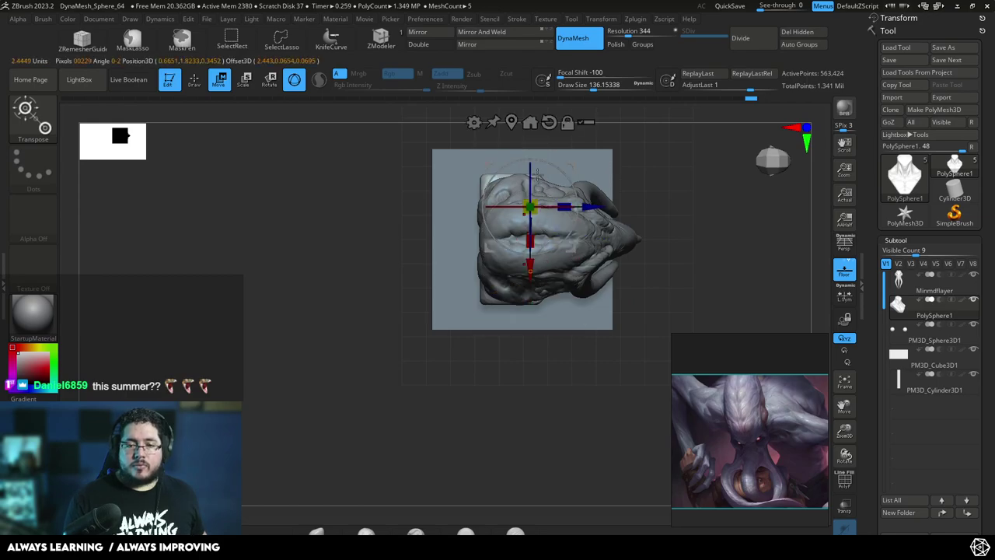
pyautogui.click(511, 125)
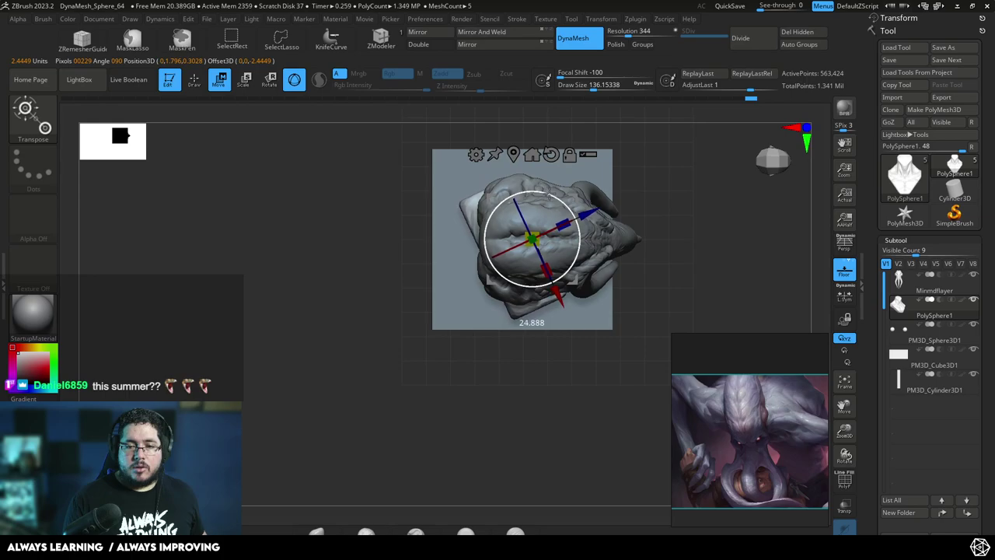
pyautogui.moveTo(636, 173)
pyautogui.mouseDown()
pyautogui.moveTo(664, 182)
pyautogui.moveTo(600, 135)
pyautogui.moveTo(608, 180)
pyautogui.moveTo(623, 158)
pyautogui.moveTo(640, 159)
pyautogui.moveTo(622, 248)
pyautogui.mouseUp()
pyautogui.press('q')
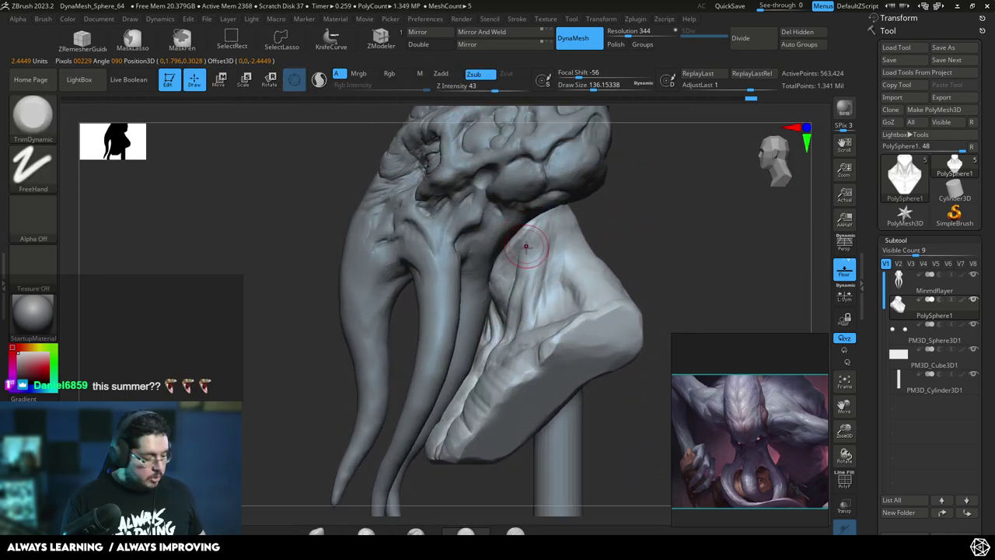
# - Reshape the neck to fit under the turned head with the Move brush at a draw size of about 500
pyautogui.press('b')
pyautogui.press('m')
pyautogui.press('v')
pyautogui.press('space')
pyautogui.moveTo(528, 242); pyautogui.dragTo(549, 243)
pyautogui.moveTo(552, 242); pyautogui.dragTo(529, 234, button='right')
pyautogui.press('space')
pyautogui.press('space')
pyautogui.moveTo(509, 234); pyautogui.dragTo(493, 213)
pyautogui.moveTo(638, 213); pyautogui.dragTo(684, 210)
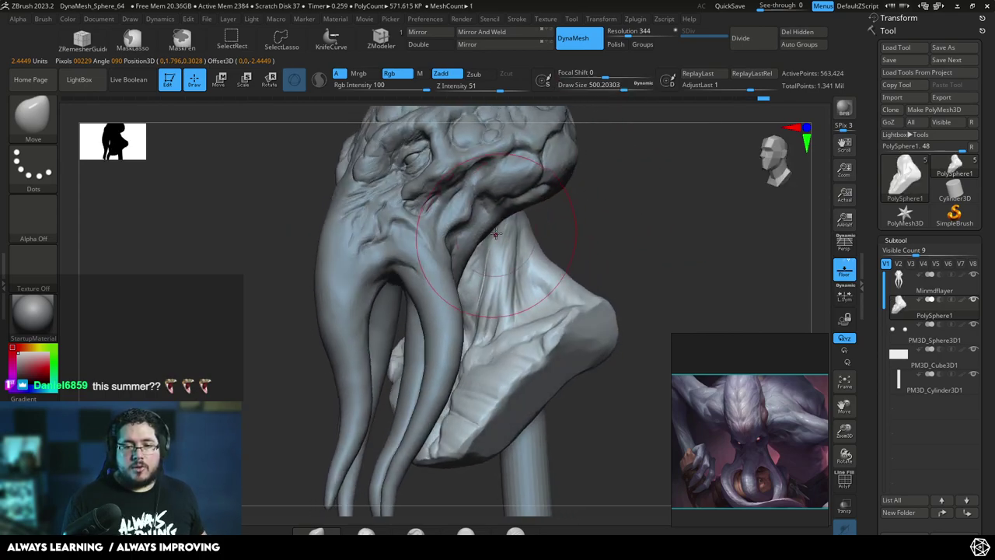
pyautogui.moveTo(596, 202); pyautogui.dragTo(520, 208)
pyautogui.moveTo(669, 224)
pyautogui.mouseDown()
pyautogui.moveTo(682, 226)
pyautogui.moveTo(489, 232)
pyautogui.mouseUp()
# - Adjust the upper neck edge beneath the skull with the Move brush at a draw size of about 116
pyautogui.press('space')
pyautogui.keyDown('alt'); pyautogui.moveTo(423, 234); pyautogui.dragTo(459, 243); pyautogui.keyUp('alt')
pyautogui.press('space')
pyautogui.moveTo(497, 232); pyautogui.dragTo(511, 232)
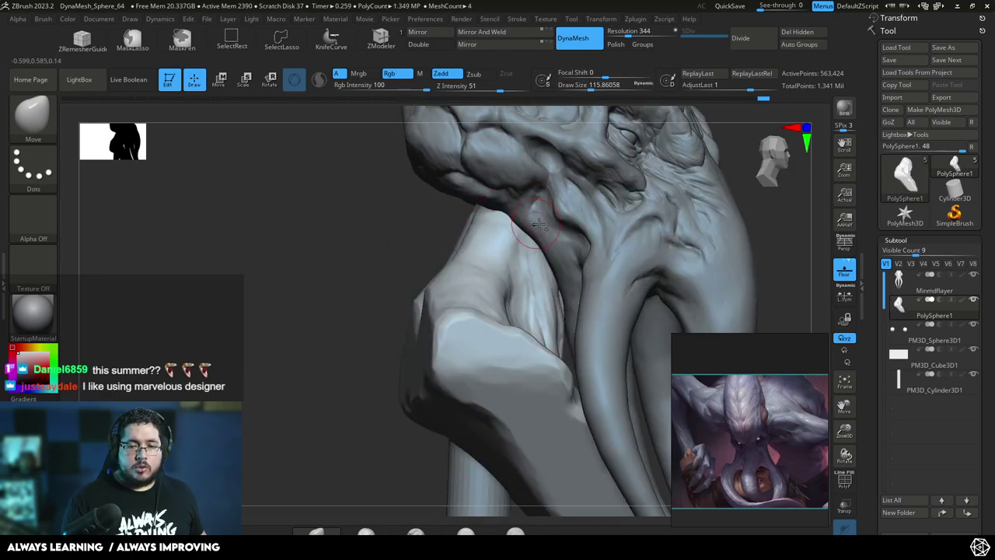
# - Switch to the tentacled head subtool and select the ClayBuildup brush for the area where the jaw meets the neck
pyautogui.keyDown('alt'); pyautogui.click(540, 223); pyautogui.keyUp('alt')
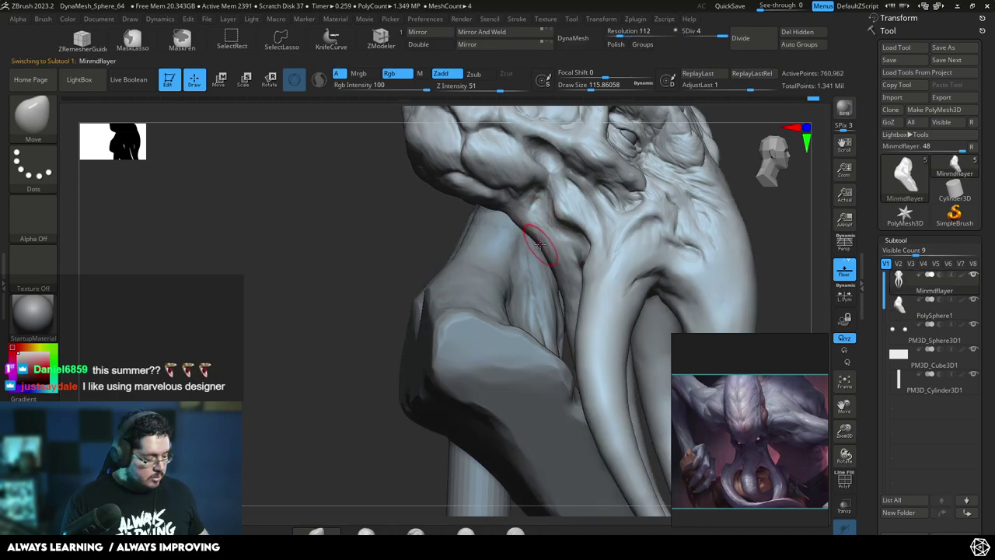
pyautogui.press('b')
pyautogui.press('c')
pyautogui.press('b')
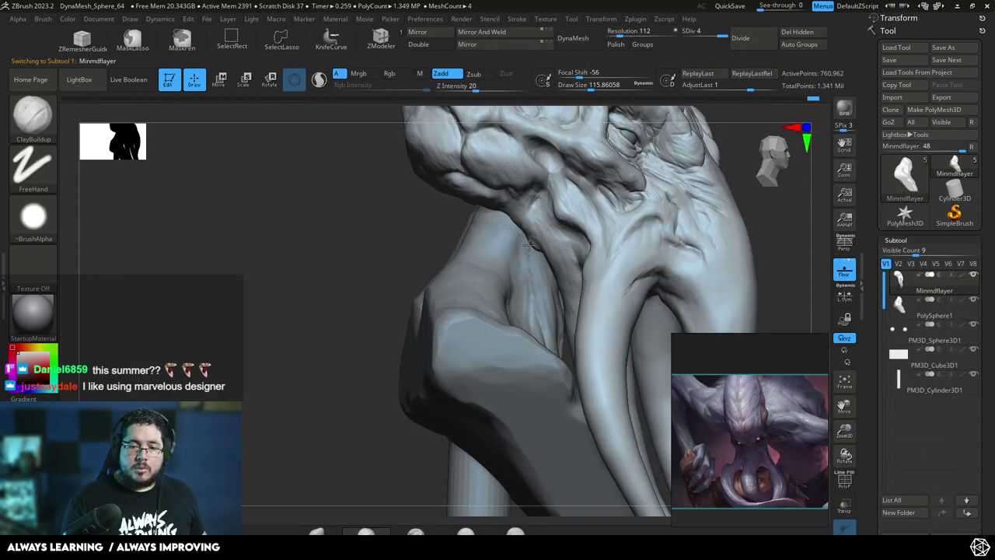
pyautogui.moveTo(435, 229); pyautogui.dragTo(526, 238, button='right')
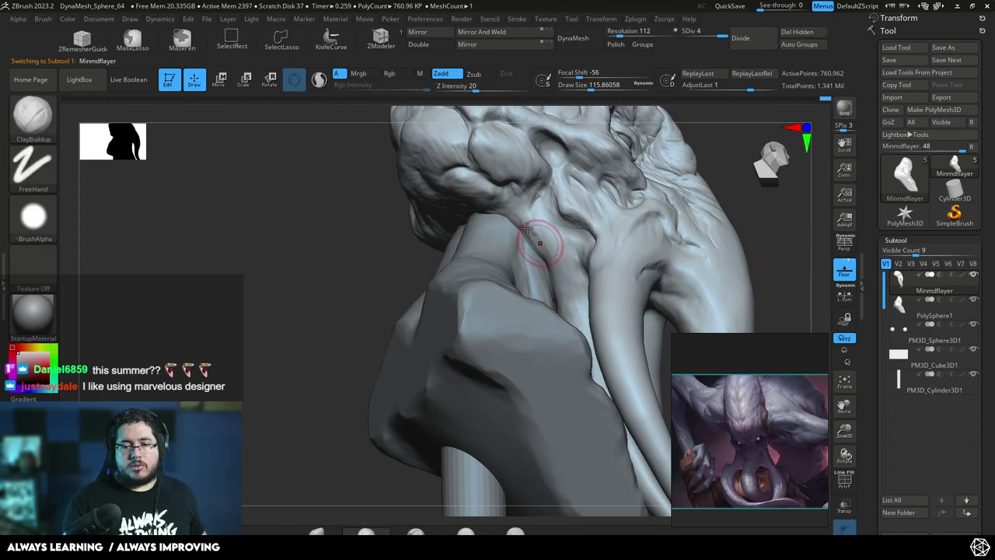
pyautogui.moveTo(536, 253); pyautogui.dragTo(497, 233, button='right')
pyautogui.moveTo(498, 233)
pyautogui.mouseDown(button='right')
pyautogui.moveTo(494, 224)
pyautogui.moveTo(567, 194)
pyautogui.mouseUp(button='right')
pyautogui.moveTo(568, 195)
pyautogui.keyDown('ctrl'); pyautogui.mouseDown(button='right')
pyautogui.moveTo(615, 169)
pyautogui.moveTo(641, 173)
pyautogui.mouseUp(button='right'); pyautogui.keyUp('ctrl')
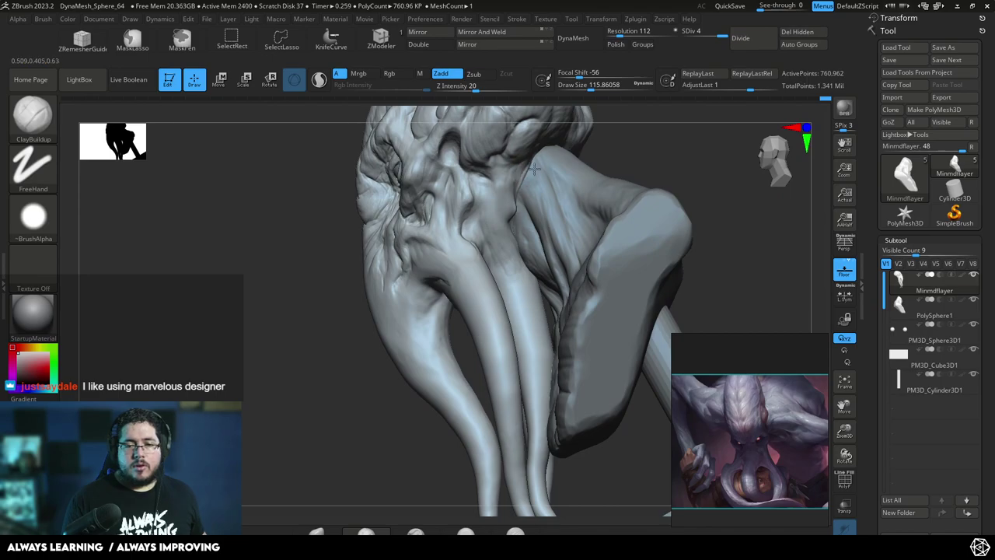
pyautogui.press('shift')
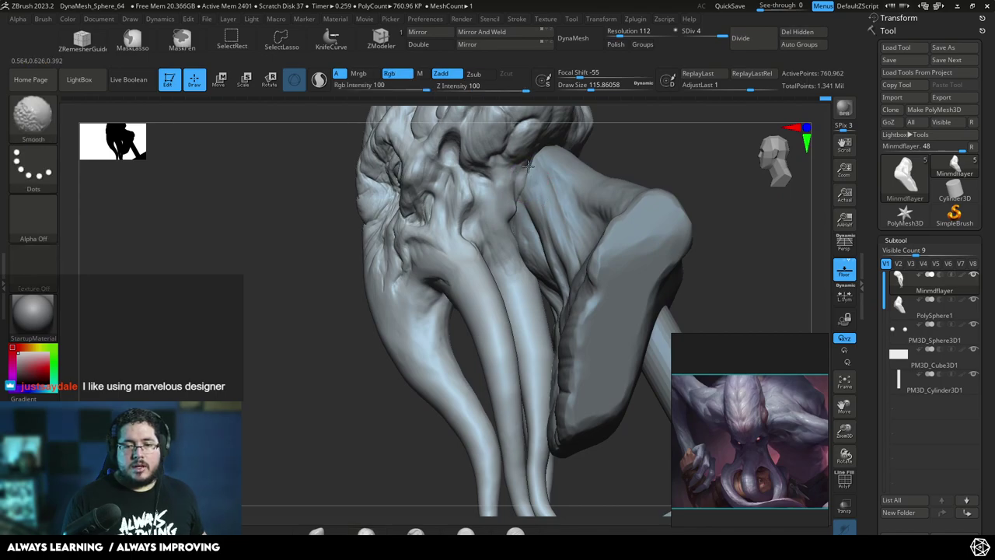
pyautogui.moveTo(606, 157)
pyautogui.keyDown('alt'); pyautogui.mouseDown()
pyautogui.moveTo(609, 120)
pyautogui.moveTo(656, 171)
pyautogui.moveTo(621, 173)
pyautogui.moveTo(629, 236)
pyautogui.moveTo(620, 240)
pyautogui.moveTo(628, 225)
pyautogui.moveTo(600, 177)
pyautogui.mouseUp(); pyautogui.keyUp('alt')
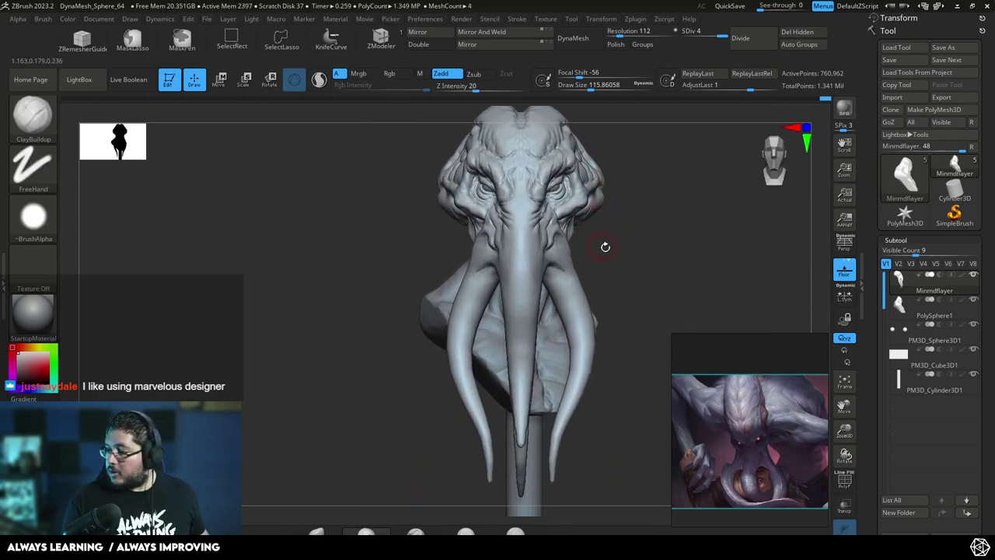
# - Examine the torso's alignment beneath the tentacled head from the front and from above with the transform gizmo shown
pyautogui.moveTo(621, 241)
pyautogui.keyDown('alt'); pyautogui.mouseDown()
pyautogui.moveTo(611, 213)
pyautogui.moveTo(620, 220)
pyautogui.moveTo(610, 223)
pyautogui.mouseUp(); pyautogui.keyUp('alt')
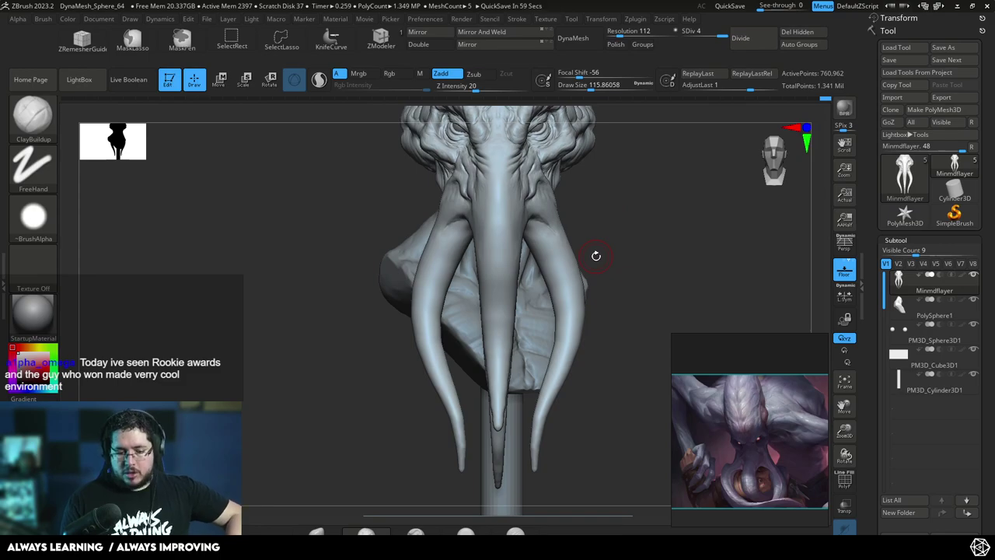
pyautogui.moveTo(623, 239)
pyautogui.mouseDown()
pyautogui.moveTo(622, 227)
pyautogui.moveTo(613, 238)
pyautogui.moveTo(582, 226)
pyautogui.mouseUp()
pyautogui.moveTo(639, 189)
pyautogui.keyDown('alt'); pyautogui.mouseDown()
pyautogui.moveTo(622, 245)
pyautogui.moveTo(638, 224)
pyautogui.moveTo(616, 237)
pyautogui.mouseUp(); pyautogui.keyUp('alt')
pyautogui.press('w')
pyautogui.keyDown('alt'); pyautogui.click(594, 268); pyautogui.keyUp('alt')
pyautogui.moveTo(611, 317); pyautogui.dragTo(576, 319)
pyautogui.keyDown('shift'); pyautogui.moveTo(635, 249); pyautogui.dragTo(581, 354); pyautogui.keyUp('shift')
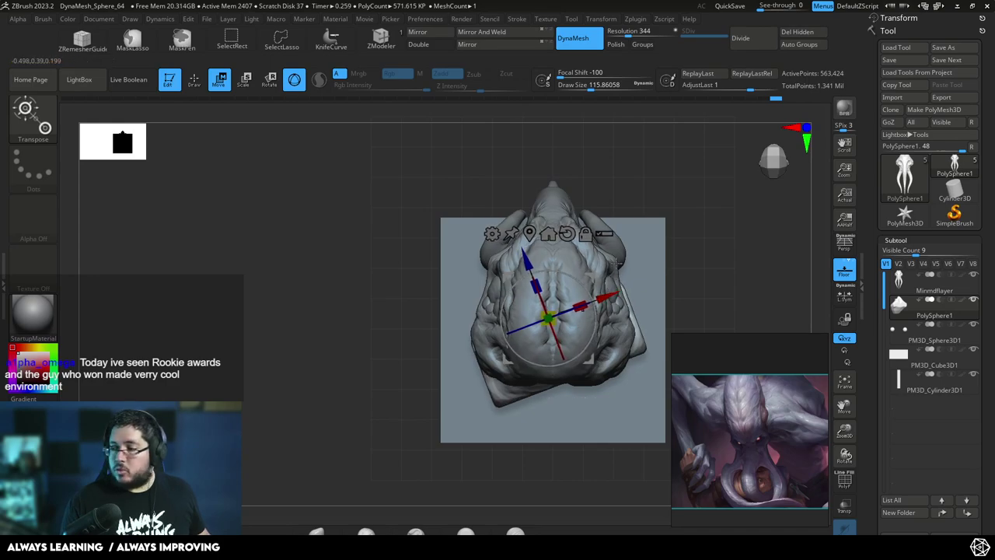
pyautogui.press('q')
pyautogui.moveTo(647, 195)
pyautogui.mouseDown()
pyautogui.moveTo(633, 164)
pyautogui.moveTo(680, 196)
pyautogui.moveTo(688, 247)
pyautogui.moveTo(672, 234)
pyautogui.moveTo(669, 257)
pyautogui.moveTo(651, 231)
pyautogui.moveTo(685, 257)
pyautogui.moveTo(611, 257)
pyautogui.mouseUp()
# - Make the tentacled head the active subtool and select the Anchors brush for posing its tentacles
pyautogui.keyDown('alt'); pyautogui.click(562, 246); pyautogui.keyUp('alt')
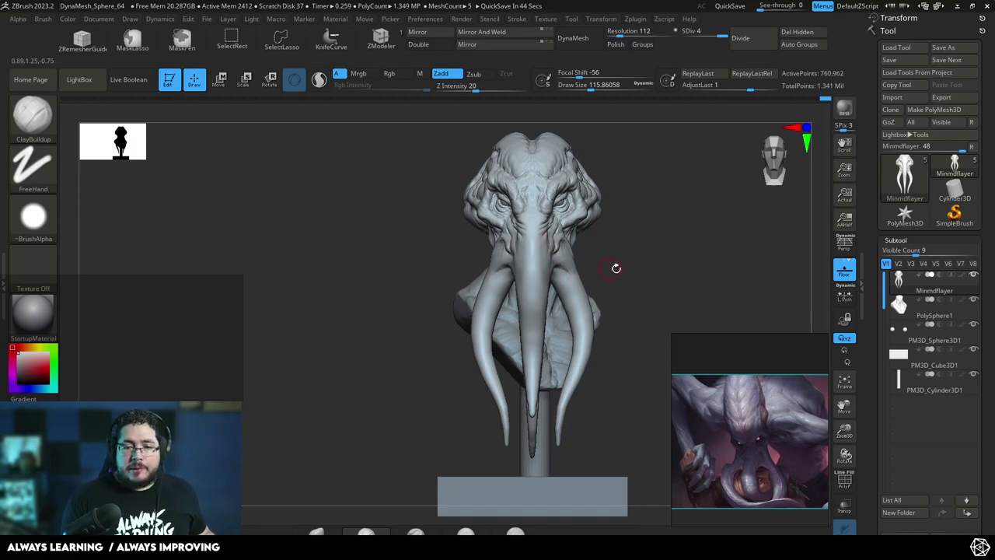
pyautogui.moveTo(631, 269)
pyautogui.keyDown('alt'); pyautogui.mouseDown()
pyautogui.moveTo(633, 282)
pyautogui.moveTo(682, 228)
pyautogui.moveTo(676, 183)
pyautogui.mouseUp(); pyautogui.keyUp('alt')
pyautogui.moveTo(665, 236)
pyautogui.keyDown('alt'); pyautogui.mouseDown()
pyautogui.moveTo(671, 262)
pyautogui.moveTo(696, 255)
pyautogui.moveTo(670, 213)
pyautogui.moveTo(666, 257)
pyautogui.moveTo(687, 278)
pyautogui.moveTo(682, 258)
pyautogui.moveTo(695, 291)
pyautogui.moveTo(691, 238)
pyautogui.moveTo(702, 273)
pyautogui.moveTo(700, 251)
pyautogui.moveTo(660, 208)
pyautogui.mouseUp(); pyautogui.keyUp('alt')
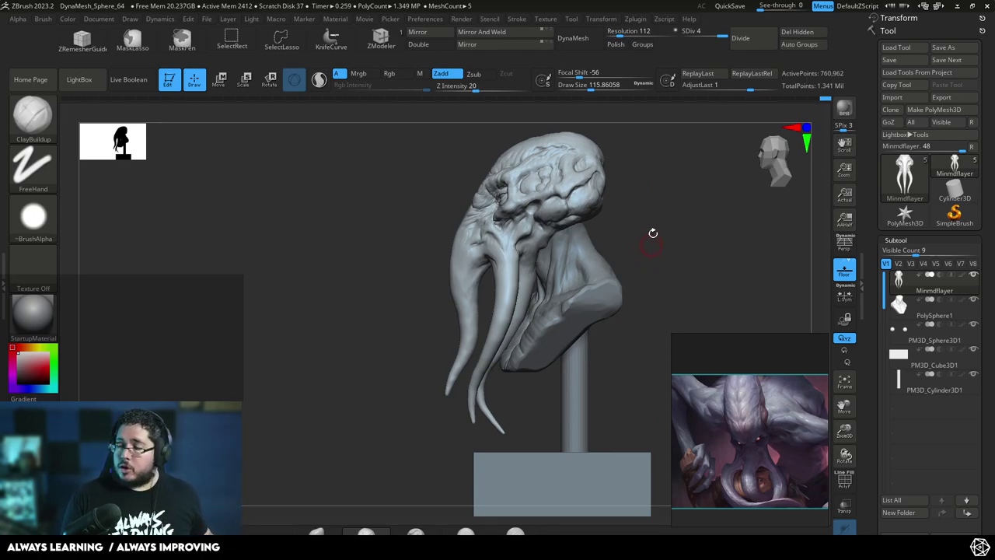
pyautogui.moveTo(679, 245)
pyautogui.keyDown('alt'); pyautogui.mouseDown()
pyautogui.moveTo(679, 258)
pyautogui.moveTo(692, 225)
pyautogui.moveTo(691, 233)
pyautogui.mouseUp(); pyautogui.keyUp('alt')
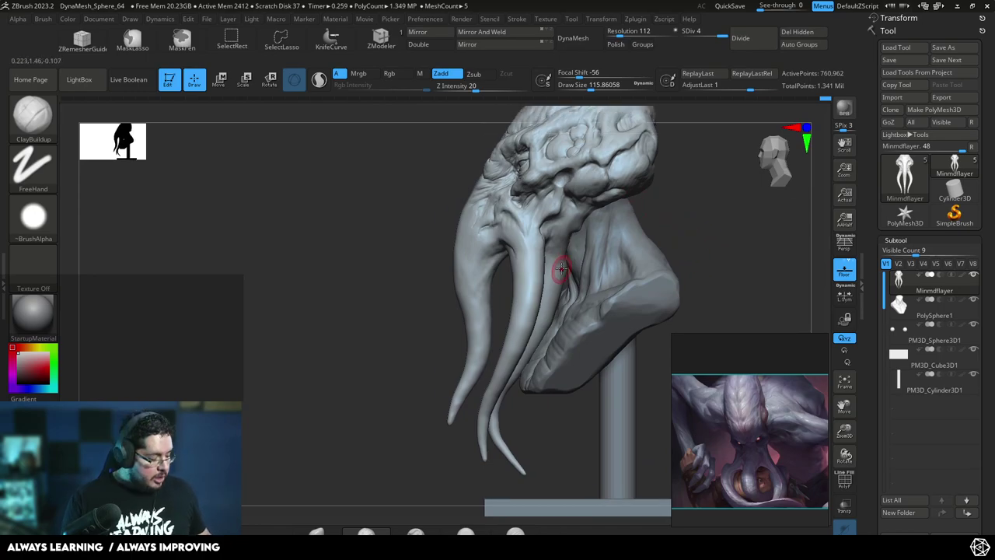
pyautogui.press('b')
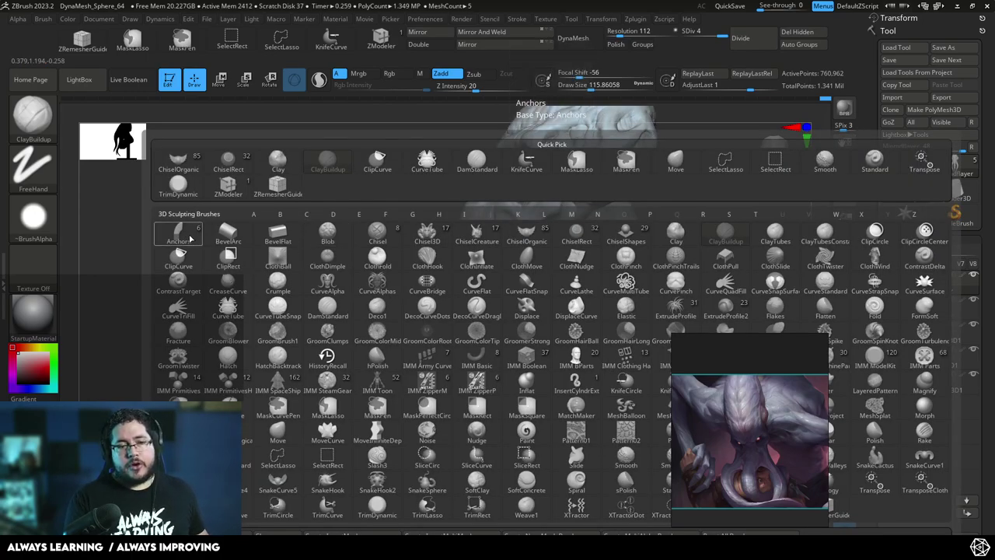
pyautogui.click(186, 241)
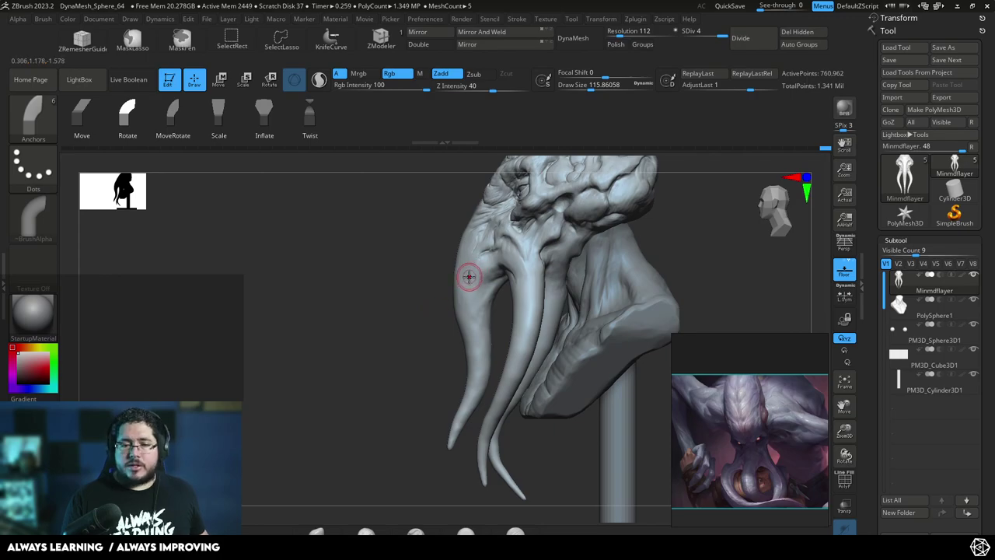
# - Lower the head to subdivision level 1 and mask everything except the front tentacle with a topological mask
pyautogui.moveTo(412, 330); pyautogui.dragTo(429, 337)
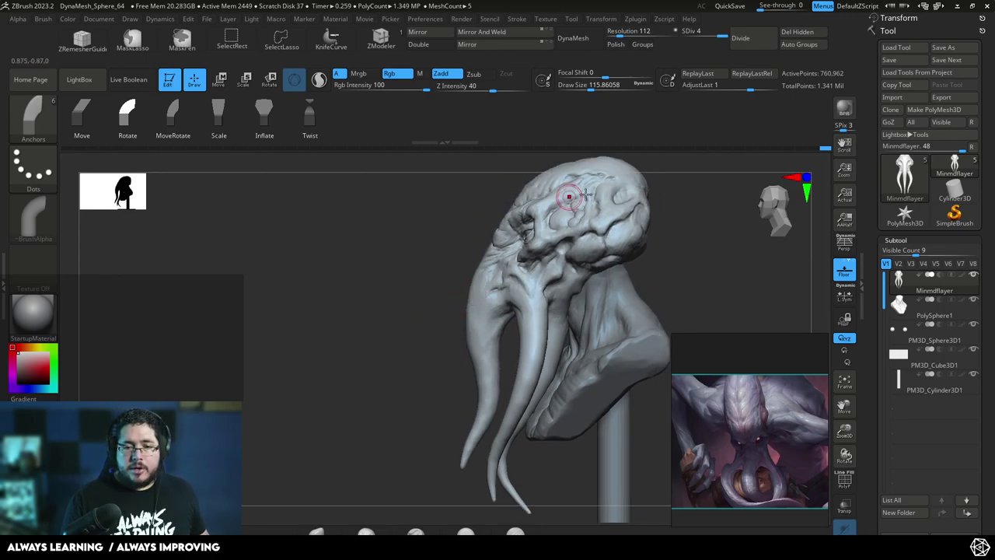
pyautogui.press('ctrl')
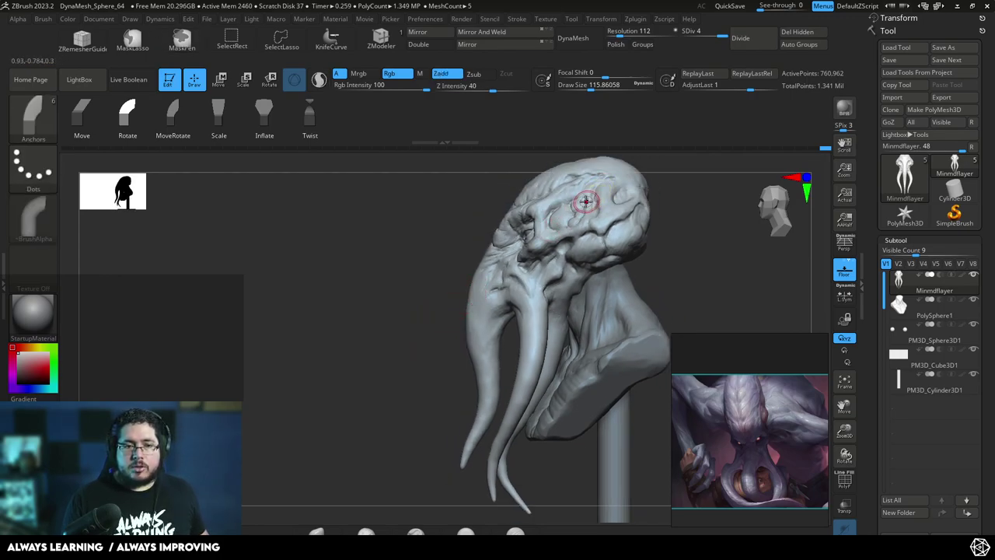
pyautogui.press('w')
pyautogui.keyDown('ctrl'); pyautogui.moveTo(613, 172); pyautogui.dragTo(483, 287); pyautogui.keyUp('ctrl')
pyautogui.hotkey('shift', 'd')
pyautogui.keyDown('ctrl'); pyautogui.moveTo(564, 197); pyautogui.dragTo(538, 224); pyautogui.keyUp('ctrl')
pyautogui.keyDown('ctrl'); pyautogui.moveTo(460, 315); pyautogui.dragTo(453, 323); pyautogui.keyUp('ctrl')
pyautogui.moveTo(495, 286)
pyautogui.keyDown('ctrl'); pyautogui.mouseDown()
pyautogui.moveTo(480, 309)
pyautogui.moveTo(483, 288)
pyautogui.moveTo(475, 309)
pyautogui.moveTo(478, 338)
pyautogui.moveTo(479, 324)
pyautogui.mouseUp(); pyautogui.keyUp('ctrl')
pyautogui.moveTo(412, 257); pyautogui.dragTo(468, 346)
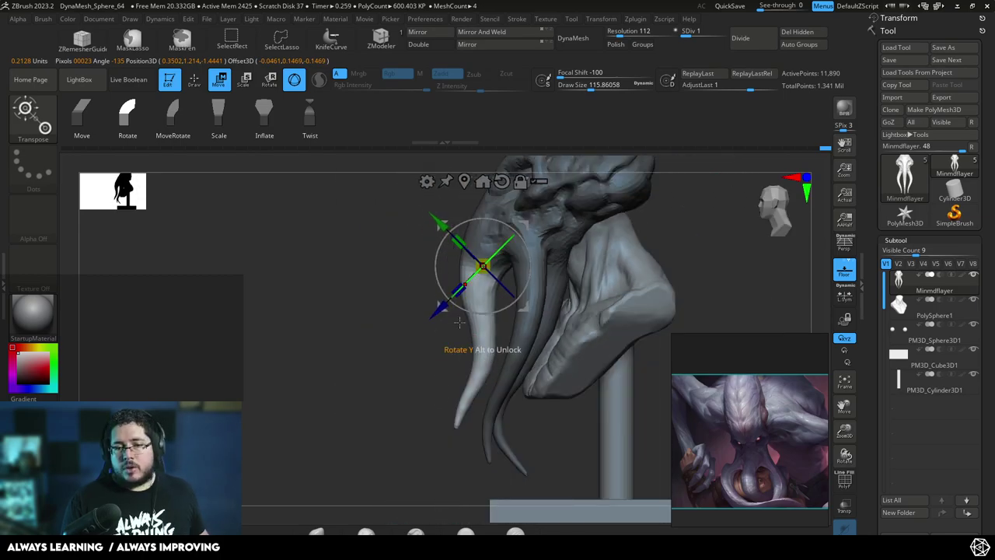
# - Place anchors along the front tentacle and bend it back toward the chest with the Anchors brush in Rotate mode
pyautogui.press('e')
pyautogui.moveTo(483, 266); pyautogui.dragTo(506, 281)
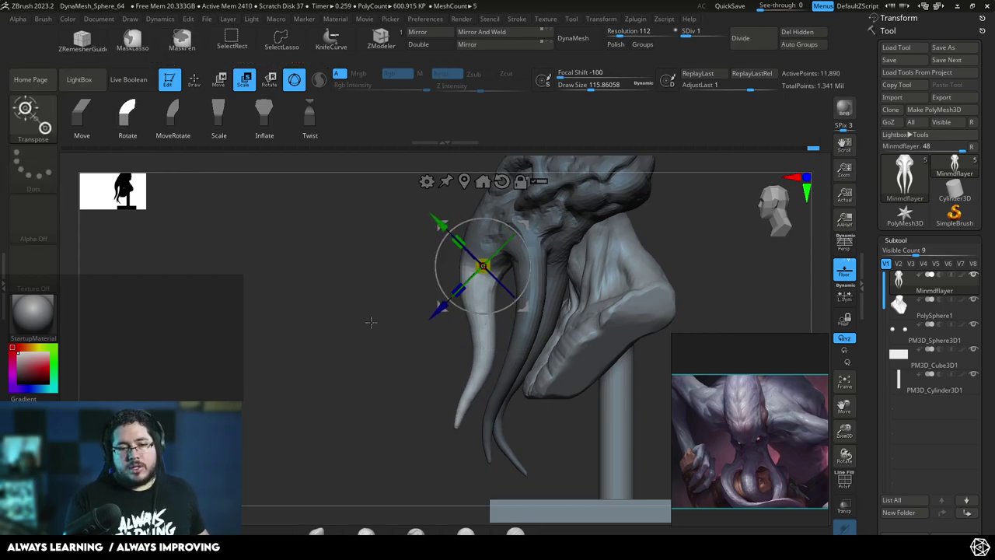
pyautogui.press('q')
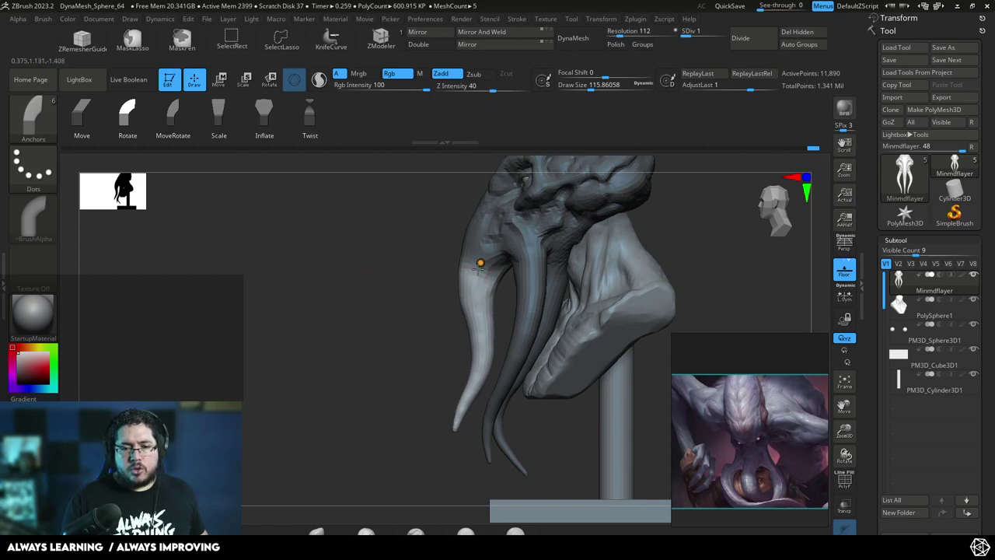
pyautogui.hotkey('ctrl', 'z')
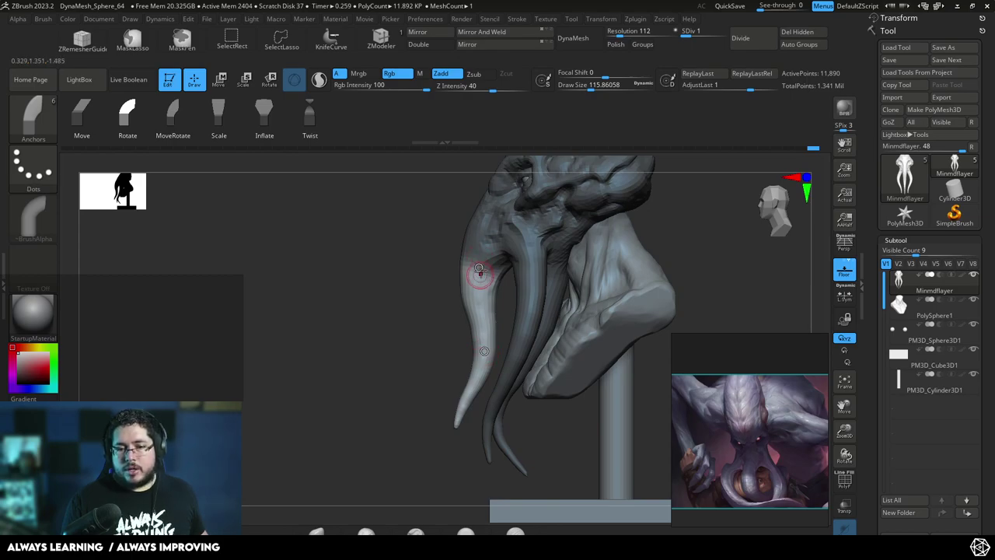
pyautogui.moveTo(483, 351)
pyautogui.mouseDown()
pyautogui.moveTo(456, 350)
pyautogui.moveTo(513, 342)
pyautogui.moveTo(444, 345)
pyautogui.moveTo(521, 340)
pyautogui.moveTo(479, 349)
pyautogui.moveTo(506, 351)
pyautogui.moveTo(482, 351)
pyautogui.moveTo(491, 350)
pyautogui.mouseUp()
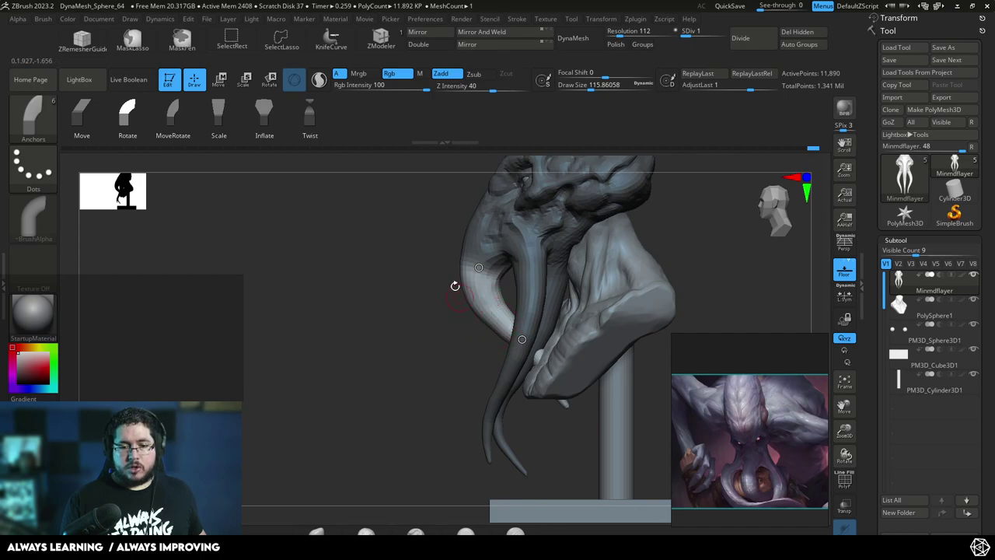
# - Extend the mask down the front tentacle and bend its unmasked lower half forward with the Anchors brush
pyautogui.press('ctrl')
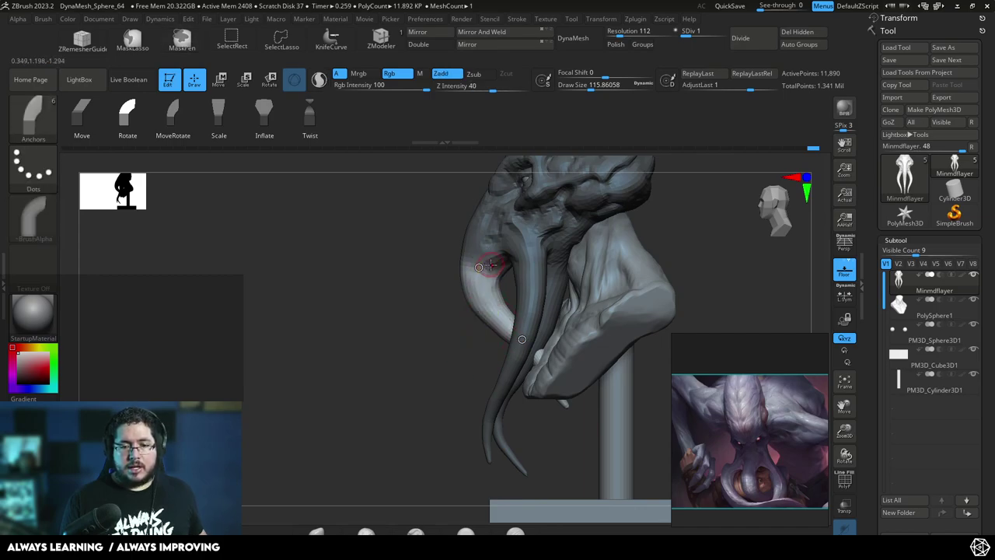
pyautogui.press('w')
pyautogui.moveTo(498, 208)
pyautogui.keyDown('ctrl'); pyautogui.mouseDown()
pyautogui.moveTo(476, 310)
pyautogui.moveTo(471, 300)
pyautogui.moveTo(500, 324)
pyautogui.moveTo(463, 328)
pyautogui.moveTo(467, 360)
pyautogui.mouseUp(); pyautogui.keyUp('ctrl')
pyautogui.press('q')
pyautogui.moveTo(510, 317)
pyautogui.mouseDown()
pyautogui.moveTo(473, 332)
pyautogui.moveTo(445, 308)
pyautogui.moveTo(438, 275)
pyautogui.moveTo(417, 294)
pyautogui.moveTo(426, 293)
pyautogui.mouseUp()
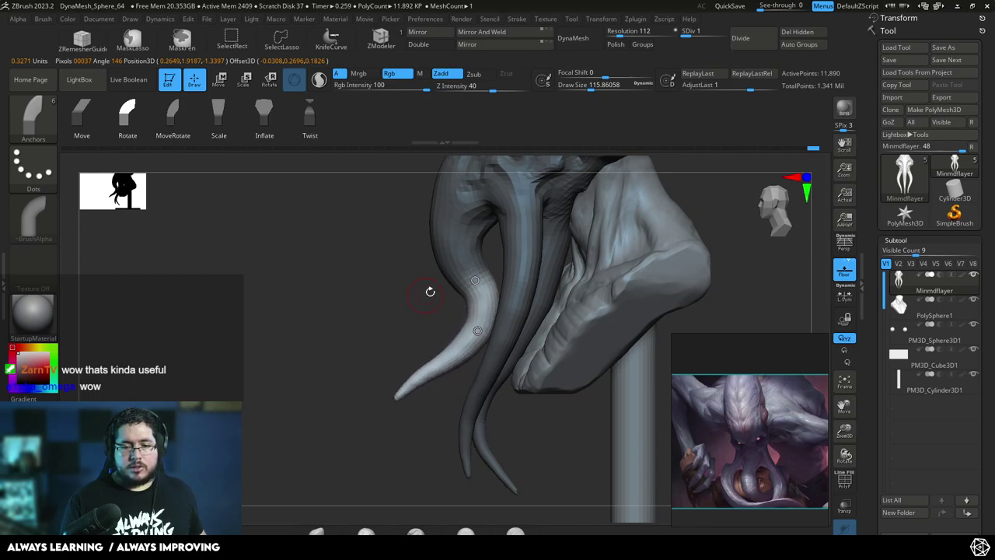
# - Mask the front tentacle down to its last section and curl the tip upward with the Anchors brush
pyautogui.press('w')
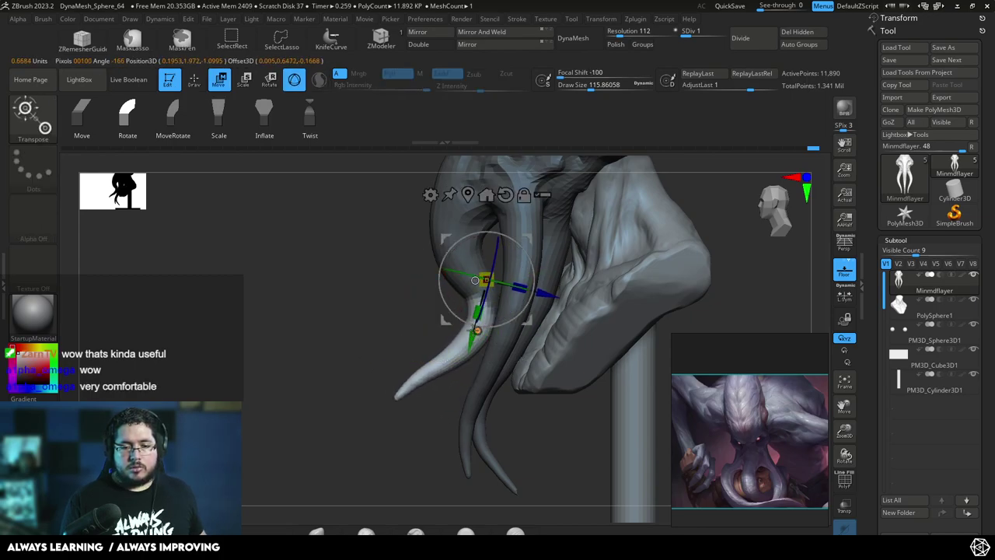
pyautogui.press('q')
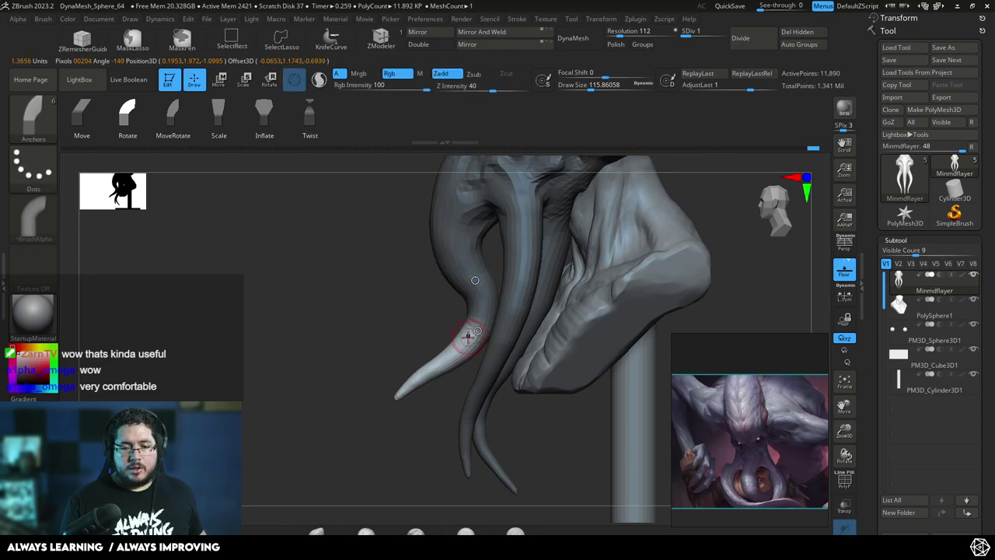
pyautogui.moveTo(448, 363); pyautogui.dragTo(442, 333)
pyautogui.press('ctrl')
pyautogui.press('ctrl')
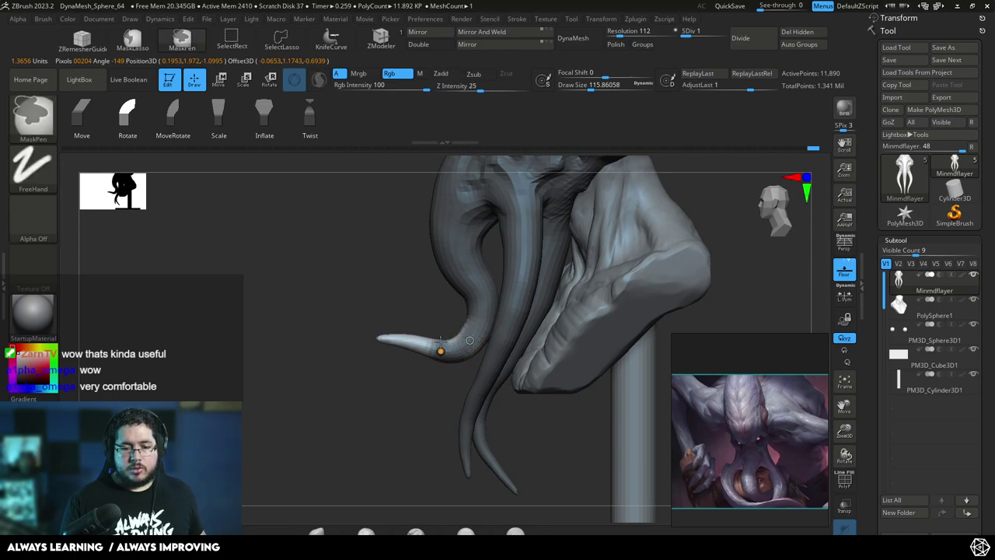
# - Adjust the mask and anchors near the front tentacle's curled tip, check the curl from the front, and clear the mask
pyautogui.press('w')
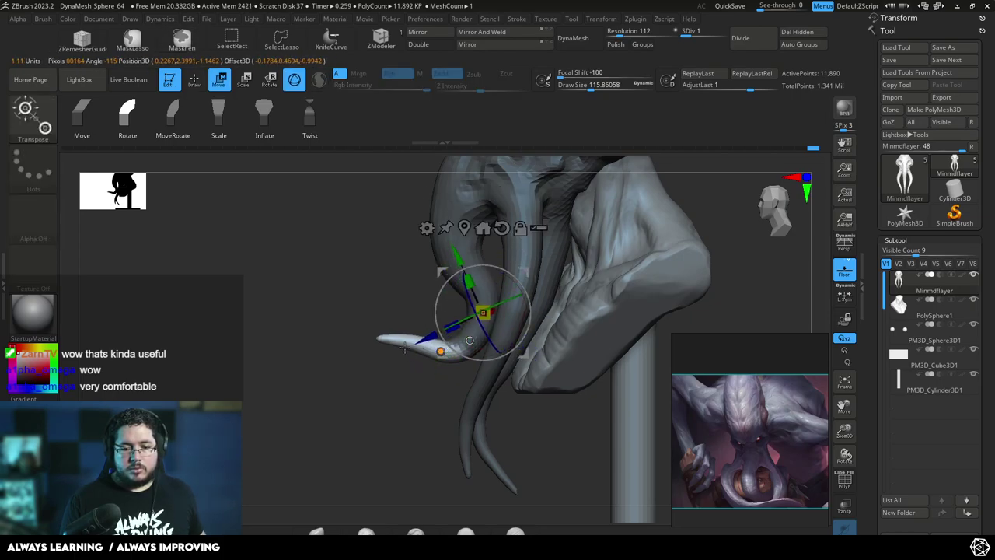
pyautogui.press('q')
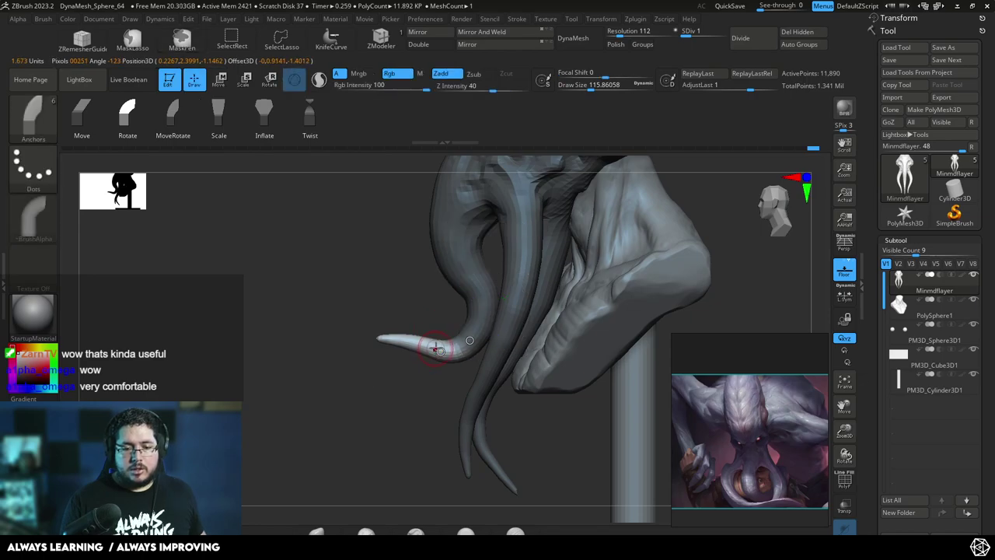
pyautogui.moveTo(440, 350)
pyautogui.mouseDown()
pyautogui.moveTo(443, 360)
pyautogui.moveTo(442, 352)
pyautogui.mouseUp()
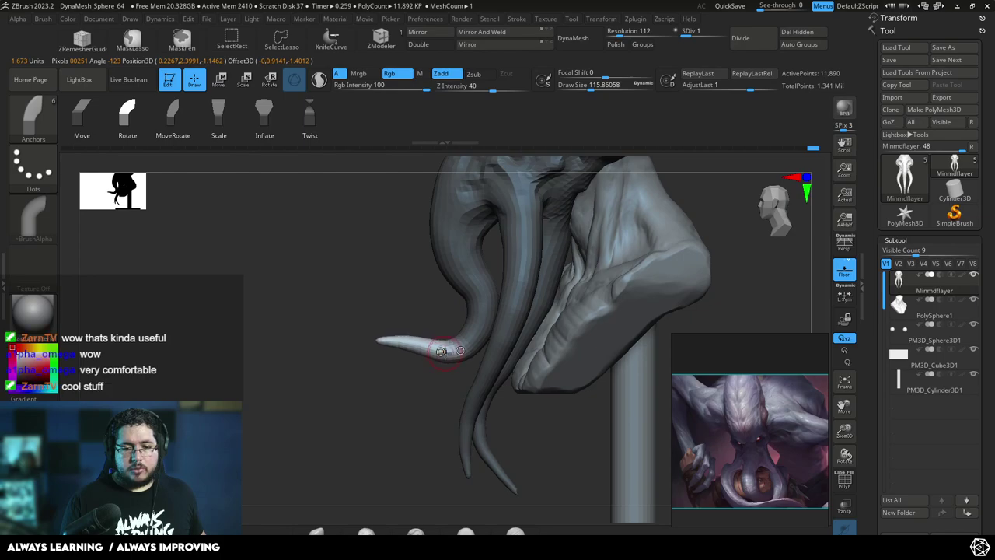
pyautogui.moveTo(438, 392)
pyautogui.mouseDown()
pyautogui.moveTo(406, 402)
pyautogui.moveTo(435, 413)
pyautogui.moveTo(515, 296)
pyautogui.moveTo(531, 202)
pyautogui.moveTo(533, 311)
pyautogui.mouseUp()
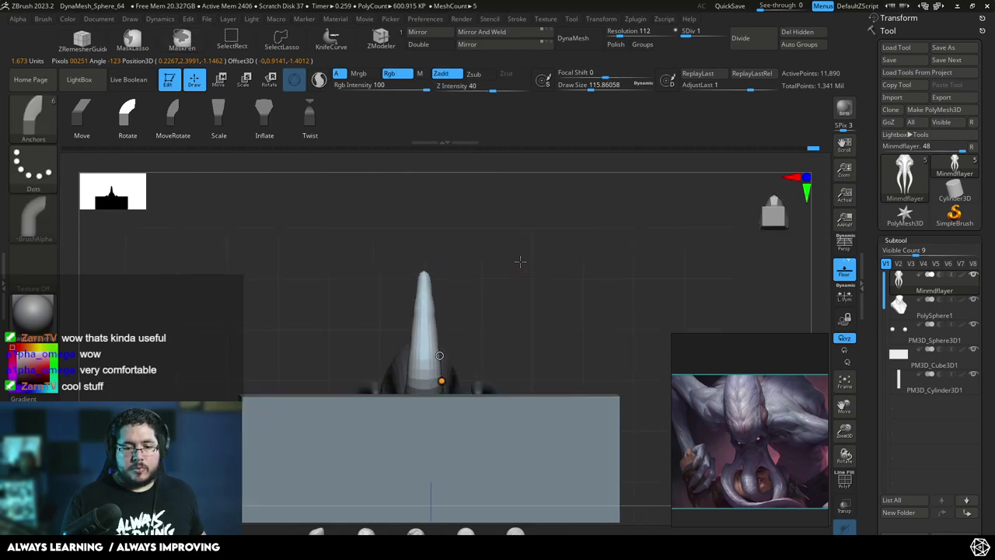
pyautogui.keyDown('shift'); pyautogui.moveTo(522, 255); pyautogui.dragTo(529, 344); pyautogui.keyUp('shift')
pyautogui.keyDown('alt'); pyautogui.moveTo(573, 265); pyautogui.dragTo(550, 237); pyautogui.keyUp('alt')
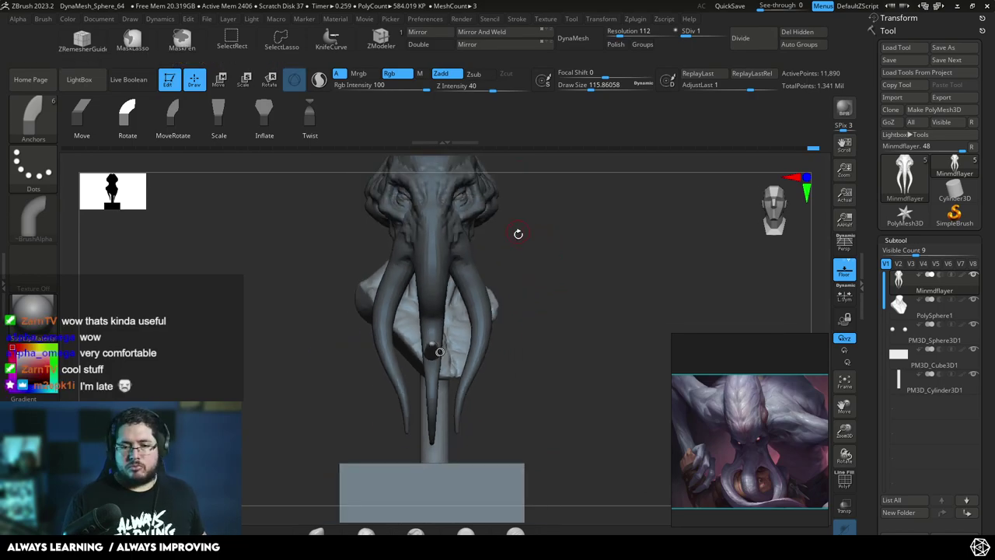
pyautogui.keyDown('ctrl'); pyautogui.moveTo(562, 254); pyautogui.dragTo(524, 258); pyautogui.keyUp('ctrl')
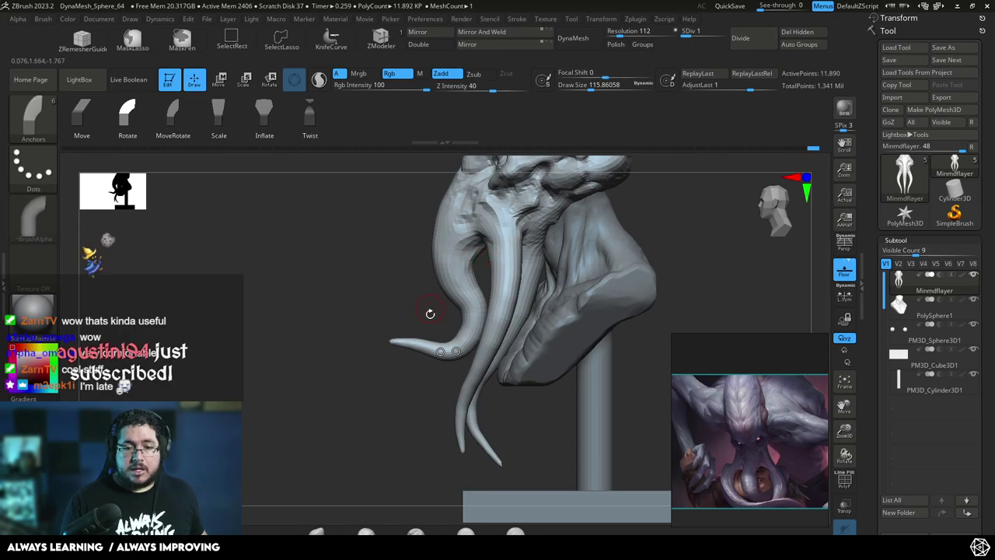
# - Undo the tip curl and forward bend of the front tentacle, going back to its first bend toward the chest
pyautogui.hotkey('ctrl', 'z')
pyautogui.hotkey('ctrl', 'z')
pyautogui.hotkey('ctrl', 'z')
pyautogui.hotkey('ctrl', 'z')
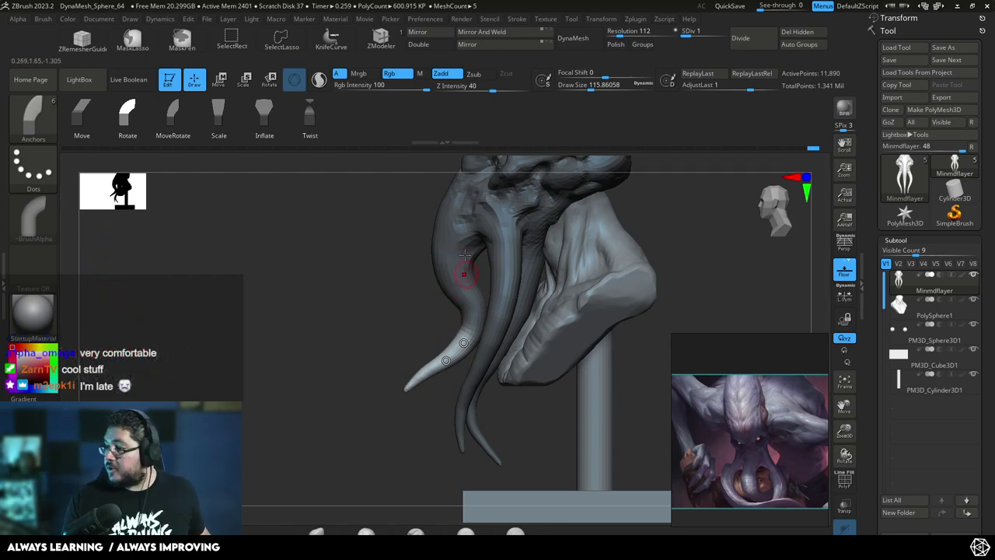
pyautogui.hotkey('ctrl', 'z')
pyautogui.hotkey('ctrl', 'z')
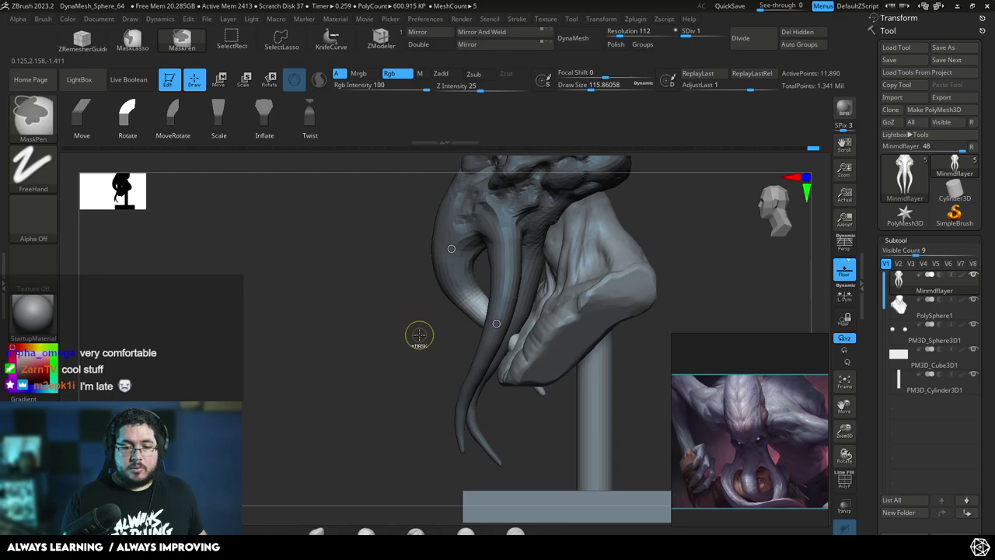
pyautogui.hotkey('ctrl', 'z')
# - Mask the creature down to the front tentacle's upper section, leaving the rest of that tentacle free to bend
pyautogui.press('w')
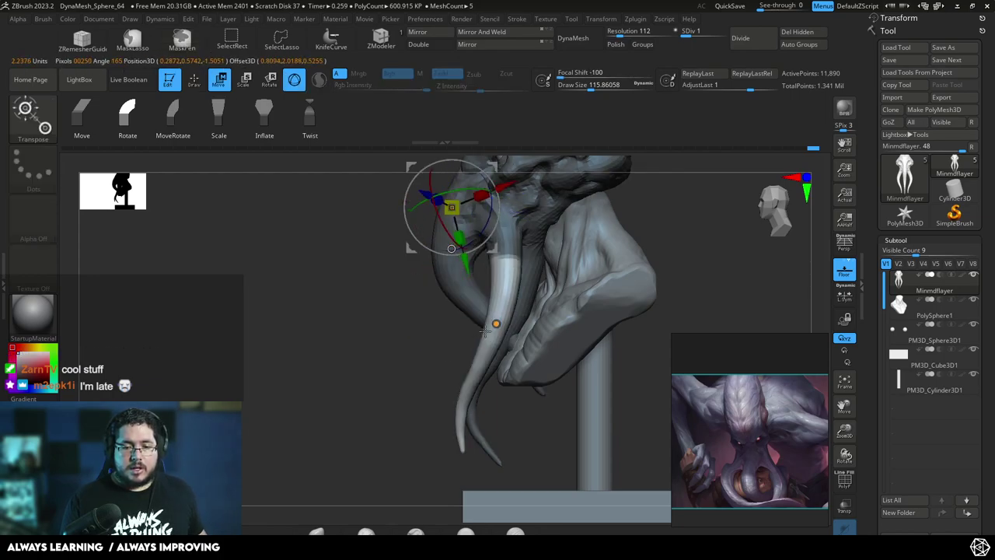
pyautogui.click(456, 289)
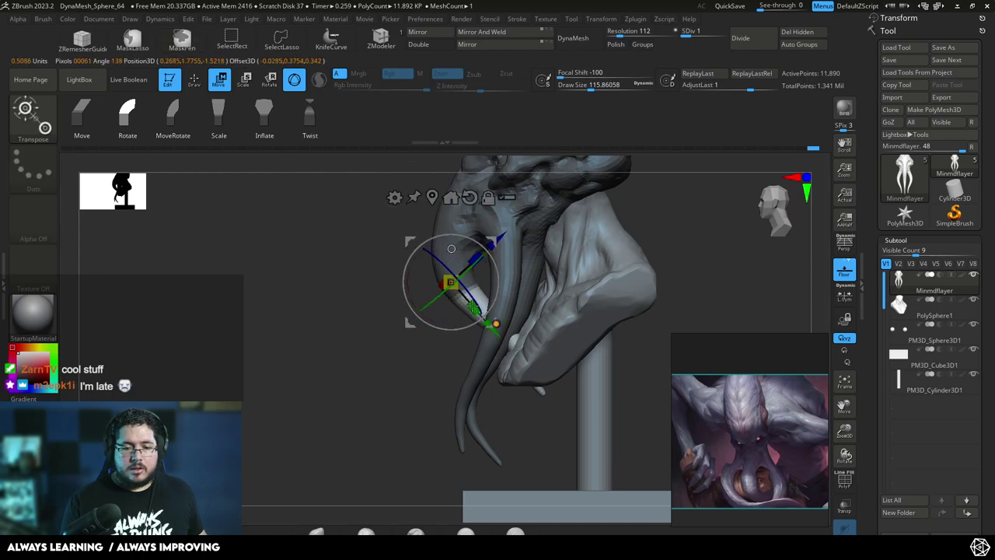
pyautogui.press('q')
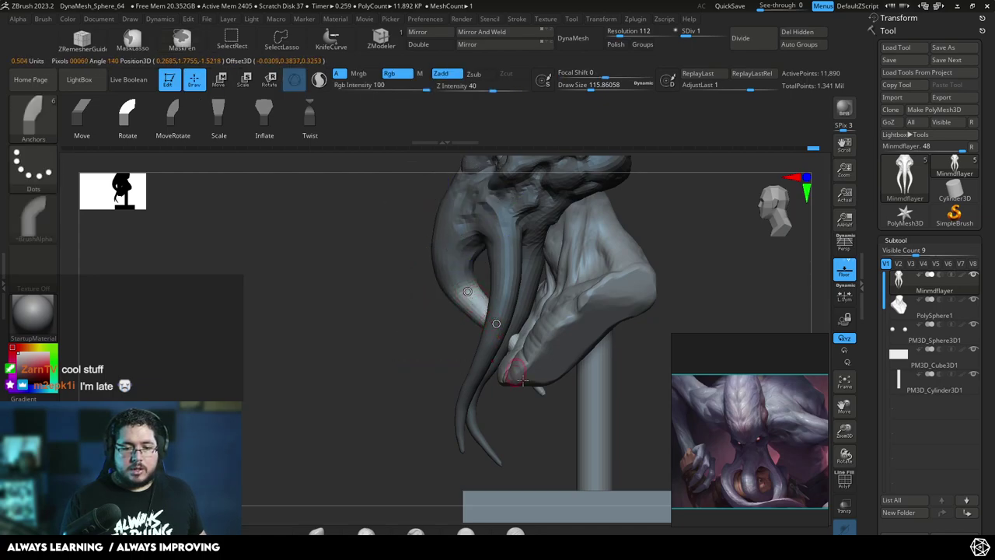
pyautogui.moveTo(487, 410)
pyautogui.mouseDown()
pyautogui.moveTo(247, 293)
pyautogui.moveTo(266, 320)
pyautogui.moveTo(330, 367)
pyautogui.moveTo(629, 261)
pyautogui.mouseUp()
pyautogui.press('w')
pyautogui.keyDown('ctrl'); pyautogui.moveTo(513, 255); pyautogui.dragTo(514, 309); pyautogui.keyUp('ctrl')
pyautogui.press('q')
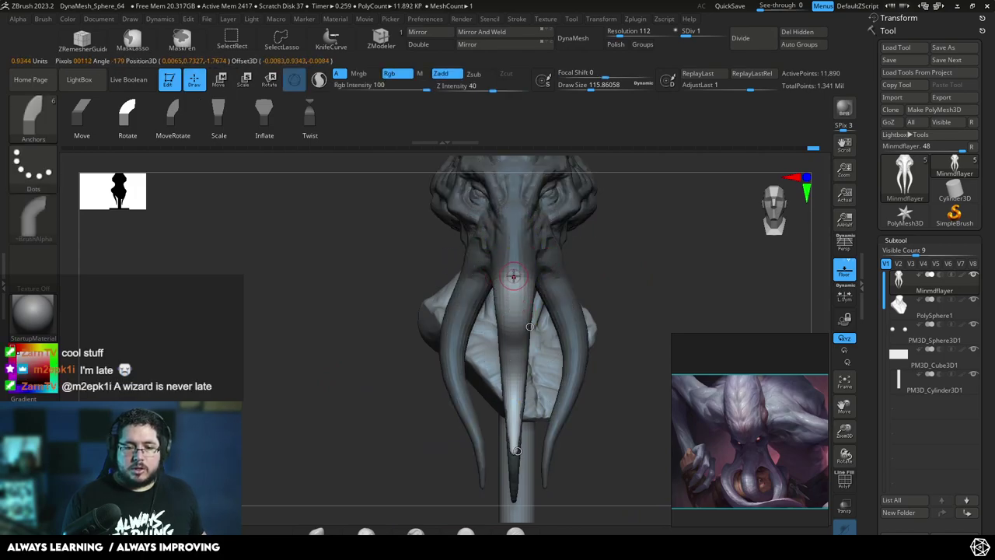
# - Bend the unmasked front tentacle forward and toward the creature's left with the Anchors brush, and clear the mask
pyautogui.click(513, 268)
pyautogui.moveTo(516, 449)
pyautogui.mouseDown()
pyautogui.moveTo(582, 427)
pyautogui.moveTo(621, 394)
pyautogui.moveTo(619, 380)
pyautogui.moveTo(513, 381)
pyautogui.mouseUp()
pyautogui.hotkey('ctrl', 'z')
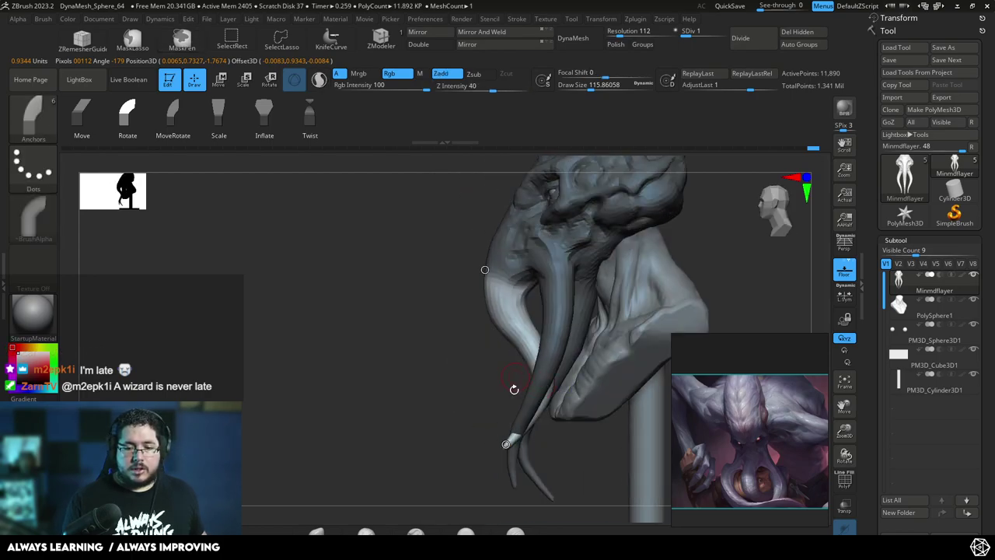
pyautogui.moveTo(505, 443); pyautogui.dragTo(452, 439)
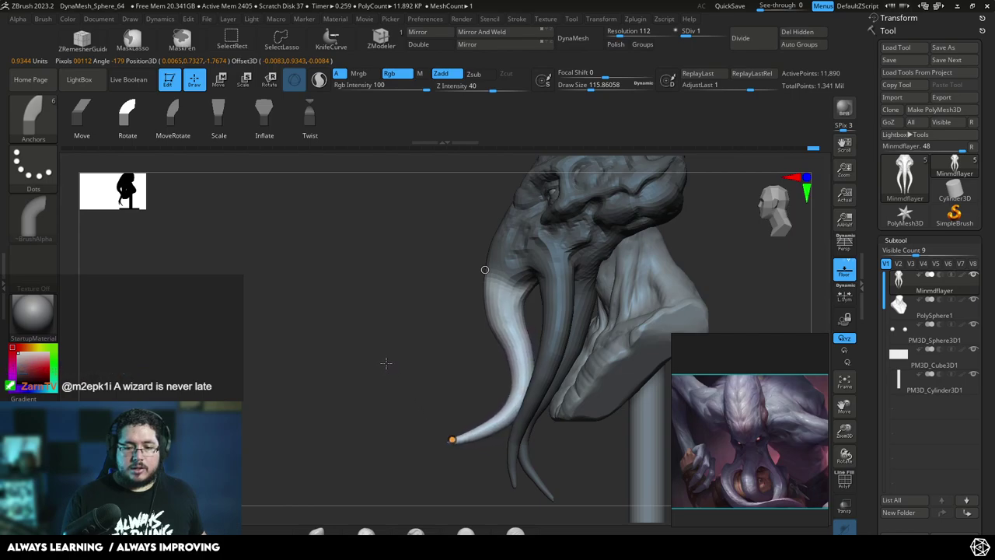
pyautogui.moveTo(422, 342); pyautogui.dragTo(492, 344)
pyautogui.moveTo(555, 389)
pyautogui.mouseDown()
pyautogui.moveTo(549, 264)
pyautogui.moveTo(552, 386)
pyautogui.mouseUp()
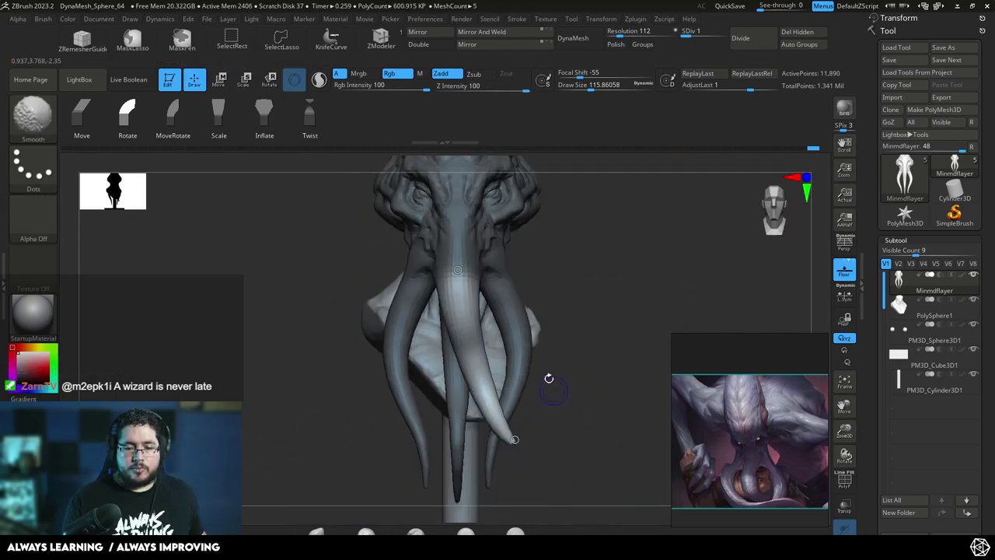
pyautogui.moveTo(533, 268)
pyautogui.keyDown('ctrl'); pyautogui.mouseDown()
pyautogui.moveTo(593, 271)
pyautogui.moveTo(509, 277)
pyautogui.mouseUp(); pyautogui.keyUp('ctrl')
# - Mask everything except the creature's left side tentacle below its base and place an anchor where the mask ends
pyautogui.press('f')
pyautogui.moveTo(569, 365)
pyautogui.keyDown('alt'); pyautogui.mouseDown()
pyautogui.moveTo(573, 347)
pyautogui.moveTo(515, 289)
pyautogui.mouseUp(); pyautogui.keyUp('alt')
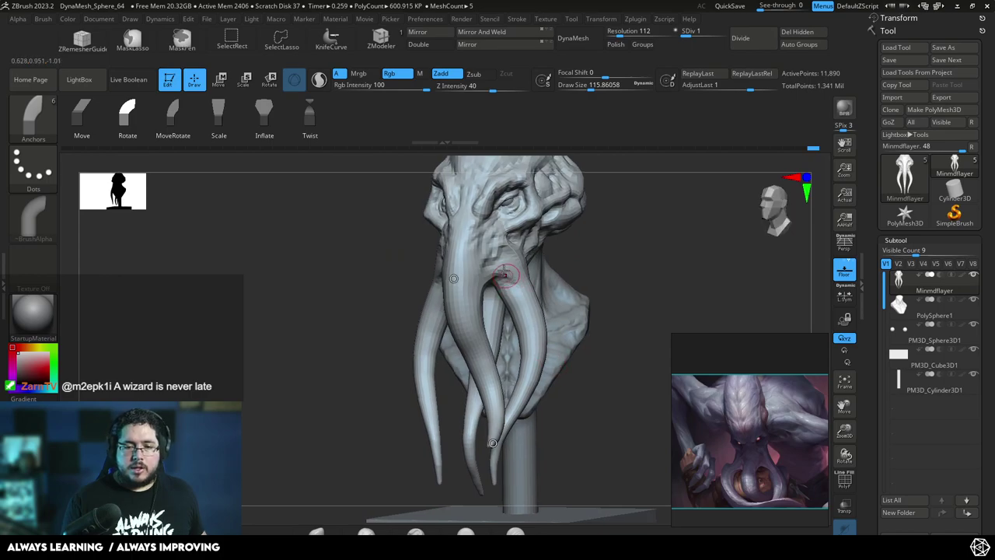
pyautogui.press('w')
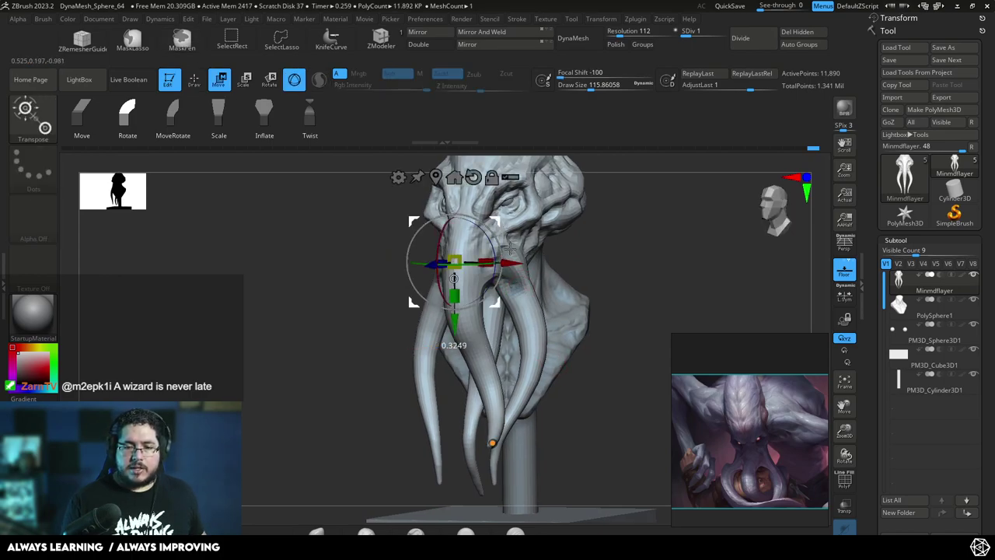
pyautogui.keyDown('ctrl'); pyautogui.moveTo(513, 220); pyautogui.dragTo(518, 250); pyautogui.keyUp('ctrl')
pyautogui.moveTo(526, 299)
pyautogui.keyDown('ctrl'); pyautogui.mouseDown()
pyautogui.moveTo(532, 315)
pyautogui.moveTo(516, 296)
pyautogui.mouseUp(); pyautogui.keyUp('ctrl')
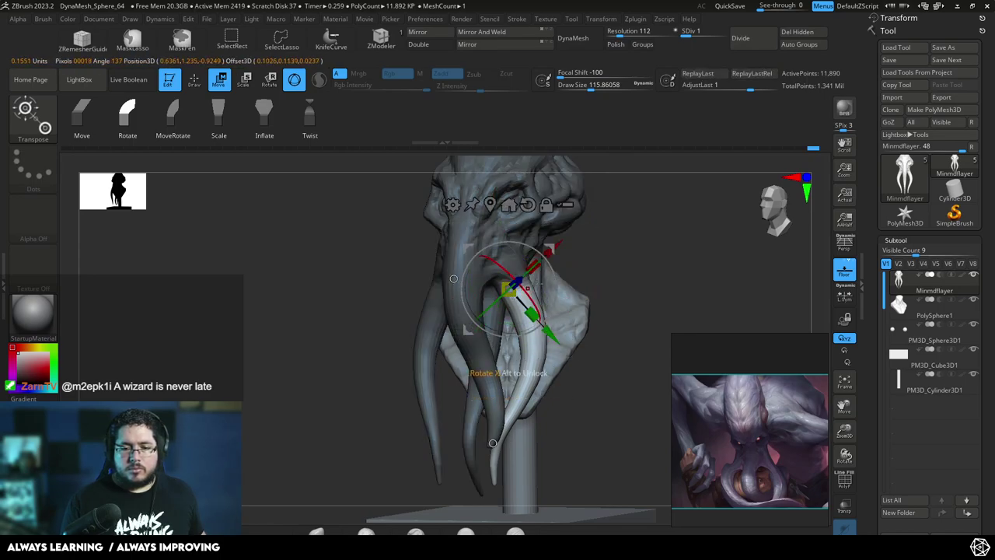
pyautogui.press('q')
pyautogui.moveTo(620, 253)
pyautogui.keyDown('shift'); pyautogui.mouseDown()
pyautogui.moveTo(604, 260)
pyautogui.moveTo(604, 244)
pyautogui.mouseUp(); pyautogui.keyUp('shift')
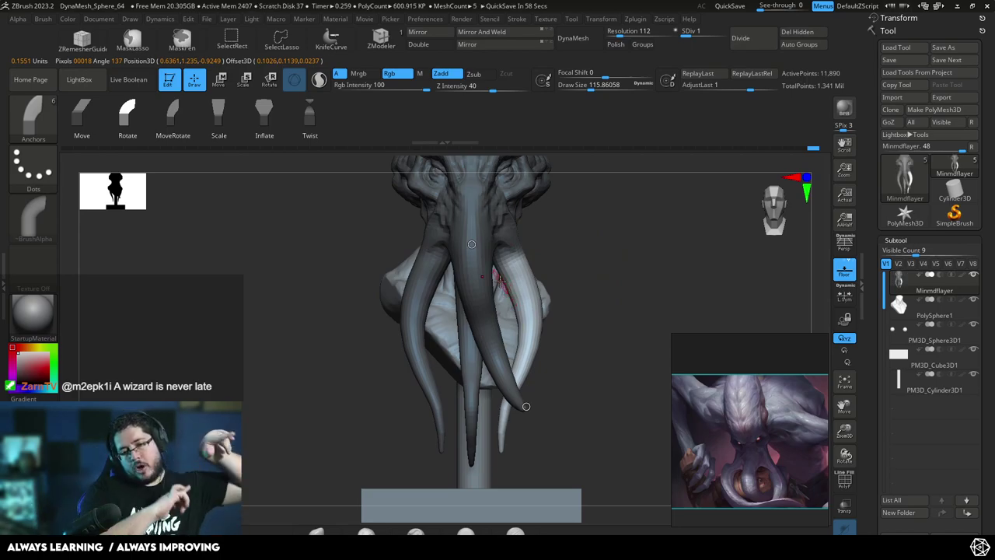
pyautogui.click(514, 257)
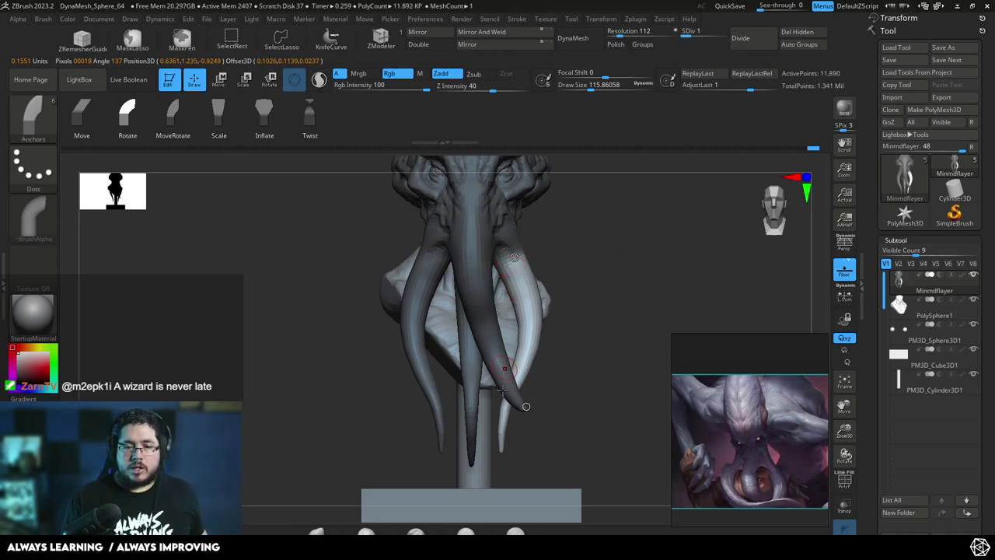
# - Bend the left side tentacle inward and forward beneath the front tentacle with the Anchors brush, and clear the mask
pyautogui.moveTo(502, 451); pyautogui.dragTo(452, 440)
pyautogui.moveTo(403, 351); pyautogui.dragTo(420, 365)
pyautogui.moveTo(583, 271); pyautogui.dragTo(459, 276)
pyautogui.moveTo(505, 444); pyautogui.dragTo(538, 452)
pyautogui.moveTo(452, 448); pyautogui.dragTo(521, 443)
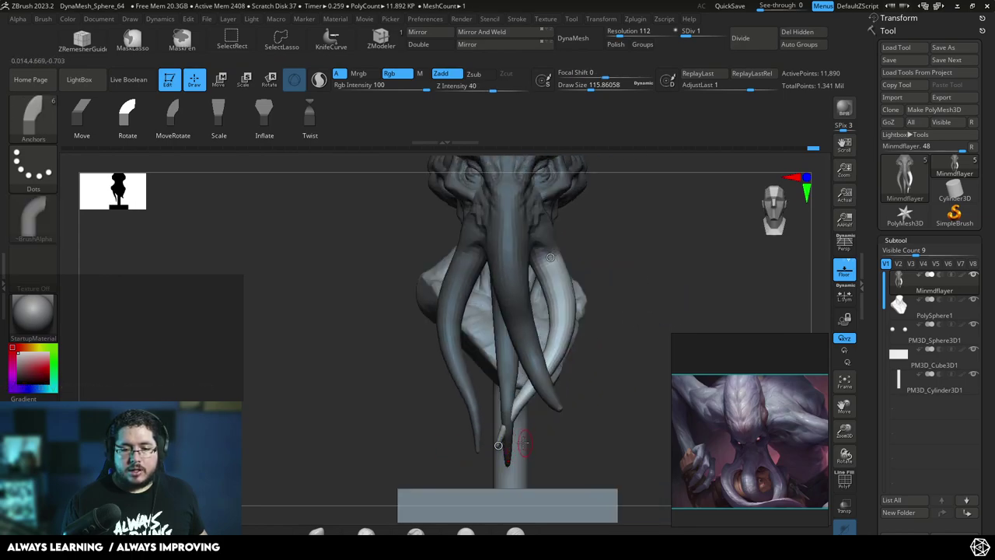
pyautogui.moveTo(614, 315)
pyautogui.keyDown('ctrl'); pyautogui.mouseDown()
pyautogui.moveTo(625, 267)
pyautogui.moveTo(646, 258)
pyautogui.moveTo(634, 250)
pyautogui.moveTo(647, 256)
pyautogui.mouseUp(); pyautogui.keyUp('ctrl')
# - Mask everything except the inner rear tentacle behind the front one, starting the free part near its base
pyautogui.press('w')
pyautogui.keyDown('ctrl'); pyautogui.moveTo(469, 221); pyautogui.dragTo(475, 281); pyautogui.keyUp('ctrl')
pyautogui.moveTo(593, 251); pyautogui.dragTo(546, 247)
pyautogui.press('q')
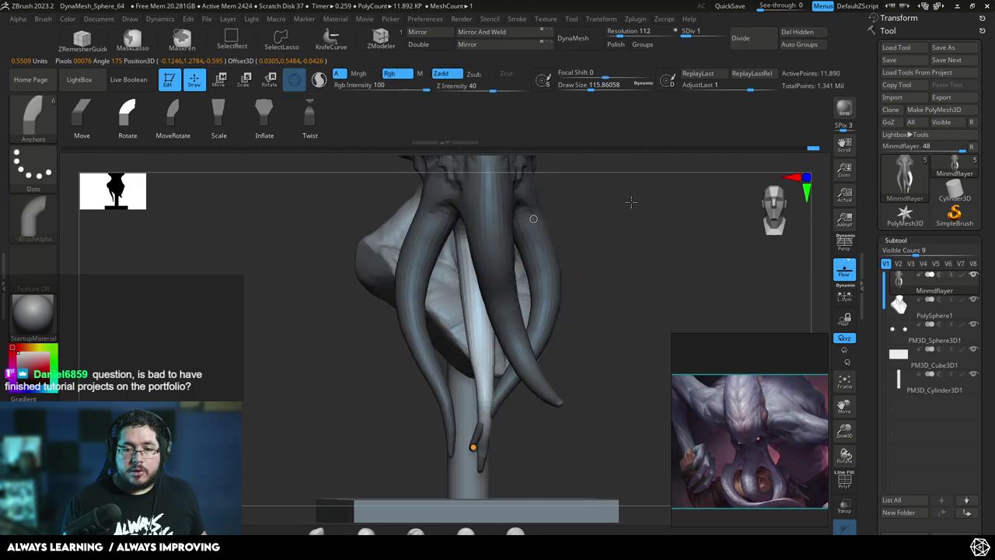
pyautogui.moveTo(628, 202); pyautogui.dragTo(581, 228)
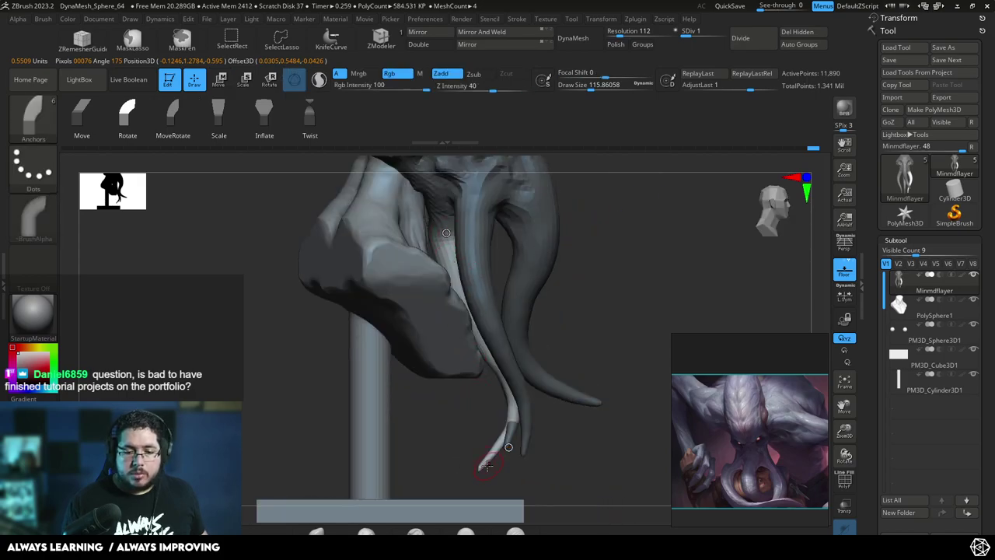
# - Swing the inner rear tentacle across toward the creature's right and slightly forward with the Anchors brush, and clear the mask
pyautogui.moveTo(573, 475); pyautogui.dragTo(552, 450)
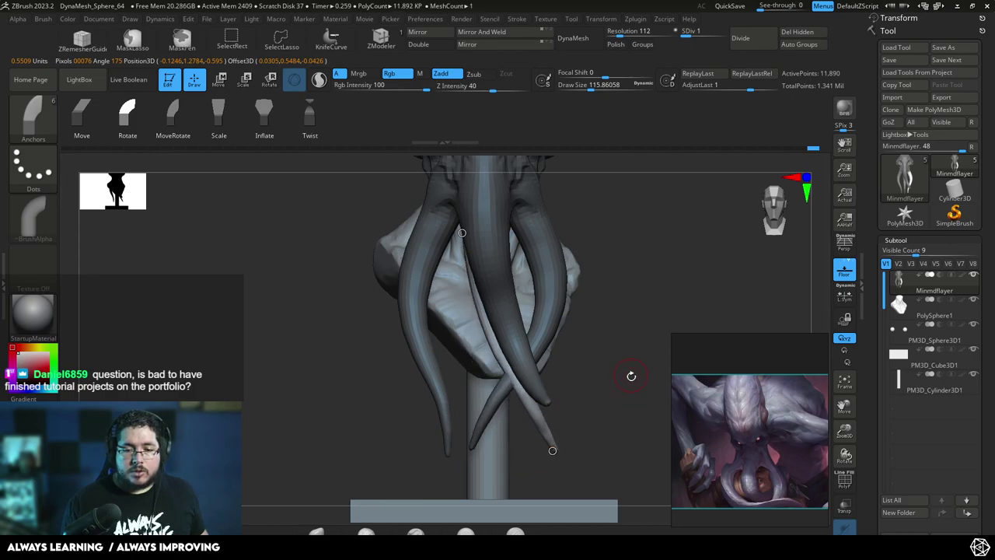
pyautogui.moveTo(631, 376); pyautogui.dragTo(570, 382)
pyautogui.moveTo(476, 451); pyautogui.dragTo(395, 459)
pyautogui.moveTo(395, 459); pyautogui.dragTo(441, 441, button='right')
pyautogui.moveTo(469, 443); pyautogui.dragTo(324, 452)
pyautogui.moveTo(326, 451); pyautogui.dragTo(496, 436, button='right')
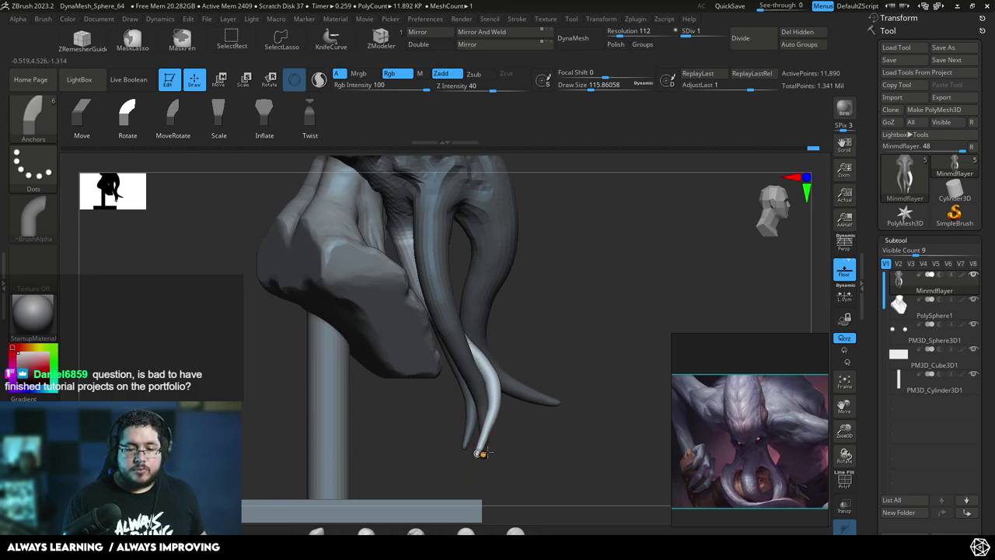
pyautogui.moveTo(479, 455); pyautogui.dragTo(525, 429)
pyautogui.moveTo(566, 340)
pyautogui.mouseDown()
pyautogui.moveTo(562, 321)
pyautogui.moveTo(552, 334)
pyautogui.moveTo(572, 320)
pyautogui.mouseUp()
pyautogui.moveTo(572, 320); pyautogui.dragTo(526, 336, button='right')
pyautogui.moveTo(393, 424); pyautogui.dragTo(553, 322, button='right')
pyautogui.keyDown('ctrl'); pyautogui.moveTo(553, 322); pyautogui.dragTo(566, 306); pyautogui.keyUp('ctrl')
pyautogui.moveTo(566, 306); pyautogui.dragTo(491, 329, button='right')
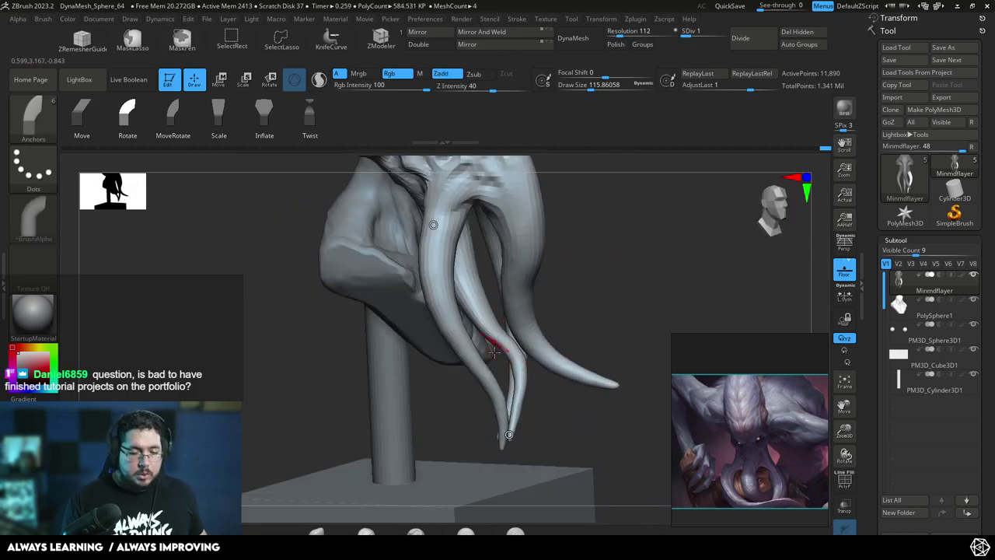
# - Thicken the thin lower sections of the bent tentacles with the Inflat brush at a draw size of about 379
pyautogui.press('b')
pyautogui.press('i')
pyautogui.press('n')
pyautogui.press('space')
pyautogui.press('space')
pyautogui.moveTo(489, 302)
pyautogui.mouseDown()
pyautogui.moveTo(511, 328)
pyautogui.moveTo(498, 305)
pyautogui.mouseUp()
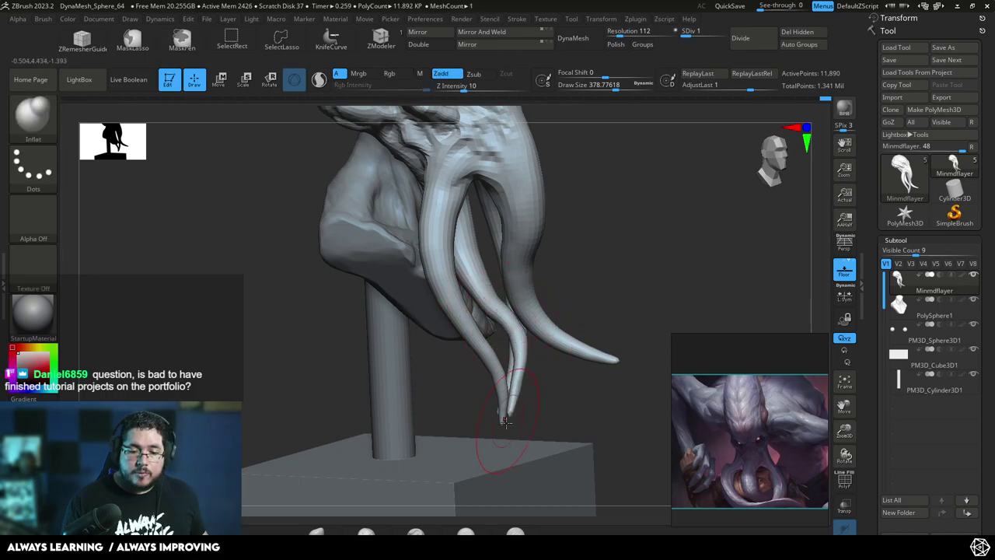
pyautogui.moveTo(553, 288); pyautogui.dragTo(515, 289)
pyautogui.moveTo(602, 222); pyautogui.dragTo(678, 183)
pyautogui.moveTo(599, 246)
pyautogui.mouseDown(button='right')
pyautogui.moveTo(520, 279)
pyautogui.moveTo(575, 247)
pyautogui.moveTo(633, 234)
pyautogui.mouseUp(button='right')
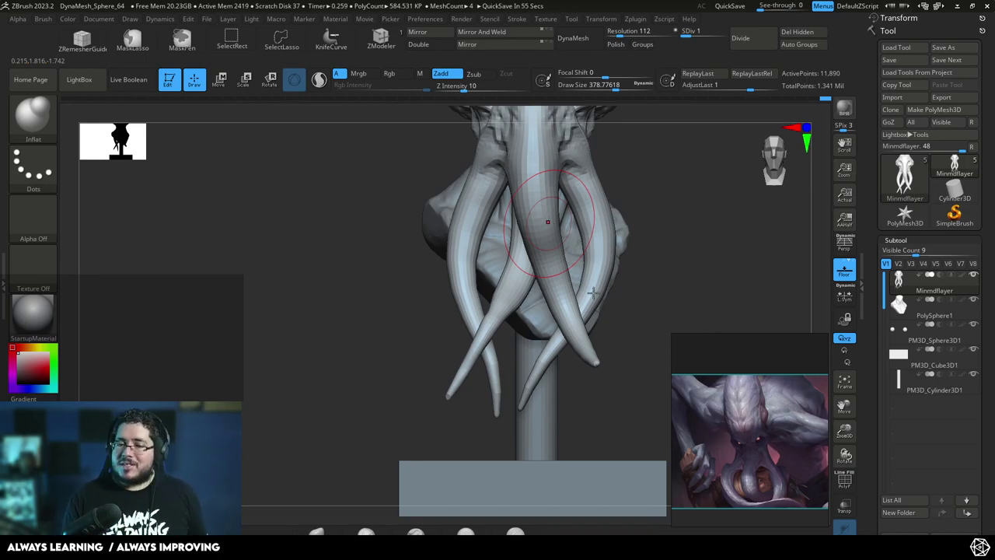
# - Reduce the draw size to about 239, then inflate and smooth the rear tentacle that crosses toward the creature's right
pyautogui.press('space')
pyautogui.moveTo(513, 277); pyautogui.dragTo(506, 277)
pyautogui.moveTo(388, 361)
pyautogui.keyDown('ctrl'); pyautogui.mouseDown(button='right')
pyautogui.moveTo(386, 371)
pyautogui.moveTo(416, 383)
pyautogui.mouseUp(button='right'); pyautogui.keyUp('ctrl')
pyautogui.press('space')
pyautogui.moveTo(483, 316); pyautogui.dragTo(506, 299)
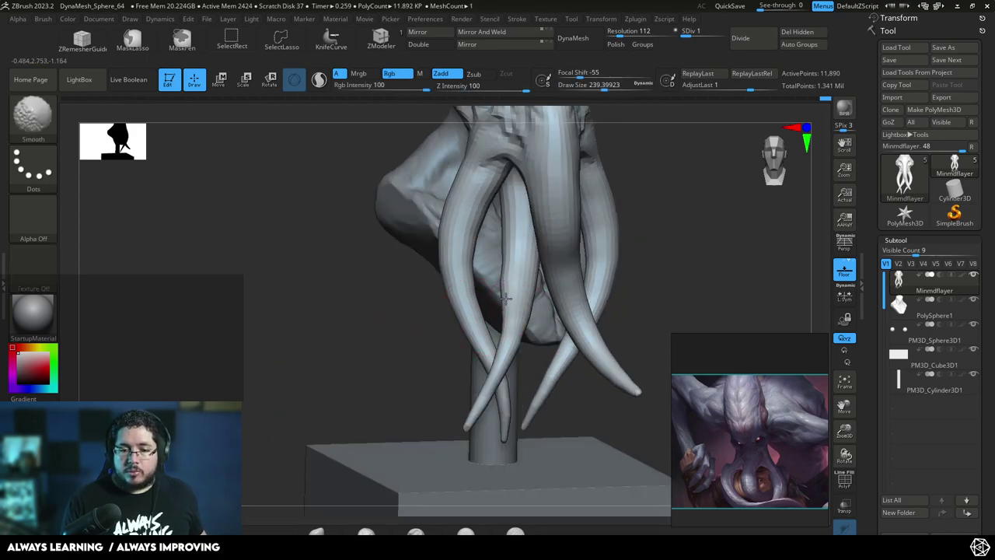
pyautogui.press('shift')
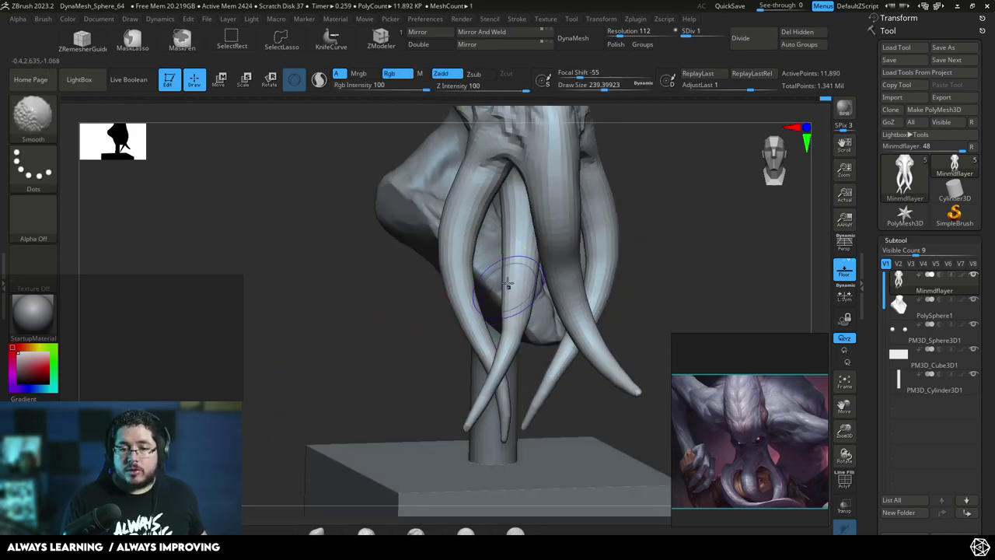
pyautogui.keyDown('shift'); pyautogui.moveTo(593, 281); pyautogui.dragTo(570, 285, button='right'); pyautogui.keyUp('shift')
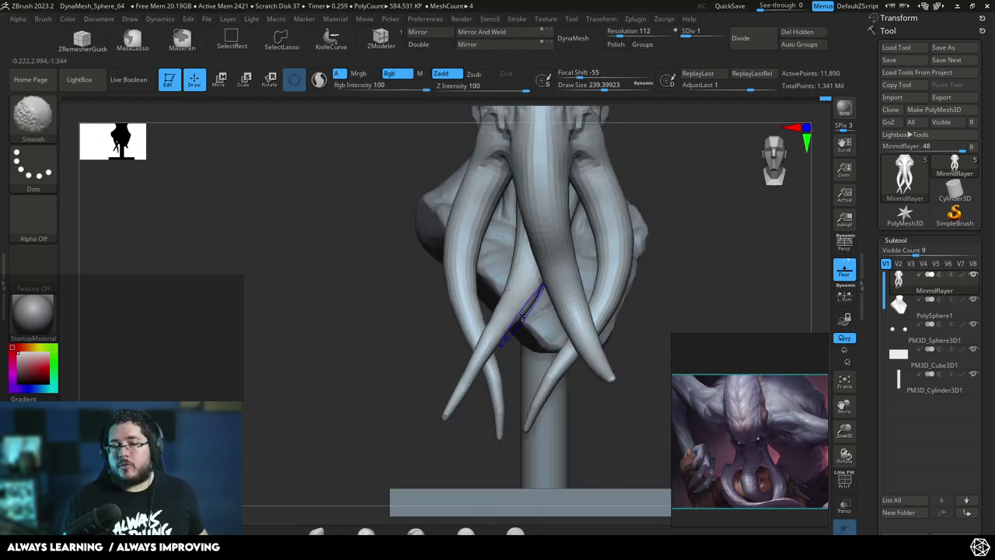
pyautogui.press('shift')
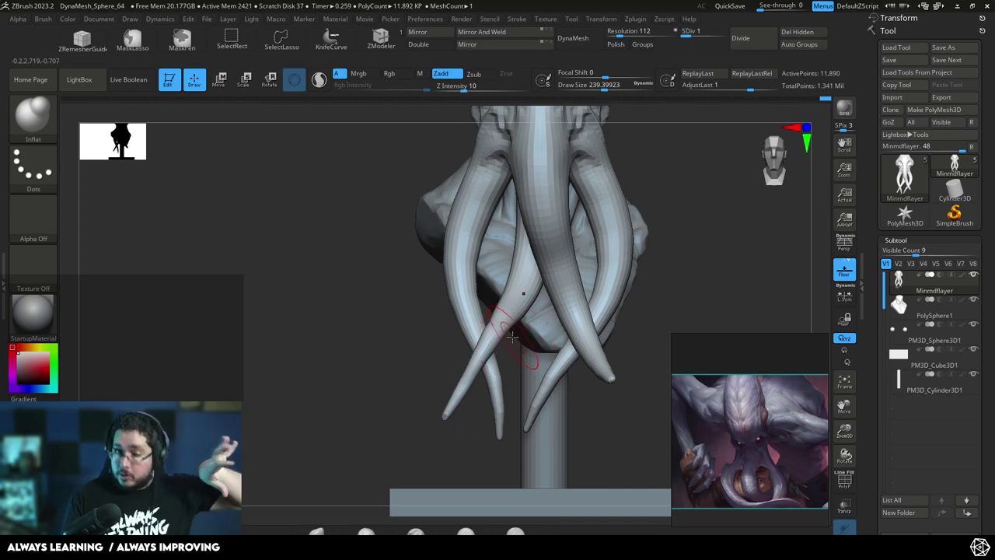
# - Mask everything except the creature's right side tentacle, leaving it free from just below its base
pyautogui.moveTo(381, 373); pyautogui.dragTo(513, 303)
pyautogui.keyDown('alt'); pyautogui.moveTo(609, 207); pyautogui.dragTo(600, 235); pyautogui.keyUp('alt')
pyautogui.press('w')
pyautogui.keyDown('ctrl'); pyautogui.moveTo(482, 146); pyautogui.dragTo(465, 214); pyautogui.keyUp('ctrl')
pyautogui.press('q')
pyautogui.moveTo(576, 210)
pyautogui.keyDown('alt'); pyautogui.mouseDown()
pyautogui.moveTo(585, 207)
pyautogui.moveTo(561, 214)
pyautogui.mouseUp(); pyautogui.keyUp('alt')
pyautogui.moveTo(460, 193); pyautogui.dragTo(462, 185)
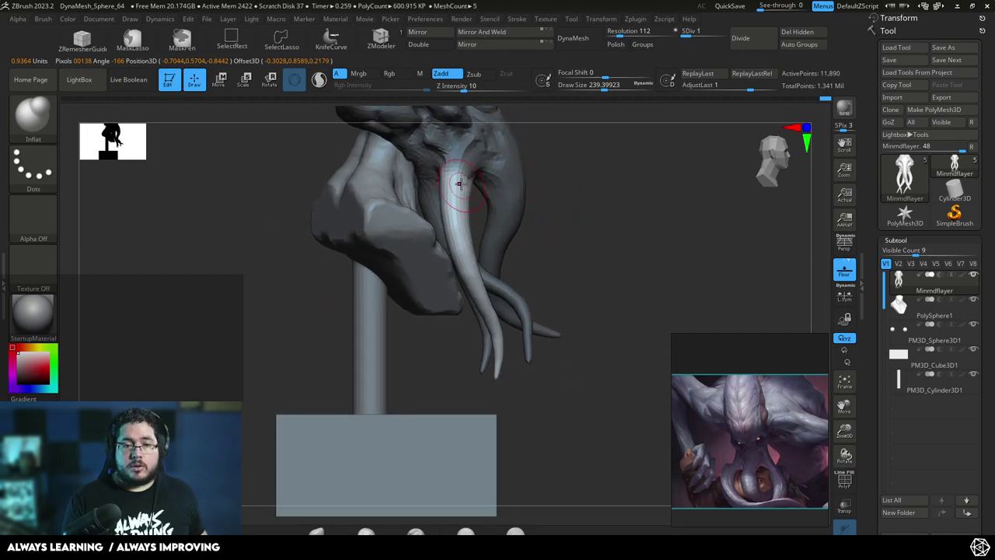
# - Bend the right side tentacle forward from its base with the Anchors brush, and clear the mask
pyautogui.press('b')
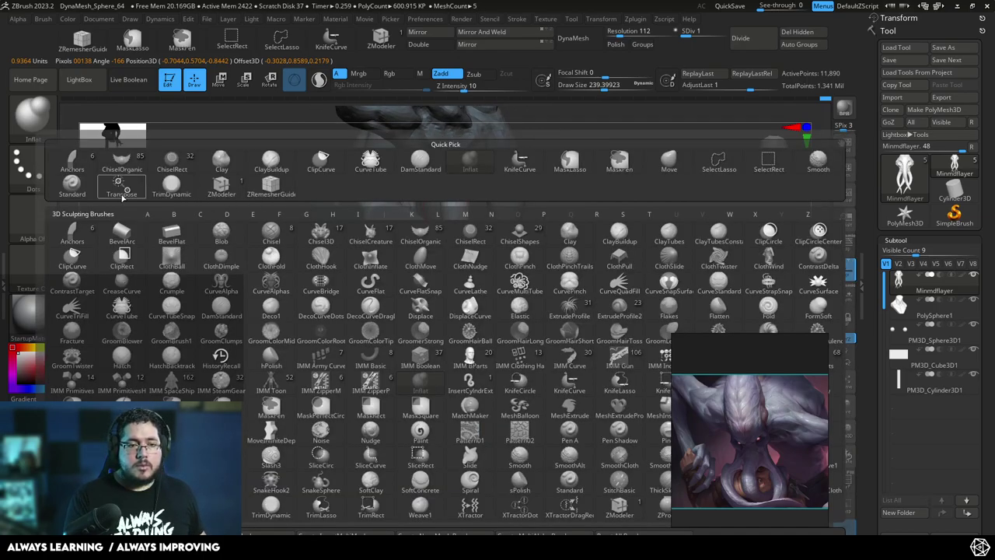
pyautogui.click(83, 234)
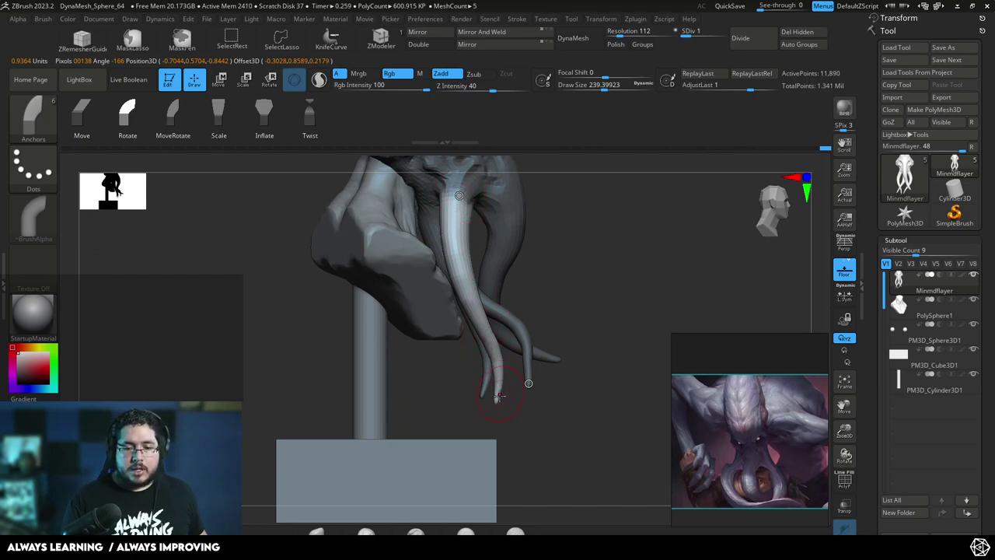
pyautogui.moveTo(499, 400); pyautogui.dragTo(613, 205)
pyautogui.moveTo(622, 237)
pyautogui.mouseDown()
pyautogui.moveTo(576, 265)
pyautogui.moveTo(505, 371)
pyautogui.moveTo(570, 256)
pyautogui.moveTo(544, 302)
pyautogui.moveTo(554, 284)
pyautogui.moveTo(647, 246)
pyautogui.moveTo(628, 243)
pyautogui.mouseUp()
pyautogui.keyDown('alt'); pyautogui.moveTo(629, 243); pyautogui.dragTo(516, 389); pyautogui.keyUp('alt')
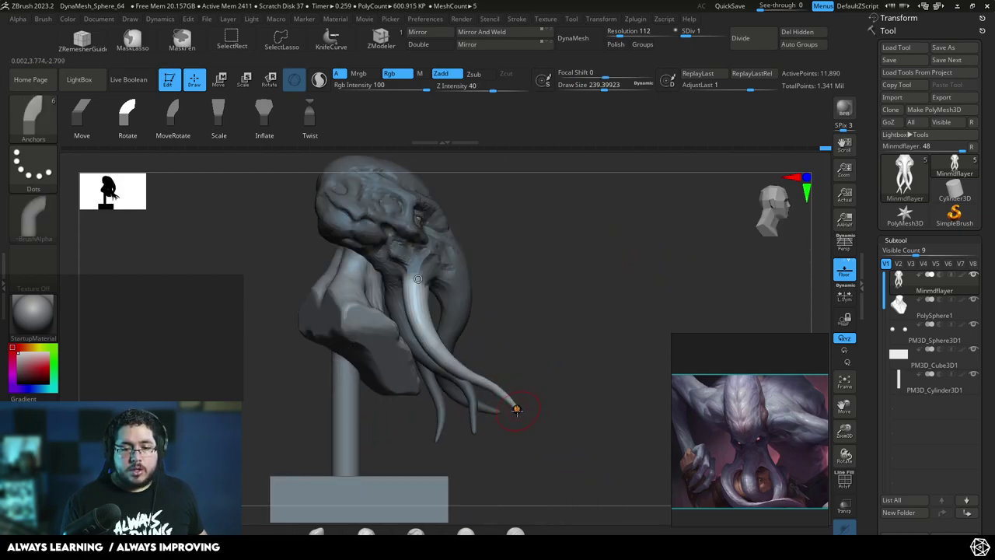
pyautogui.keyDown('ctrl'); pyautogui.moveTo(543, 352); pyautogui.dragTo(537, 318); pyautogui.keyUp('ctrl')
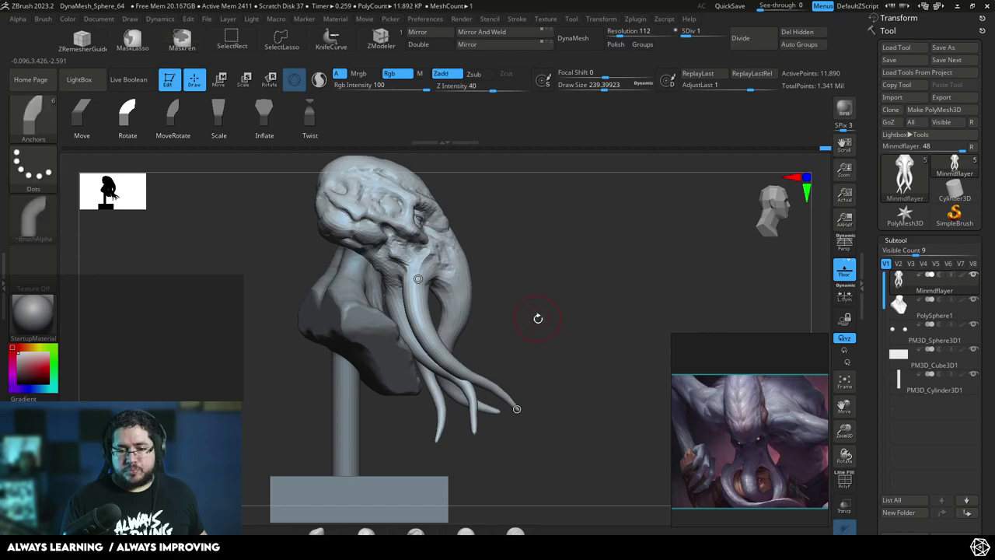
pyautogui.keyDown('ctrl'); pyautogui.click(547, 342); pyautogui.keyUp('ctrl')
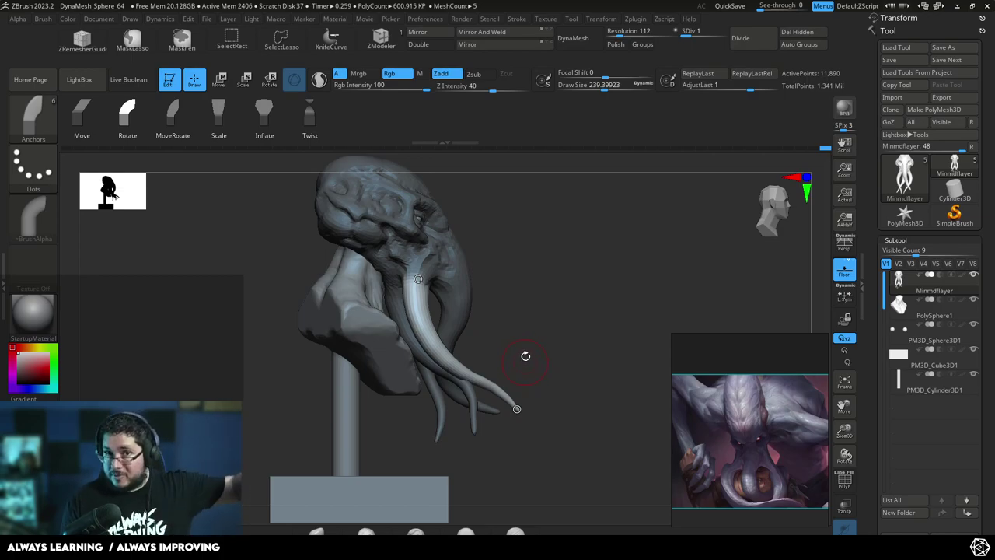
pyautogui.moveTo(533, 330); pyautogui.dragTo(514, 335)
pyautogui.moveTo(506, 296)
pyautogui.keyDown('ctrl'); pyautogui.mouseDown()
pyautogui.moveTo(520, 298)
pyautogui.moveTo(528, 332)
pyautogui.moveTo(501, 319)
pyautogui.mouseUp(); pyautogui.keyUp('ctrl')
# - Reshape the lower curve and tip of the right side tentacle with the Move Topological brush at a draw size of about 899
pyautogui.press('b')
pyautogui.press('m')
pyautogui.press('t')
pyautogui.press('space')
pyautogui.press('space')
pyautogui.moveTo(501, 319); pyautogui.dragTo(511, 320)
pyautogui.moveTo(461, 351); pyautogui.dragTo(470, 341)
pyautogui.moveTo(504, 303)
pyautogui.mouseDown()
pyautogui.moveTo(524, 294)
pyautogui.moveTo(505, 380)
pyautogui.mouseUp()
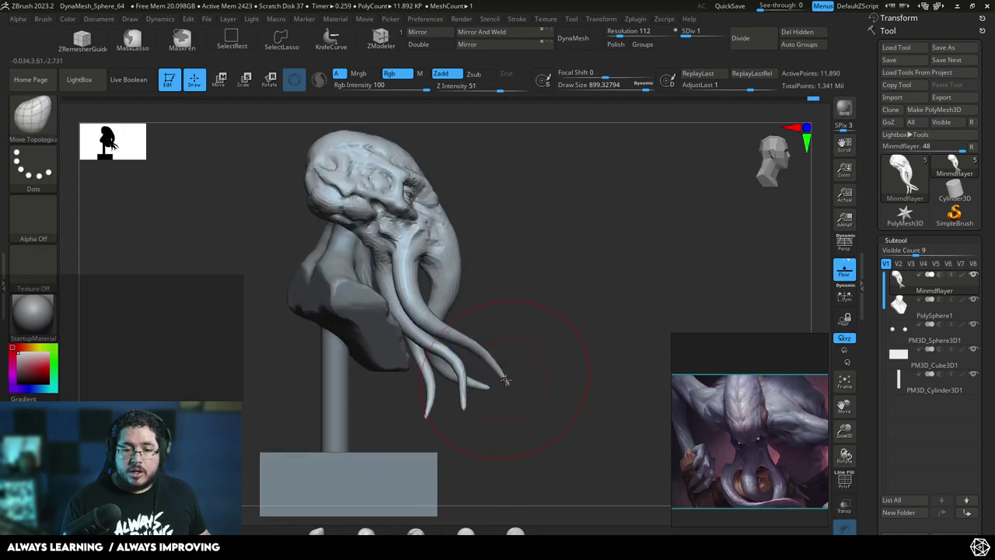
pyautogui.moveTo(444, 339); pyautogui.dragTo(446, 319)
pyautogui.moveTo(571, 372); pyautogui.dragTo(494, 380)
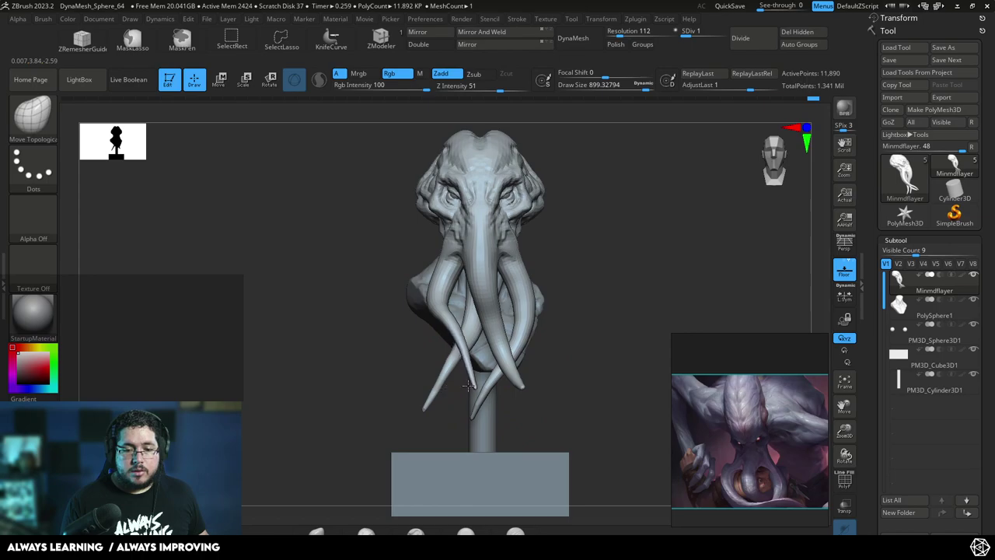
# - Lower the draw size to about 611, curve the crossing rear tentacle's tip inward, and smooth its end
pyautogui.moveTo(446, 410); pyautogui.dragTo(453, 411)
pyautogui.press('space')
pyautogui.moveTo(459, 377); pyautogui.dragTo(444, 379)
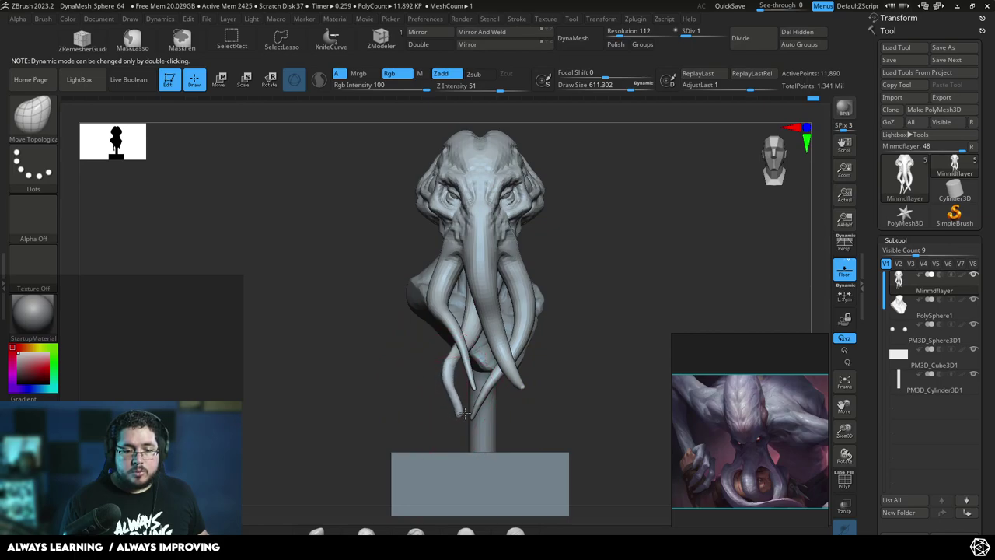
pyautogui.press('shift')
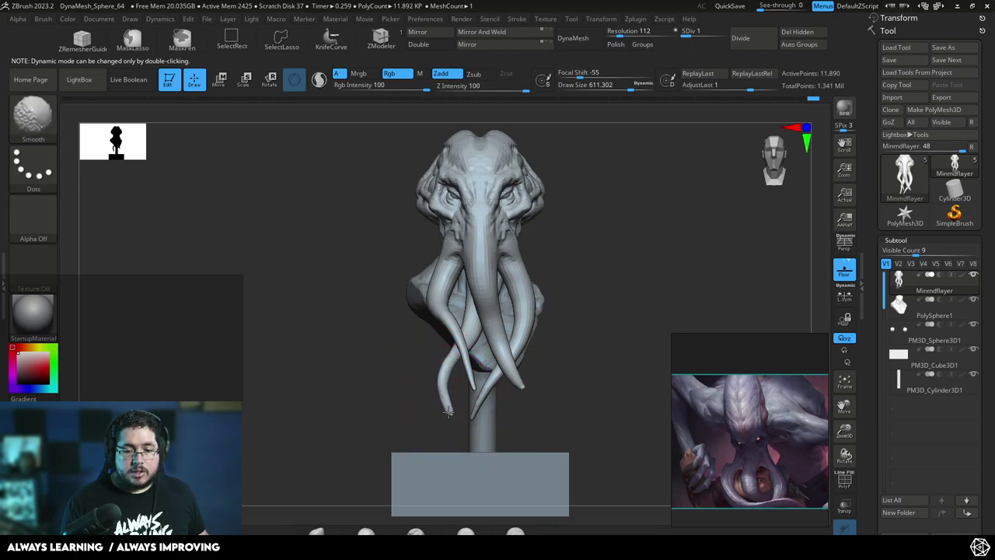
pyautogui.keyDown('shift'); pyautogui.moveTo(446, 400); pyautogui.dragTo(445, 383); pyautogui.keyUp('shift')
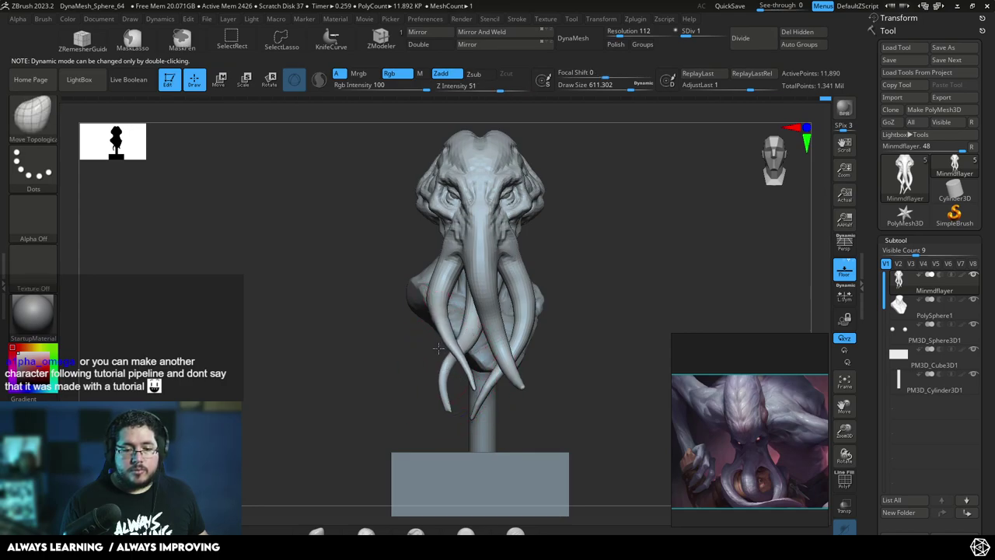
# - Refine the curve of the right side tentacle from several angles with the Move Topological brush at a draw size of about 445
pyautogui.moveTo(426, 367); pyautogui.dragTo(445, 336)
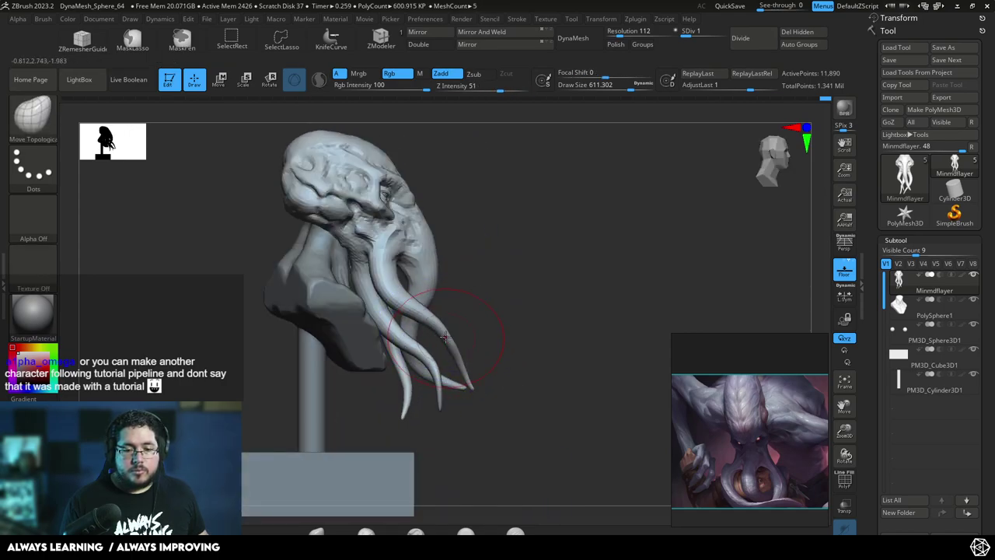
pyautogui.moveTo(498, 357); pyautogui.dragTo(472, 377)
pyautogui.press('space')
pyautogui.click(453, 348)
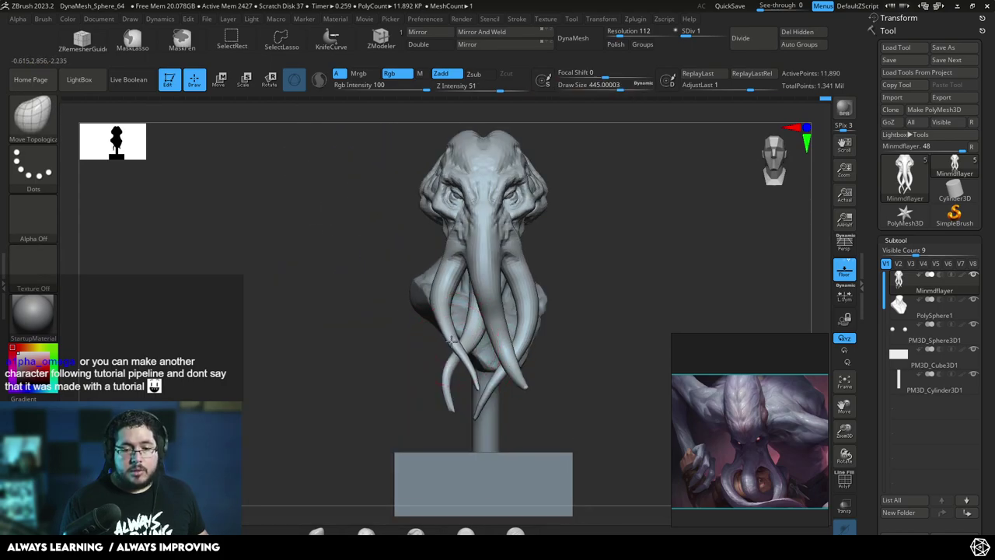
pyautogui.press('space')
pyautogui.click(449, 323)
pyautogui.moveTo(444, 318); pyautogui.dragTo(440, 325)
pyautogui.moveTo(398, 365); pyautogui.dragTo(426, 359)
pyautogui.moveTo(426, 359)
pyautogui.keyDown('shift'); pyautogui.mouseDown()
pyautogui.moveTo(412, 359)
pyautogui.moveTo(475, 361)
pyautogui.moveTo(506, 339)
pyautogui.moveTo(460, 311)
pyautogui.mouseUp(); pyautogui.keyUp('shift')
# - Thicken the lower end of the creature's right side tentacle with the Inflat brush at a draw size of about 460
pyautogui.press('space')
pyautogui.click(446, 330)
pyautogui.press('b')
pyautogui.press('i')
pyautogui.press('n')
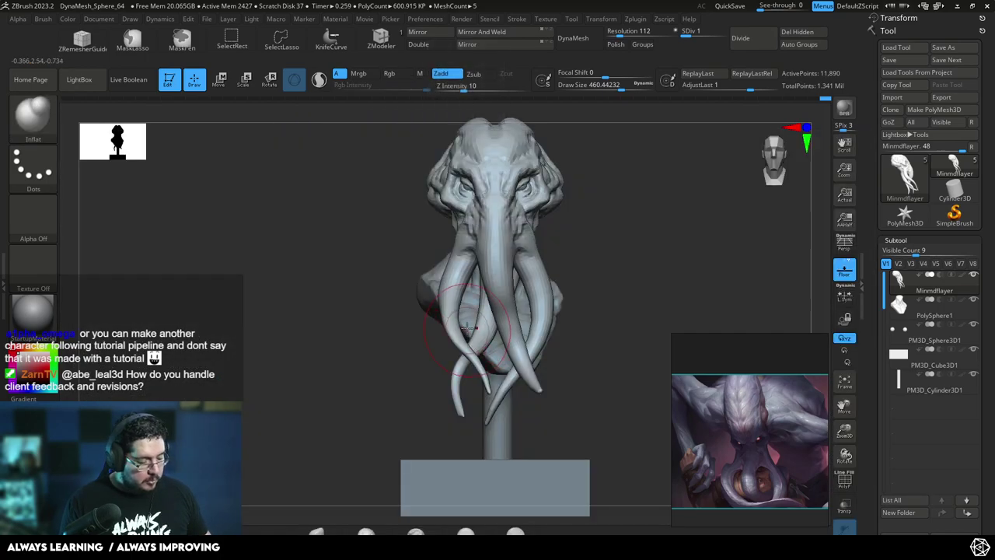
pyautogui.moveTo(472, 360); pyautogui.dragTo(484, 384)
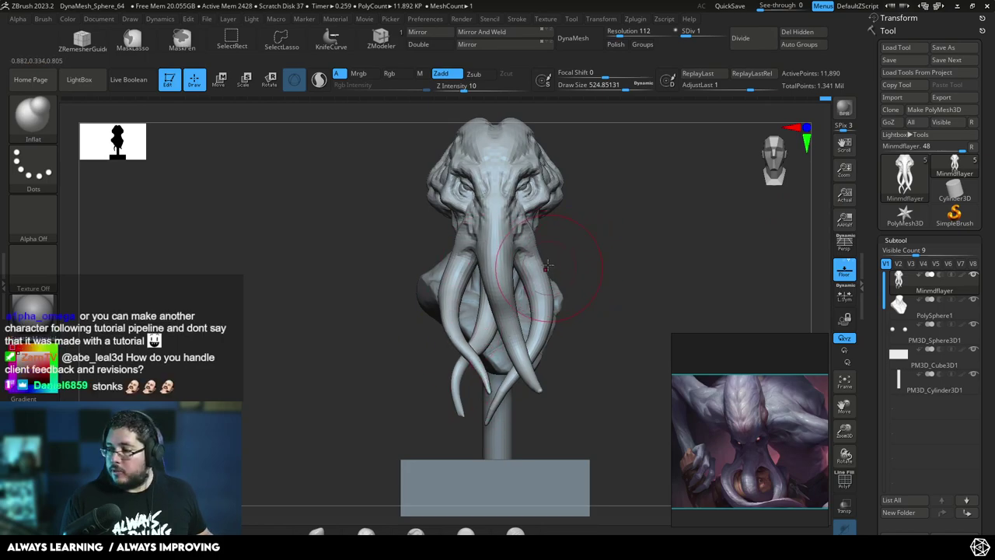
pyautogui.moveTo(597, 262)
pyautogui.keyDown('alt'); pyautogui.mouseDown()
pyautogui.moveTo(589, 247)
pyautogui.moveTo(602, 244)
pyautogui.moveTo(604, 213)
pyautogui.mouseUp(); pyautogui.keyUp('alt')
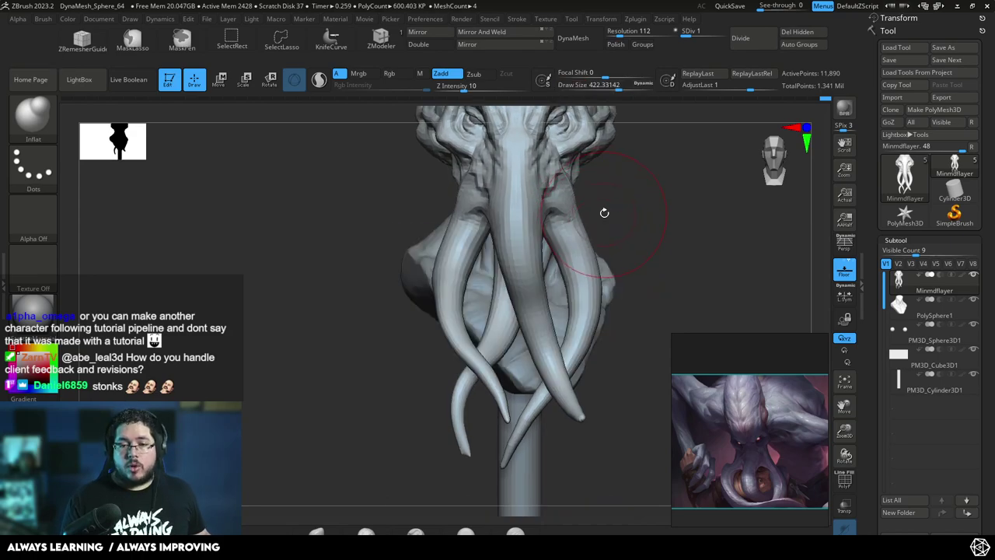
pyautogui.keyDown('alt'); pyautogui.moveTo(604, 213); pyautogui.dragTo(603, 234, button='right'); pyautogui.keyUp('alt')
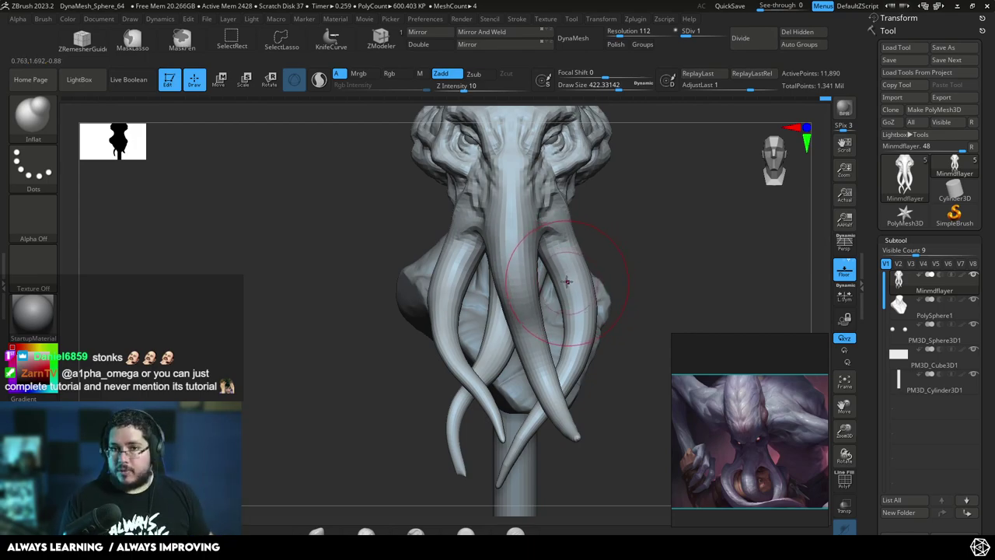
# - Adjust the upper front profile of the central tentacle with the Move brush at a draw size of about 468
pyautogui.moveTo(628, 241)
pyautogui.mouseDown()
pyautogui.moveTo(635, 234)
pyautogui.moveTo(545, 288)
pyautogui.mouseUp()
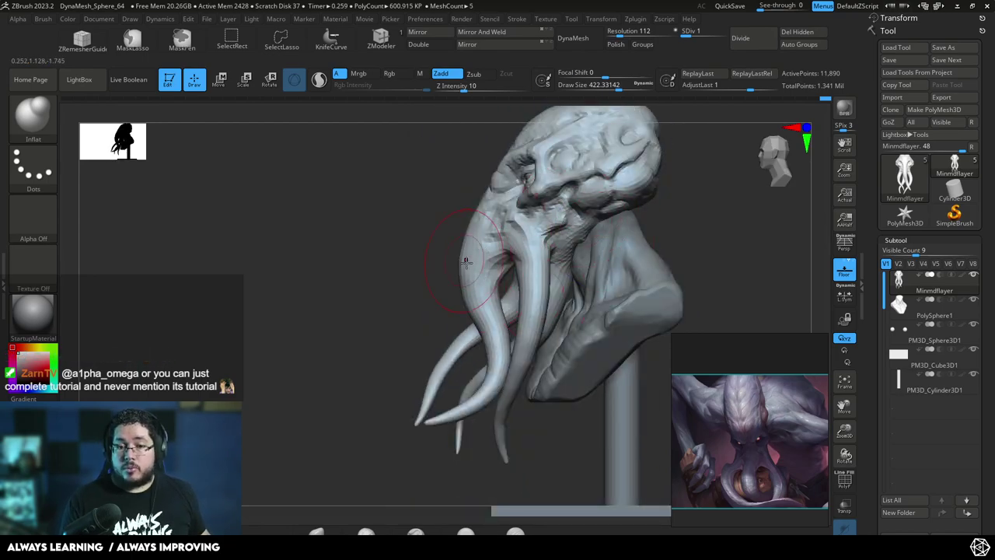
pyautogui.press('b')
pyautogui.press('m')
pyautogui.press('v')
pyautogui.press('space')
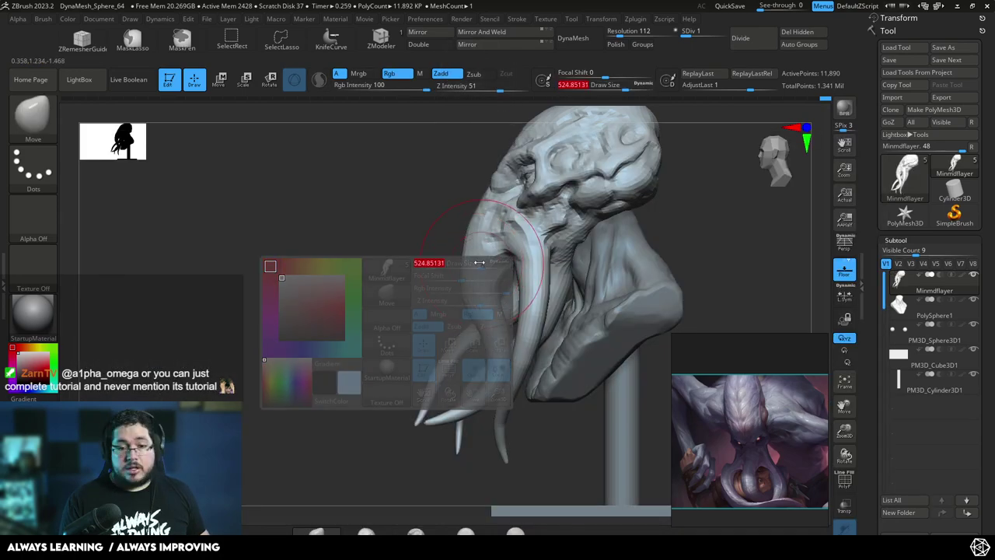
pyautogui.press('space')
pyautogui.moveTo(471, 257); pyautogui.dragTo(470, 289)
pyautogui.moveTo(424, 281)
pyautogui.mouseDown()
pyautogui.moveTo(582, 254)
pyautogui.moveTo(582, 269)
pyautogui.mouseUp()
# - Raise the creature mesh to subdivision level 4 and adjust the side tentacles' bases with the Move brush at a draw size of about 262
pyautogui.press('d')
pyautogui.press('d')
pyautogui.press('d')
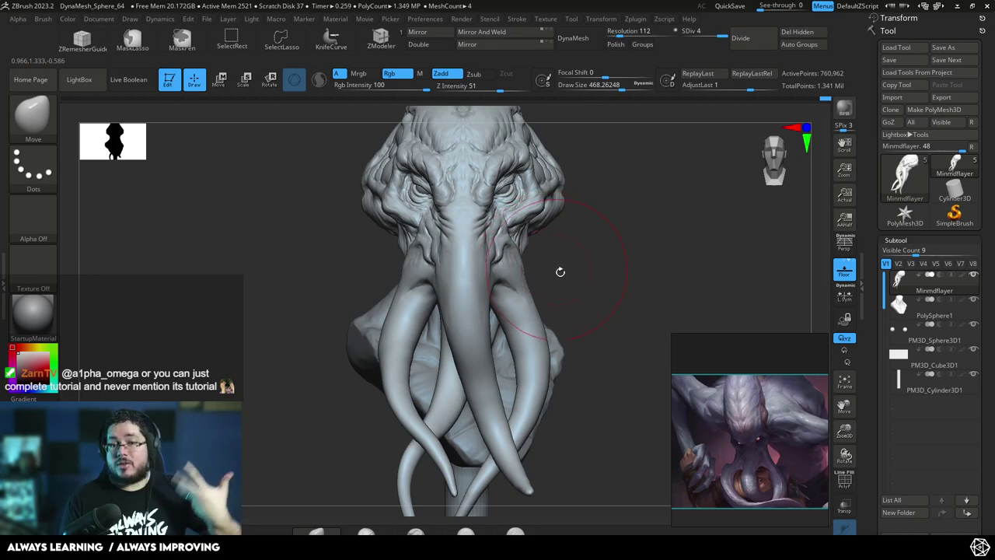
pyautogui.press('space')
pyautogui.moveTo(537, 262); pyautogui.dragTo(522, 262)
pyautogui.moveTo(595, 265); pyautogui.dragTo(545, 259)
pyautogui.press('space')
pyautogui.moveTo(541, 264)
pyautogui.mouseDown(button='right')
pyautogui.moveTo(596, 244)
pyautogui.moveTo(559, 264)
pyautogui.mouseUp(button='right')
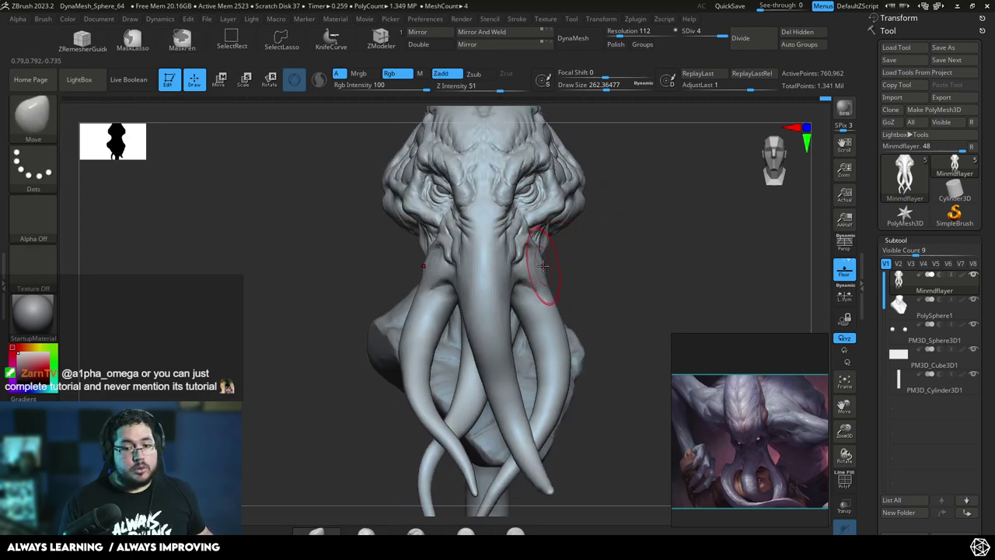
pyautogui.moveTo(542, 261)
pyautogui.mouseDown(button='right')
pyautogui.moveTo(573, 256)
pyautogui.moveTo(513, 249)
pyautogui.mouseUp(button='right')
# - Build up the folds between the cheek and the side tentacle's base with the ClayBuildup brush at a draw size of about 77
pyautogui.press('b')
pyautogui.press('c')
pyautogui.press('b')
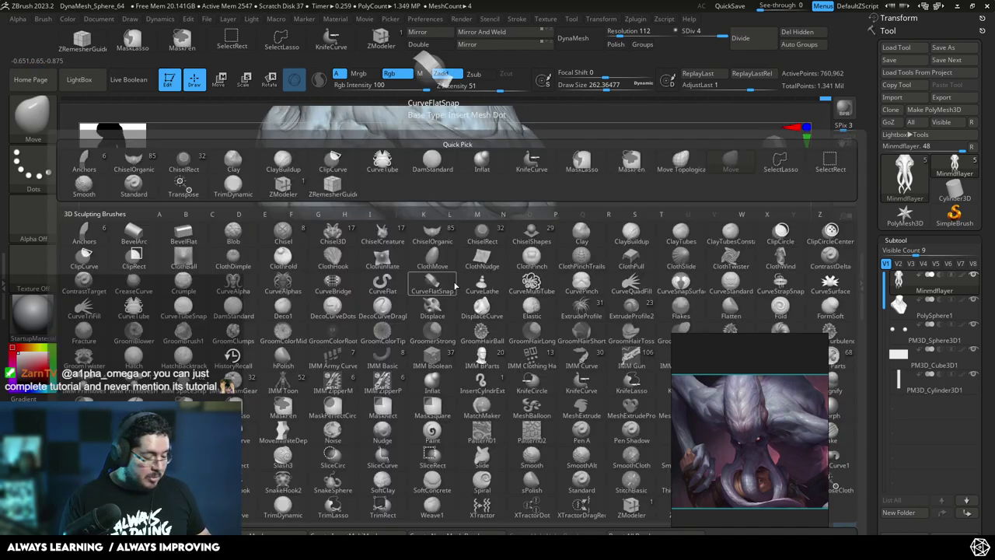
pyautogui.press('space')
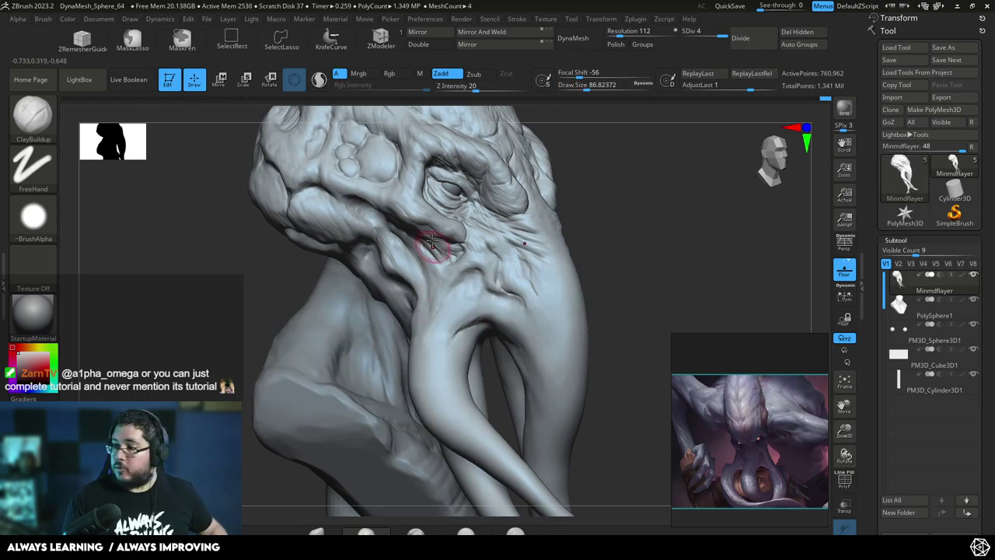
pyautogui.press('space')
pyautogui.moveTo(449, 283)
pyautogui.mouseDown()
pyautogui.moveTo(437, 304)
pyautogui.moveTo(431, 274)
pyautogui.mouseUp()
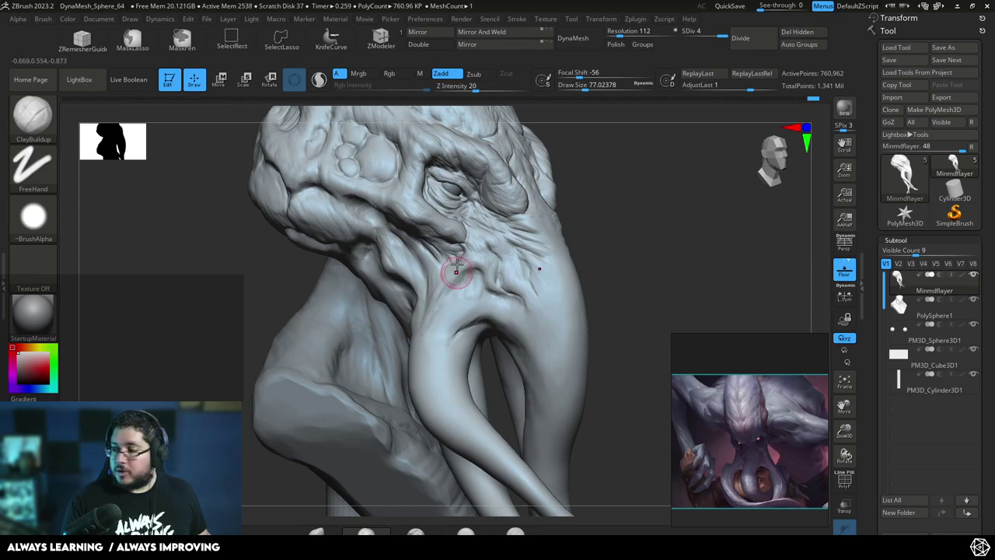
pyautogui.moveTo(644, 287); pyautogui.dragTo(460, 257)
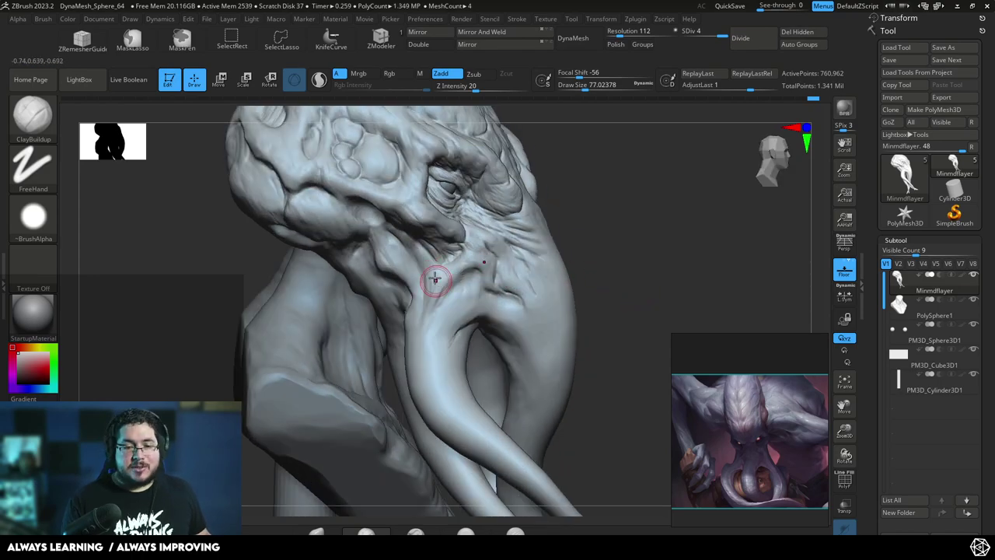
pyautogui.moveTo(431, 301); pyautogui.dragTo(437, 287)
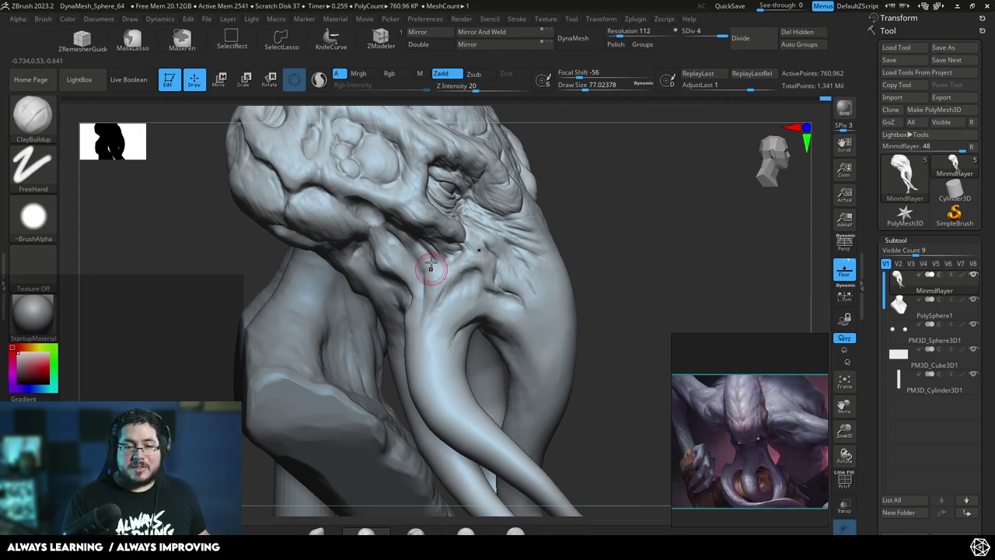
# - Add more clay above the side tentacles' roots and smooth the transitions into the cheeks on both sides
pyautogui.moveTo(576, 198); pyautogui.dragTo(520, 205)
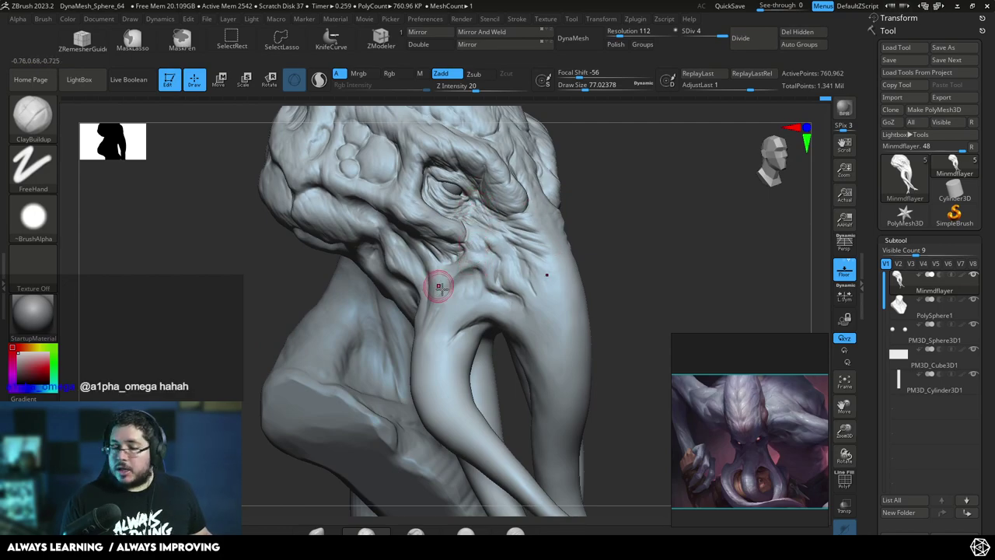
pyautogui.moveTo(436, 315)
pyautogui.mouseDown()
pyautogui.moveTo(447, 291)
pyautogui.moveTo(476, 301)
pyautogui.mouseUp()
pyautogui.press('shift')
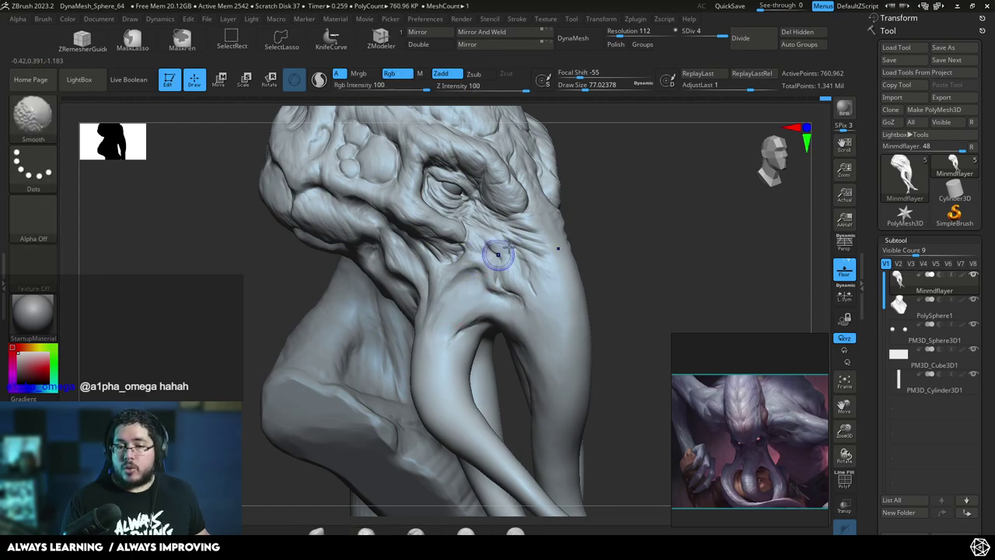
pyautogui.keyDown('shift'); pyautogui.moveTo(498, 253); pyautogui.dragTo(569, 213, button='right'); pyautogui.keyUp('shift')
pyautogui.moveTo(647, 273); pyautogui.dragTo(628, 249, button='right')
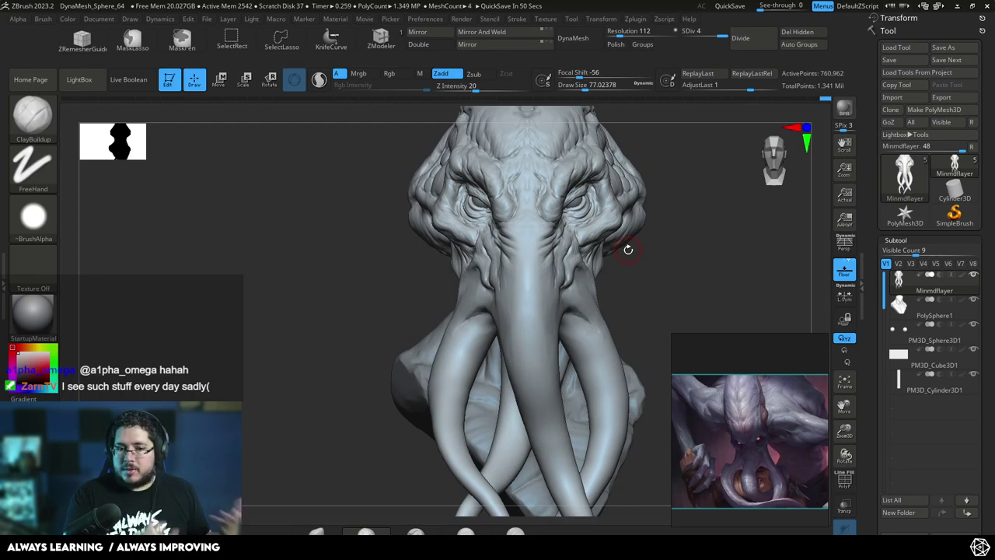
pyautogui.moveTo(657, 310); pyautogui.dragTo(579, 278)
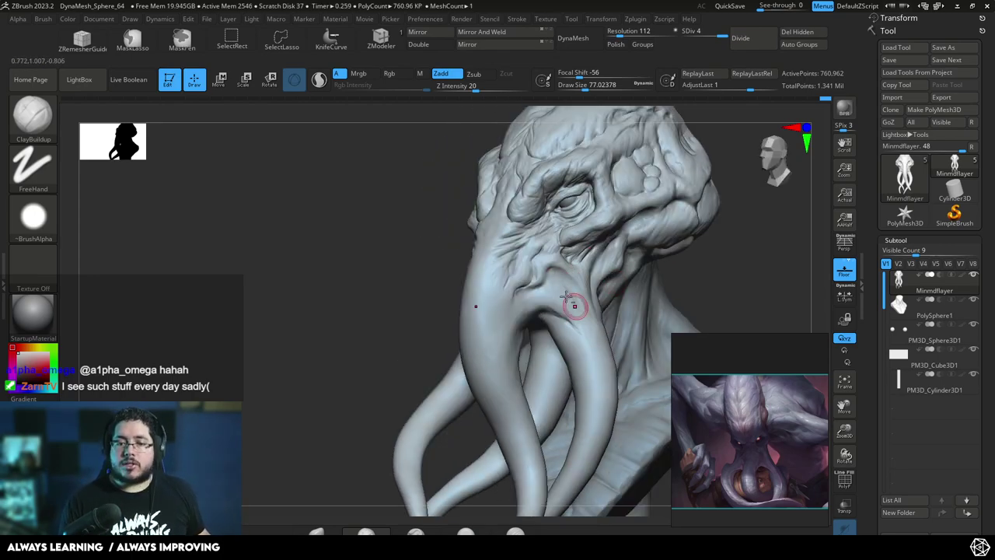
pyautogui.press('shift')
pyautogui.moveTo(678, 267)
pyautogui.mouseDown(button='right')
pyautogui.moveTo(695, 277)
pyautogui.moveTo(645, 240)
pyautogui.moveTo(642, 217)
pyautogui.moveTo(633, 222)
pyautogui.mouseUp(button='right')
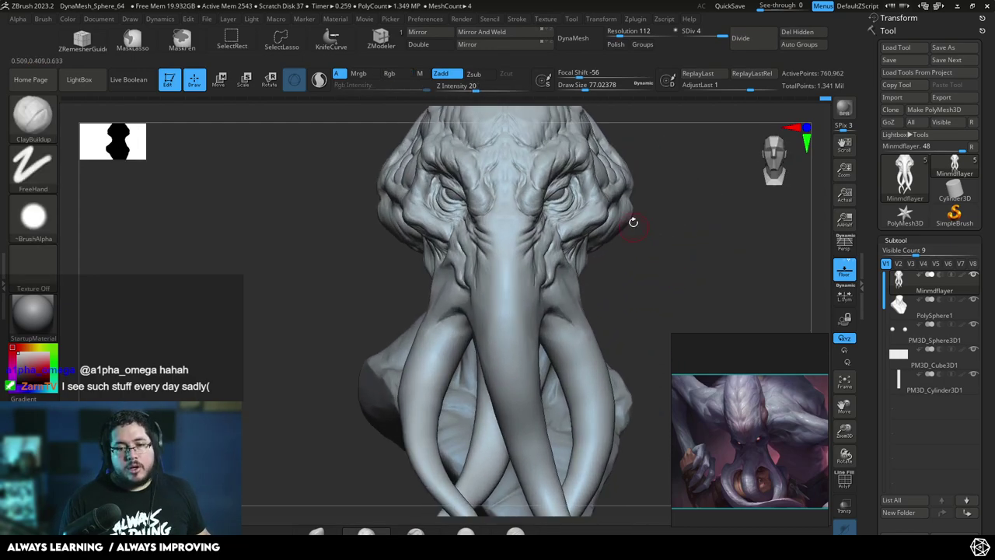
# - Adjust the forms around the brow and eyes with the Move brush at a draw size of about 365
pyautogui.press('b')
pyautogui.press('m')
pyautogui.press('v')
pyautogui.press('space')
pyautogui.click(550, 222)
pyautogui.press('space')
pyautogui.moveTo(603, 223); pyautogui.dragTo(628, 224)
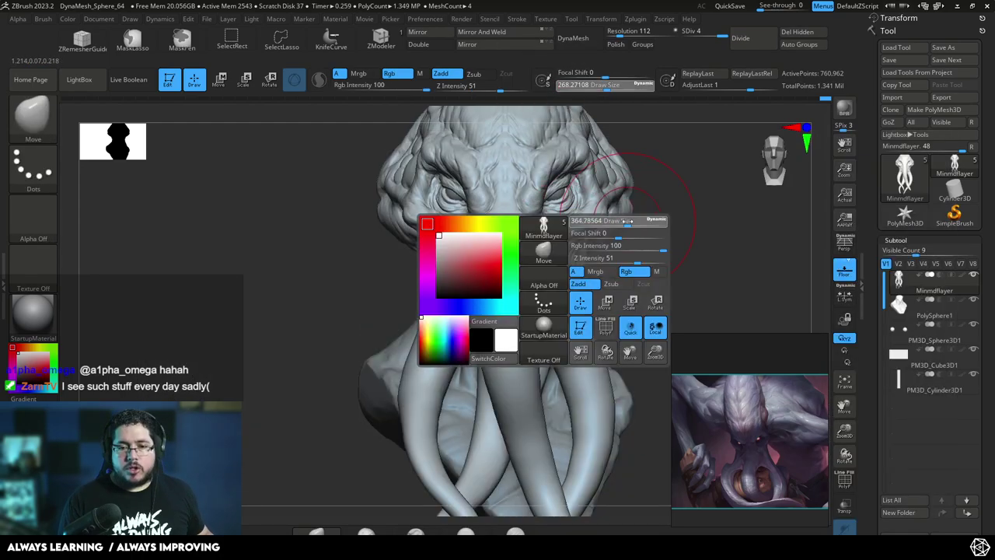
pyautogui.moveTo(564, 204); pyautogui.dragTo(535, 199, button='right')
pyautogui.press('space')
pyautogui.moveTo(465, 172)
pyautogui.mouseDown()
pyautogui.moveTo(478, 173)
pyautogui.moveTo(469, 178)
pyautogui.mouseUp()
pyautogui.moveTo(643, 175)
pyautogui.mouseDown(button='right')
pyautogui.moveTo(517, 168)
pyautogui.moveTo(571, 169)
pyautogui.mouseUp(button='right')
# - Enlarge the Move brush to a draw size of about 585 and adjust the broad forms of the upper head
pyautogui.press('space')
pyautogui.press('space')
pyautogui.moveTo(476, 201); pyautogui.dragTo(488, 201)
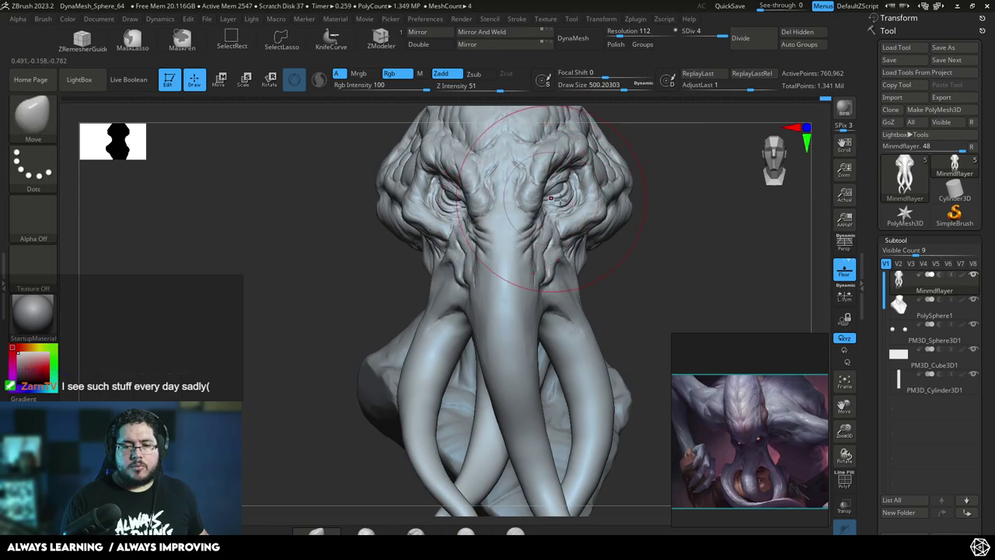
pyautogui.keyDown('ctrl'); pyautogui.moveTo(513, 199); pyautogui.dragTo(536, 171, button='right'); pyautogui.keyUp('ctrl')
pyautogui.press('space')
pyautogui.moveTo(516, 227); pyautogui.dragTo(525, 223)
pyautogui.moveTo(603, 203)
pyautogui.keyDown('ctrl'); pyautogui.mouseDown(button='right')
pyautogui.moveTo(638, 262)
pyautogui.moveTo(606, 233)
pyautogui.mouseUp(button='right'); pyautogui.keyUp('ctrl')
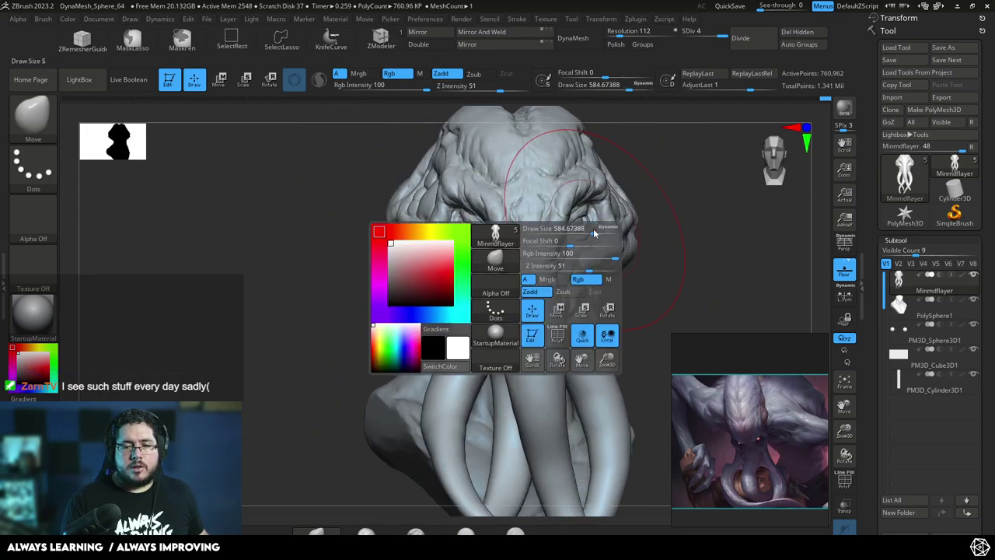
# - Reduce the Move brush to a draw size of about 116 and refine the upper eyelids beneath the brow
pyautogui.press('space')
pyautogui.moveTo(502, 224); pyautogui.dragTo(468, 224)
pyautogui.moveTo(653, 220); pyautogui.dragTo(611, 223, button='right')
pyautogui.press('space')
pyautogui.moveTo(617, 216); pyautogui.dragTo(614, 216)
pyautogui.press('space')
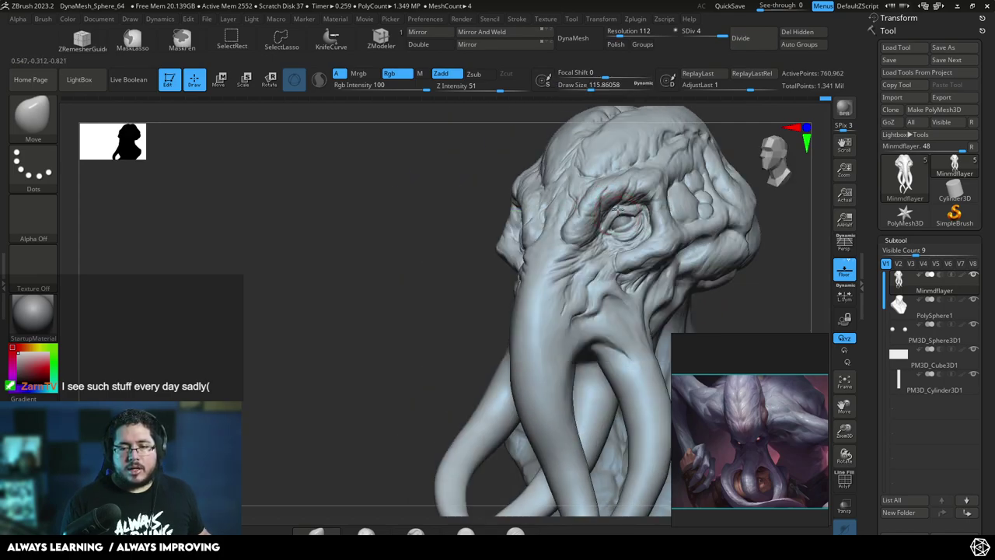
pyautogui.keyDown('shift'); pyautogui.moveTo(618, 209); pyautogui.dragTo(486, 206, button='right'); pyautogui.keyUp('shift')
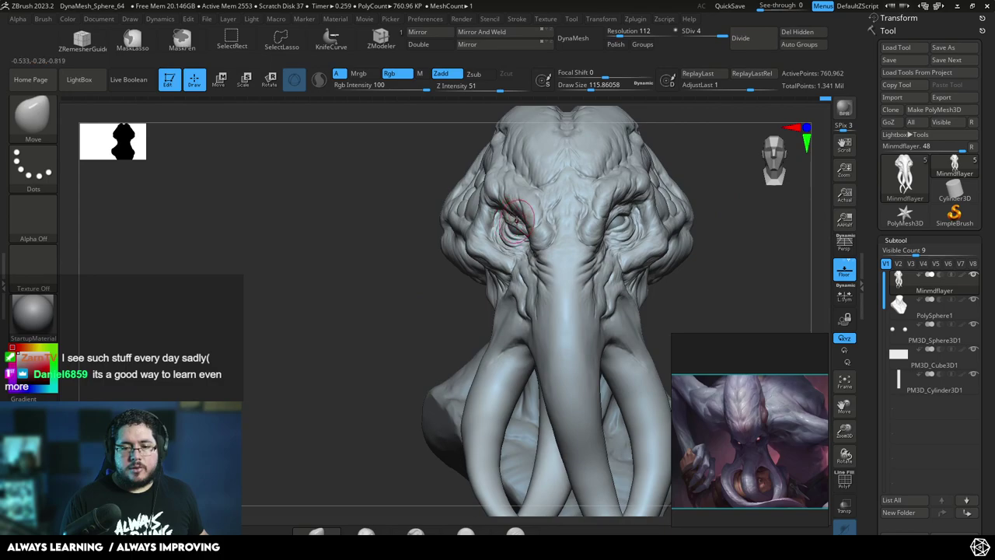
# - Carve a diagonal scar across the forehead with the DamStandard brush at a draw size of about 62
pyautogui.moveTo(422, 337)
pyautogui.mouseDown(button='right')
pyautogui.moveTo(513, 226)
pyautogui.moveTo(498, 226)
pyautogui.moveTo(552, 225)
pyautogui.moveTo(536, 227)
pyautogui.mouseUp(button='right')
pyautogui.press('b')
pyautogui.press('d')
pyautogui.press('s')
pyautogui.press('space')
pyautogui.moveTo(502, 248); pyautogui.dragTo(490, 247)
pyautogui.moveTo(544, 148)
pyautogui.mouseDown(button='right')
pyautogui.moveTo(580, 128)
pyautogui.moveTo(537, 151)
pyautogui.mouseUp(button='right')
pyautogui.moveTo(461, 228); pyautogui.dragTo(541, 284)
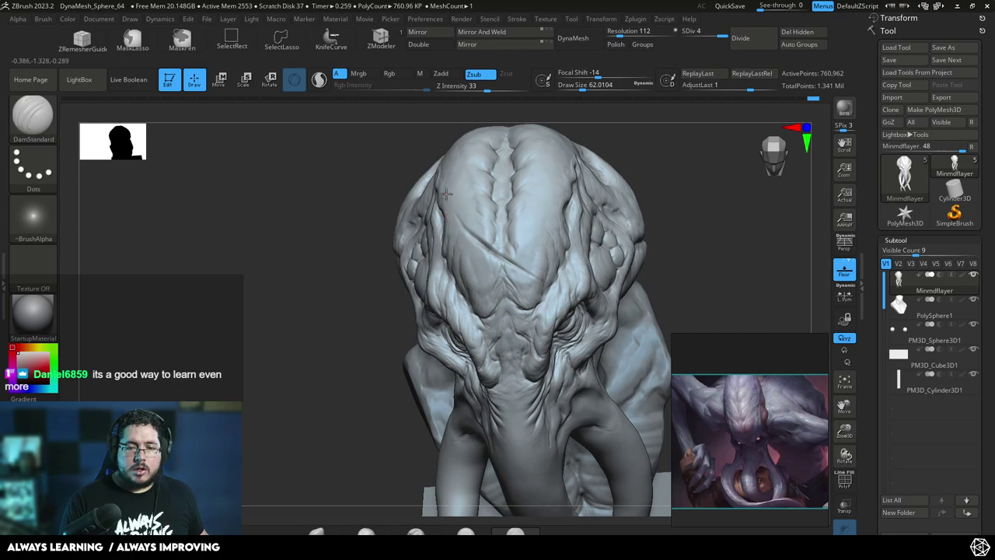
pyautogui.moveTo(479, 240); pyautogui.dragTo(545, 280)
pyautogui.keyDown('ctrl'); pyautogui.moveTo(656, 135); pyautogui.dragTo(647, 159, button='right'); pyautogui.keyUp('ctrl')
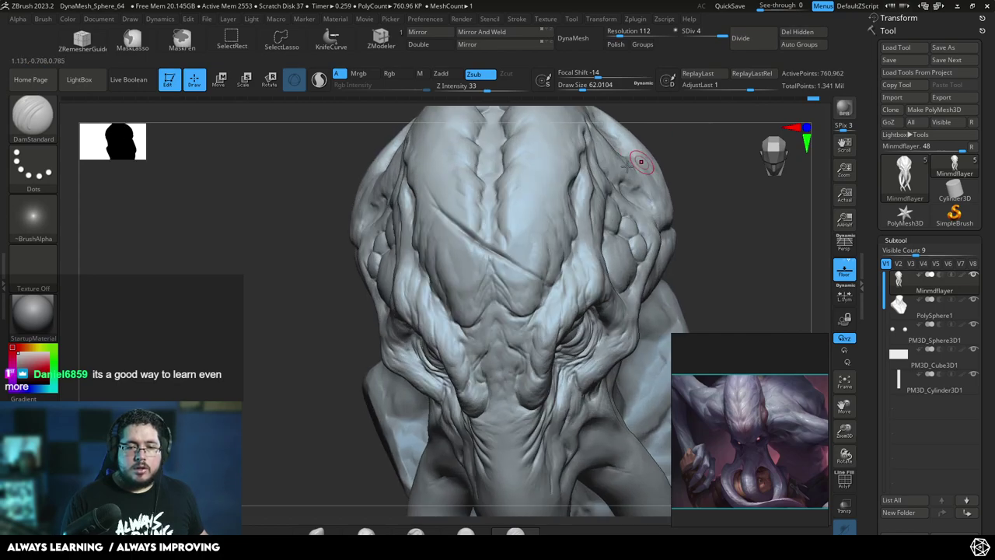
# - Build up raised, irregular edges along the forehead scar with the ClayBuildup brush at a draw size of about 46
pyautogui.press('b')
pyautogui.press('c')
pyautogui.press('b')
pyautogui.press('space')
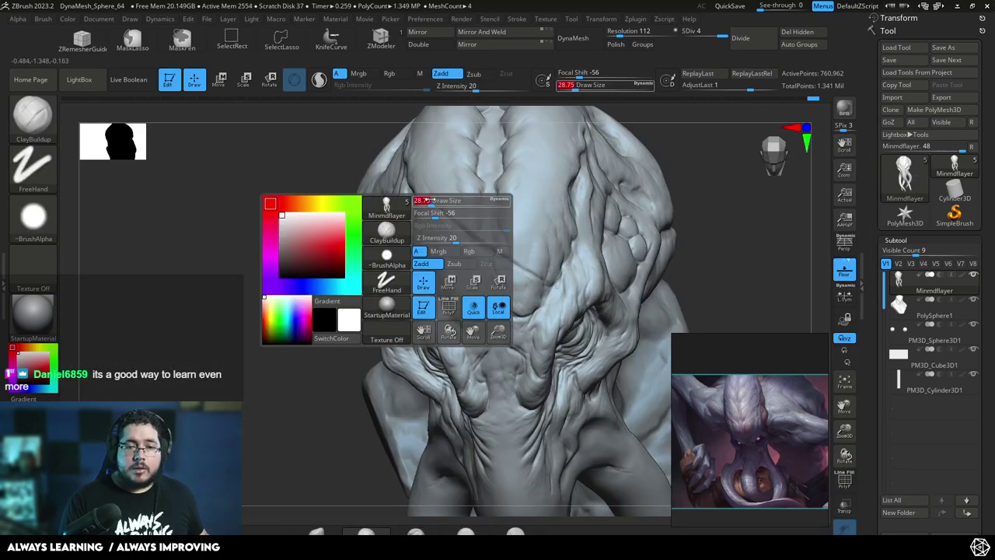
pyautogui.press('space')
pyautogui.moveTo(459, 227); pyautogui.dragTo(468, 235)
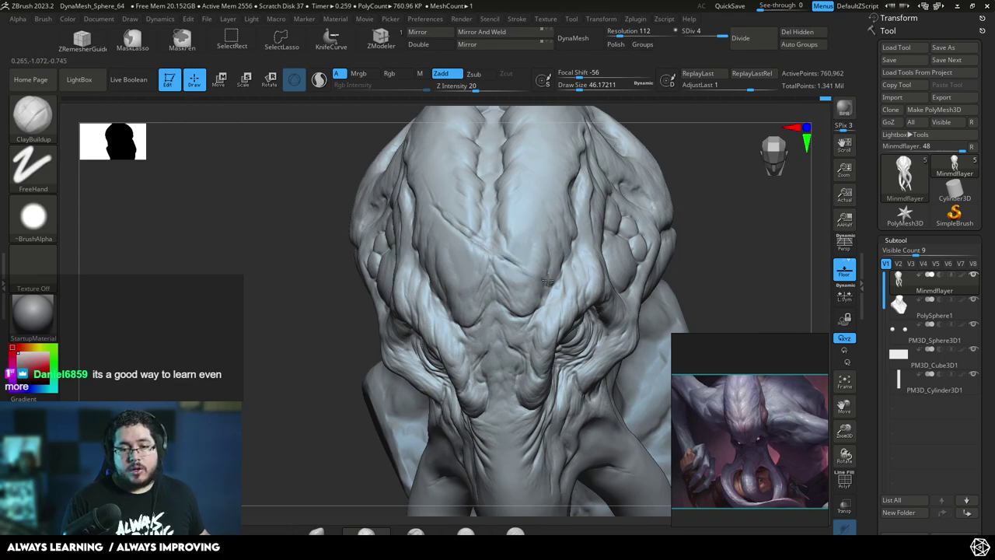
# - Sharpen the scar's lower end toward the brow with the DamStandard brush at a draw size of about 33
pyautogui.moveTo(706, 302); pyautogui.dragTo(591, 235)
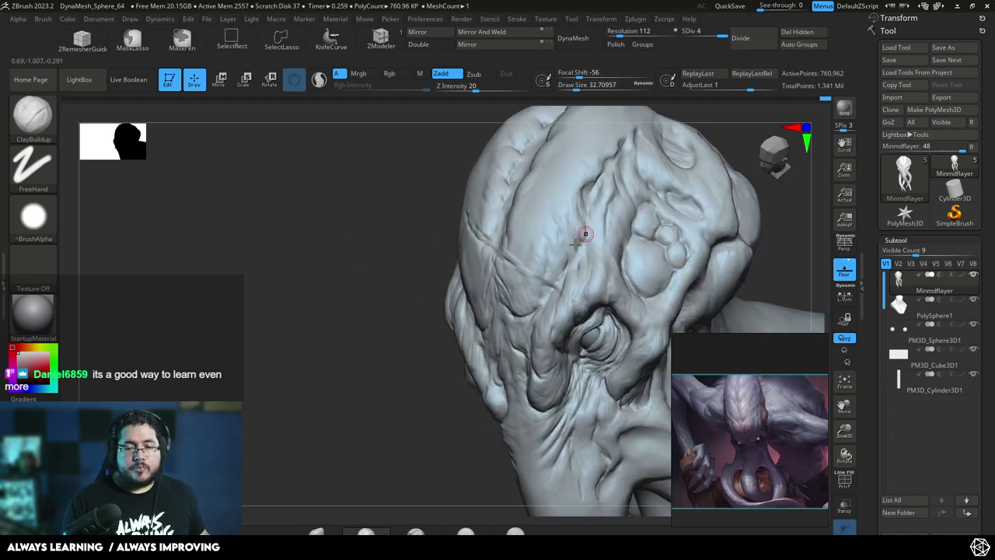
pyautogui.press('b')
pyautogui.press('d')
pyautogui.press('s')
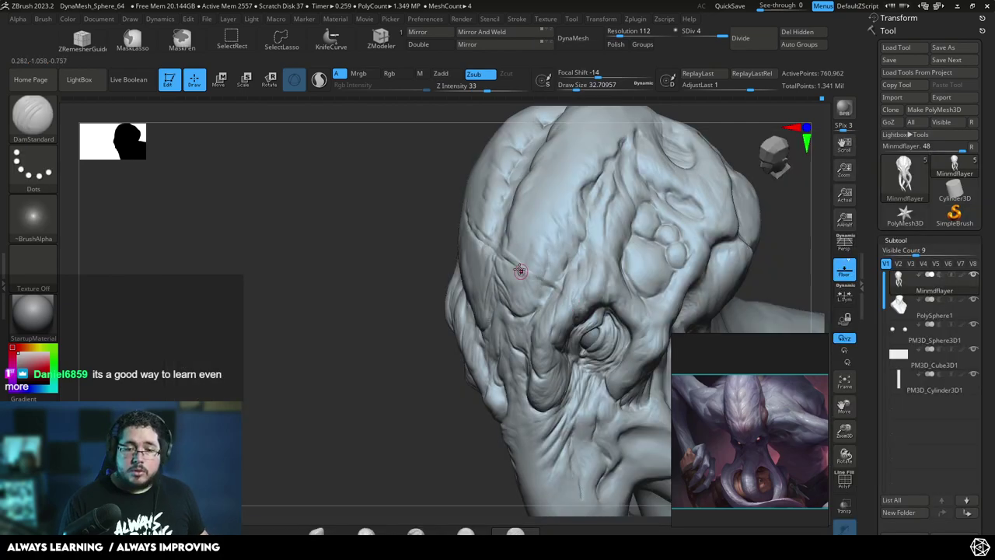
pyautogui.moveTo(513, 265); pyautogui.dragTo(569, 298)
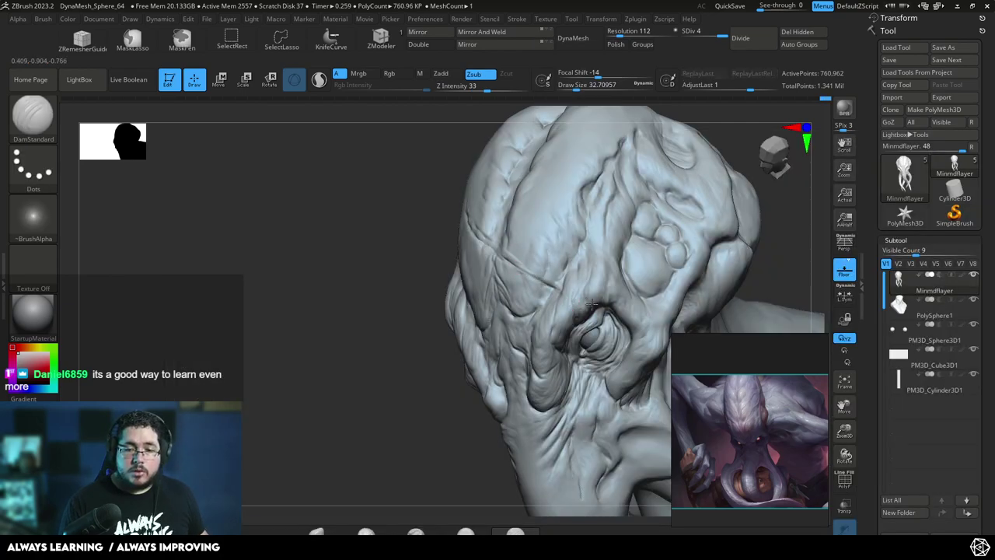
# - Carve a thin cut across the upper forehead with the DamStandard brush at a draw size of about 33
pyautogui.moveTo(404, 319); pyautogui.dragTo(501, 300)
pyautogui.moveTo(623, 104)
pyautogui.keyDown('alt'); pyautogui.mouseDown()
pyautogui.moveTo(618, 152)
pyautogui.moveTo(546, 222)
pyautogui.mouseUp(); pyautogui.keyUp('alt')
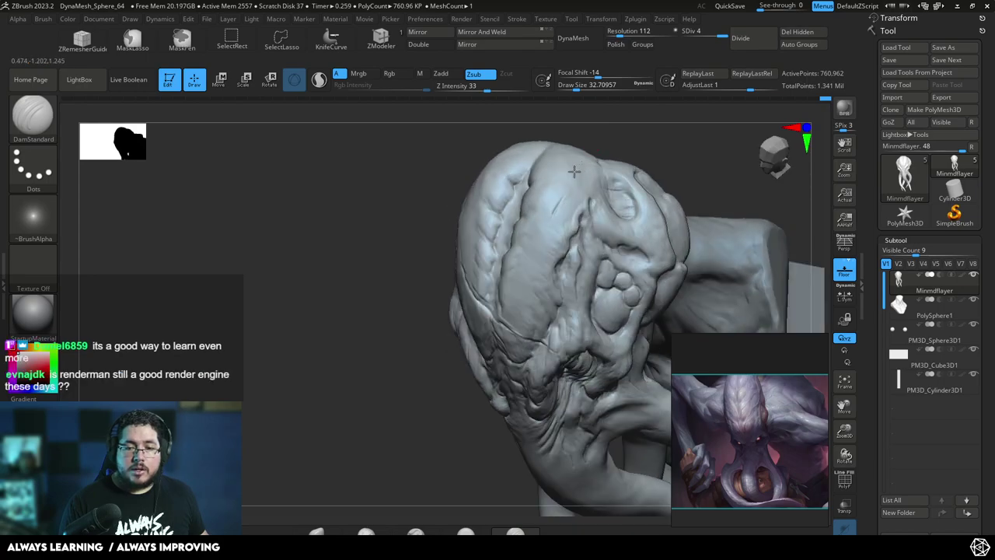
pyautogui.moveTo(598, 140); pyautogui.dragTo(531, 241)
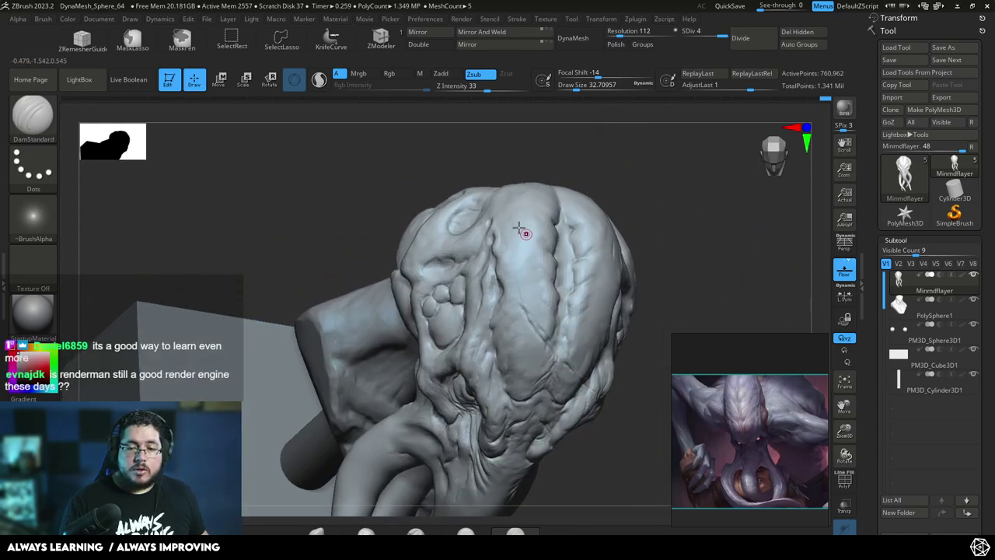
pyautogui.keyDown('shift'); pyautogui.moveTo(642, 173); pyautogui.dragTo(653, 203); pyautogui.keyUp('shift')
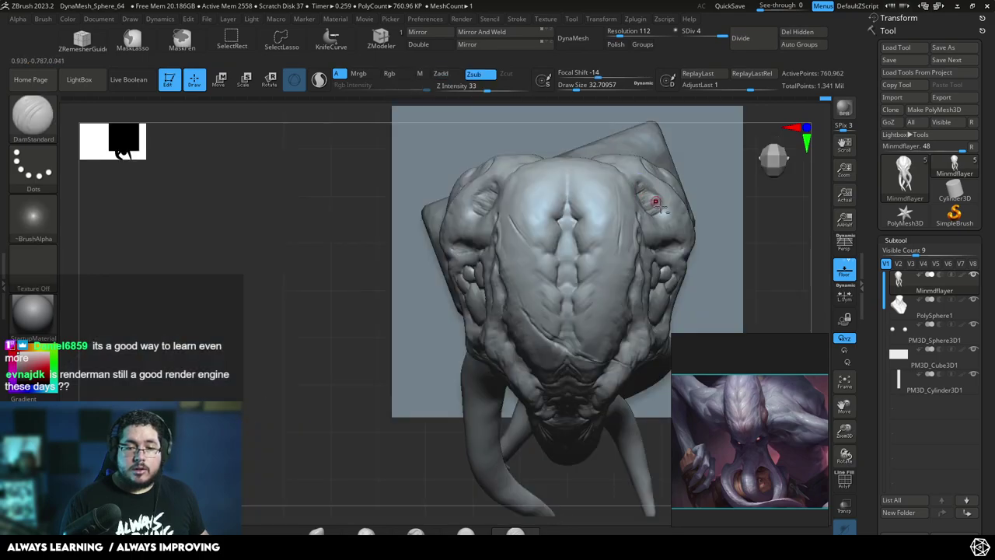
pyautogui.moveTo(771, 274)
pyautogui.mouseDown()
pyautogui.moveTo(749, 215)
pyautogui.moveTo(596, 189)
pyautogui.moveTo(642, 222)
pyautogui.moveTo(653, 177)
pyautogui.moveTo(595, 171)
pyautogui.mouseUp()
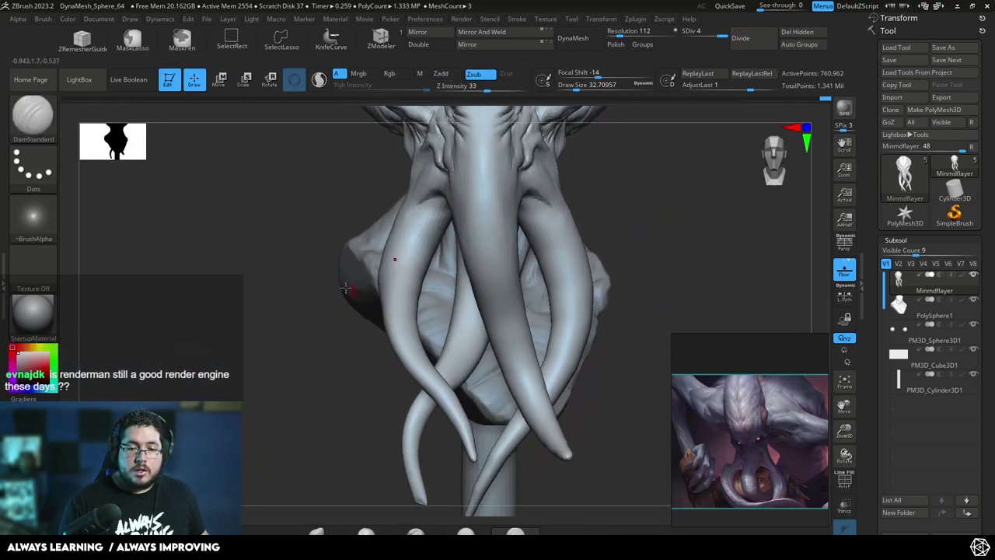
# - Carve short diagonal cuts into one outer tentacle and the upper central trunk with the DamStandard brush
pyautogui.moveTo(352, 289); pyautogui.dragTo(462, 279)
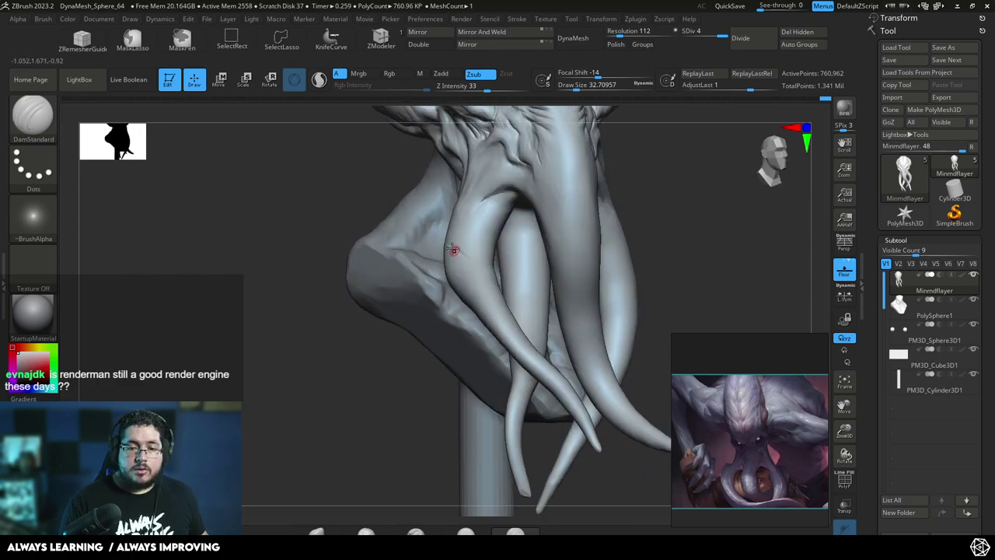
pyautogui.moveTo(658, 221)
pyautogui.mouseDown()
pyautogui.moveTo(682, 220)
pyautogui.moveTo(611, 200)
pyautogui.mouseUp()
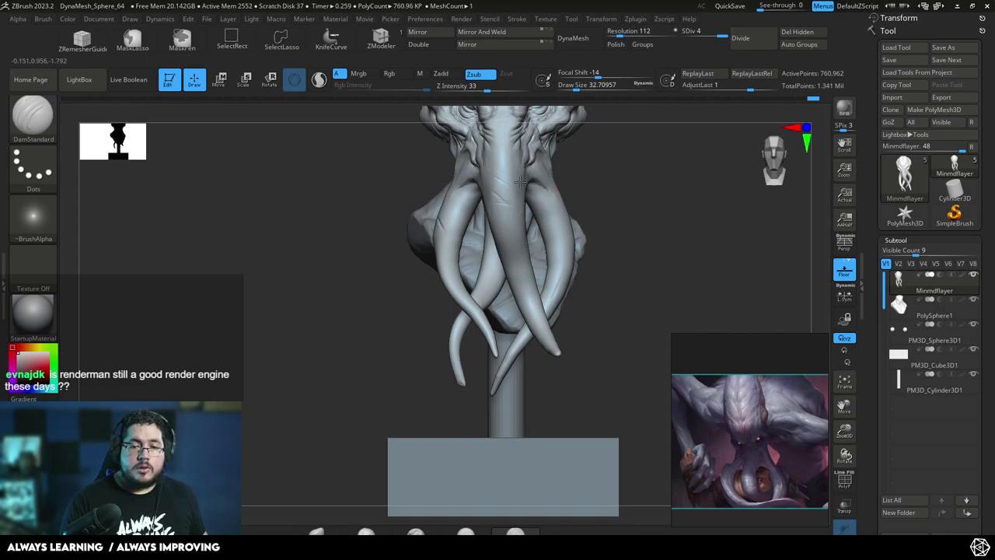
pyautogui.moveTo(499, 164); pyautogui.dragTo(531, 171, button='right')
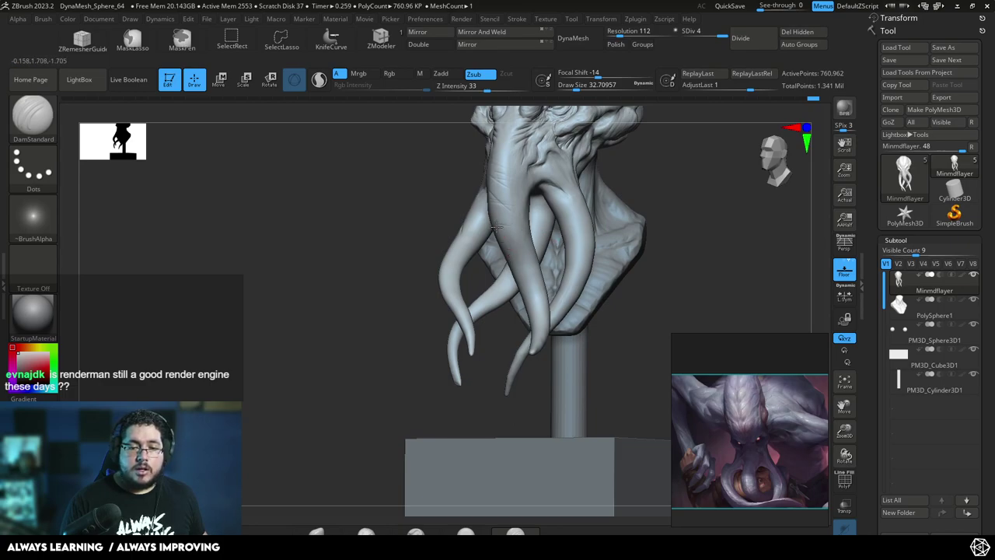
pyautogui.moveTo(581, 245)
pyautogui.mouseDown(button='right')
pyautogui.moveTo(655, 216)
pyautogui.moveTo(645, 244)
pyautogui.moveTo(619, 208)
pyautogui.mouseUp(button='right')
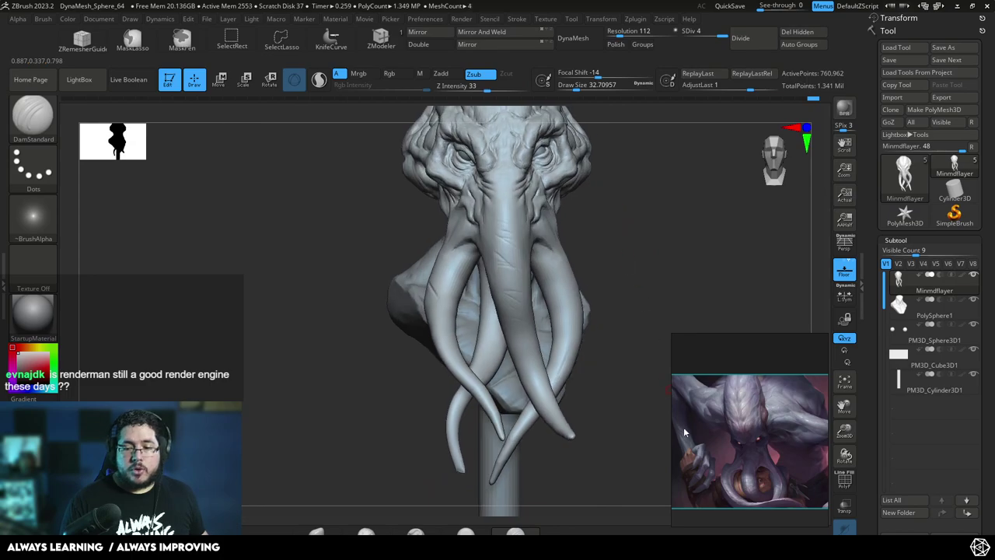
# - Add more thin DamStandard cuts farther down the central trunk
pyautogui.moveTo(621, 264)
pyautogui.mouseDown(button='right')
pyautogui.moveTo(625, 244)
pyautogui.moveTo(506, 260)
pyautogui.moveTo(556, 246)
pyautogui.mouseUp(button='right')
pyautogui.moveTo(491, 258); pyautogui.dragTo(646, 247, button='right')
pyautogui.moveTo(612, 218); pyautogui.dragTo(517, 269)
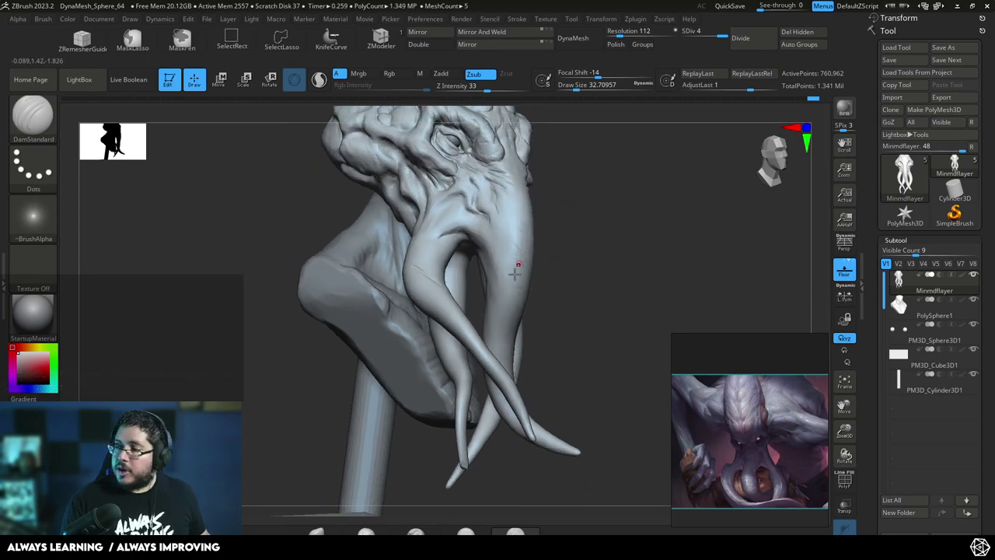
pyautogui.moveTo(563, 334)
pyautogui.mouseDown()
pyautogui.moveTo(651, 218)
pyautogui.moveTo(584, 238)
pyautogui.moveTo(569, 279)
pyautogui.moveTo(523, 284)
pyautogui.mouseUp()
pyautogui.moveTo(589, 268)
pyautogui.keyDown('alt'); pyautogui.mouseDown()
pyautogui.moveTo(582, 191)
pyautogui.moveTo(589, 250)
pyautogui.moveTo(604, 217)
pyautogui.moveTo(553, 256)
pyautogui.moveTo(569, 219)
pyautogui.mouseUp(); pyautogui.keyUp('alt')
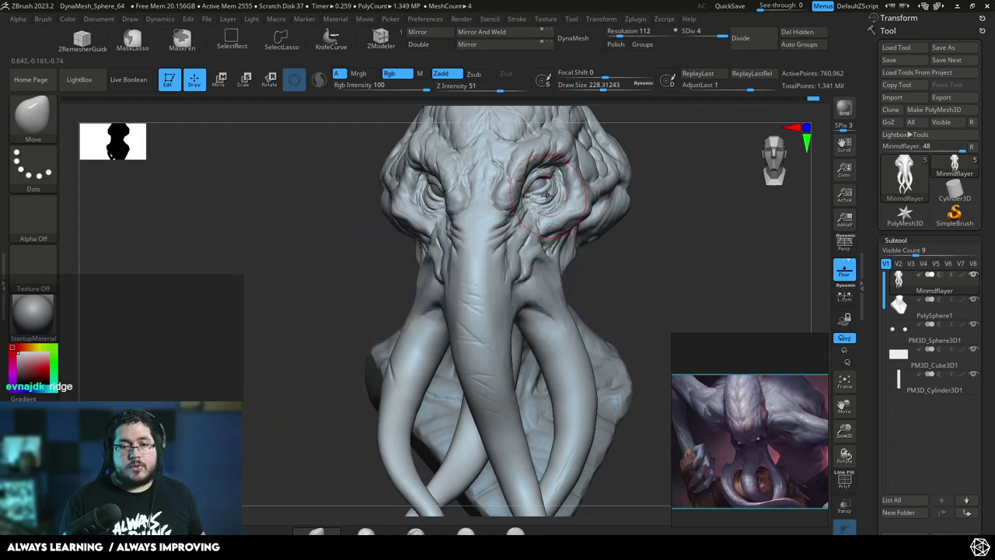
# - Adjust the forms around the eyes and brow with the Move brush at a draw size of about 202
pyautogui.press('space')
pyautogui.moveTo(550, 208); pyautogui.dragTo(552, 210)
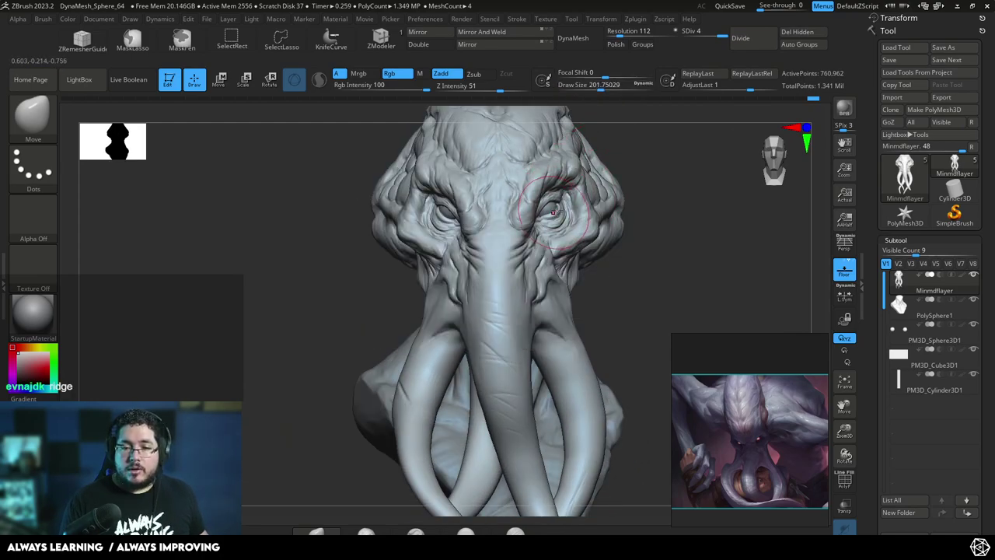
pyautogui.moveTo(554, 211)
pyautogui.mouseDown(button='right')
pyautogui.moveTo(498, 213)
pyautogui.moveTo(533, 214)
pyautogui.mouseUp(button='right')
pyautogui.moveTo(449, 237); pyautogui.dragTo(597, 224, button='right')
pyautogui.moveTo(620, 274)
pyautogui.mouseDown(button='right')
pyautogui.moveTo(628, 275)
pyautogui.moveTo(551, 156)
pyautogui.mouseUp(button='right')
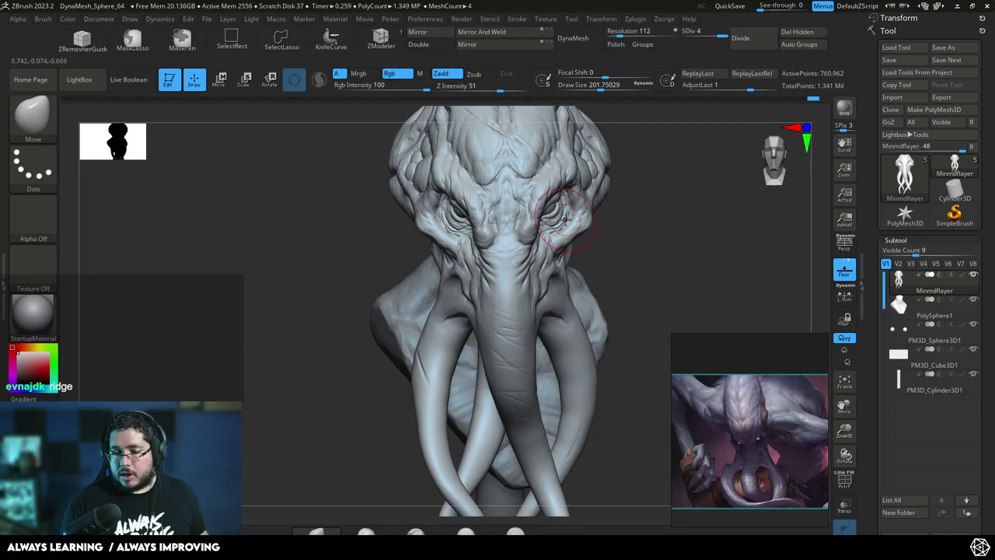
pyautogui.moveTo(598, 240); pyautogui.dragTo(576, 182, button='right')
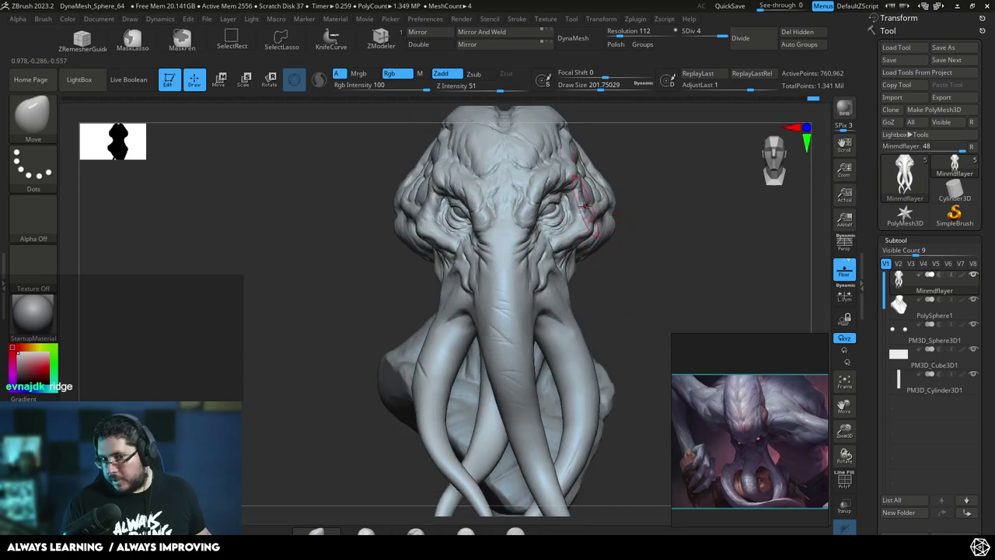
# - Build up and soften the edges of the central trunk's cuts with ClayBuildup and Smooth at a draw size of about 94
pyautogui.moveTo(645, 270)
pyautogui.mouseDown(button='right')
pyautogui.moveTo(648, 220)
pyautogui.moveTo(636, 194)
pyautogui.moveTo(650, 163)
pyautogui.moveTo(622, 168)
pyautogui.mouseUp(button='right')
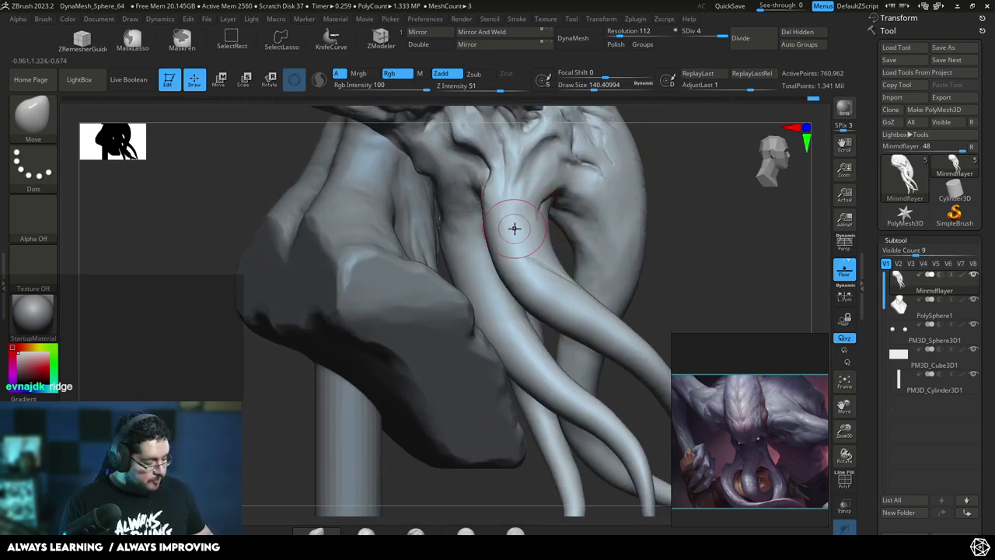
pyautogui.press('b')
pyautogui.press('c')
pyautogui.press('b')
pyautogui.press('space')
pyautogui.keyDown('shift'); pyautogui.moveTo(653, 195); pyautogui.dragTo(617, 200, button='right'); pyautogui.keyUp('shift')
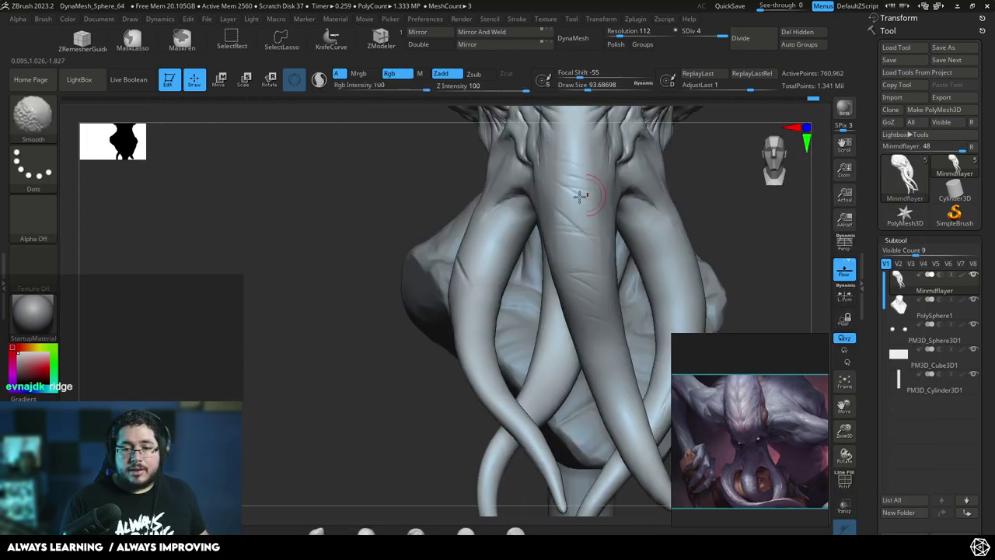
# - Raise the edges of the outer tentacle's cuts with the ClayBuildup brush at a draw size of about 74
pyautogui.moveTo(397, 300)
pyautogui.mouseDown(button='right')
pyautogui.moveTo(409, 347)
pyautogui.moveTo(436, 286)
pyautogui.mouseUp(button='right')
pyautogui.press('space')
pyautogui.moveTo(488, 214); pyautogui.dragTo(482, 201)
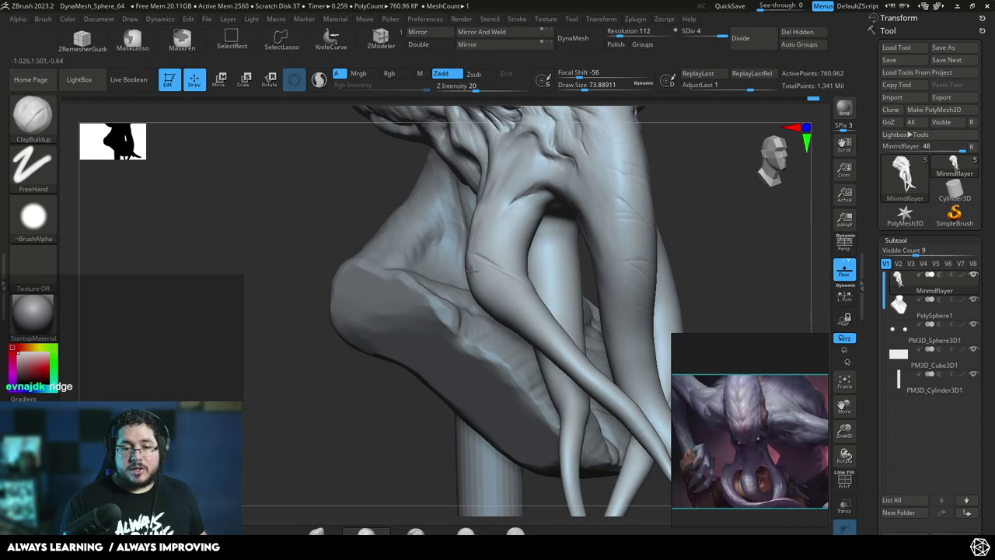
pyautogui.moveTo(491, 300)
pyautogui.keyDown('ctrl'); pyautogui.mouseDown(button='right')
pyautogui.moveTo(698, 223)
pyautogui.moveTo(686, 251)
pyautogui.moveTo(671, 195)
pyautogui.moveTo(704, 238)
pyautogui.mouseUp(button='right'); pyautogui.keyUp('ctrl')
pyautogui.moveTo(717, 202)
pyautogui.keyDown('alt'); pyautogui.mouseDown(button='right')
pyautogui.moveTo(679, 231)
pyautogui.moveTo(704, 187)
pyautogui.moveTo(677, 222)
pyautogui.moveTo(684, 249)
pyautogui.moveTo(652, 180)
pyautogui.mouseUp(button='right'); pyautogui.keyUp('alt')
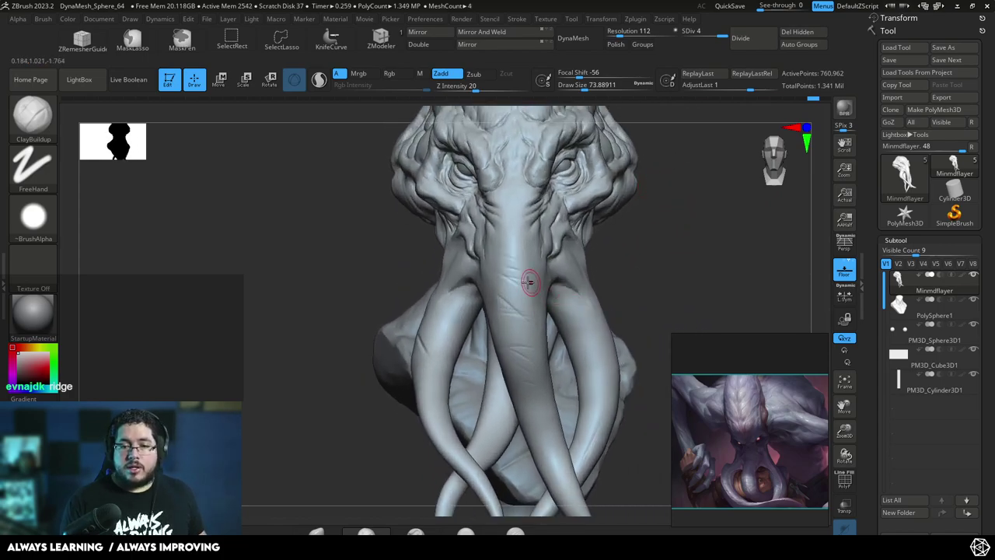
pyautogui.moveTo(617, 266)
pyautogui.keyDown('alt'); pyautogui.mouseDown(button='right')
pyautogui.moveTo(583, 240)
pyautogui.moveTo(561, 255)
pyautogui.mouseUp(button='right'); pyautogui.keyUp('alt')
# - Smooth the lower ends of the tentacles with the Smooth brush at a draw size of about 74
pyautogui.press('b')
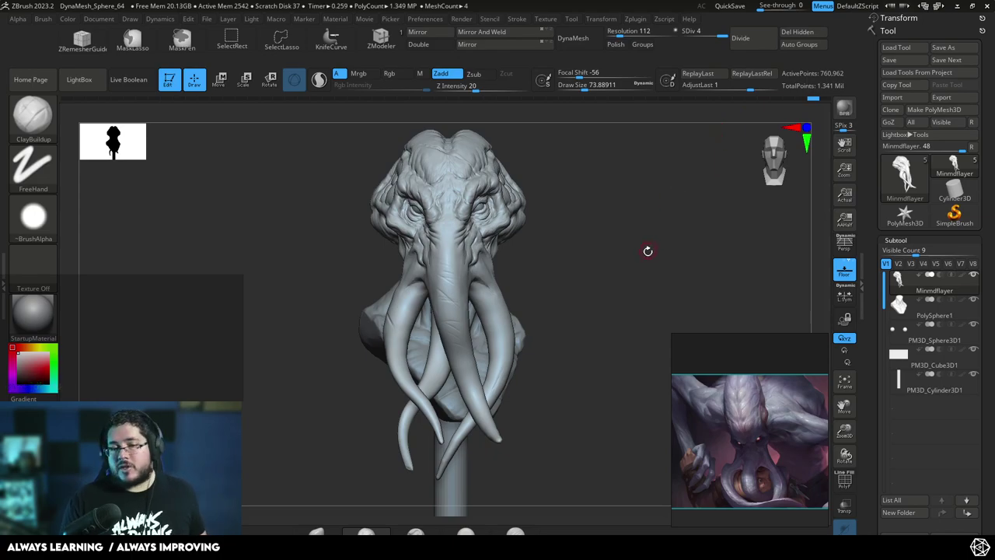
pyautogui.moveTo(583, 248)
pyautogui.keyDown('alt'); pyautogui.mouseDown()
pyautogui.moveTo(581, 258)
pyautogui.moveTo(573, 244)
pyautogui.moveTo(588, 213)
pyautogui.moveTo(591, 234)
pyautogui.mouseUp(); pyautogui.keyUp('alt')
pyautogui.keyDown('shift'); pyautogui.moveTo(427, 427); pyautogui.dragTo(430, 431); pyautogui.keyUp('shift')
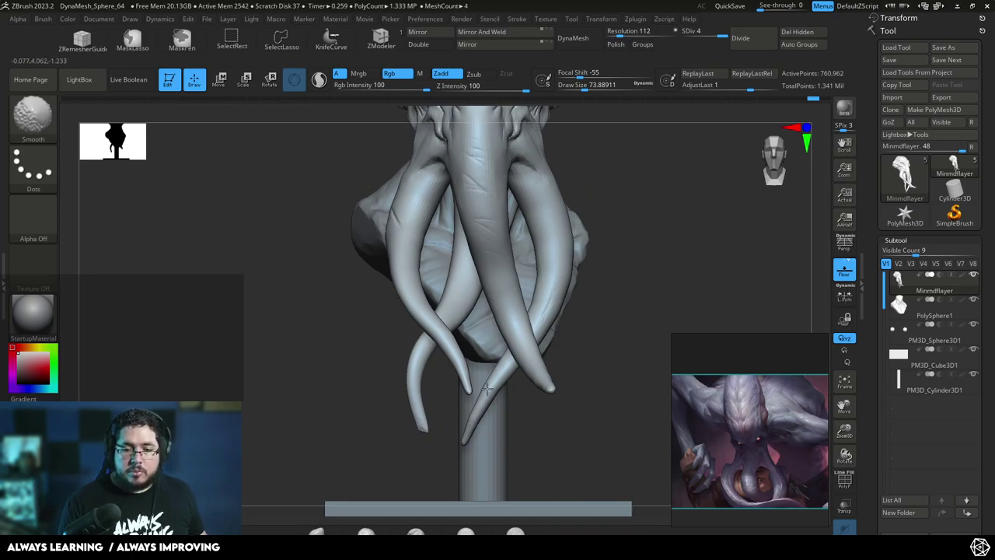
pyautogui.moveTo(546, 310)
pyautogui.keyDown('shift'); pyautogui.mouseDown()
pyautogui.moveTo(544, 321)
pyautogui.moveTo(559, 293)
pyautogui.mouseUp(); pyautogui.keyUp('shift')
pyautogui.moveTo(607, 236)
pyautogui.keyDown('alt'); pyautogui.mouseDown()
pyautogui.moveTo(565, 220)
pyautogui.moveTo(594, 242)
pyautogui.moveTo(591, 215)
pyautogui.moveTo(591, 231)
pyautogui.moveTo(675, 226)
pyautogui.moveTo(596, 240)
pyautogui.moveTo(593, 200)
pyautogui.moveTo(598, 226)
pyautogui.moveTo(581, 222)
pyautogui.moveTo(587, 253)
pyautogui.moveTo(570, 256)
pyautogui.moveTo(581, 262)
pyautogui.moveTo(573, 260)
pyautogui.moveTo(579, 311)
pyautogui.moveTo(536, 246)
pyautogui.mouseUp(); pyautogui.keyUp('alt')
pyautogui.keyDown('shift'); pyautogui.moveTo(578, 276); pyautogui.dragTo(543, 210); pyautogui.keyUp('shift')
# - Check the bust, base cube and support cylinder by making each subtool active in turn
pyautogui.keyDown('alt'); pyautogui.click(583, 306); pyautogui.keyUp('alt')
pyautogui.keyDown('alt'); pyautogui.moveTo(629, 252); pyautogui.dragTo(589, 194); pyautogui.keyUp('alt')
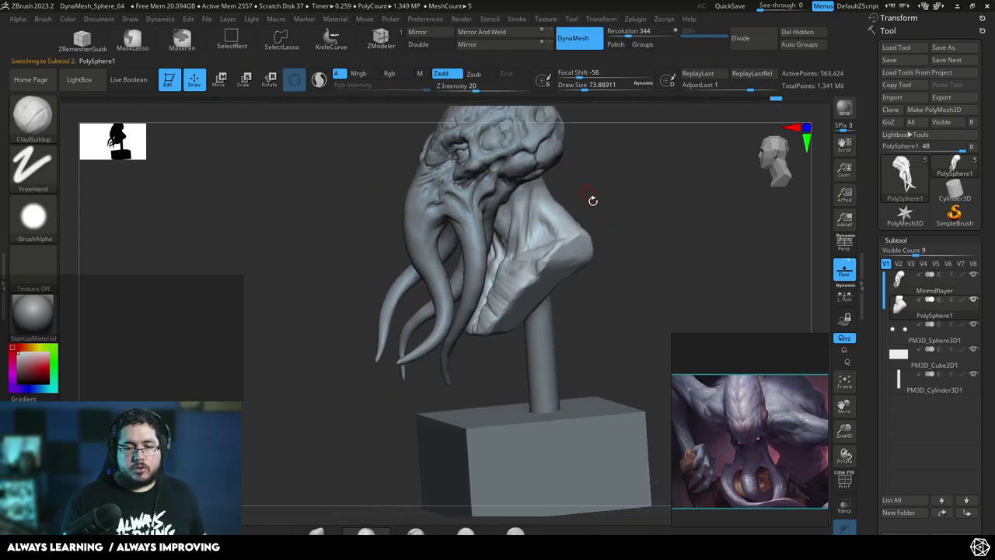
pyautogui.keyDown('ctrl'); pyautogui.click(625, 223); pyautogui.keyUp('ctrl')
pyautogui.keyDown('alt'); pyautogui.moveTo(622, 250); pyautogui.dragTo(598, 221); pyautogui.keyUp('alt')
pyautogui.keyDown('alt'); pyautogui.click(566, 380); pyautogui.keyUp('alt')
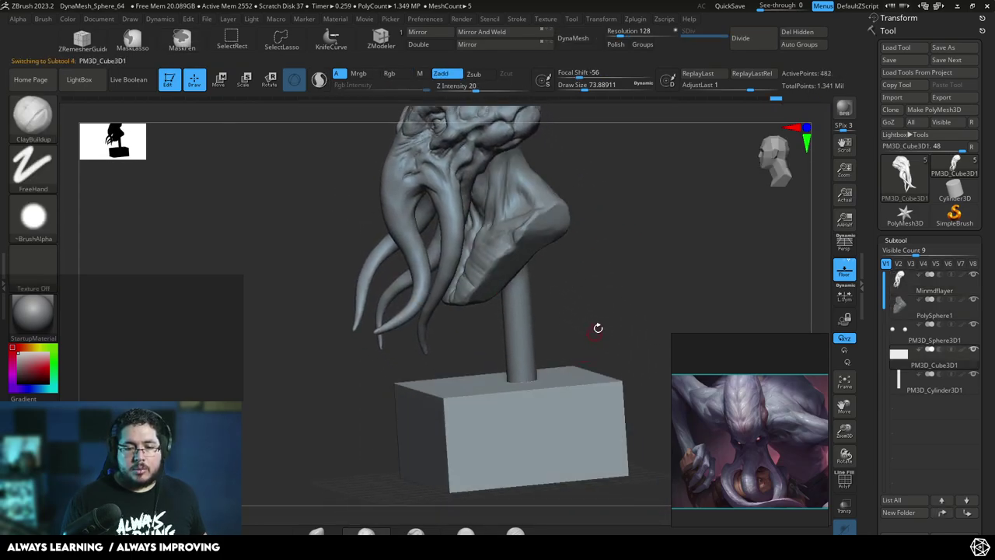
pyautogui.keyDown('alt'); pyautogui.click(529, 342); pyautogui.keyUp('alt')
pyautogui.keyDown('shift'); pyautogui.moveTo(582, 278); pyautogui.dragTo(608, 302); pyautogui.keyUp('shift')
# - Activate the head subtool, center the transform gizmo on it and shift it in depth, and tilt the head slightly
pyautogui.keyDown('alt'); pyautogui.click(524, 220); pyautogui.keyUp('alt')
pyautogui.keyDown('shift'); pyautogui.moveTo(596, 205); pyautogui.dragTo(609, 282); pyautogui.keyUp('shift')
pyautogui.press('w')
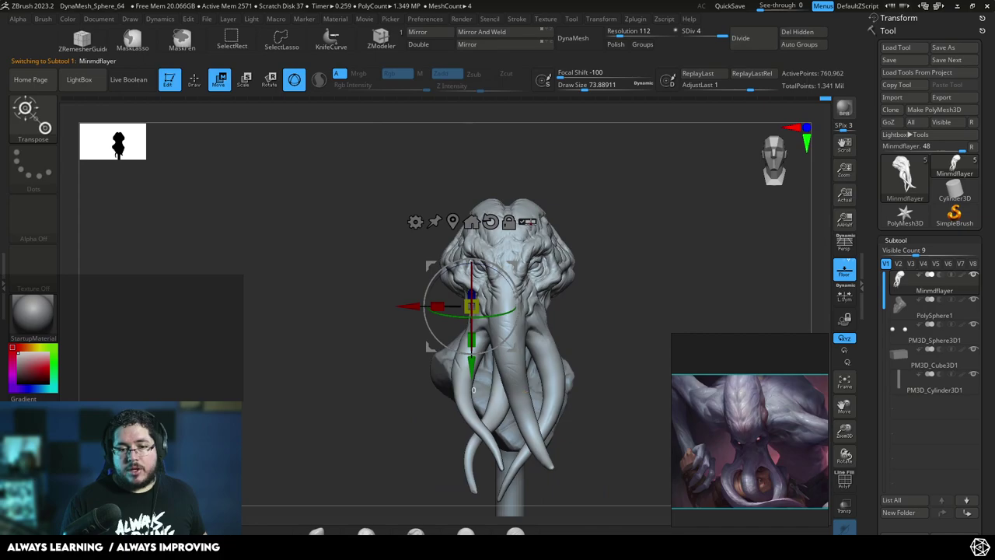
pyautogui.moveTo(608, 233); pyautogui.dragTo(611, 330)
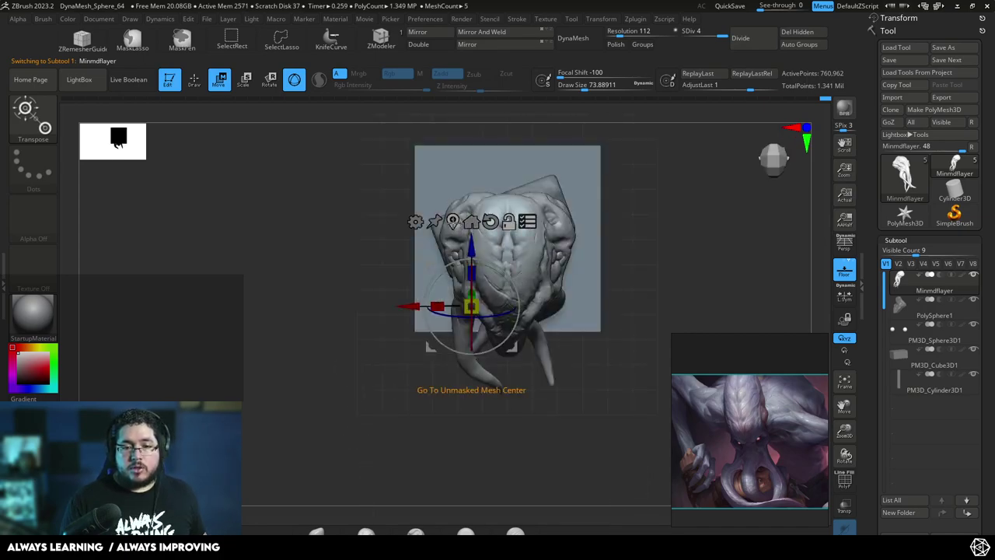
pyautogui.click(471, 223)
pyautogui.moveTo(542, 255); pyautogui.dragTo(538, 251)
pyautogui.keyDown('shift'); pyautogui.moveTo(610, 230); pyautogui.dragTo(617, 131); pyautogui.keyUp('shift')
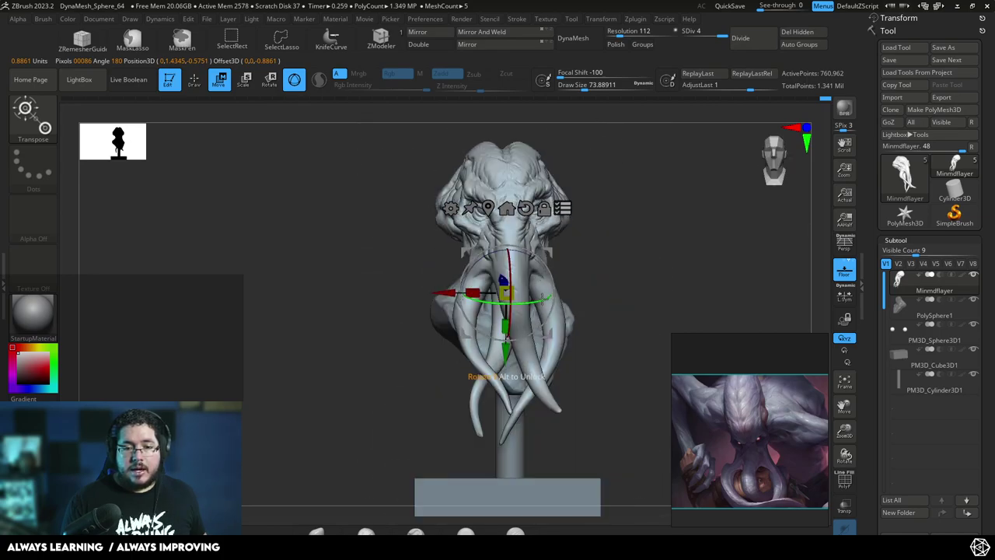
pyautogui.moveTo(510, 257); pyautogui.dragTo(511, 269)
pyautogui.moveTo(536, 305); pyautogui.dragTo(538, 262)
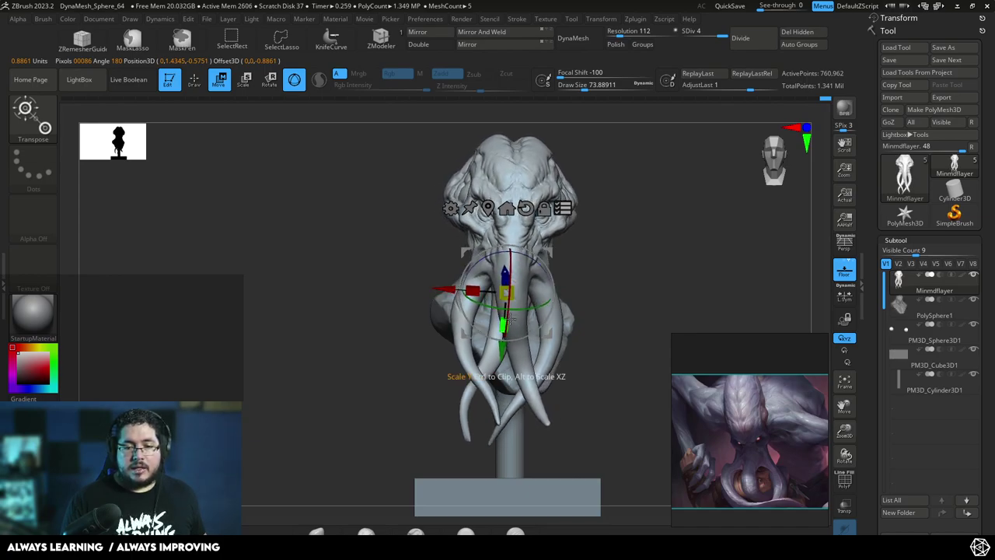
pyautogui.moveTo(529, 247); pyautogui.dragTo(529, 247)
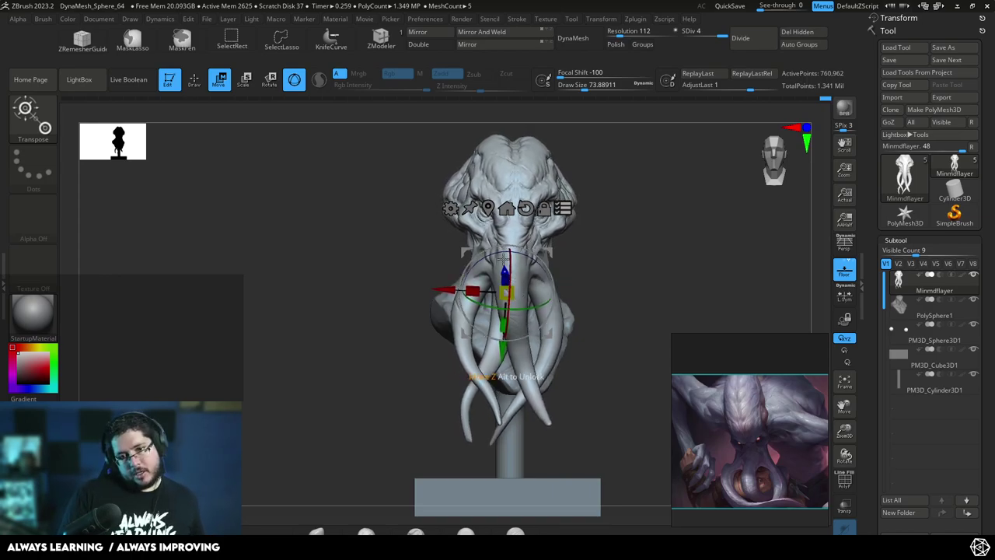
pyautogui.moveTo(700, 226)
pyautogui.mouseDown()
pyautogui.moveTo(579, 218)
pyautogui.moveTo(671, 217)
pyautogui.moveTo(643, 237)
pyautogui.mouseUp()
pyautogui.press('q')
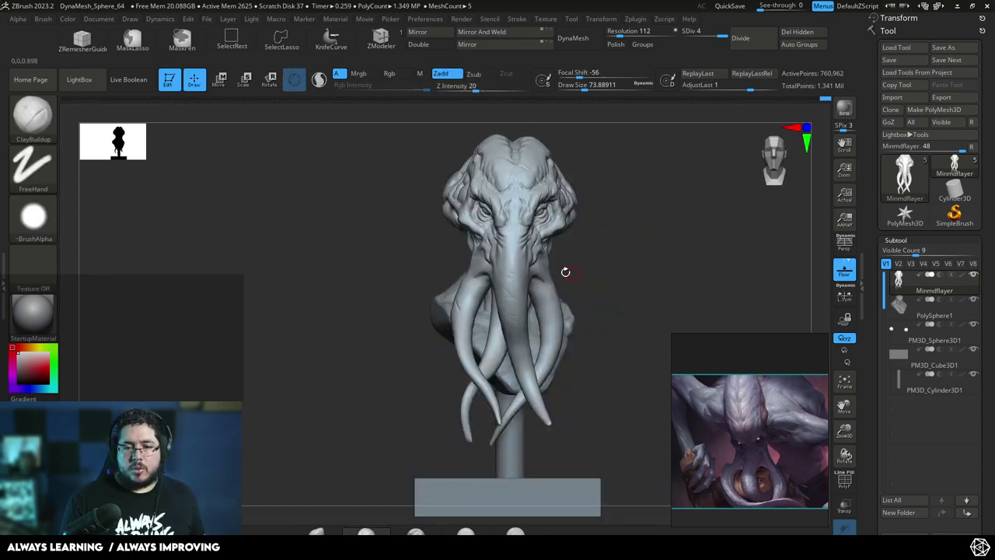
# - Try turning the head further with the transform gizmo, and undo it
pyautogui.press('w')
pyautogui.moveTo(537, 308); pyautogui.dragTo(531, 308)
pyautogui.moveTo(531, 258)
pyautogui.mouseDown()
pyautogui.moveTo(593, 237)
pyautogui.moveTo(560, 227)
pyautogui.mouseUp()
pyautogui.press('q')
pyautogui.press('w')
pyautogui.hotkey('ctrl', 'z')
pyautogui.press('q')
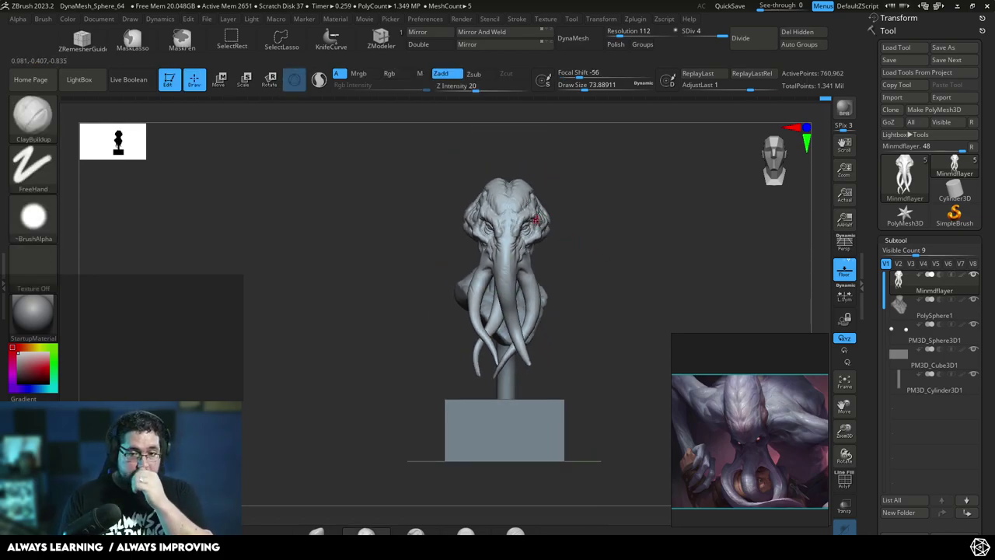
pyautogui.press('e')
pyautogui.moveTo(543, 248); pyautogui.dragTo(578, 270)
pyautogui.press('q')
# - Set up the Standard brush with the Spray stroke, the Leathery Skin15 alpha and a draw size of about 140
pyautogui.moveTo(592, 238); pyautogui.dragTo(558, 244)
pyautogui.press('b')
pyautogui.press('s')
pyautogui.press('t')
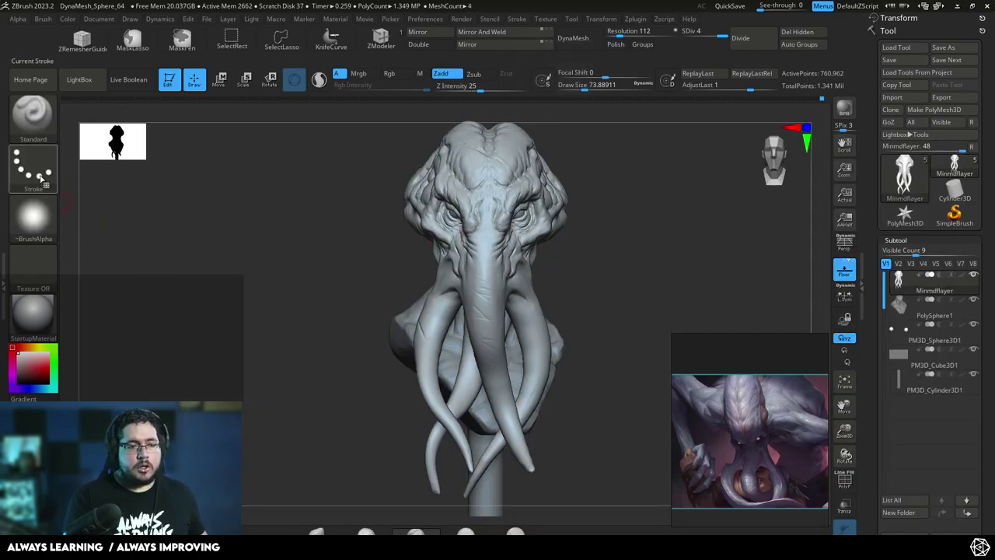
pyautogui.click(42, 179)
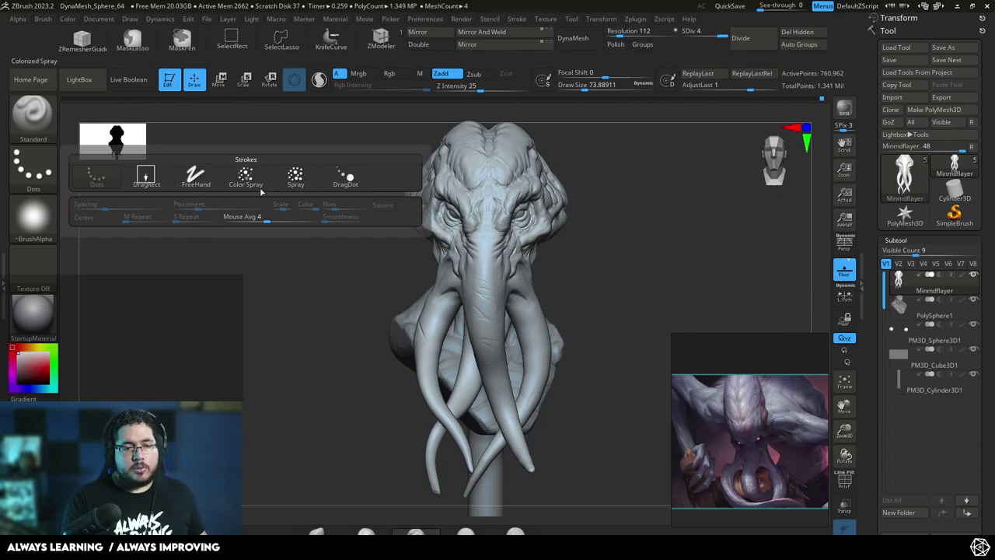
pyautogui.click(295, 178)
pyautogui.click(78, 79)
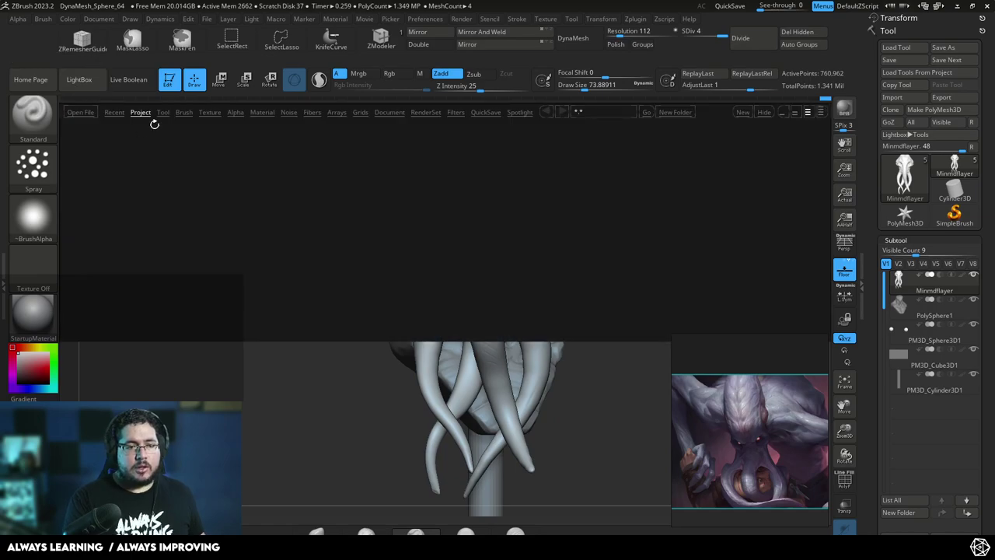
pyautogui.click(234, 113)
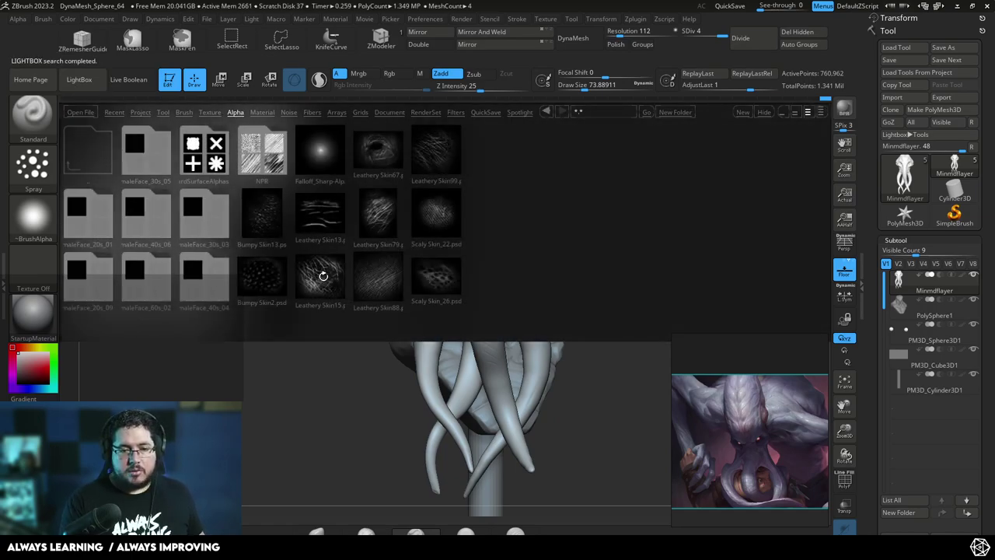
pyautogui.doubleClick(327, 278)
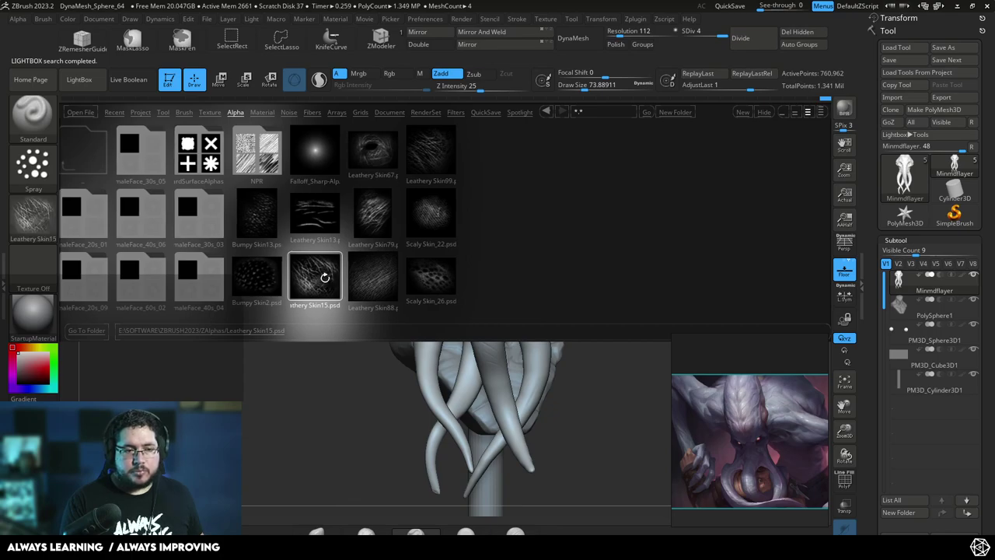
pyautogui.press(',')
pyautogui.press('space')
pyautogui.moveTo(368, 284); pyautogui.dragTo(380, 284)
# - Try spraying the leathery skin texture down the face and central trunk, and undo the stroke
pyautogui.keyDown('alt'); pyautogui.moveTo(592, 194); pyautogui.dragTo(592, 257); pyautogui.keyUp('alt')
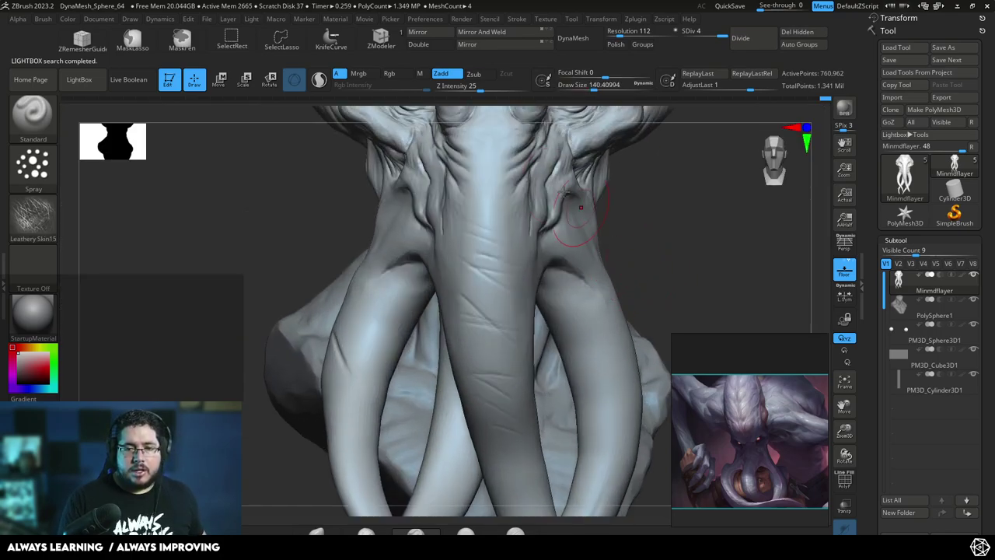
pyautogui.keyDown('alt'); pyautogui.moveTo(651, 180); pyautogui.dragTo(649, 335); pyautogui.keyUp('alt')
pyautogui.moveTo(500, 157); pyautogui.dragTo(529, 307)
pyautogui.keyDown('alt'); pyautogui.moveTo(757, 245); pyautogui.dragTo(720, 224); pyautogui.keyUp('alt')
pyautogui.hotkey('ctrl', 'z')
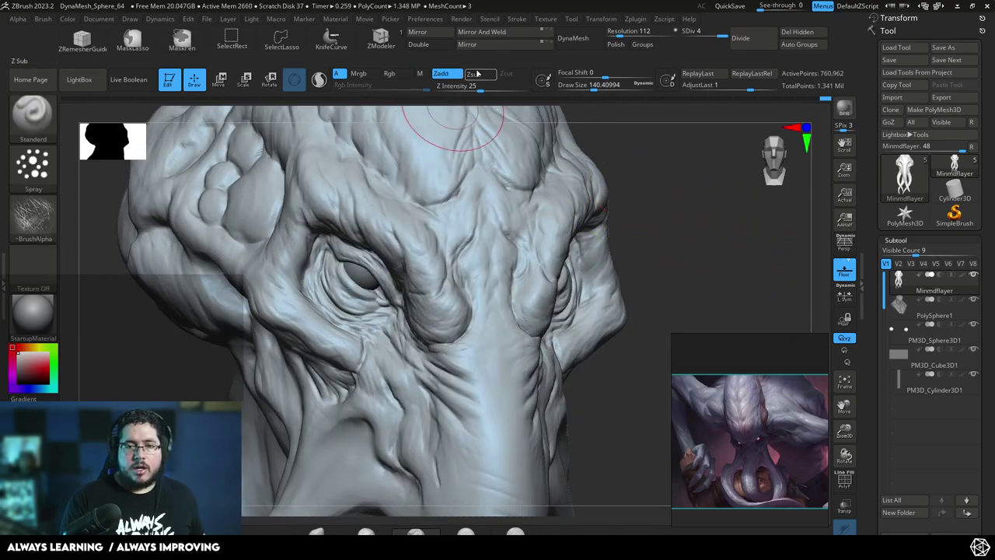
# - Try a subtractive spray stroke with the Standard brush down the bridge between the eyes
pyautogui.click(480, 74)
pyautogui.moveTo(437, 227); pyautogui.dragTo(464, 382)
pyautogui.hotkey('ctrl', 'z')
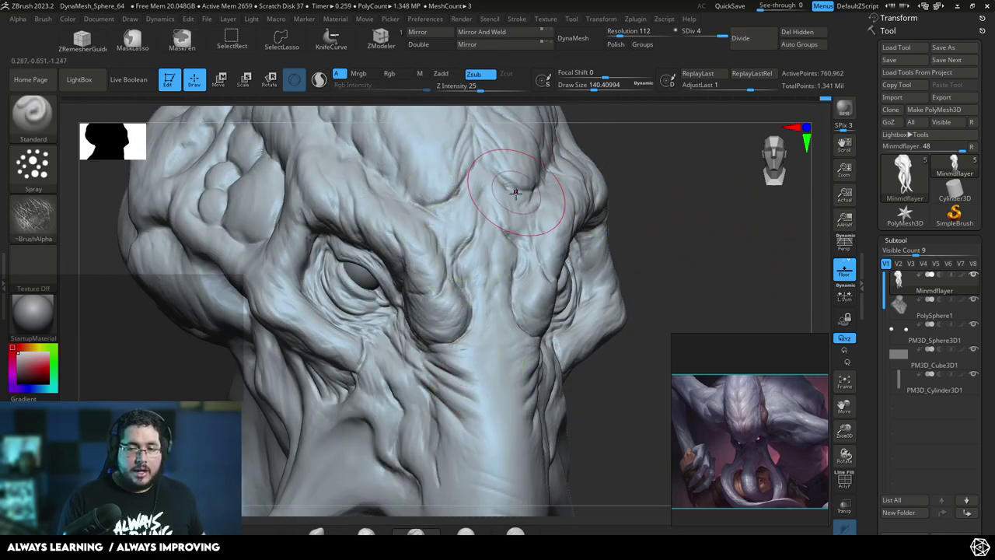
# - Subdivide the head to level 5 and try spraying subtractive skin texture over the brow and the bridge between the eyes
pyautogui.hotkey('ctrl', 'd')
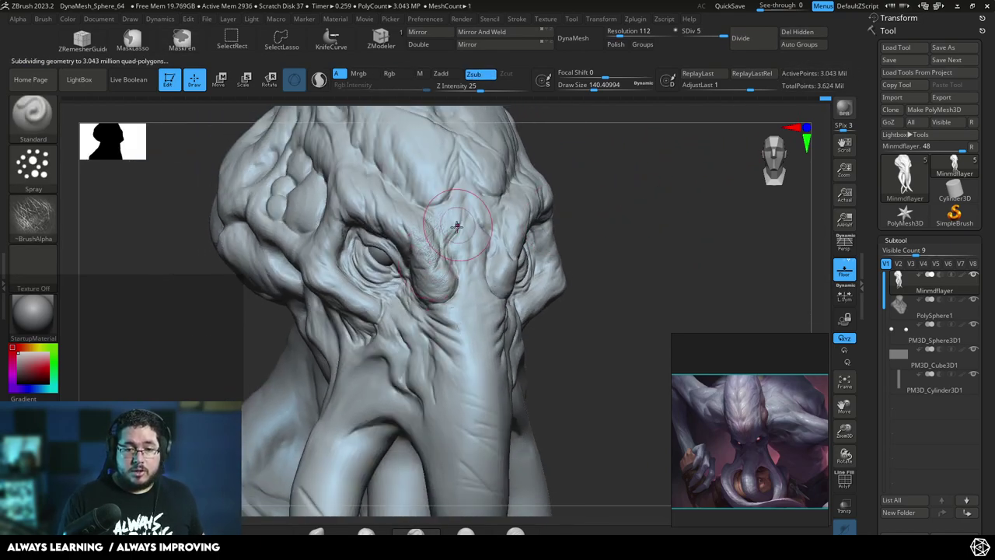
pyautogui.moveTo(457, 227); pyautogui.dragTo(467, 249)
pyautogui.moveTo(630, 233); pyautogui.dragTo(546, 198)
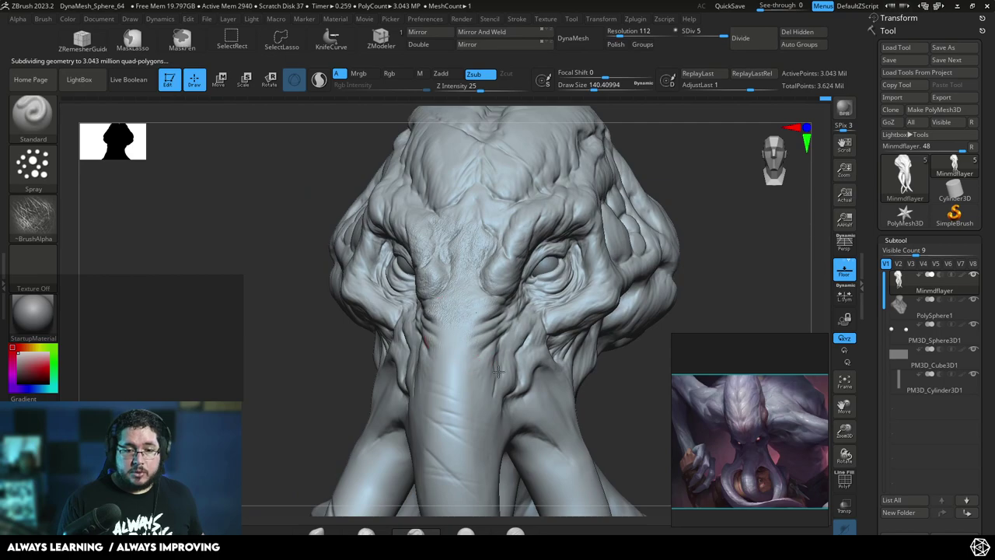
pyautogui.keyDown('alt'); pyautogui.moveTo(318, 382); pyautogui.dragTo(298, 410); pyautogui.keyUp('alt')
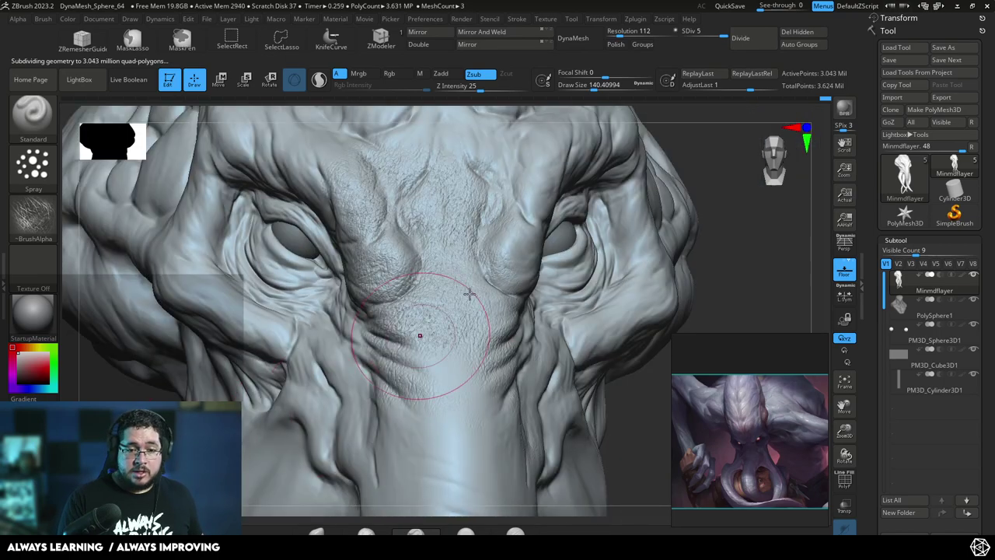
pyautogui.keyDown('alt'); pyautogui.moveTo(469, 291); pyautogui.dragTo(642, 218); pyautogui.keyUp('alt')
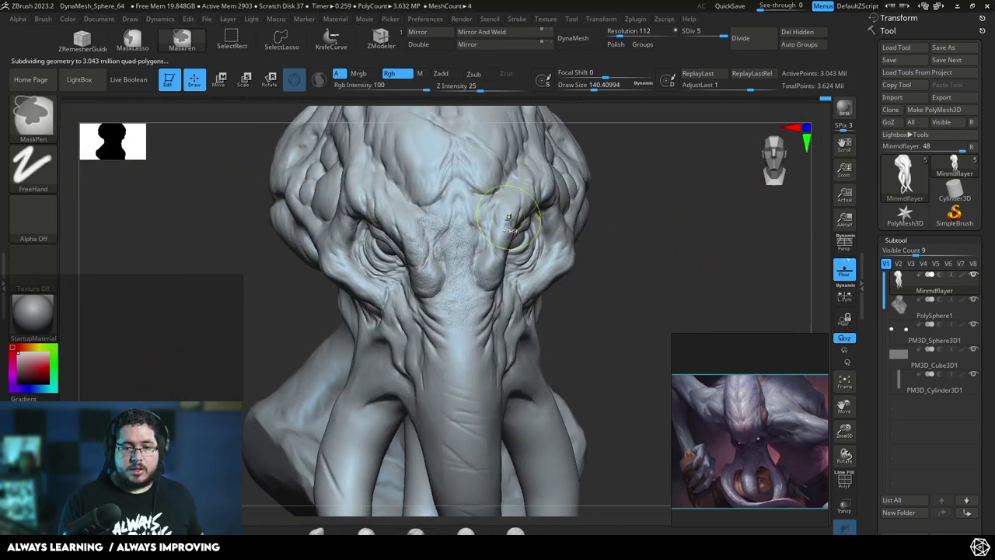
pyautogui.hotkey('ctrl', 'z')
pyautogui.hotkey('ctrl', 'z')
# - Set the Standard brush to subtract with intensity 12 and draw size about 299, and return to subdivision level 4
pyautogui.click(478, 75)
pyautogui.moveTo(477, 87); pyautogui.dragTo(466, 88)
pyautogui.press('space')
pyautogui.moveTo(472, 162); pyautogui.dragTo(489, 163)
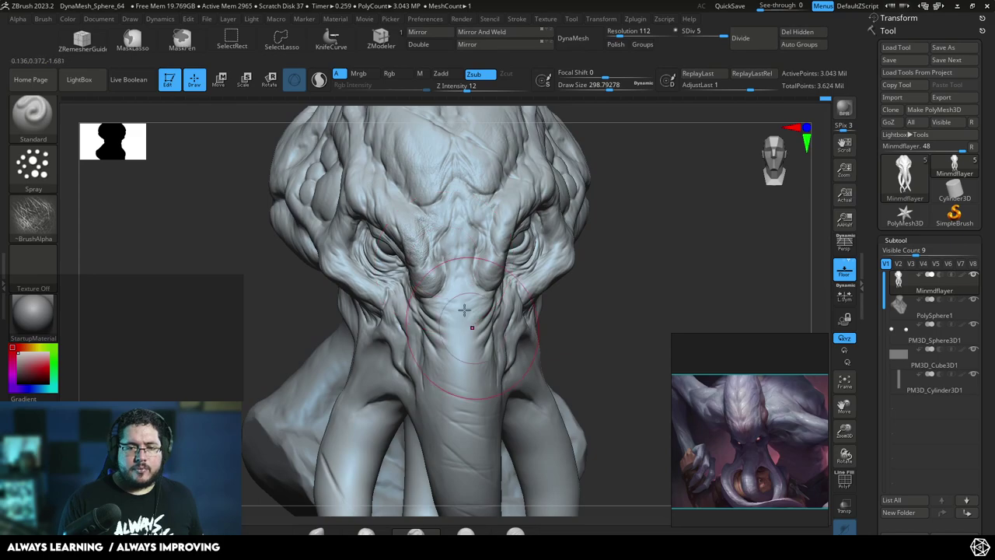
pyautogui.press('ctrl')
pyautogui.hotkey('shift', 'd')
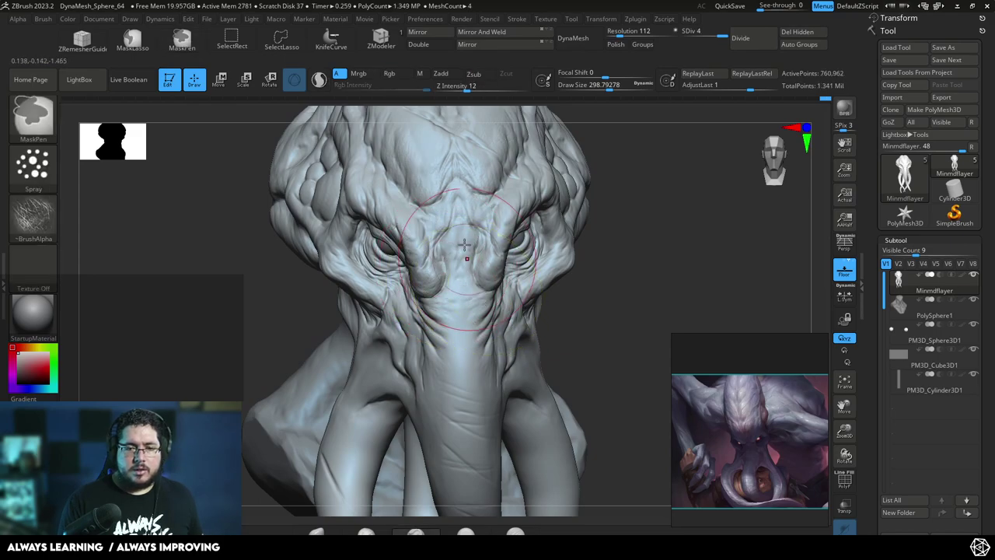
# - Spray subtle subtractive skin texture over the brow, the forehead and the top of the skull
pyautogui.moveTo(434, 270)
pyautogui.mouseDown(button='right')
pyautogui.moveTo(537, 188)
pyautogui.moveTo(545, 251)
pyautogui.moveTo(466, 233)
pyautogui.moveTo(426, 255)
pyautogui.mouseUp(button='right')
pyautogui.moveTo(435, 269); pyautogui.dragTo(437, 259)
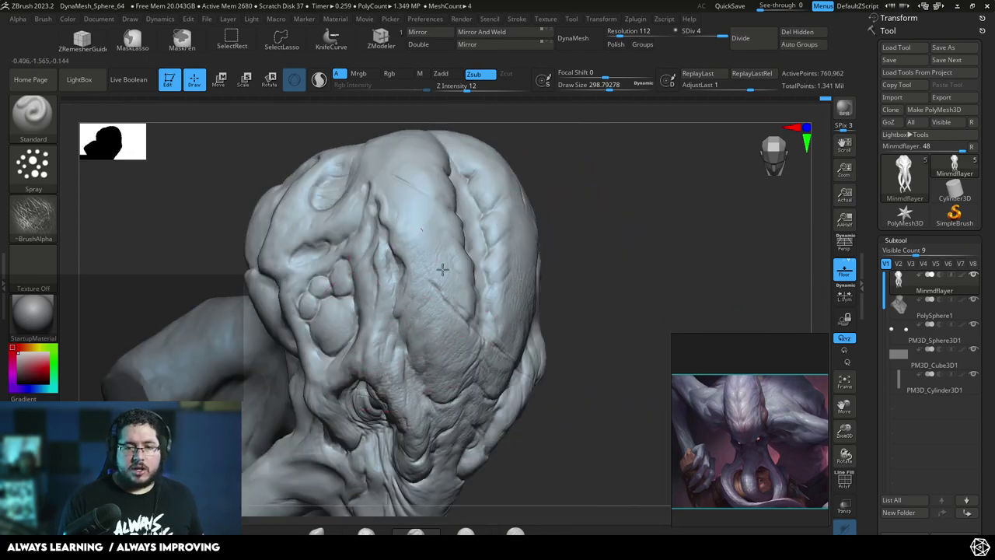
pyautogui.moveTo(505, 172)
pyautogui.keyDown('ctrl'); pyautogui.mouseDown(button='right')
pyautogui.moveTo(540, 235)
pyautogui.moveTo(617, 114)
pyautogui.moveTo(574, 186)
pyautogui.mouseUp(button='right'); pyautogui.keyUp('ctrl')
pyautogui.moveTo(661, 150); pyautogui.dragTo(619, 216, button='right')
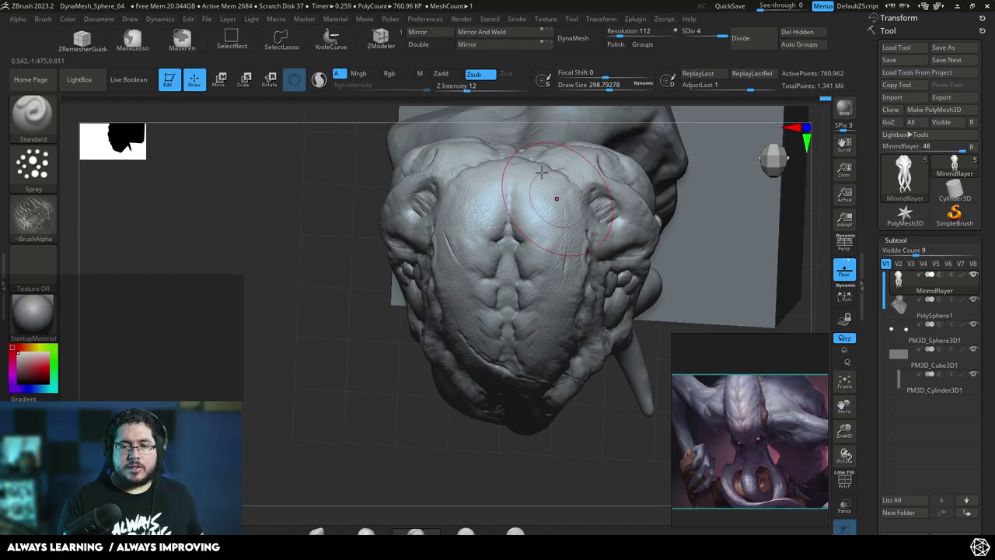
pyautogui.moveTo(622, 333); pyautogui.dragTo(636, 189, button='right')
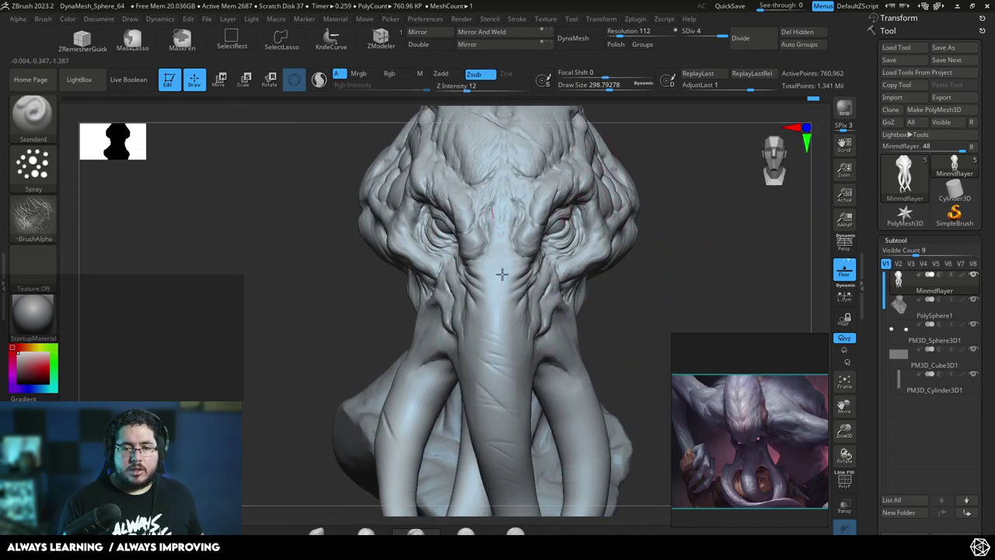
# - Extend the sprayed skin texture down the central trunk, the cheeks and the sides of the head
pyautogui.moveTo(590, 318)
pyautogui.mouseDown(button='right')
pyautogui.moveTo(503, 208)
pyautogui.moveTo(588, 241)
pyautogui.mouseUp(button='right')
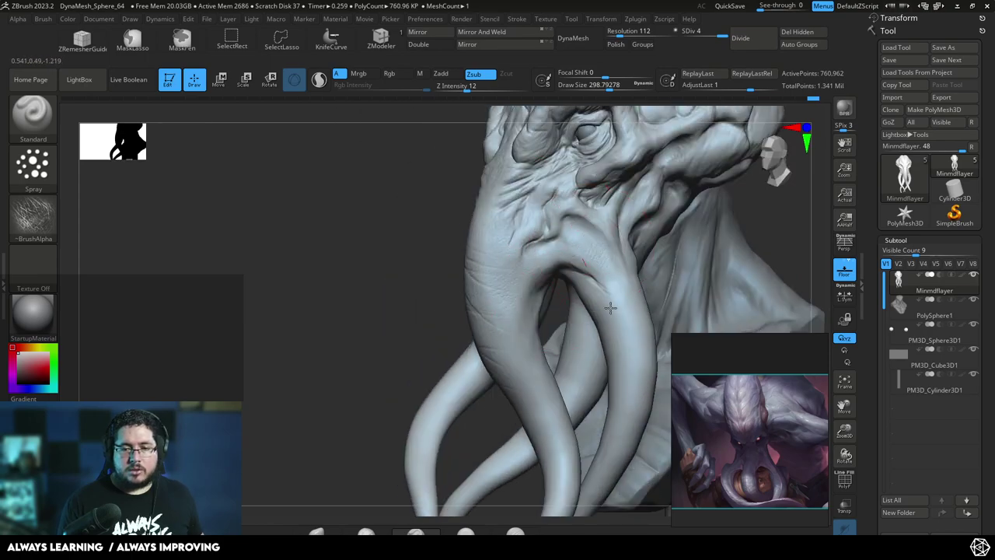
pyautogui.moveTo(506, 276); pyautogui.dragTo(598, 186, button='right')
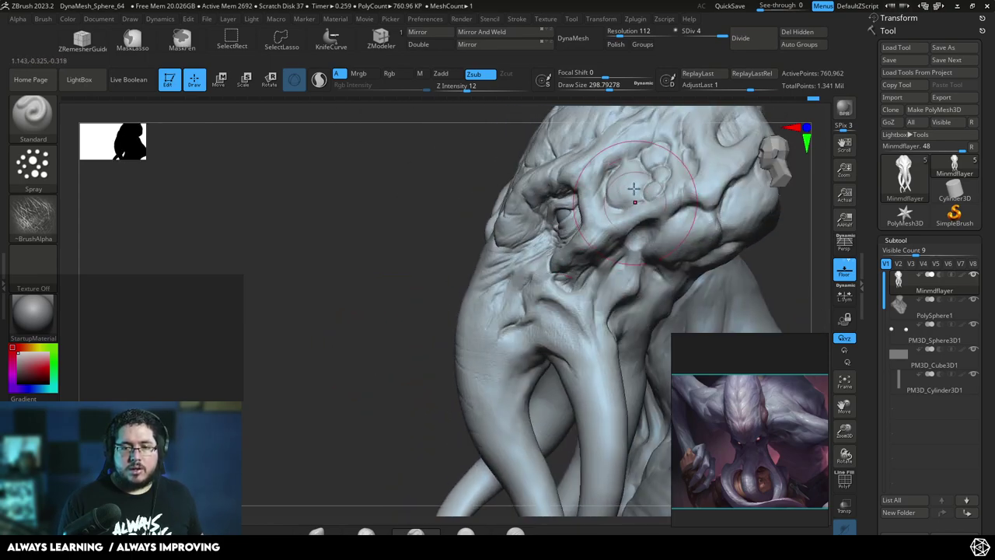
pyautogui.moveTo(541, 264); pyautogui.dragTo(582, 216, button='right')
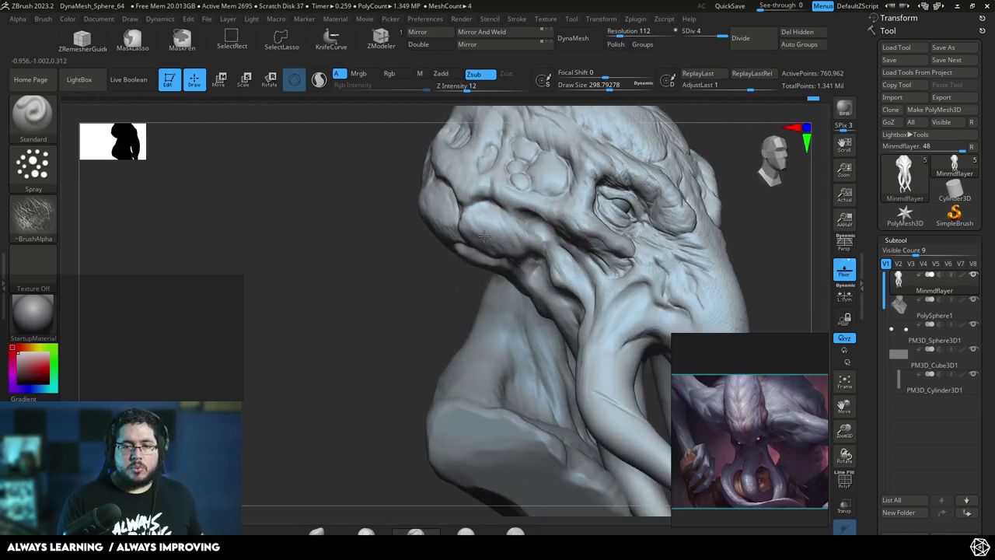
pyautogui.moveTo(569, 262)
pyautogui.mouseDown(button='right')
pyautogui.moveTo(724, 215)
pyautogui.moveTo(570, 225)
pyautogui.mouseUp(button='right')
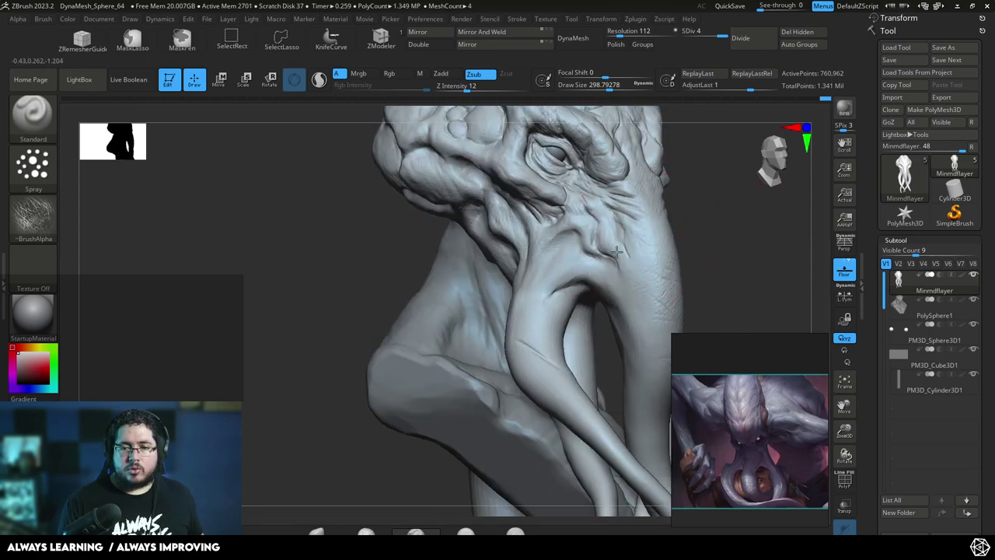
pyautogui.moveTo(710, 231); pyautogui.dragTo(591, 177)
pyautogui.moveTo(612, 210); pyautogui.dragTo(619, 209)
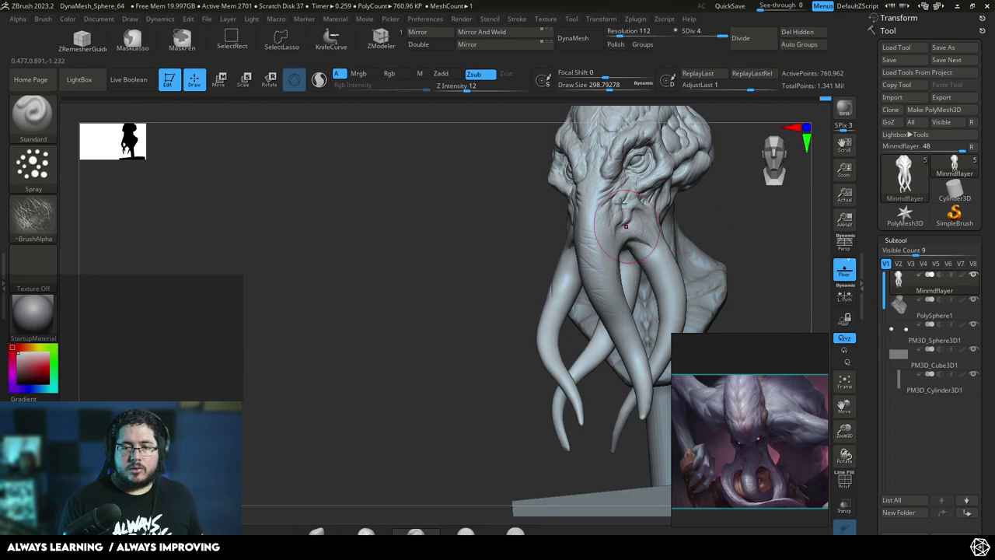
pyautogui.moveTo(731, 217)
pyautogui.mouseDown()
pyautogui.moveTo(658, 285)
pyautogui.moveTo(611, 236)
pyautogui.moveTo(667, 262)
pyautogui.moveTo(656, 274)
pyautogui.mouseUp()
pyautogui.keyDown('alt'); pyautogui.moveTo(686, 243); pyautogui.dragTo(674, 274); pyautogui.keyUp('alt')
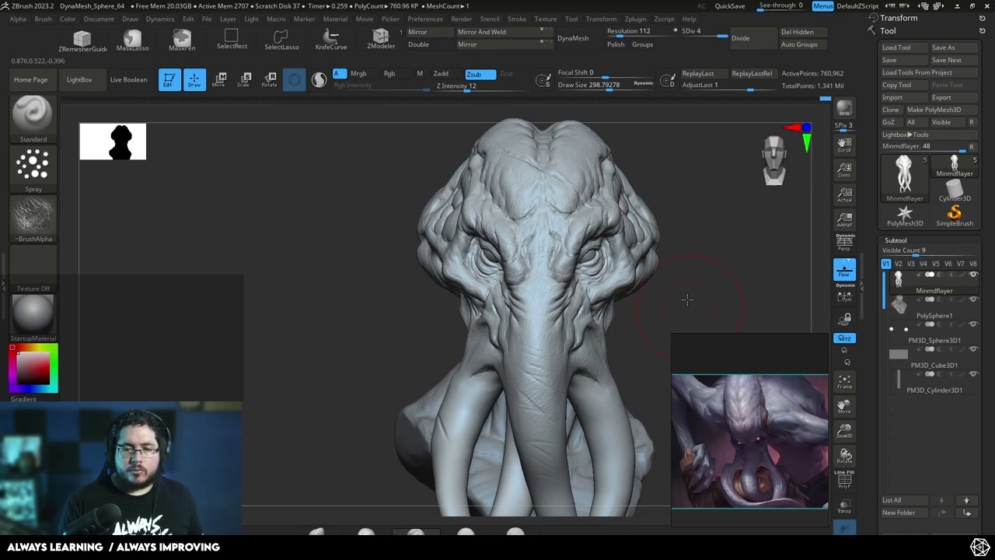
# - Carve creases on both cheeks above the side tentacles with the DamStandard brush at draw size about 41
pyautogui.moveTo(690, 308); pyautogui.dragTo(629, 214)
pyautogui.press('b')
pyautogui.press('d')
pyautogui.press('s')
pyautogui.press('space')
pyautogui.moveTo(519, 227); pyautogui.dragTo(488, 226)
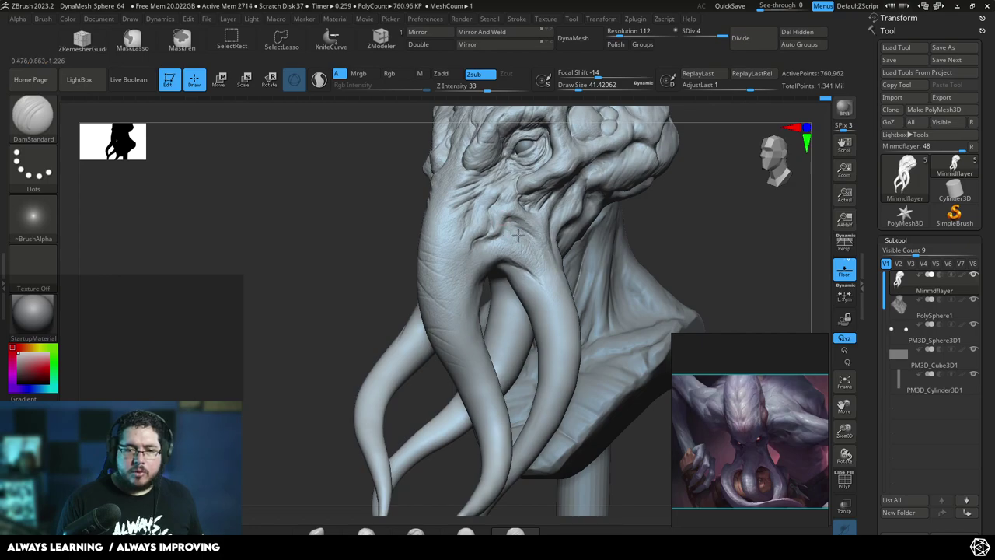
pyautogui.moveTo(543, 248); pyautogui.dragTo(543, 203)
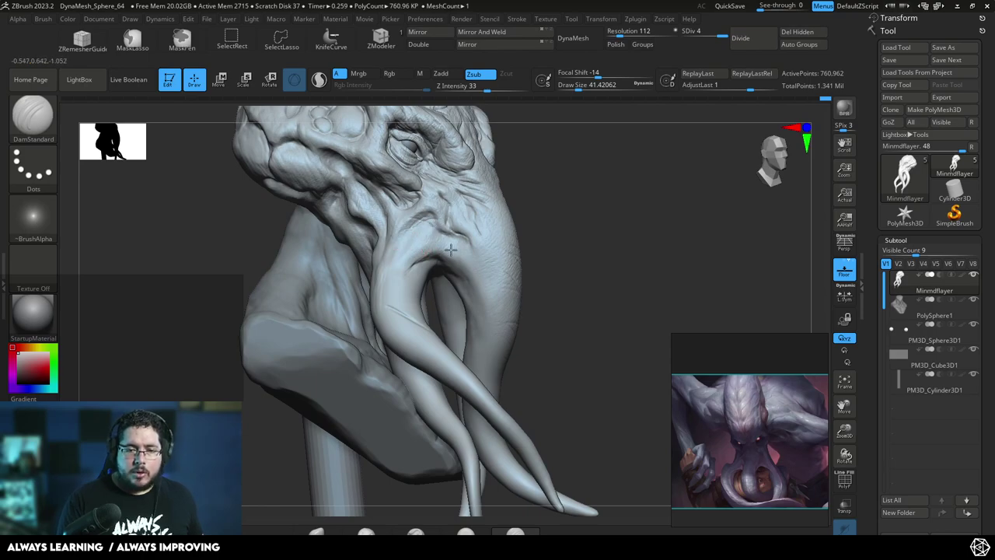
pyautogui.moveTo(391, 214)
pyautogui.mouseDown()
pyautogui.moveTo(537, 168)
pyautogui.moveTo(473, 226)
pyautogui.moveTo(555, 218)
pyautogui.mouseUp()
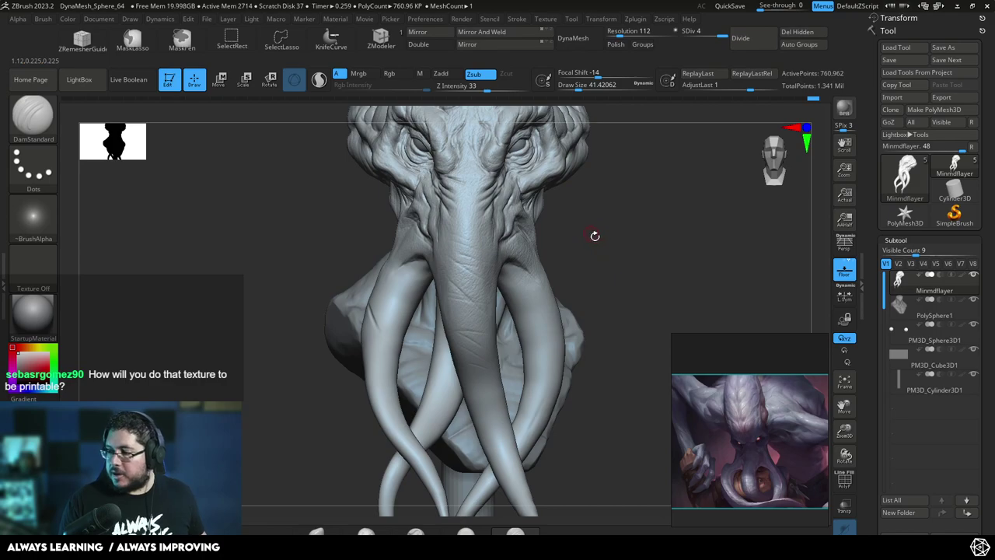
# - Spray skin texture on the face with the Standard brush, subtracting at intensity 23 and draw size about 120
pyautogui.moveTo(590, 223)
pyautogui.keyDown('alt'); pyautogui.mouseDown()
pyautogui.moveTo(607, 238)
pyautogui.moveTo(594, 204)
pyautogui.mouseUp(); pyautogui.keyUp('alt')
pyautogui.moveTo(658, 196)
pyautogui.keyDown('alt'); pyautogui.mouseDown()
pyautogui.moveTo(658, 262)
pyautogui.moveTo(658, 233)
pyautogui.moveTo(639, 233)
pyautogui.mouseUp(); pyautogui.keyUp('alt')
pyautogui.moveTo(622, 171); pyautogui.dragTo(656, 160)
pyautogui.press('f')
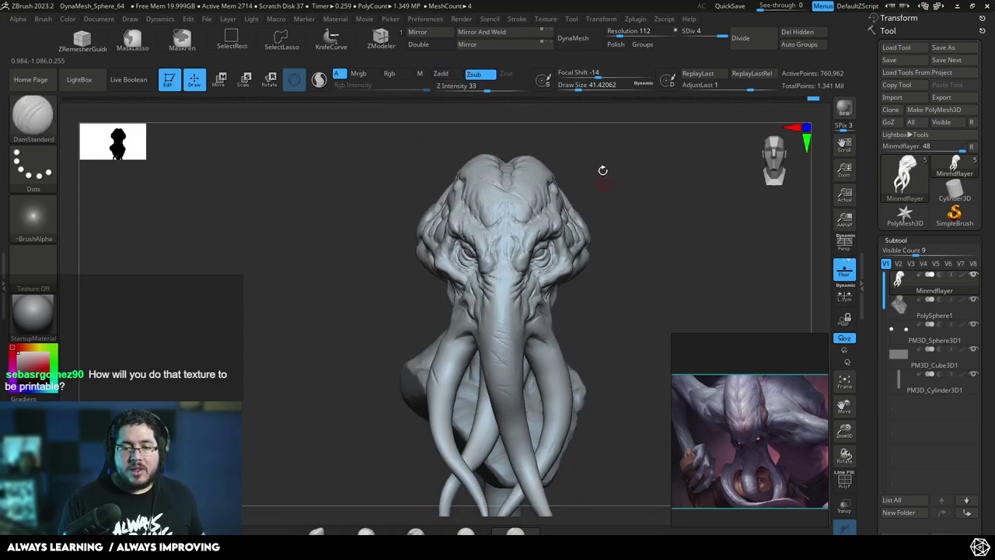
pyautogui.press('f')
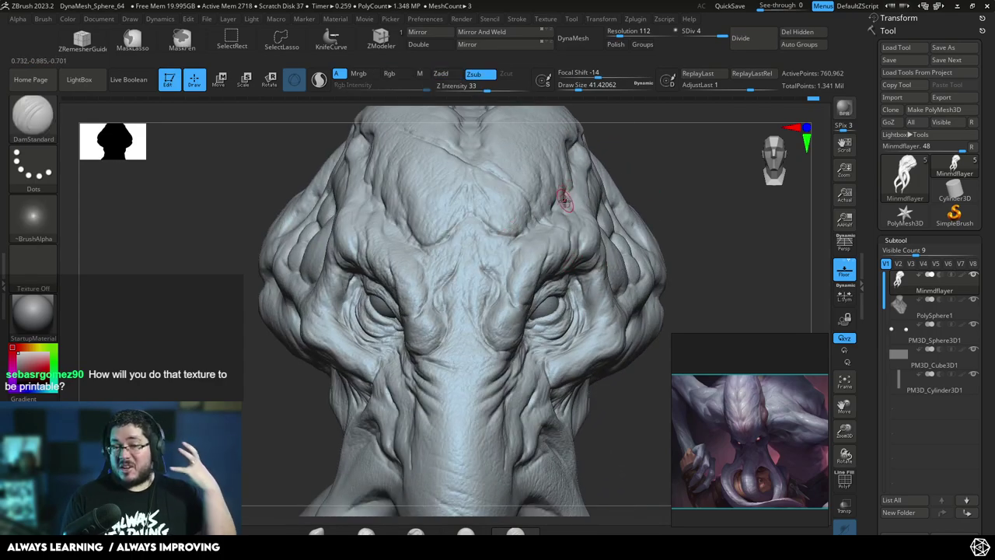
pyautogui.press('b')
pyautogui.press('s')
pyautogui.press('t')
pyautogui.press('space')
pyautogui.moveTo(423, 250); pyautogui.dragTo(440, 250)
pyautogui.moveTo(466, 88); pyautogui.dragTo(478, 88)
pyautogui.moveTo(454, 265); pyautogui.dragTo(471, 282)
# - Examine the skin texture on the bust from three-quarter, front and close-up views
pyautogui.moveTo(660, 149); pyautogui.dragTo(742, 167)
pyautogui.keyDown('alt'); pyautogui.moveTo(669, 218); pyautogui.dragTo(645, 288); pyautogui.keyUp('alt')
pyautogui.hotkey('ctrl', 'z')
pyautogui.keyDown('alt'); pyautogui.moveTo(699, 250); pyautogui.dragTo(638, 198); pyautogui.keyUp('alt')
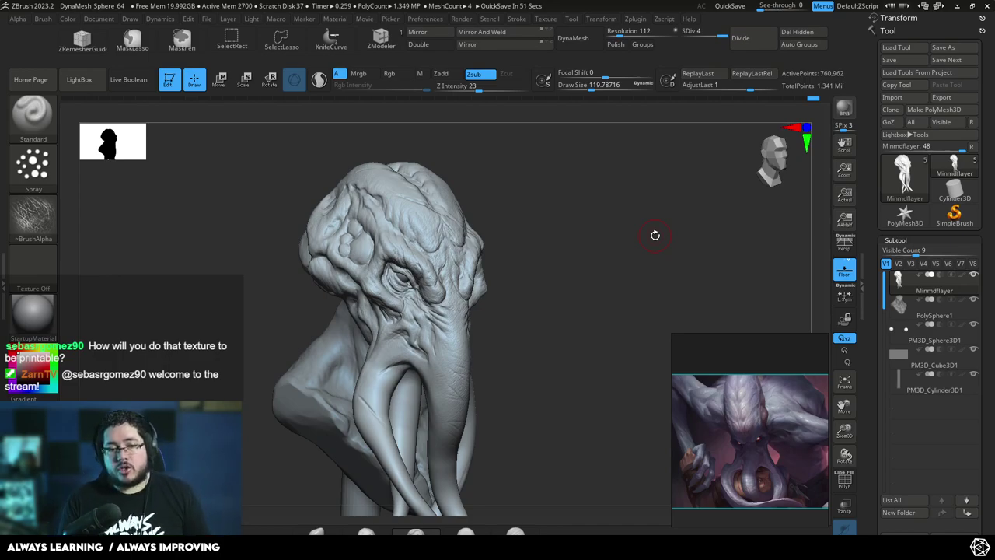
pyautogui.moveTo(520, 313)
pyautogui.mouseDown()
pyautogui.moveTo(560, 287)
pyautogui.moveTo(568, 264)
pyautogui.moveTo(504, 322)
pyautogui.moveTo(562, 332)
pyautogui.moveTo(525, 280)
pyautogui.moveTo(584, 289)
pyautogui.moveTo(557, 297)
pyautogui.moveTo(567, 318)
pyautogui.moveTo(555, 284)
pyautogui.moveTo(580, 330)
pyautogui.moveTo(565, 297)
pyautogui.moveTo(577, 294)
pyautogui.moveTo(547, 283)
pyautogui.mouseUp()
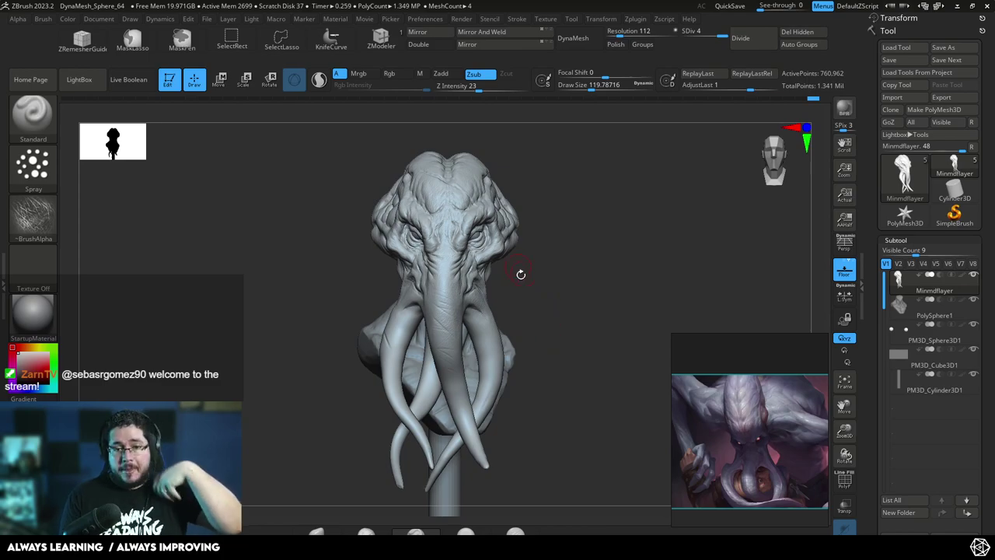
pyautogui.moveTo(575, 226)
pyautogui.keyDown('alt'); pyautogui.mouseDown()
pyautogui.moveTo(573, 218)
pyautogui.moveTo(543, 268)
pyautogui.mouseUp(); pyautogui.keyUp('alt')
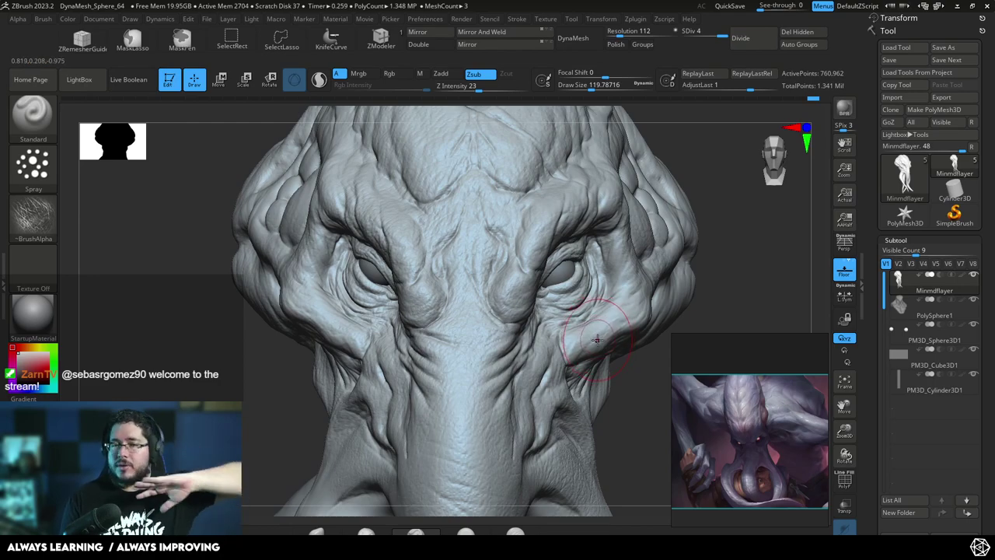
pyautogui.moveTo(704, 212); pyautogui.dragTo(766, 209)
# - Carve fine wrinkles around the eyes and brow ridges with the DamStandard brush at draw size about 20
pyautogui.moveTo(422, 257)
pyautogui.mouseDown()
pyautogui.moveTo(399, 237)
pyautogui.moveTo(377, 238)
pyautogui.moveTo(398, 265)
pyautogui.mouseUp()
pyautogui.press('b')
pyautogui.press('d')
pyautogui.press('s')
pyautogui.press('space')
pyautogui.press(']')
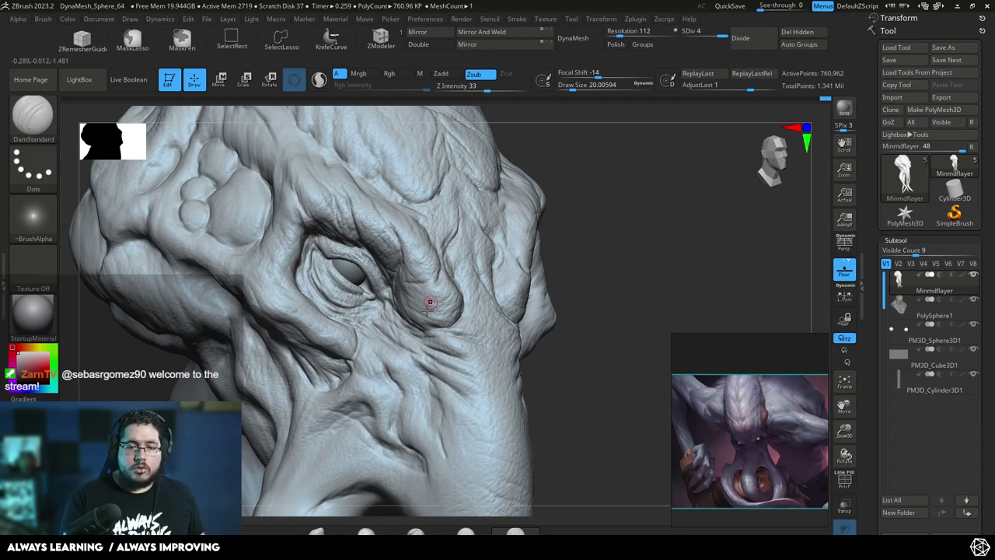
pyautogui.moveTo(615, 245); pyautogui.dragTo(575, 222)
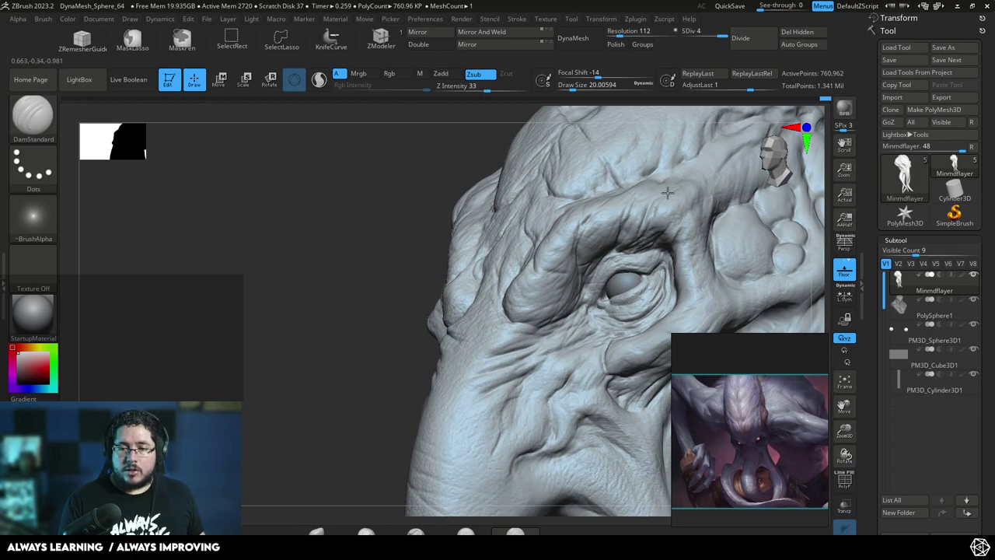
pyautogui.moveTo(340, 373)
pyautogui.keyDown('alt'); pyautogui.mouseDown()
pyautogui.moveTo(342, 331)
pyautogui.moveTo(412, 340)
pyautogui.mouseUp(); pyautogui.keyUp('alt')
pyautogui.moveTo(753, 273)
pyautogui.keyDown('alt'); pyautogui.mouseDown()
pyautogui.moveTo(669, 247)
pyautogui.moveTo(684, 266)
pyautogui.moveTo(656, 191)
pyautogui.moveTo(646, 220)
pyautogui.mouseUp(); pyautogui.keyUp('alt')
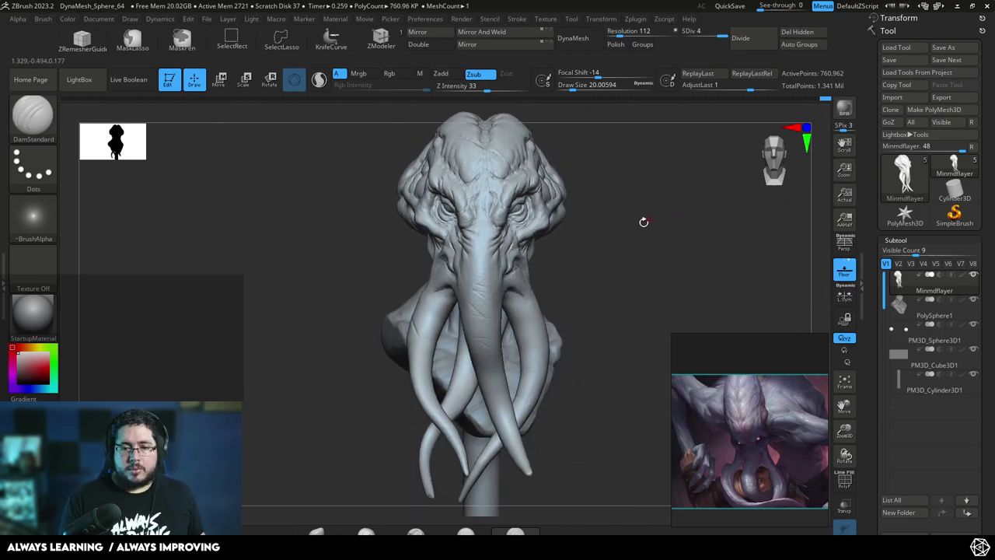
# - Switch to the Move brush and set its draw size to about 223
pyautogui.press('b')
pyautogui.press('m')
pyautogui.press('v')
pyautogui.press('space')
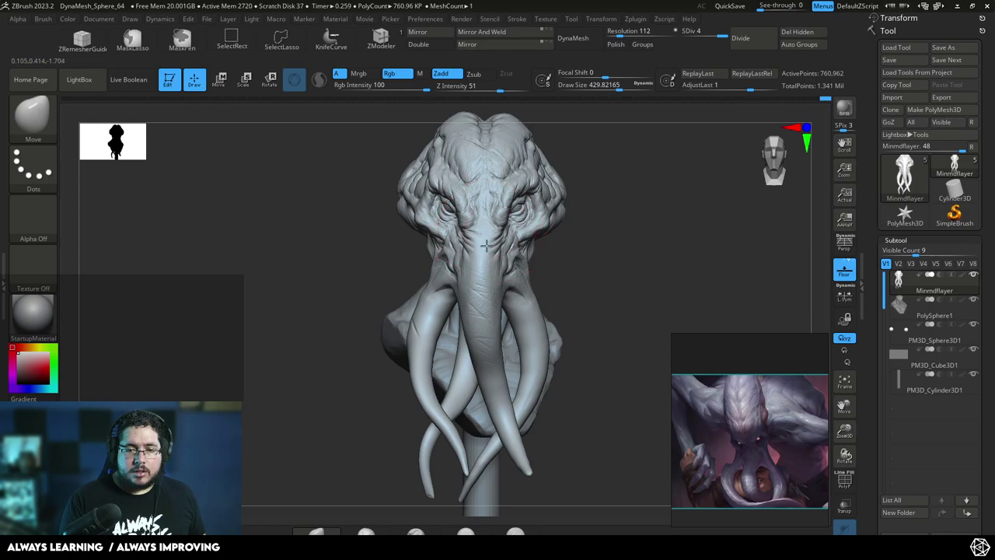
pyautogui.press('space')
pyautogui.moveTo(492, 194); pyautogui.dragTo(472, 192)
pyautogui.press('space')
pyautogui.moveTo(631, 199)
pyautogui.mouseDown()
pyautogui.moveTo(614, 180)
pyautogui.moveTo(615, 213)
pyautogui.moveTo(592, 189)
pyautogui.mouseUp()
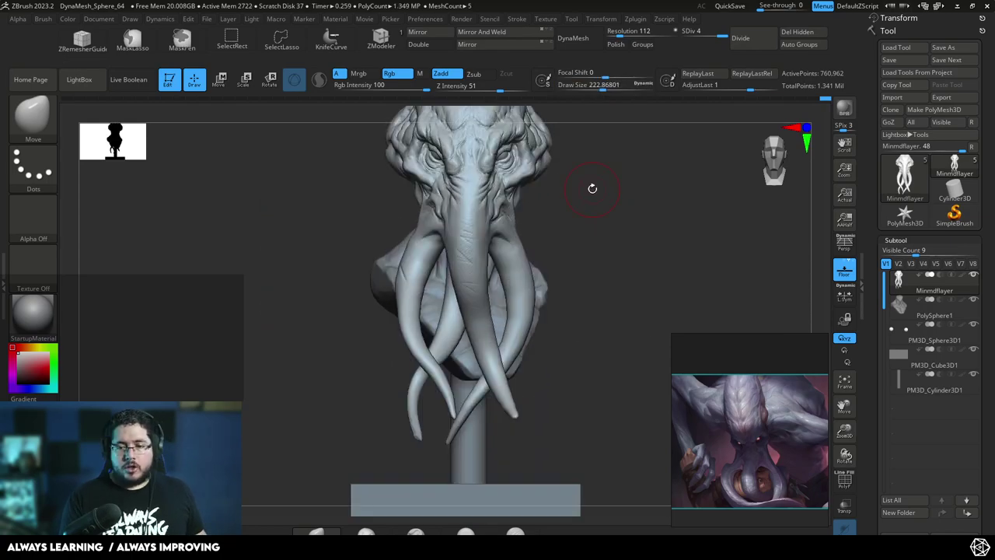
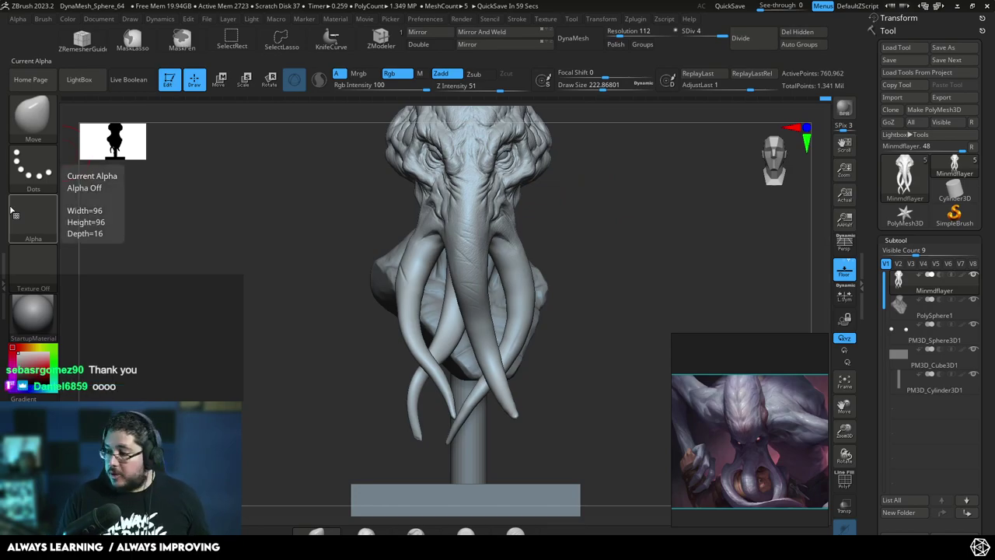
# - Hide the rectangular base and the support cylinder so only the creature bust is shown
pyautogui.moveTo(625, 233)
pyautogui.mouseDown()
pyautogui.moveTo(598, 259)
pyautogui.moveTo(631, 227)
pyautogui.mouseUp()
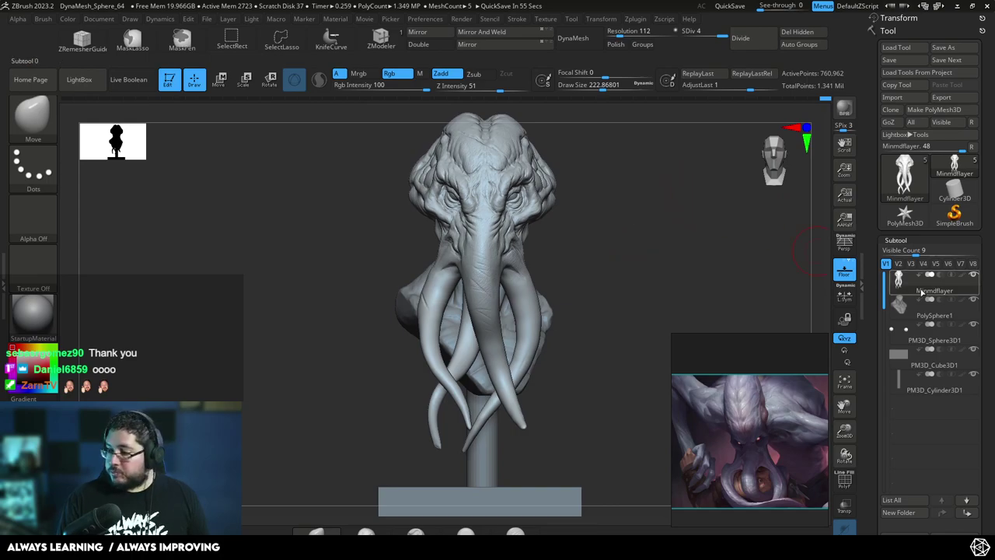
pyautogui.click(974, 385)
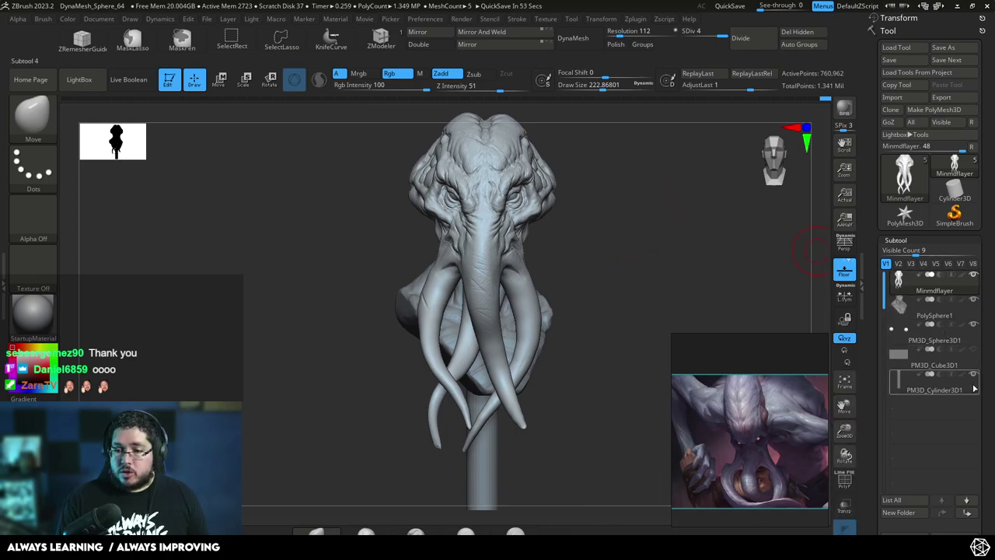
pyautogui.click(974, 374)
pyautogui.moveTo(651, 303); pyautogui.dragTo(739, 282)
pyautogui.click(902, 240)
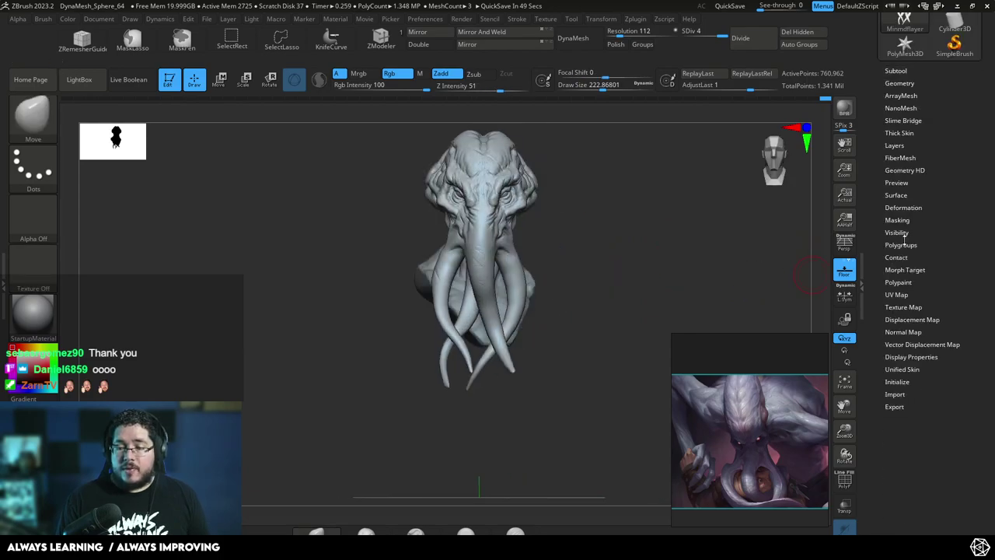
pyautogui.click(899, 82)
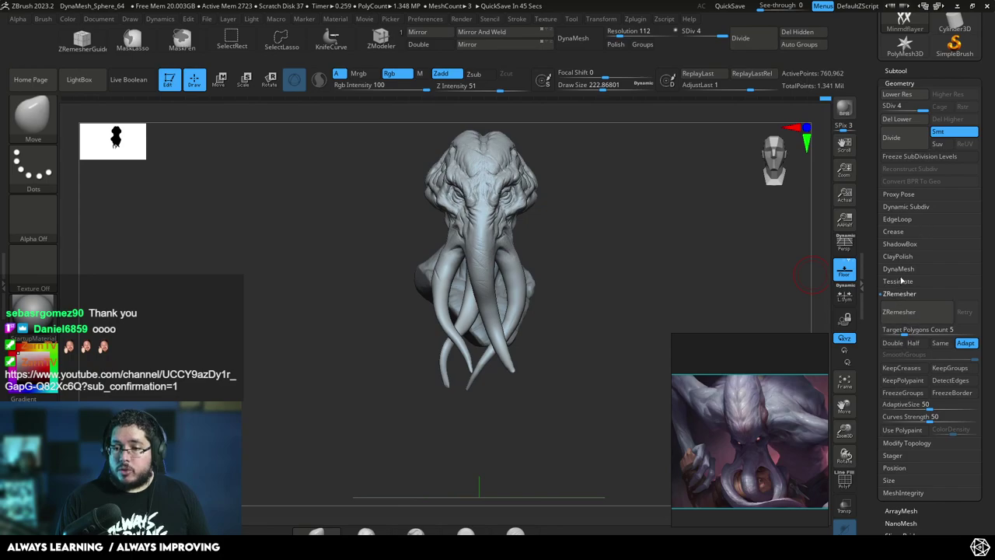
pyautogui.click(896, 70)
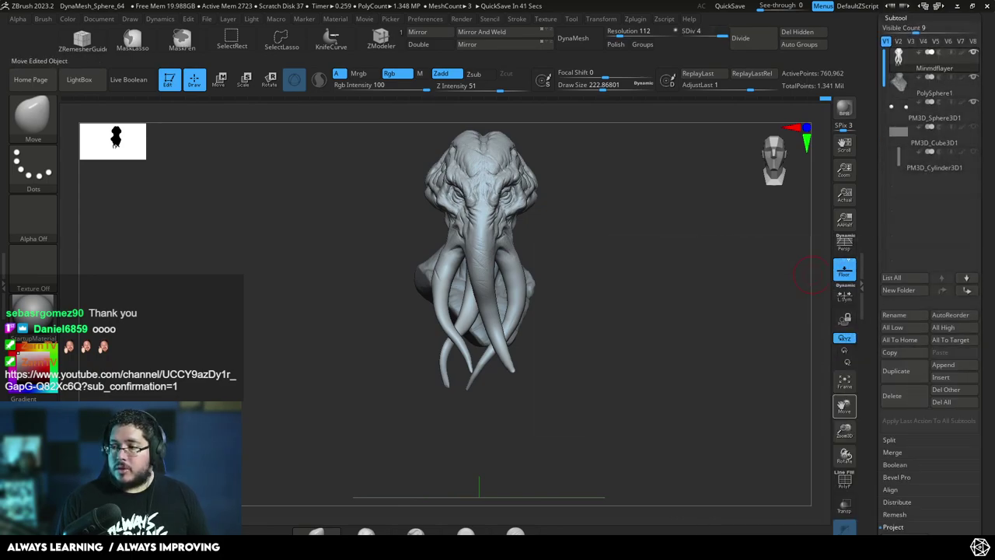
# - Merge the visible bust subtools into a new tool and make the merged bust active
pyautogui.click(893, 452)
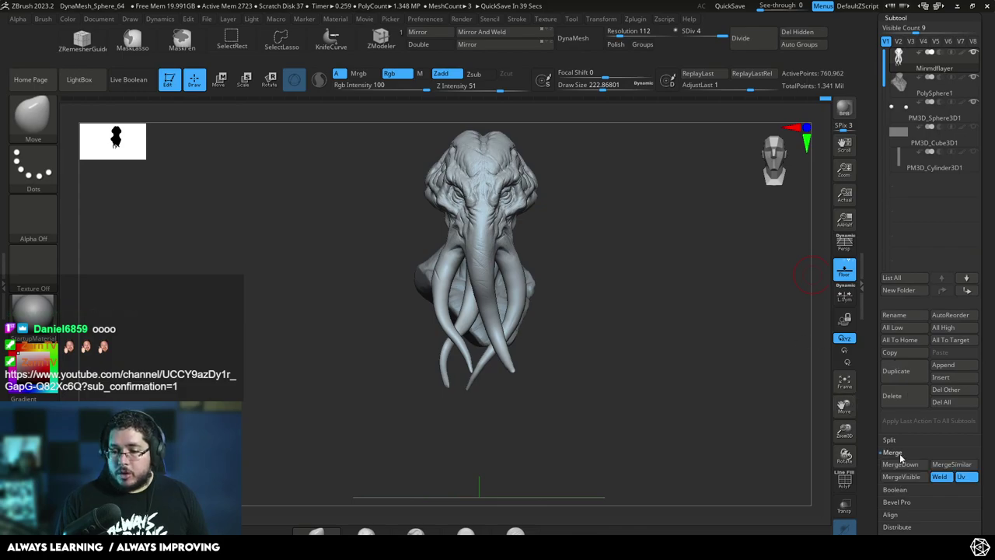
pyautogui.click(905, 501)
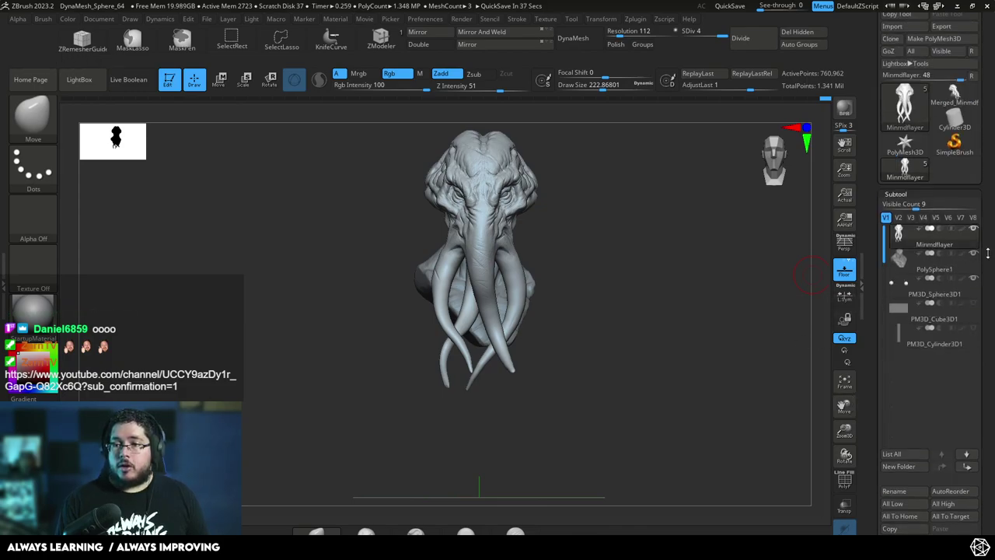
pyautogui.moveTo(691, 251)
pyautogui.keyDown('alt'); pyautogui.mouseDown()
pyautogui.moveTo(693, 282)
pyautogui.moveTo(744, 324)
pyautogui.moveTo(757, 323)
pyautogui.moveTo(735, 313)
pyautogui.moveTo(731, 329)
pyautogui.moveTo(735, 285)
pyautogui.moveTo(681, 286)
pyautogui.moveTo(702, 296)
pyautogui.moveTo(682, 255)
pyautogui.moveTo(707, 268)
pyautogui.moveTo(632, 273)
pyautogui.moveTo(673, 298)
pyautogui.moveTo(684, 340)
pyautogui.moveTo(677, 277)
pyautogui.moveTo(698, 322)
pyautogui.moveTo(702, 281)
pyautogui.moveTo(730, 320)
pyautogui.mouseUp(); pyautogui.keyUp('alt')
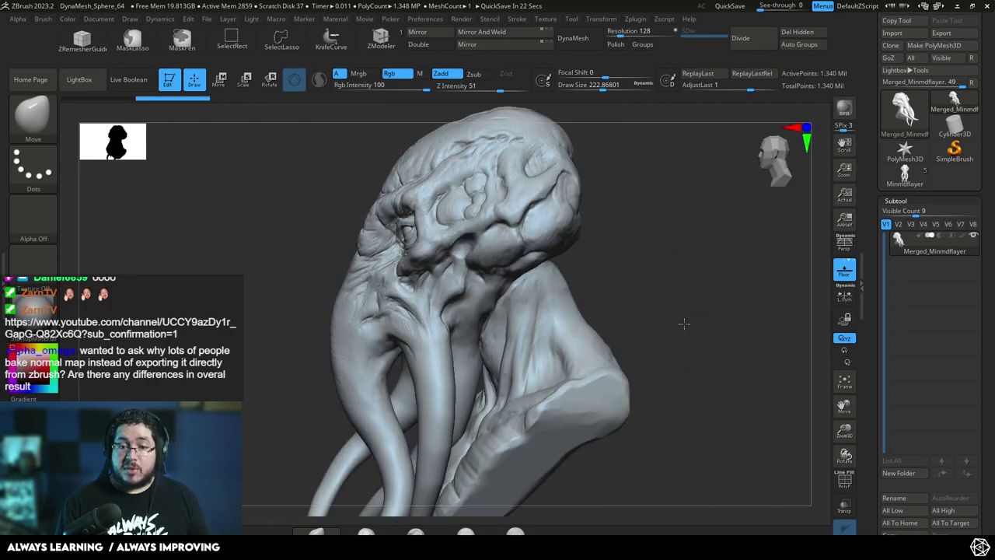
# - Switch to the Move Topological brush and set its draw size to about 856
pyautogui.moveTo(677, 283)
pyautogui.mouseDown()
pyautogui.moveTo(644, 285)
pyautogui.moveTo(655, 294)
pyautogui.moveTo(630, 304)
pyautogui.moveTo(631, 268)
pyautogui.moveTo(624, 314)
pyautogui.moveTo(634, 318)
pyautogui.moveTo(544, 281)
pyautogui.mouseUp()
pyautogui.press('b')
pyautogui.press('m')
pyautogui.press('t')
pyautogui.press('space')
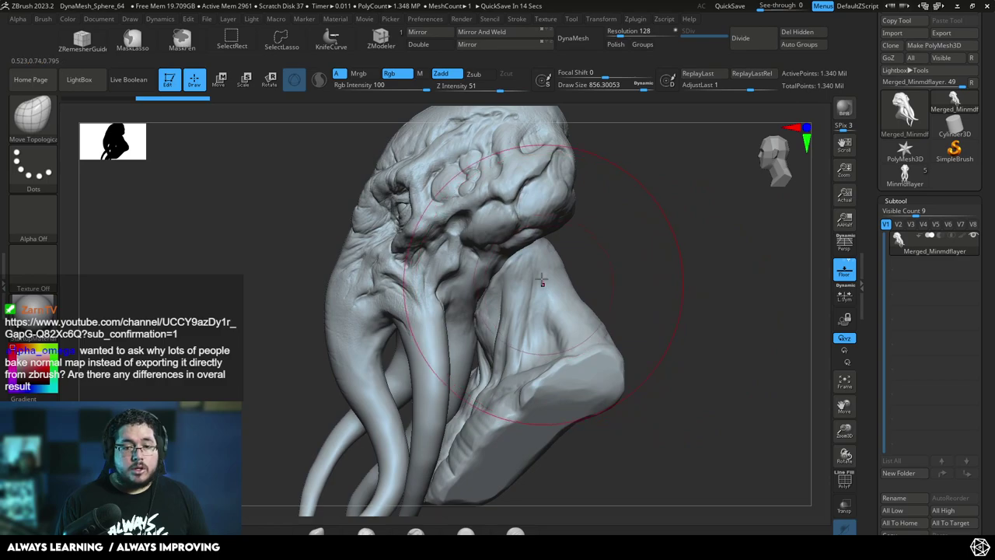
# - Reshape the sides and back of the neck and upper shoulders with the Move Topological brush at draw size about 856
pyautogui.moveTo(667, 256); pyautogui.dragTo(557, 249)
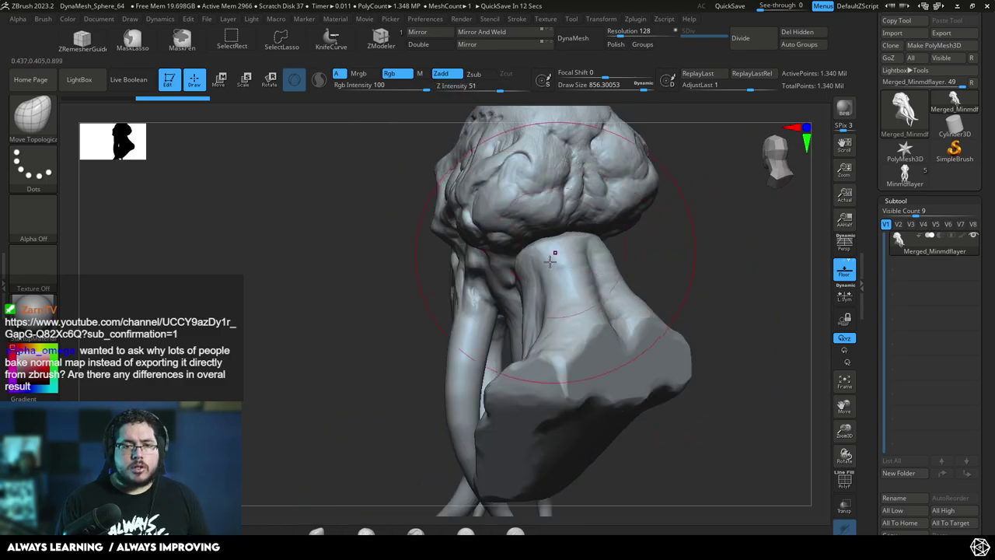
pyautogui.keyDown('ctrl'); pyautogui.moveTo(641, 245); pyautogui.dragTo(598, 233, button='right'); pyautogui.keyUp('ctrl')
pyautogui.keyDown('shift'); pyautogui.moveTo(599, 233); pyautogui.dragTo(539, 251, button='right'); pyautogui.keyUp('shift')
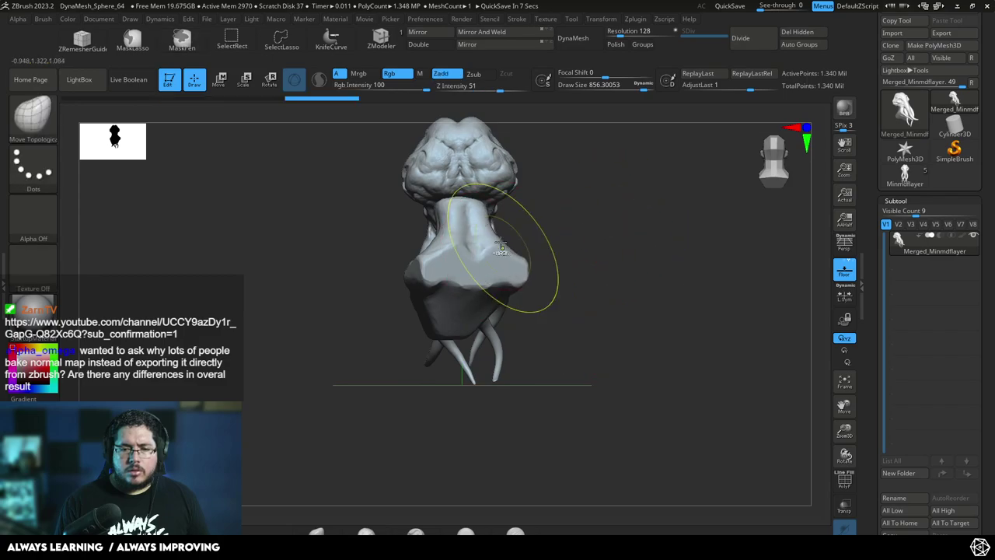
pyautogui.moveTo(558, 208)
pyautogui.mouseDown()
pyautogui.moveTo(518, 198)
pyautogui.moveTo(538, 185)
pyautogui.moveTo(545, 199)
pyautogui.moveTo(566, 193)
pyautogui.mouseUp()
pyautogui.moveTo(378, 202); pyautogui.dragTo(490, 202)
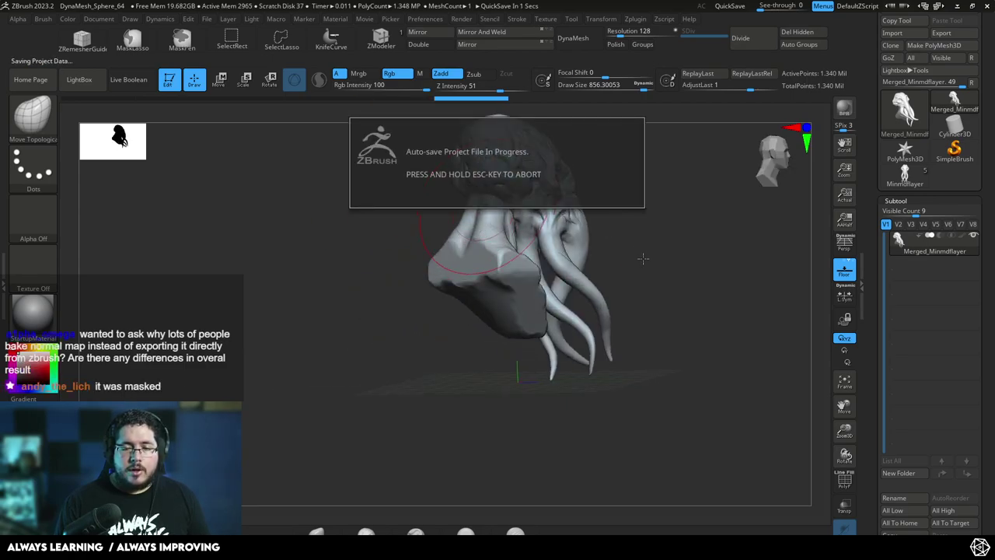
pyautogui.moveTo(662, 265)
pyautogui.mouseDown()
pyautogui.moveTo(653, 260)
pyautogui.moveTo(631, 297)
pyautogui.mouseUp()
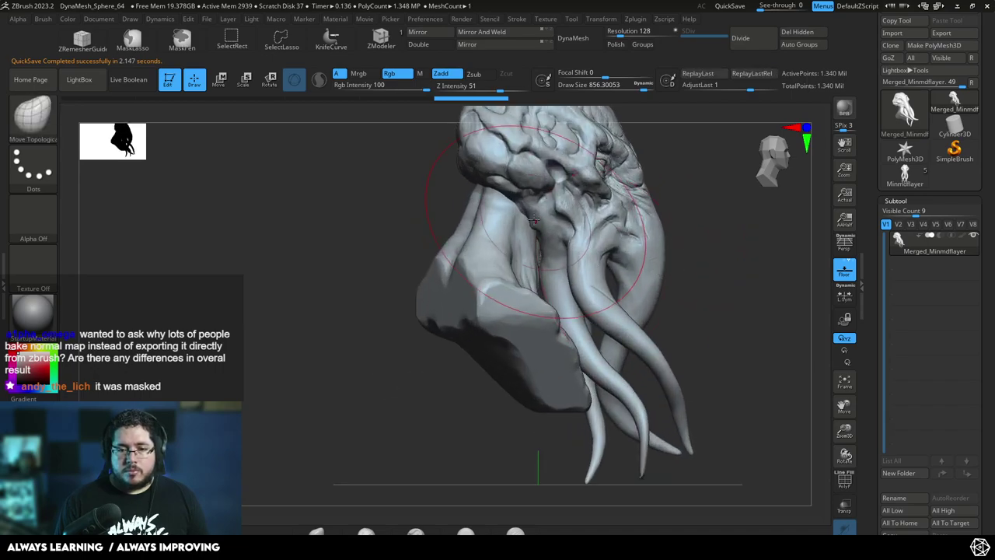
pyautogui.moveTo(479, 204); pyautogui.dragTo(440, 196)
# - Adjust the front edge of the torso behind the tentacles with the Move Topological brush at draw size about 899
pyautogui.moveTo(676, 250)
pyautogui.keyDown('alt'); pyautogui.mouseDown()
pyautogui.moveTo(678, 218)
pyautogui.moveTo(629, 223)
pyautogui.moveTo(624, 240)
pyautogui.moveTo(656, 259)
pyautogui.moveTo(614, 249)
pyautogui.mouseUp(); pyautogui.keyUp('alt')
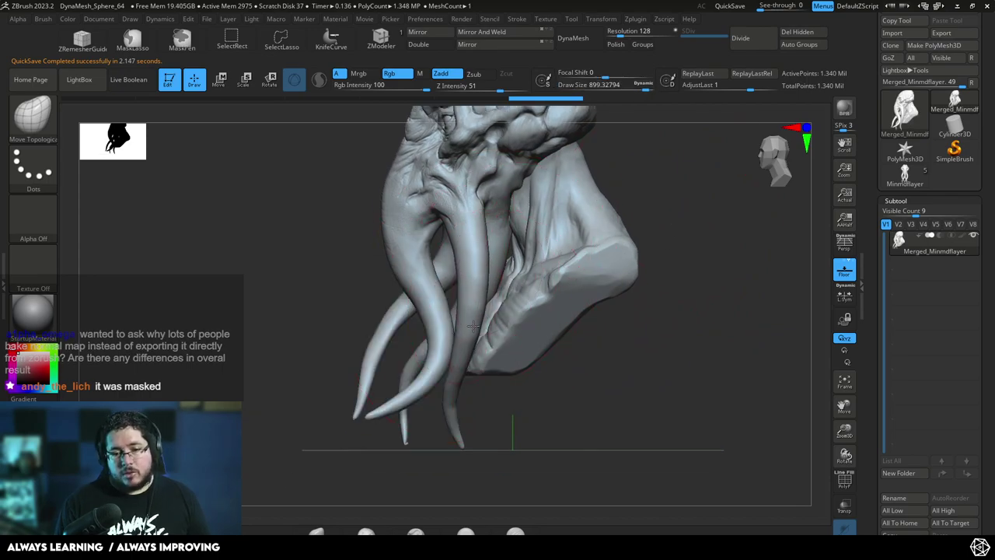
pyautogui.moveTo(486, 330); pyautogui.dragTo(490, 331)
pyautogui.moveTo(563, 378)
pyautogui.mouseDown()
pyautogui.moveTo(555, 359)
pyautogui.moveTo(633, 378)
pyautogui.moveTo(586, 350)
pyautogui.moveTo(511, 344)
pyautogui.moveTo(512, 360)
pyautogui.moveTo(584, 366)
pyautogui.moveTo(473, 307)
pyautogui.mouseUp()
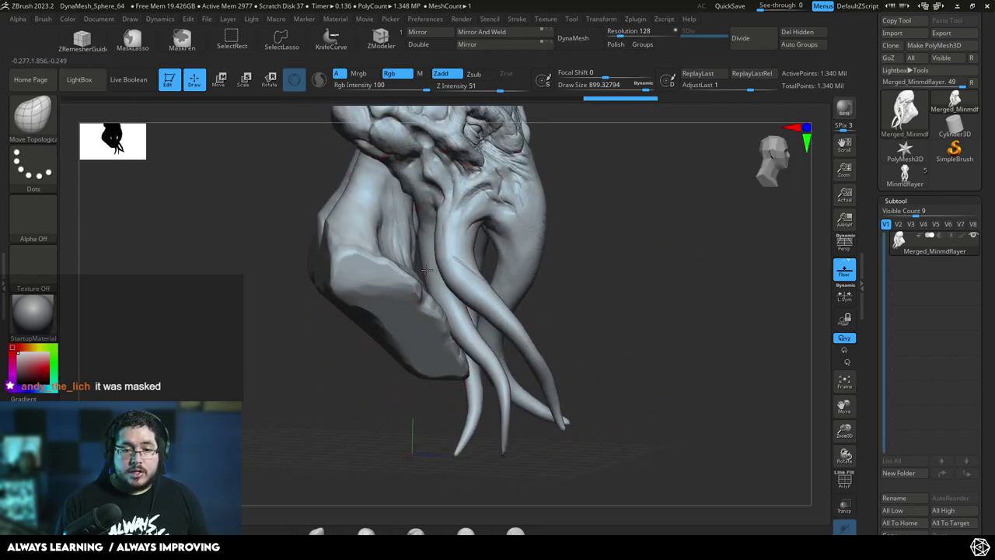
pyautogui.moveTo(407, 266); pyautogui.dragTo(453, 257)
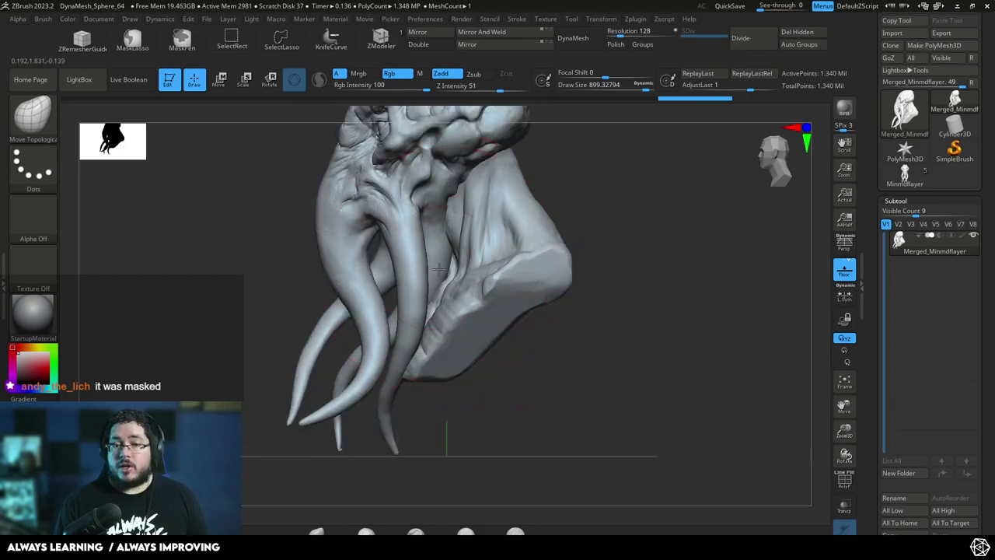
pyautogui.moveTo(610, 331)
pyautogui.mouseDown()
pyautogui.moveTo(607, 323)
pyautogui.moveTo(596, 337)
pyautogui.moveTo(629, 326)
pyautogui.moveTo(634, 334)
pyautogui.moveTo(631, 300)
pyautogui.mouseUp()
pyautogui.moveTo(429, 319)
pyautogui.mouseDown()
pyautogui.moveTo(388, 351)
pyautogui.moveTo(423, 359)
pyautogui.moveTo(508, 264)
pyautogui.moveTo(452, 377)
pyautogui.moveTo(466, 335)
pyautogui.moveTo(569, 335)
pyautogui.moveTo(484, 349)
pyautogui.moveTo(563, 351)
pyautogui.mouseUp()
pyautogui.moveTo(586, 300)
pyautogui.mouseDown()
pyautogui.moveTo(677, 278)
pyautogui.moveTo(599, 274)
pyautogui.moveTo(498, 296)
pyautogui.mouseUp()
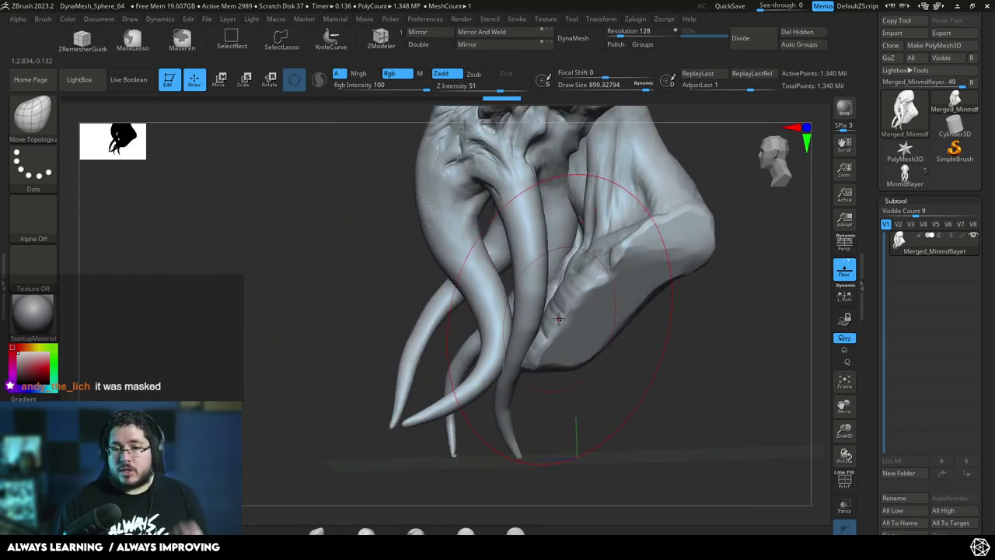
# - Reduce the Move Topological brush's draw size to about 593
pyautogui.moveTo(360, 314)
pyautogui.mouseDown()
pyautogui.moveTo(359, 273)
pyautogui.moveTo(562, 315)
pyautogui.moveTo(579, 307)
pyautogui.mouseUp()
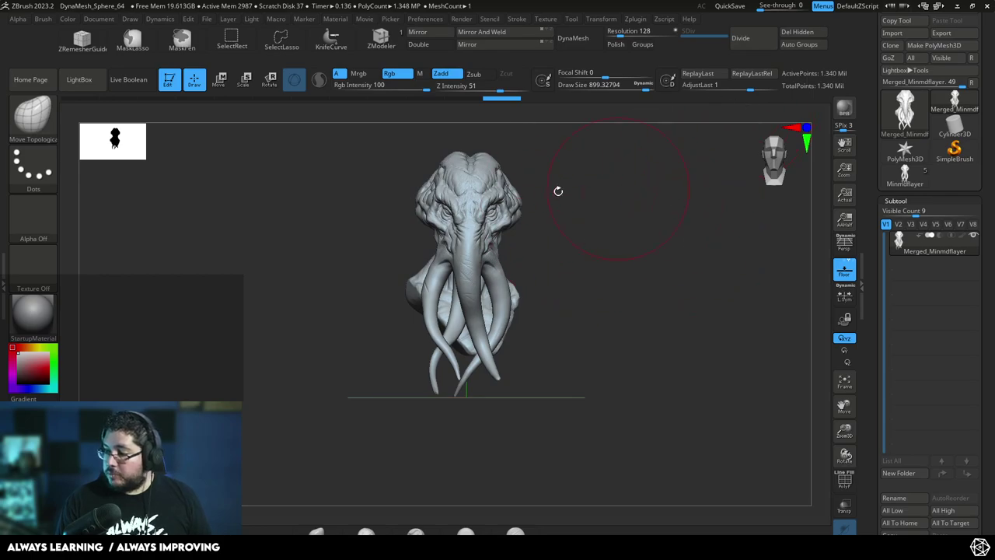
pyautogui.keyDown('alt'); pyautogui.moveTo(615, 236); pyautogui.dragTo(621, 243); pyautogui.keyUp('alt')
pyautogui.press('space')
pyautogui.moveTo(621, 241); pyautogui.dragTo(614, 240)
pyautogui.keyDown('alt'); pyautogui.moveTo(595, 204); pyautogui.dragTo(594, 251); pyautogui.keyUp('alt')
pyautogui.press('space')
pyautogui.moveTo(549, 228); pyautogui.dragTo(539, 224)
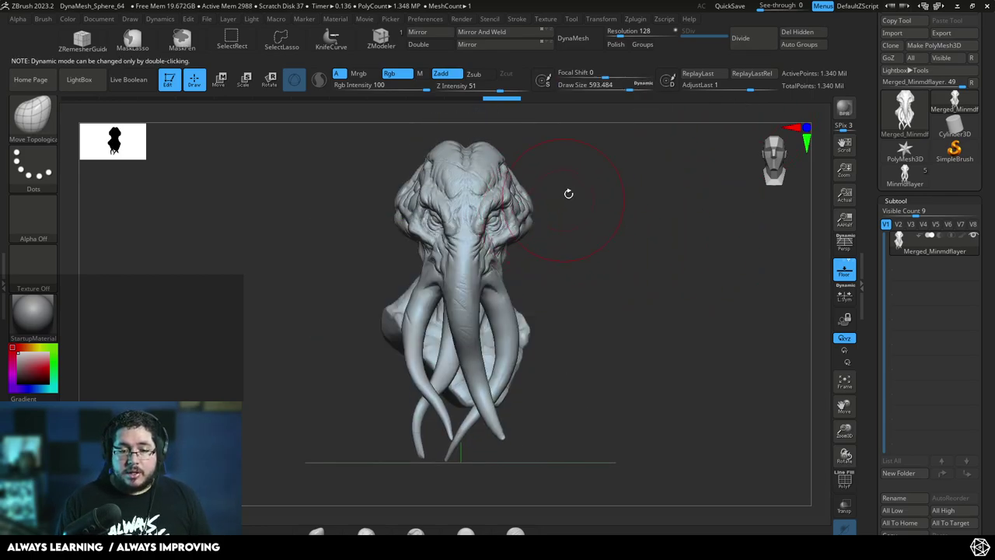
pyautogui.keyDown('alt'); pyautogui.moveTo(599, 229); pyautogui.dragTo(532, 221); pyautogui.keyUp('alt')
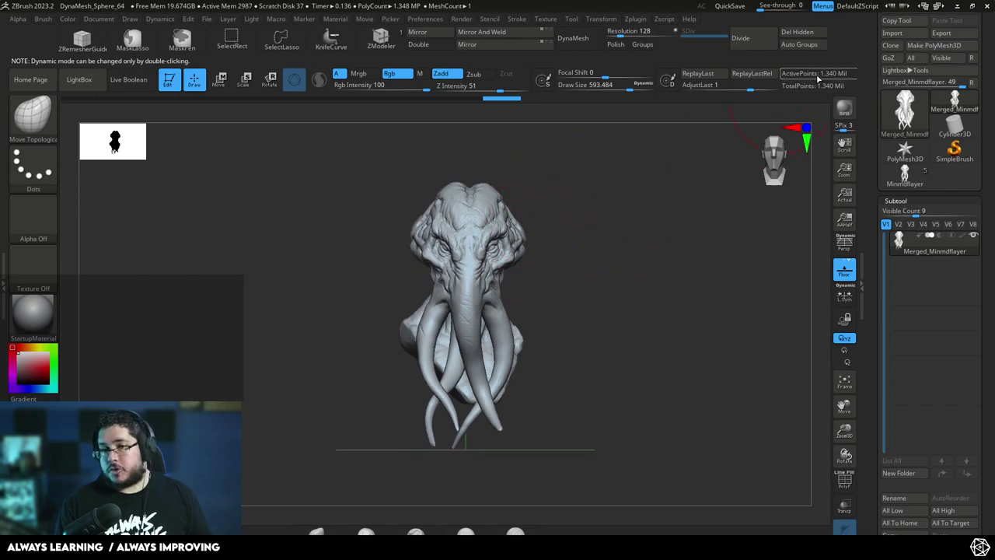
# - Pre-process the current merged bust with Decimation Master
pyautogui.click(635, 18)
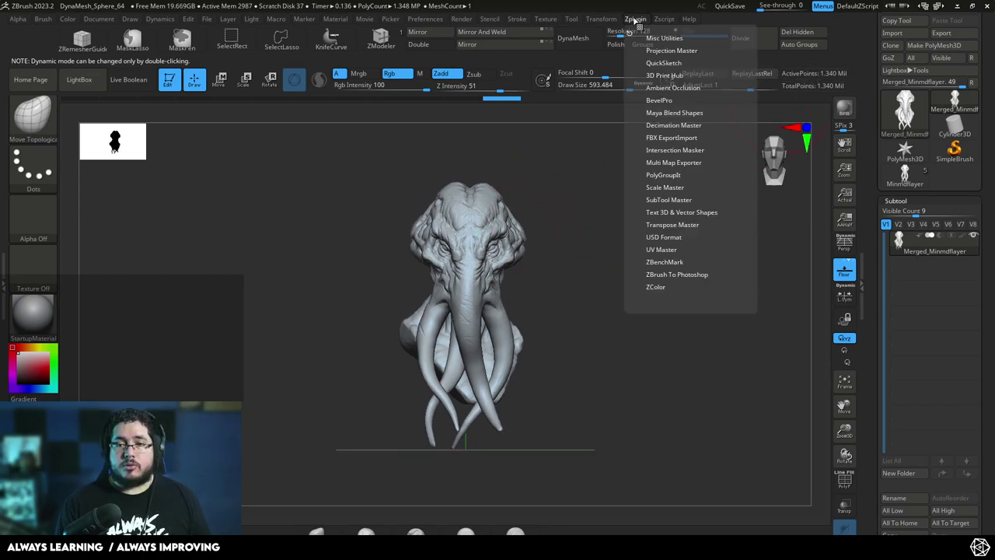
pyautogui.click(669, 125)
pyautogui.click(687, 222)
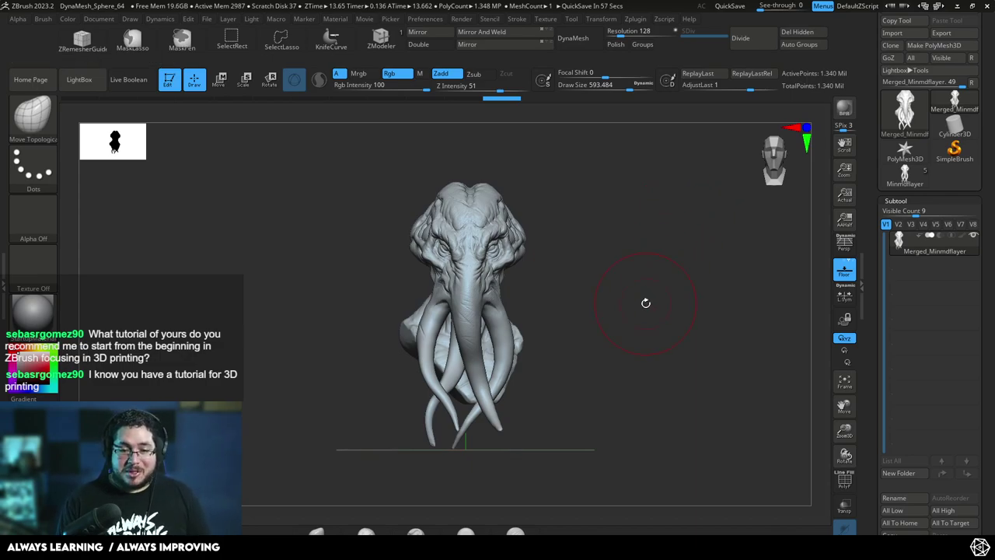
pyautogui.moveTo(644, 344)
pyautogui.mouseDown()
pyautogui.moveTo(622, 344)
pyautogui.moveTo(639, 344)
pyautogui.mouseUp()
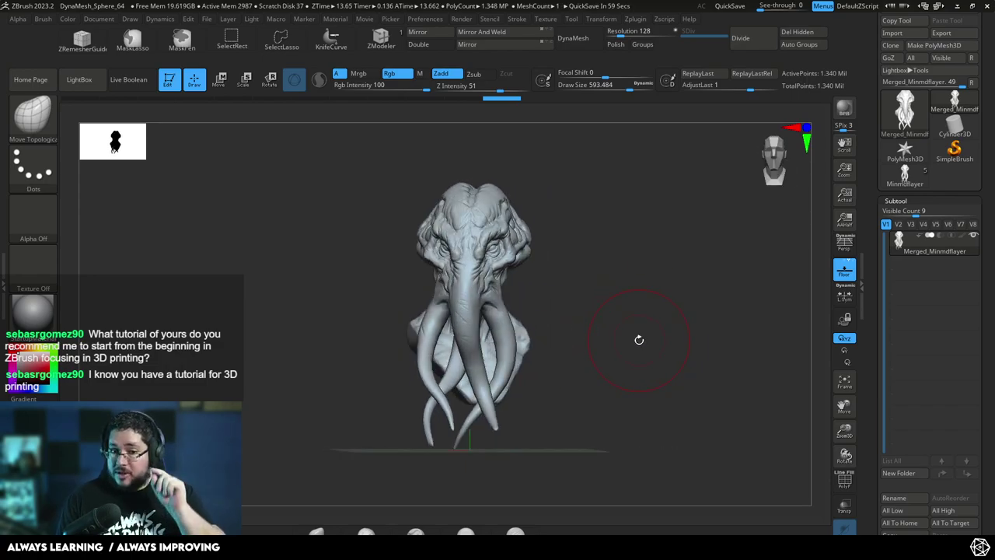
pyautogui.moveTo(639, 340); pyautogui.dragTo(643, 361)
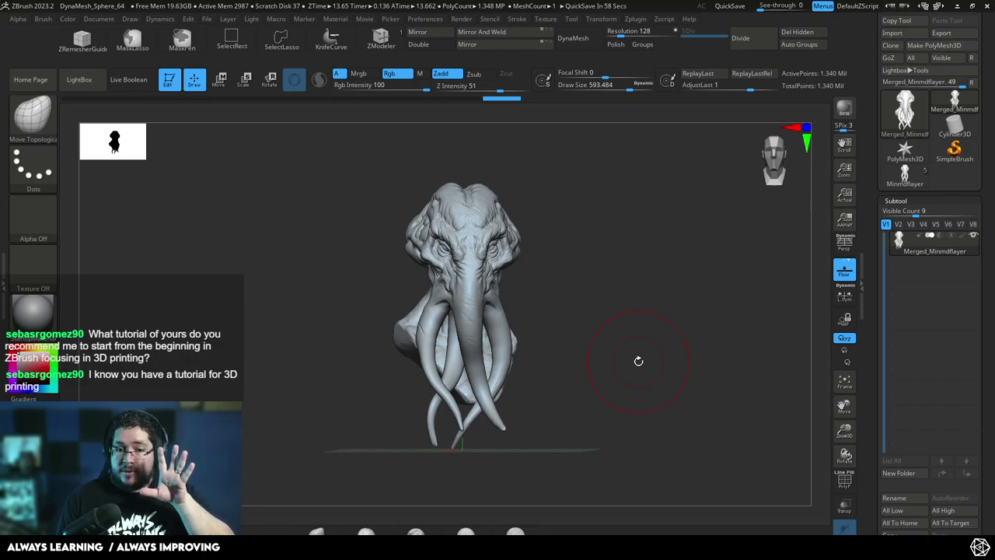
pyautogui.moveTo(620, 376)
pyautogui.mouseDown()
pyautogui.moveTo(631, 370)
pyautogui.moveTo(647, 411)
pyautogui.moveTo(655, 374)
pyautogui.mouseUp()
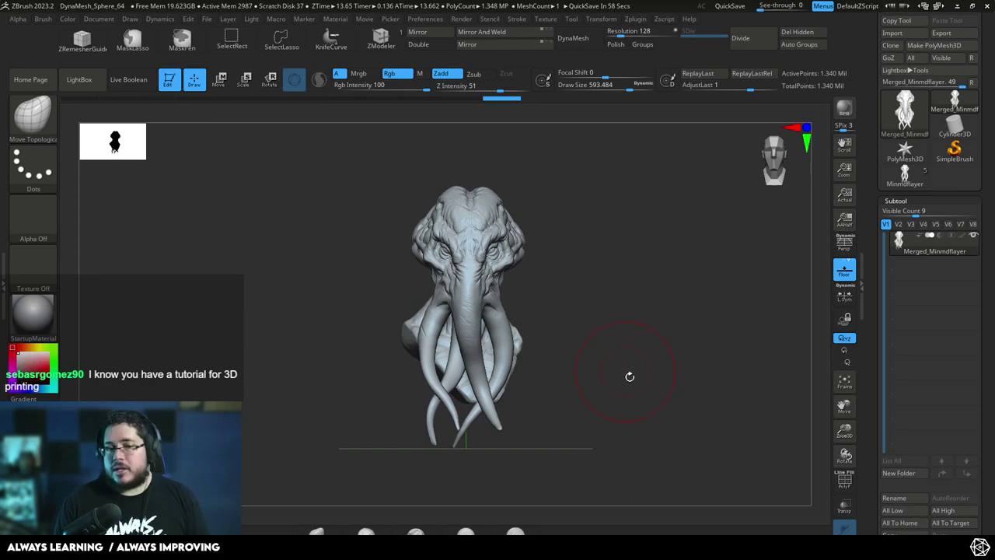
pyautogui.moveTo(631, 380)
pyautogui.mouseDown()
pyautogui.moveTo(611, 382)
pyautogui.moveTo(688, 387)
pyautogui.mouseUp()
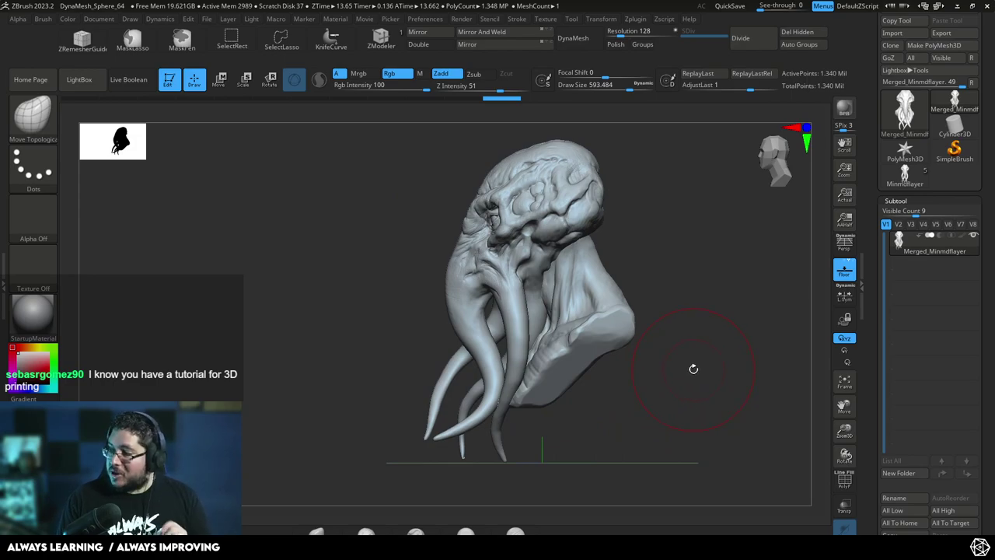
pyautogui.moveTo(705, 367)
pyautogui.mouseDown()
pyautogui.moveTo(751, 377)
pyautogui.moveTo(704, 349)
pyautogui.mouseUp()
# - Decimate the current merged bust with Decimation Master at 20% of decimation
pyautogui.click(644, 19)
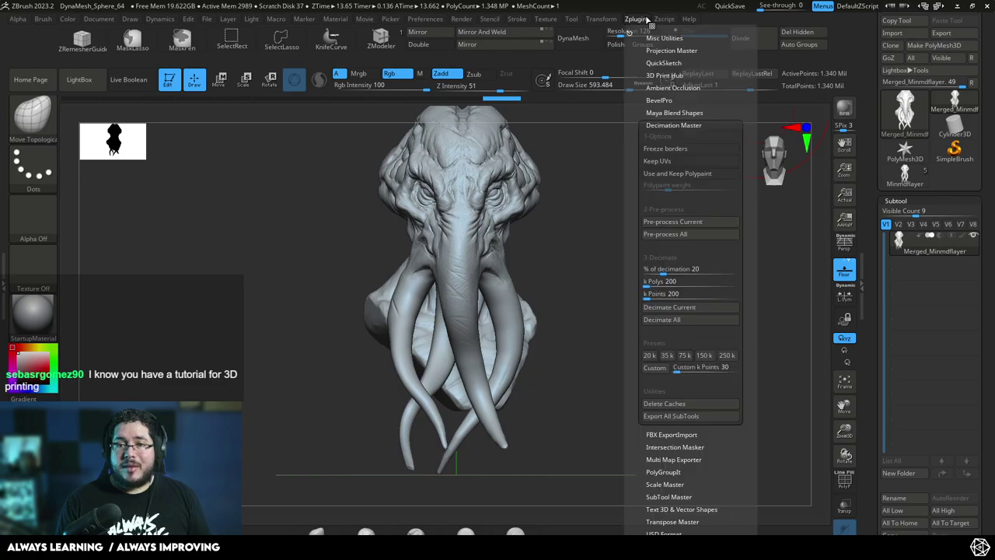
pyautogui.click(701, 310)
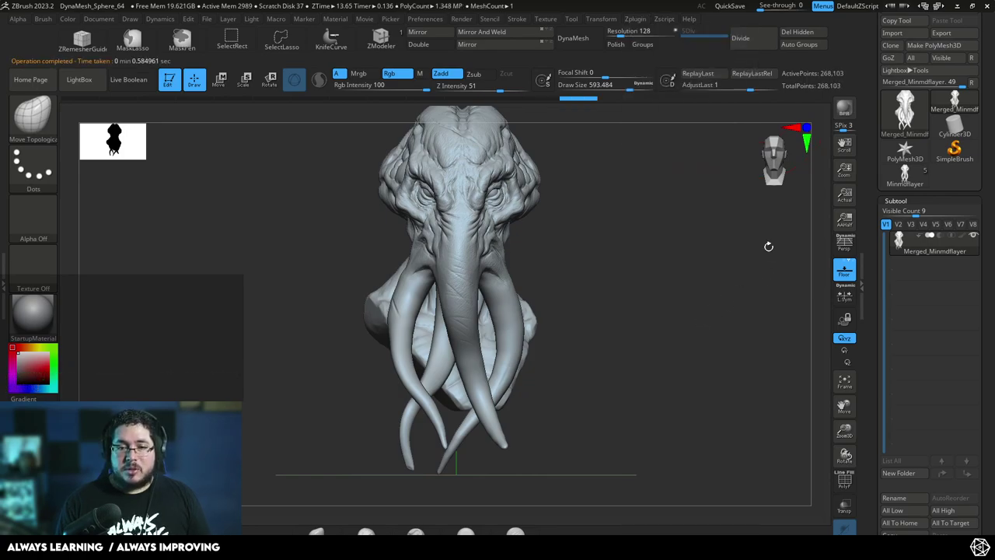
# - Export the decimated bust to the Desktop as the FBX file Merged_Minmdflayer, accepting the default FBX 2020 export options
pyautogui.moveTo(930, 95)
pyautogui.scroll(3, 930, 95)
pyautogui.click(939, 97)
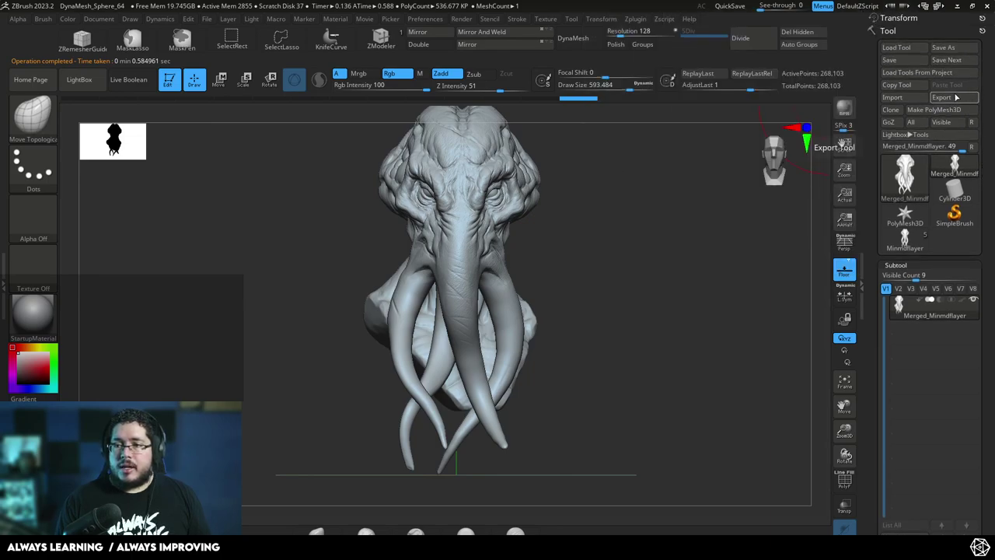
pyautogui.scroll(5, 347, 229)
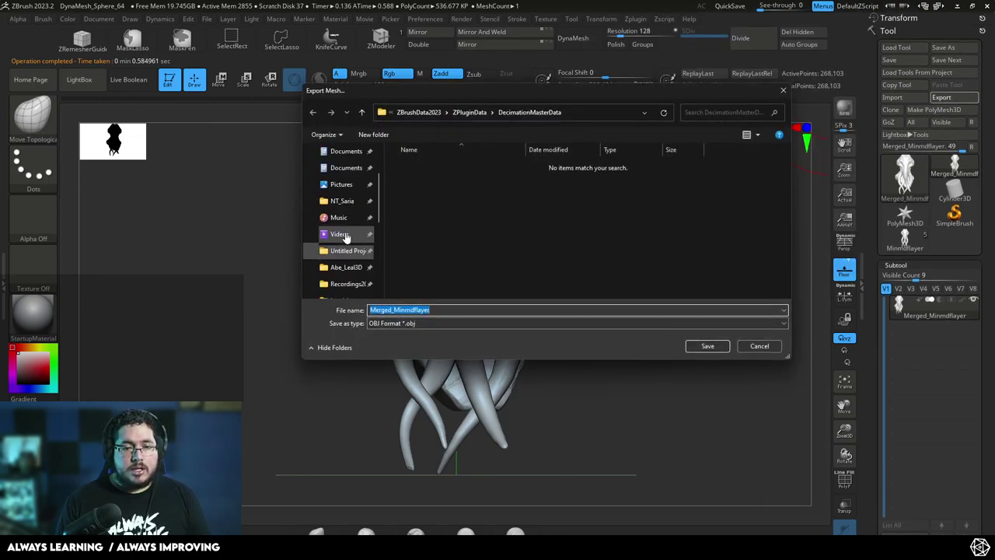
pyautogui.click(341, 200)
pyautogui.click(424, 323)
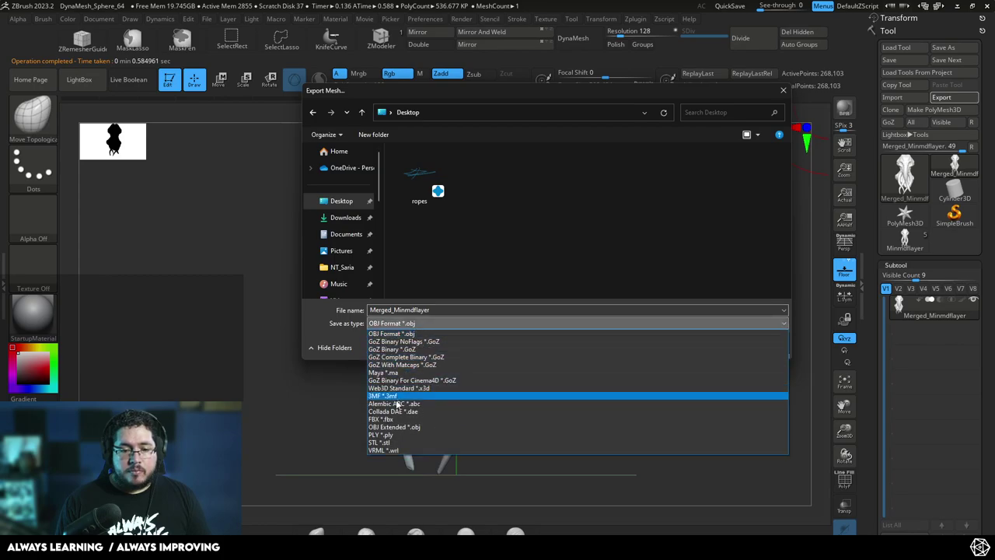
pyautogui.click(382, 419)
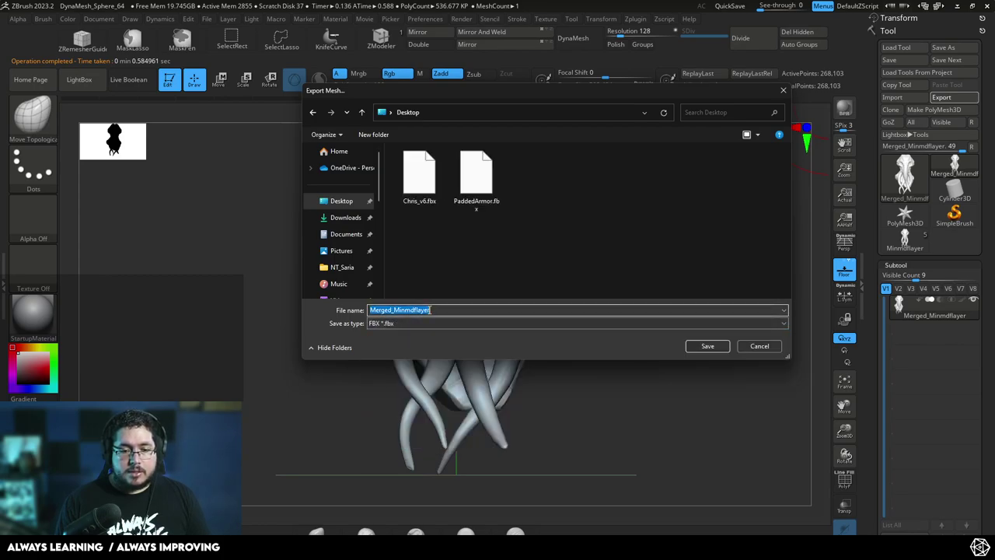
pyautogui.click(708, 346)
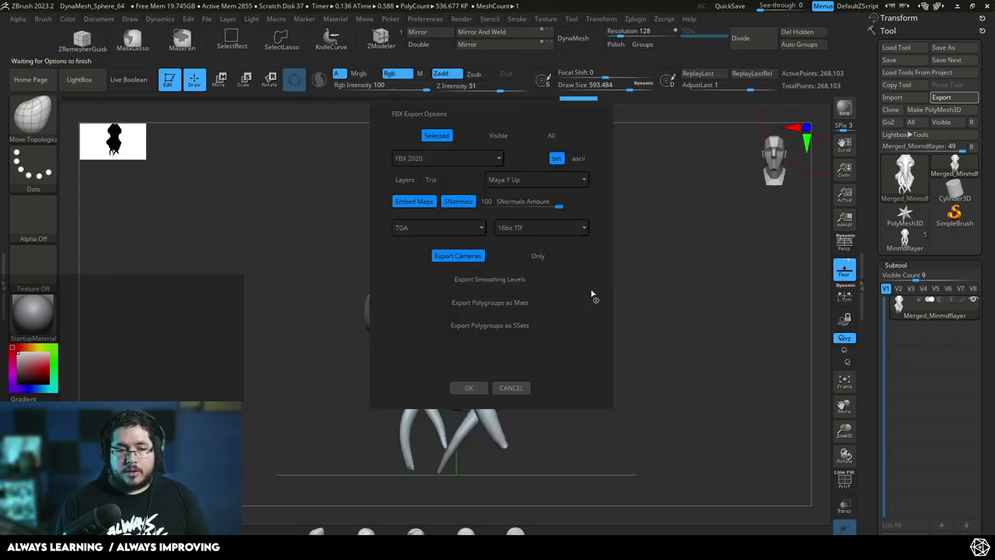
pyautogui.click(470, 387)
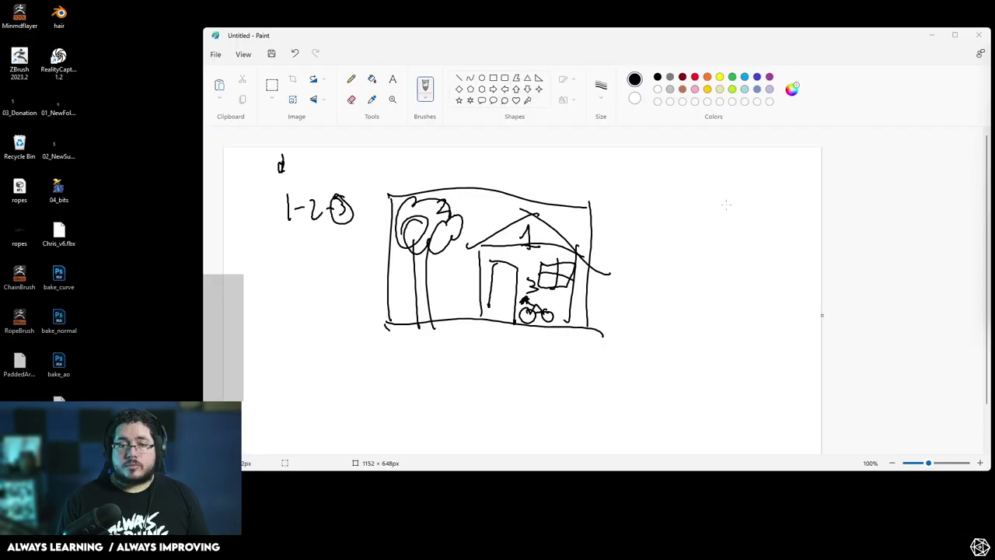
# - Close the untitled Paint drawing and launch Maya 2024
pyautogui.click(972, 38)
pyautogui.click(613, 280)
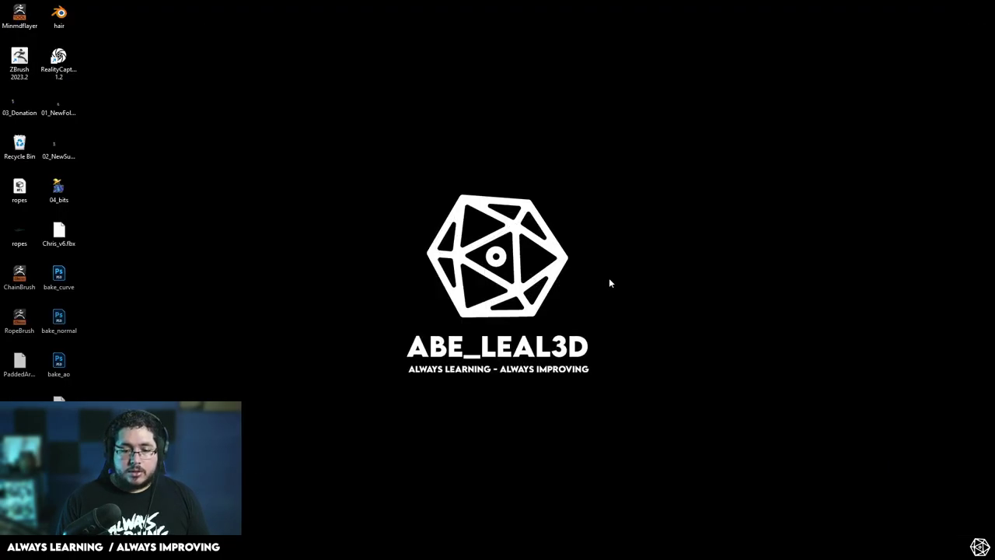
pyautogui.press('super')
pyautogui.write('maya 2024')
pyautogui.press('Return')
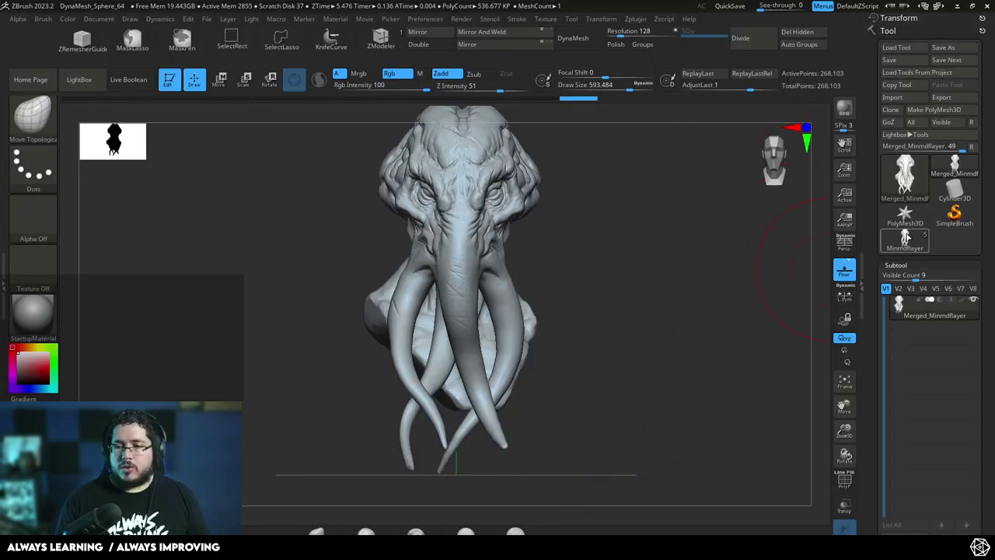
# - Select the unmerged Minmdflayer tool, save it over its existing file on the Desktop, and quit ZBrush
pyautogui.click(904, 239)
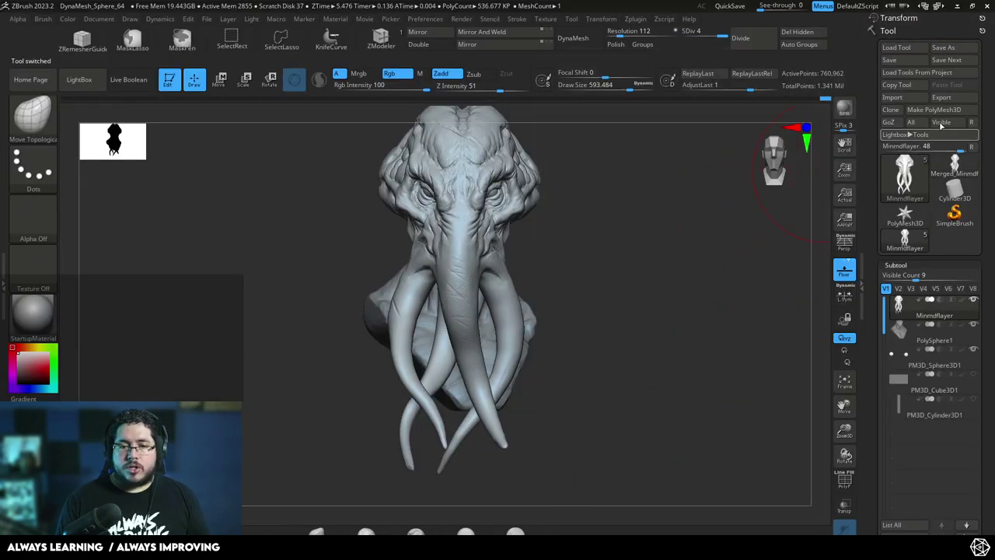
pyautogui.click(943, 49)
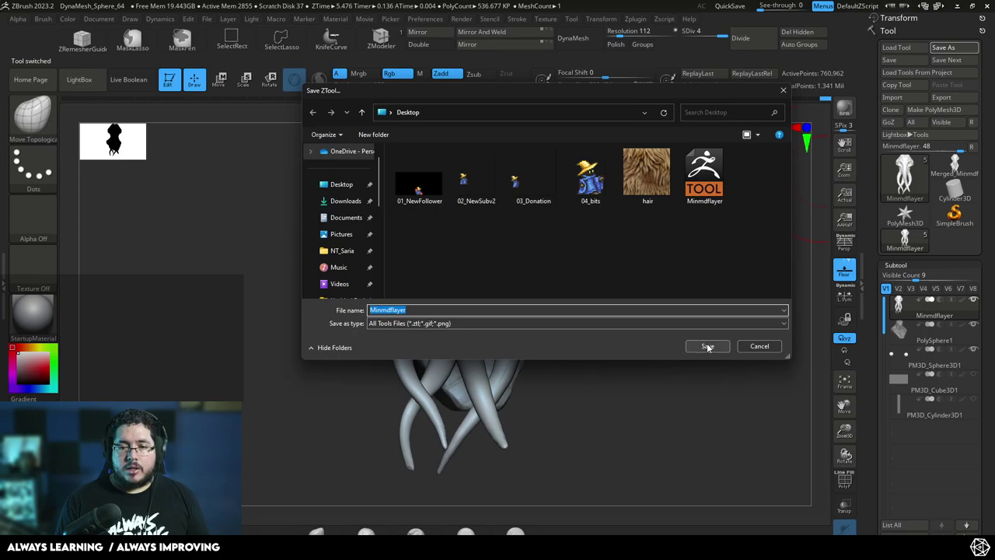
pyautogui.click(707, 345)
pyautogui.click(522, 273)
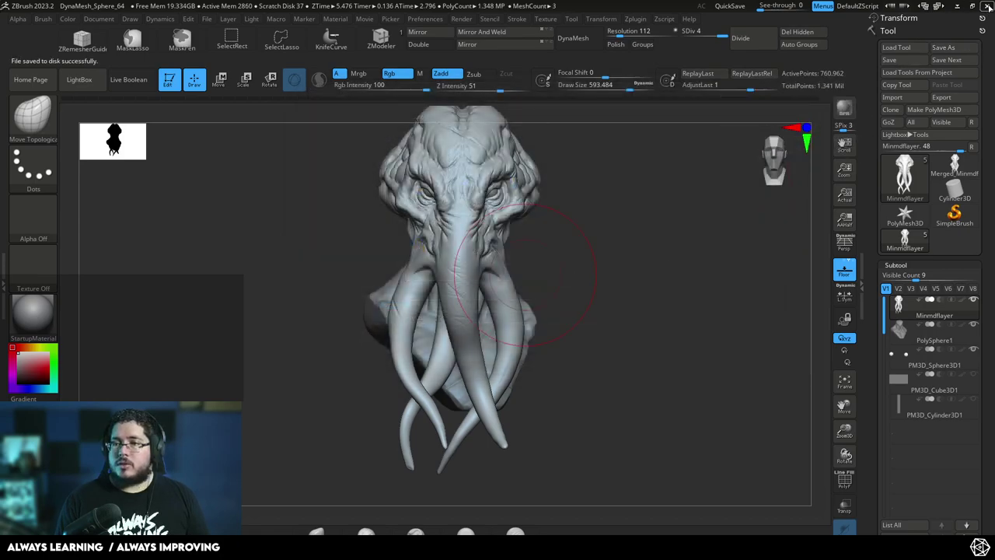
pyautogui.hotkey('alt', 'F4')
pyautogui.click(518, 309)
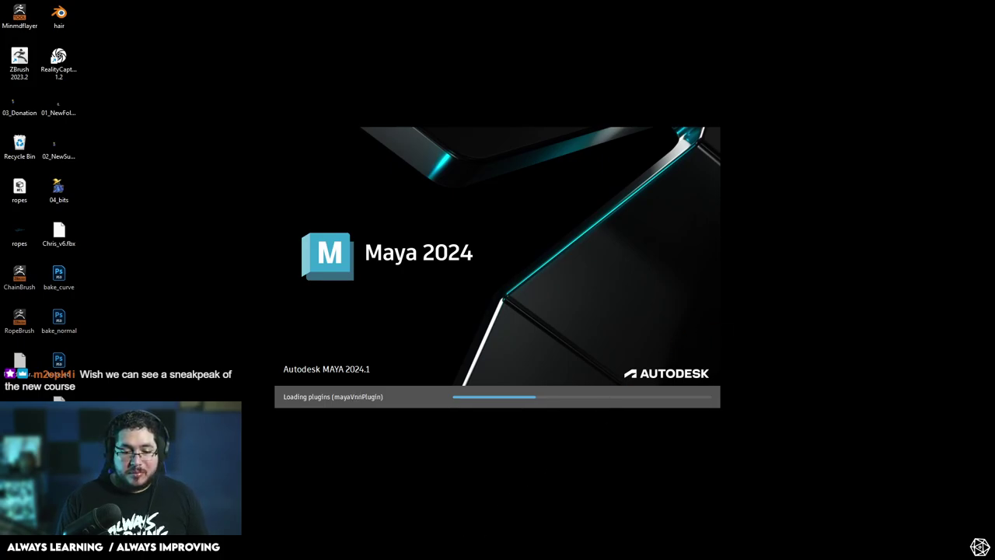
# - Launch ZBrush 2023.2 and close its home page and LightBox to get an empty canvas
pyautogui.moveTo(497, 547)
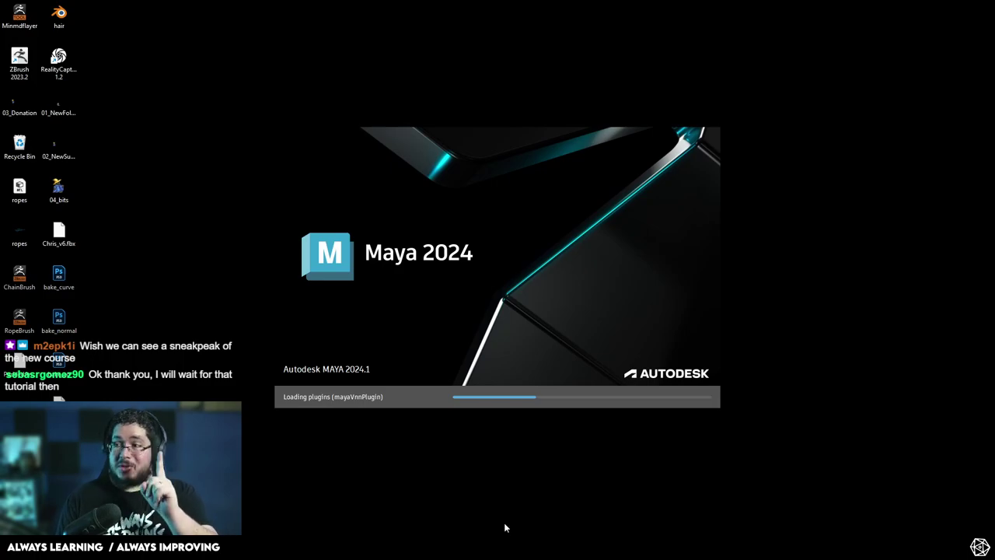
pyautogui.press('super')
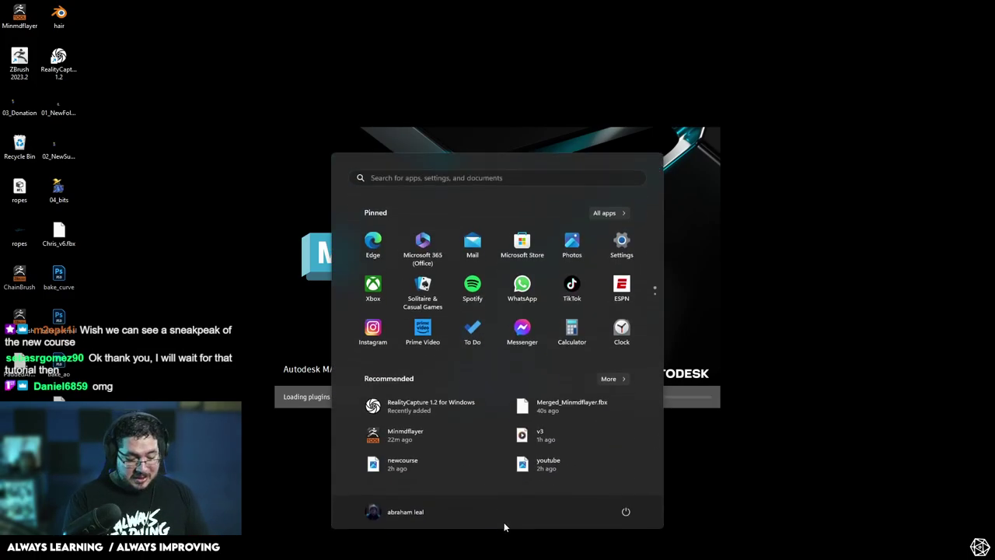
pyautogui.write('zbrush')
pyautogui.press('Return')
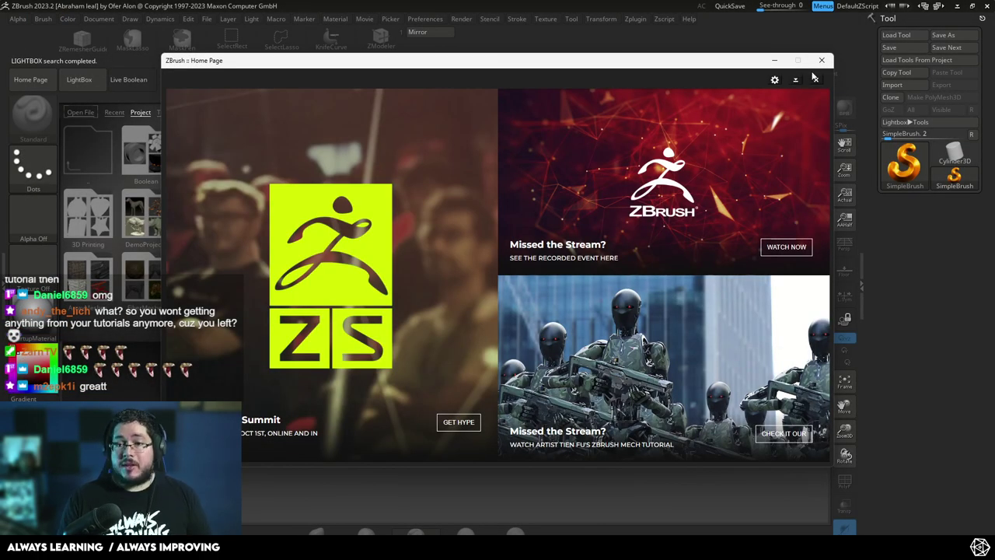
pyautogui.click(821, 60)
pyautogui.click(78, 81)
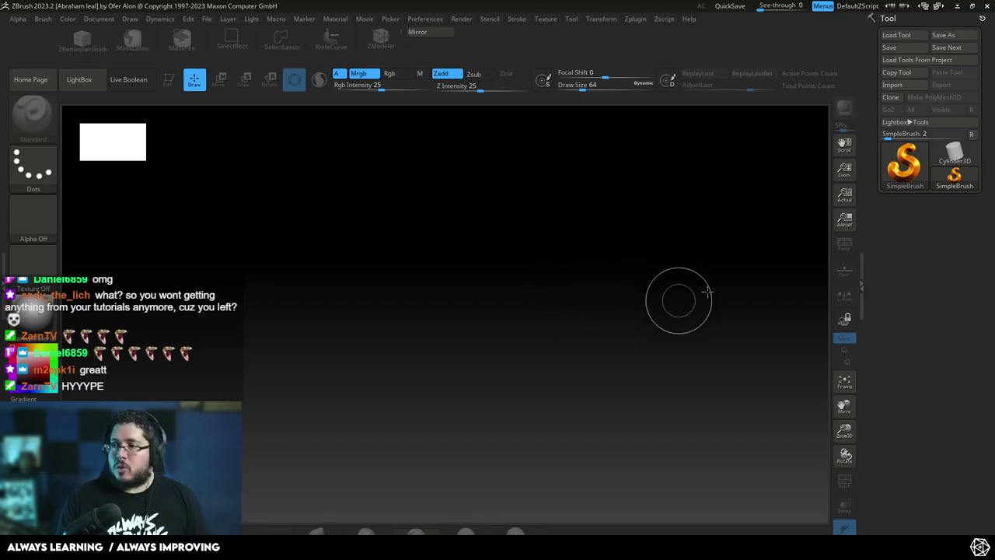
# - Load the DragonHead_001 and DragonHead_004 tools and show the detailed DragonHead_004 skull enlarged on the canvas in Edit mode
pyautogui.click(896, 35)
pyautogui.moveTo(545, 99); pyautogui.dragTo(994, 164)
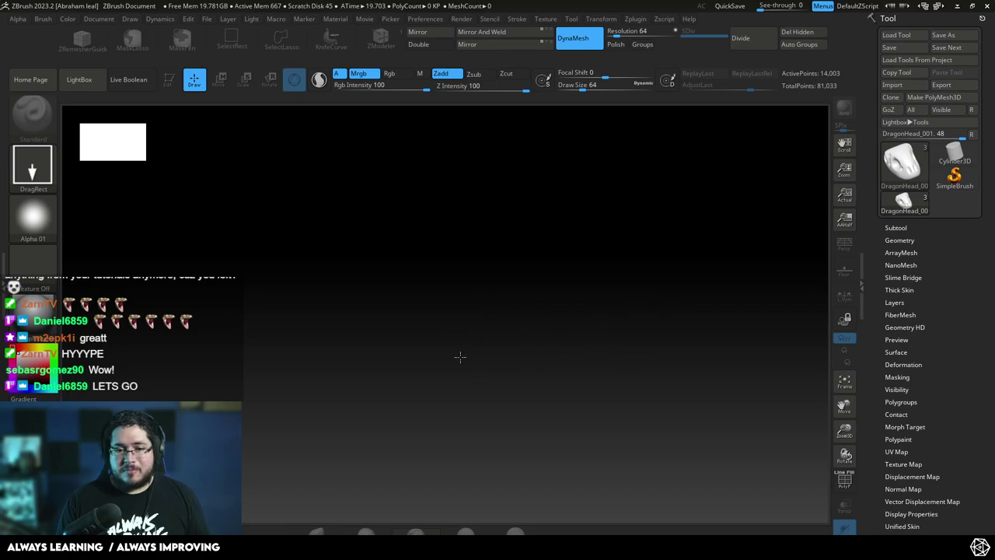
pyautogui.moveTo(458, 348); pyautogui.dragTo(463, 412)
pyautogui.press('t')
pyautogui.press(',')
pyautogui.moveTo(580, 387)
pyautogui.mouseDown()
pyautogui.moveTo(622, 400)
pyautogui.moveTo(563, 399)
pyautogui.moveTo(602, 415)
pyautogui.moveTo(583, 431)
pyautogui.moveTo(582, 393)
pyautogui.mouseUp()
pyautogui.press(',')
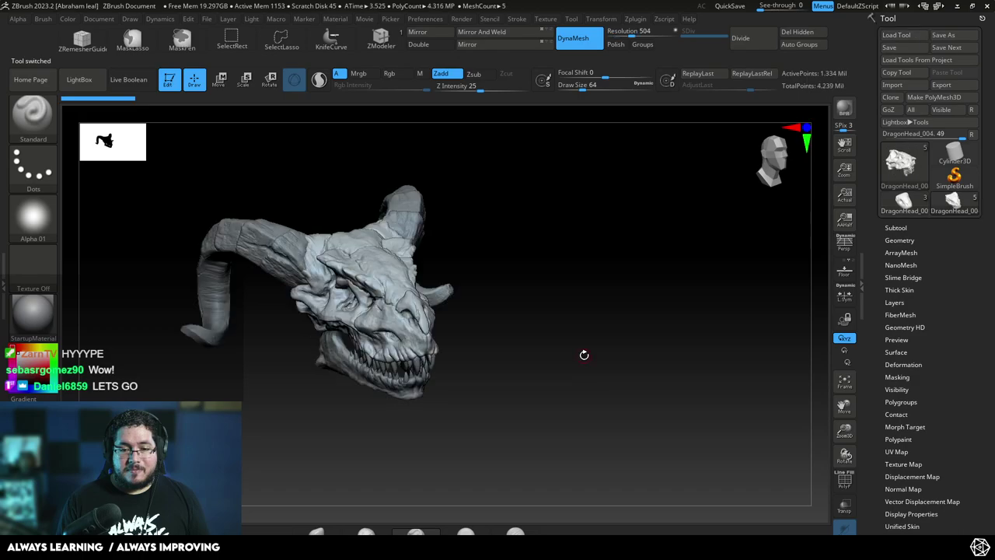
pyautogui.moveTo(708, 356)
pyautogui.mouseDown()
pyautogui.moveTo(709, 389)
pyautogui.moveTo(731, 362)
pyautogui.moveTo(710, 376)
pyautogui.moveTo(745, 376)
pyautogui.moveTo(793, 404)
pyautogui.mouseUp()
pyautogui.press('shift')
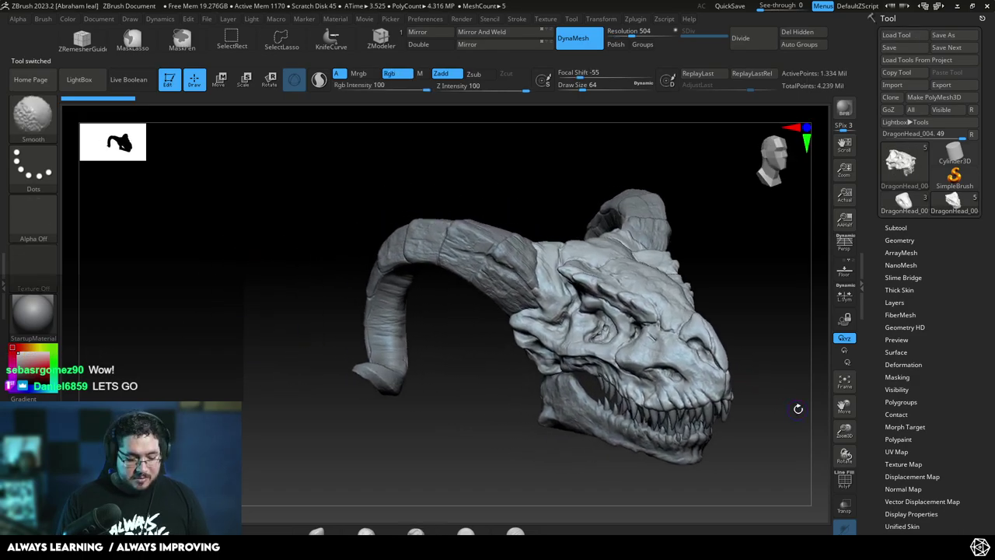
# - Place the smooth DragonHead_001 base sculpt beside the detailed dragon skull for comparison
pyautogui.click(921, 202)
pyautogui.keyDown('alt'); pyautogui.moveTo(713, 287); pyautogui.dragTo(444, 394); pyautogui.keyUp('alt')
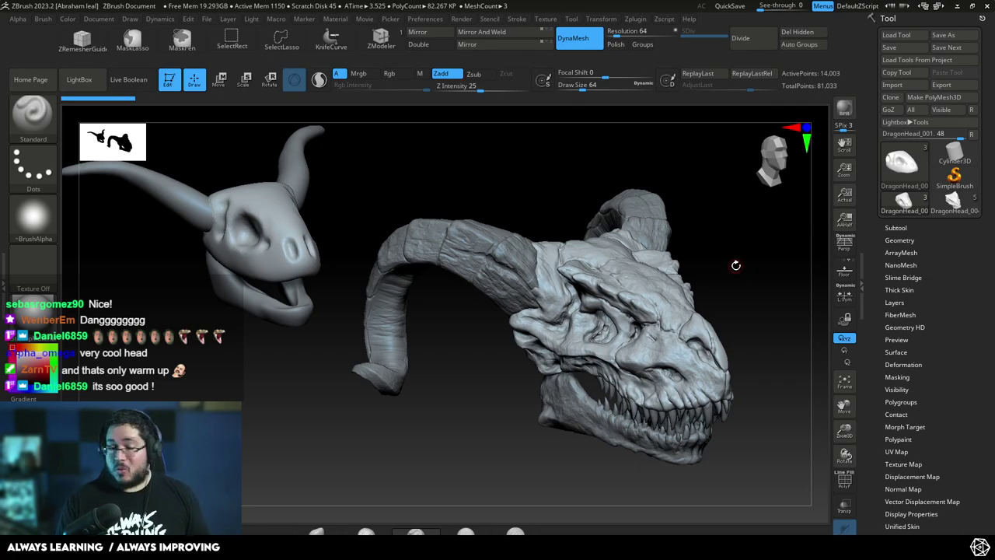
pyautogui.moveTo(754, 292); pyautogui.dragTo(759, 272)
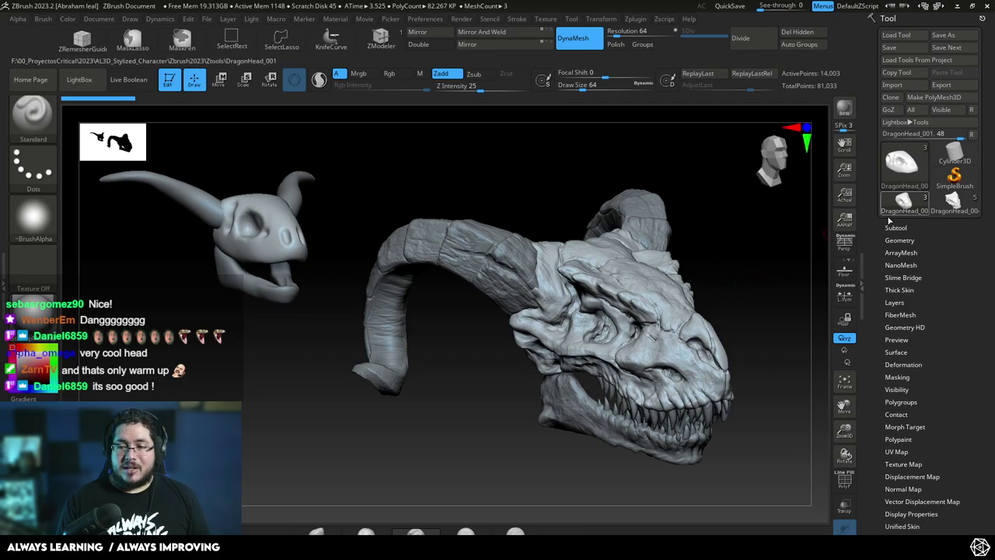
# - Select DragonHead_004, clear the canvas, and show only this detailed skull in a three-quarter view
pyautogui.click(943, 208)
pyautogui.moveTo(800, 265); pyautogui.dragTo(772, 274)
pyautogui.hotkey('ctrl', 'n')
pyautogui.keyDown('alt'); pyautogui.moveTo(476, 343); pyautogui.dragTo(649, 419); pyautogui.keyUp('alt')
pyautogui.moveTo(618, 379); pyautogui.dragTo(705, 353)
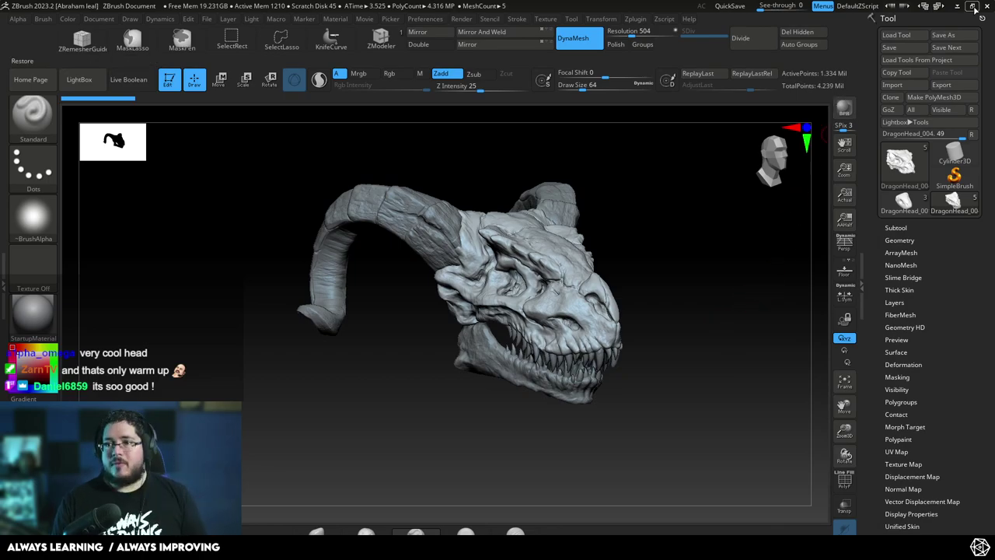
# - Quit ZBrush and return to the empty Maya scene
pyautogui.click(959, 6)
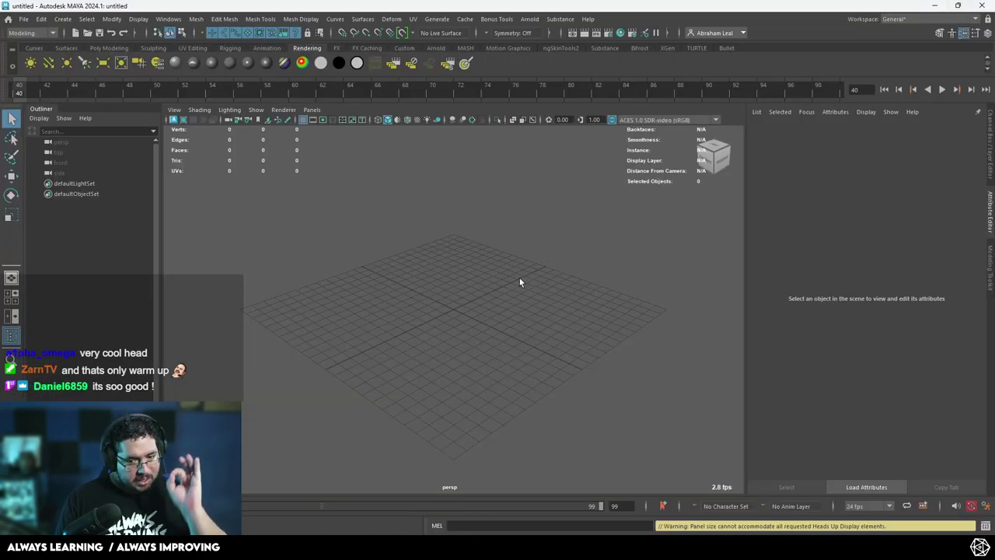
pyautogui.hotkey('alt', 'Tab')
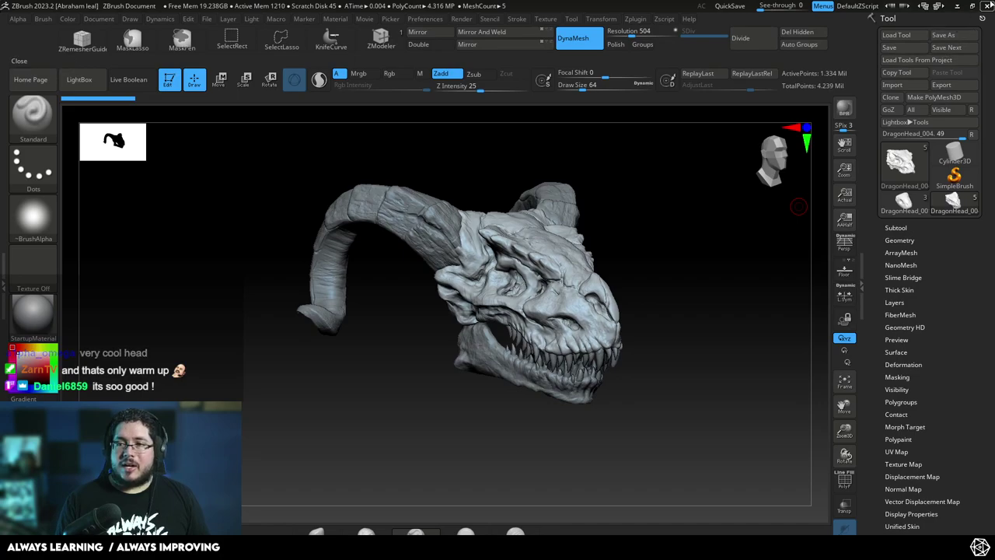
pyautogui.click(981, 6)
pyautogui.click(517, 310)
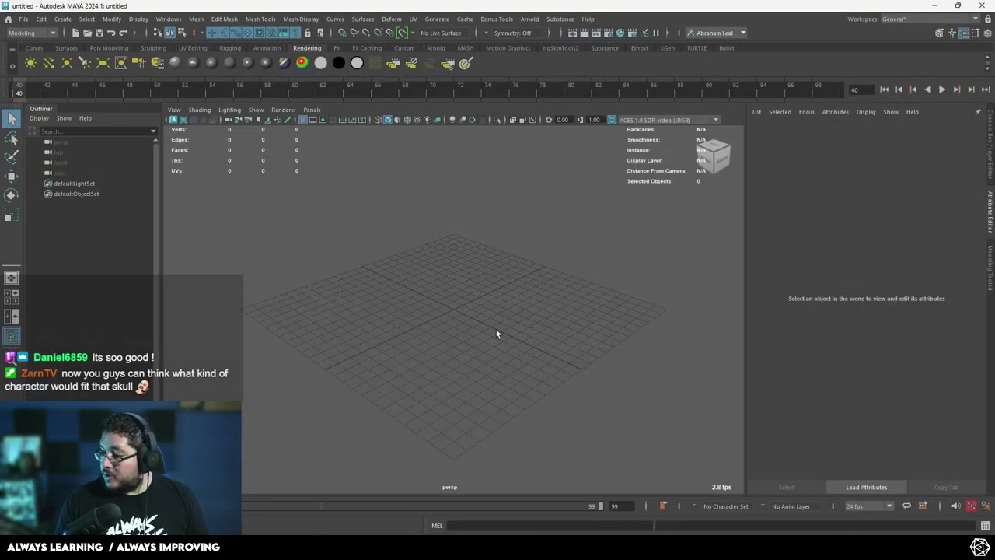
# - Import Merged_Minmdflayer.fbx from the Desktop into the Maya scene
pyautogui.click(23, 19)
pyautogui.click(44, 136)
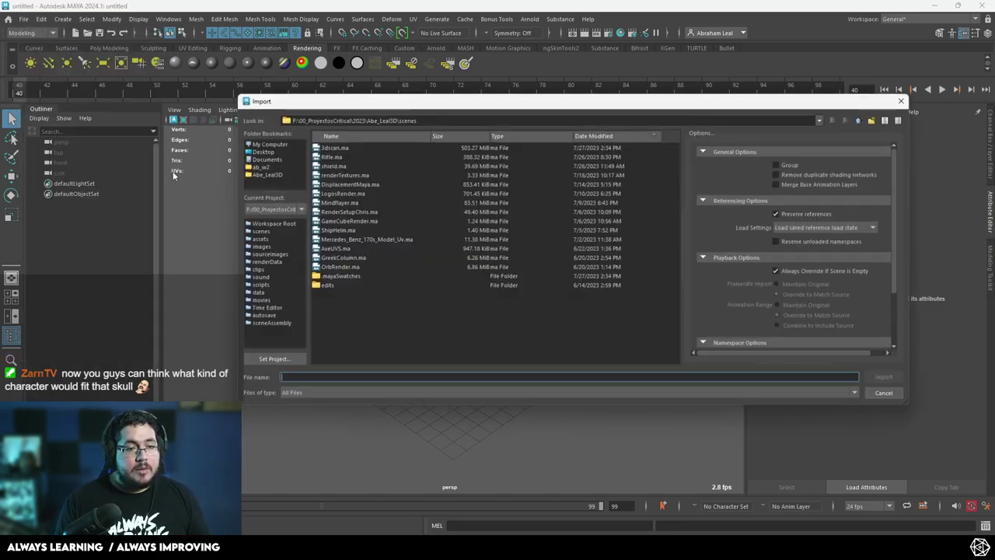
pyautogui.click(260, 143)
pyautogui.click(258, 150)
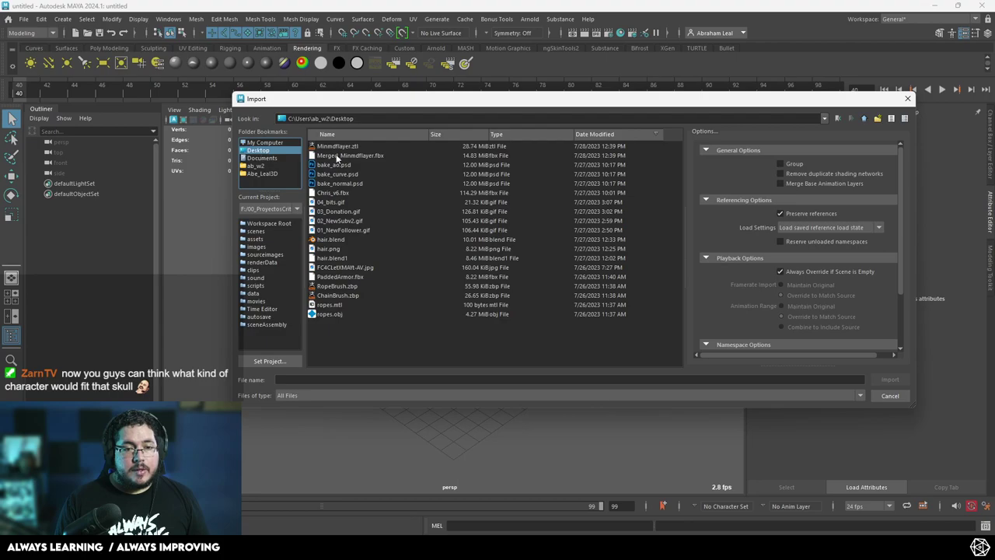
pyautogui.doubleClick(336, 157)
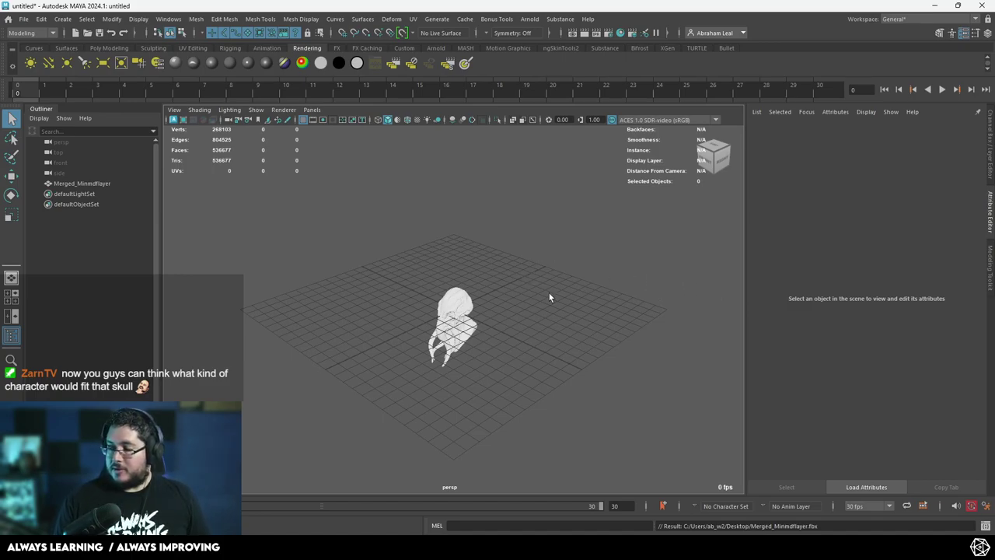
# - Examine the imported mind flayer bust and its size relative to the scene grid
pyautogui.scroll(5, 509, 344)
pyautogui.keyDown('alt'); pyautogui.moveTo(508, 345); pyautogui.dragTo(520, 326); pyautogui.keyUp('alt')
pyautogui.scroll(4, 491, 311)
pyautogui.click(491, 312)
pyautogui.scroll(-3, 548, 352)
pyautogui.press('w')
pyautogui.scroll(-6, 503, 323)
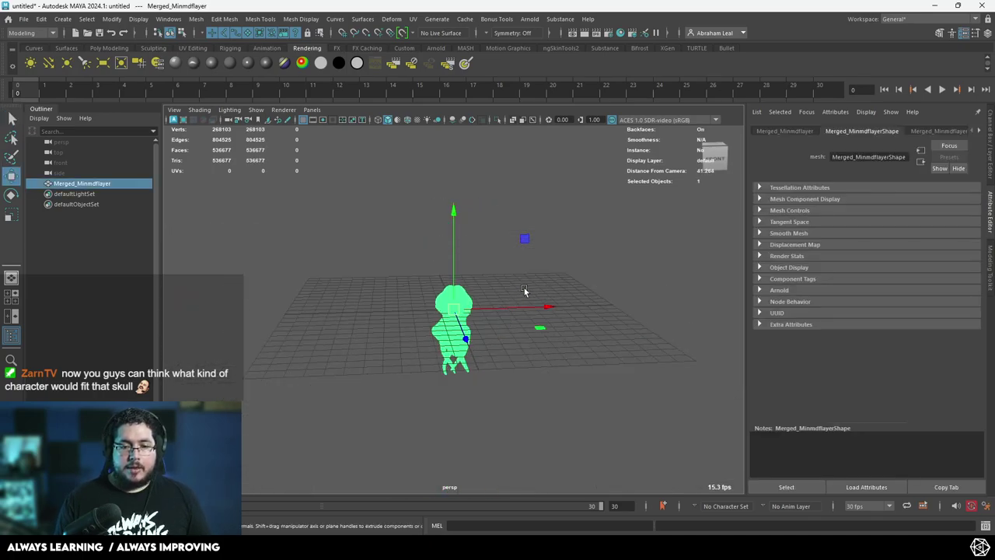
pyautogui.click(524, 287)
pyautogui.scroll(5, 472, 305)
pyautogui.scroll(-3, 471, 305)
pyautogui.click(457, 311)
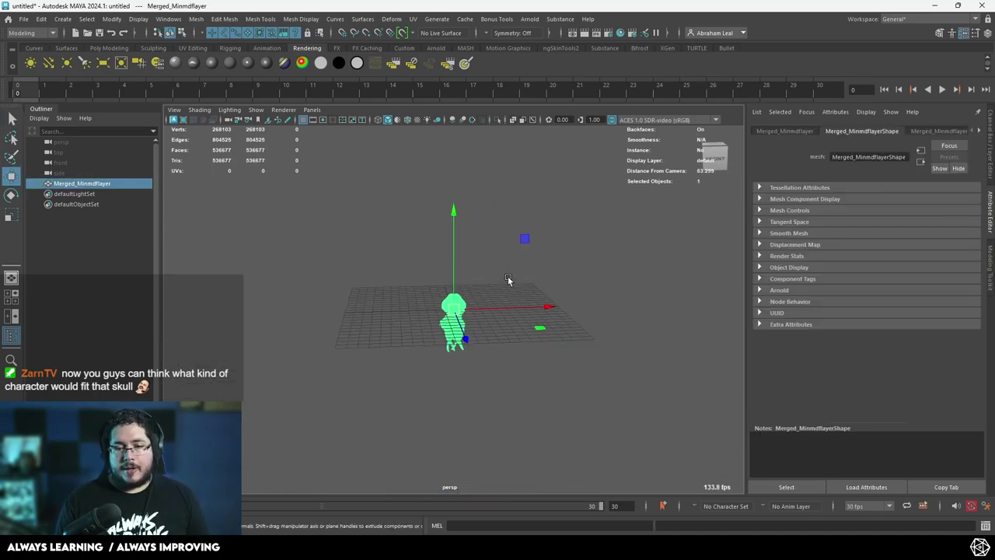
pyautogui.click(600, 290)
# - Create a polygon cube and move it along X to about 2.6, beside the bust, in shaded display
pyautogui.click(107, 47)
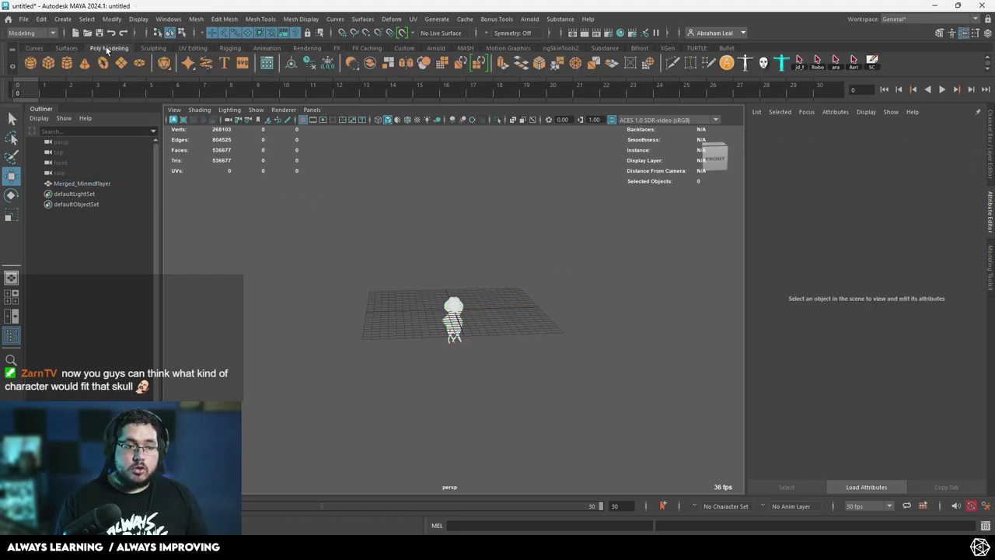
pyautogui.click(50, 64)
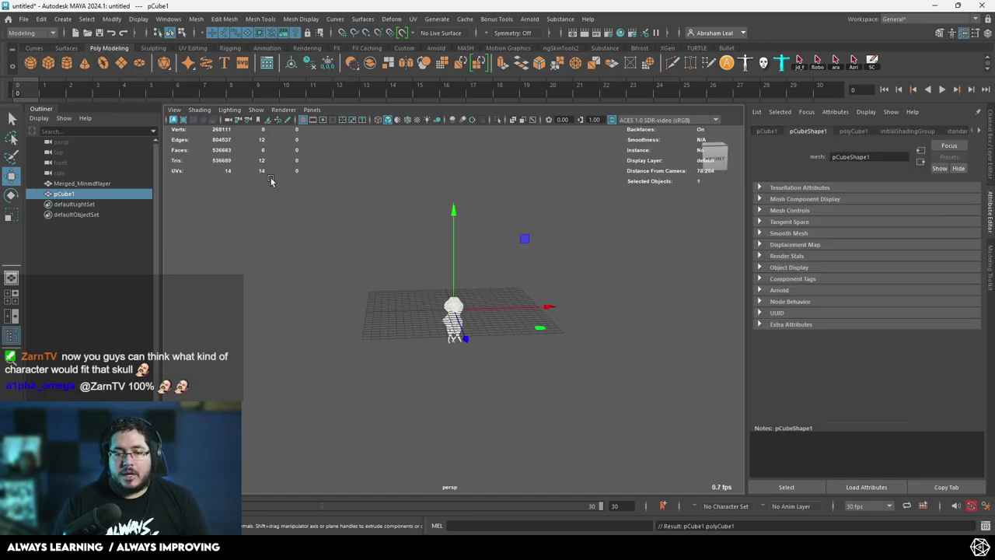
pyautogui.scroll(5, 449, 306)
pyautogui.press('4')
pyautogui.scroll(6, 467, 312)
pyautogui.scroll(-10, 475, 318)
pyautogui.moveTo(503, 310)
pyautogui.mouseDown()
pyautogui.moveTo(548, 311)
pyautogui.moveTo(449, 283)
pyautogui.mouseUp()
pyautogui.scroll(3, 549, 311)
pyautogui.press('5')
pyautogui.scroll(3, 505, 307)
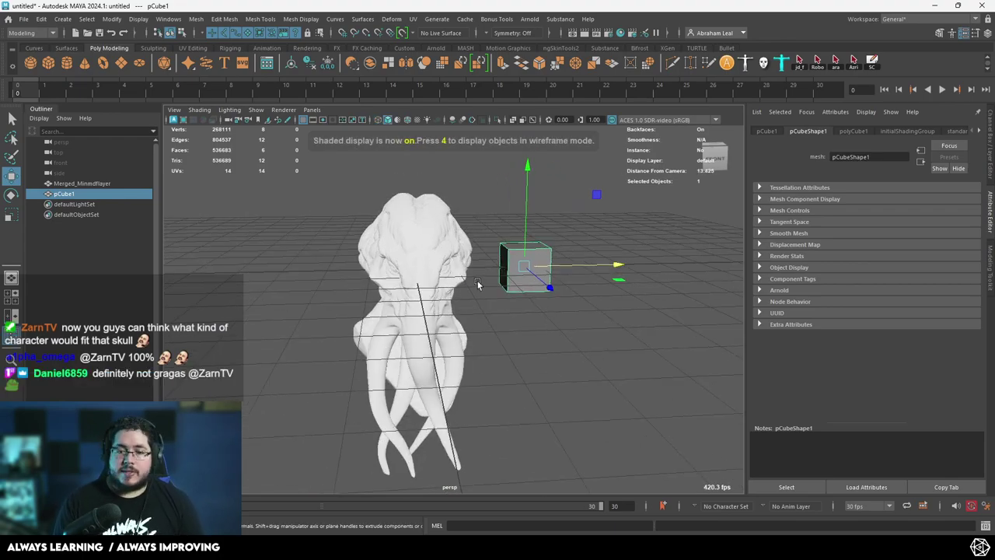
# - Compare the size of the imported bust with the cube next to it
pyautogui.scroll(-7, 478, 284)
pyautogui.click(435, 294)
pyautogui.scroll(8, 517, 342)
pyautogui.keyDown('alt'); pyautogui.moveTo(516, 342); pyautogui.dragTo(486, 317); pyautogui.keyUp('alt')
pyautogui.scroll(-8, 533, 309)
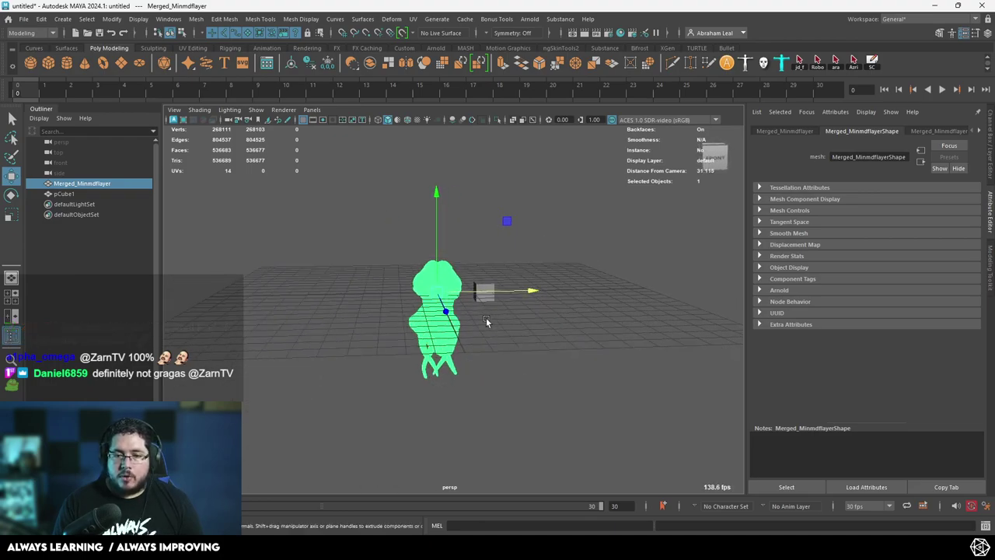
pyautogui.scroll(-3, 486, 317)
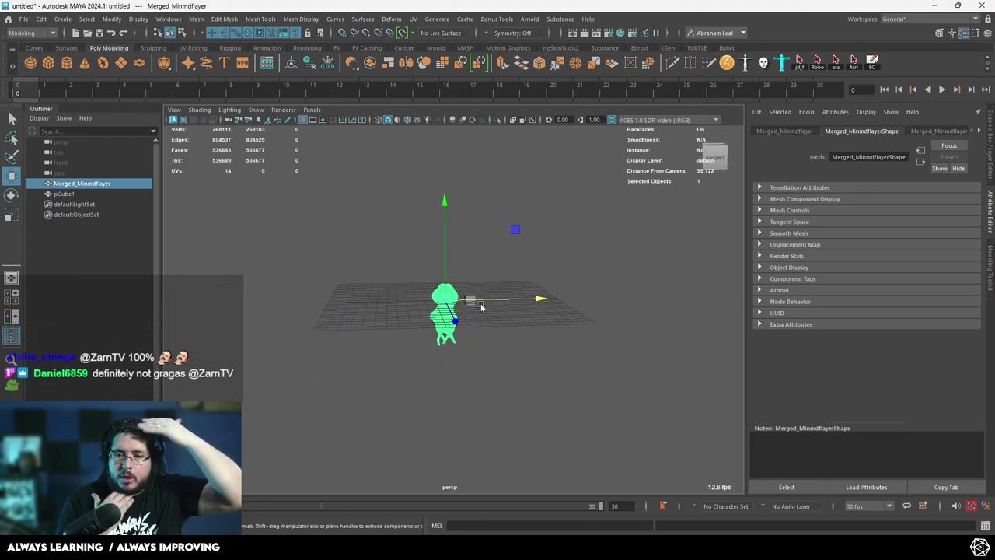
pyautogui.scroll(-5, 459, 318)
pyautogui.click(471, 338)
pyautogui.scroll(6, 471, 309)
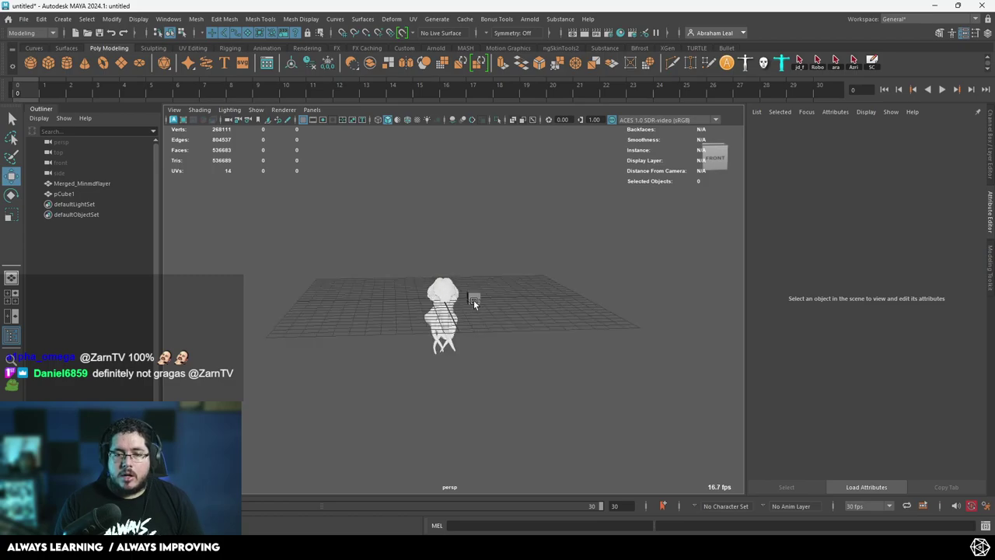
# - Set the cube's Scale Y to 30 as a height reference for the bust
pyautogui.click(473, 301)
pyautogui.hotkey('ctrl', 'a')
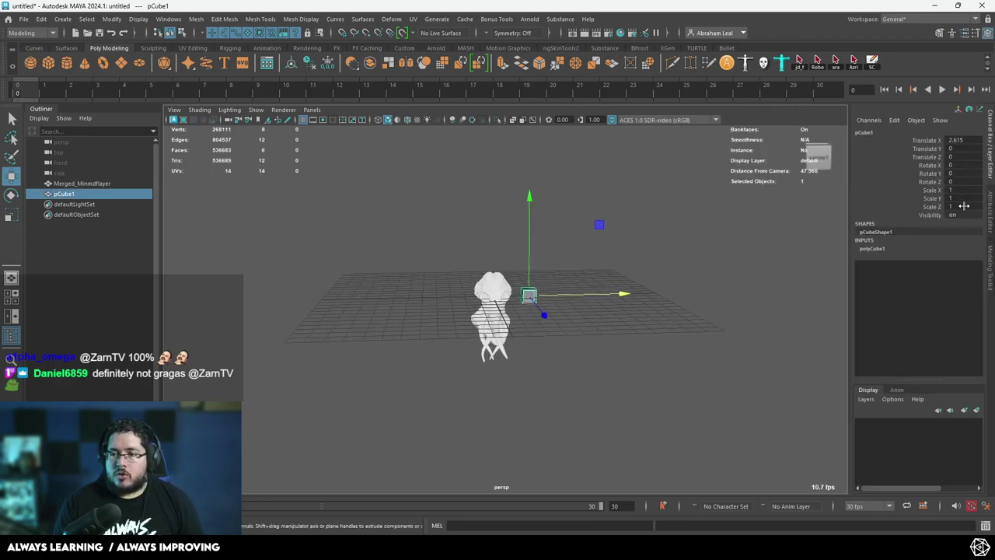
pyautogui.doubleClick(962, 199)
pyautogui.write('30')
pyautogui.press('Return')
pyautogui.scroll(-5, 660, 304)
pyautogui.click(605, 334)
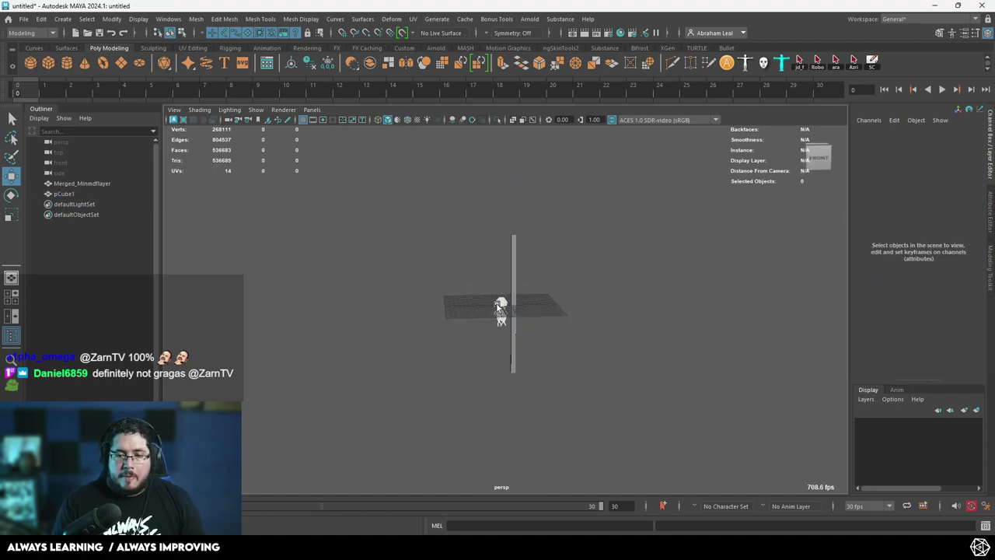
# - Scale the mind flayer bust up uniformly to about 11.29
pyautogui.click(500, 304)
pyautogui.press('r')
pyautogui.moveTo(501, 305); pyautogui.dragTo(747, 289)
pyautogui.click(675, 348)
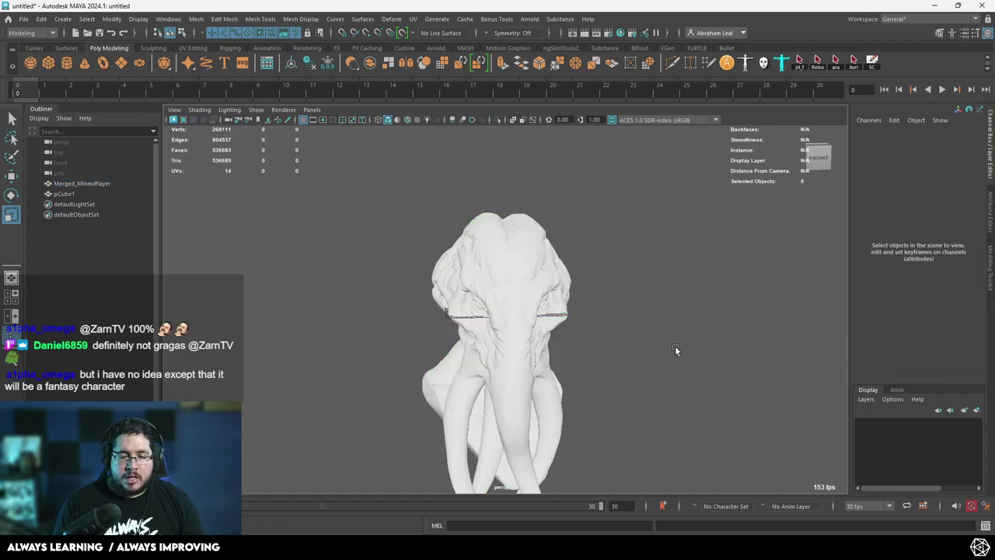
# - Raise the enlarged bust above the grid to a Translate Y of about 49.2 and delete the reference cube
pyautogui.keyDown('alt'); pyautogui.moveTo(675, 348); pyautogui.dragTo(547, 326); pyautogui.keyUp('alt')
pyautogui.scroll(-2, 525, 317)
pyautogui.click(506, 309)
pyautogui.press('w')
pyautogui.scroll(-6, 548, 315)
pyautogui.moveTo(505, 274); pyautogui.dragTo(506, 187)
pyautogui.click(502, 332)
pyautogui.press('Delete')
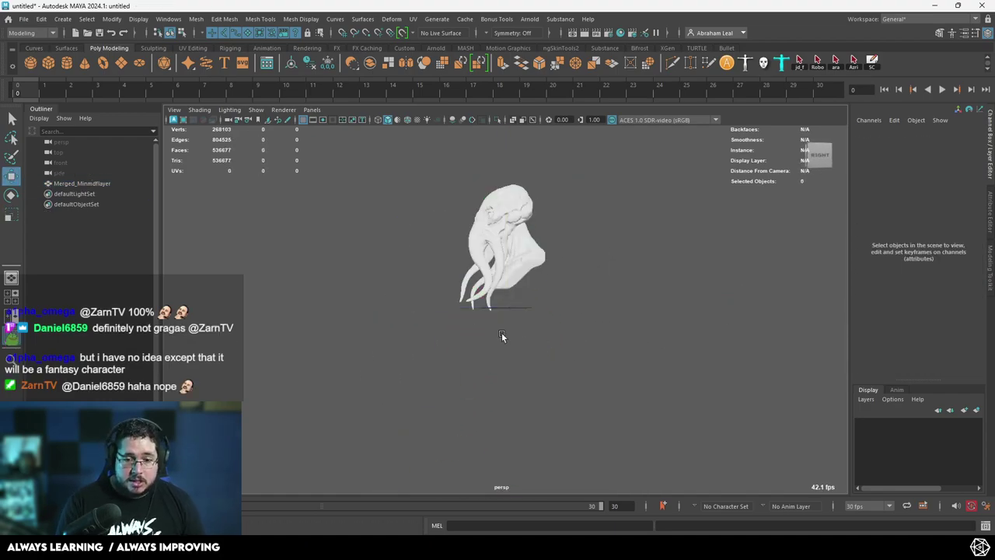
# - Move the bust slightly higher to a Translate Y of about 52, clear of the grid
pyautogui.scroll(5, 501, 332)
pyautogui.keyDown('alt'); pyautogui.moveTo(503, 292); pyautogui.dragTo(581, 285); pyautogui.keyUp('alt')
pyautogui.click(524, 236)
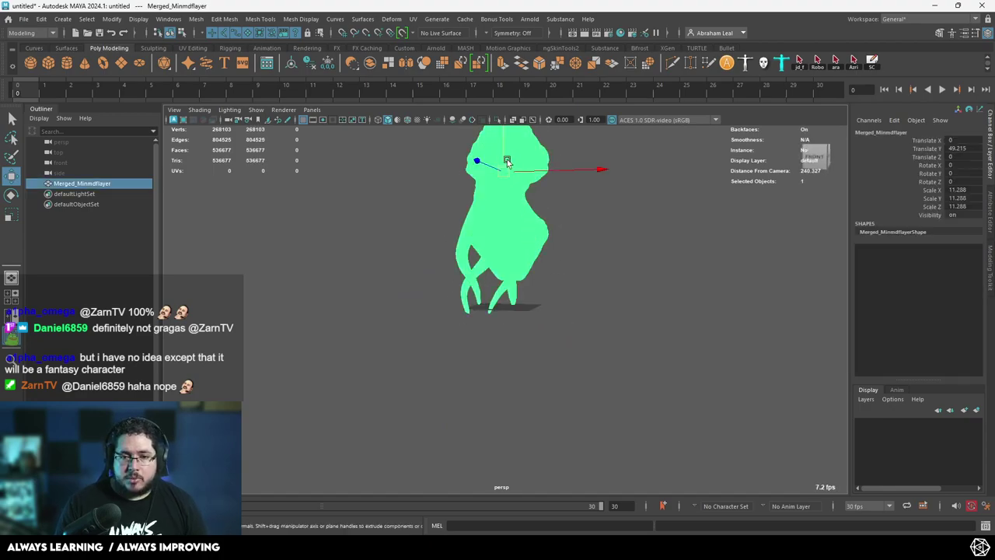
pyautogui.moveTo(508, 163); pyautogui.dragTo(508, 157)
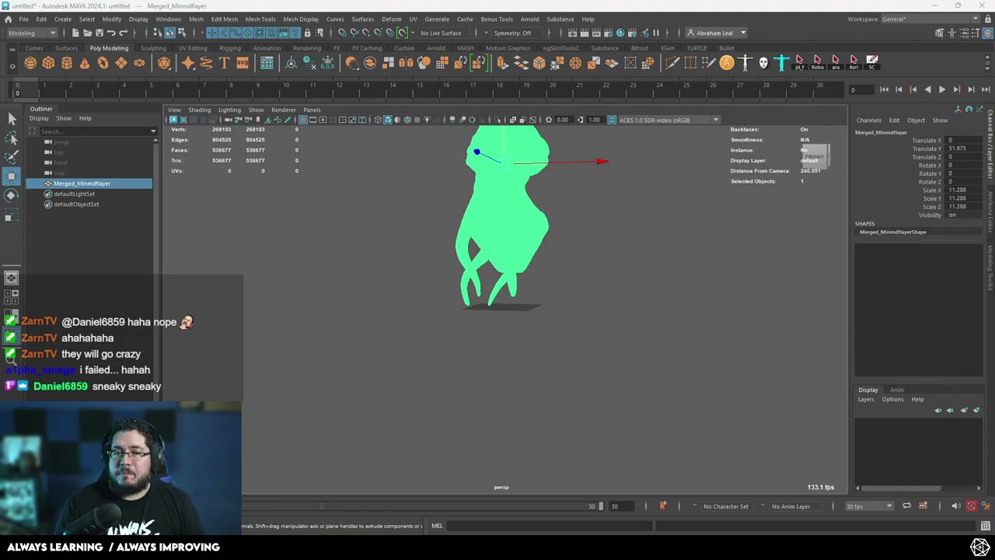
# - Switch to ZBrush, close its home page and LightBox, and examine the torii gate sculpt enlarged on the canvas
pyautogui.hotkey('alt', 'Tab')
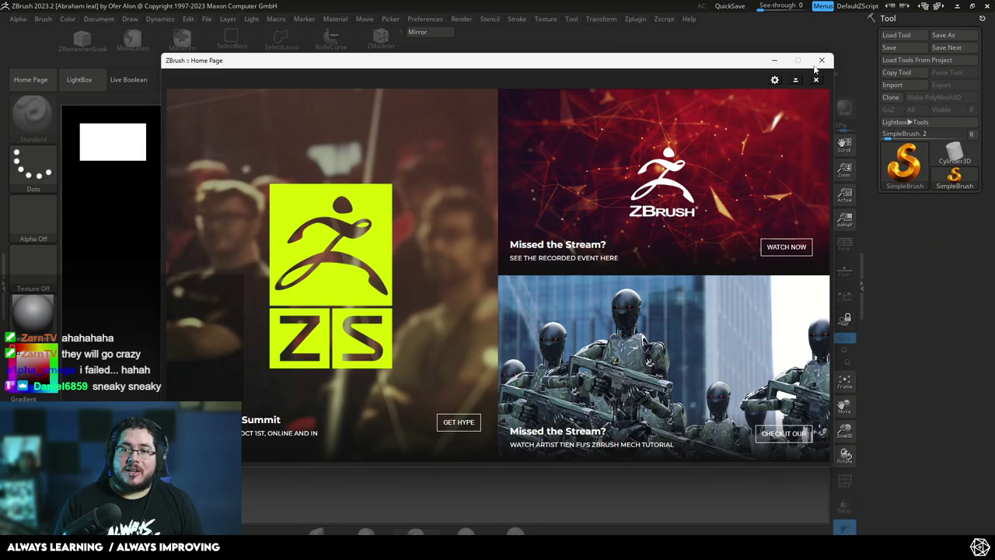
pyautogui.click(821, 60)
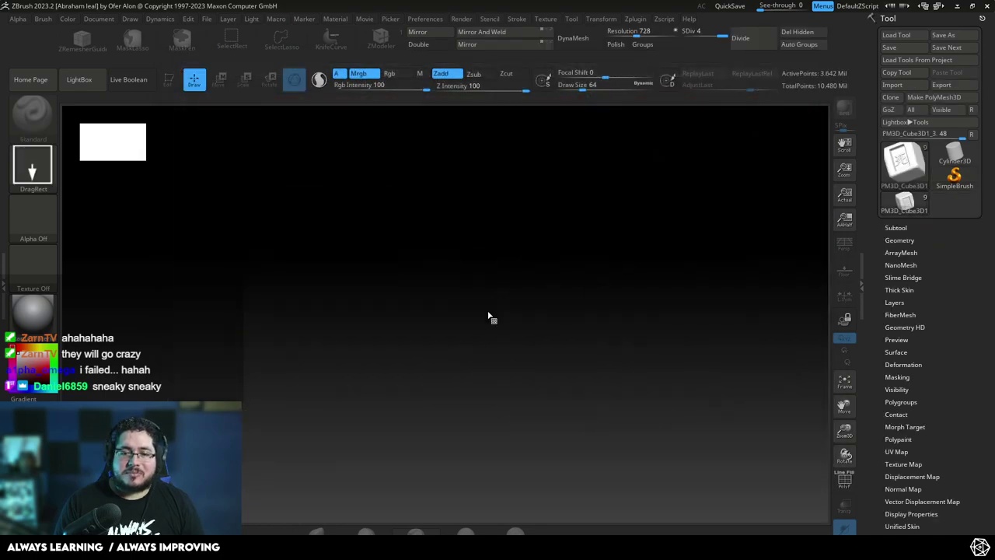
pyautogui.press(',')
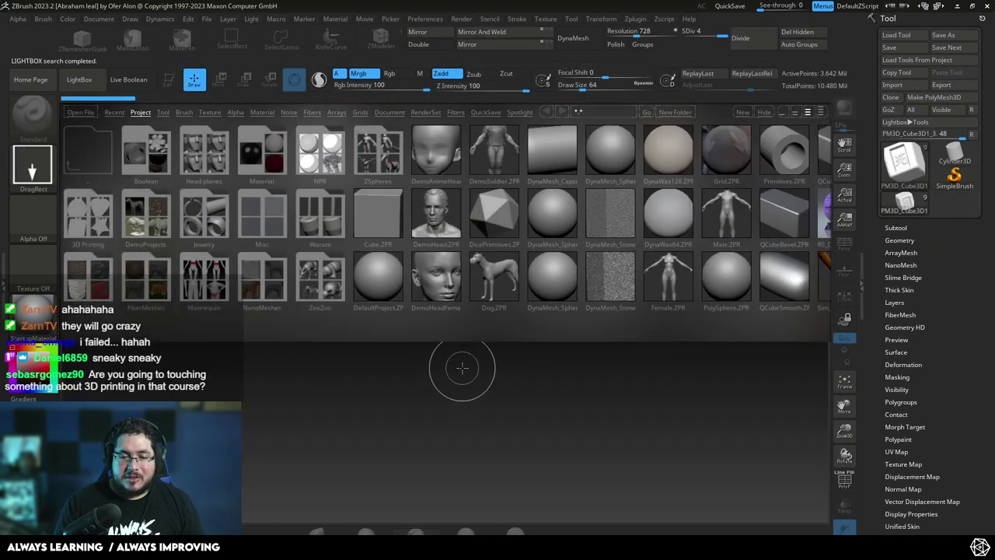
pyautogui.press(',')
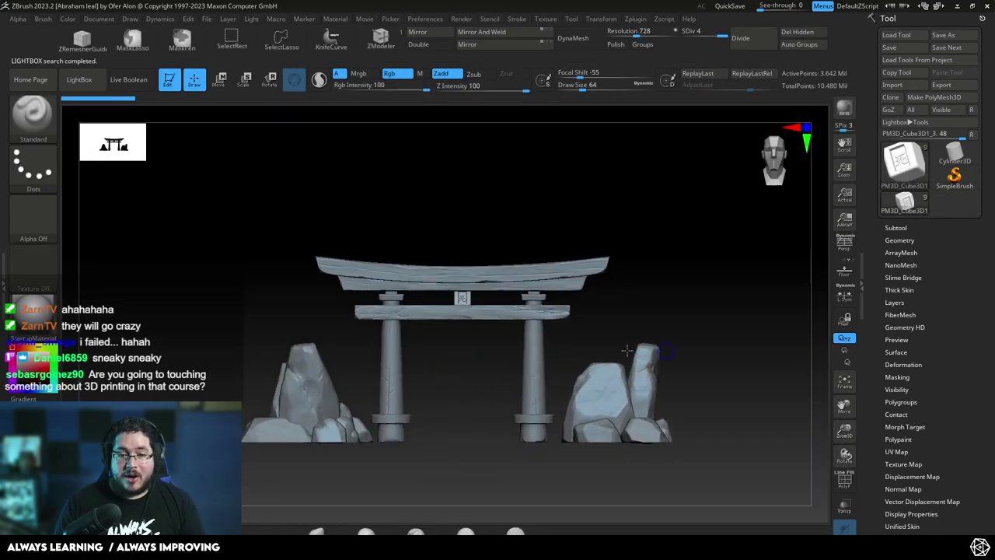
pyautogui.keyDown('alt'); pyautogui.moveTo(509, 402); pyautogui.dragTo(478, 397); pyautogui.keyUp('alt')
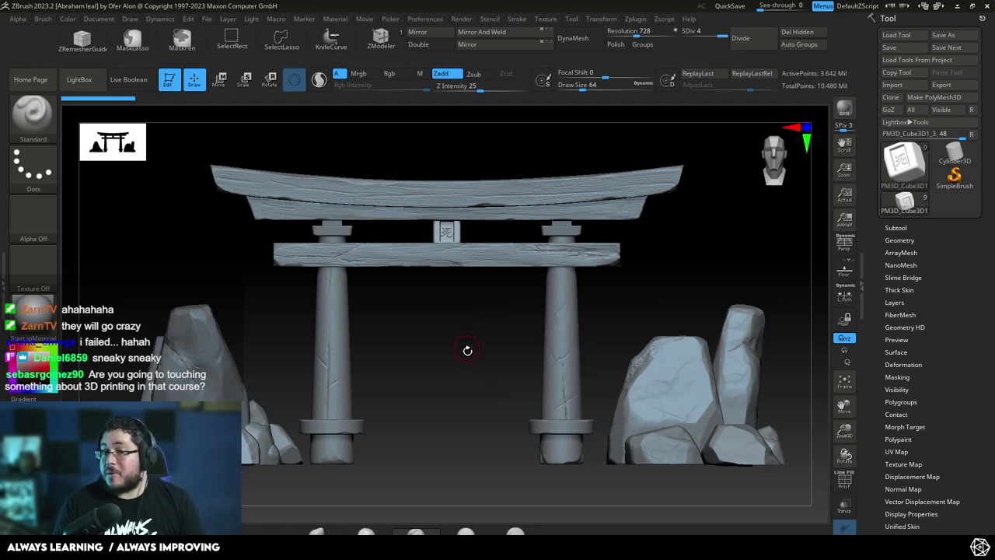
# - Close ZBrush without saving the torii gate project and return to Maya
pyautogui.moveTo(478, 348); pyautogui.dragTo(467, 366)
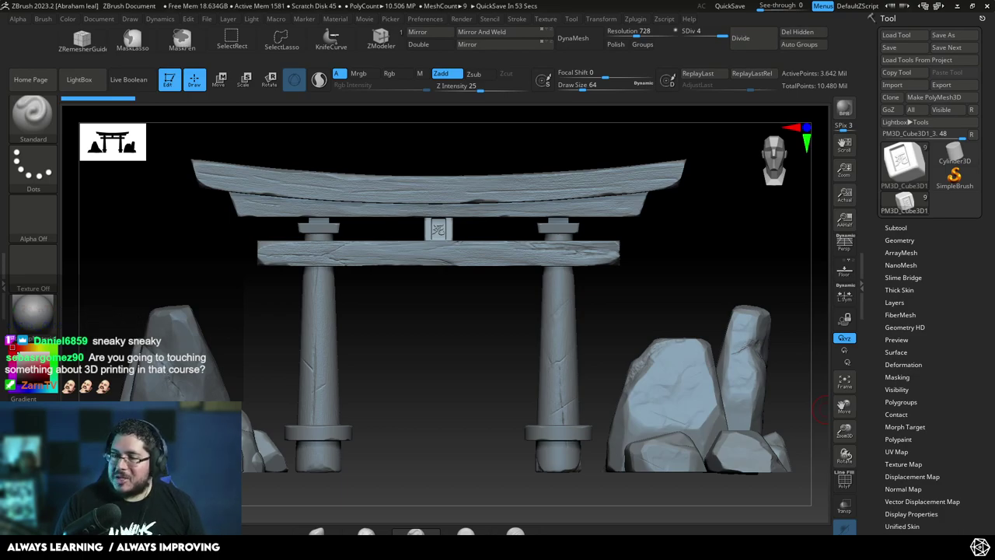
pyautogui.moveTo(504, 336); pyautogui.dragTo(518, 318)
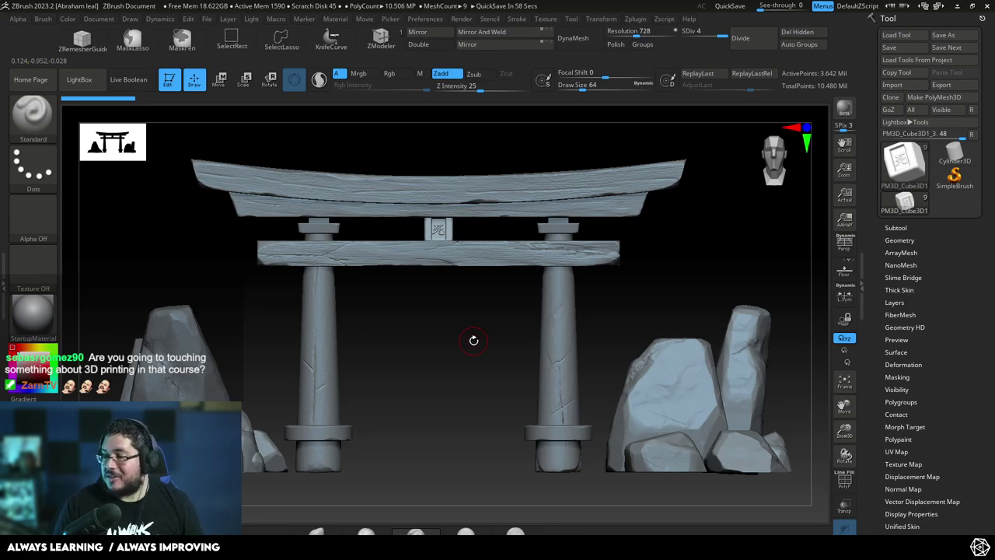
pyautogui.click(987, 6)
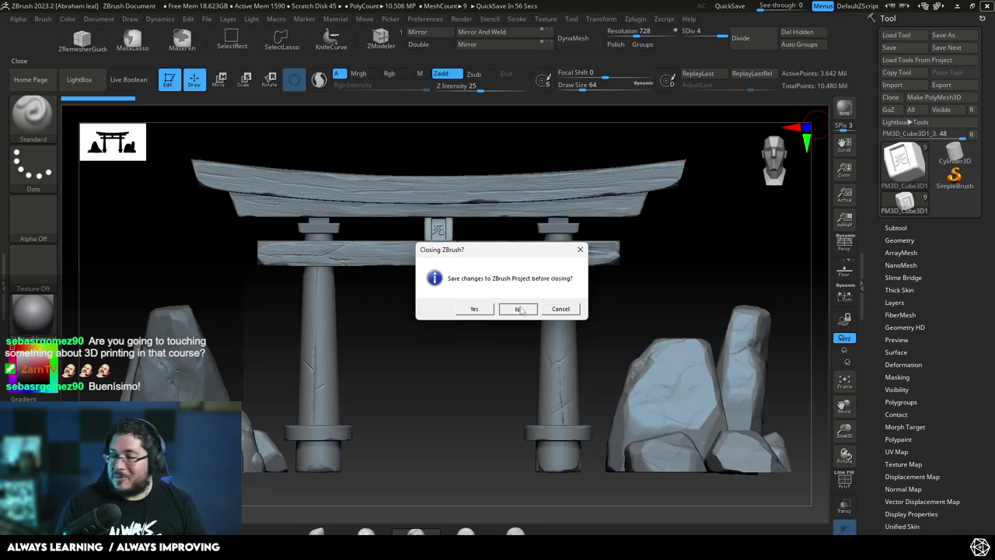
pyautogui.click(519, 308)
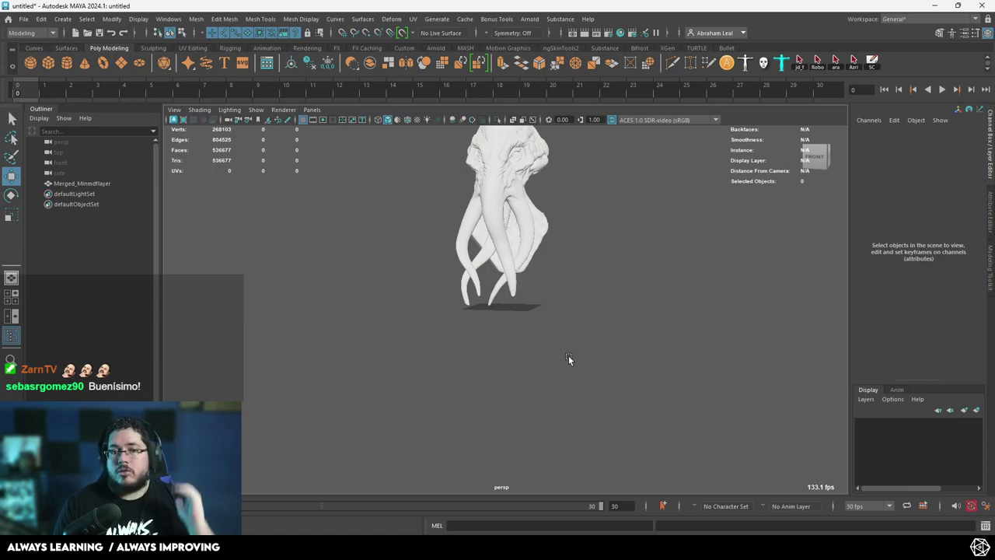
# - Create a new camera in the bust scene and look through it
pyautogui.scroll(6, 568, 358)
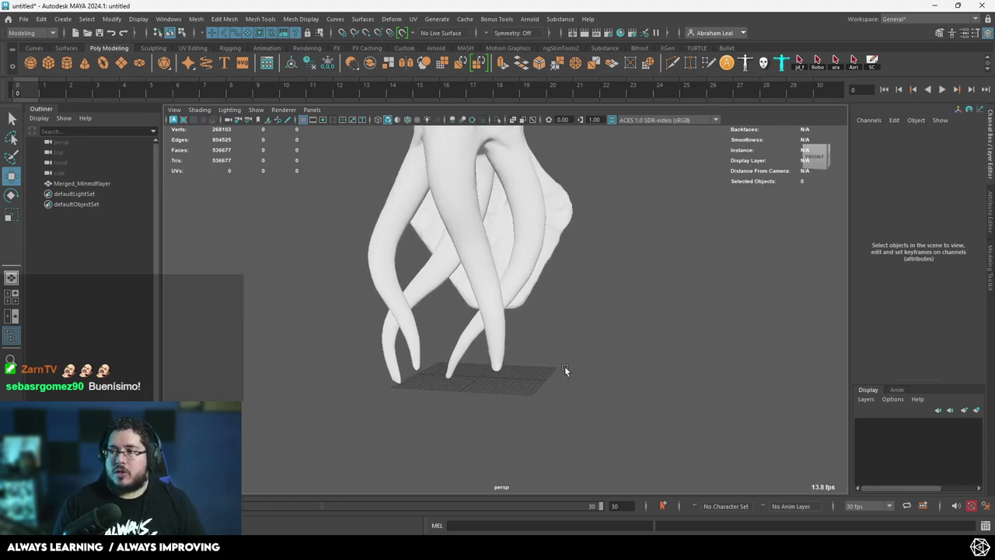
pyautogui.scroll(-6, 575, 358)
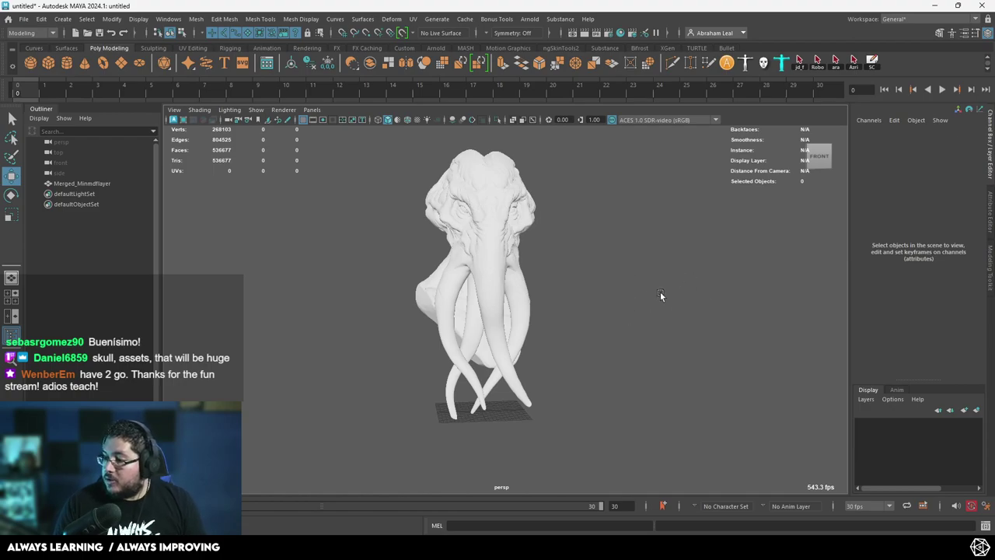
pyautogui.scroll(5, 630, 303)
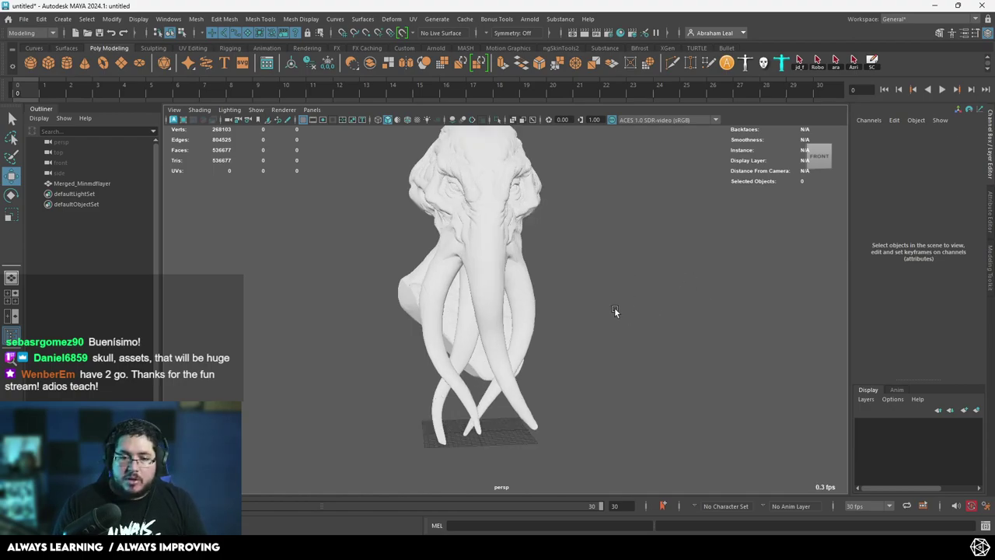
pyautogui.keyDown('alt'); pyautogui.moveTo(592, 297); pyautogui.dragTo(559, 296); pyautogui.keyUp('alt')
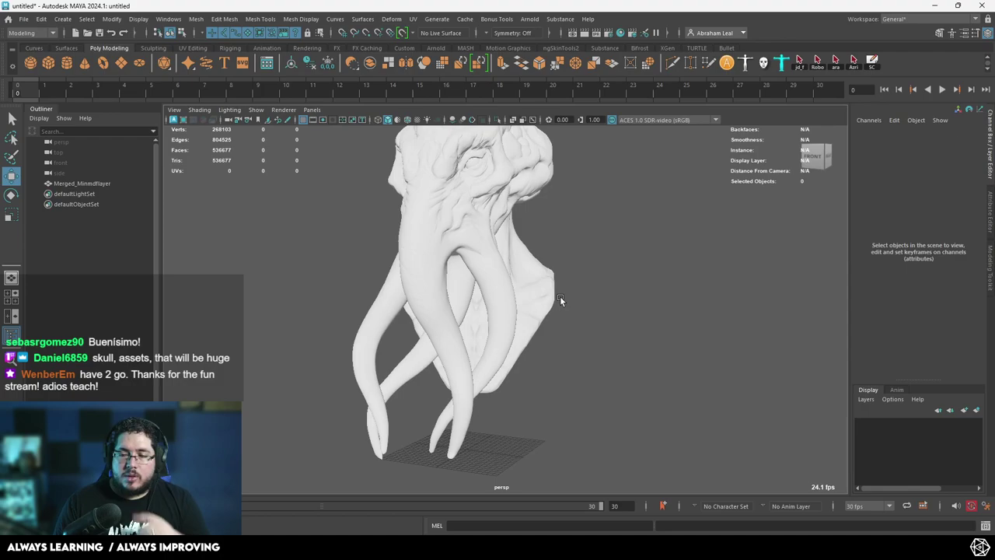
pyautogui.keyDown('alt'); pyautogui.moveTo(643, 275); pyautogui.dragTo(589, 272); pyautogui.keyUp('alt')
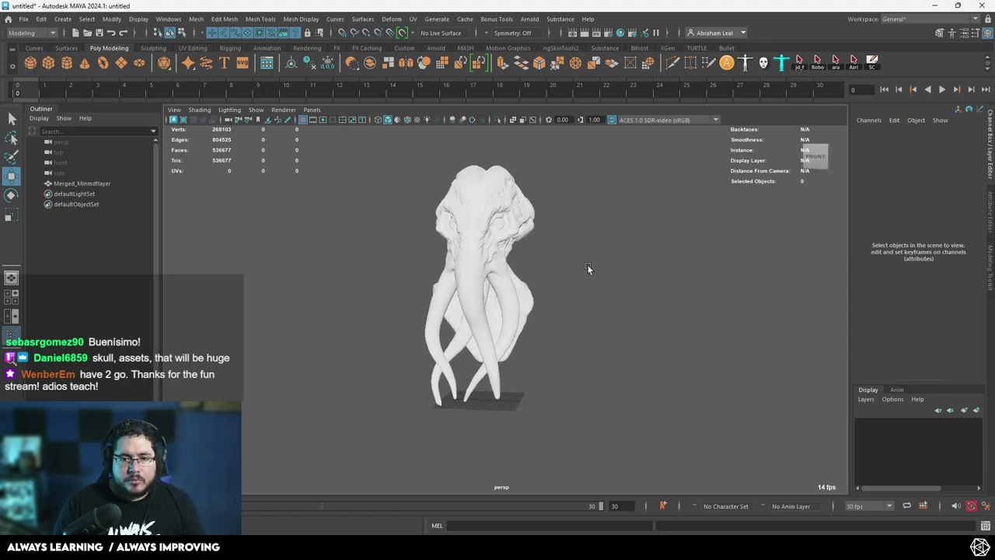
pyautogui.click(306, 48)
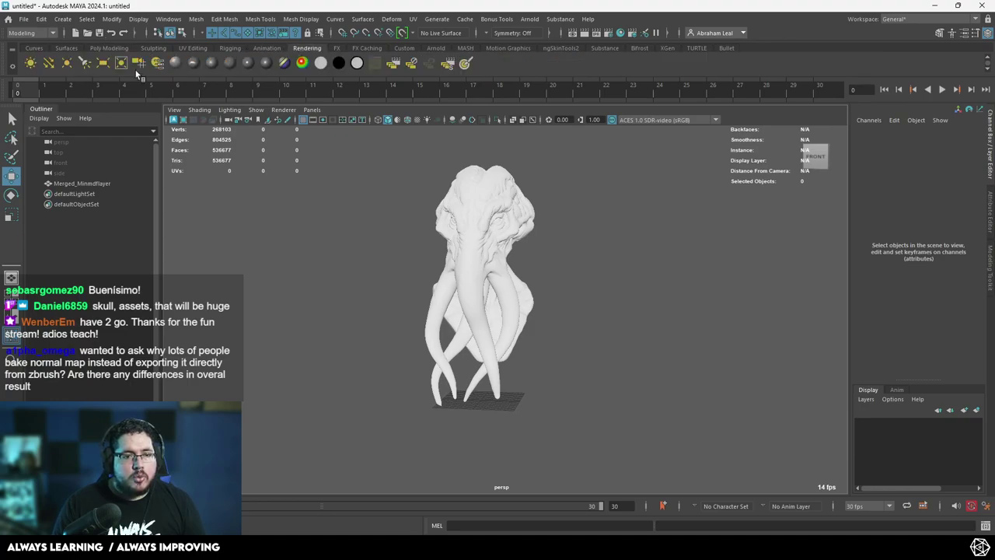
pyautogui.click(140, 63)
pyautogui.click(312, 110)
pyautogui.click(346, 148)
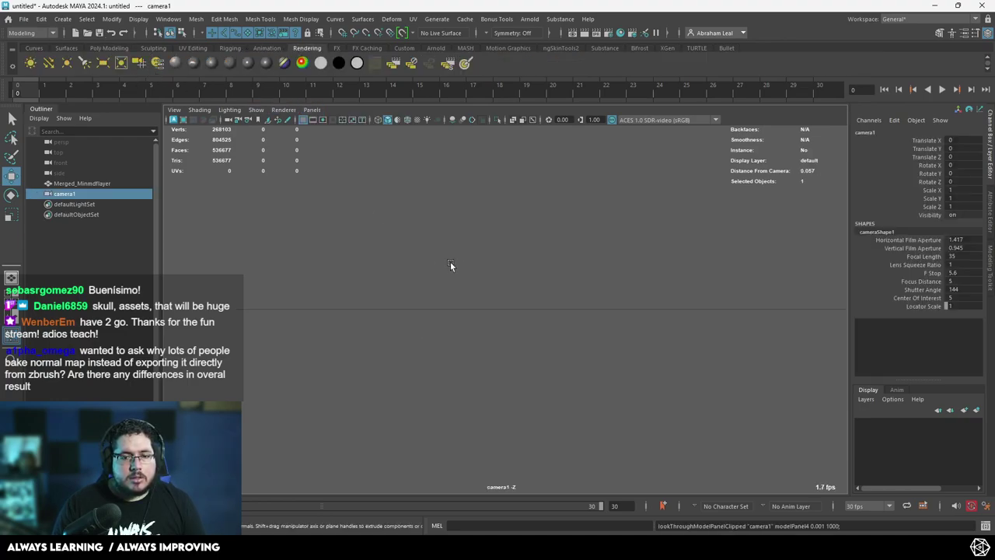
# - Frame the whole bust from the front in the new camera and turn on the resolution gate
pyautogui.scroll(-5, 474, 261)
pyautogui.keyDown('alt'); pyautogui.moveTo(473, 233); pyautogui.dragTo(470, 310, button='middle'); pyautogui.keyUp('alt')
pyautogui.scroll(1, 476, 265)
pyautogui.keyDown('alt'); pyautogui.moveTo(477, 255); pyautogui.dragTo(476, 321, button='middle'); pyautogui.keyUp('alt')
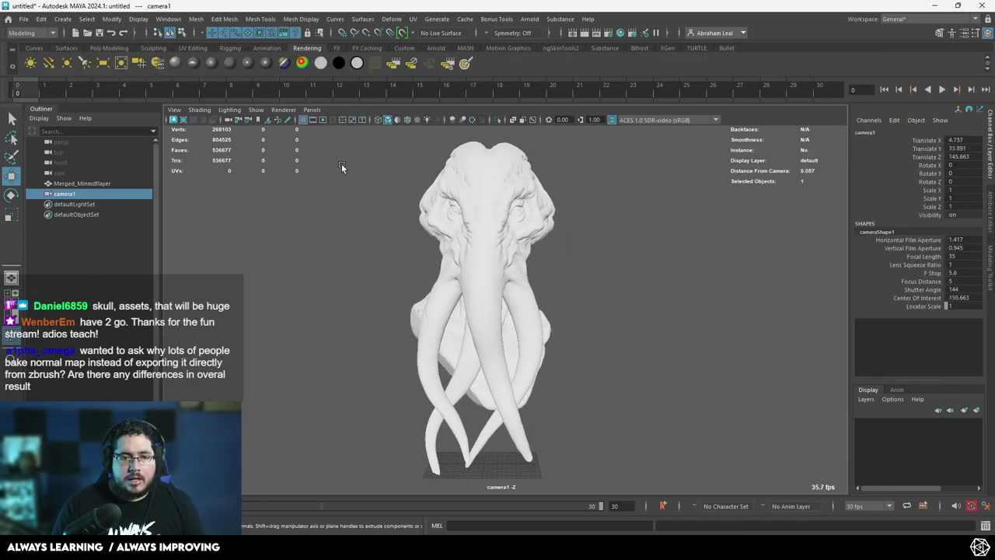
pyautogui.click(325, 119)
pyautogui.scroll(2, 475, 225)
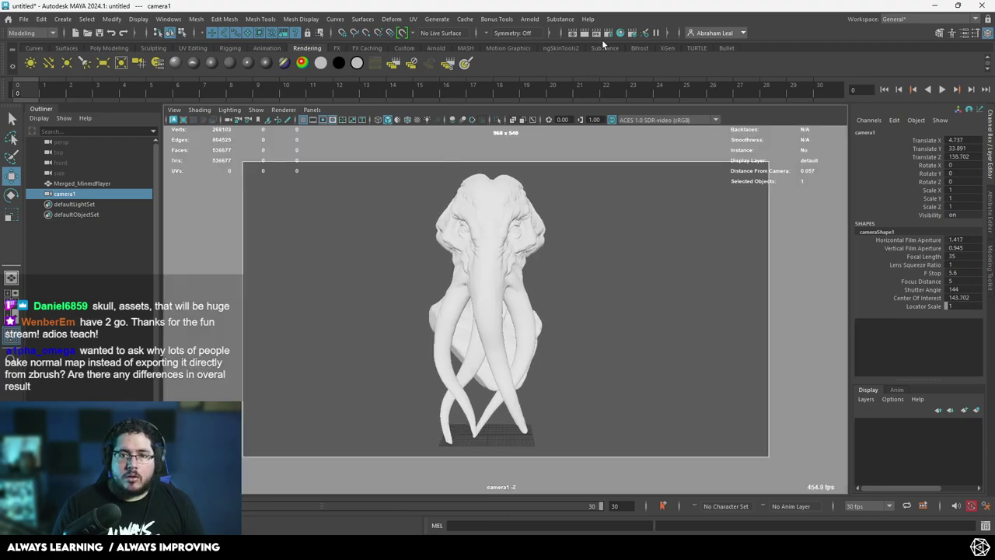
# - Set the render image size to the 2k_Square preset and close the render settings
pyautogui.click(608, 35)
pyautogui.scroll(-10, 208, 283)
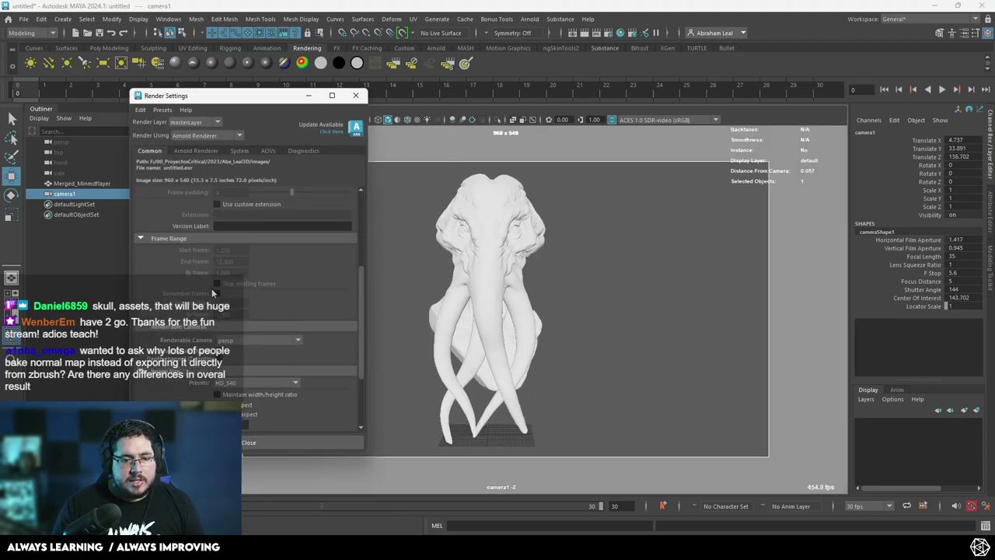
pyautogui.click(253, 287)
pyautogui.click(236, 318)
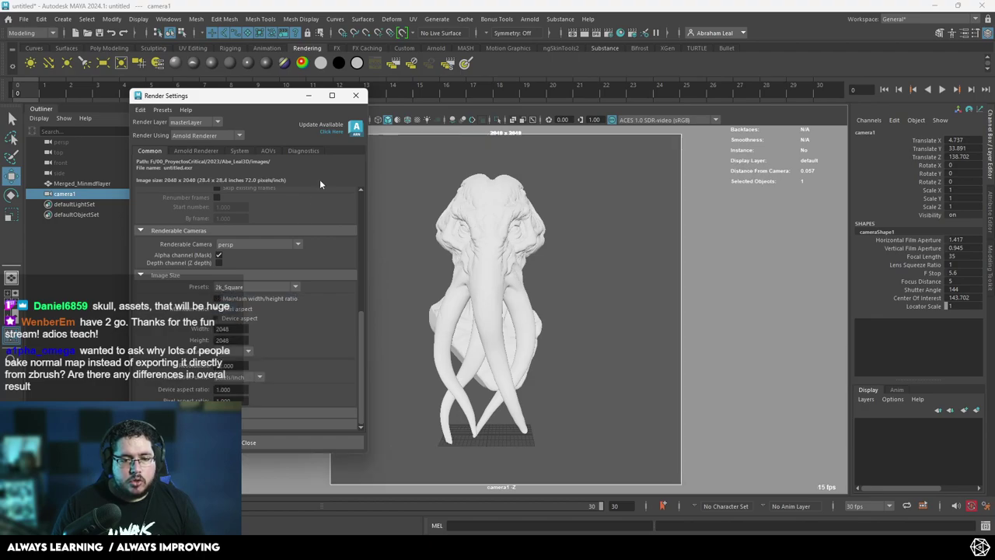
pyautogui.click(355, 95)
# - Tilt the camera slightly down towards the bust and set its focal length to 90
pyautogui.scroll(5, 473, 245)
pyautogui.moveTo(473, 245)
pyautogui.keyDown('alt'); pyautogui.mouseDown()
pyautogui.moveTo(451, 248)
pyautogui.moveTo(444, 234)
pyautogui.moveTo(465, 244)
pyautogui.moveTo(464, 235)
pyautogui.mouseUp(); pyautogui.keyUp('alt')
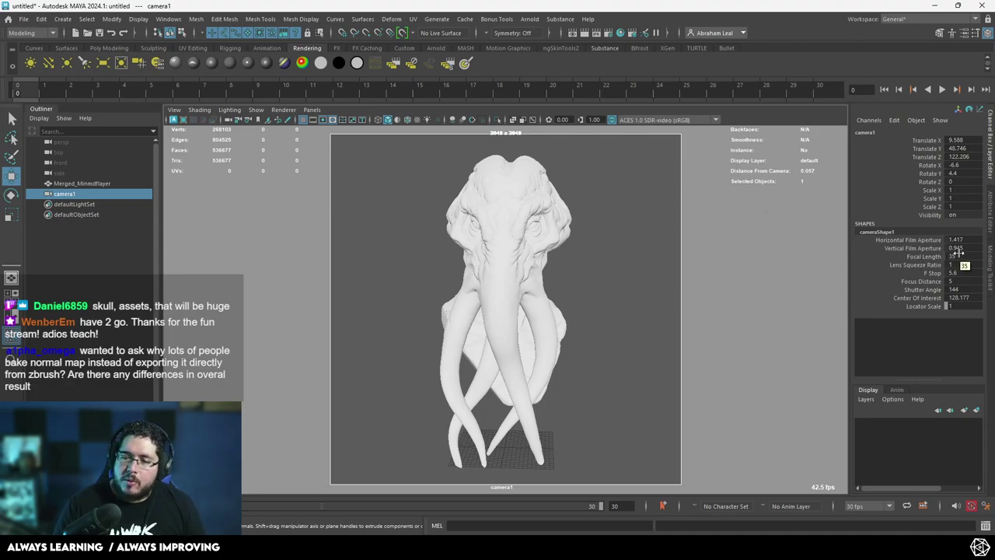
pyautogui.click(955, 256)
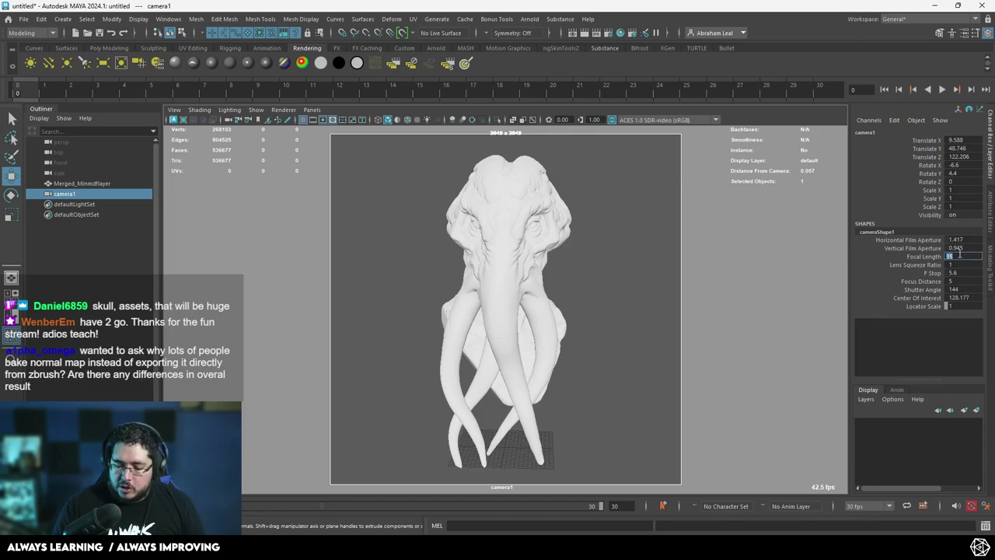
pyautogui.write('90')
pyautogui.press('Return')
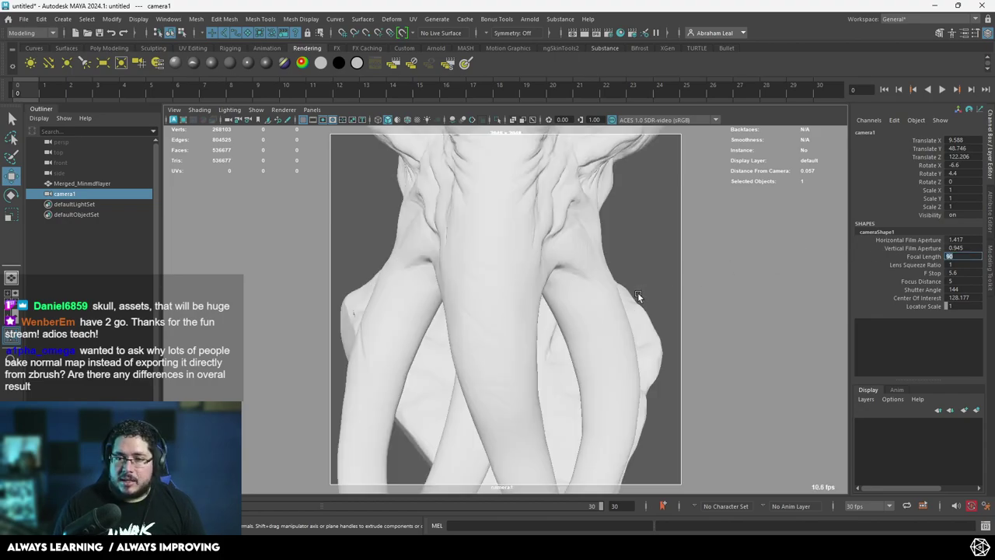
# - Pull the camera back to reframe the full bust for the longer lens and return to the perspective view
pyautogui.scroll(-8, 622, 298)
pyautogui.scroll(2, 579, 307)
pyautogui.keyDown('alt'); pyautogui.moveTo(588, 294); pyautogui.dragTo(549, 293, button='right'); pyautogui.keyUp('alt')
pyautogui.moveTo(549, 293)
pyautogui.keyDown('alt'); pyautogui.mouseDown()
pyautogui.moveTo(546, 284)
pyautogui.moveTo(559, 289)
pyautogui.mouseUp(); pyautogui.keyUp('alt')
pyautogui.keyDown('alt'); pyautogui.moveTo(558, 288); pyautogui.dragTo(534, 289, button='right'); pyautogui.keyUp('alt')
pyautogui.keyDown('alt'); pyautogui.moveTo(550, 284); pyautogui.dragTo(549, 267, button='middle'); pyautogui.keyUp('alt')
pyautogui.click(580, 287)
pyautogui.press('space')
pyautogui.moveTo(579, 311); pyautogui.dragTo(558, 283)
pyautogui.scroll(-1, 557, 283)
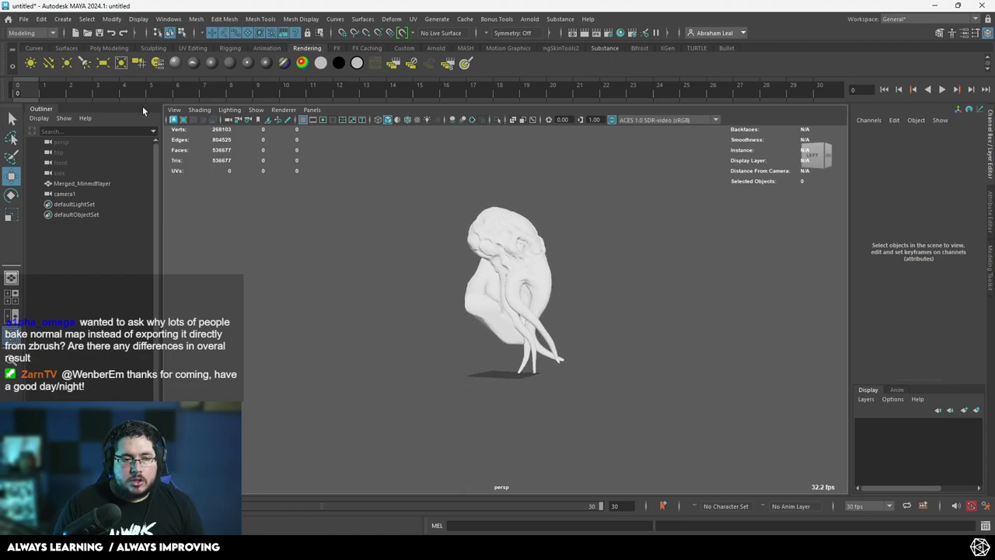
# - Create a cube scaled to 37.3, flatten it into a base block and lower it to a Translate Y of about -8.18
pyautogui.click(73, 48)
pyautogui.click(97, 51)
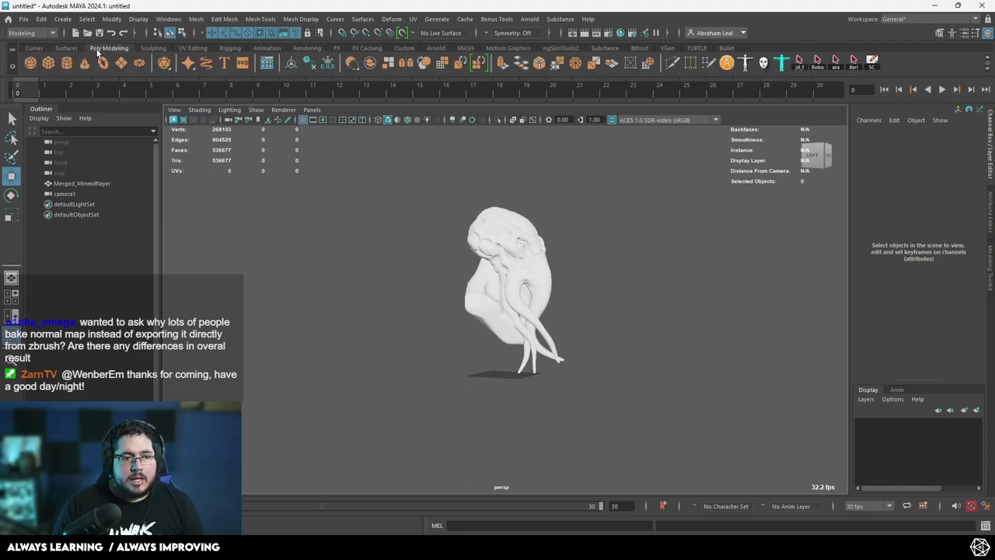
pyautogui.click(48, 69)
pyautogui.press('r')
pyautogui.moveTo(505, 375); pyautogui.dragTo(608, 374)
pyautogui.moveTo(502, 288); pyautogui.dragTo(498, 371)
pyautogui.press('w')
pyautogui.moveTo(504, 310)
pyautogui.mouseDown()
pyautogui.moveTo(505, 327)
pyautogui.moveTo(474, 218)
pyautogui.moveTo(524, 313)
pyautogui.mouseUp()
pyautogui.press('r')
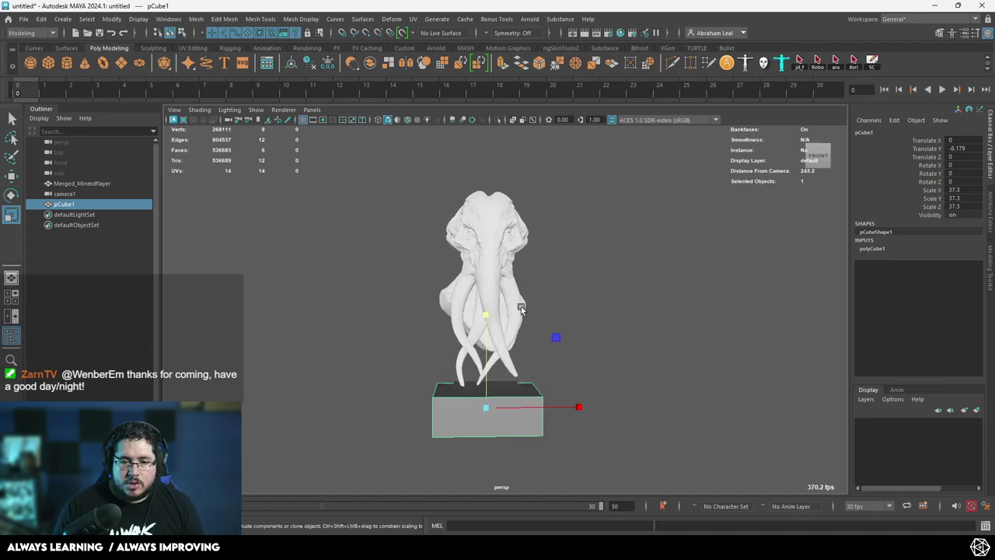
# - Create a cylinder and stretch it upward into a thin post linking the base block with the bust
pyautogui.click(387, 293)
pyautogui.moveTo(386, 294)
pyautogui.keyDown('alt'); pyautogui.mouseDown()
pyautogui.moveTo(508, 310)
pyautogui.moveTo(521, 342)
pyautogui.mouseUp(); pyautogui.keyUp('alt')
pyautogui.click(536, 399)
pyautogui.press('space')
pyautogui.moveTo(594, 381)
pyautogui.mouseDown()
pyautogui.moveTo(624, 382)
pyautogui.moveTo(594, 373)
pyautogui.mouseUp()
pyautogui.click(85, 63)
pyautogui.press('w')
pyautogui.press('r')
pyautogui.click(514, 325)
pyautogui.keyDown('ctrl'); pyautogui.moveTo(512, 294); pyautogui.dragTo(510, 108); pyautogui.keyUp('ctrl')
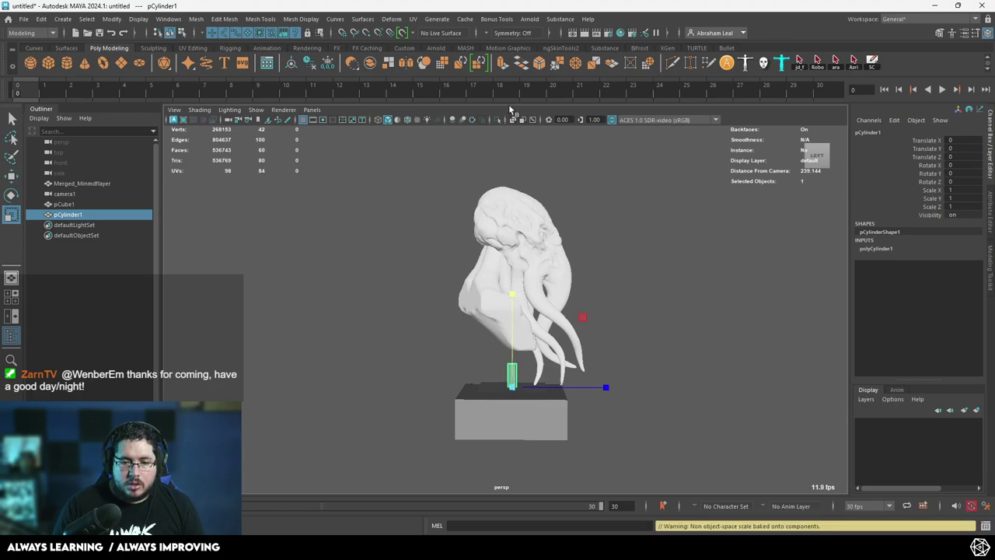
pyautogui.moveTo(513, 294); pyautogui.dragTo(513, 71)
# - Move the base block and the post together along Z, bringing the block to a Translate Z of about -4.1
pyautogui.press('w')
pyautogui.moveTo(511, 301); pyautogui.dragTo(452, 328)
pyautogui.keyDown('shift'); pyautogui.click(528, 396); pyautogui.keyUp('shift')
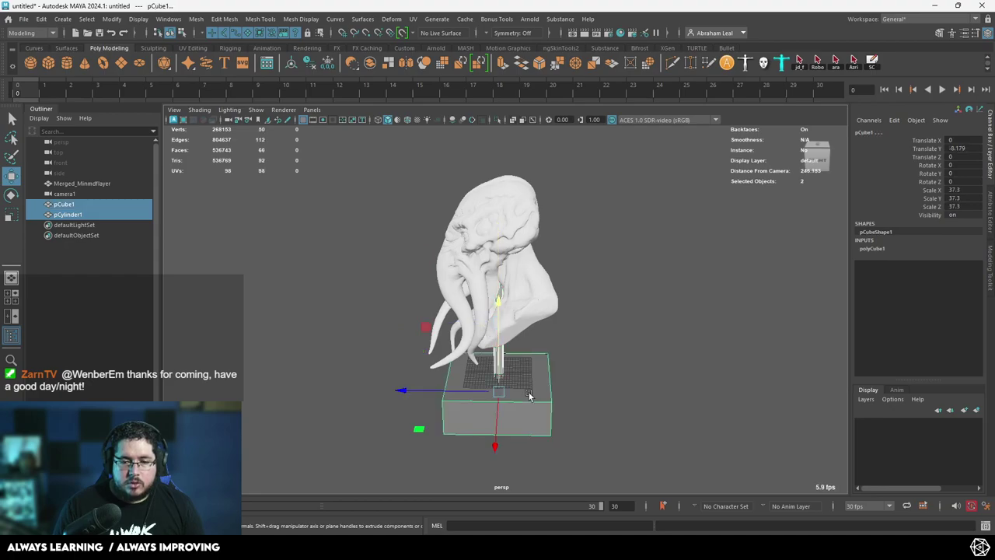
pyautogui.moveTo(406, 391); pyautogui.dragTo(546, 282)
pyautogui.click(674, 355)
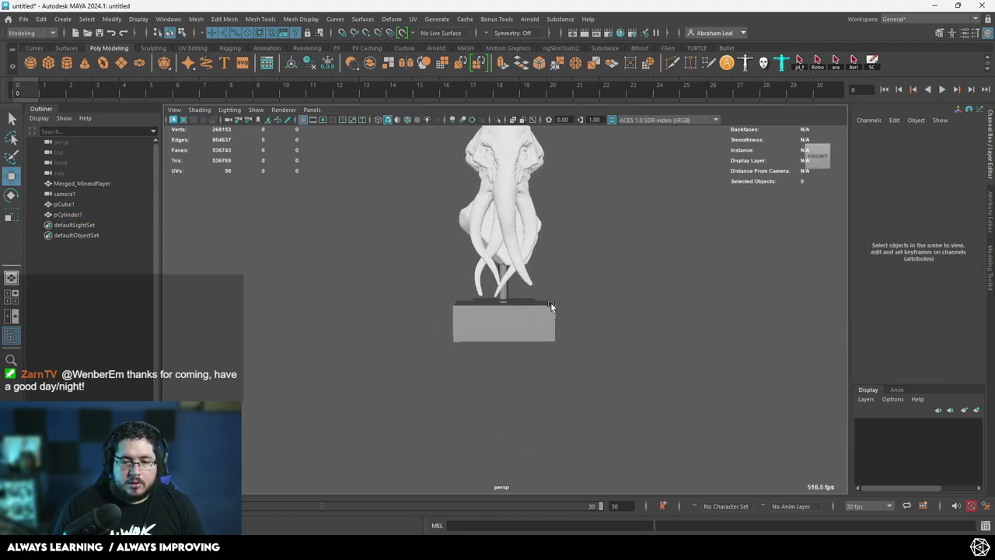
# - Bevel the edges of the base block with a narrow bevel
pyautogui.scroll(3, 544, 300)
pyautogui.click(539, 315)
pyautogui.keyDown('alt'); pyautogui.moveTo(538, 315); pyautogui.dragTo(653, 356, button='right'); pyautogui.keyUp('alt')
pyautogui.keyDown('alt'); pyautogui.moveTo(653, 356); pyautogui.dragTo(625, 382); pyautogui.keyUp('alt')
pyautogui.keyDown('alt'); pyautogui.moveTo(625, 381); pyautogui.dragTo(631, 384, button='right'); pyautogui.keyUp('alt')
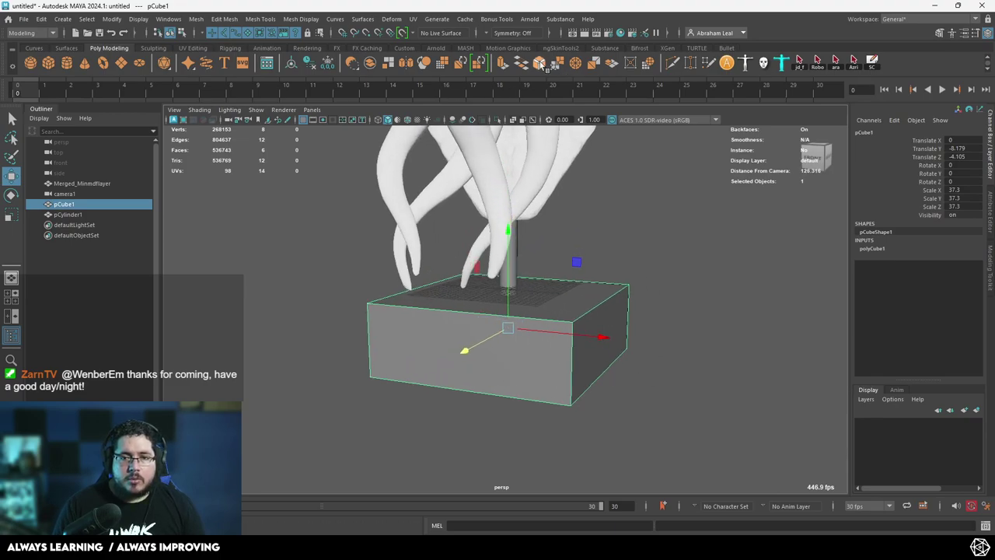
pyautogui.click(540, 65)
pyautogui.moveTo(653, 204); pyautogui.dragTo(634, 193)
pyautogui.click(585, 244)
pyautogui.click(593, 290)
pyautogui.click(594, 257)
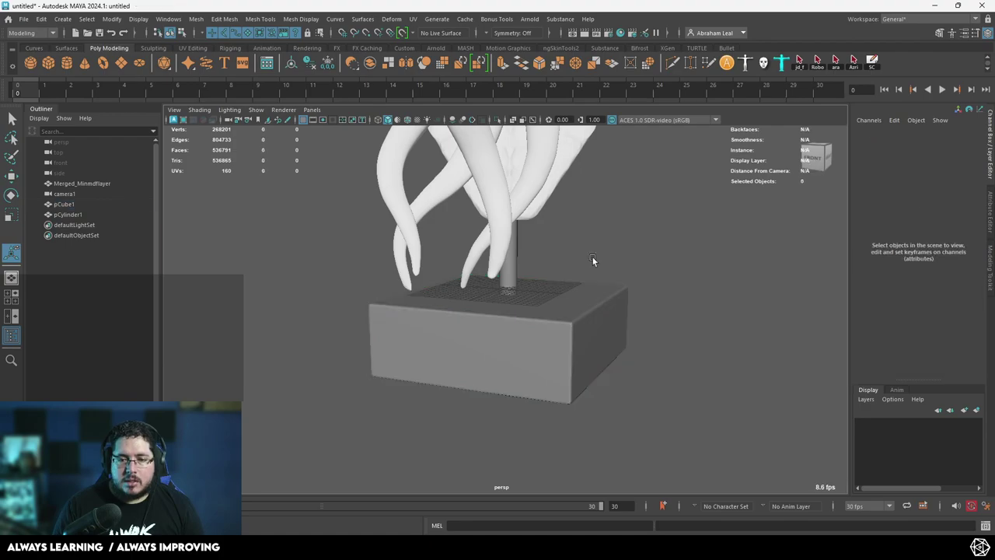
# - Save the scene as MindflayerRender in the project's scenes folder
pyautogui.scroll(-5, 586, 356)
pyautogui.keyDown('alt'); pyautogui.moveTo(586, 357); pyautogui.dragTo(552, 314, button='right'); pyautogui.keyUp('alt')
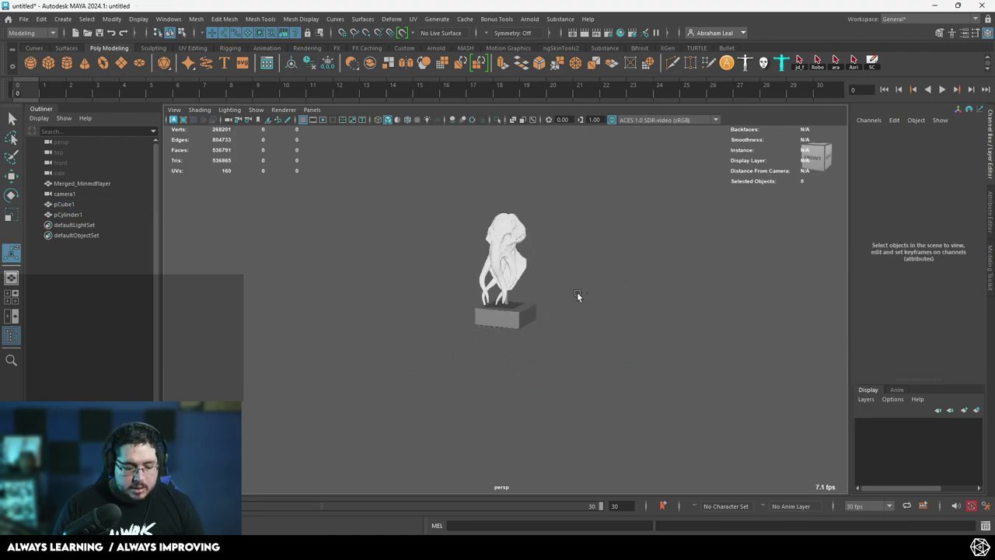
pyautogui.hotkey('ctrl', 's')
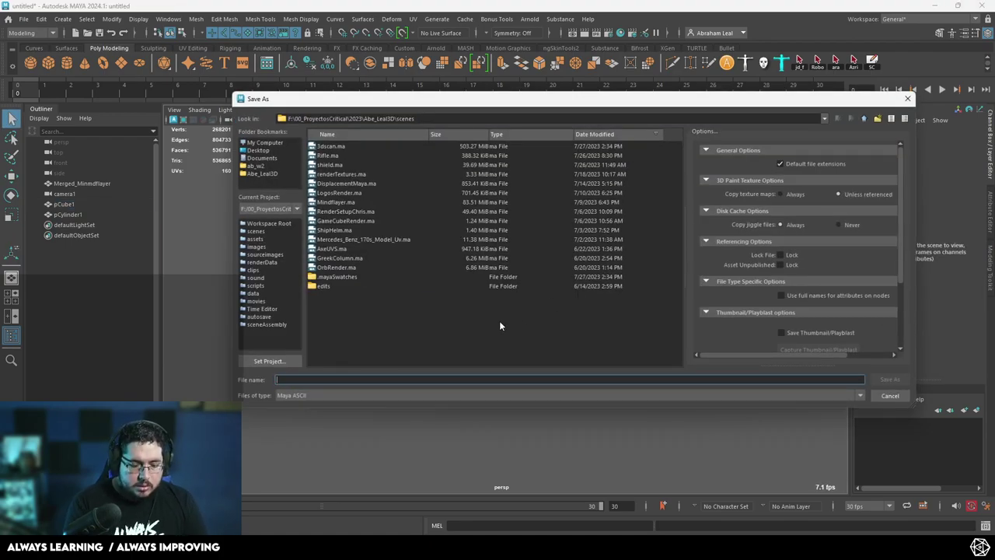
pyautogui.write('MindflayerRender')
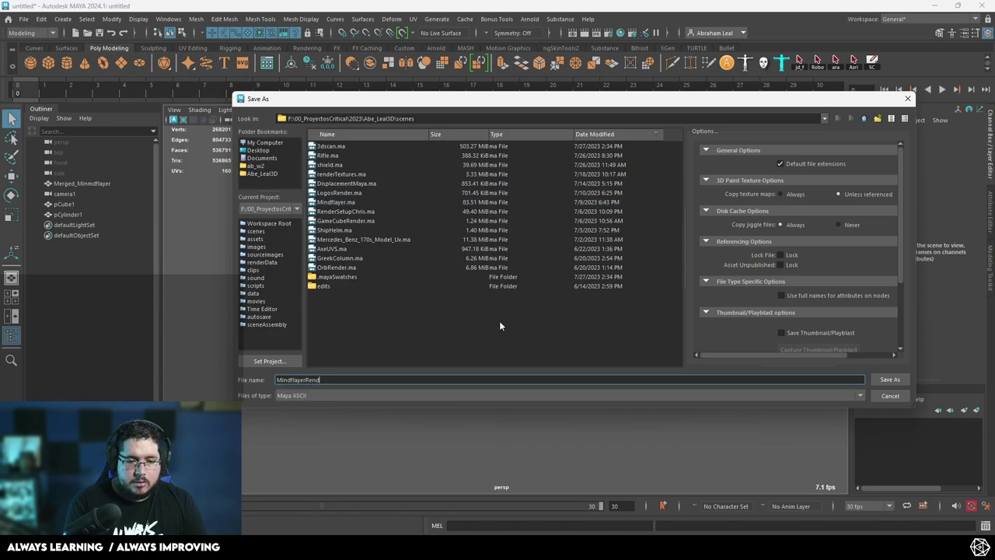
pyautogui.press('Return')
# - Look through camera1 and reframe it so the bust and its base fill the resolution gate
pyautogui.scroll(5, 612, 327)
pyautogui.scroll(-5, 585, 373)
pyautogui.moveTo(575, 368)
pyautogui.keyDown('alt'); pyautogui.mouseDown()
pyautogui.moveTo(508, 339)
pyautogui.moveTo(562, 357)
pyautogui.mouseUp(); pyautogui.keyUp('alt')
pyautogui.scroll(5, 510, 340)
pyautogui.keyDown('alt'); pyautogui.moveTo(563, 357); pyautogui.dragTo(446, 279, button='right'); pyautogui.keyUp('alt')
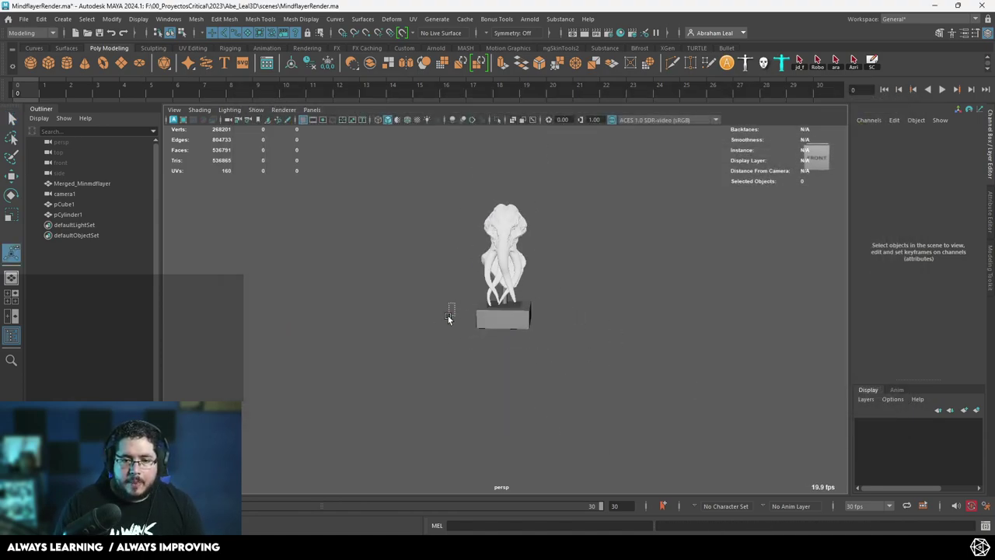
pyautogui.click(64, 193)
pyautogui.click(311, 110)
pyautogui.click(343, 151)
pyautogui.keyDown('alt'); pyautogui.moveTo(504, 236); pyautogui.dragTo(551, 249, button='right'); pyautogui.keyUp('alt')
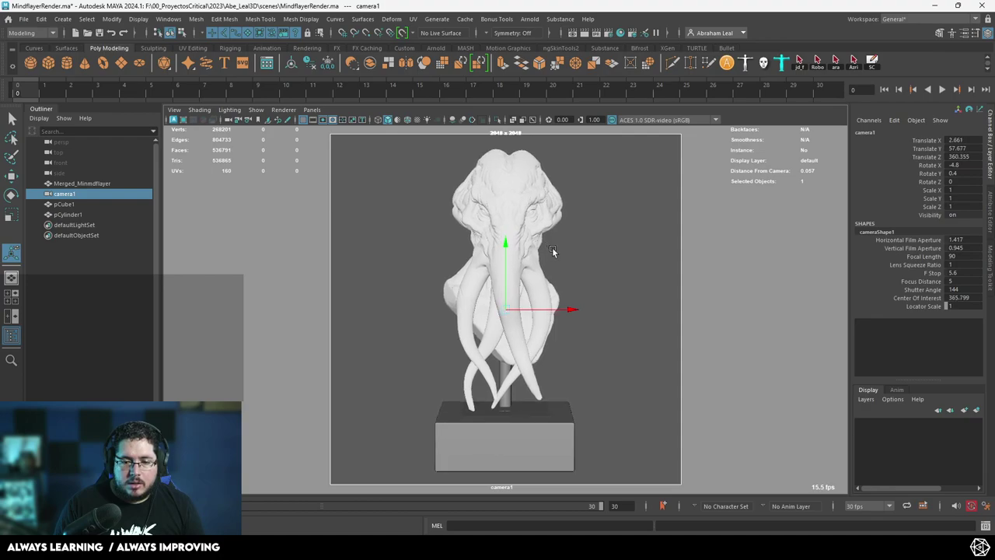
# - In the perspective view, create a polygon plane scaled to about 239 and lower it beneath the base as a floor
pyautogui.click(610, 287)
pyautogui.press('space')
pyautogui.moveTo(611, 287); pyautogui.dragTo(585, 353)
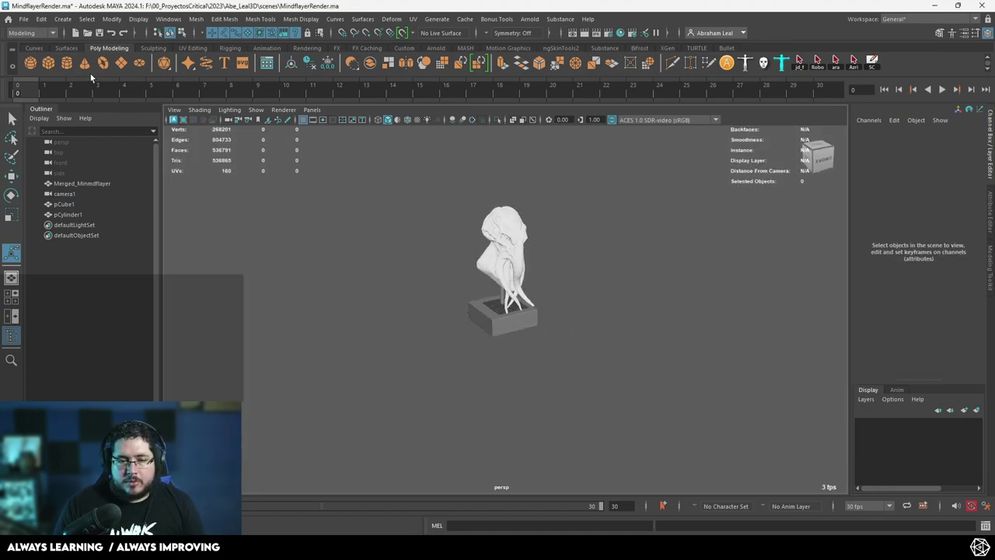
pyautogui.click(121, 63)
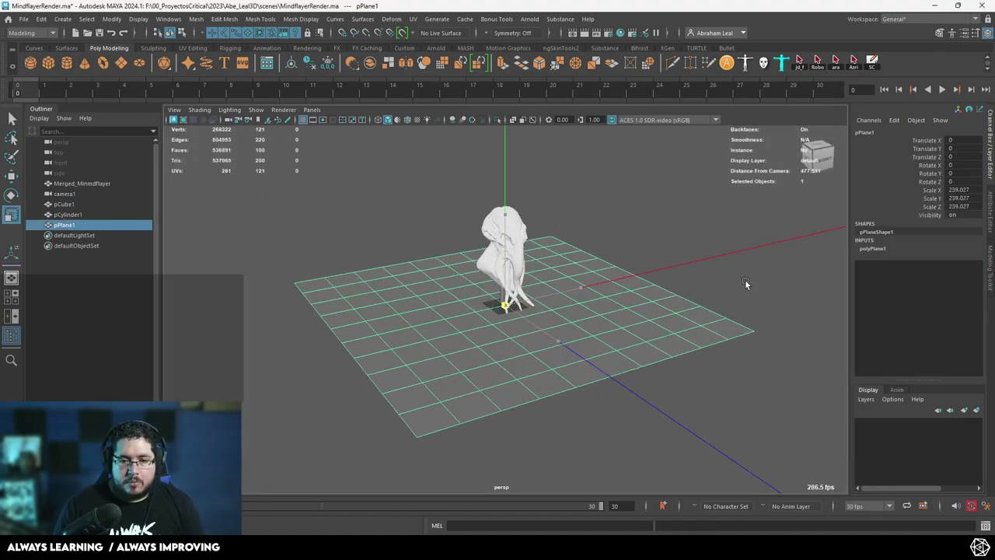
pyautogui.keyDown('alt'); pyautogui.moveTo(576, 314); pyautogui.dragTo(518, 261); pyautogui.keyUp('alt')
pyautogui.moveTo(506, 301); pyautogui.dragTo(518, 300)
pyautogui.press('w')
pyautogui.moveTo(506, 211); pyautogui.dragTo(506, 291)
pyautogui.press('space')
pyautogui.scroll(-8, 506, 290)
pyautogui.moveTo(509, 350); pyautogui.dragTo(514, 332)
pyautogui.press('space')
# - Extrude the floor plane's edge behind the bust straight up into a tall backdrop wall
pyautogui.keyDown('alt'); pyautogui.moveTo(415, 305); pyautogui.dragTo(432, 295); pyautogui.keyUp('alt')
pyautogui.keyDown('alt'); pyautogui.moveTo(432, 294); pyautogui.dragTo(467, 294, button='middle'); pyautogui.keyUp('alt')
pyautogui.click(460, 204)
pyautogui.click(462, 215)
pyautogui.moveTo(462, 215); pyautogui.dragTo(462, 200, button='right')
pyautogui.click(462, 200)
pyautogui.keyDown('shift'); pyautogui.doubleClick(314, 397); pyautogui.keyUp('shift')
pyautogui.keyDown('alt'); pyautogui.moveTo(414, 365); pyautogui.dragTo(418, 332); pyautogui.keyUp('alt')
pyautogui.scroll(-4, 432, 361)
pyautogui.hotkey('ctrl', 'e')
pyautogui.press('w')
pyautogui.moveTo(462, 284); pyautogui.dragTo(466, 102)
pyautogui.keyDown('alt'); pyautogui.moveTo(471, 217); pyautogui.dragTo(473, 198); pyautogui.keyUp('alt')
pyautogui.keyDown('alt'); pyautogui.moveTo(458, 138); pyautogui.dragTo(468, 197, button='middle'); pyautogui.keyUp('alt')
pyautogui.moveTo(468, 197); pyautogui.dragTo(466, 142)
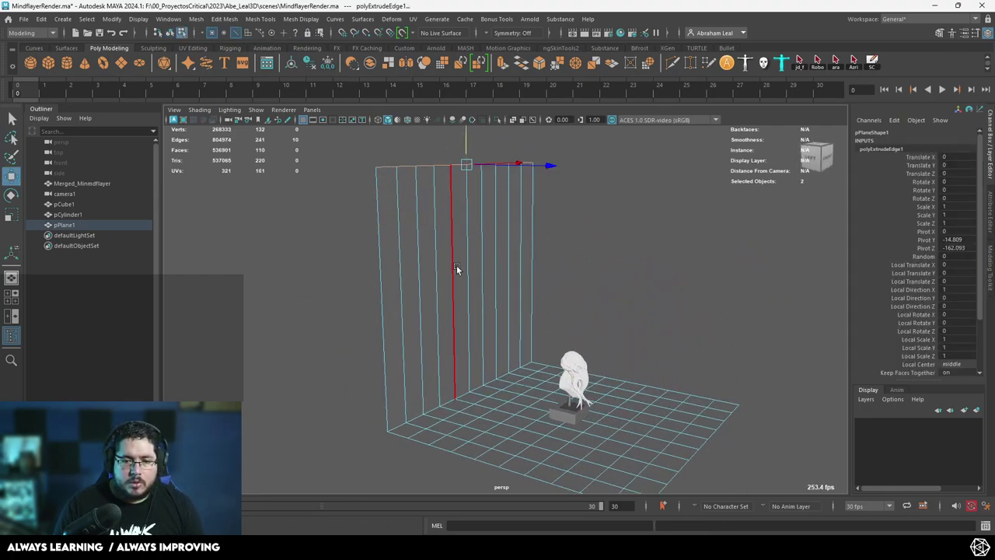
# - Raise the wall's bottom edge loop and, more slightly, the adjacent floor loop to curve the transition between floor and wall
pyautogui.keyDown('alt'); pyautogui.moveTo(448, 408); pyautogui.dragTo(459, 334, button='middle'); pyautogui.keyUp('alt')
pyautogui.scroll(4, 460, 333)
pyautogui.doubleClick(457, 330)
pyautogui.moveTo(490, 268); pyautogui.dragTo(486, 234)
pyautogui.doubleClick(459, 342)
pyautogui.moveTo(516, 287); pyautogui.dragTo(515, 275)
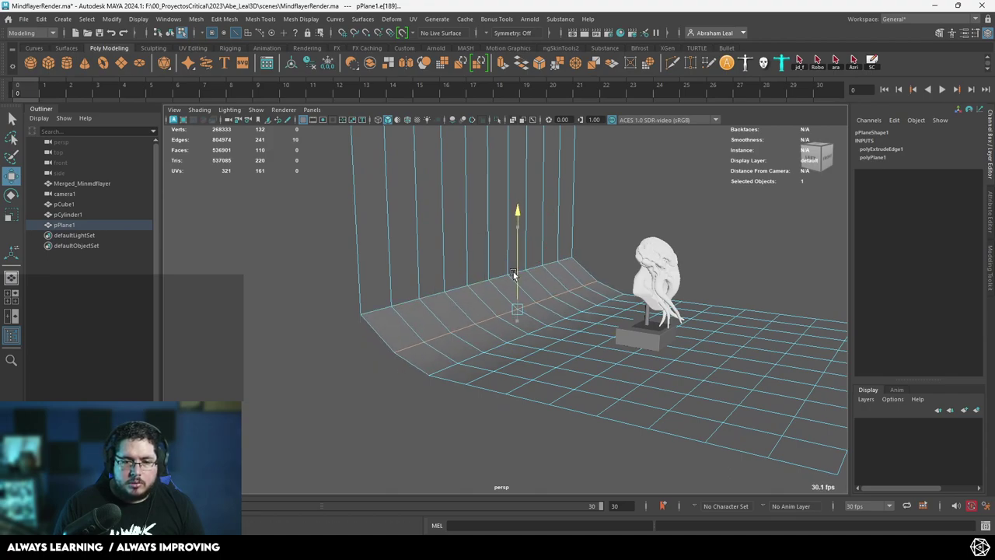
# - Enable smooth mesh preview on the backdrop plane and return it to object mode
pyautogui.press('3')
pyautogui.click(573, 234)
pyautogui.keyDown('alt'); pyautogui.moveTo(573, 234); pyautogui.dragTo(498, 242); pyautogui.keyUp('alt')
pyautogui.moveTo(497, 242); pyautogui.dragTo(538, 213, button='right')
pyautogui.click(596, 277)
pyautogui.keyDown('alt'); pyautogui.moveTo(596, 276); pyautogui.dragTo(490, 297); pyautogui.keyUp('alt')
pyautogui.click(491, 297)
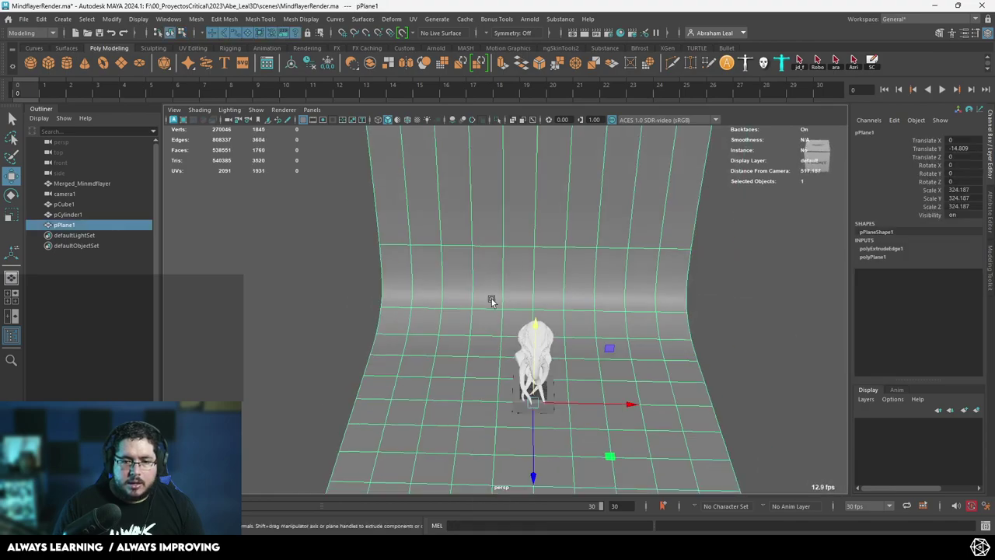
# - Scale the backdrop plane wider along its X axis and save the scene
pyautogui.scroll(-5, 490, 297)
pyautogui.press('r')
pyautogui.moveTo(613, 362); pyautogui.dragTo(684, 363)
pyautogui.click(702, 303)
pyautogui.hotkey('ctrl', 's')
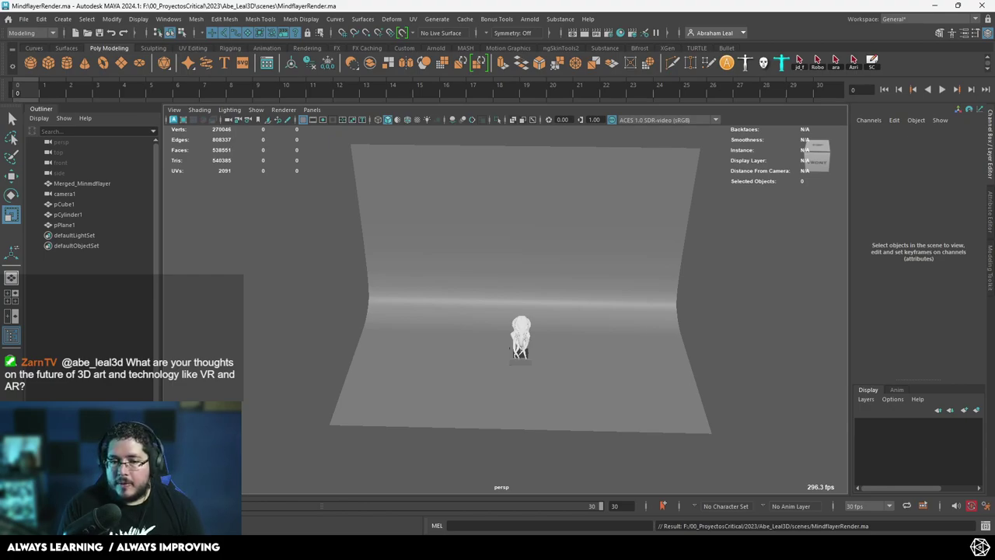
# - Select camera1 and examine its placement relative to the bust and the curved backdrop
pyautogui.keyDown('alt'); pyautogui.moveTo(591, 335); pyautogui.dragTo(634, 338, button='right'); pyautogui.keyUp('alt')
pyautogui.keyDown('alt'); pyautogui.moveTo(583, 338); pyautogui.dragTo(644, 361); pyautogui.keyUp('alt')
pyautogui.keyDown('alt'); pyautogui.moveTo(644, 361); pyautogui.dragTo(572, 326, button='middle'); pyautogui.keyUp('alt')
pyautogui.keyDown('alt'); pyautogui.moveTo(572, 327); pyautogui.dragTo(619, 305, button='right'); pyautogui.keyUp('alt')
pyautogui.keyDown('alt'); pyautogui.moveTo(619, 308); pyautogui.dragTo(538, 329); pyautogui.keyUp('alt')
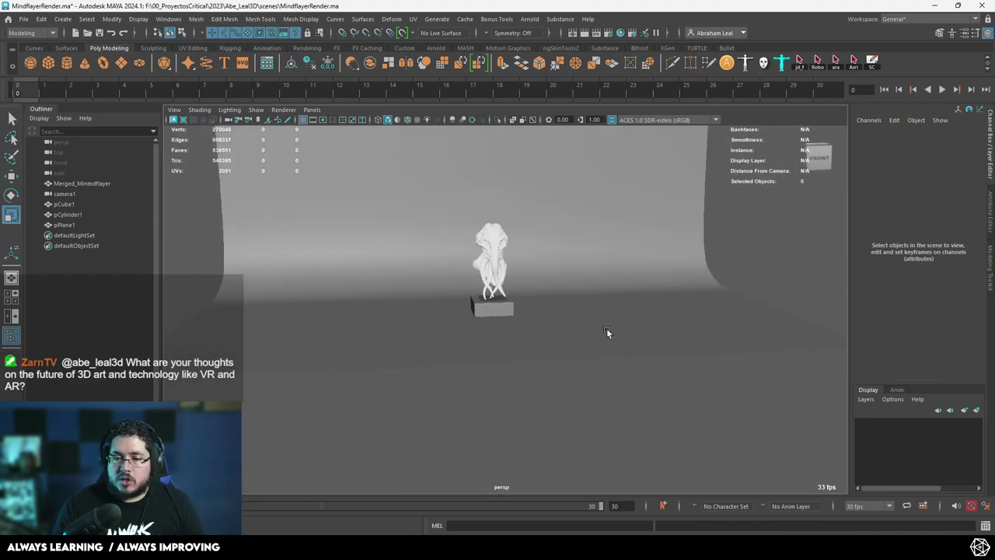
pyautogui.click(604, 329)
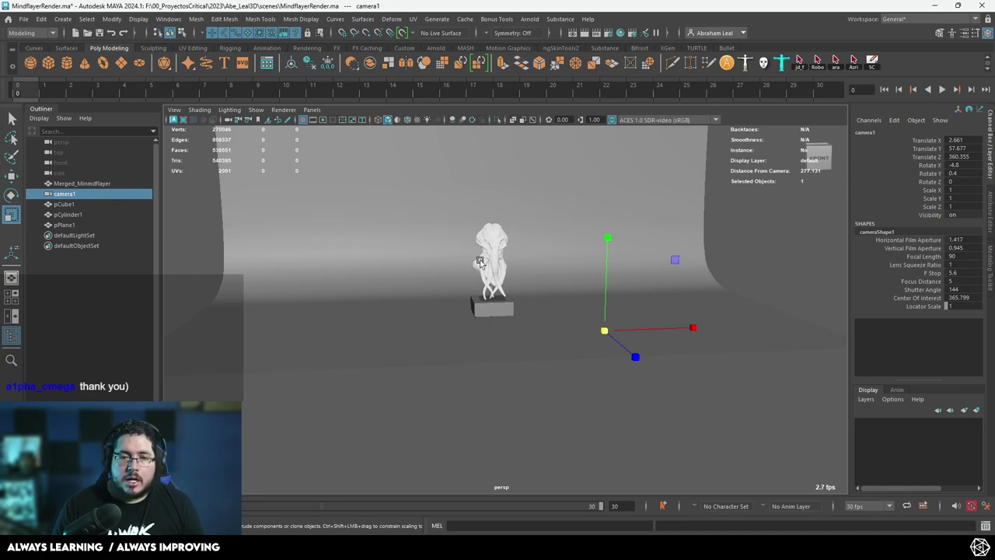
pyautogui.keyDown('alt'); pyautogui.moveTo(524, 297); pyautogui.dragTo(508, 313); pyautogui.keyUp('alt')
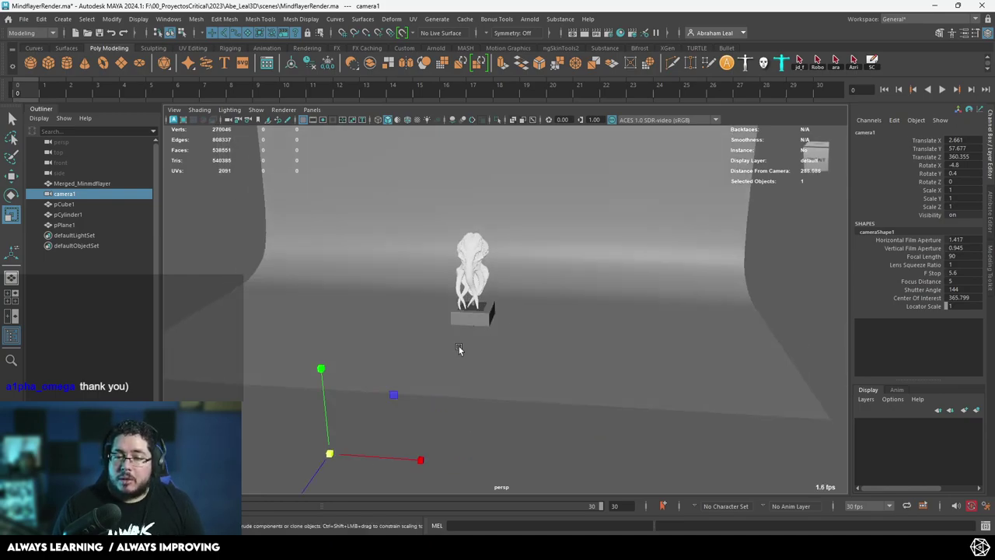
pyautogui.press('w')
pyautogui.keyDown('alt'); pyautogui.moveTo(447, 350); pyautogui.dragTo(496, 300, button='middle'); pyautogui.keyUp('alt')
pyautogui.keyDown('alt'); pyautogui.moveTo(496, 301); pyautogui.dragTo(514, 337, button='right'); pyautogui.keyUp('alt')
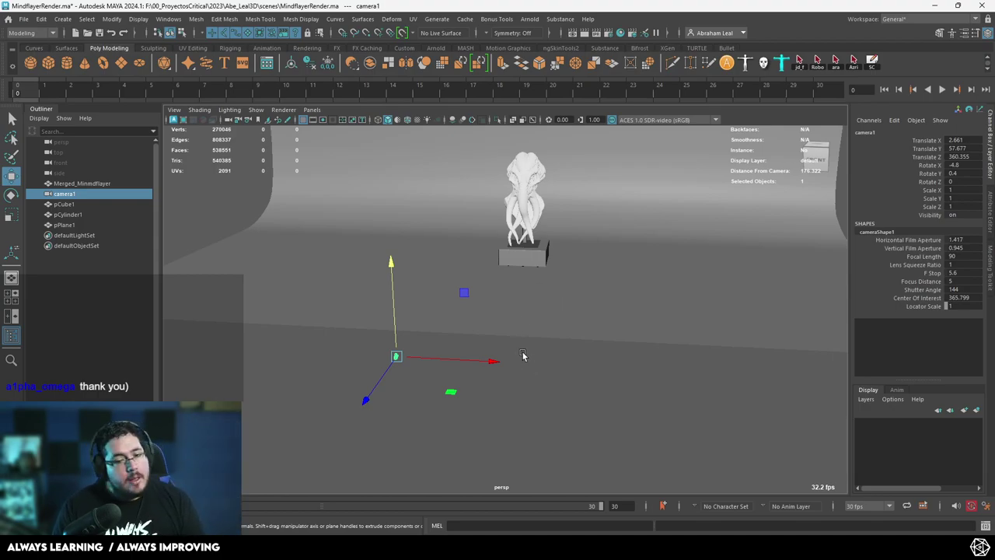
pyautogui.moveTo(524, 360)
pyautogui.keyDown('alt'); pyautogui.mouseDown()
pyautogui.moveTo(549, 360)
pyautogui.moveTo(520, 362)
pyautogui.moveTo(471, 303)
pyautogui.mouseUp(); pyautogui.keyUp('alt')
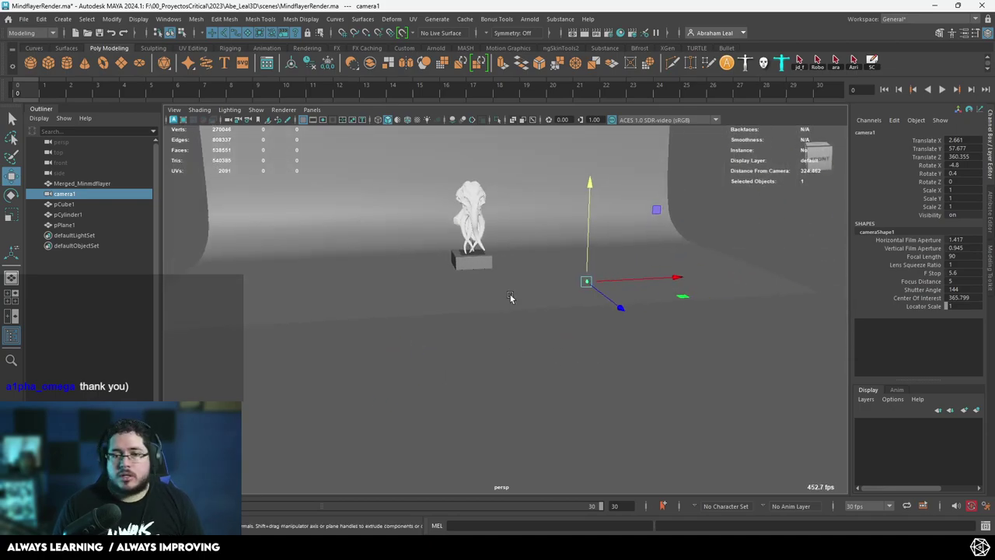
pyautogui.keyDown('alt'); pyautogui.moveTo(511, 302); pyautogui.dragTo(578, 326, button='right'); pyautogui.keyUp('alt')
pyautogui.keyDown('alt'); pyautogui.moveTo(583, 289); pyautogui.dragTo(554, 326, button='middle'); pyautogui.keyUp('alt')
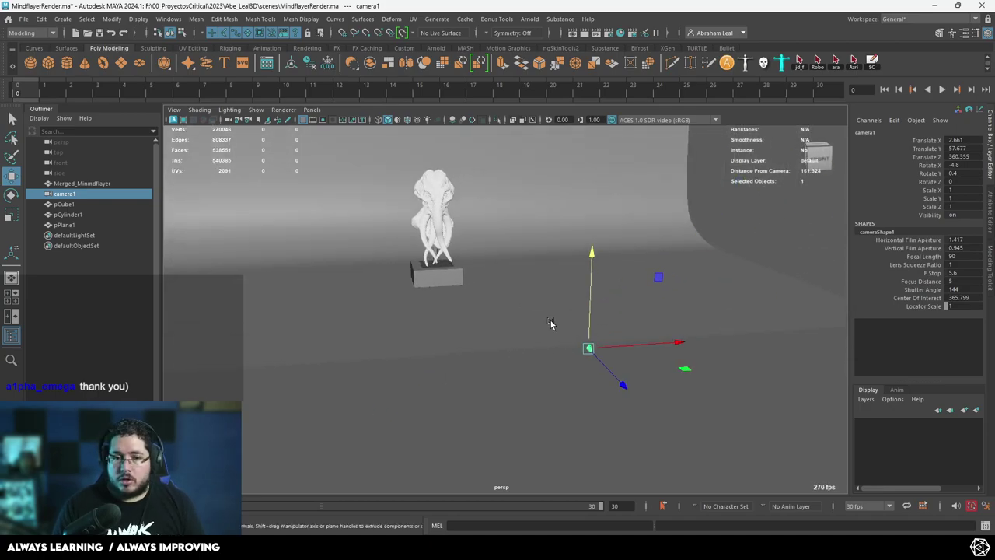
pyautogui.keyDown('alt'); pyautogui.moveTo(593, 286); pyautogui.dragTo(670, 328, button='right'); pyautogui.keyUp('alt')
# - Look through camera1, orbit it to a lower, slightly angled view of the bust, and return to the perspective view
pyautogui.click(311, 110)
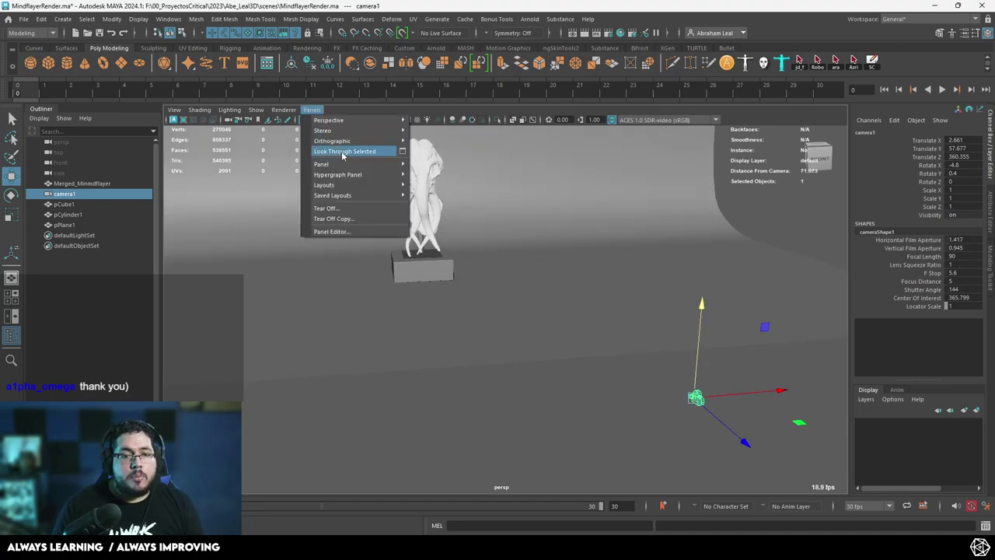
pyautogui.click(342, 153)
pyautogui.moveTo(555, 323)
pyautogui.keyDown('alt'); pyautogui.mouseDown()
pyautogui.moveTo(563, 321)
pyautogui.moveTo(532, 319)
pyautogui.mouseUp(); pyautogui.keyUp('alt')
pyautogui.keyDown('alt'); pyautogui.moveTo(533, 319); pyautogui.dragTo(531, 318, button='right'); pyautogui.keyUp('alt')
pyautogui.press('space')
pyautogui.moveTo(518, 259)
pyautogui.mouseDown()
pyautogui.moveTo(514, 239)
pyautogui.moveTo(471, 213)
pyautogui.mouseUp()
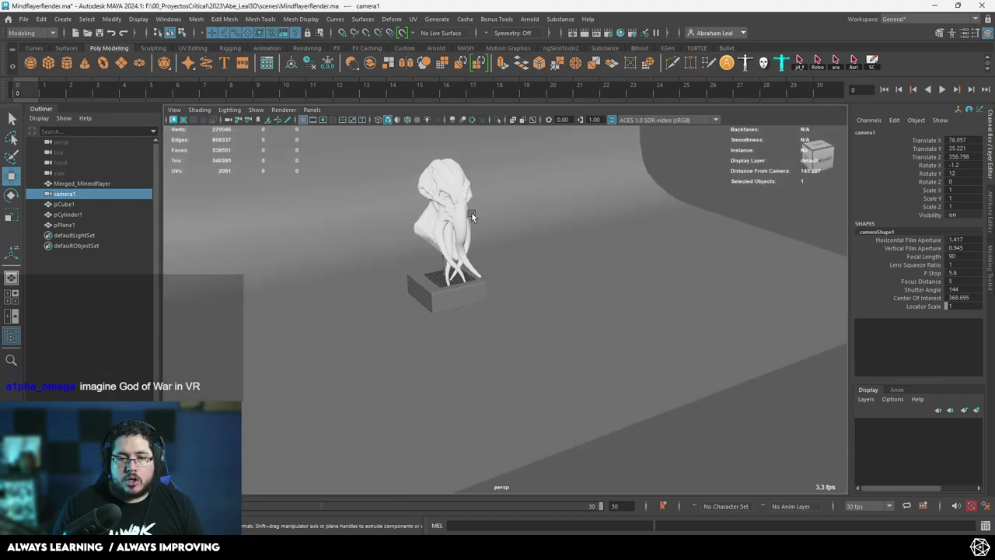
# - Add an Arnold skydome light to the scene
pyautogui.scroll(-10, 472, 220)
pyautogui.click(529, 19)
pyautogui.moveTo(554, 76)
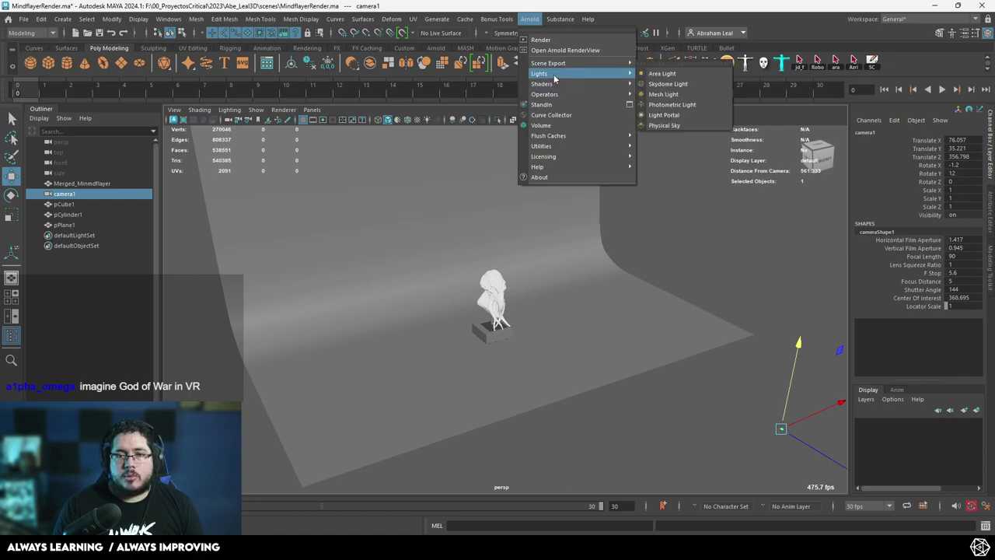
pyautogui.click(668, 83)
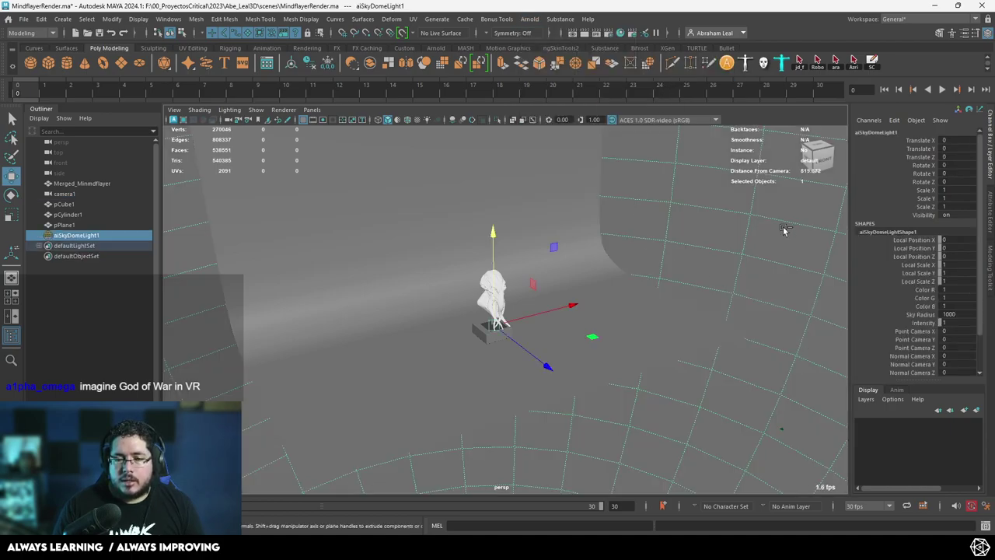
# - Connect a file texture to the skydome light's color and load dancing_hall_4k.exr from the sourceimages folder
pyautogui.hotkey('ctrl', 'a')
pyautogui.click(963, 239)
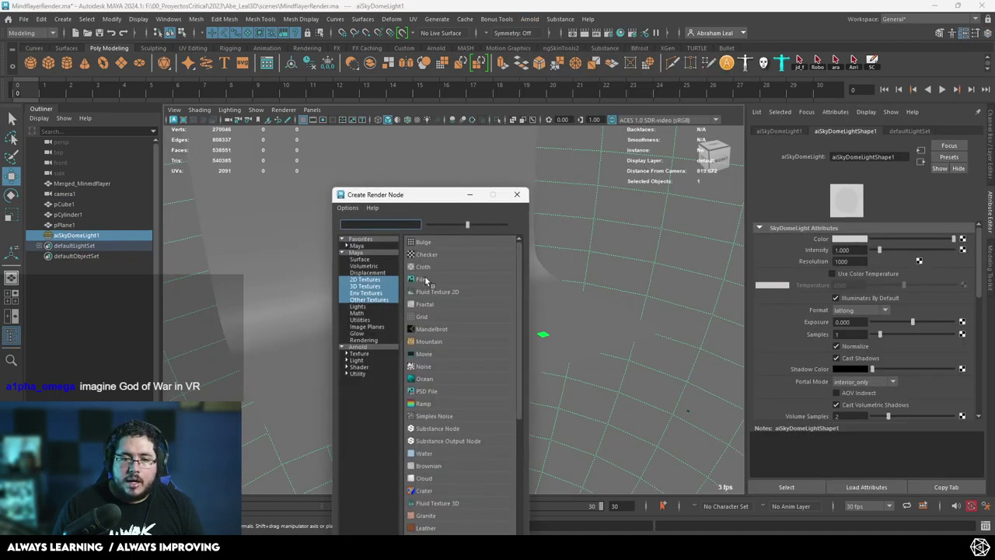
pyautogui.click(425, 280)
pyautogui.click(965, 273)
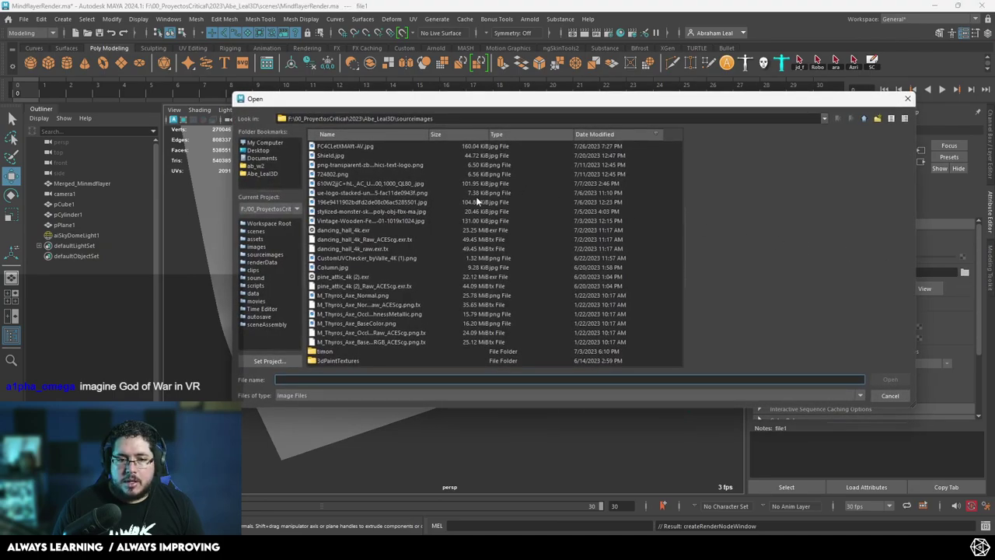
pyautogui.click(347, 229)
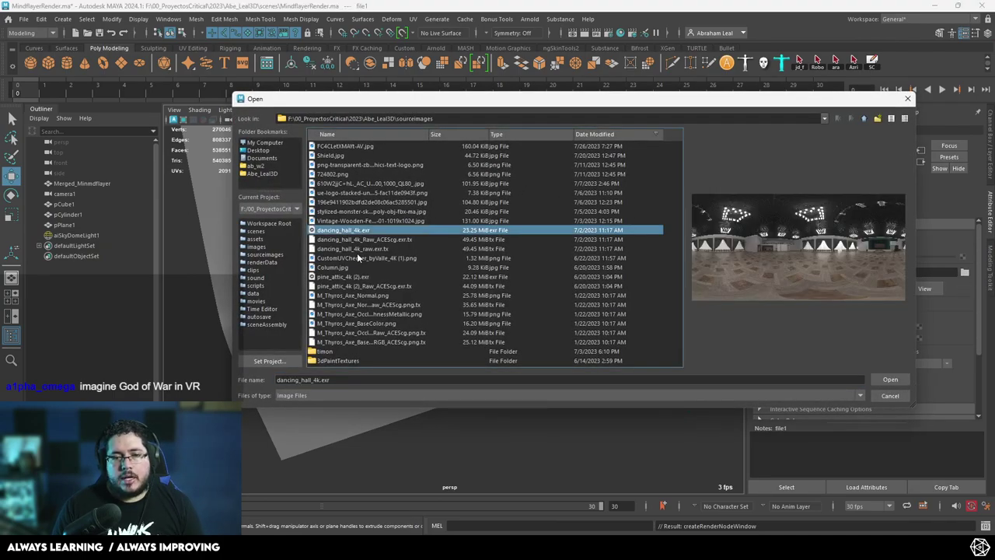
pyautogui.click(348, 277)
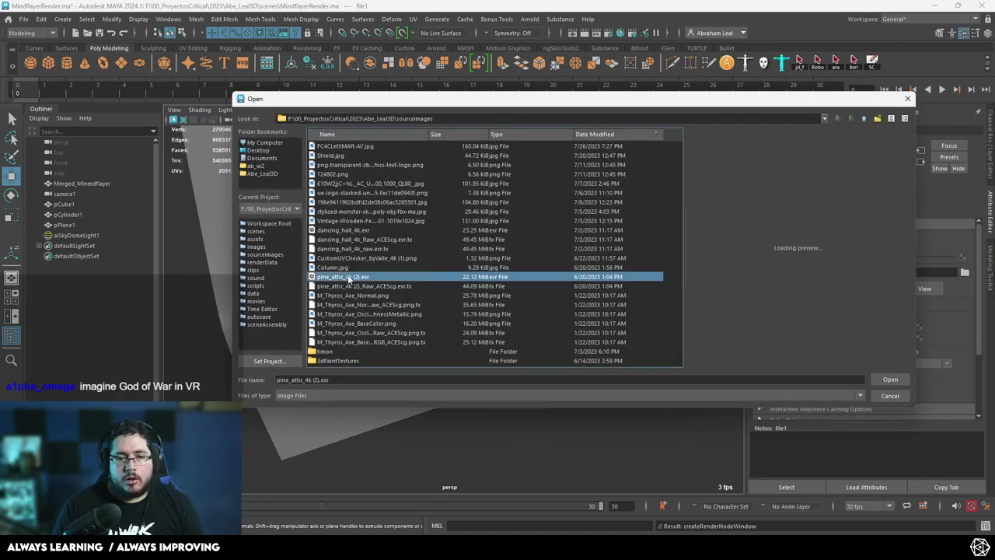
pyautogui.click(348, 230)
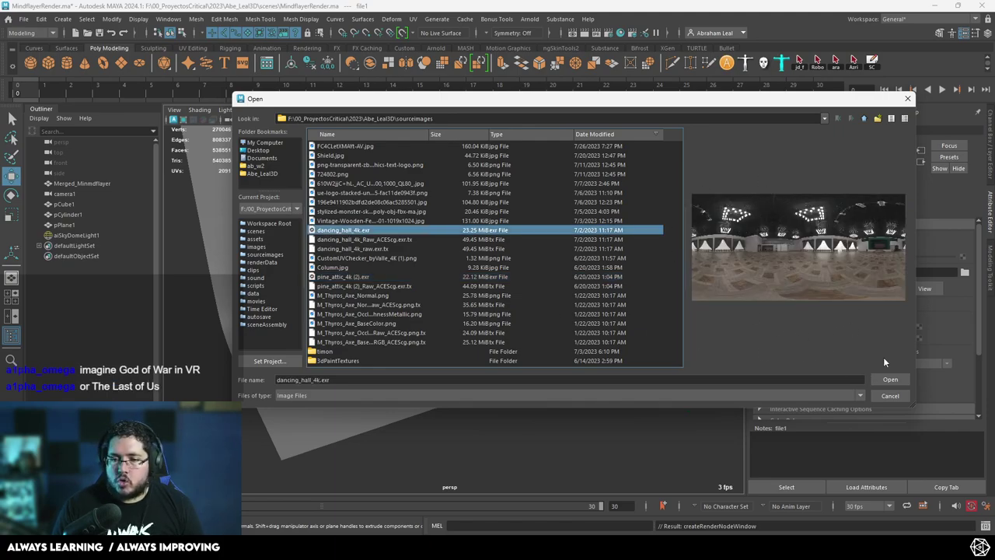
pyautogui.click(890, 379)
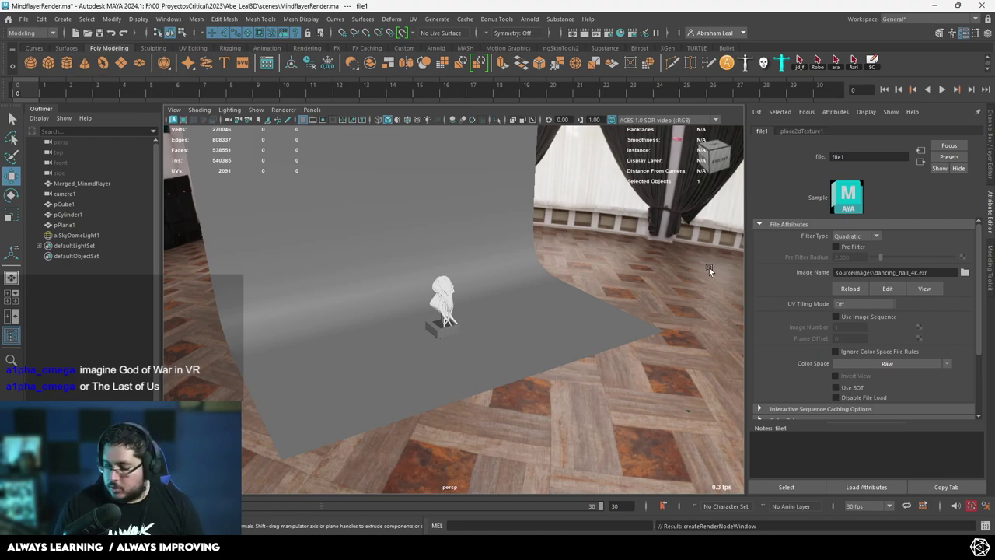
# - Set the Arnold render device to GPU in the render settings and close them
pyautogui.click(638, 250)
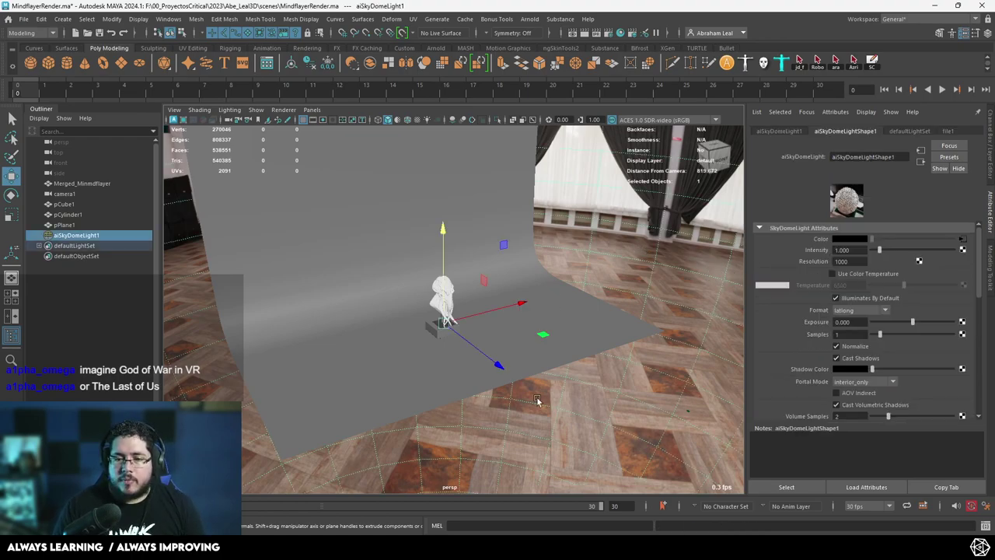
pyautogui.scroll(-5, 536, 400)
pyautogui.scroll(3, 569, 343)
pyautogui.scroll(-3, 574, 330)
pyautogui.scroll(5, 599, 272)
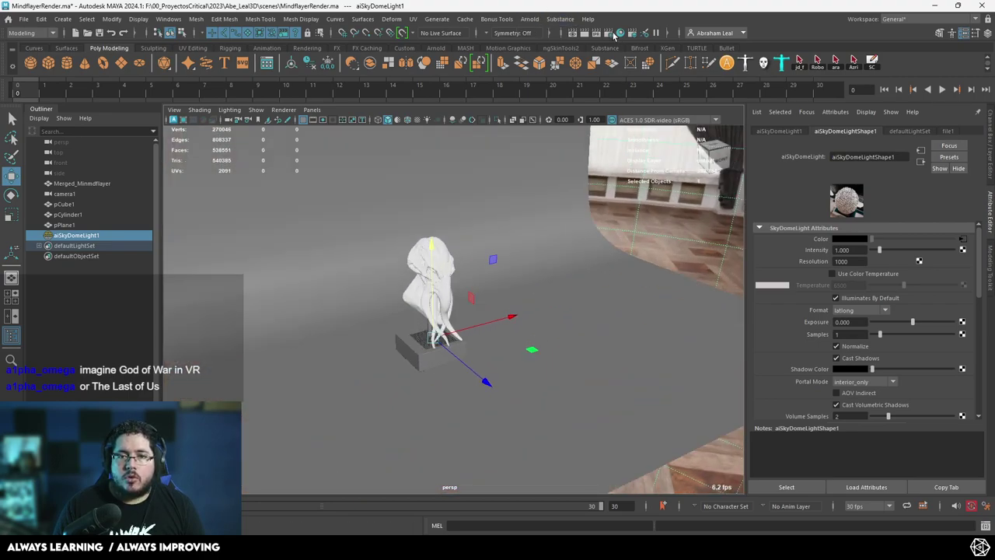
pyautogui.click(620, 32)
pyautogui.click(239, 151)
pyautogui.click(236, 175)
pyautogui.click(221, 196)
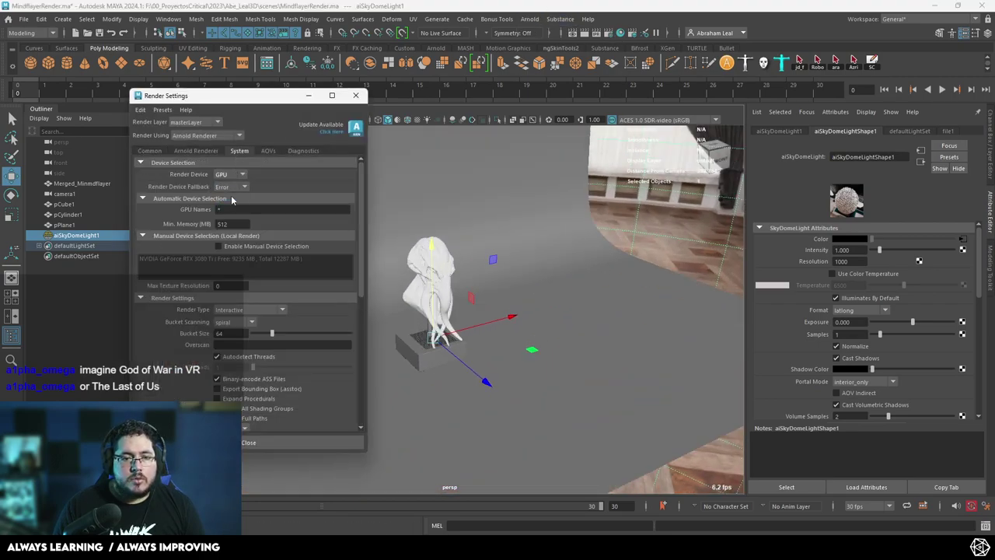
pyautogui.click(355, 95)
# - Start an Arnold test render of the perspective view, stop it and inspect the bust's shading
pyautogui.click(527, 19)
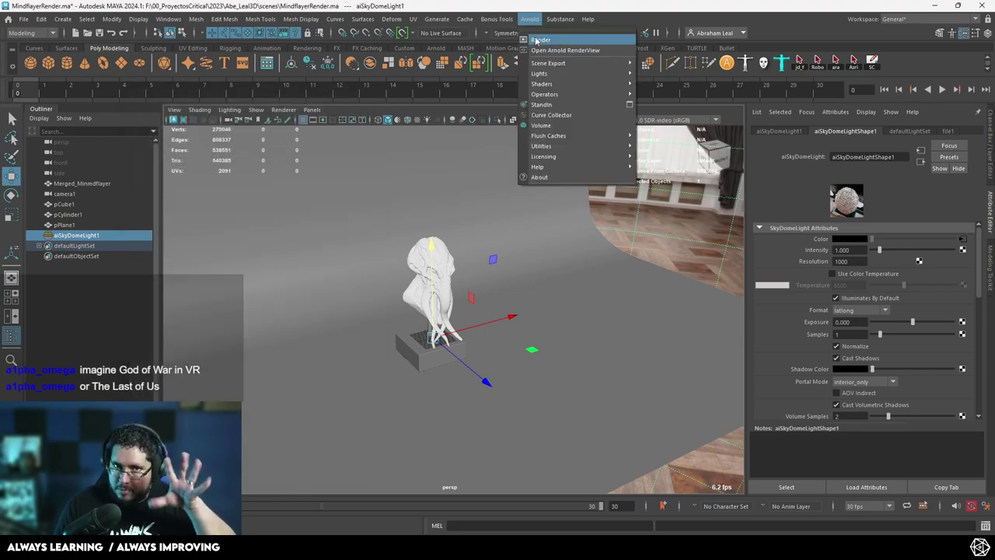
pyautogui.click(539, 40)
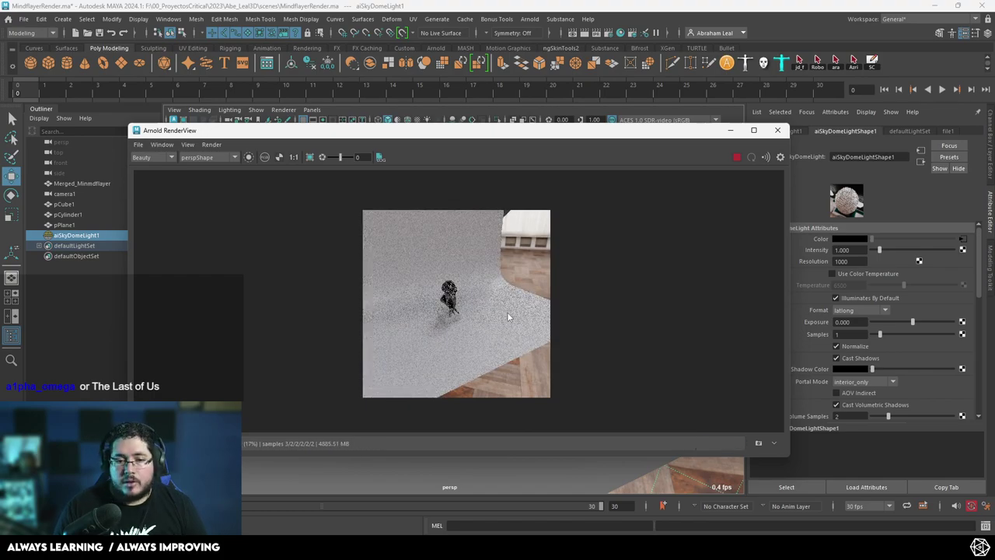
pyautogui.scroll(3, 509, 311)
pyautogui.scroll(-1, 492, 314)
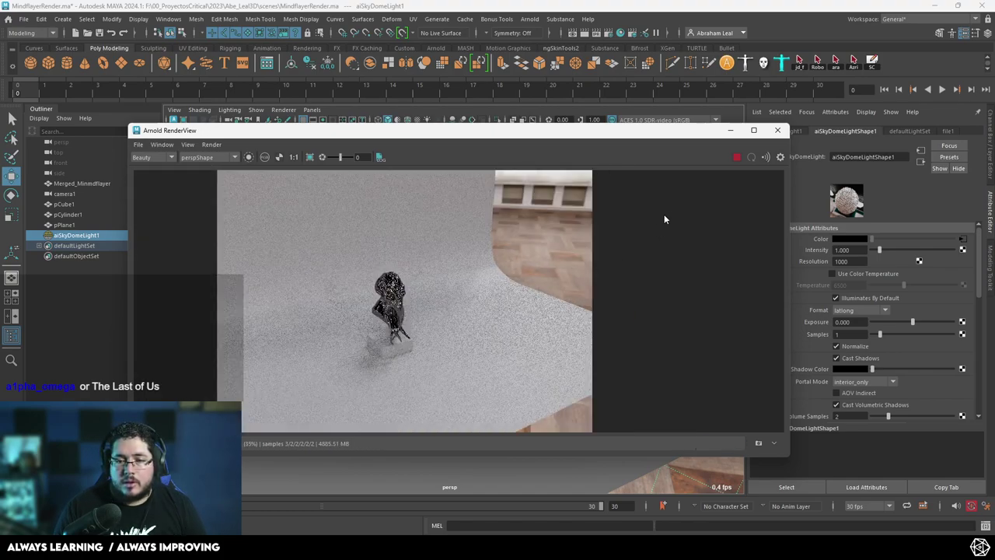
pyautogui.click(737, 157)
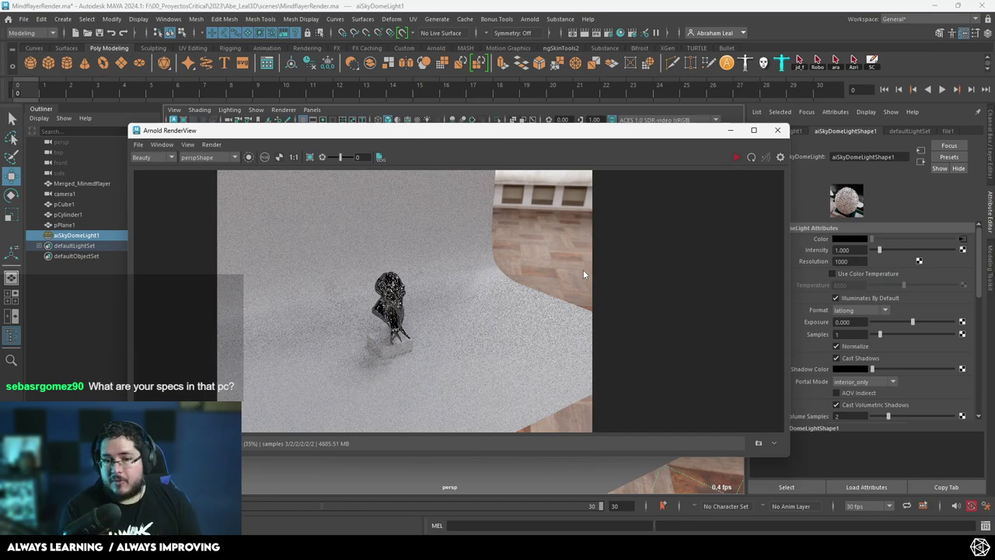
pyautogui.scroll(2, 398, 307)
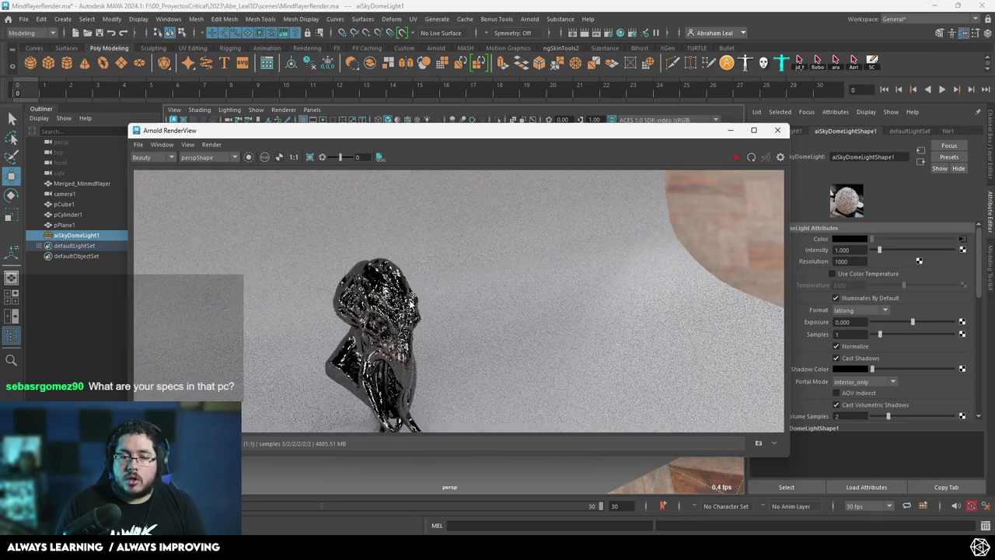
pyautogui.scroll(-1, 424, 309)
pyautogui.moveTo(434, 307); pyautogui.dragTo(447, 269, button='middle')
# - Switch the Arnold RenderView to cameraShape1, run the render, inspect the bust and its base, and minimize the render window
pyautogui.click(225, 160)
pyautogui.click(213, 173)
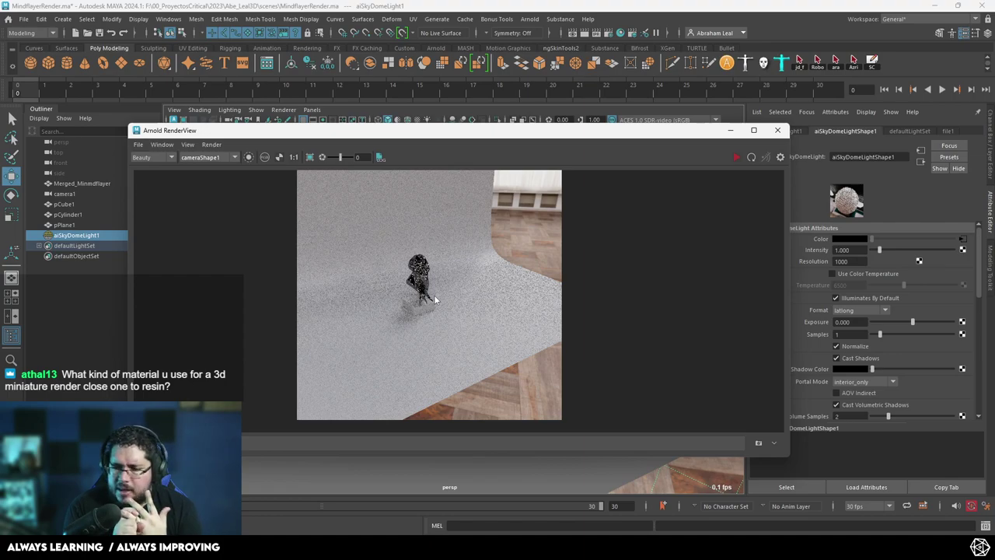
pyautogui.click(737, 157)
pyautogui.scroll(3, 435, 292)
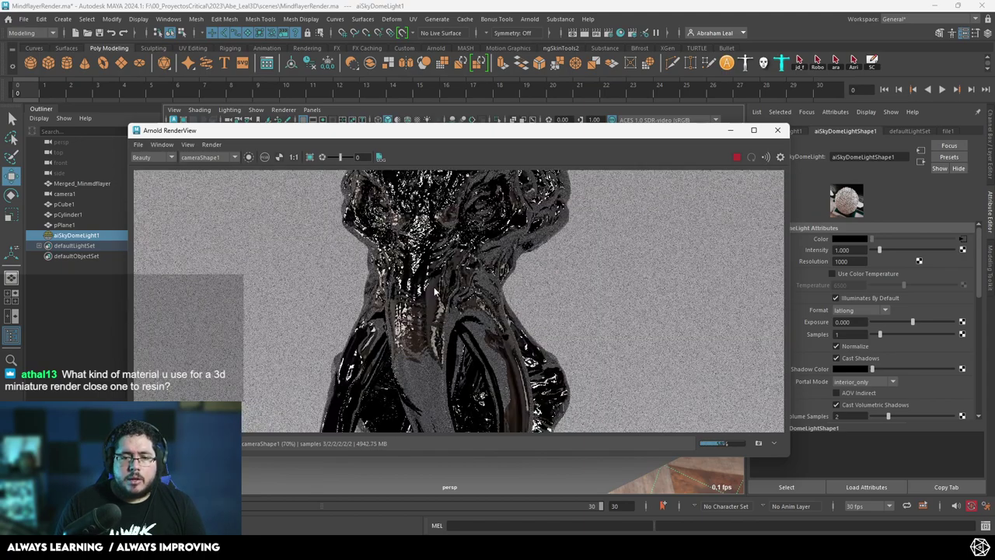
pyautogui.scroll(-2, 497, 269)
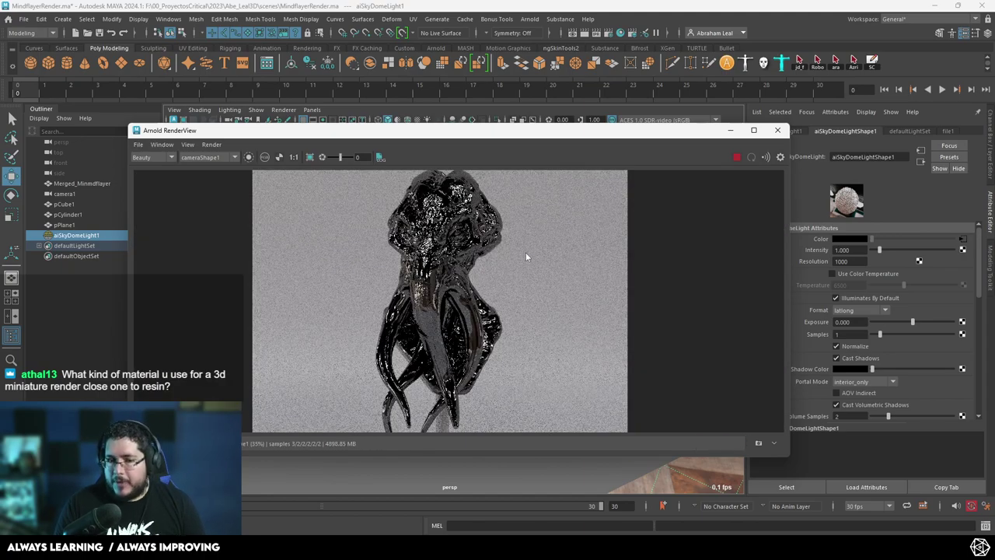
pyautogui.scroll(-5, 534, 244)
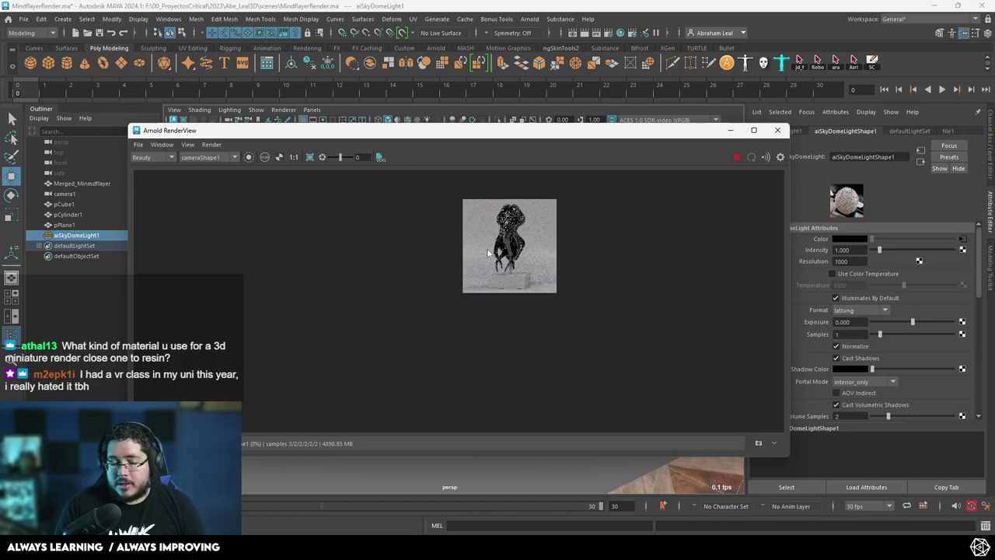
pyautogui.scroll(6, 469, 260)
pyautogui.moveTo(568, 256); pyautogui.dragTo(400, 313, button='middle')
pyautogui.scroll(-4, 401, 313)
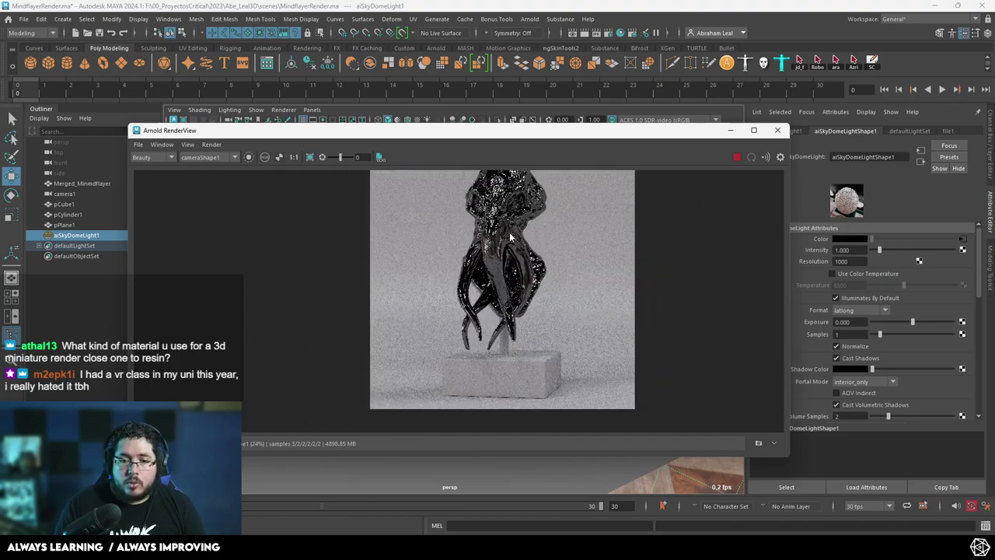
pyautogui.click(730, 131)
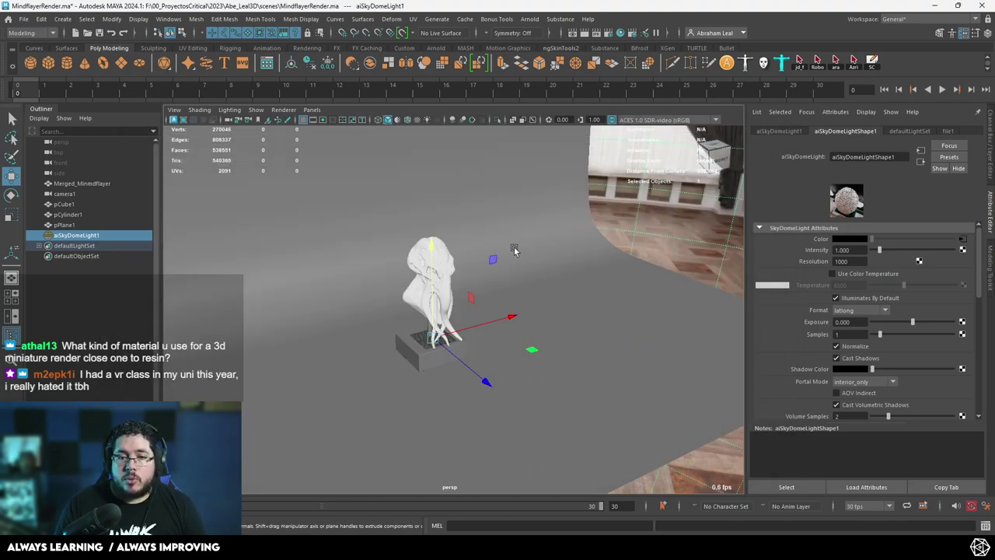
# - Assign a new aiStandardSurface material to the mind flayer bust and name it M_Clay
pyautogui.click(456, 265)
pyautogui.scroll(5, 405, 227)
pyautogui.moveTo(406, 227); pyautogui.dragTo(400, 496, button='right')
pyautogui.click(358, 272)
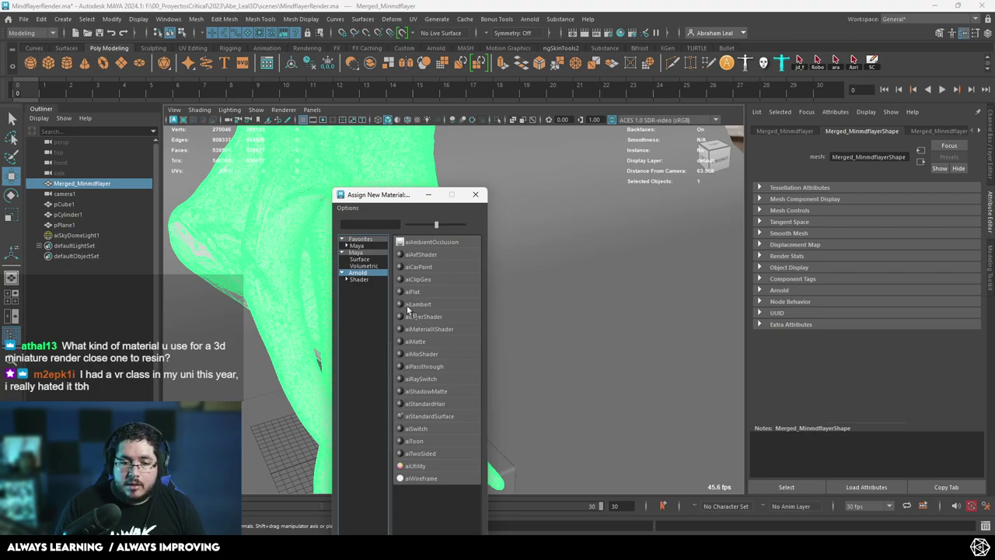
pyautogui.click(432, 414)
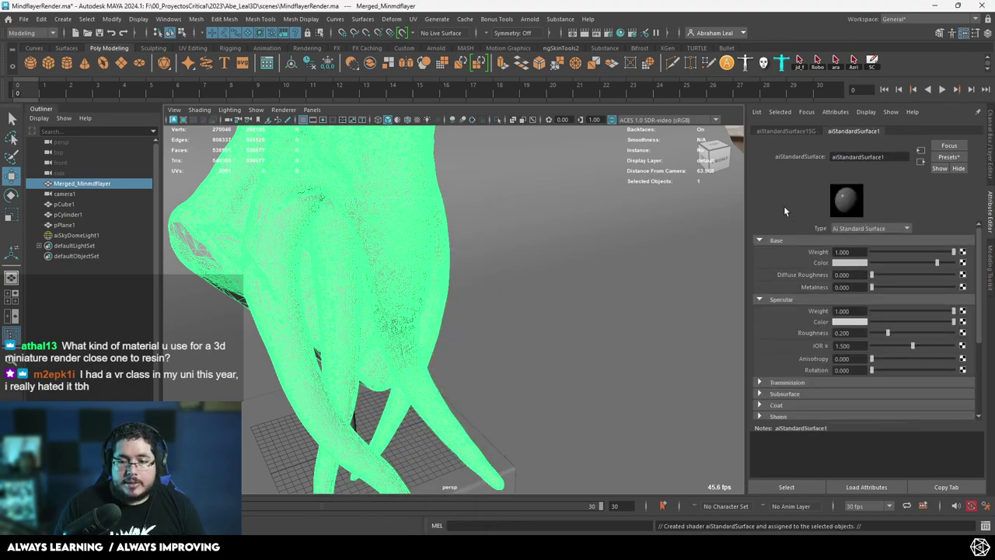
pyautogui.doubleClick(888, 157)
pyautogui.write('M_Clay')
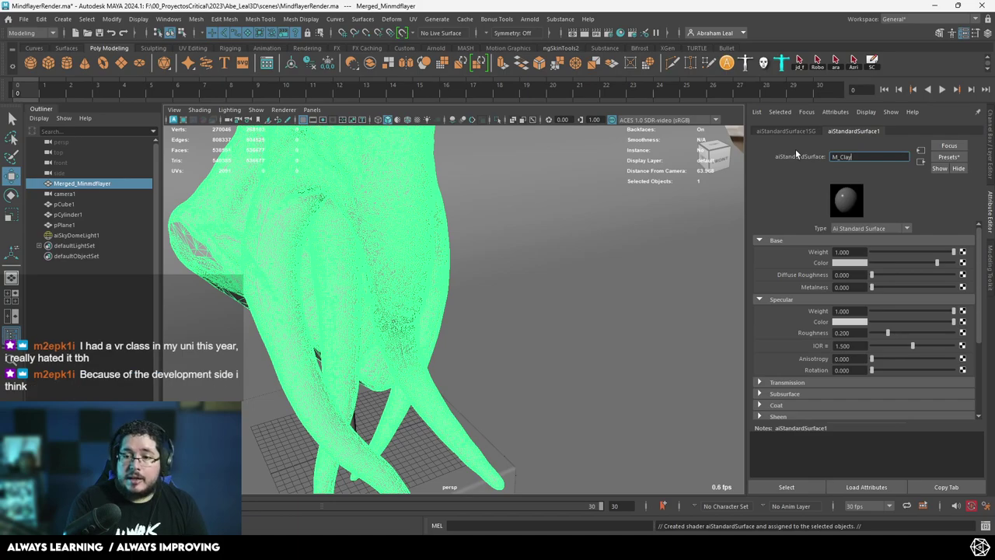
# - Finish naming the material M_Clay, switch to the browser and search Google Images for "chavant clay"
pyautogui.press('Return')
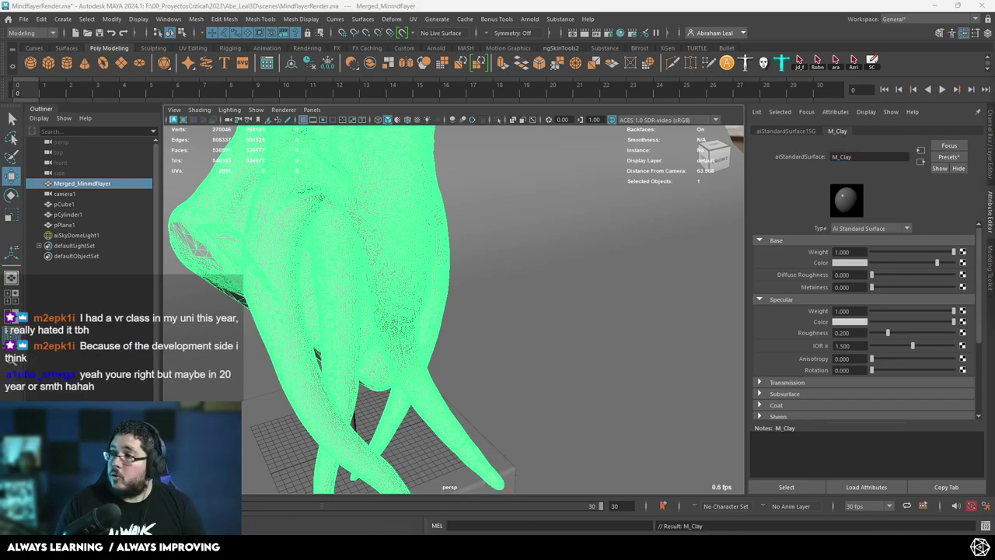
pyautogui.hotkey('alt', 'Tab')
pyautogui.click(524, 28)
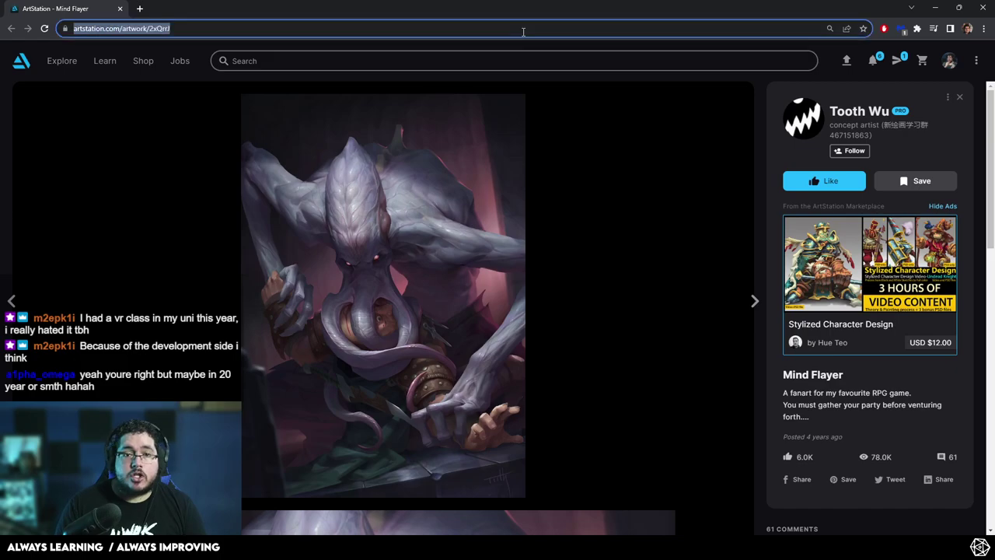
pyautogui.write('chavant vlay')
pyautogui.press('Return')
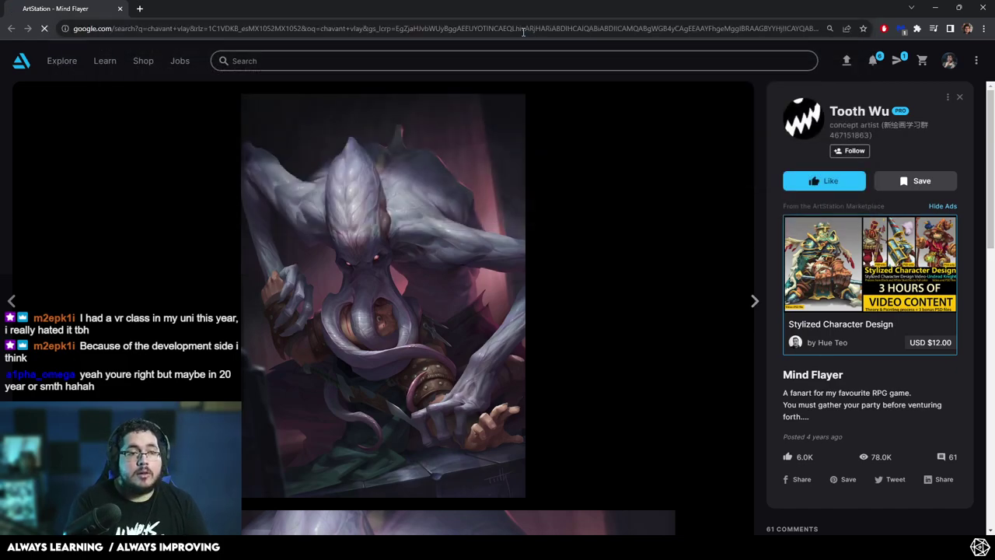
pyautogui.click(171, 72)
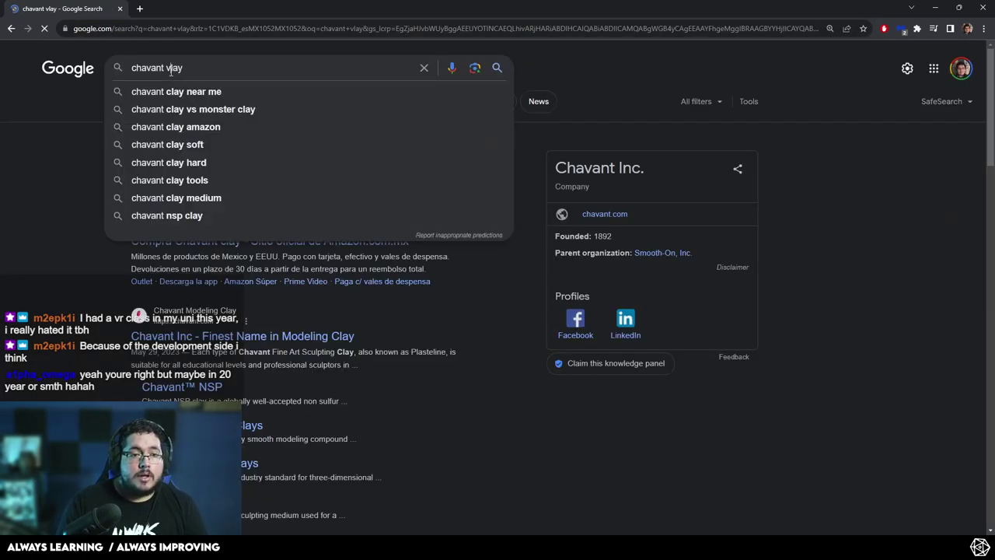
pyautogui.press('BackSpace')
pyautogui.write('c')
pyautogui.press('Return')
pyautogui.click(142, 102)
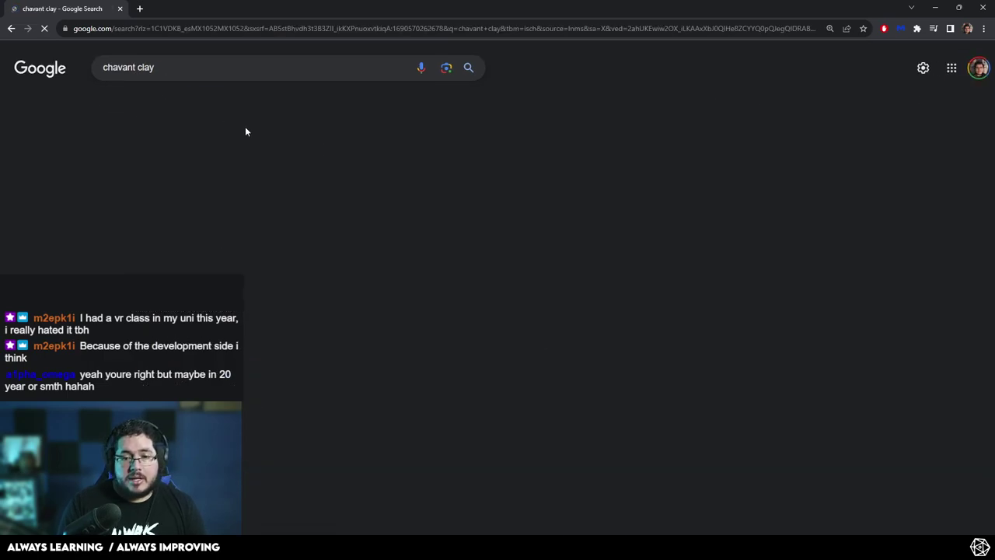
# - Preview the grey-green clay head and the roaring creature sculpture among the image results as colour references
pyautogui.scroll(-2, 620, 326)
pyautogui.click(620, 325)
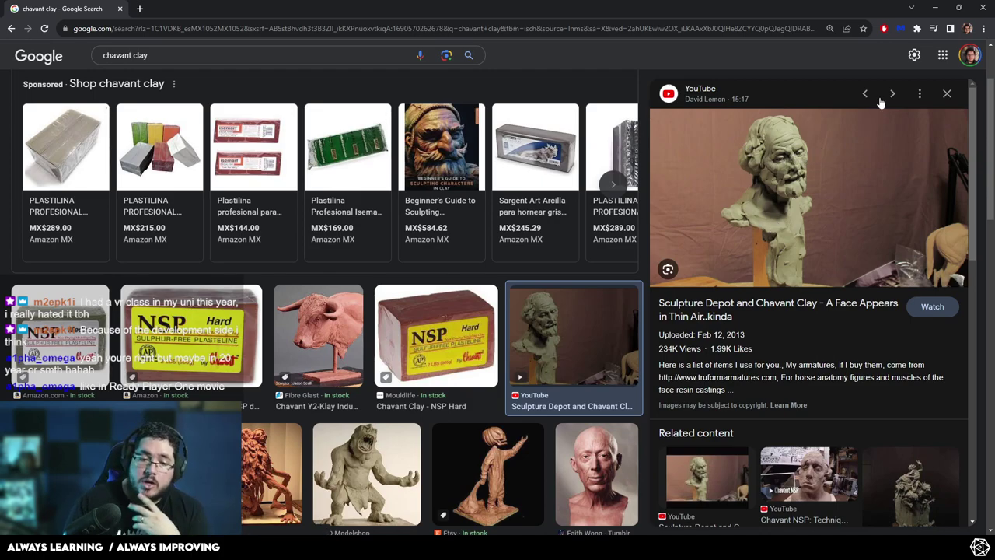
pyautogui.click(388, 453)
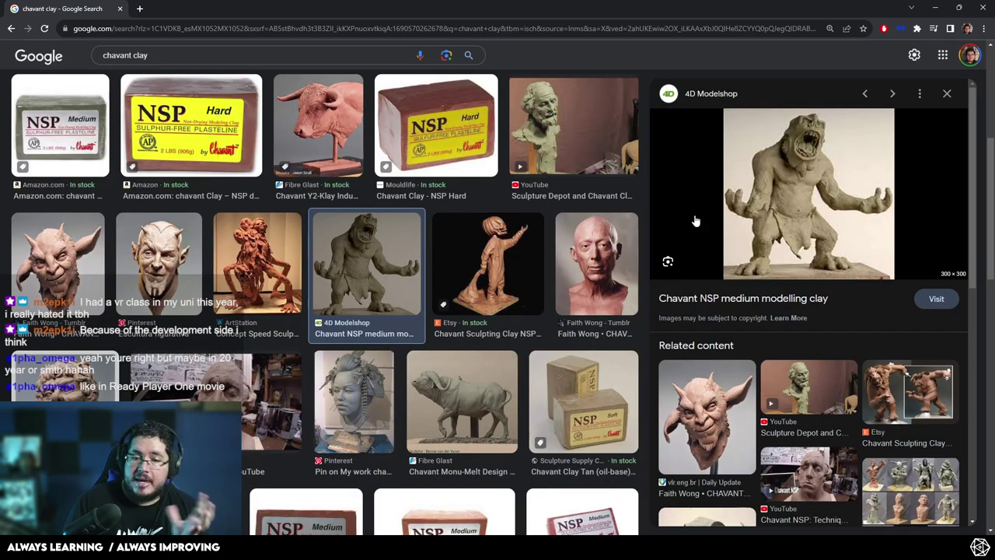
# - Switch back to Maya, set M_Clay's base colour to a muted dark green and its specular roughness to about 0.474
pyautogui.hotkey('alt', 'Tab')
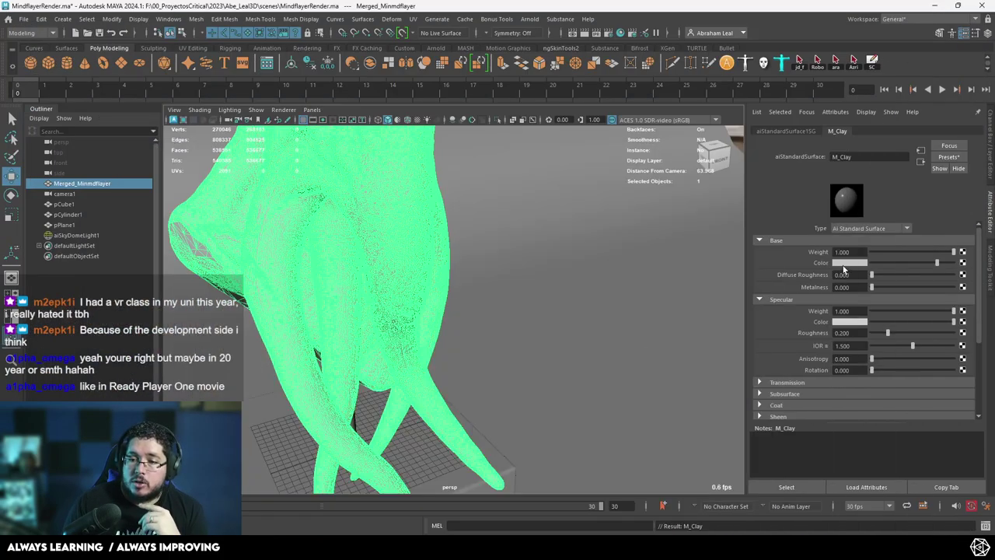
pyautogui.click(843, 262)
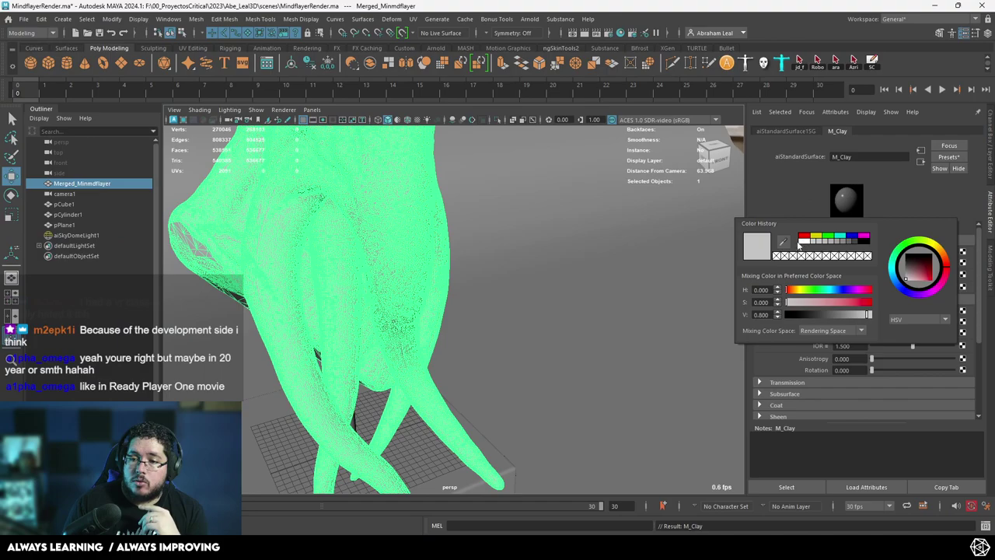
pyautogui.click(827, 236)
pyautogui.moveTo(847, 305); pyautogui.dragTo(831, 318)
pyautogui.click(844, 315)
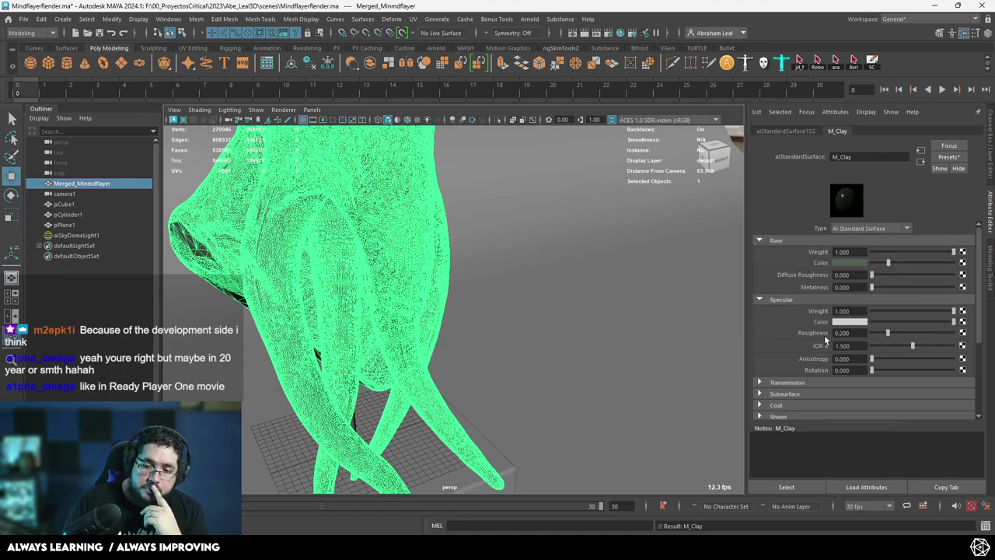
pyautogui.moveTo(905, 335); pyautogui.dragTo(912, 336)
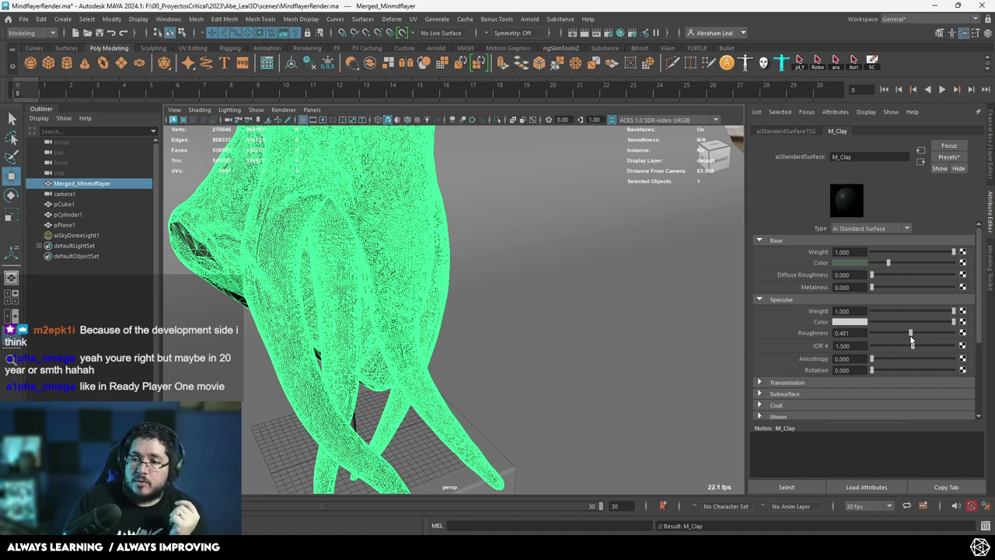
# - Start the Arnold render from cameraShape1 and raise M_Clay's specular roughness to 0.487 while it updates
pyautogui.hotkey('alt', 'Tab')
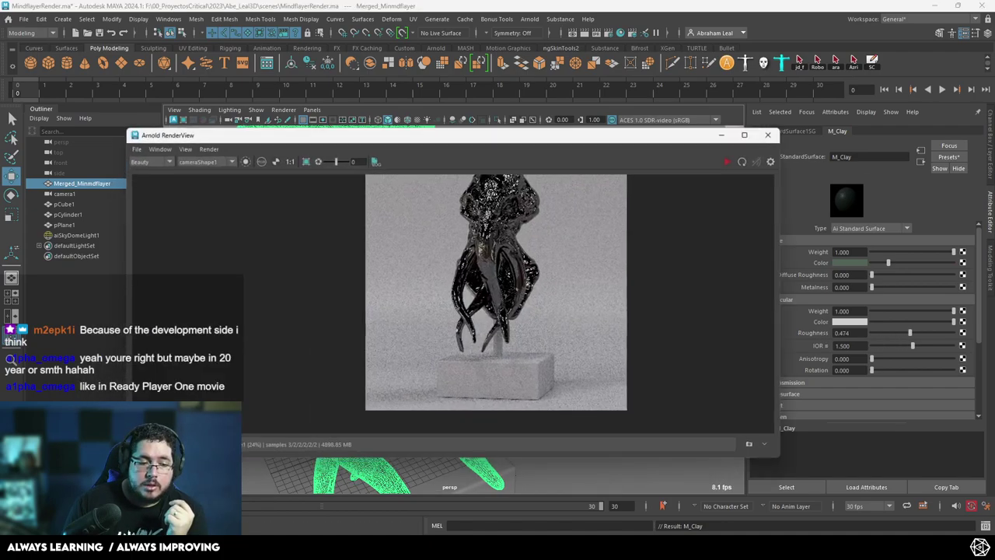
pyautogui.click(737, 157)
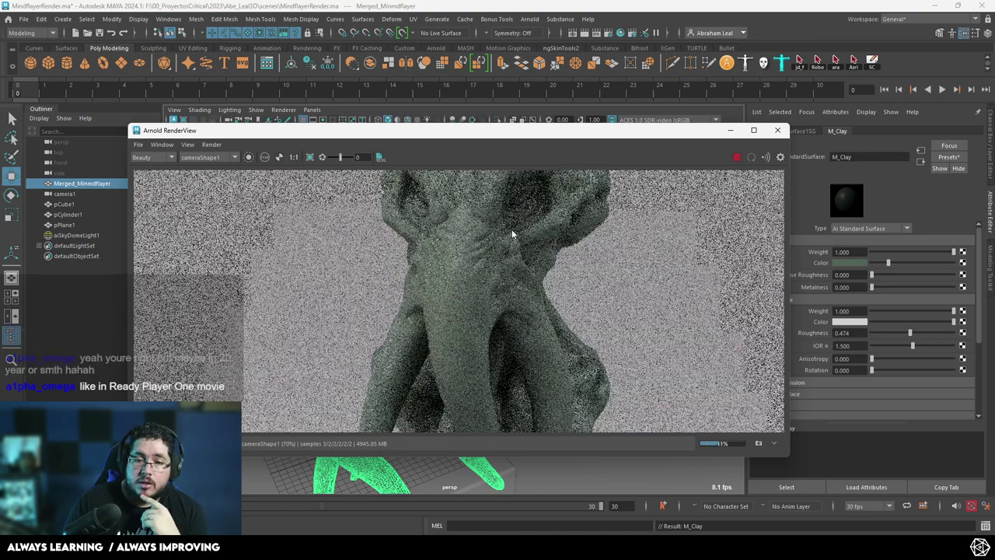
pyautogui.scroll(5, 519, 293)
pyautogui.scroll(-4, 521, 300)
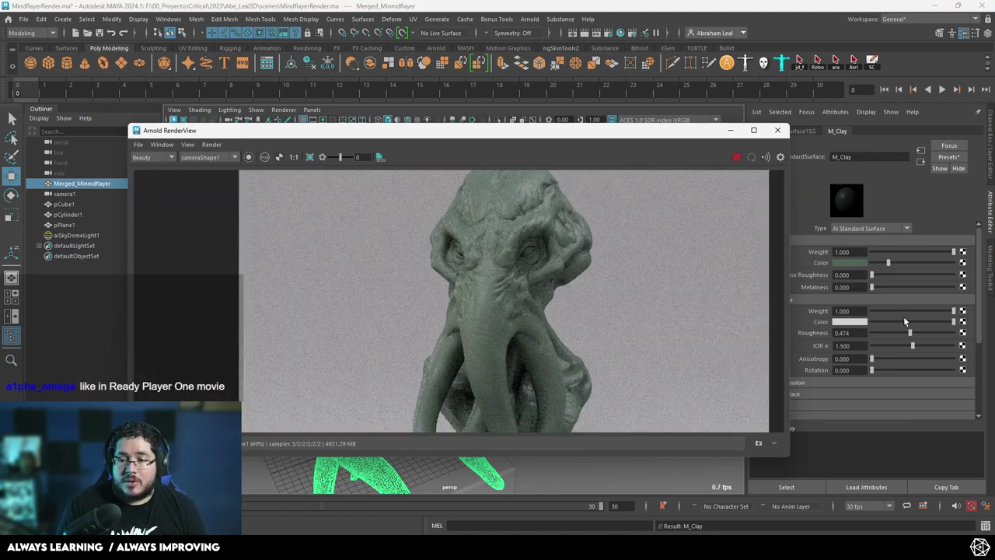
pyautogui.moveTo(909, 334); pyautogui.dragTo(911, 333)
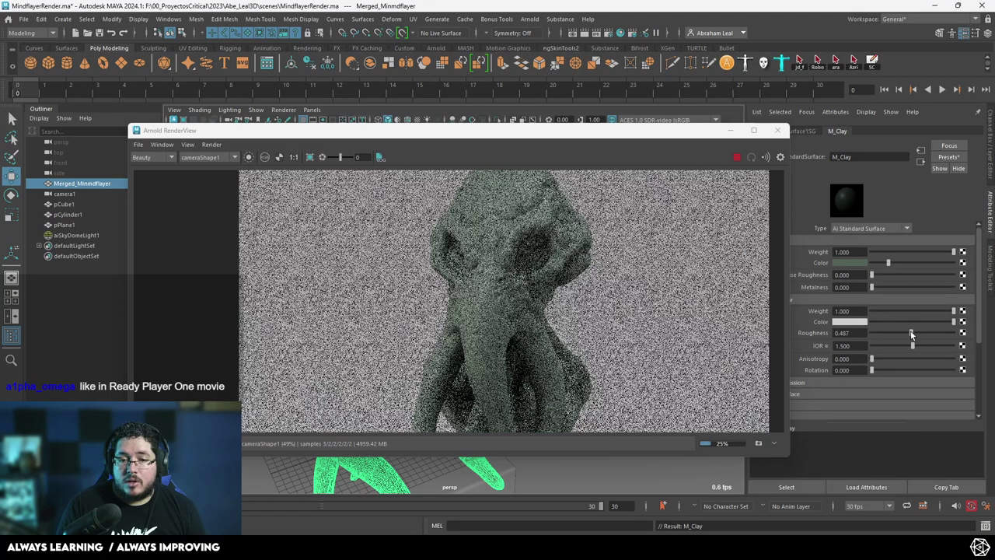
# - Examine the clay shading on the bust's face, eyes and tentacles in the render, stop it and minimize the render window
pyautogui.scroll(3, 490, 272)
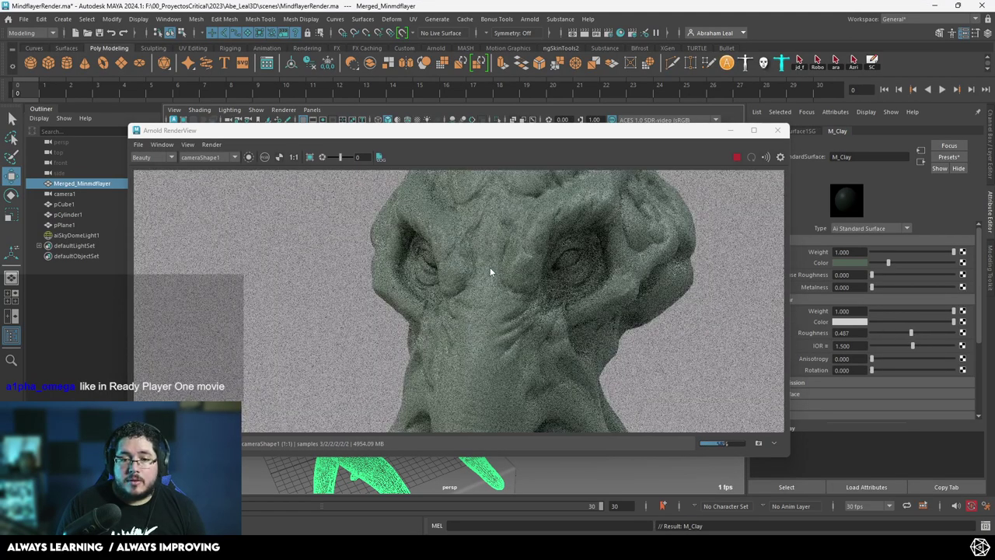
pyautogui.scroll(-4, 491, 273)
pyautogui.scroll(3, 491, 273)
pyautogui.scroll(-1, 495, 282)
pyautogui.scroll(-1, 498, 280)
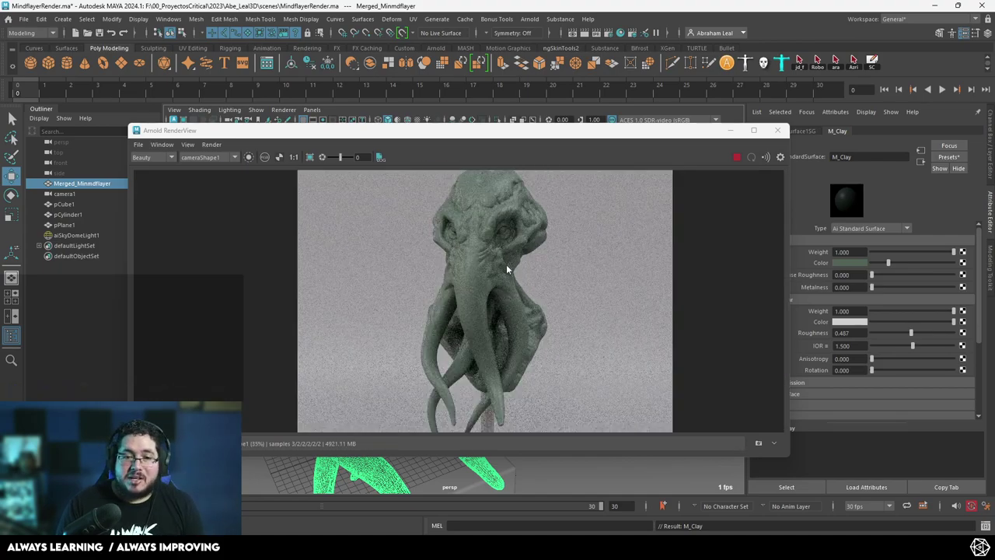
pyautogui.scroll(3, 490, 257)
pyautogui.scroll(-1, 487, 250)
pyautogui.scroll(2, 506, 250)
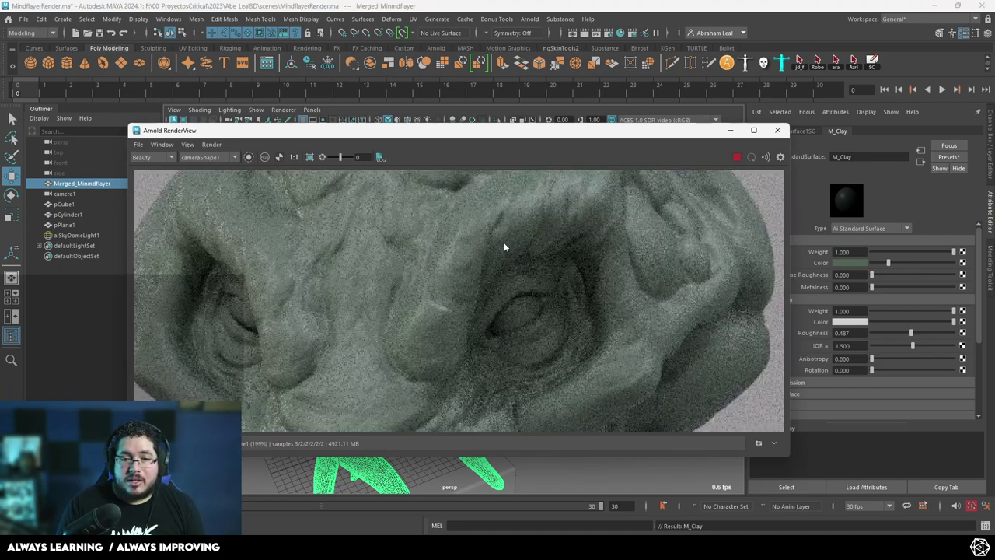
pyautogui.scroll(-6, 488, 284)
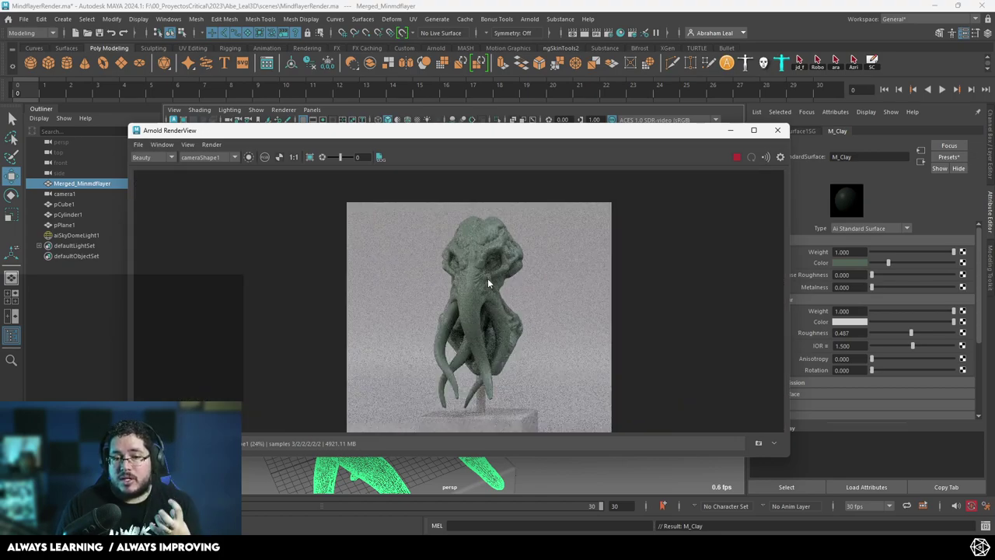
pyautogui.scroll(5, 506, 260)
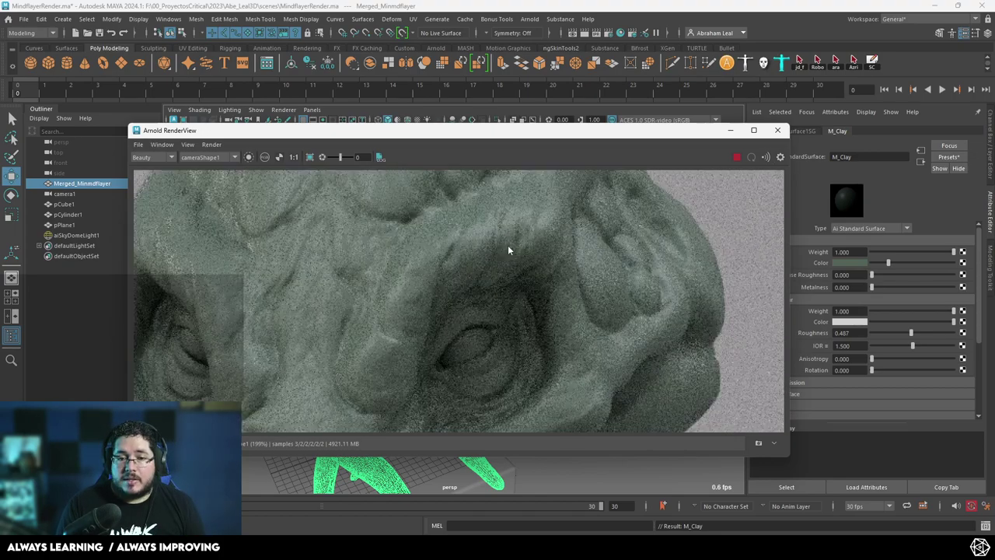
pyautogui.scroll(-2, 508, 250)
pyautogui.scroll(-3, 508, 253)
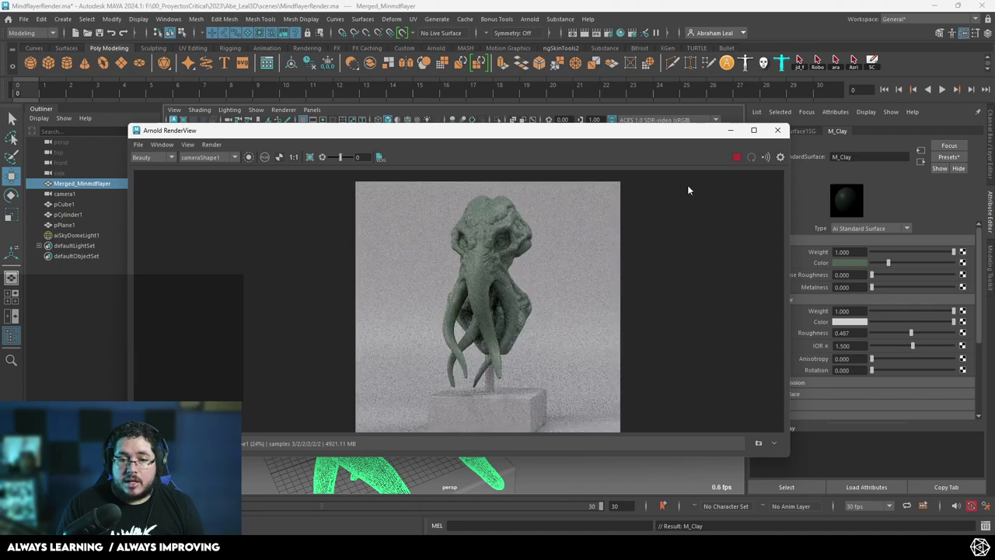
pyautogui.click(736, 159)
pyautogui.click(731, 130)
# - Assign a new aiStandardSurface material to the cube base, with a near-black base colour and slightly higher specular roughness
pyautogui.keyDown('alt'); pyautogui.moveTo(501, 466); pyautogui.dragTo(639, 164, button='middle'); pyautogui.keyUp('alt')
pyautogui.click(474, 260)
pyautogui.moveTo(472, 239); pyautogui.dragTo(468, 332, button='right')
pyautogui.click(469, 504)
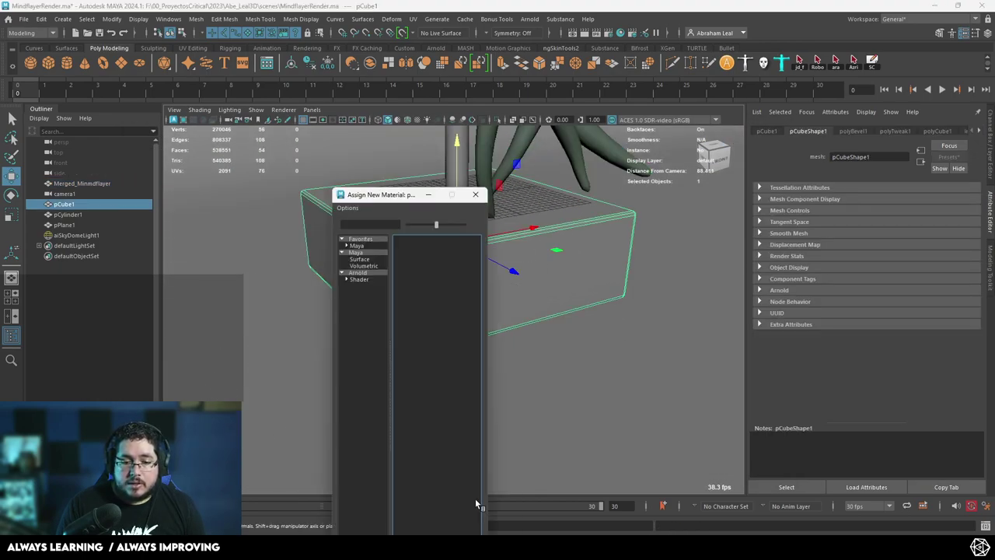
pyautogui.click(359, 272)
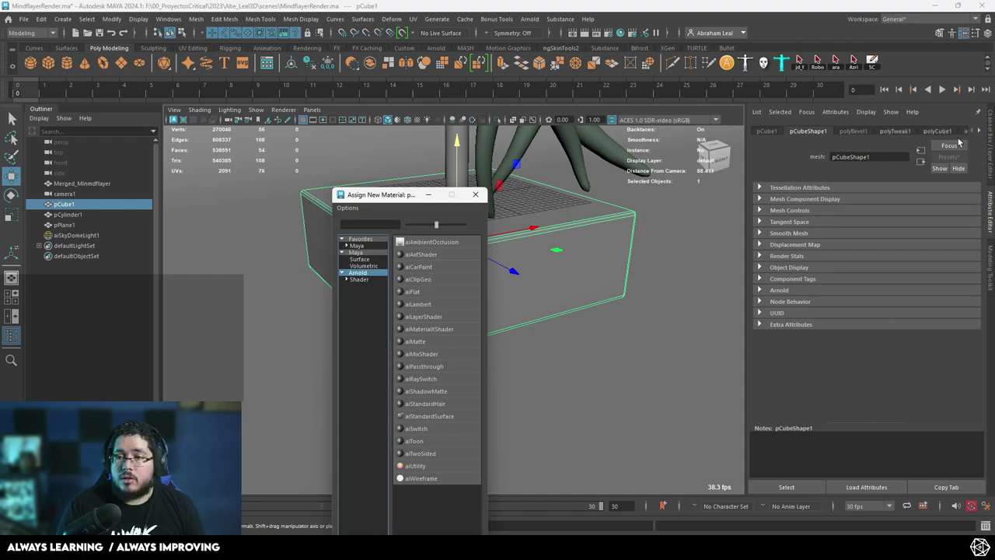
pyautogui.click(430, 416)
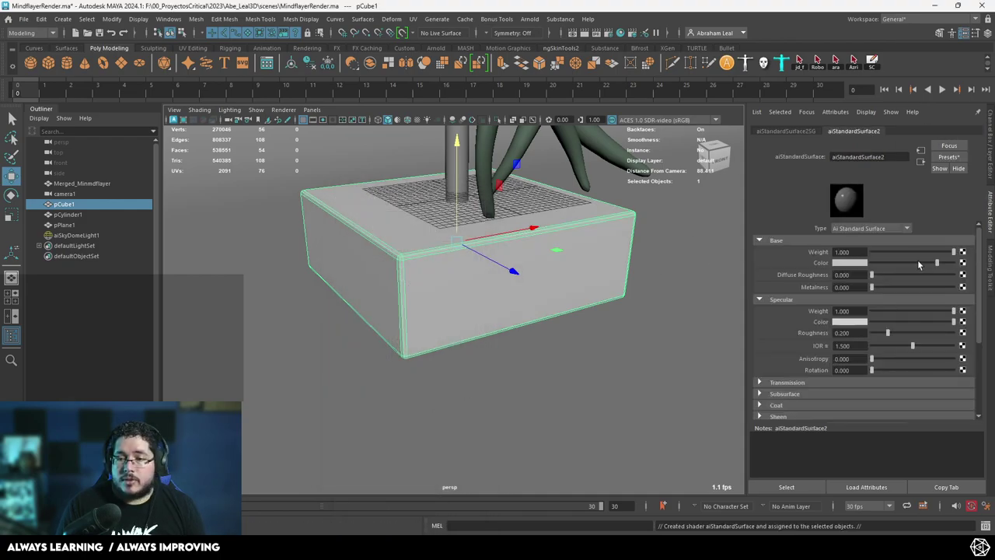
pyautogui.moveTo(918, 264); pyautogui.dragTo(877, 266)
pyautogui.moveTo(887, 333); pyautogui.dragTo(896, 332)
# - Assign a new aiStandardSurface material to the support cylinder and set its metalness to 1
pyautogui.keyDown('alt'); pyautogui.moveTo(613, 315); pyautogui.dragTo(631, 422, button='middle'); pyautogui.keyUp('alt')
pyautogui.click(489, 324)
pyautogui.moveTo(491, 311); pyautogui.dragTo(481, 505, button='right')
pyautogui.click(365, 275)
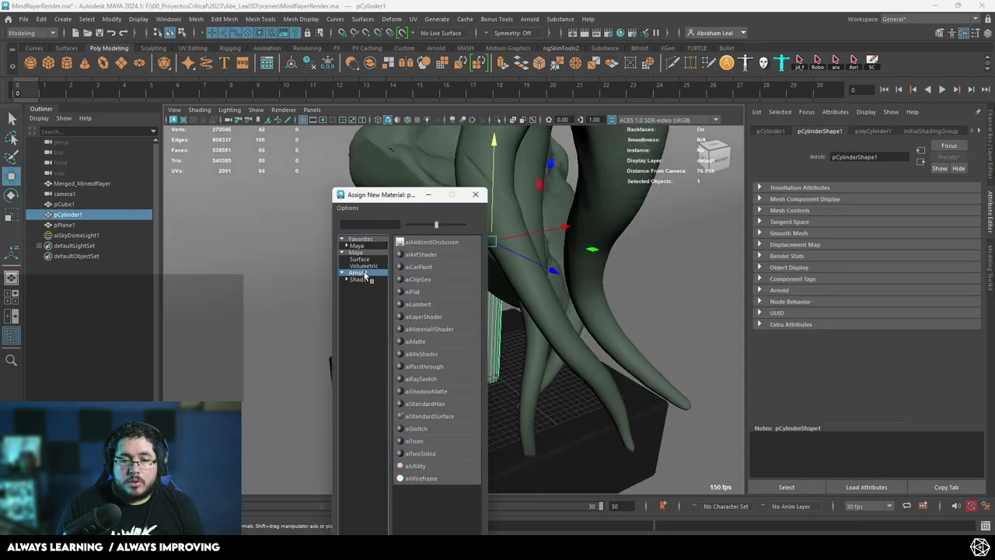
pyautogui.click(430, 415)
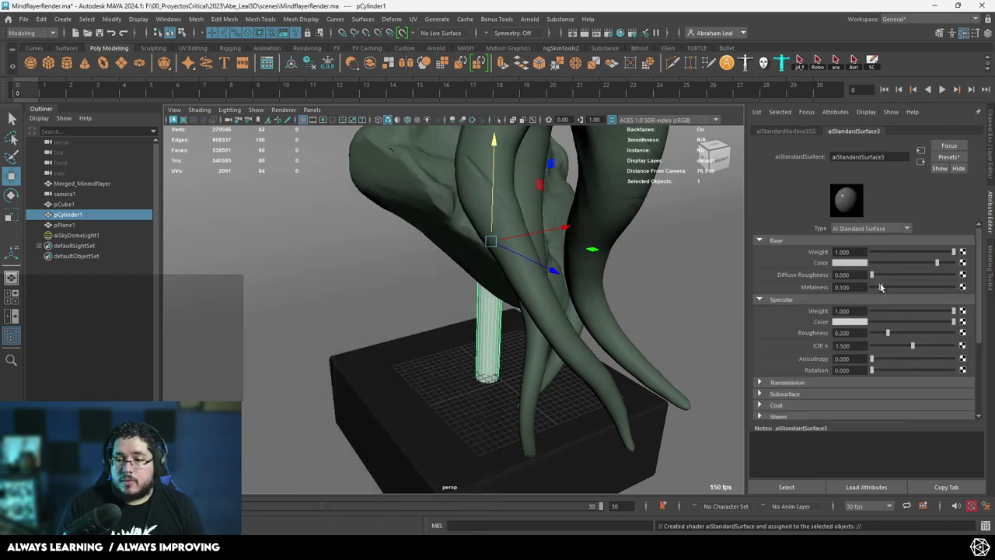
pyautogui.moveTo(881, 287); pyautogui.dragTo(984, 287)
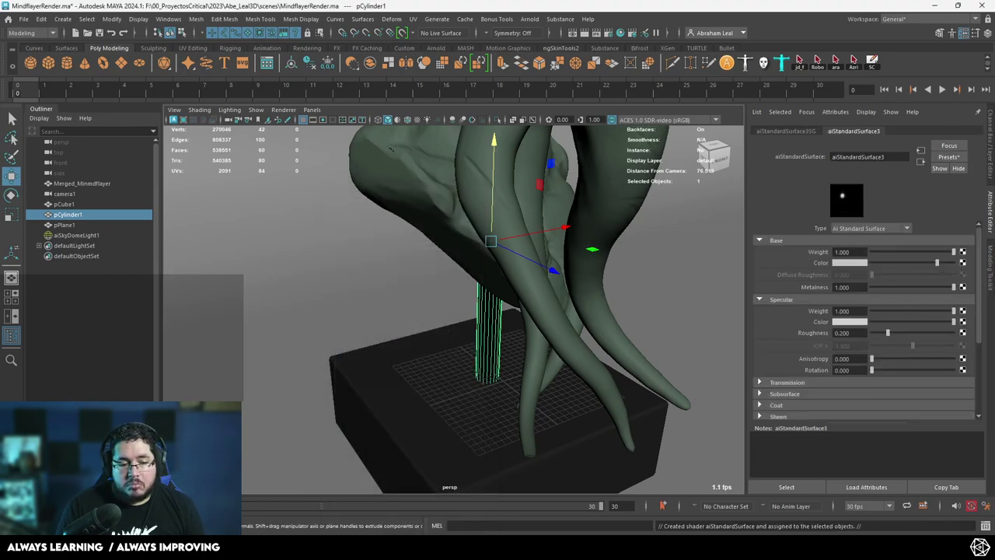
# - Run the render again, inspect the dark base and metal support rod up close, and close the render window
pyautogui.hotkey('alt', 'Tab')
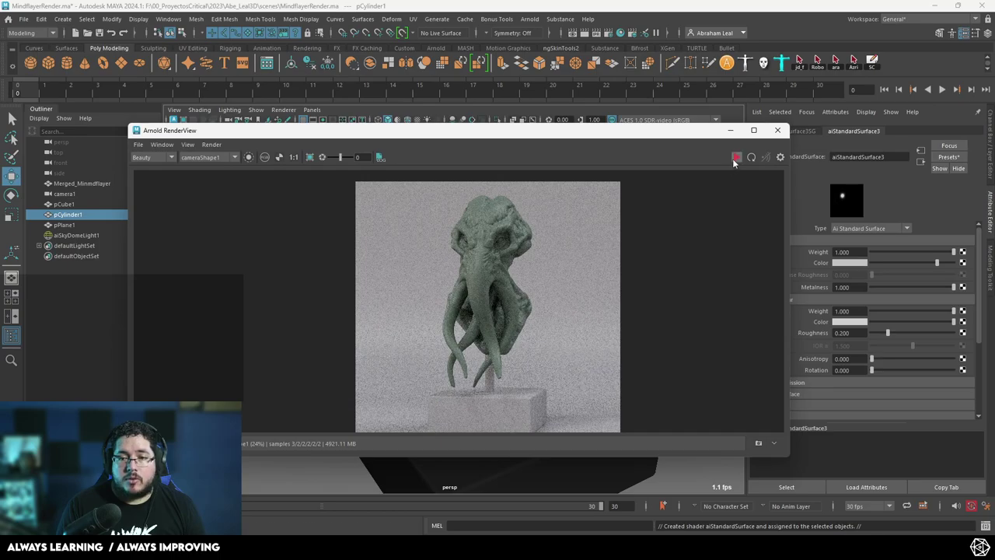
pyautogui.scroll(-2, 528, 318)
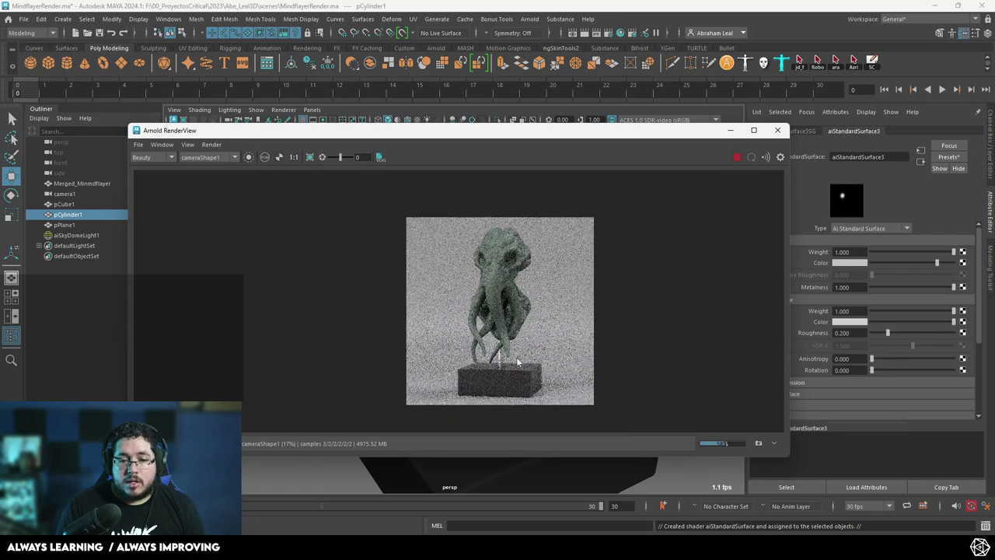
pyautogui.scroll(3, 510, 299)
pyautogui.scroll(1, 510, 300)
pyautogui.scroll(-3, 510, 300)
pyautogui.moveTo(541, 335); pyautogui.dragTo(537, 287, button='middle')
pyautogui.scroll(2, 537, 288)
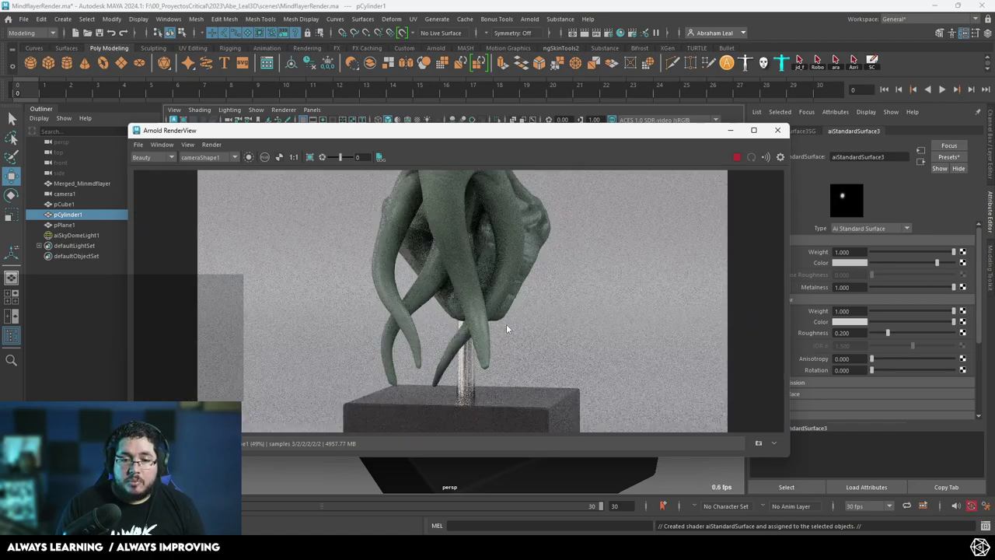
pyautogui.scroll(-3, 506, 325)
pyautogui.click(778, 130)
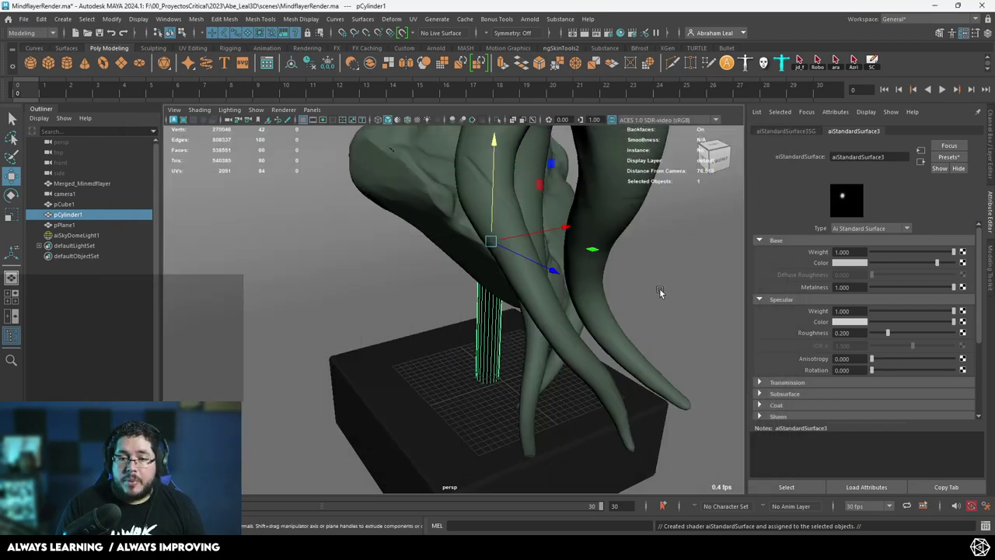
# - Assign a new aiStandardSurface material to the backdrop plane, with a mid-grey base colour and specular roughness of 0.577
pyautogui.click(660, 292)
pyautogui.moveTo(660, 291); pyautogui.dragTo(634, 504, button='right')
pyautogui.click(357, 274)
pyautogui.click(429, 416)
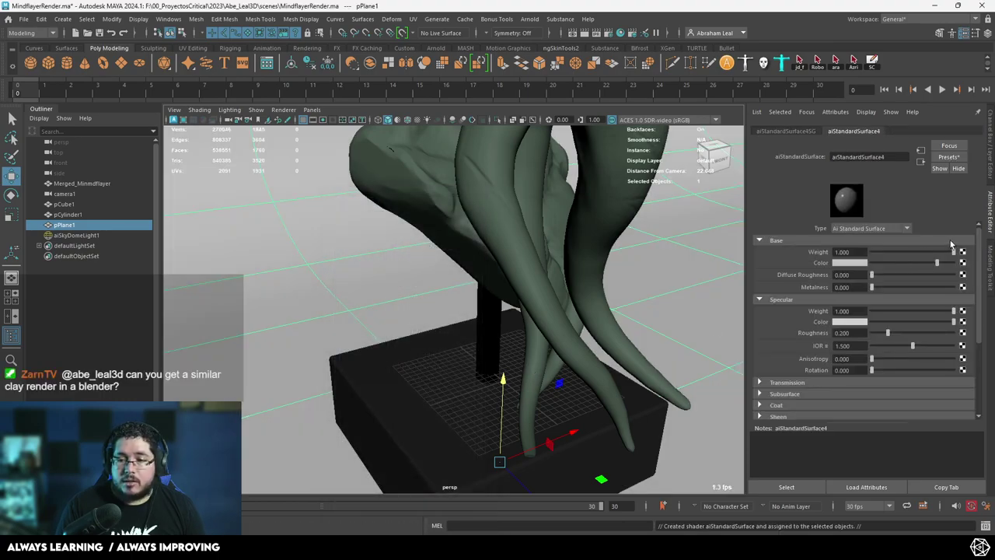
pyautogui.moveTo(888, 332); pyautogui.dragTo(919, 333)
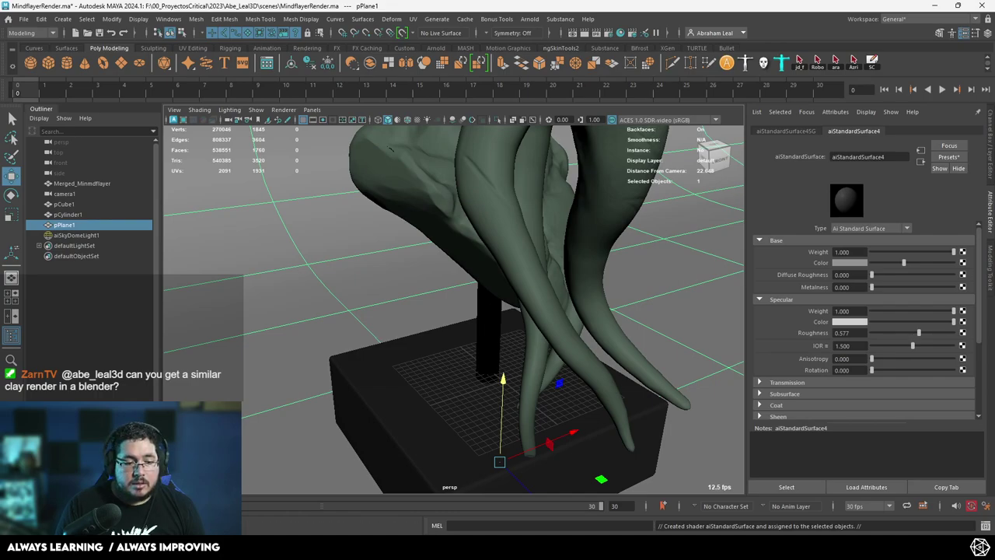
# - Restart the Arnold render and darken the backdrop material's base colour to a very dark grey
pyautogui.hotkey('alt', 'Tab')
pyautogui.click(736, 160)
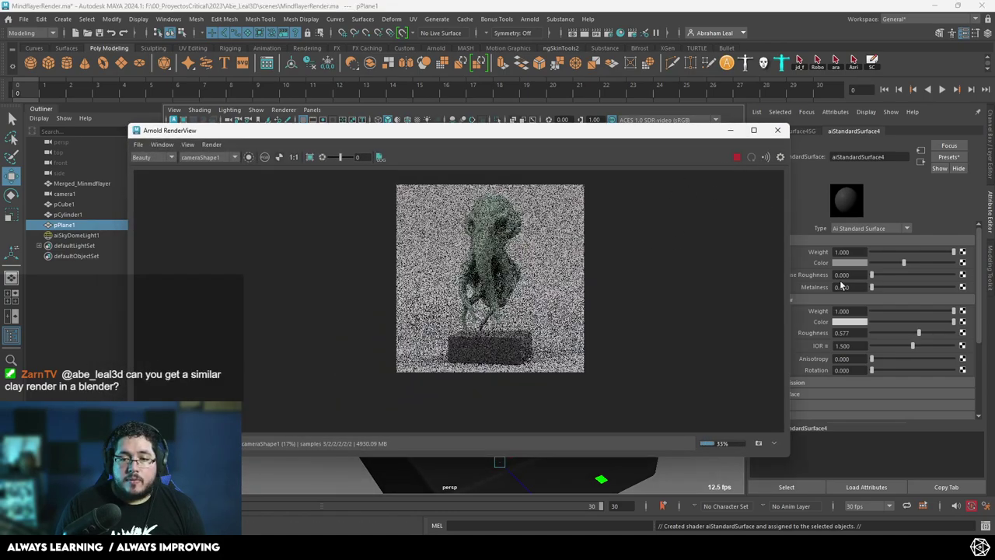
pyautogui.moveTo(903, 262); pyautogui.dragTo(883, 264)
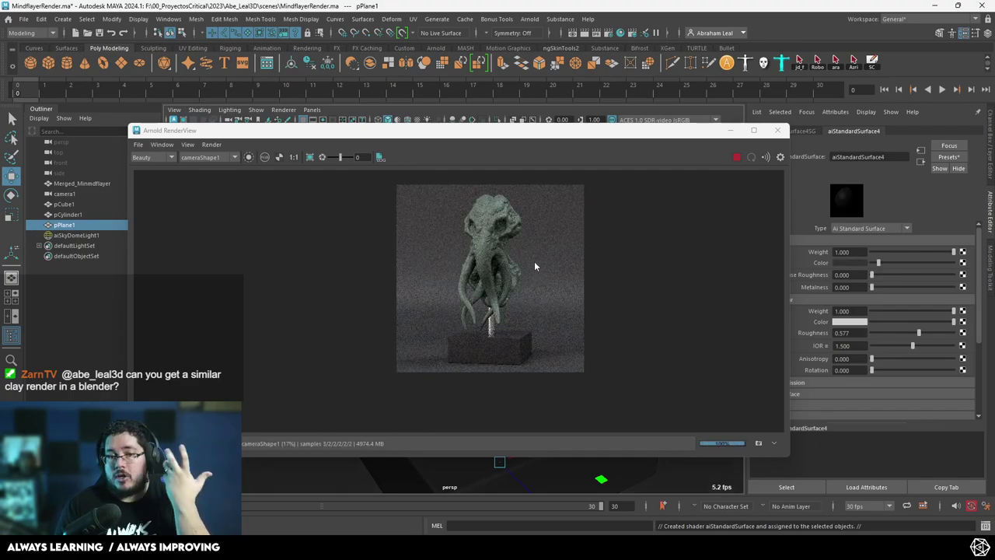
# - Examine the bust's face and tentacles, the base and the backdrop in the Arnold render, both up close and at full frame
pyautogui.scroll(2, 513, 256)
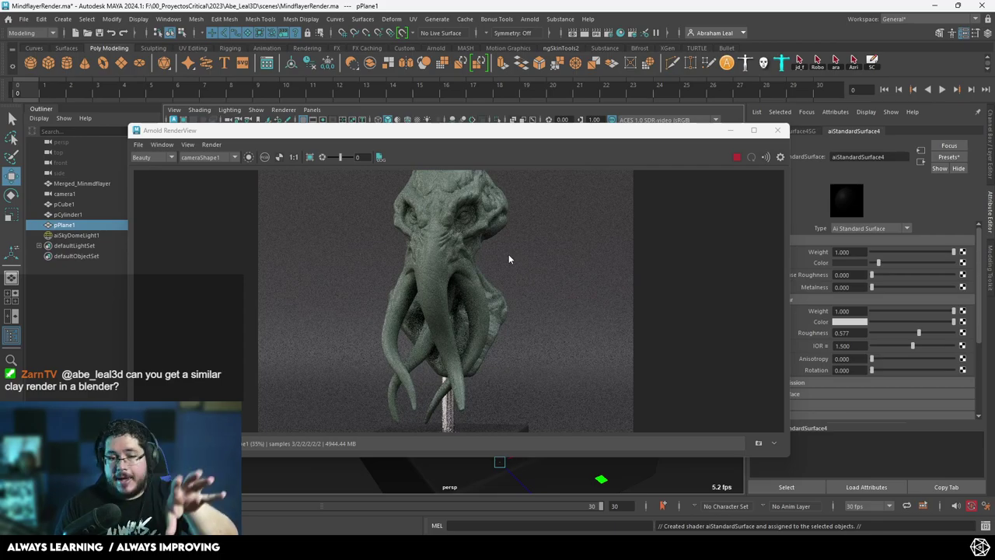
pyautogui.scroll(-2, 509, 254)
pyautogui.scroll(2, 473, 264)
pyautogui.scroll(2, 473, 264)
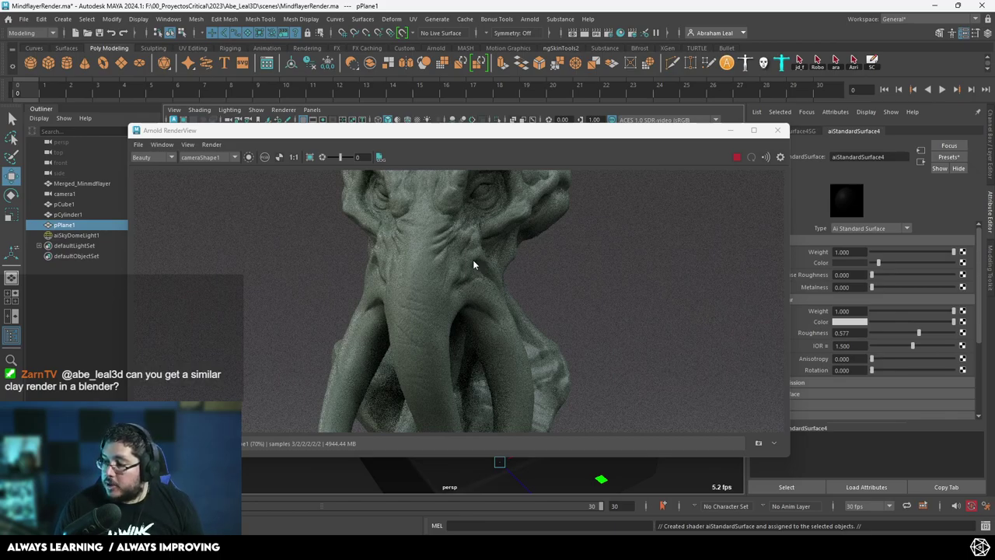
pyautogui.scroll(-3, 473, 264)
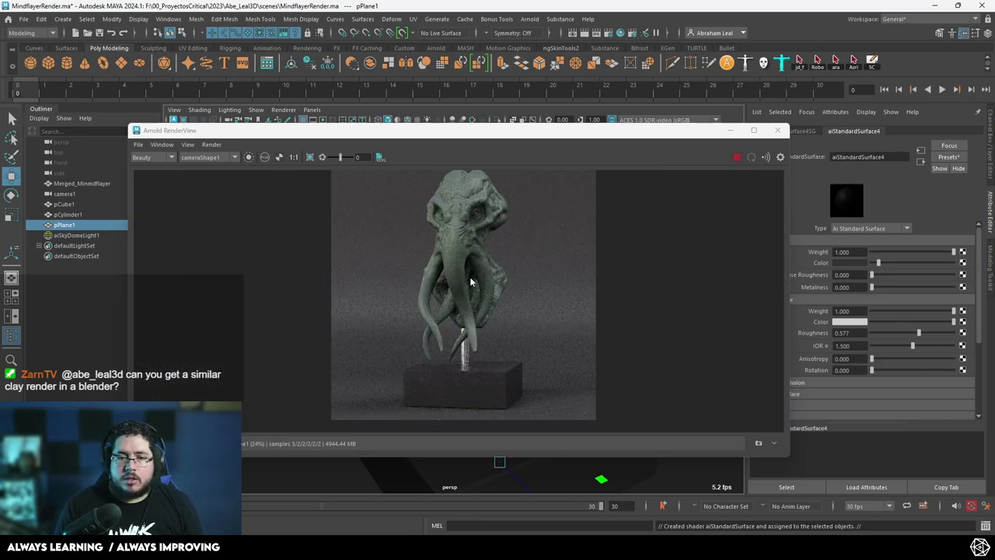
pyautogui.scroll(3, 471, 265)
pyautogui.scroll(-3, 470, 259)
pyautogui.moveTo(493, 257); pyautogui.dragTo(484, 286, button='middle')
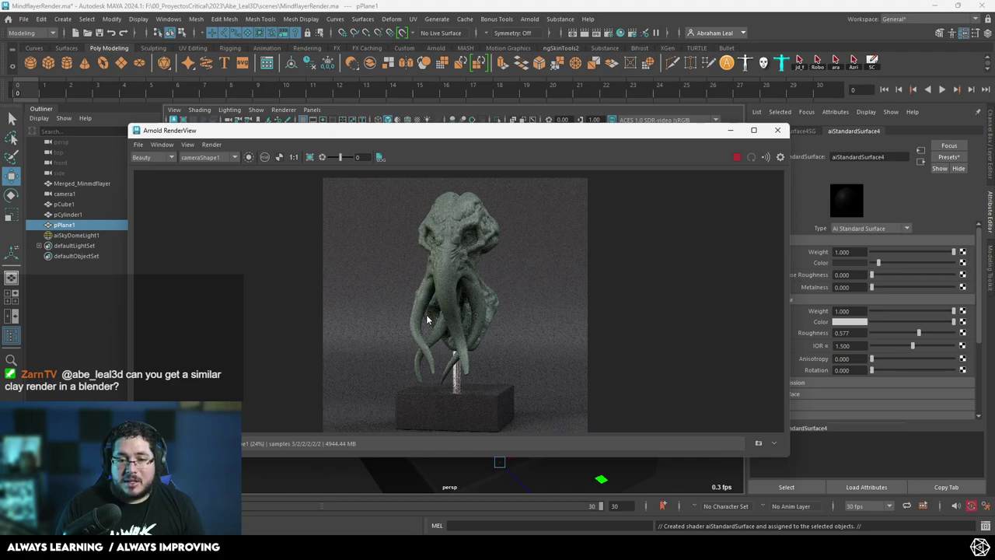
pyautogui.scroll(2, 427, 319)
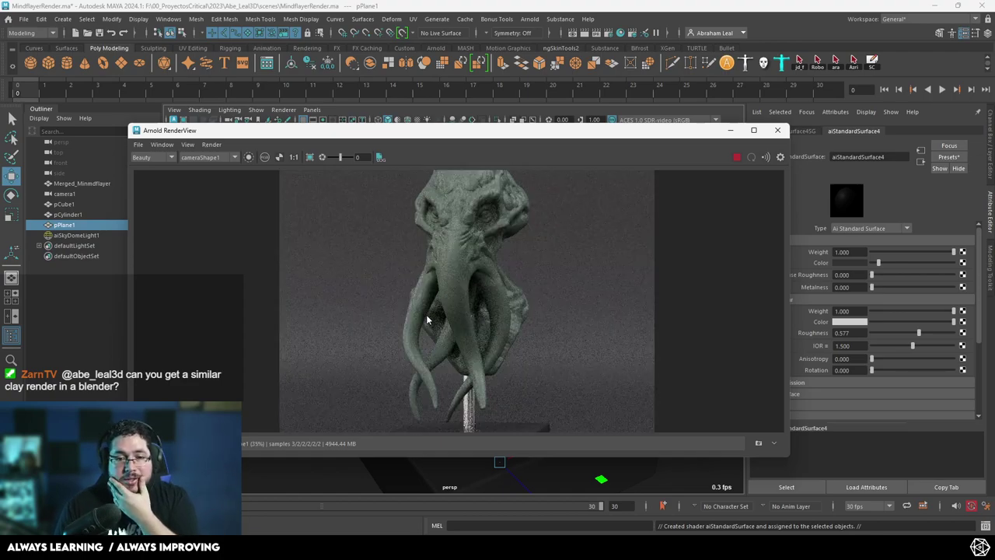
pyautogui.scroll(-2, 427, 319)
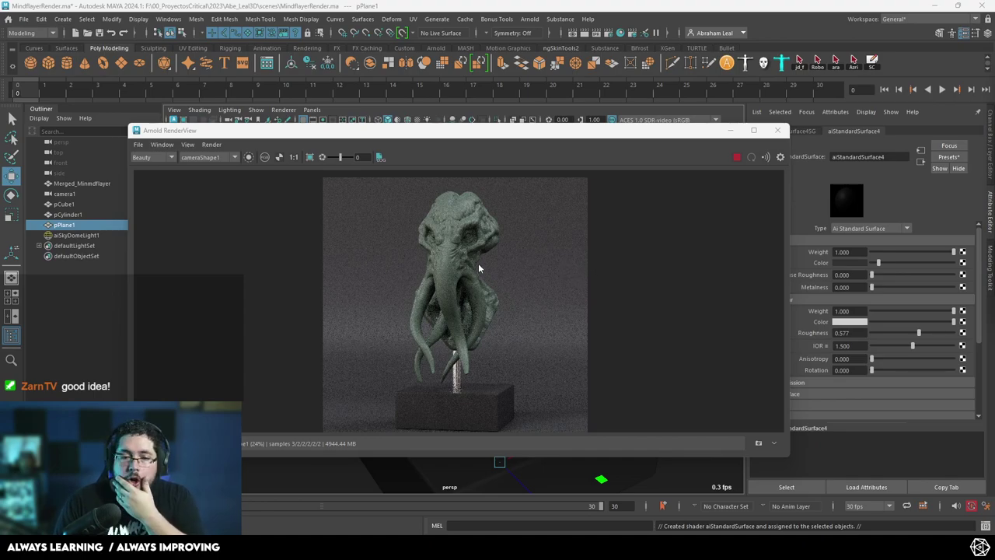
pyautogui.scroll(2, 479, 264)
pyautogui.scroll(-2, 479, 264)
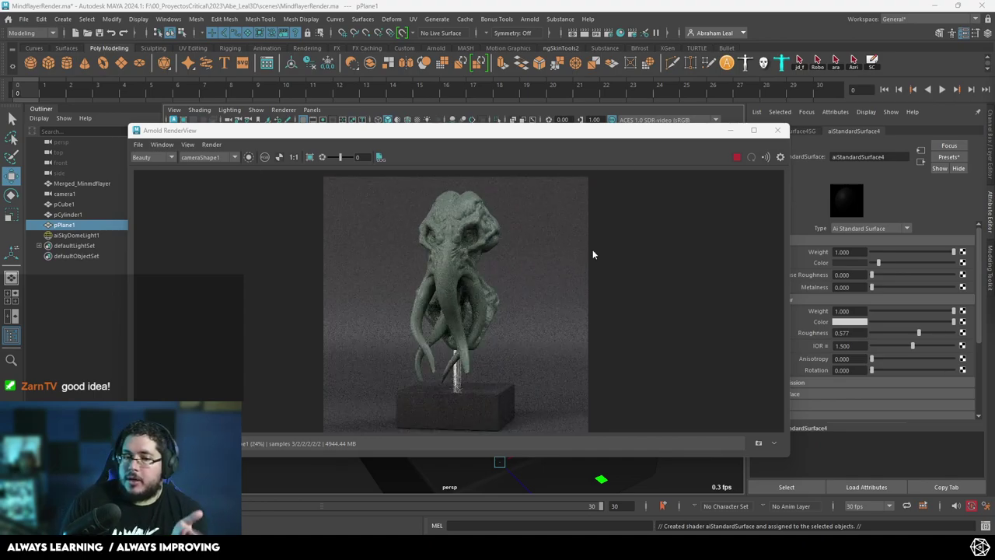
pyautogui.scroll(5, 513, 244)
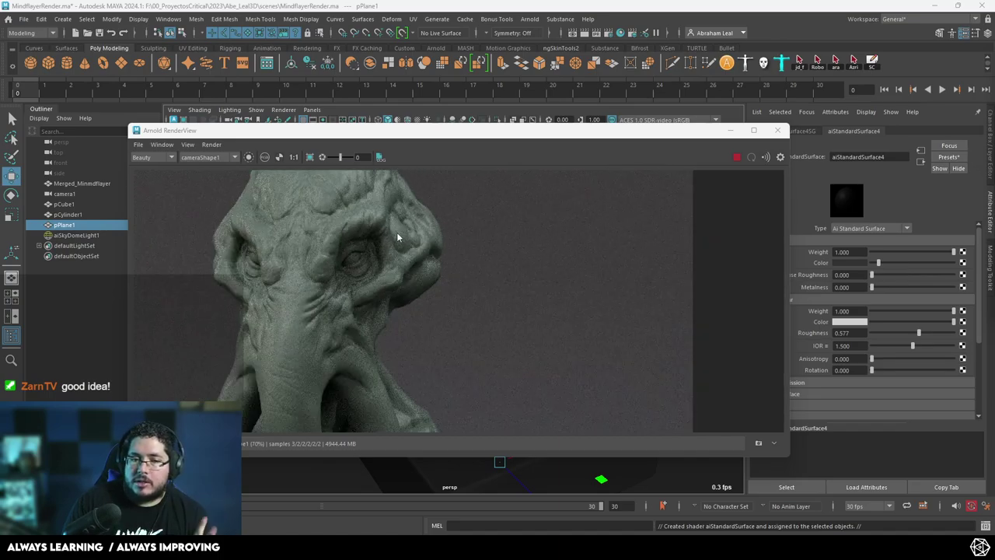
pyautogui.scroll(-5, 397, 232)
# - Add a Denoiser Optix imager to the render's post effects
pyautogui.click(780, 156)
pyautogui.click(599, 195)
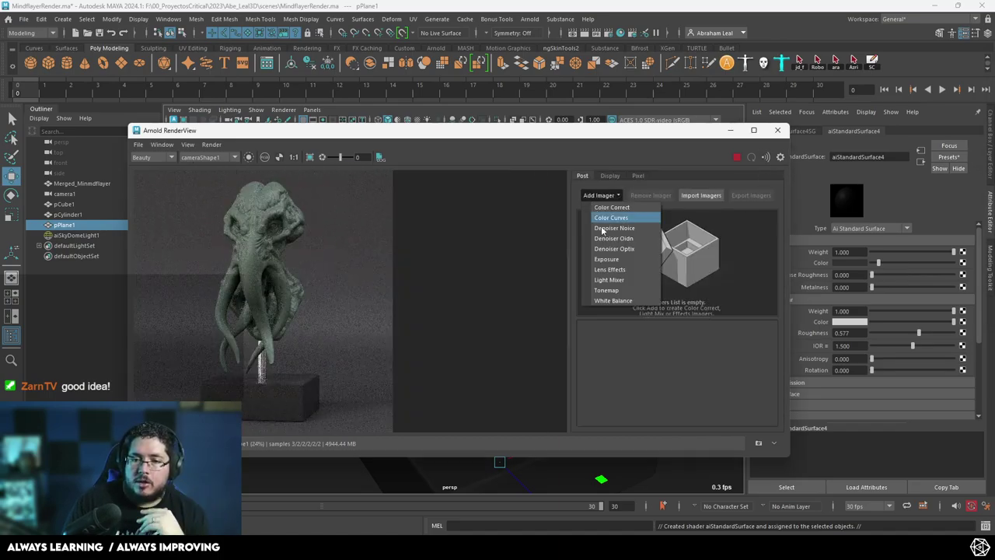
pyautogui.click(615, 248)
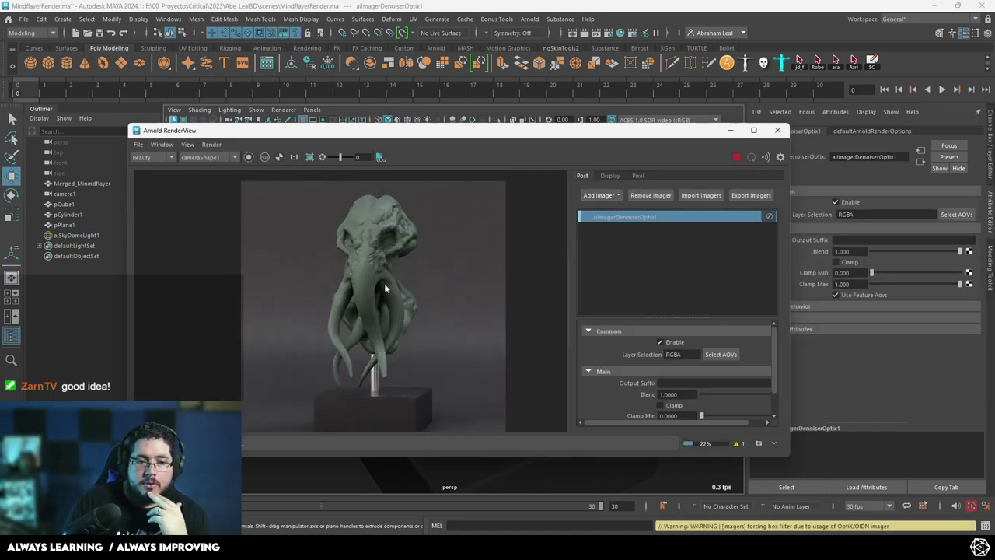
# - Inspect the denoised render's facial details and overall look at several magnifications
pyautogui.scroll(6, 386, 272)
pyautogui.scroll(-2, 330, 226)
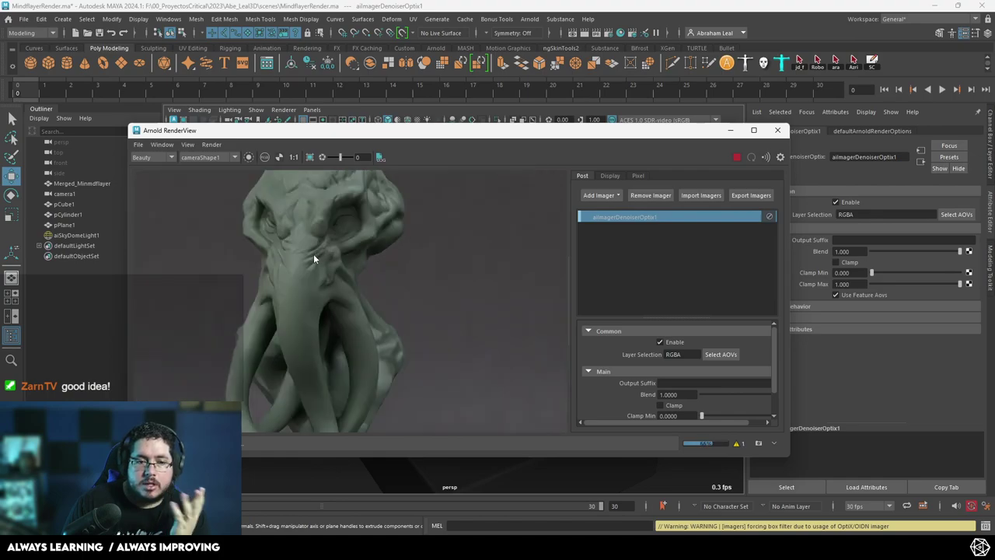
pyautogui.scroll(4, 314, 253)
pyautogui.scroll(-3, 326, 288)
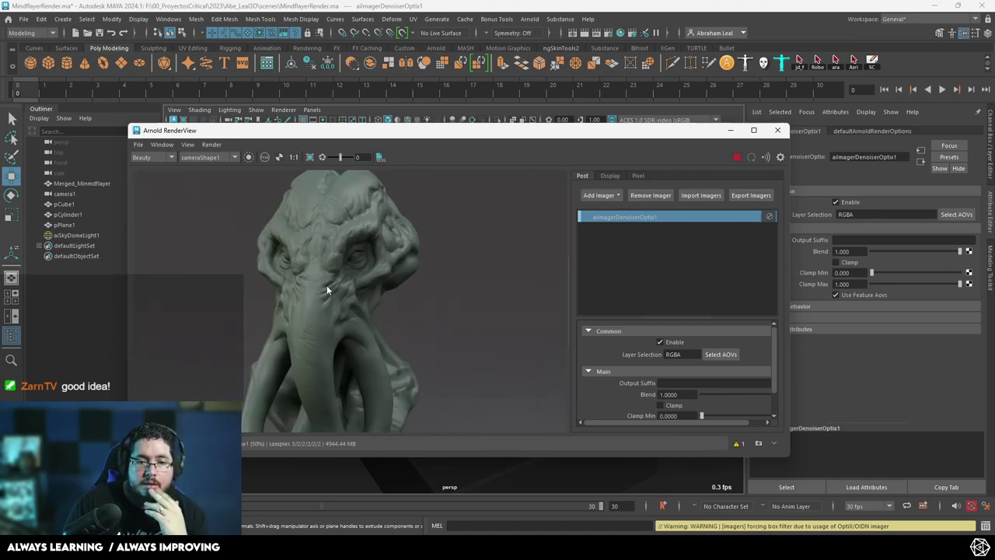
pyautogui.scroll(-5, 342, 286)
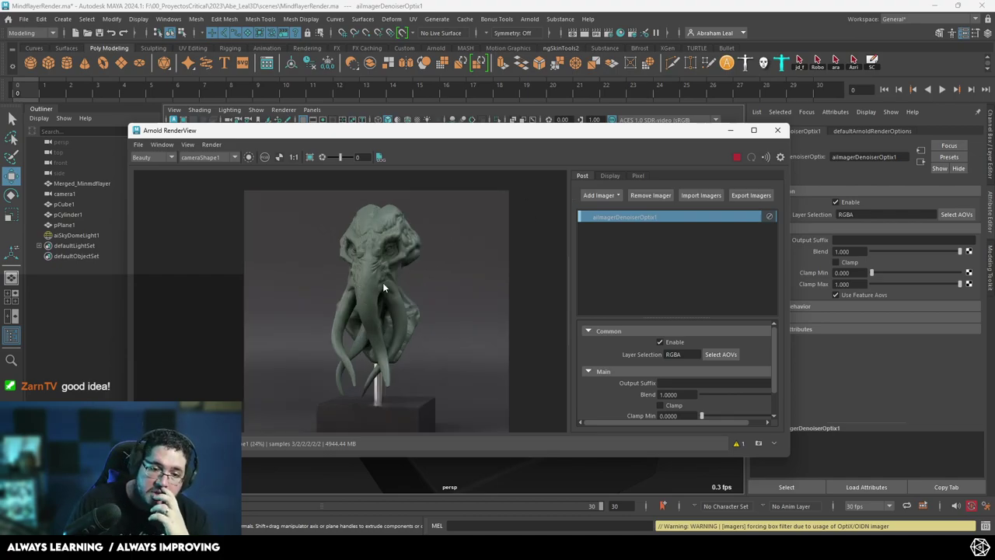
pyautogui.scroll(-2, 387, 280)
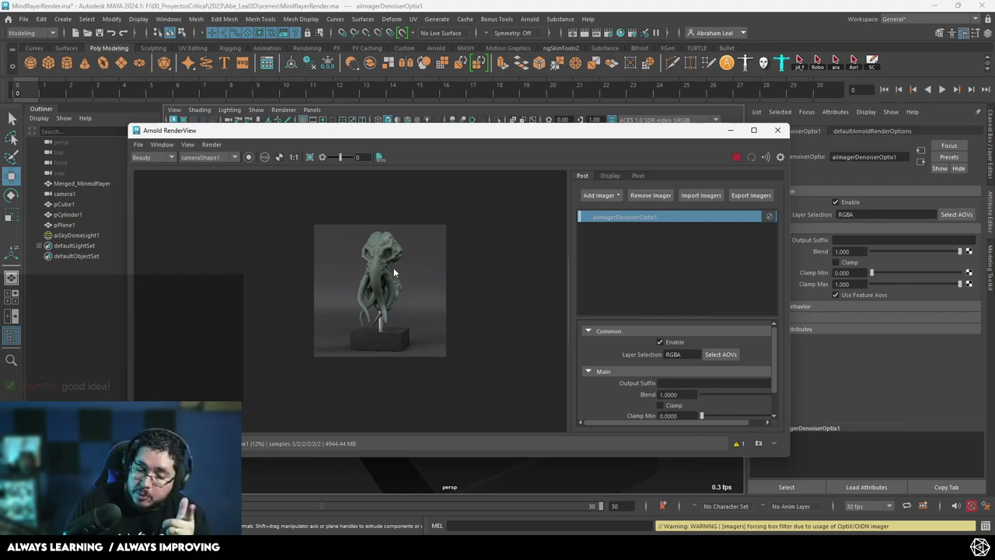
pyautogui.scroll(3, 394, 272)
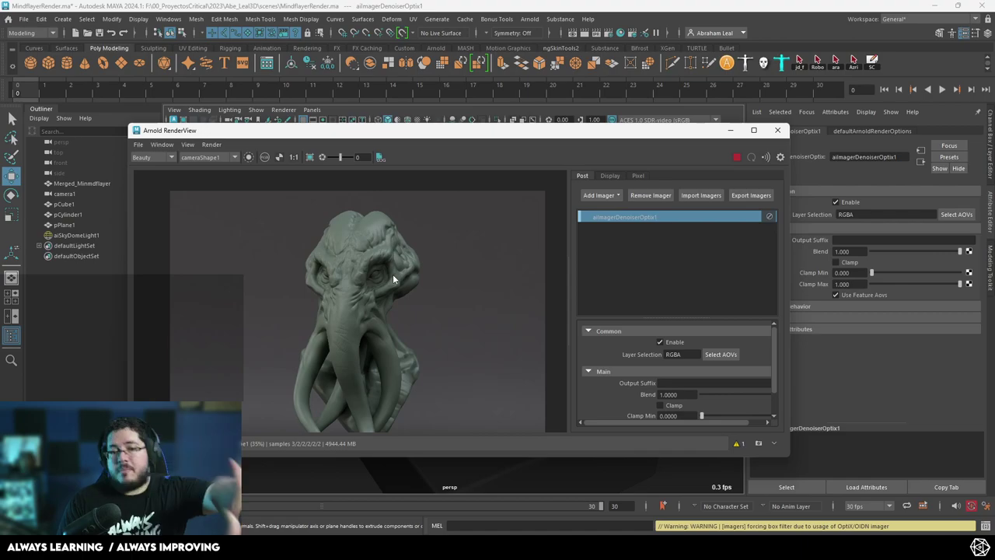
pyautogui.scroll(-2, 394, 279)
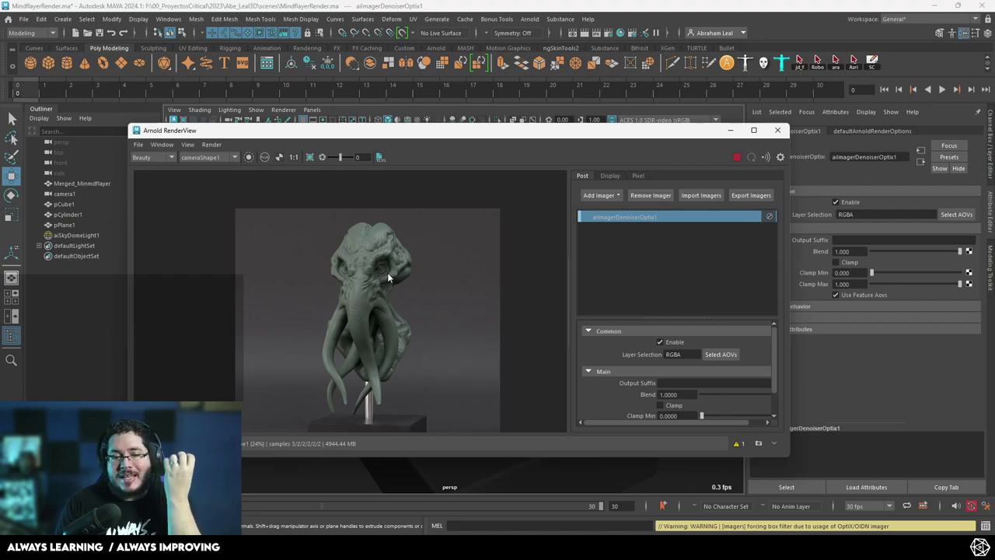
pyautogui.scroll(3, 366, 263)
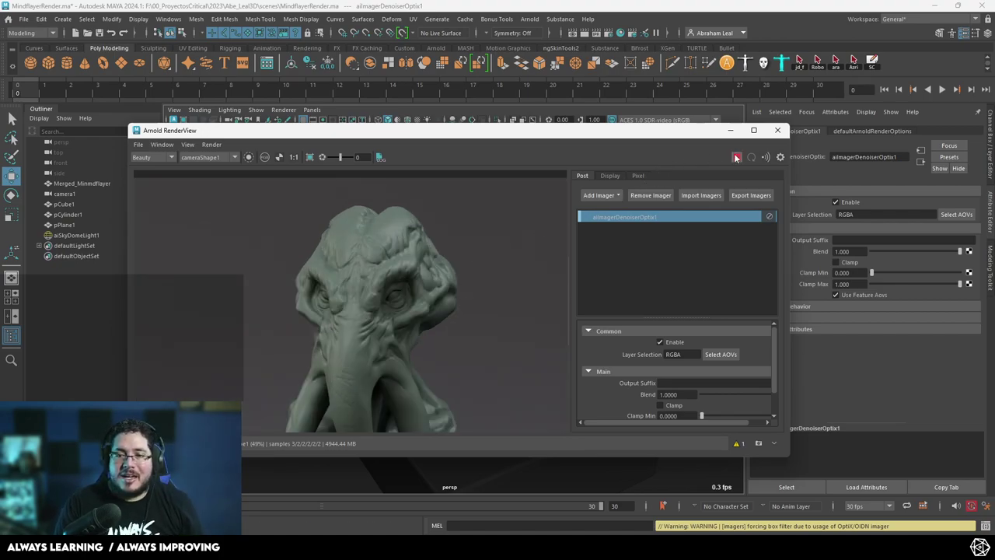
# - Minimize the render window and set the skydome light's exposure to -2
pyautogui.click(732, 131)
pyautogui.click(615, 248)
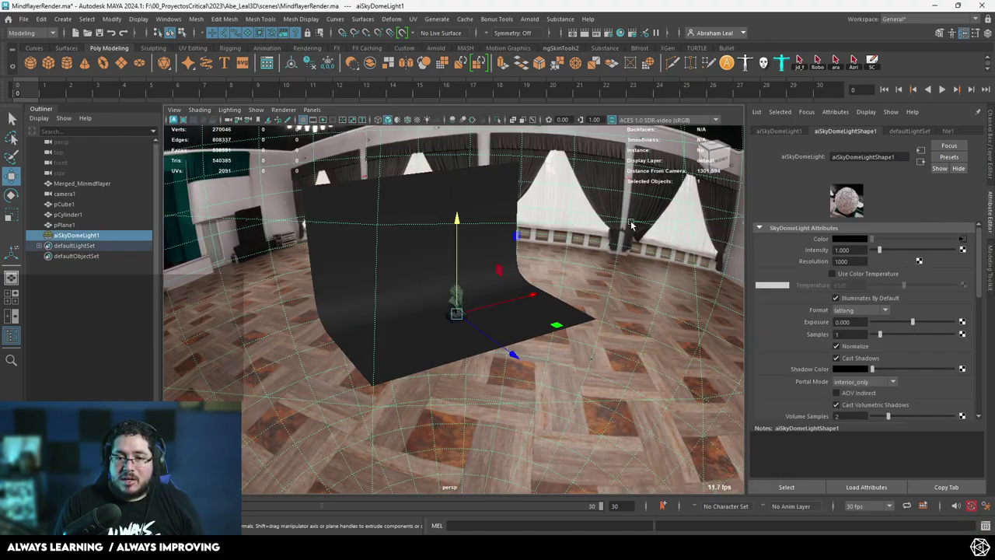
pyautogui.write('-2')
pyautogui.press('Return')
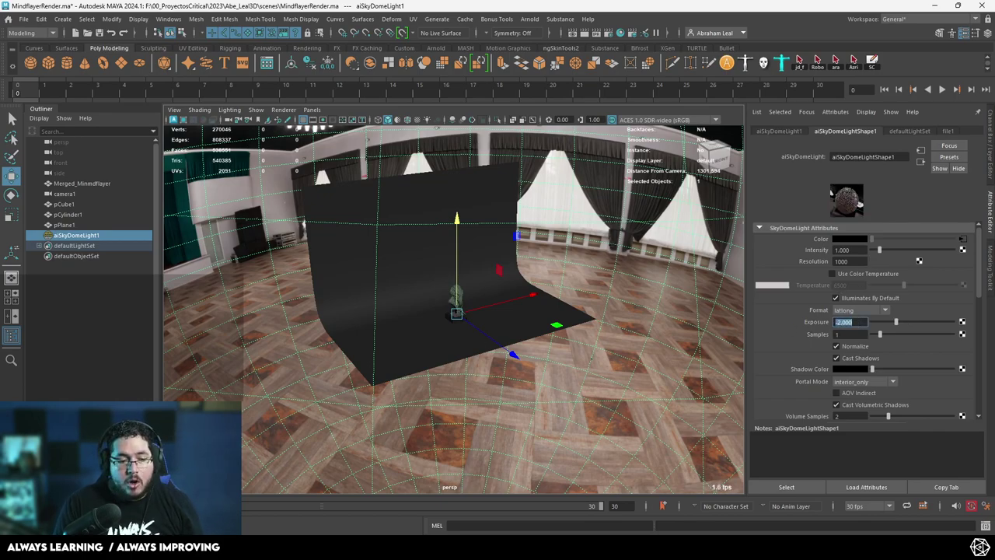
# - Re-render the scene with the dimmed skydome, inspect the bust and store a snapshot of the render
pyautogui.click(38, 528)
pyautogui.scroll(-3, 410, 355)
pyautogui.moveTo(411, 355); pyautogui.dragTo(390, 287, button='middle')
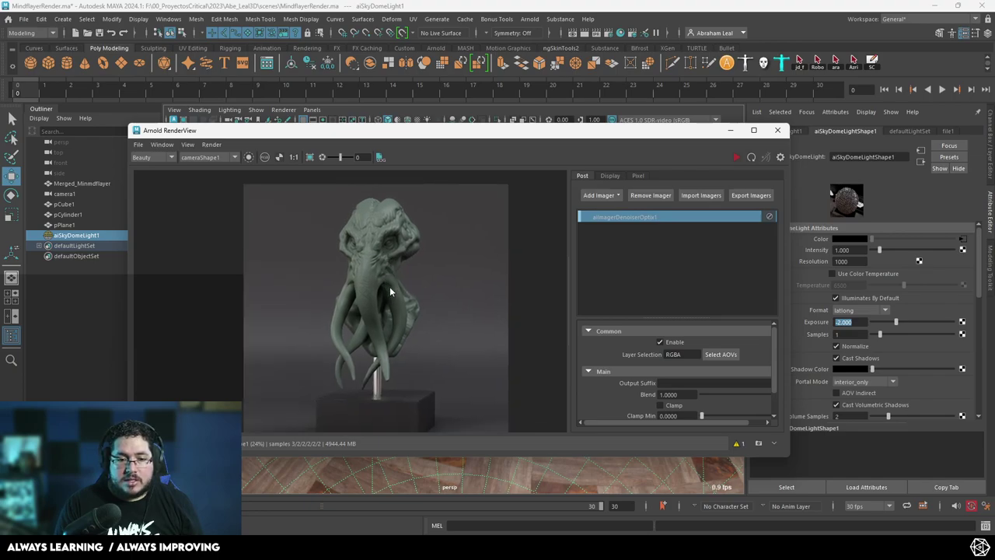
pyautogui.click(735, 158)
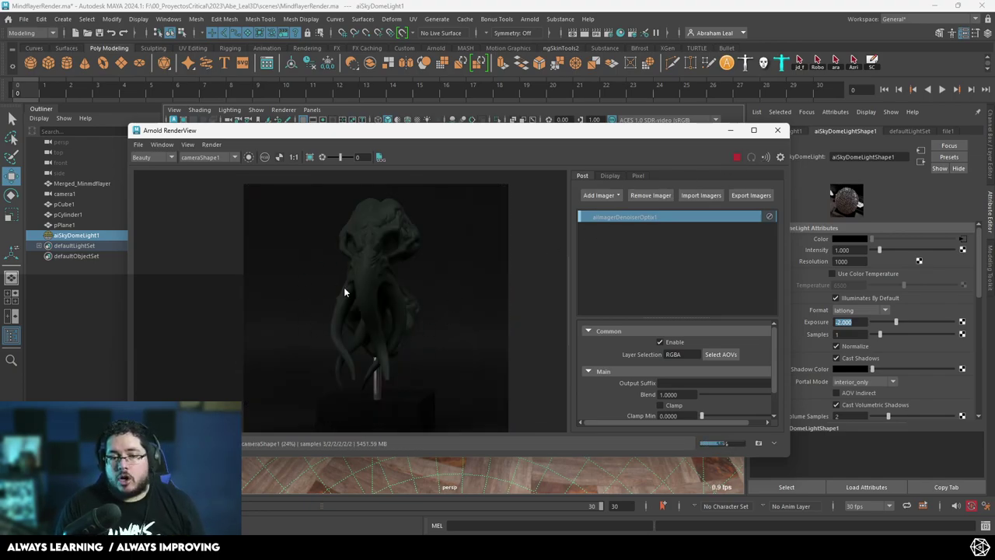
pyautogui.scroll(2, 345, 292)
pyautogui.scroll(-3, 345, 292)
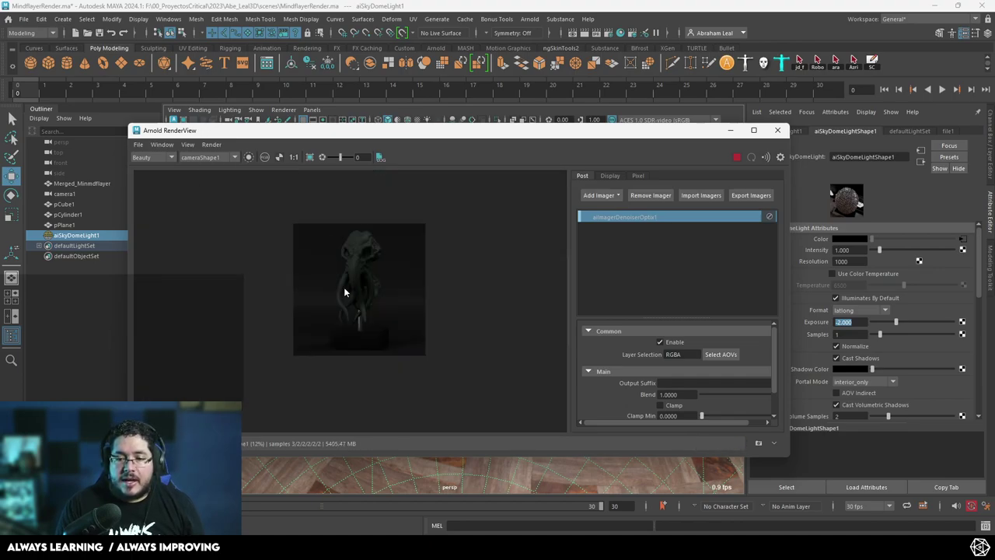
pyautogui.scroll(1, 346, 292)
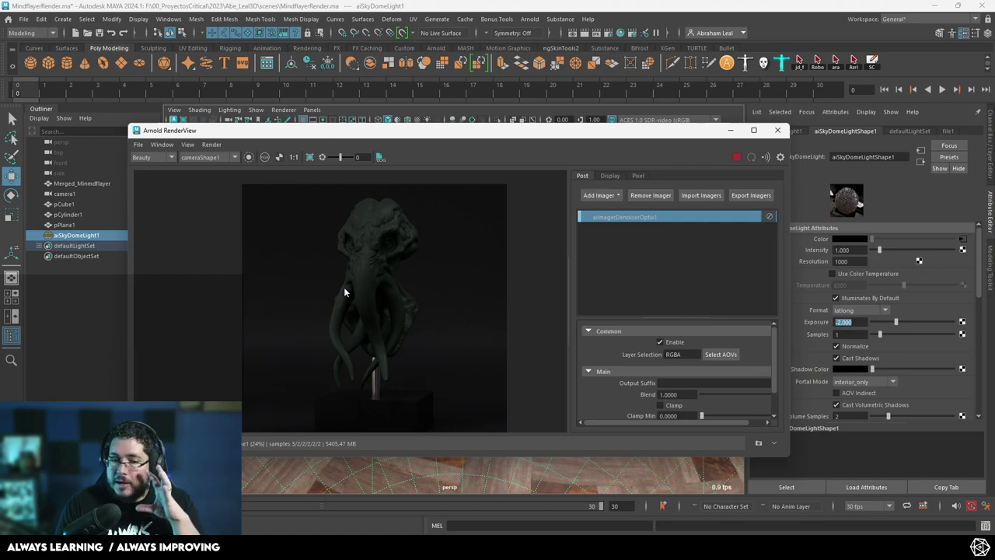
pyautogui.scroll(1, 346, 293)
pyautogui.scroll(-3, 344, 287)
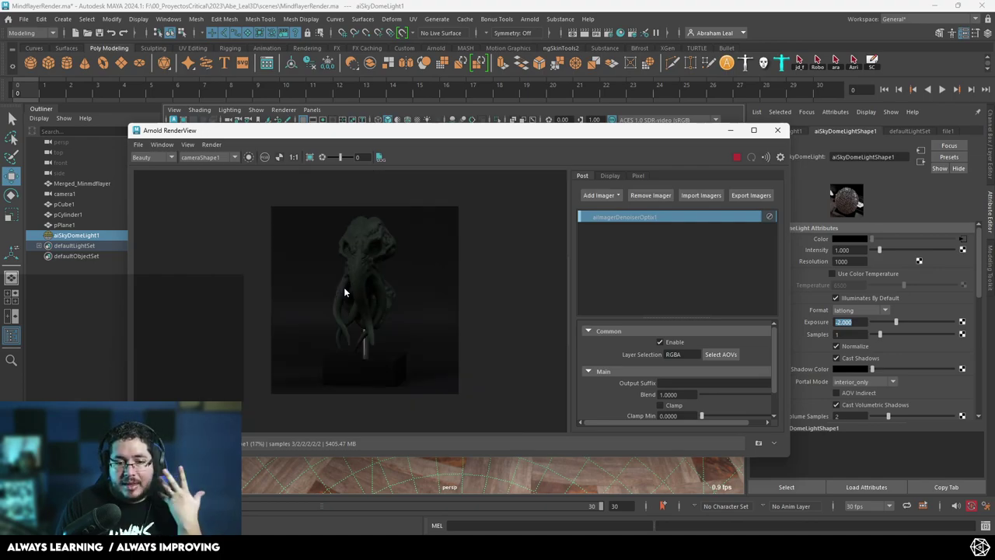
pyautogui.press('F3')
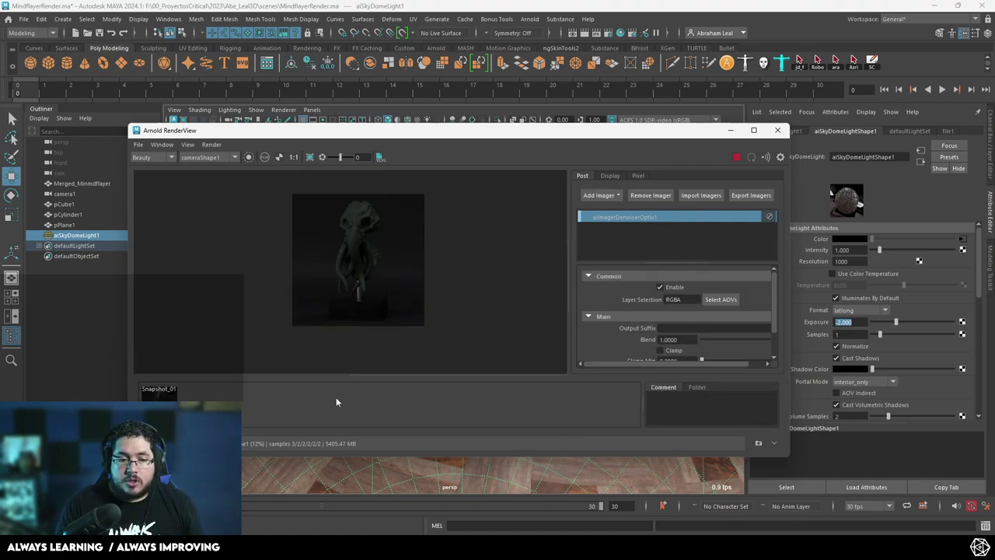
# - Minimize the render window, create an Arnold area light and scale it up uniformly beyond the bust's size
pyautogui.click(732, 132)
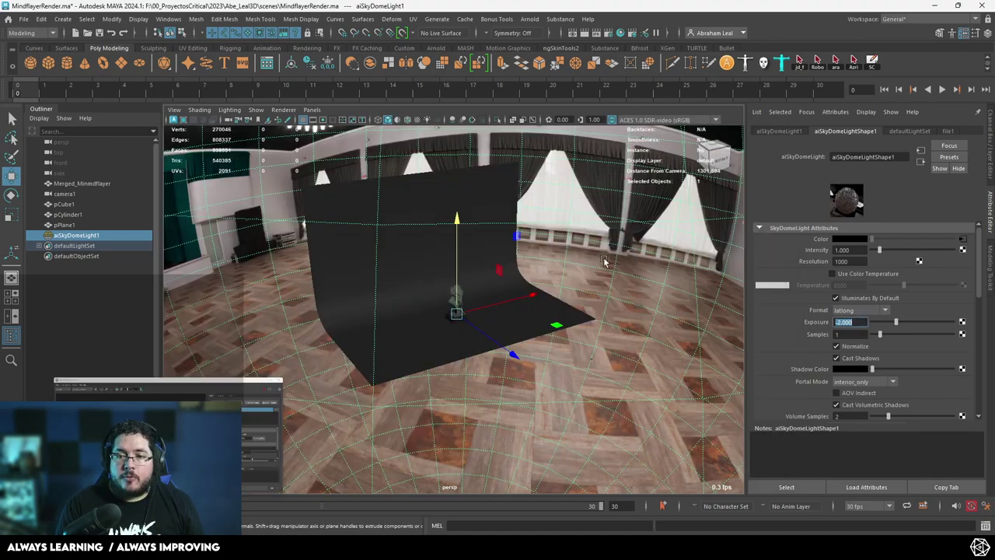
pyautogui.scroll(6, 486, 326)
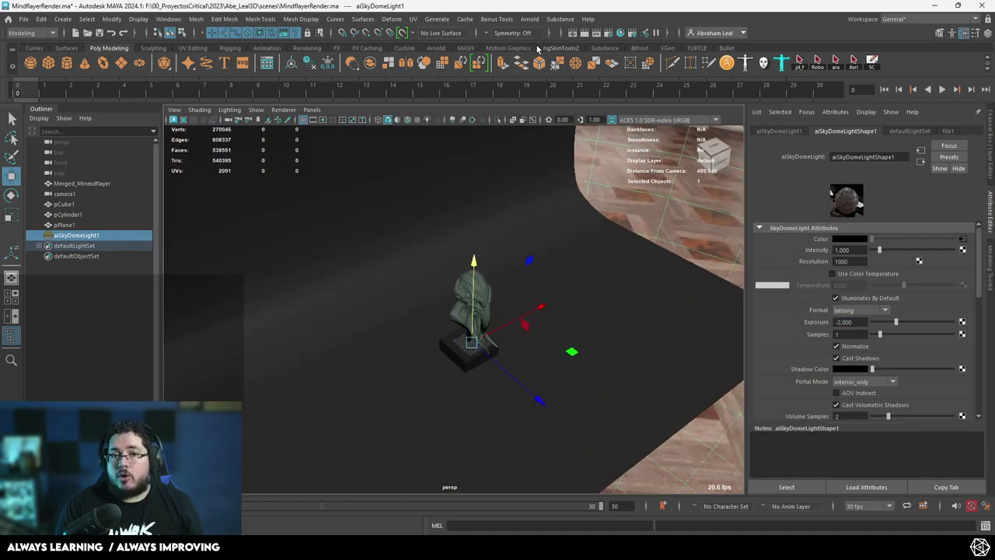
pyautogui.click(531, 19)
pyautogui.moveTo(553, 73)
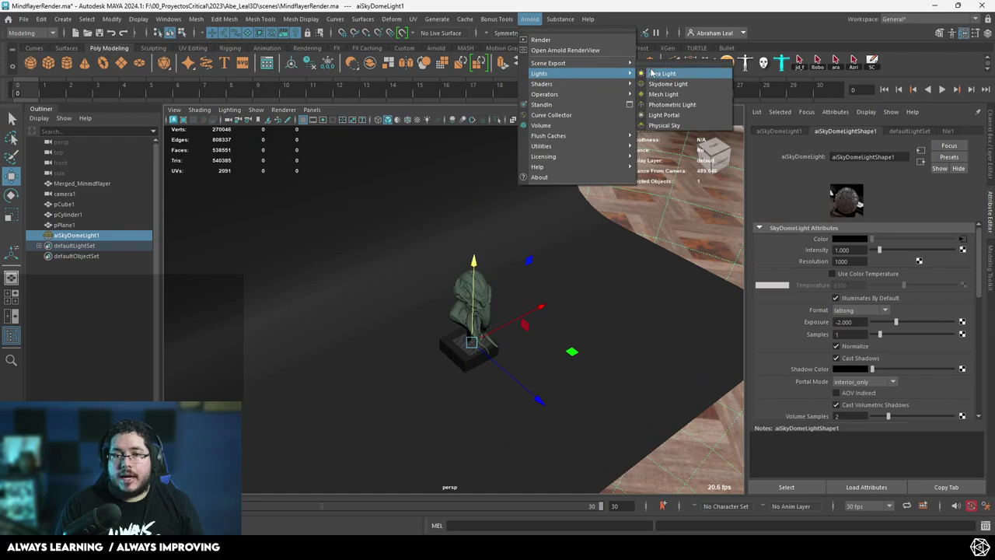
pyautogui.click(666, 70)
pyautogui.keyDown('alt'); pyautogui.moveTo(482, 280); pyautogui.dragTo(379, 257); pyautogui.keyUp('alt')
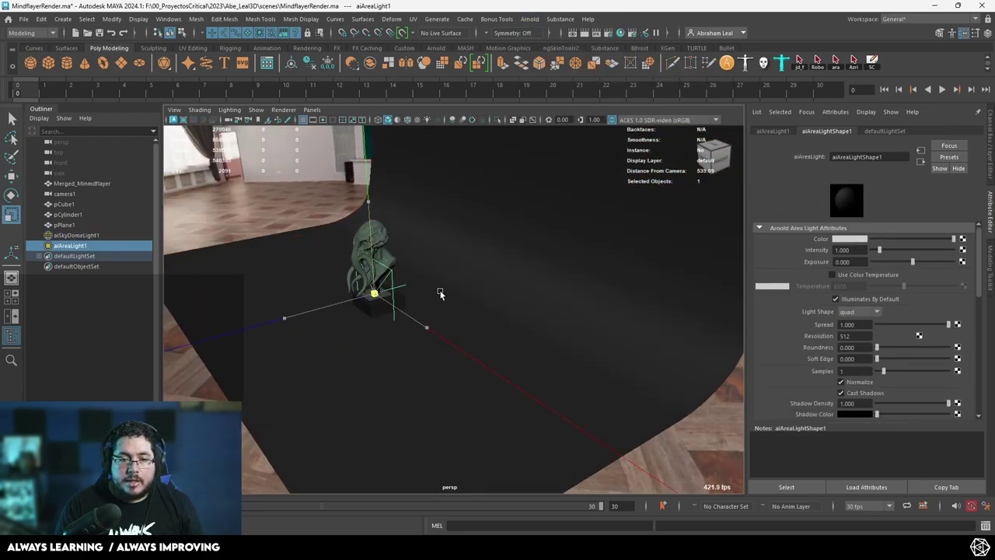
pyautogui.moveTo(374, 292)
pyautogui.mouseDown()
pyautogui.moveTo(291, 218)
pyautogui.moveTo(377, 209)
pyautogui.moveTo(371, 249)
pyautogui.moveTo(474, 330)
pyautogui.moveTo(373, 329)
pyautogui.moveTo(434, 330)
pyautogui.moveTo(416, 342)
pyautogui.moveTo(406, 373)
pyautogui.moveTo(373, 379)
pyautogui.mouseUp()
# - Rotate the area light towards the bust and move it out to one side in front of it
pyautogui.press('e')
pyautogui.press('w')
pyautogui.keyDown('alt'); pyautogui.moveTo(373, 379); pyautogui.dragTo(393, 386); pyautogui.keyUp('alt')
pyautogui.press('e')
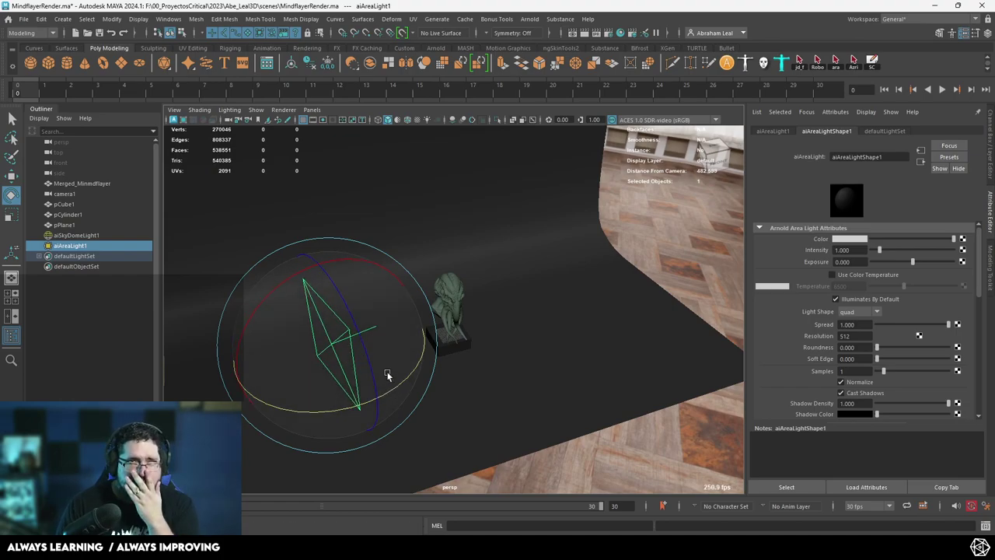
pyautogui.moveTo(391, 373); pyautogui.dragTo(520, 421)
pyautogui.press('w')
pyautogui.moveTo(479, 335); pyautogui.dragTo(344, 376)
pyautogui.keyDown('alt'); pyautogui.moveTo(434, 318); pyautogui.dragTo(383, 411); pyautogui.keyUp('alt')
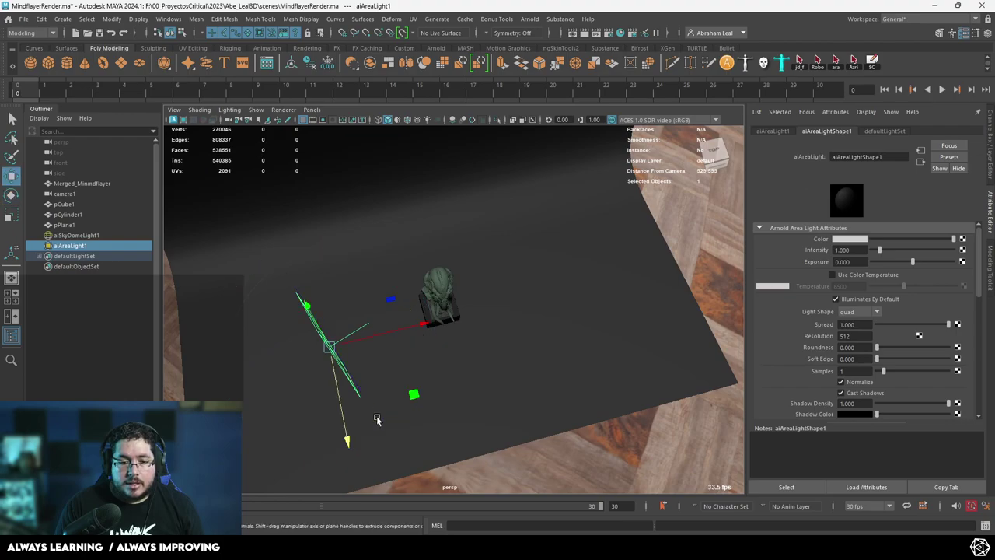
# - Bring back the render, check the area light's effect on the bust and stop rendering
pyautogui.click(287, 548)
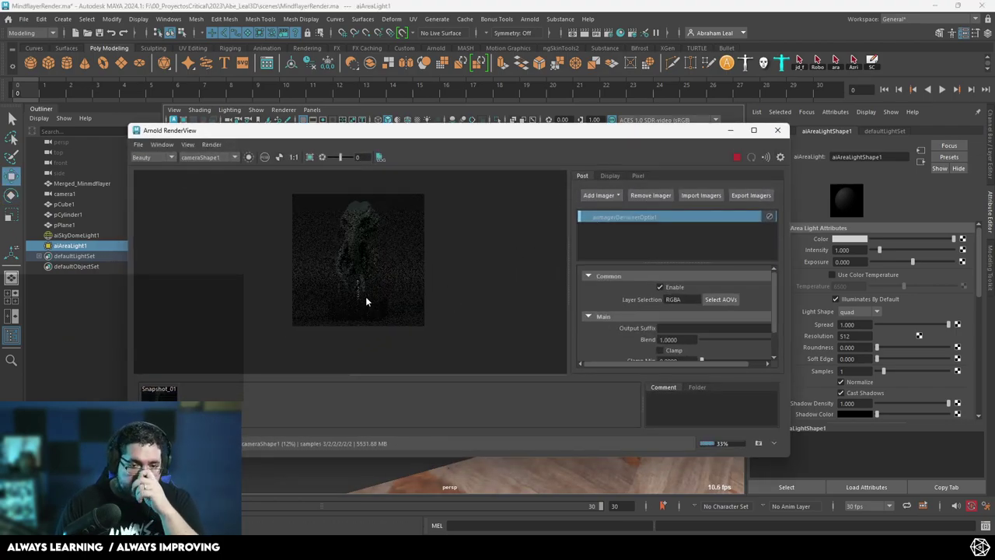
pyautogui.scroll(2, 340, 282)
pyautogui.scroll(-2, 338, 278)
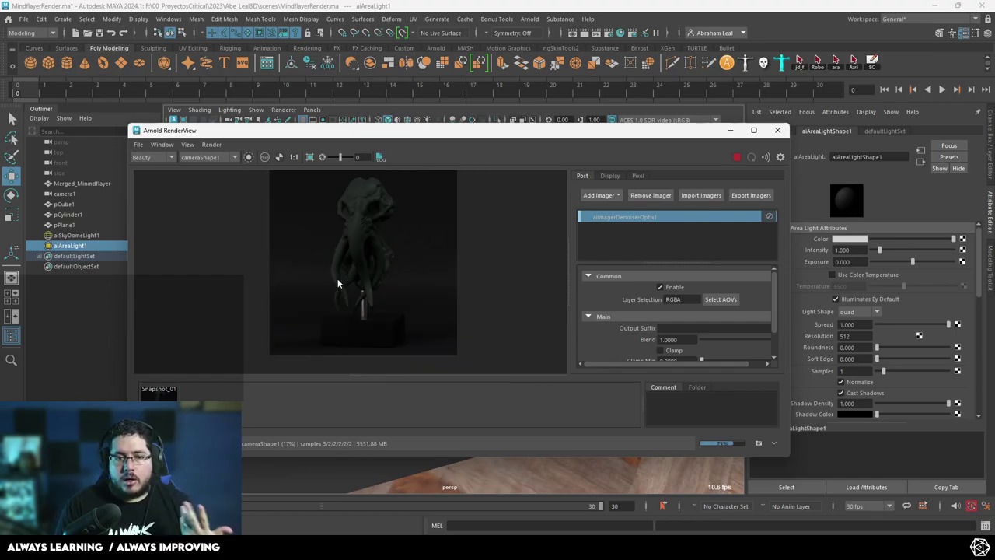
pyautogui.click(736, 158)
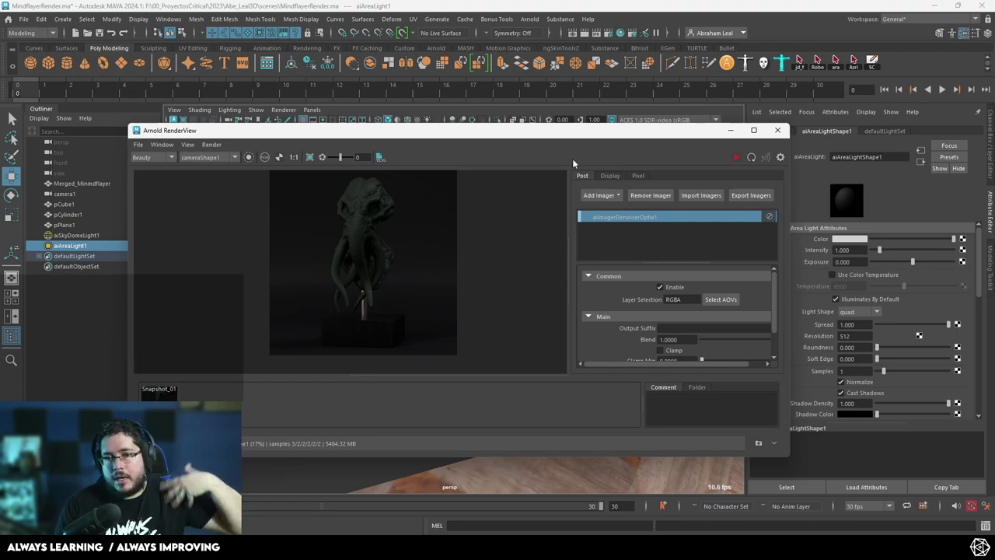
# - Narrow the render window and move it up so the area light's attributes are uncovered, with the full render in view
pyautogui.moveTo(789, 188); pyautogui.dragTo(699, 187)
pyautogui.moveTo(521, 135); pyautogui.dragTo(521, 111)
pyautogui.scroll(1, 347, 217)
pyautogui.scroll(-2, 350, 223)
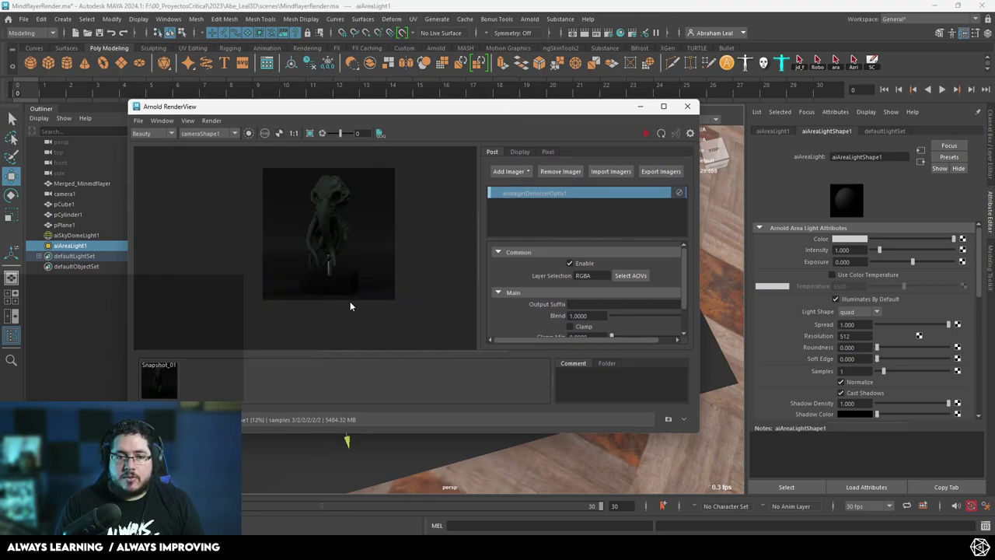
# - Try an exposure of 15 on the area light, rerender and inspect the bust up close
pyautogui.scroll(2, 309, 225)
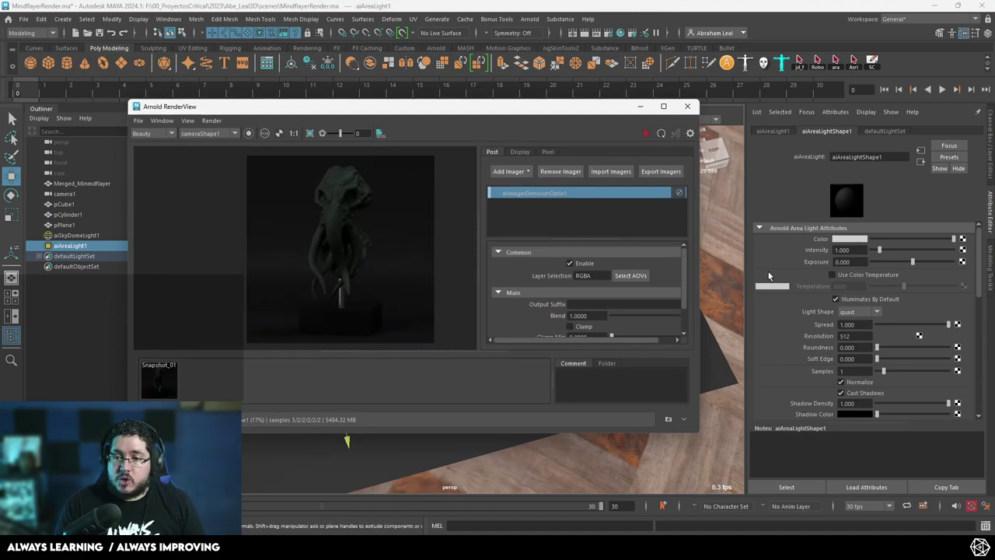
pyautogui.click(861, 262)
pyautogui.write('15')
pyautogui.press('Return')
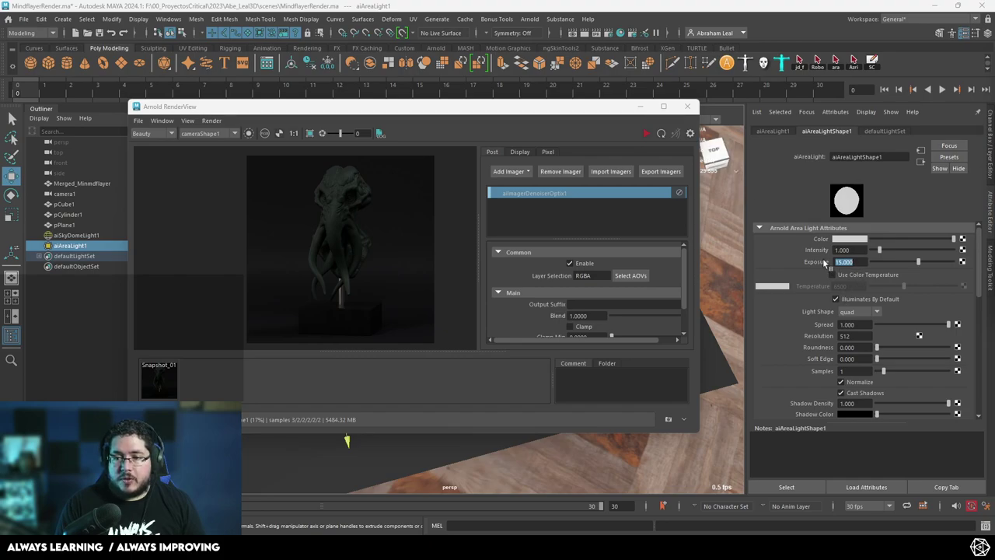
pyautogui.click(661, 132)
pyautogui.scroll(4, 334, 232)
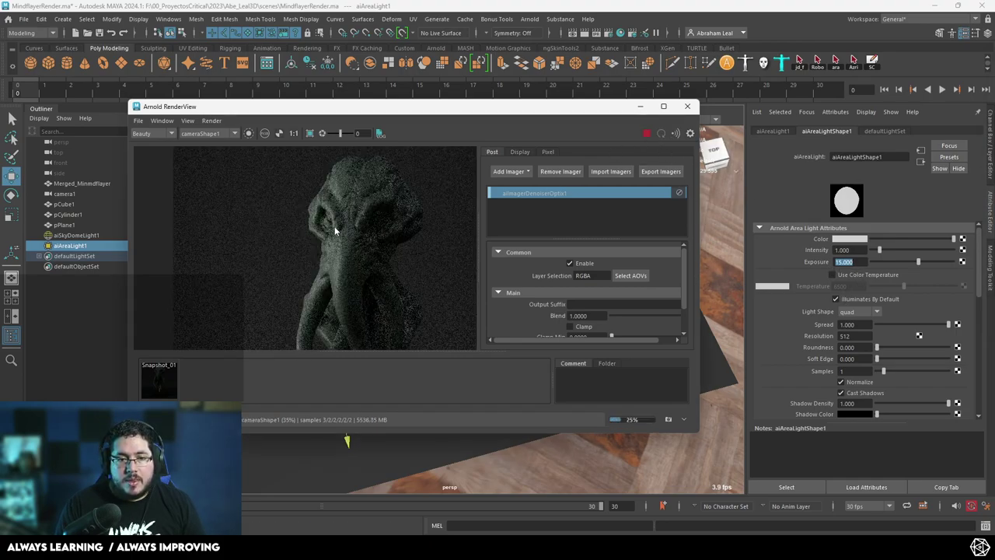
pyautogui.scroll(-4, 330, 230)
pyautogui.moveTo(370, 216); pyautogui.dragTo(392, 214, button='middle')
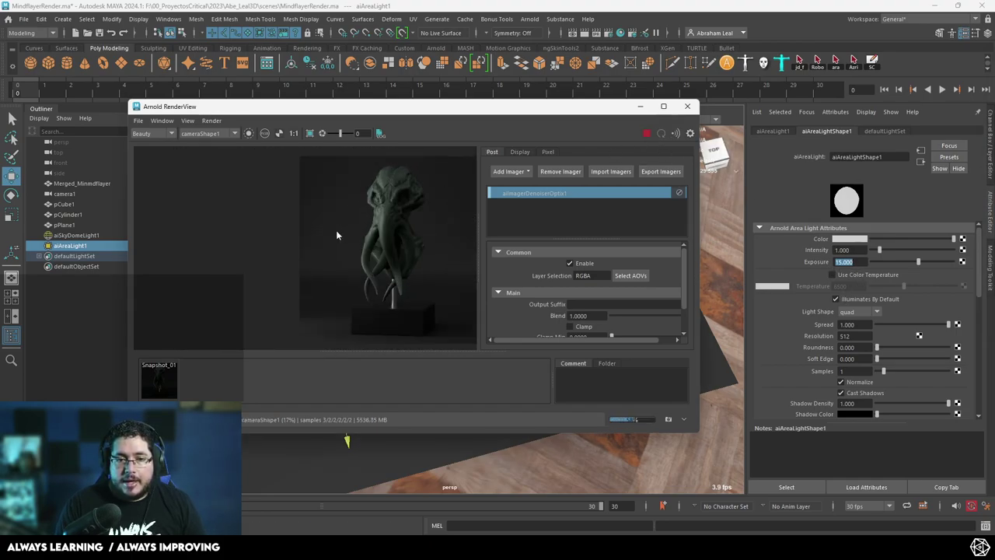
pyautogui.scroll(3, 336, 230)
pyautogui.click(644, 134)
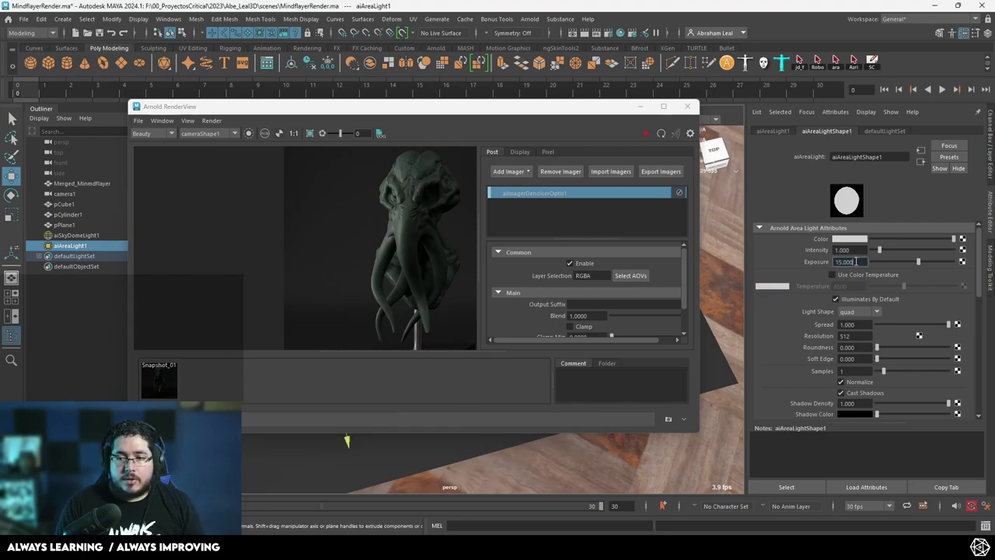
# - Try an exposure of 18 on the area light, rerender and examine the bust's face and tentacles
pyautogui.press('Return')
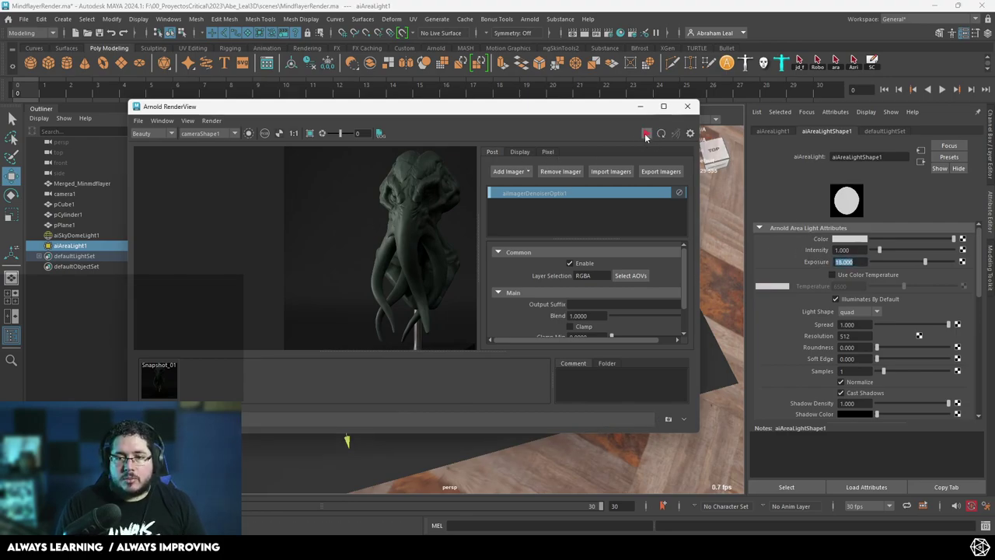
pyautogui.scroll(3, 424, 216)
pyautogui.scroll(5, 408, 202)
pyautogui.scroll(-5, 376, 250)
pyautogui.scroll(4, 373, 292)
pyautogui.moveTo(371, 285); pyautogui.dragTo(367, 240, button='middle')
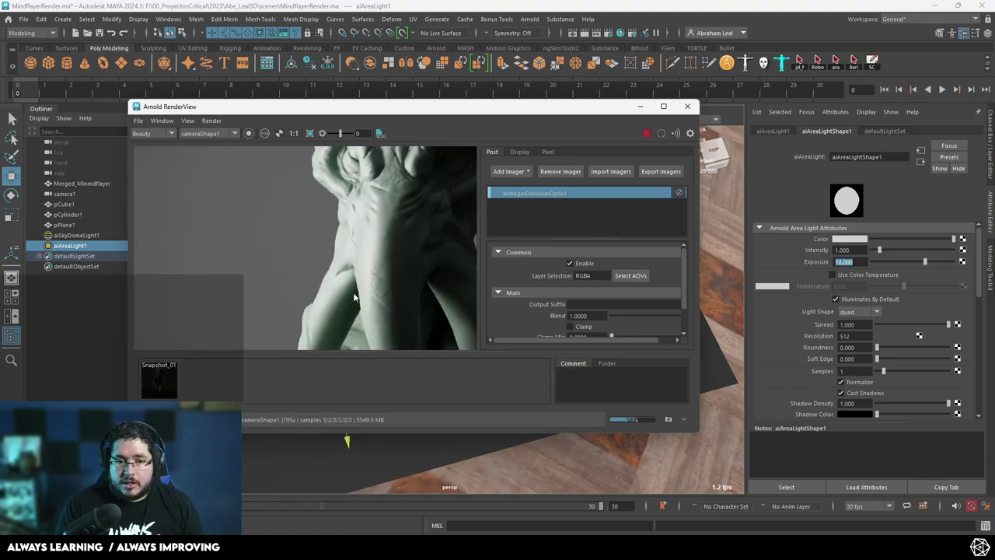
pyautogui.scroll(-5, 349, 272)
# - Test the area light's exposure at 17 and 16 with the render running
pyautogui.moveTo(856, 262); pyautogui.dragTo(827, 264)
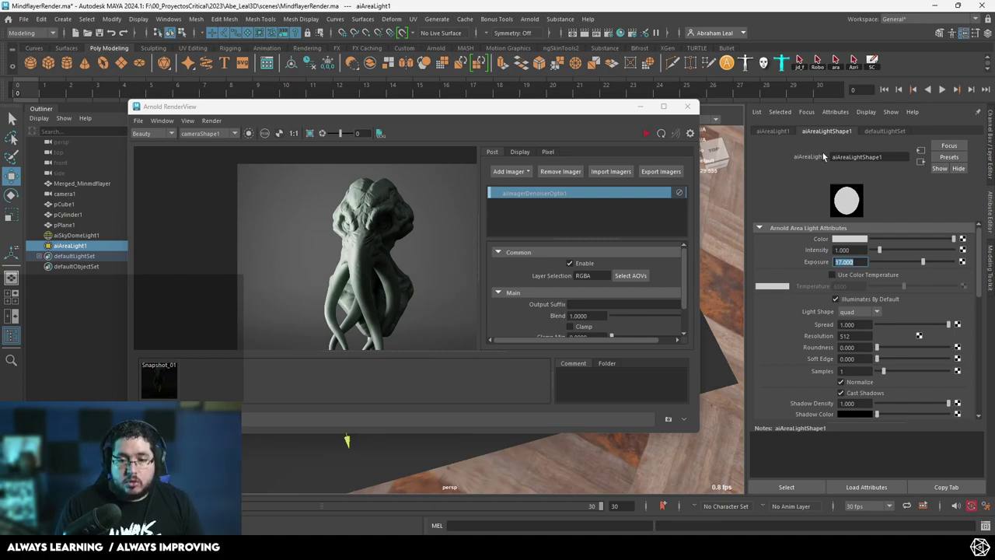
pyautogui.click(646, 134)
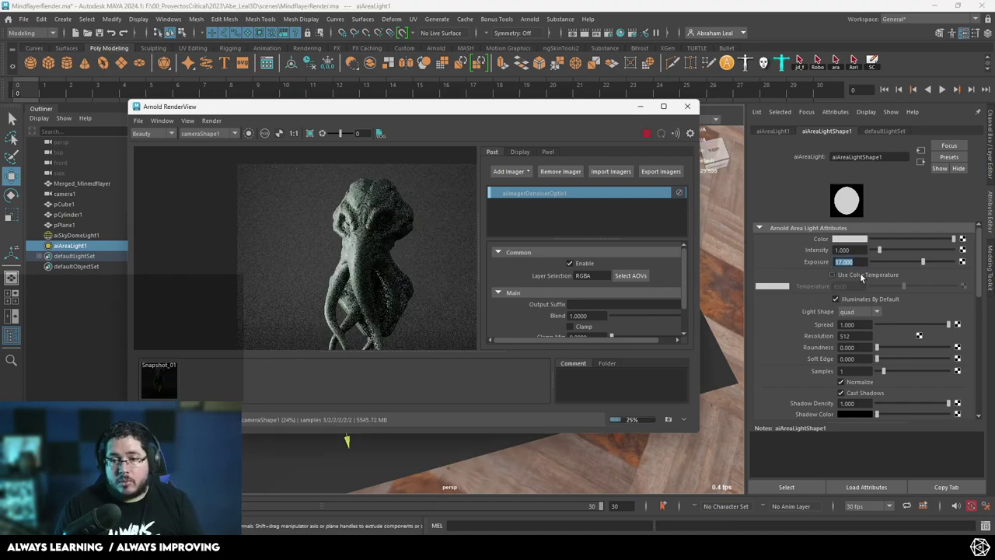
pyautogui.write('16')
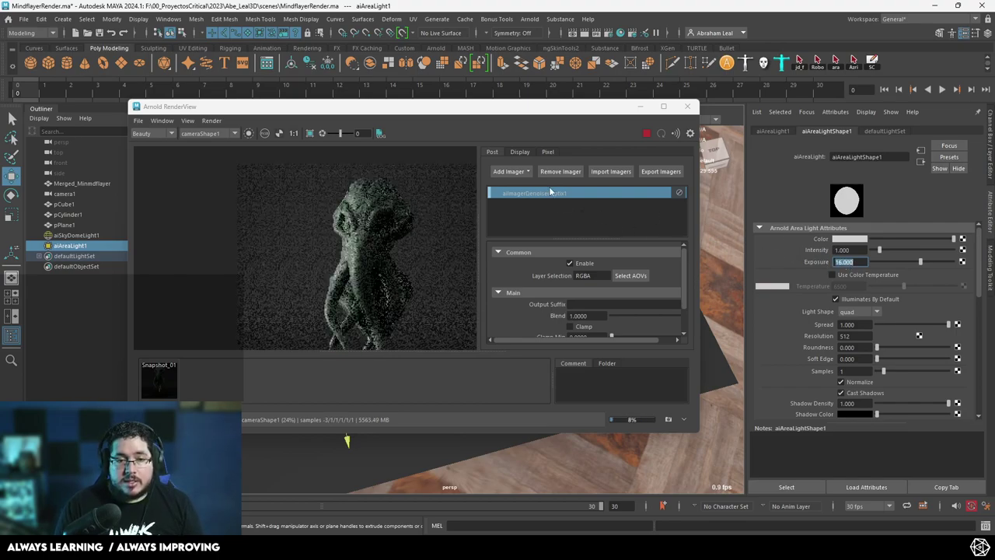
# - Set the area light's exposure to 16.5 and check the face in the updated render
pyautogui.write('16.5')
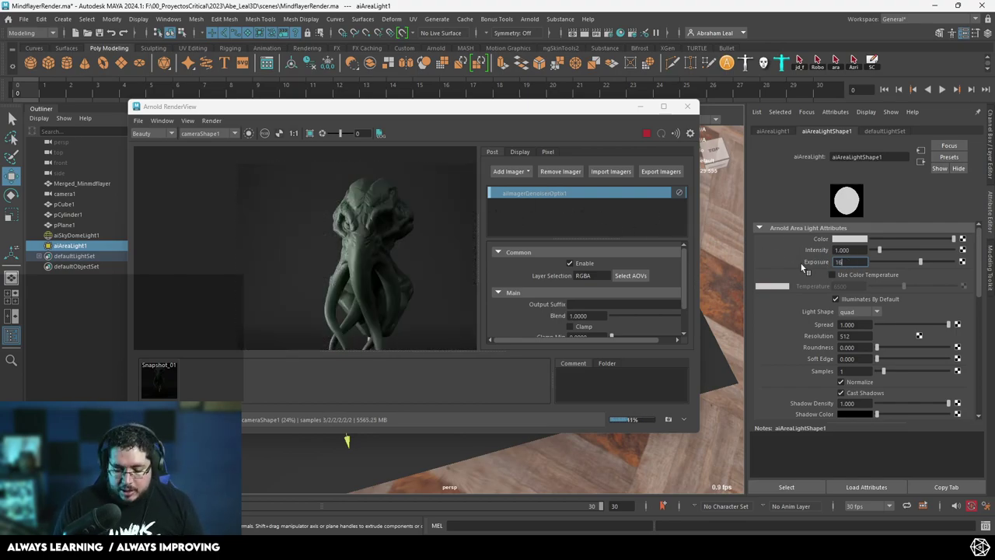
pyautogui.press('Return')
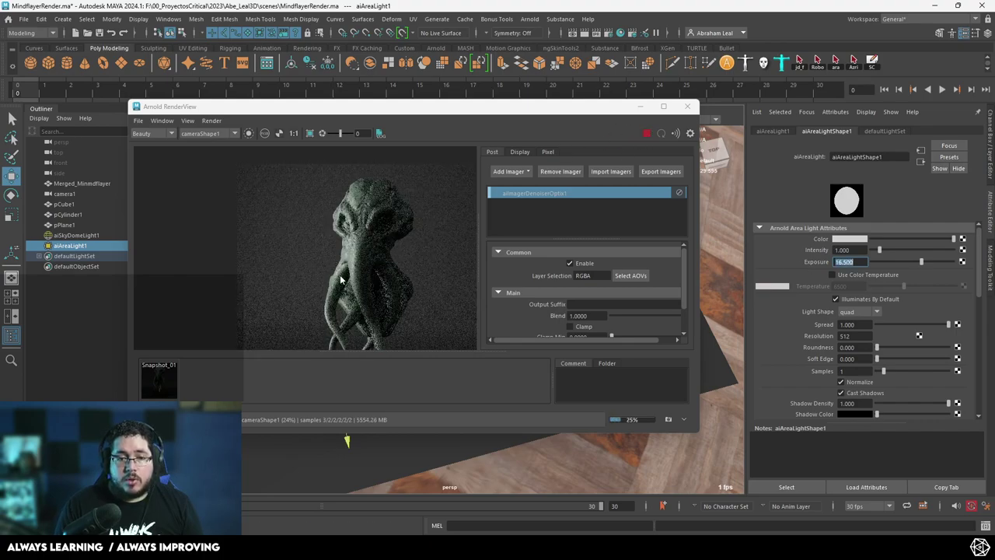
pyautogui.scroll(3, 404, 234)
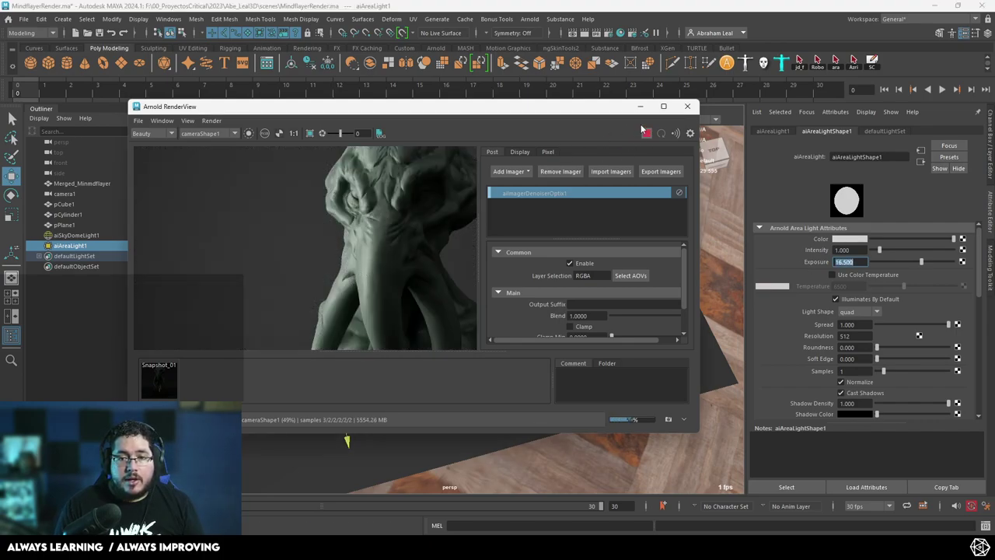
# - Minimize the render window, duplicate the area light, and place the copy on the bust's opposite side, rotated to face it
pyautogui.click(640, 106)
pyautogui.moveTo(418, 327); pyautogui.dragTo(602, 301)
pyautogui.hotkey('ctrl', 'z')
pyautogui.hotkey('ctrl', 'd')
pyautogui.moveTo(425, 323); pyautogui.dragTo(646, 296)
pyautogui.press('e')
pyautogui.moveTo(531, 367); pyautogui.dragTo(582, 232)
pyautogui.hotkey('ctrl', 'z')
pyautogui.press('w')
pyautogui.moveTo(600, 283); pyautogui.dragTo(579, 276)
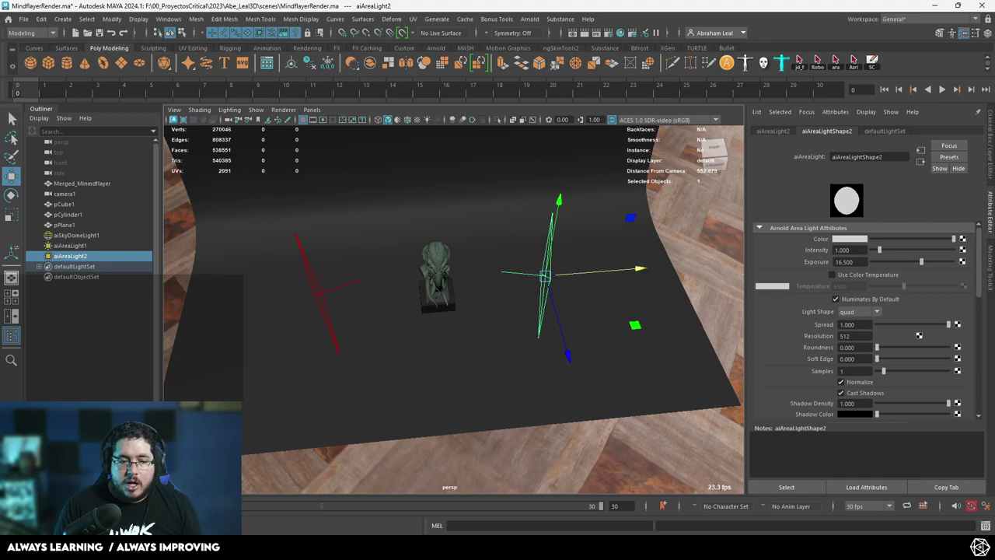
# - Store a snapshot of the existing render, then rerender with both area lights and examine the bust
pyautogui.click(45, 526)
pyautogui.scroll(-3, 398, 253)
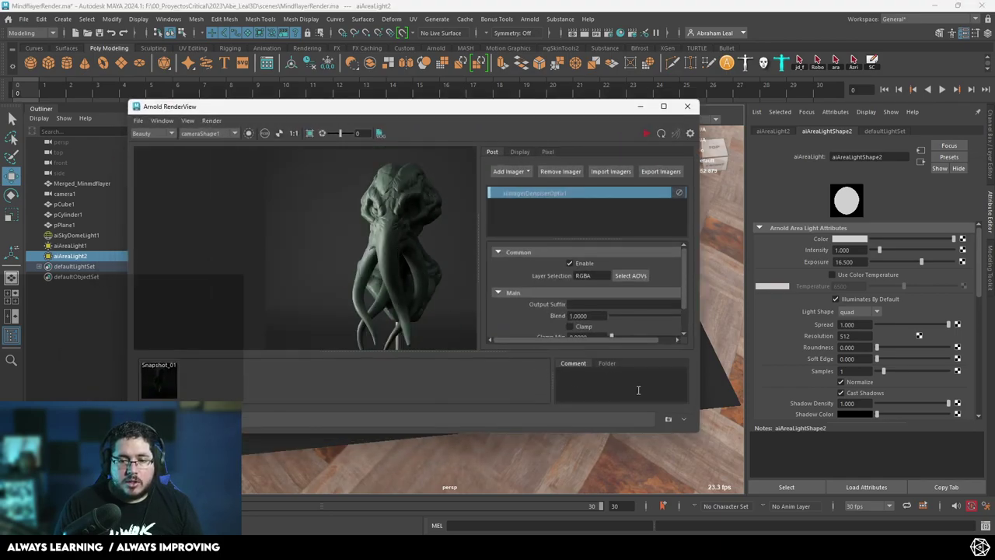
pyautogui.click(668, 419)
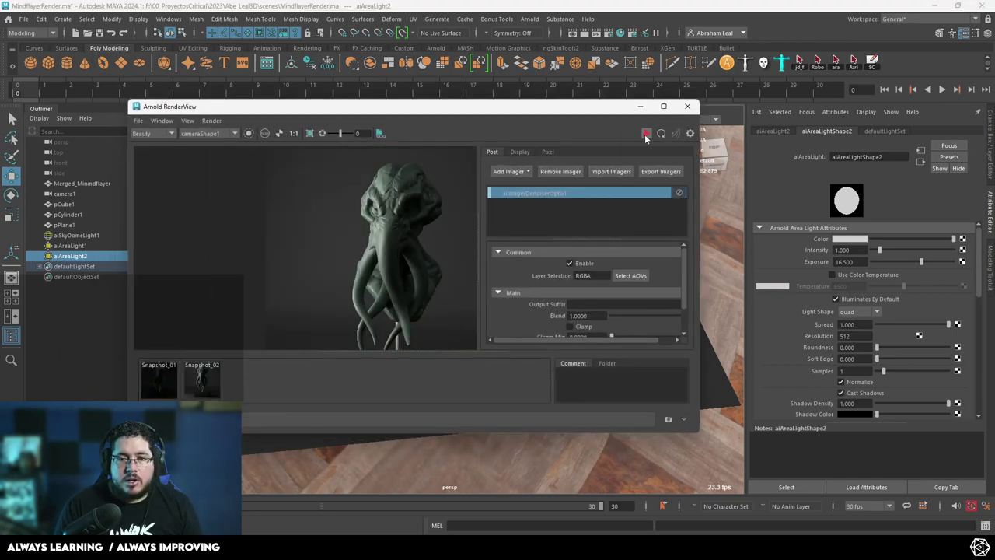
pyautogui.click(645, 134)
pyautogui.scroll(4, 424, 222)
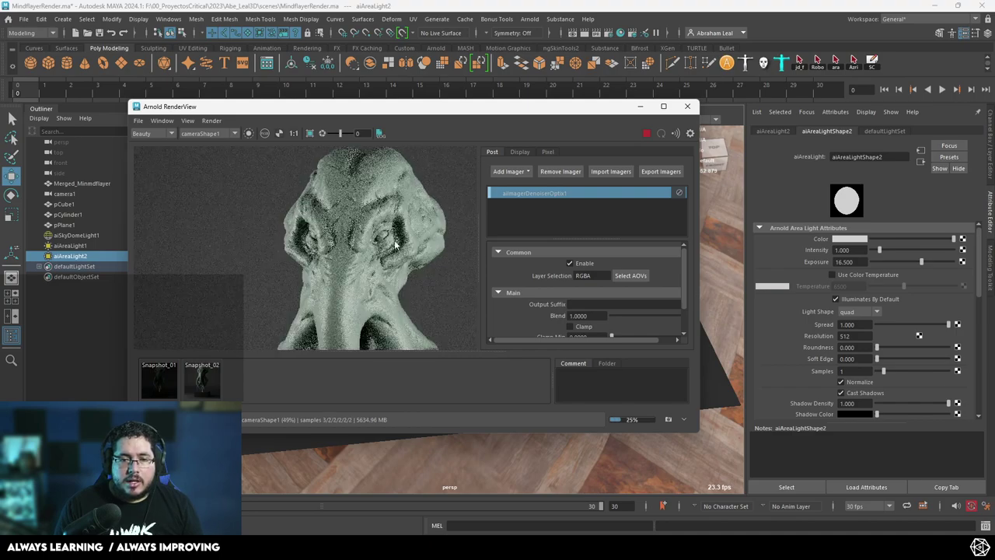
pyautogui.scroll(-3, 398, 244)
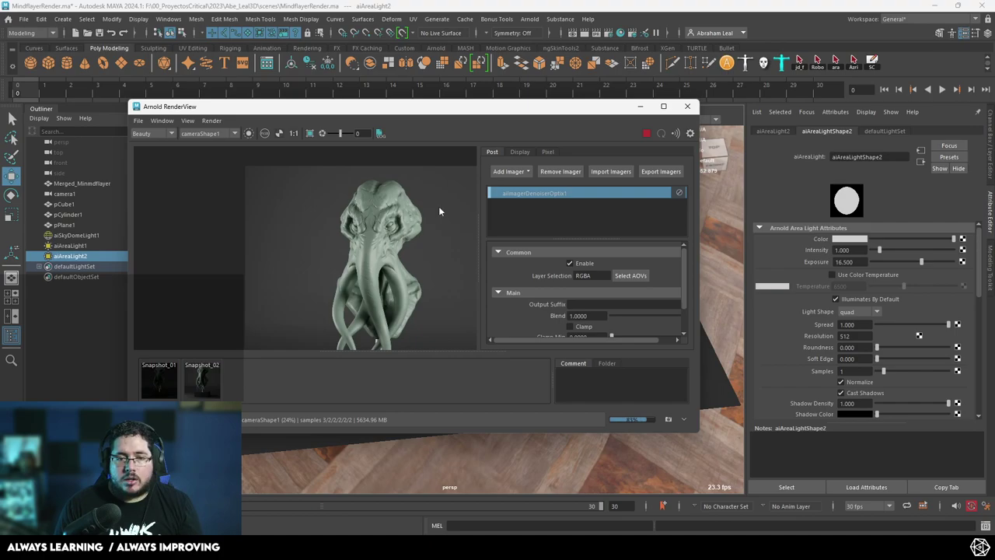
pyautogui.moveTo(371, 257)
pyautogui.keyDown('alt'); pyautogui.mouseDown()
pyautogui.moveTo(406, 267)
pyautogui.moveTo(394, 235)
pyautogui.moveTo(360, 247)
pyautogui.mouseUp(); pyautogui.keyUp('alt')
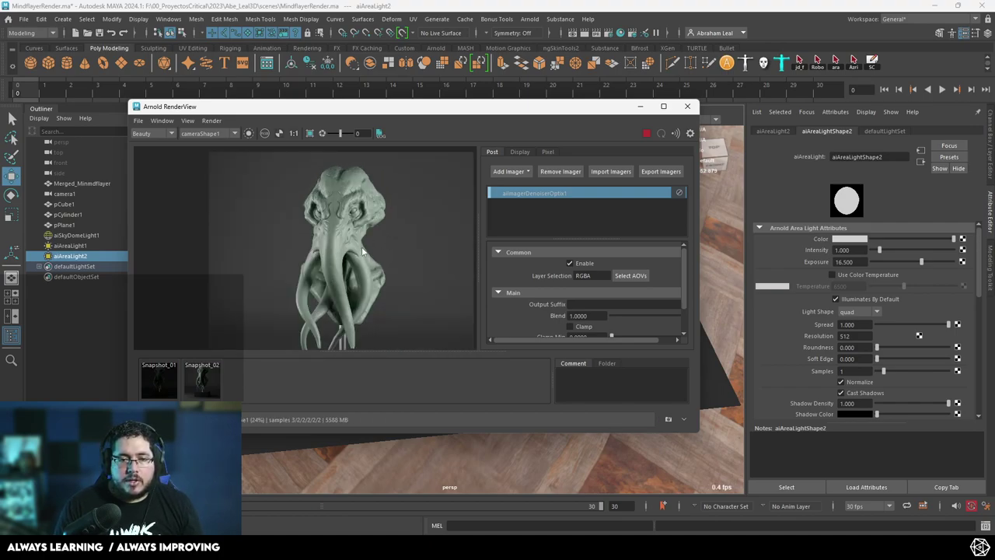
# - Rotate the second area light, move it farther out and back from the bust, and rerender
pyautogui.click(640, 107)
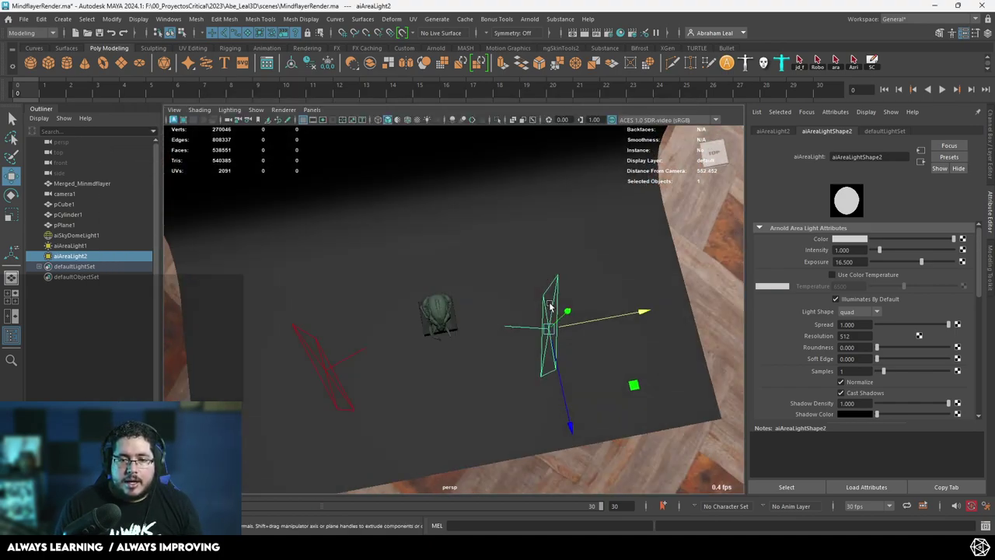
pyautogui.press('e')
pyautogui.moveTo(533, 378)
pyautogui.mouseDown()
pyautogui.moveTo(526, 383)
pyautogui.moveTo(533, 373)
pyautogui.mouseUp()
pyautogui.press('w')
pyautogui.moveTo(582, 292); pyautogui.dragTo(628, 284)
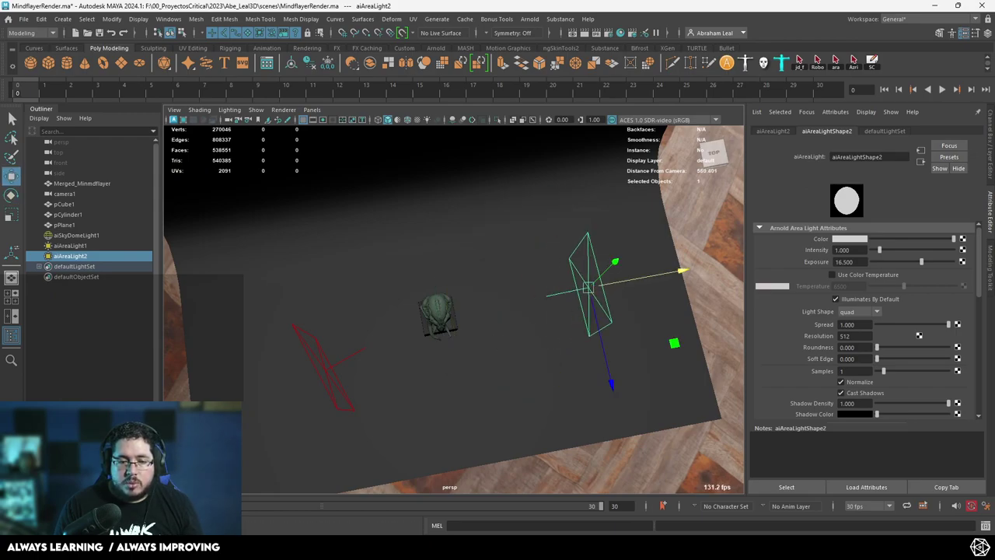
pyautogui.hotkey('alt', 'Tab')
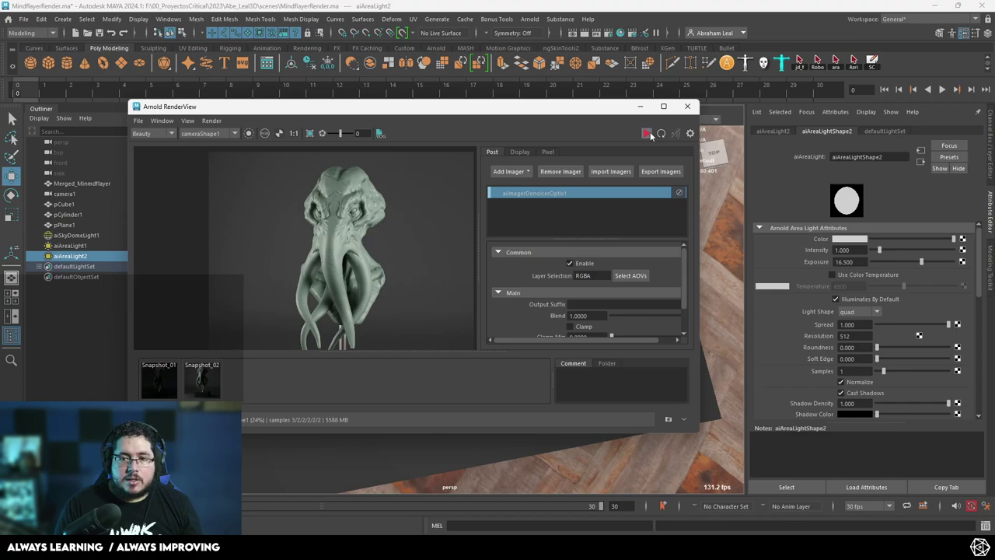
pyautogui.click(650, 132)
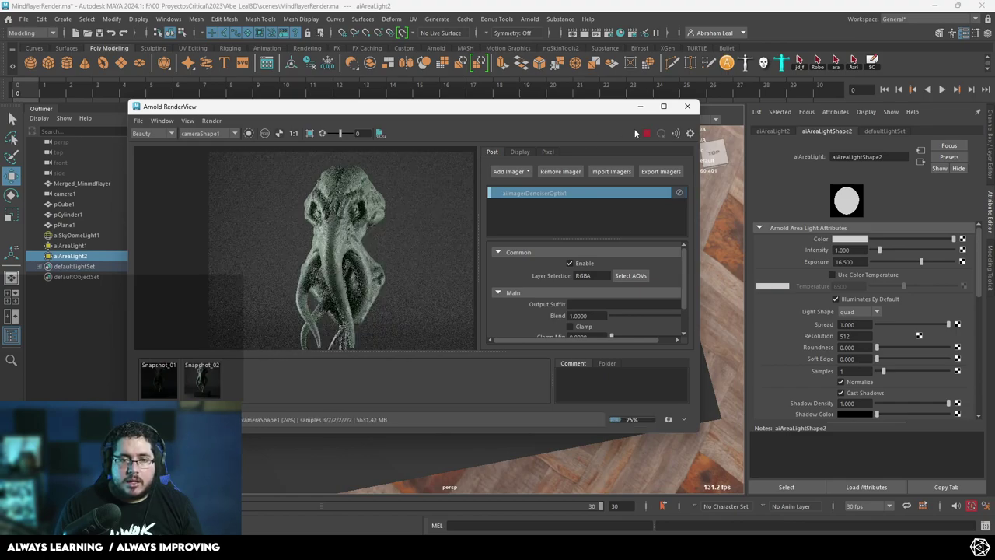
# - Shift the render window aside, move the second area light slightly closer to the bust and check the new render
pyautogui.moveTo(630, 107); pyautogui.dragTo(443, 116)
pyautogui.moveTo(663, 274); pyautogui.dragTo(644, 277)
pyautogui.click(461, 143)
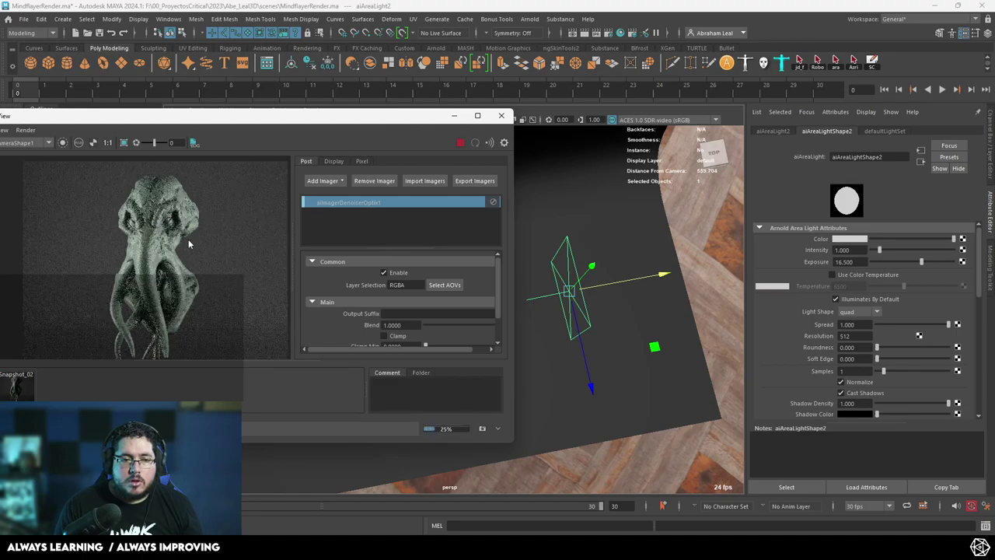
pyautogui.scroll(-2, 163, 268)
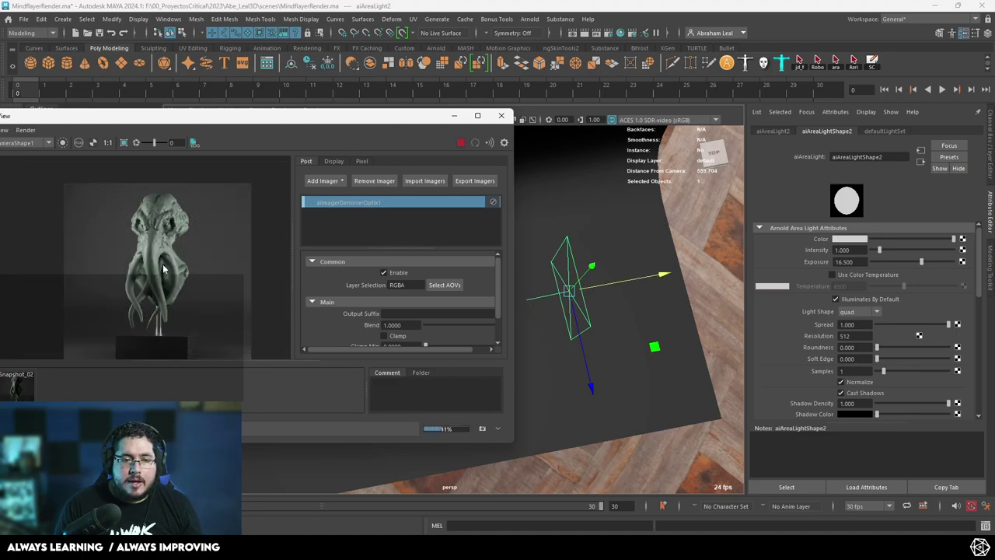
# - Minimize the render window, duplicate the second area light and move the copy behind the bust towards the backdrop
pyautogui.click(454, 115)
pyautogui.keyDown('alt'); pyautogui.moveTo(493, 220); pyautogui.dragTo(416, 210); pyautogui.keyUp('alt')
pyautogui.hotkey('ctrl', 'd')
pyautogui.moveTo(452, 272); pyautogui.dragTo(498, 231)
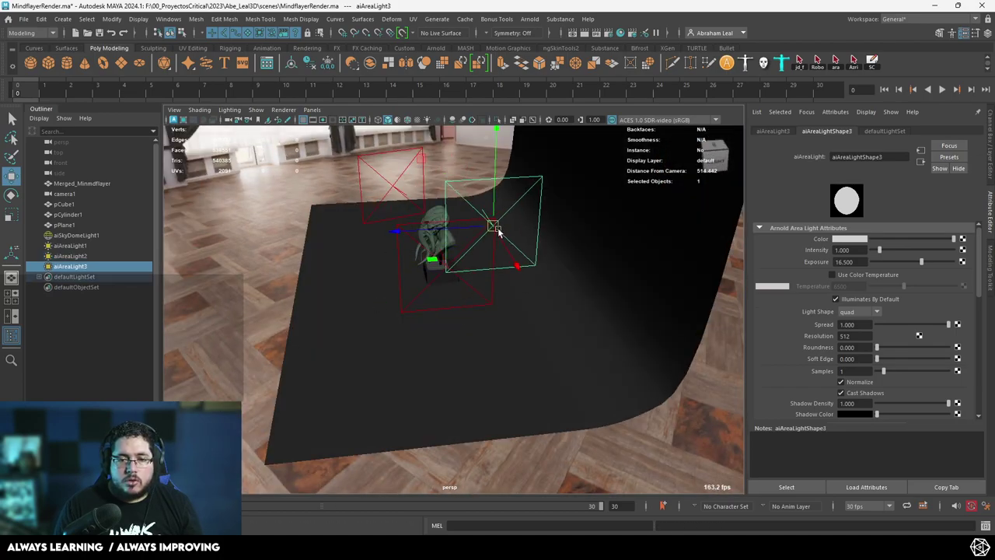
# - Tilt the third area light down towards the bust, scale it down and position it above and behind the head
pyautogui.press('f')
pyautogui.press('e')
pyautogui.moveTo(456, 326); pyautogui.dragTo(497, 269)
pyautogui.moveTo(468, 301); pyautogui.dragTo(446, 303)
pyautogui.press('r')
pyautogui.moveTo(441, 266); pyautogui.dragTo(576, 257)
pyautogui.press('w')
pyautogui.moveTo(519, 202); pyautogui.dragTo(476, 244)
pyautogui.press('e')
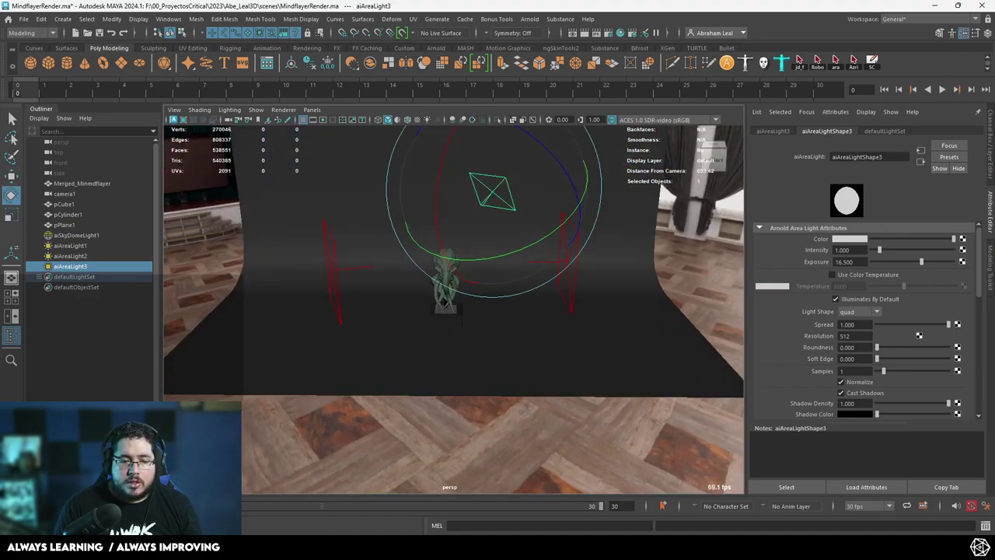
# - Bring back the render window, rerender with the third area light and examine its effect on the bust and backdrop
pyautogui.click(46, 525)
pyautogui.click(459, 143)
pyautogui.moveTo(253, 124); pyautogui.dragTo(367, 113)
pyautogui.scroll(3, 331, 270)
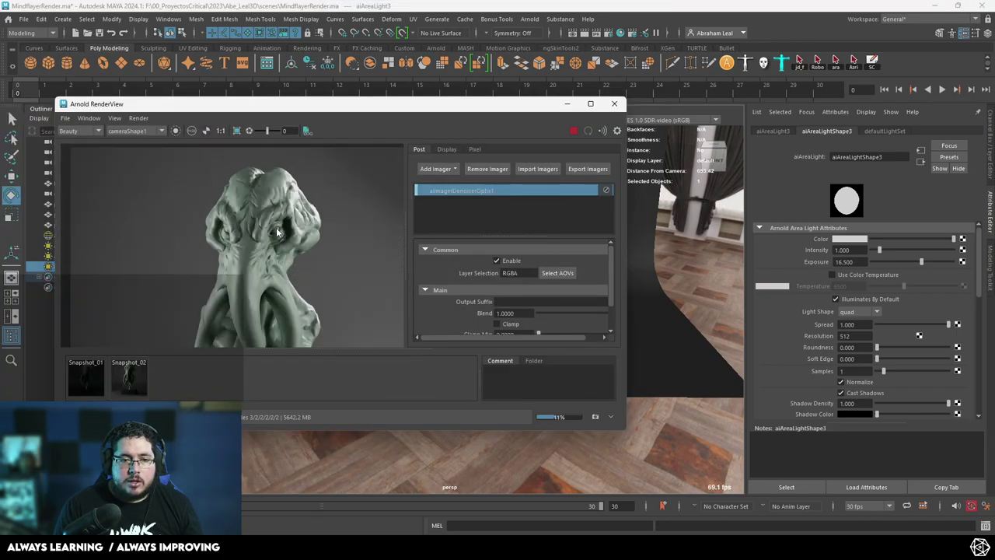
pyautogui.scroll(-4, 319, 205)
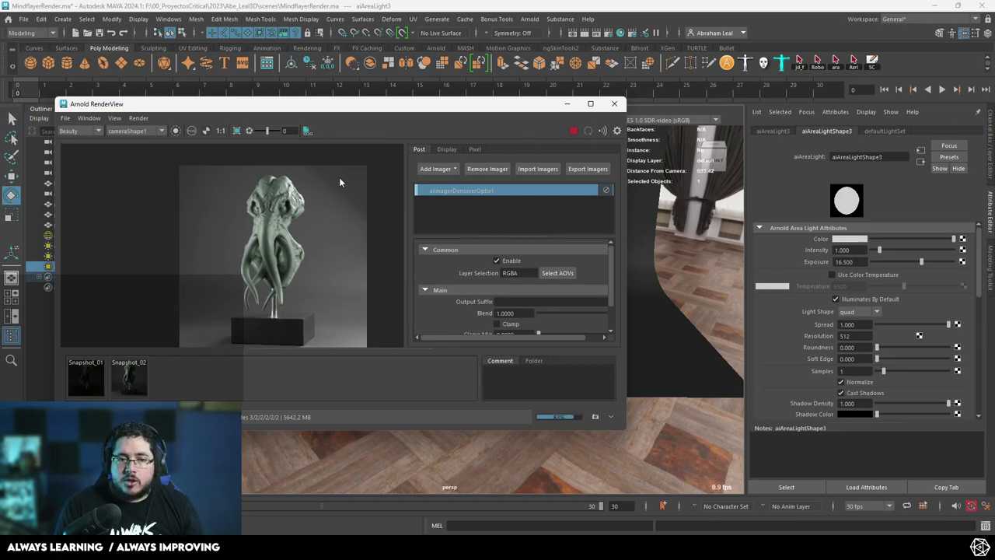
# - Move the render window off the third area light, reduce that light's spread to 0.456 and inspect the head
pyautogui.moveTo(513, 105); pyautogui.dragTo(405, 200)
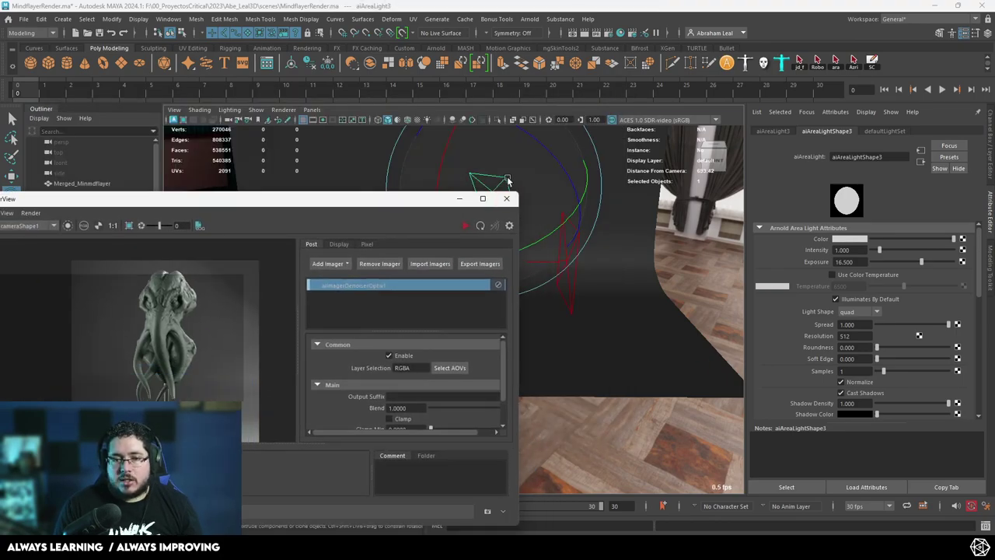
pyautogui.moveTo(927, 325); pyautogui.dragTo(911, 325)
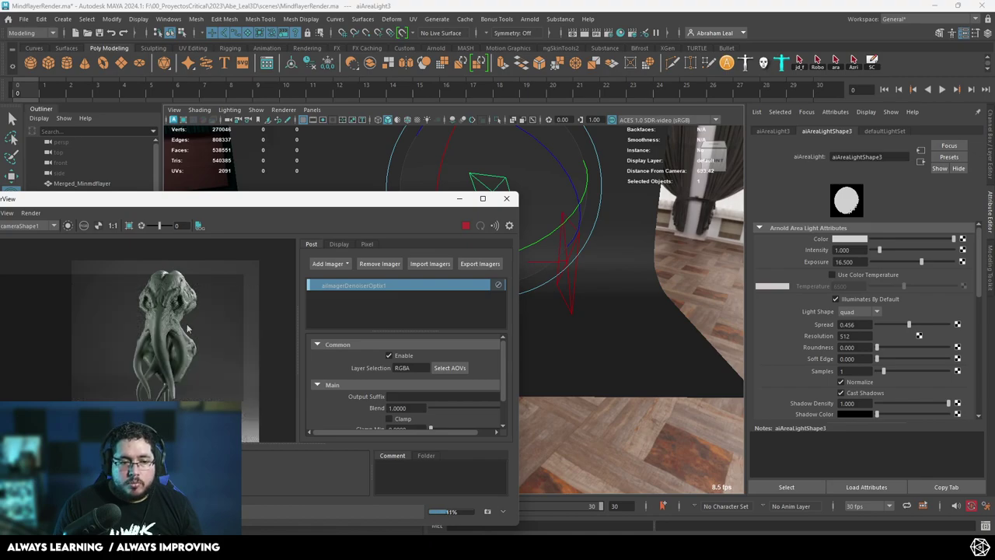
pyautogui.scroll(4, 184, 316)
pyautogui.scroll(-2, 197, 304)
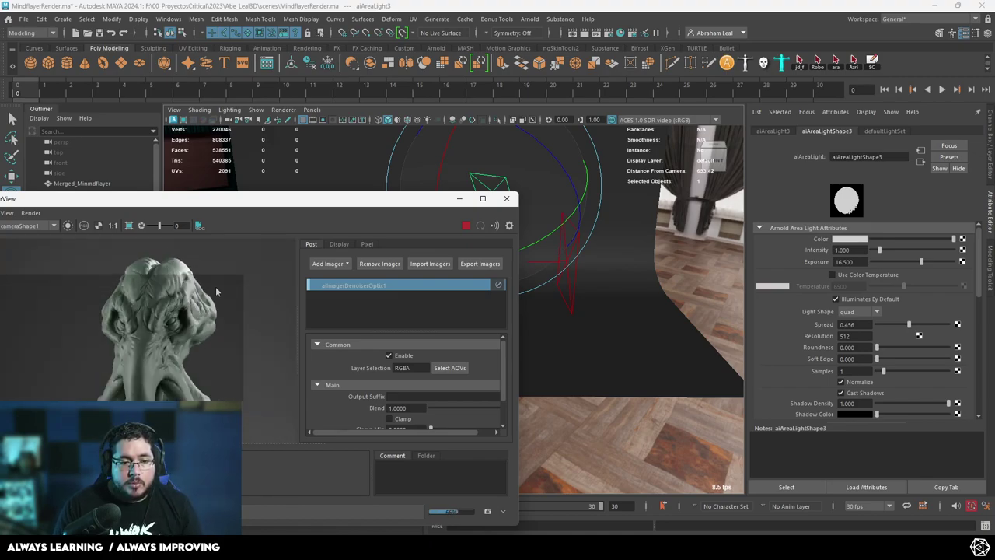
# - Stop rendering, minimize the render window, and adjust the third area light's position and rotation above the bust
pyautogui.moveTo(245, 199); pyautogui.dragTo(245, 163)
pyautogui.click(464, 190)
pyautogui.click(460, 163)
pyautogui.press('w')
pyautogui.moveTo(495, 197)
pyautogui.mouseDown()
pyautogui.moveTo(499, 205)
pyautogui.moveTo(490, 194)
pyautogui.mouseUp()
pyautogui.press('e')
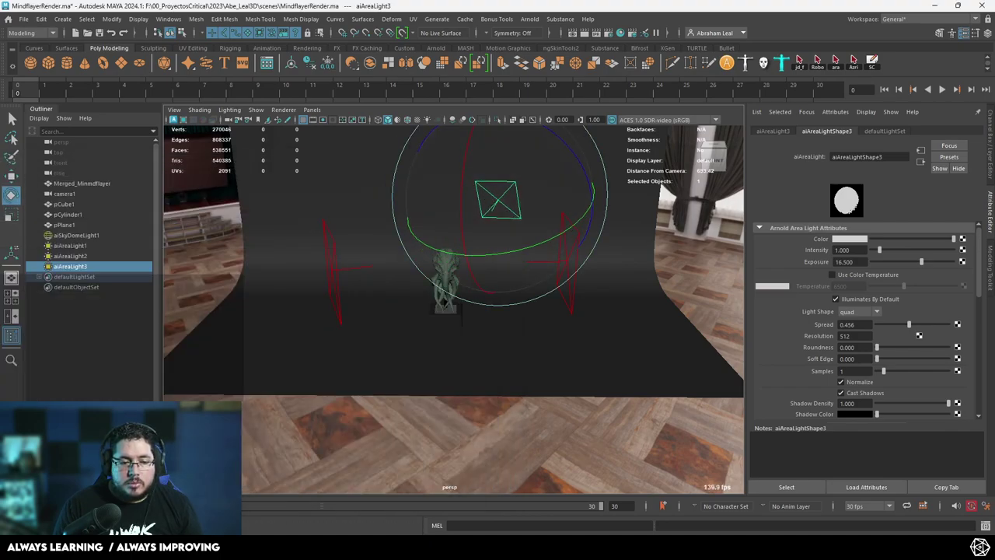
# - Bring back the render window, rerender and examine the adjusted third light's effect on the head
pyautogui.click(37, 527)
pyautogui.click(465, 191)
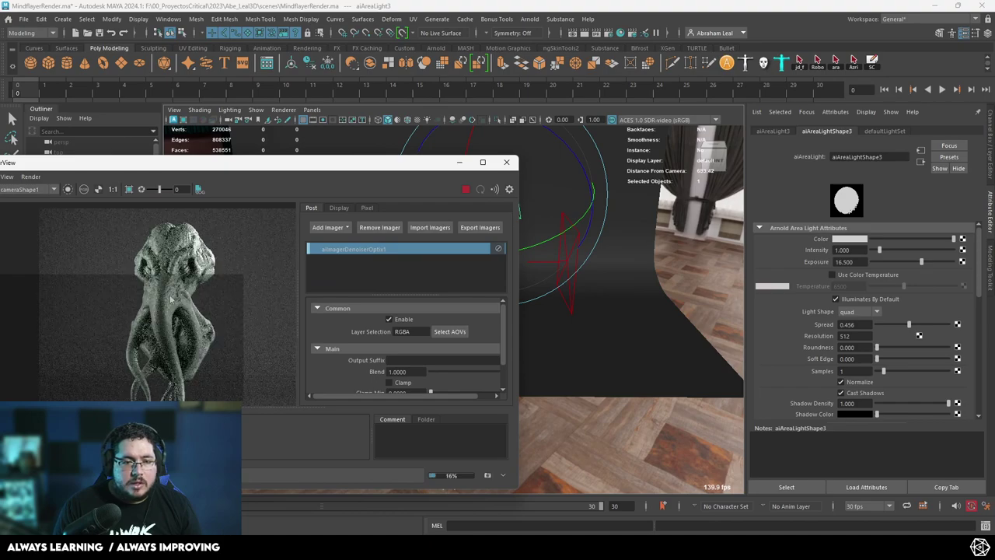
pyautogui.scroll(3, 168, 302)
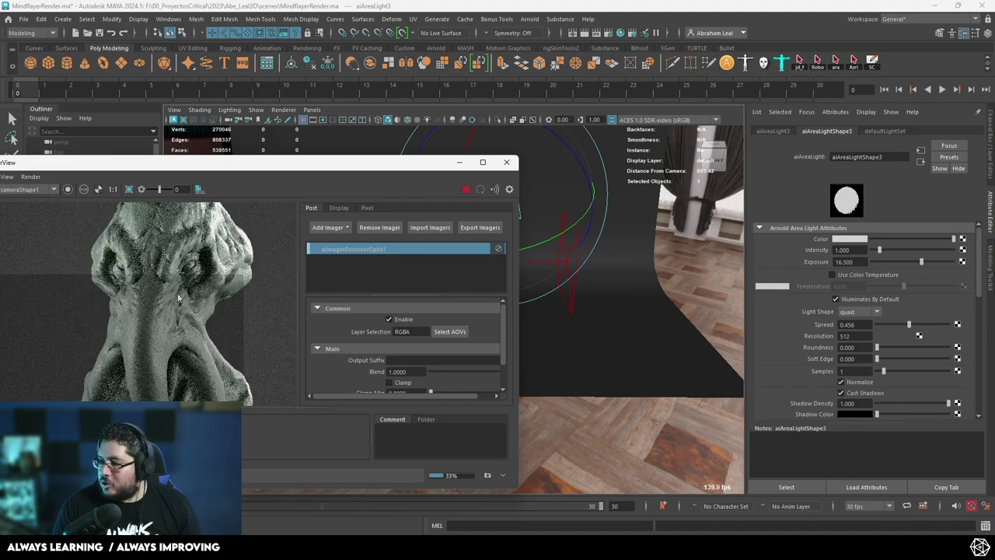
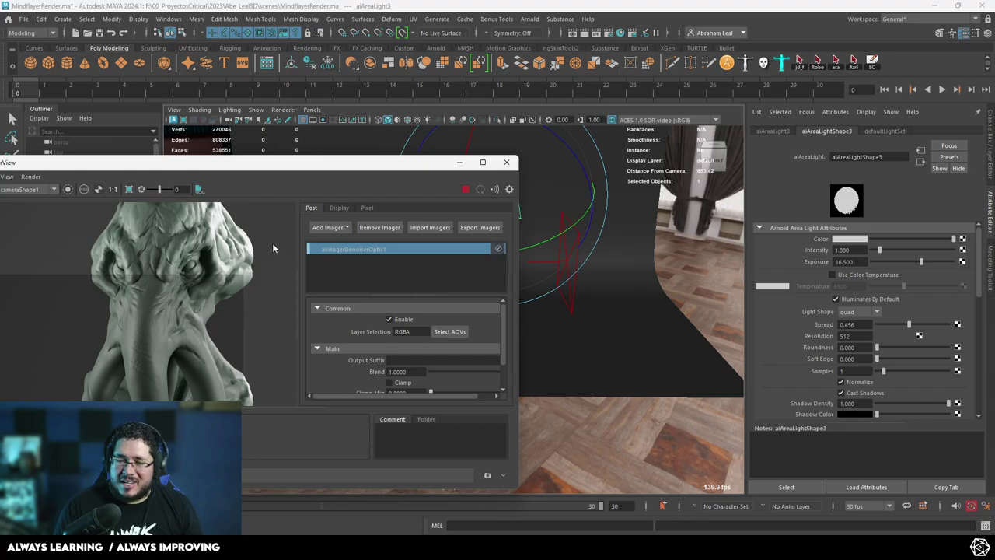
# - Reposition the render window over the viewport and examine the three-light render of the bust's tentacles, stand and head
pyautogui.moveTo(255, 168); pyautogui.dragTo(440, 122)
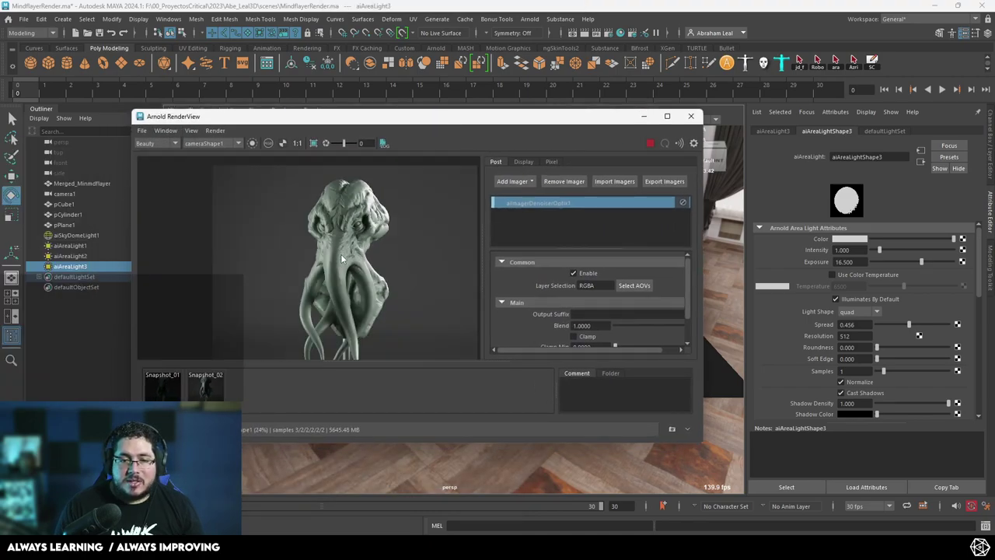
pyautogui.scroll(3, 352, 276)
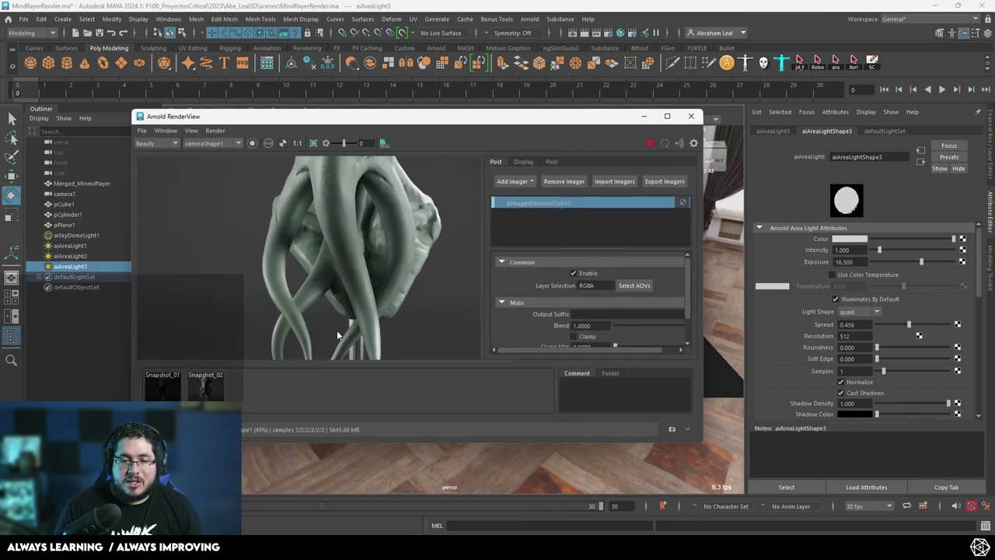
pyautogui.scroll(-3, 356, 268)
pyautogui.scroll(3, 368, 257)
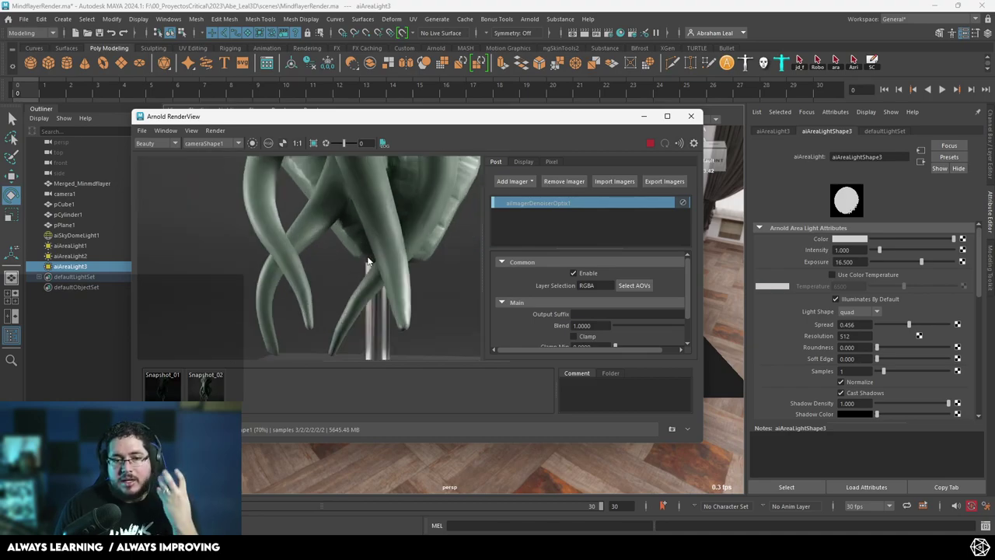
pyautogui.scroll(-3, 367, 256)
pyautogui.moveTo(390, 235); pyautogui.dragTo(390, 256, button='middle')
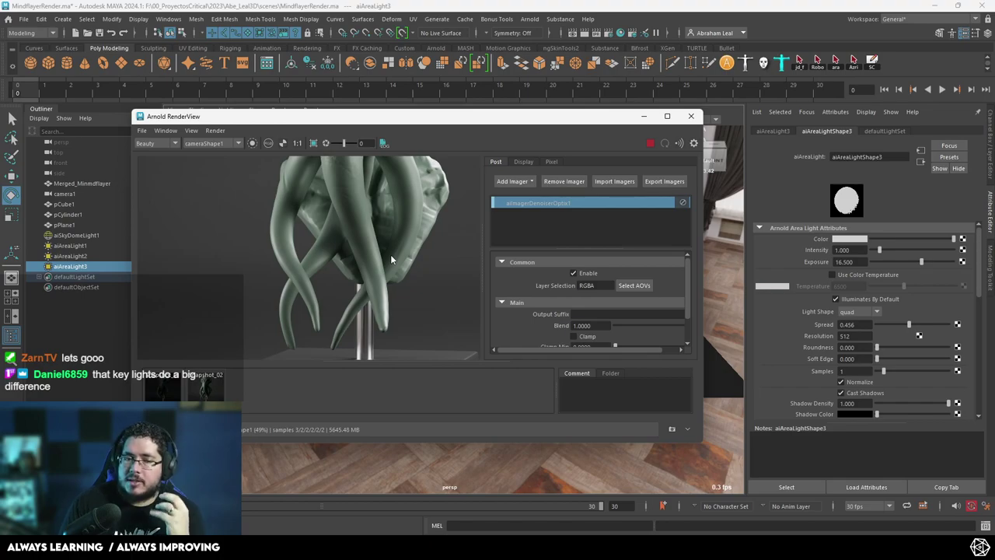
pyautogui.scroll(-2, 391, 255)
pyautogui.moveTo(392, 199); pyautogui.dragTo(383, 244, button='middle')
pyautogui.scroll(2, 382, 244)
pyautogui.scroll(1, 378, 236)
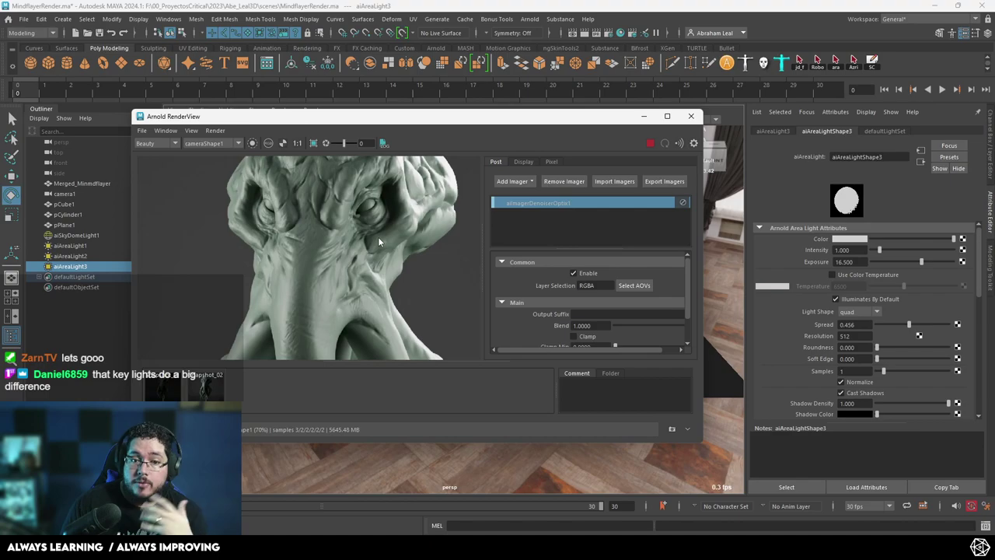
pyautogui.scroll(-2, 418, 241)
# - Minimize the render window, select the bust and set its M_Clay material's subsurface weight to 1 and base weight to 0
pyautogui.click(644, 116)
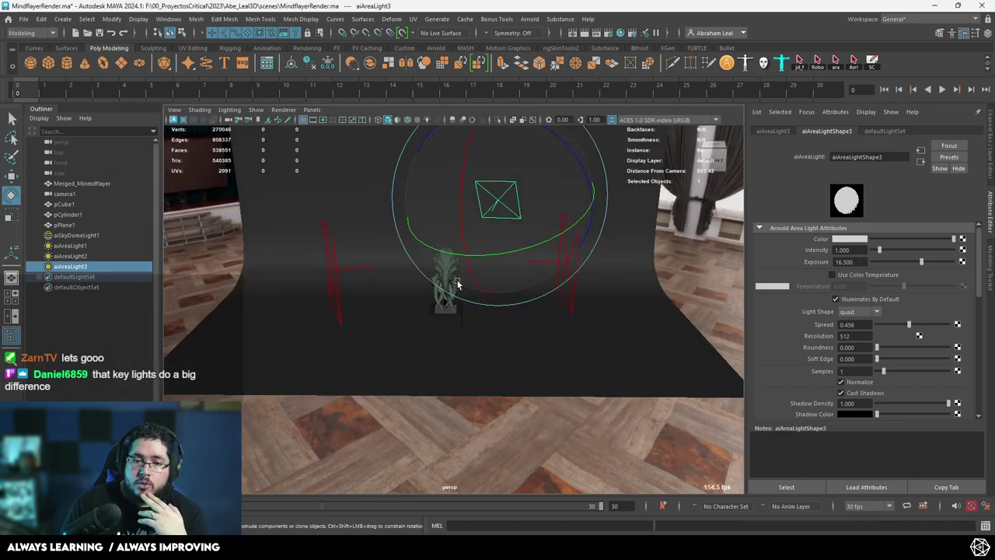
pyautogui.click(447, 273)
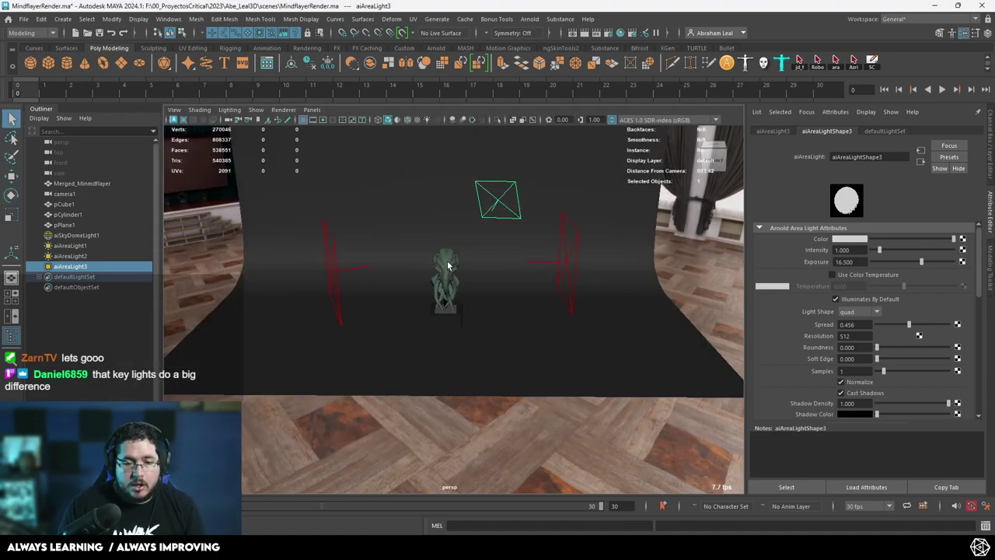
pyautogui.click(920, 131)
pyautogui.scroll(-3, 805, 287)
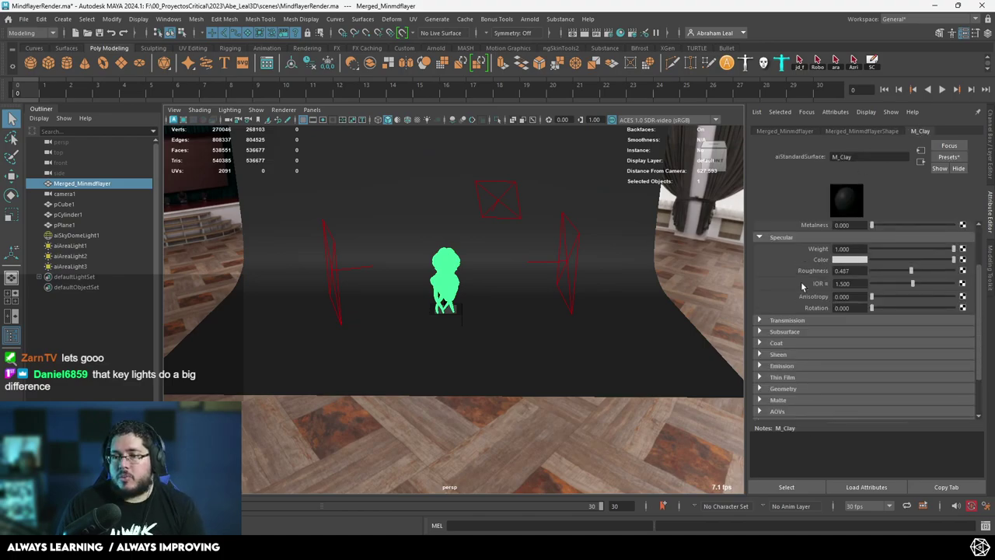
pyautogui.click(761, 301)
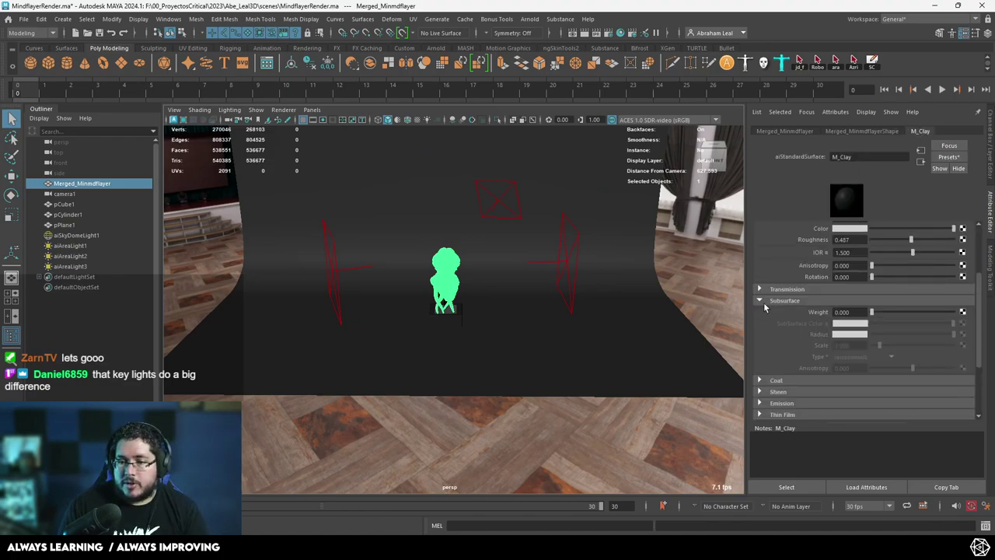
pyautogui.moveTo(873, 313); pyautogui.dragTo(955, 314)
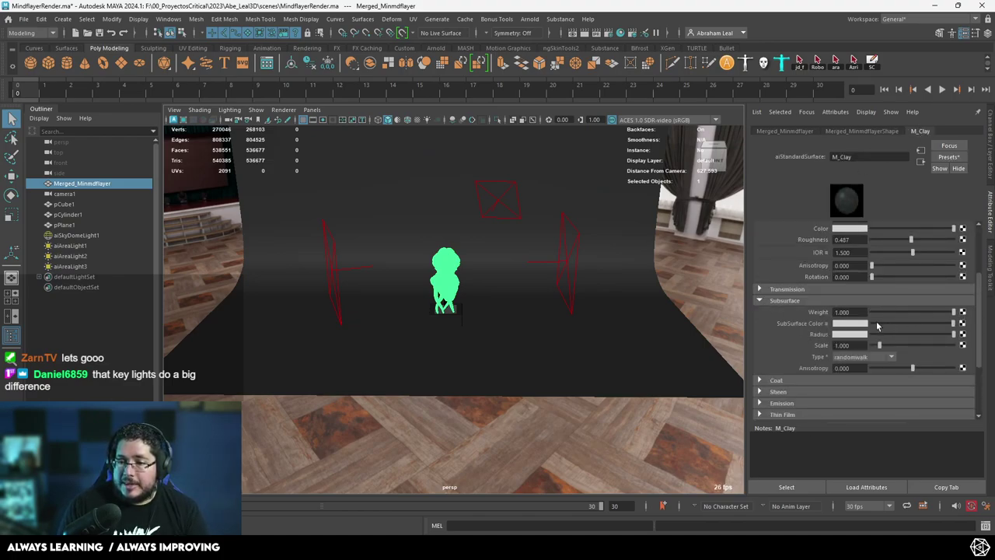
pyautogui.scroll(3, 873, 334)
pyautogui.moveTo(950, 252); pyautogui.dragTo(855, 258)
# - Bring back the render window, rerender and examine the full-subsurface material on the bust's tentacles and head
pyautogui.click(289, 547)
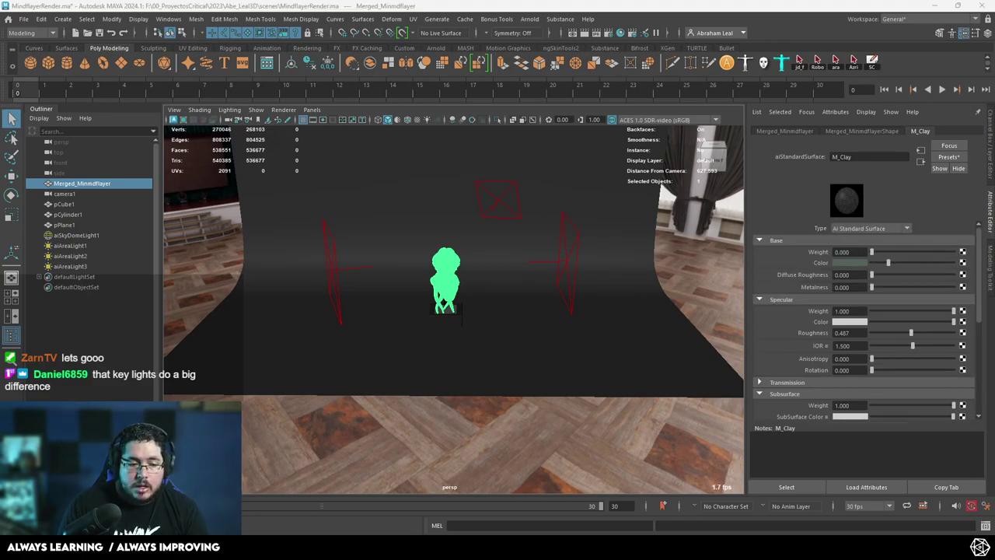
pyautogui.click(651, 143)
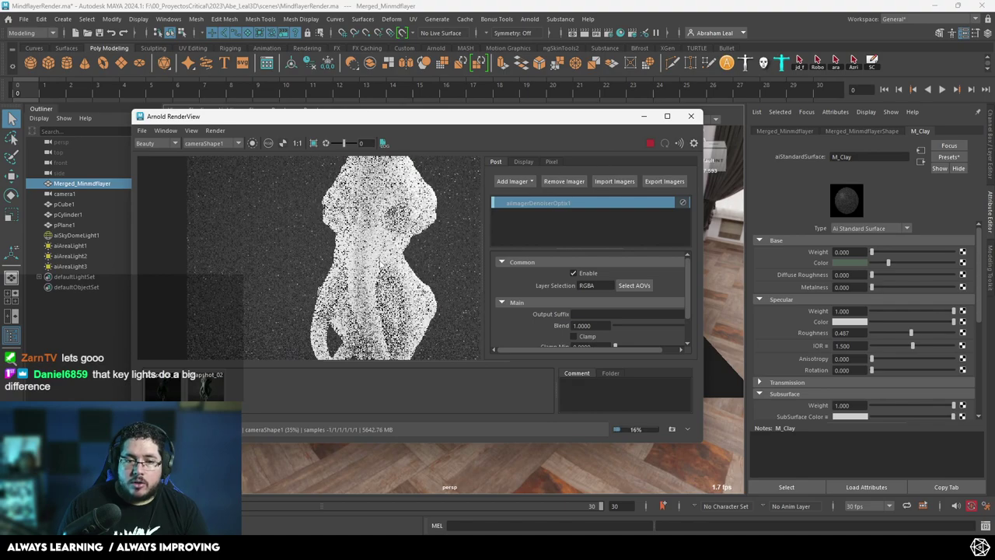
pyautogui.scroll(-4, 388, 291)
pyautogui.scroll(4, 387, 290)
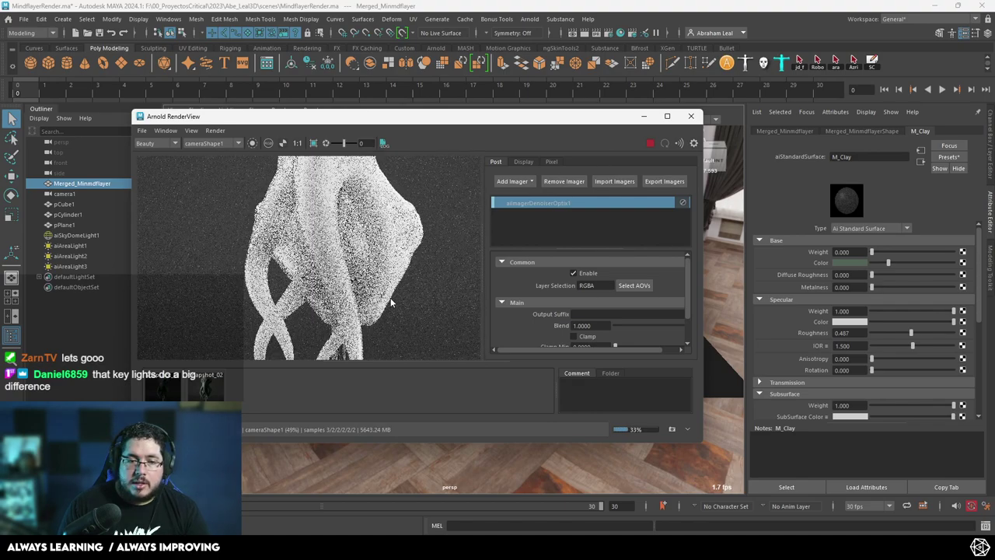
pyautogui.scroll(-4, 387, 287)
pyautogui.scroll(4, 381, 239)
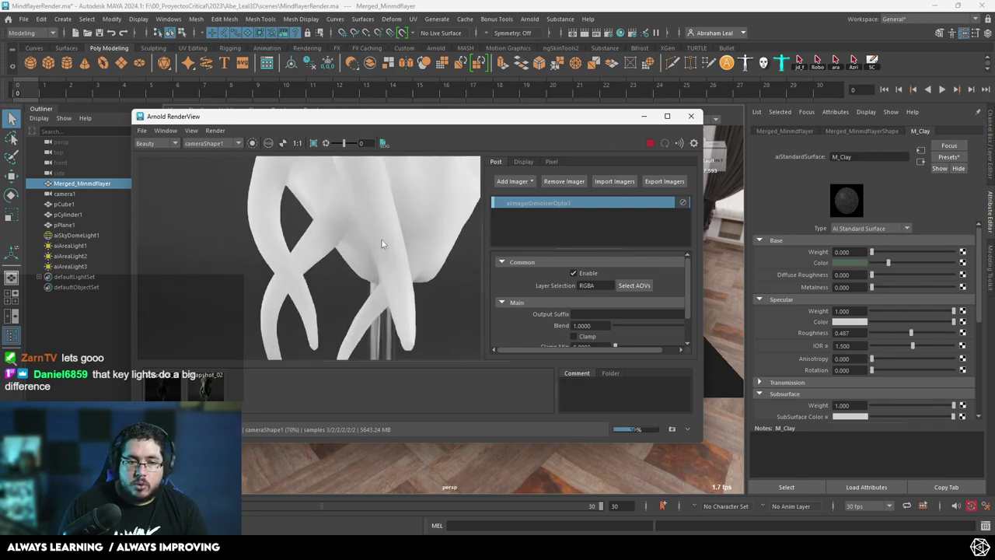
pyautogui.moveTo(394, 256); pyautogui.dragTo(391, 330, button='middle')
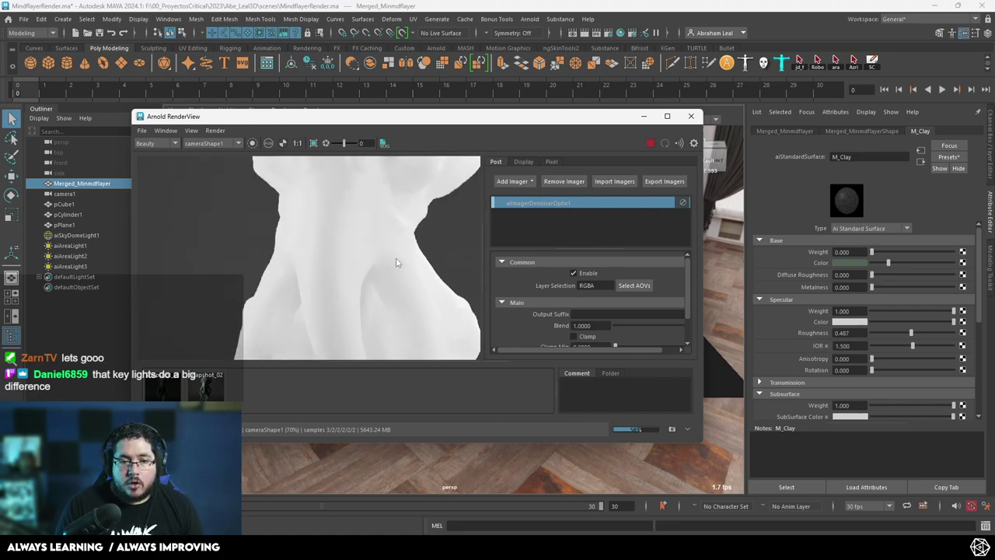
pyautogui.scroll(-3, 396, 261)
pyautogui.moveTo(396, 263); pyautogui.dragTo(392, 305, button='middle')
pyautogui.scroll(5, 392, 272)
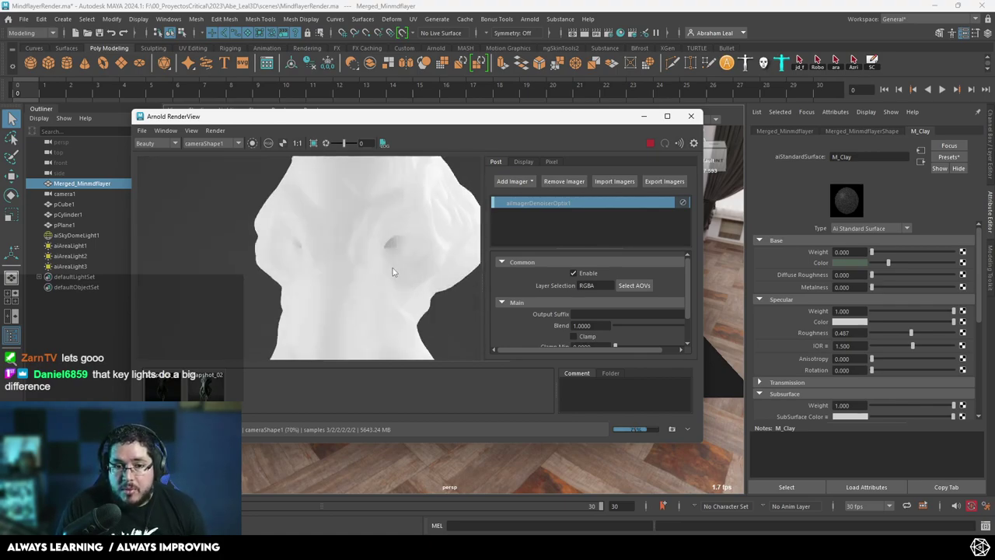
pyautogui.scroll(-3, 391, 235)
# - Stop rendering, minimize the render window and set M_Clay's subsurface color to the same dark green as its base color
pyautogui.click(651, 143)
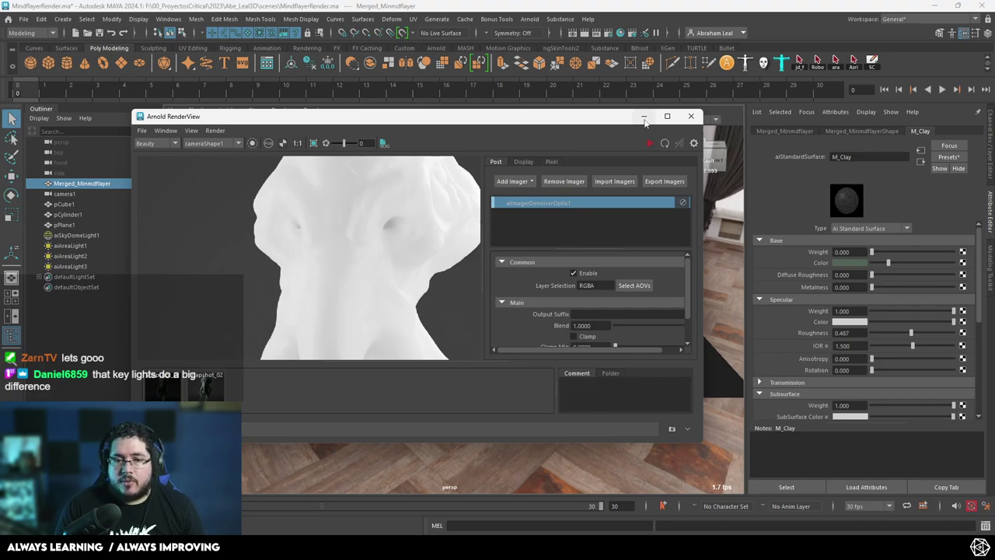
pyautogui.click(644, 117)
pyautogui.scroll(-3, 812, 327)
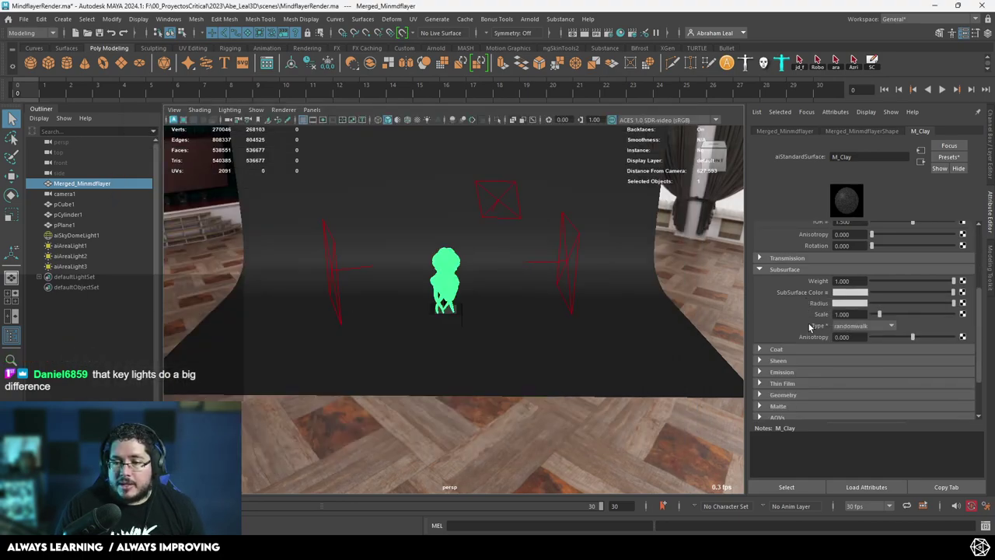
pyautogui.scroll(-2, 815, 290)
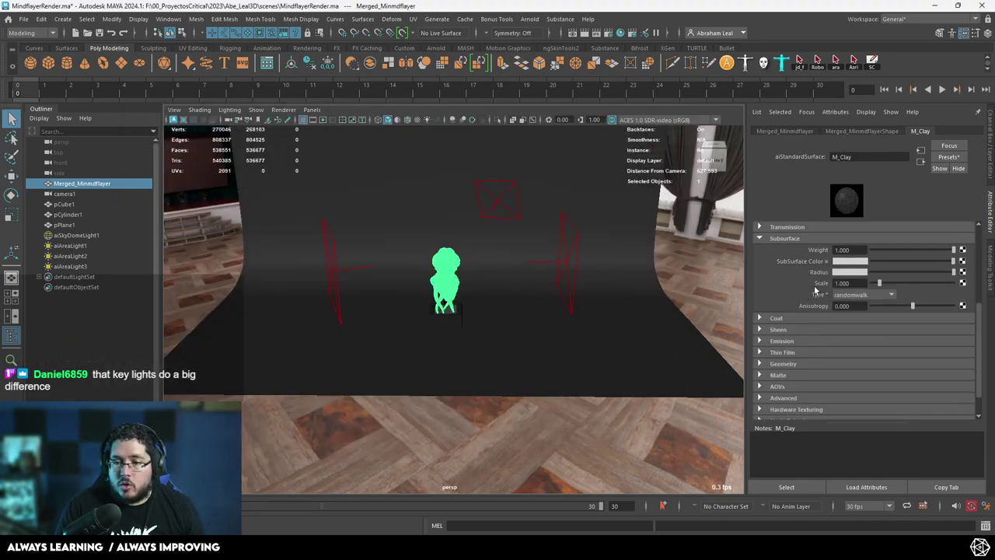
pyautogui.click(855, 263)
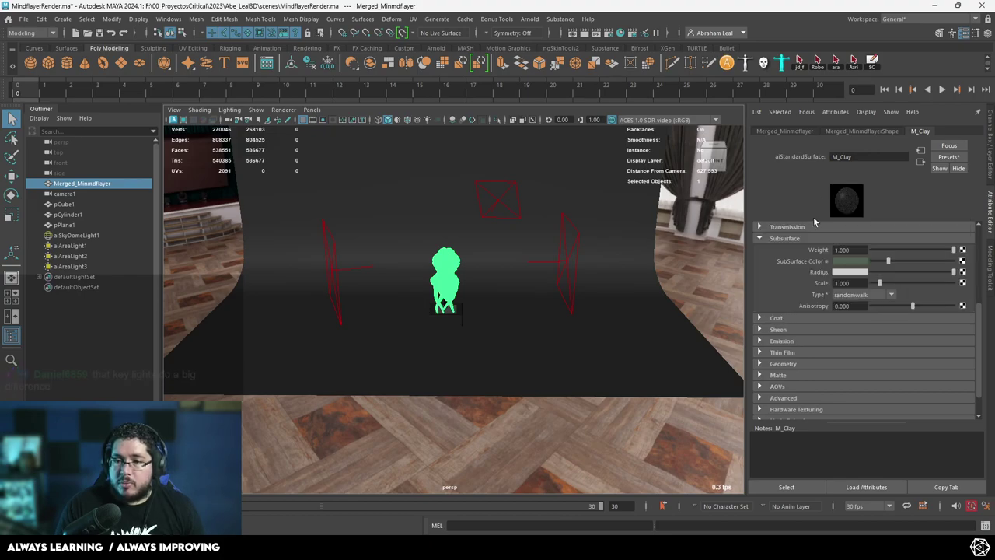
# - Bring back the render window, rerender with the green subsurface color and examine the bust
pyautogui.hotkey('alt', 'Tab')
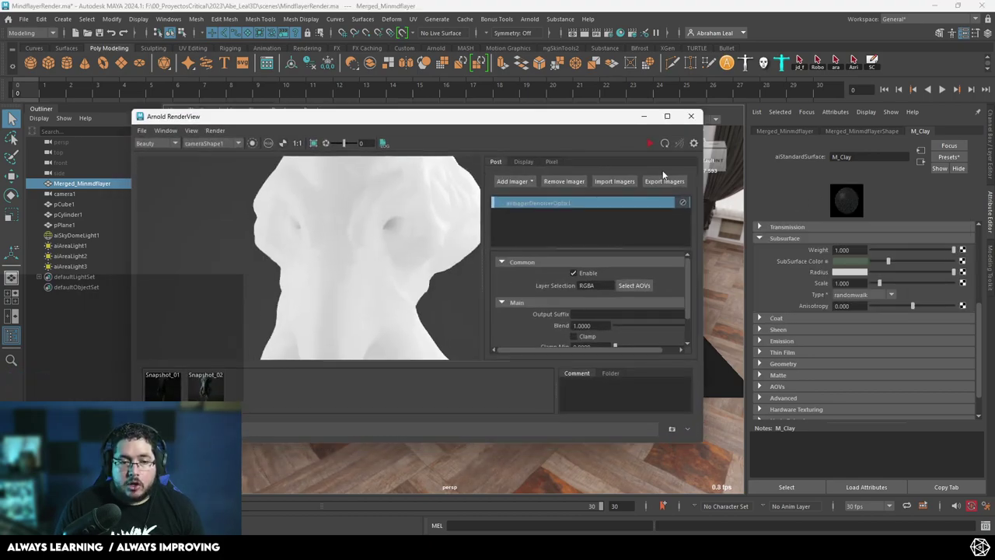
pyautogui.click(650, 144)
pyautogui.scroll(-3, 421, 278)
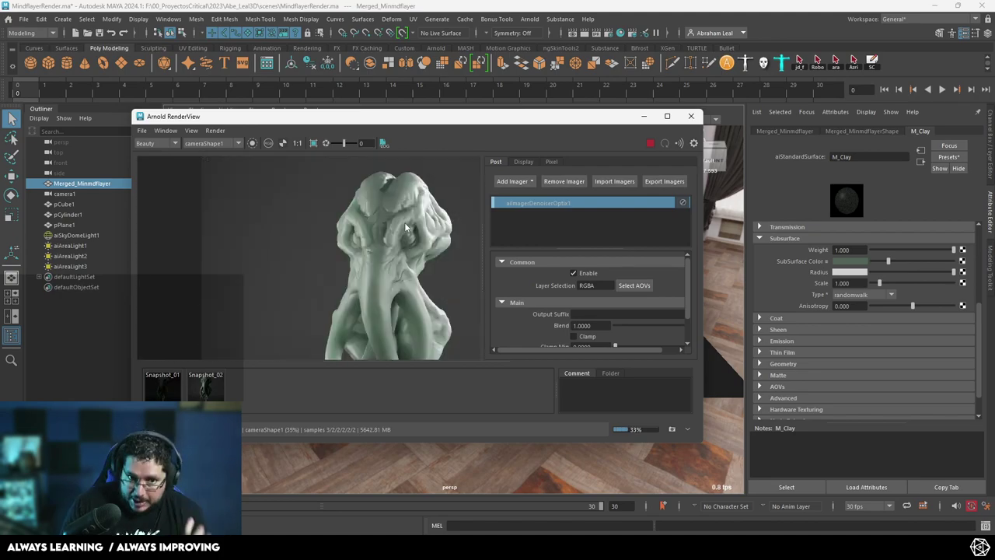
pyautogui.scroll(2, 404, 227)
pyautogui.scroll(-2, 417, 229)
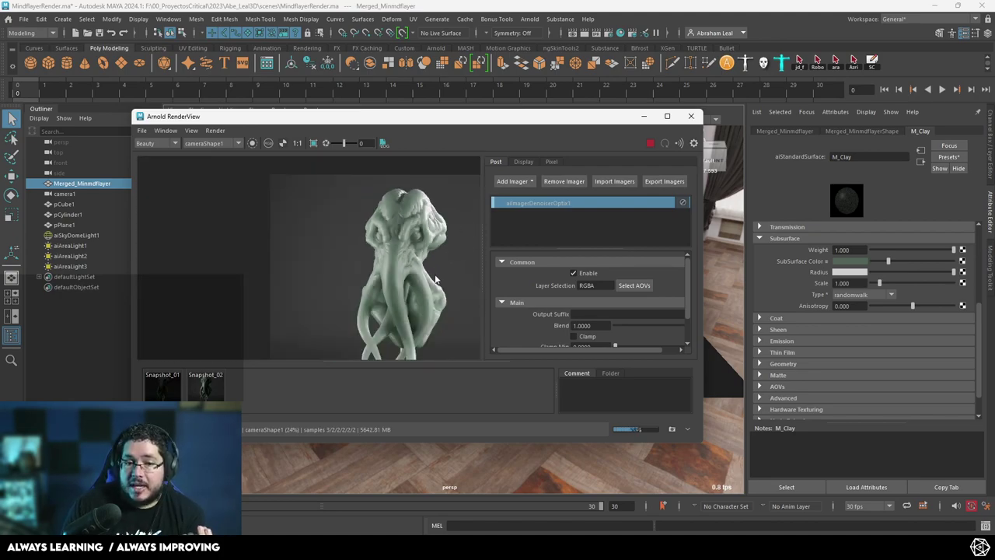
pyautogui.scroll(3, 417, 220)
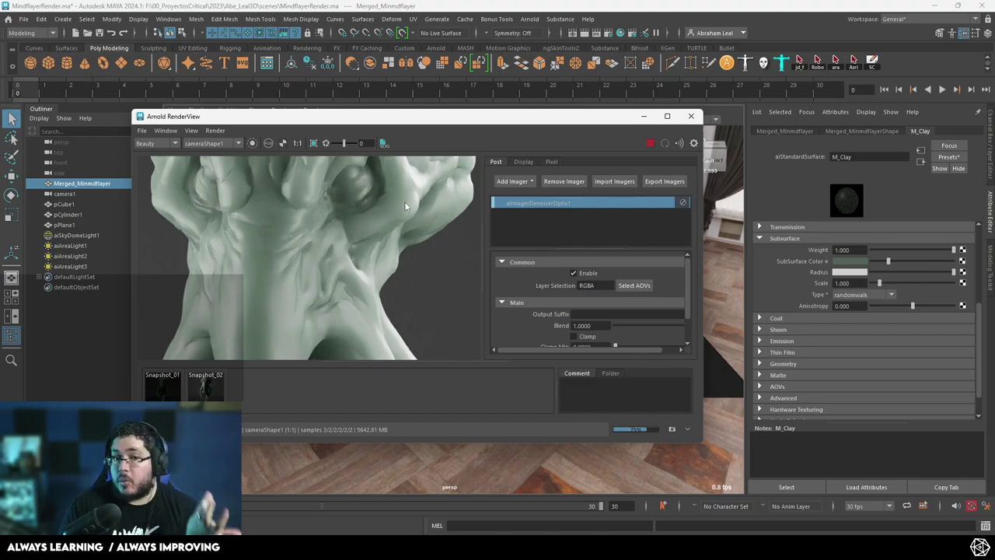
# - Examine the green subsurface effect around the eyes, on the tentacles and across the full composition
pyautogui.moveTo(412, 204); pyautogui.dragTo(399, 292, button='middle')
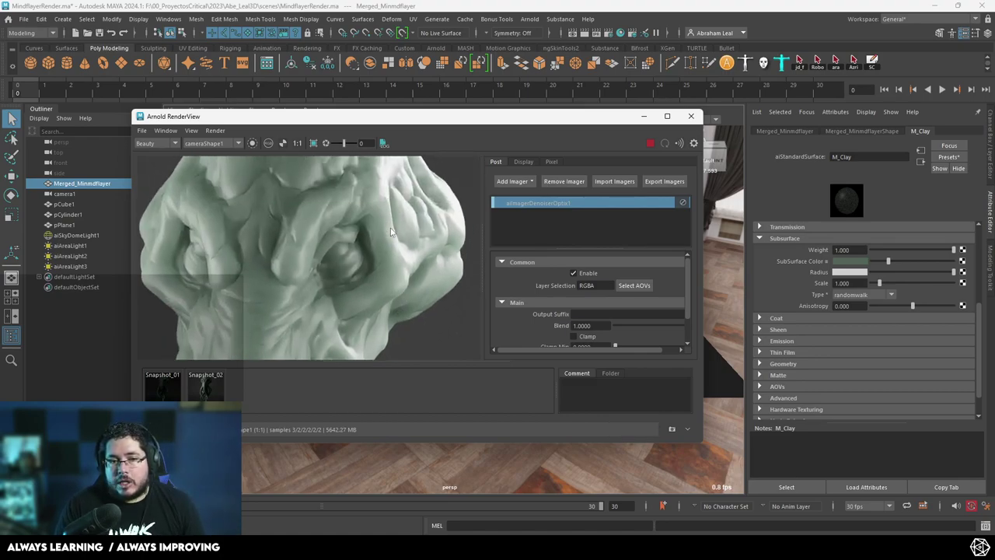
pyautogui.scroll(-2, 388, 234)
pyautogui.moveTo(388, 234); pyautogui.dragTo(385, 113, button='middle')
pyautogui.scroll(3, 249, 219)
pyautogui.scroll(-6, 250, 219)
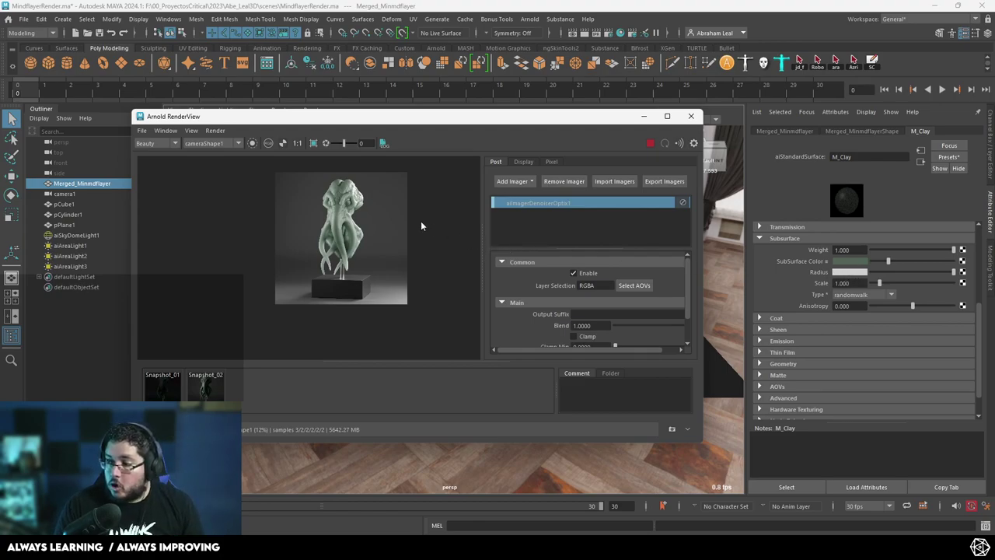
pyautogui.scroll(2, 343, 224)
pyautogui.scroll(3, 350, 234)
pyautogui.scroll(-2, 366, 247)
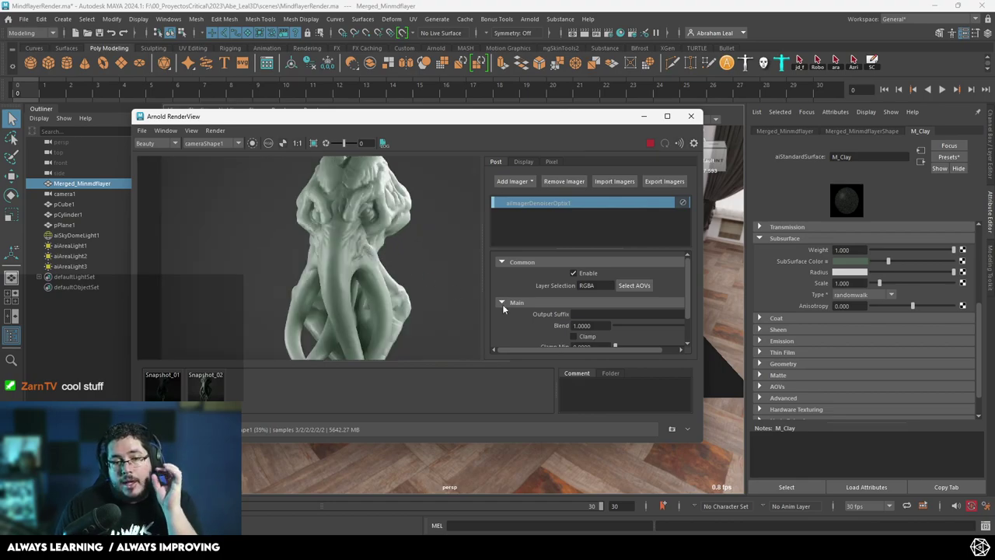
# - Set M_Clay's subsurface radius to the recent dark green (H 120, S 0.141, V 0.204) and inspect the rendered tentacles
pyautogui.click(853, 274)
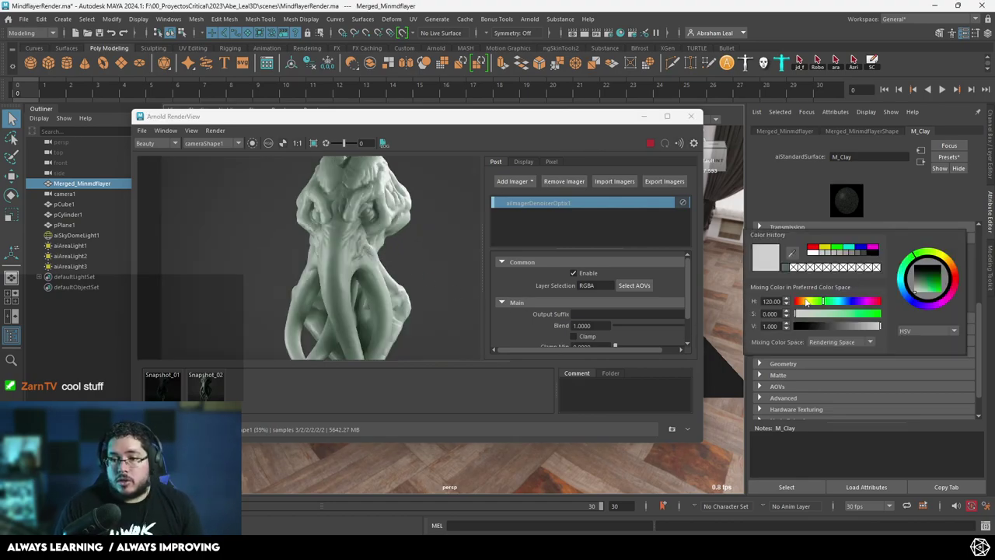
pyautogui.click(786, 267)
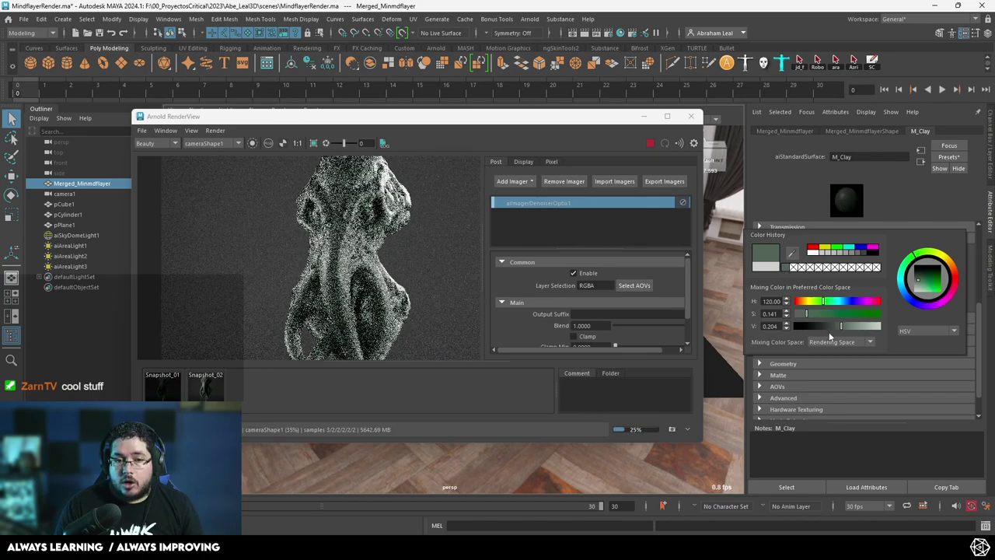
pyautogui.moveTo(410, 252); pyautogui.dragTo(422, 158, button='middle')
pyautogui.scroll(3, 386, 317)
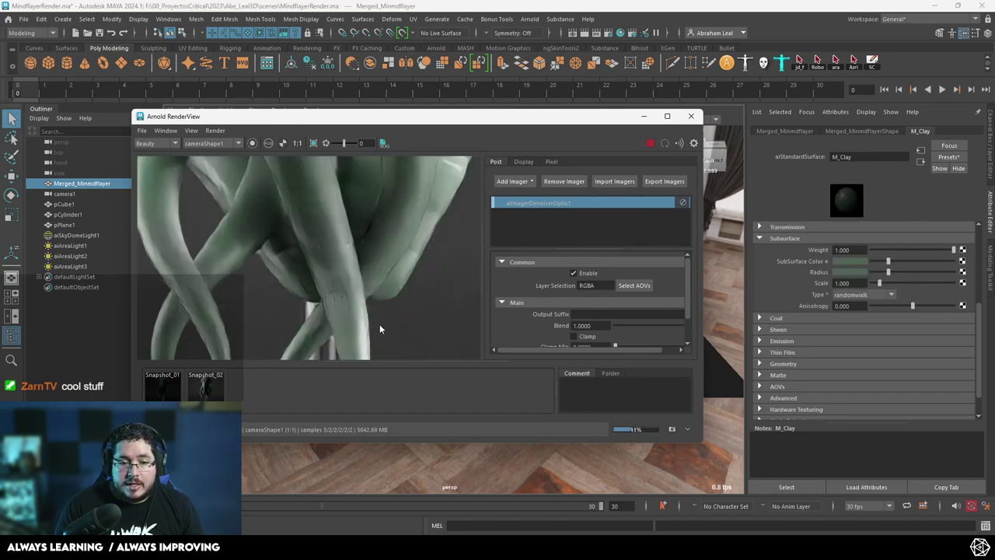
pyautogui.moveTo(380, 324); pyautogui.dragTo(393, 255, button='middle')
pyautogui.scroll(-4, 370, 250)
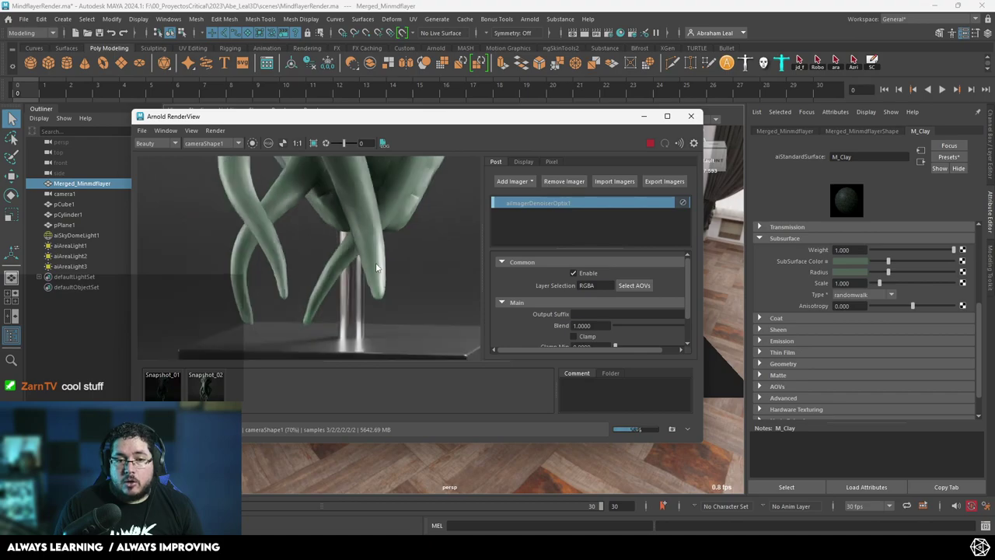
# - Examine the whole bust on its stand in the render with the green subsurface radius
pyautogui.scroll(5, 389, 234)
pyautogui.scroll(-4, 394, 231)
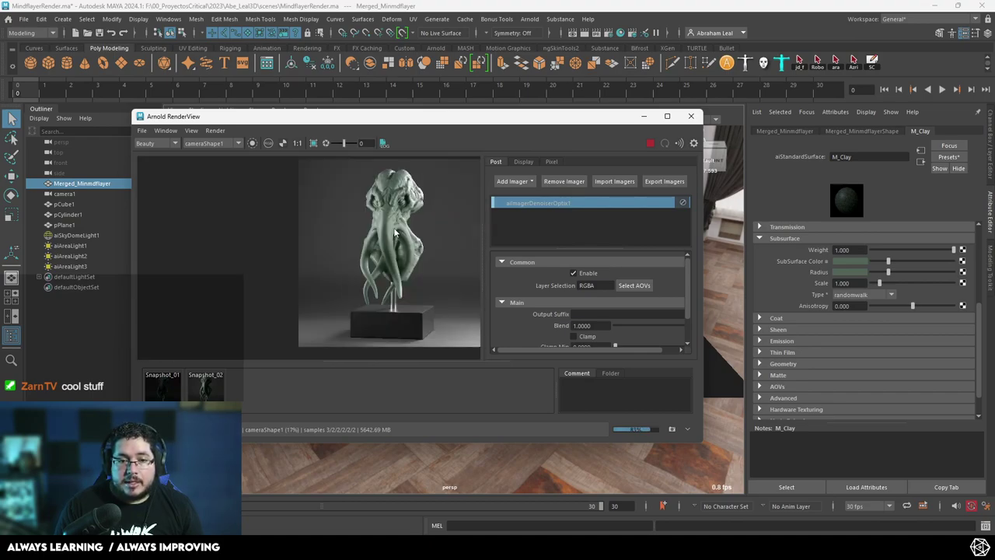
pyautogui.scroll(3, 393, 241)
pyautogui.scroll(-2, 393, 247)
pyautogui.scroll(-3, 394, 247)
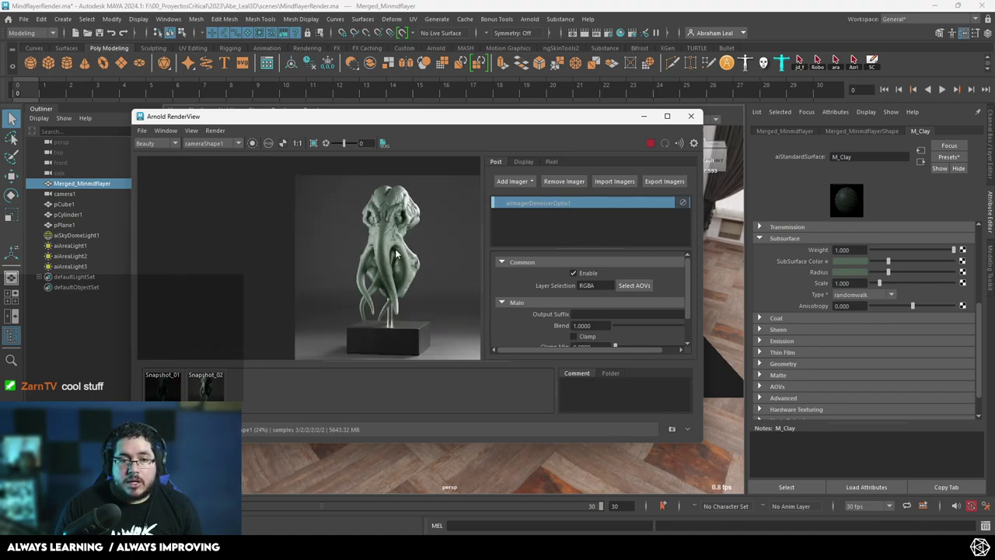
pyautogui.scroll(4, 412, 246)
pyautogui.scroll(-2, 433, 244)
pyautogui.scroll(-2, 416, 258)
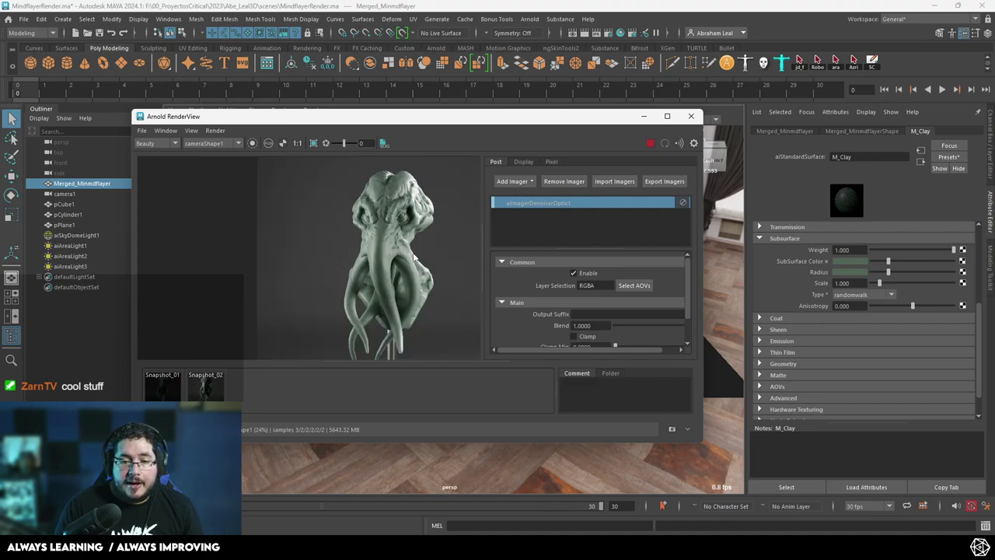
# - Set M_Clay's subsurface scale to 0.5 with the render stopped, and restart the render
pyautogui.click(650, 143)
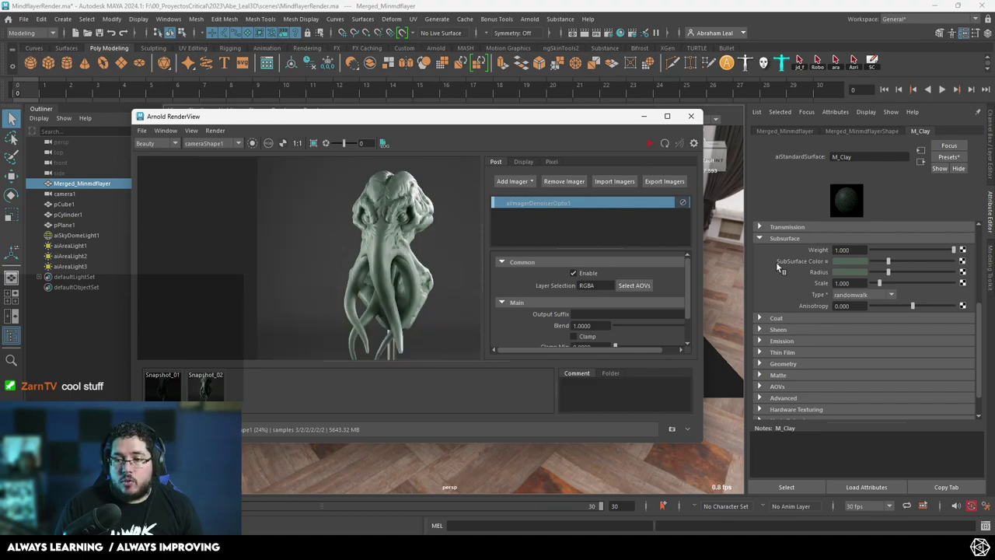
pyautogui.moveTo(859, 283); pyautogui.dragTo(801, 284)
pyautogui.write('.5')
pyautogui.press('Return')
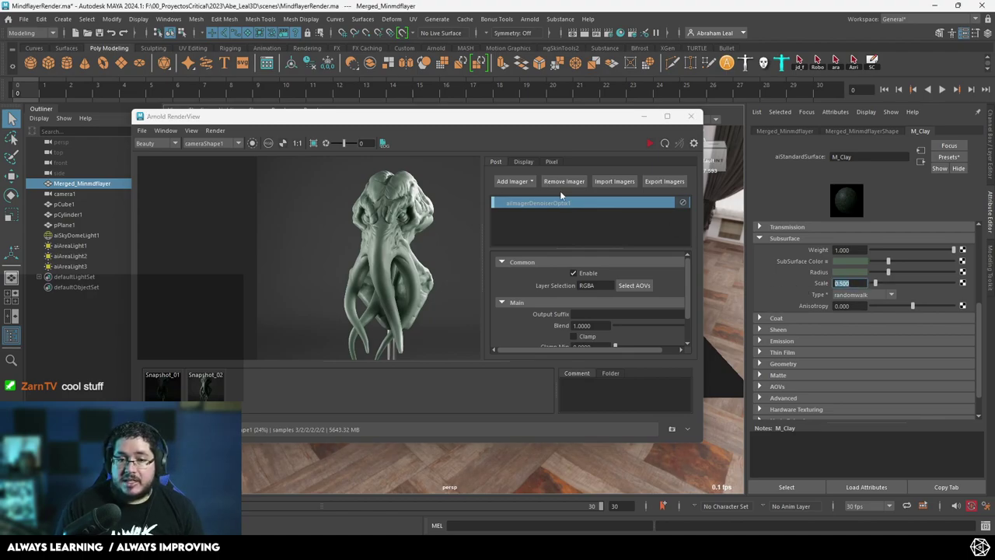
pyautogui.click(650, 143)
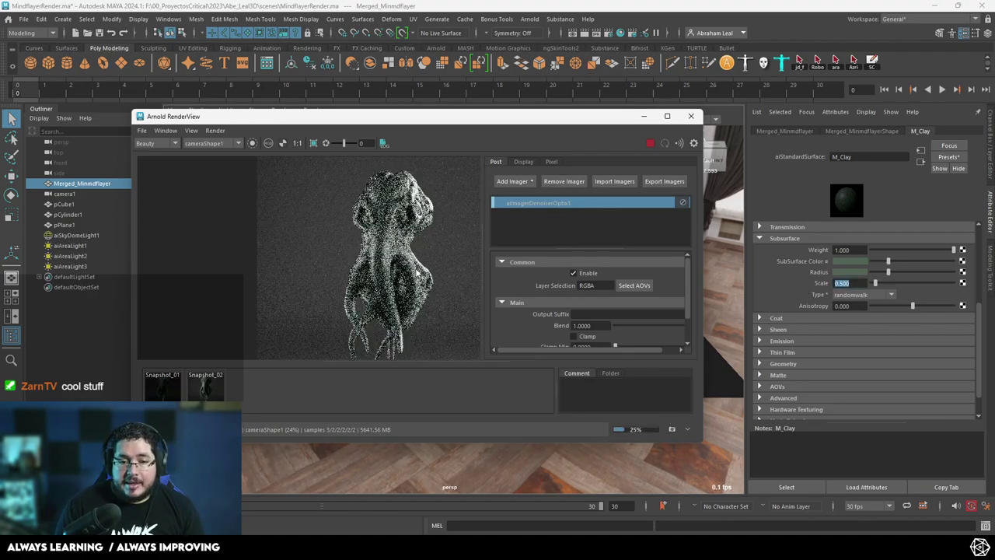
# - Examine the tentacles, stand and eyes of the bust in the render with the smaller subsurface scale
pyautogui.moveTo(378, 314); pyautogui.dragTo(389, 266, button='middle')
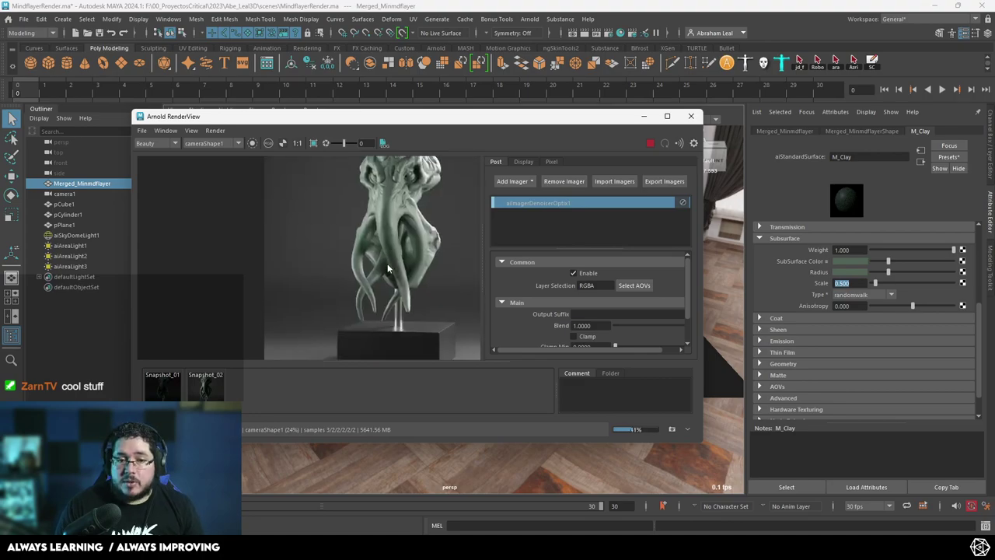
pyautogui.scroll(5, 403, 310)
pyautogui.moveTo(401, 309); pyautogui.dragTo(399, 246, button='middle')
pyautogui.scroll(-3, 399, 250)
pyautogui.moveTo(424, 178); pyautogui.dragTo(423, 237, button='middle')
pyautogui.scroll(1, 424, 237)
pyautogui.moveTo(423, 174); pyautogui.dragTo(401, 258, button='middle')
pyautogui.scroll(3, 395, 233)
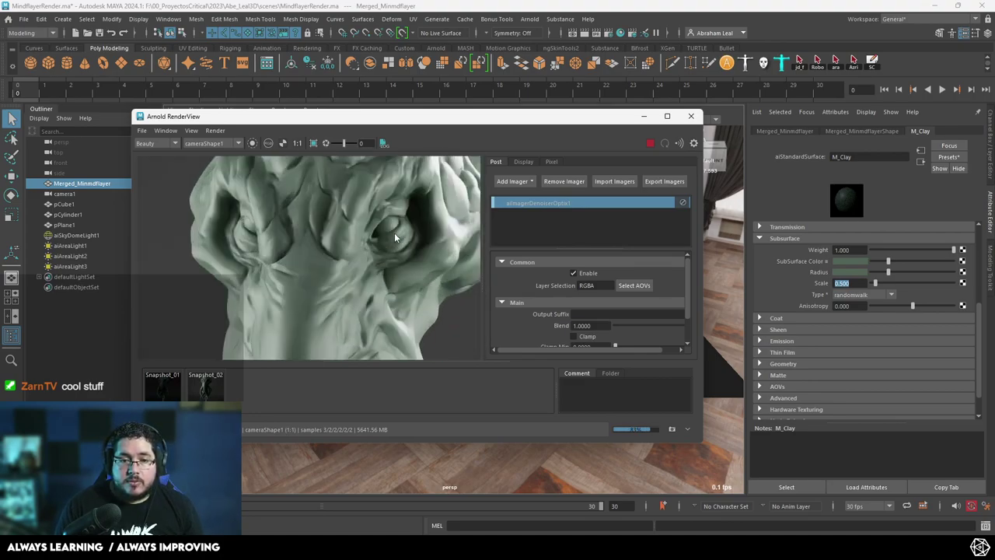
pyautogui.scroll(-6, 394, 232)
pyautogui.scroll(2, 395, 238)
# - Maximize the render window, frame the bust on its stand and store a snapshot of the render
pyautogui.click(667, 116)
pyautogui.scroll(-3, 505, 243)
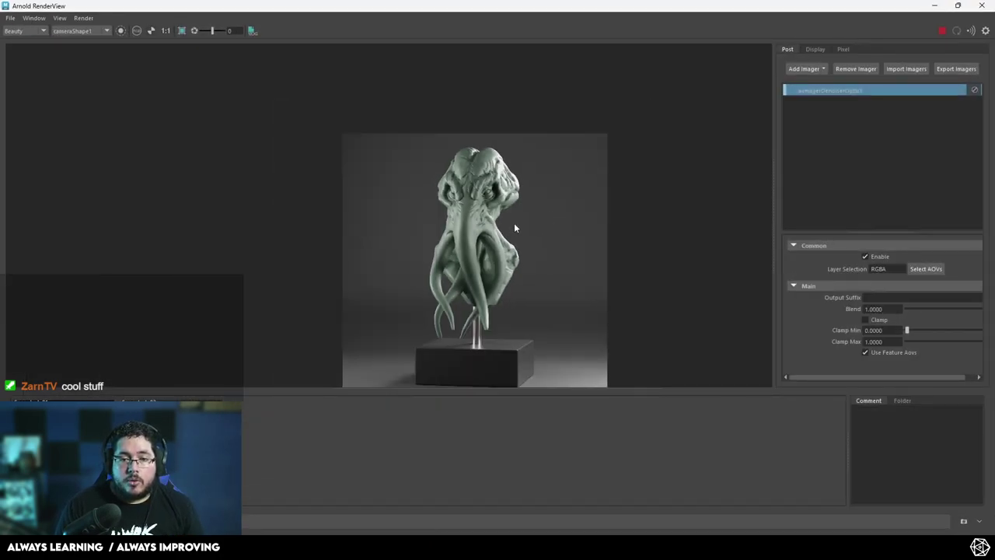
pyautogui.scroll(2, 514, 224)
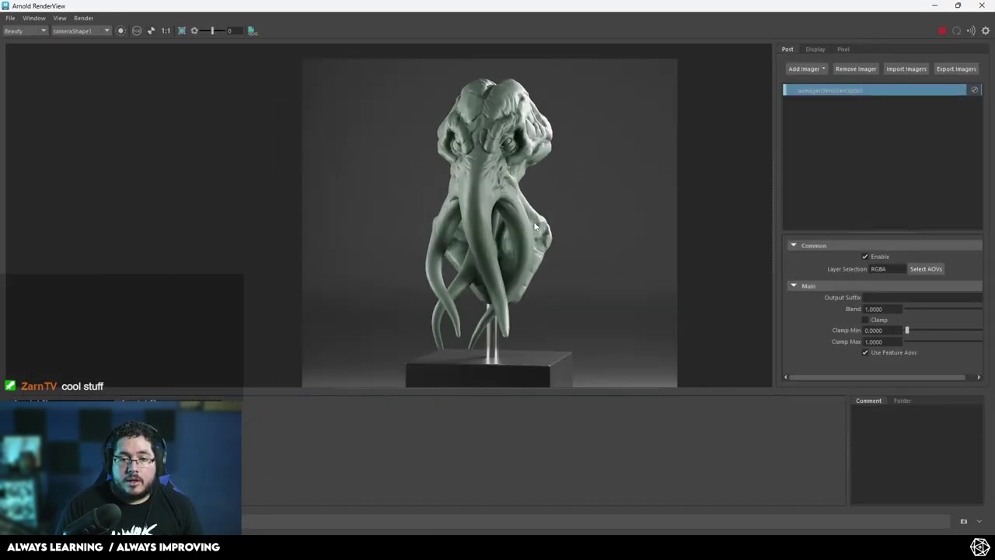
pyautogui.click(964, 522)
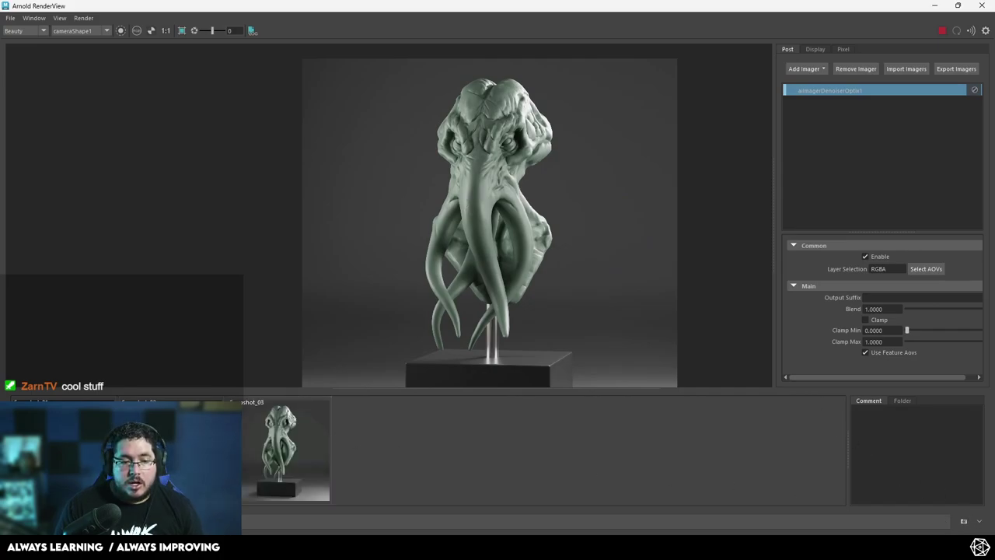
# - Compare the three stored render snapshots and inspect the head and eyes in the newest one
pyautogui.click(64, 451)
pyautogui.click(171, 451)
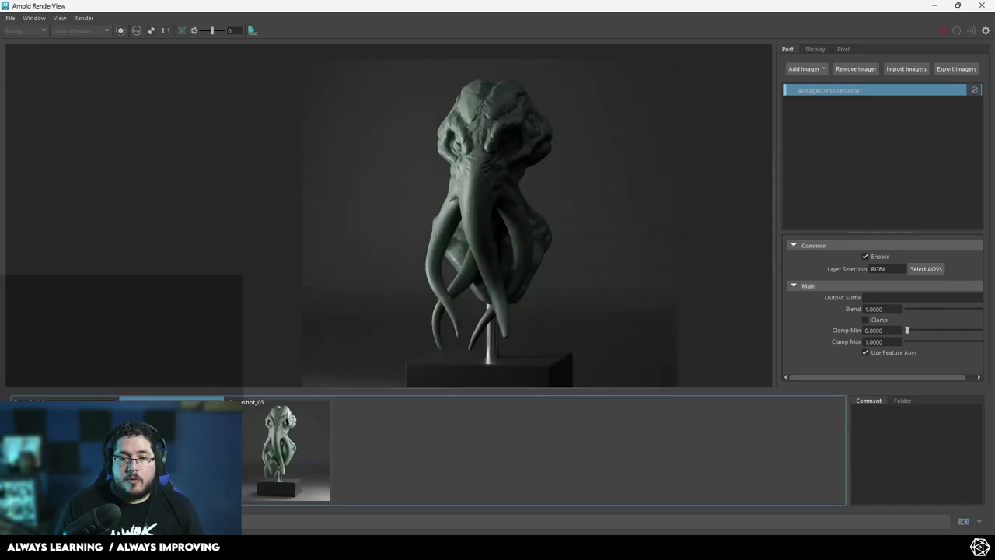
pyautogui.click(284, 454)
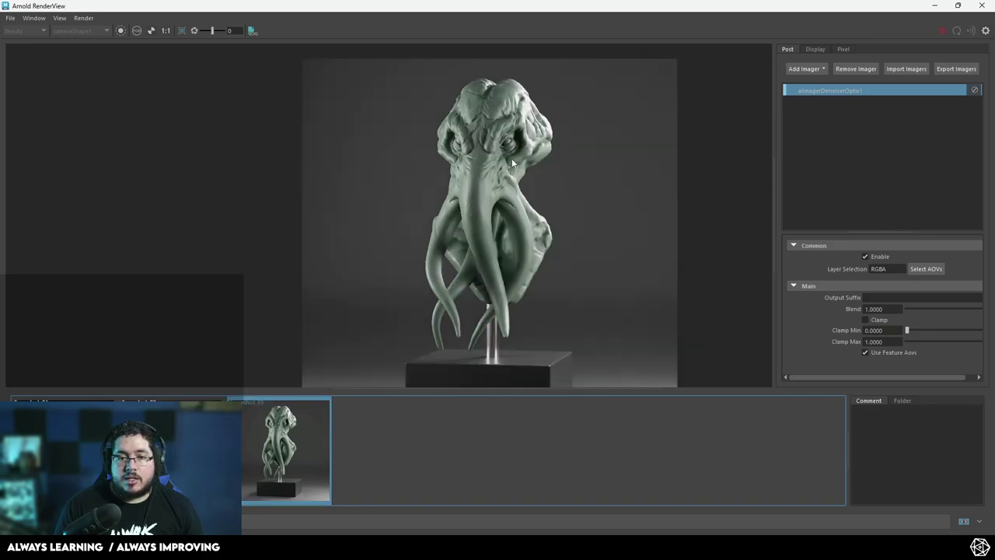
pyautogui.scroll(5, 503, 237)
pyautogui.scroll(-6, 504, 226)
pyautogui.scroll(2, 498, 202)
pyautogui.scroll(6, 500, 199)
pyautogui.moveTo(488, 168); pyautogui.dragTo(485, 230, button='middle')
pyautogui.scroll(-3, 485, 229)
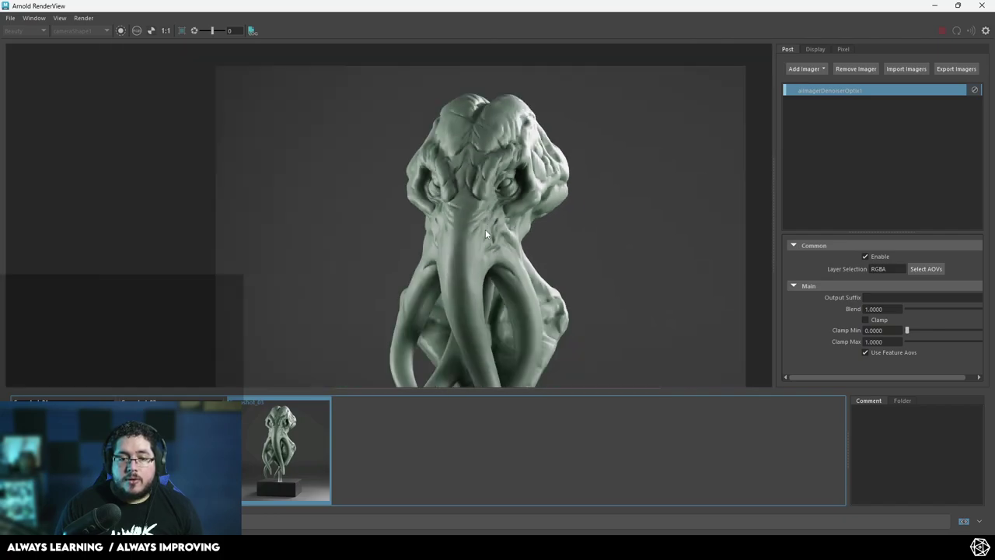
# - Enable adaptive sampling in the Arnold render settings with a Max. Camera (AA) of 10
pyautogui.click(934, 6)
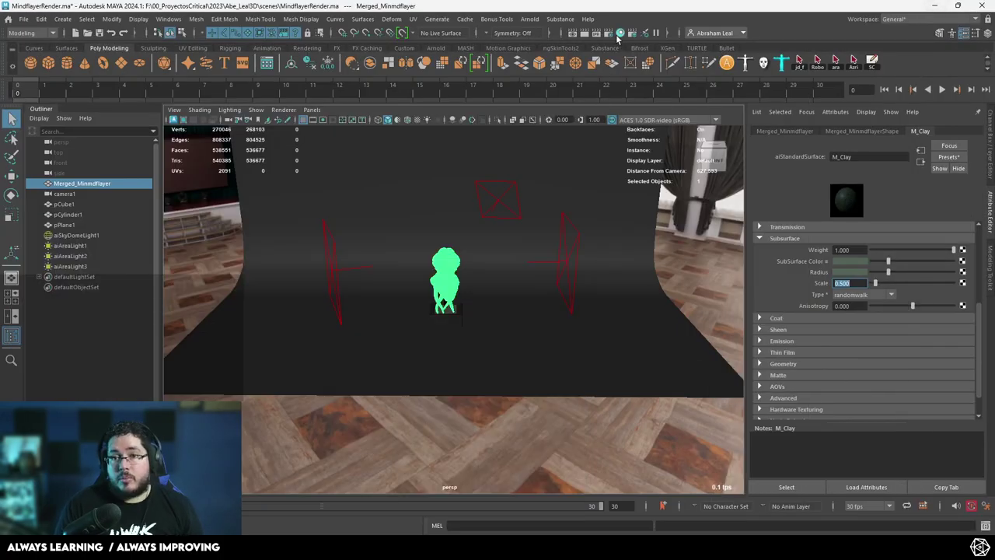
pyautogui.click(614, 32)
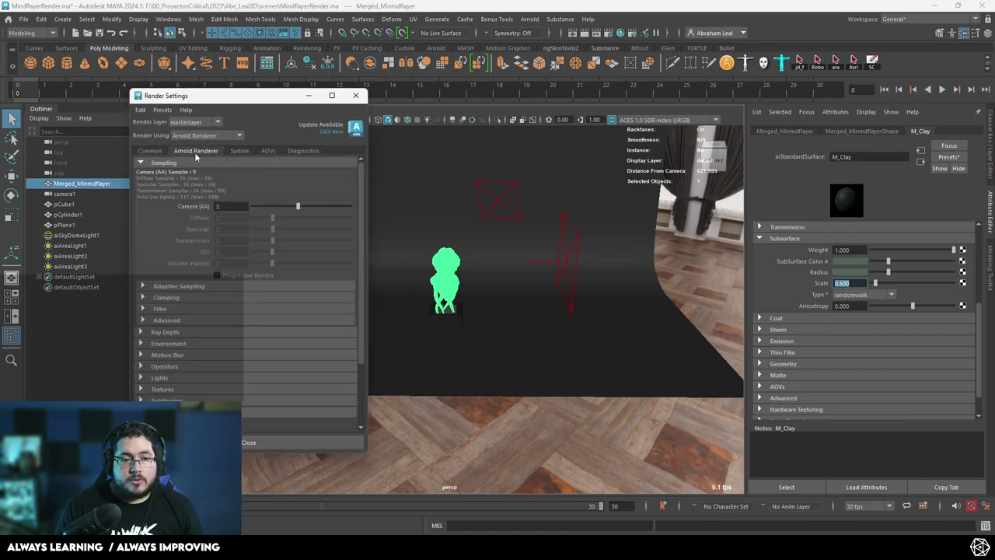
pyautogui.click(165, 287)
pyautogui.click(218, 298)
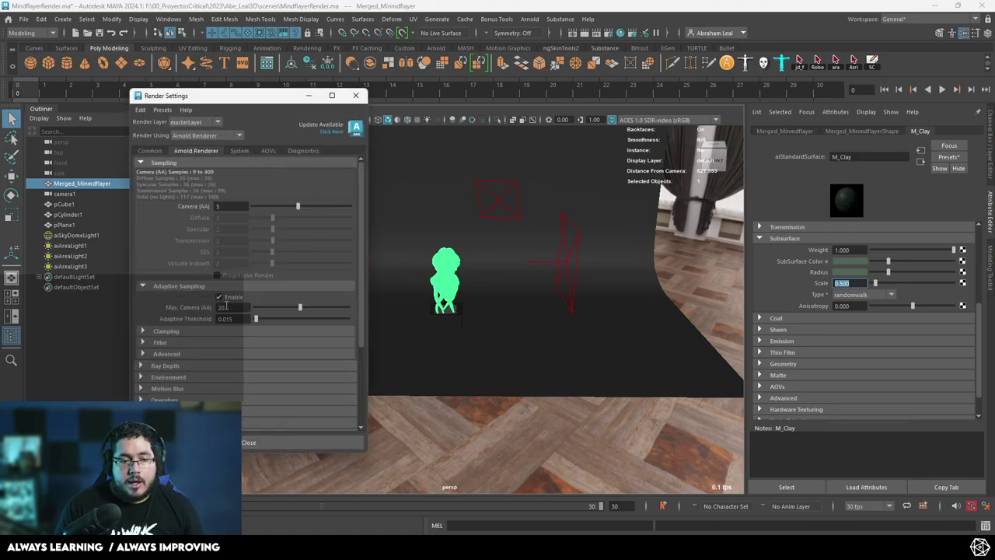
pyautogui.write('10')
pyautogui.press('Return')
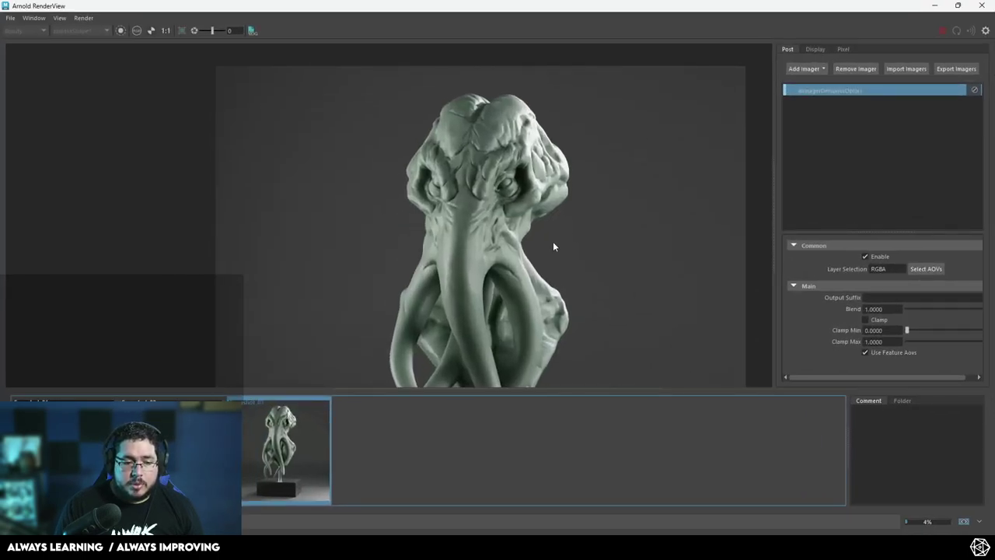
# - Switch from the third snapshot back to the live render and restart it with adaptive sampling
pyautogui.scroll(-4, 553, 241)
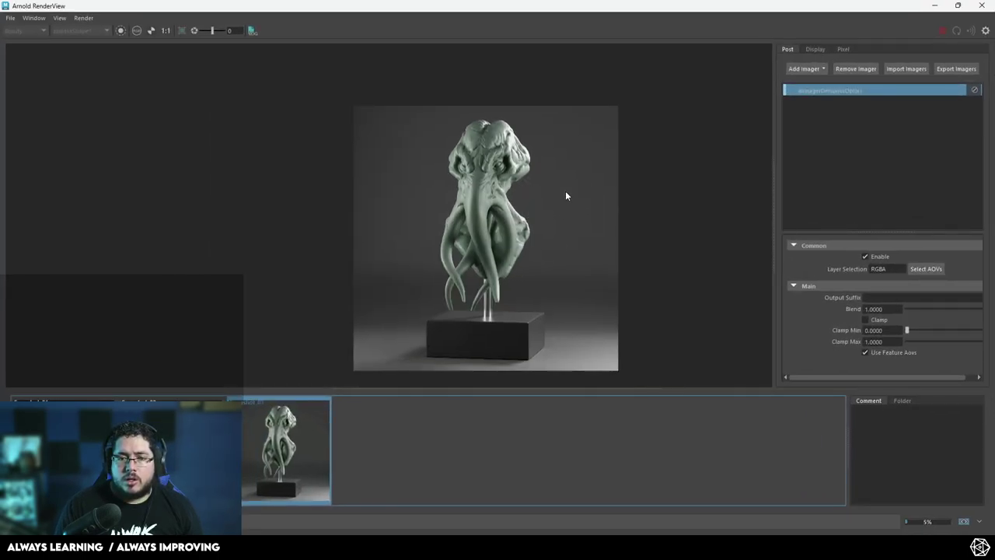
pyautogui.click(293, 428)
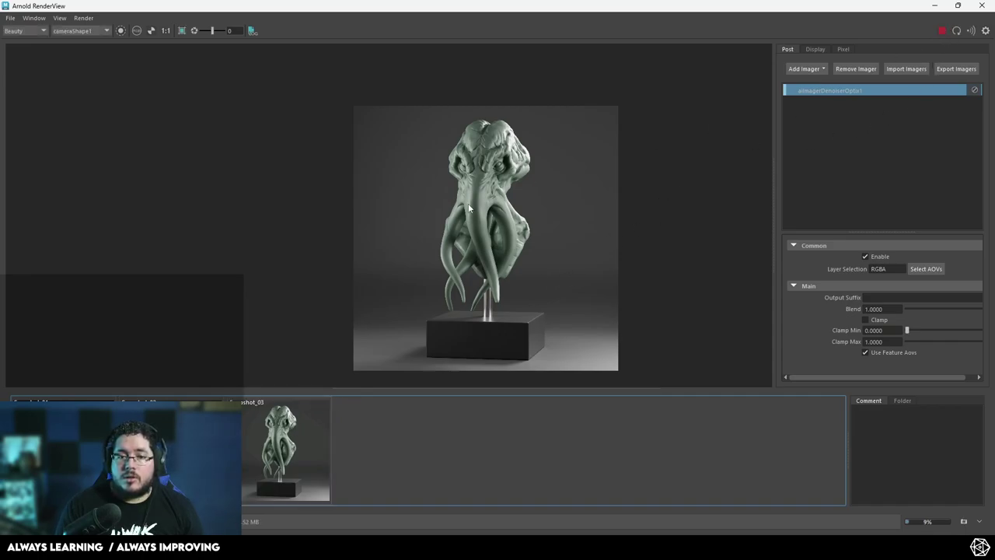
pyautogui.click(940, 31)
pyautogui.click(939, 32)
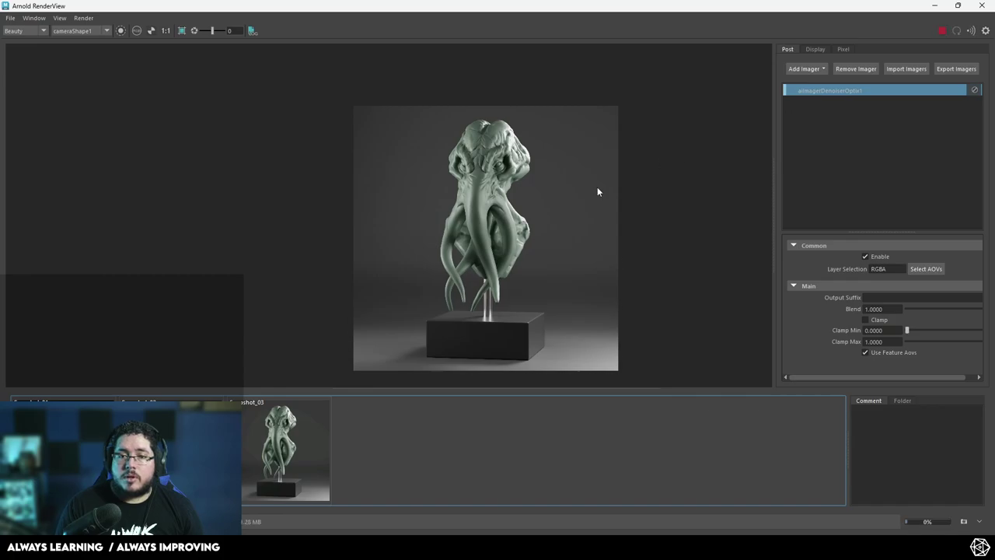
# - Examine the face, tentacles and whole composition of the bust in the adaptive sampling render
pyautogui.scroll(3, 499, 190)
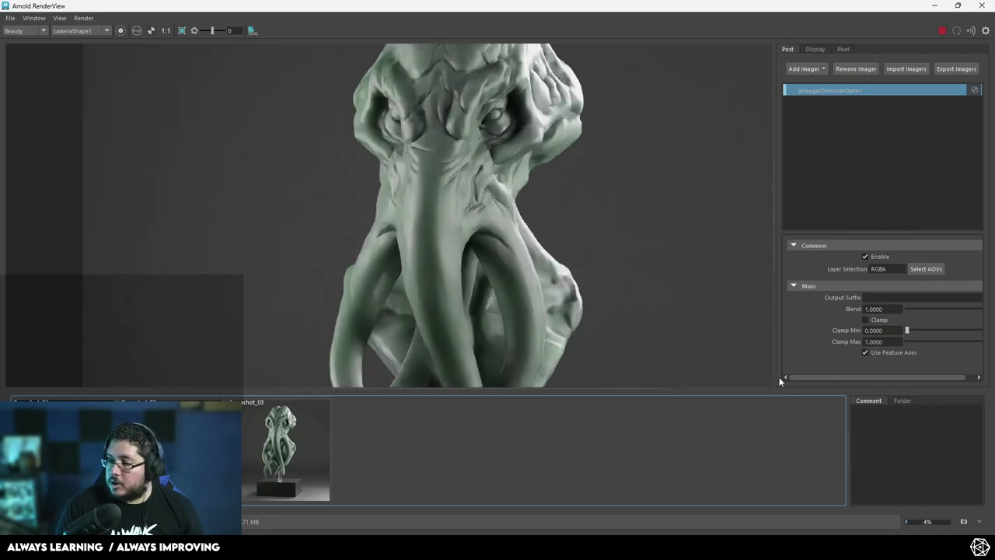
pyautogui.scroll(-5, 494, 276)
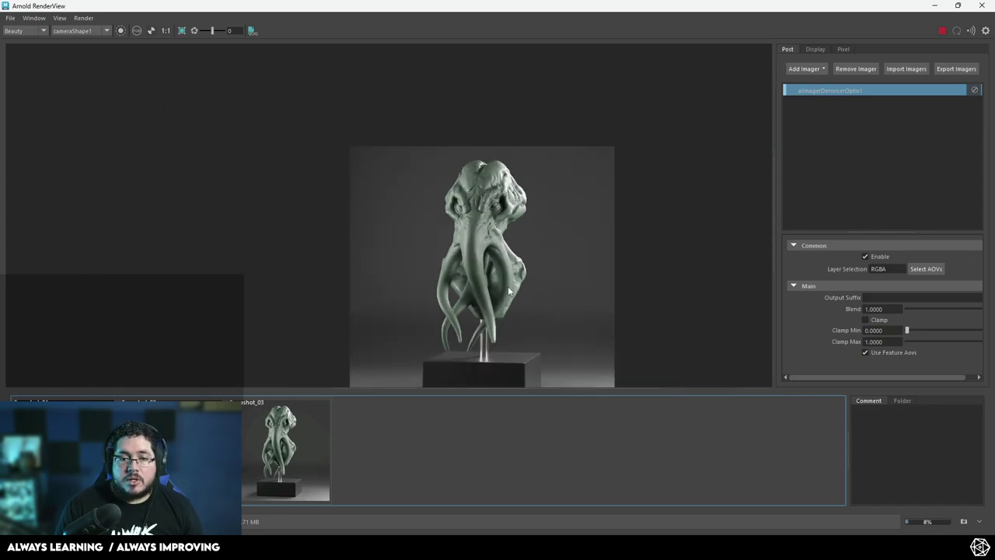
pyautogui.scroll(2, 517, 241)
pyautogui.scroll(1, 513, 245)
pyautogui.scroll(-3, 510, 248)
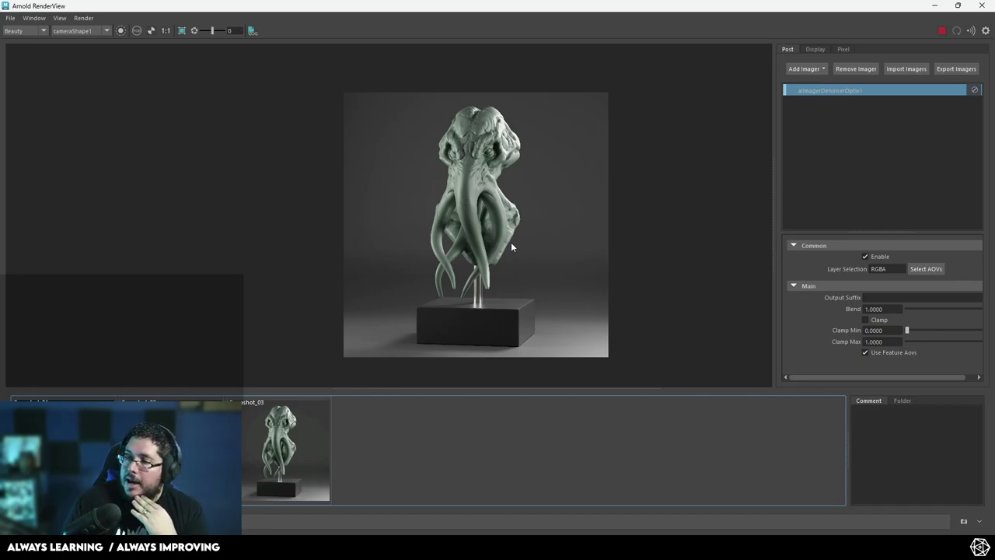
pyautogui.scroll(2, 511, 243)
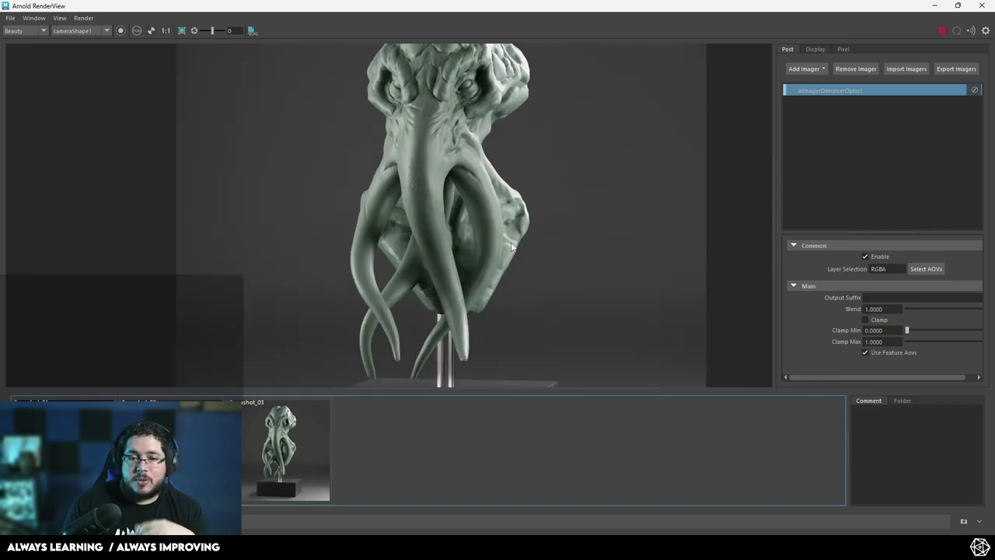
pyautogui.scroll(-1, 511, 243)
pyautogui.scroll(2, 276, 382)
pyautogui.scroll(-2, 276, 382)
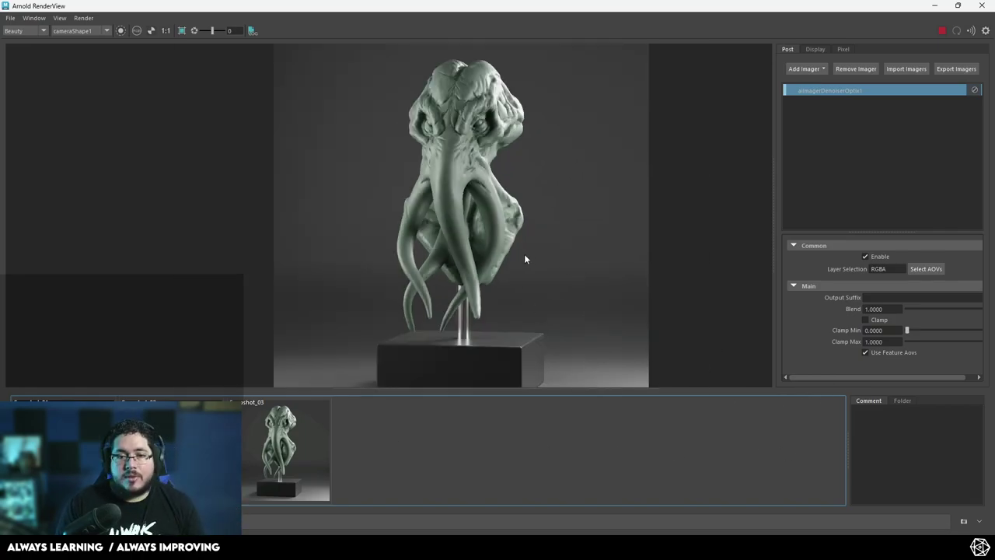
pyautogui.scroll(2, 456, 221)
pyautogui.scroll(-2, 498, 272)
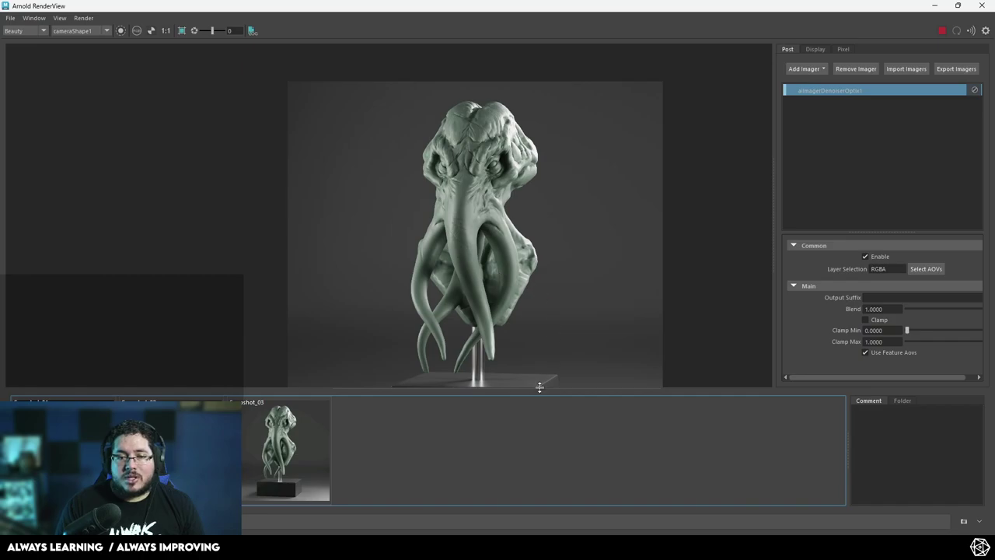
# - Shrink the snapshot area to enlarge the render image and inspect the bust and its stand
pyautogui.moveTo(546, 389); pyautogui.dragTo(550, 458)
pyautogui.scroll(2, 540, 369)
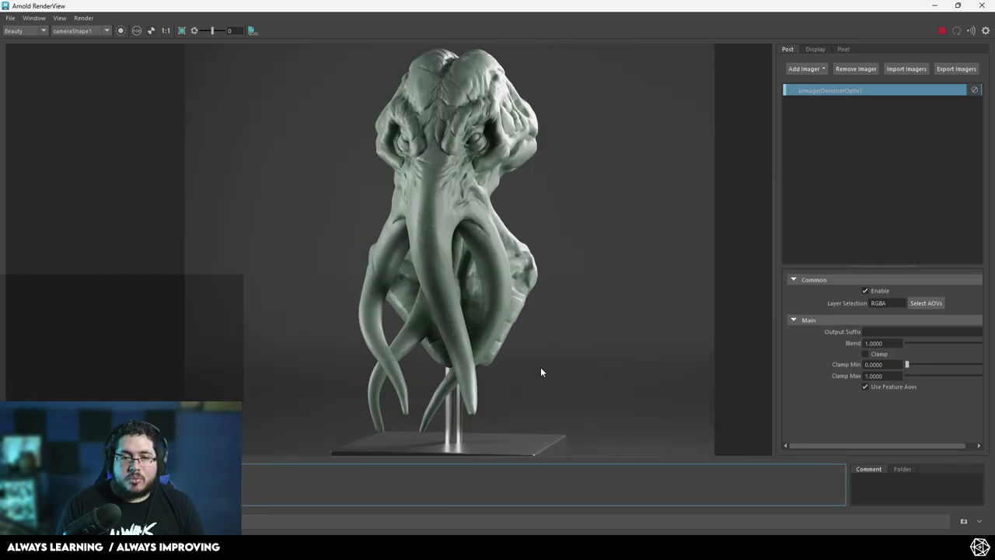
pyautogui.moveTo(540, 368); pyautogui.dragTo(552, 348, button='middle')
pyautogui.scroll(-2, 545, 343)
pyautogui.scroll(2, 557, 300)
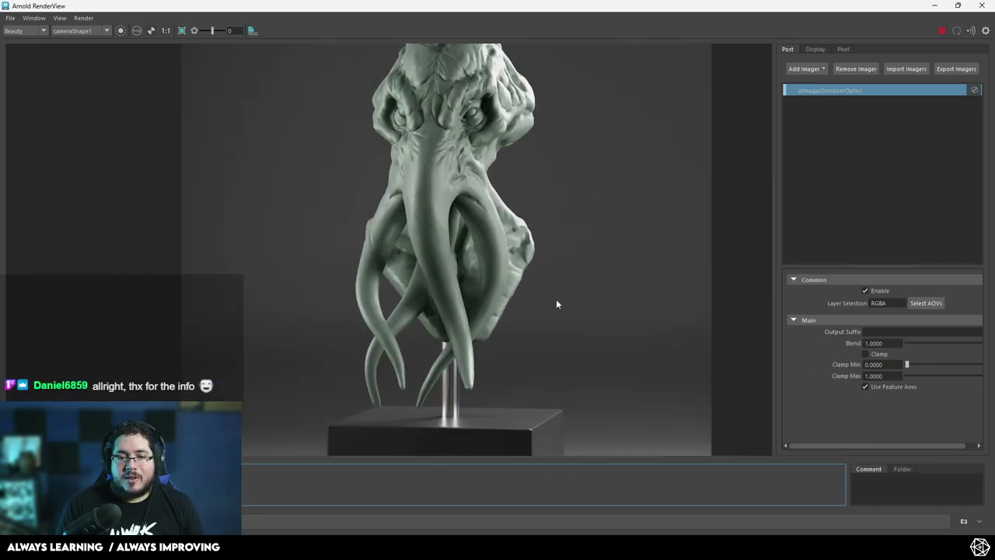